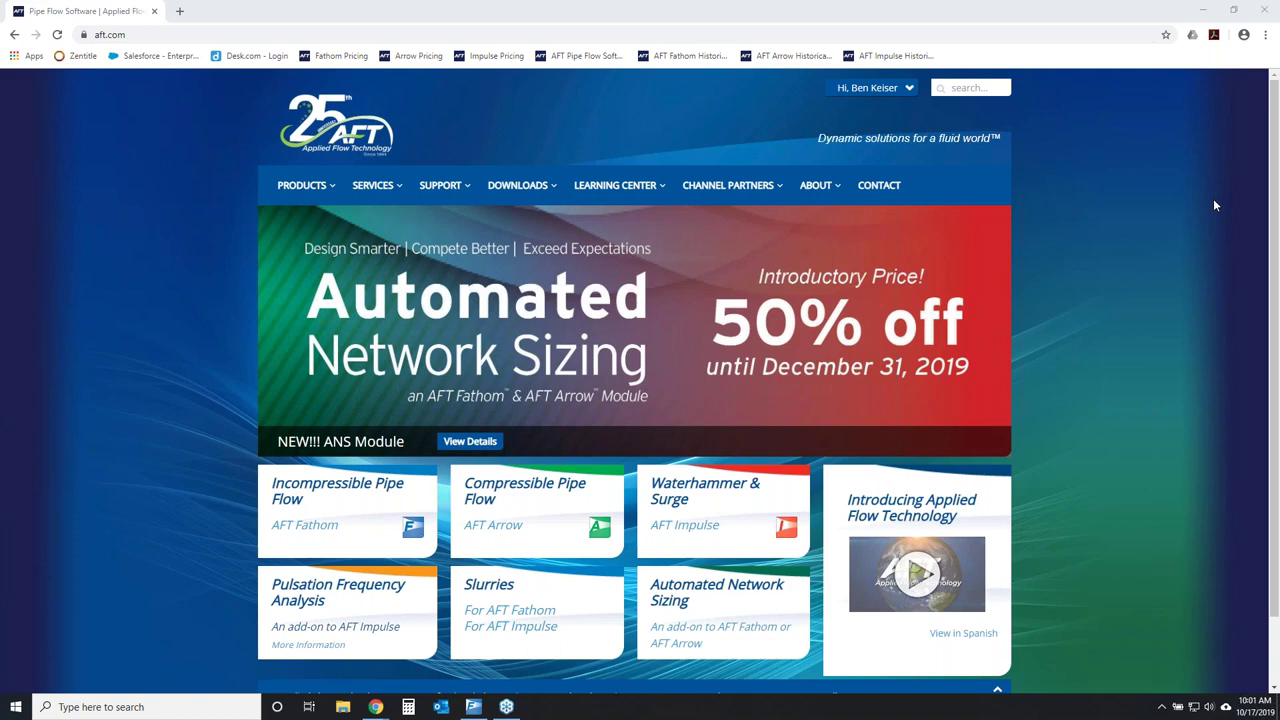
Open the AFT Webinar Library from Learning Center > Webinars.
click(295, 319)
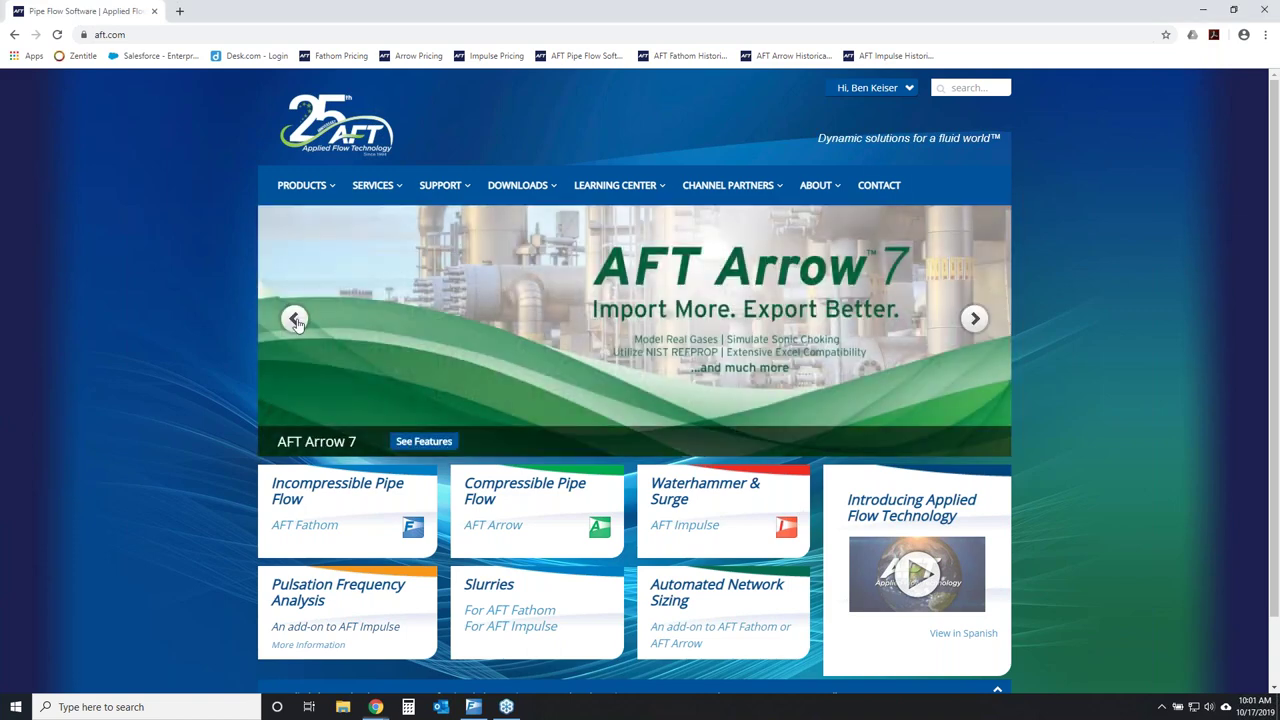
click(295, 319)
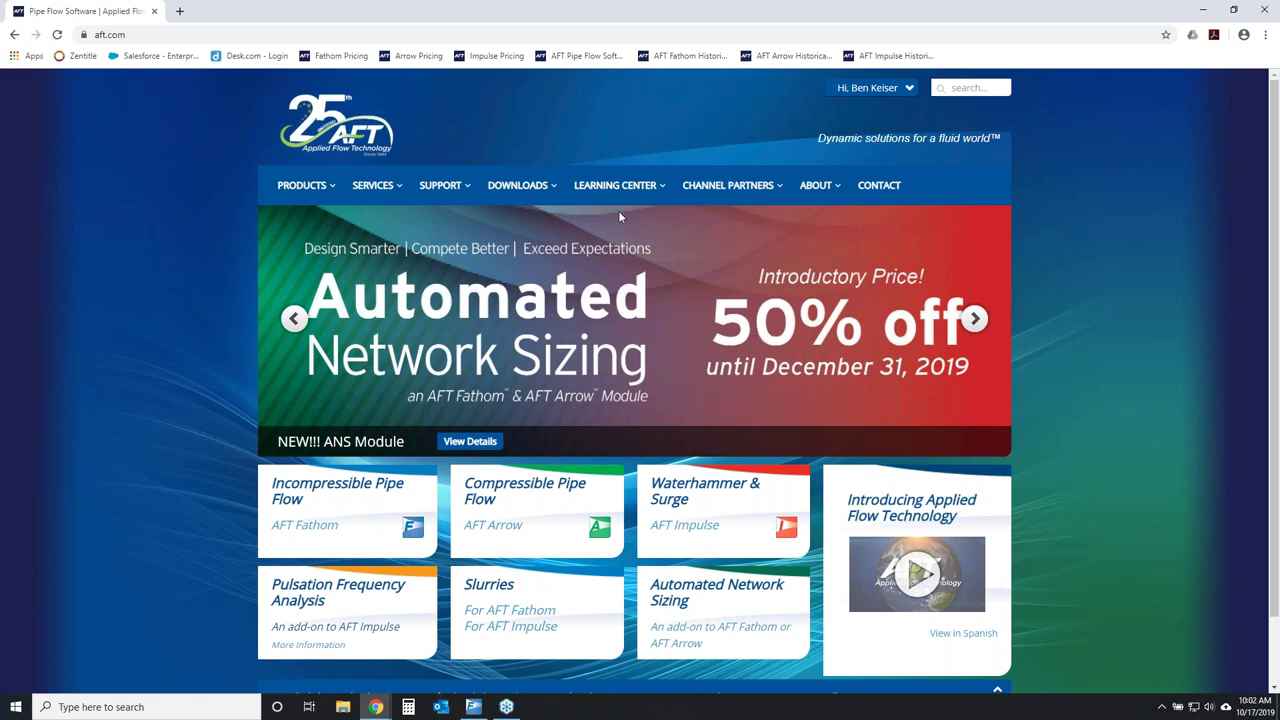
mouse_move(612, 195)
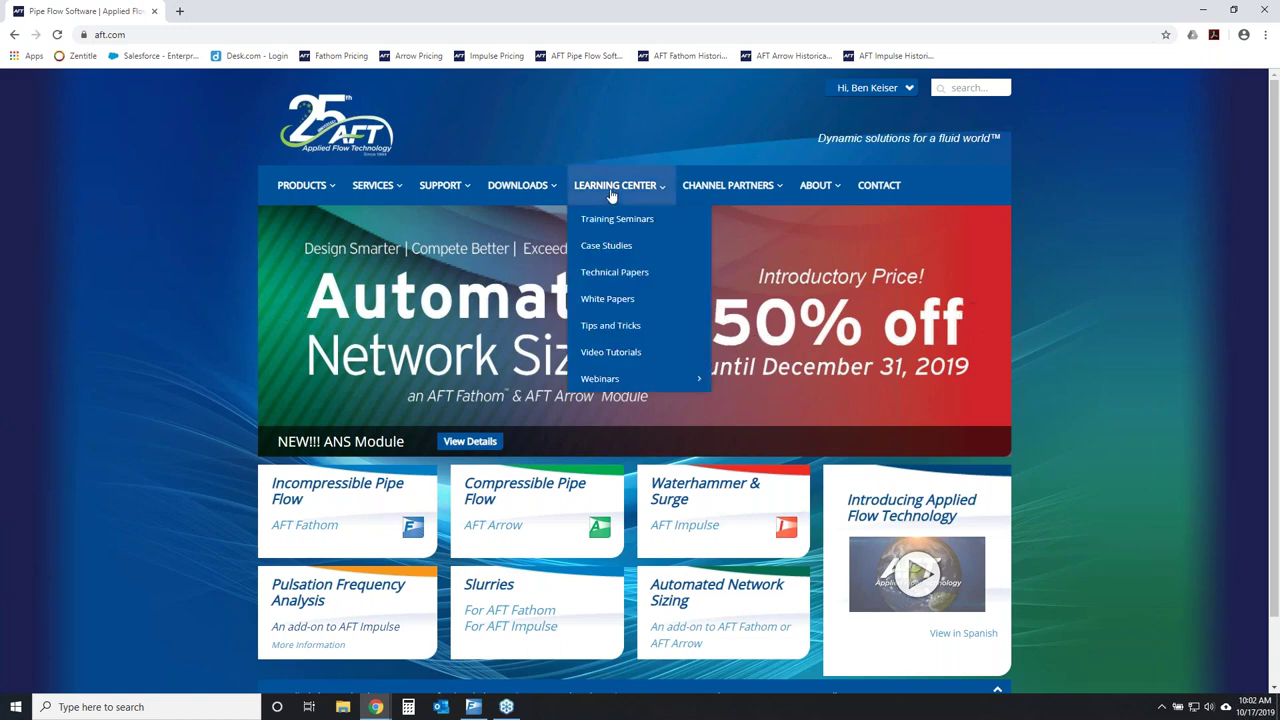
mouse_move(605, 378)
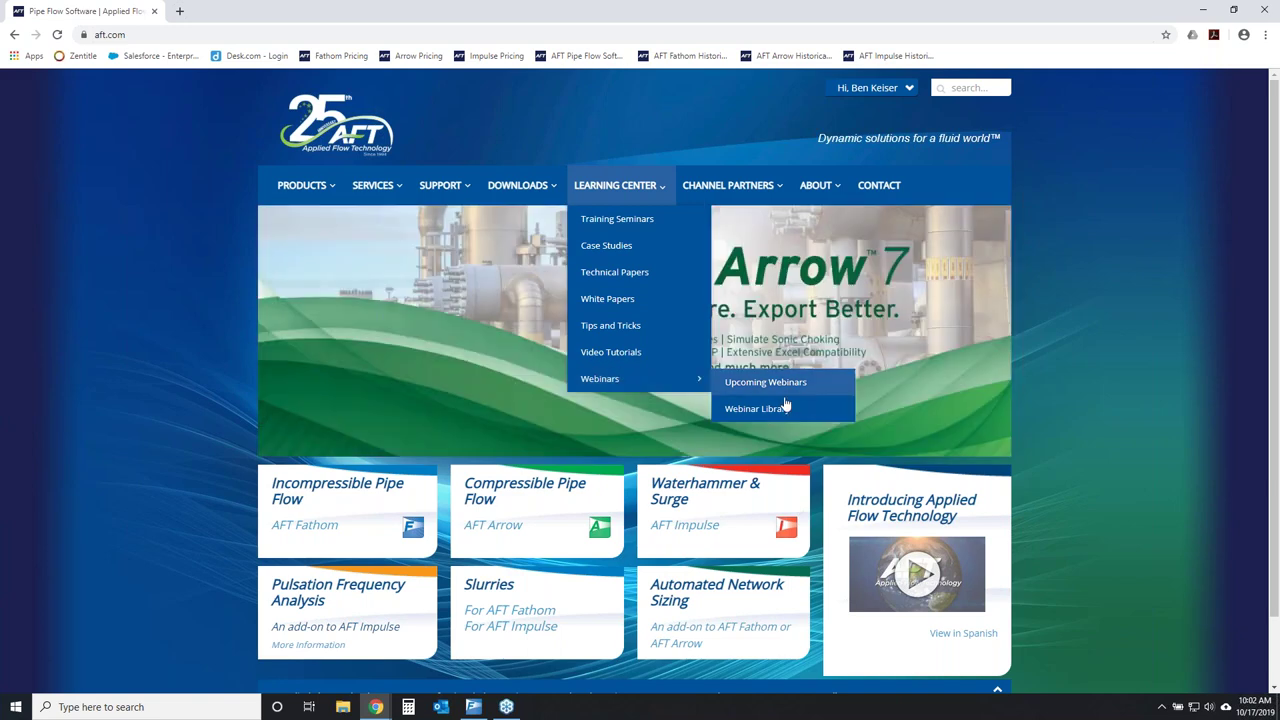
click(766, 409)
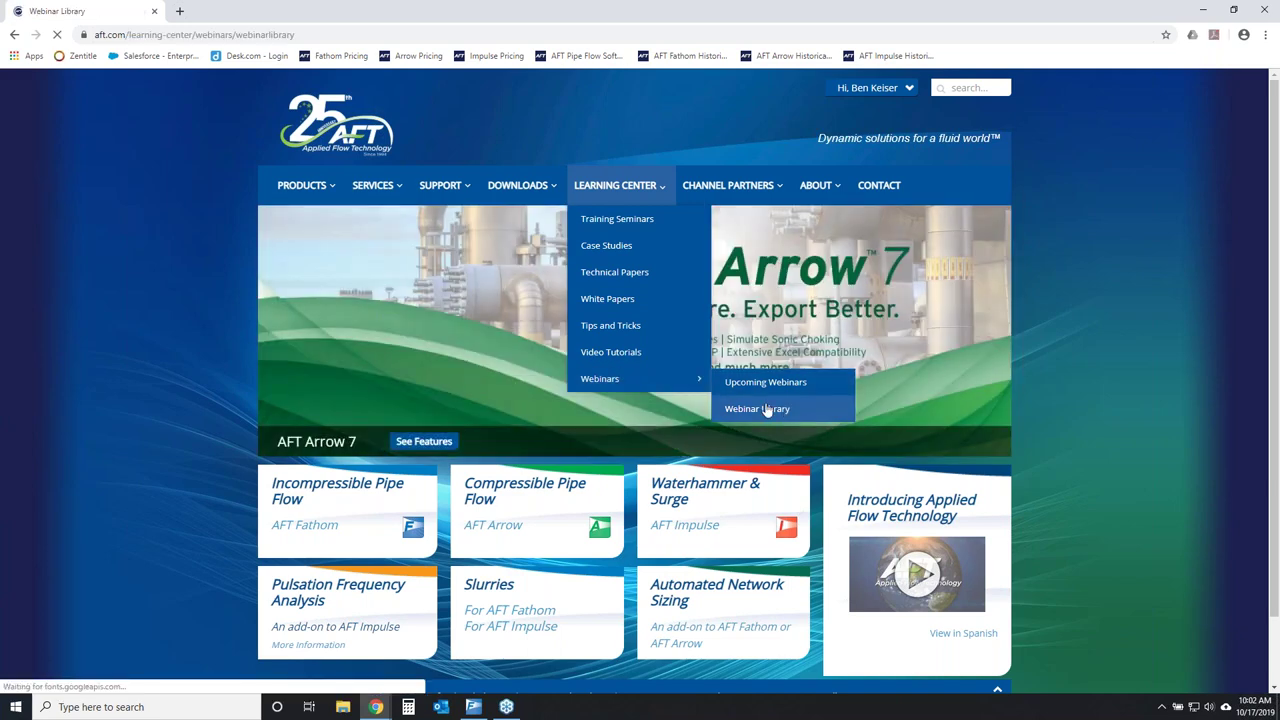
Choose United States as the country and submit to unlock the webinar library.
scroll(840, 452, down, 2)
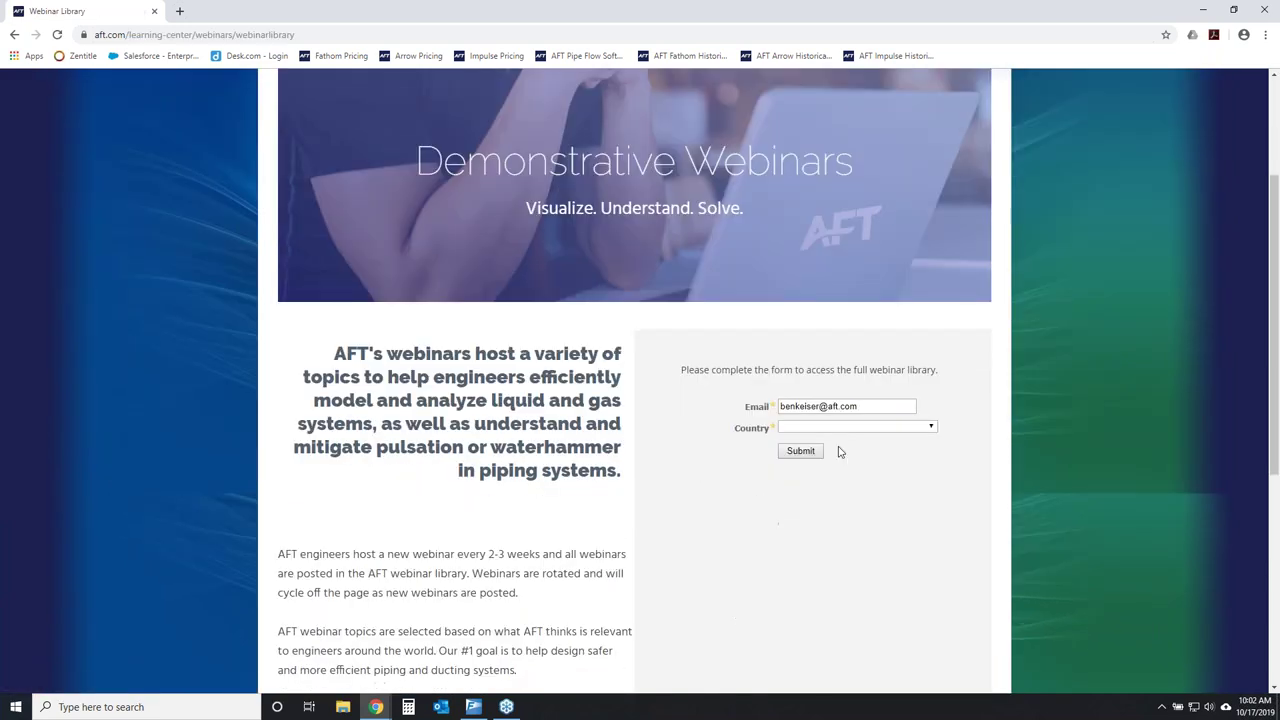
click(840, 427)
click(797, 446)
click(797, 453)
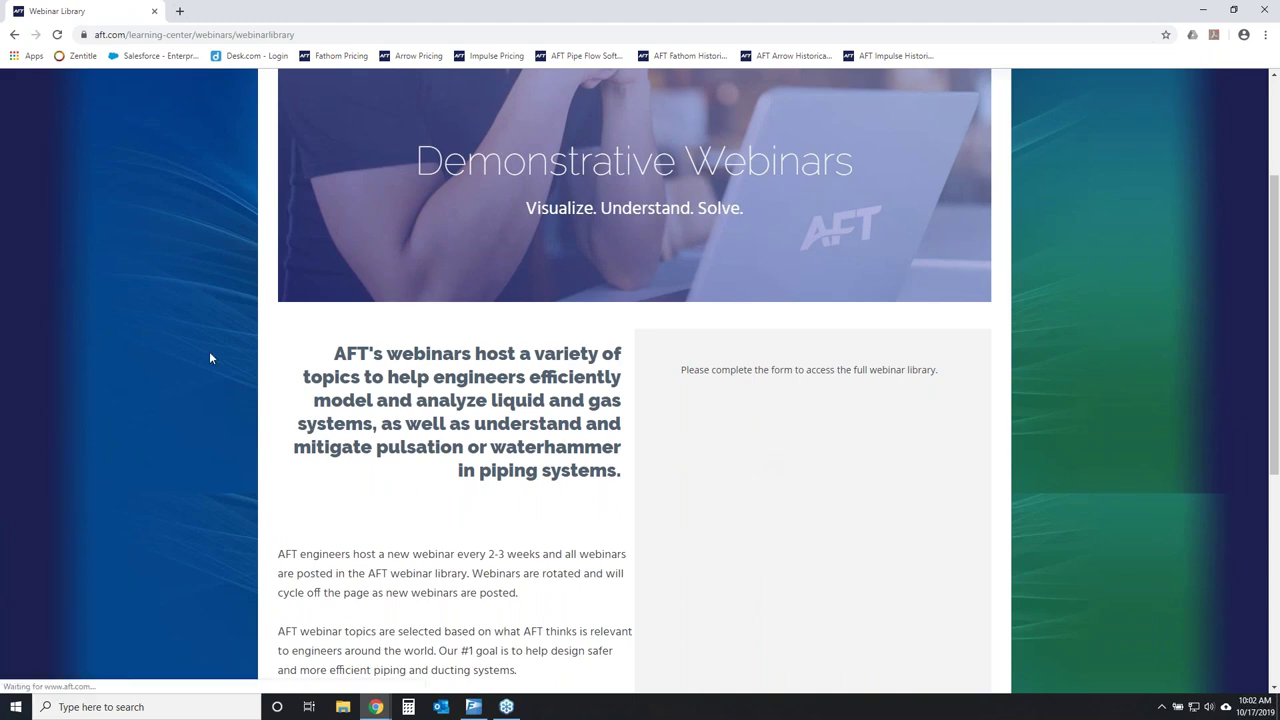
Open the AFT Fathom webinars page in a new tab and scroll its list.
scroll(144, 444, down, 1)
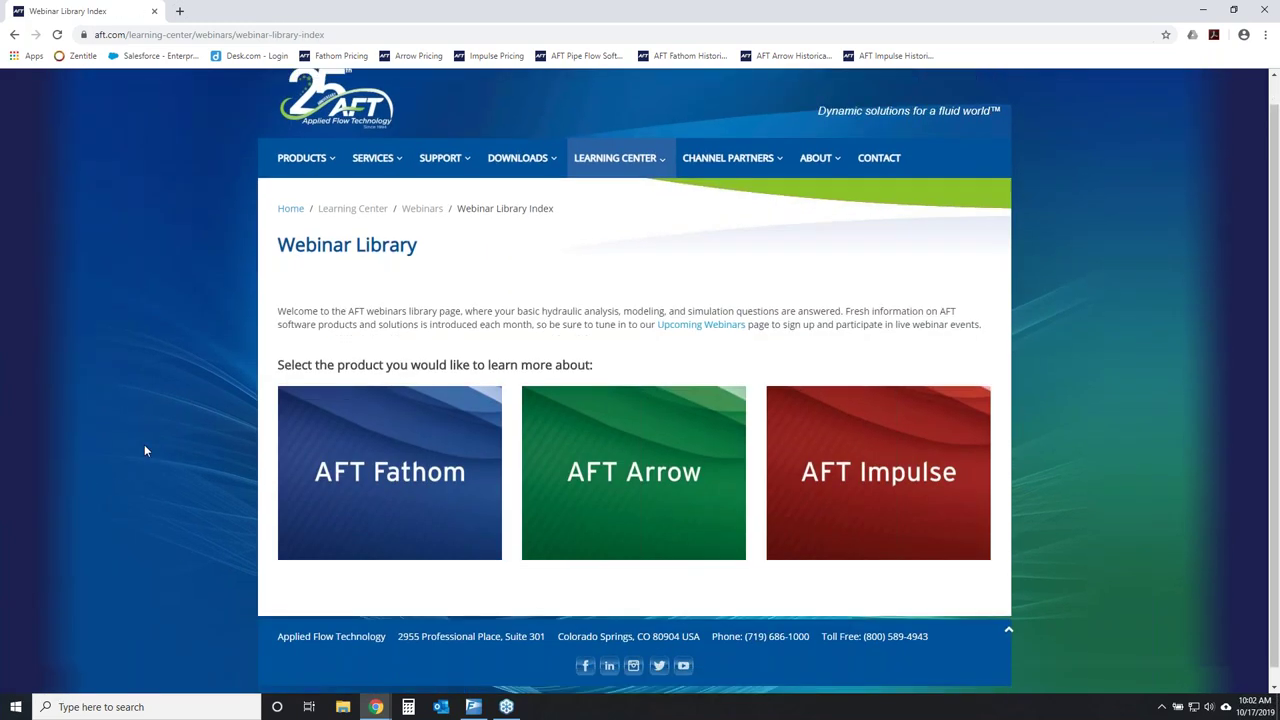
mouse_move(363, 476)
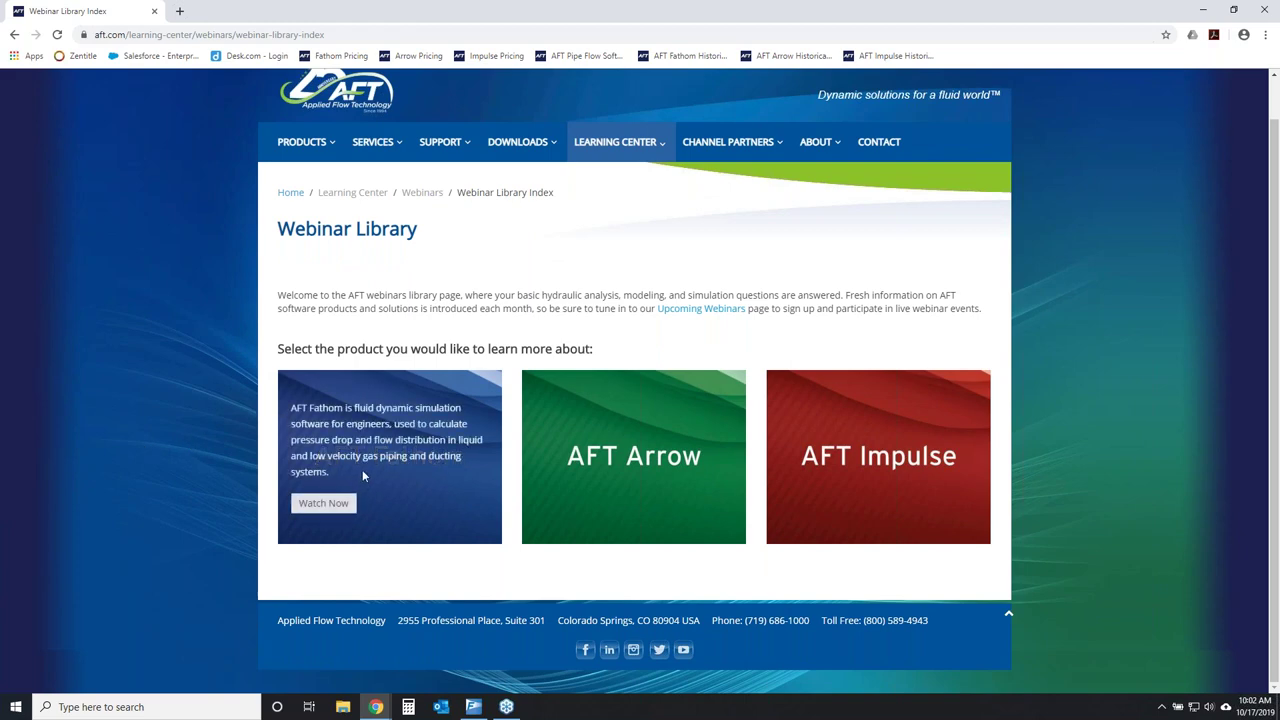
click(323, 505)
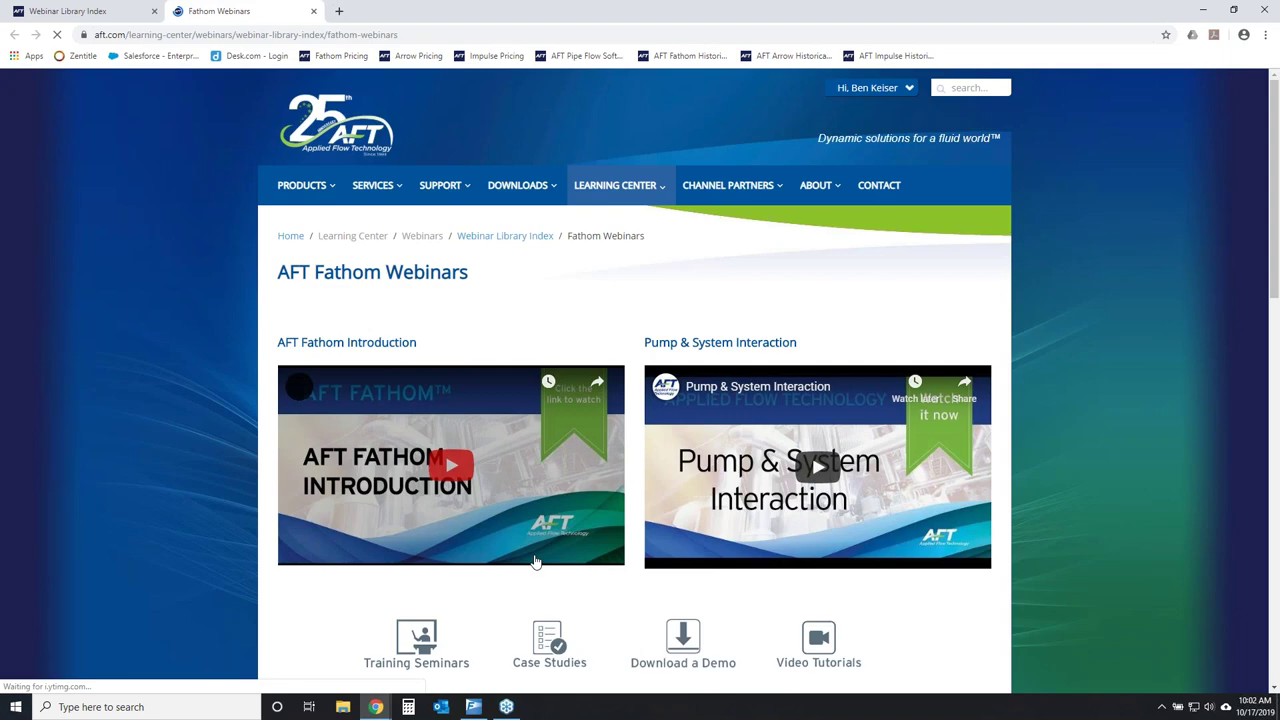
scroll(555, 562, down, 1)
scroll(555, 562, down, 7)
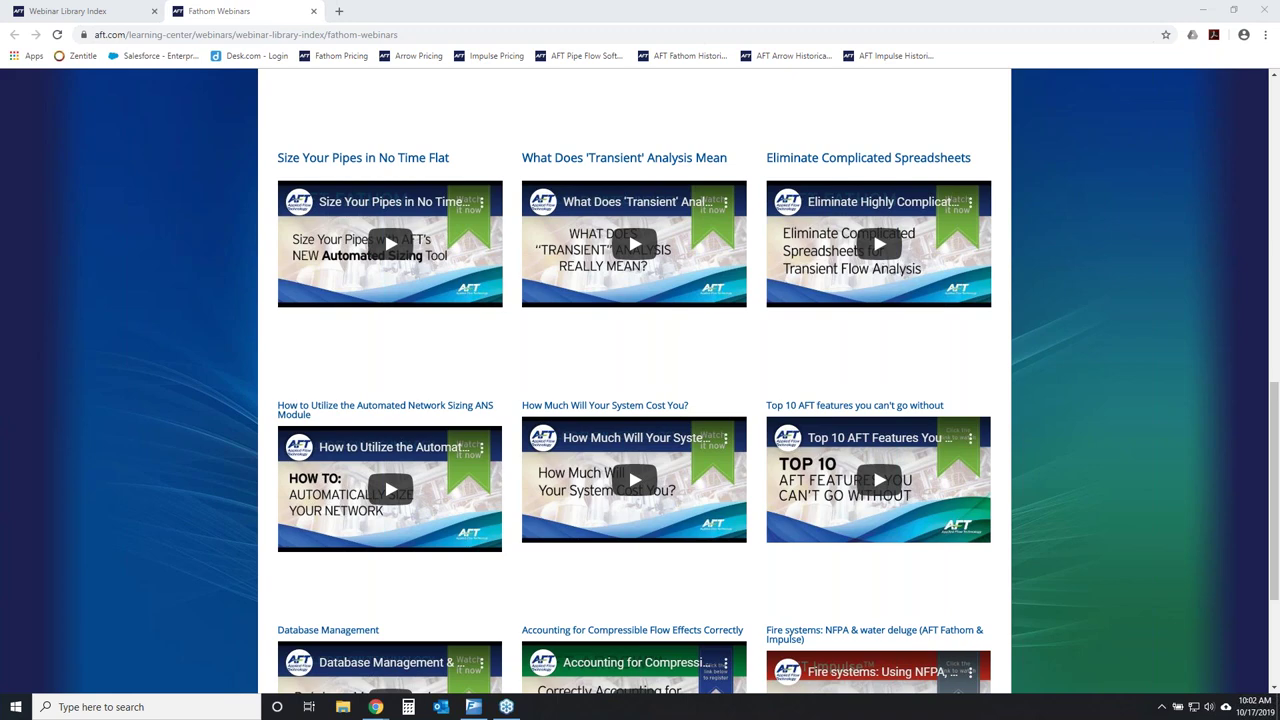
Circle the Automated Network Sizing webinar and Size Your Pipes video, then clear the marks.
mouse_move(242, 386)
mouse_down()
mouse_move(491, 381)
mouse_move(522, 440)
mouse_move(518, 526)
mouse_move(318, 582)
mouse_move(232, 403)
mouse_up()
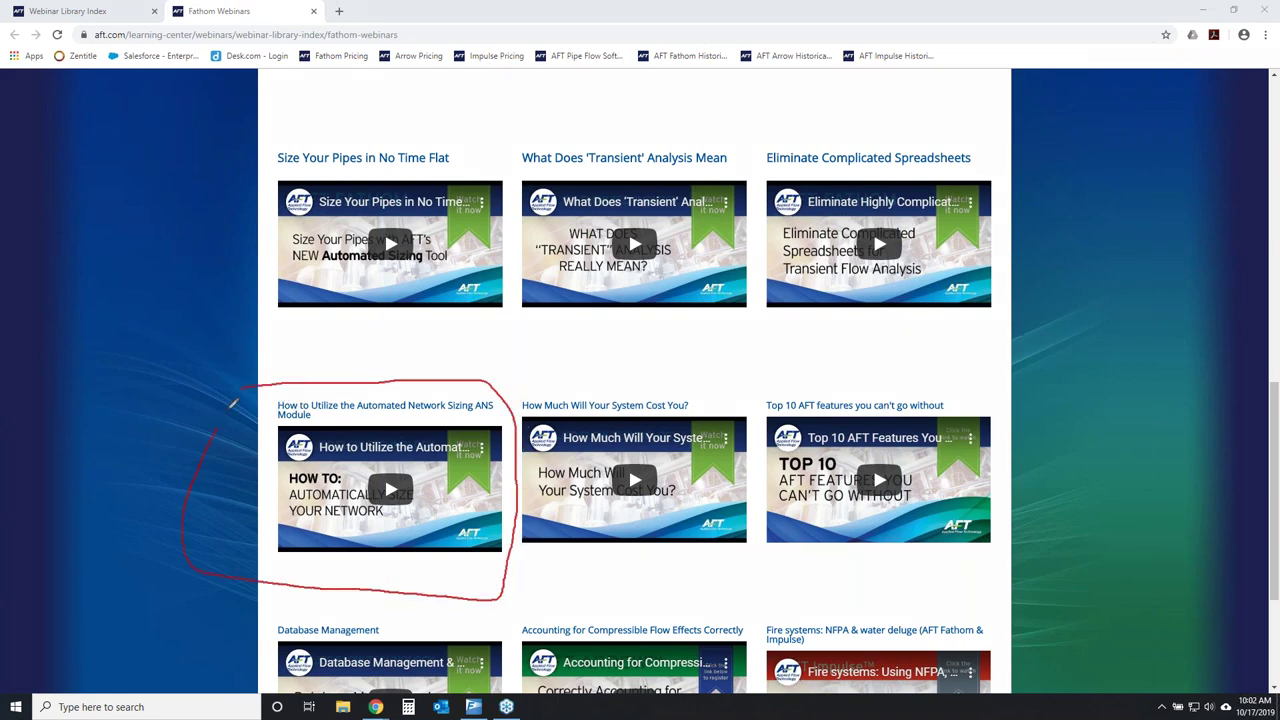
mouse_move(263, 136)
mouse_down()
mouse_move(466, 164)
mouse_move(490, 253)
mouse_move(340, 316)
mouse_move(242, 226)
mouse_move(300, 132)
mouse_up()
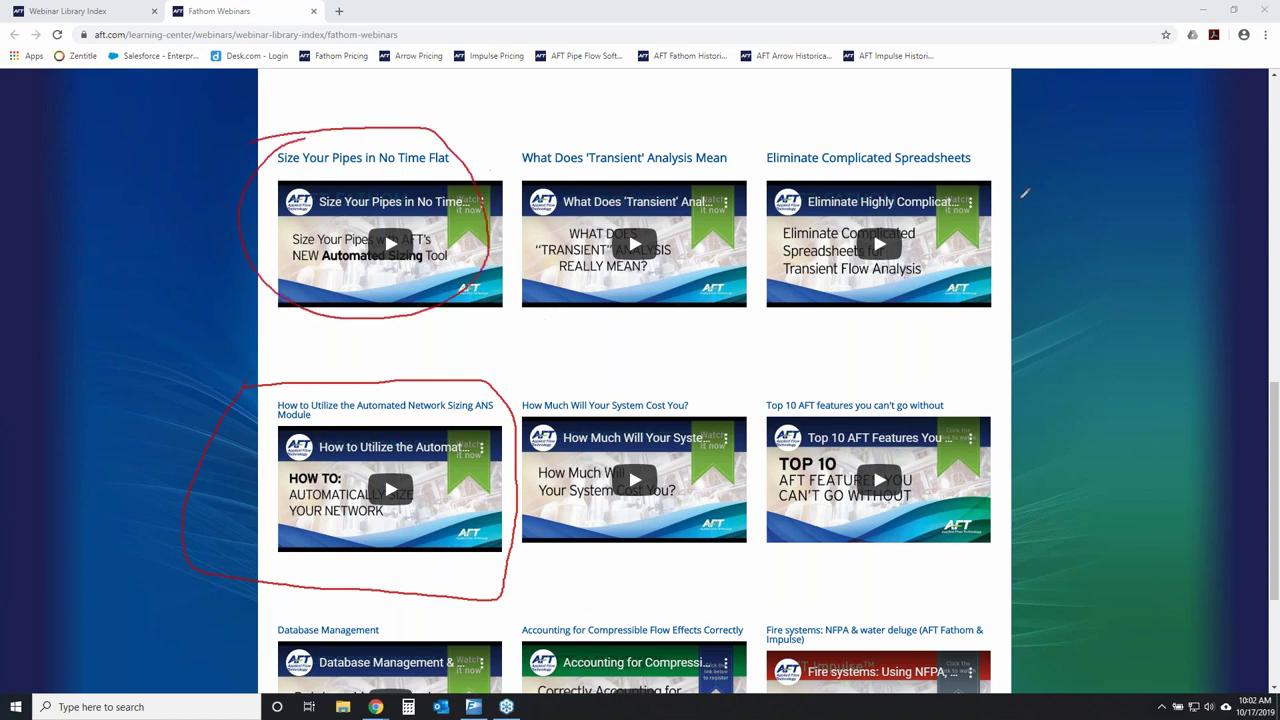
key(Escape)
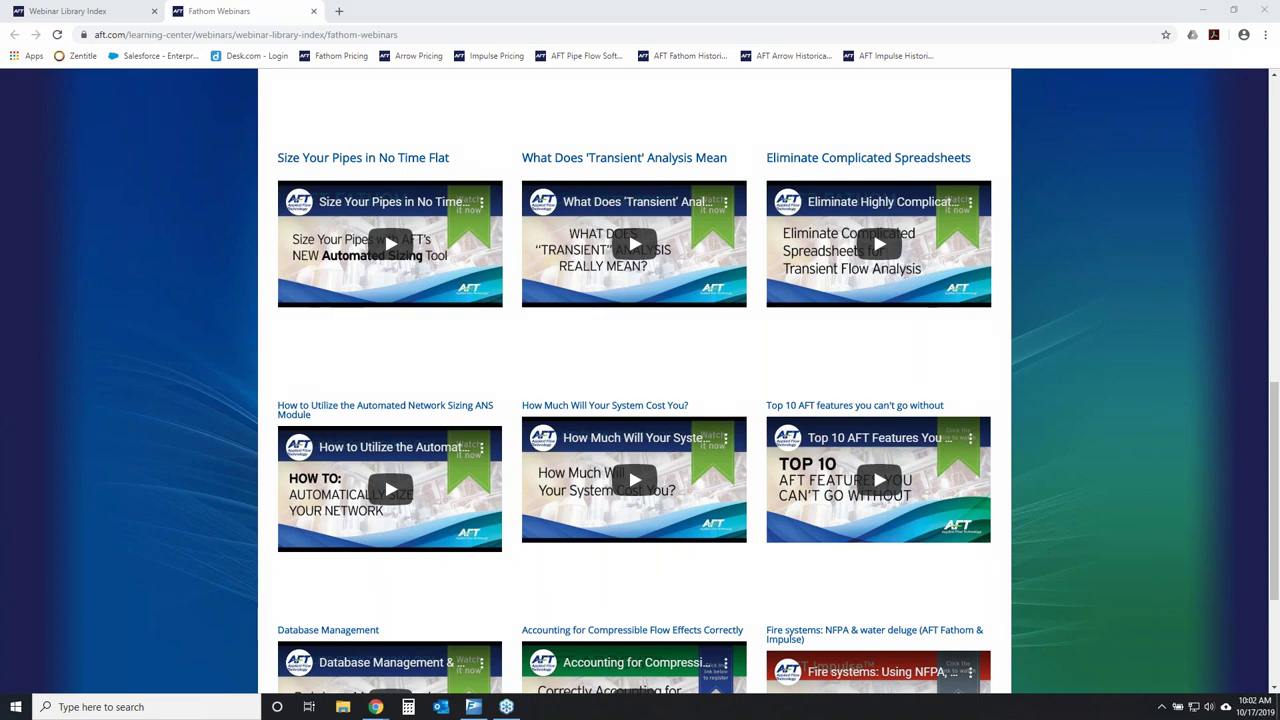
scroll(841, 317, up, 9)
scroll(841, 317, up, 1)
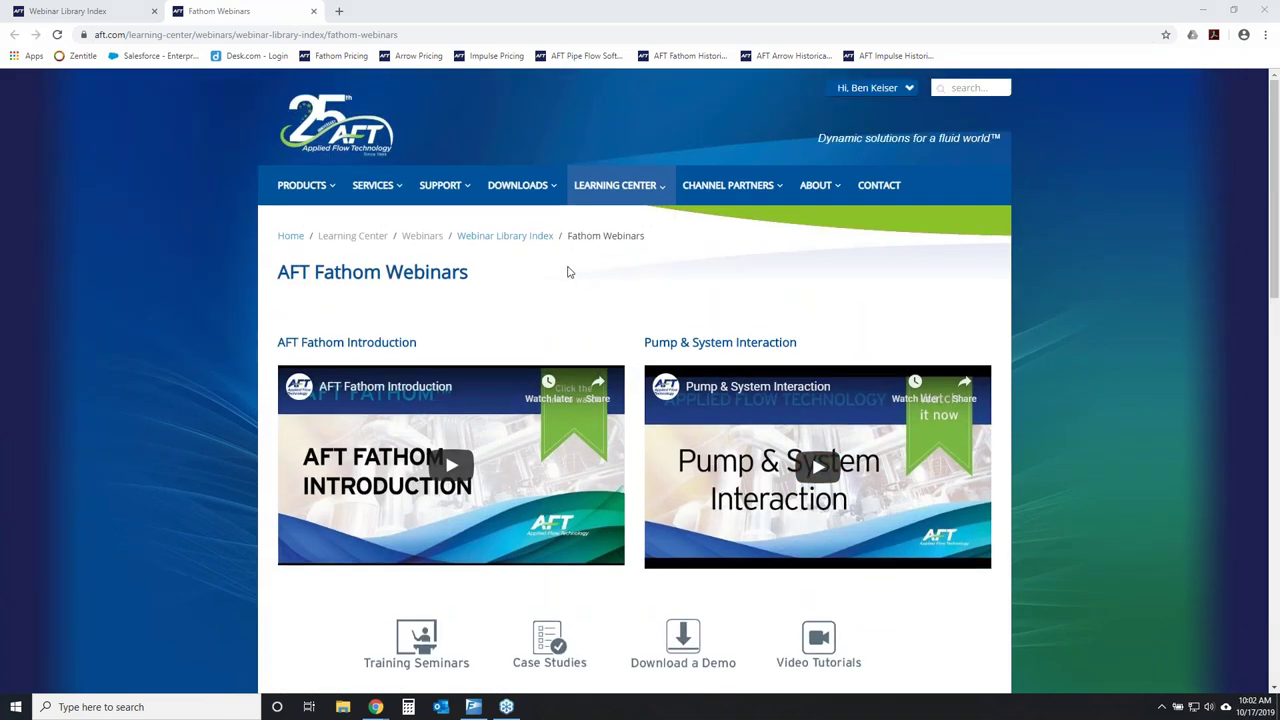
Go back to the aft.com home page using the AFT logo.
click(347, 120)
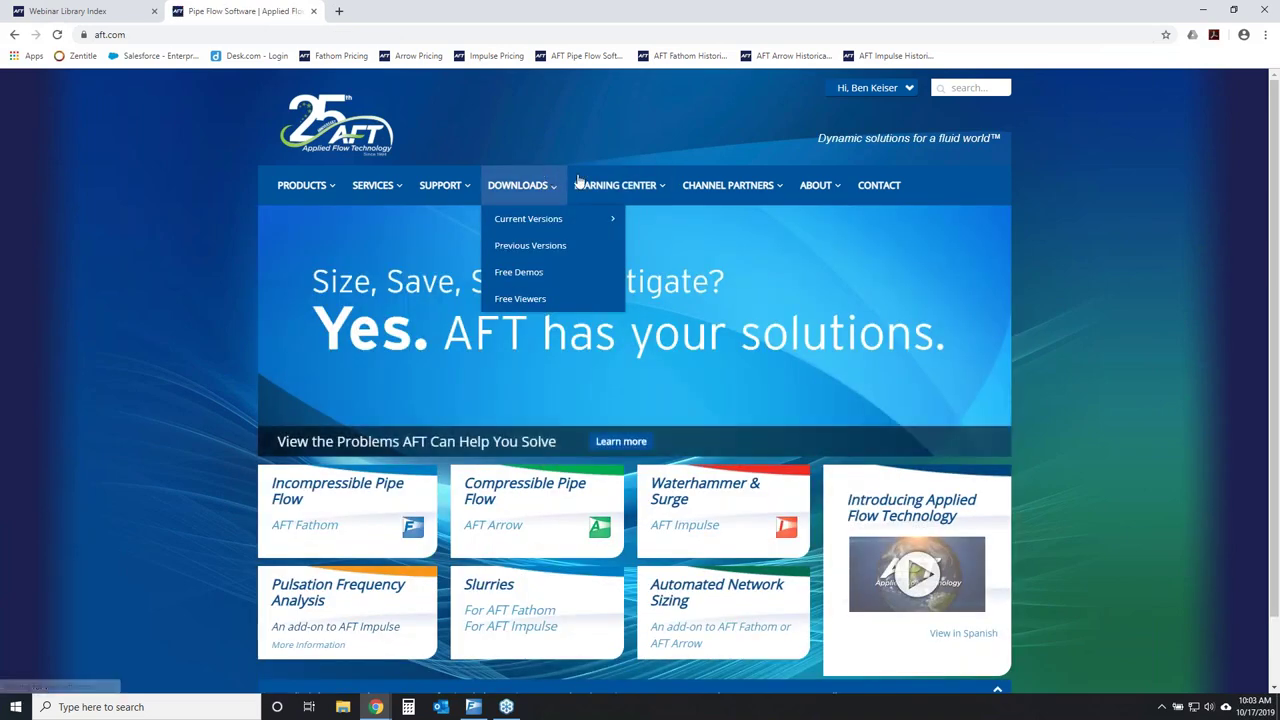
mouse_move(657, 212)
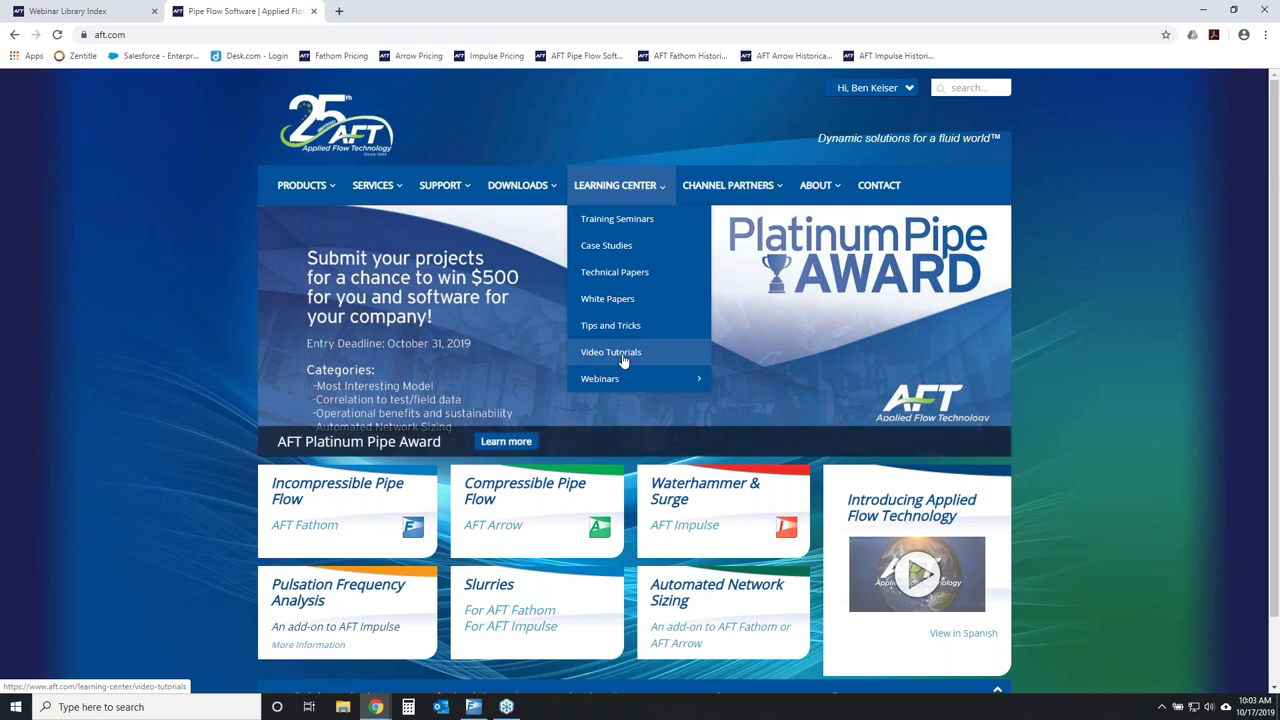
Open the Video Tutorials page from the Learning Center.
click(623, 356)
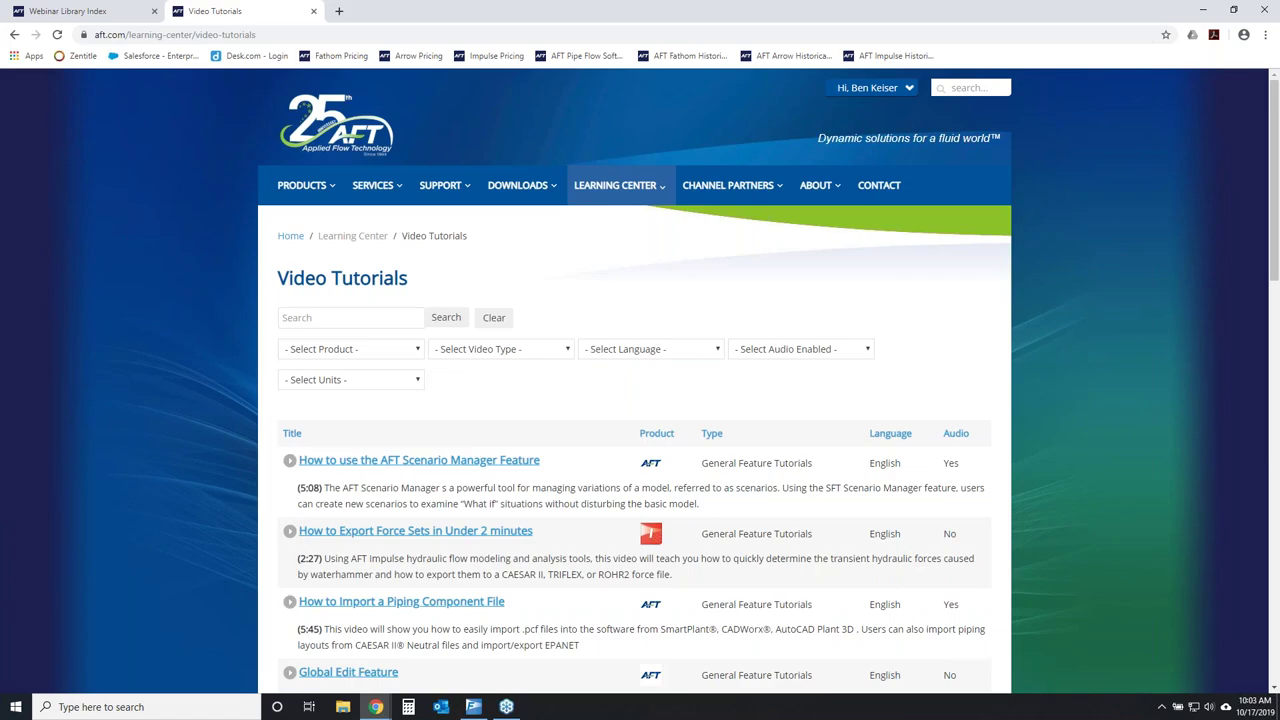
drag(1274, 113, 1274, 358)
scroll(635, 380, down, 8)
scroll(1246, 274, up, 20)
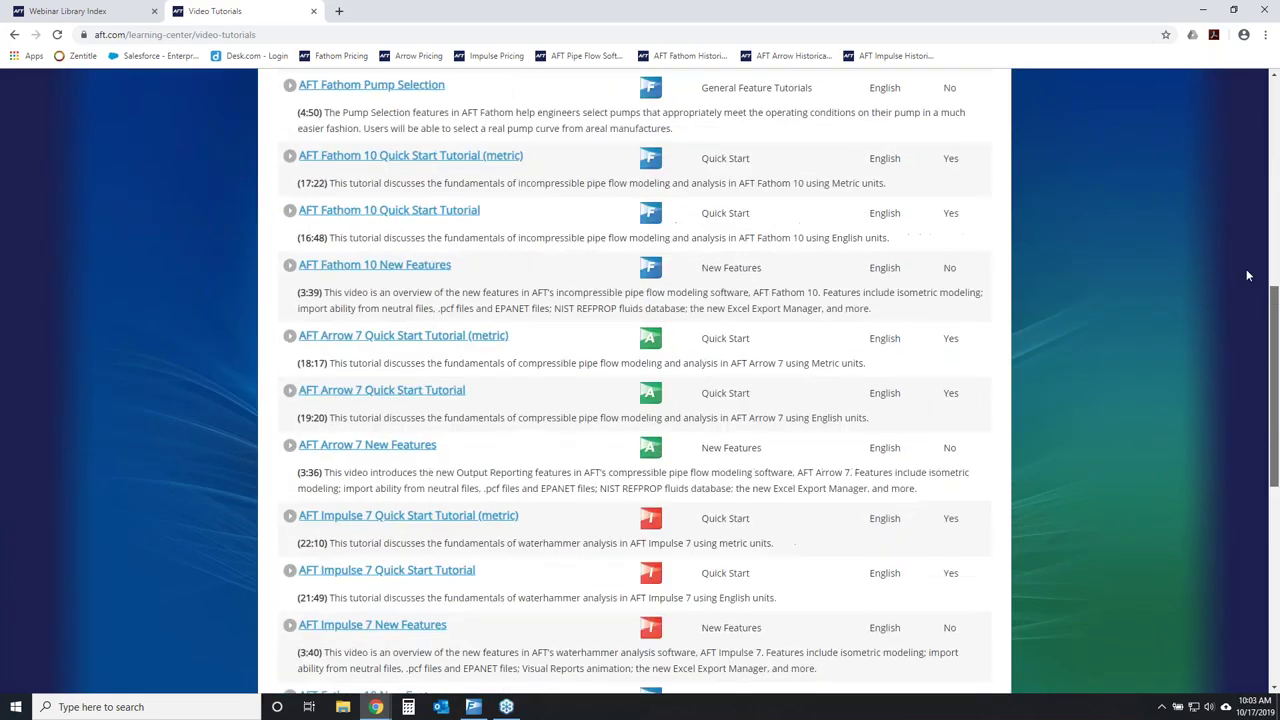
scroll(1240, 150, up, 2)
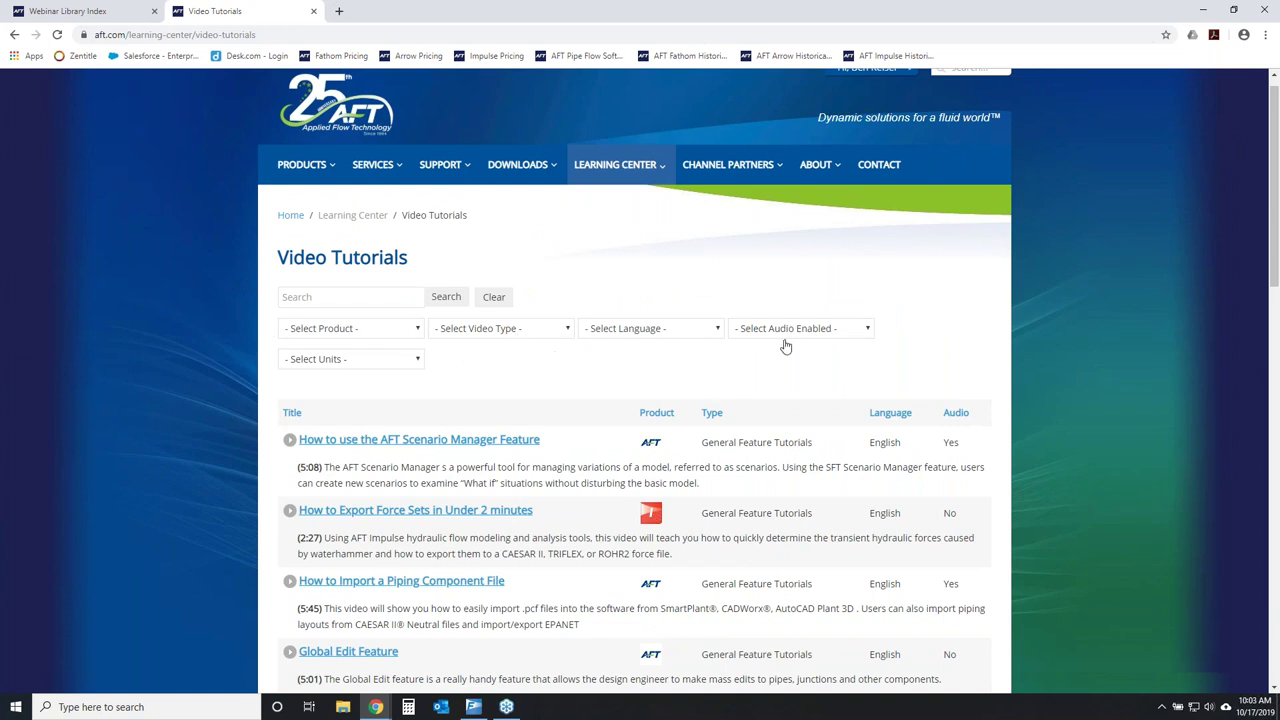
Filter tutorials to AFT Fathom and Quick Start, circling the two AFT Fathom 10 tutorials.
click(328, 330)
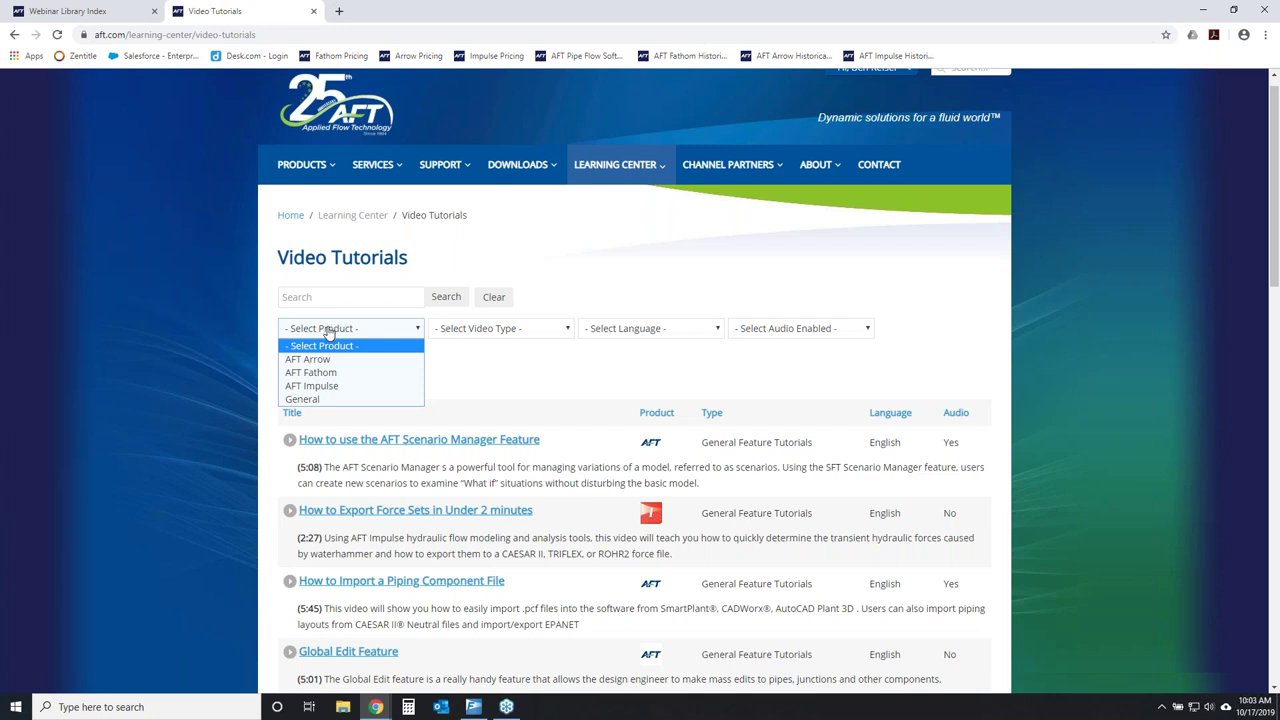
click(326, 374)
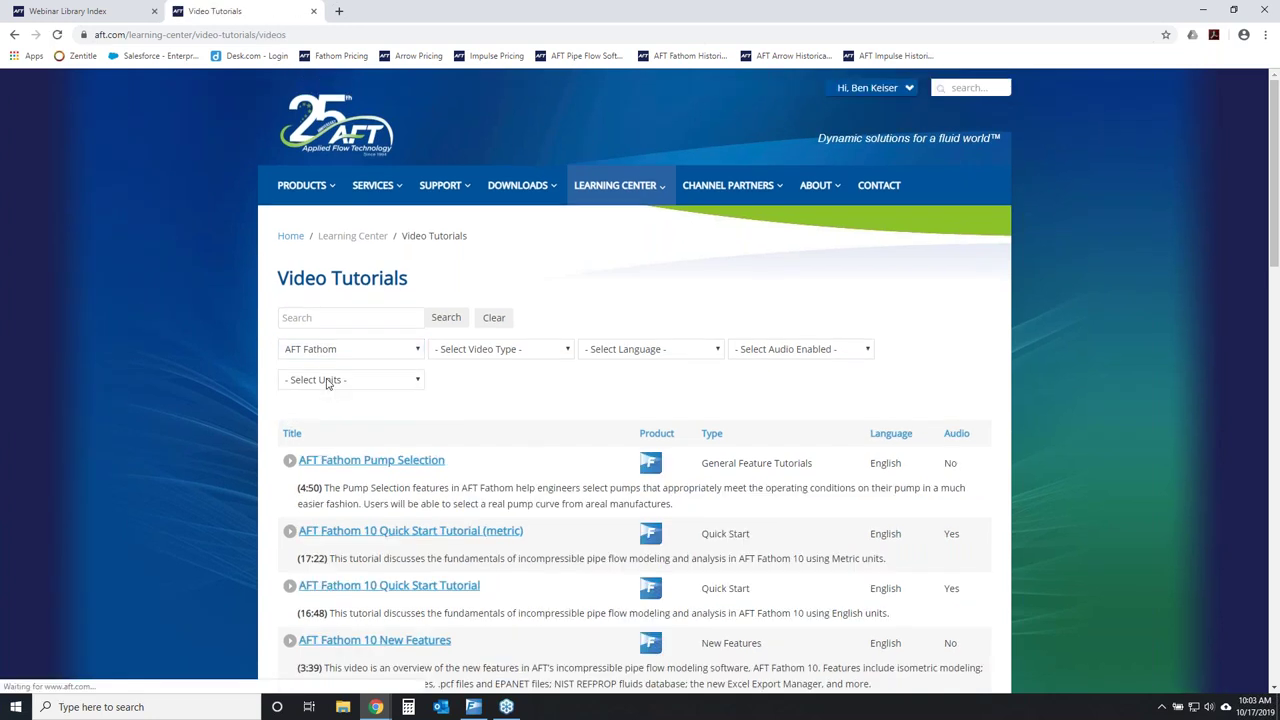
click(493, 356)
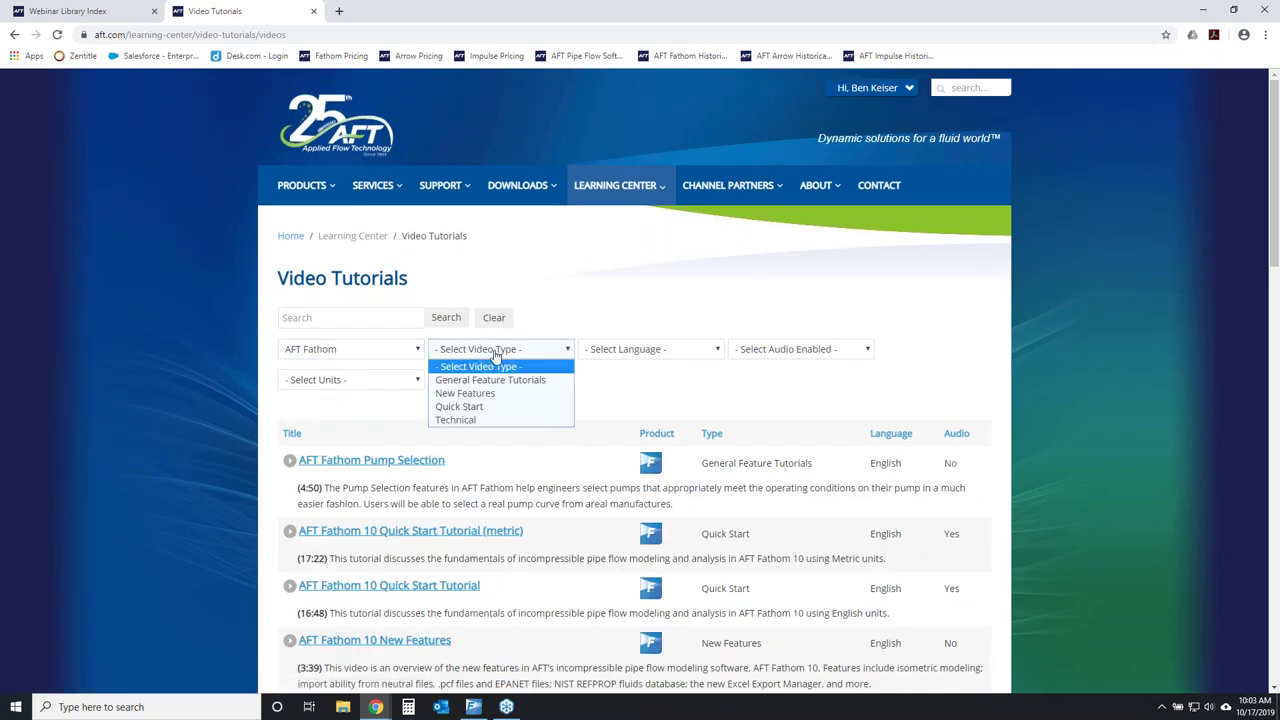
click(471, 409)
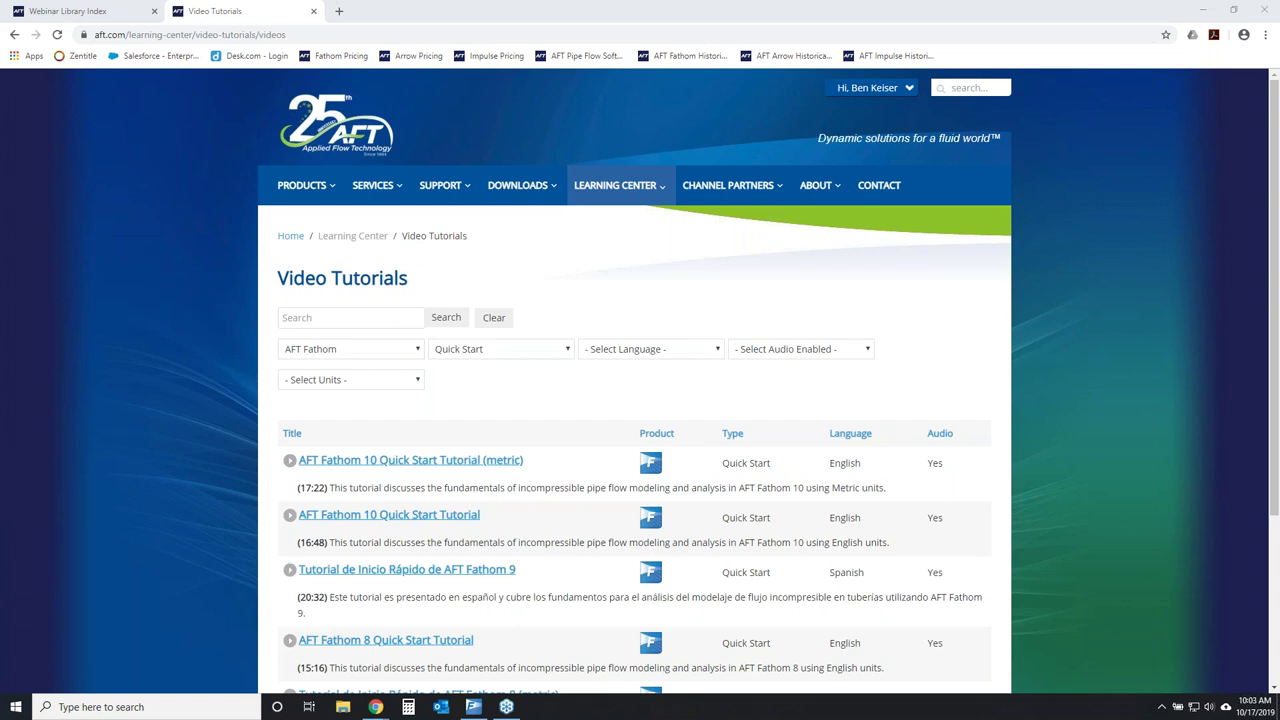
mouse_move(248, 488)
mouse_down()
mouse_move(256, 522)
mouse_move(291, 552)
mouse_move(879, 546)
mouse_move(985, 522)
mouse_move(980, 453)
mouse_move(881, 439)
mouse_move(259, 436)
mouse_move(249, 492)
mouse_up()
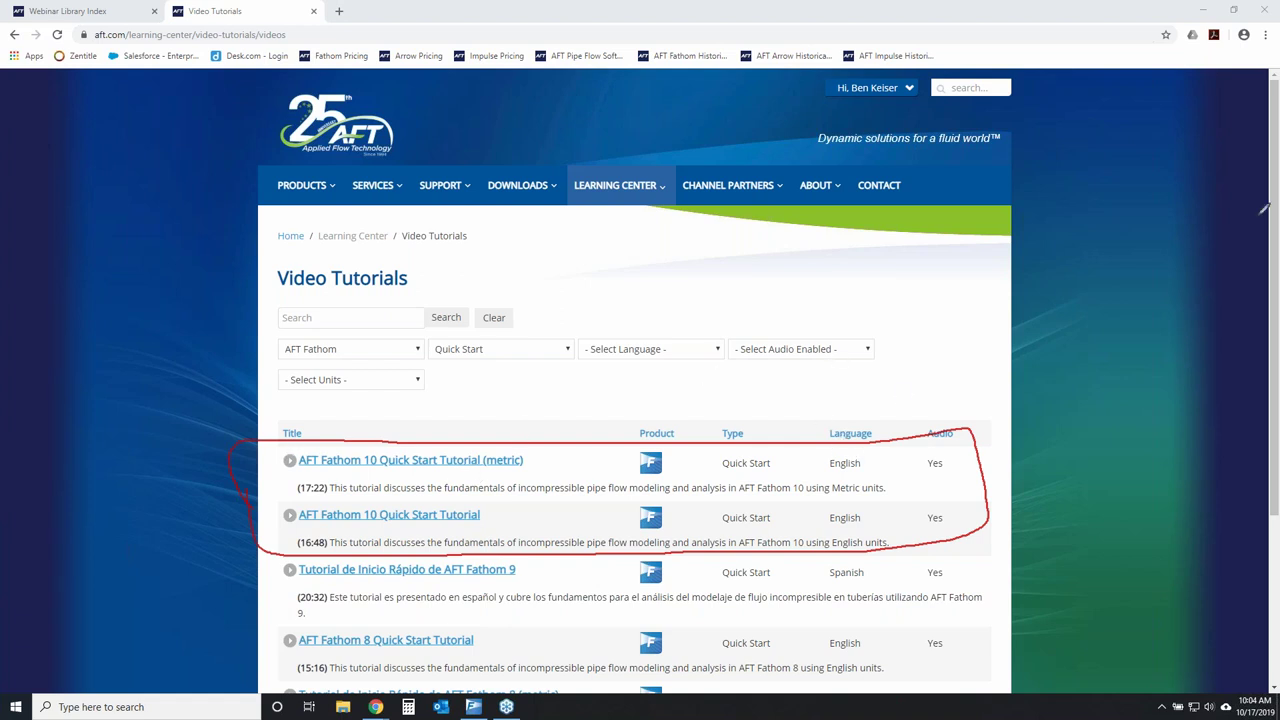
key(Escape)
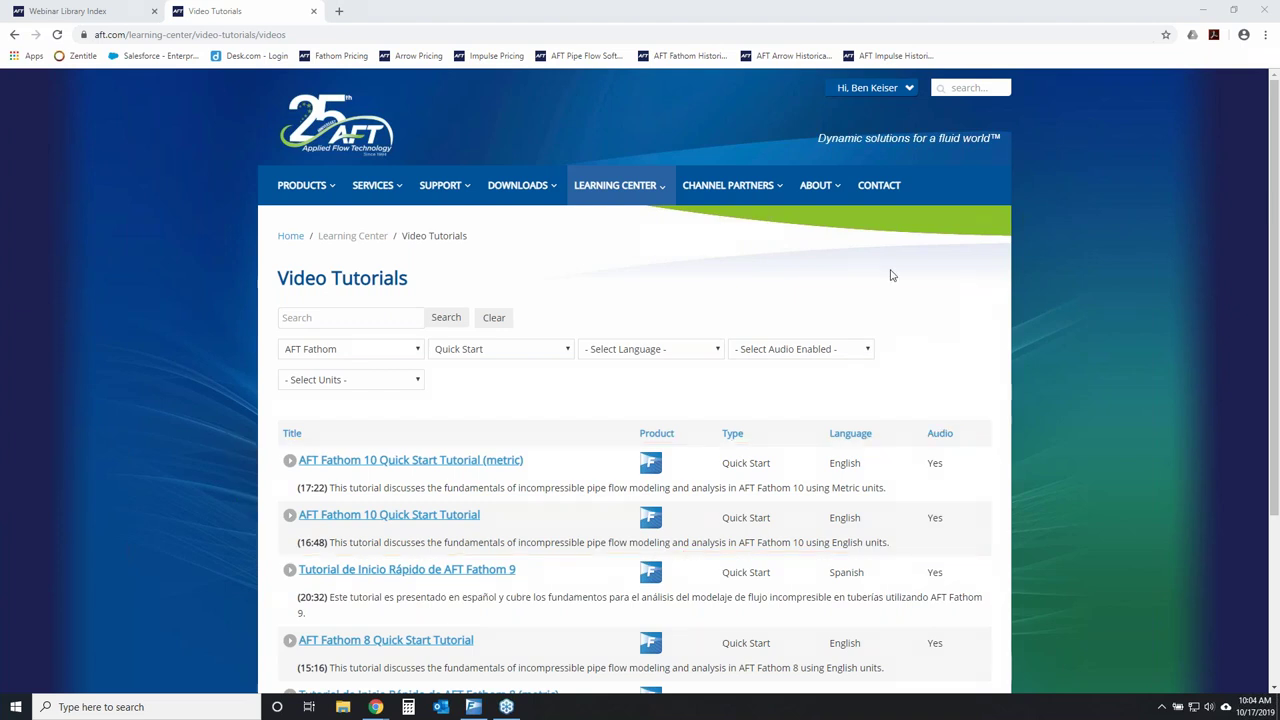
mouse_move(629, 194)
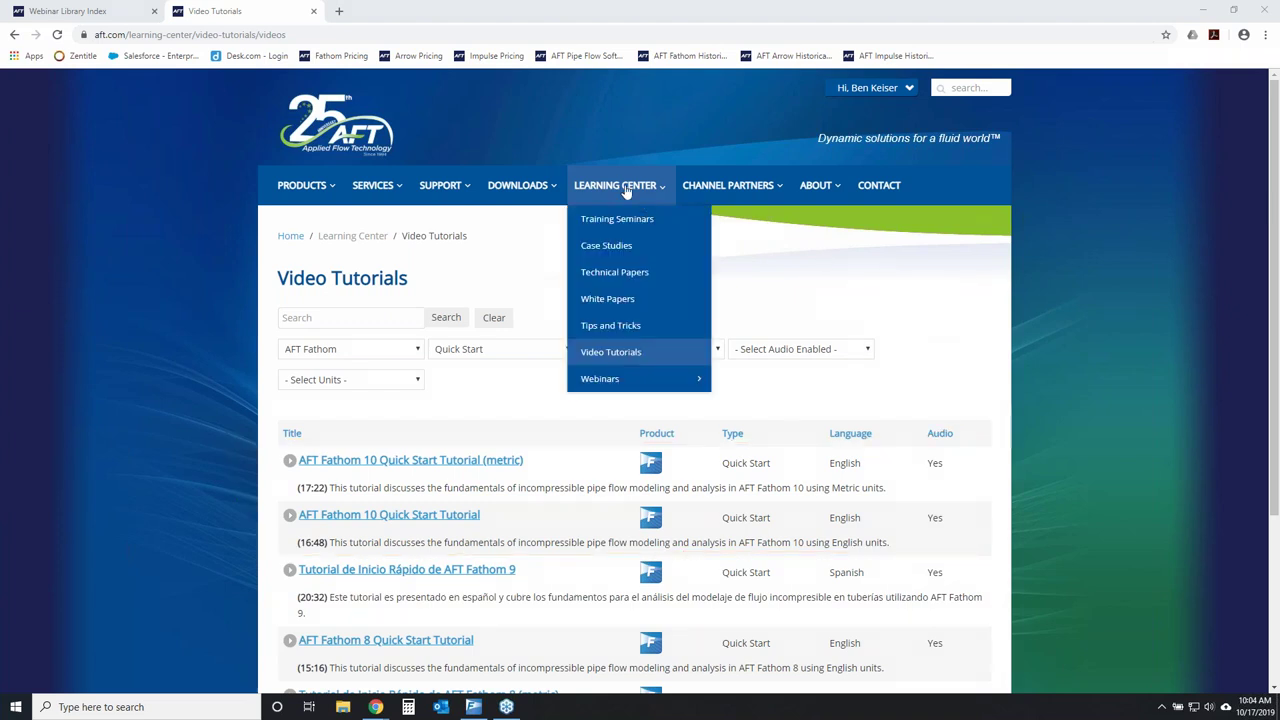
Open the Tips and Tricks blog, scroll through its posts, and return to the top.
click(629, 334)
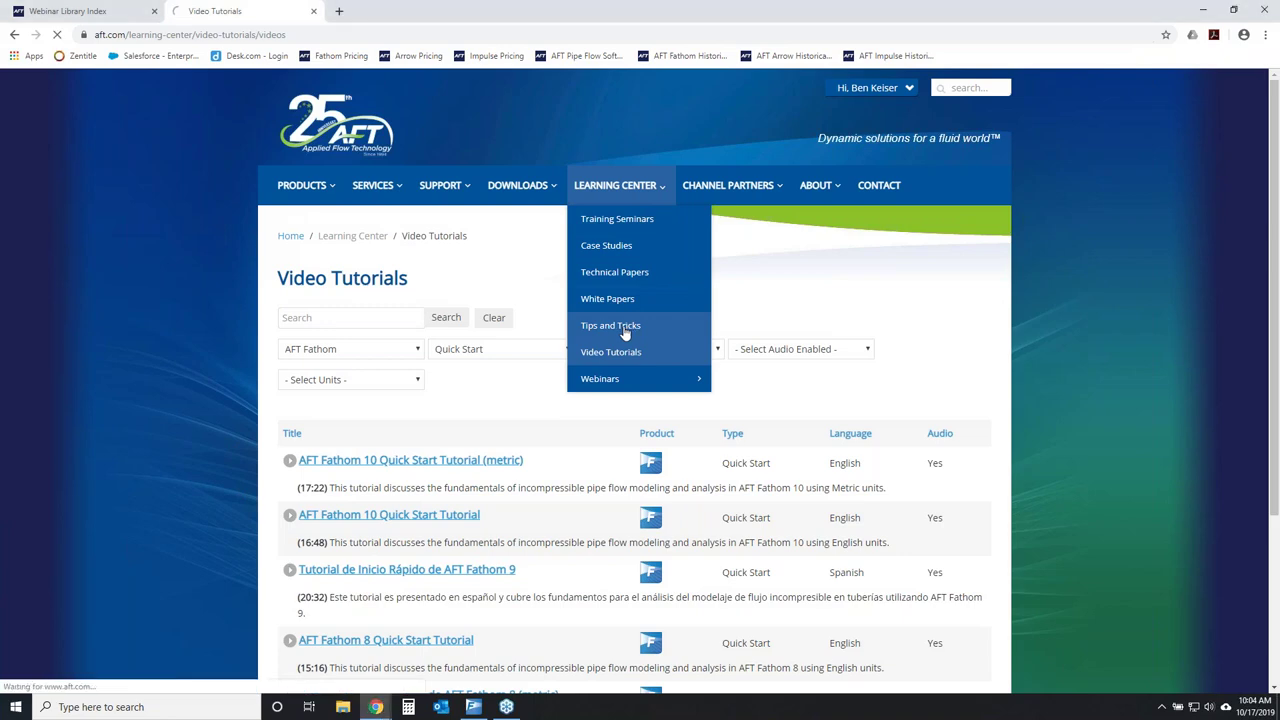
scroll(726, 476, down, 3)
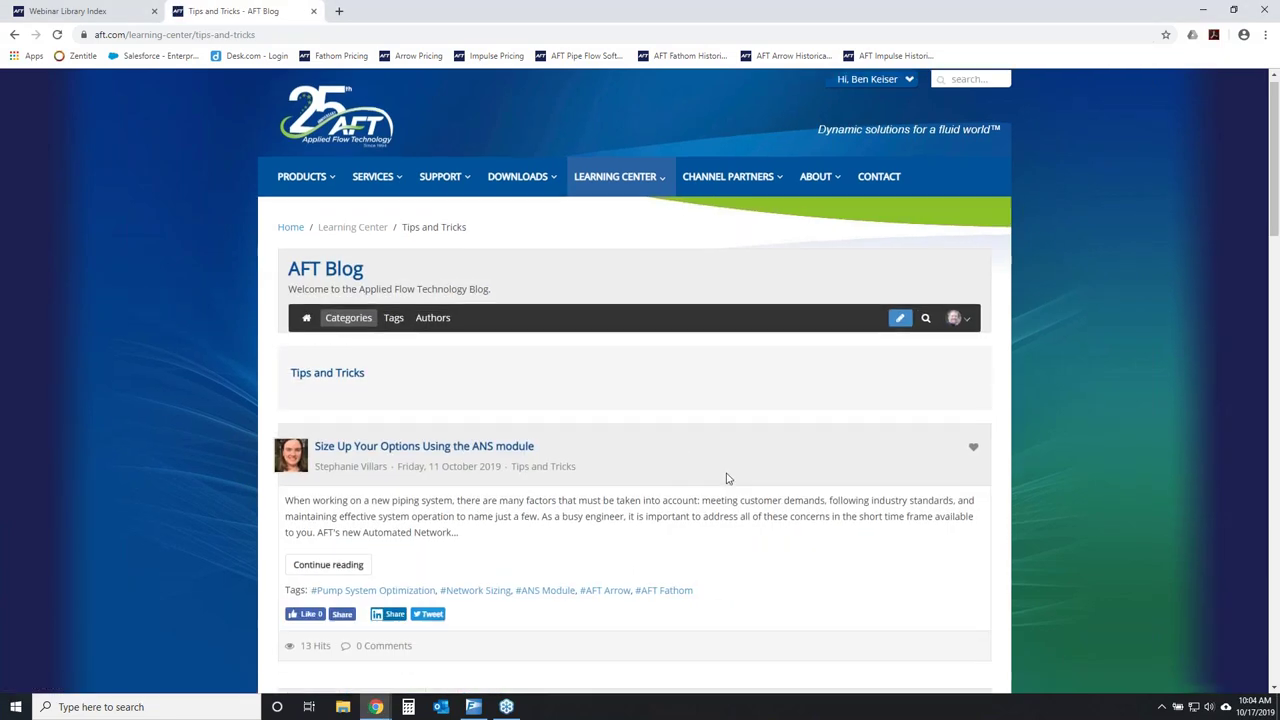
scroll(737, 477, down, 7)
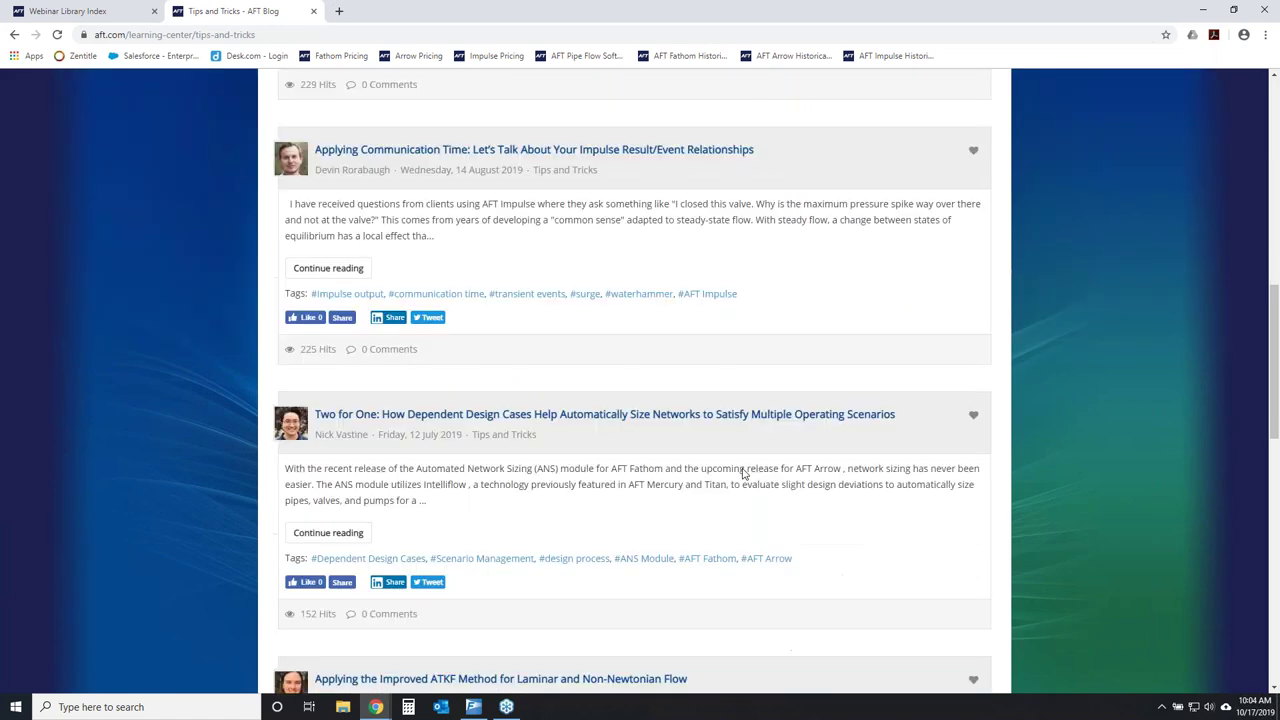
scroll(752, 462, down, 4)
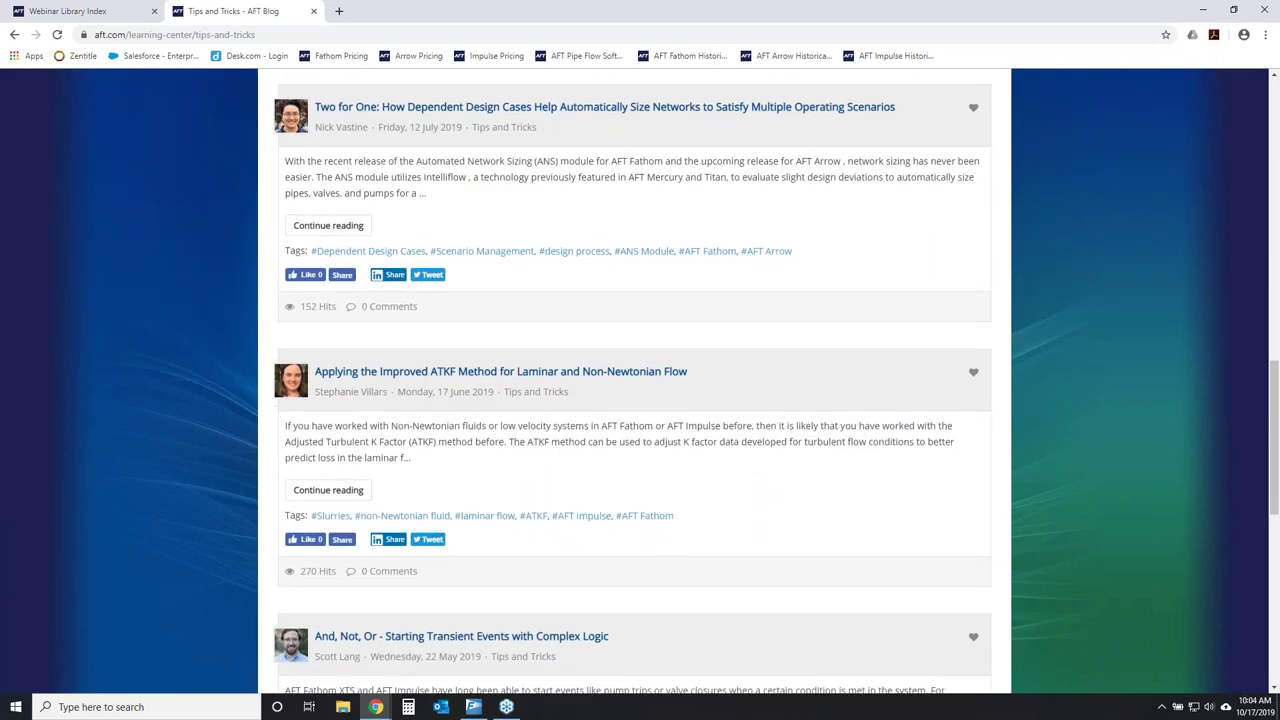
scroll(754, 456, down, 2)
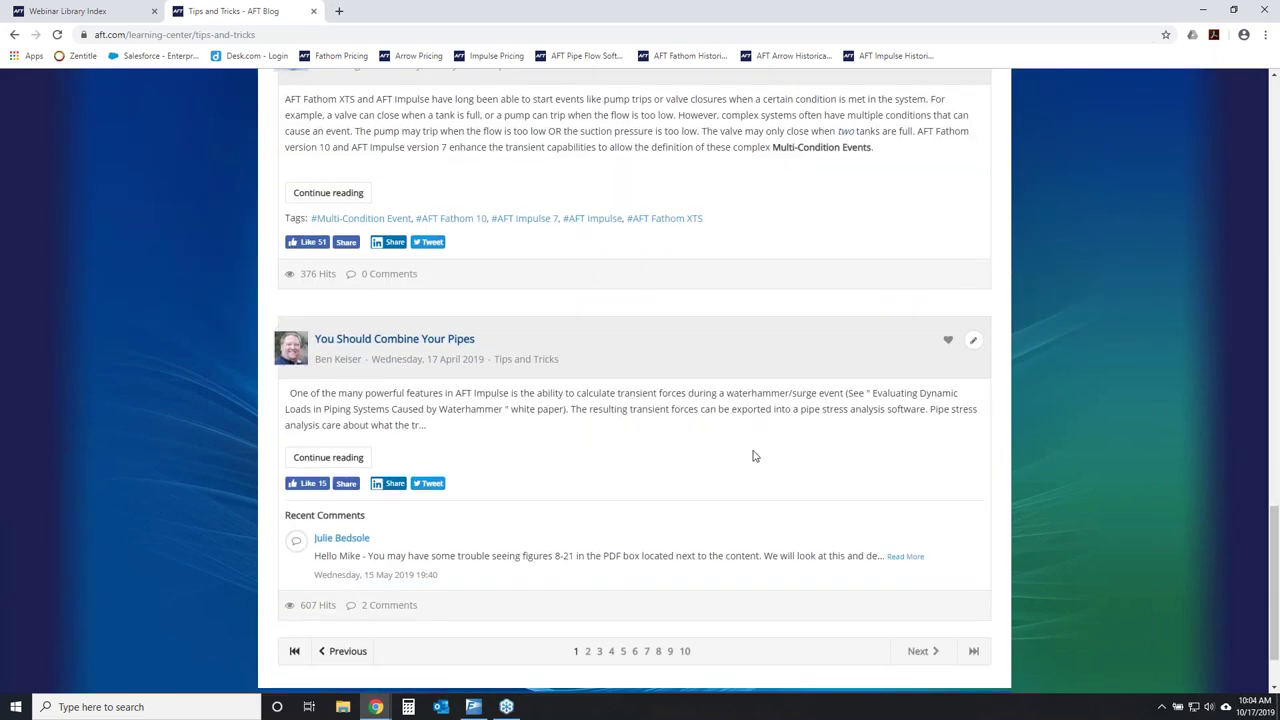
scroll(778, 446, up, 3)
scroll(780, 442, up, 15)
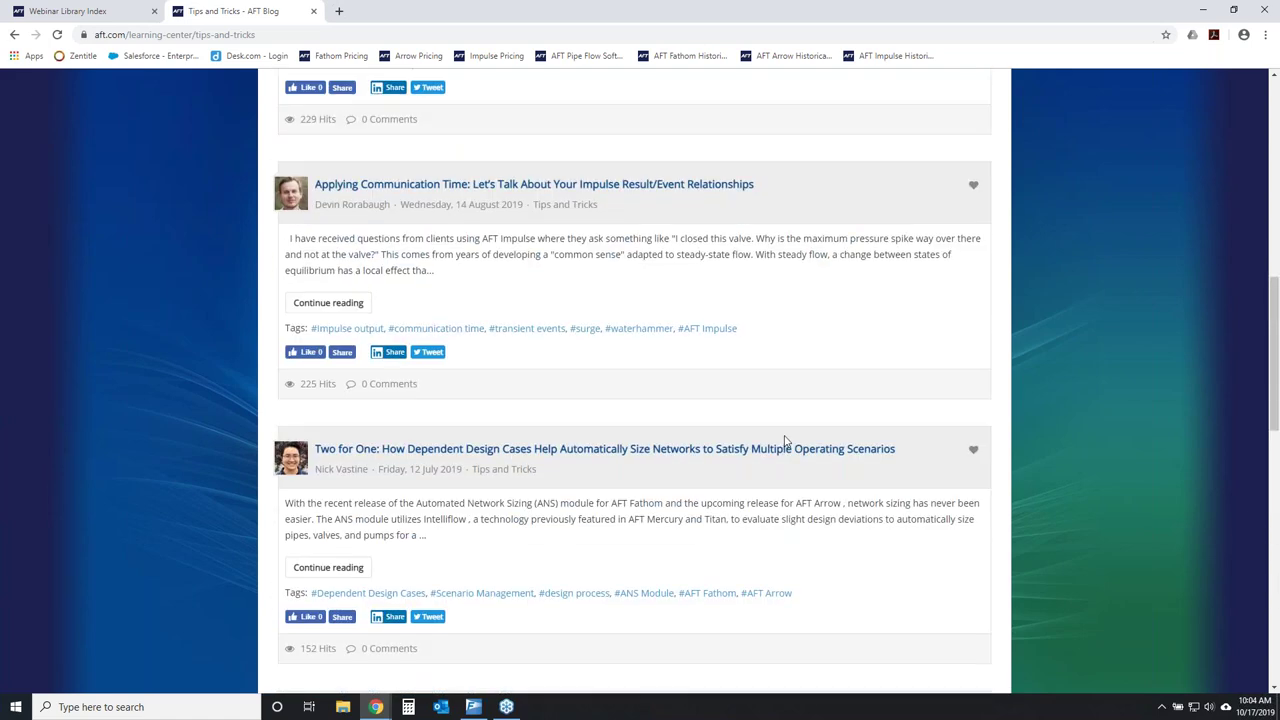
scroll(786, 443, up, 1)
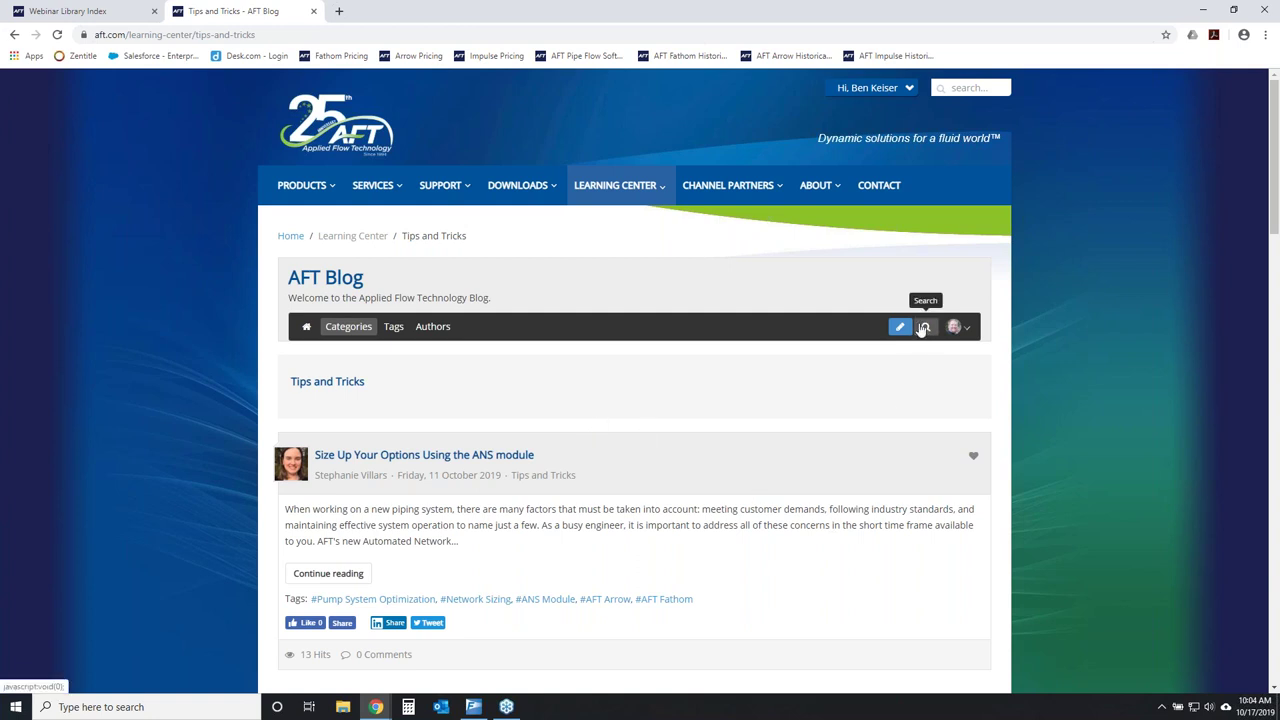
mouse_move(634, 188)
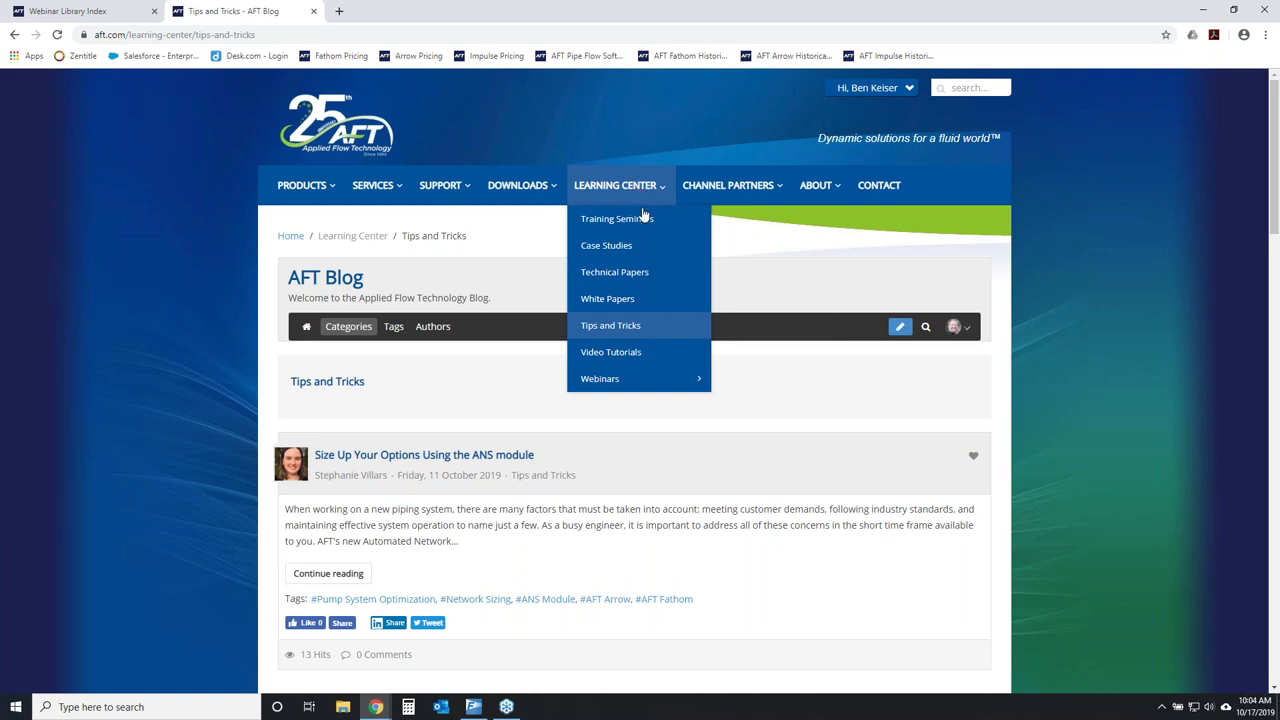
Browse the Technical Papers list, return to the aft.com home page, and switch to AFT Fathom.
click(632, 277)
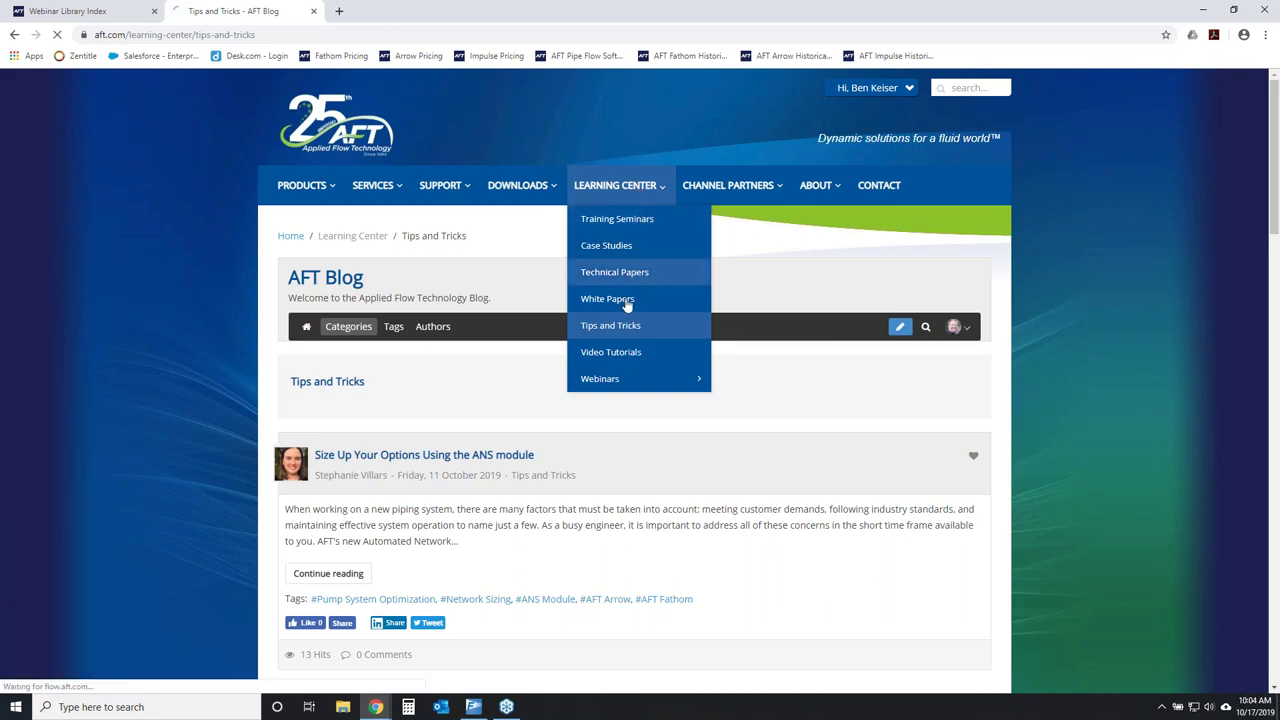
scroll(517, 417, down, 1)
scroll(517, 417, down, 7)
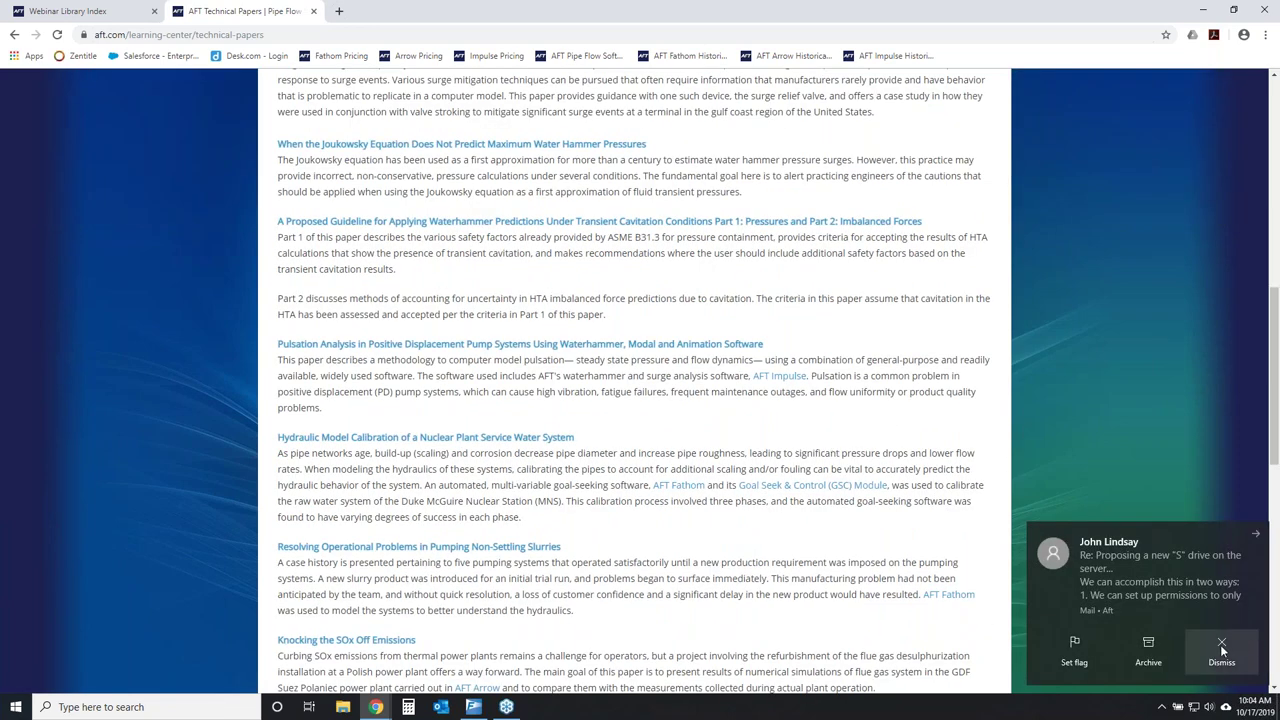
click(1222, 650)
scroll(610, 345, down, 3)
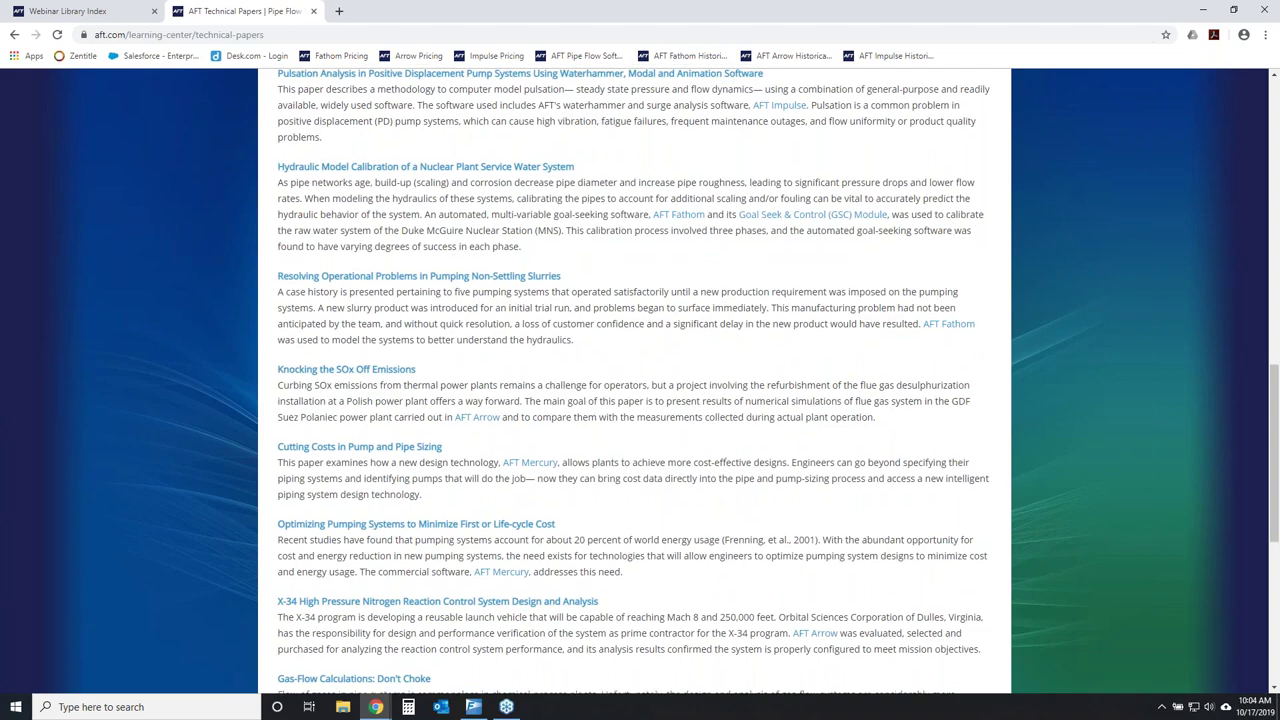
scroll(580, 420, down, 5)
scroll(620, 345, up, 10)
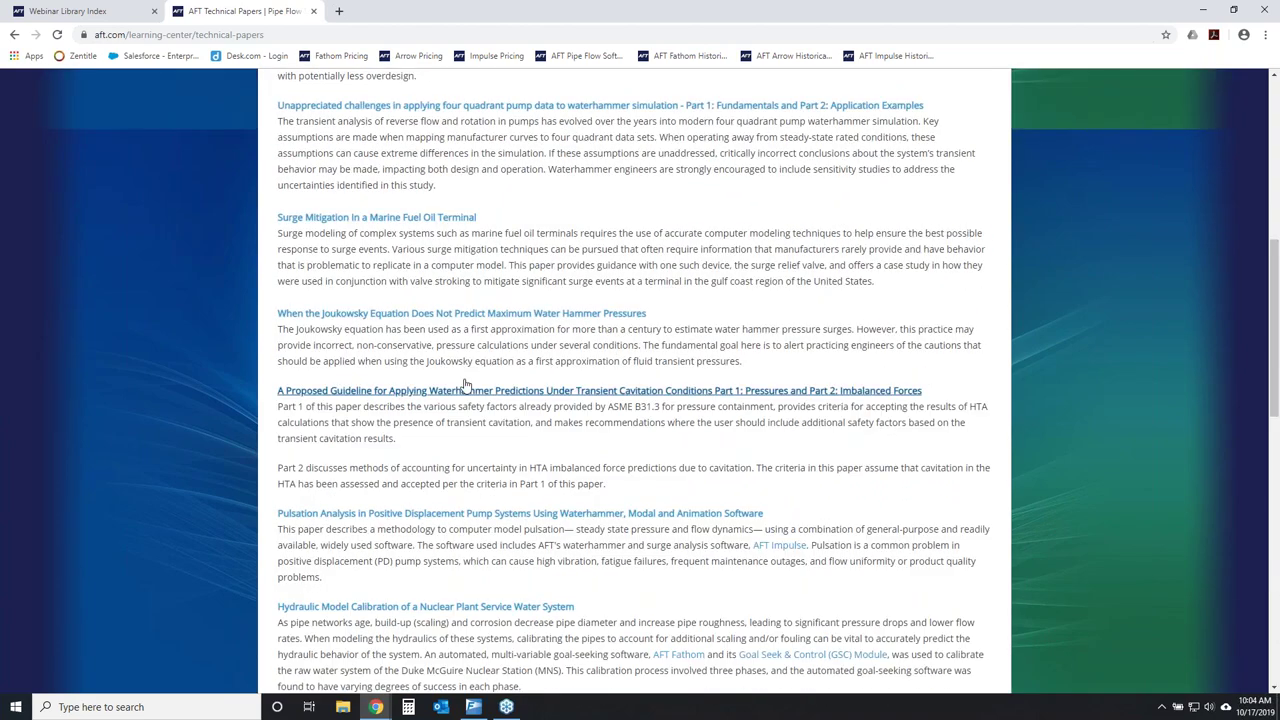
scroll(638, 515, up, 6)
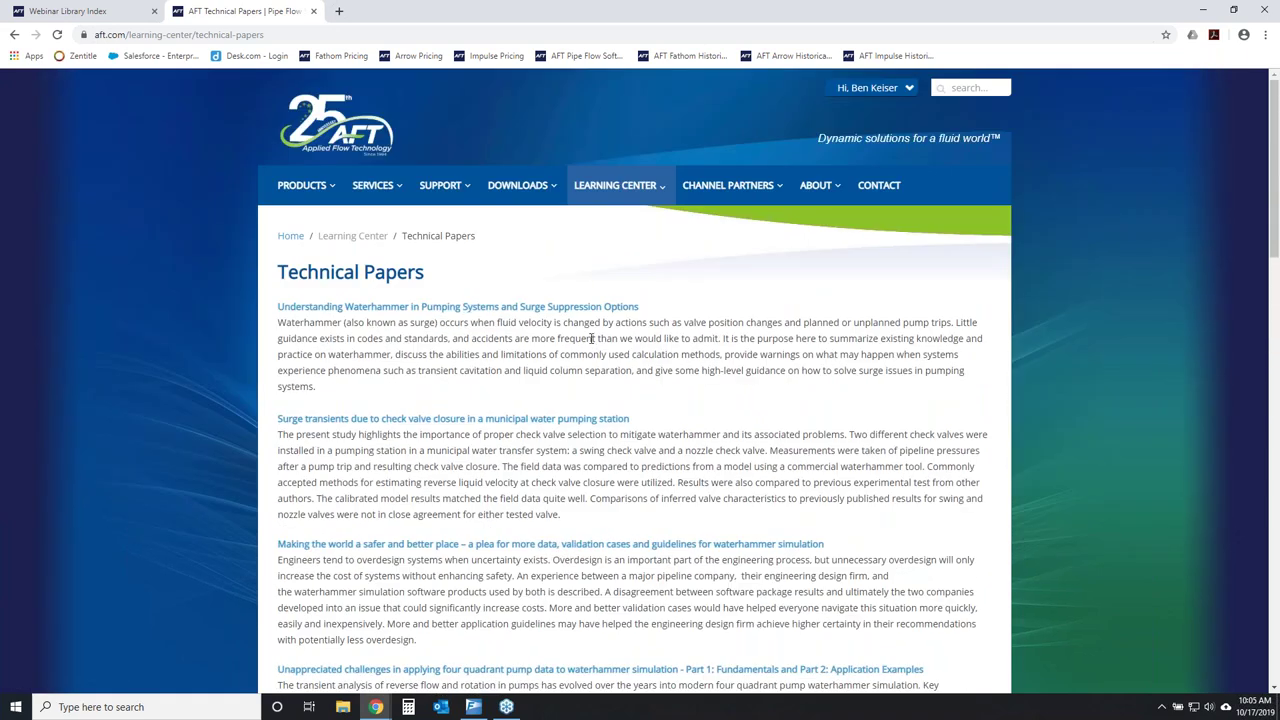
click(327, 122)
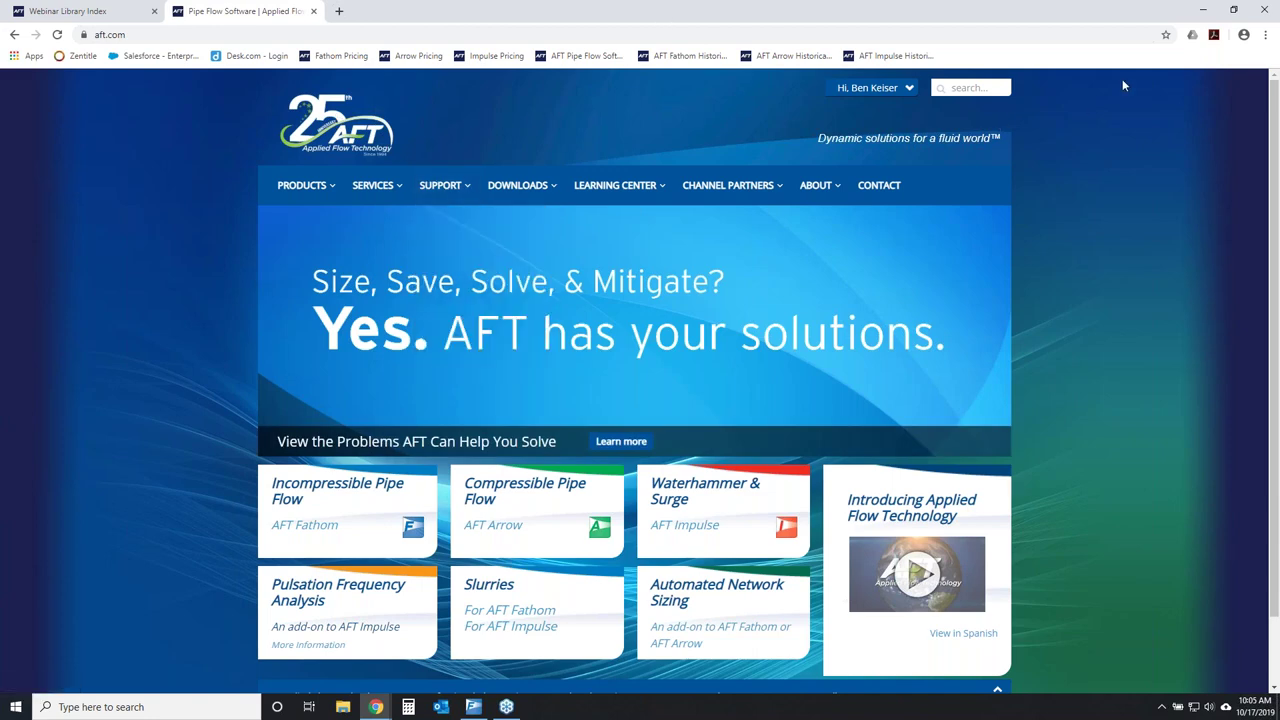
key(alt+Tab)
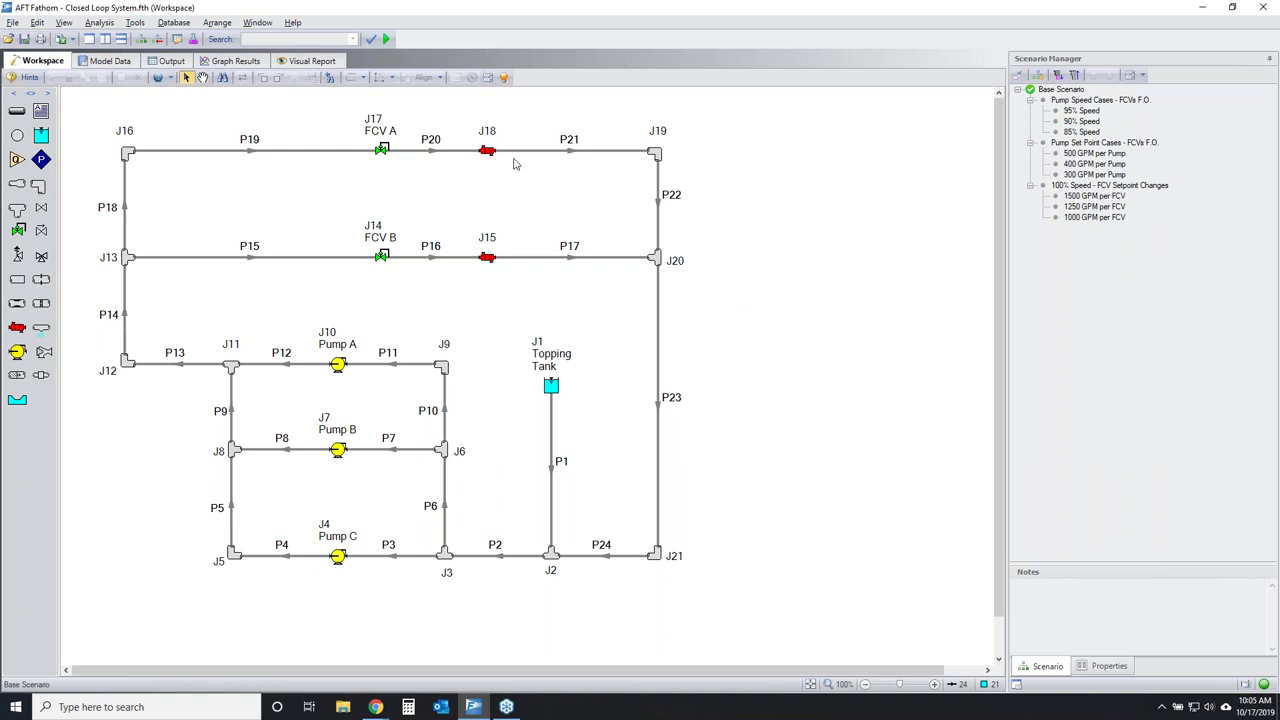
Show AFT Fathom's Help menu over the Closed Loop System model.
click(292, 22)
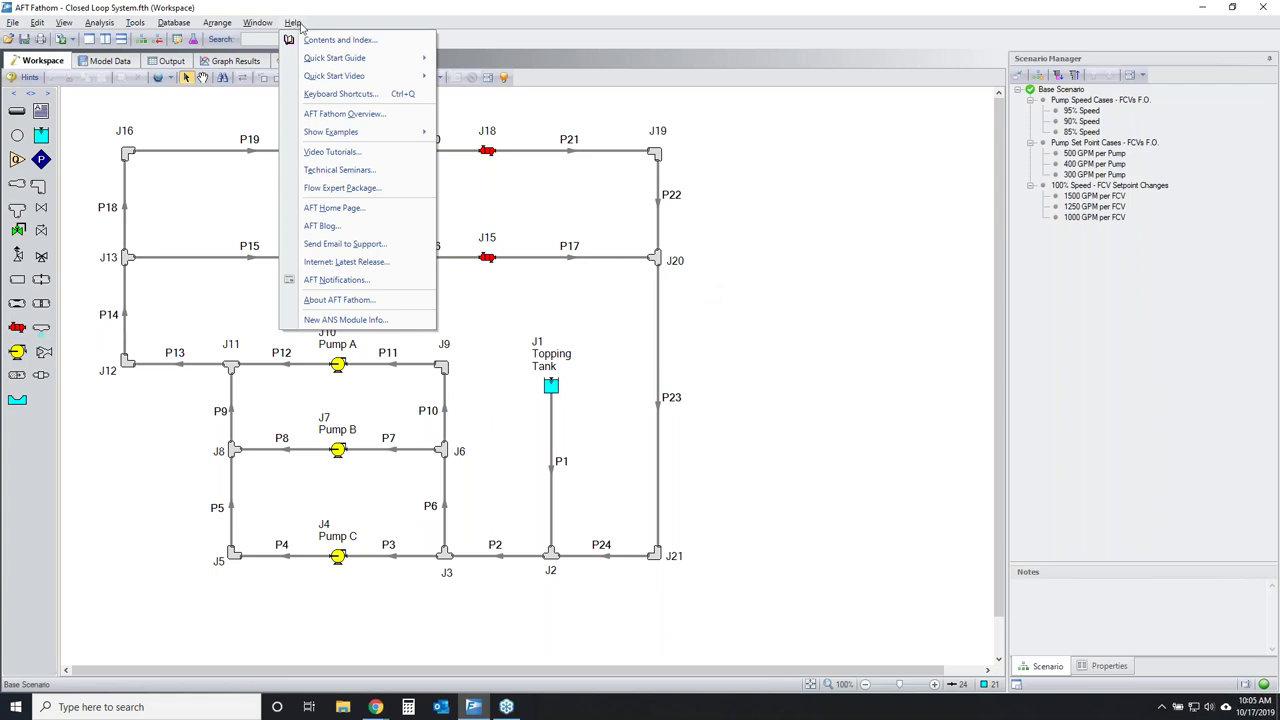
Open the English Units examples help maximized, with Walk-Through Examples expanded and circled.
mouse_move(364, 136)
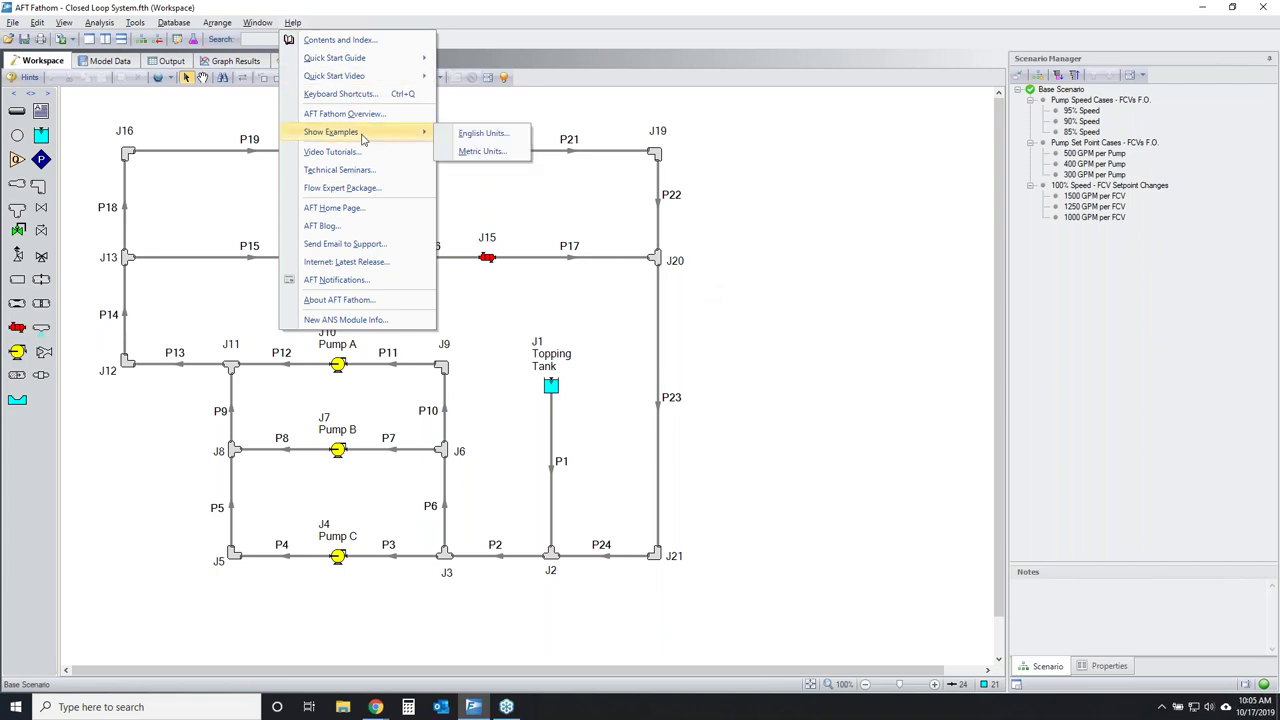
click(474, 142)
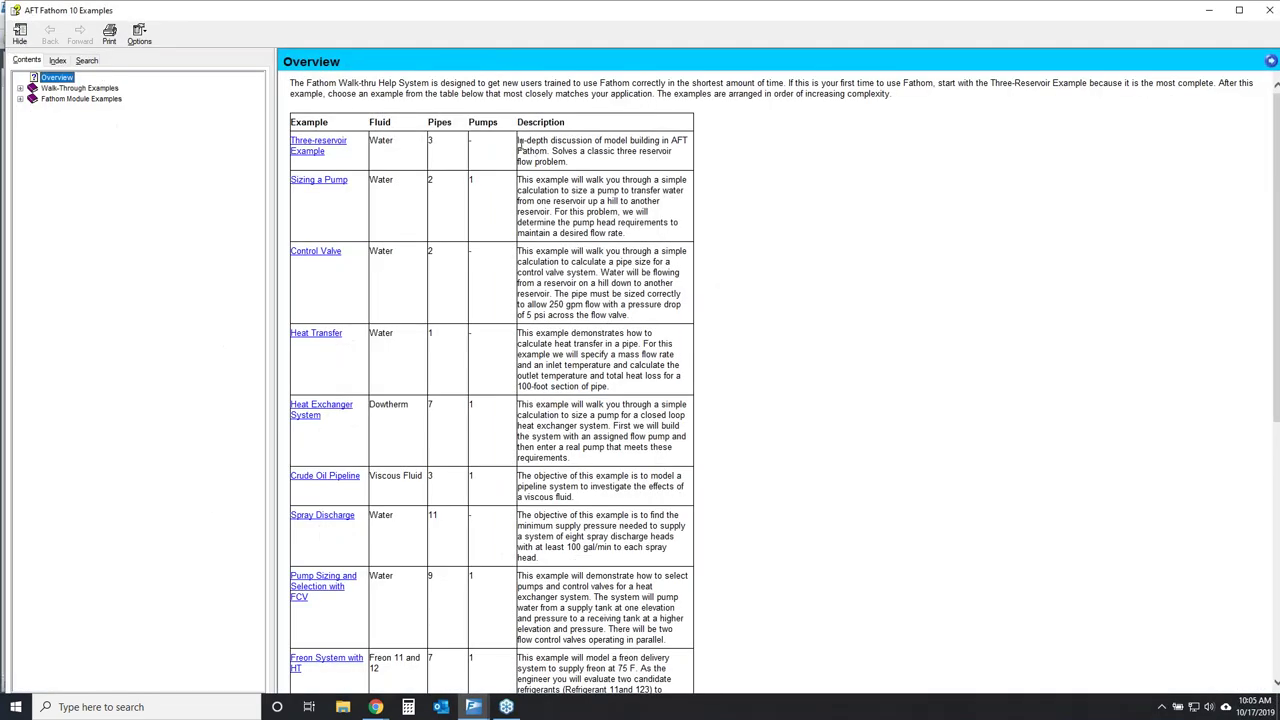
click(1239, 10)
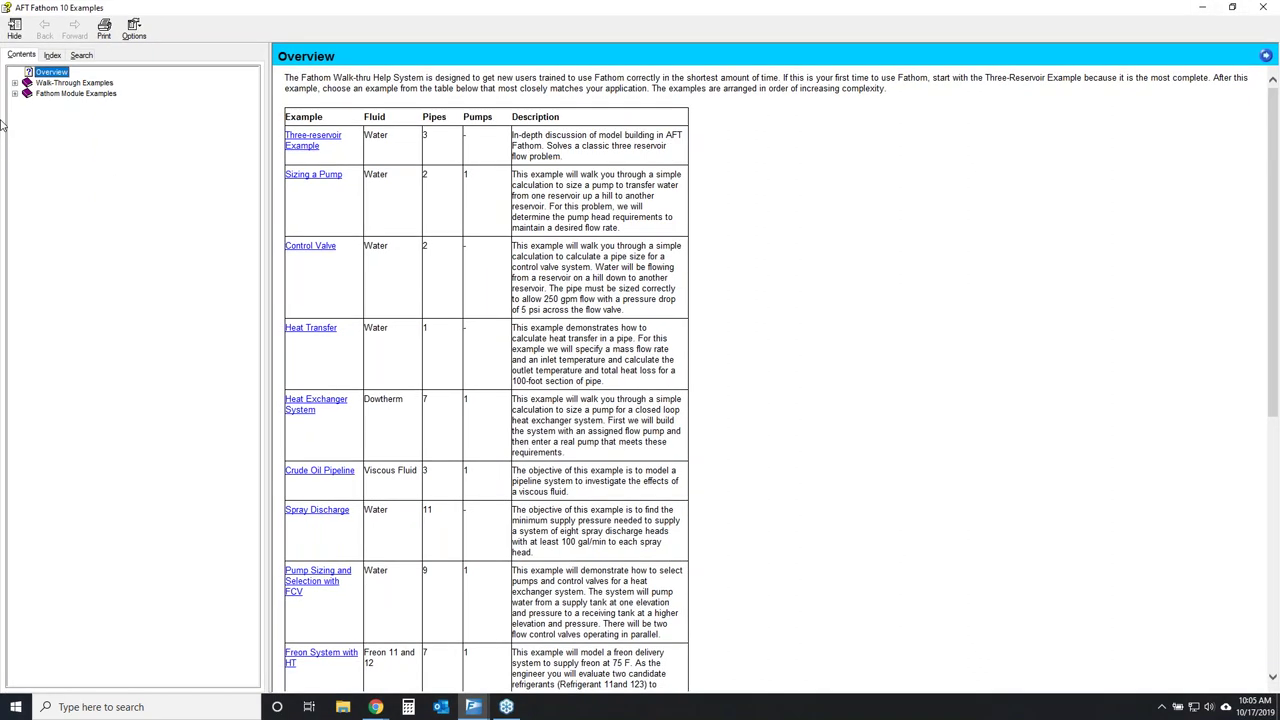
click(14, 83)
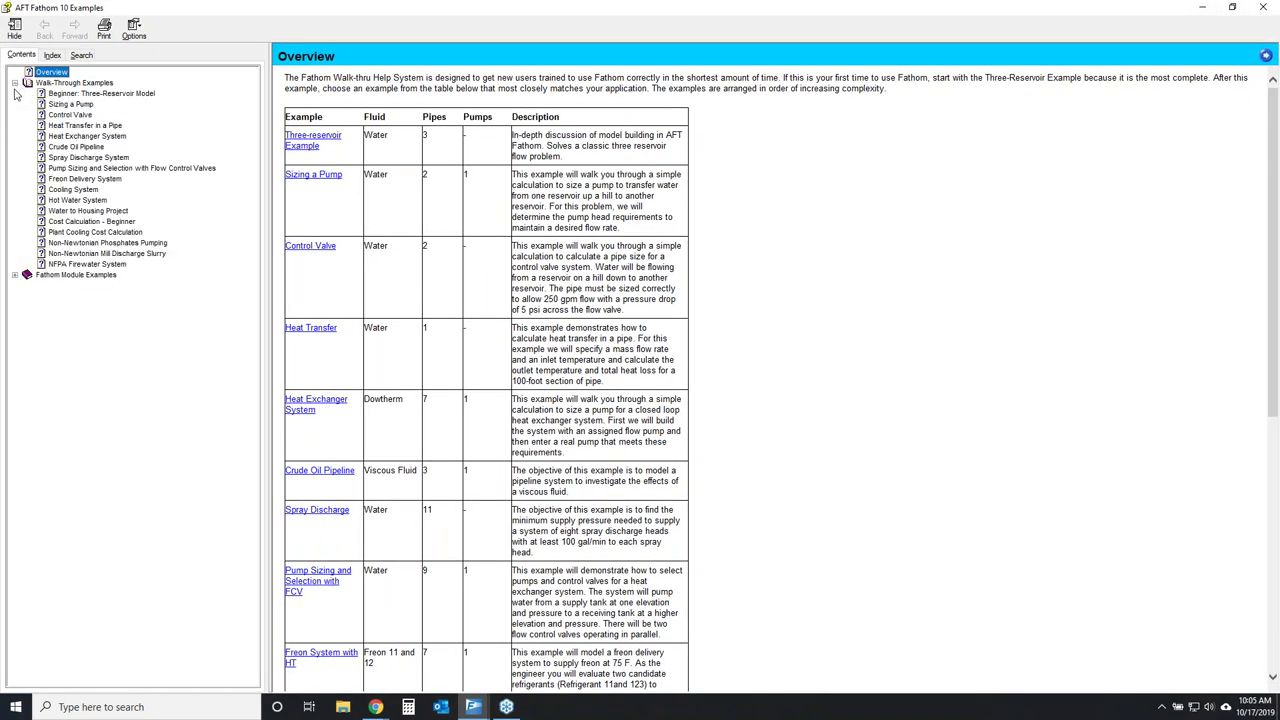
key(alt+Tab)
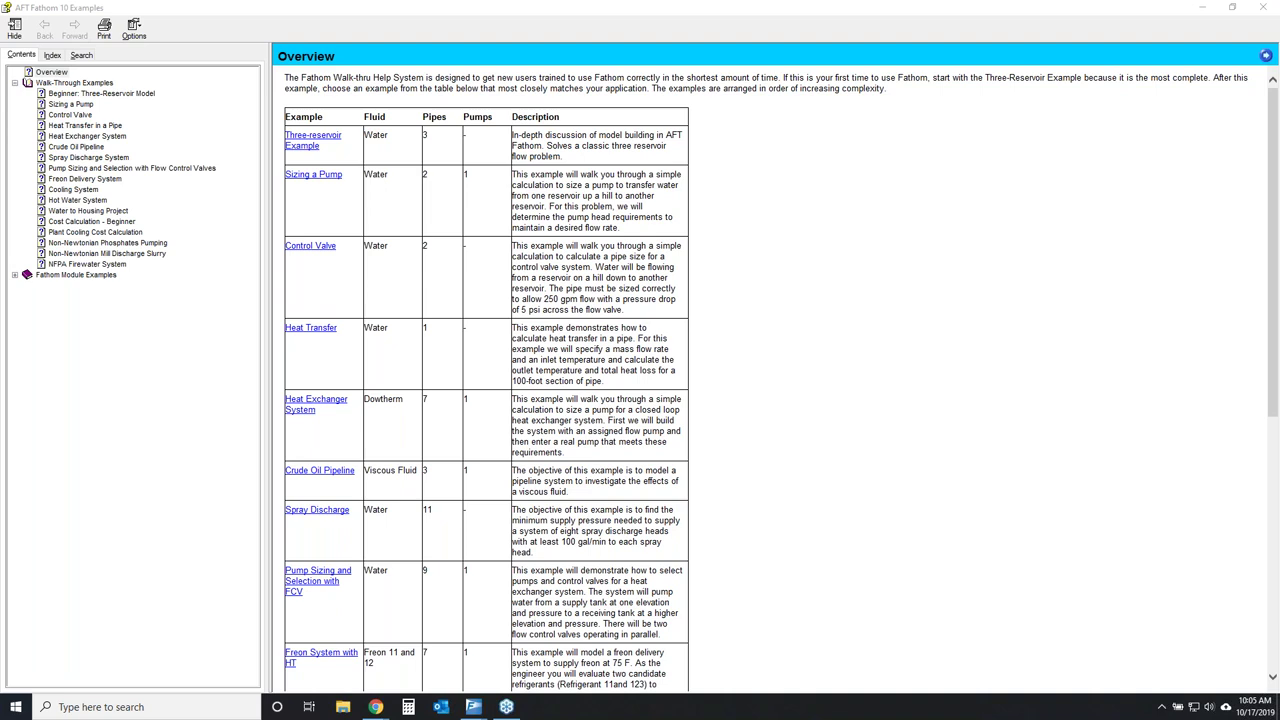
mouse_move(45, 92)
mouse_down()
mouse_move(136, 92)
mouse_move(217, 154)
mouse_move(174, 265)
mouse_move(97, 293)
mouse_move(58, 270)
mouse_move(17, 166)
mouse_move(50, 88)
mouse_up()
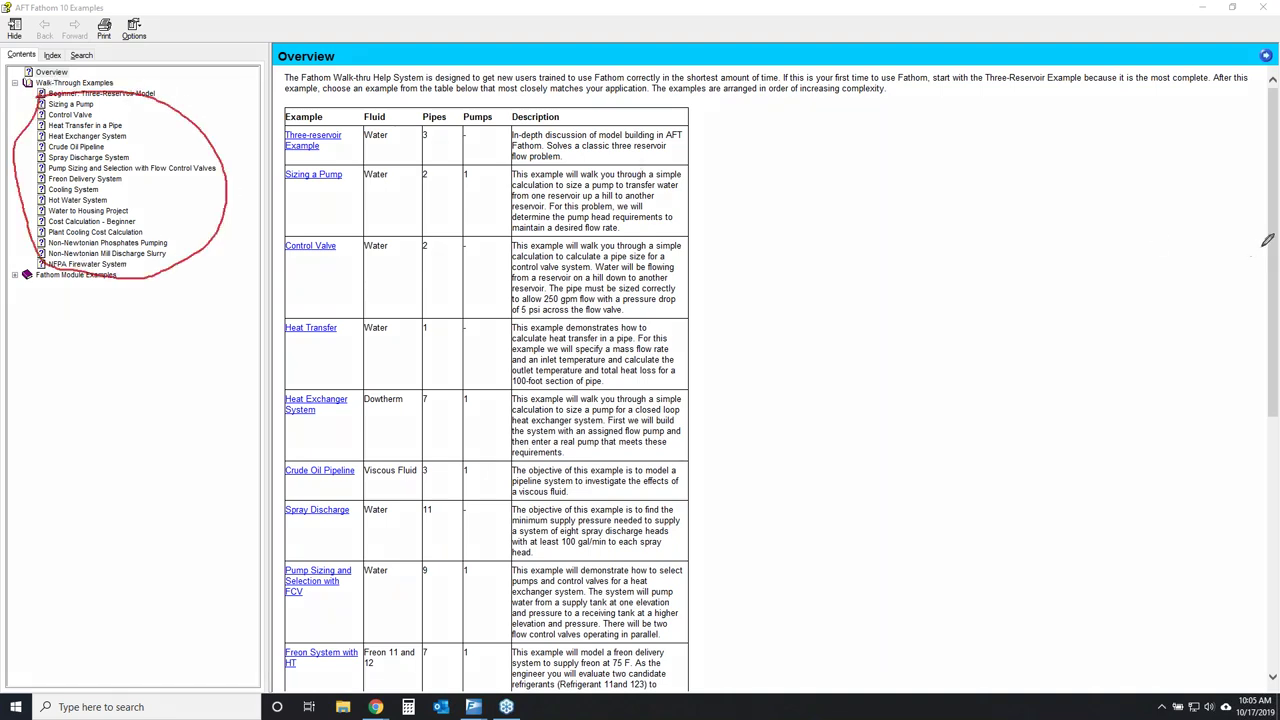
key(Escape)
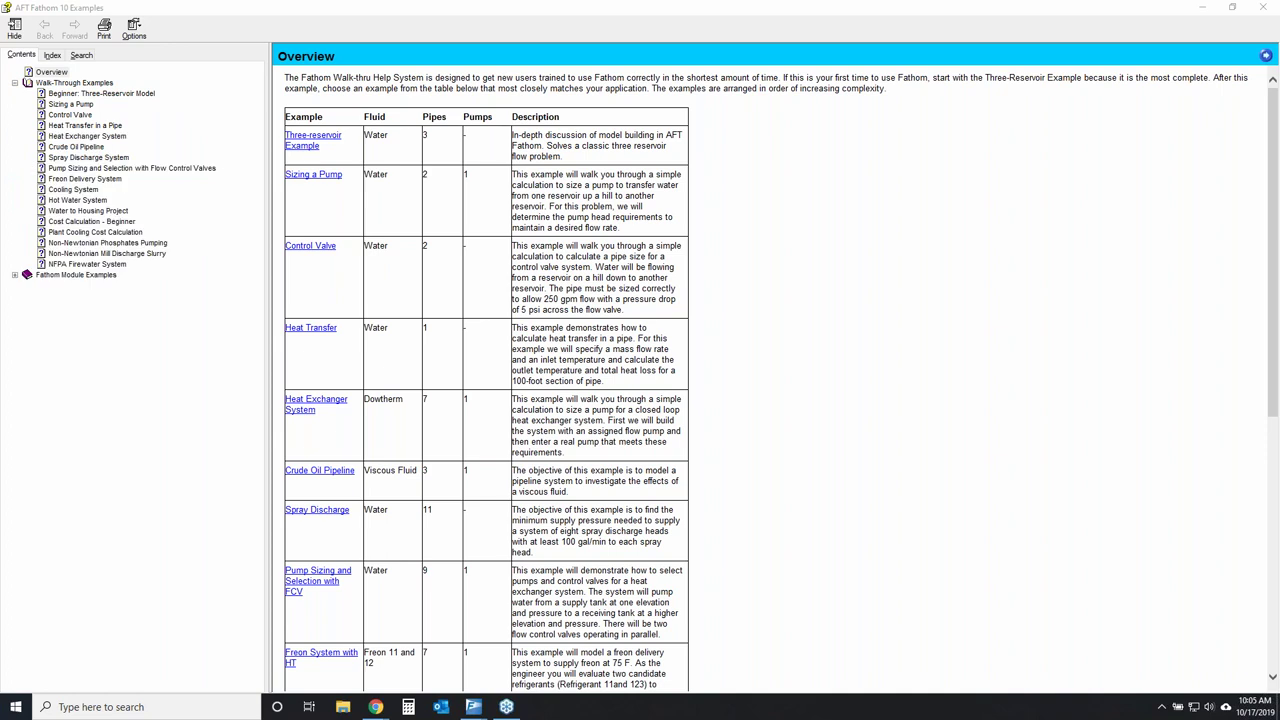
Expand Fathom Module Examples and its GSC, XTS, SSL and ANS groups, pointing out each.
click(15, 275)
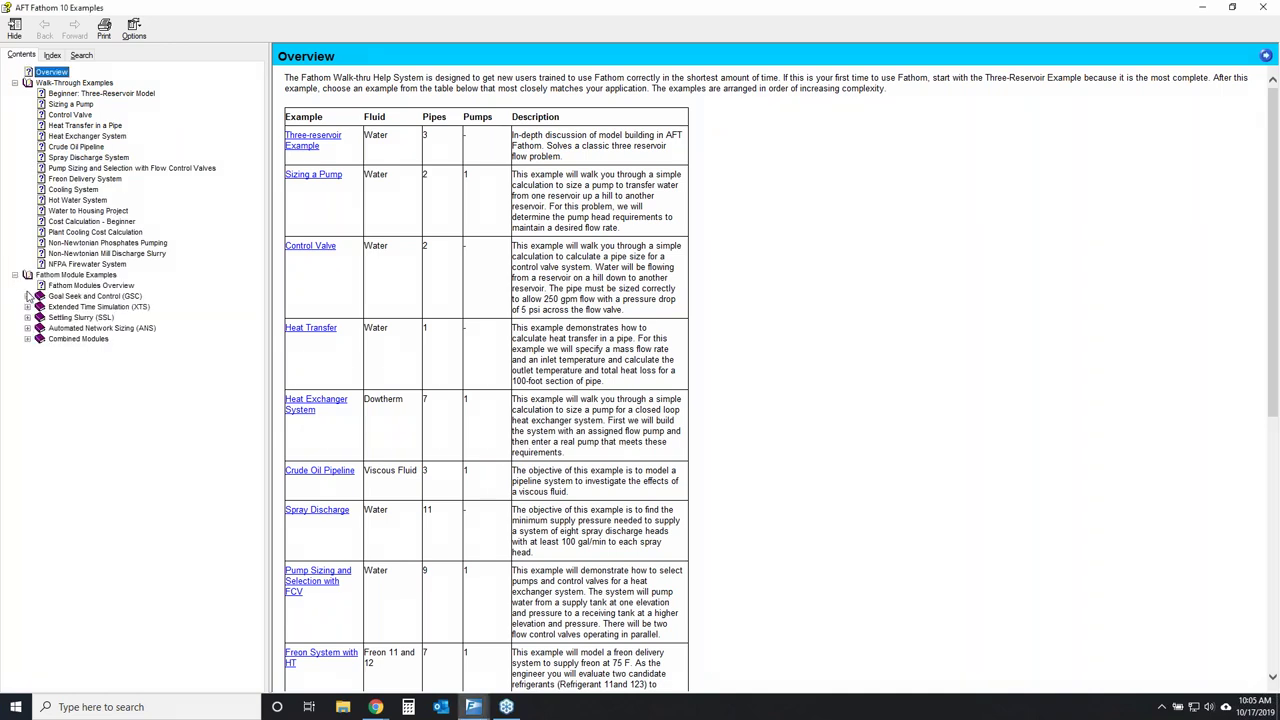
click(27, 297)
click(27, 381)
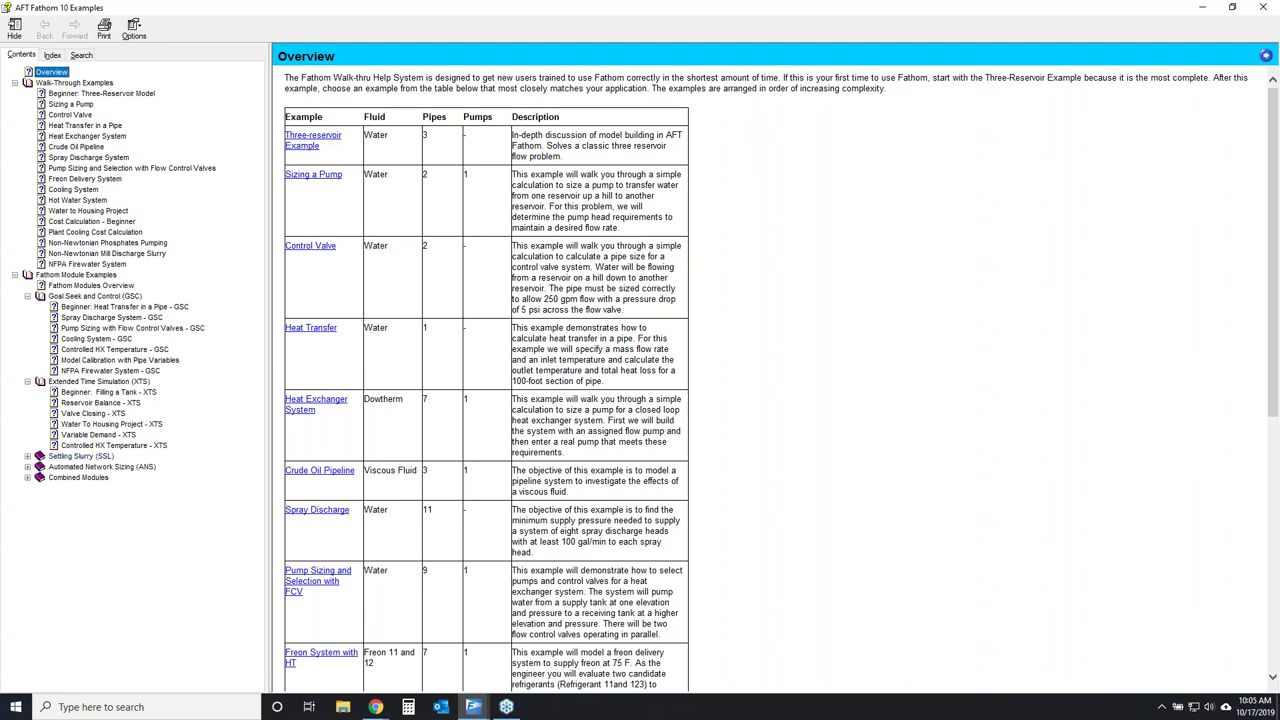
click(27, 456)
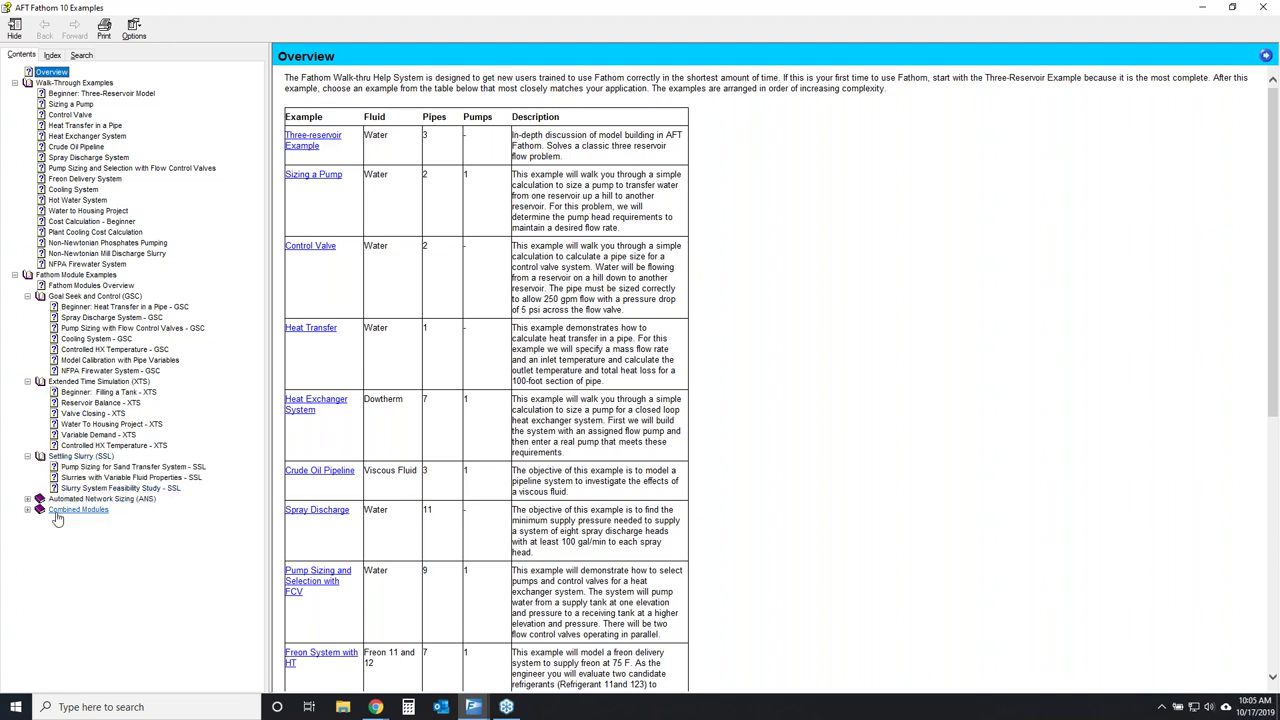
click(28, 500)
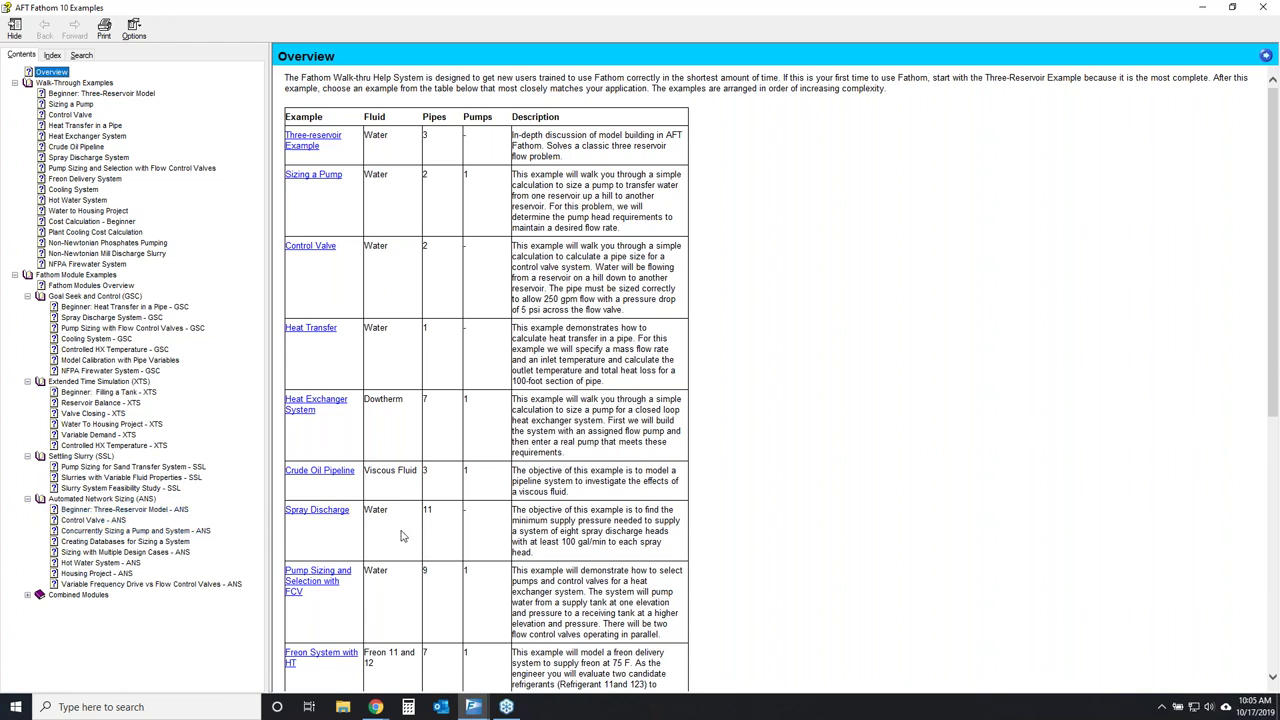
click(122, 297)
click(84, 383)
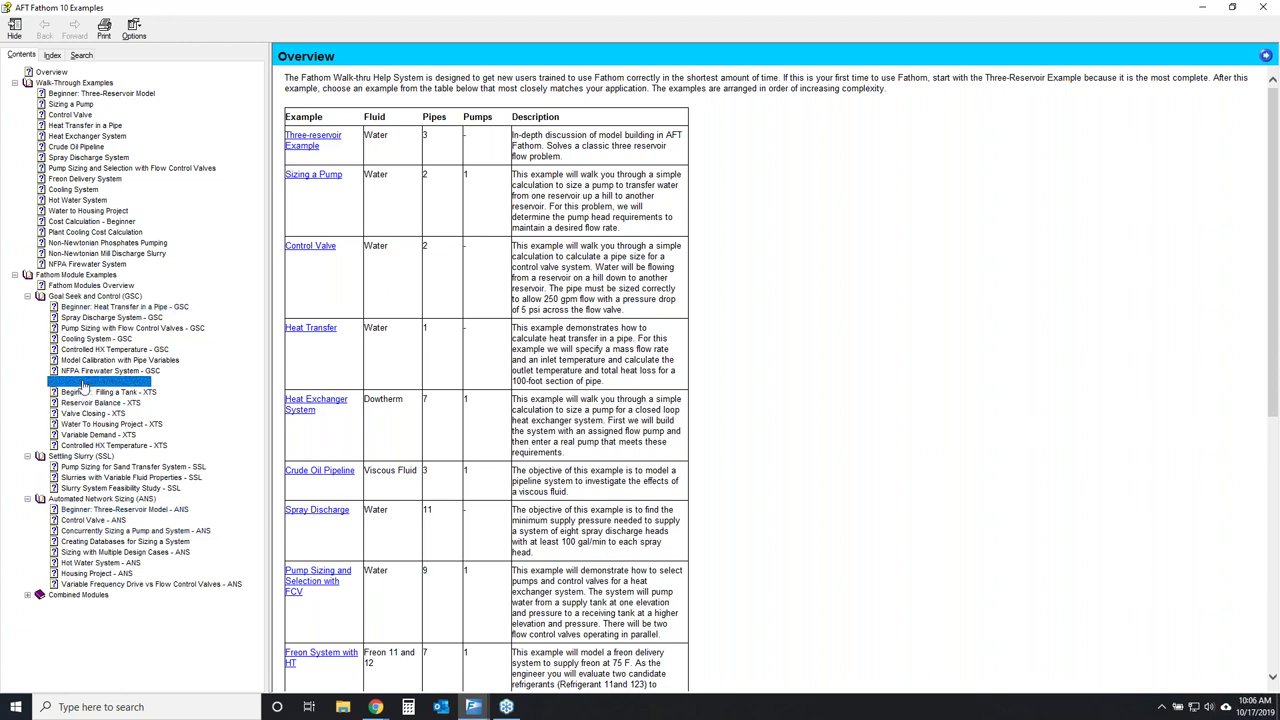
click(88, 498)
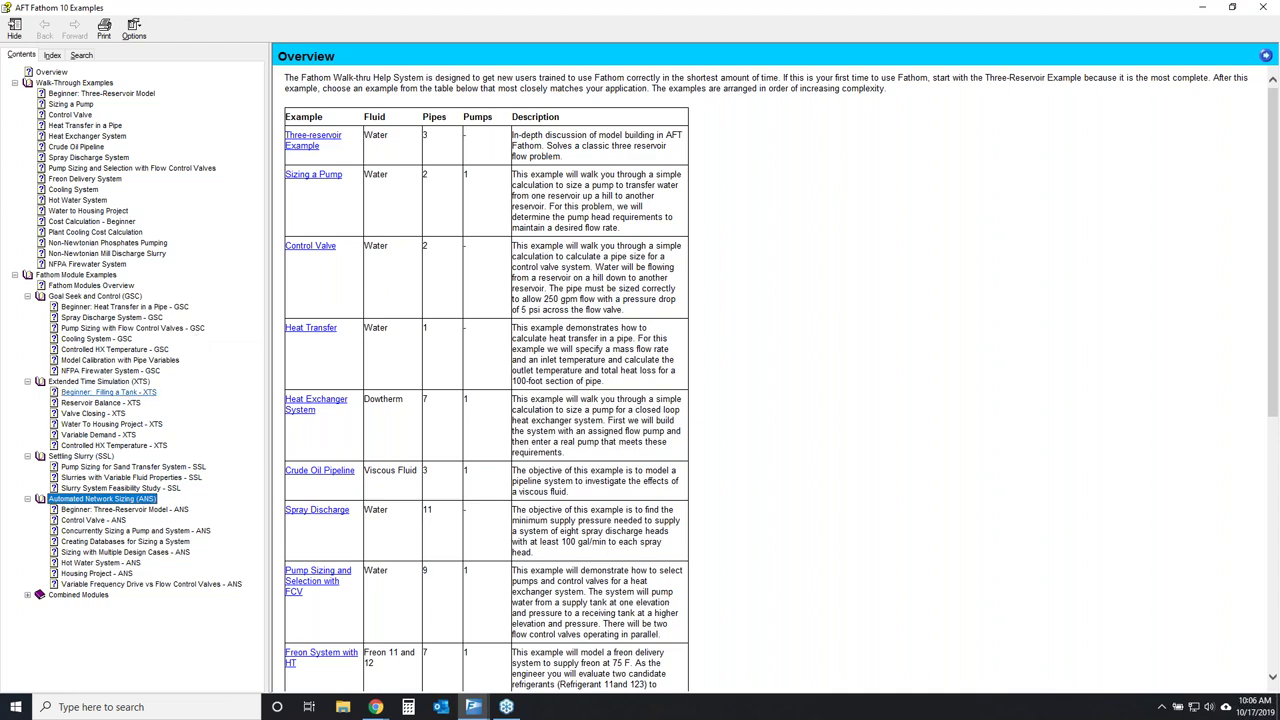
Read through the Cooling System - GSC example topic, then collapse Fathom Module Examples.
click(97, 340)
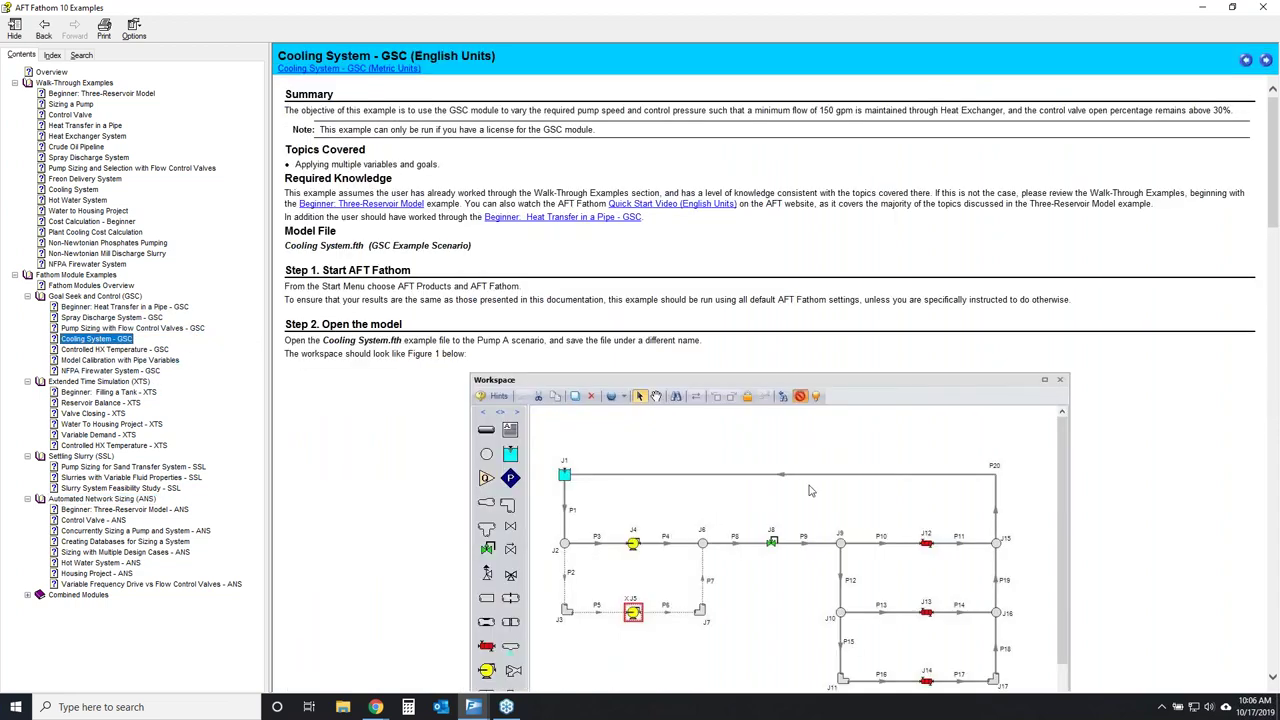
scroll(830, 488, down, 5)
scroll(853, 488, down, 15)
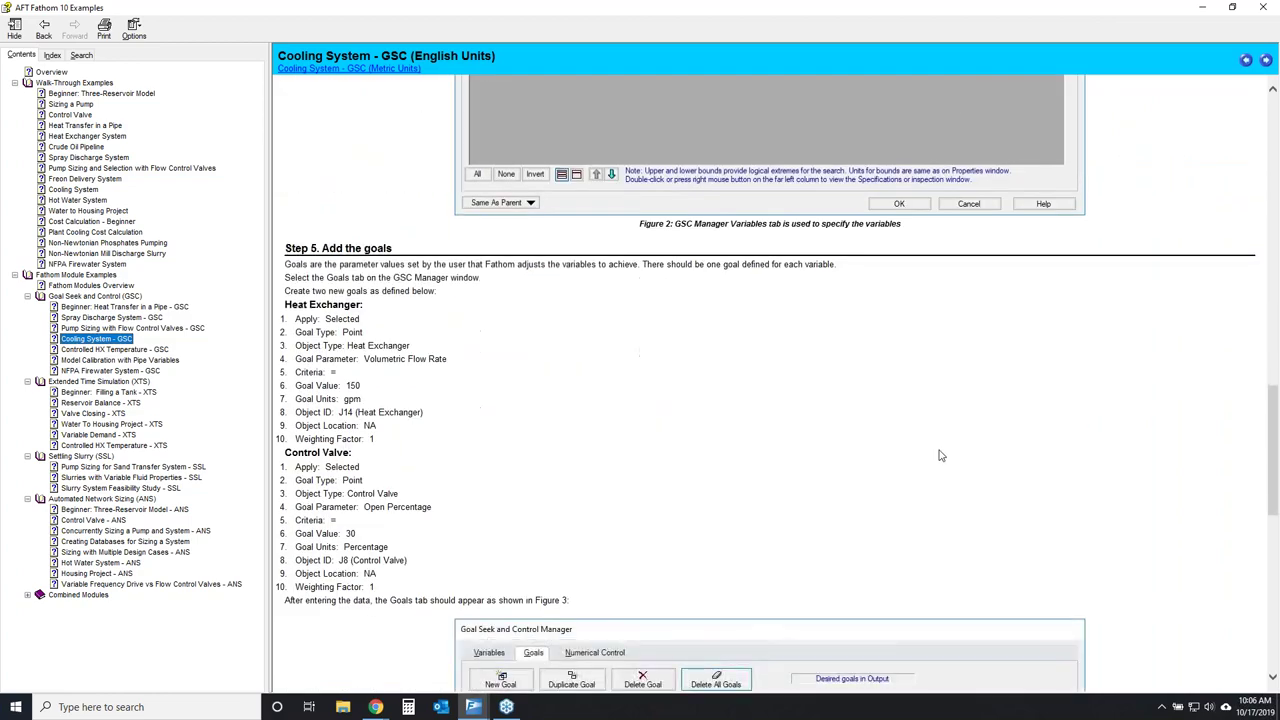
scroll(982, 455, down, 5)
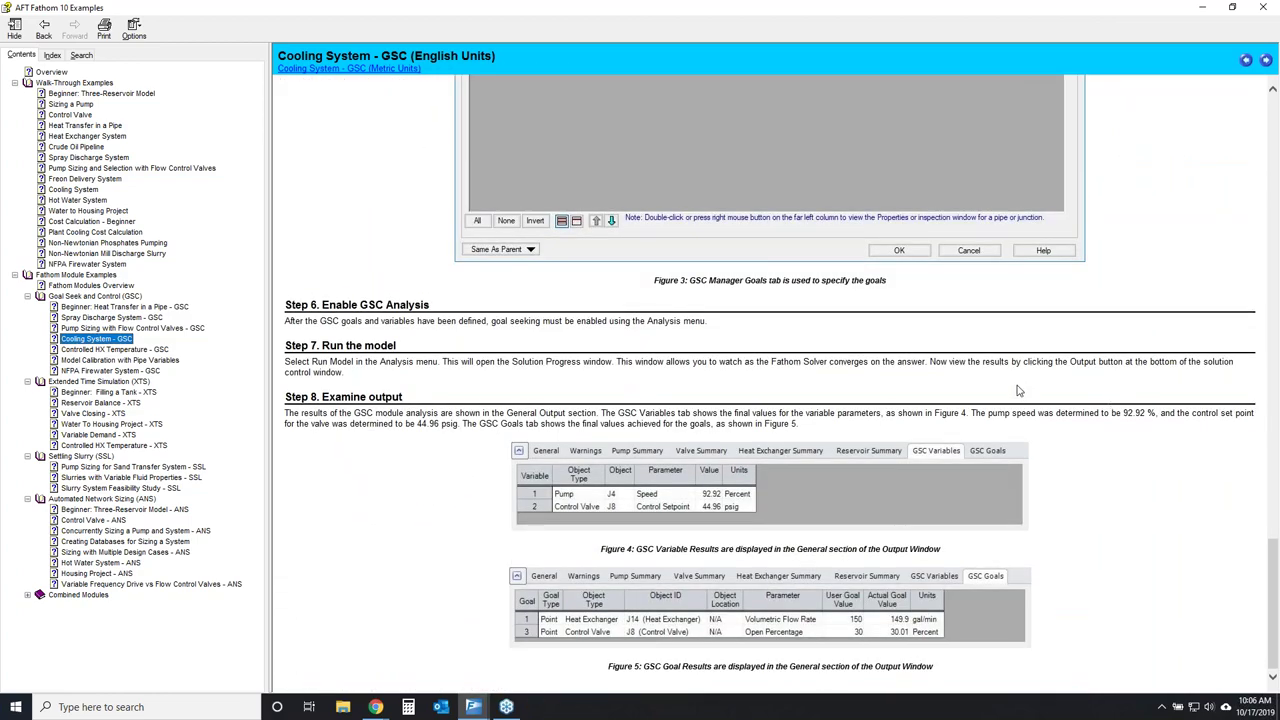
scroll(507, 462, up, 15)
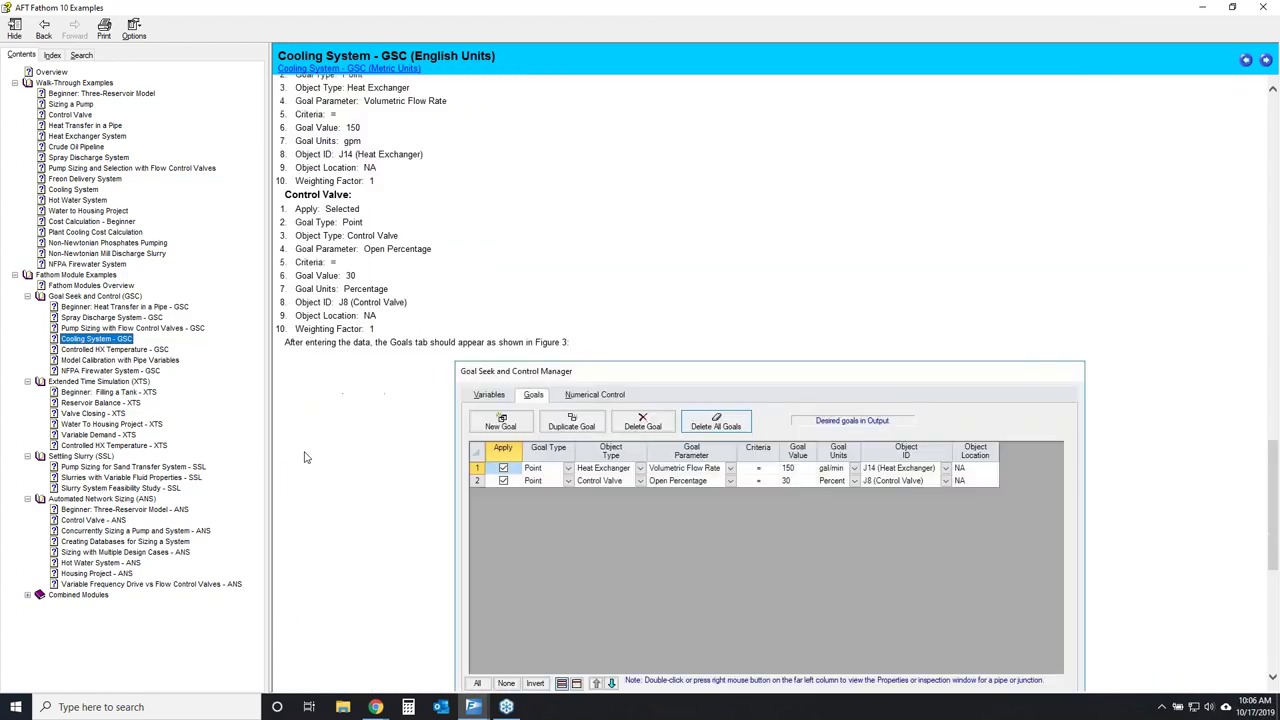
click(15, 276)
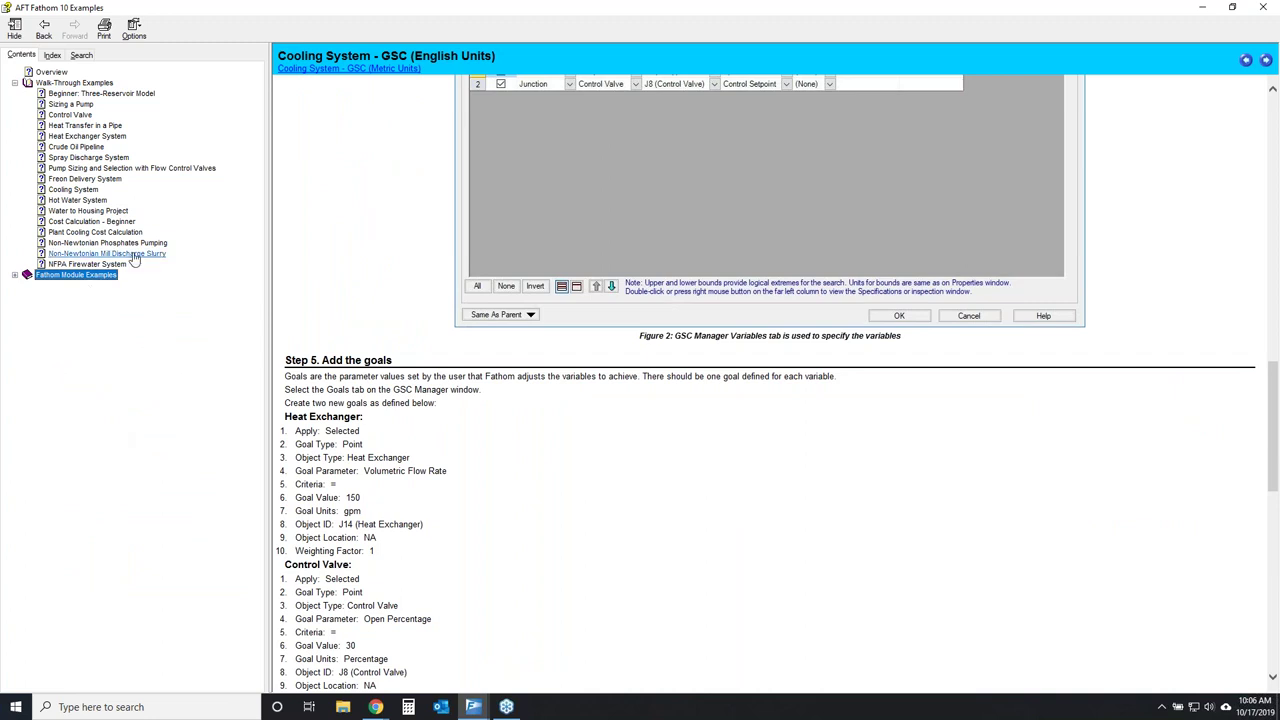
View the Hot Water System example topic, then close the examples help window.
click(83, 201)
scroll(669, 472, down, 6)
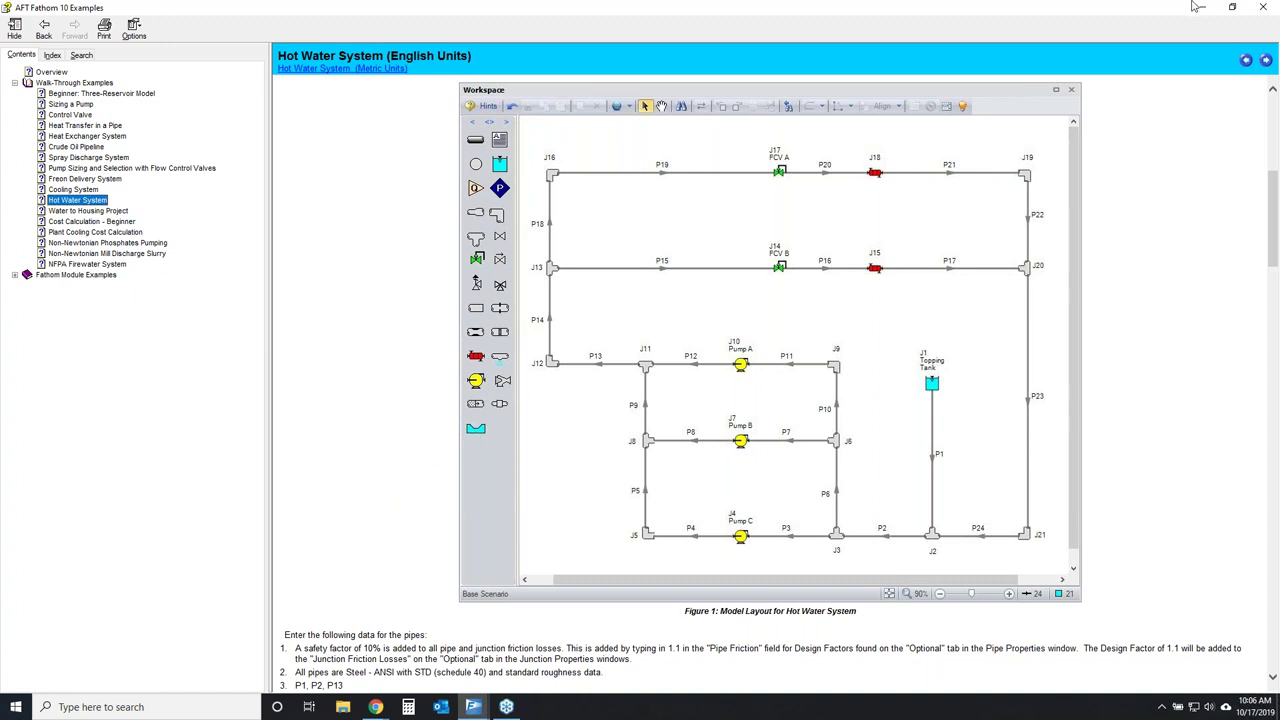
click(1256, 8)
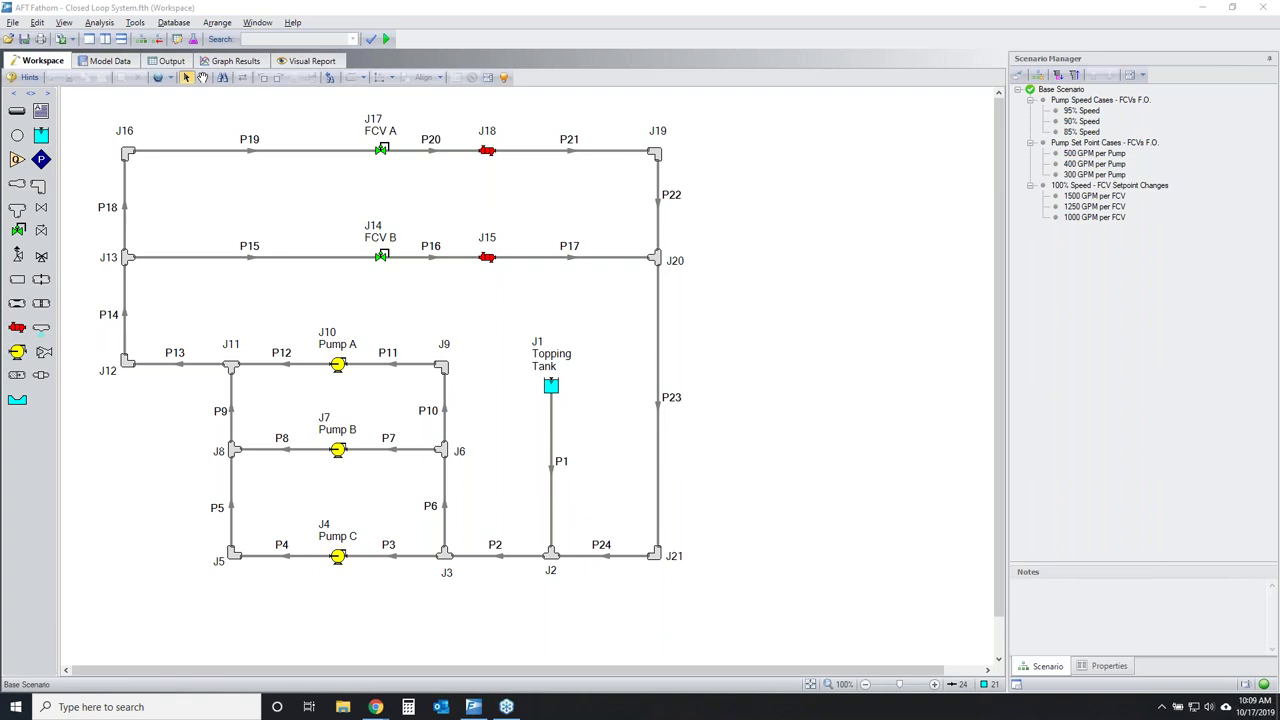
Run the Base Scenario until Solution Progress shows Complete after 415 iterations.
click(870, 407)
mouse_move(1174, 91)
mouse_down()
mouse_move(1054, 93)
mouse_move(1008, 112)
mouse_move(994, 228)
mouse_move(1031, 242)
mouse_move(1168, 238)
mouse_move(1181, 90)
mouse_up()
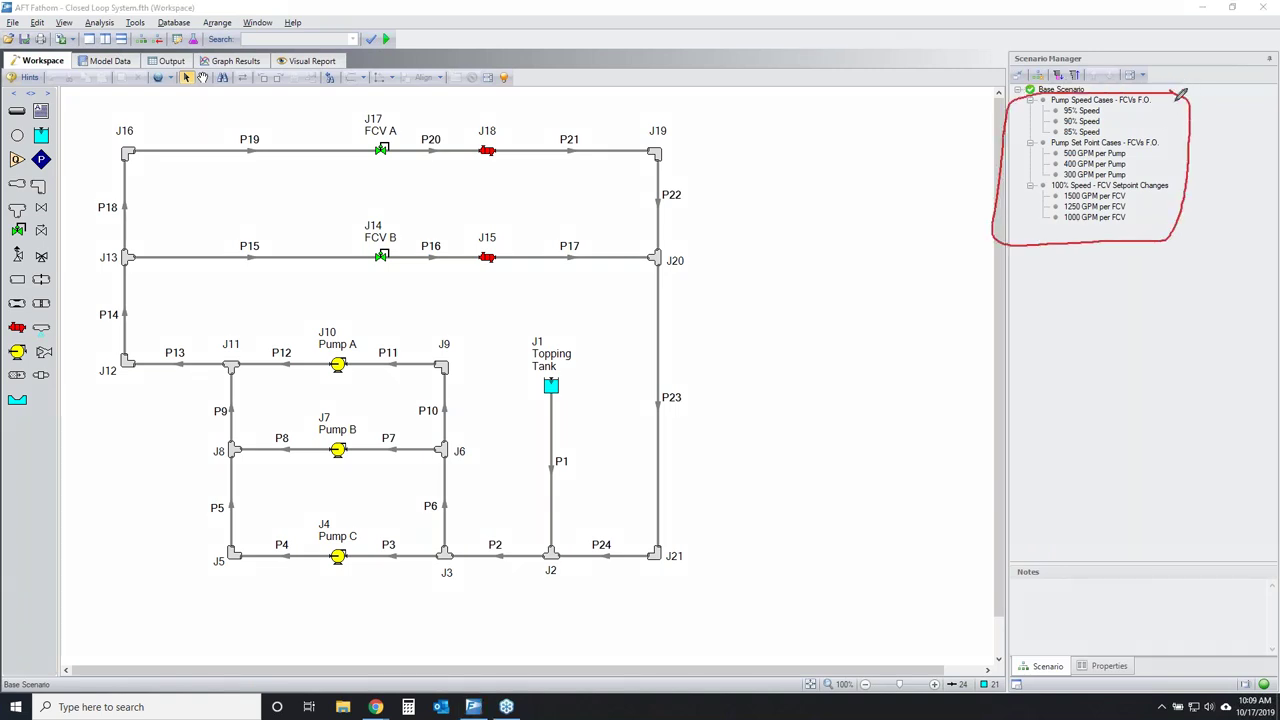
mouse_move(1091, 46)
mouse_down()
mouse_move(973, 53)
mouse_move(1039, 79)
mouse_move(1118, 64)
mouse_move(1058, 38)
mouse_up()
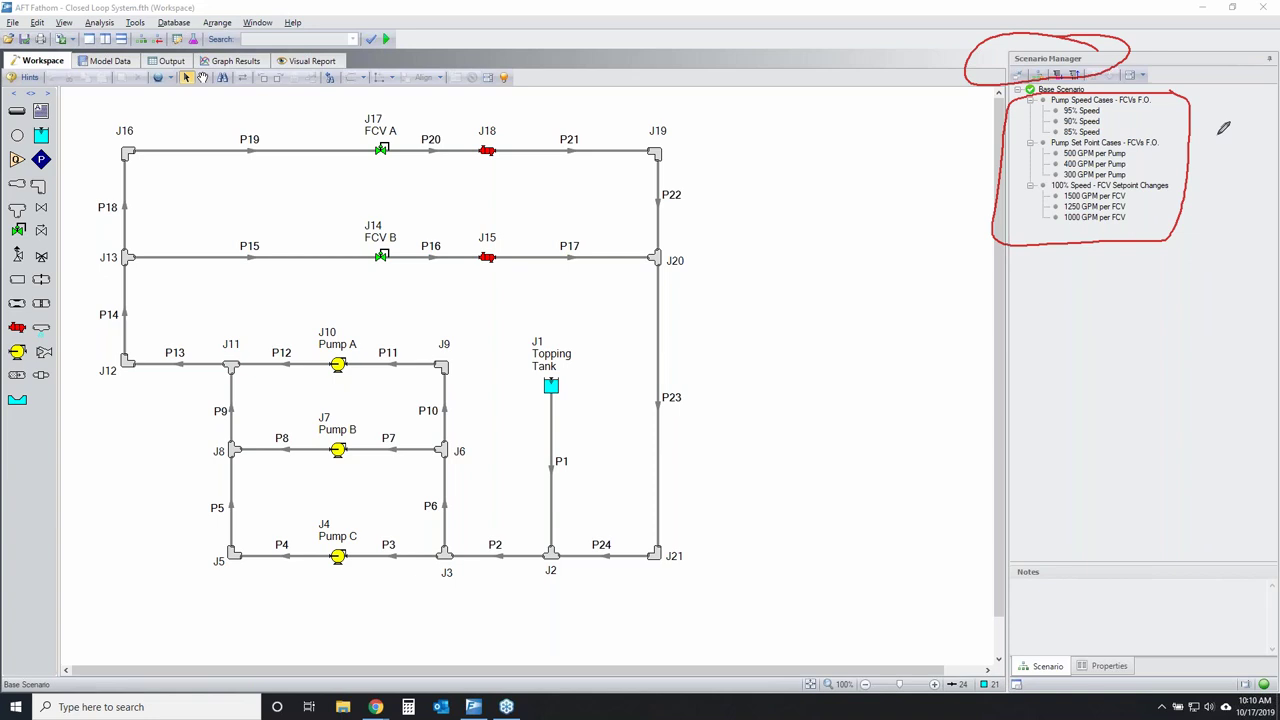
key(Escape)
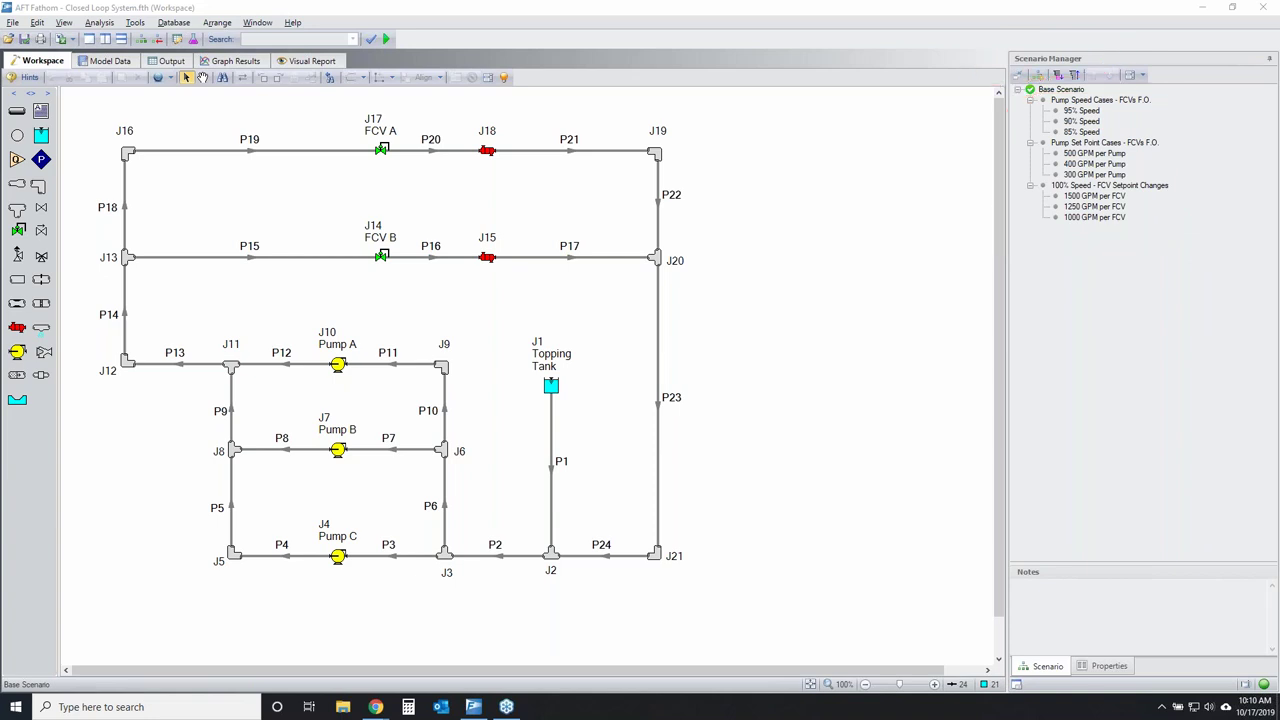
click(802, 351)
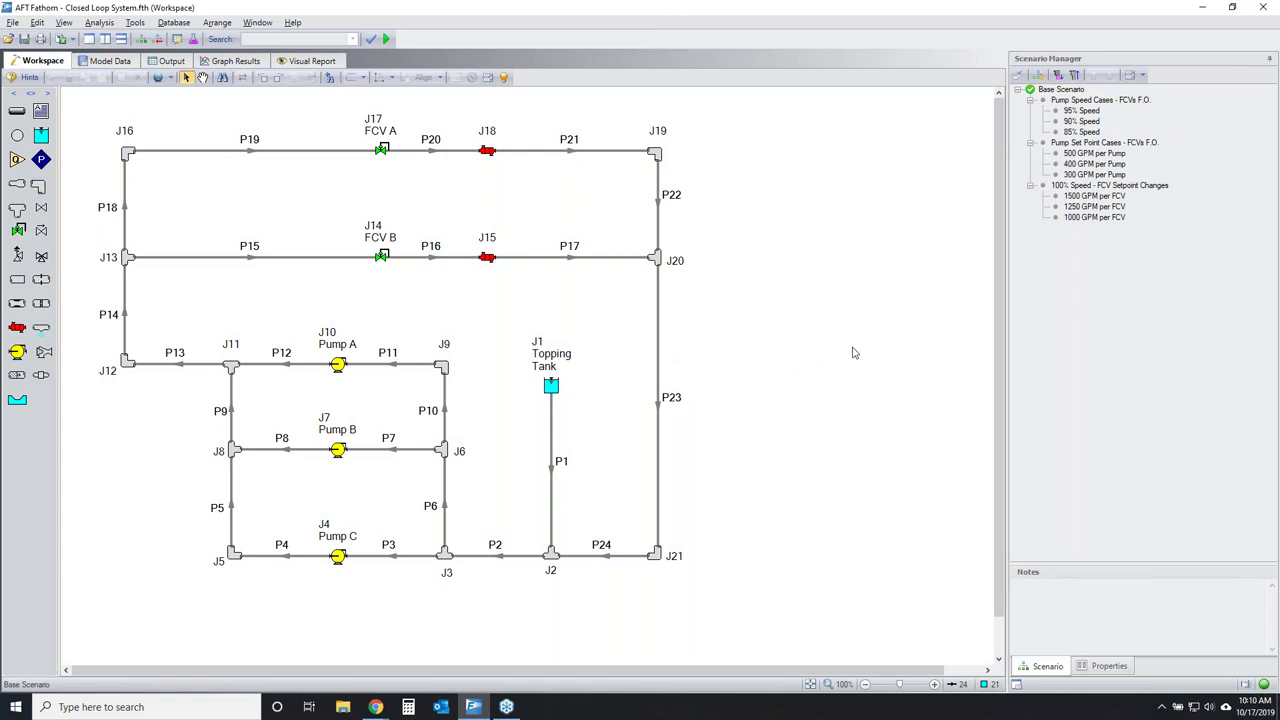
click(389, 39)
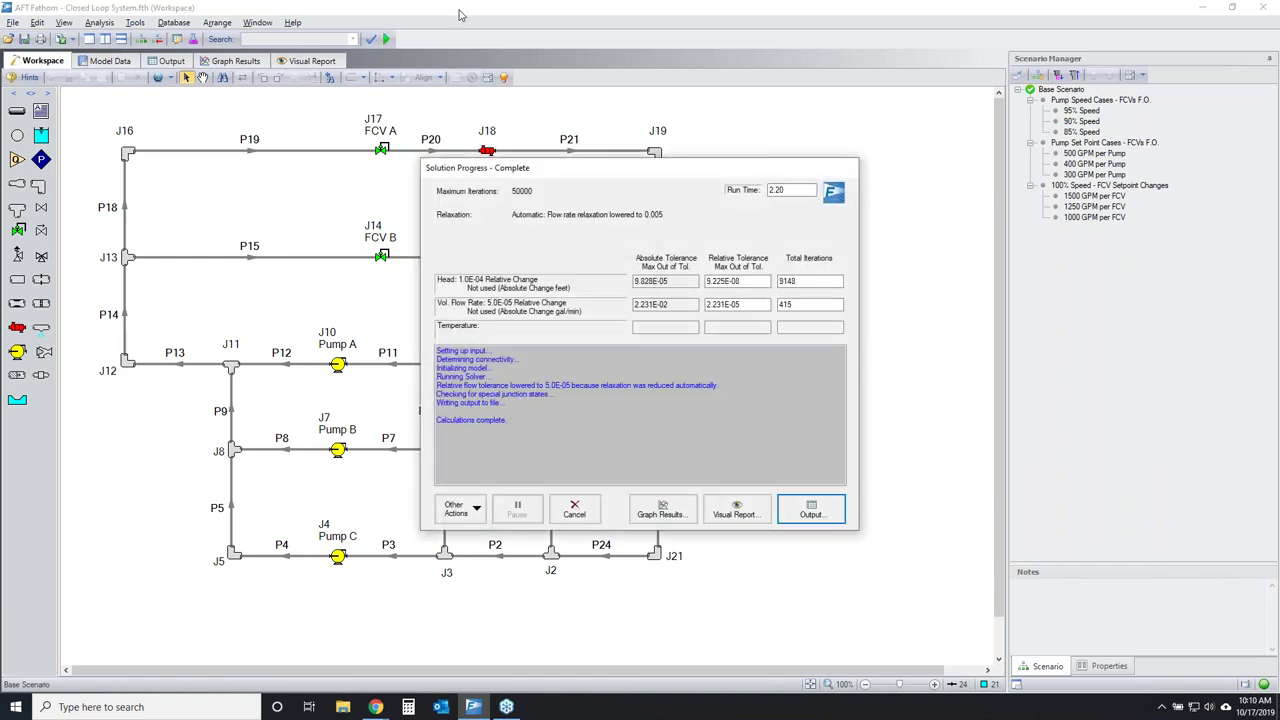
Close the finished Solution Progress report and confirm, returning to the Base Scenario layout.
click(574, 512)
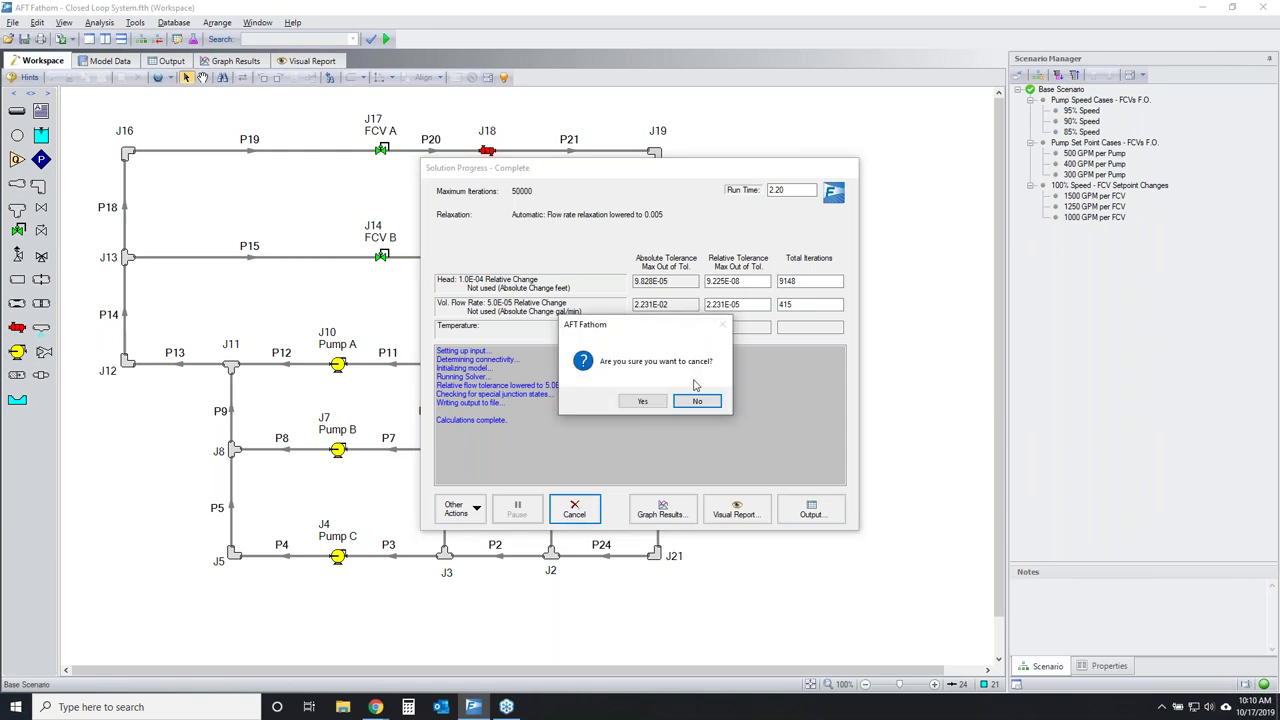
click(643, 401)
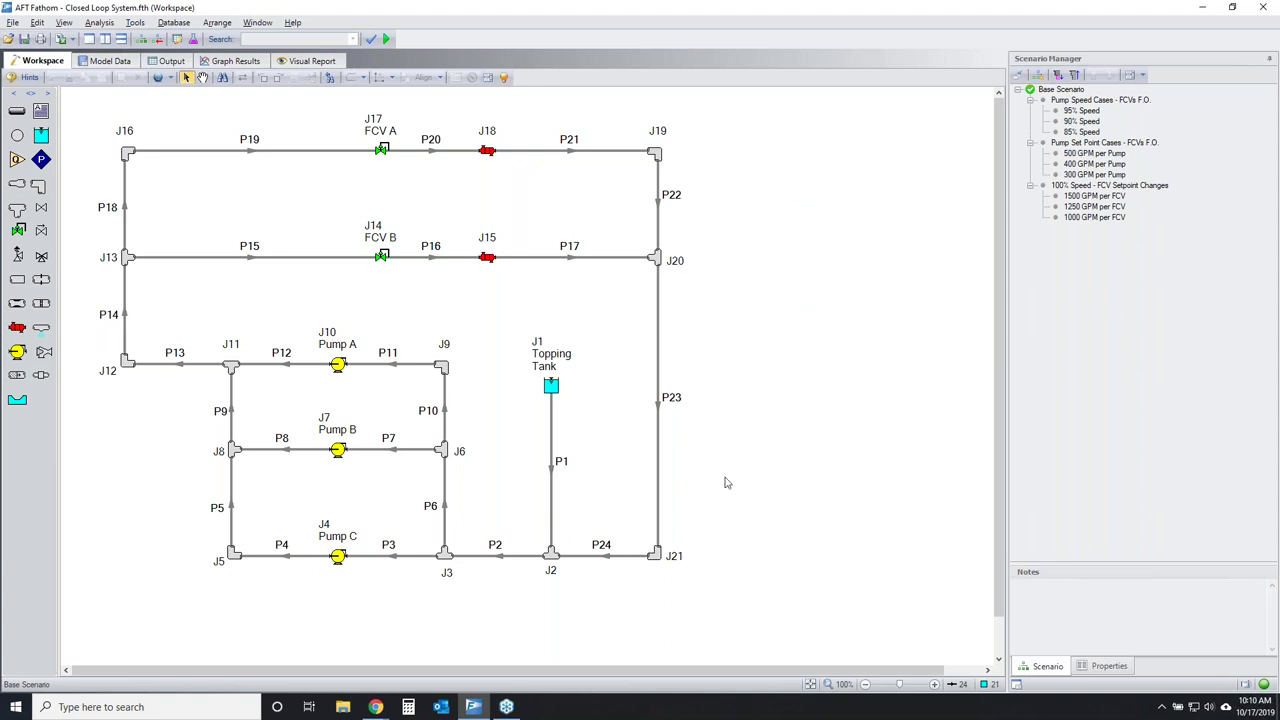
click(658, 433)
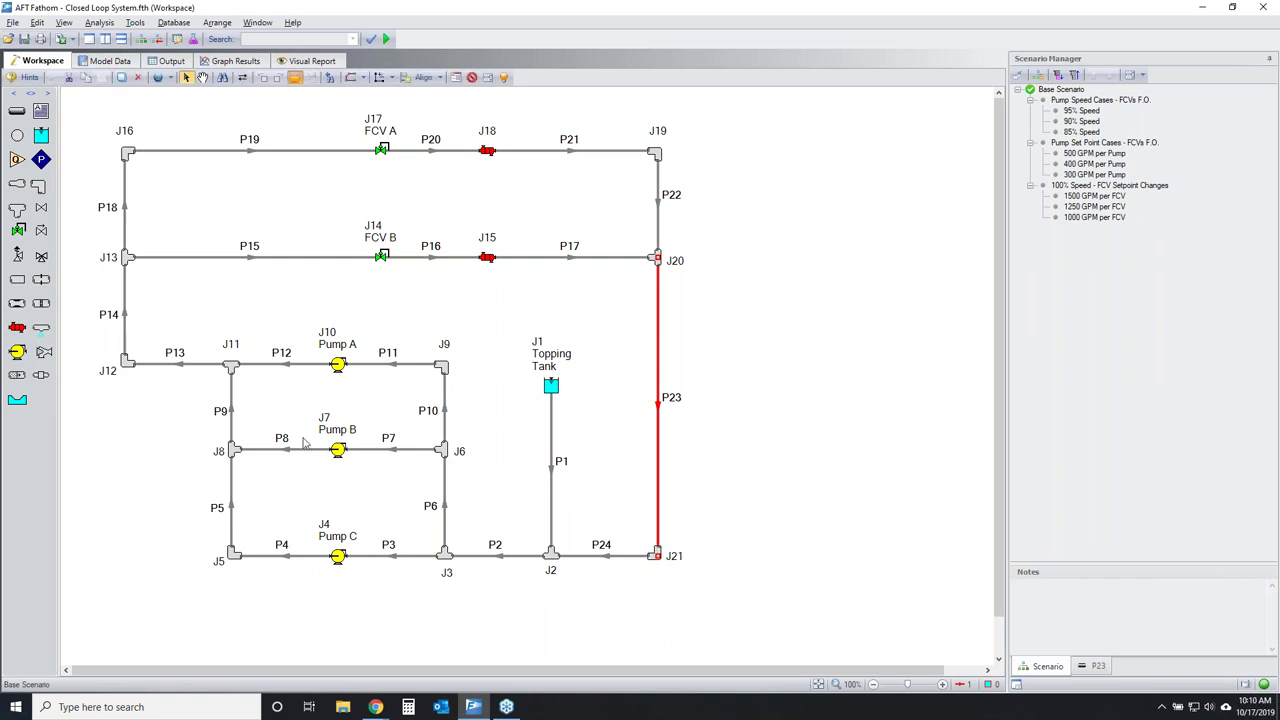
click(337, 451)
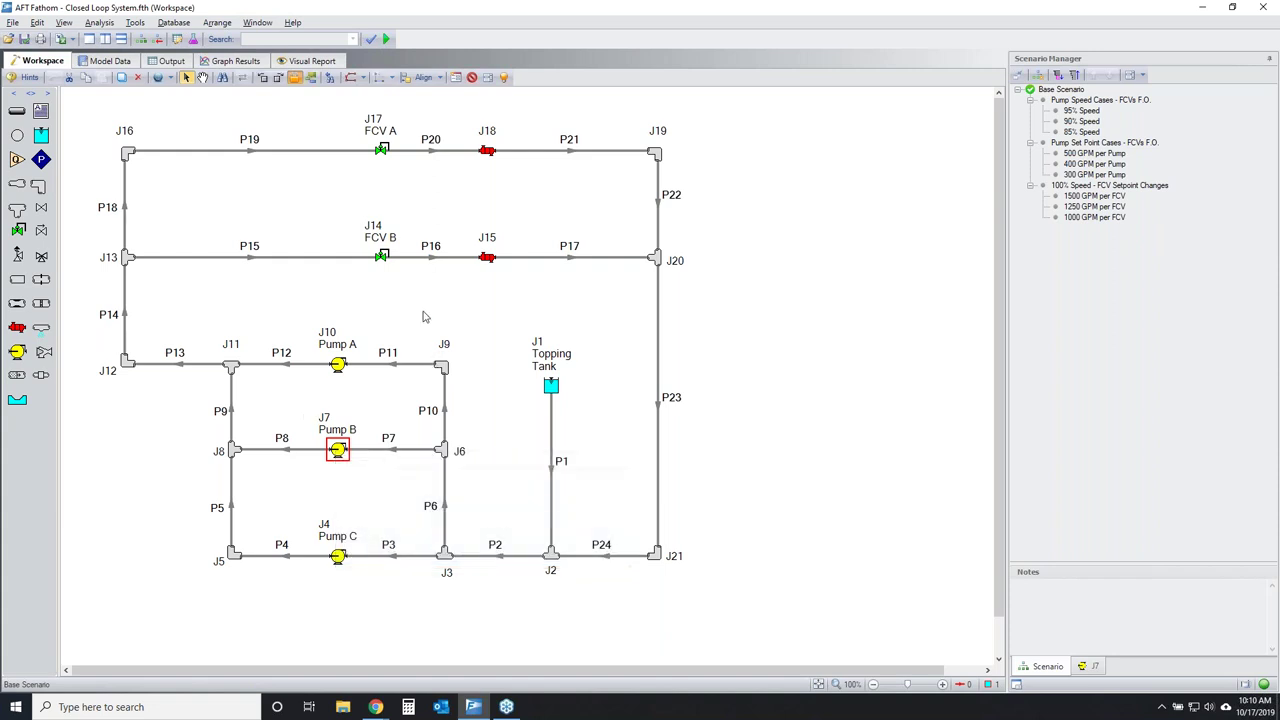
click(382, 259)
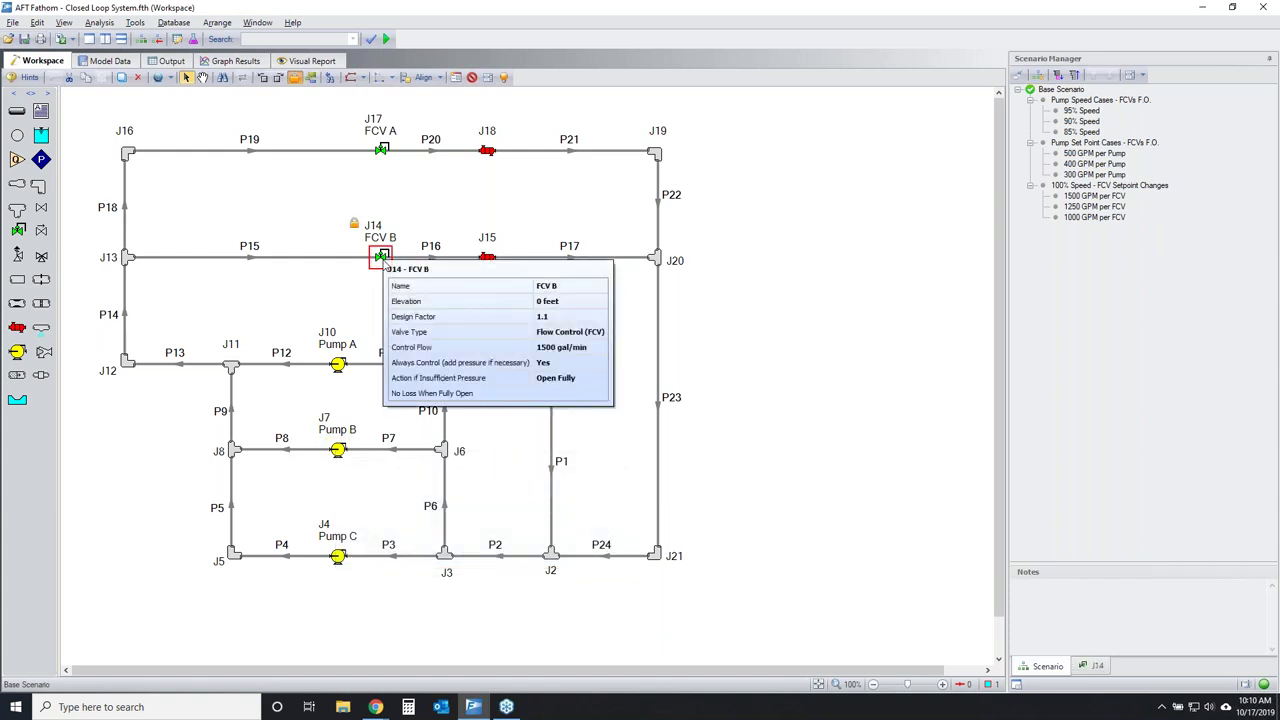
click(491, 264)
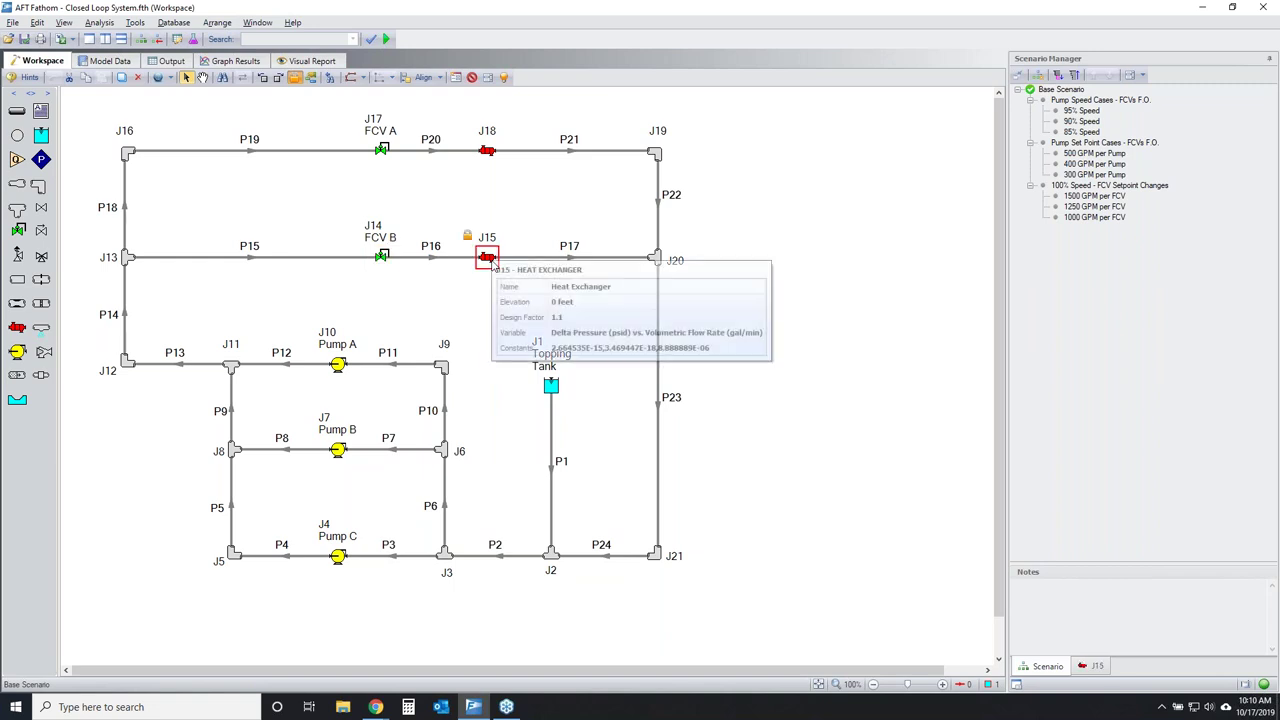
click(575, 152)
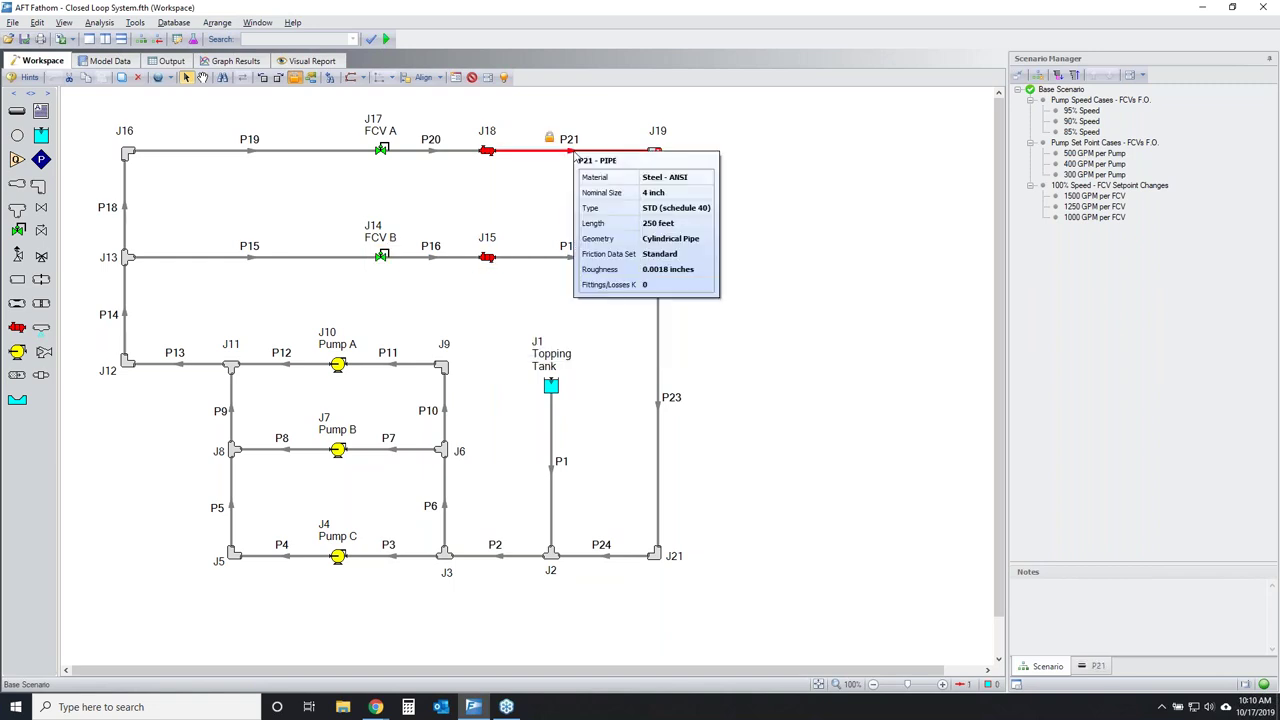
click(276, 152)
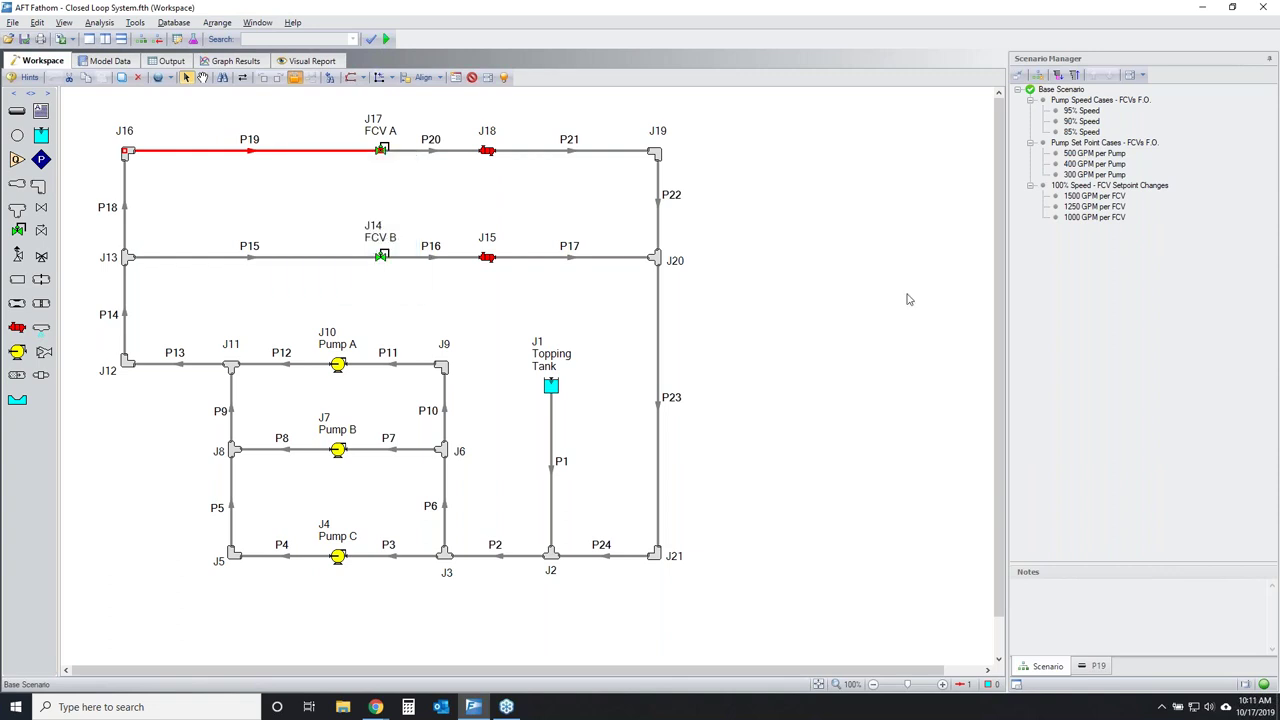
click(800, 317)
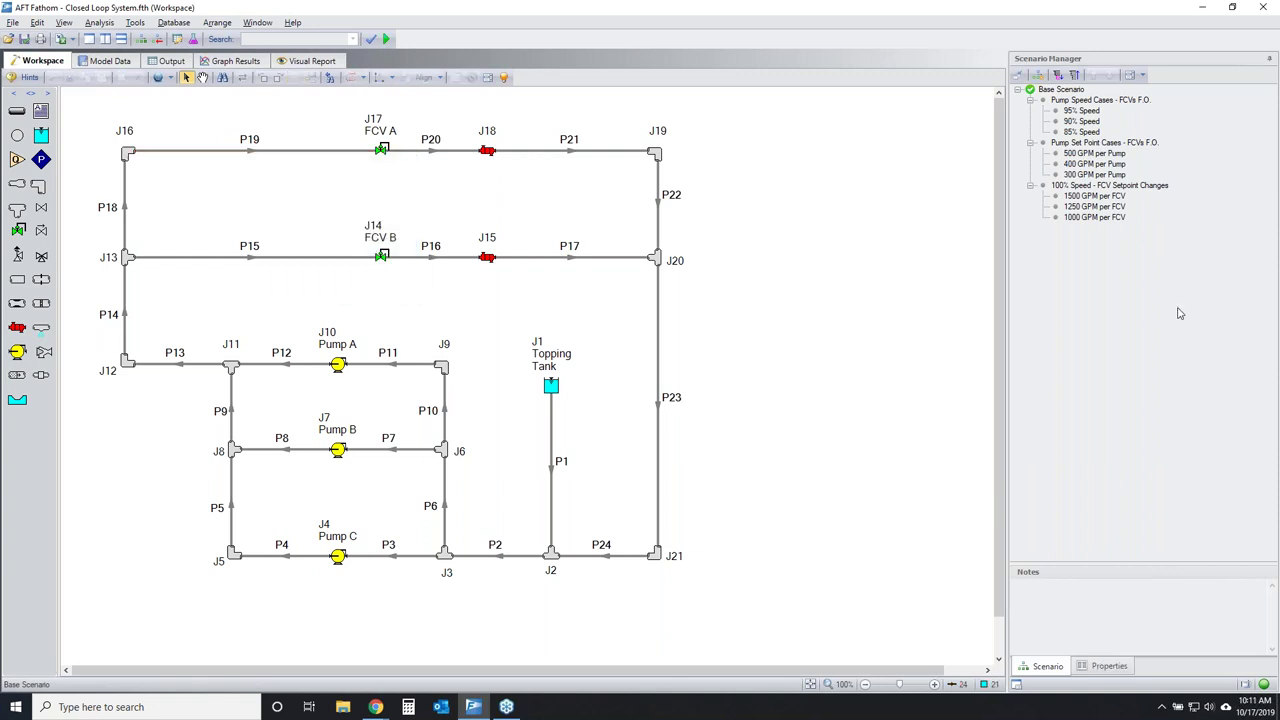
mouse_move(1078, 650)
mouse_down()
mouse_move(1147, 650)
mouse_move(1136, 674)
mouse_move(1074, 652)
mouse_up()
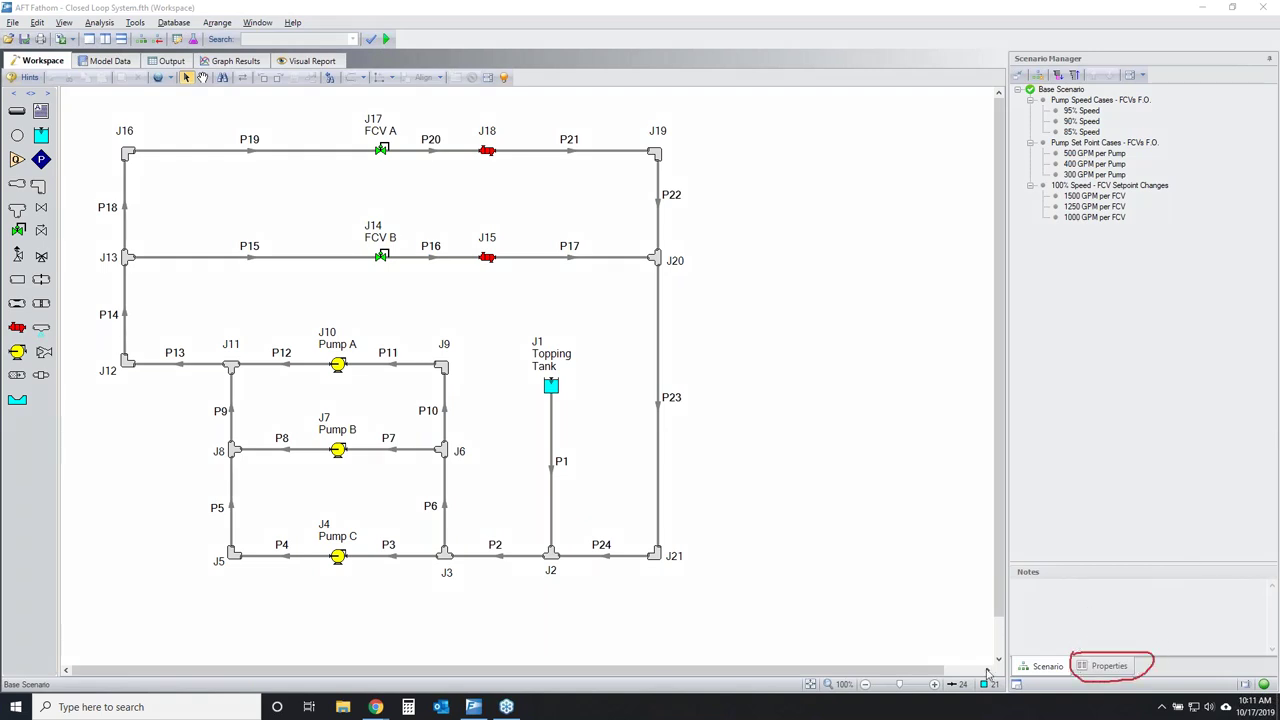
Show the properties of pipe P23, Pump B, FCV B and the J15 heat exchanger.
click(1110, 668)
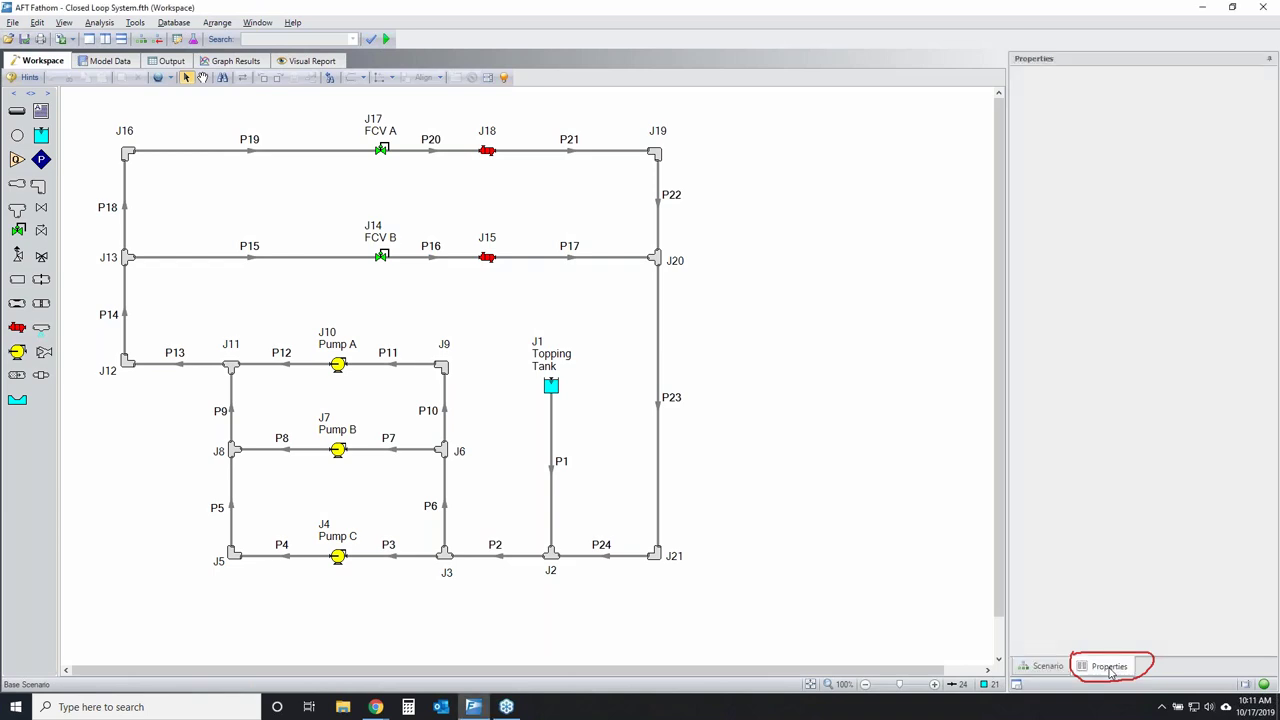
drag(720, 492, 637, 394)
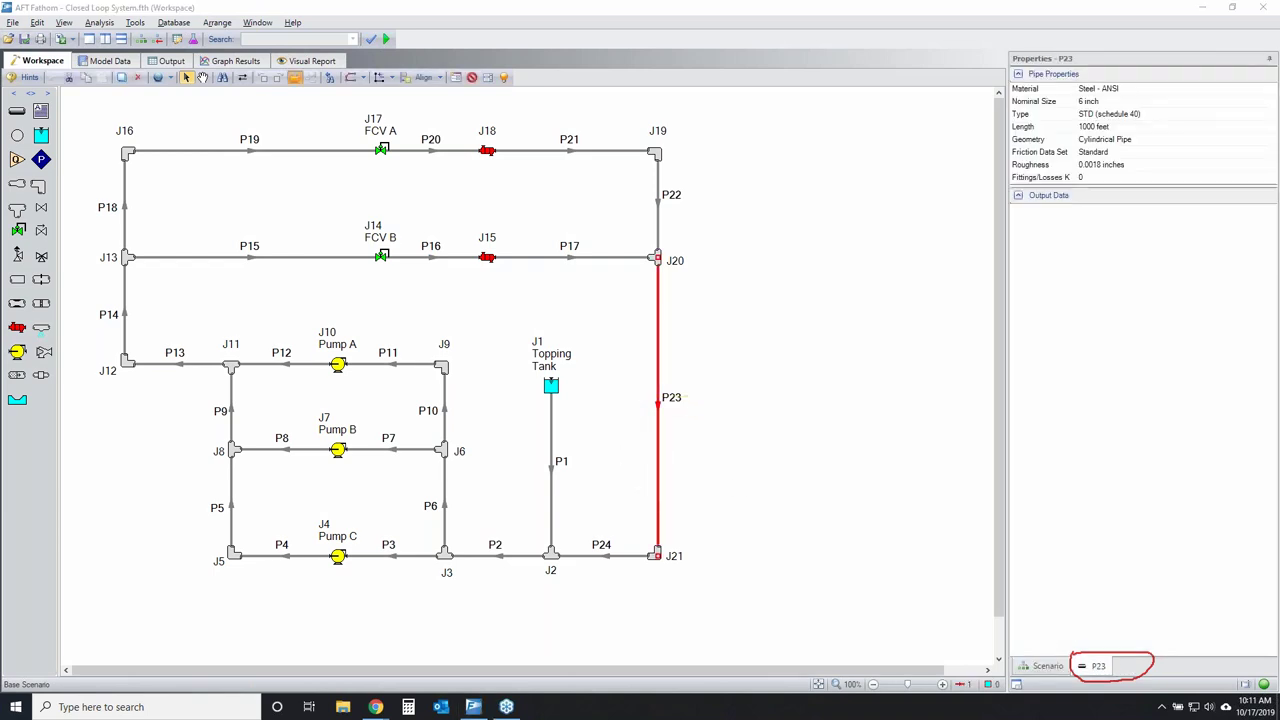
mouse_move(1218, 82)
mouse_down()
mouse_move(1069, 168)
mouse_move(1228, 170)
mouse_move(1259, 101)
mouse_move(1222, 72)
mouse_up()
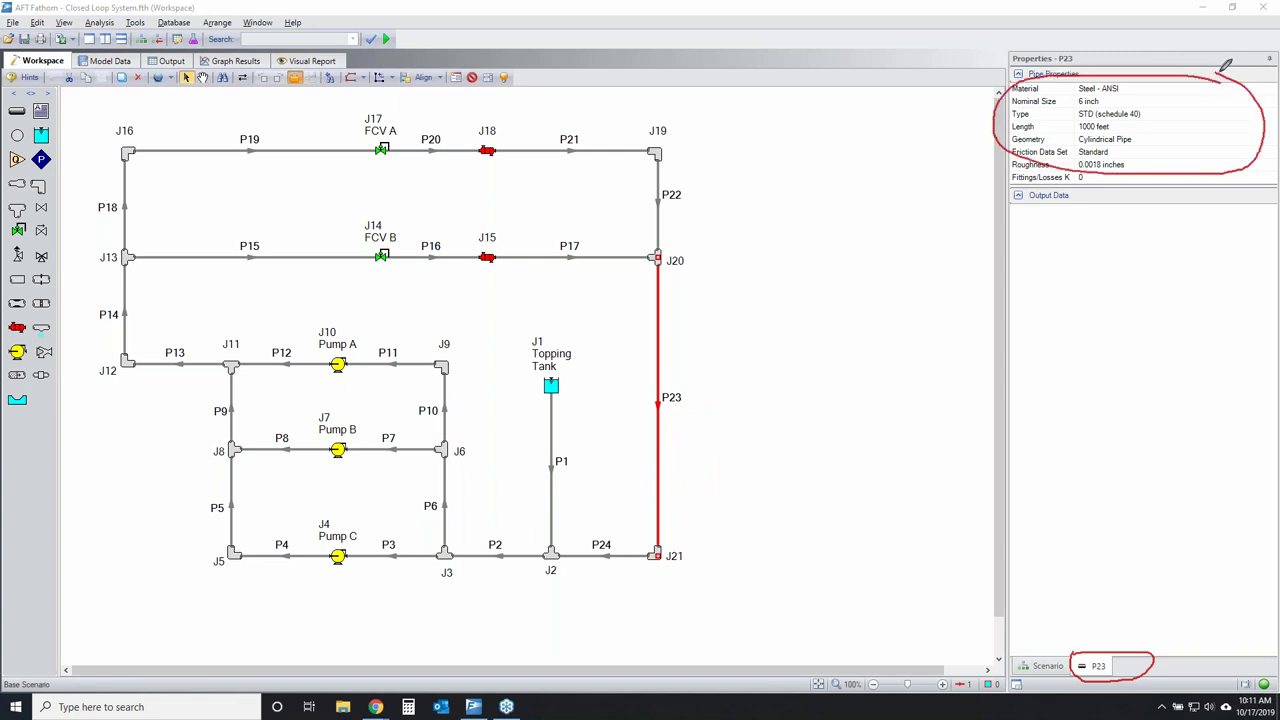
key(Escape)
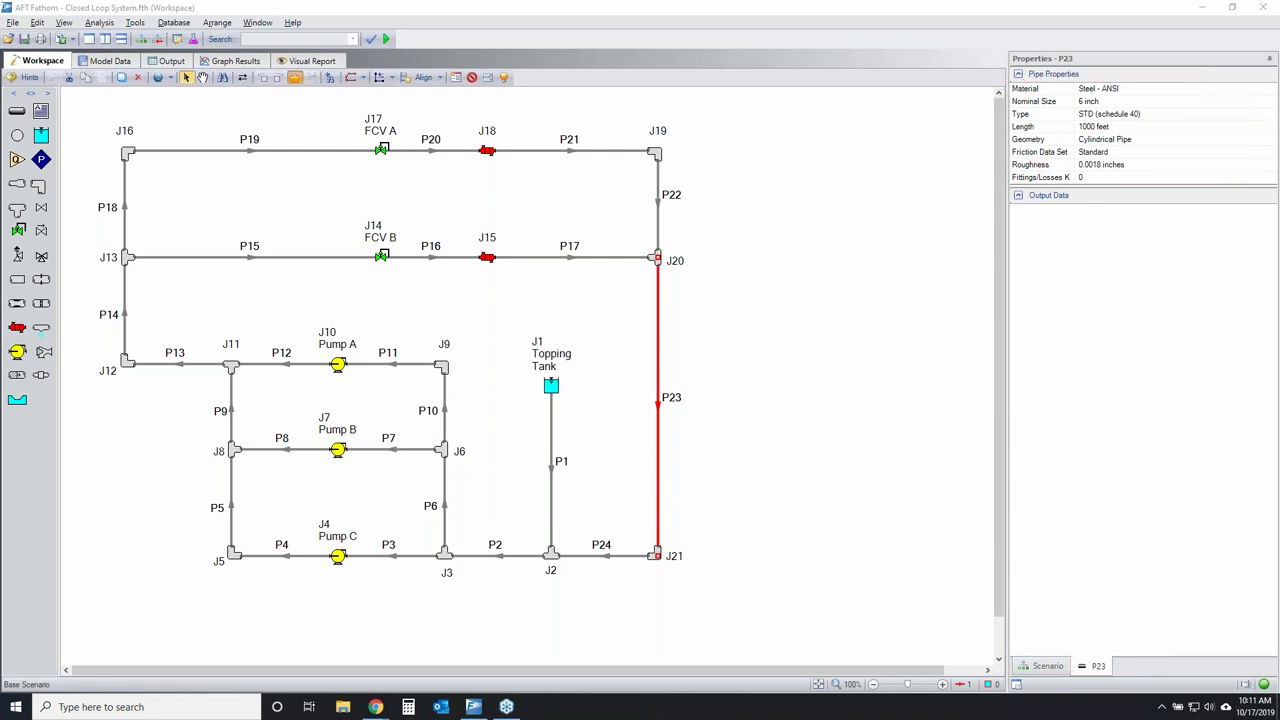
click(338, 452)
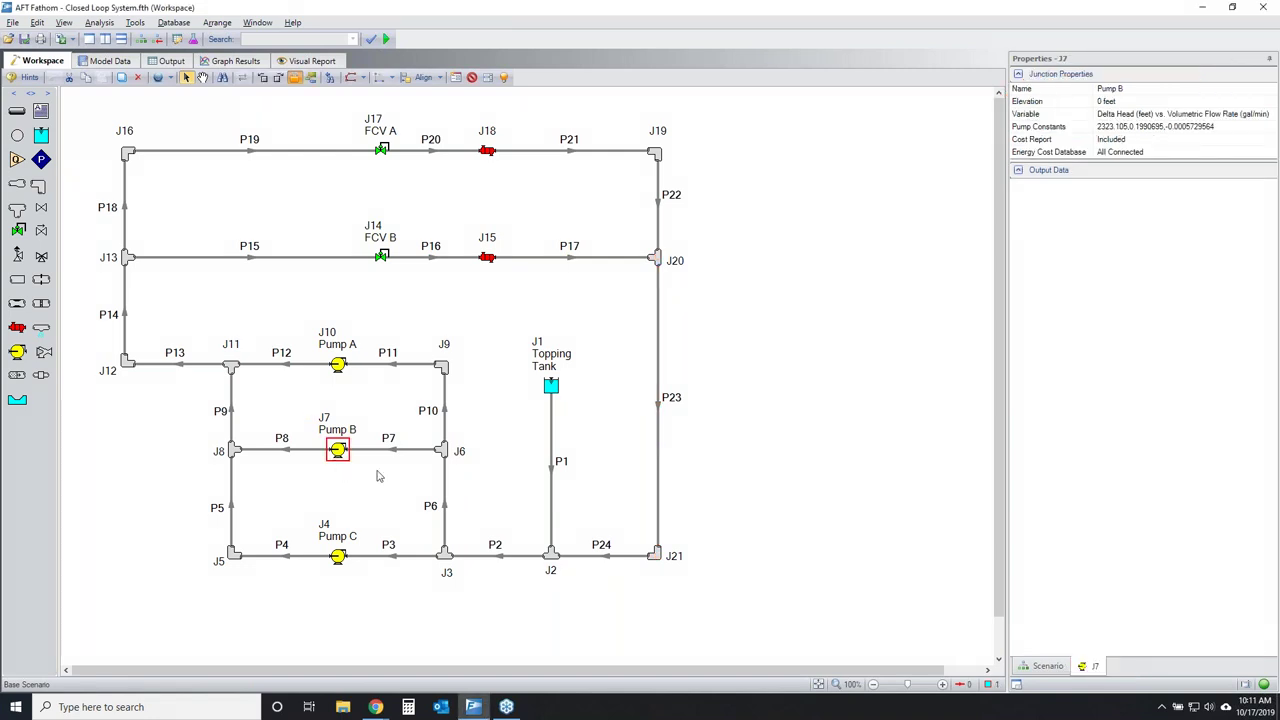
click(383, 259)
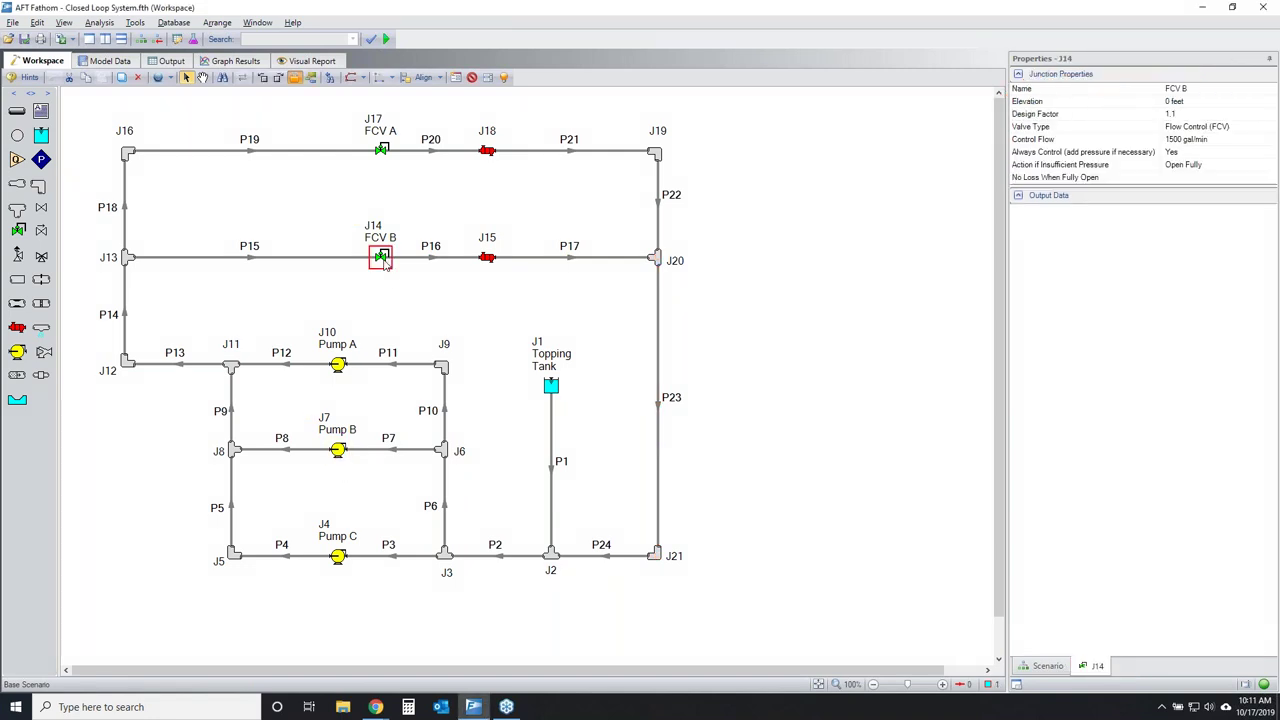
click(485, 258)
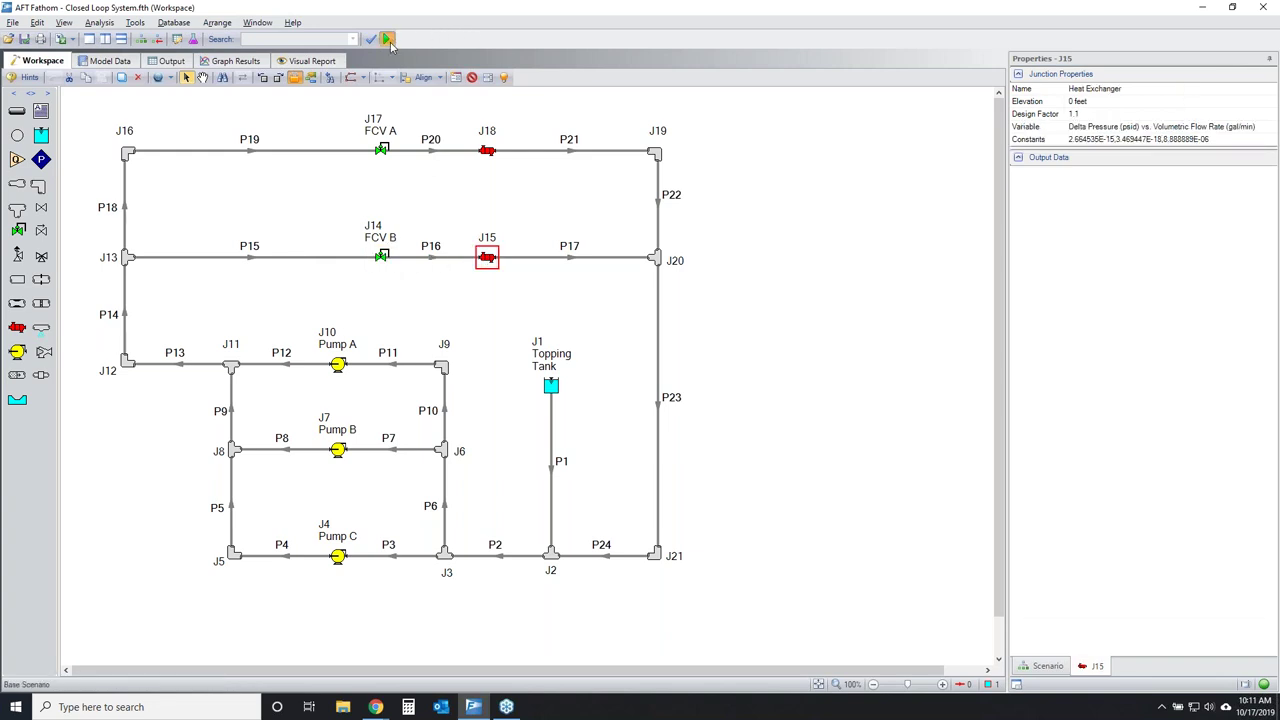
Rerun the model and view pipe P23's results: 3,000 gal/min flow, 33.32 feet/sec velocity.
click(388, 40)
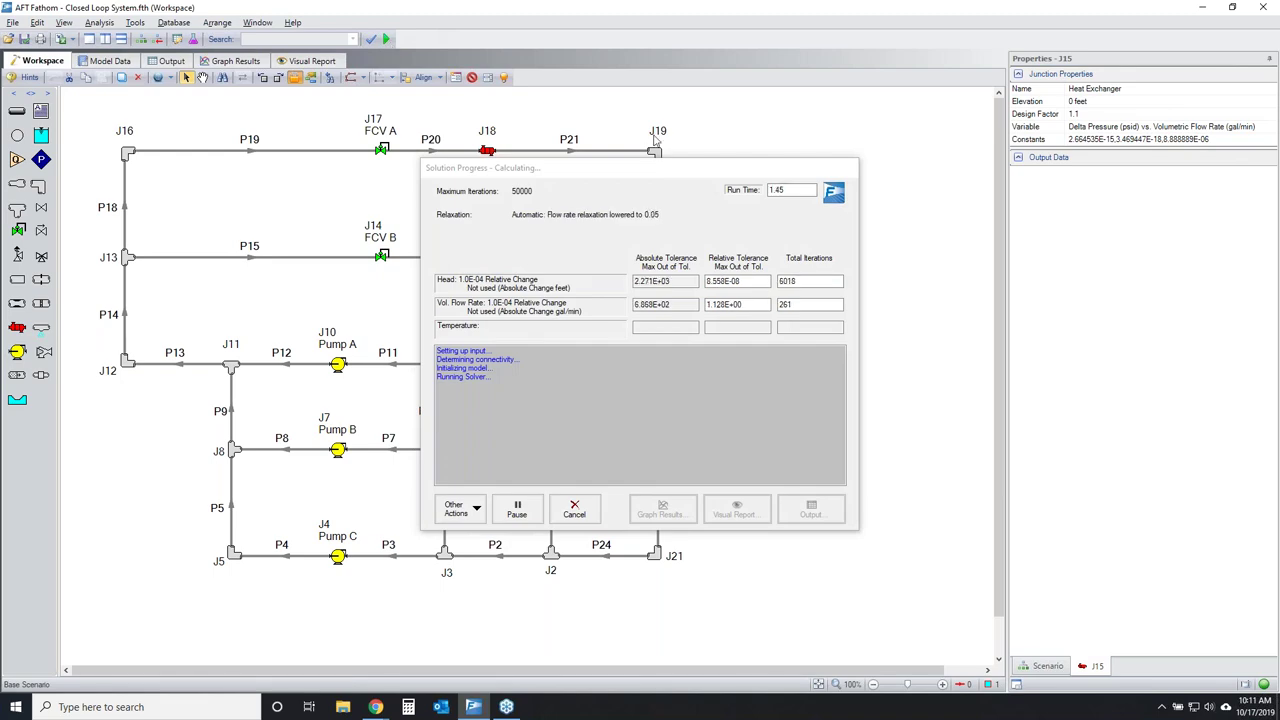
click(811, 510)
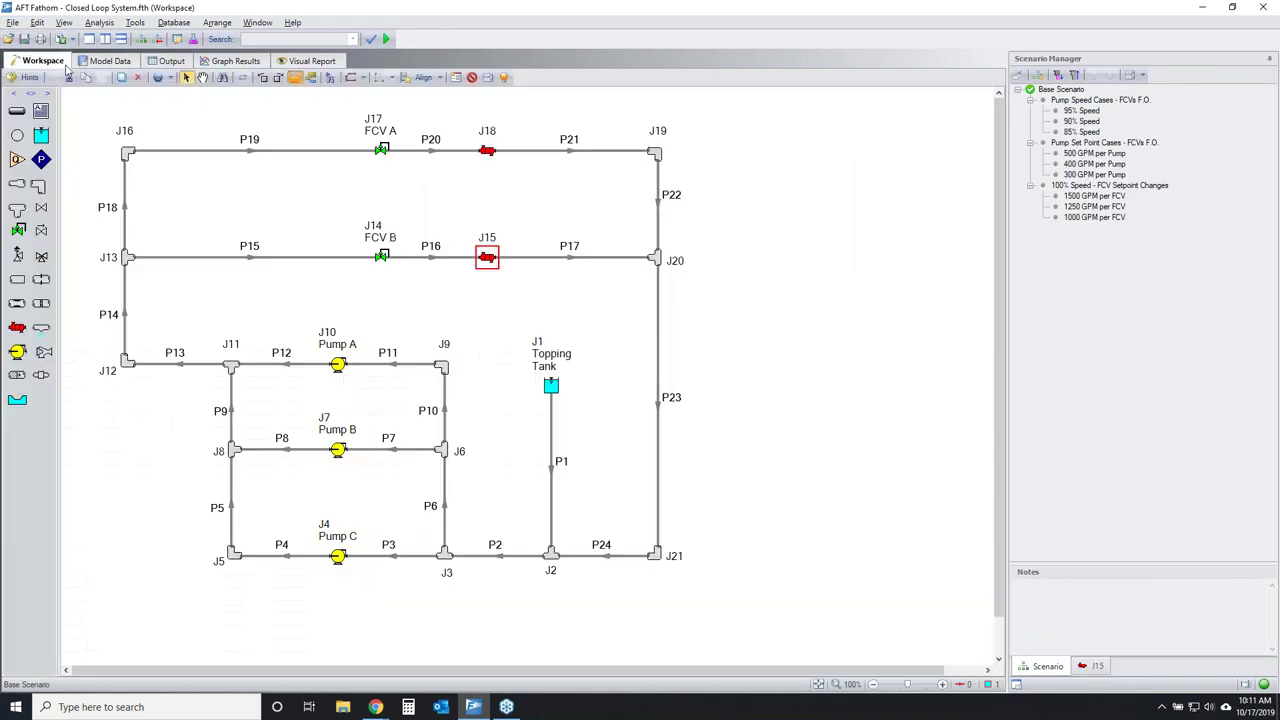
click(883, 583)
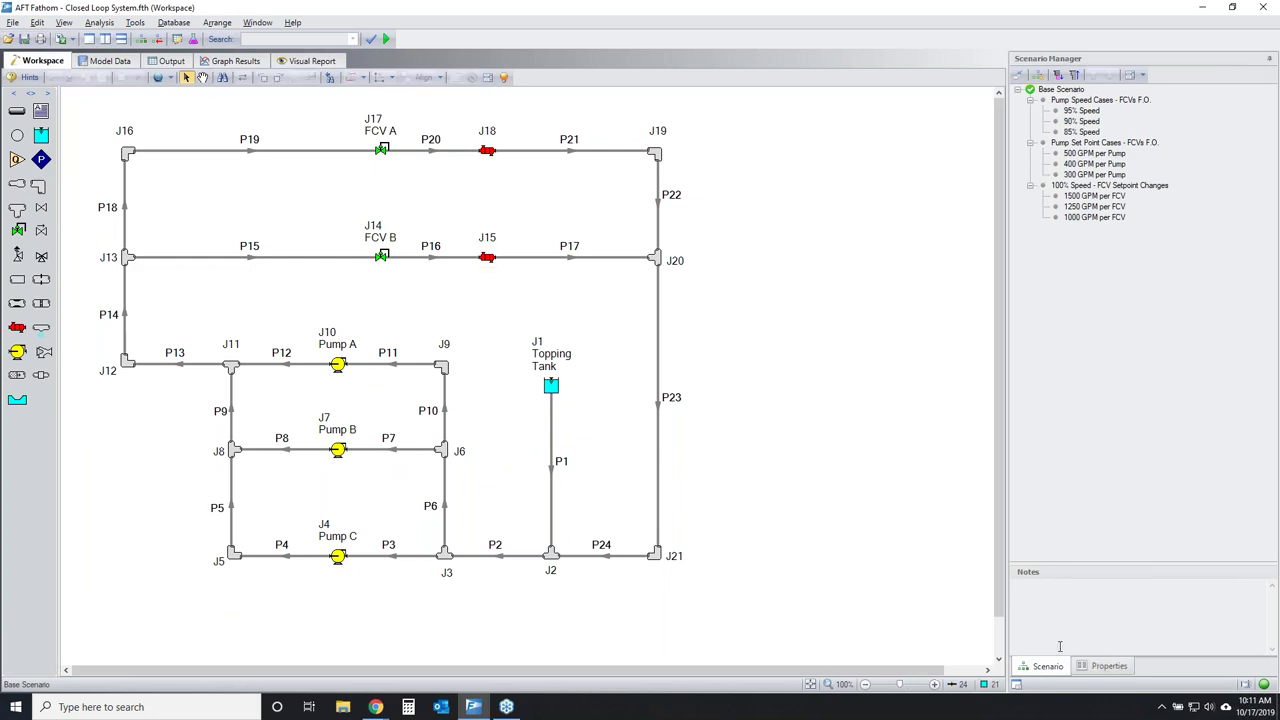
click(1109, 666)
click(656, 410)
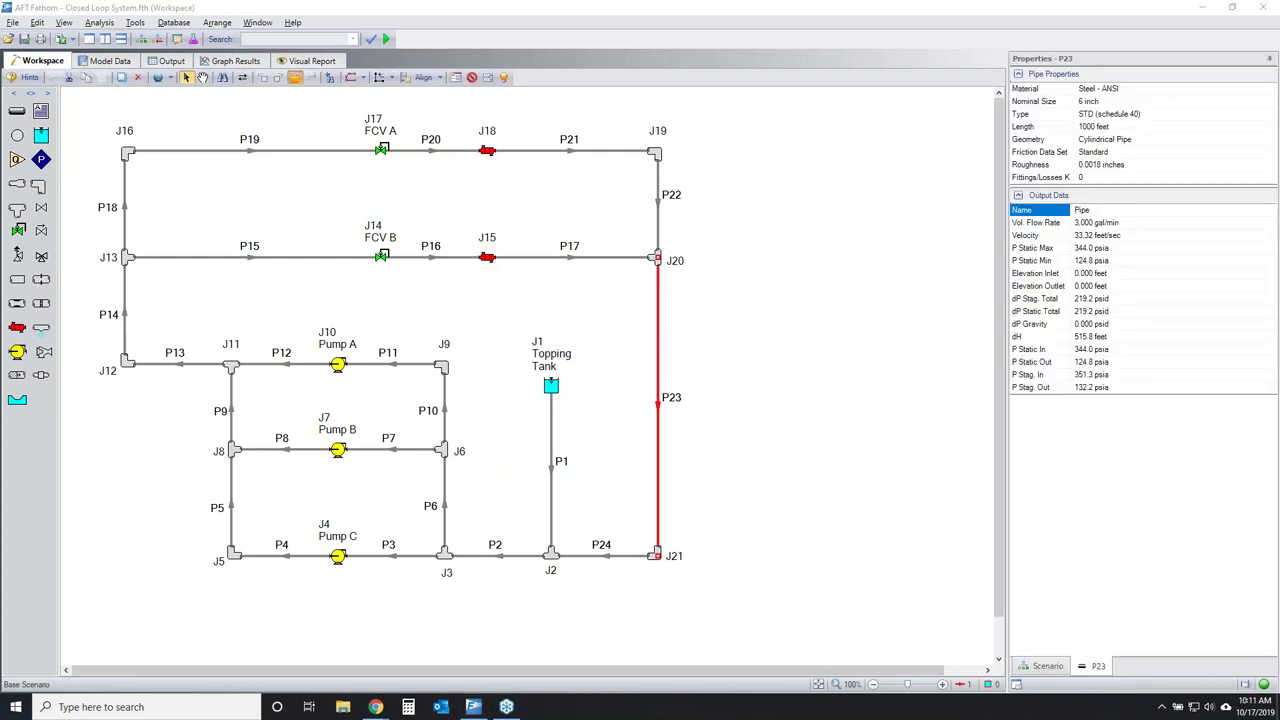
mouse_move(1207, 220)
mouse_down()
mouse_move(973, 367)
mouse_move(1220, 242)
mouse_up()
mouse_move(1143, 82)
mouse_down()
mouse_move(998, 139)
mouse_move(1160, 140)
mouse_up()
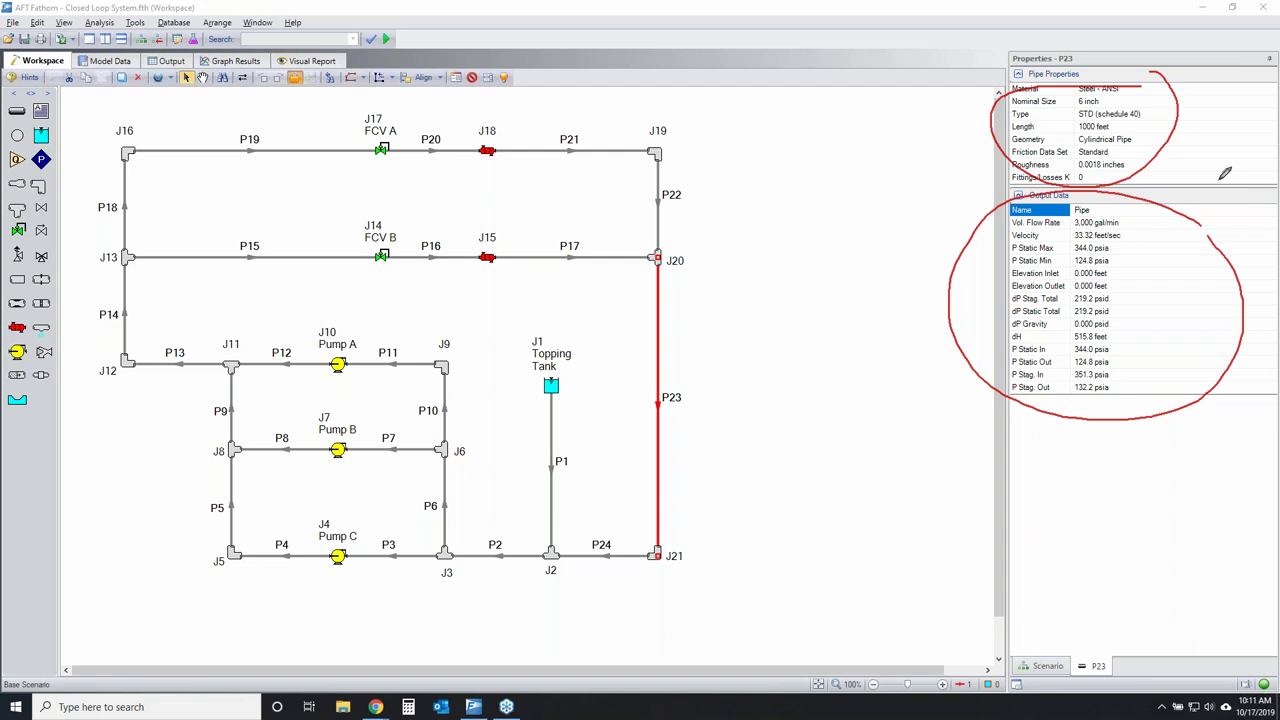
key(Escape)
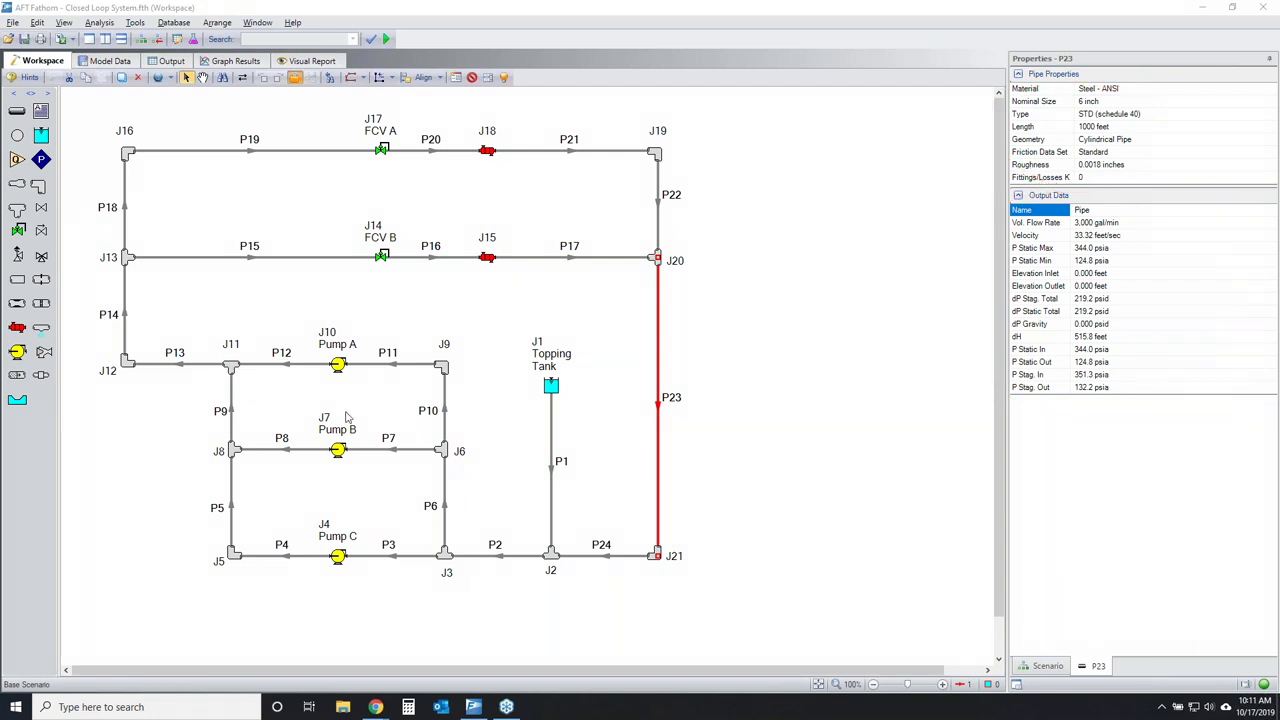
Check Pump A and FCV B properties, then deselect FCV B to clear the popup.
click(340, 366)
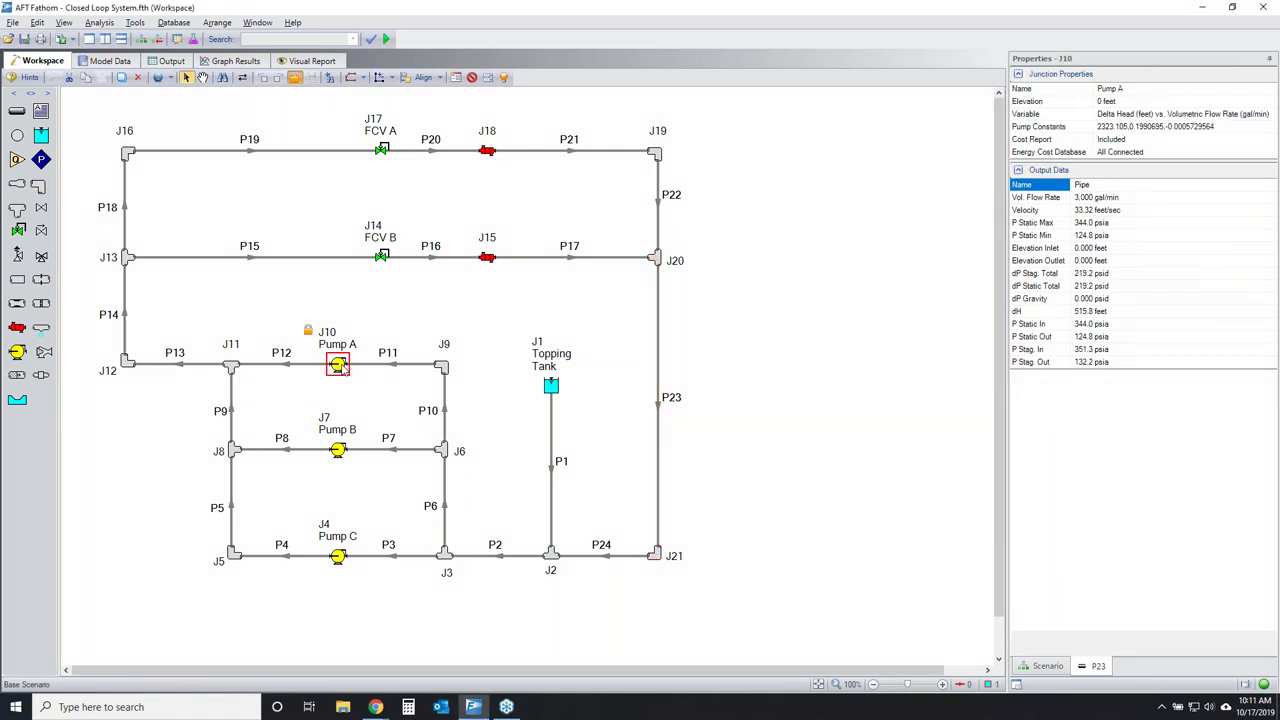
click(382, 258)
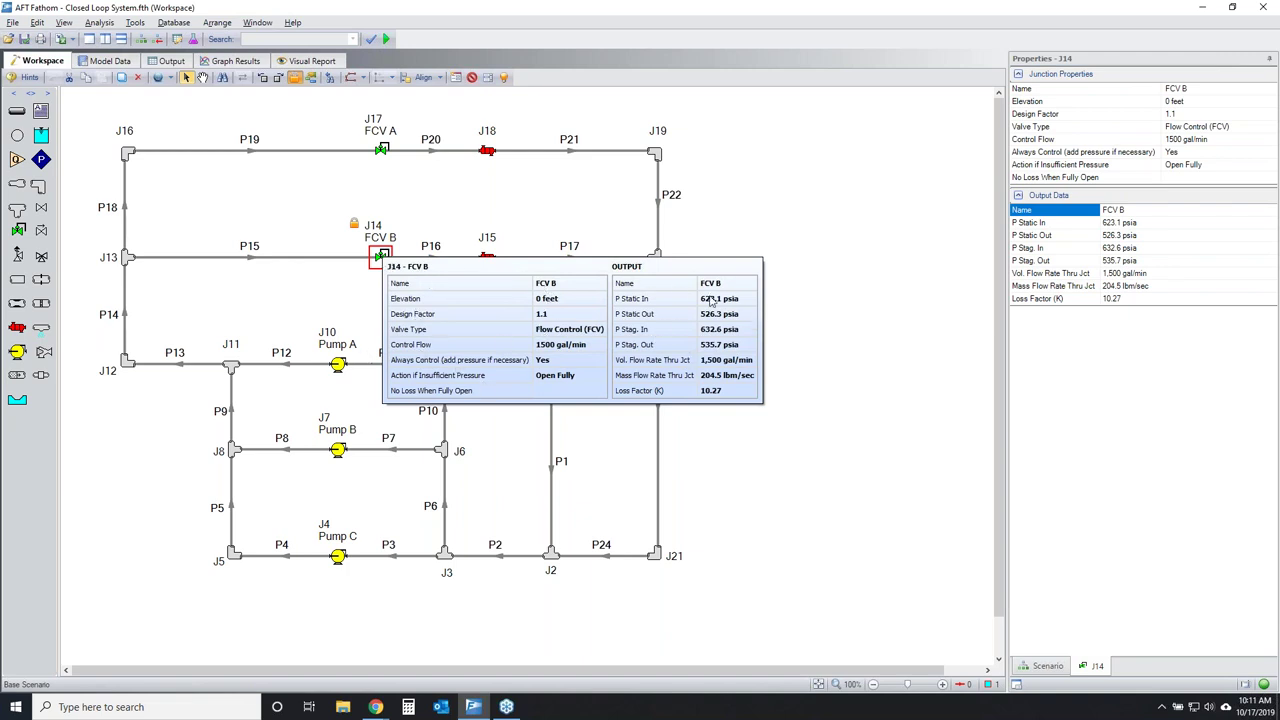
click(828, 312)
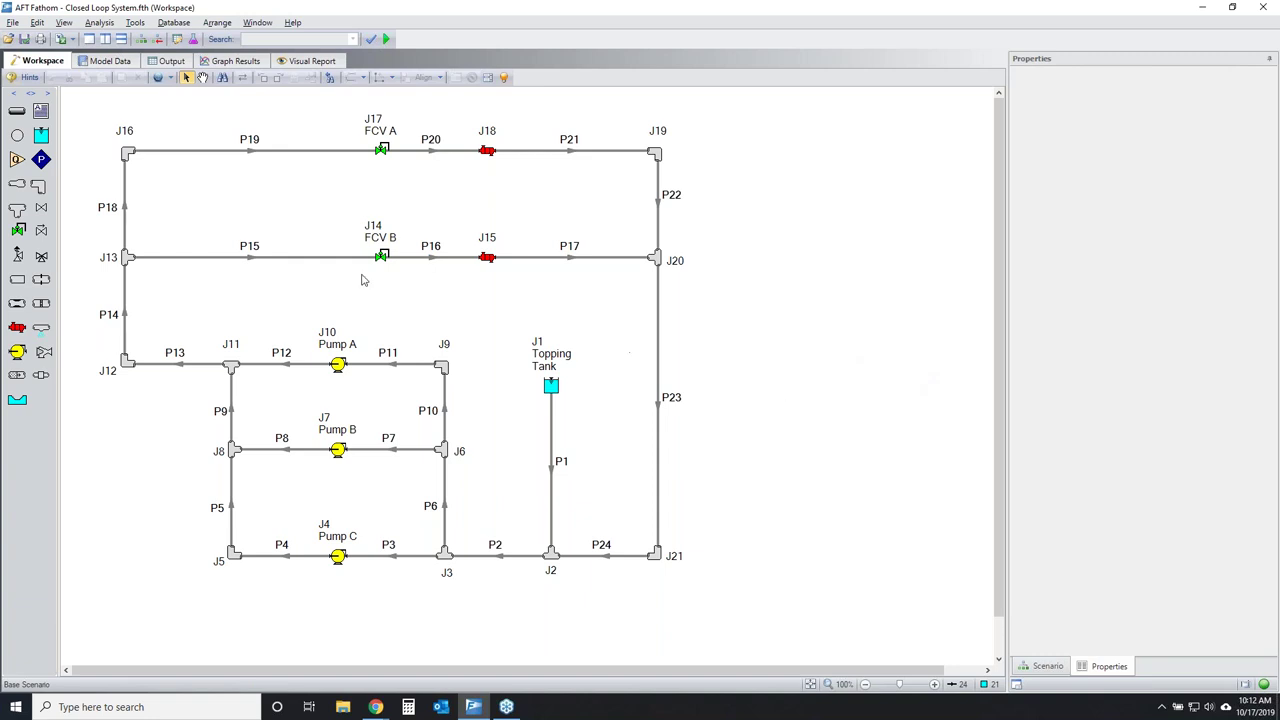
Switch to Model Data and browse the 24-pipe table, solver settings and bend junction data.
click(110, 61)
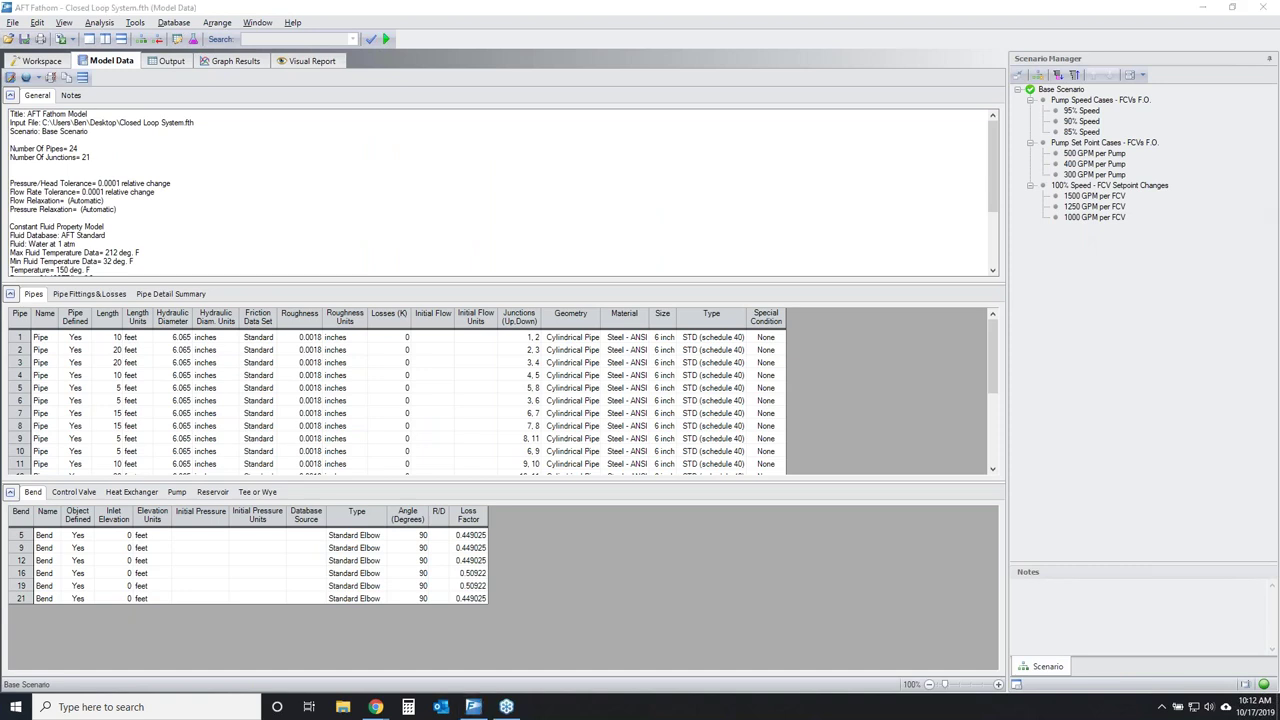
mouse_move(140, 48)
mouse_down()
mouse_move(100, 70)
mouse_move(88, 40)
mouse_up()
mouse_move(264, 124)
mouse_down()
mouse_move(131, 100)
mouse_move(8, 186)
mouse_move(45, 245)
mouse_move(318, 188)
mouse_move(249, 102)
mouse_up()
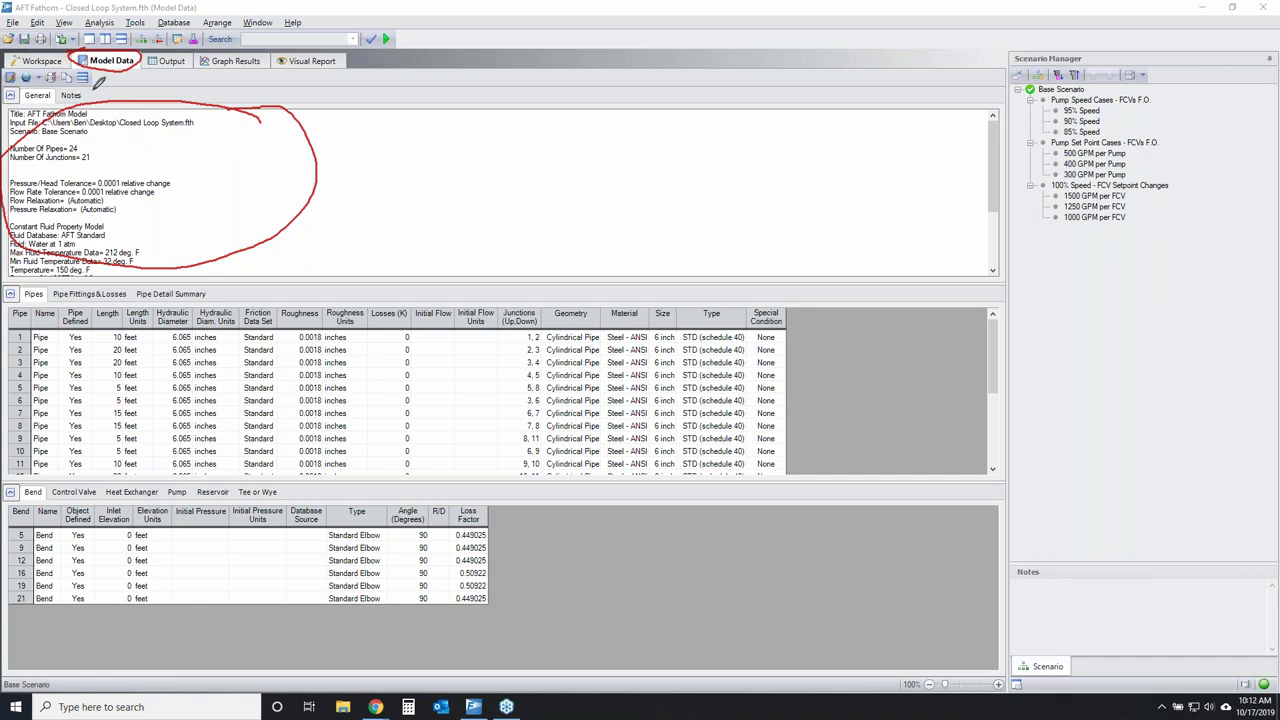
mouse_move(98, 84)
mouse_down()
mouse_move(68, 105)
mouse_move(90, 92)
mouse_up()
key(Escape)
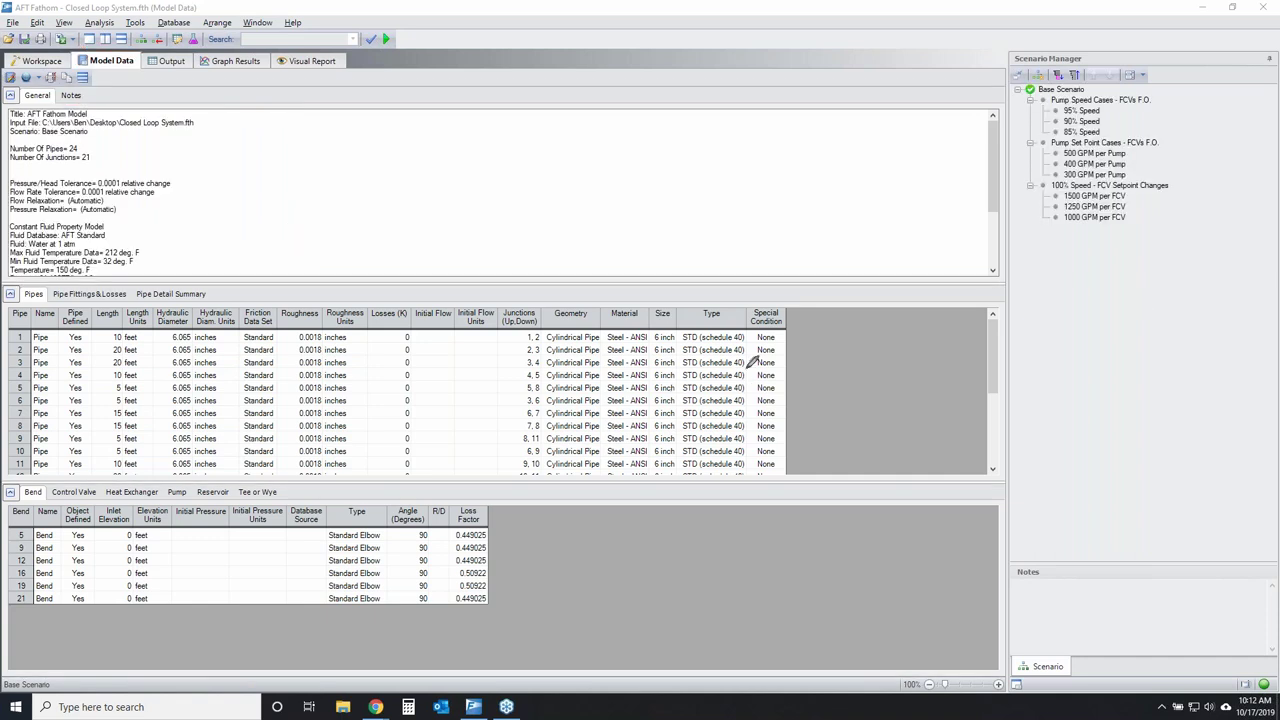
mouse_move(782, 316)
mouse_down()
mouse_move(103, 303)
mouse_move(26, 384)
mouse_move(34, 413)
mouse_move(146, 471)
mouse_move(633, 461)
mouse_move(770, 384)
mouse_move(716, 310)
mouse_up()
mouse_move(501, 483)
mouse_down()
mouse_move(6, 511)
mouse_move(182, 621)
mouse_move(501, 547)
mouse_move(446, 486)
mouse_up()
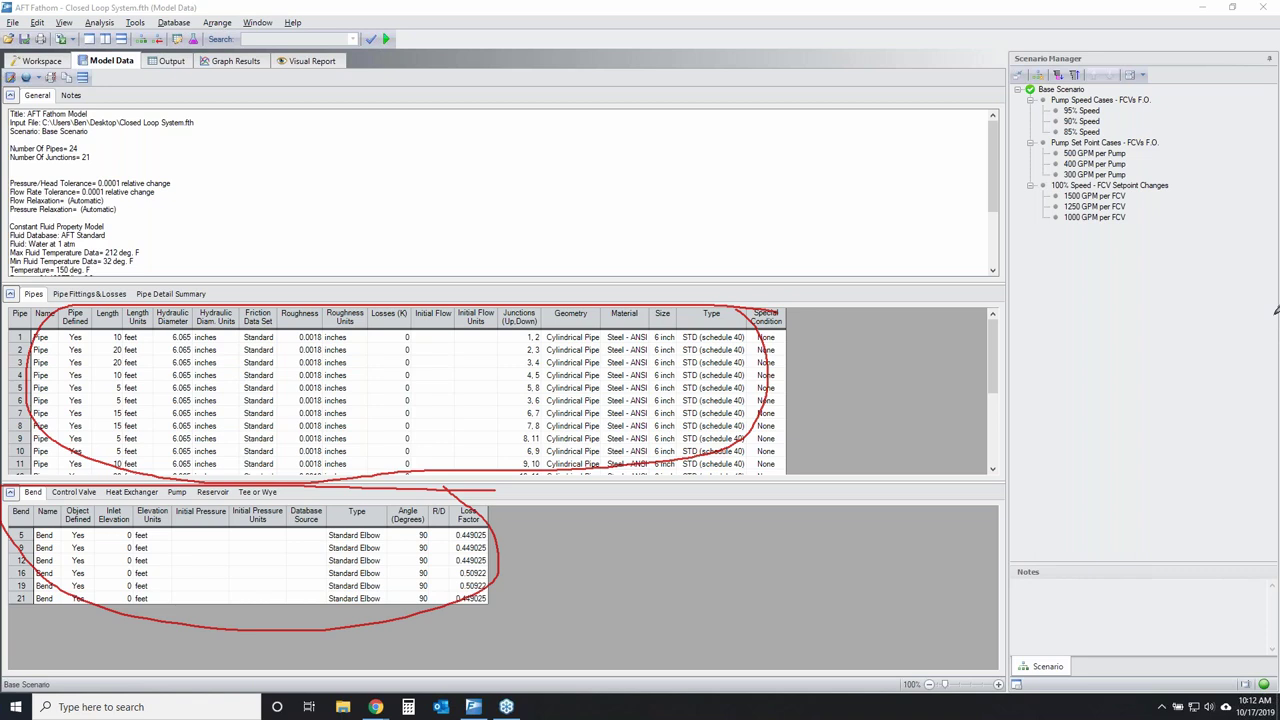
key(Escape)
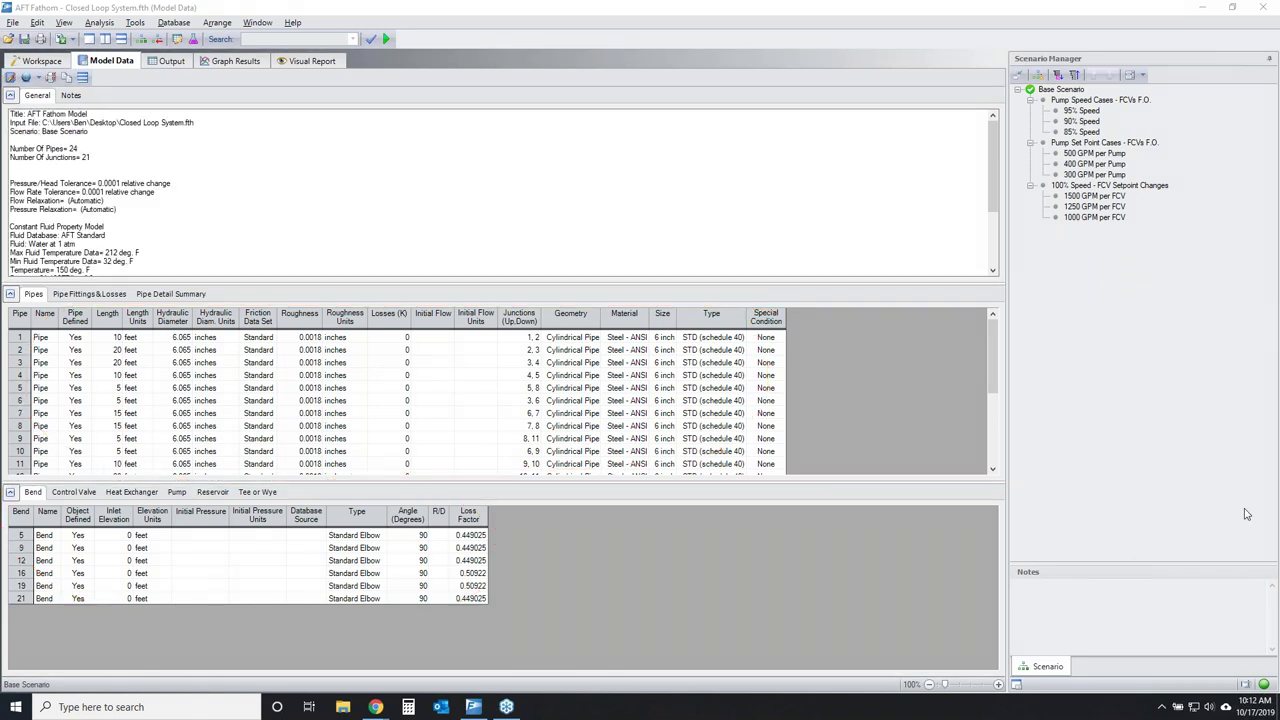
Zoom the Model Data view to 179% and then to 212%.
mouse_move(978, 670)
mouse_down()
mouse_move(884, 686)
mouse_move(983, 692)
mouse_move(978, 656)
mouse_up()
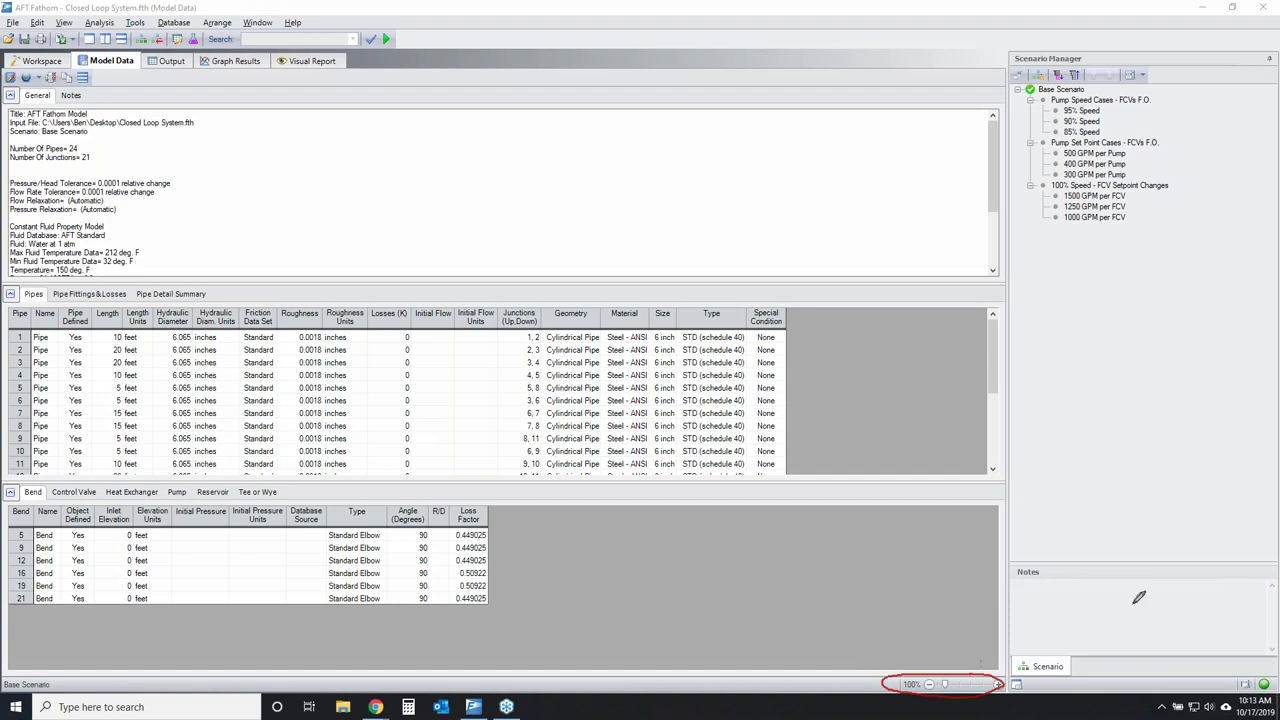
click(963, 686)
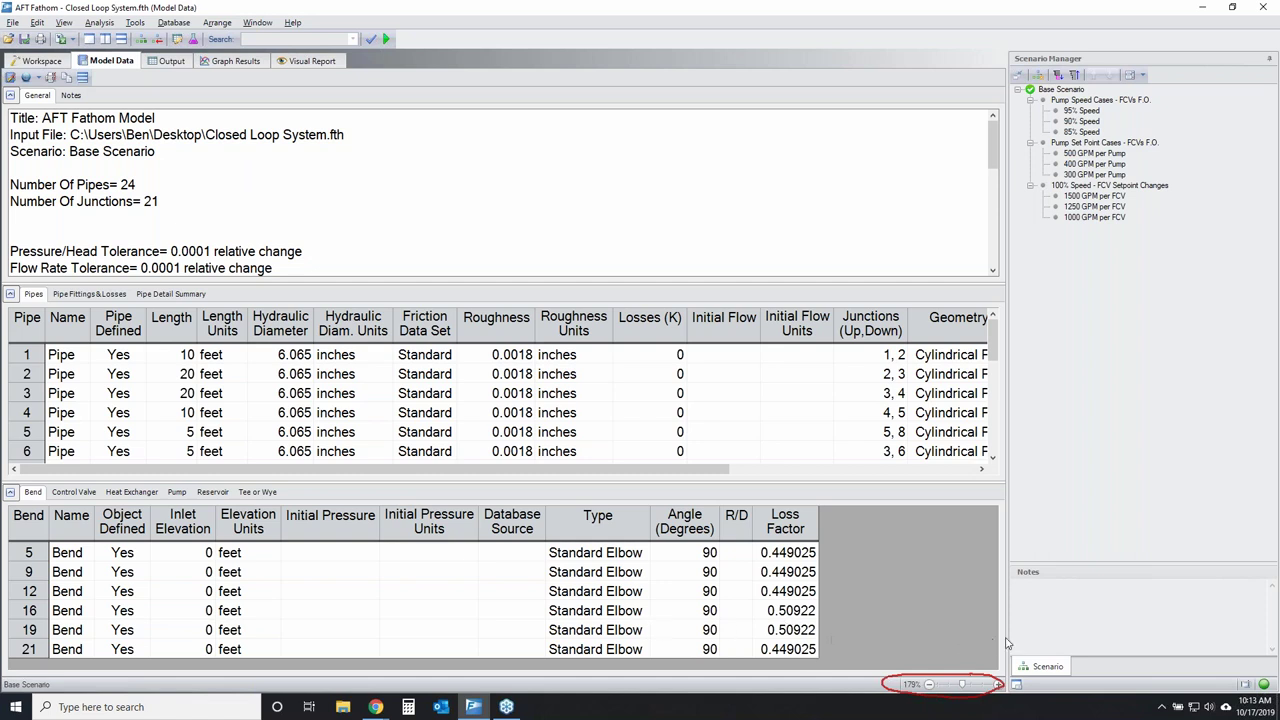
click(972, 686)
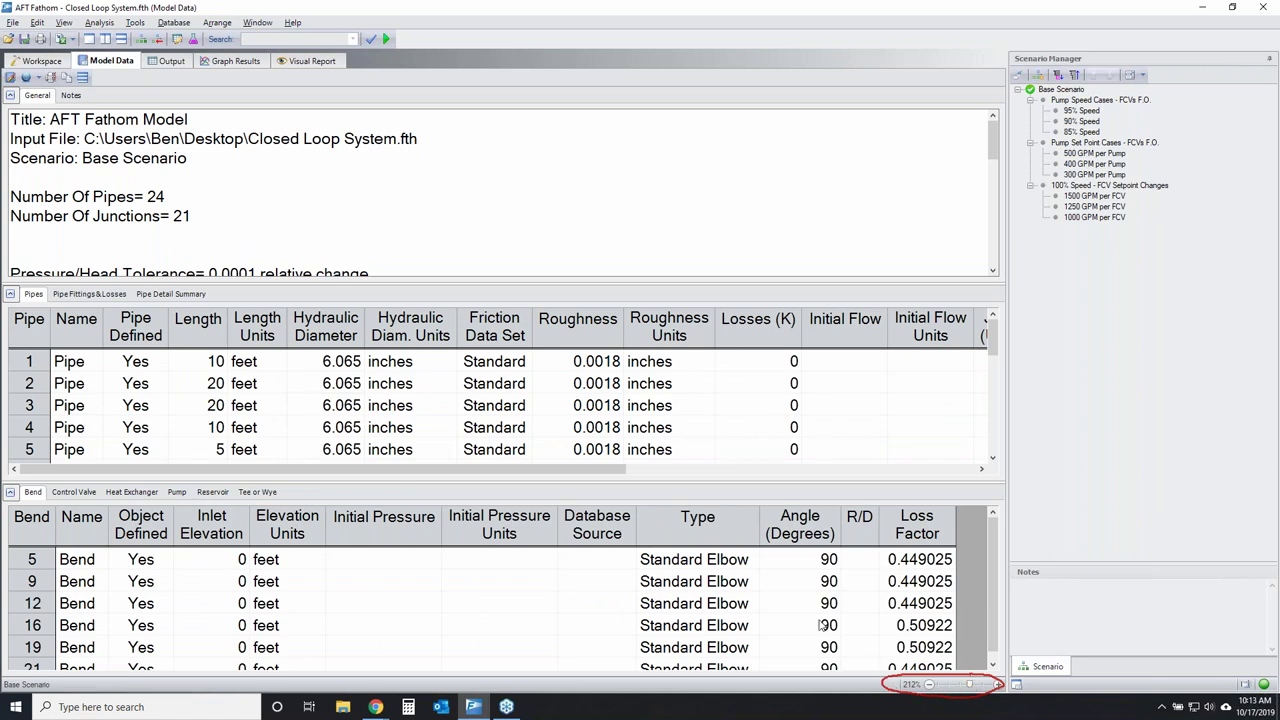
mouse_move(22, 80)
mouse_down()
mouse_move(5, 86)
mouse_move(10, 105)
mouse_move(22, 82)
mouse_up()
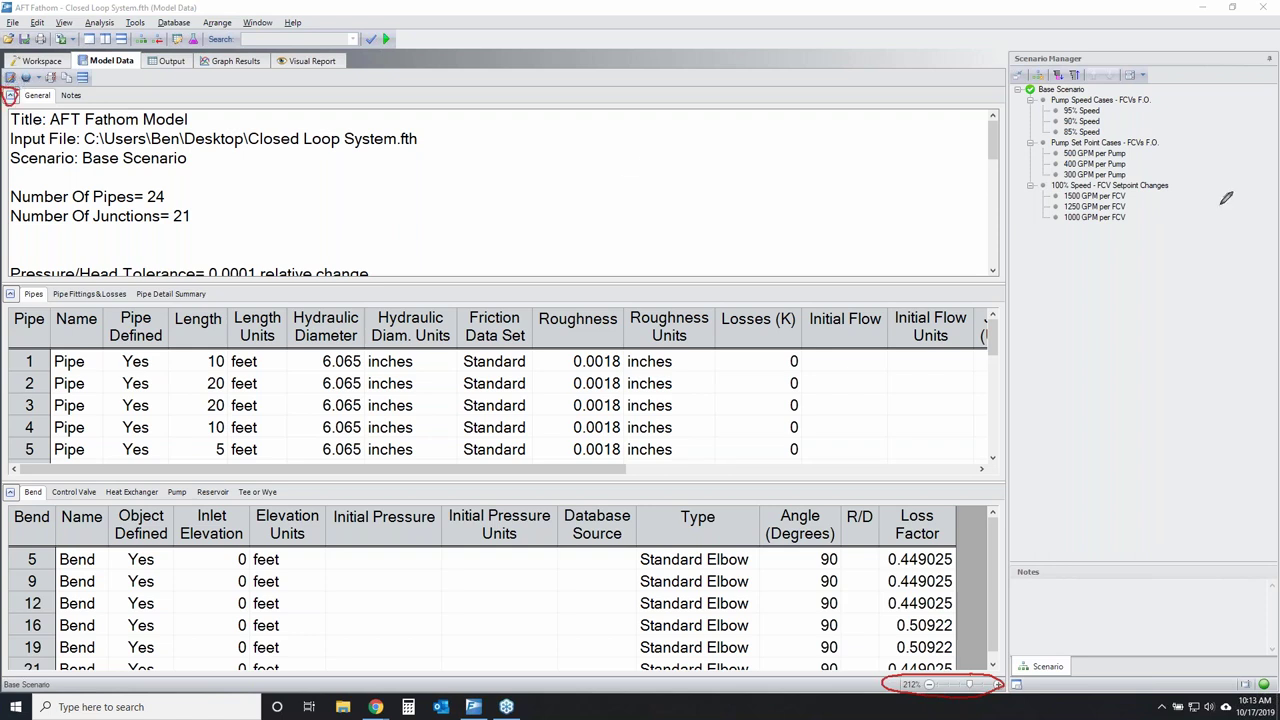
Collapse General and Junctions, review pipe rows 2–20 and the fittings table, then return to Workspace.
click(11, 95)
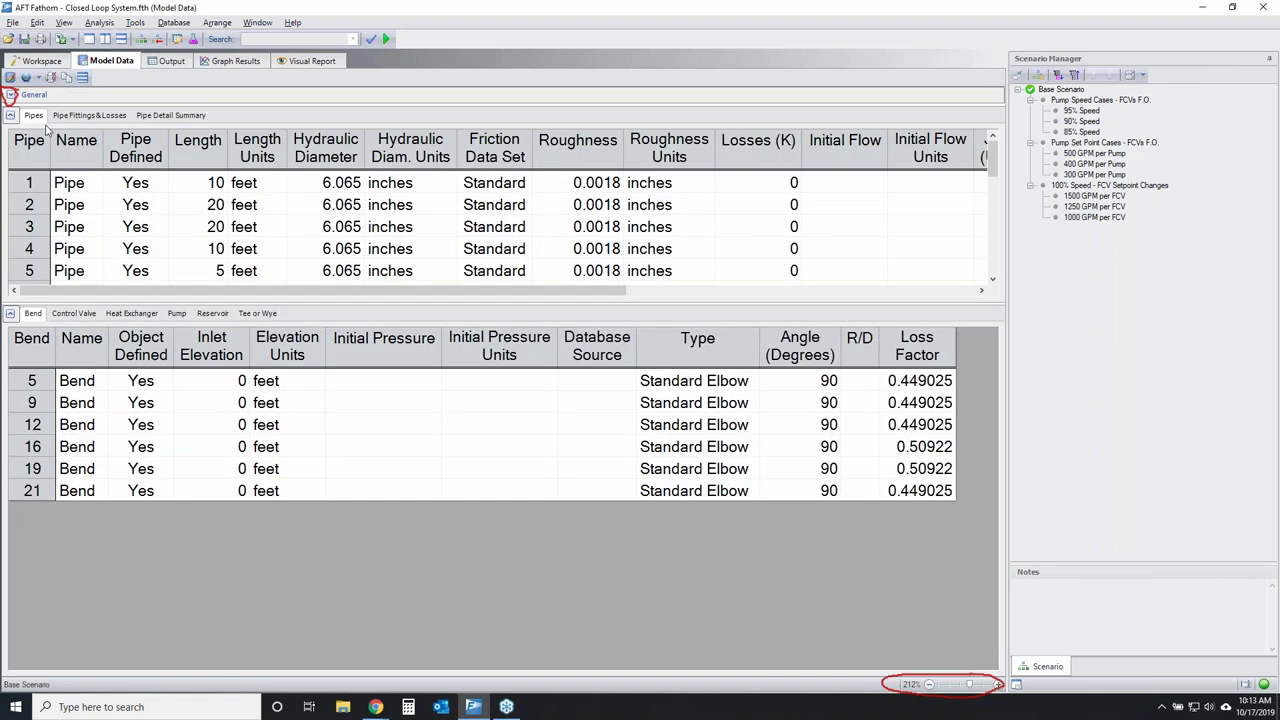
click(10, 314)
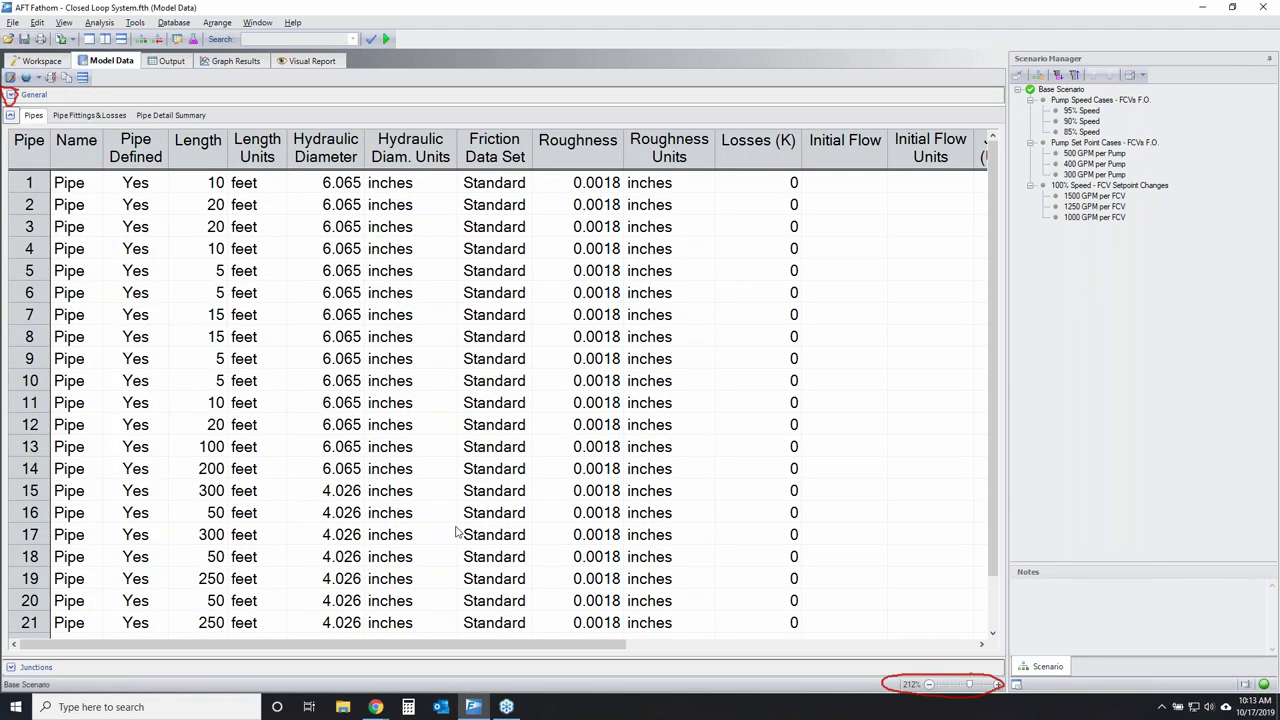
click(215, 208)
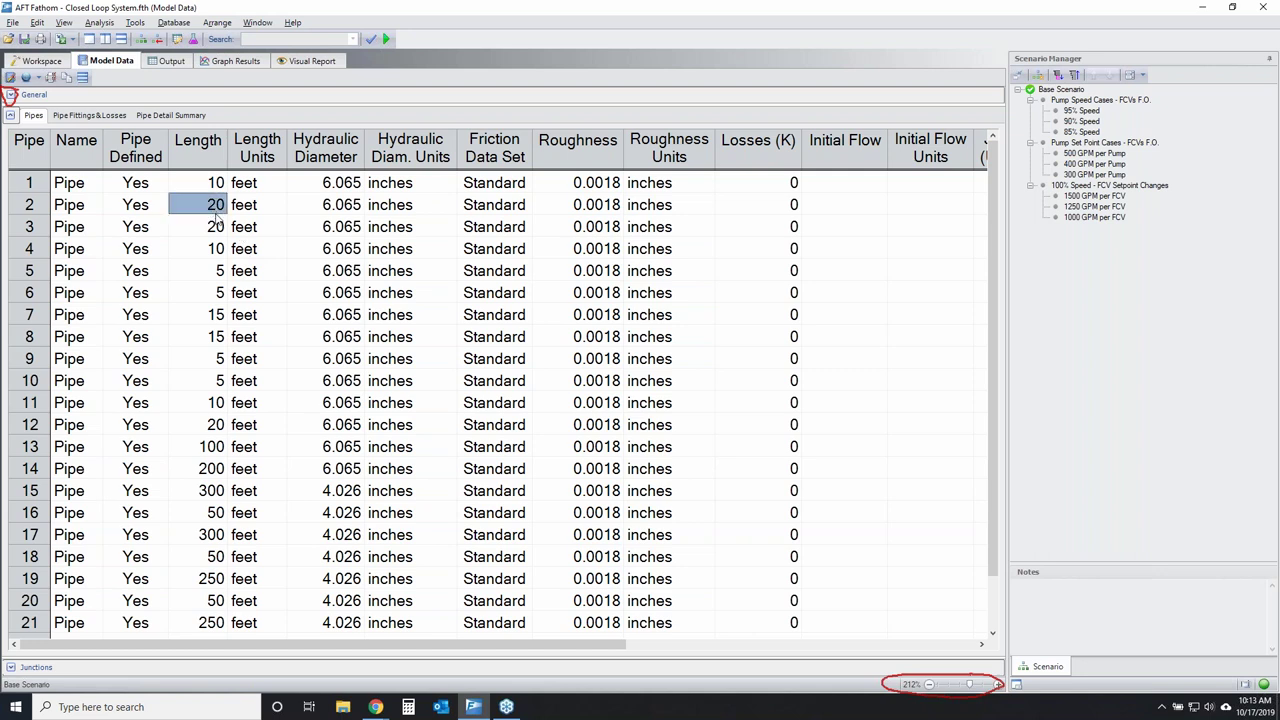
drag(207, 239, 733, 610)
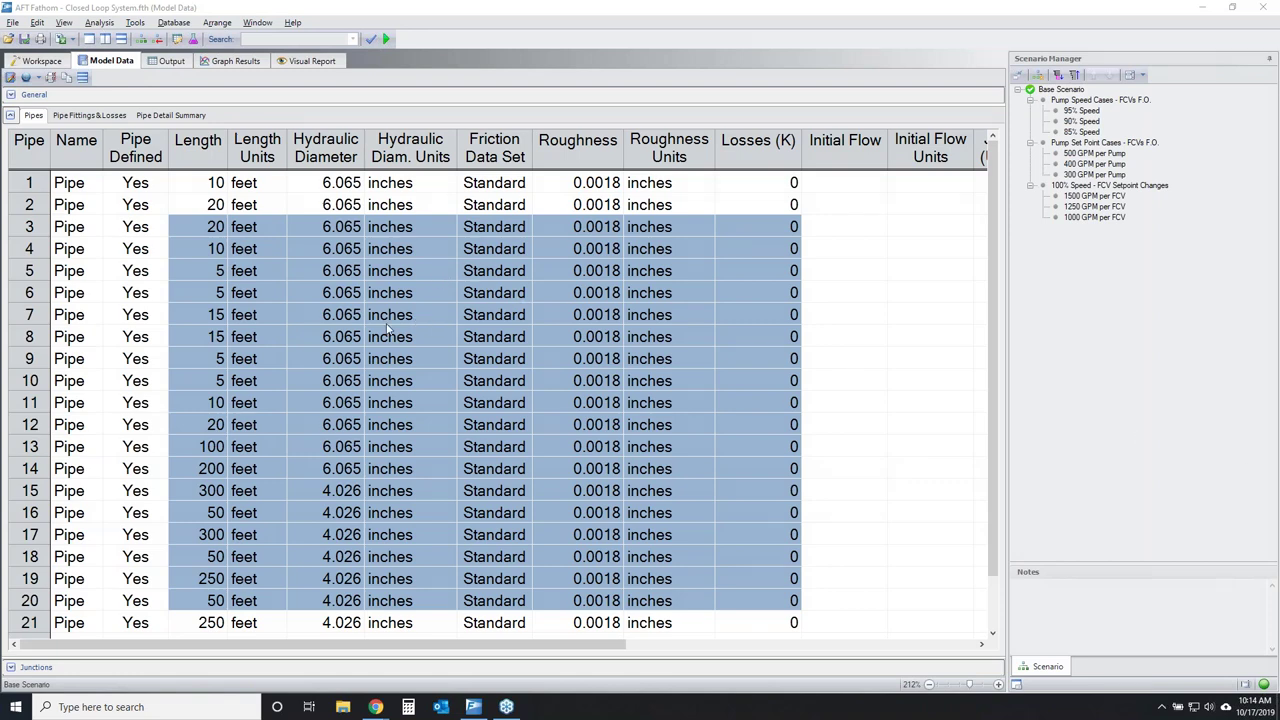
click(298, 336)
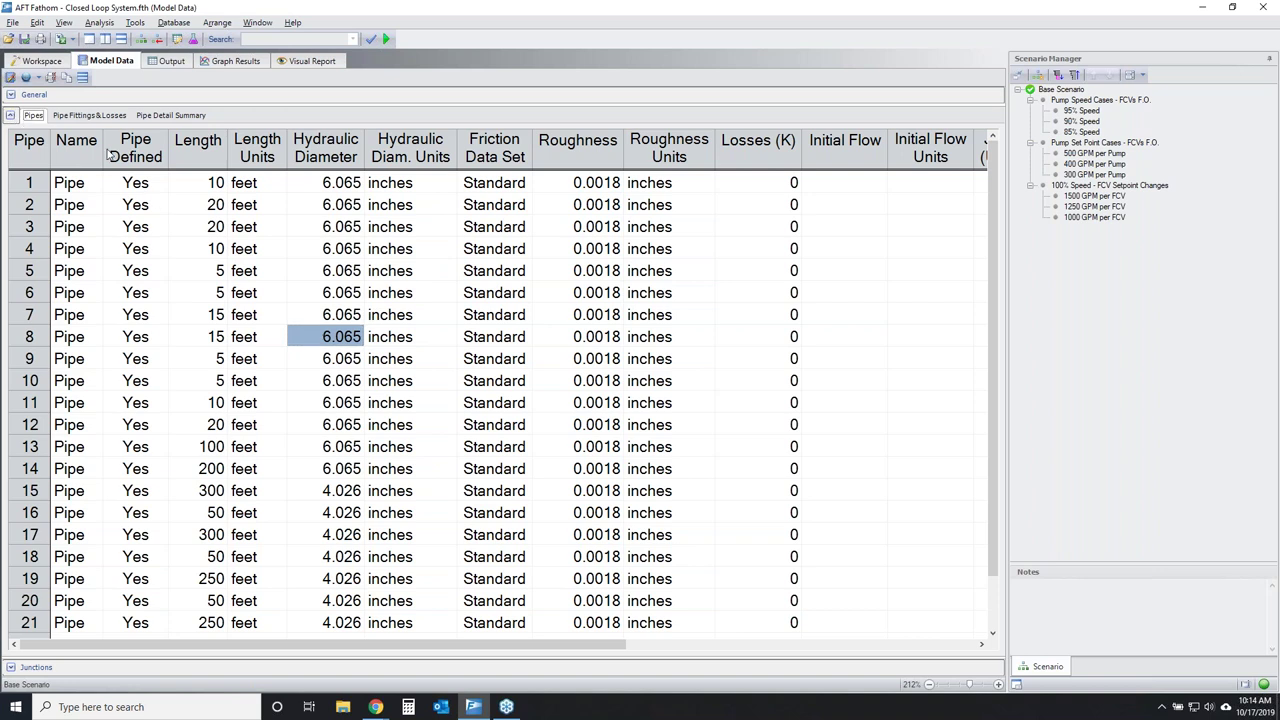
click(90, 115)
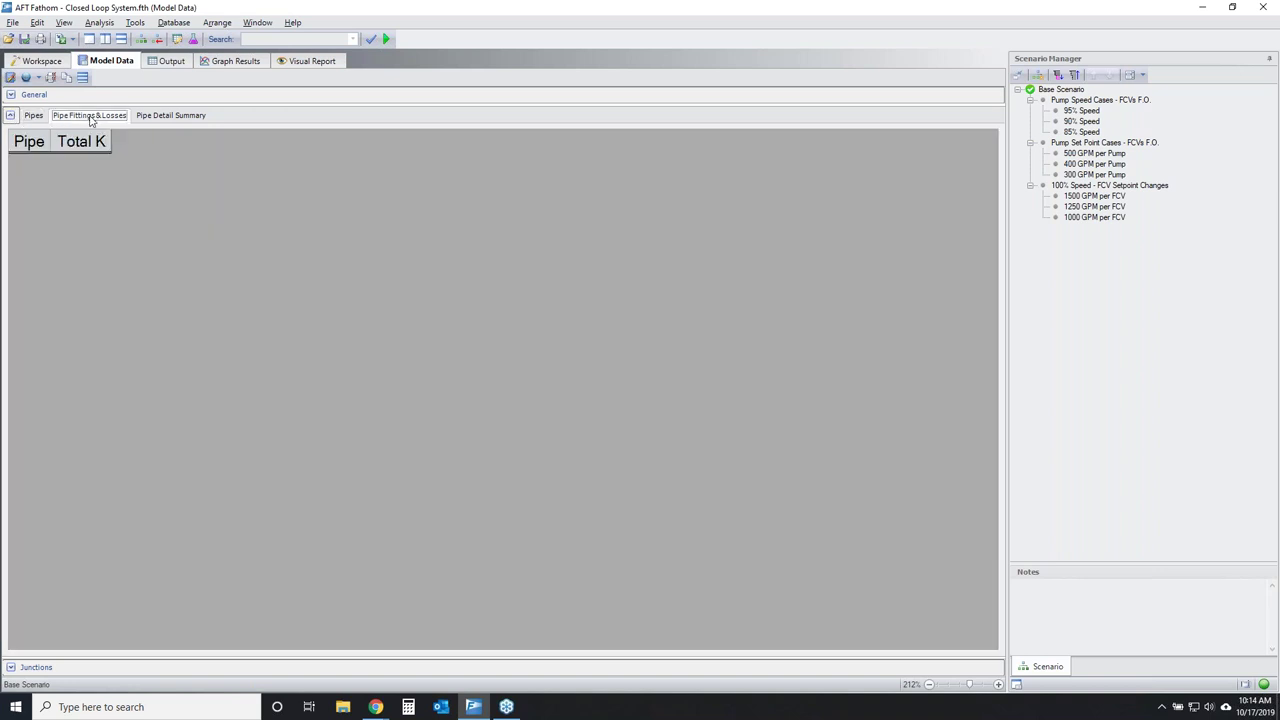
click(32, 62)
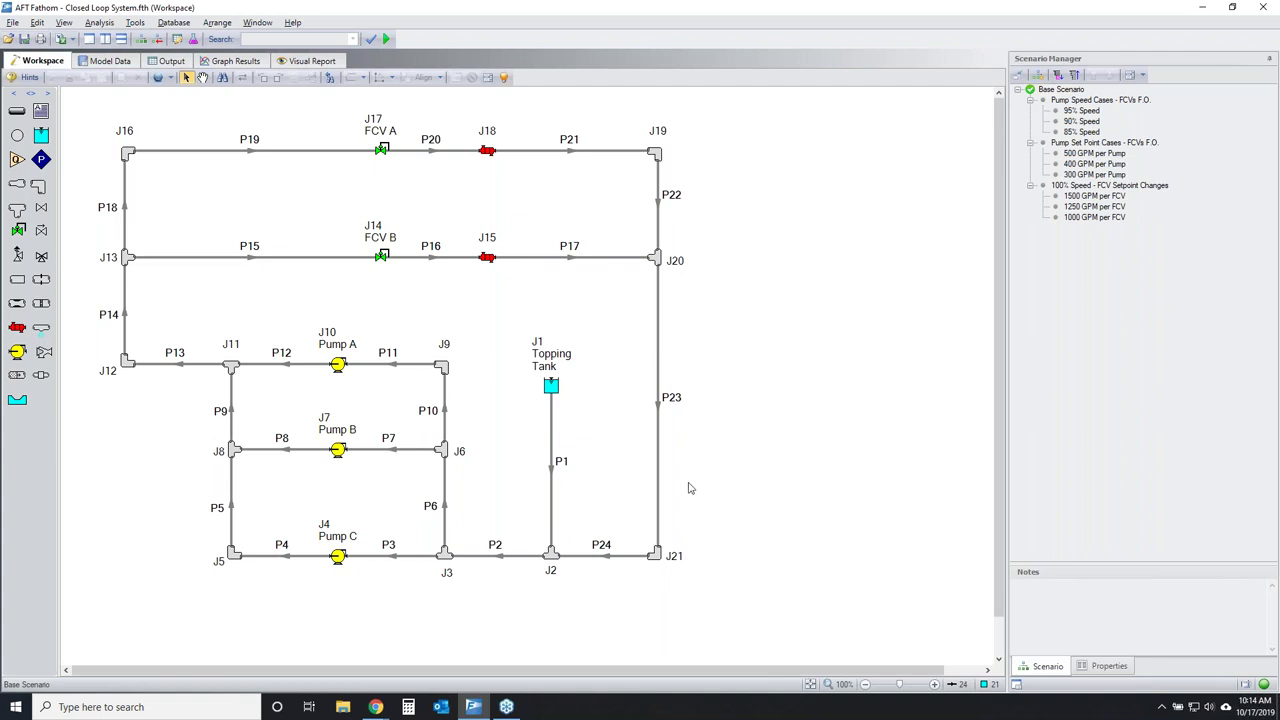
Open pipe P23's properties, move the dialog right, and show its empty Fittings & Losses page.
click(657, 418)
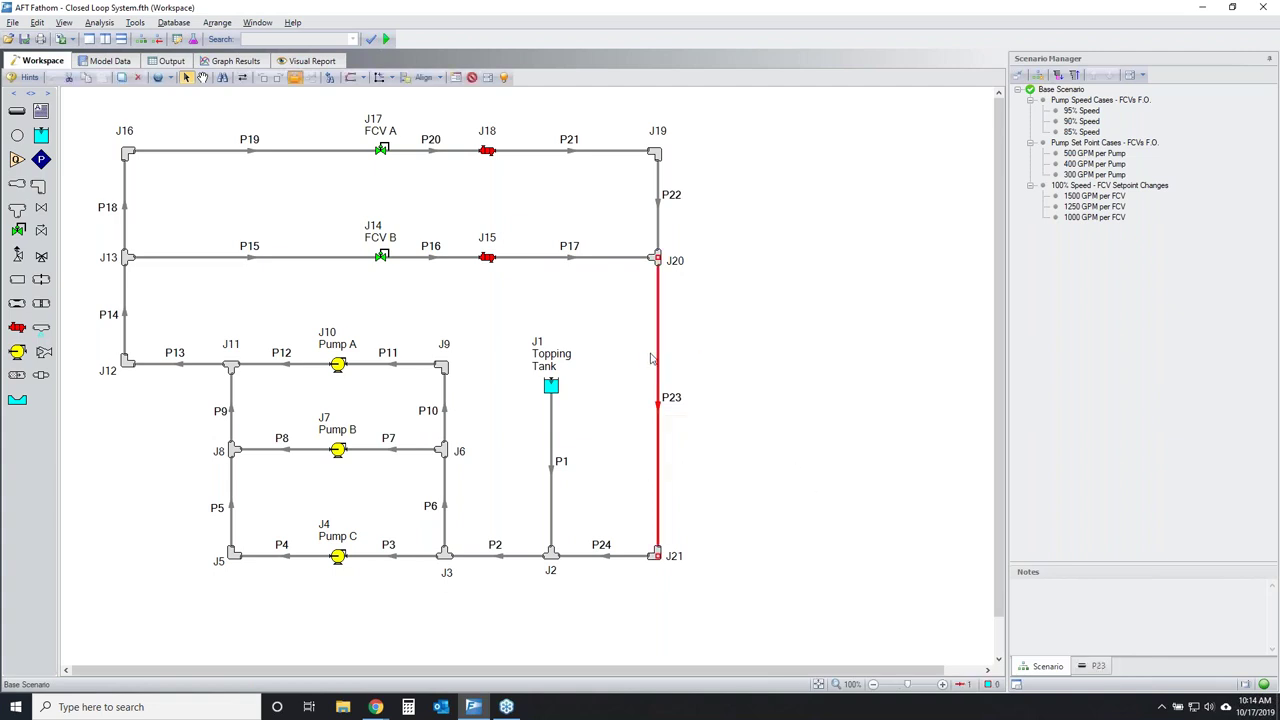
double_click(655, 352)
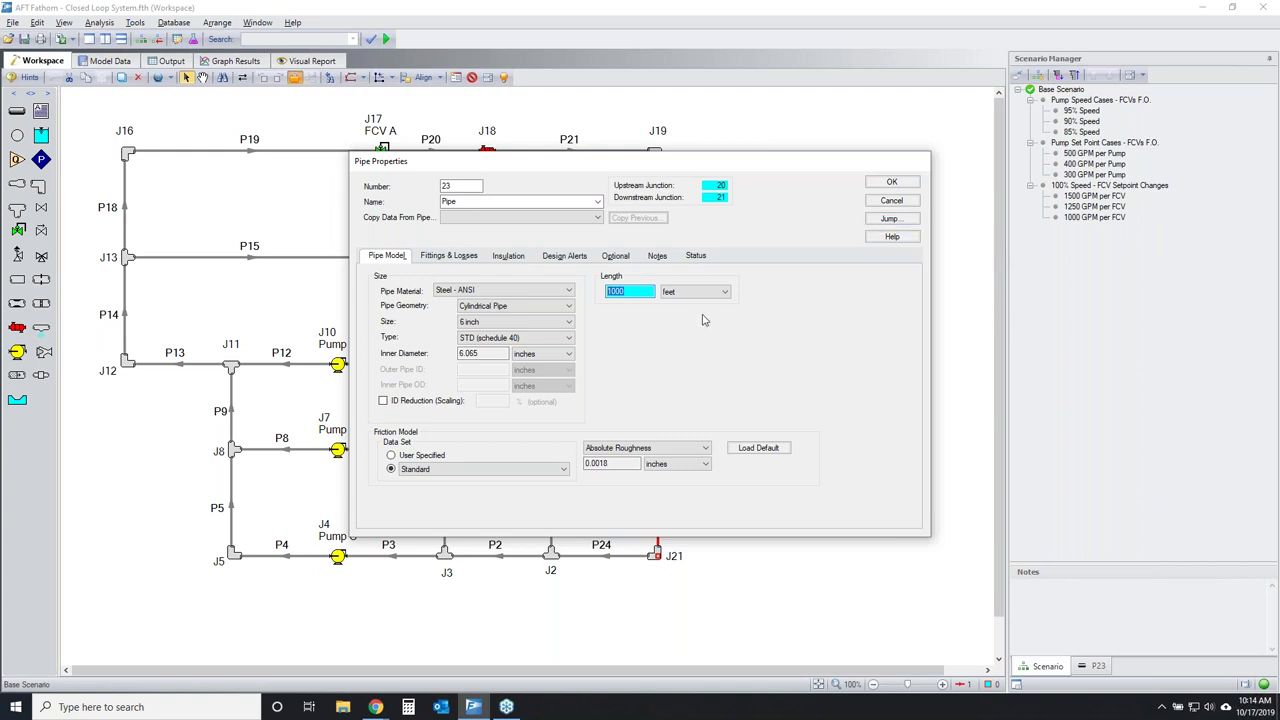
drag(680, 170, 886, 184)
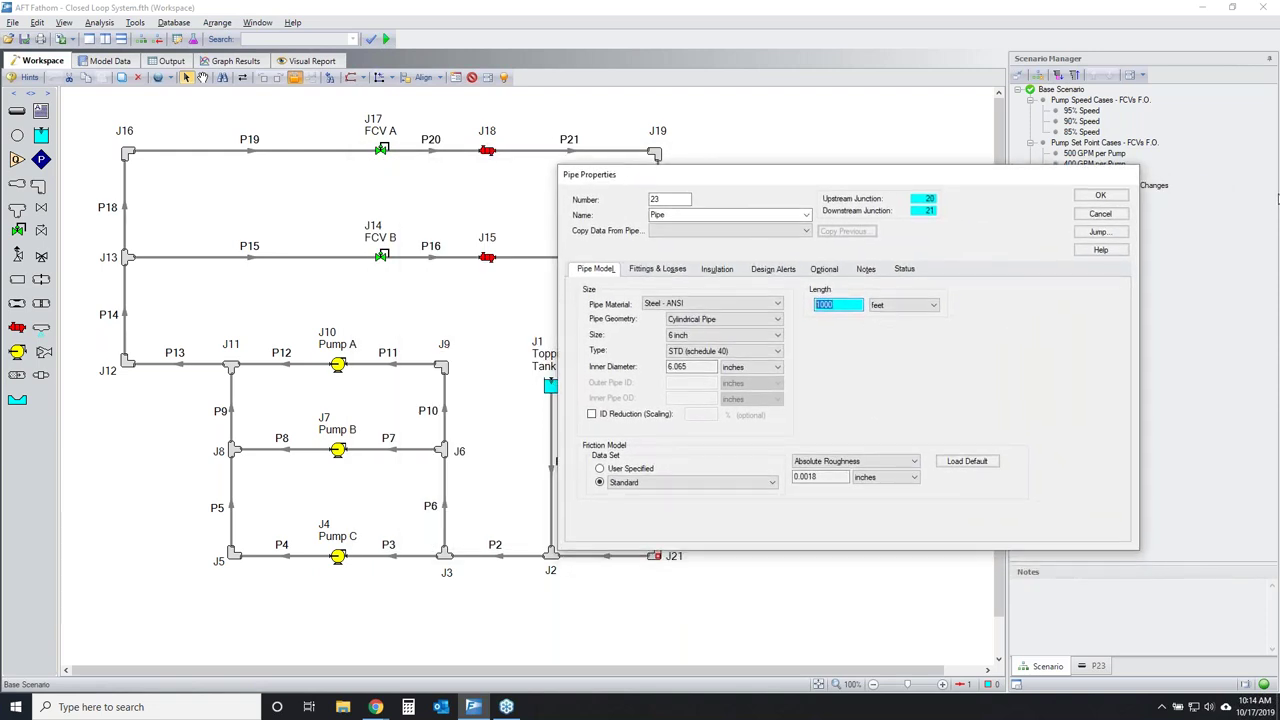
mouse_move(46, 145)
mouse_down()
mouse_move(15, 352)
mouse_move(44, 274)
mouse_move(64, 368)
mouse_up()
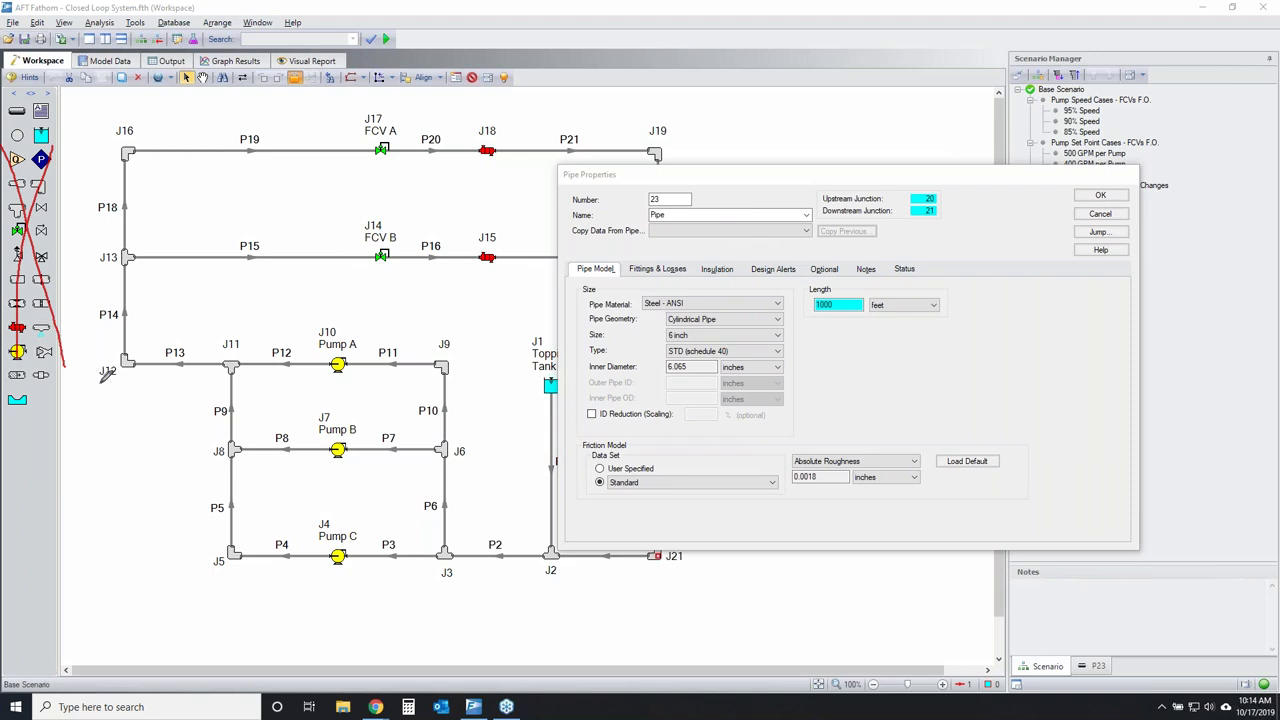
mouse_move(704, 265)
mouse_down()
mouse_move(660, 256)
mouse_move(618, 278)
mouse_move(705, 276)
mouse_move(698, 252)
mouse_up()
key(Escape)
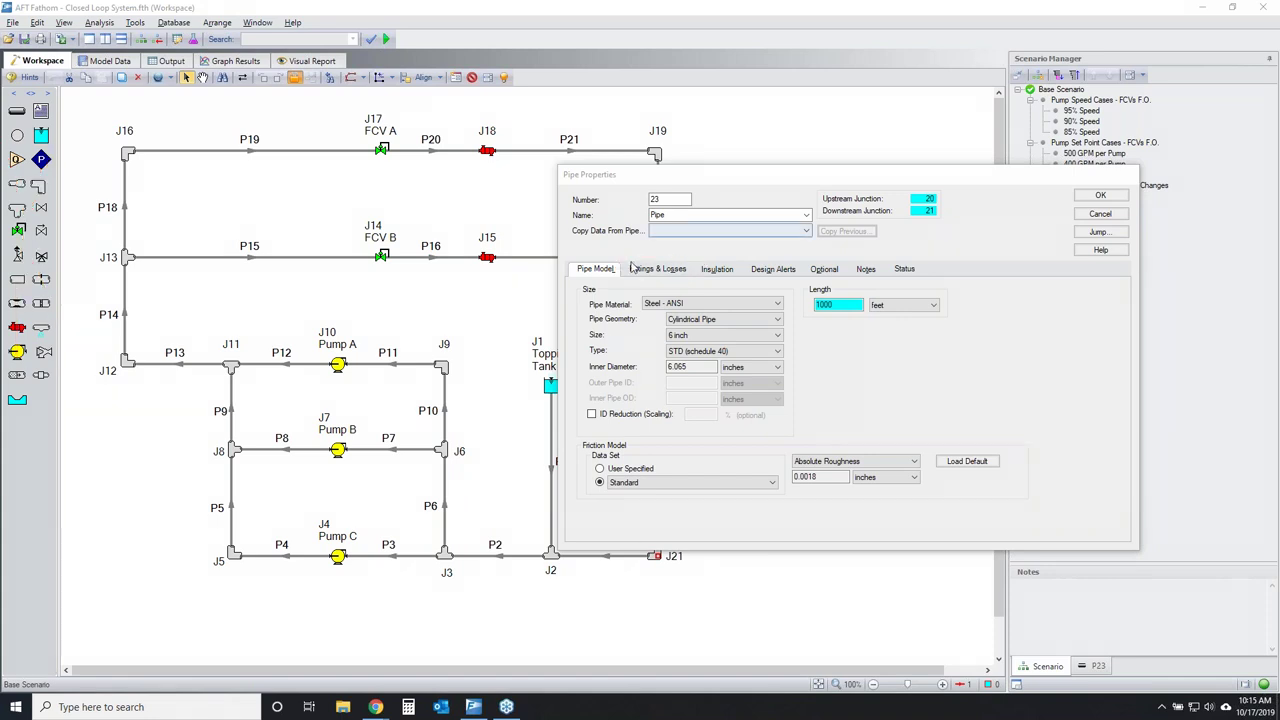
click(658, 269)
In Specify Fittings & Losses, enter 5 Standard Threaded, 6 Mitre and 3 Smooth Flanged 90° bends.
click(936, 483)
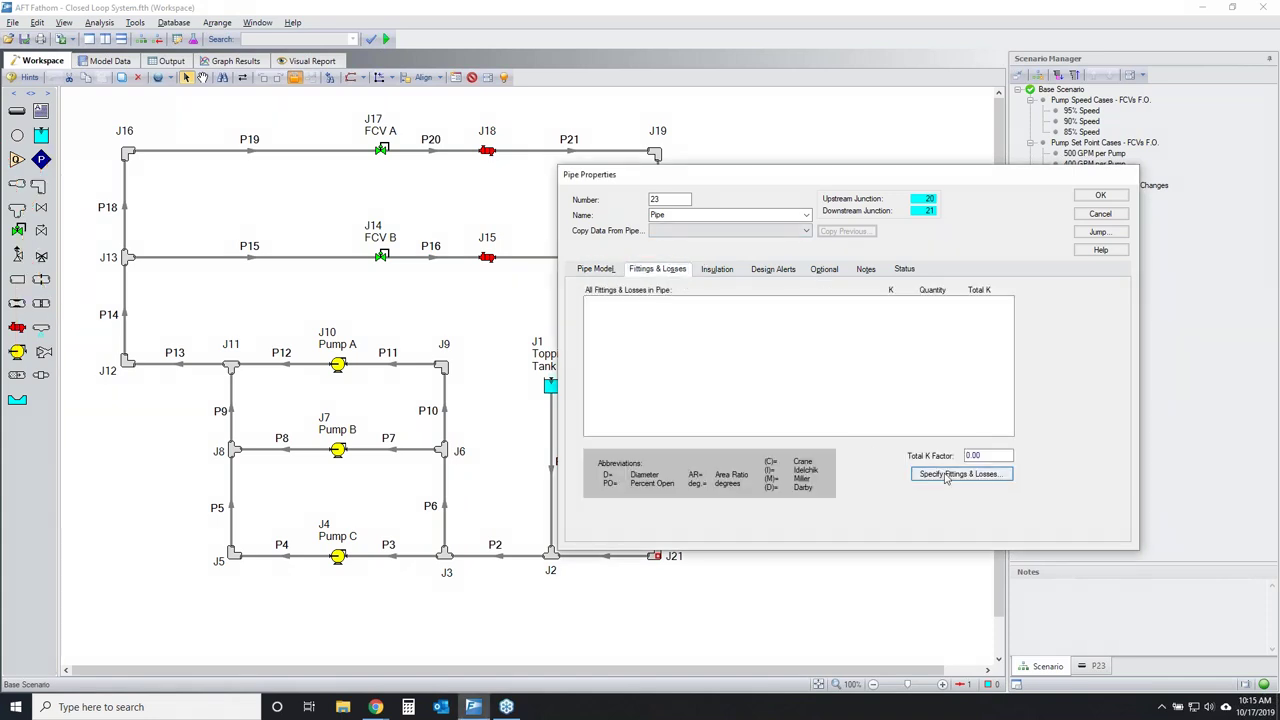
click(695, 207)
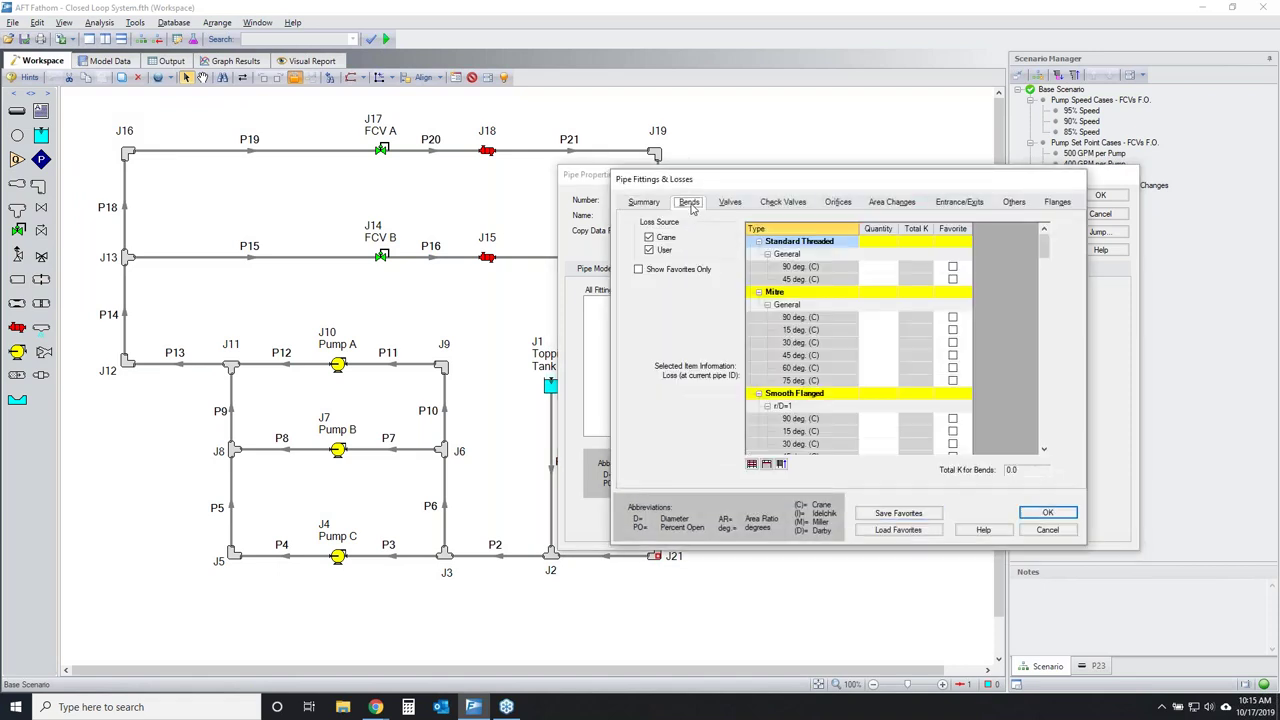
click(875, 265)
text(5)
click(884, 318)
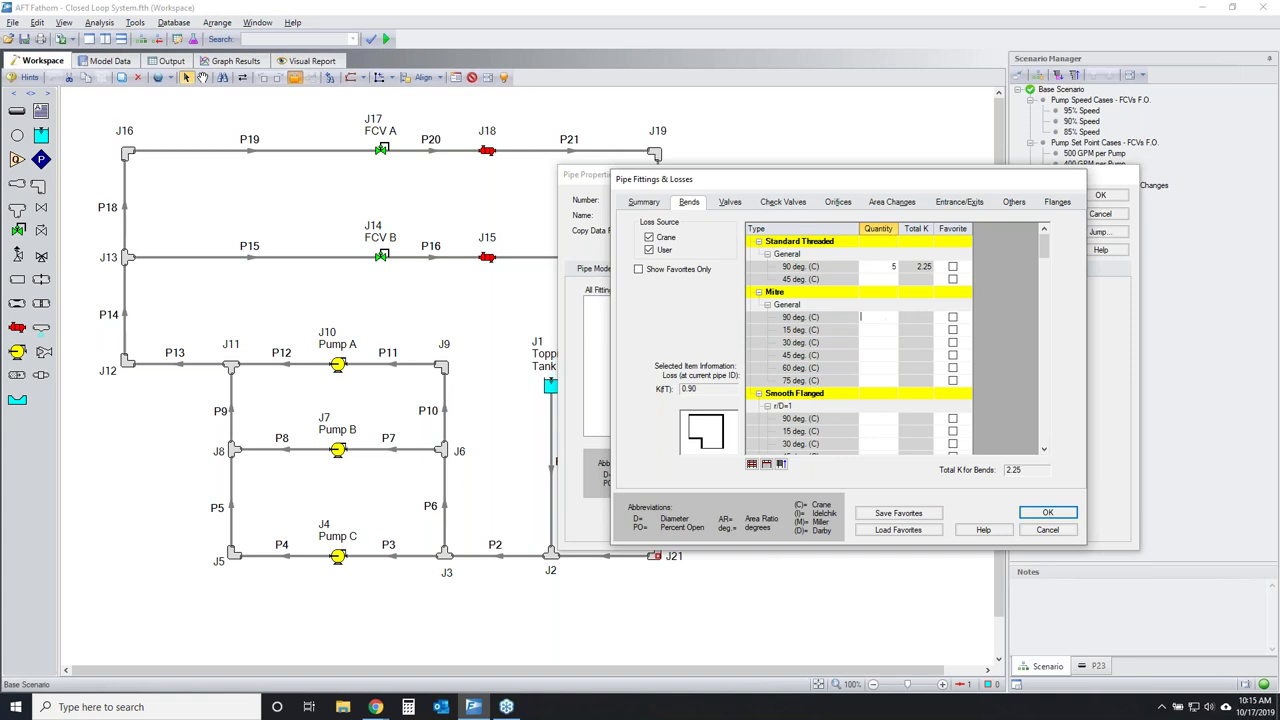
click(880, 329)
click(874, 419)
text(3)
click(861, 431)
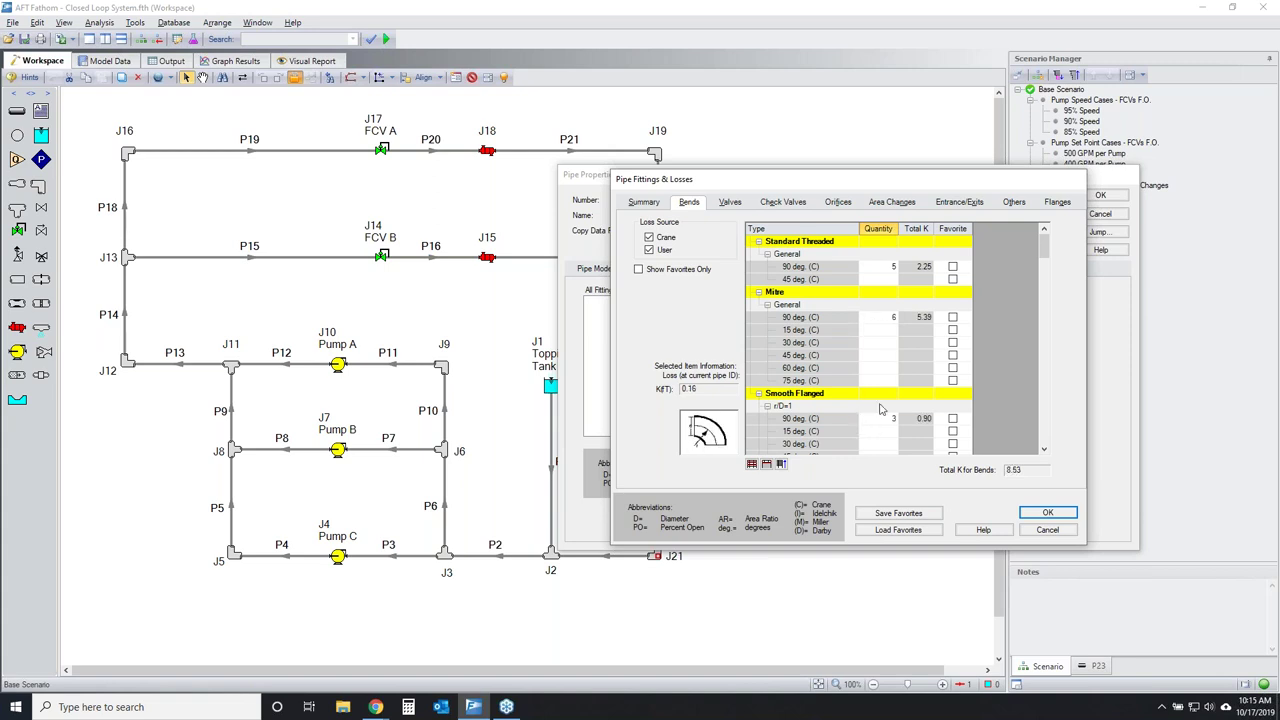
Add 2 Type 1 angle valves and 1 PO=80 (M) angle valve.
click(726, 204)
click(903, 265)
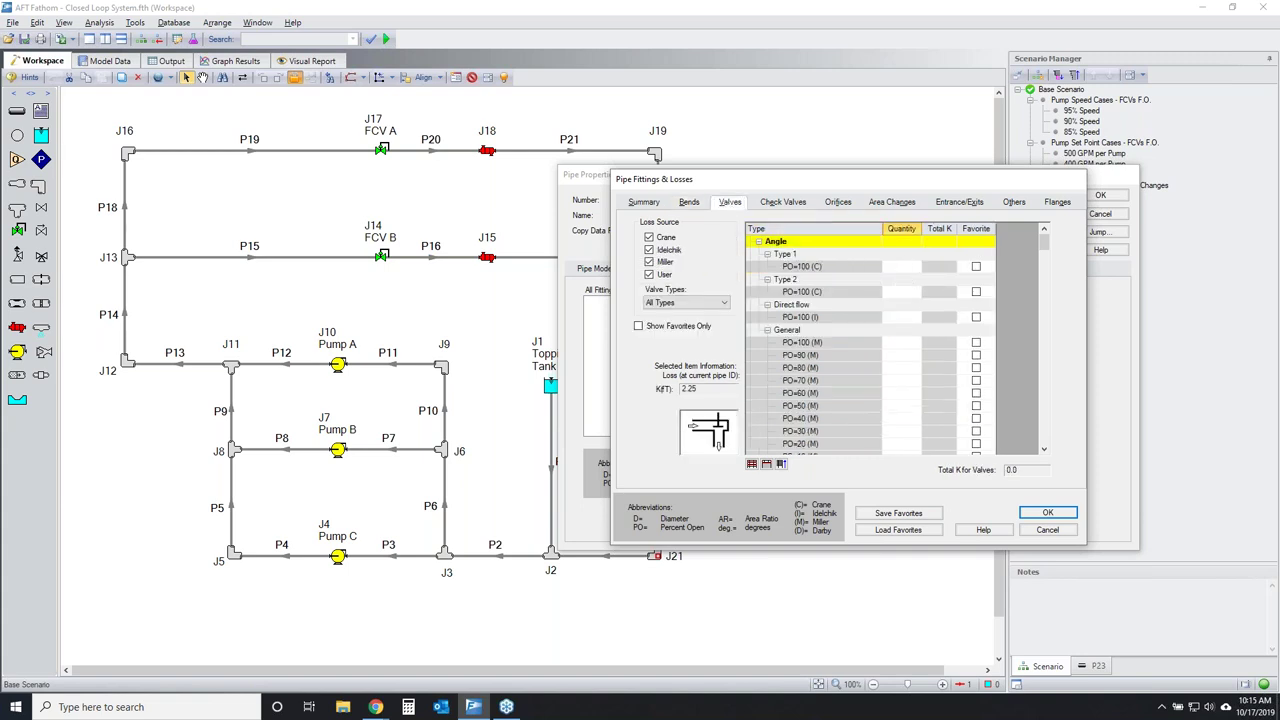
key(Return)
click(884, 367)
text(1)
Add 2 AR=0.4 (C) orifices and review the total K factor of 35.92.
click(837, 204)
click(858, 274)
text(2)
key(Down)
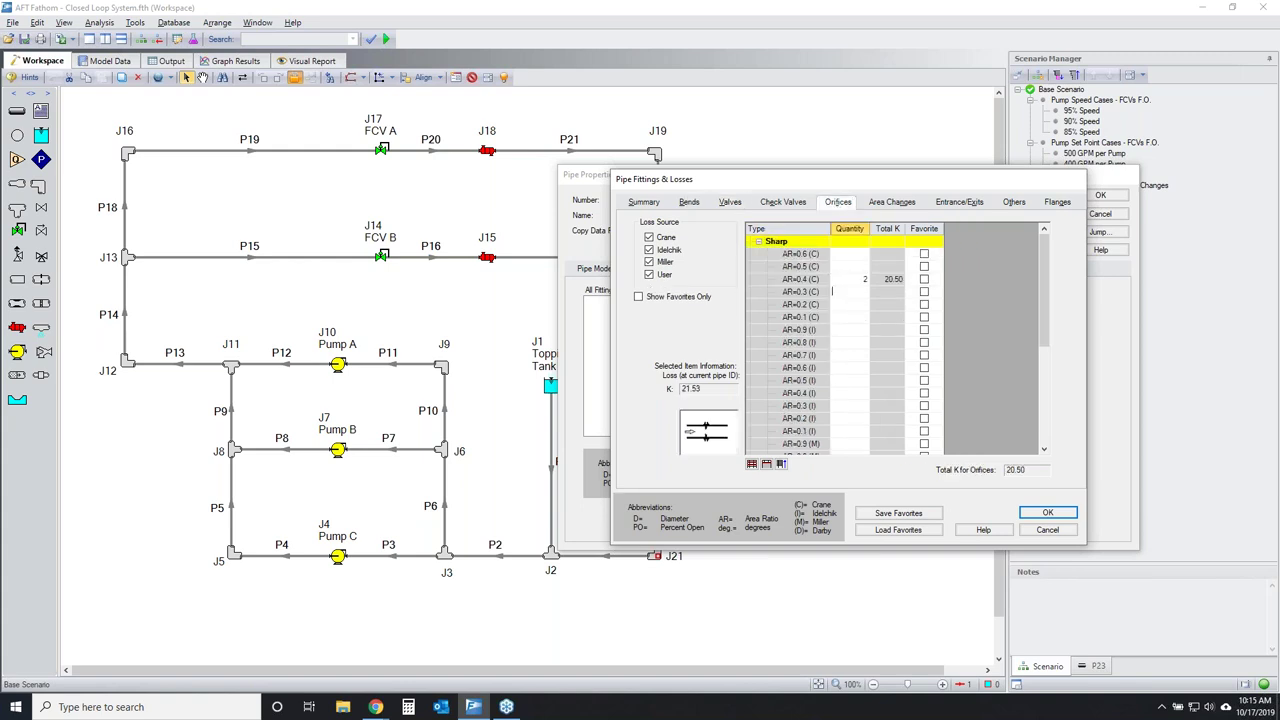
click(643, 202)
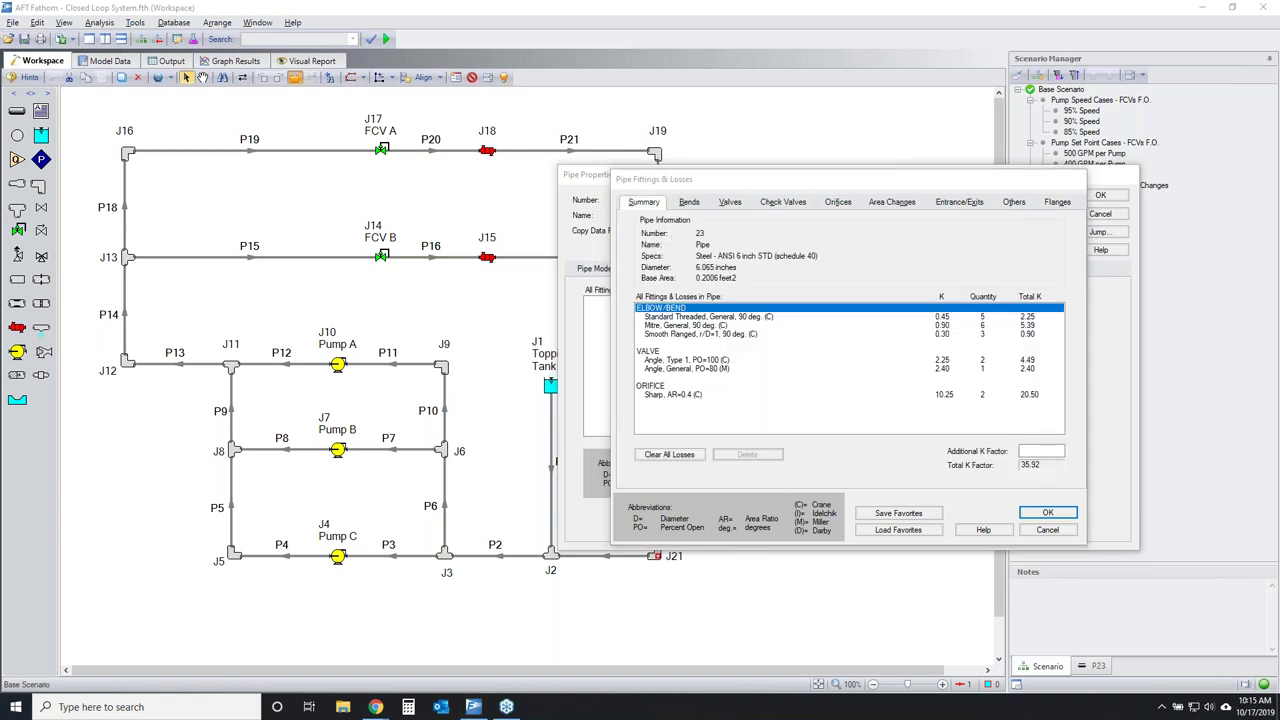
mouse_move(926, 460)
mouse_down()
mouse_move(1072, 461)
mouse_move(933, 481)
mouse_move(921, 476)
mouse_move(958, 455)
mouse_up()
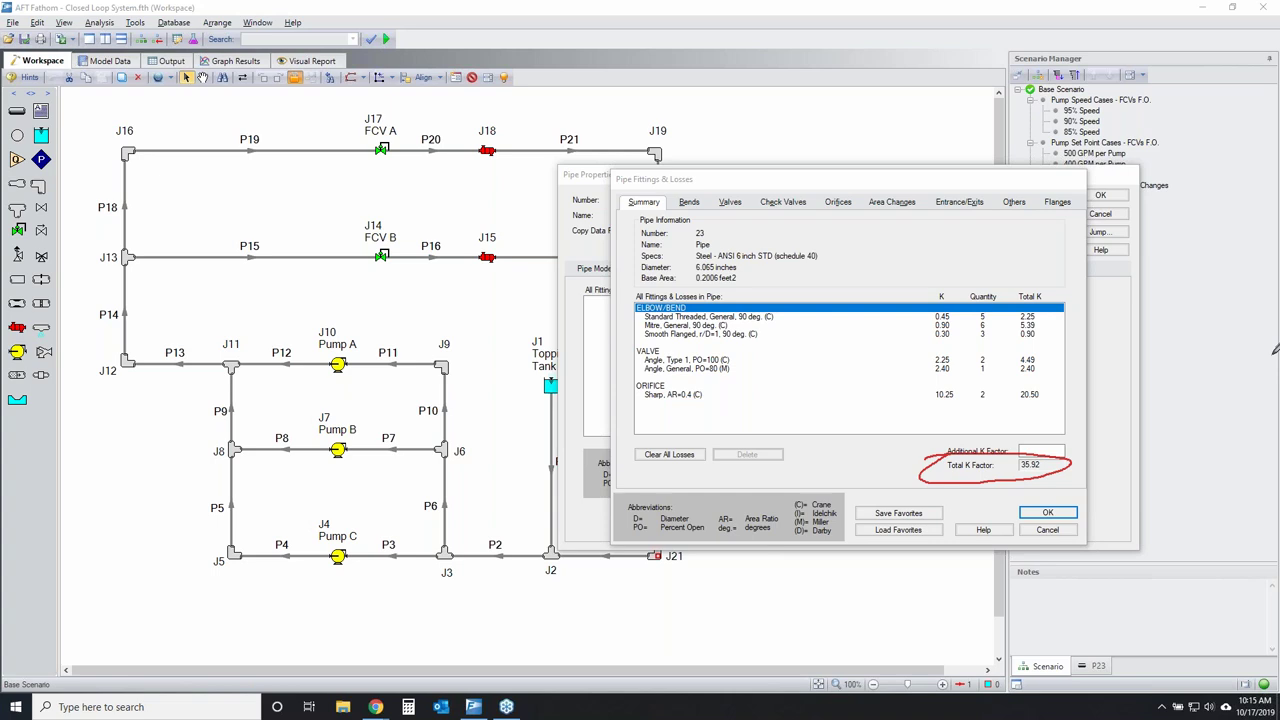
key(Escape)
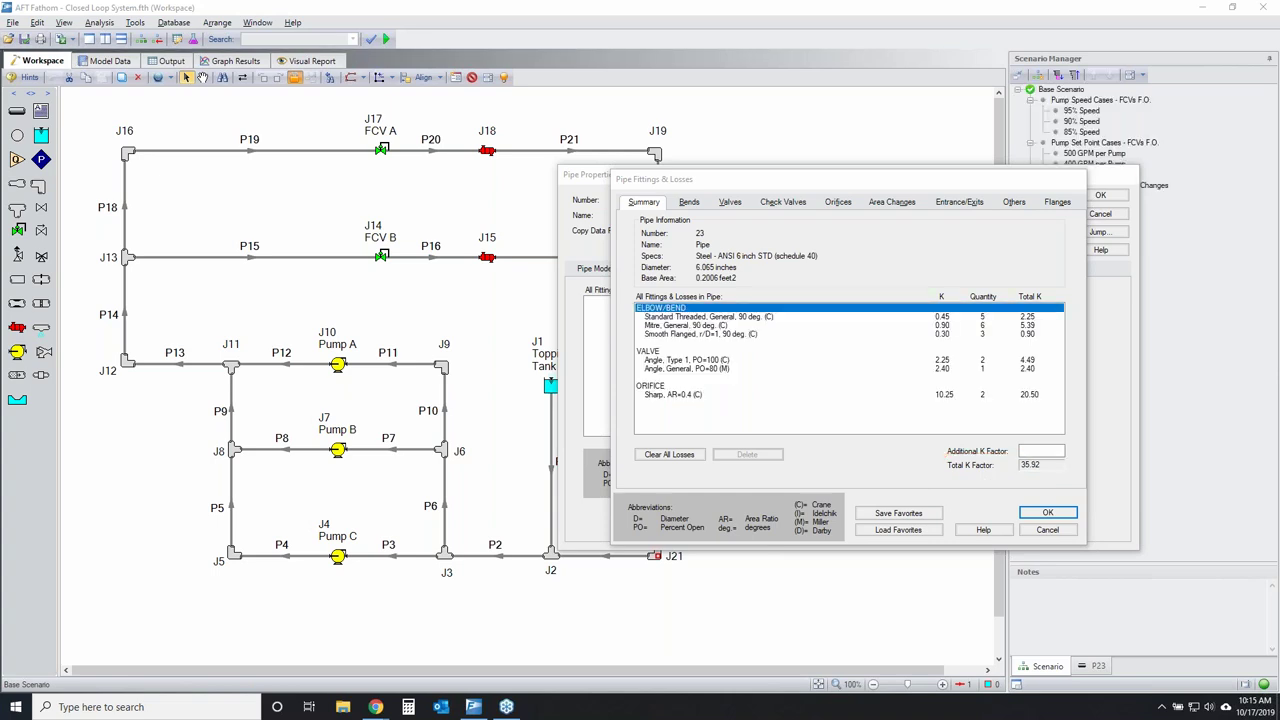
Apply pipe 23's fittings and accept clearing the existing results.
click(1047, 512)
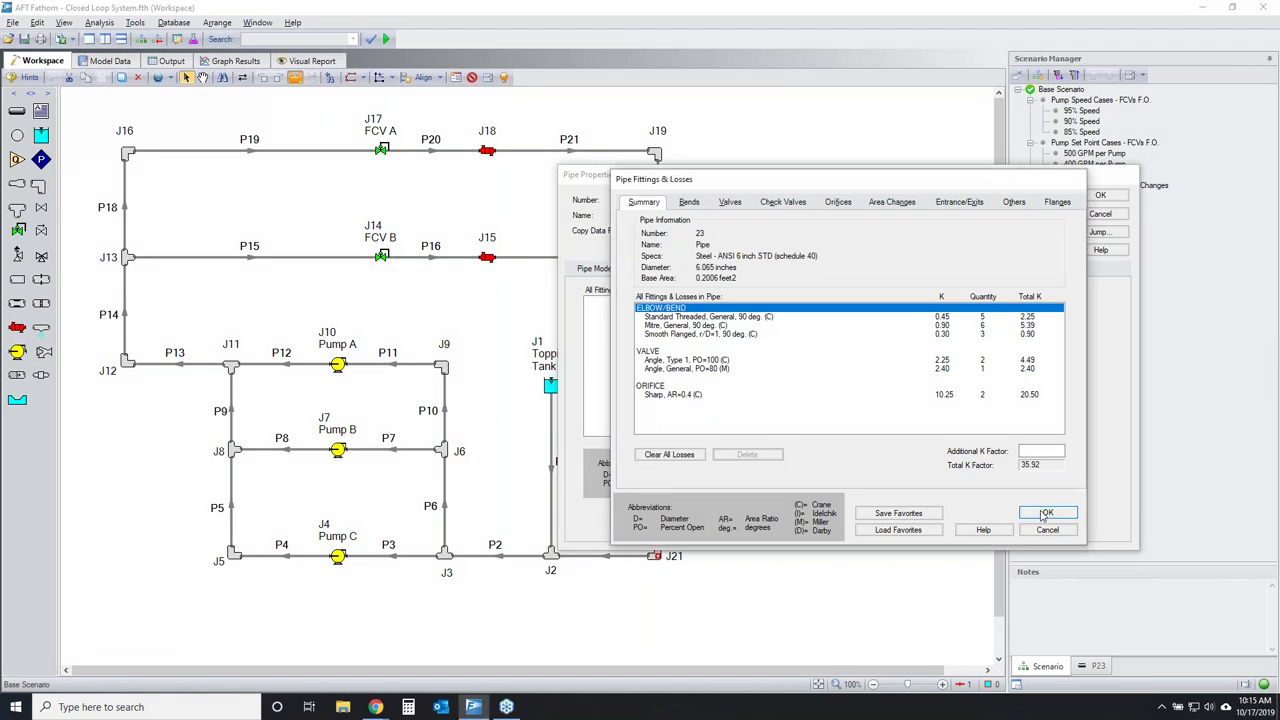
click(1100, 196)
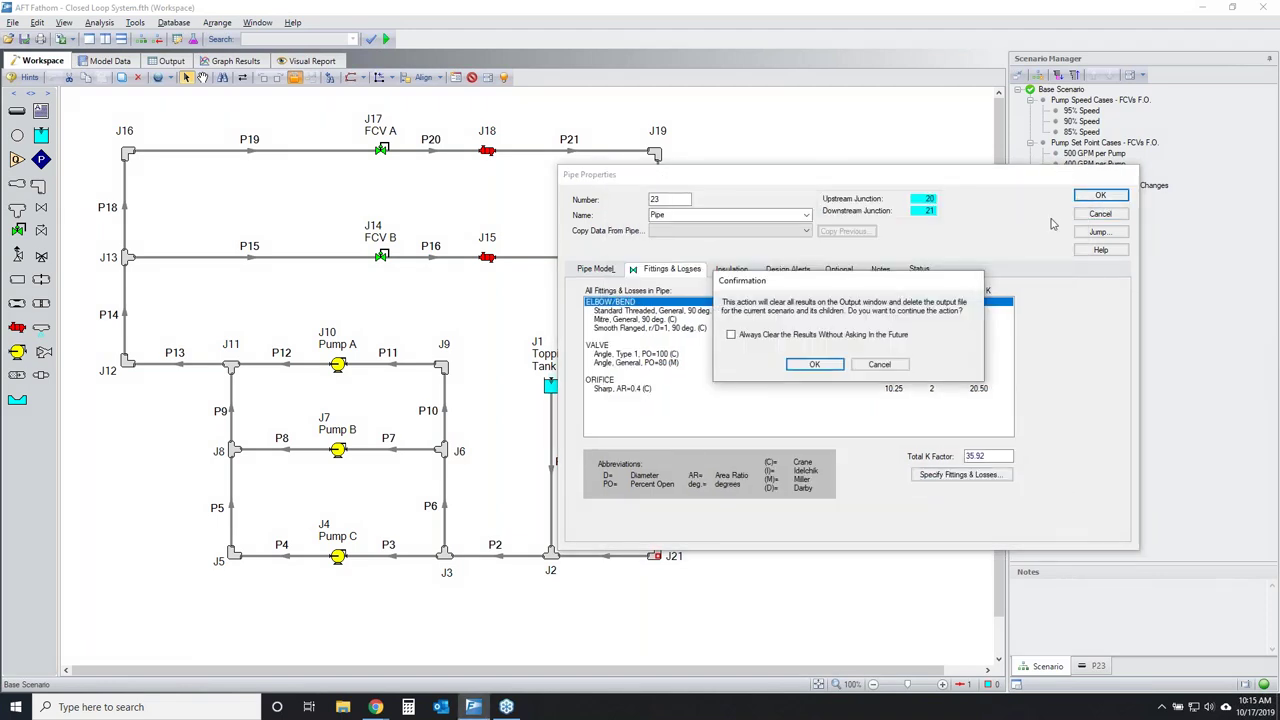
click(812, 368)
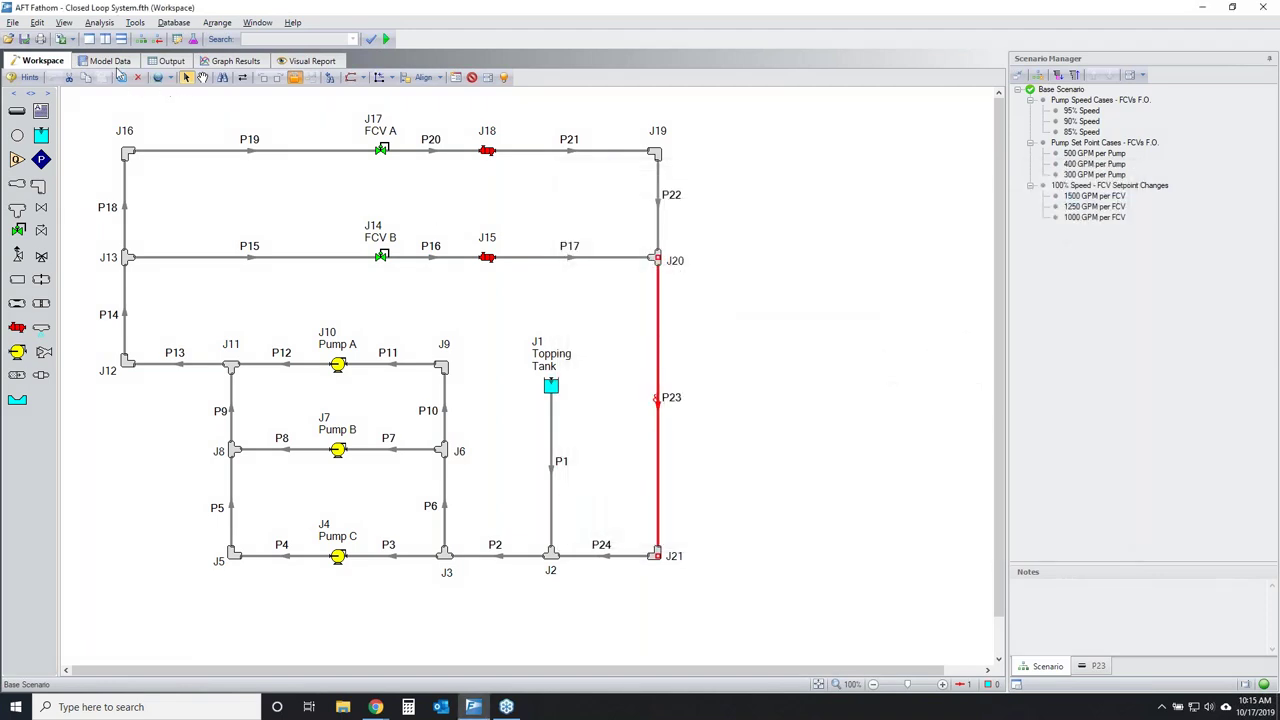
In Model Data, check pipe 23's Losses (K) of 35.92172 and view the Pipe Fittings & Losses table.
click(110, 61)
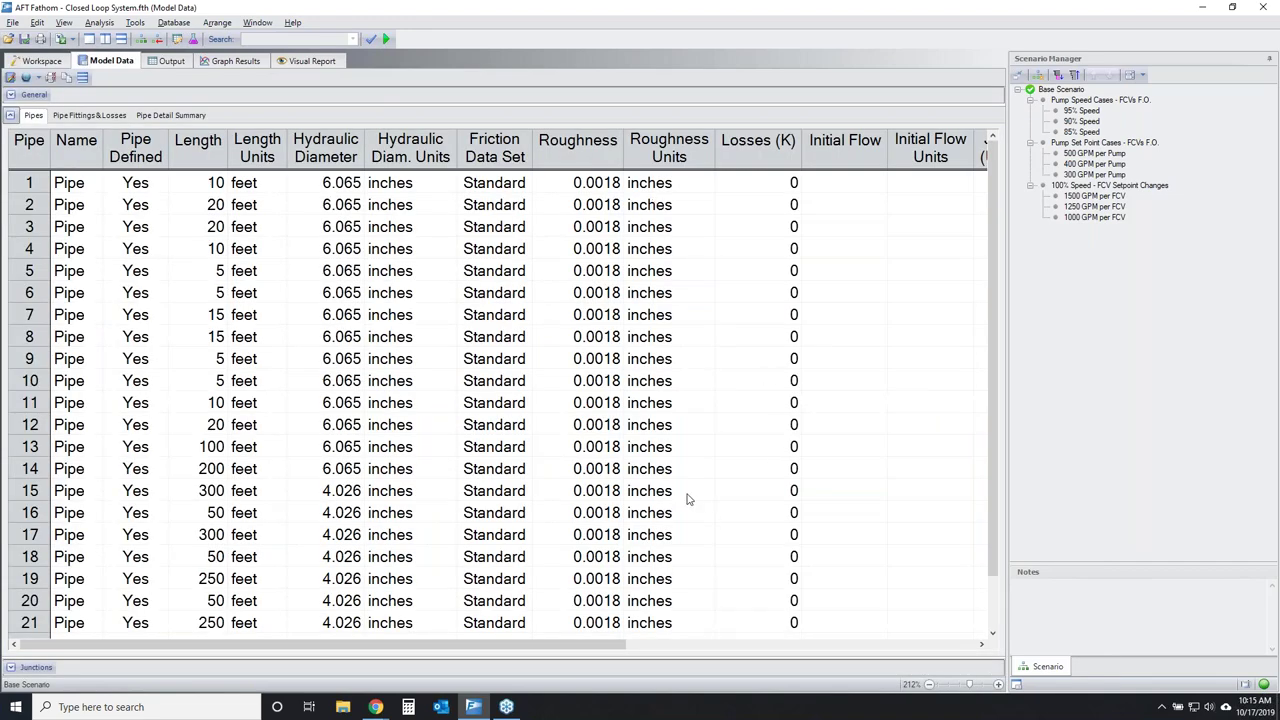
click(770, 490)
scroll(812, 490, down, 1)
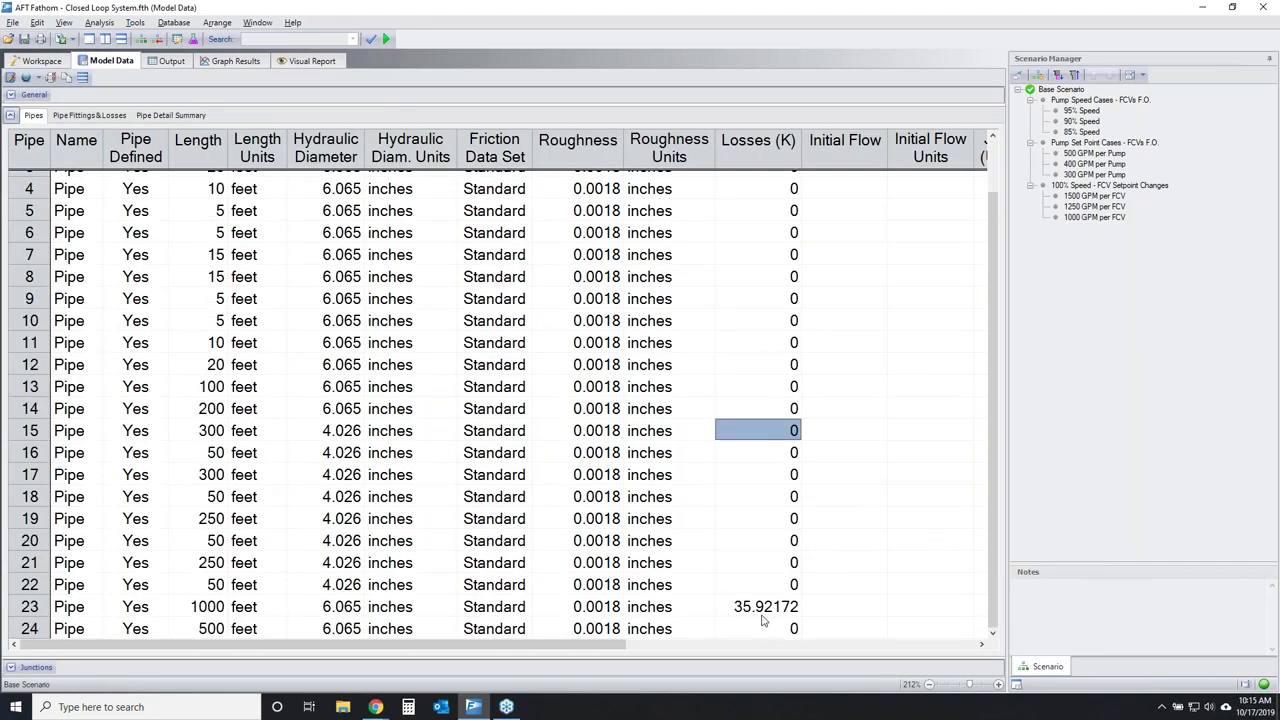
click(767, 608)
click(762, 166)
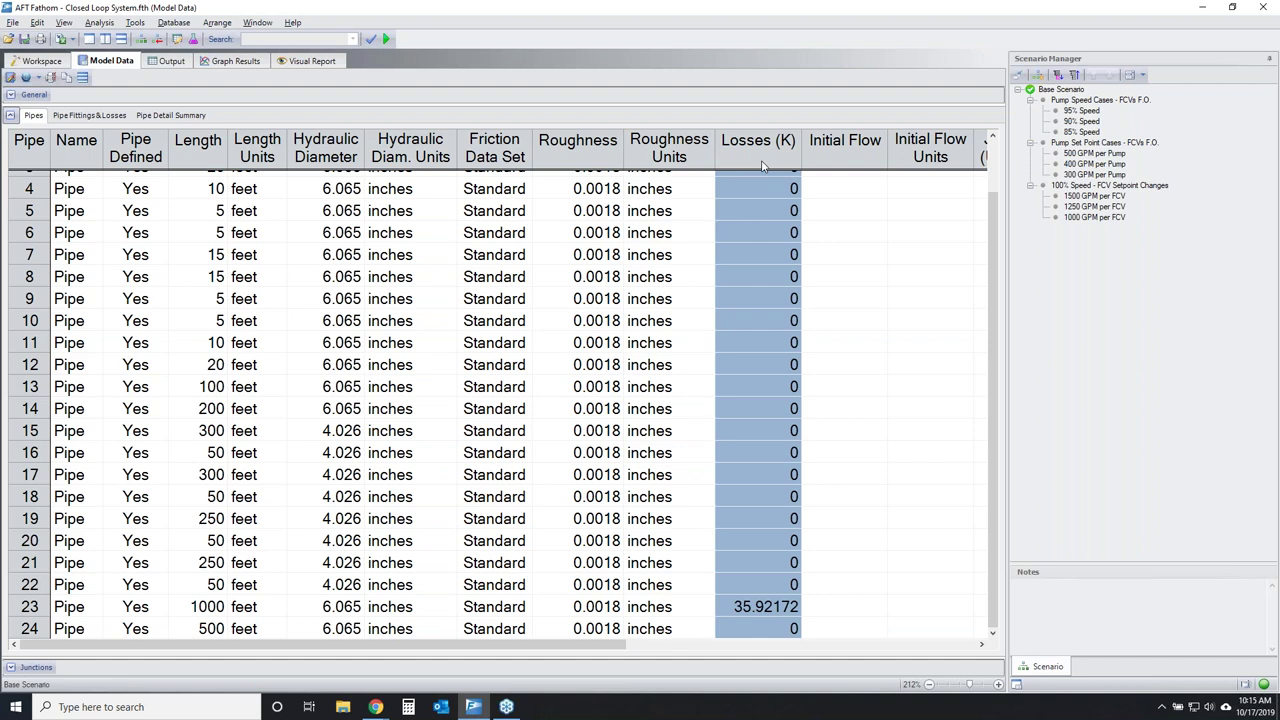
click(760, 610)
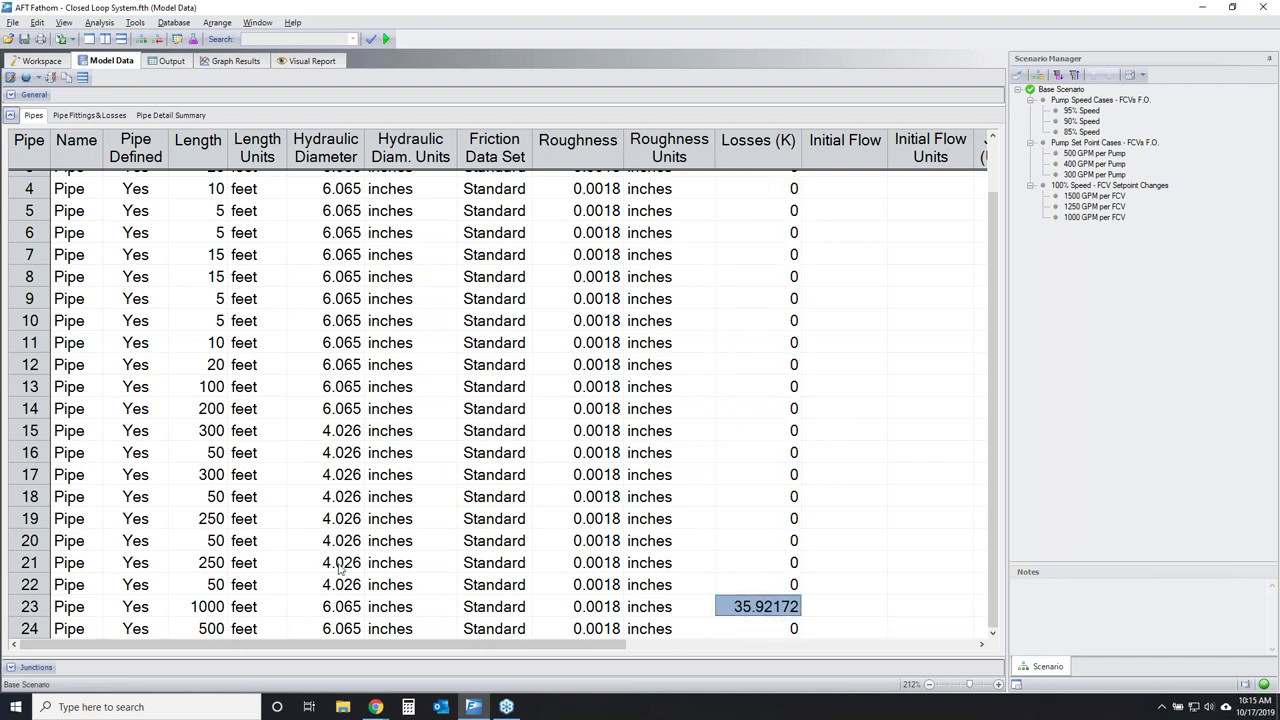
click(84, 118)
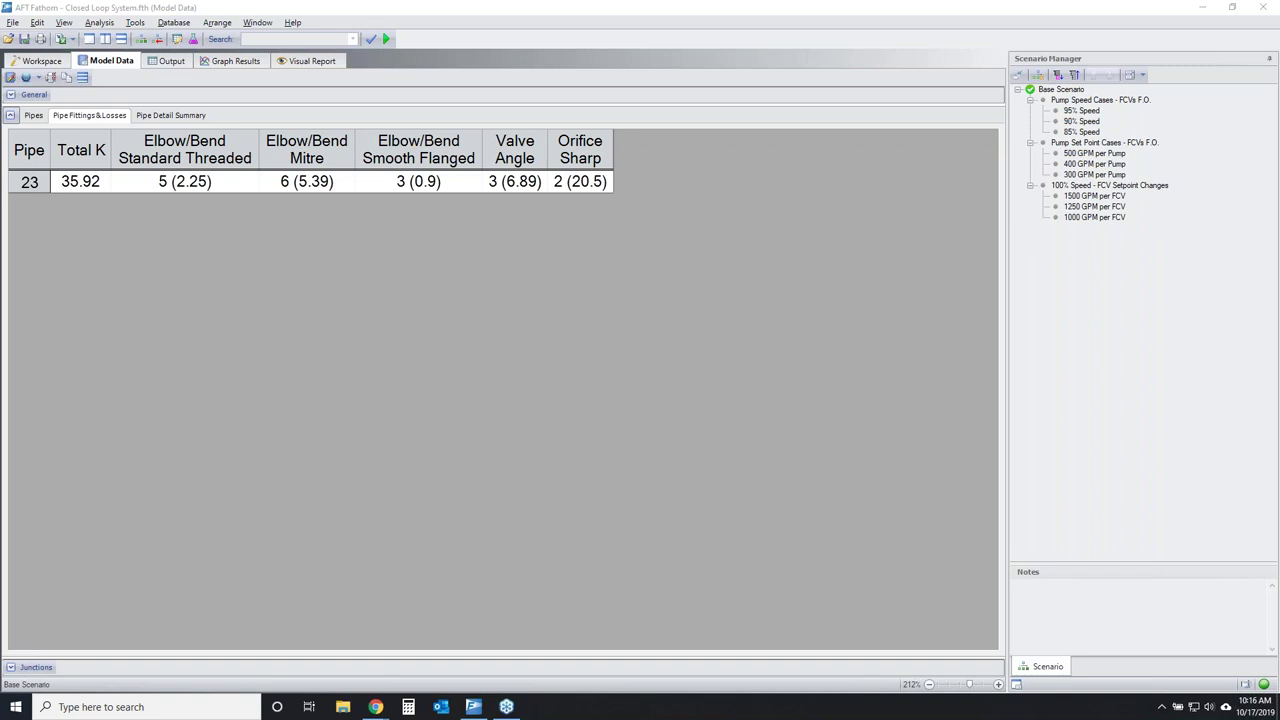
mouse_move(8, 168)
mouse_down()
mouse_move(398, 145)
mouse_move(36, 226)
mouse_move(76, 140)
mouse_move(94, 138)
mouse_up()
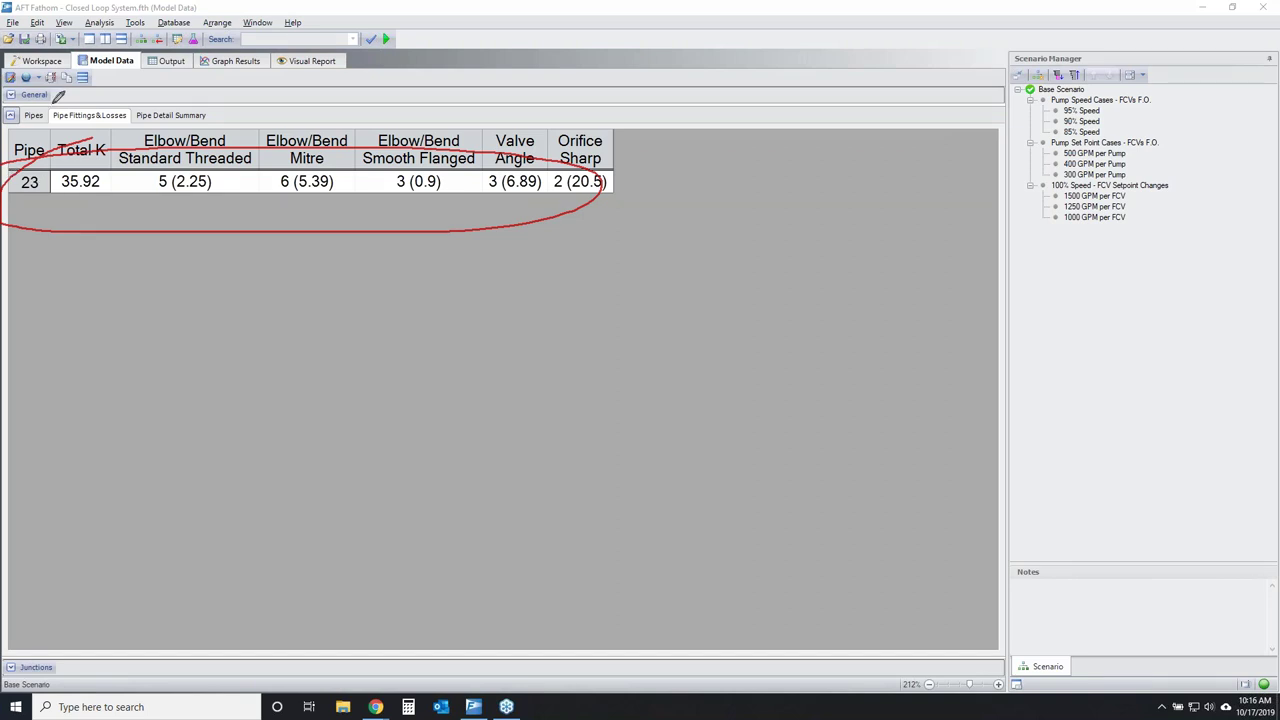
mouse_move(58, 106)
mouse_down()
mouse_move(126, 124)
mouse_move(62, 112)
mouse_move(115, 104)
mouse_up()
Back in the Workspace, select all, then deselect and confirm pipe P23 is labelled '& P23'.
click(41, 61)
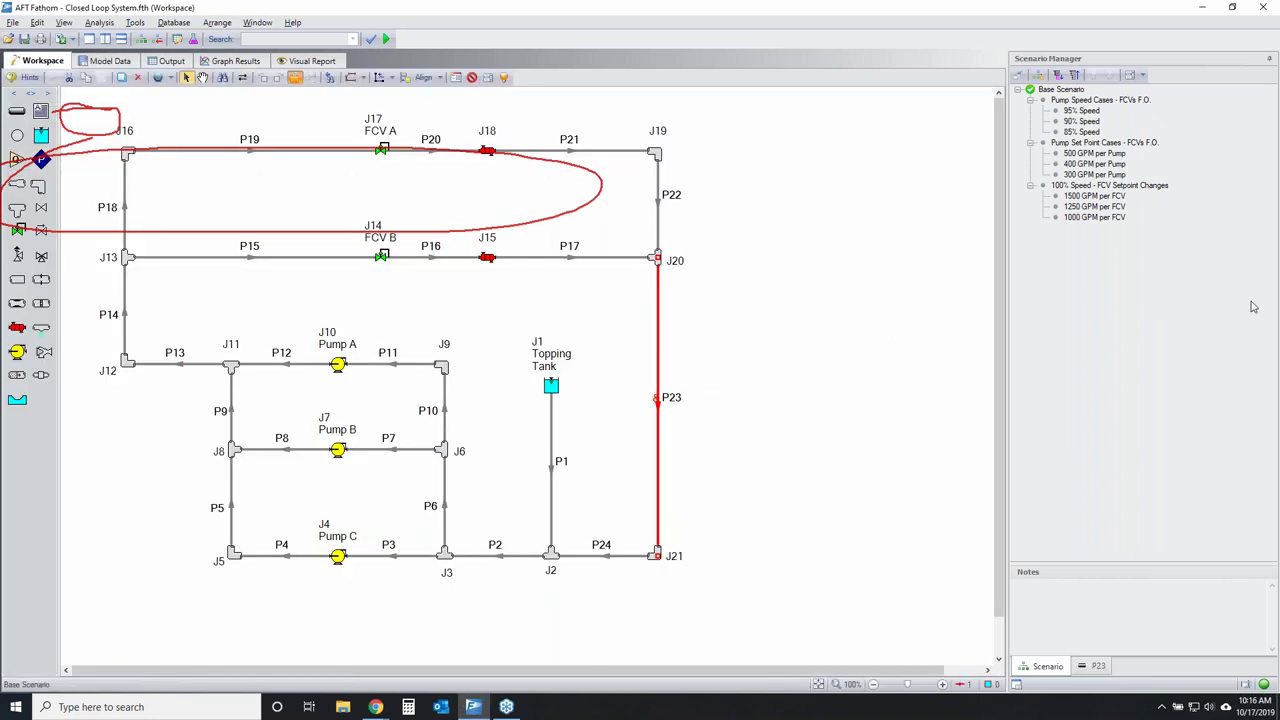
key(Escape)
click(811, 314)
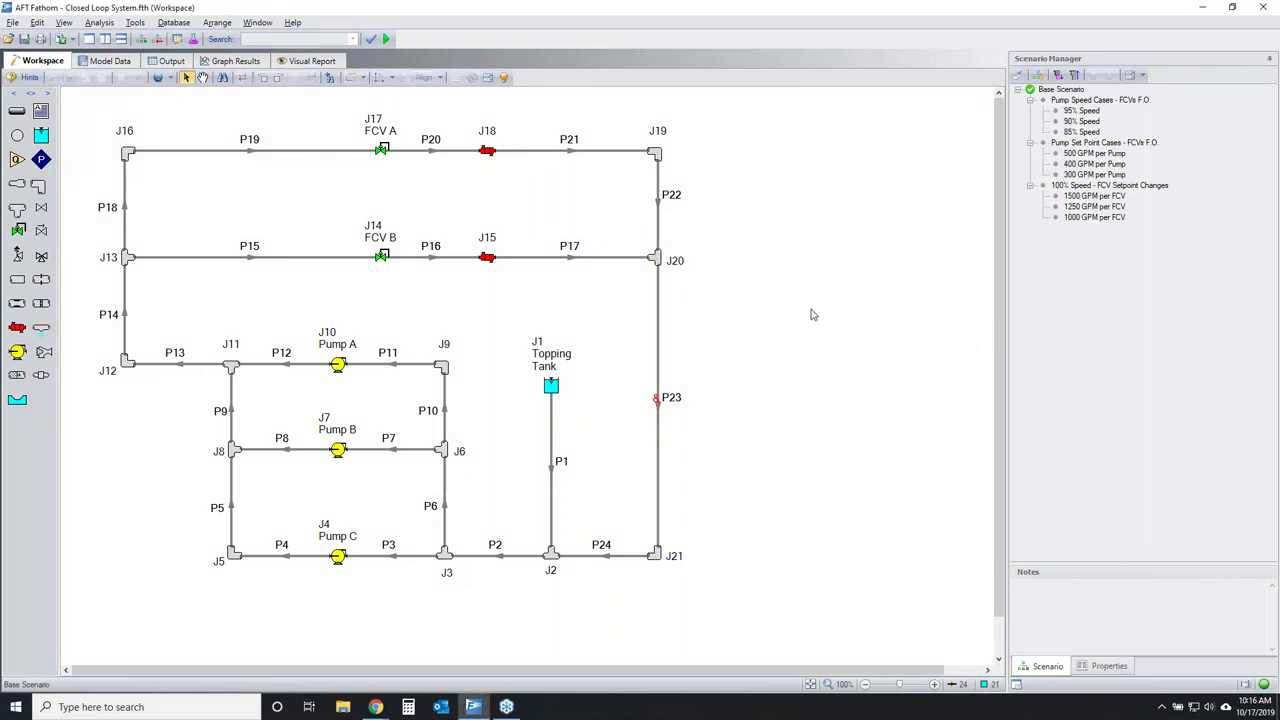
key(ctrl+a)
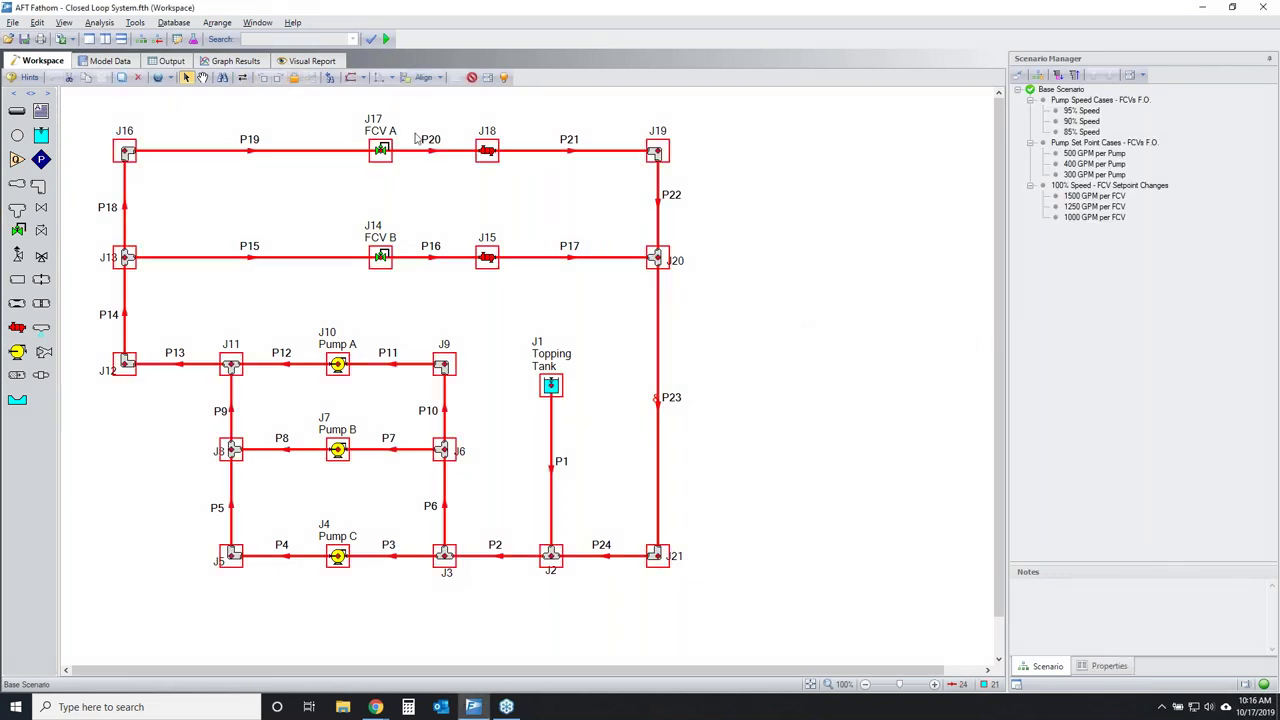
click(724, 320)
click(676, 402)
click(869, 360)
key(ctrl+2)
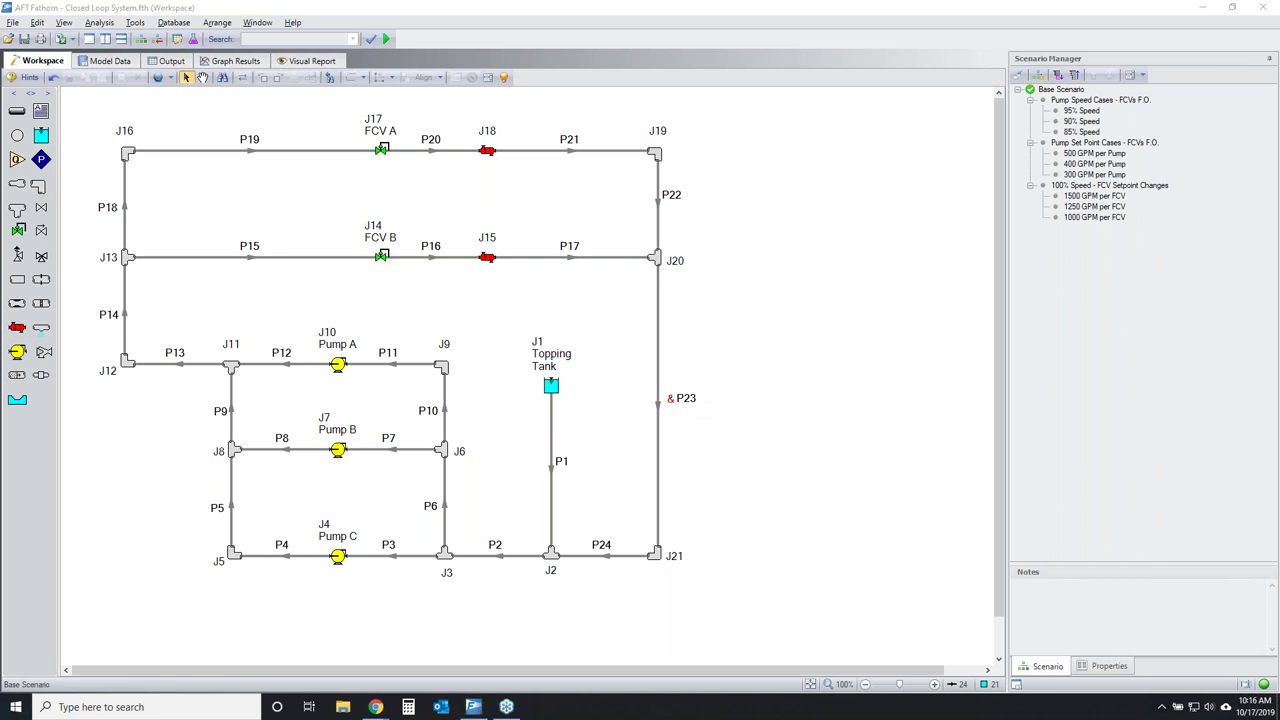
mouse_move(666, 394)
mouse_down()
mouse_move(672, 408)
mouse_move(670, 394)
mouse_up()
key(Escape)
Toggle the Scenario Manager pin off, on, and off again so it auto-hides at the right edge.
drag(1176, 78, 1200, 150)
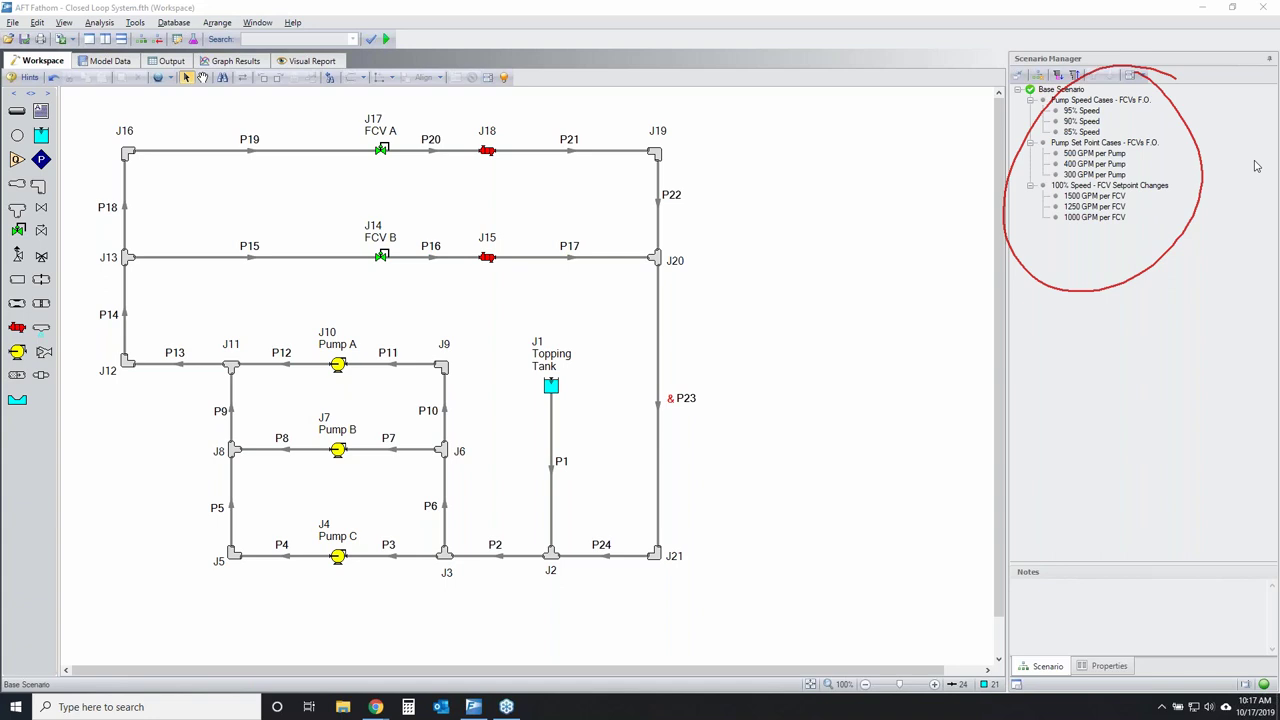
mouse_move(1272, 50)
mouse_down()
mouse_move(1254, 60)
mouse_move(1276, 62)
mouse_up()
key(Escape)
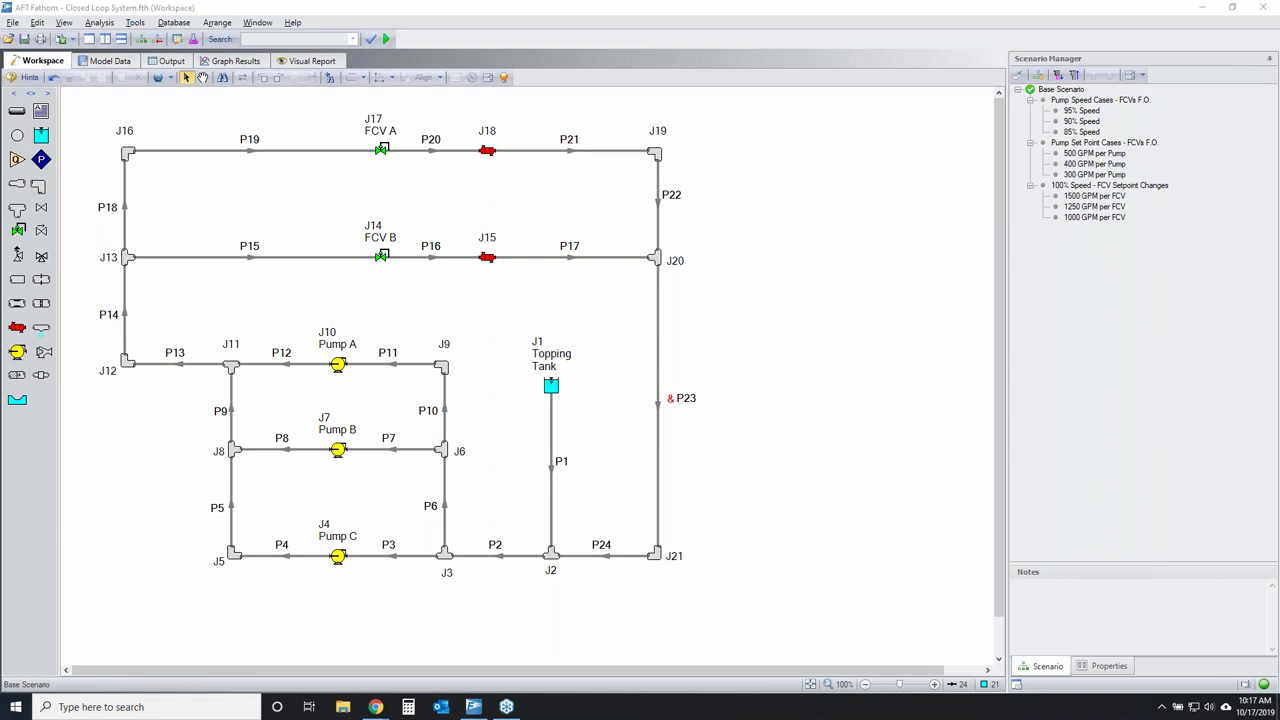
mouse_move(1268, 46)
mouse_down()
mouse_move(1256, 64)
mouse_move(1272, 44)
mouse_up()
click(1268, 58)
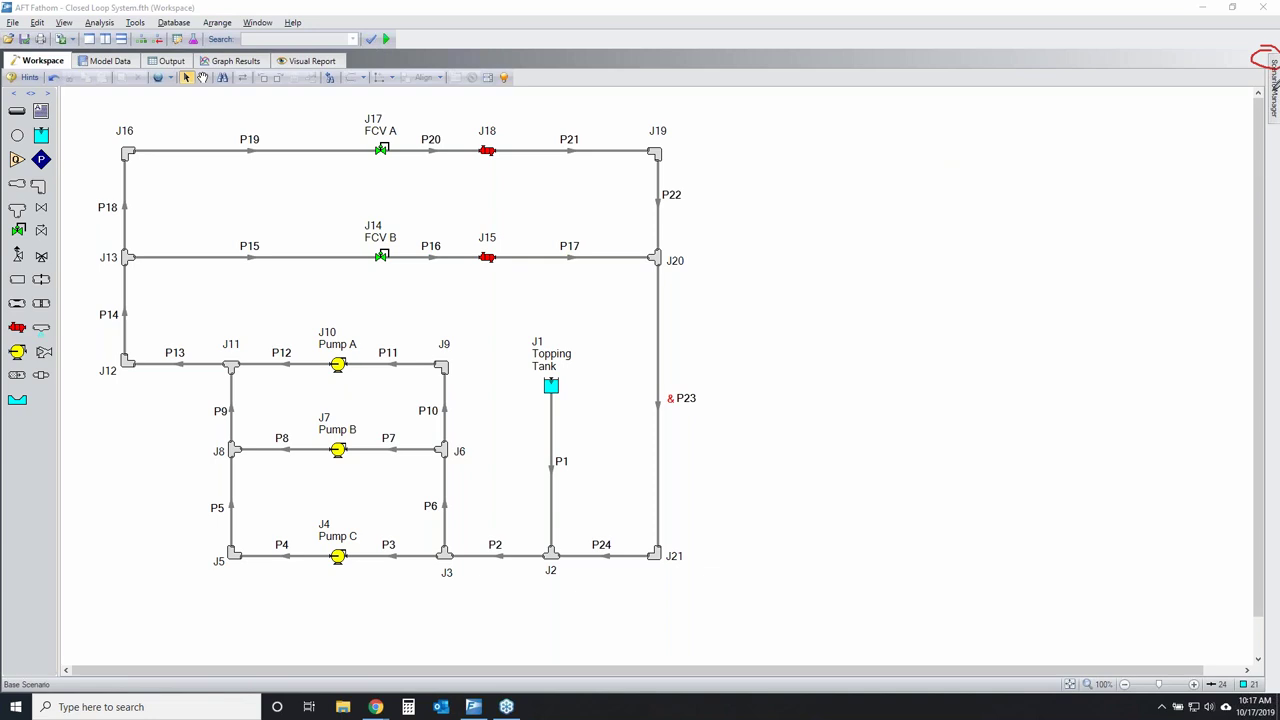
click(1273, 105)
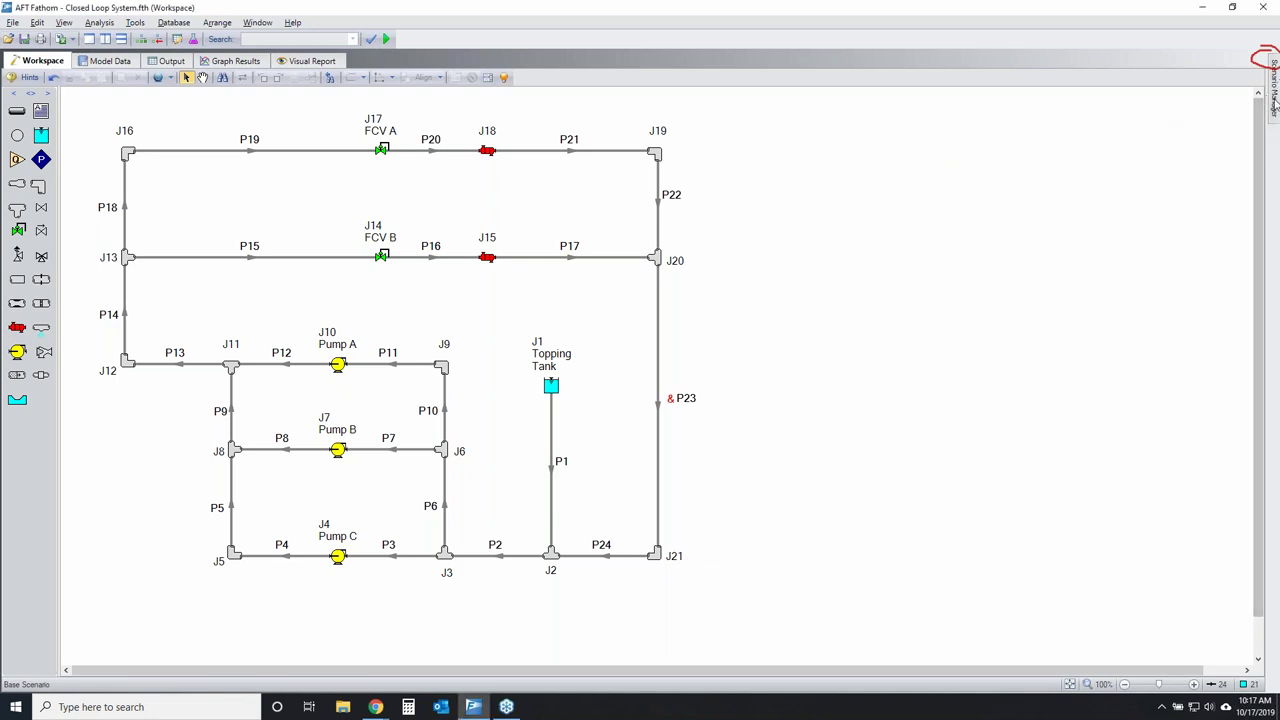
mouse_move(1275, 104)
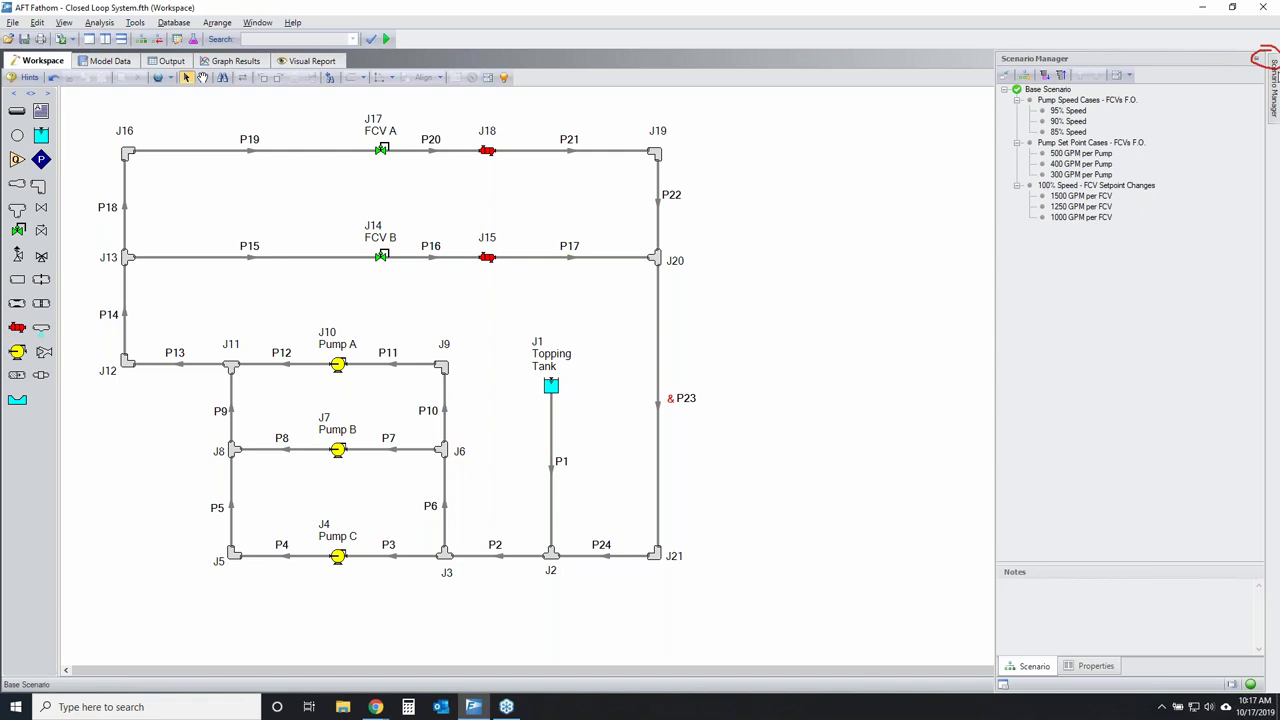
click(1257, 58)
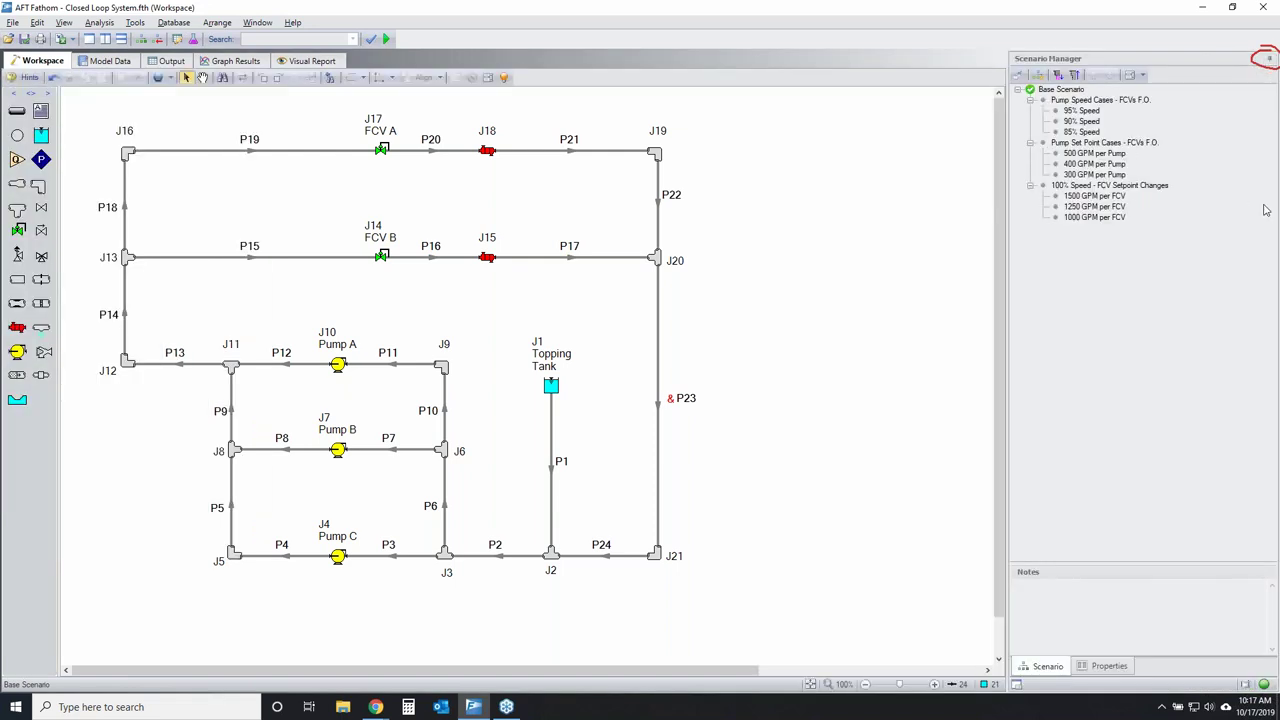
click(1268, 58)
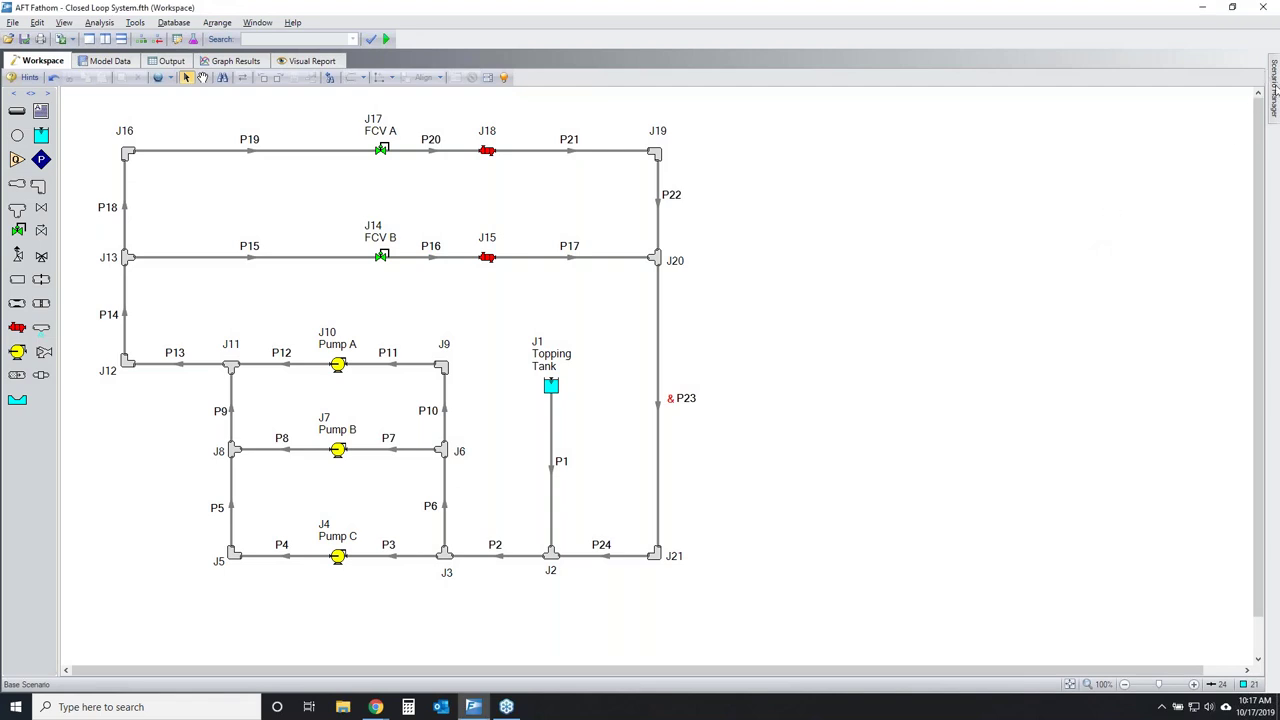
Dock the Workspace diagram beside Model Data, zoom it to fit, and show the Pipes table.
mouse_move(1272, 82)
drag(28, 62, 657, 373)
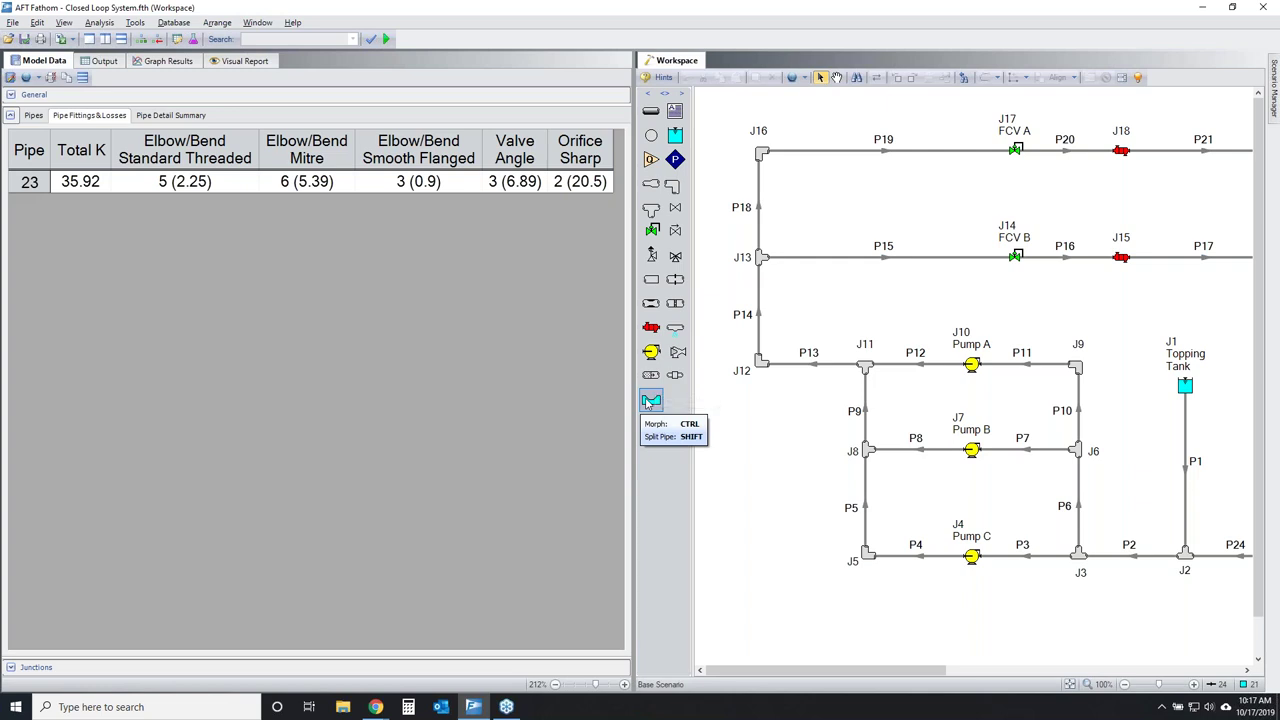
click(1070, 684)
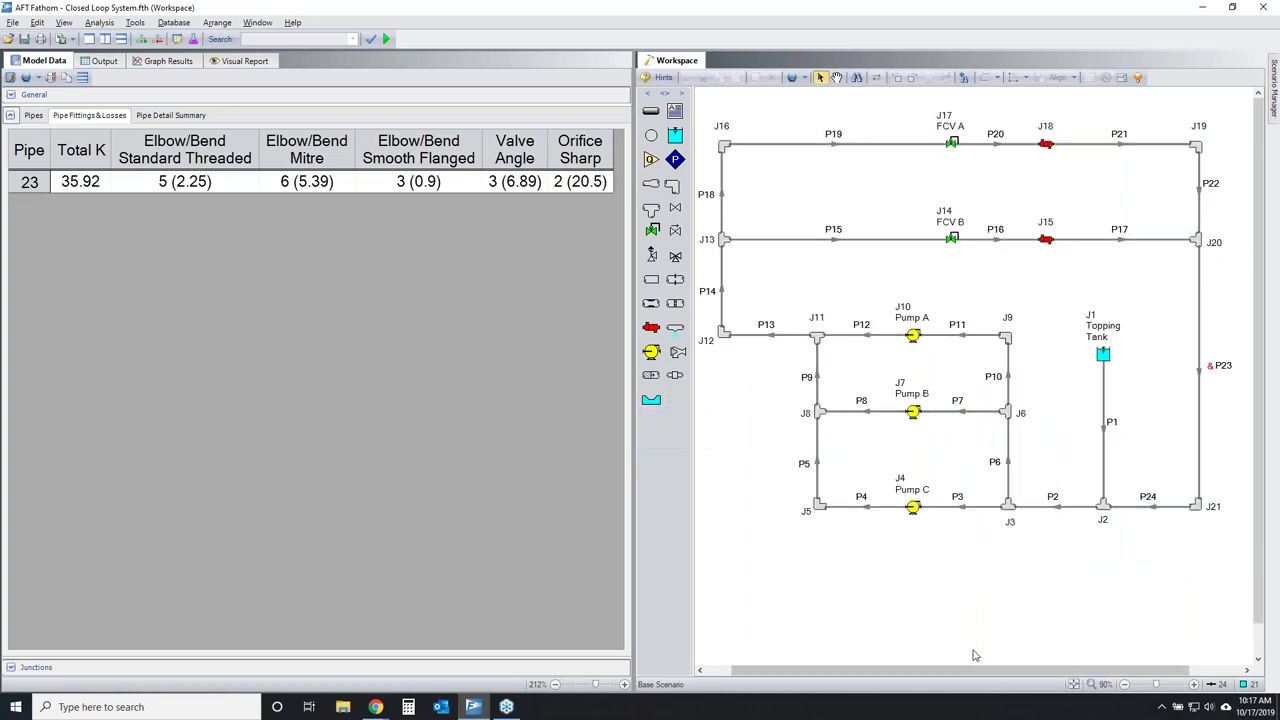
click(34, 117)
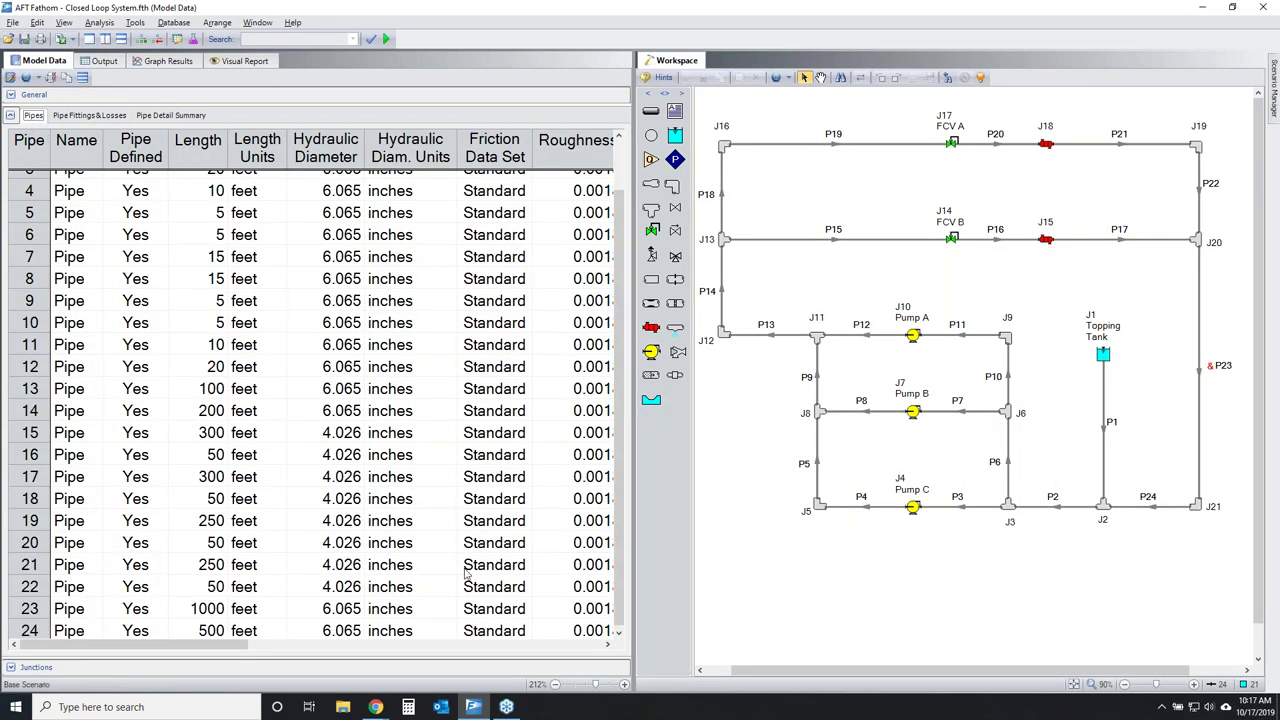
Locate pipe 14's row on the diagram with Find on Workspace, where it appears as P14.
click(400, 499)
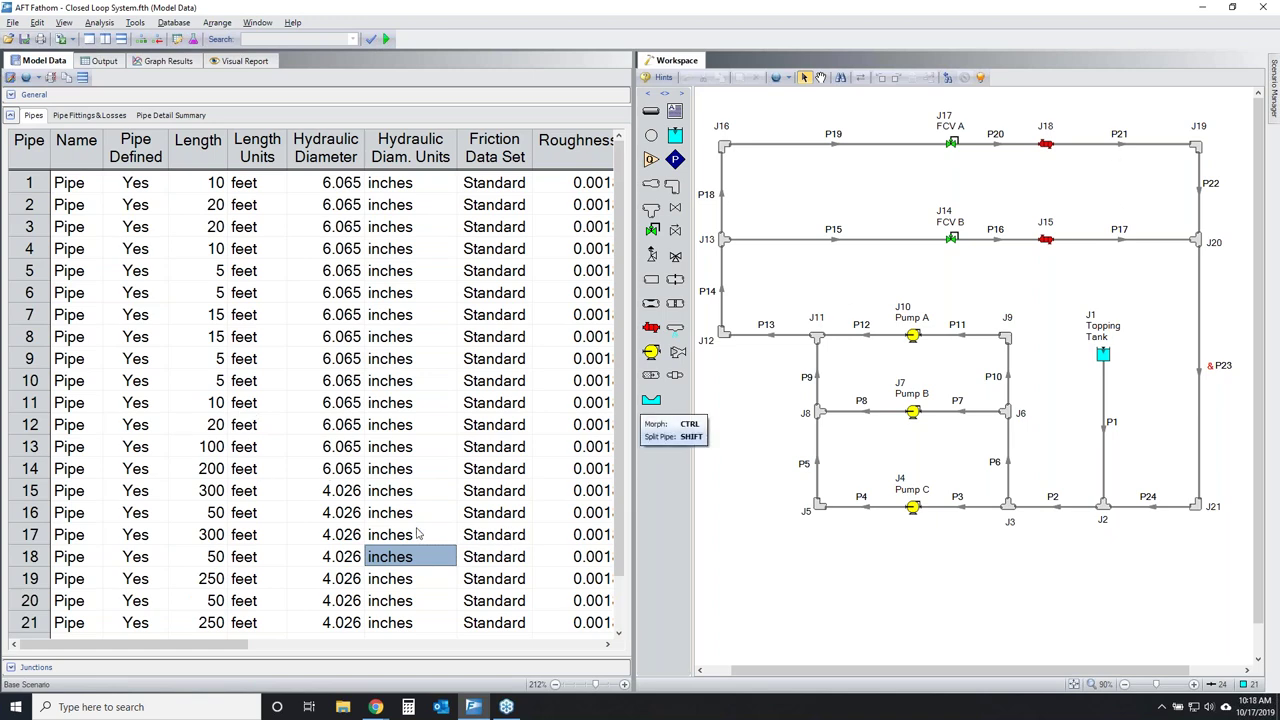
click(22, 470)
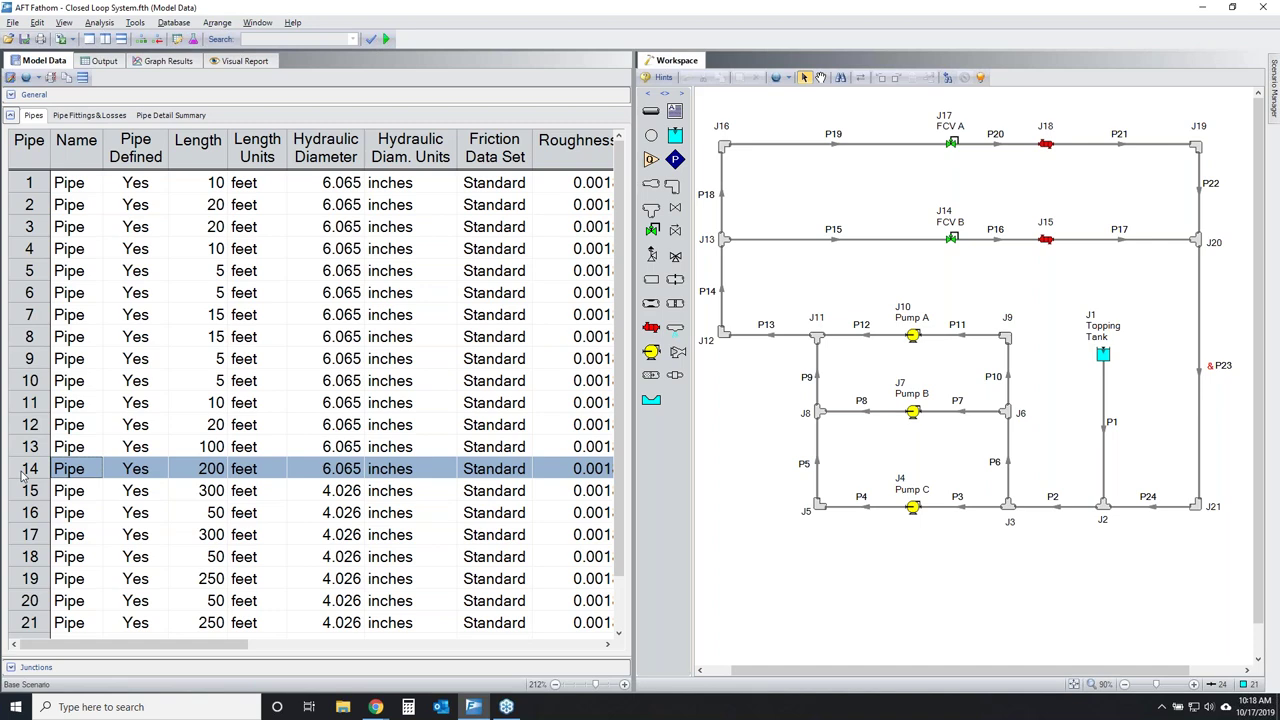
right_click(36, 470)
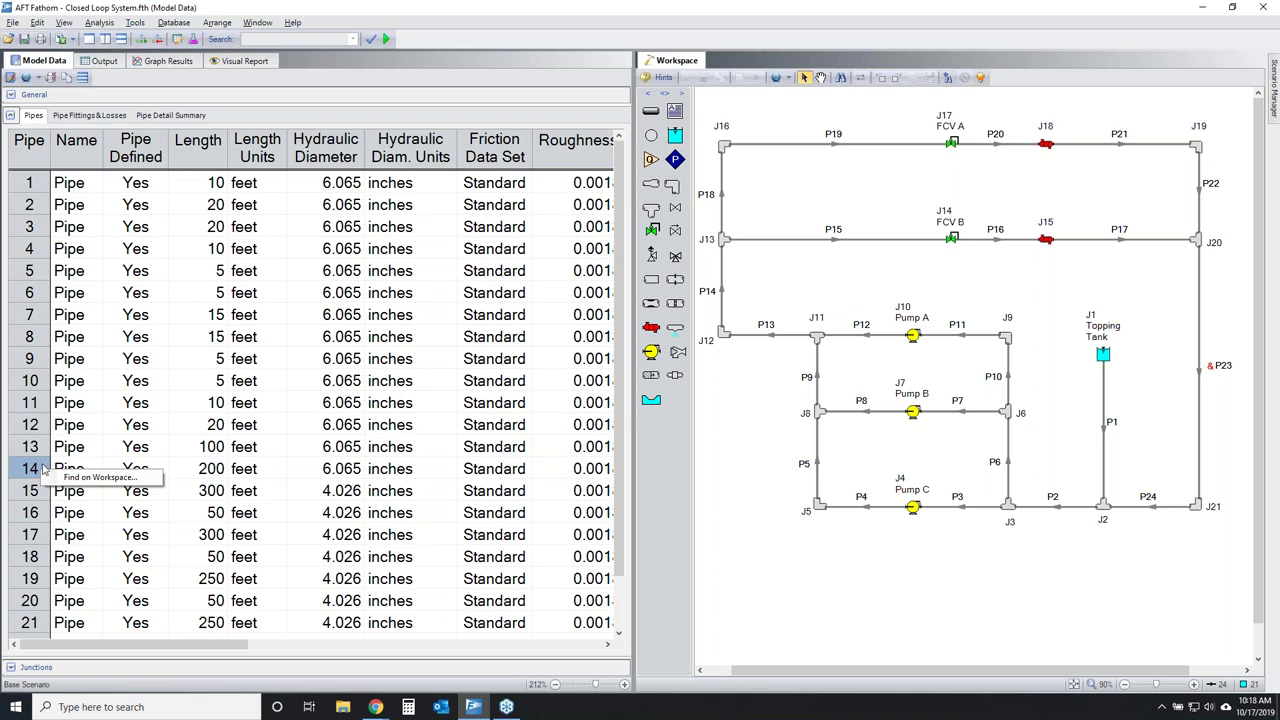
click(110, 478)
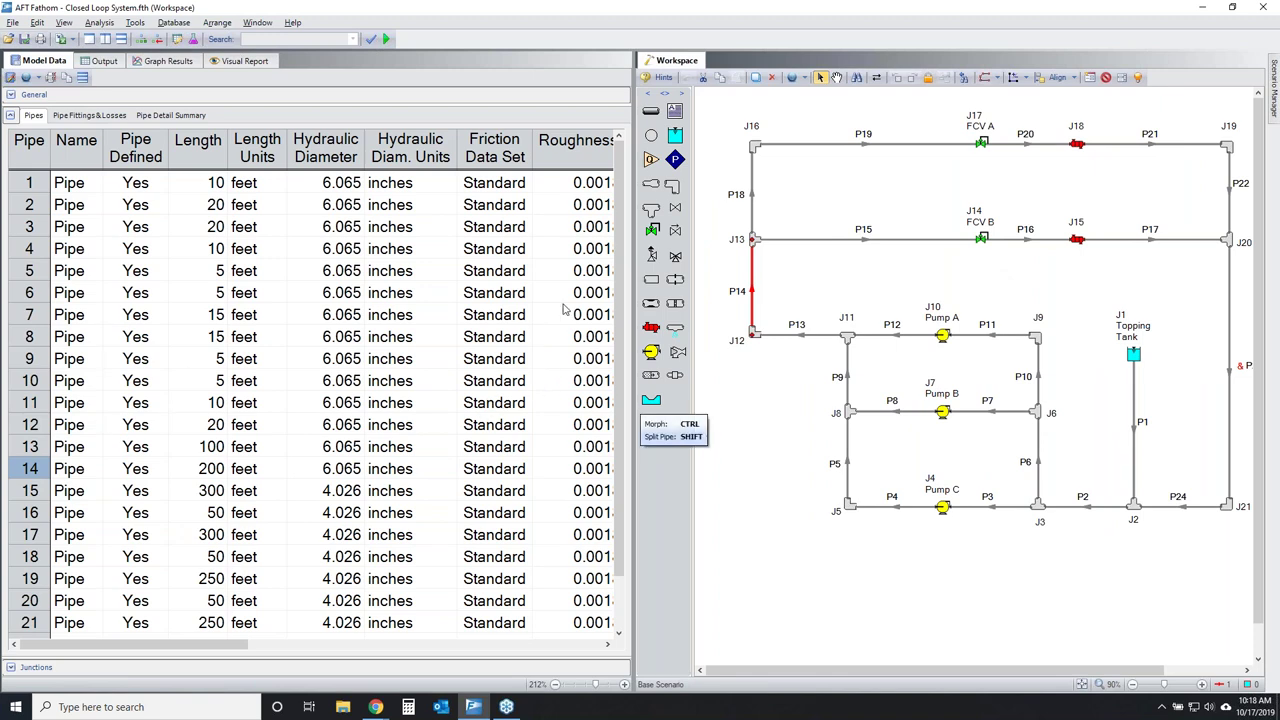
click(496, 492)
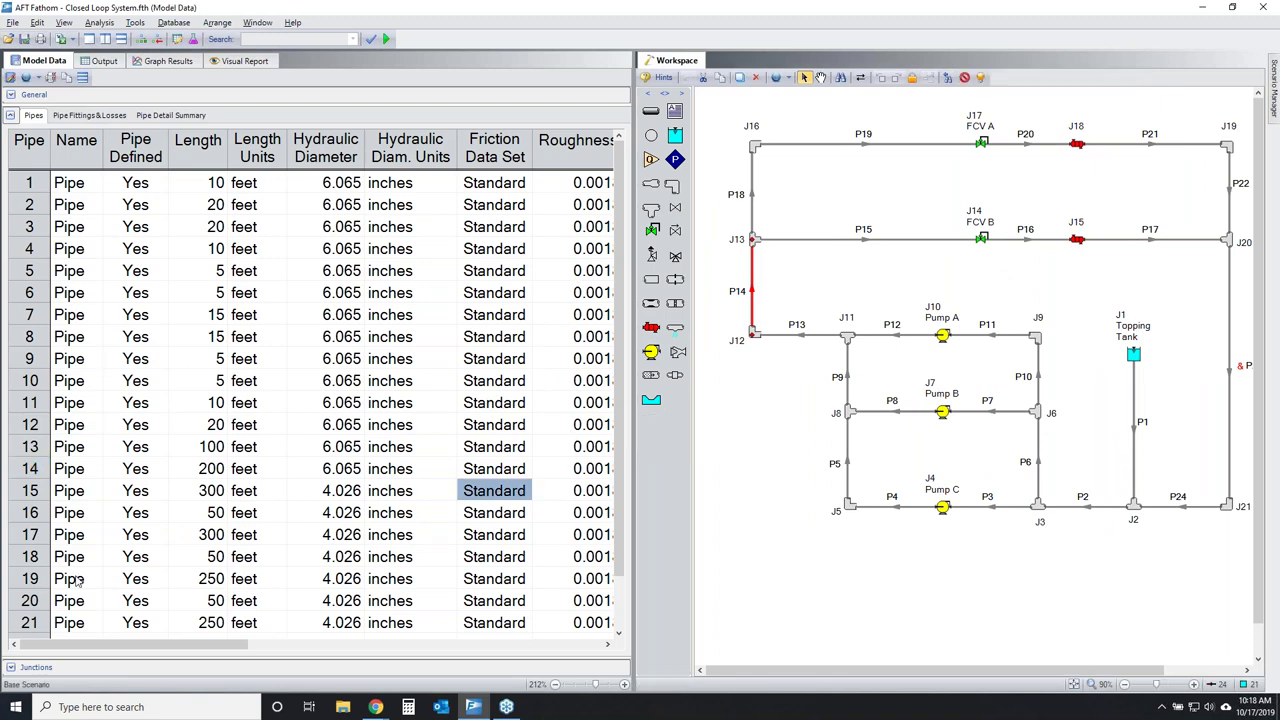
Open the junction Bend table and find Bend 12 on the workspace as J12.
right_click(28, 603)
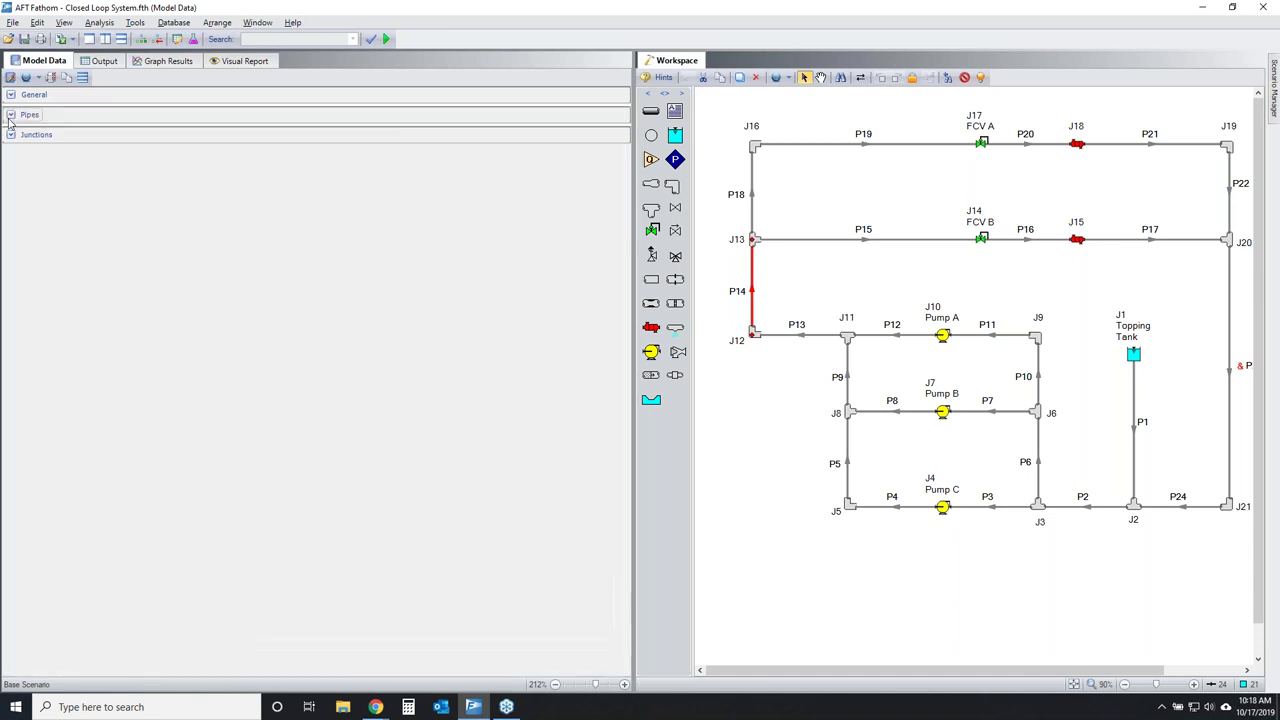
click(10, 115)
click(22, 134)
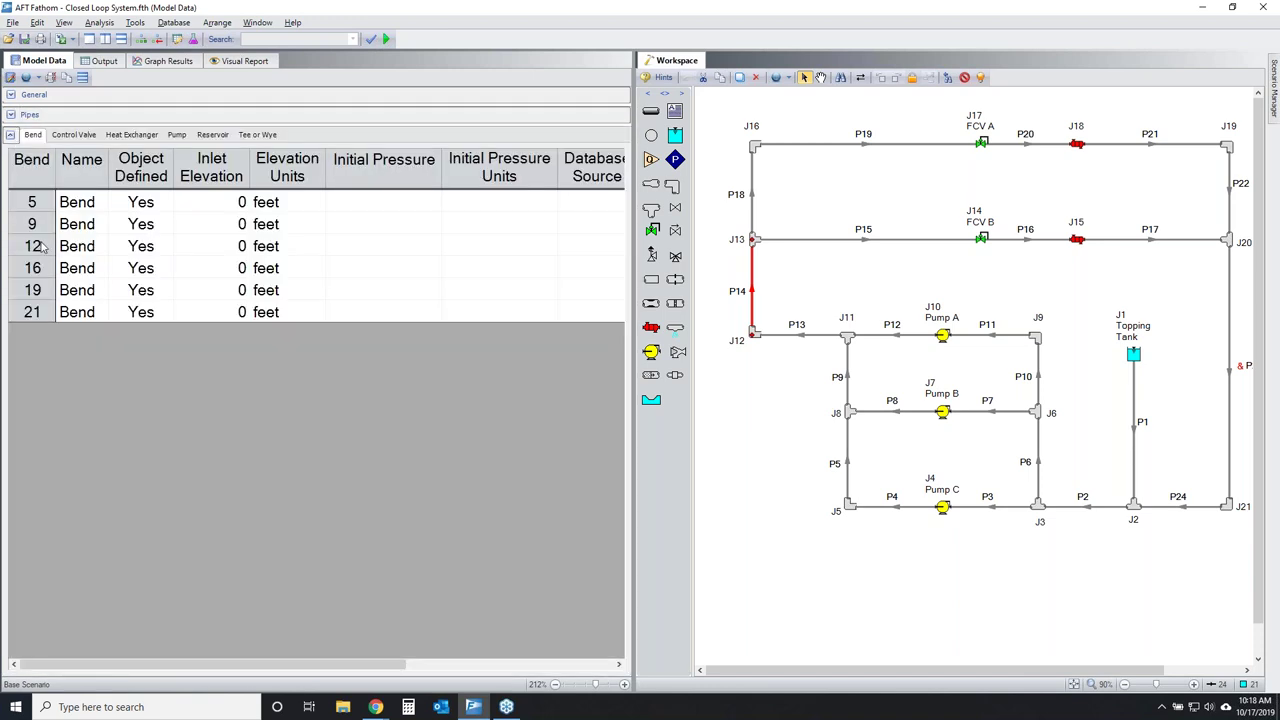
right_click(30, 248)
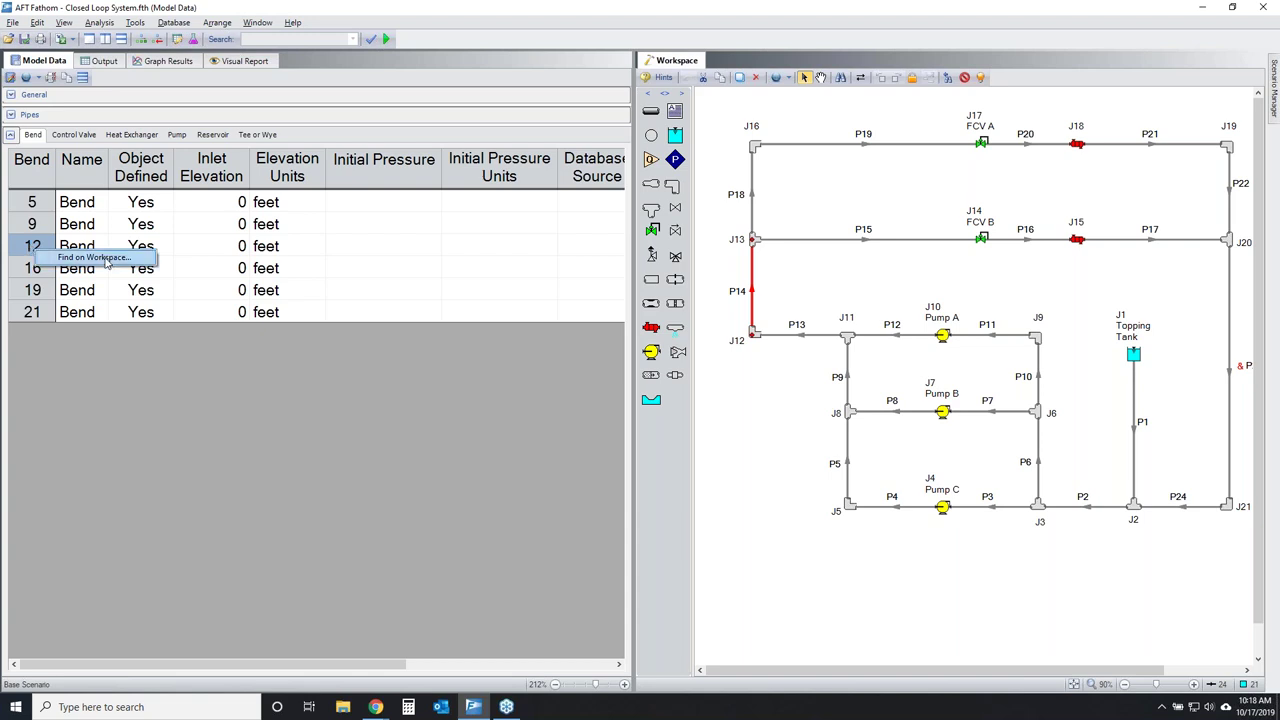
click(95, 257)
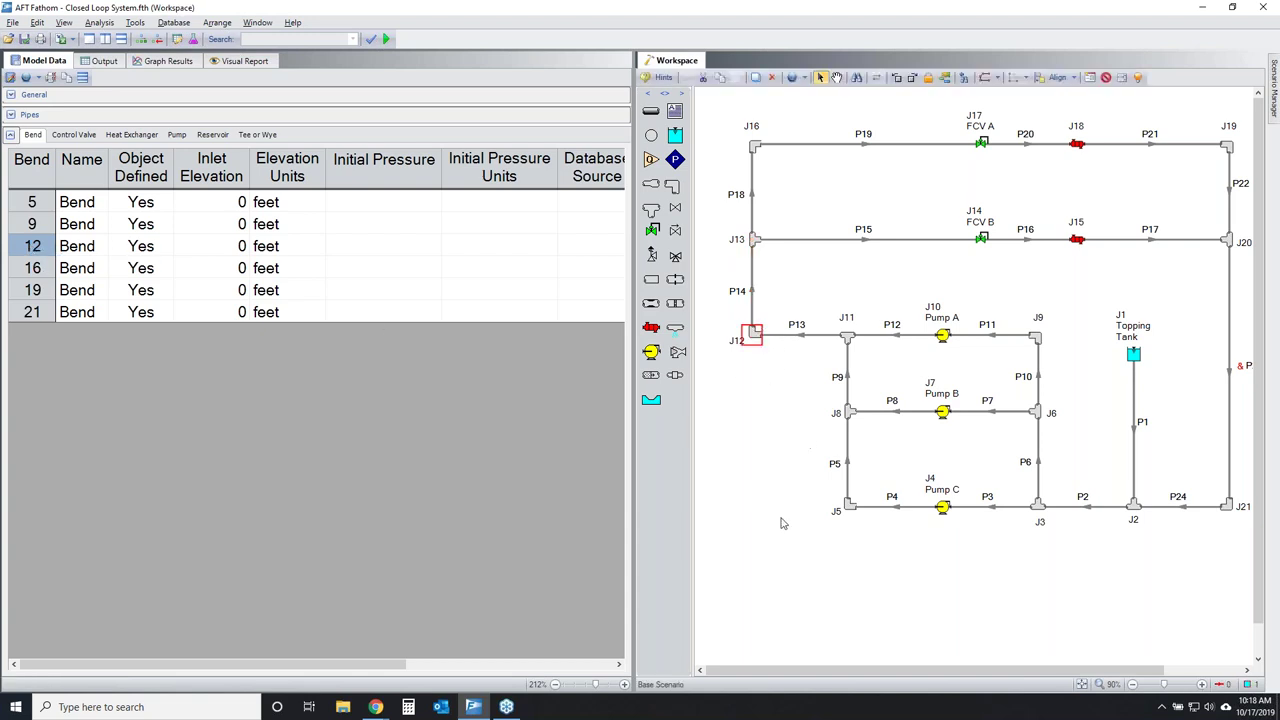
Pull the workspace pane out of its dock and switch Model Data back to the Pipes table.
drag(682, 66, 654, 371)
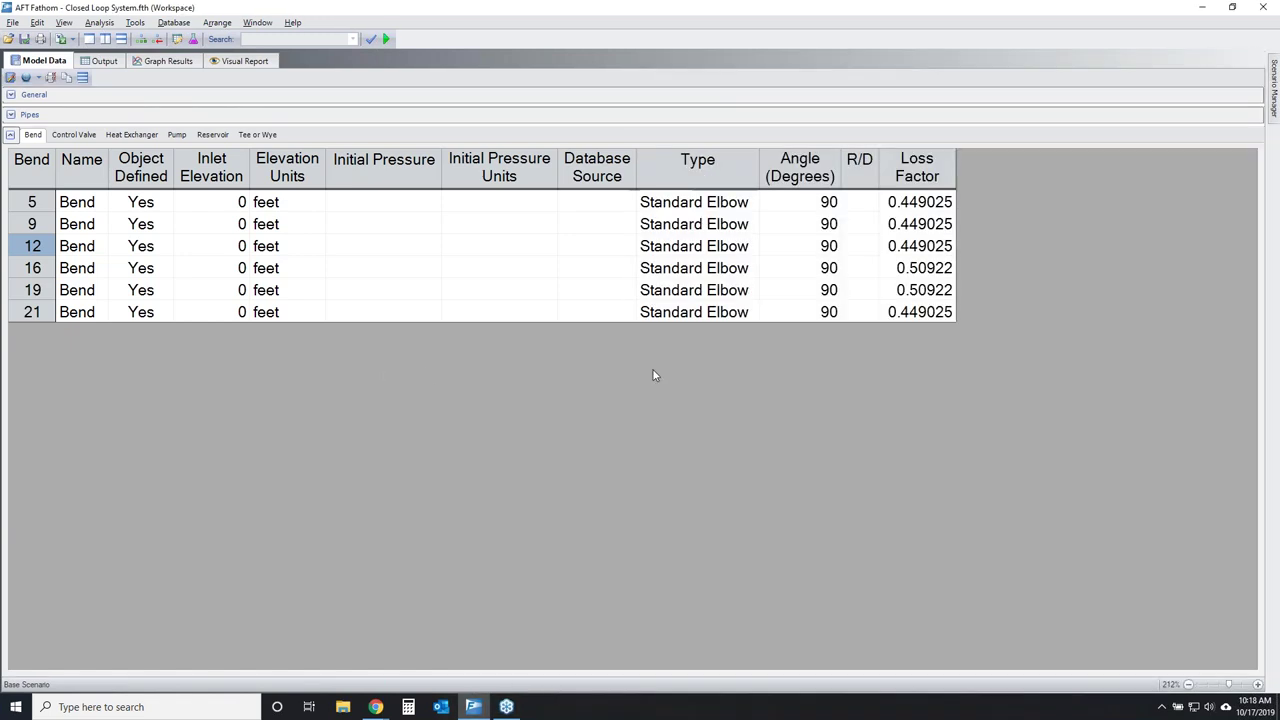
click(10, 134)
click(11, 115)
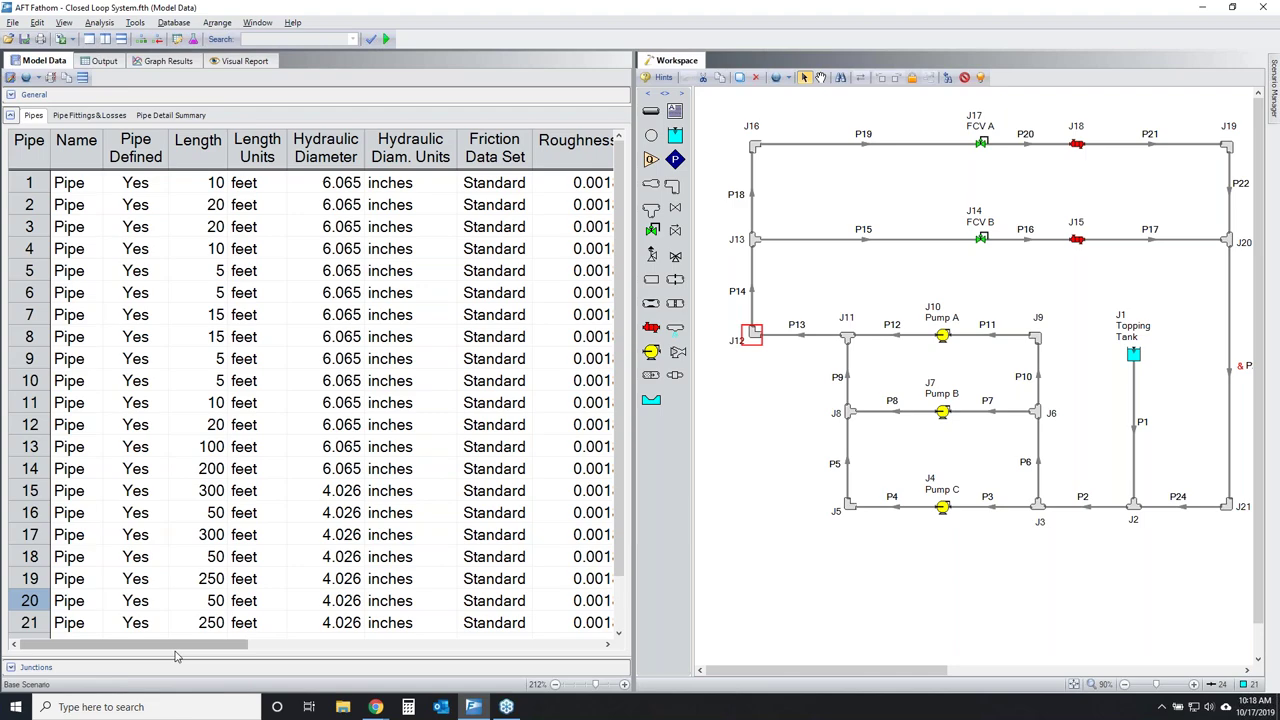
Expand the General section showing Closed Loop System, Base Scenario, 24 pipes and 21 junctions.
drag(181, 650, 3, 541)
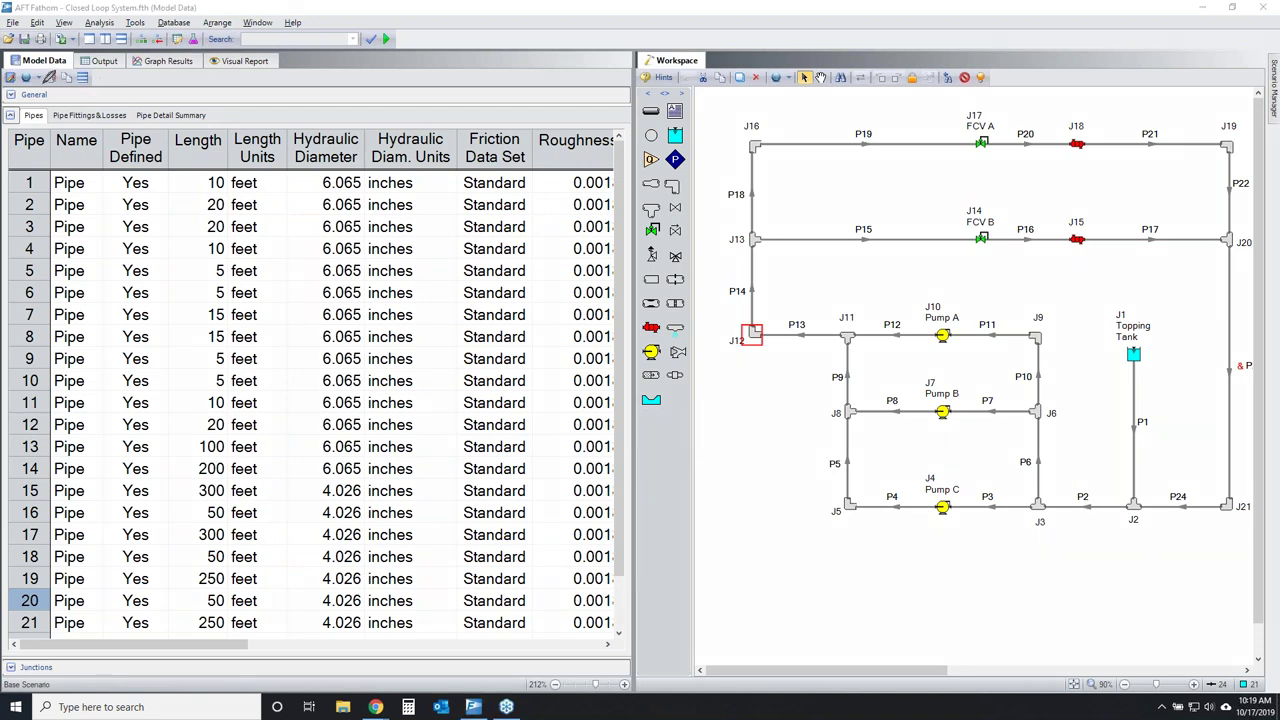
mouse_move(18, 68)
mouse_down()
mouse_move(5, 80)
mouse_move(22, 74)
mouse_up()
mouse_move(54, 47)
mouse_down()
mouse_move(419, 44)
mouse_move(400, 28)
mouse_move(340, 24)
mouse_move(22, 44)
mouse_up()
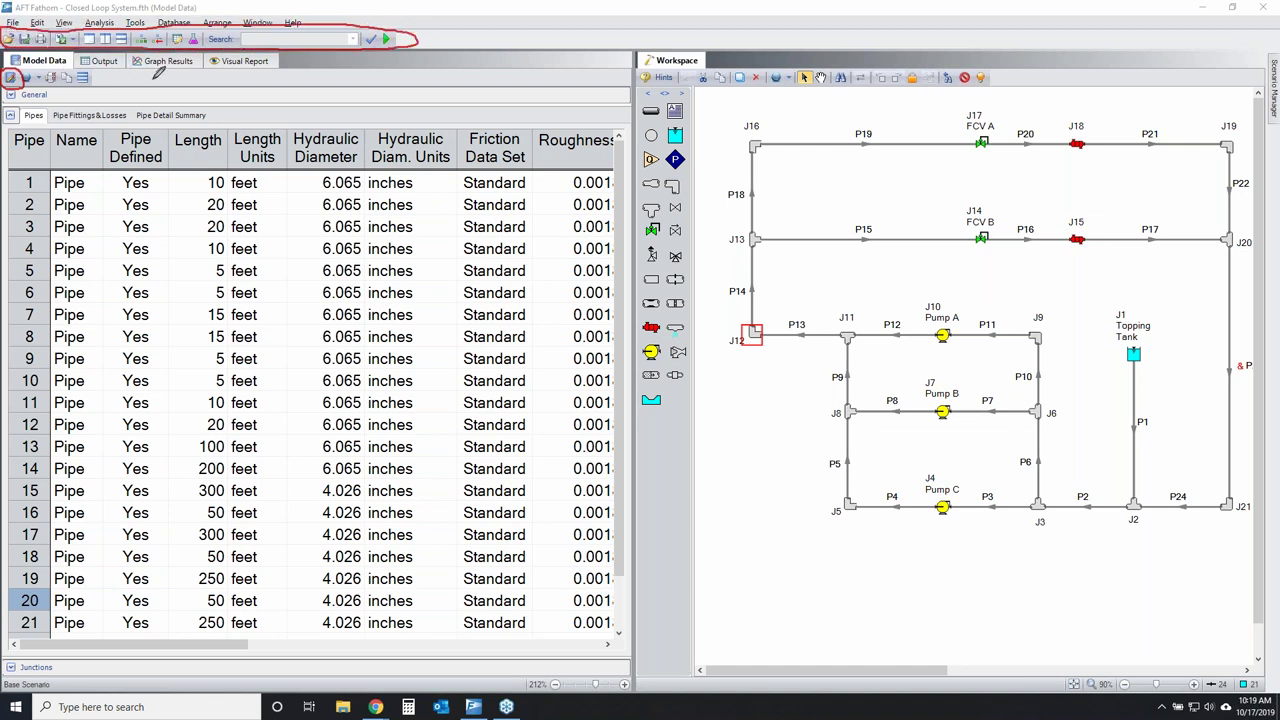
drag(652, 54, 639, 56)
mouse_move(52, 52)
mouse_down()
mouse_move(8, 70)
mouse_move(40, 50)
mouse_up()
mouse_move(140, 47)
mouse_down()
mouse_move(100, 62)
mouse_move(230, 62)
mouse_move(265, 48)
mouse_move(224, 50)
mouse_up()
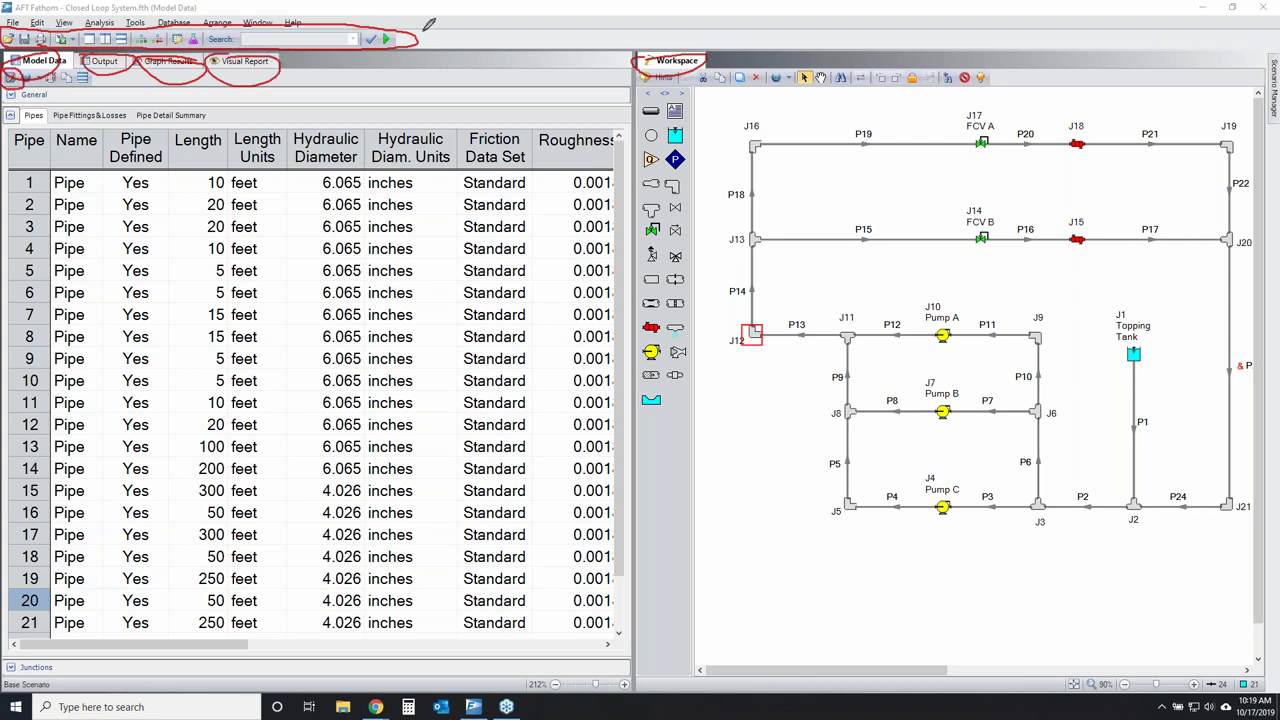
drag(422, 40, 482, 0)
key(Escape)
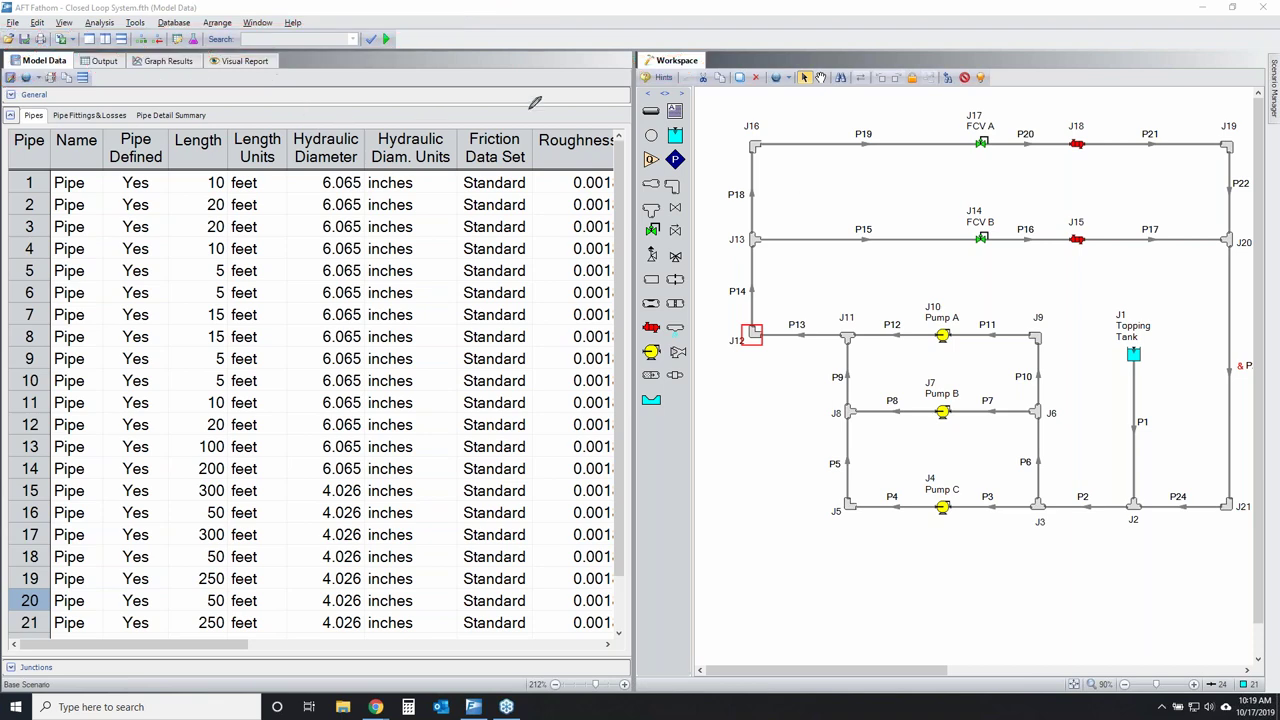
mouse_move(645, 66)
mouse_down()
mouse_move(1004, 73)
mouse_move(902, 88)
mouse_move(633, 84)
mouse_move(632, 52)
mouse_move(715, 52)
mouse_move(658, 44)
mouse_up()
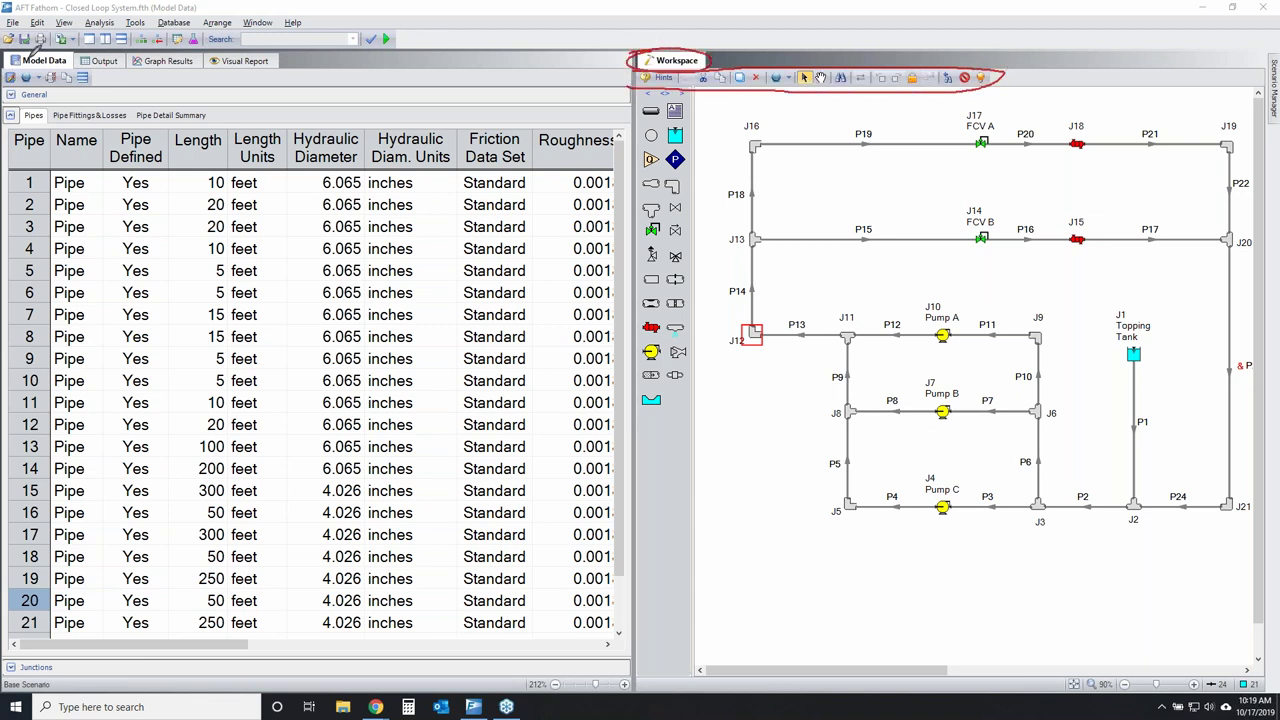
mouse_move(12, 76)
mouse_down()
mouse_move(100, 68)
mouse_move(70, 95)
mouse_move(40, 98)
mouse_move(8, 85)
mouse_move(10, 72)
mouse_move(80, 46)
mouse_move(50, 44)
mouse_up()
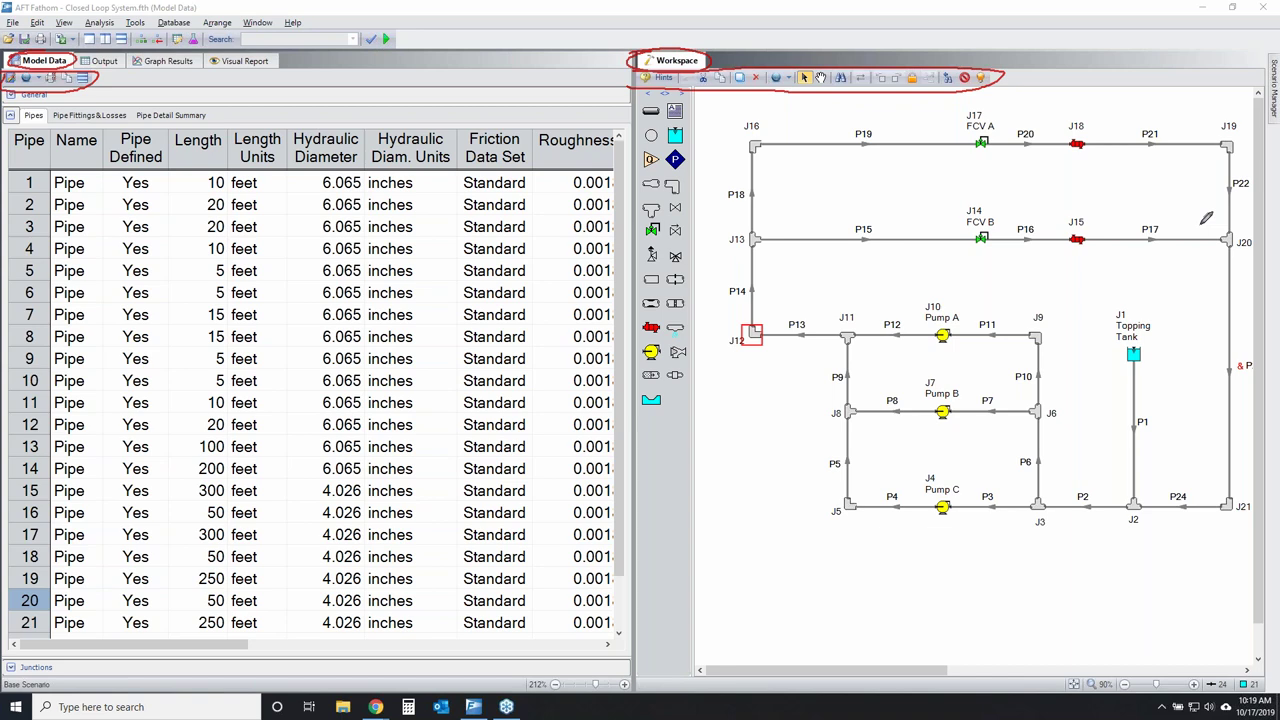
key(Escape)
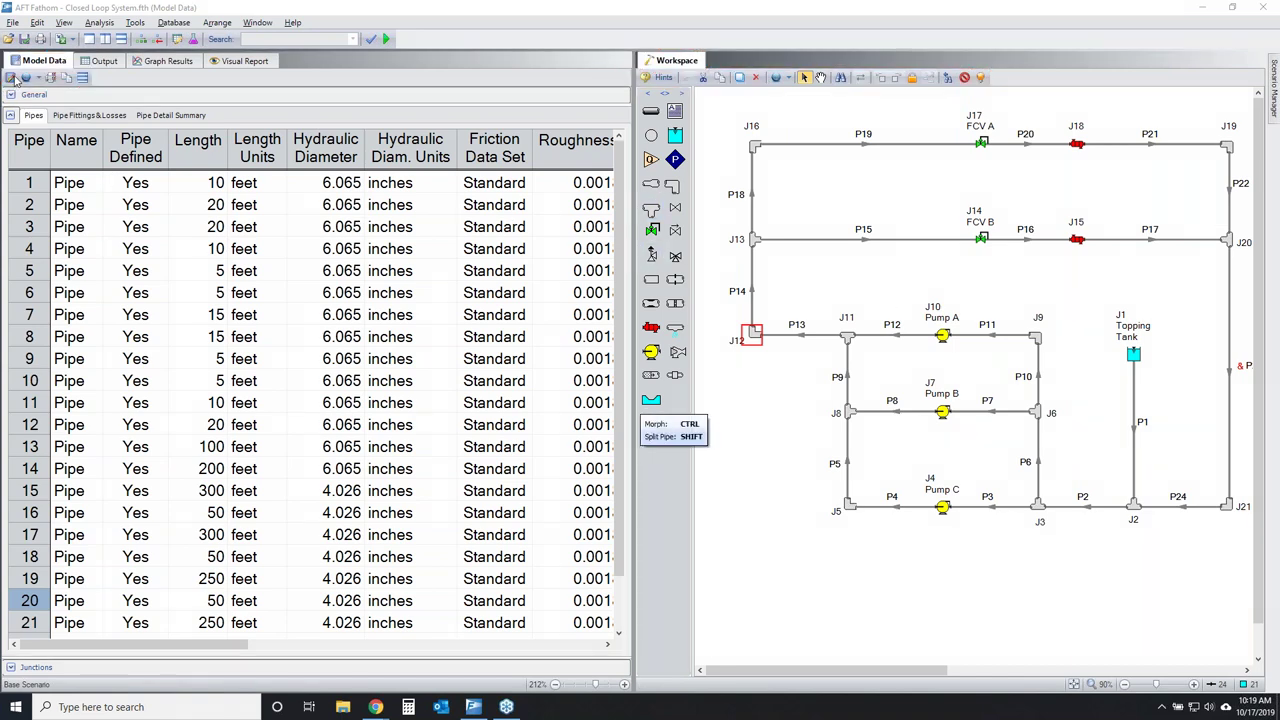
click(179, 99)
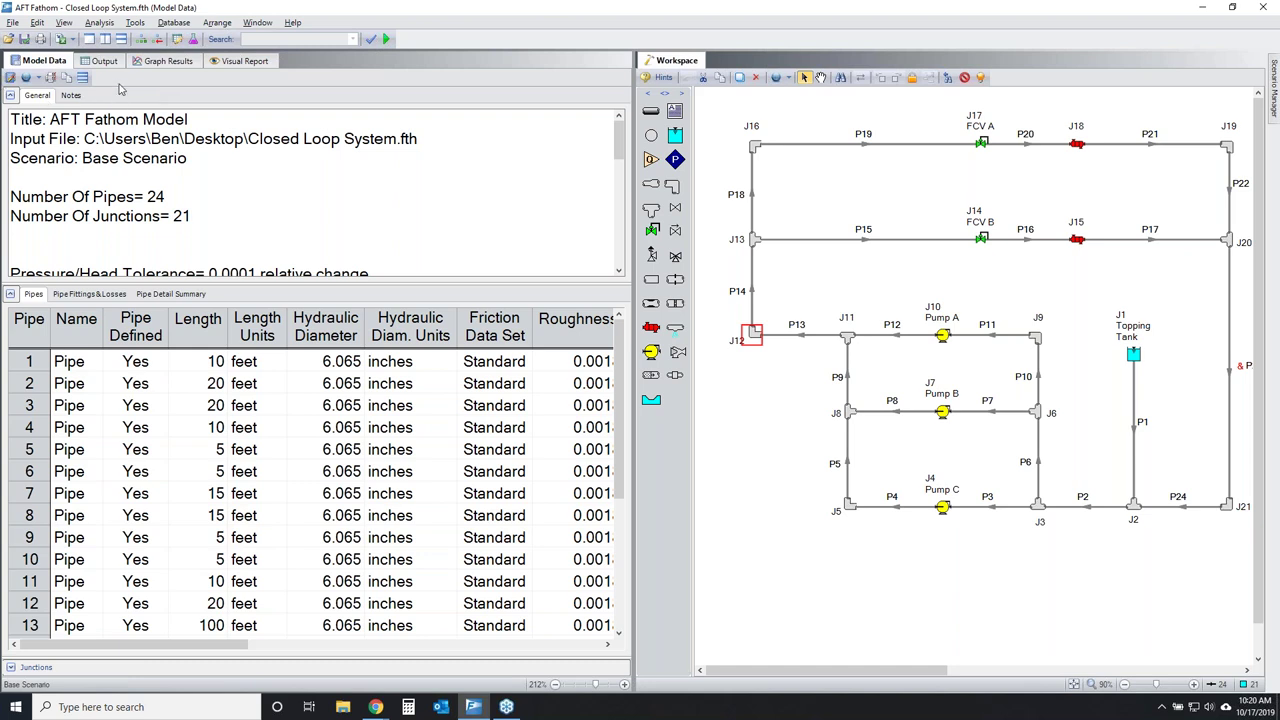
In Model Data Control, choose All parameters for pipes, Bend junctions and Pump junctions, then apply.
click(10, 78)
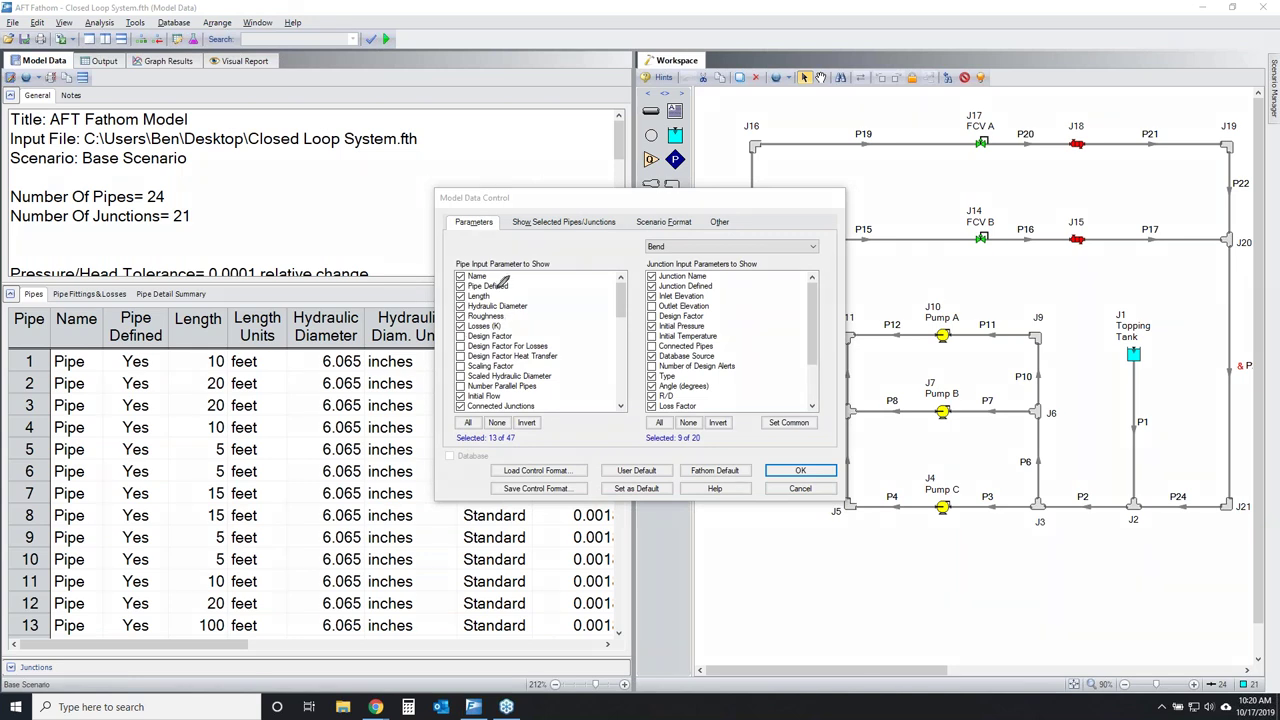
mouse_move(565, 268)
mouse_down()
mouse_move(441, 335)
mouse_move(632, 402)
mouse_up()
mouse_move(812, 262)
mouse_down()
mouse_move(695, 262)
mouse_move(648, 362)
mouse_move(796, 408)
mouse_move(803, 243)
mouse_up()
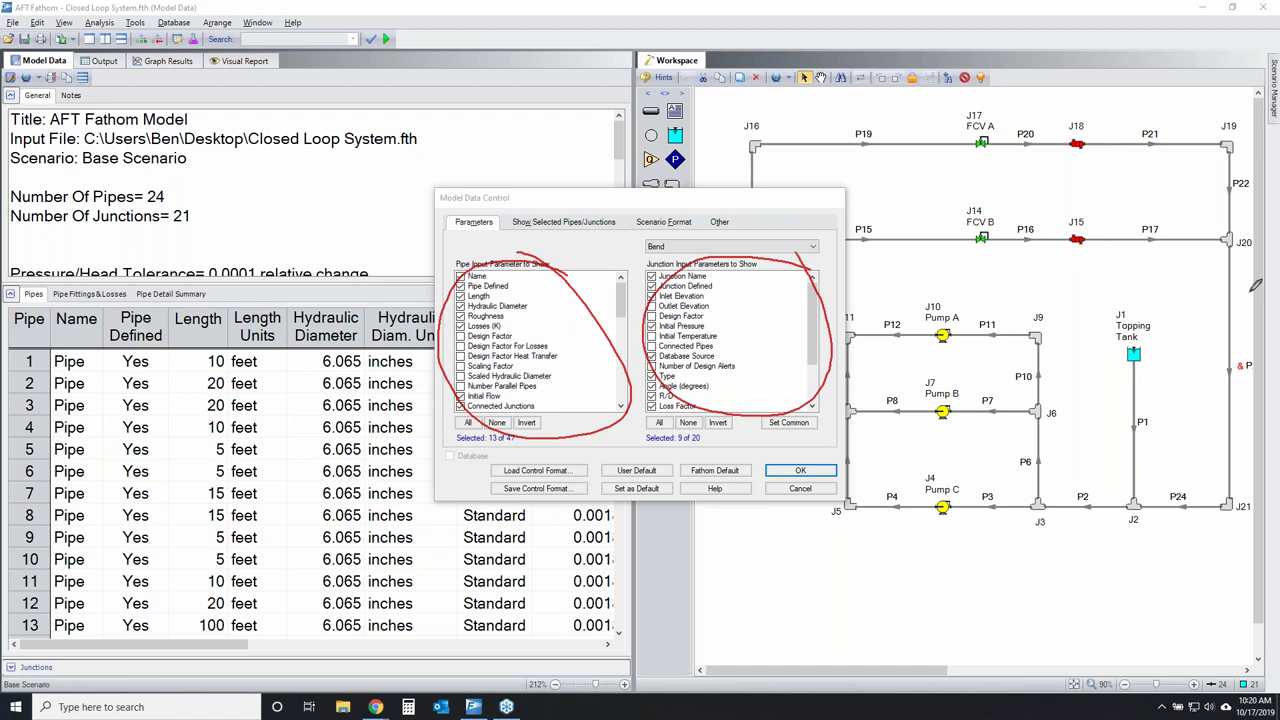
key(e)
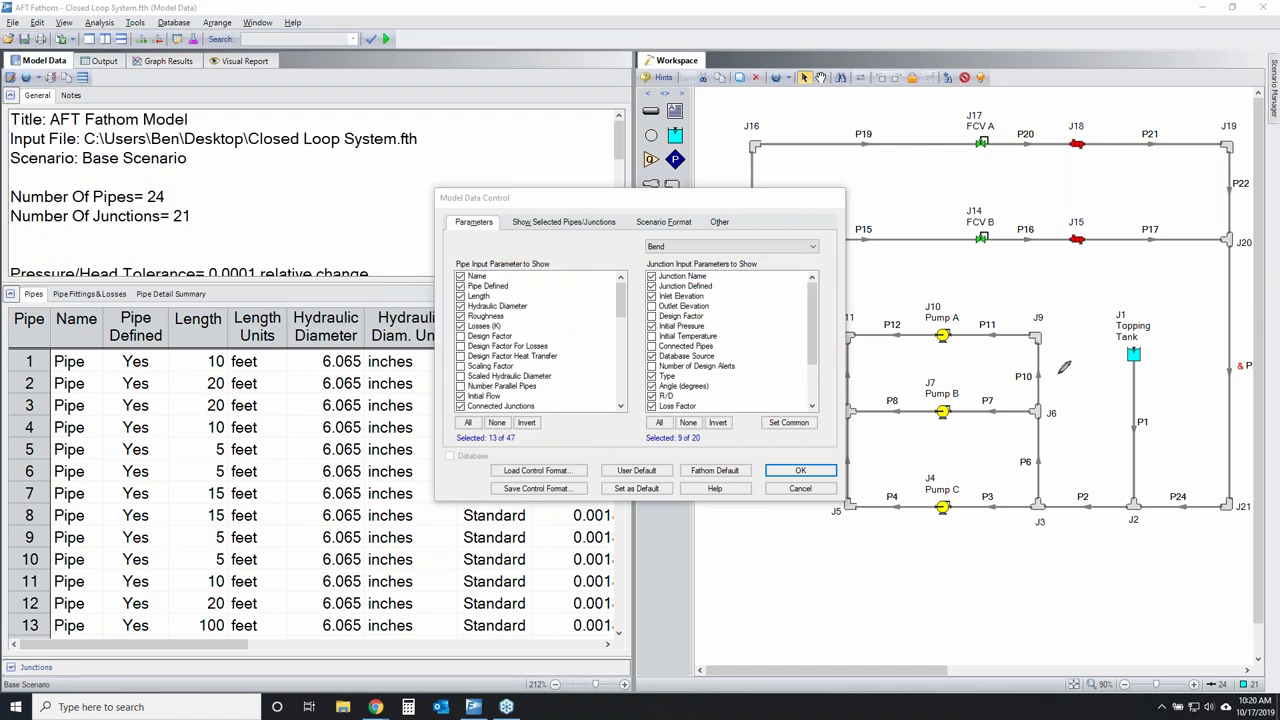
click(467, 422)
mouse_move(621, 303)
mouse_down()
mouse_move(626, 372)
mouse_move(624, 292)
mouse_up()
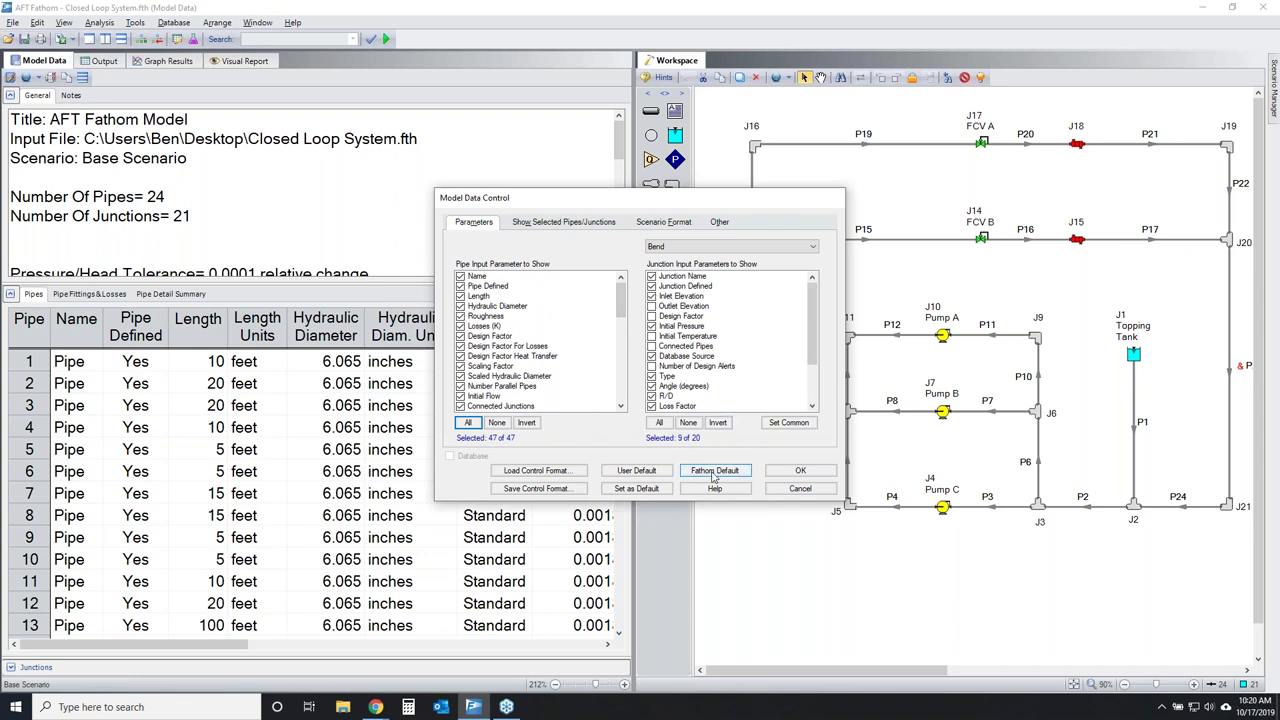
click(660, 424)
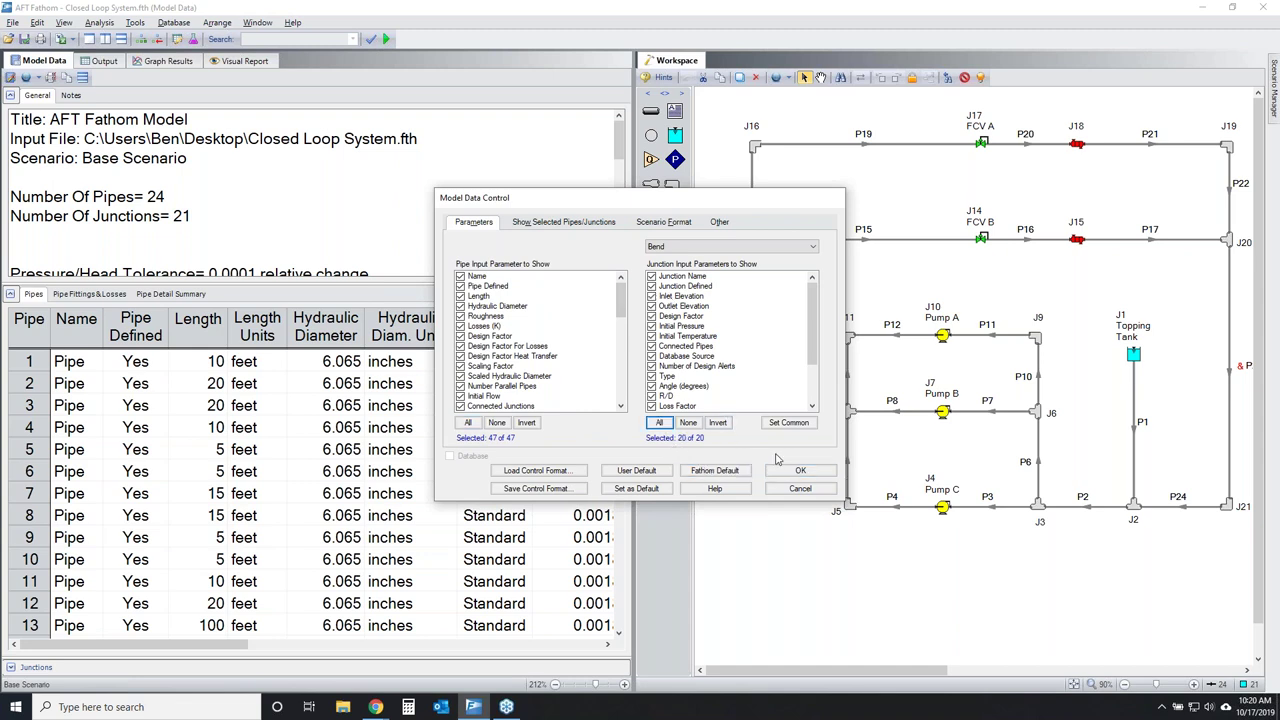
click(711, 247)
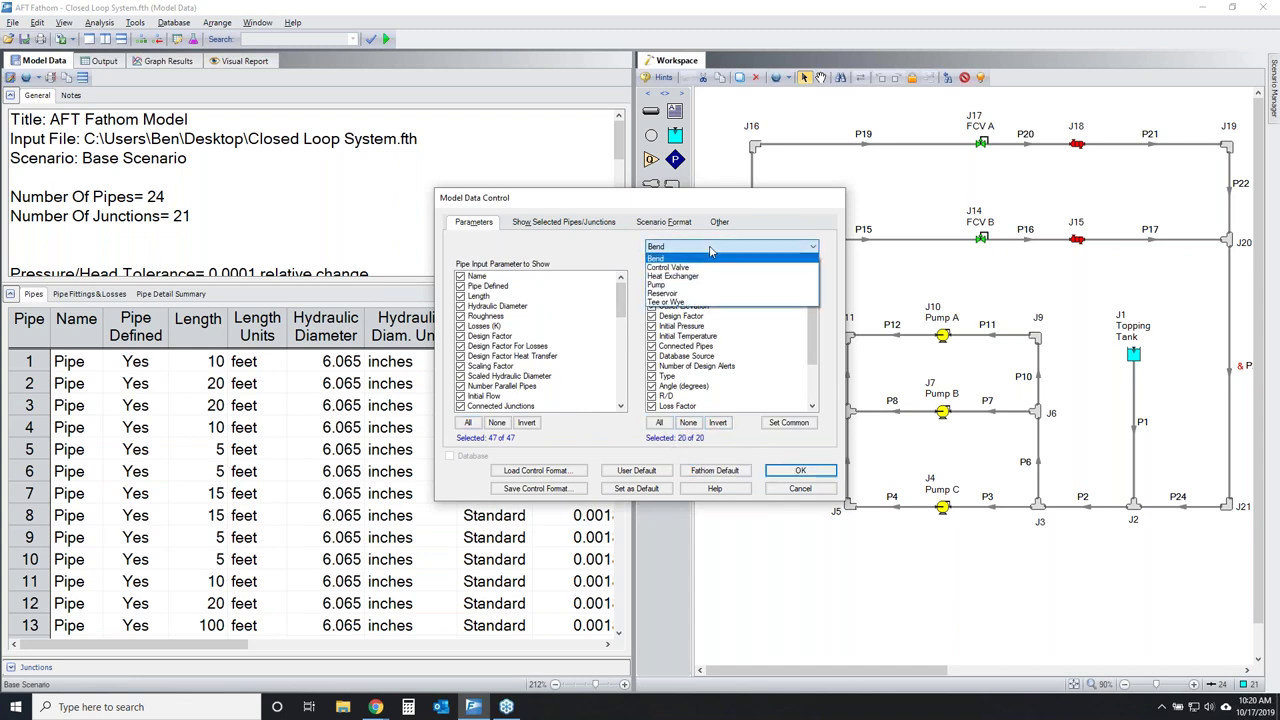
click(681, 286)
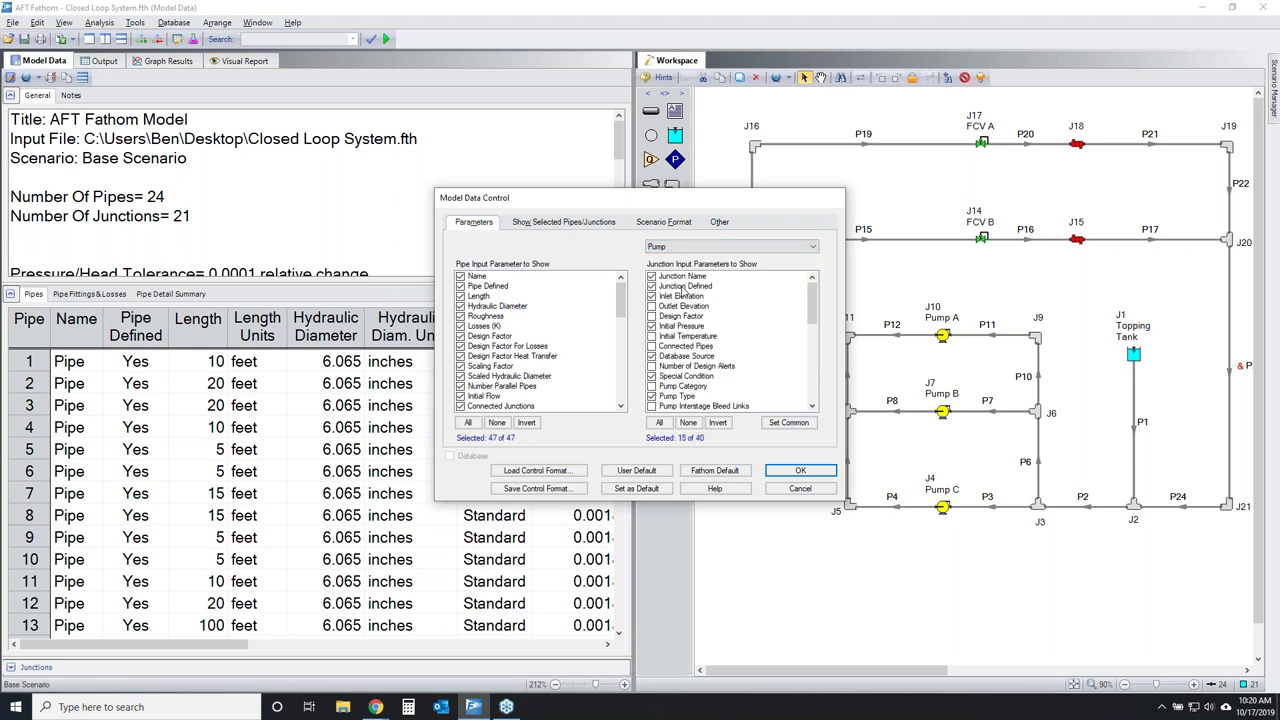
click(660, 424)
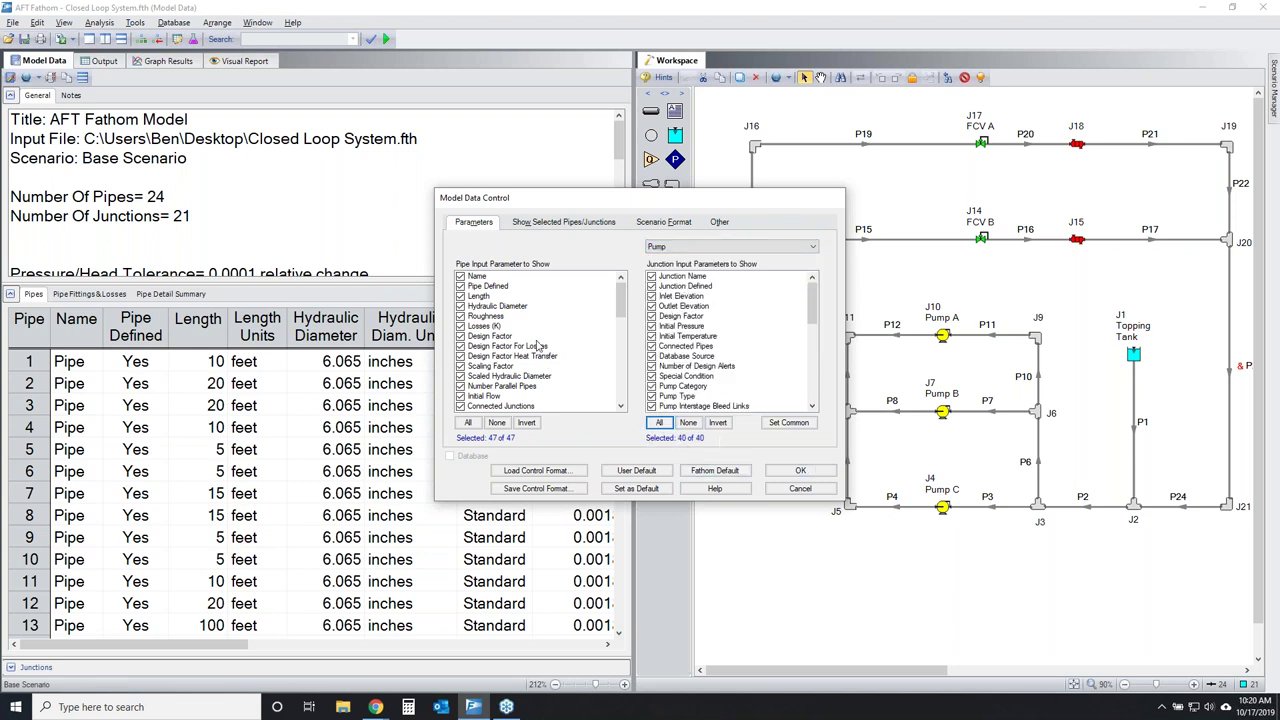
click(808, 476)
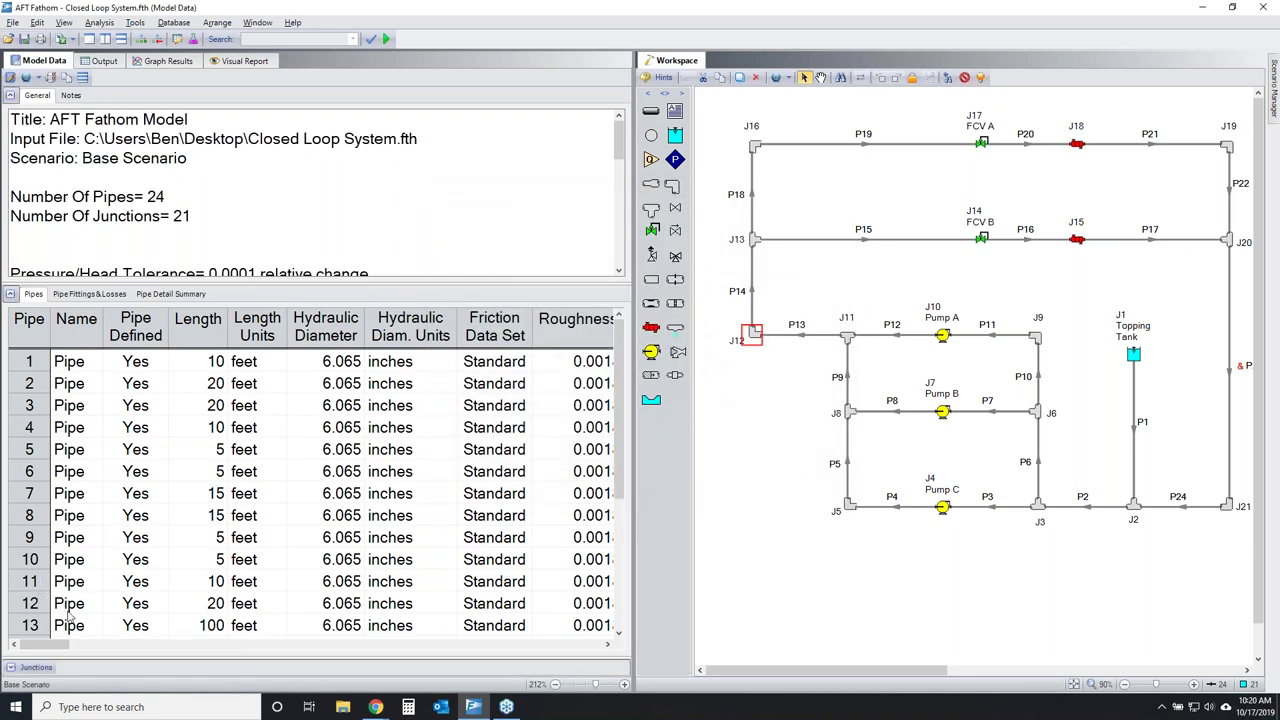
Uncheck Number Parallel Pipes in Model Data Control, close it, and deselect J12 on the workspace.
drag(58, 645, 66, 585)
click(11, 78)
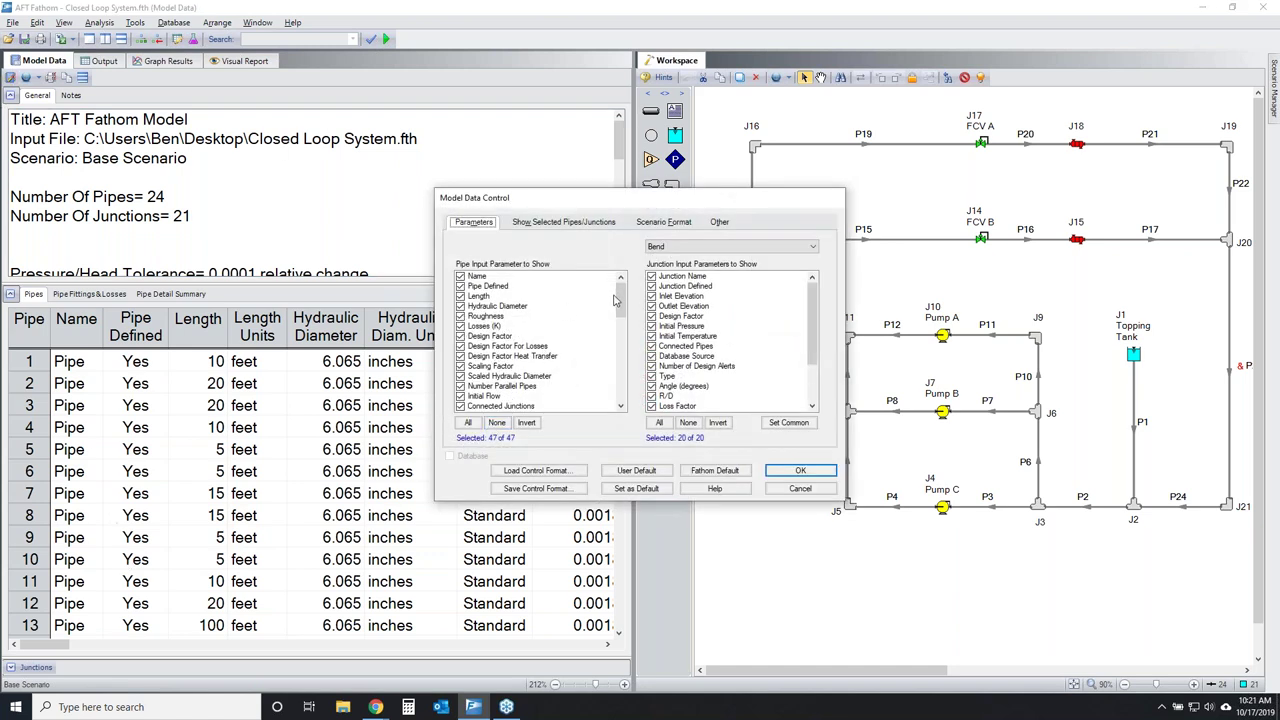
click(460, 388)
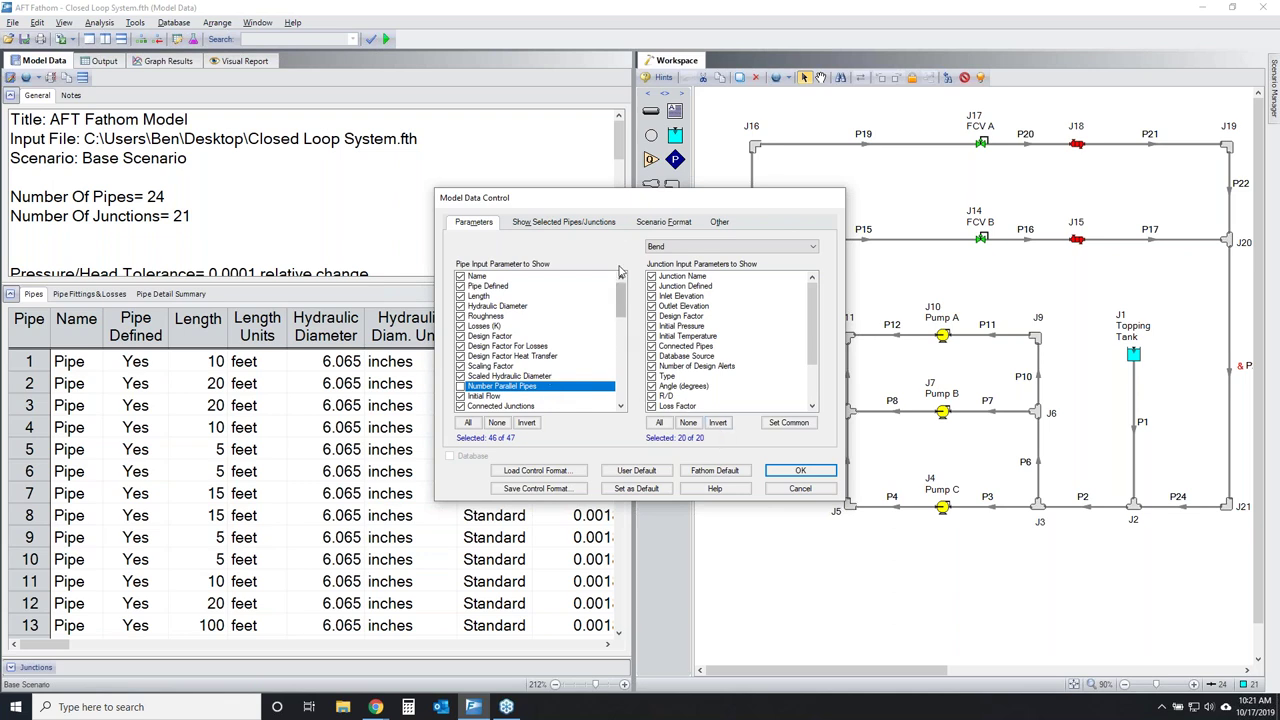
click(577, 225)
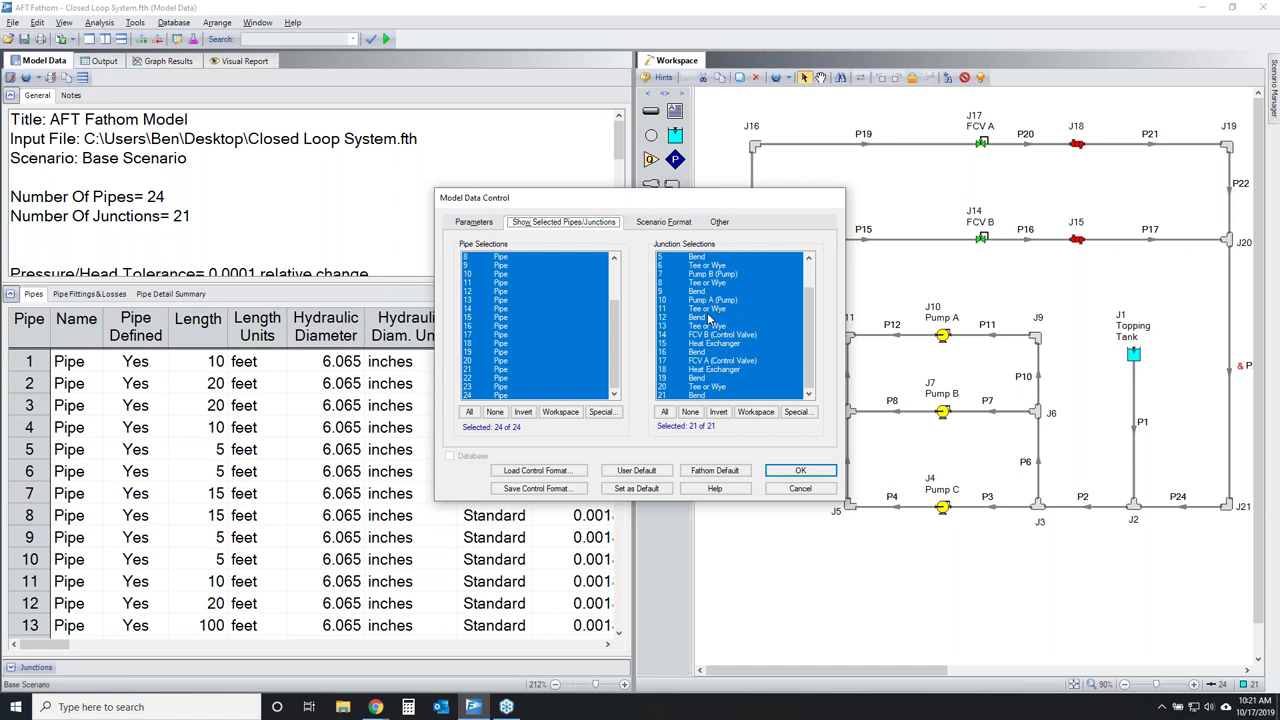
click(800, 488)
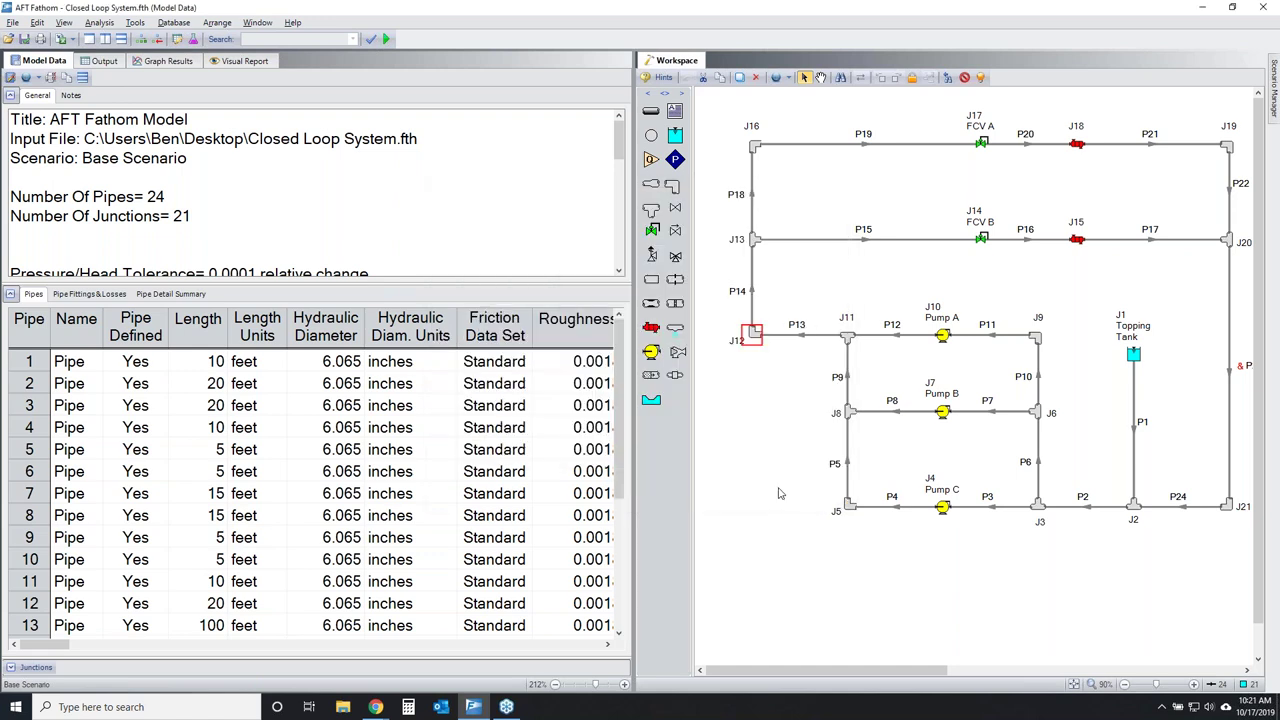
click(791, 431)
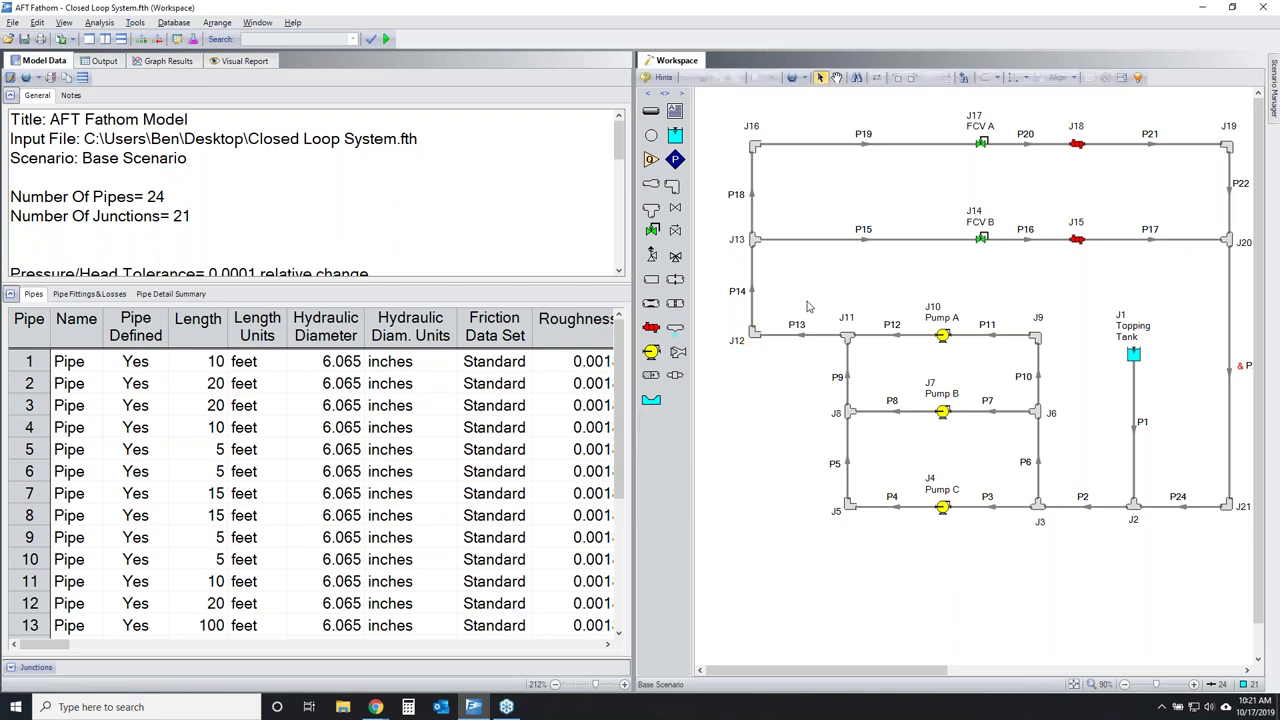
Select the Pump A, B and C loop and limit the pipe table to those selected pipes 3–12.
drag(809, 299, 1083, 556)
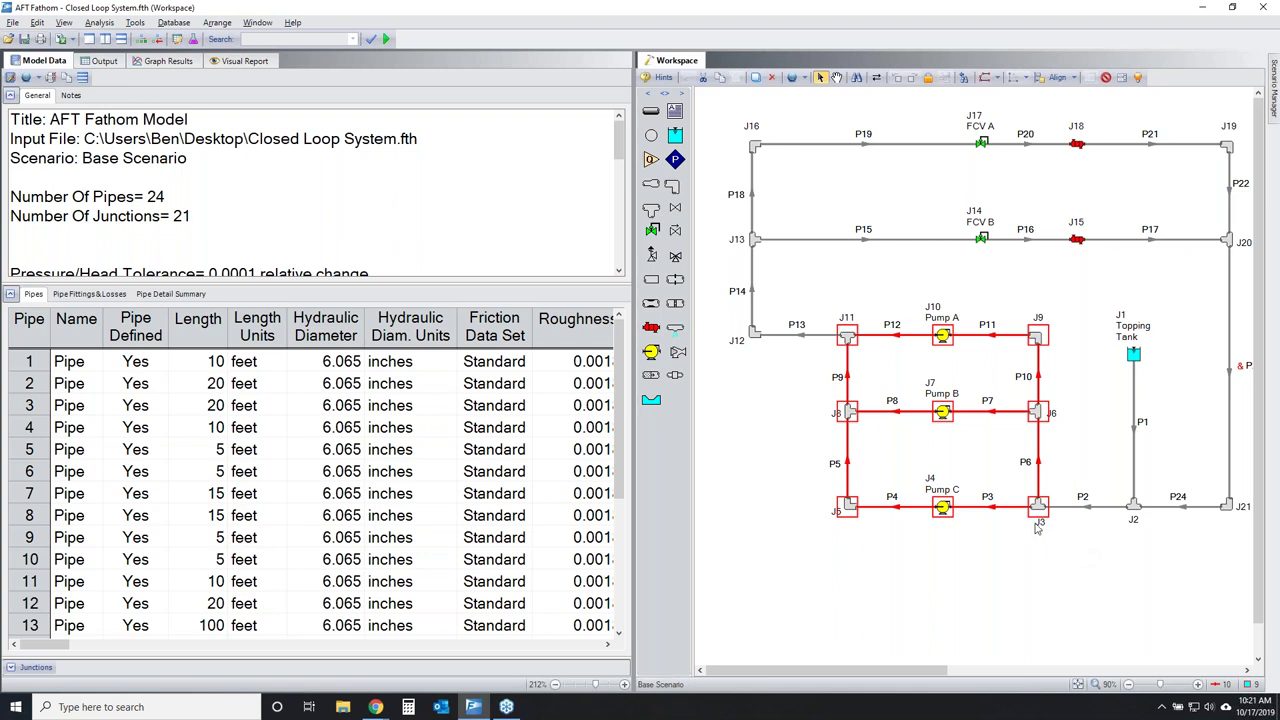
click(10, 78)
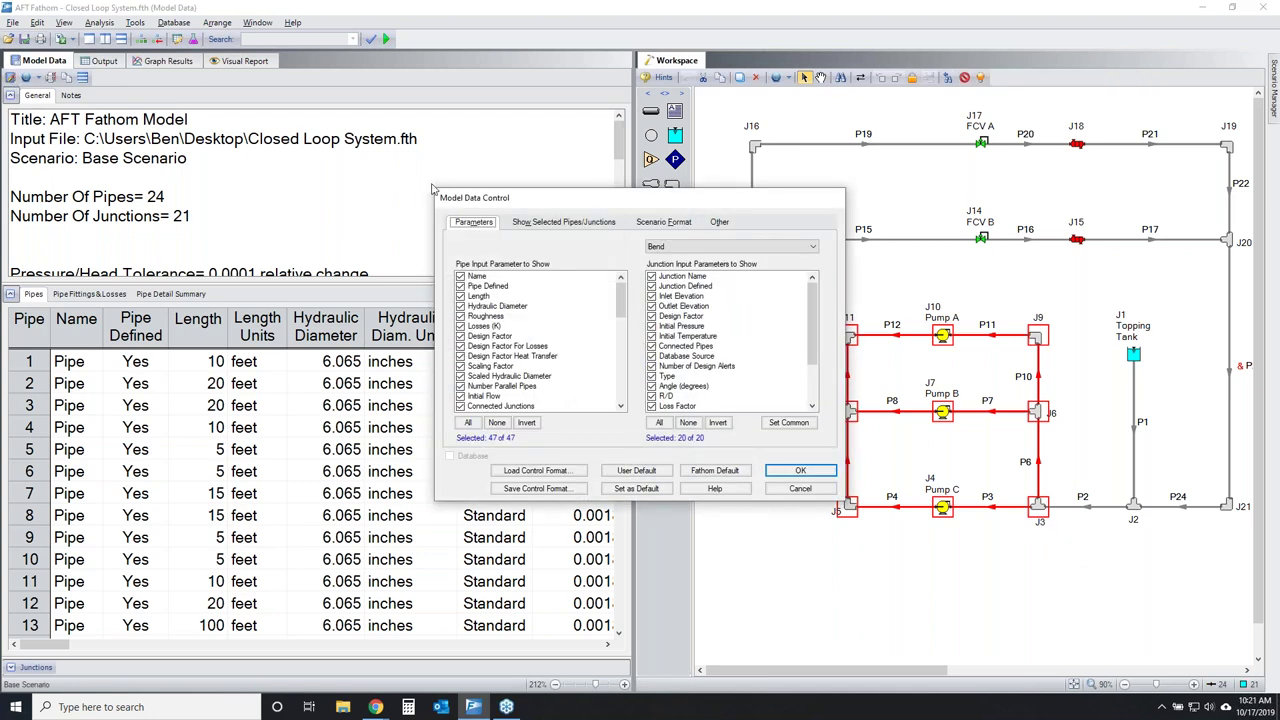
click(588, 229)
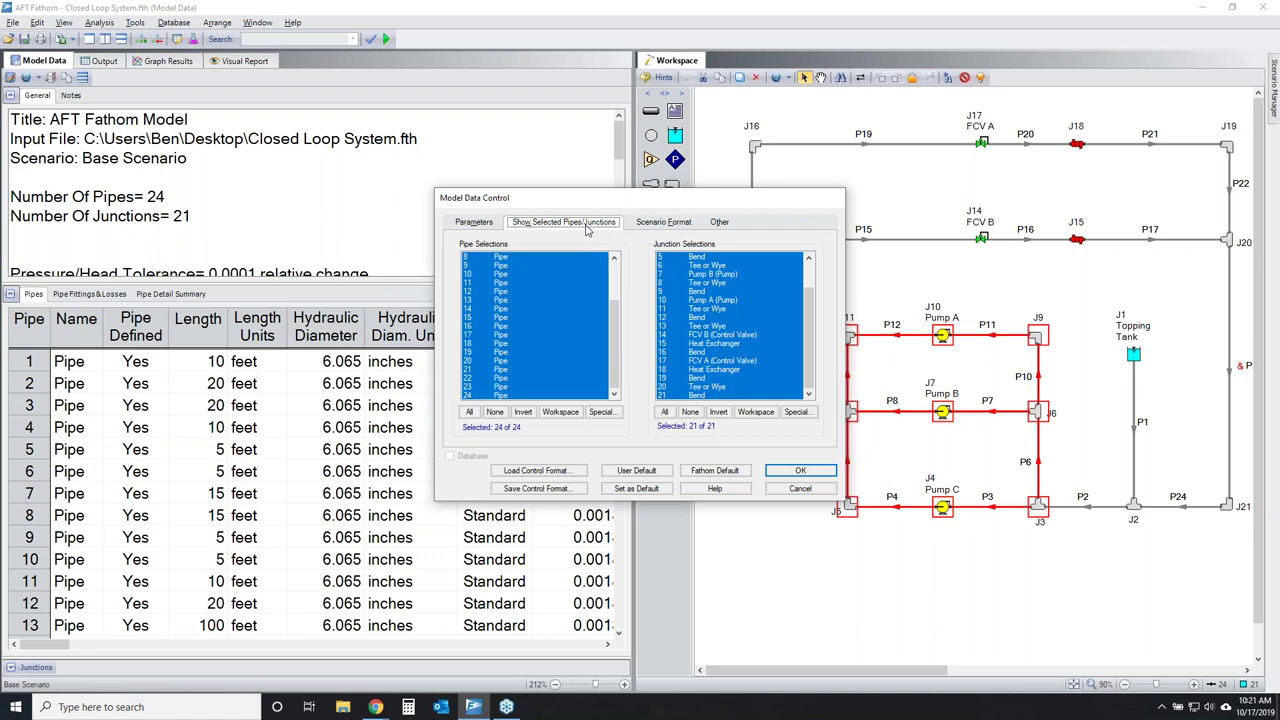
click(556, 413)
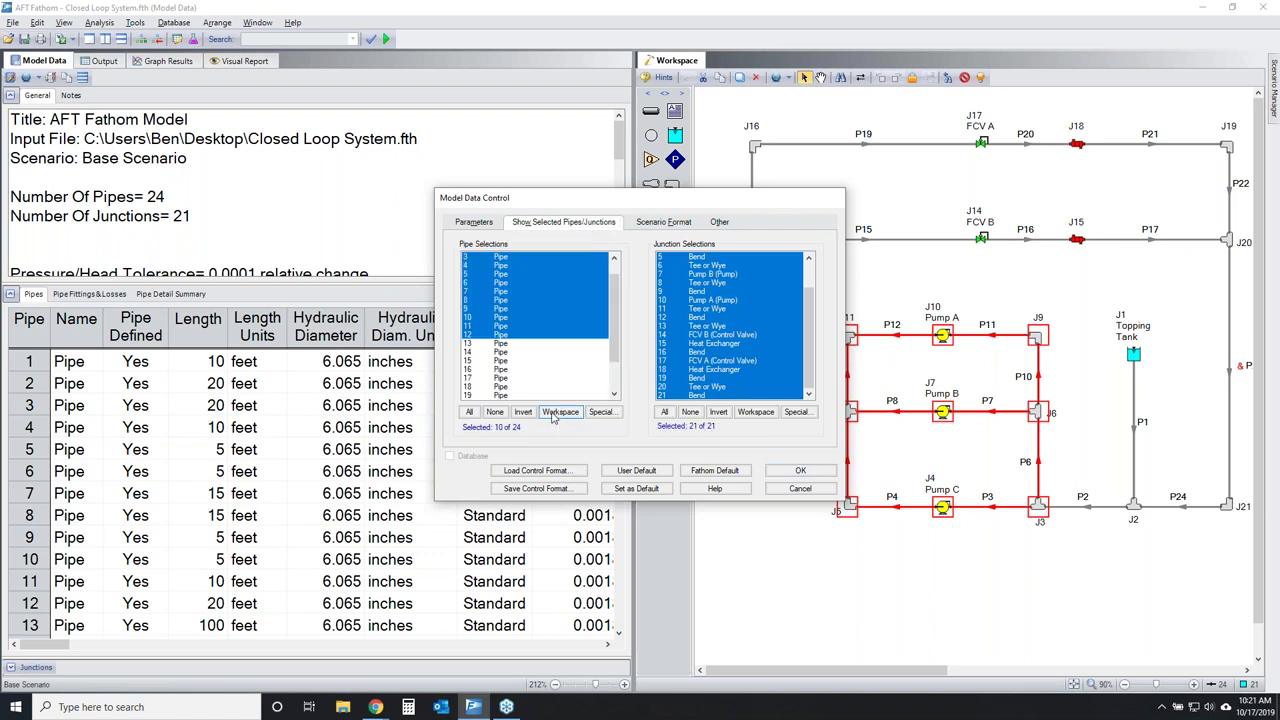
click(799, 471)
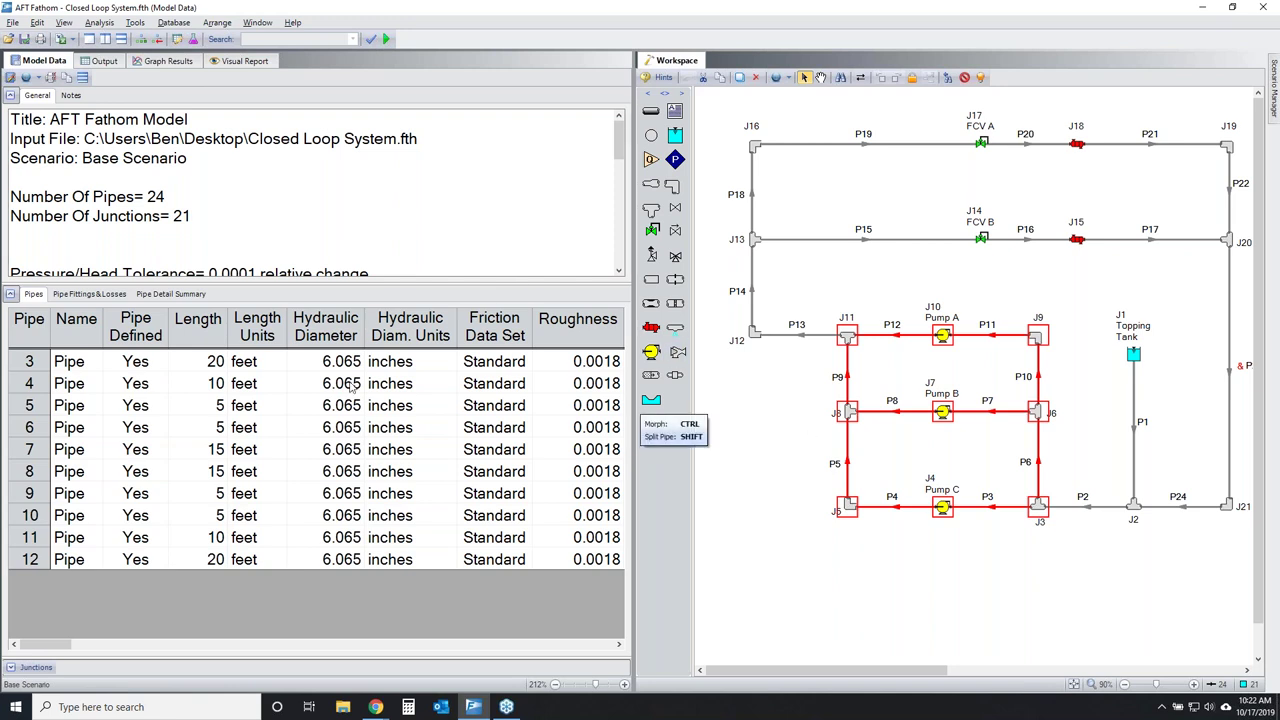
Set Model Data Control back to All 24 pipes, then bring out the Scenario Manager.
click(10, 77)
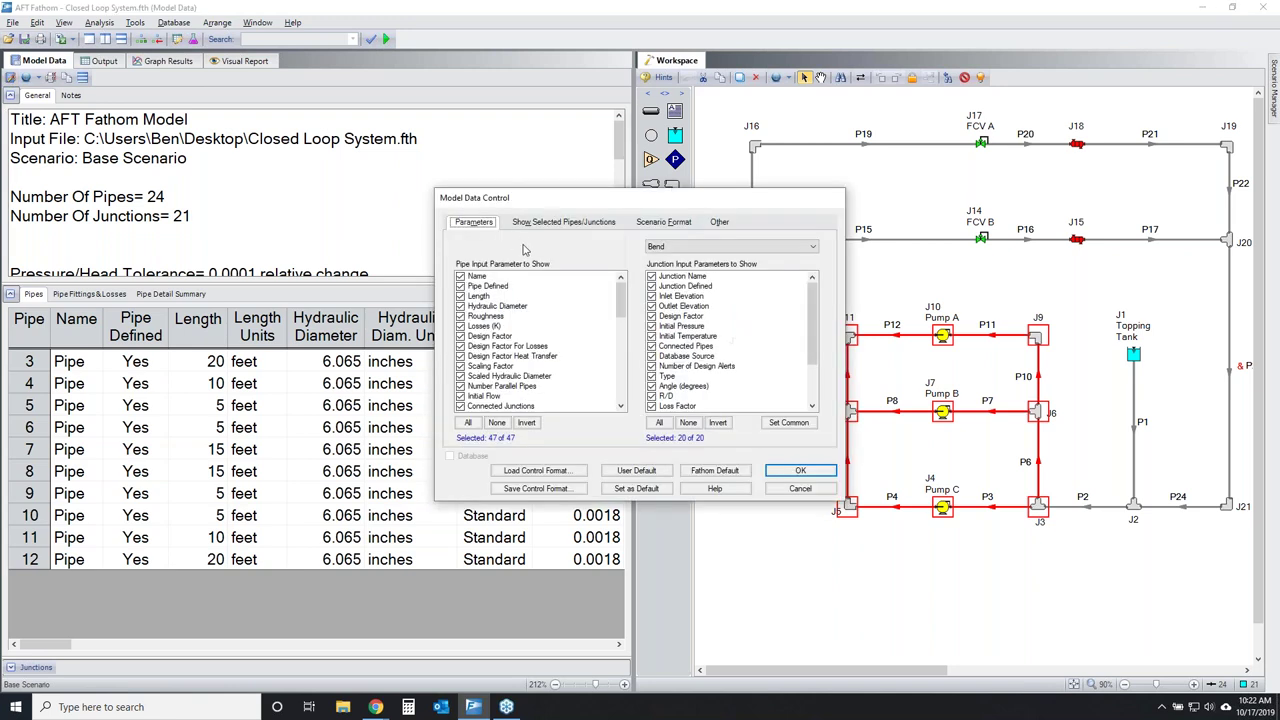
click(543, 224)
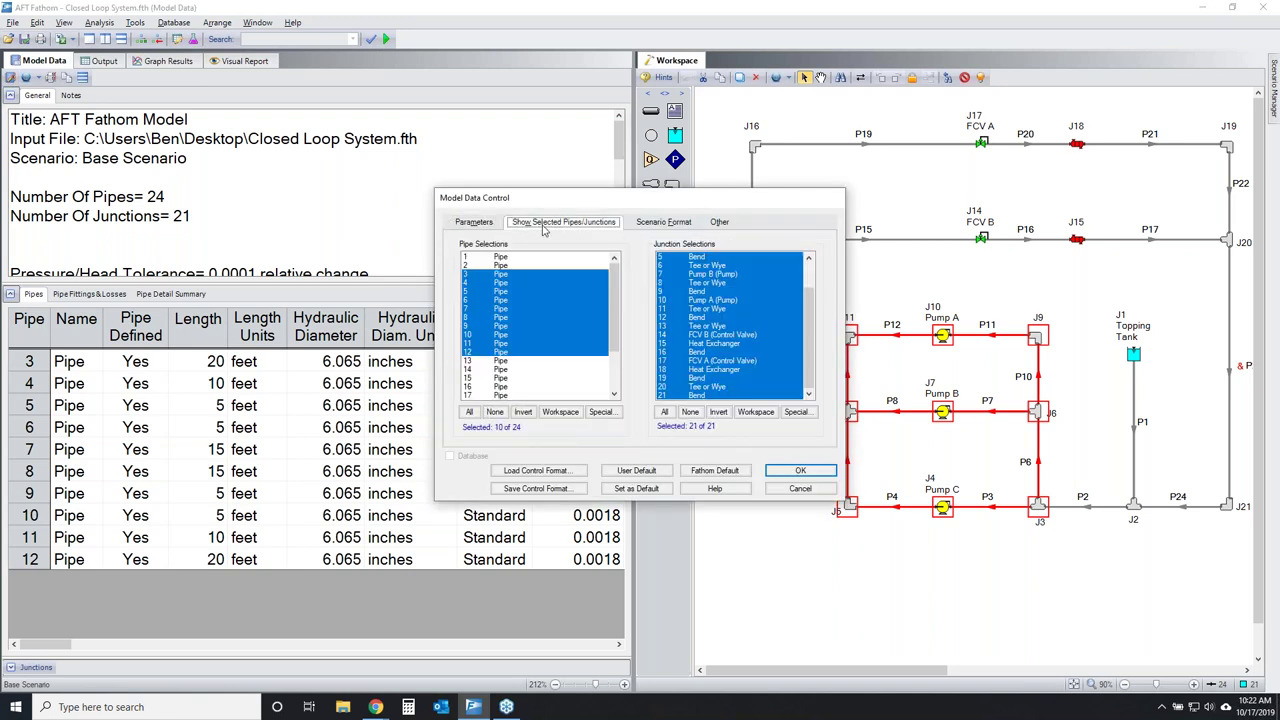
click(469, 412)
drag(812, 322, 808, 265)
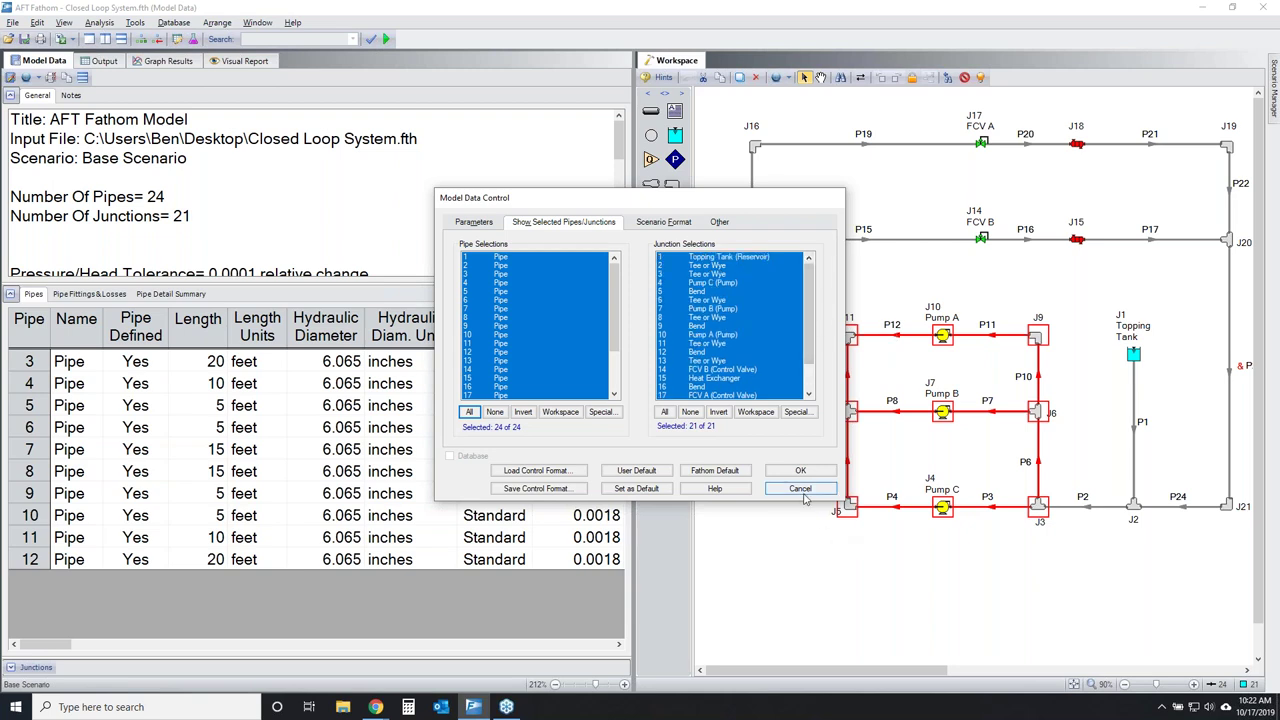
click(663, 222)
click(800, 471)
click(1273, 87)
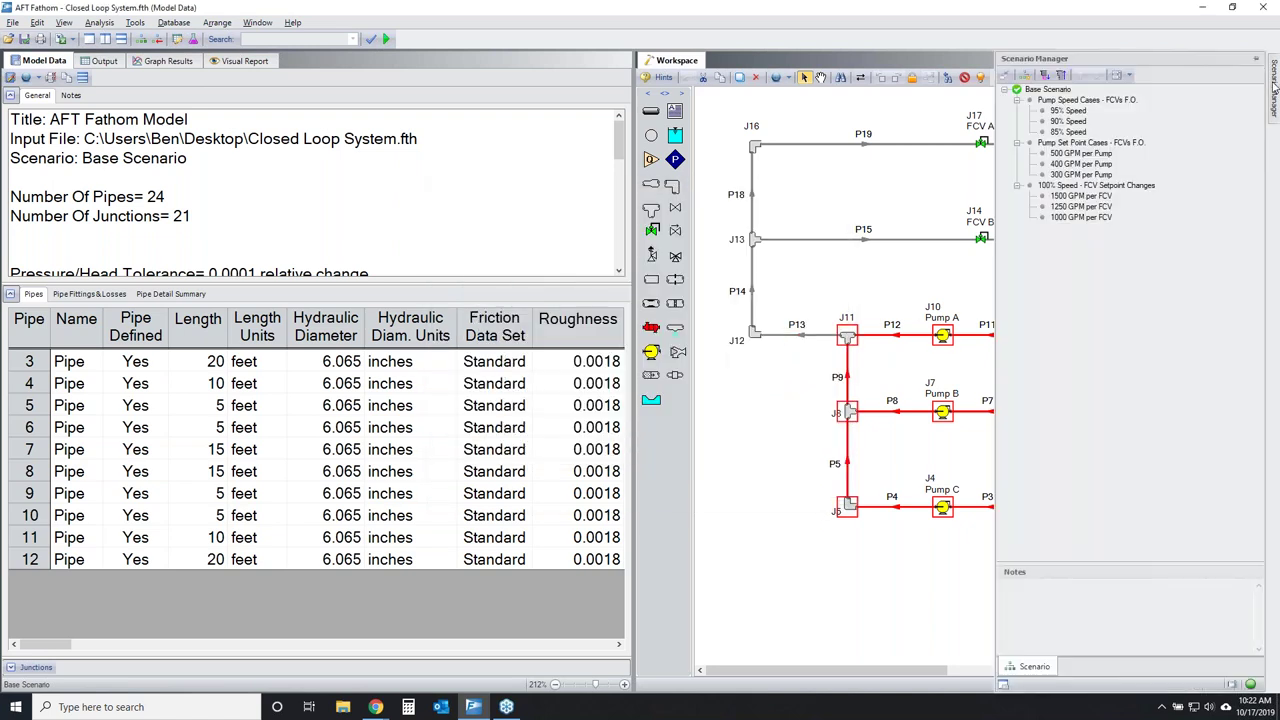
Pin the Scenario Manager, point out the scenario tree, and load the 1000 GPM per FCV scenario.
click(1257, 60)
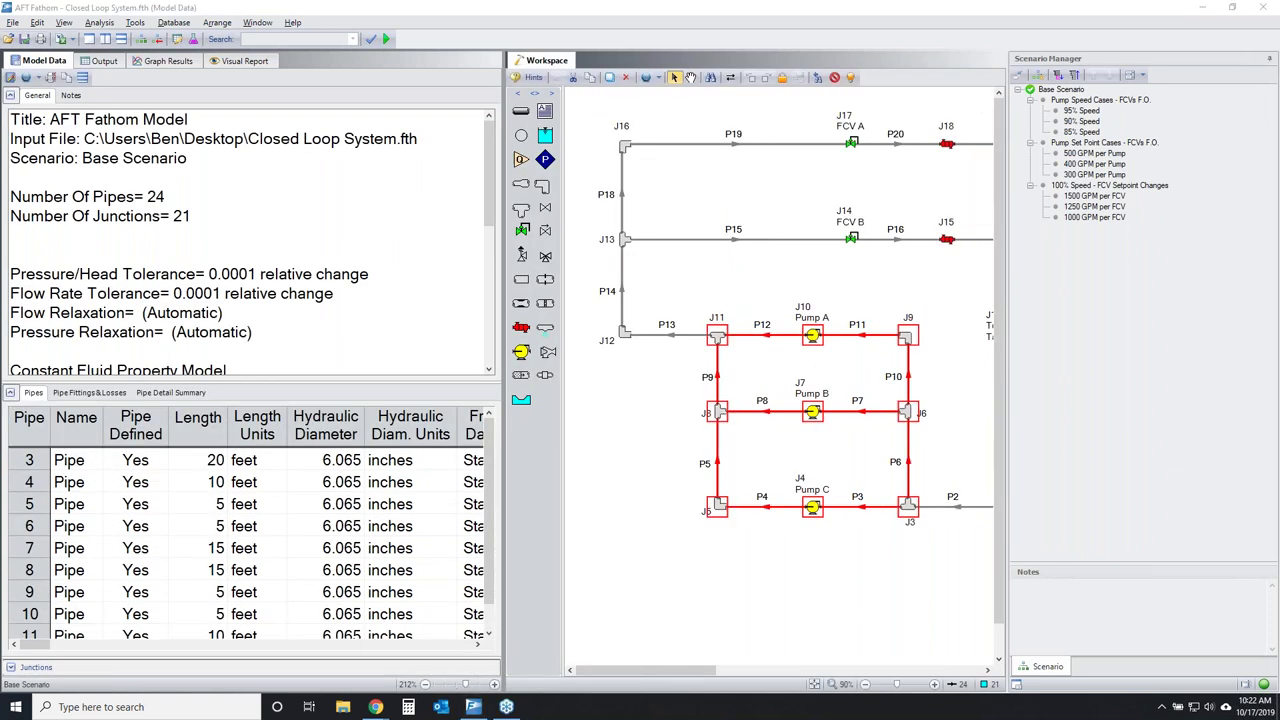
mouse_move(988, 73)
mouse_down()
mouse_move(1046, 72)
mouse_move(1196, 178)
mouse_move(957, 193)
mouse_move(1016, 64)
mouse_move(1062, 86)
mouse_up()
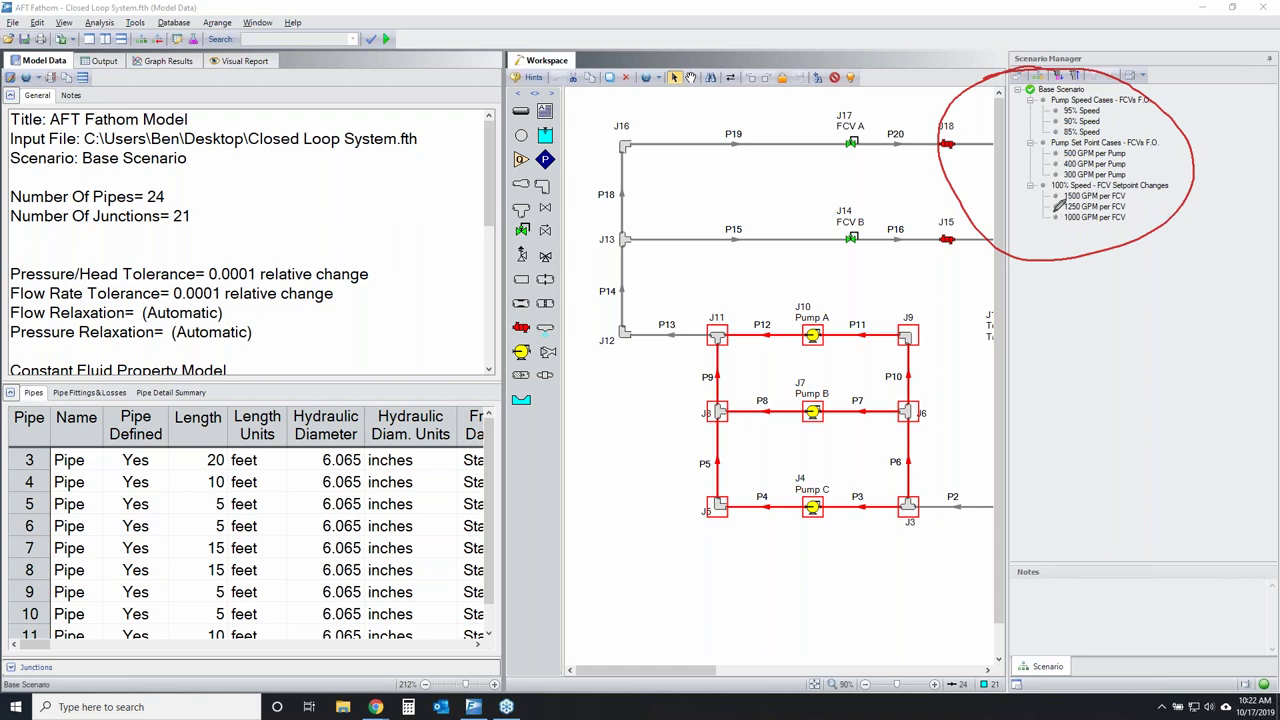
mouse_move(1058, 218)
mouse_down()
mouse_move(1145, 212)
mouse_move(1081, 223)
mouse_move(1040, 216)
mouse_move(1050, 210)
mouse_up()
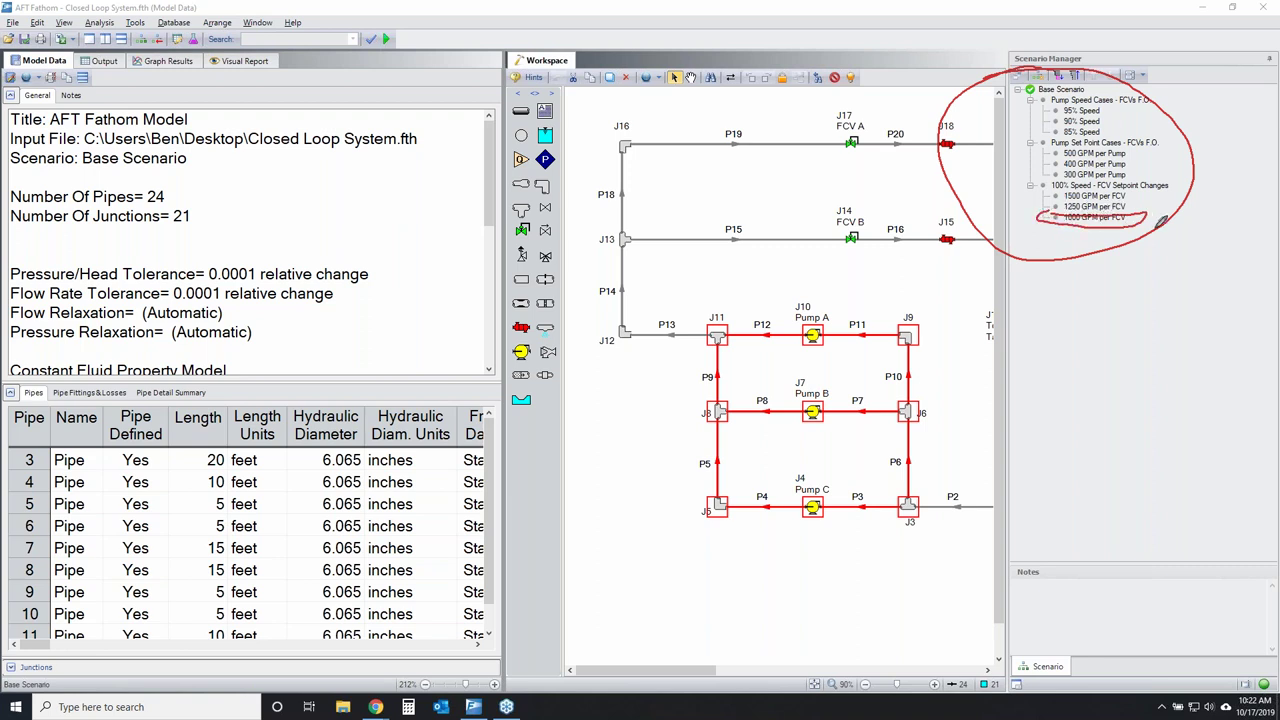
mouse_move(1066, 176)
mouse_down()
mouse_move(1173, 174)
mouse_move(1043, 200)
mouse_move(1062, 158)
mouse_up()
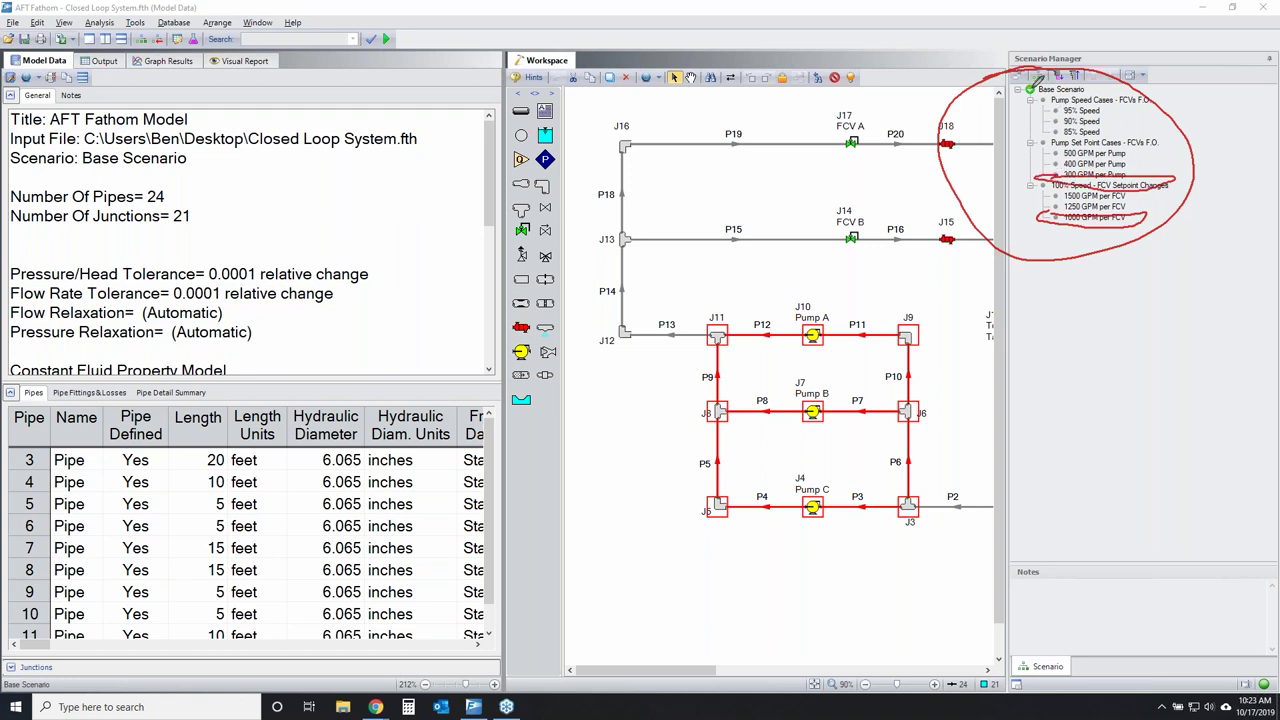
mouse_move(1068, 76)
mouse_down()
mouse_move(1097, 92)
mouse_move(1032, 93)
mouse_move(1066, 84)
mouse_up()
key(Escape)
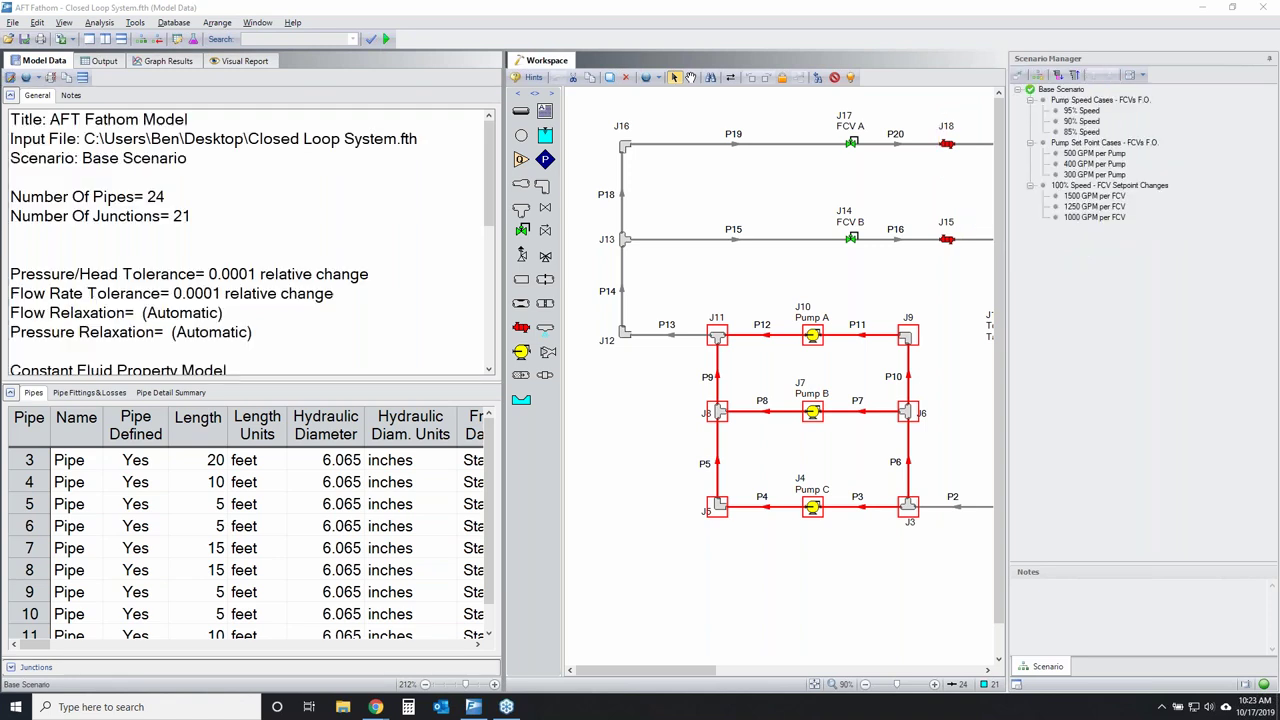
double_click(1080, 218)
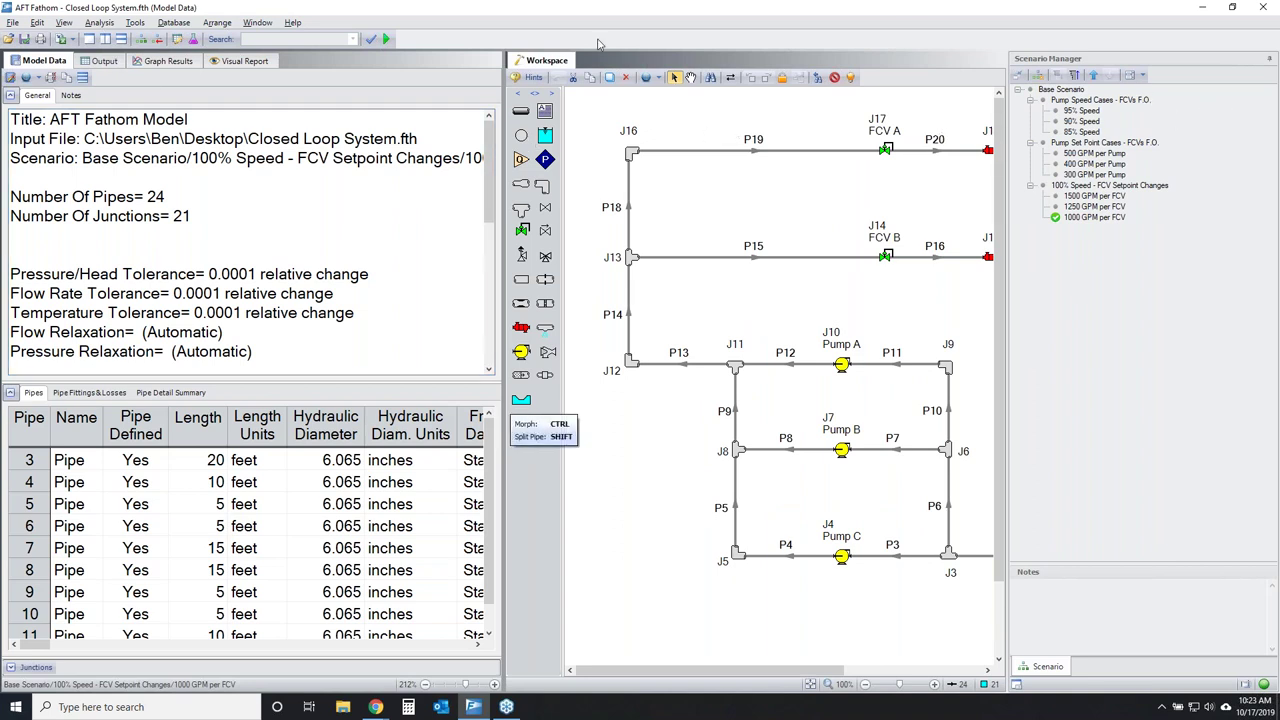
Auto-hide the Scenario Manager and show Model Data as a full tabbed window.
click(1268, 64)
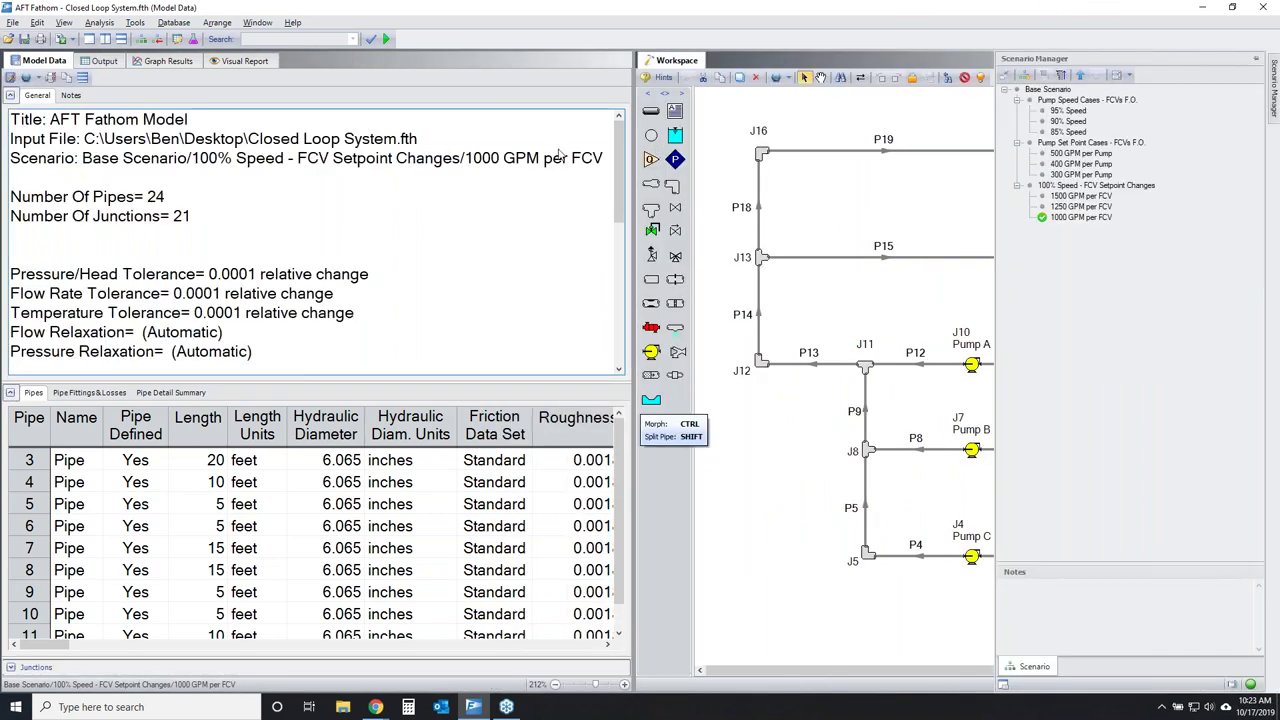
click(83, 78)
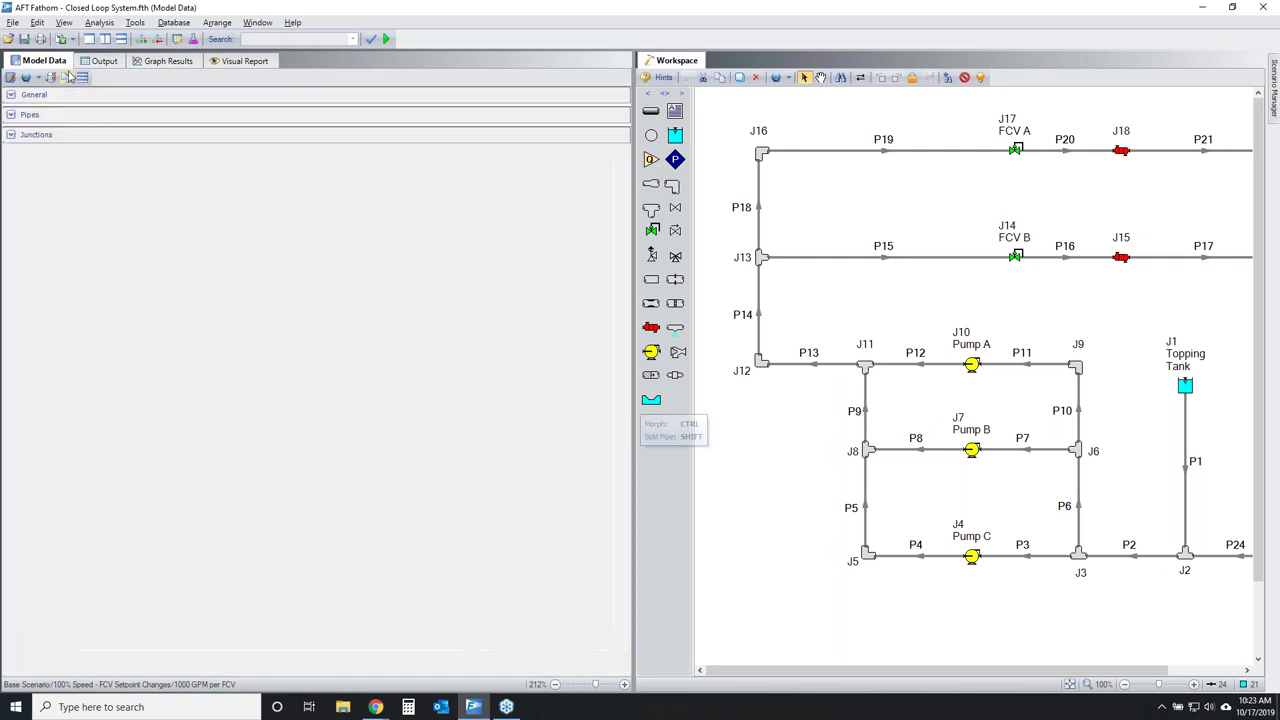
click(83, 78)
click(88, 39)
click(104, 39)
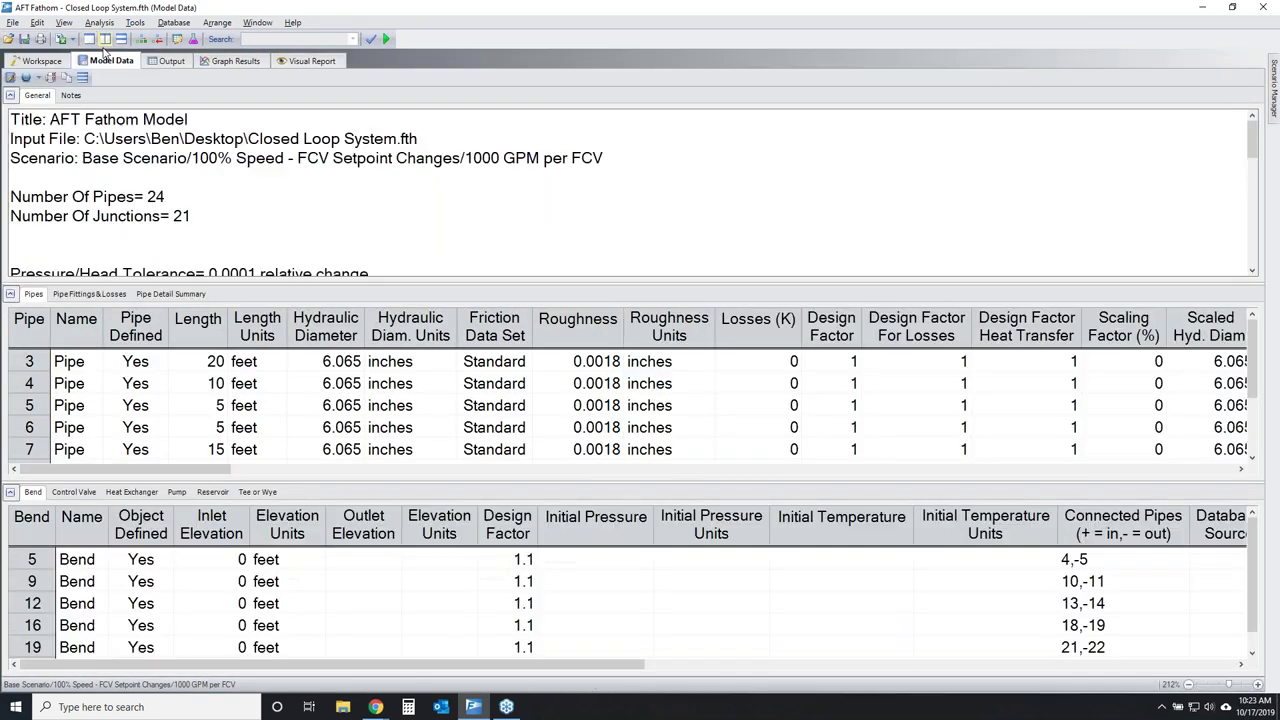
Set the Scenario Format to All Ancestors of Current Scenario in Model Data Control.
click(10, 78)
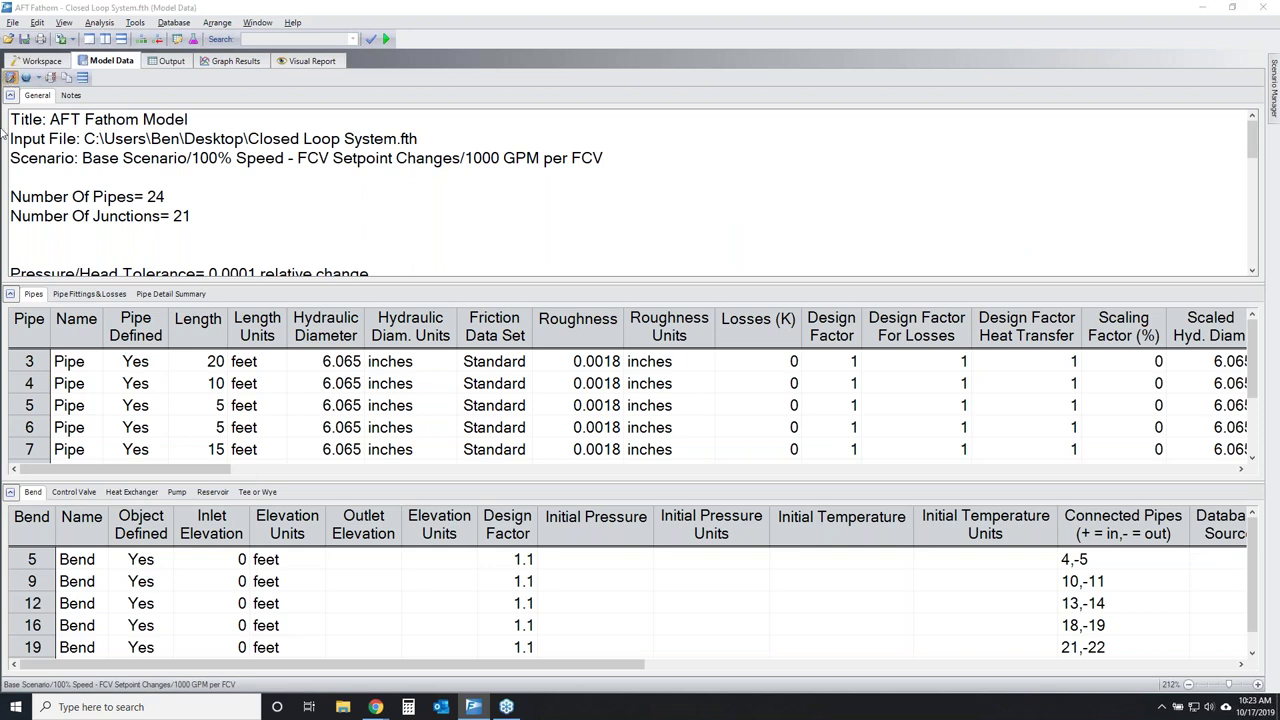
click(655, 223)
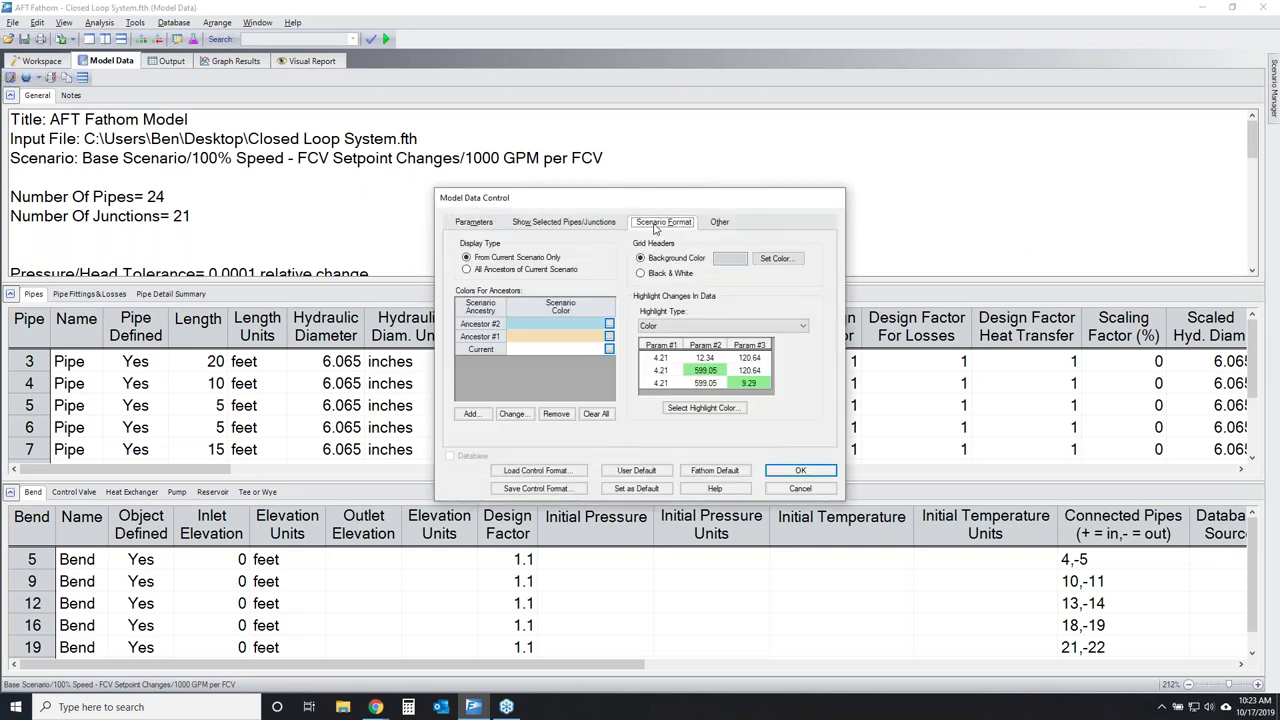
click(466, 269)
click(808, 472)
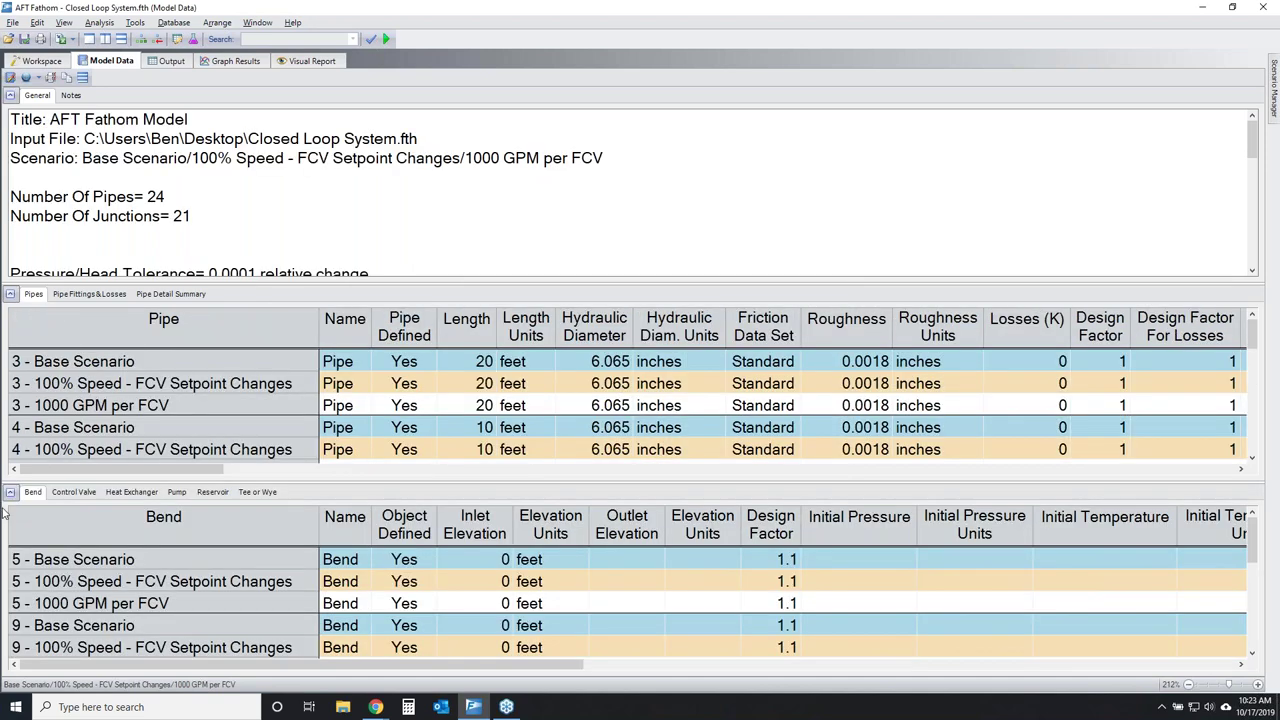
Collapse the General and Junctions sections so the colour-coded pipe rows fill the window.
drag(246, 290, 246, 176)
click(9, 96)
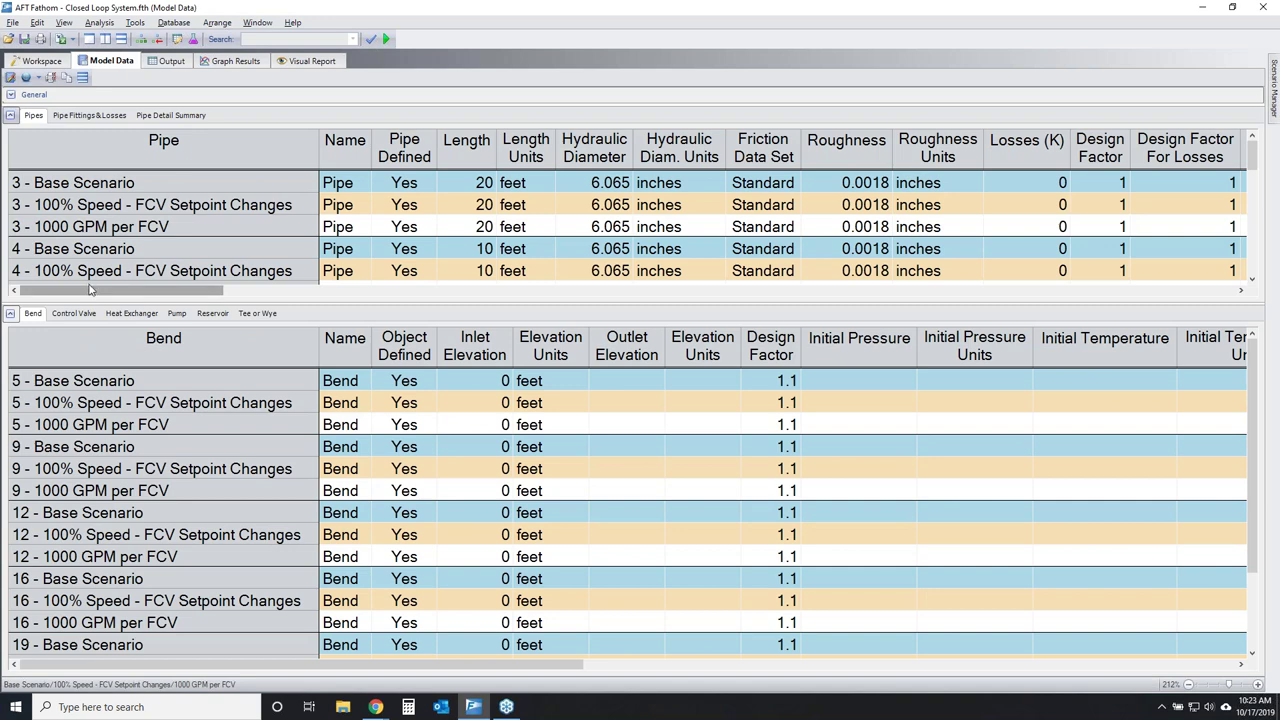
click(10, 289)
click(762, 272)
scroll(715, 387, down, 3)
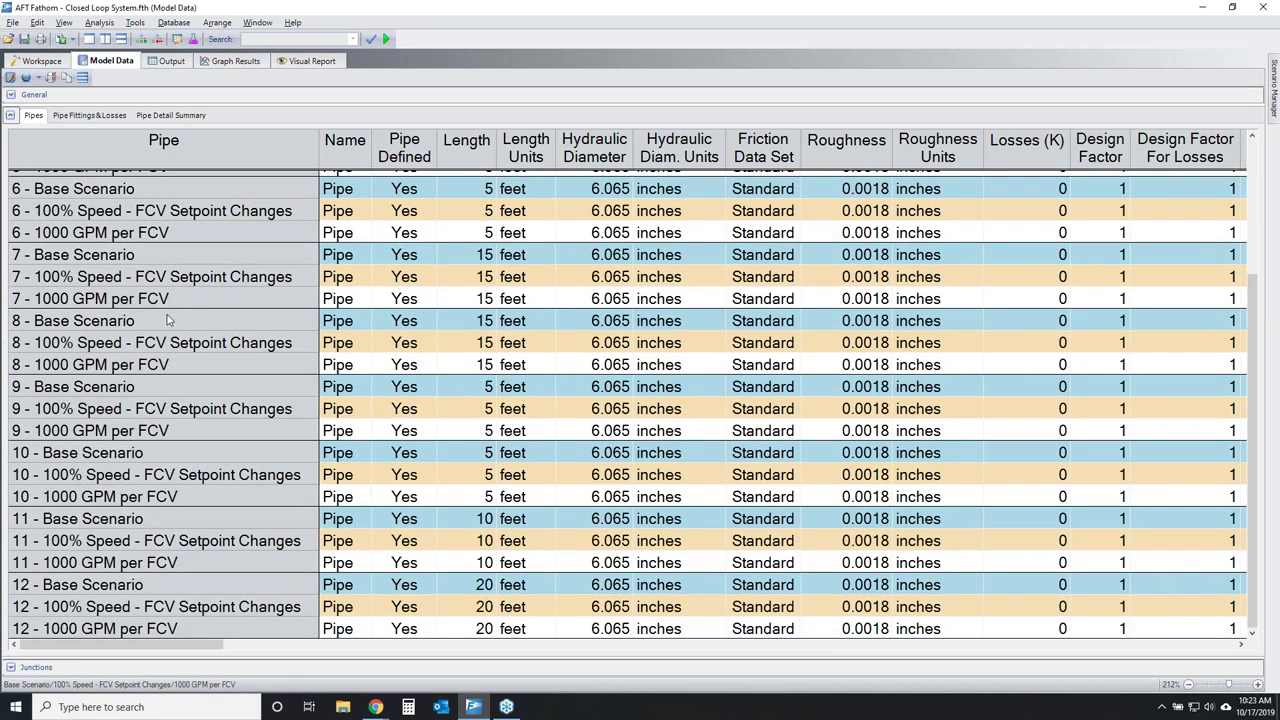
scroll(815, 383, up, 3)
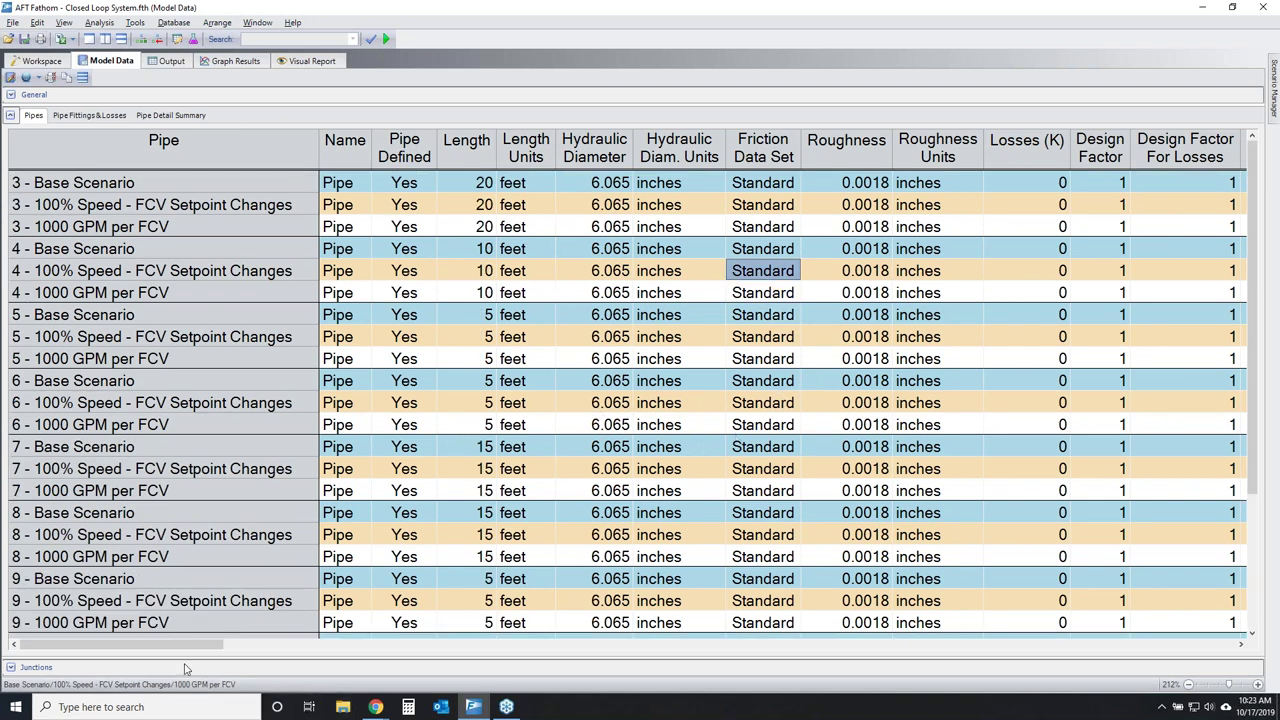
drag(189, 645, 138, 646)
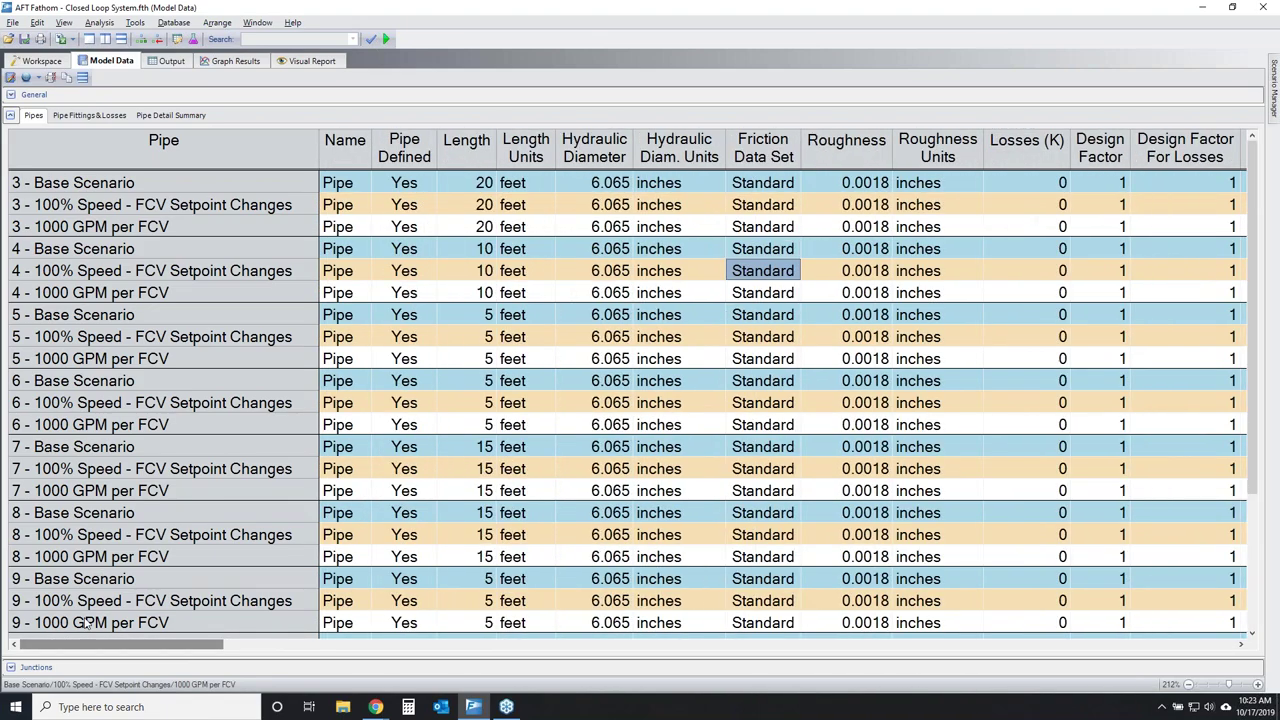
Show the Control Valve table, mark FCV A and B's green 1000 setpoints, then view Pump data.
click(10, 115)
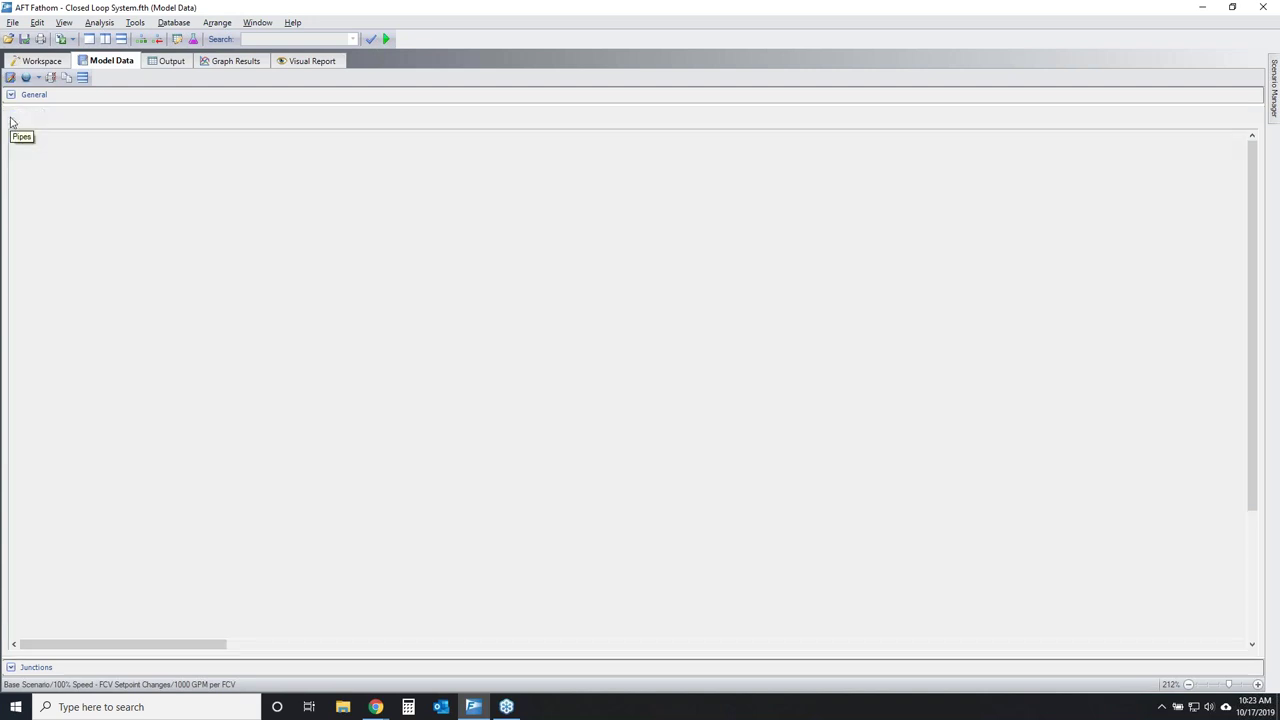
click(10, 134)
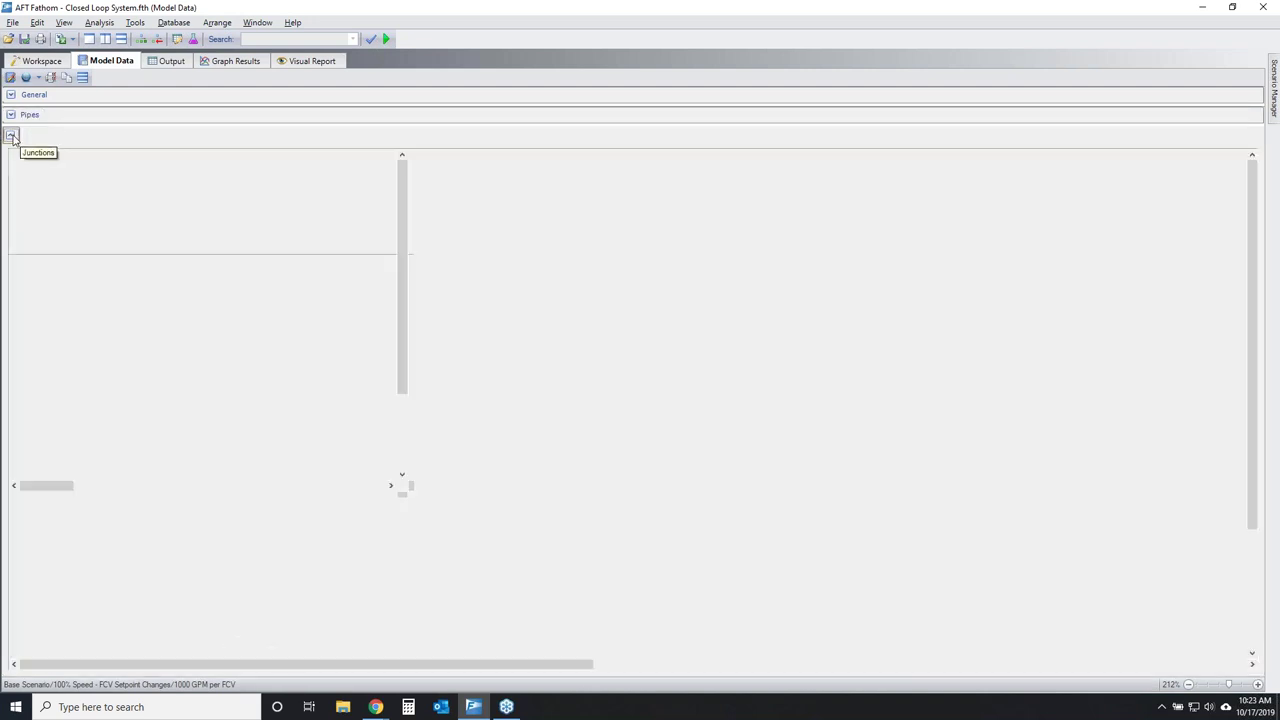
click(72, 135)
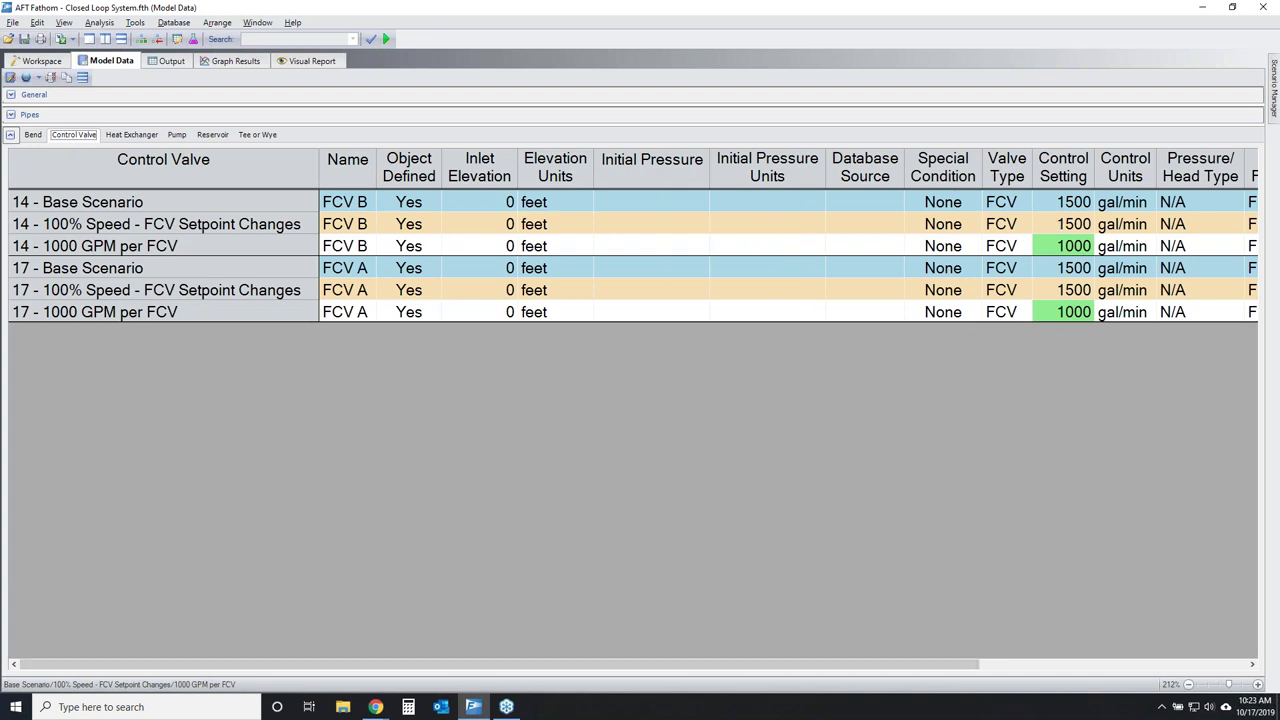
mouse_move(1058, 244)
mouse_down()
mouse_move(1045, 252)
mouse_move(1122, 242)
mouse_up()
mouse_move(1042, 312)
mouse_down()
mouse_move(1094, 304)
mouse_move(1046, 306)
mouse_up()
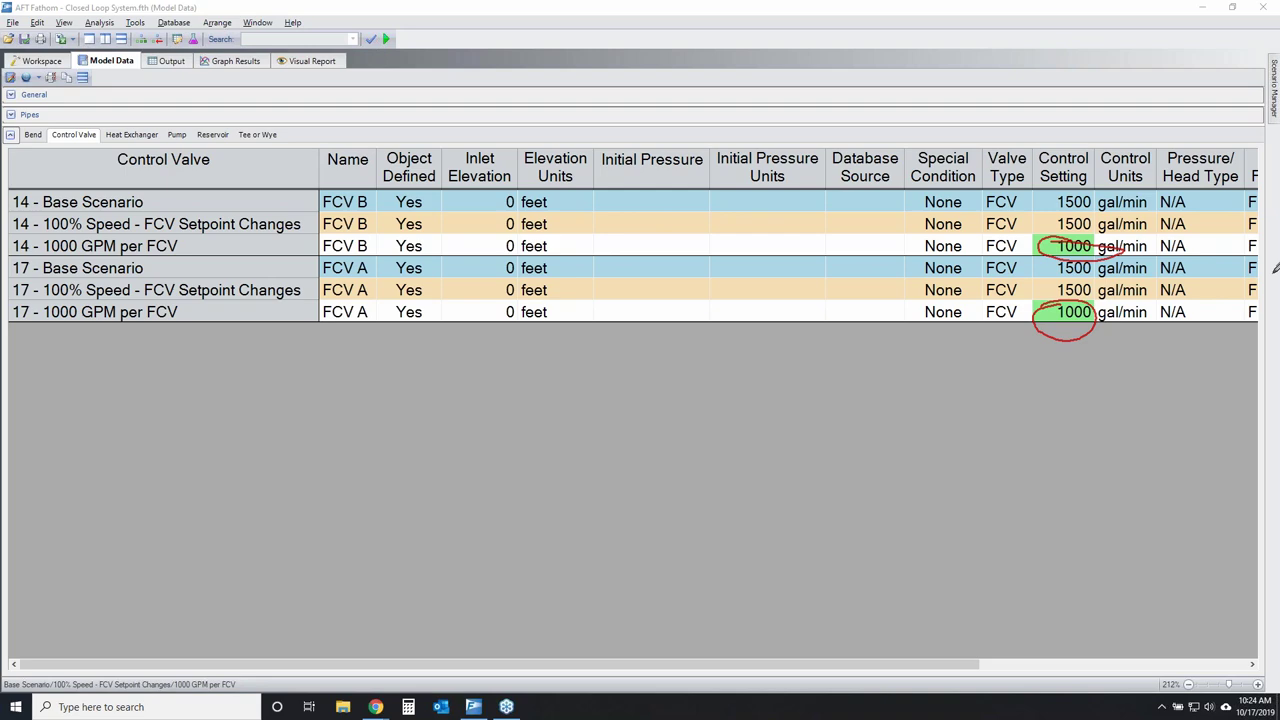
click(176, 134)
drag(181, 664, 150, 688)
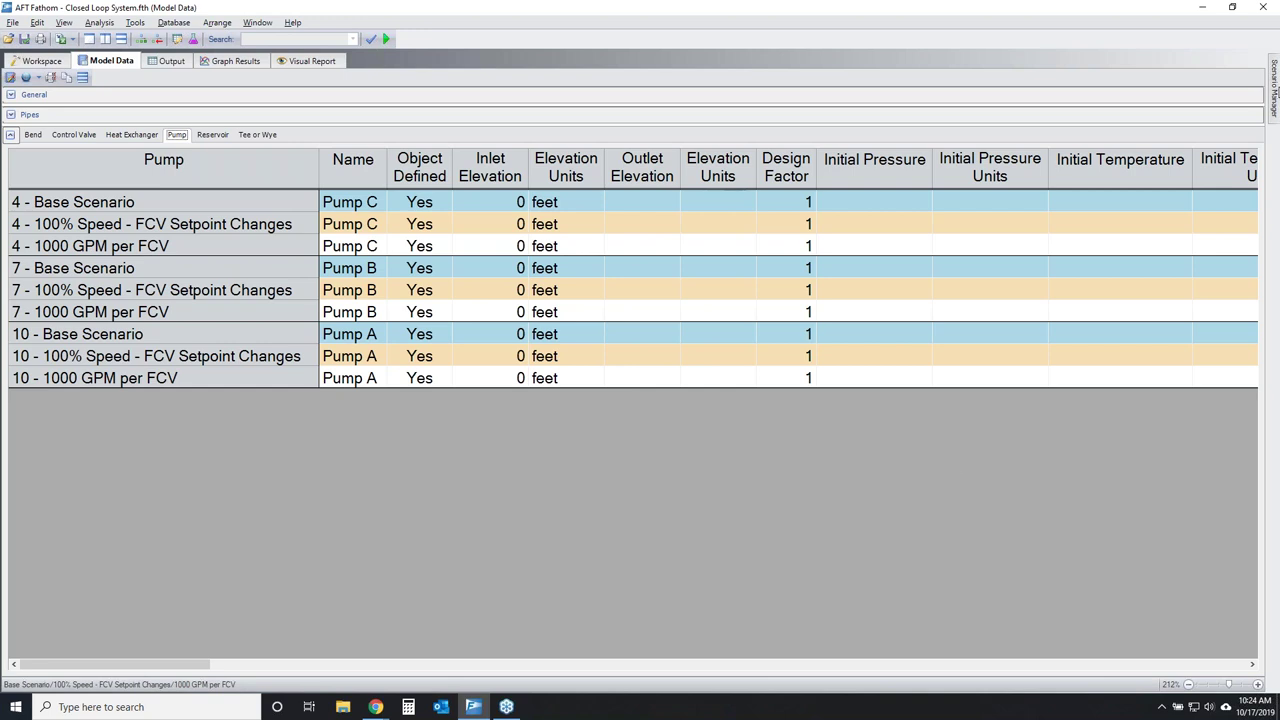
Pin the Scenario Manager open and circle the GPM per Pump scenarios and pump table rows.
click(1274, 90)
click(1269, 58)
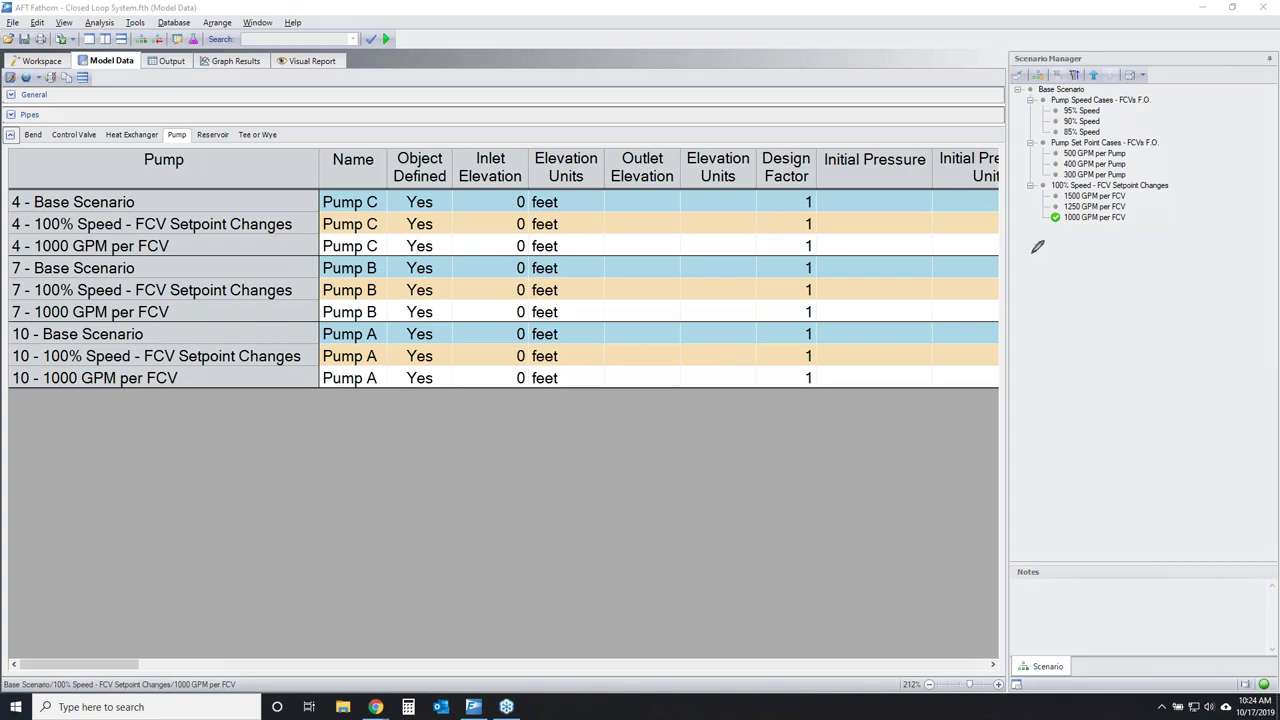
mouse_move(1058, 155)
mouse_down()
mouse_move(1129, 176)
mouse_move(1140, 145)
mouse_move(1060, 150)
mouse_up()
mouse_move(11, 228)
mouse_down()
mouse_move(323, 400)
mouse_move(302, 196)
mouse_up()
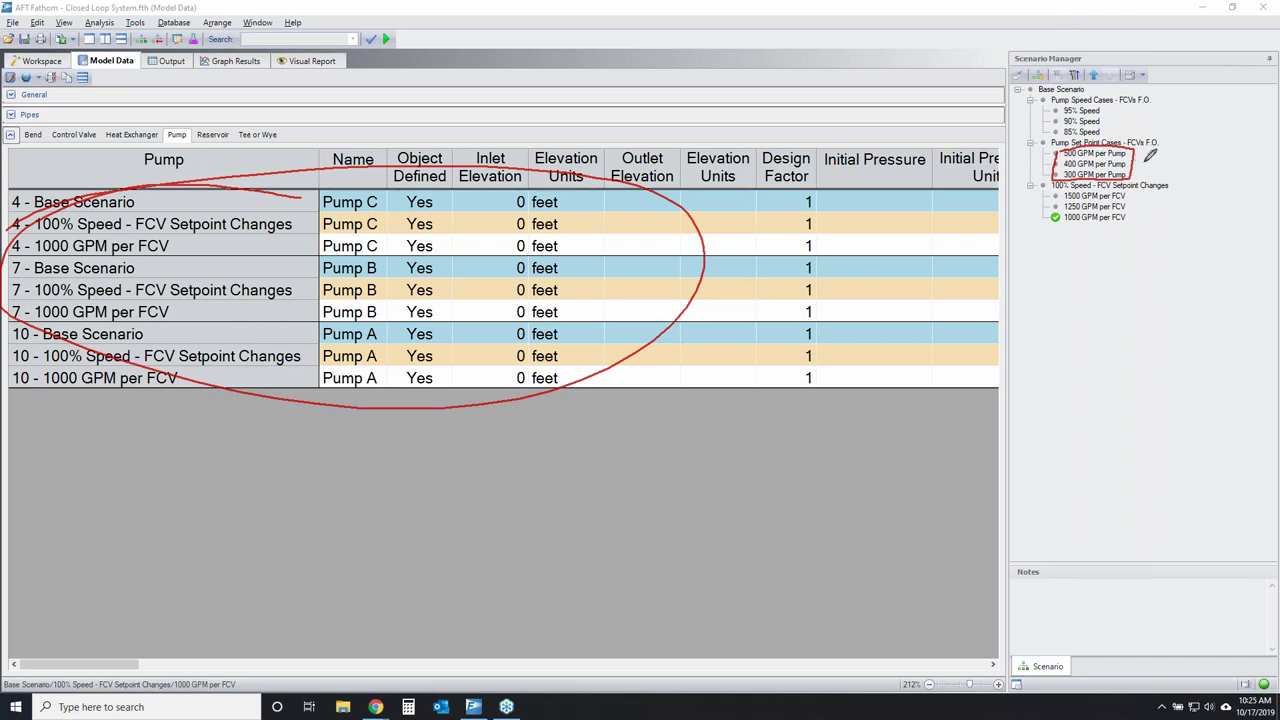
drag(1140, 178, 1183, 150)
drag(1160, 146, 1202, 180)
mouse_move(1072, 145)
mouse_down()
mouse_move(1160, 144)
mouse_move(1062, 151)
mouse_move(1125, 148)
mouse_up()
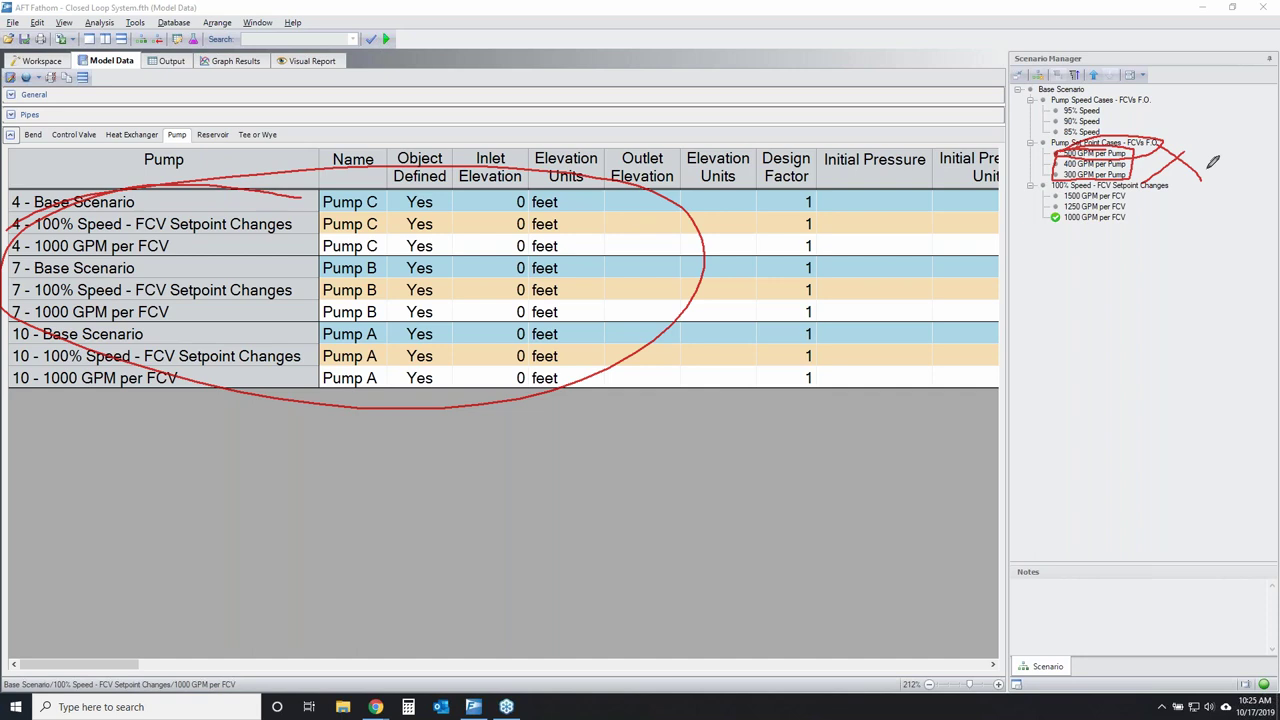
Circle the 500, 400 and 300 GPM per Pump scenarios under Pump Set Point Cases.
key(e)
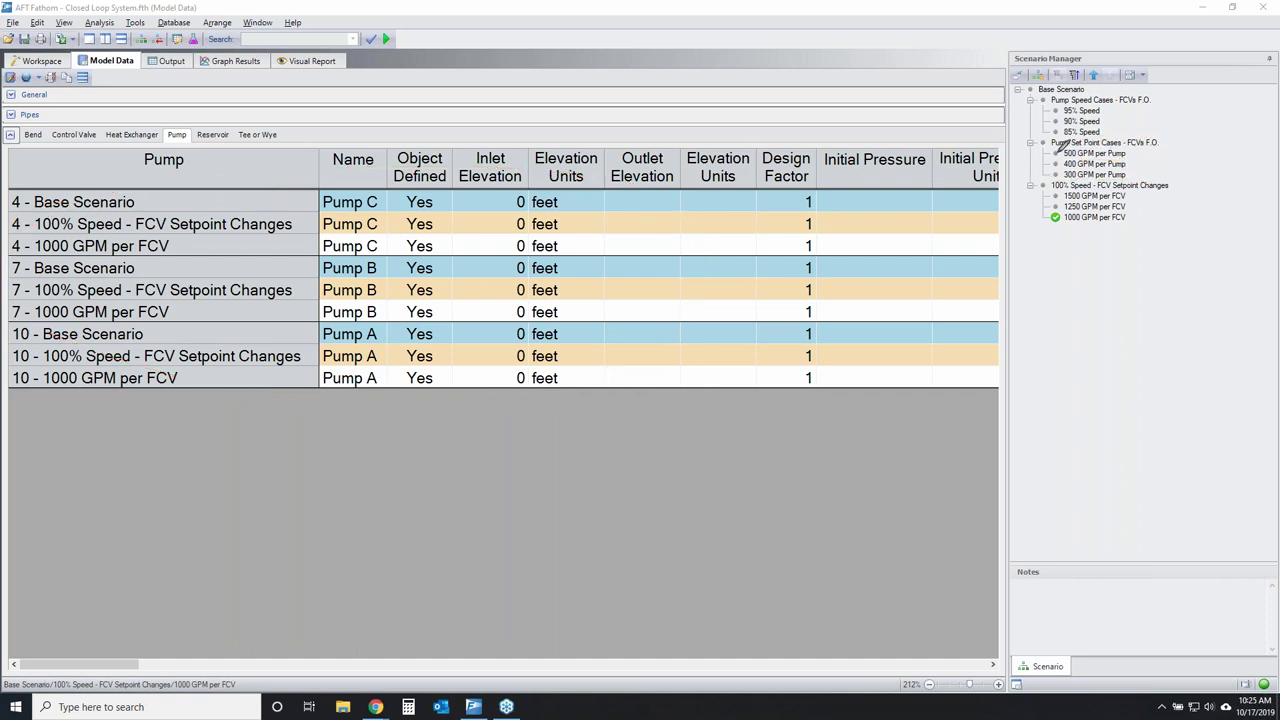
mouse_move(1056, 148)
mouse_down()
mouse_move(1129, 171)
mouse_move(1135, 149)
mouse_move(1060, 150)
mouse_up()
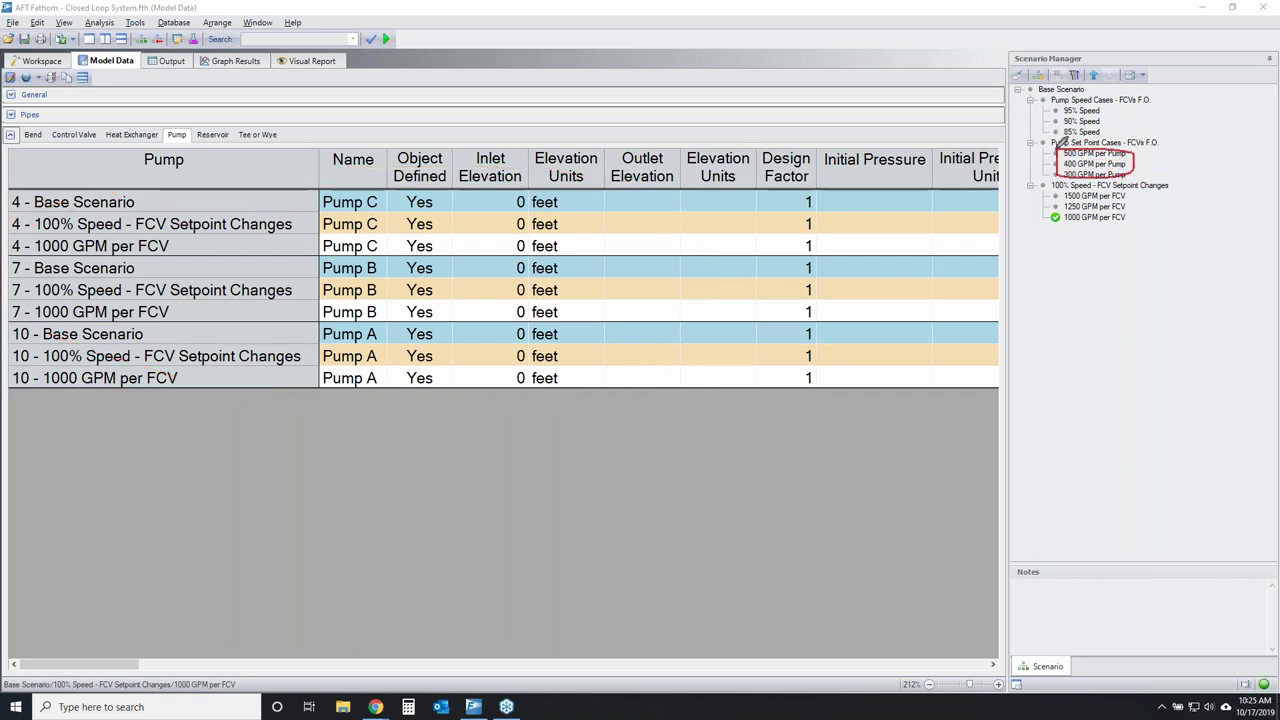
mouse_move(1162, 148)
mouse_down()
mouse_move(1150, 148)
mouse_move(1162, 132)
mouse_move(1044, 140)
mouse_move(1090, 145)
mouse_up()
mouse_move(1170, 115)
mouse_down()
mouse_move(1155, 130)
mouse_move(1172, 112)
mouse_up()
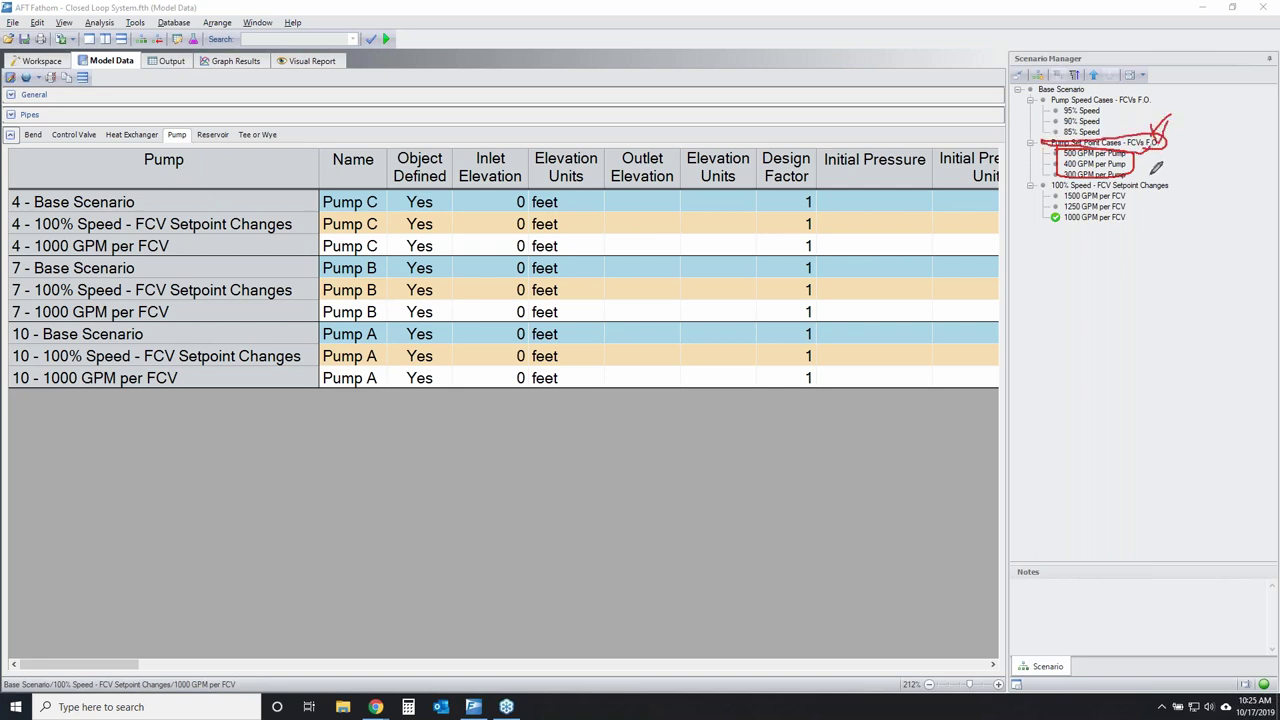
drag(1140, 166, 1202, 193)
key(Escape)
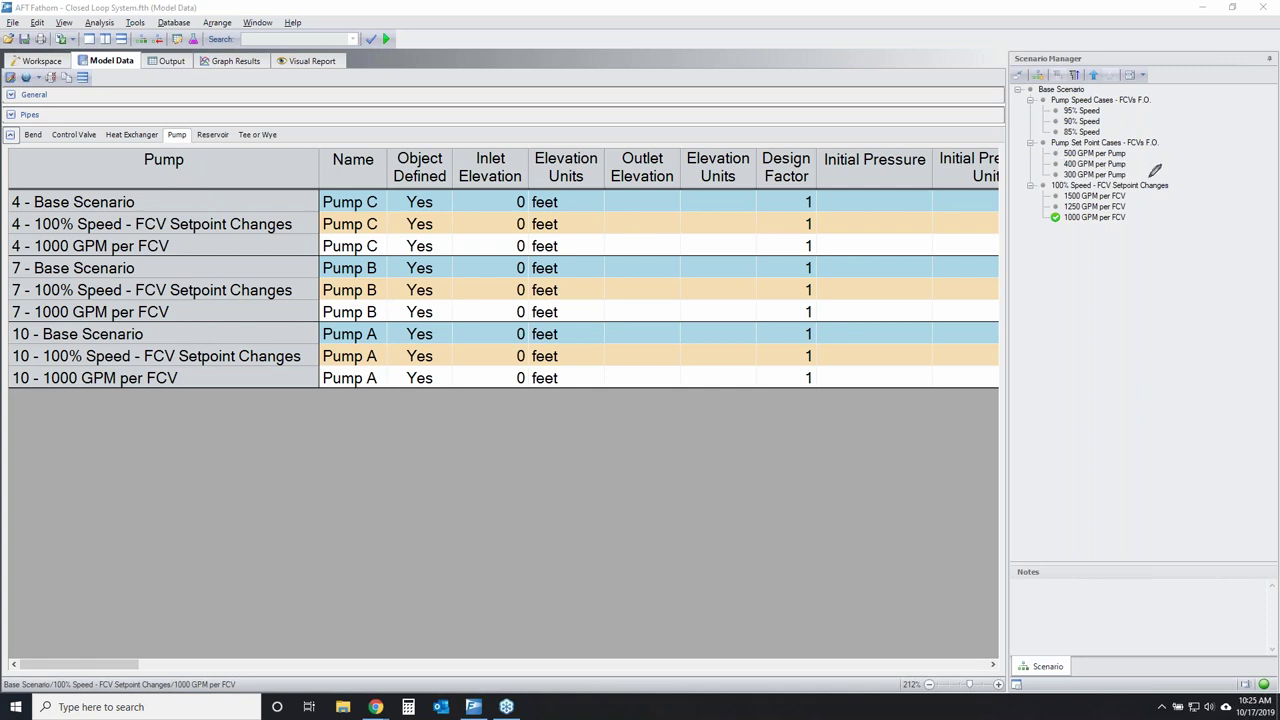
Mark the 300 GPM per Pump scenario and the Base Scenario, then clear the annotations.
mouse_move(1128, 178)
mouse_down()
mouse_move(1162, 168)
mouse_move(1178, 128)
mouse_up()
drag(1092, 92, 1106, 85)
mouse_move(1061, 148)
mouse_down()
mouse_move(1078, 177)
mouse_move(1140, 166)
mouse_move(1115, 142)
mouse_move(1064, 141)
mouse_move(1056, 173)
mouse_up()
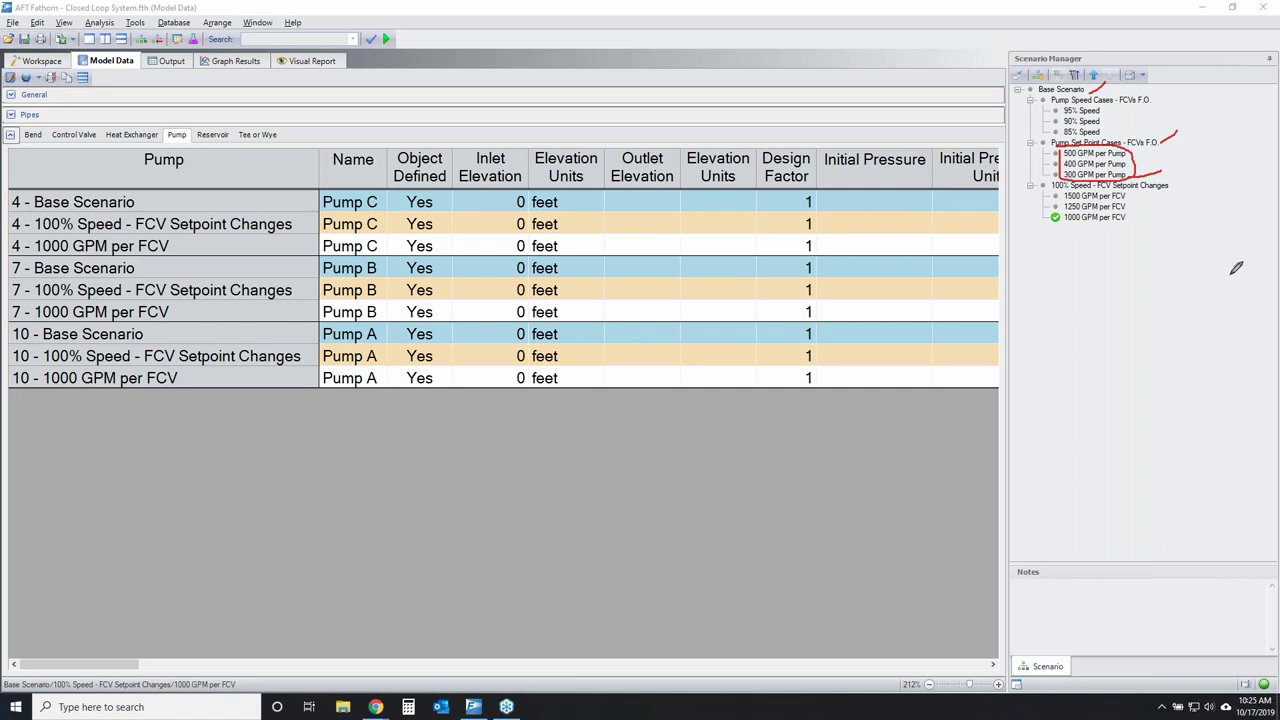
key(Escape)
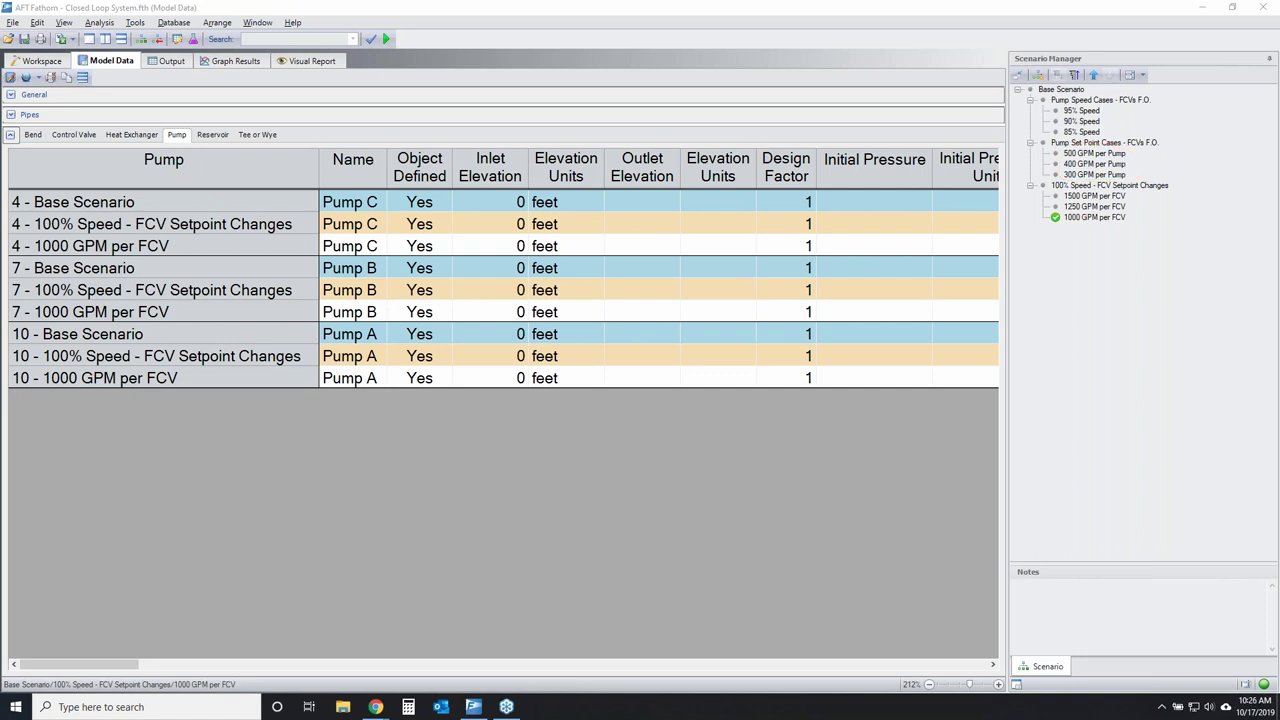
click(10, 77)
Show the Other options, highlighting Show Pipe Elevation Data, Show Junction Curve Data and Include Bill of Materials.
click(719, 223)
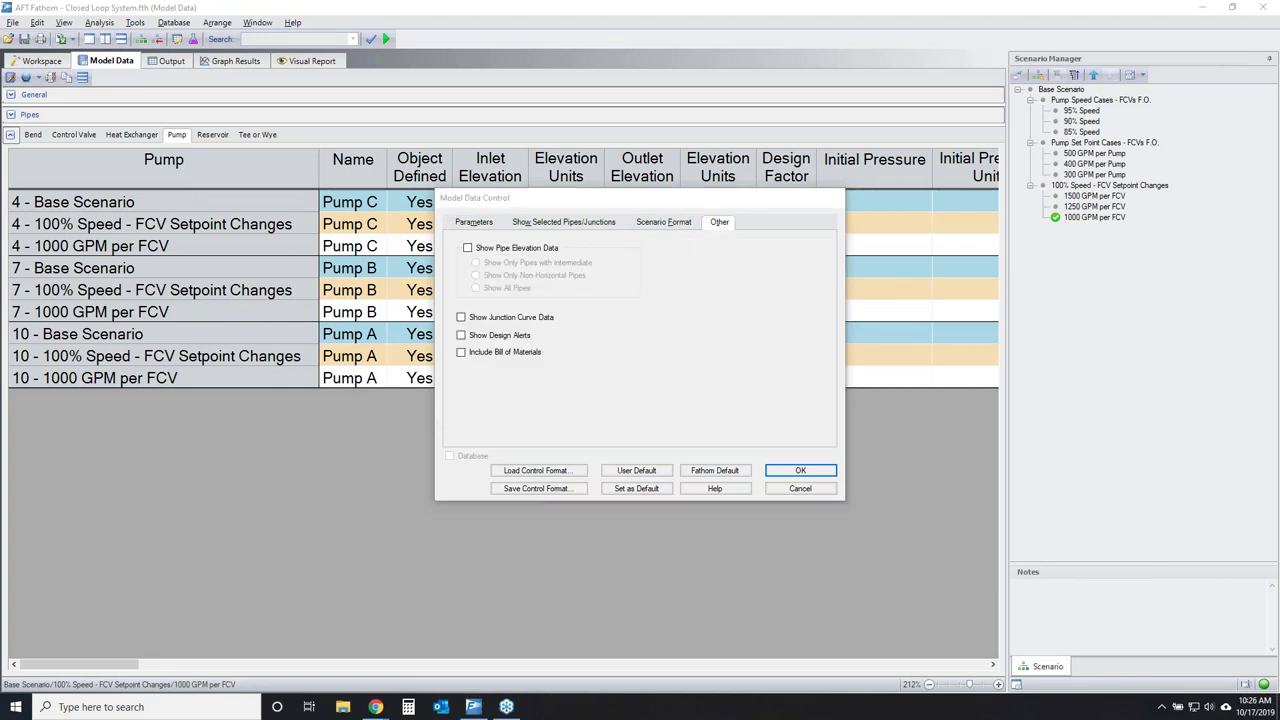
mouse_move(596, 238)
mouse_down()
mouse_move(435, 249)
mouse_move(405, 341)
mouse_move(584, 326)
mouse_move(584, 226)
mouse_up()
mouse_move(484, 243)
mouse_down()
mouse_move(548, 244)
mouse_move(464, 246)
mouse_up()
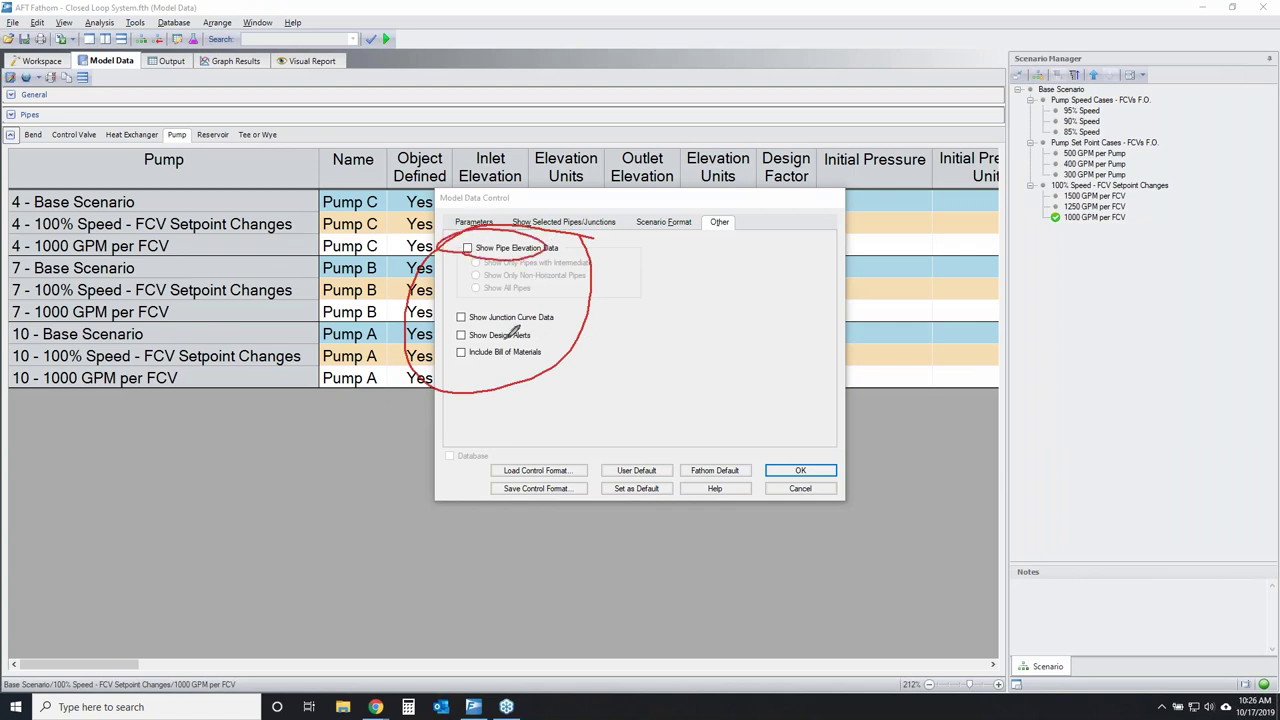
mouse_move(466, 328)
mouse_down()
mouse_move(530, 330)
mouse_move(452, 302)
mouse_move(508, 338)
mouse_up()
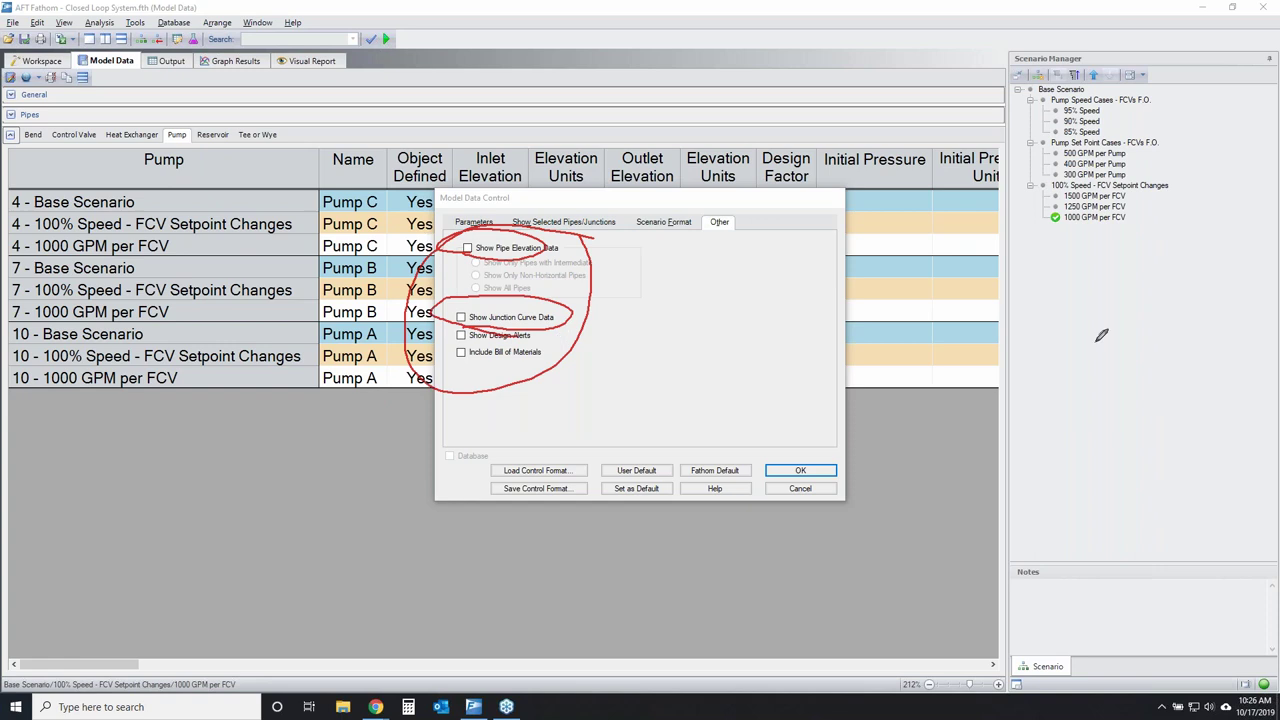
mouse_move(456, 357)
mouse_down()
mouse_move(579, 355)
mouse_move(515, 340)
mouse_move(458, 352)
mouse_up()
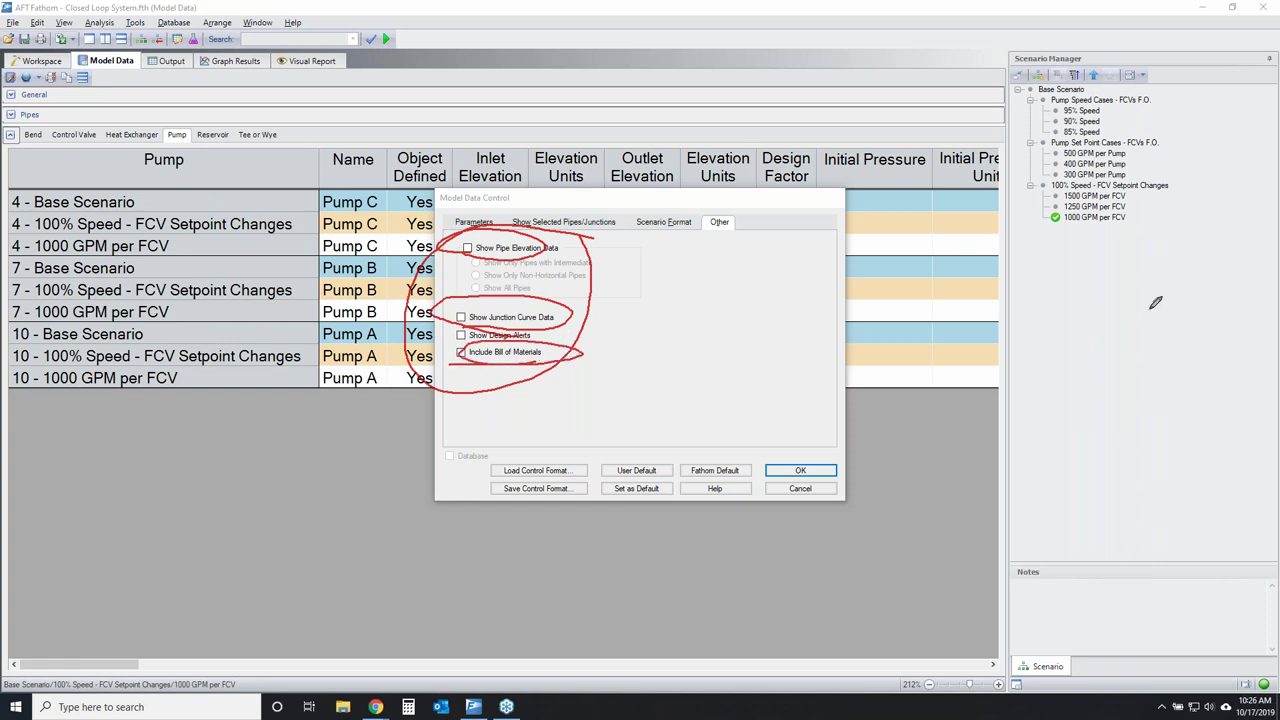
key(Escape)
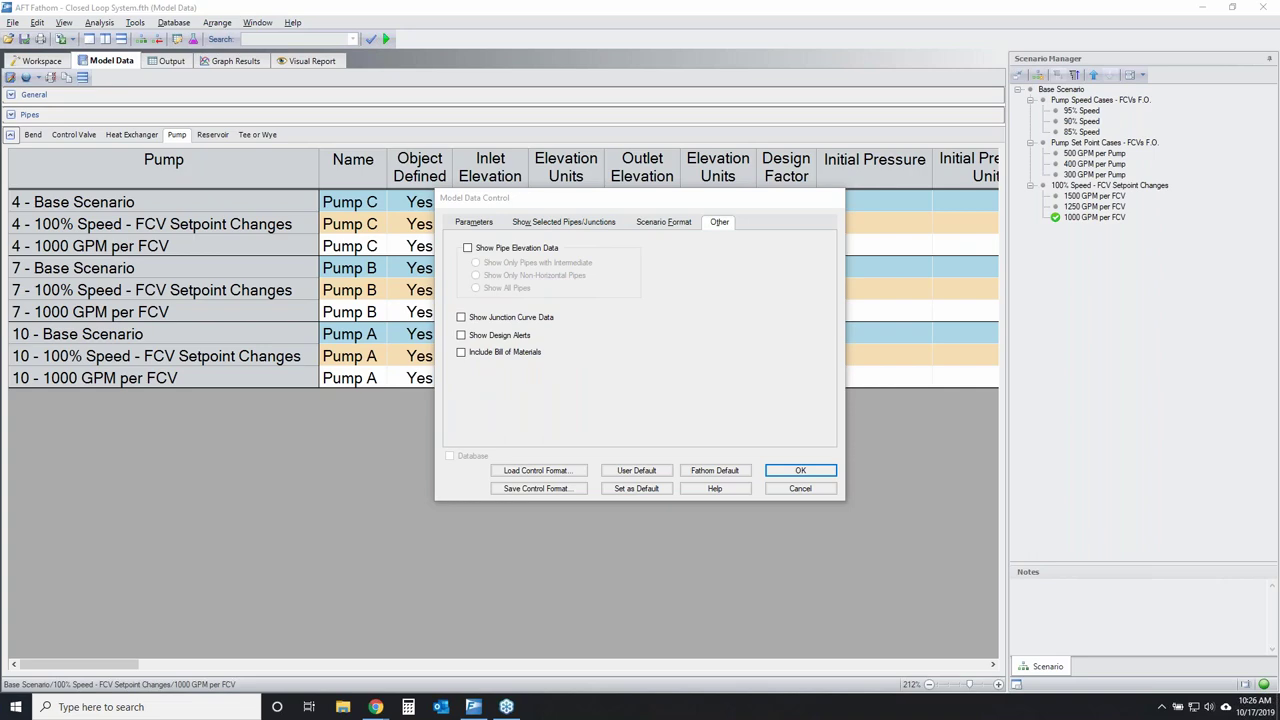
Enable Include Bill of Materials and scroll through its pipe material listing under General.
click(461, 352)
click(796, 470)
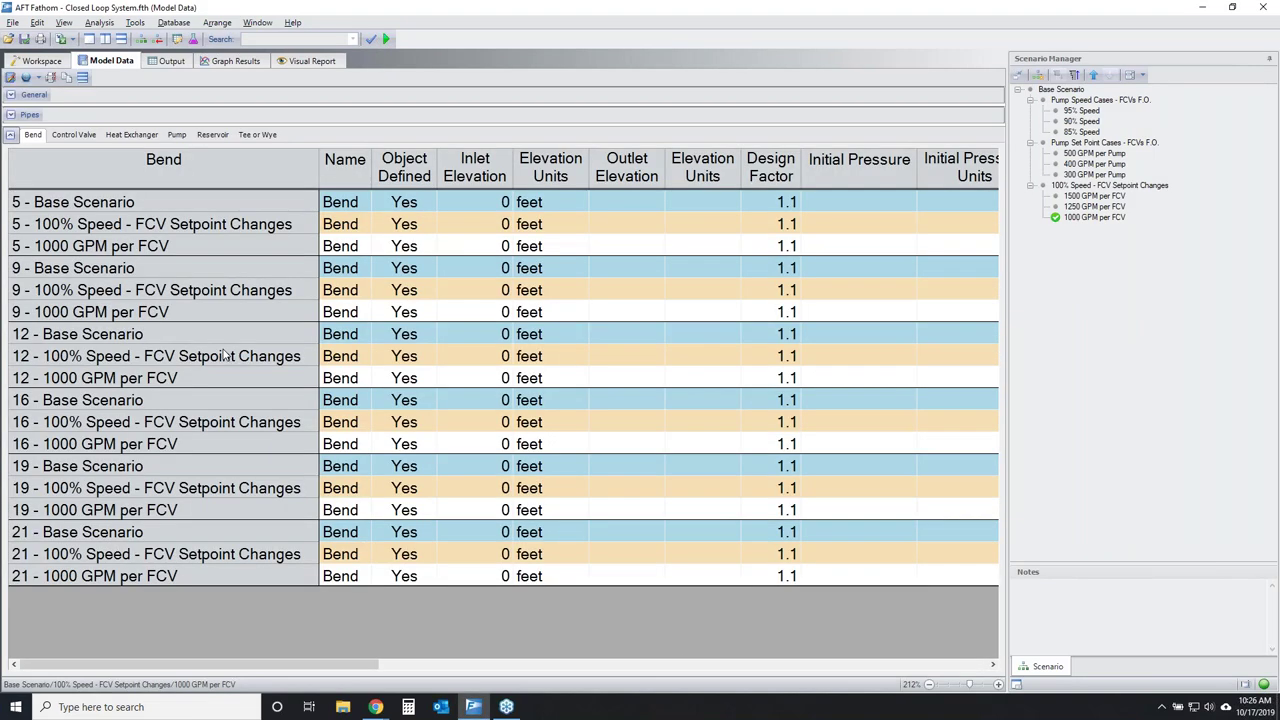
click(10, 94)
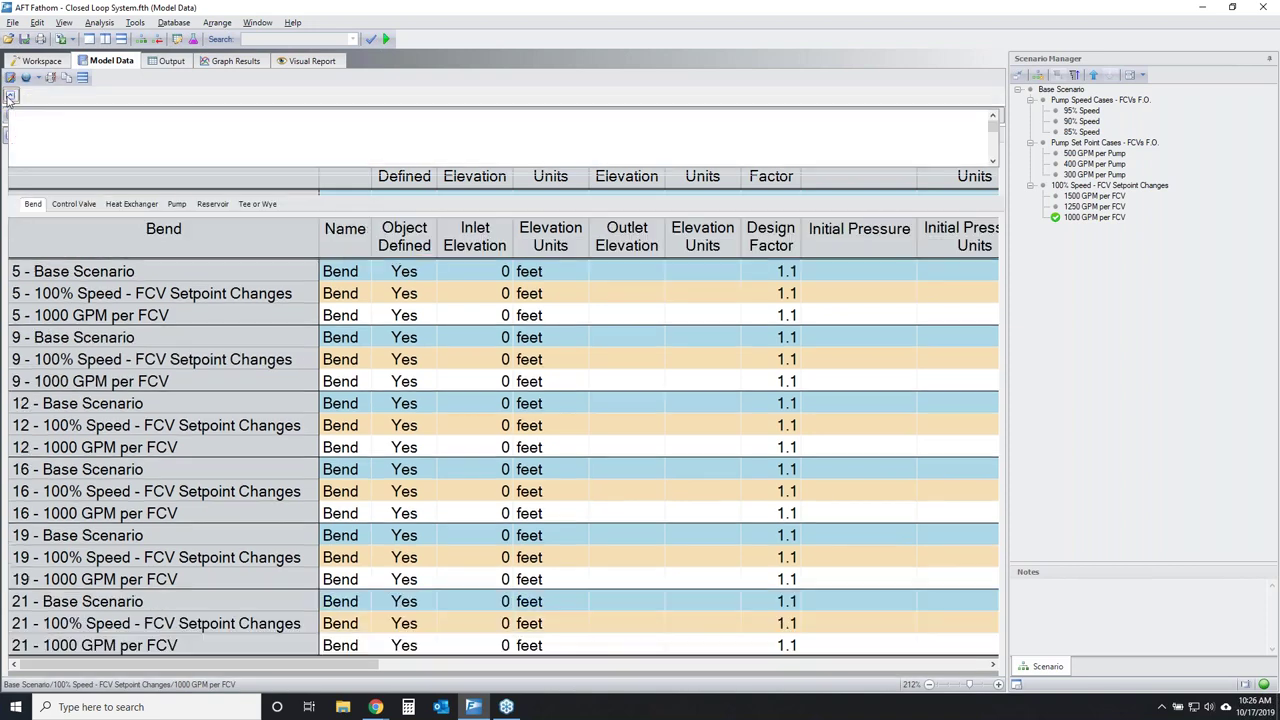
click(128, 96)
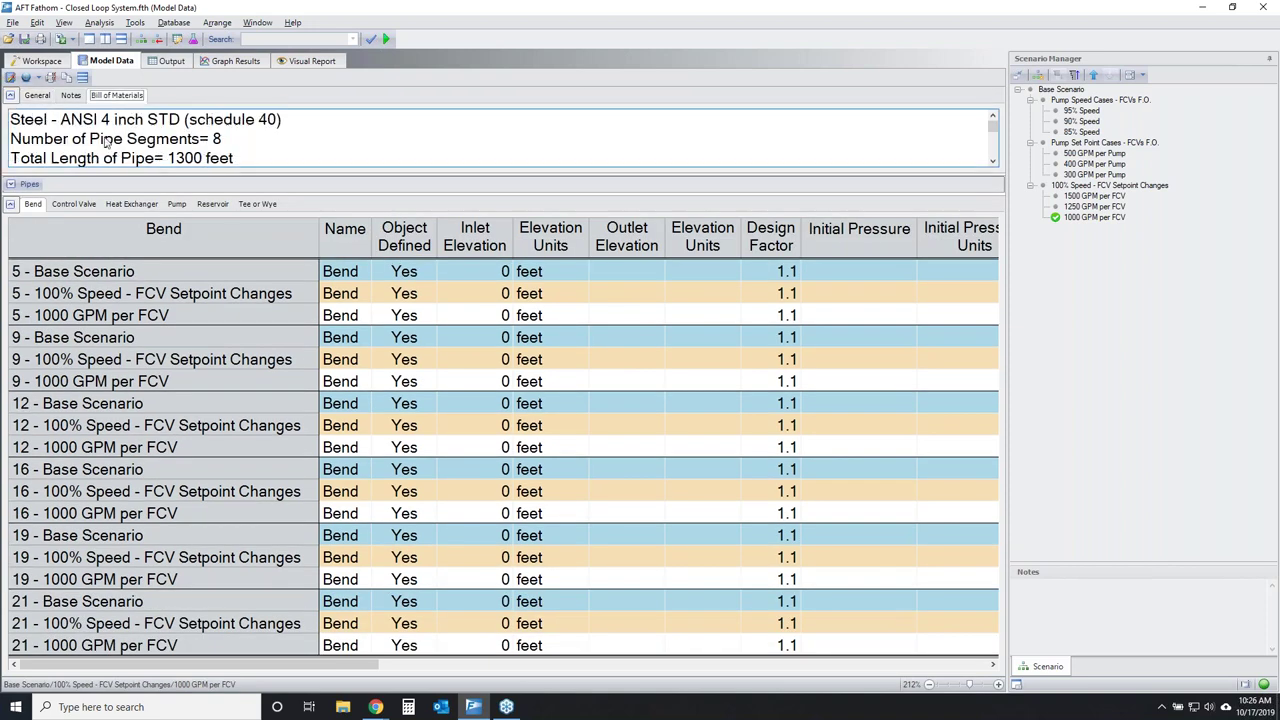
click(11, 204)
drag(998, 151, 981, 101)
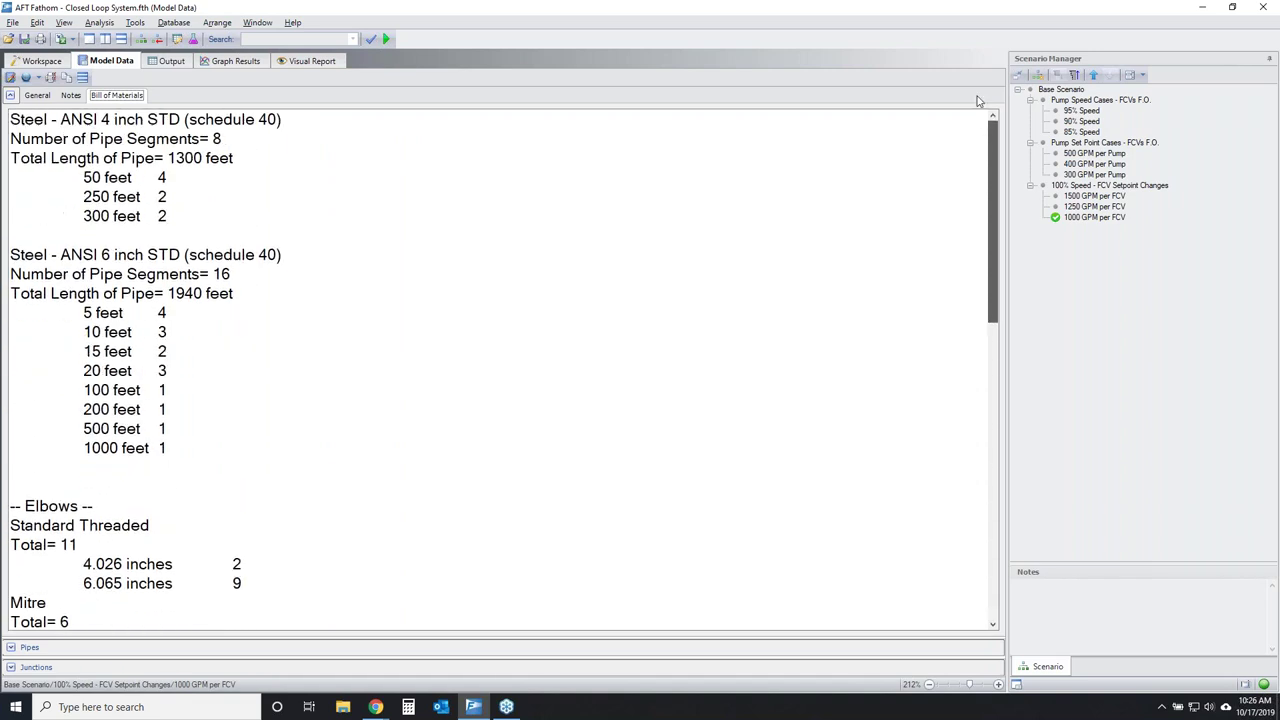
click(187, 187)
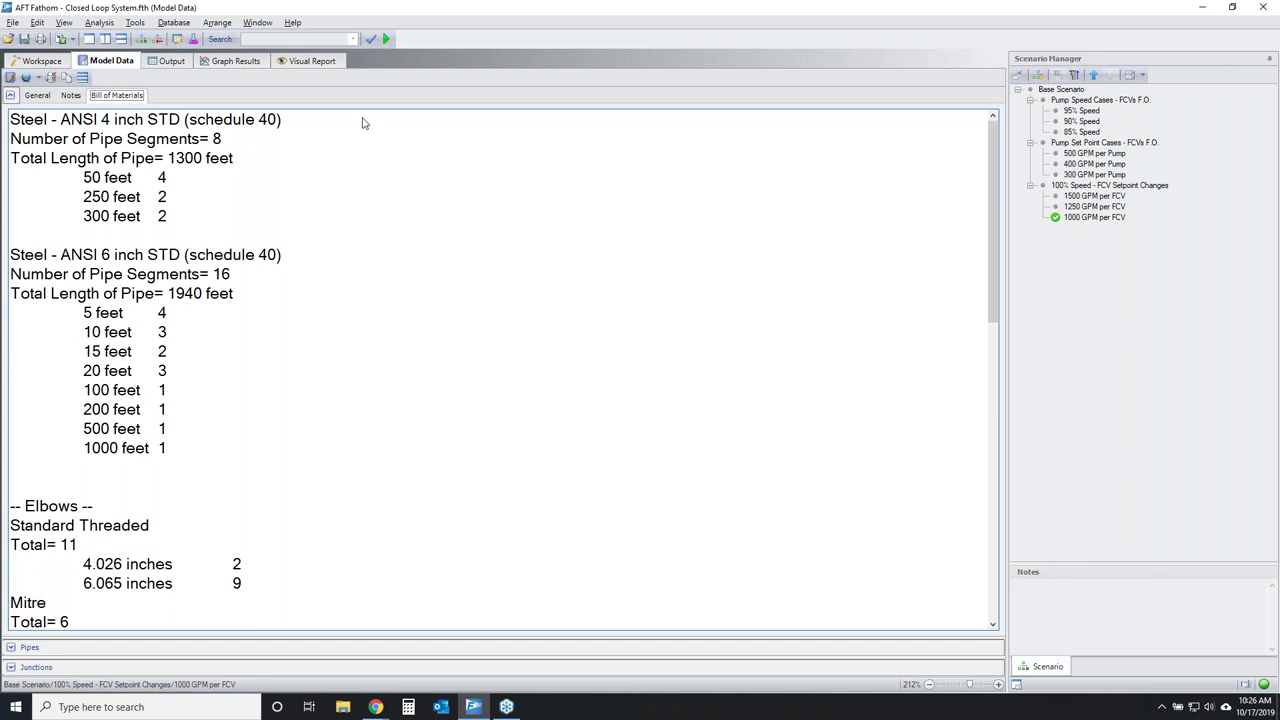
click(10, 95)
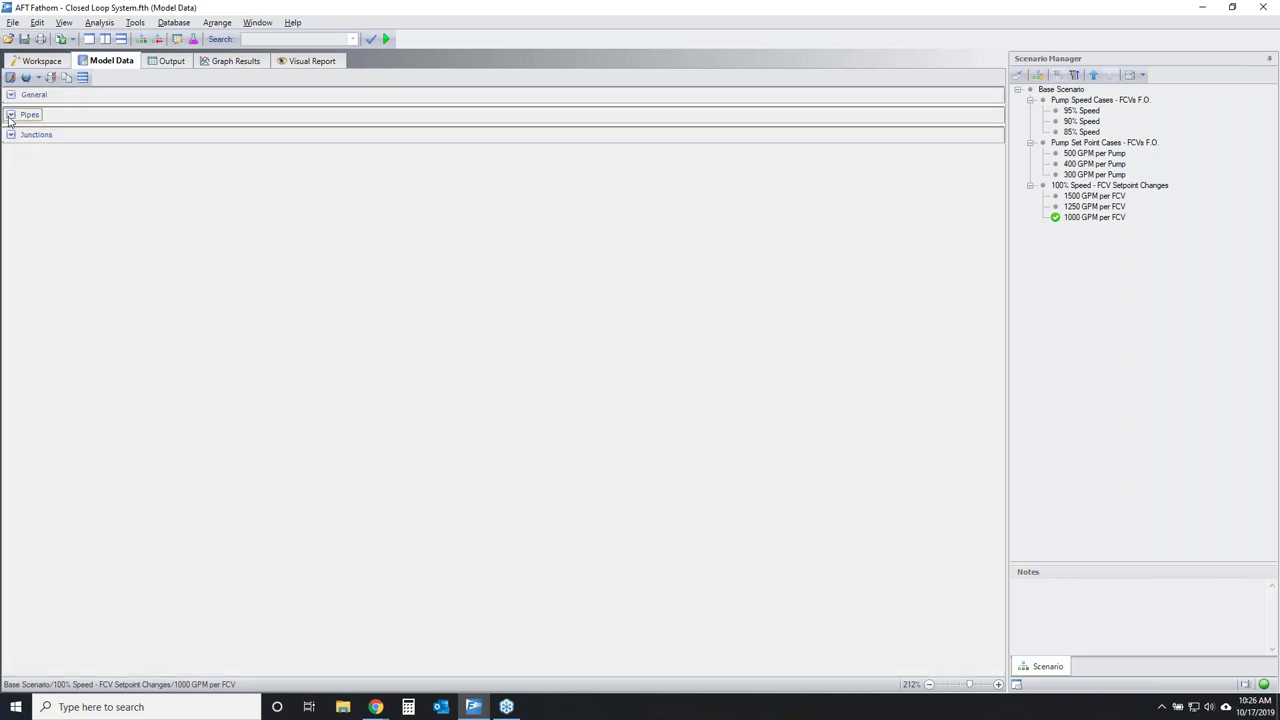
Copy the entire Pipes table and paste it into cell A1 of a blank Excel sheet.
click(10, 114)
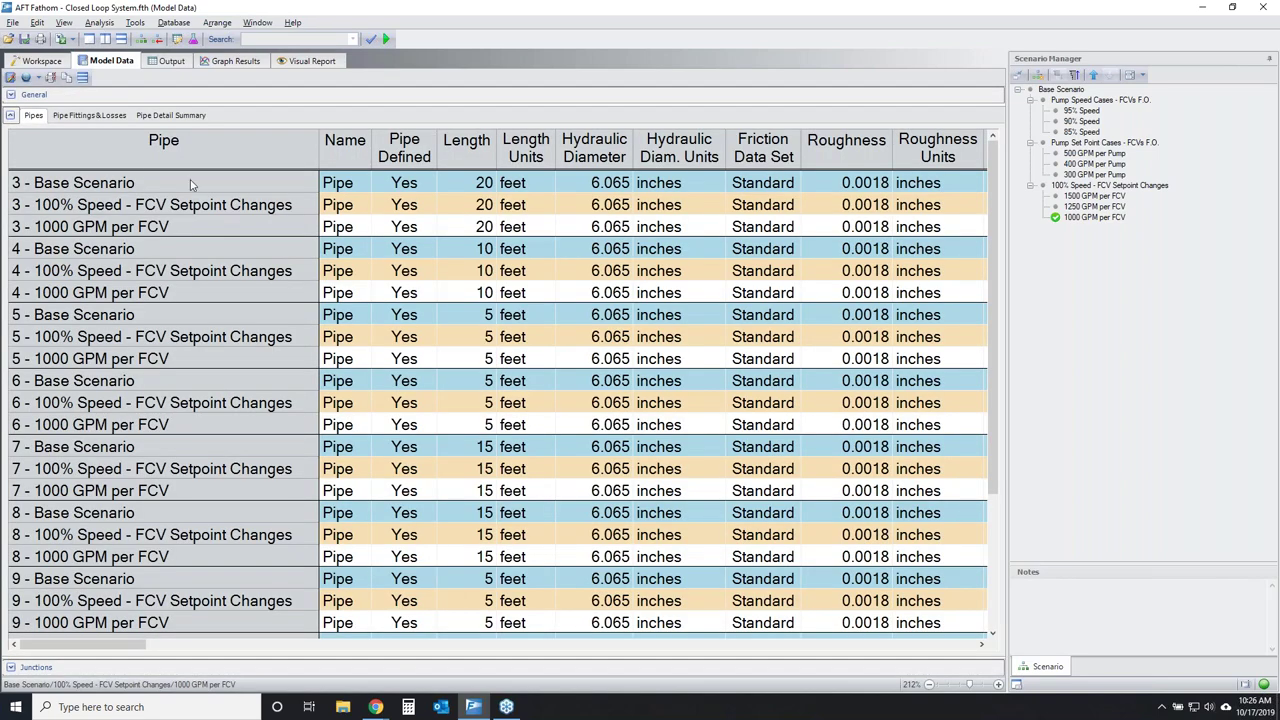
click(130, 160)
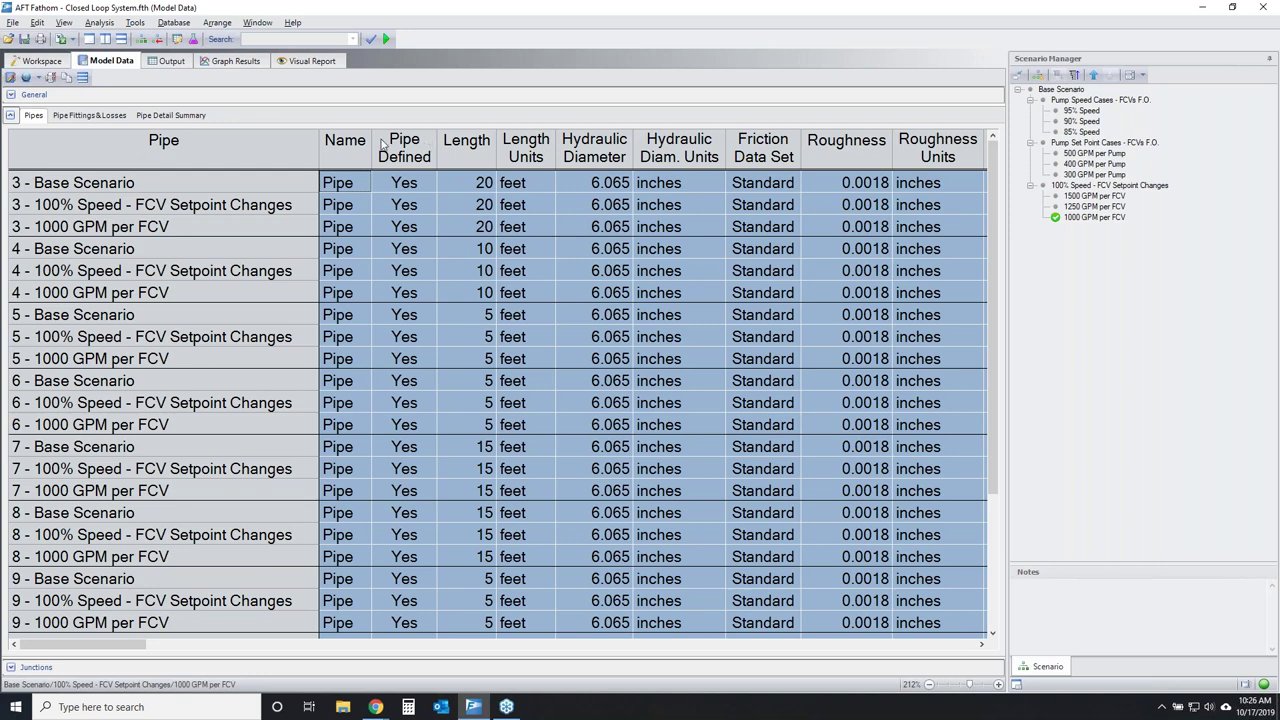
click(37, 22)
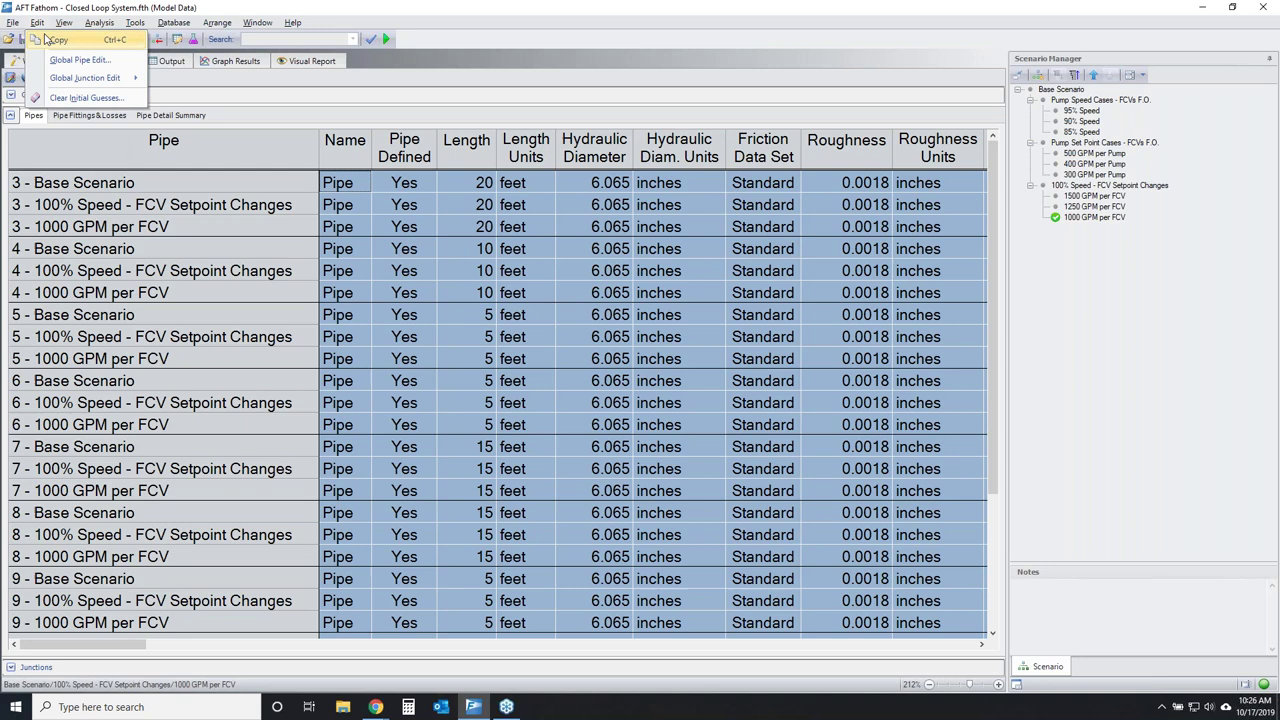
click(55, 40)
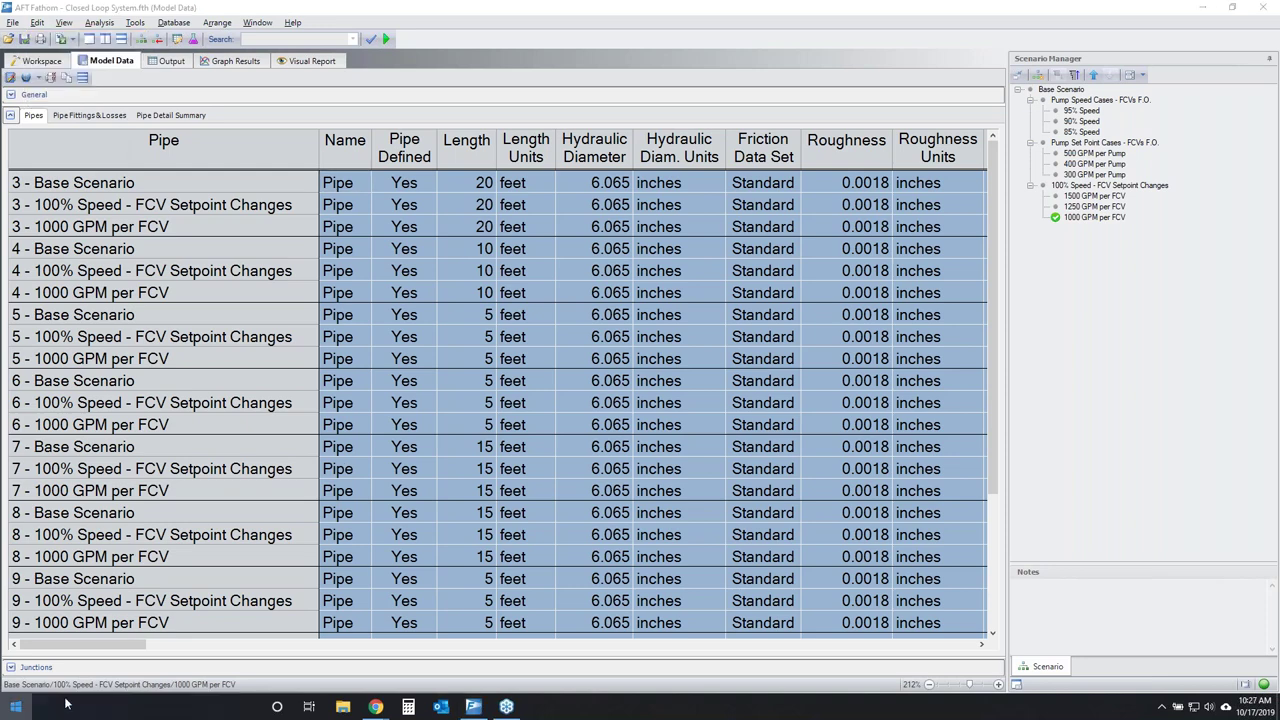
key(super)
key(super)
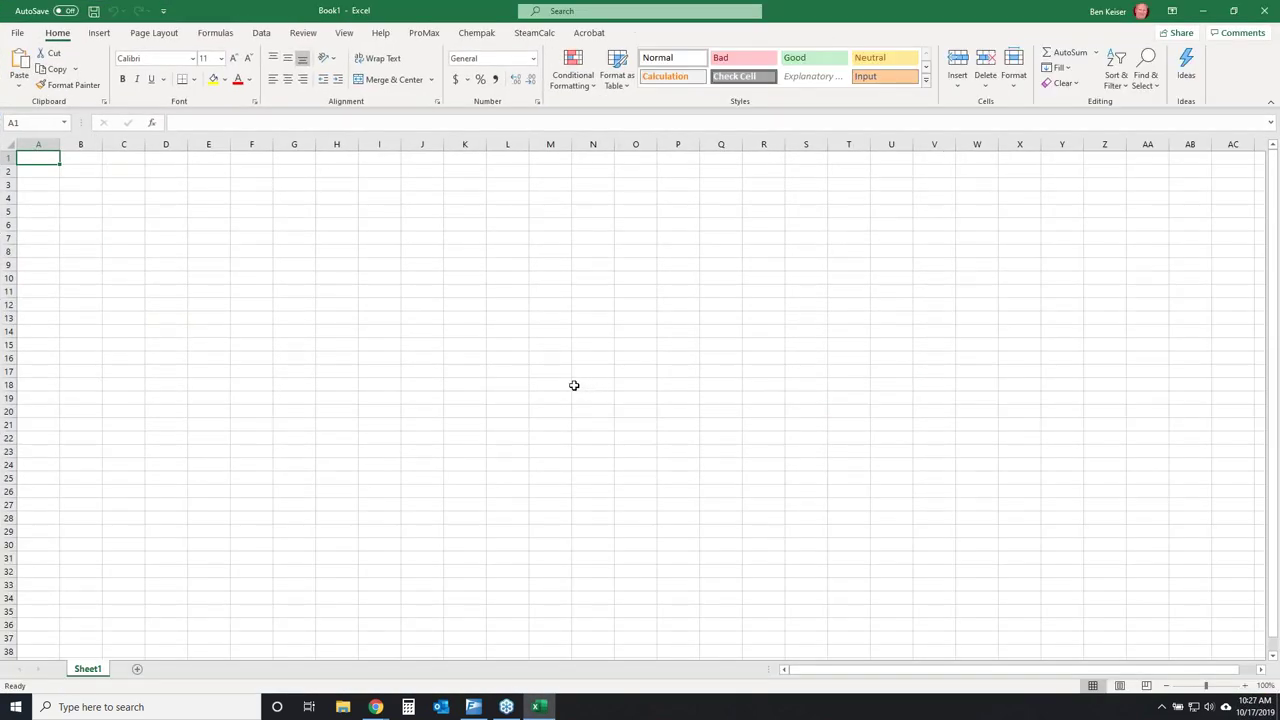
key(ctrl+v)
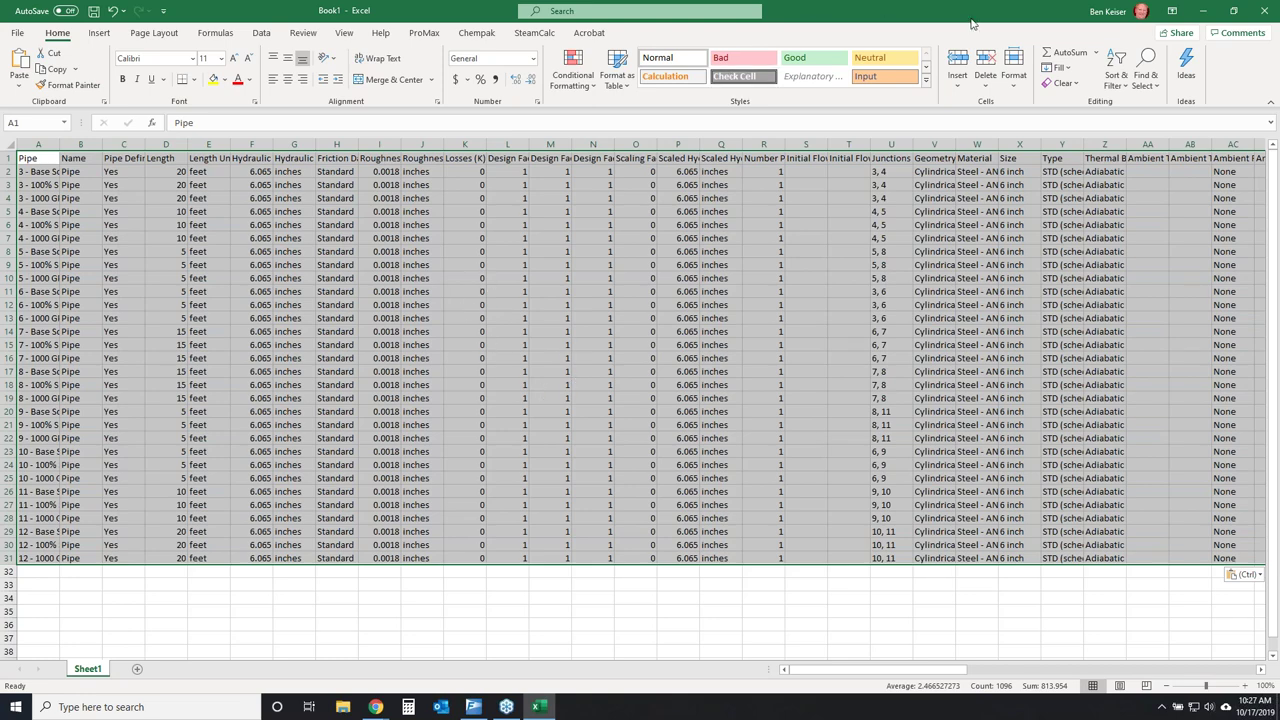
click(1206, 12)
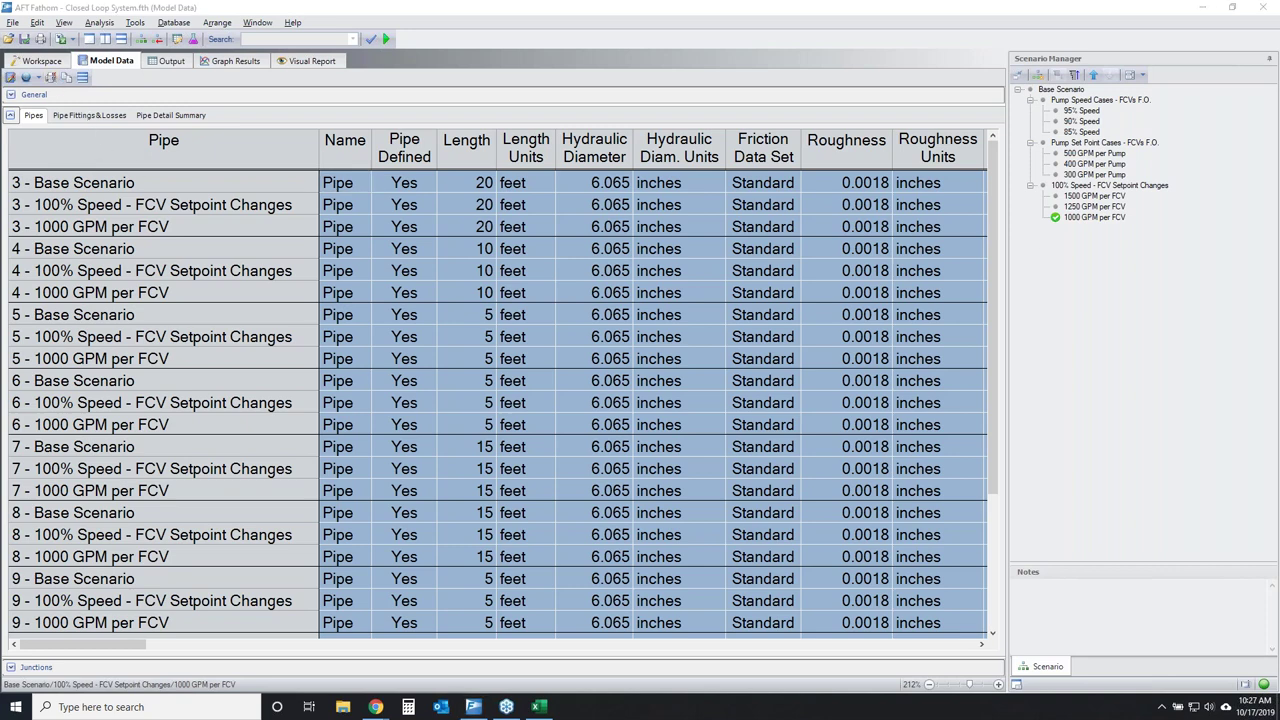
In Print Content, uncheck General and check Pipe Detail Summary under Pipe Output.
mouse_move(54, 66)
mouse_down()
mouse_move(43, 82)
mouse_move(60, 82)
mouse_move(55, 70)
mouse_up()
click(51, 79)
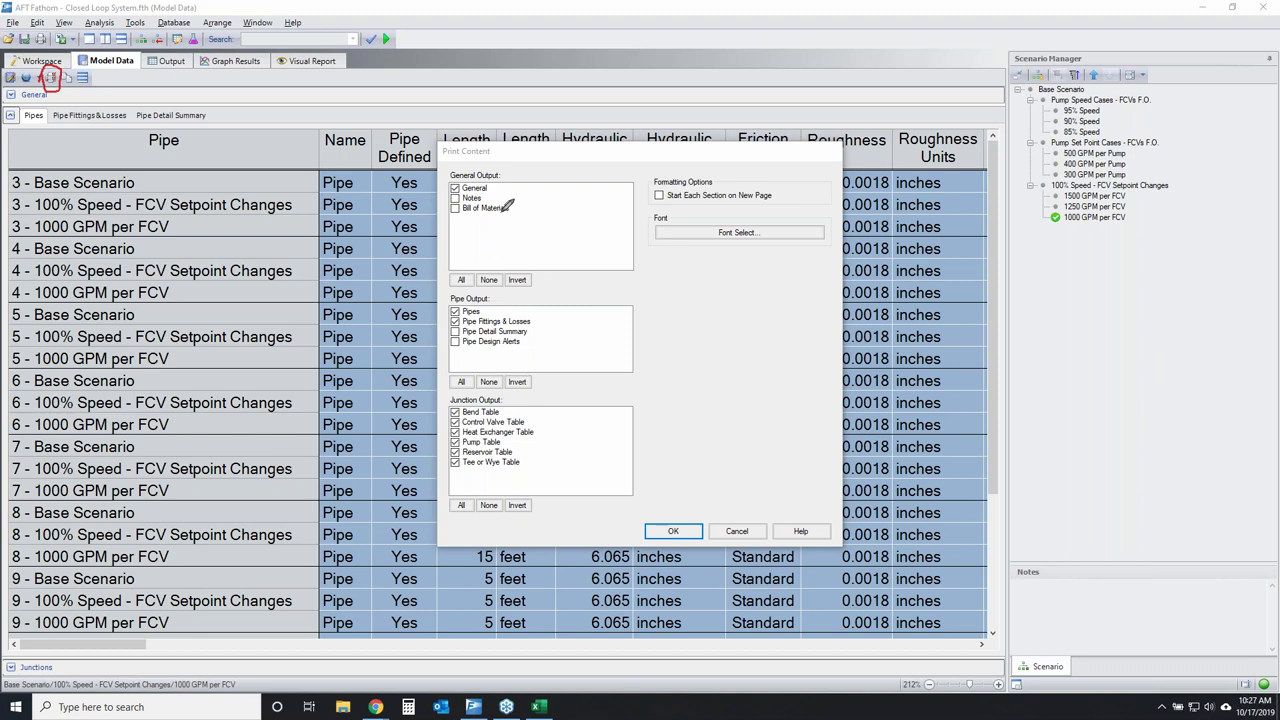
mouse_move(505, 172)
mouse_down()
mouse_move(408, 199)
mouse_move(501, 203)
mouse_move(442, 222)
mouse_move(570, 242)
mouse_up()
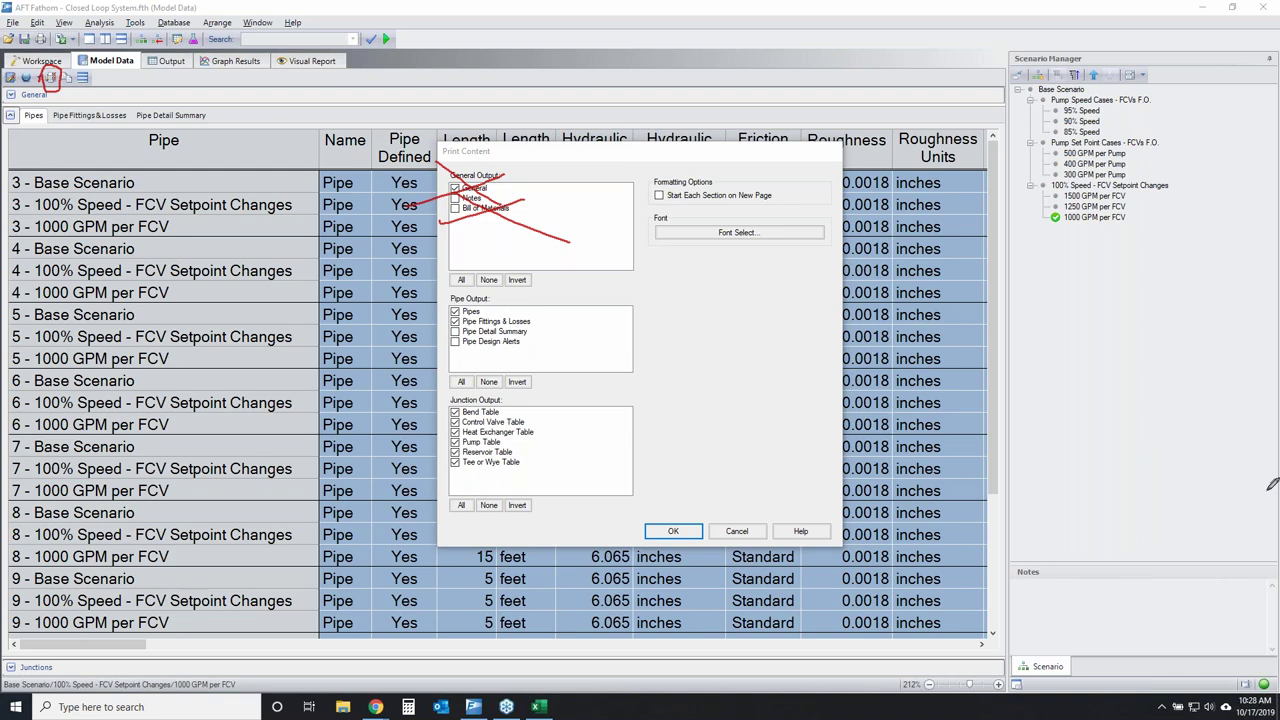
key(Escape)
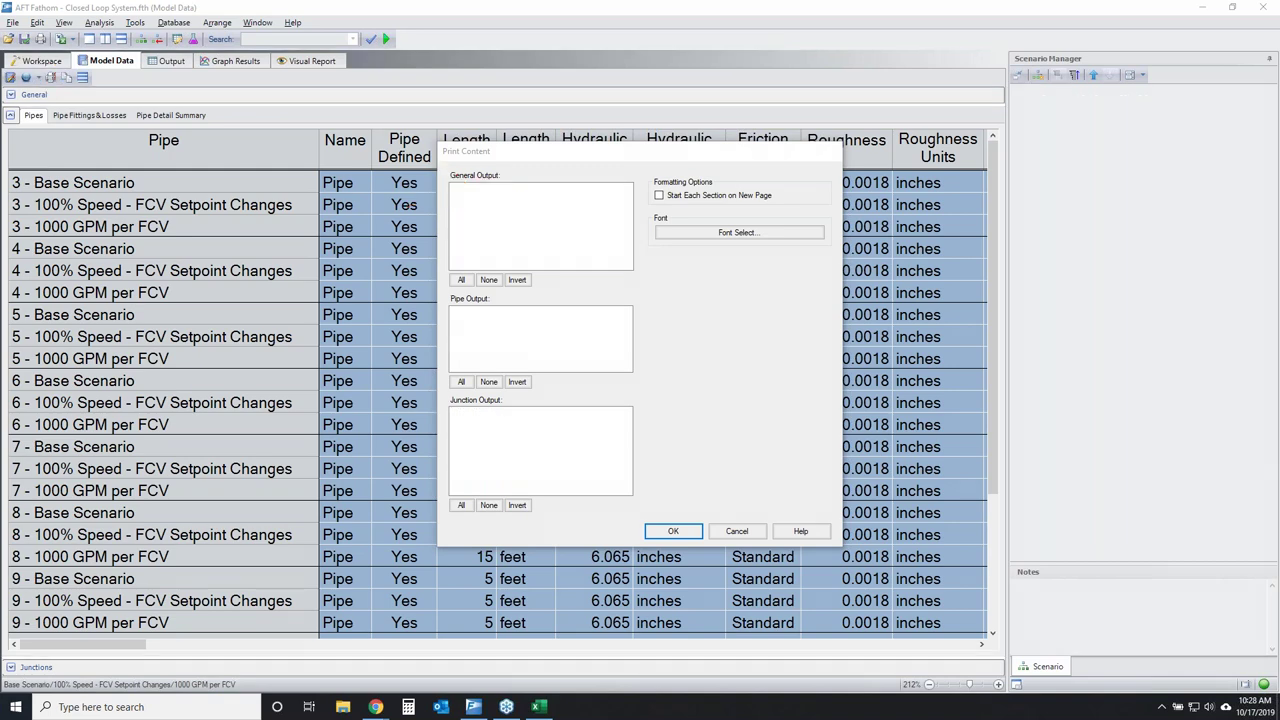
click(456, 189)
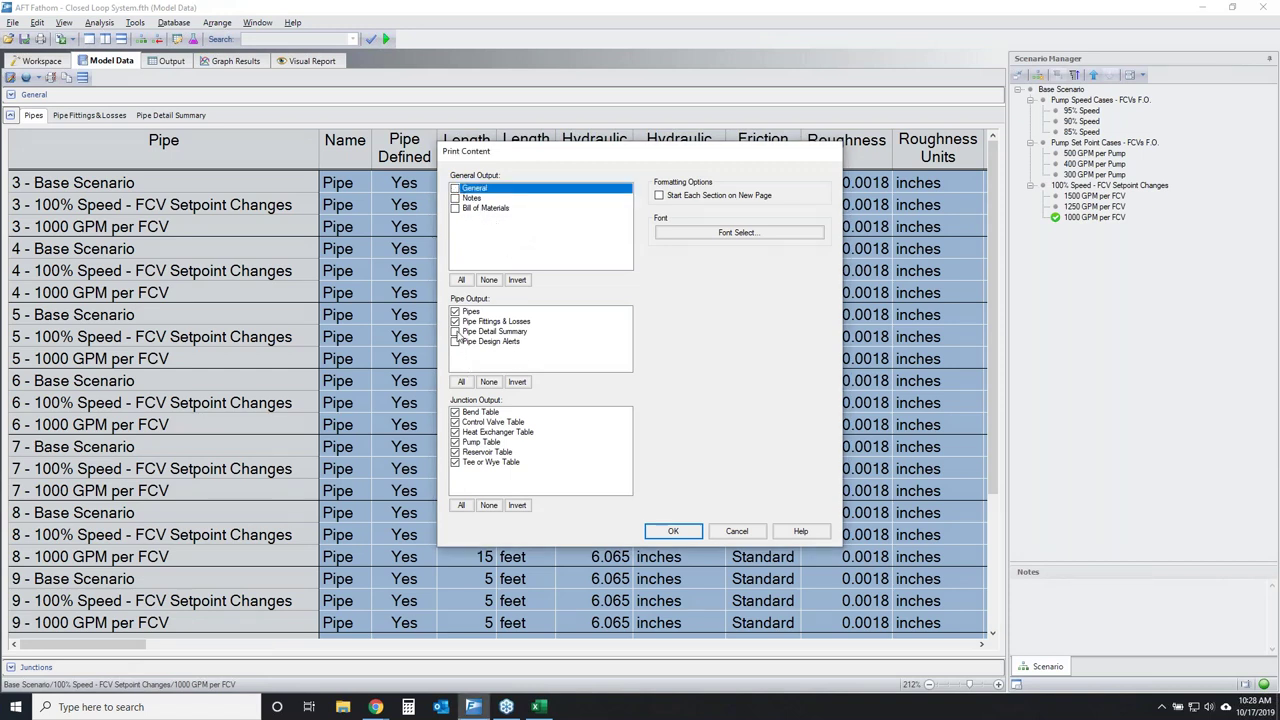
click(455, 333)
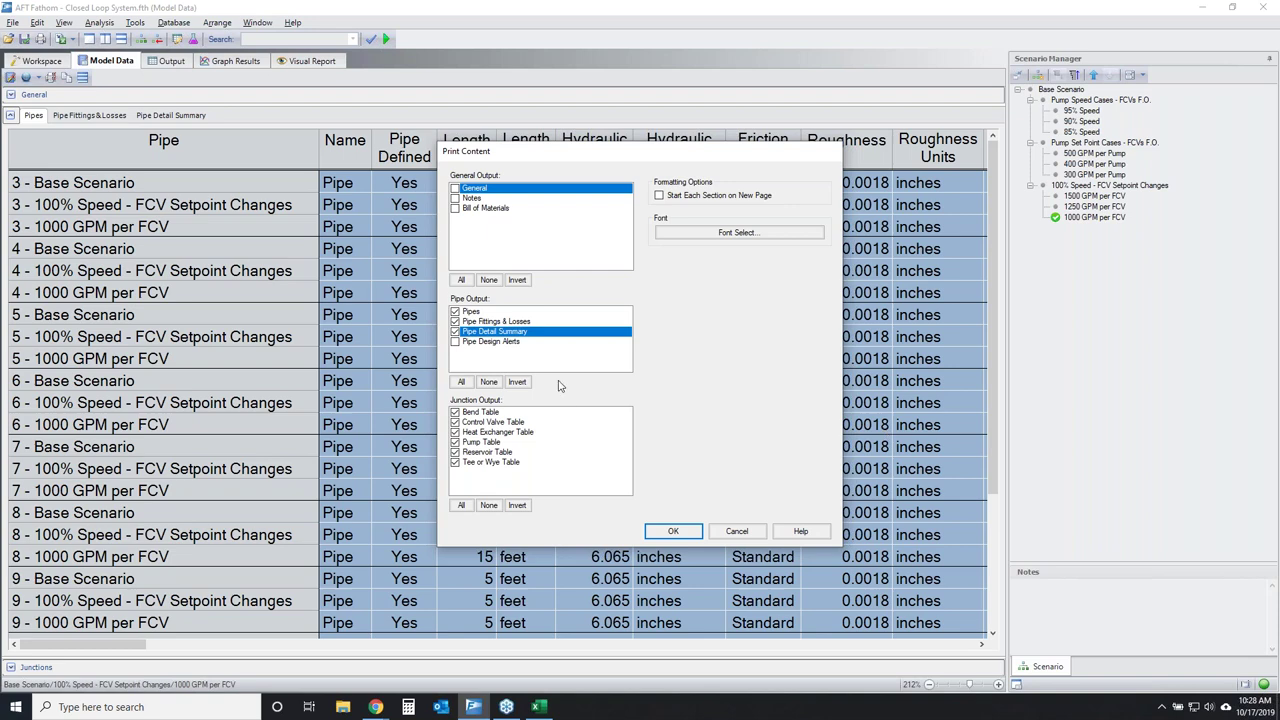
click(675, 534)
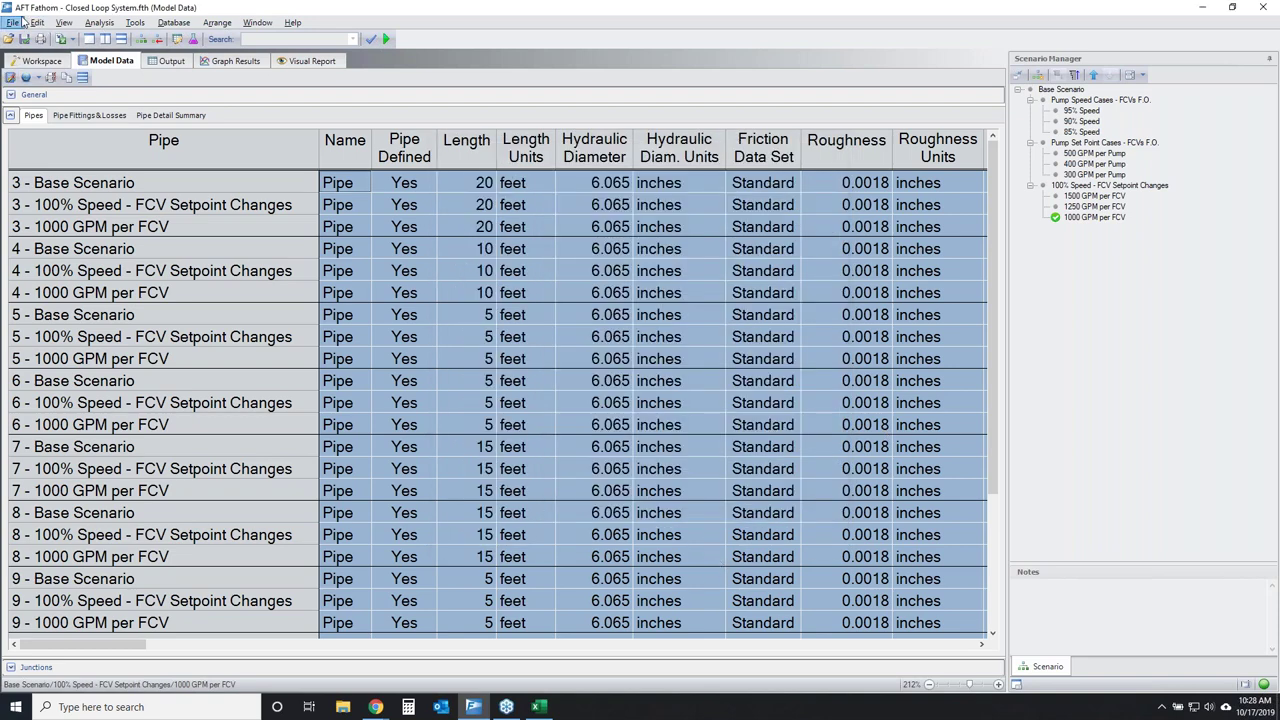
click(13, 22)
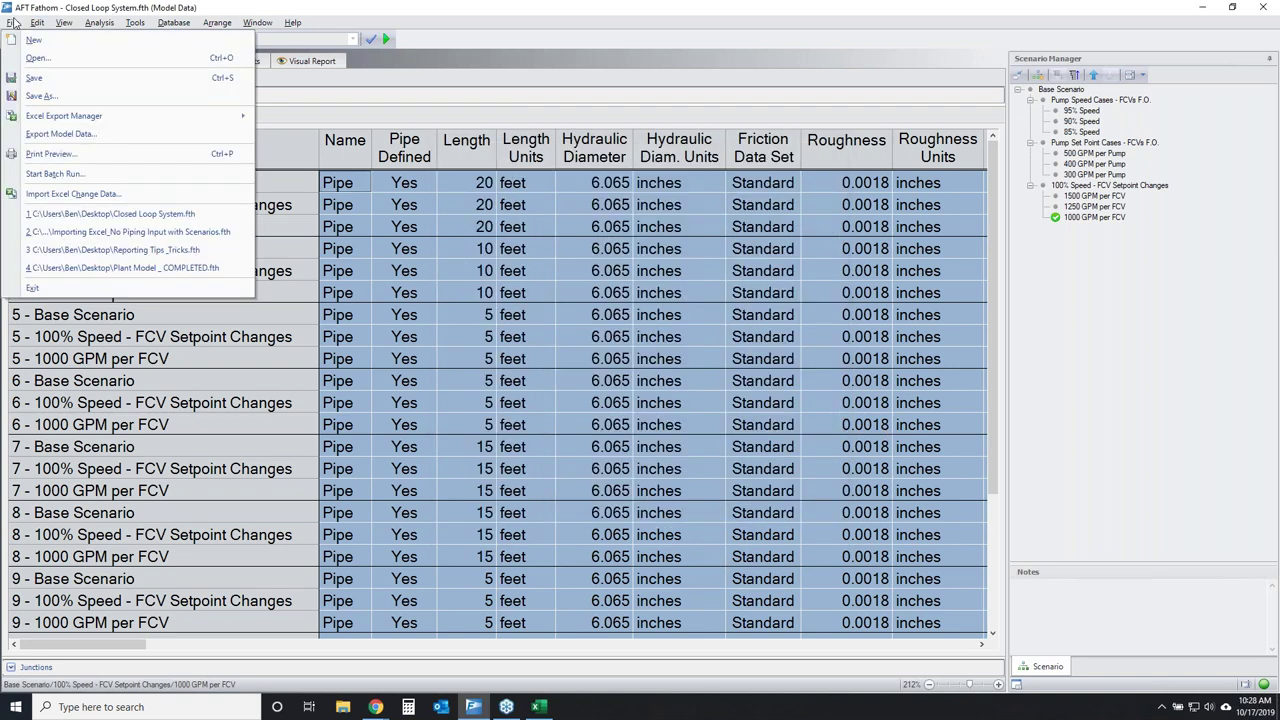
Preview the printed report, paging through to the reservoir tables on page 25.
click(50, 154)
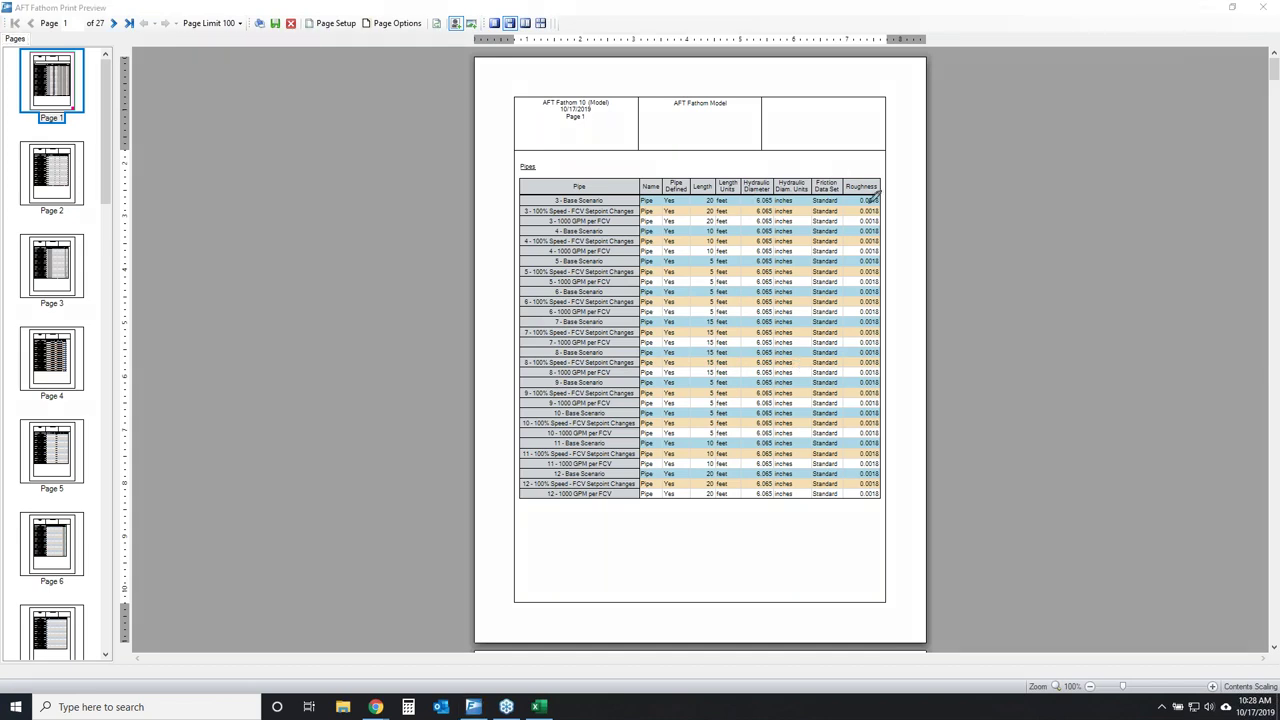
mouse_move(834, 172)
mouse_down()
mouse_move(650, 413)
mouse_move(860, 278)
mouse_move(808, 217)
mouse_up()
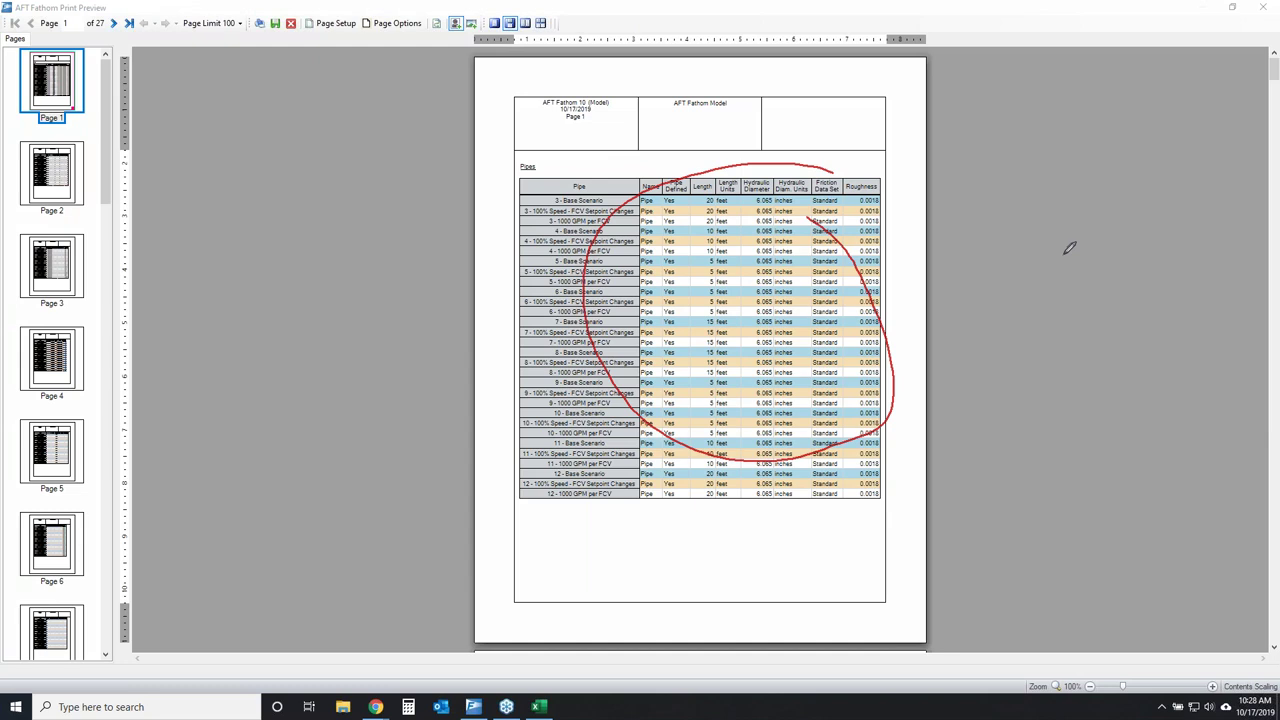
key(Escape)
click(26, 200)
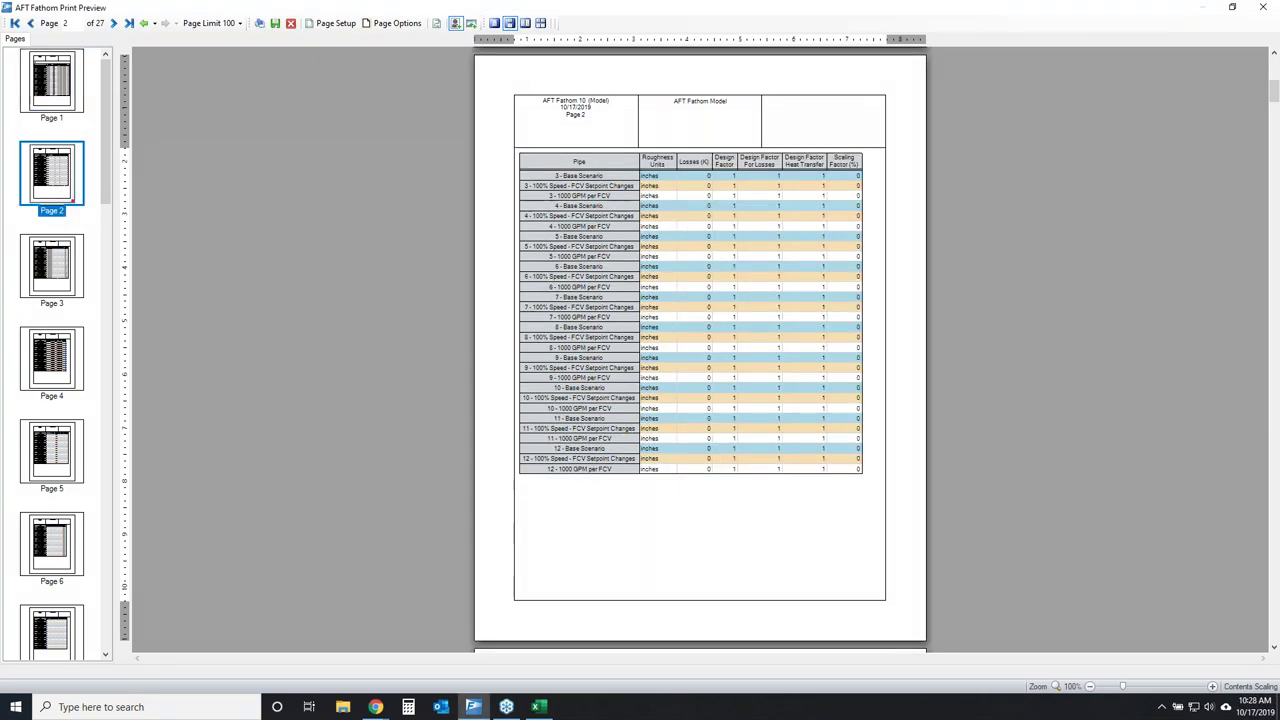
click(62, 262)
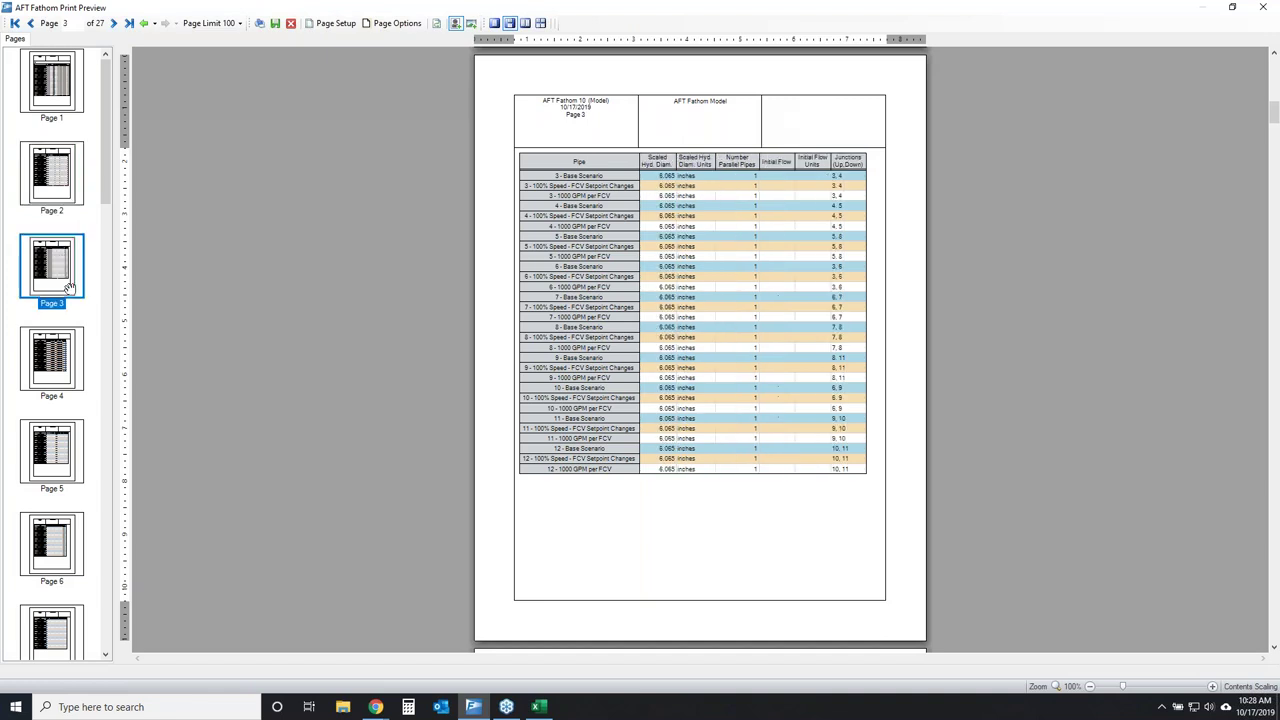
click(70, 358)
click(80, 453)
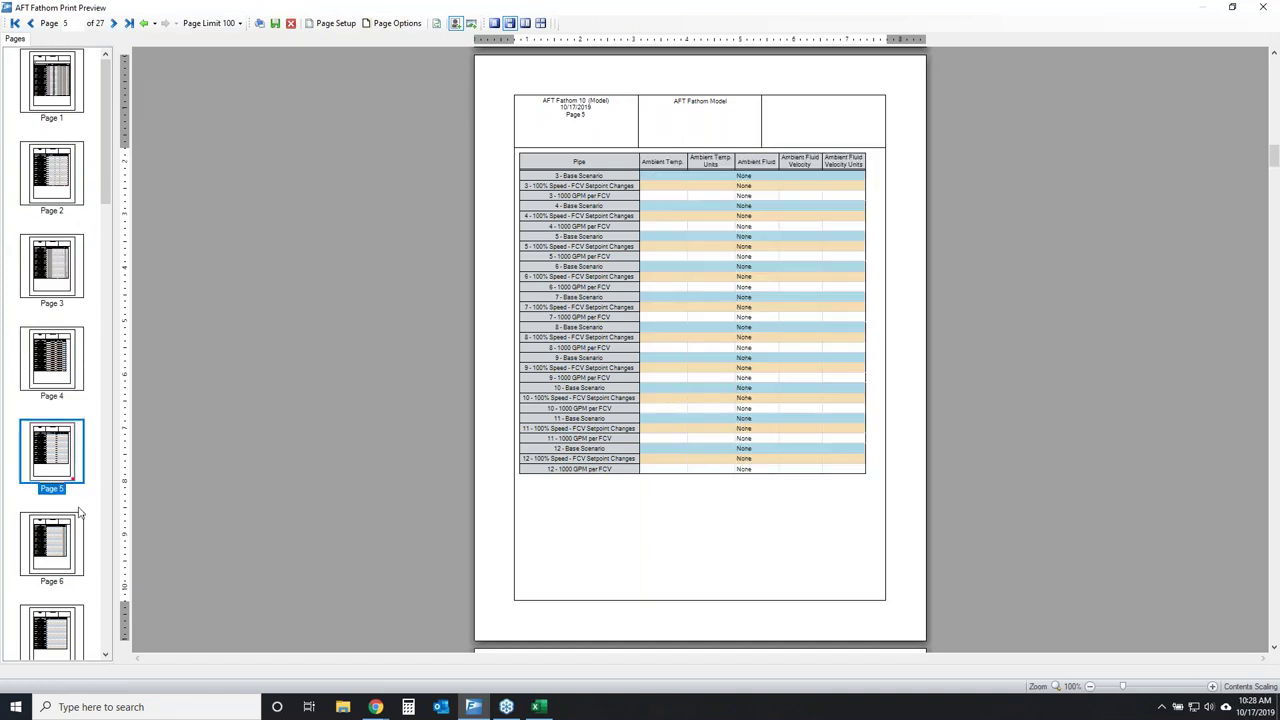
click(64, 550)
click(58, 610)
scroll(65, 540, down, 15)
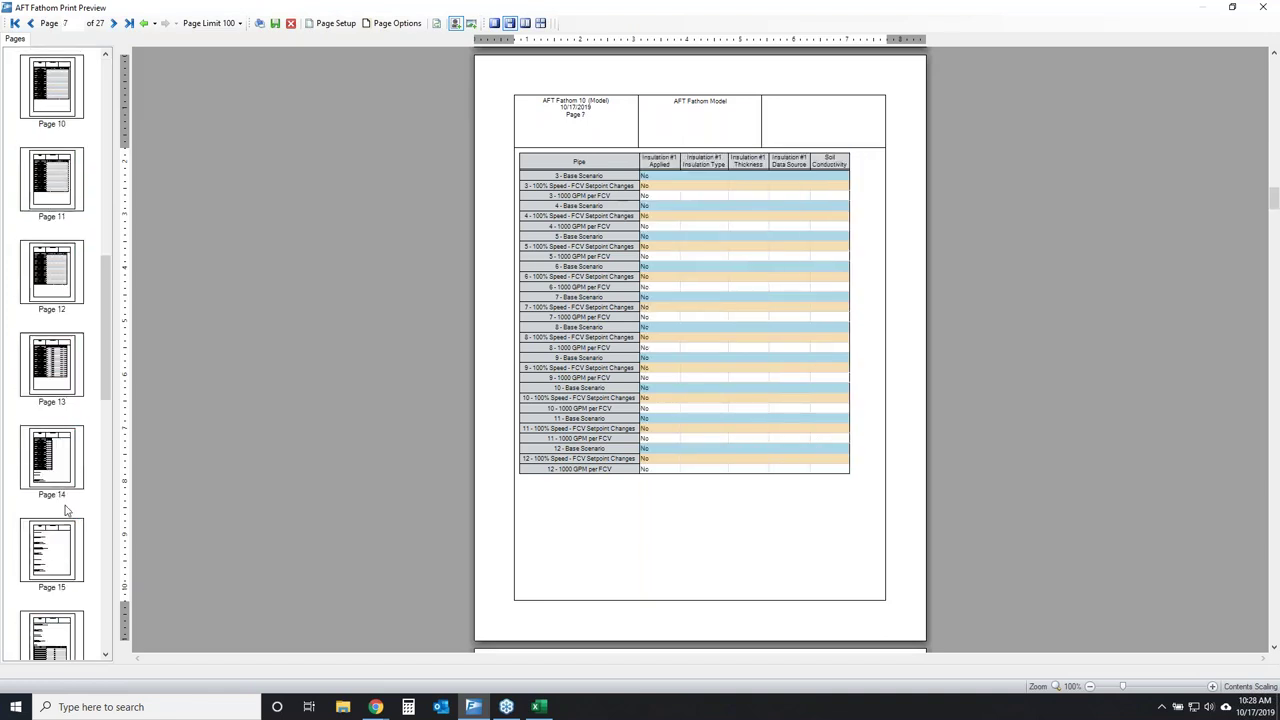
click(74, 495)
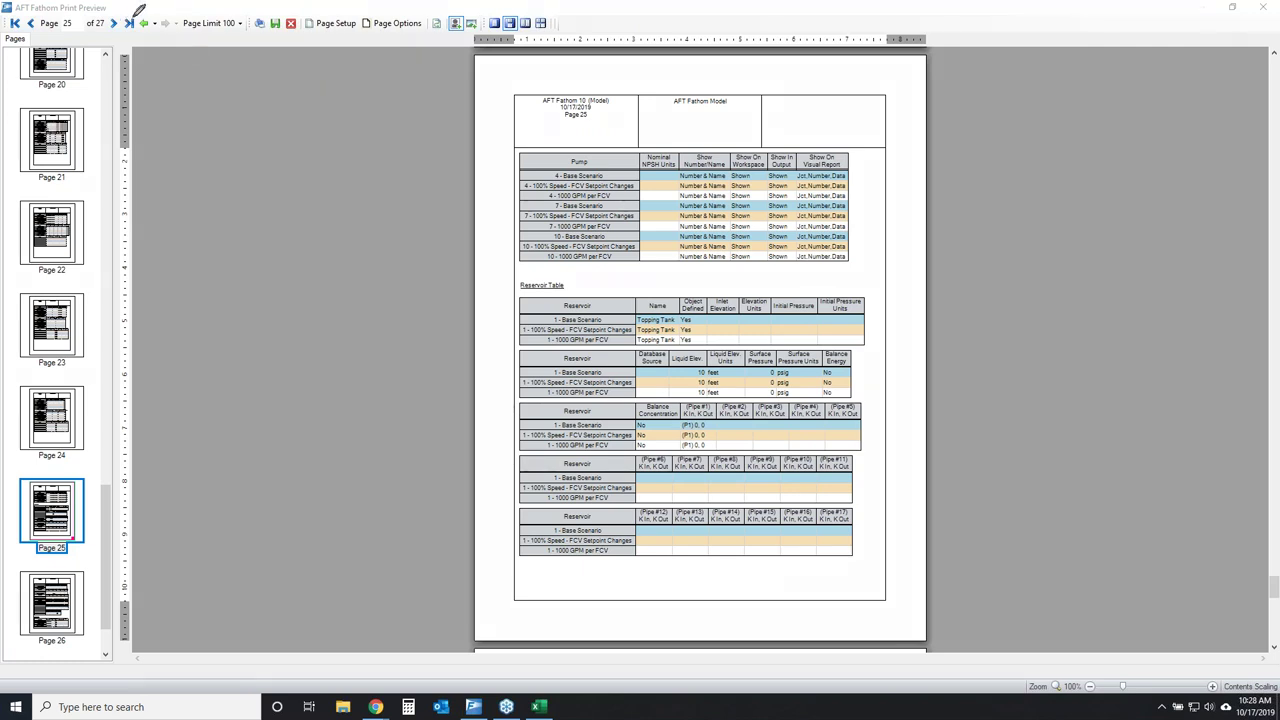
mouse_move(138, 10)
mouse_down()
mouse_move(431, 17)
mouse_move(404, 33)
mouse_move(140, 28)
mouse_move(229, 8)
mouse_up()
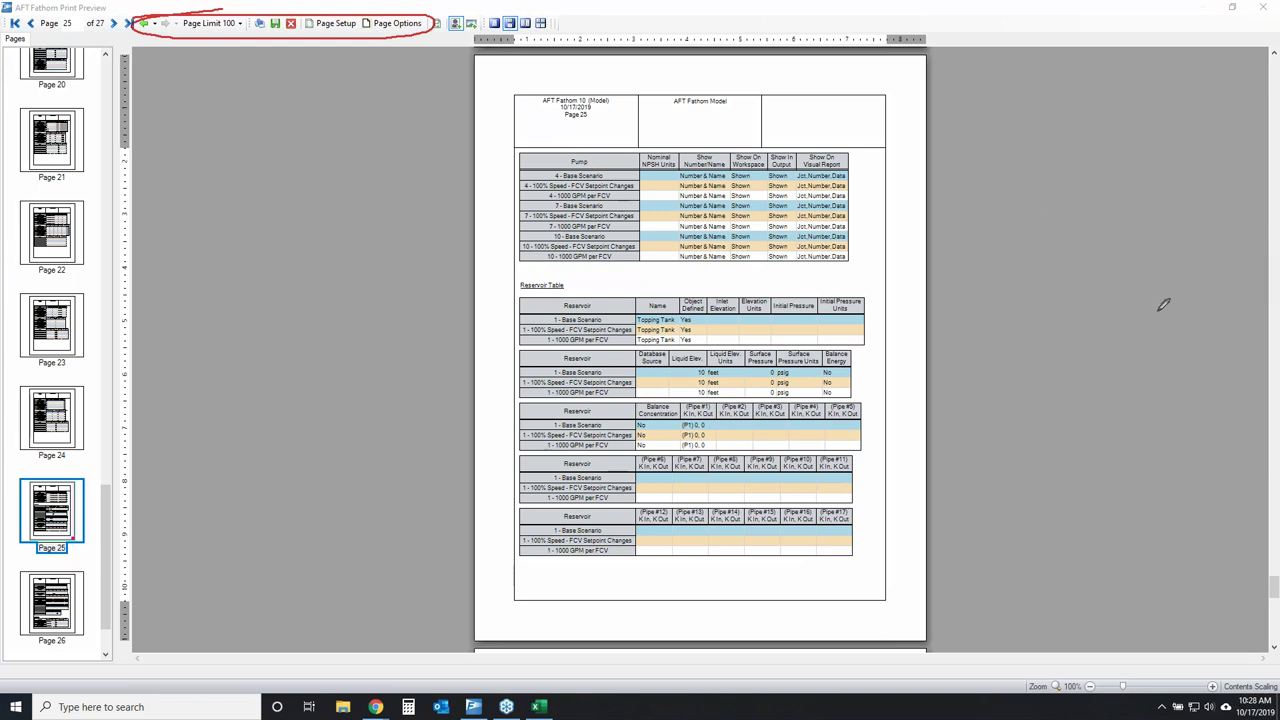
key(Escape)
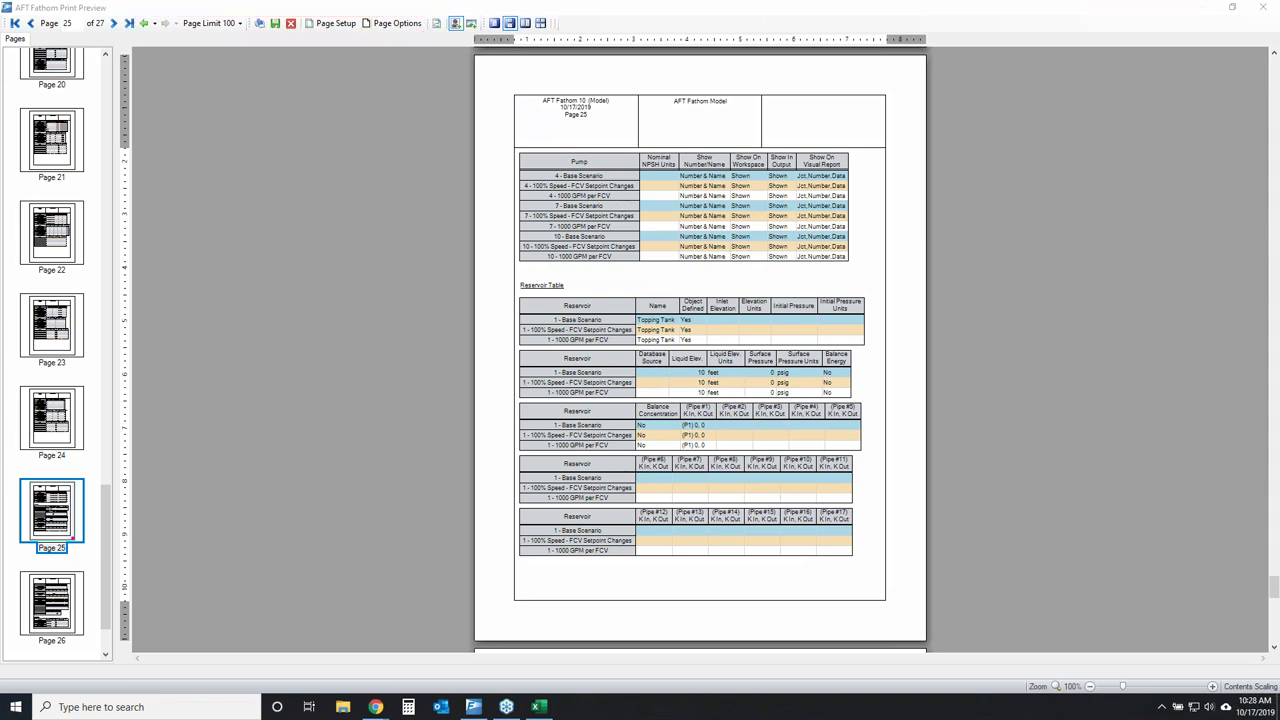
mouse_move(500, 101)
mouse_down()
mouse_move(768, 505)
mouse_move(676, 152)
mouse_up()
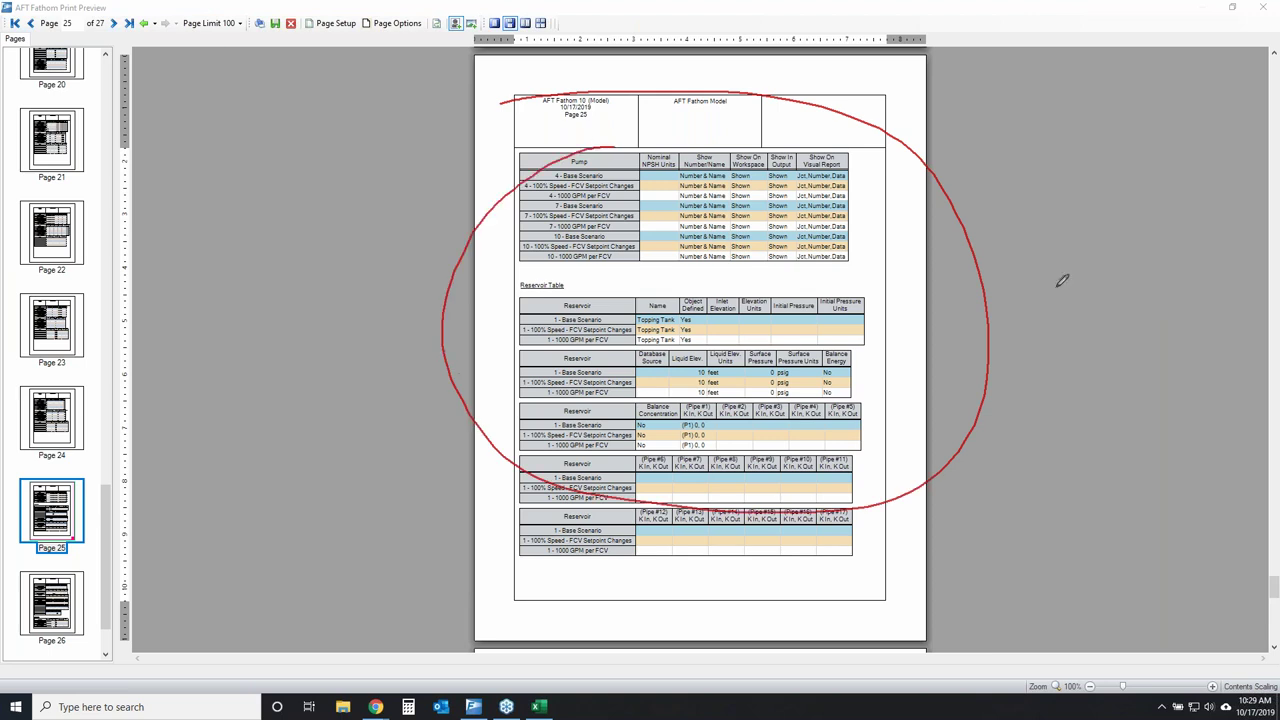
key(Escape)
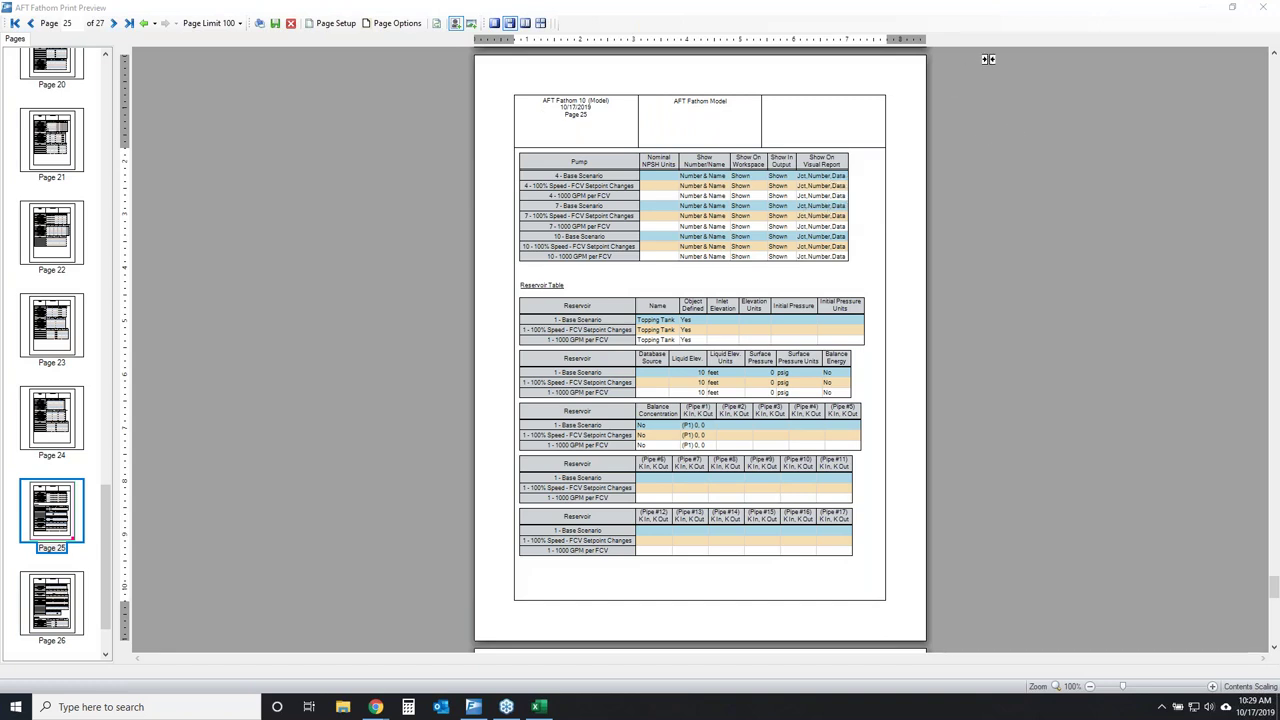
click(1260, 8)
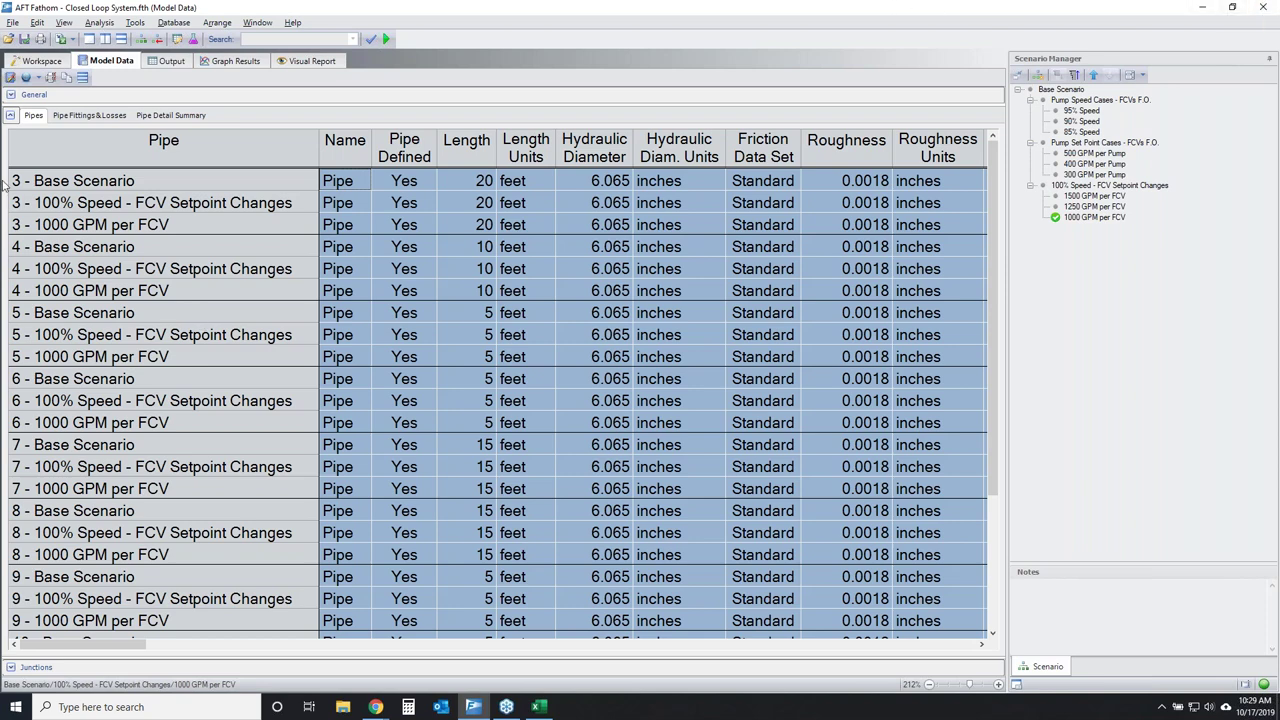
Turn on Start Each Section on New Page in the Print Content settings.
click(47, 77)
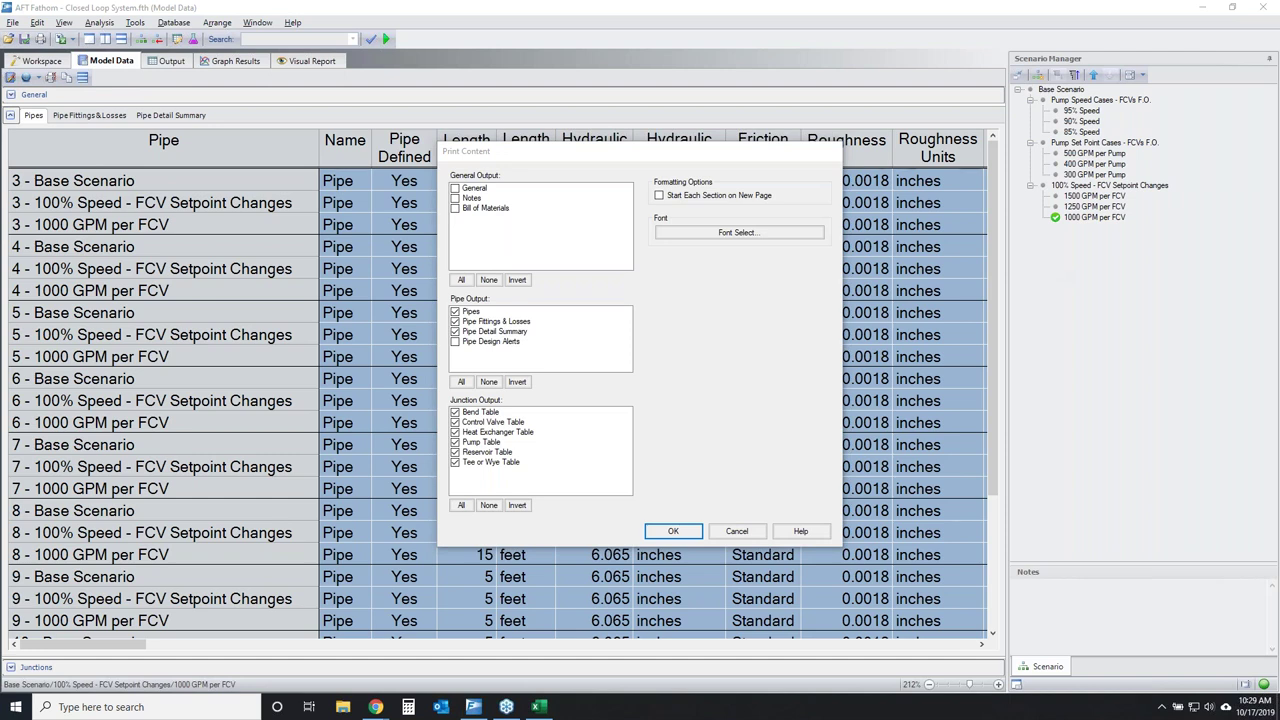
mouse_move(675, 180)
mouse_down()
mouse_move(835, 197)
mouse_move(622, 199)
mouse_move(641, 181)
mouse_move(726, 171)
mouse_up()
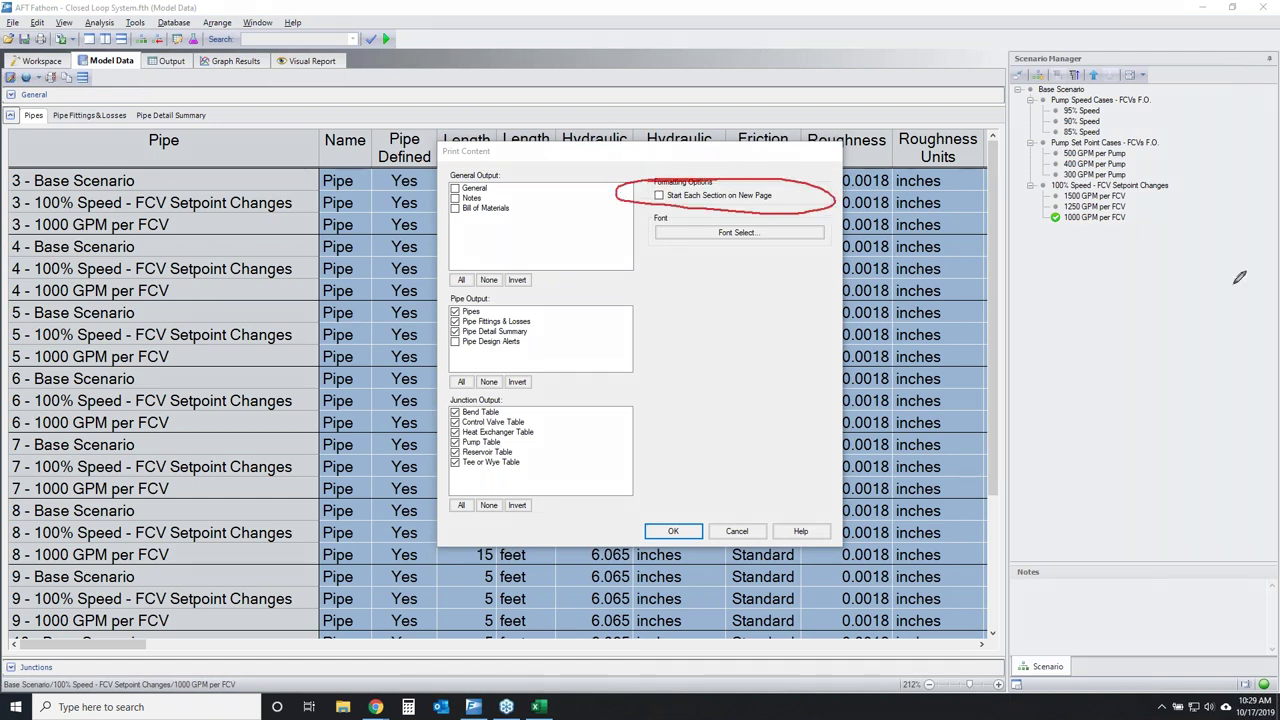
click(659, 195)
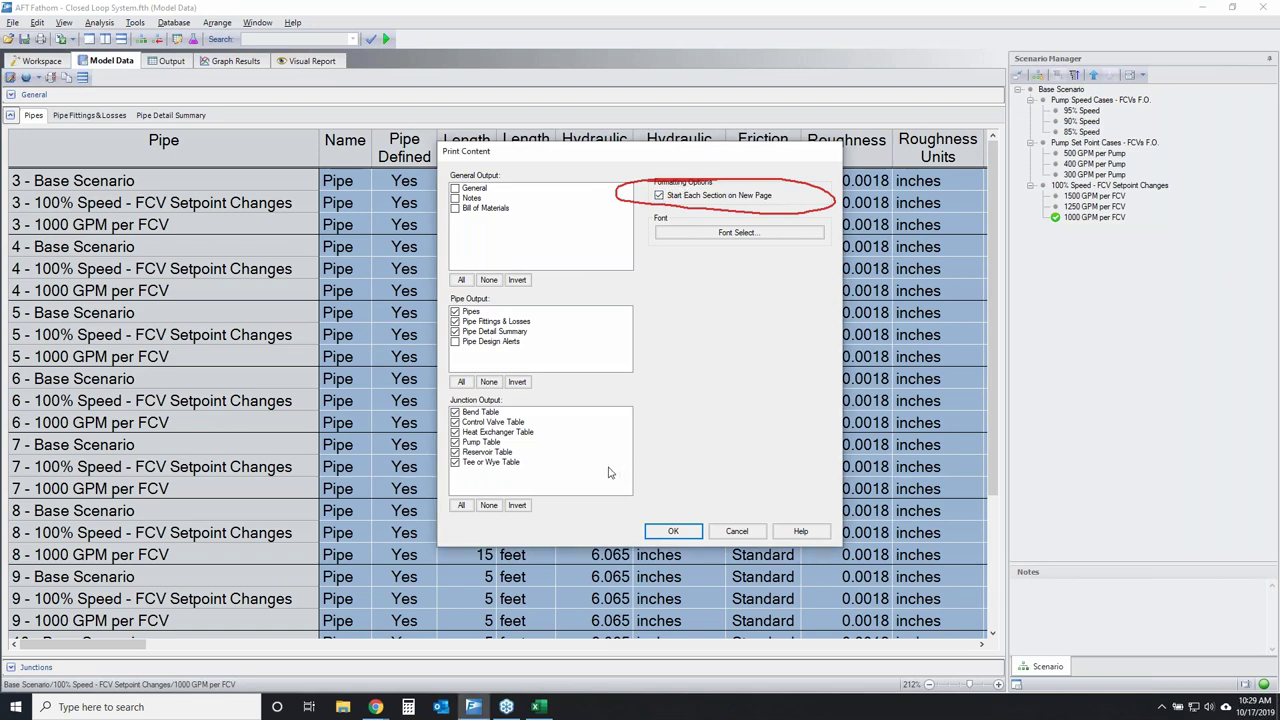
click(672, 531)
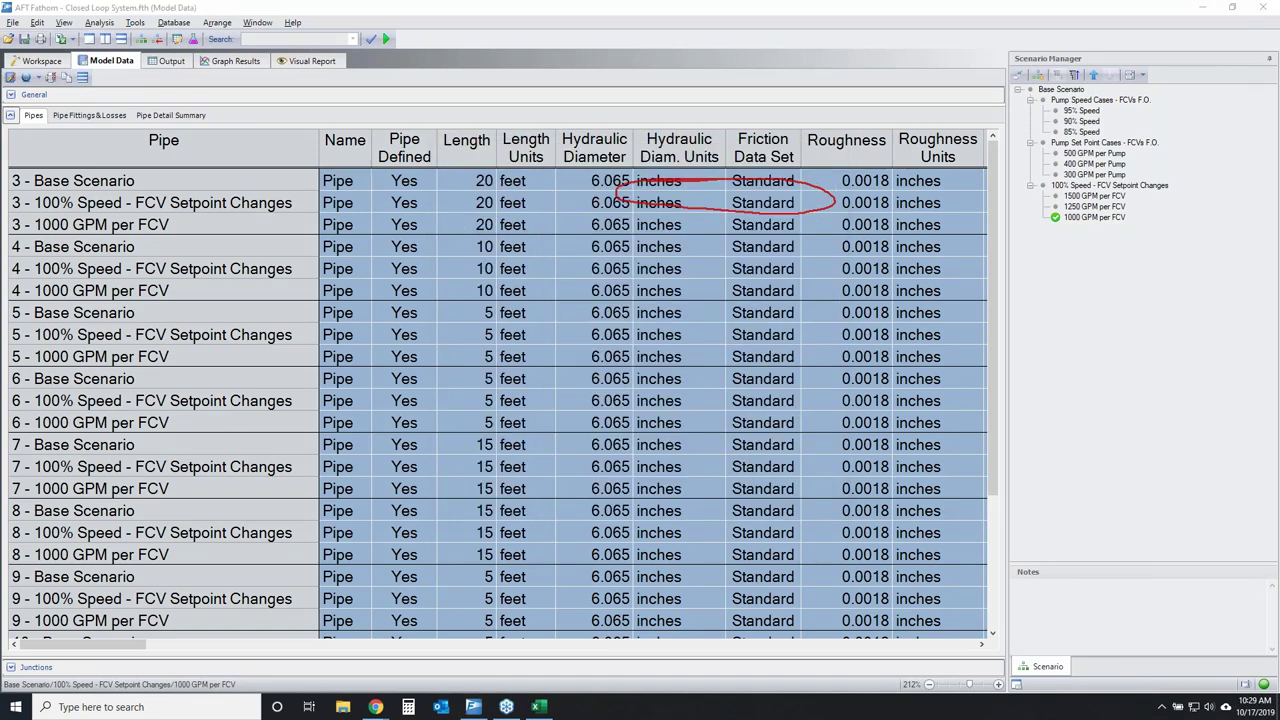
Preview the re-paginated report through the Pipe Fittings & Losses, Pipe Detail Summary and Bend Table pages.
click(18, 24)
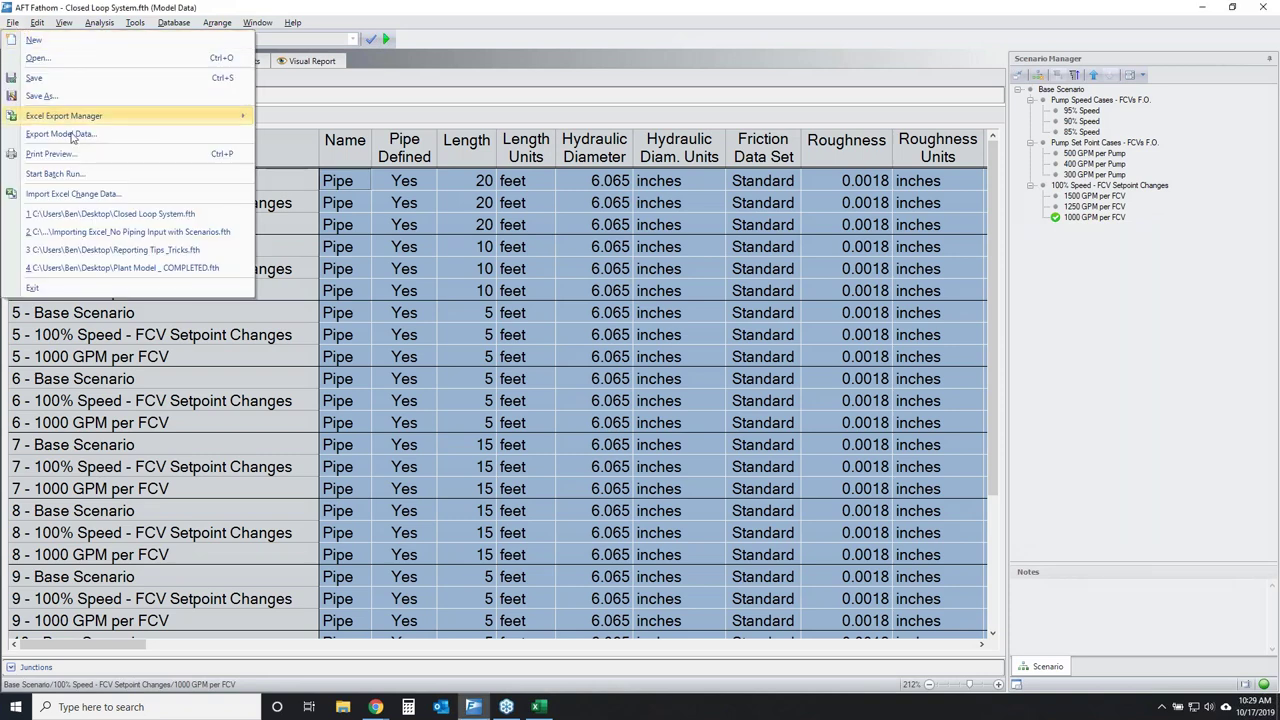
click(68, 175)
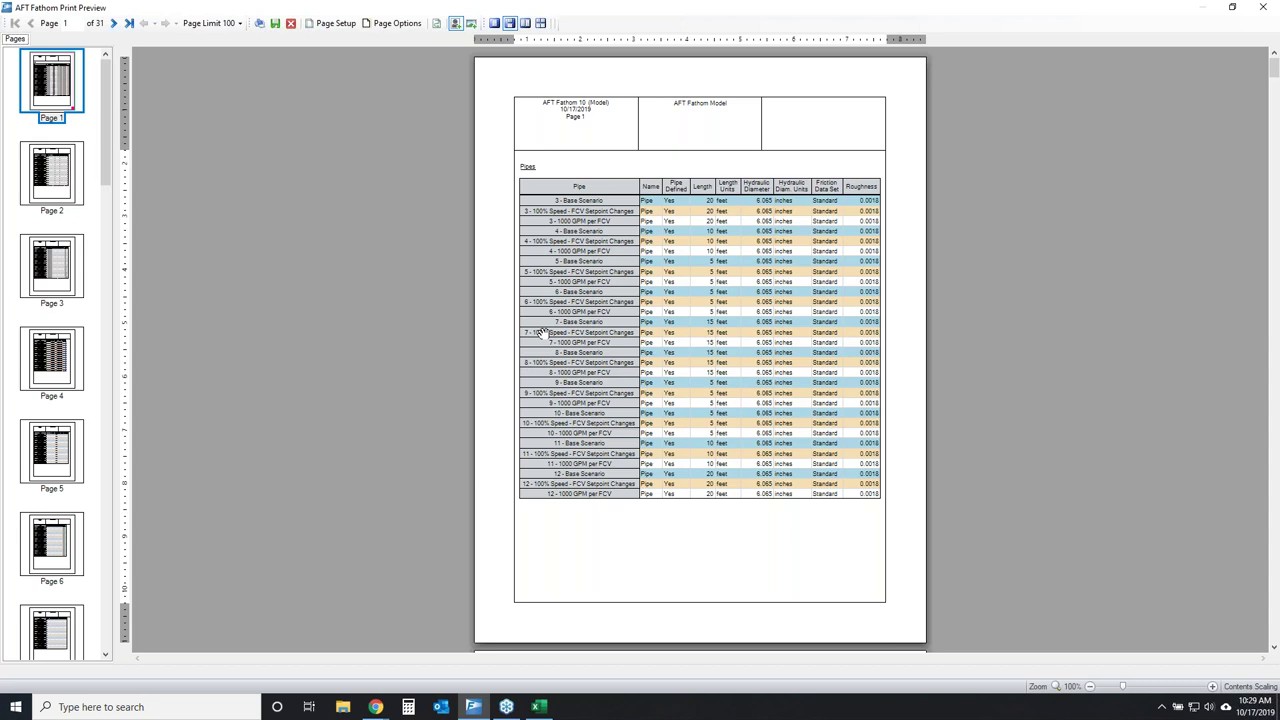
click(60, 180)
click(64, 282)
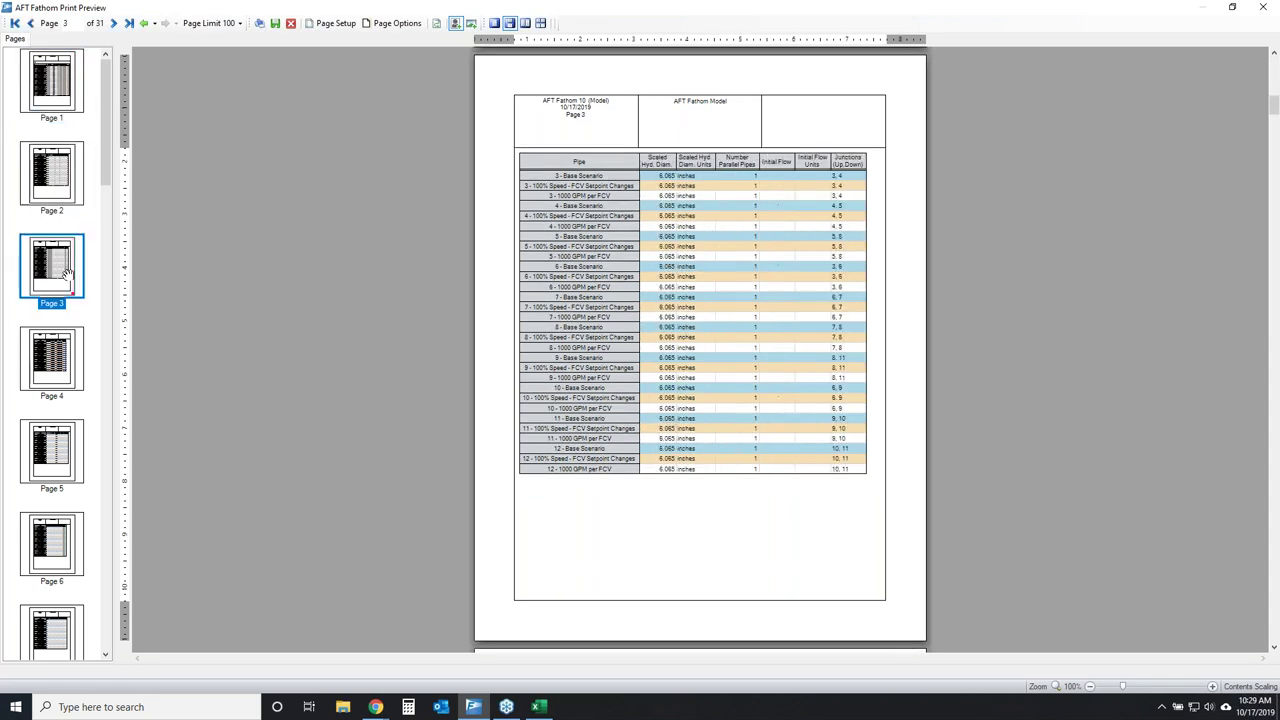
click(55, 362)
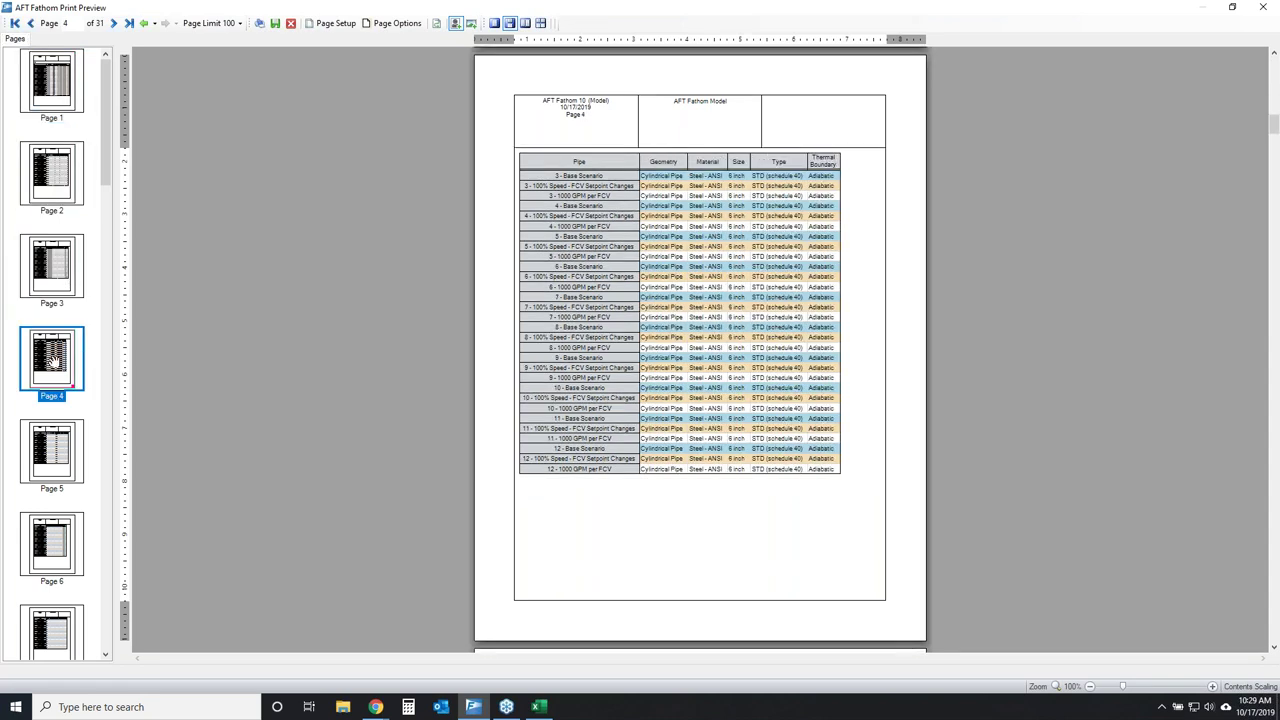
click(58, 443)
scroll(62, 470, down, 4)
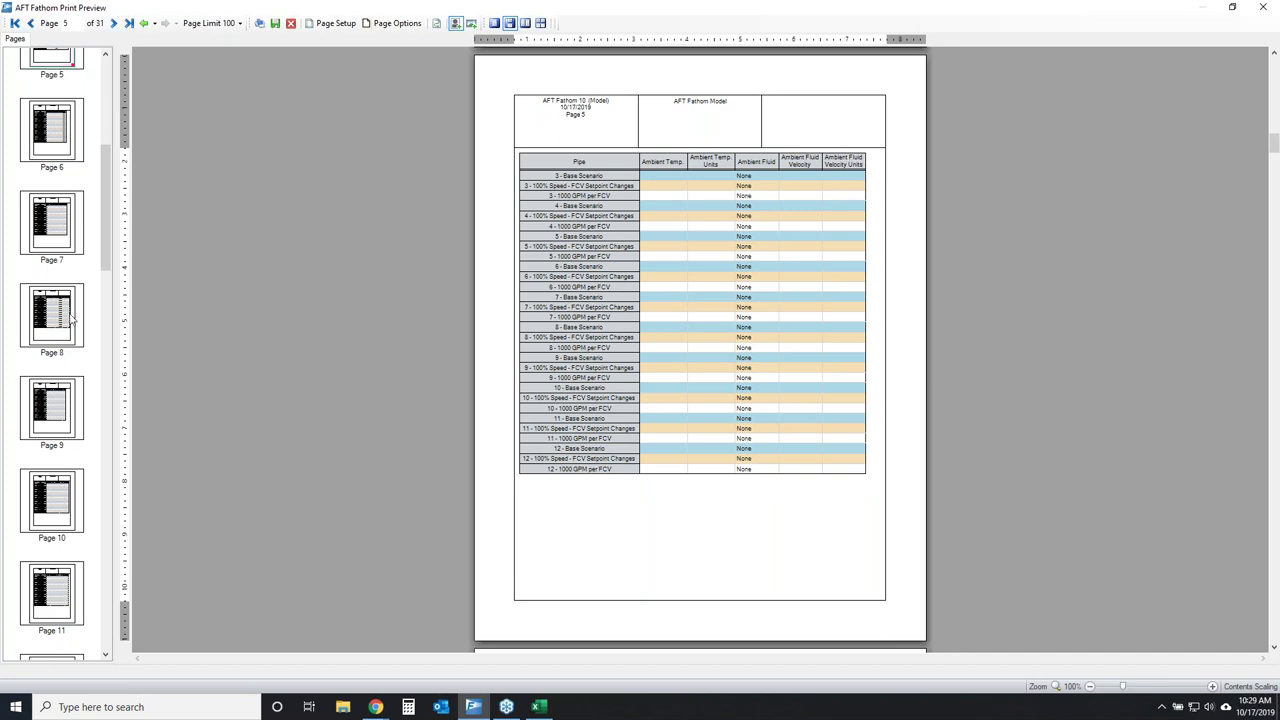
click(66, 320)
scroll(68, 487, down, 5)
click(50, 420)
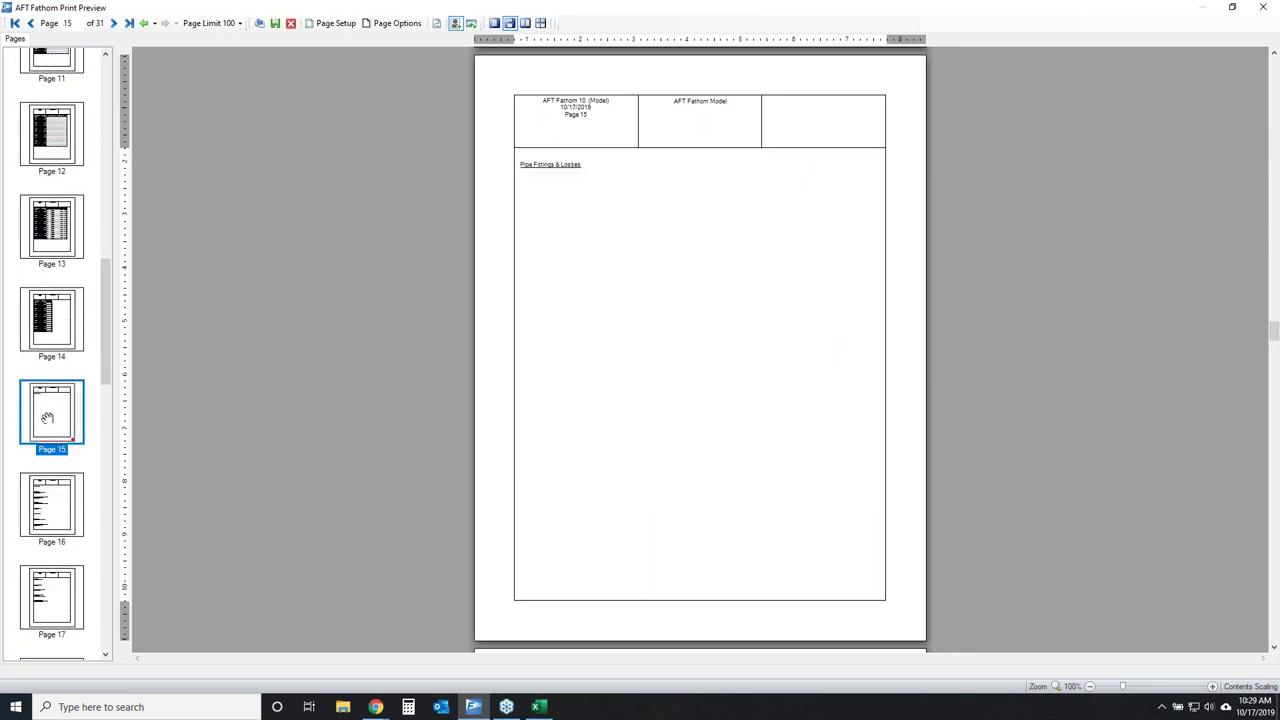
click(48, 487)
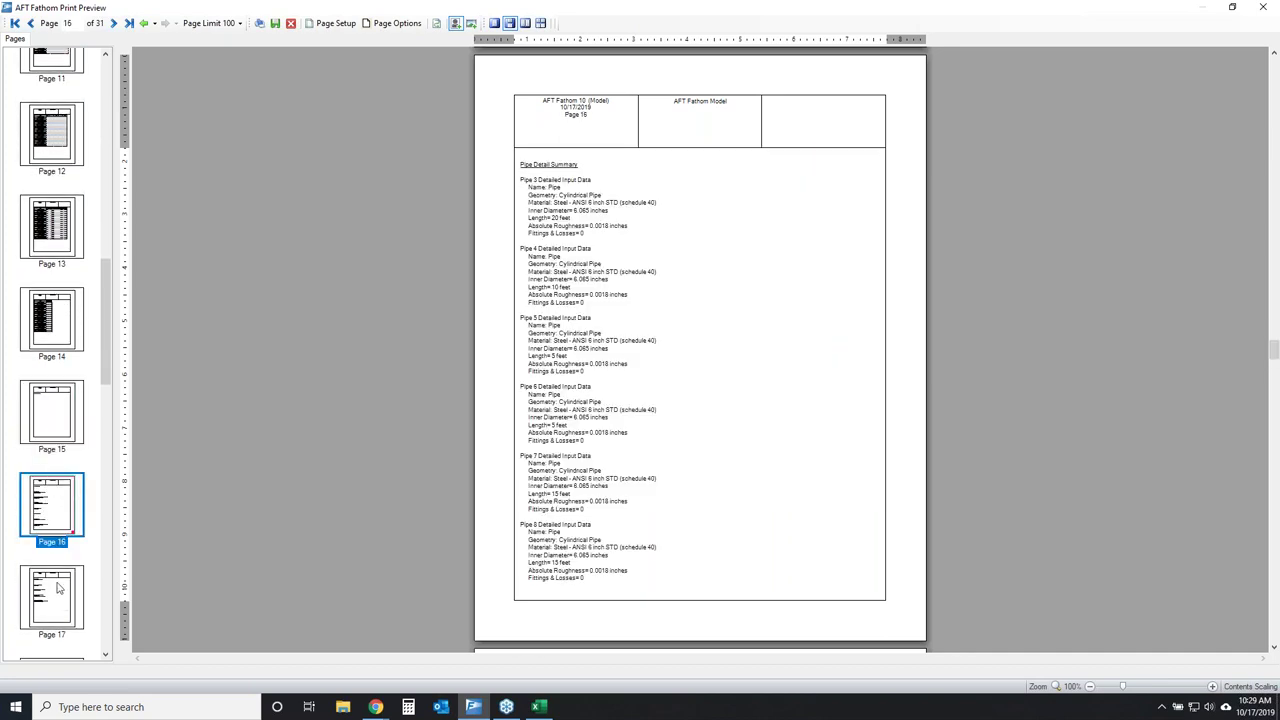
scroll(60, 588, down, 1)
click(61, 477)
click(72, 543)
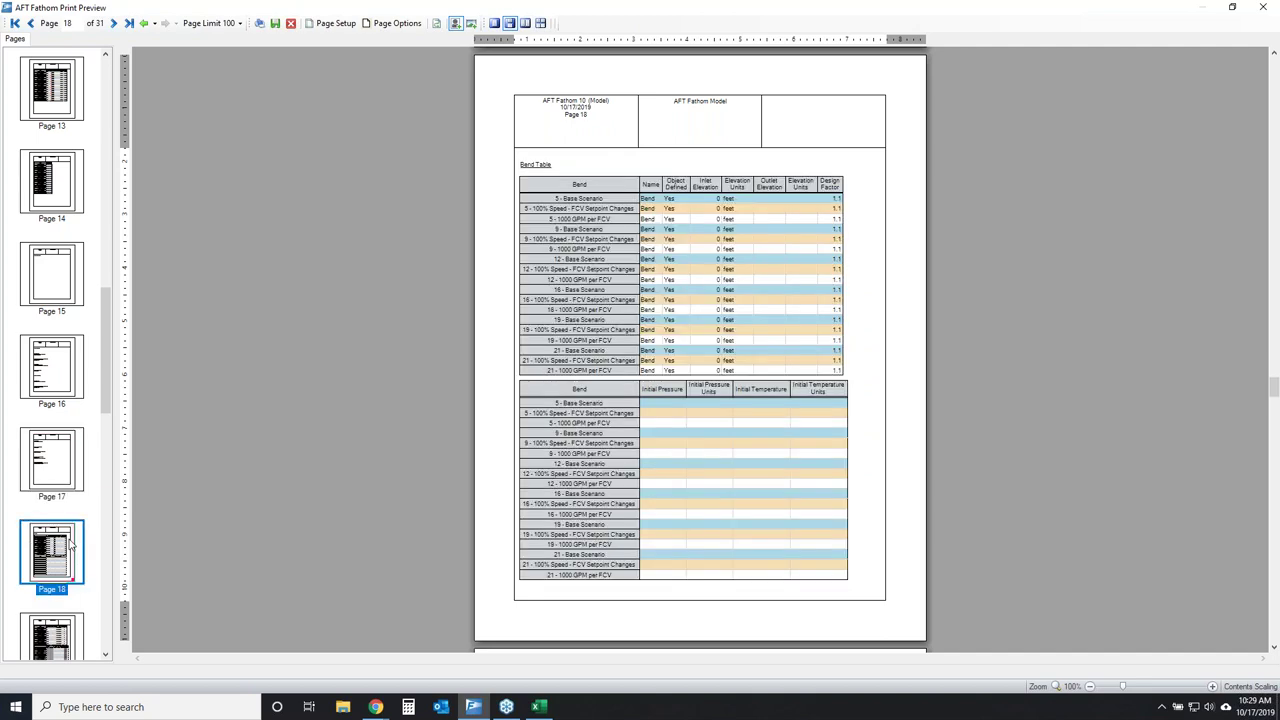
scroll(68, 540, down, 3)
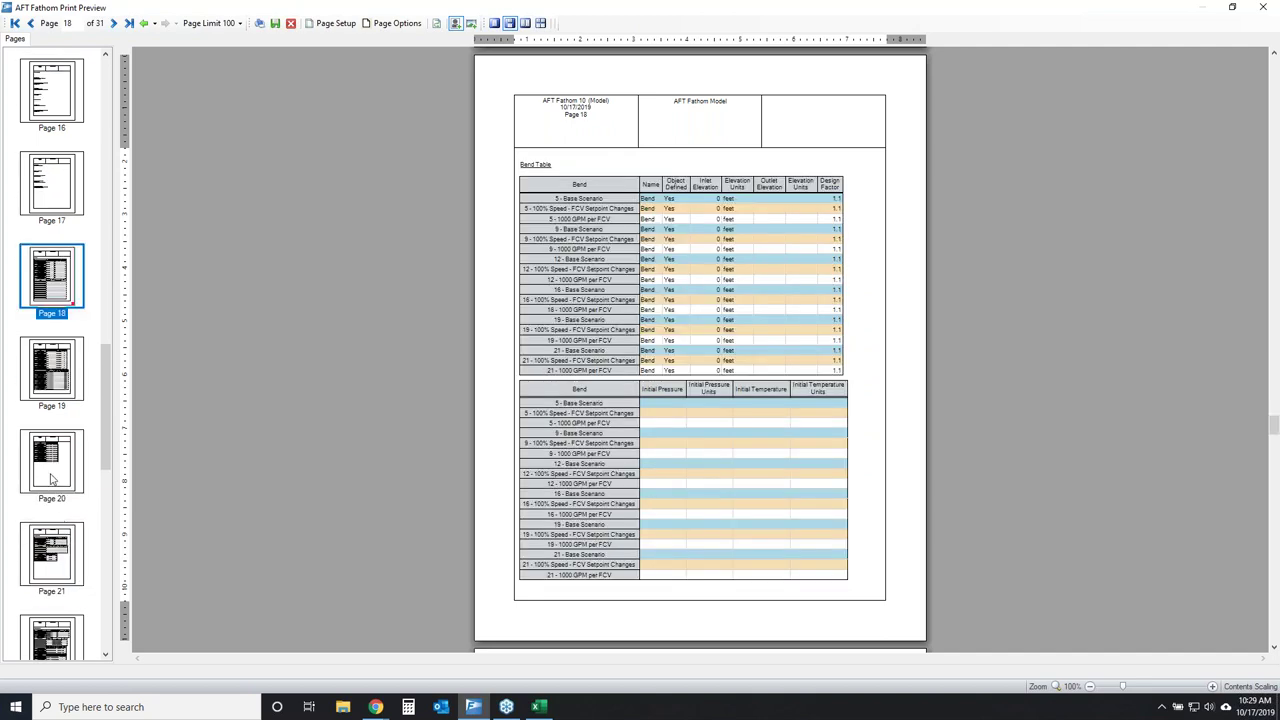
click(51, 472)
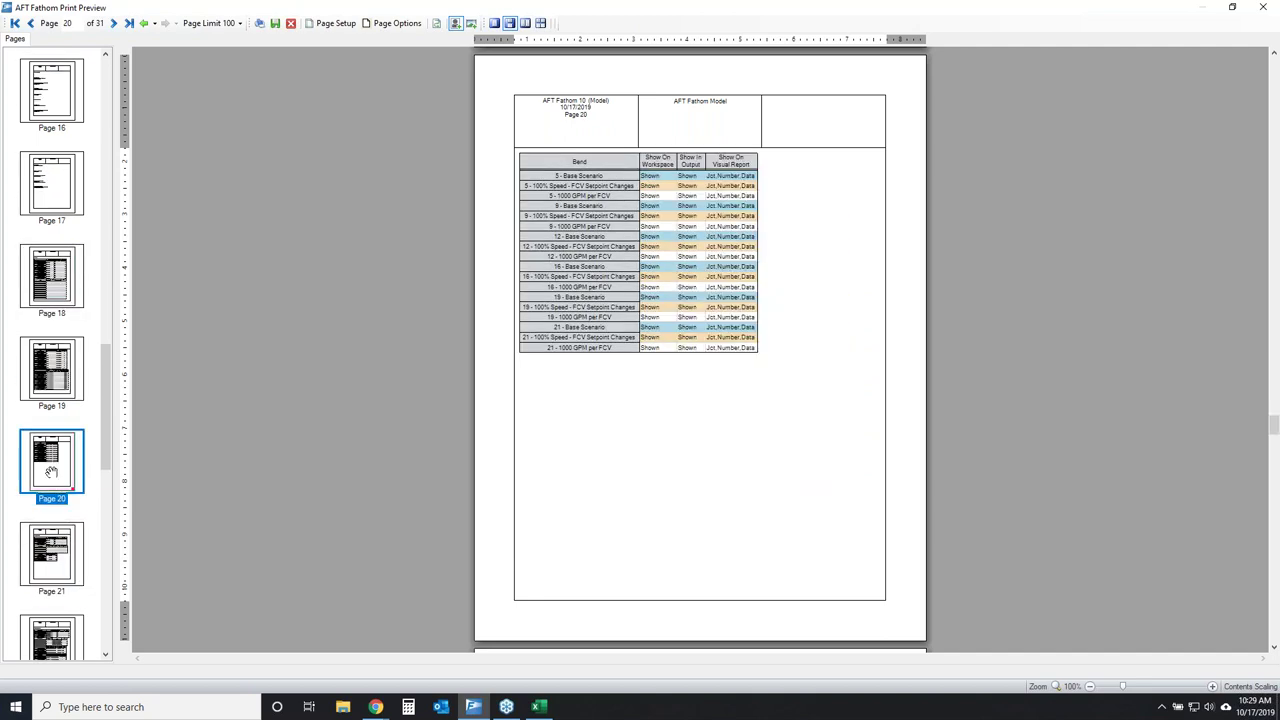
click(1268, 10)
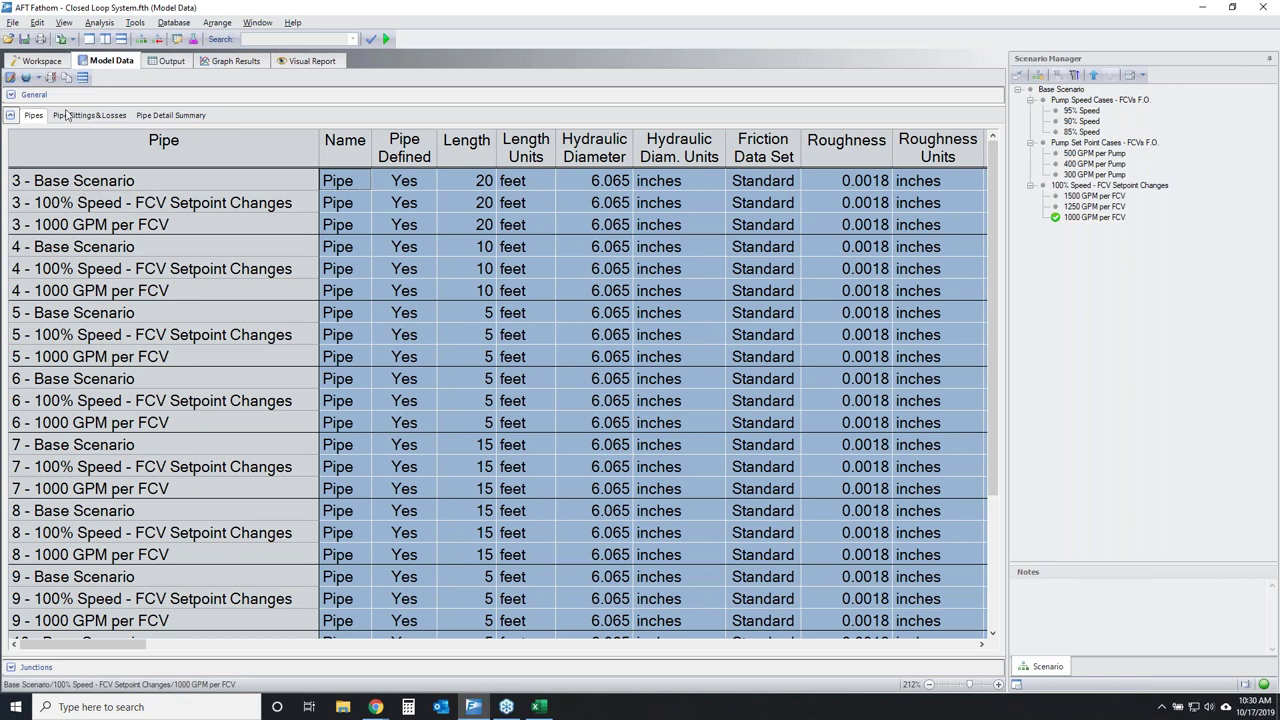
Show the General summary, enlarge the data panel, and collapse the junction tables.
click(83, 77)
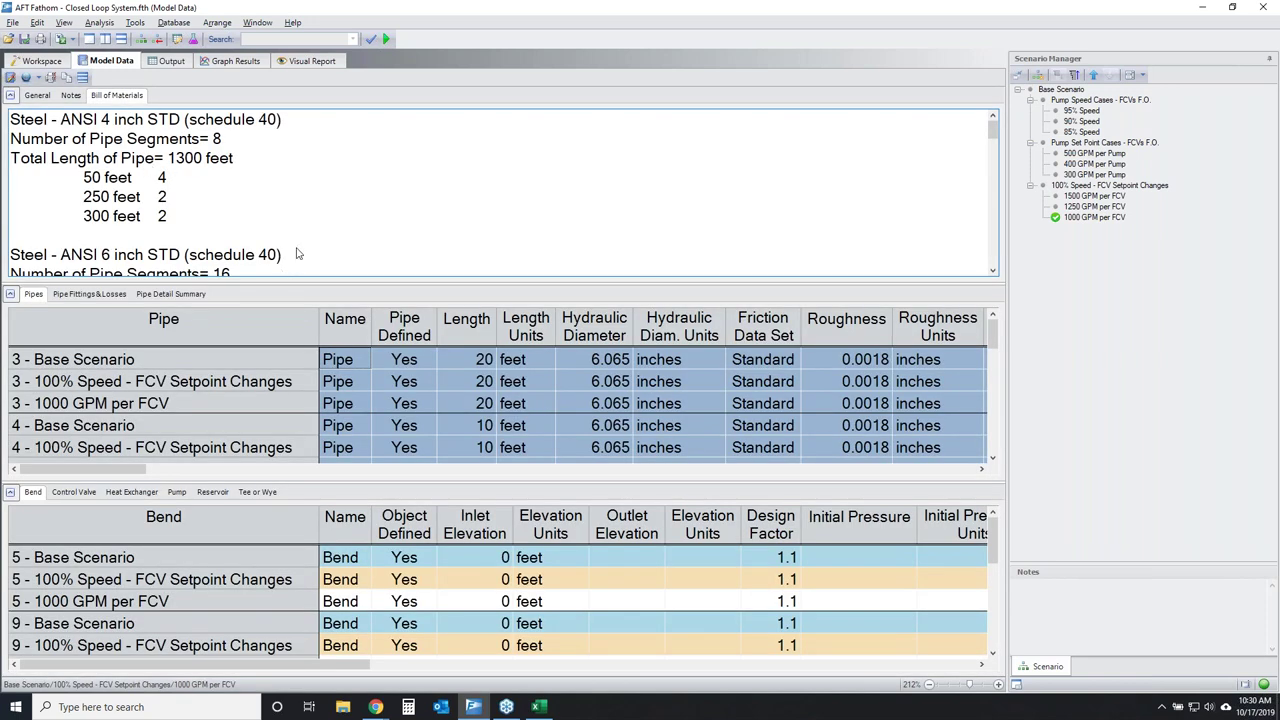
click(42, 95)
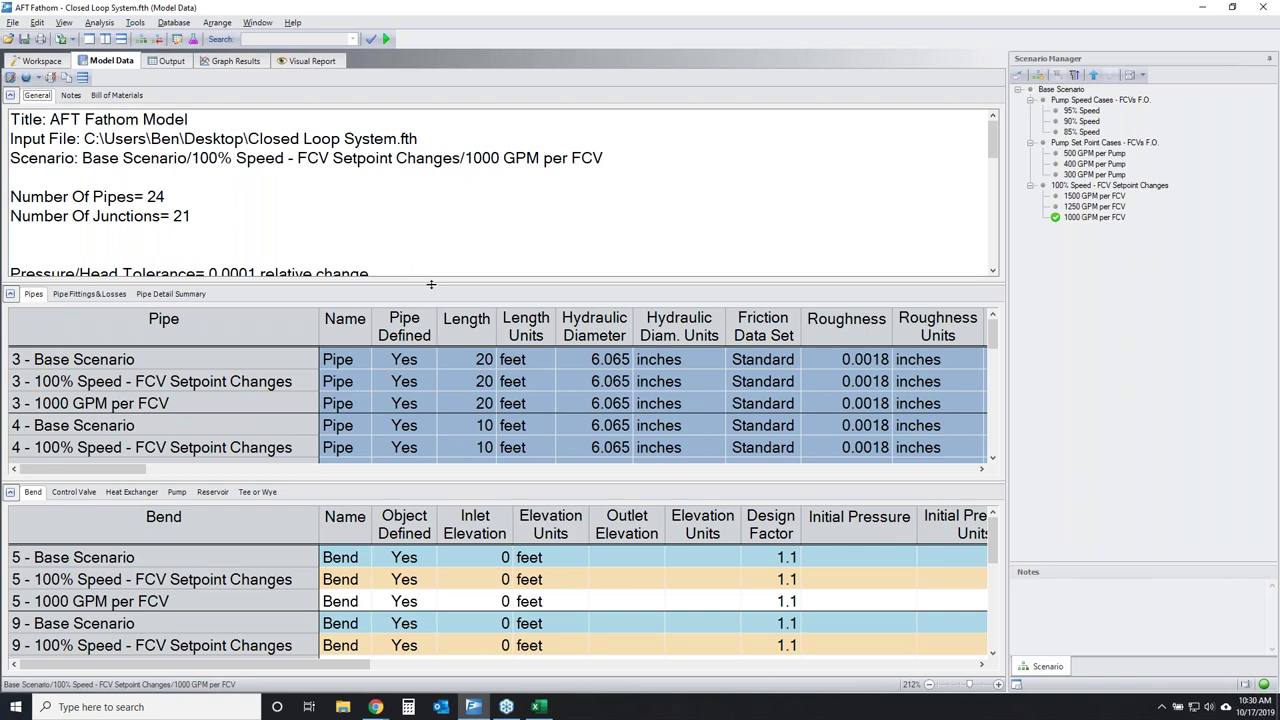
drag(427, 284, 424, 213)
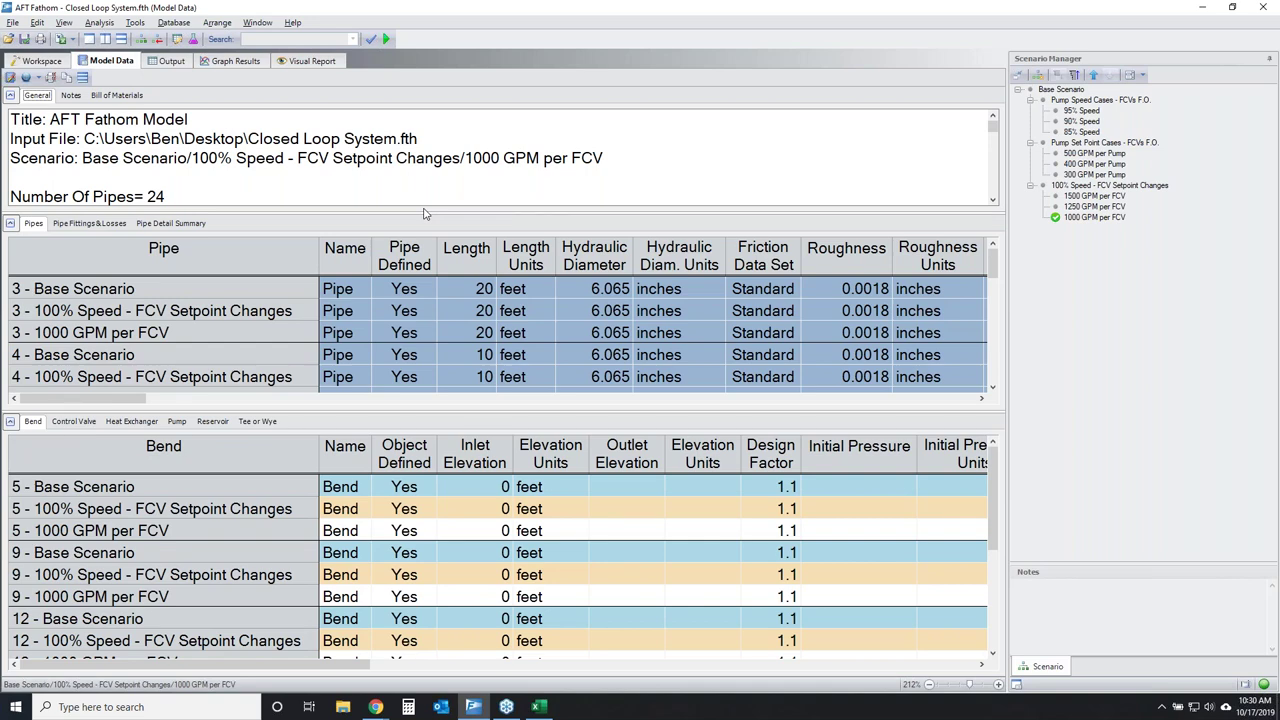
click(10, 421)
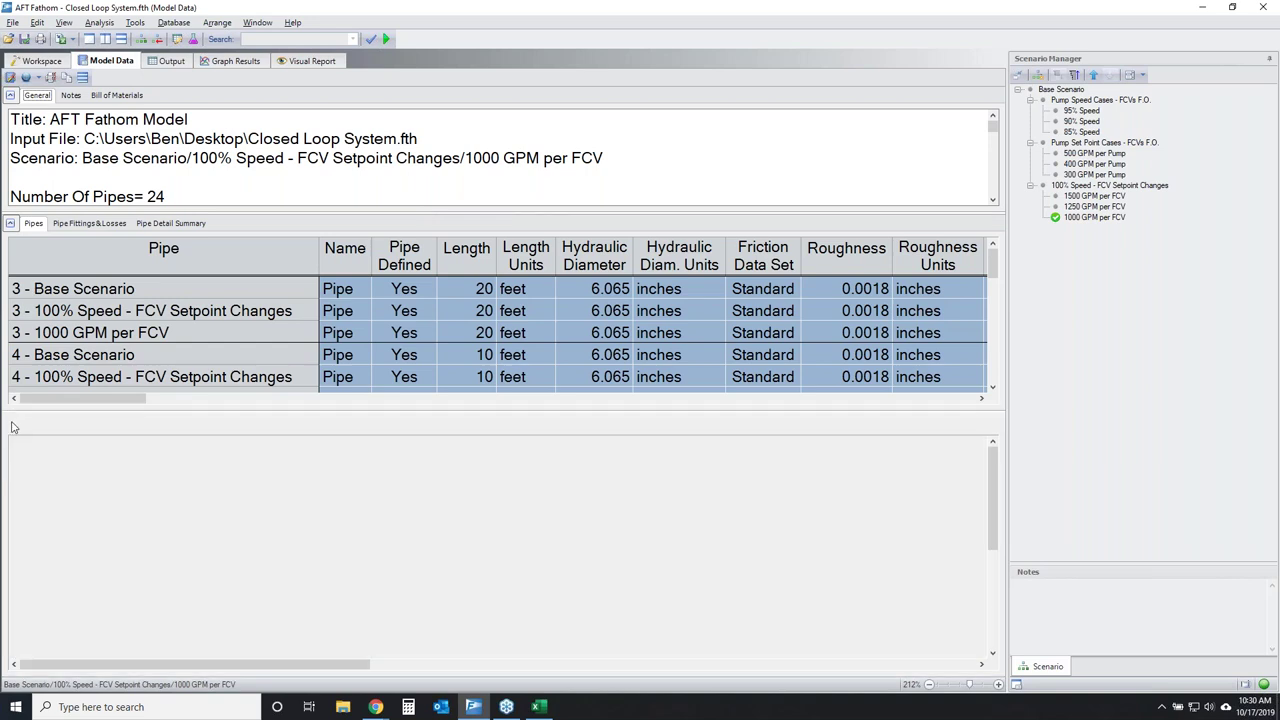
Apply the Scenario Format setting so only current-scenario values show.
click(11, 78)
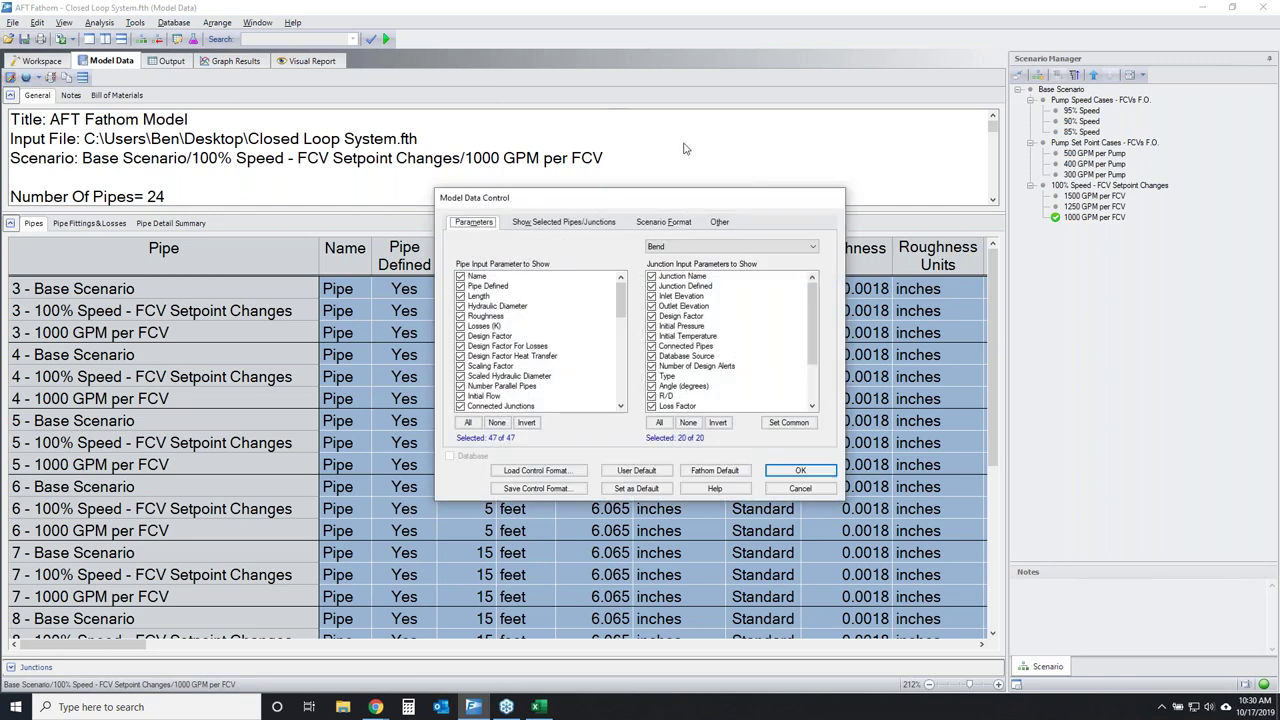
click(666, 223)
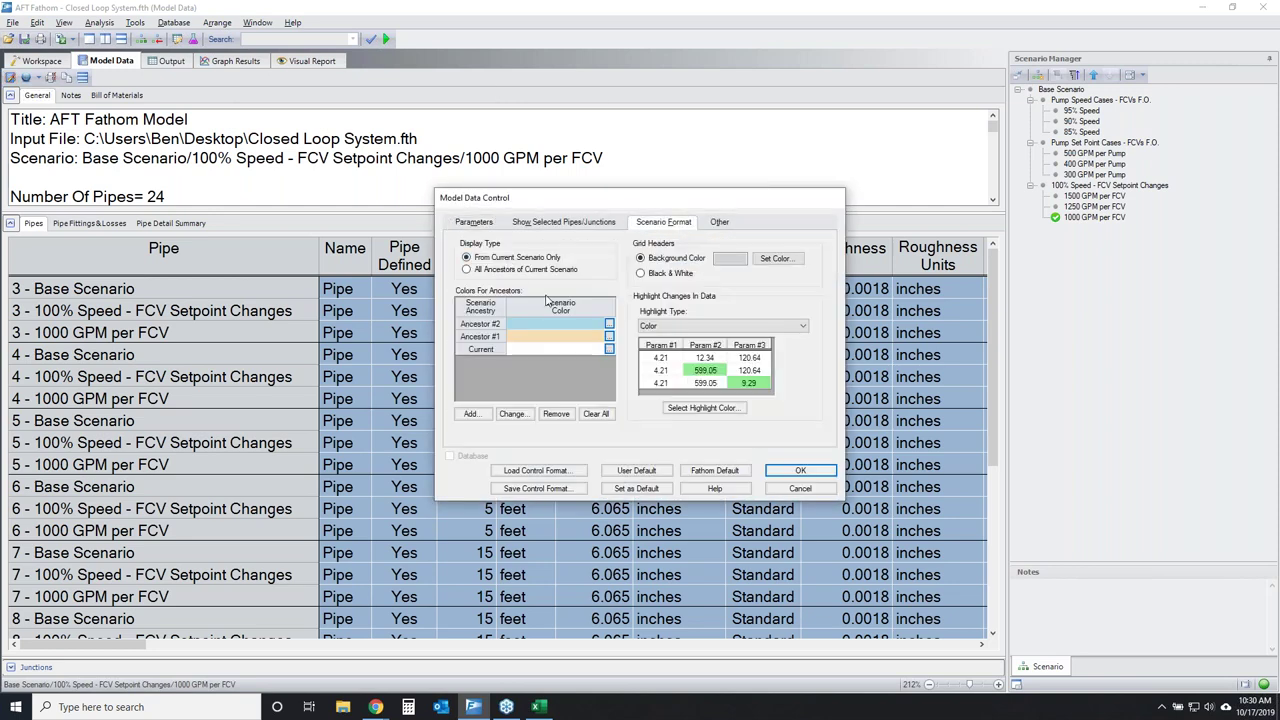
click(779, 469)
click(216, 364)
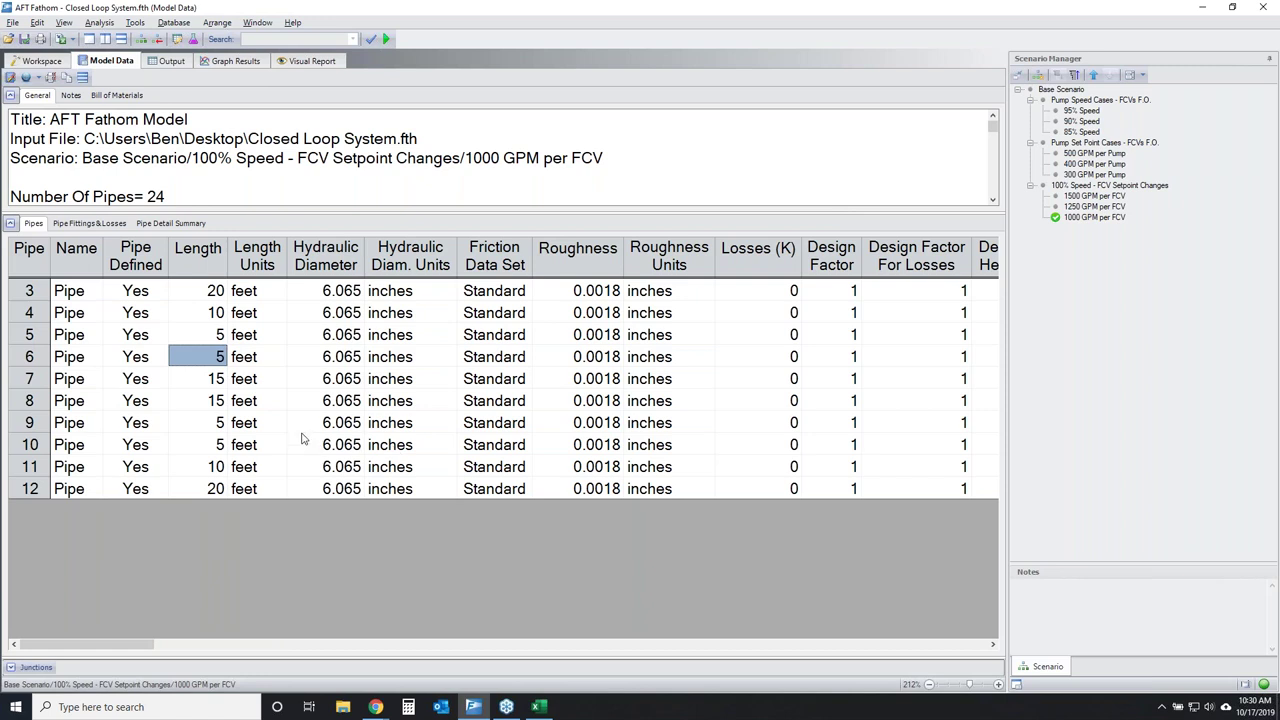
Set Pipe Selections to All so the Pipes table lists all 24 pipes.
click(11, 78)
click(584, 223)
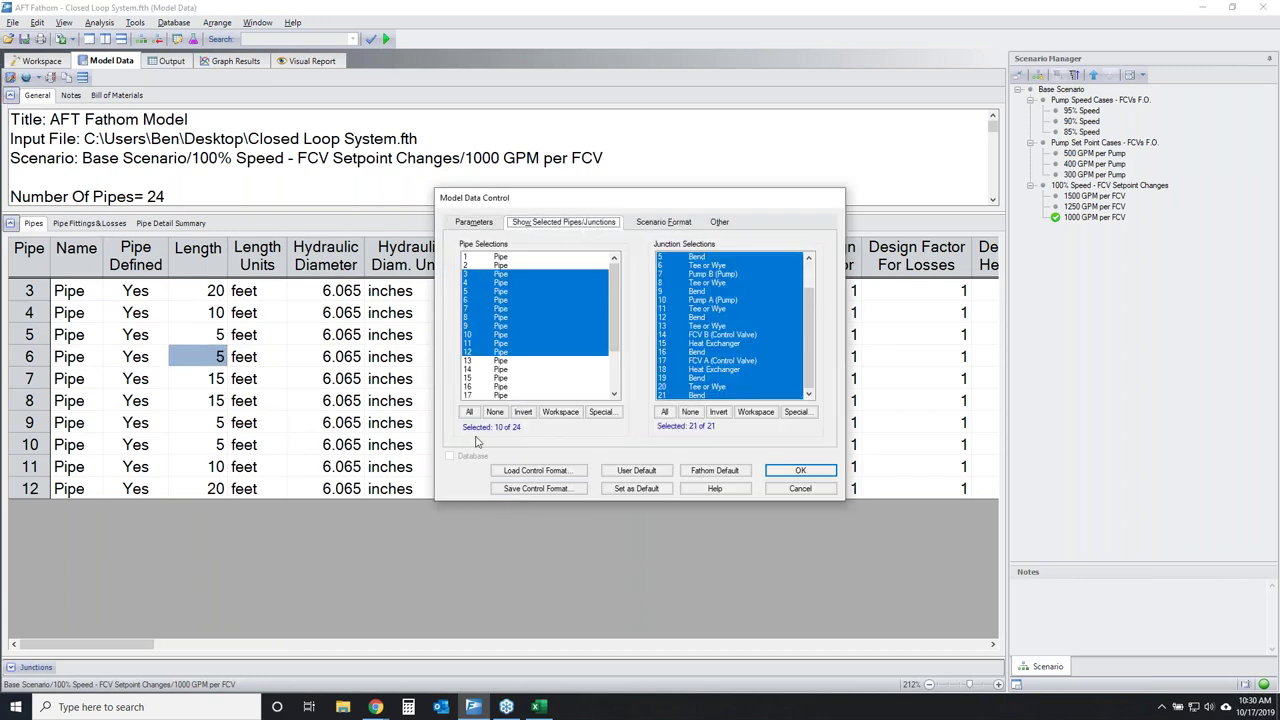
click(469, 412)
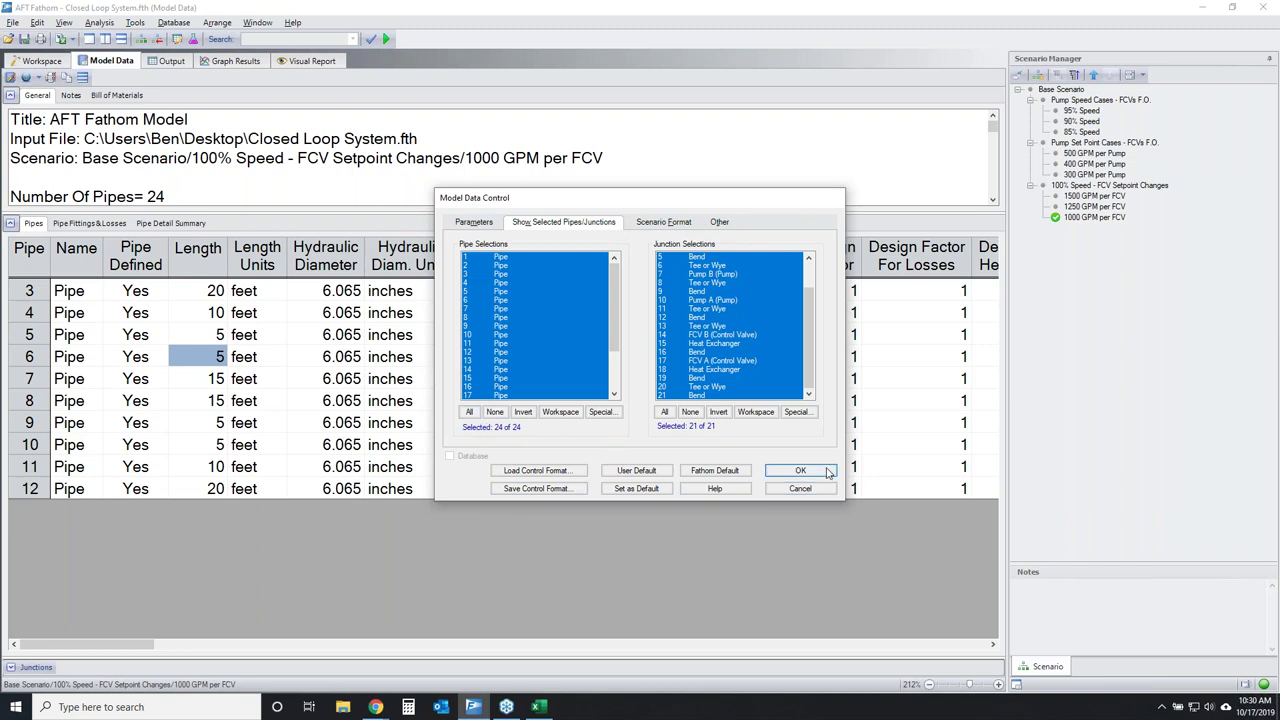
click(800, 470)
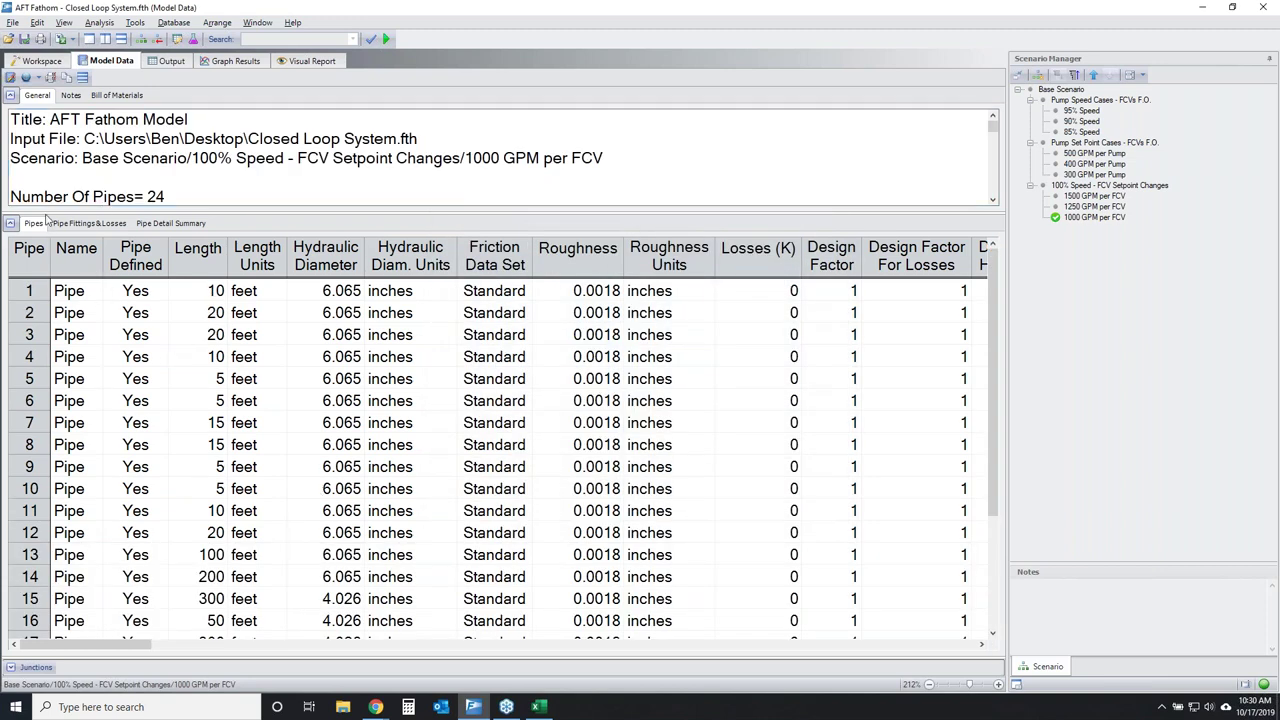
click(42, 61)
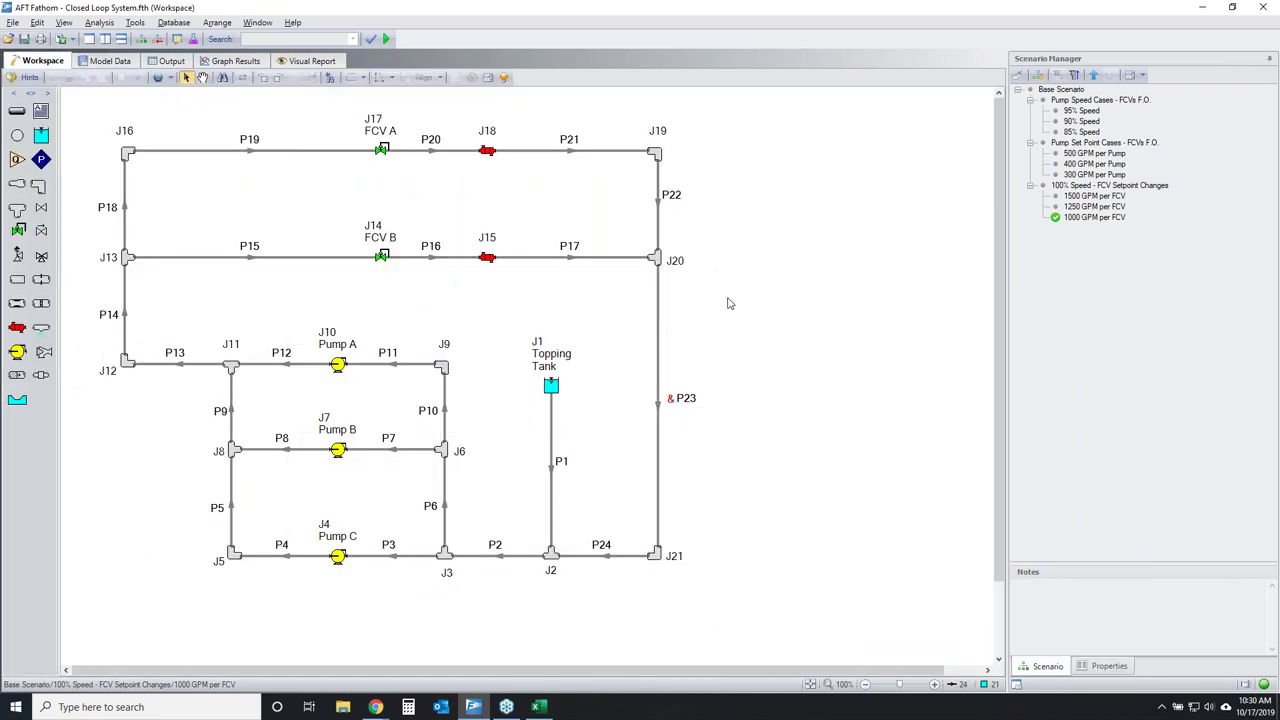
Load the Base Scenario and view its closed-loop network diagram at 100% zoom.
double_click(1065, 90)
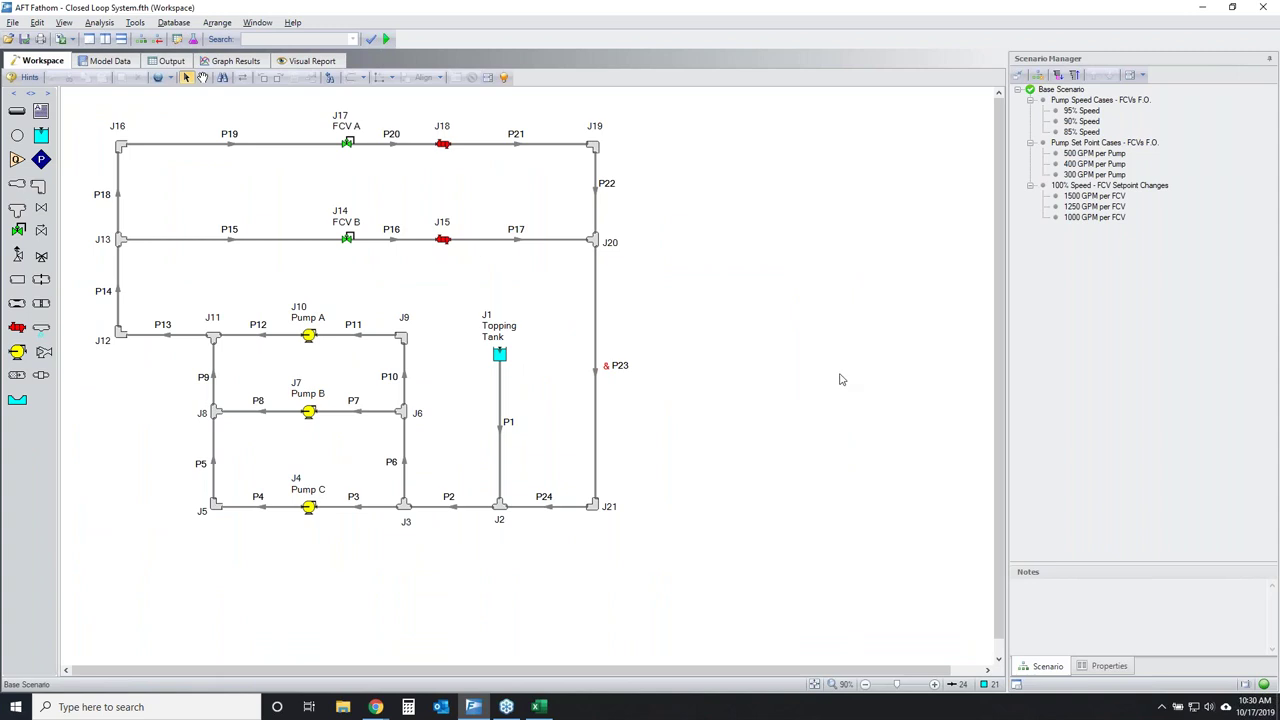
click(831, 684)
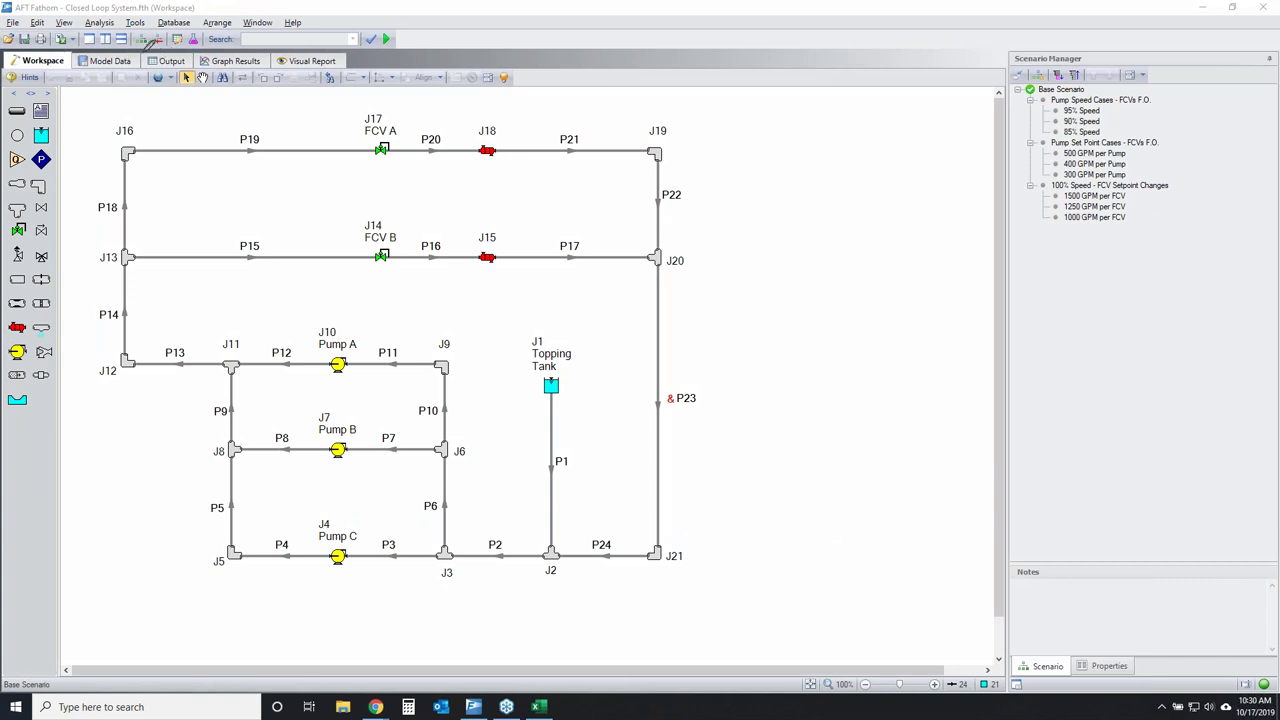
mouse_move(147, 44)
mouse_down()
mouse_move(178, 67)
mouse_move(241, 71)
mouse_move(350, 54)
mouse_move(130, 48)
mouse_move(186, 67)
mouse_move(137, 66)
mouse_move(208, 50)
mouse_move(213, 75)
mouse_move(215, 45)
mouse_move(320, 45)
mouse_move(285, 45)
mouse_up()
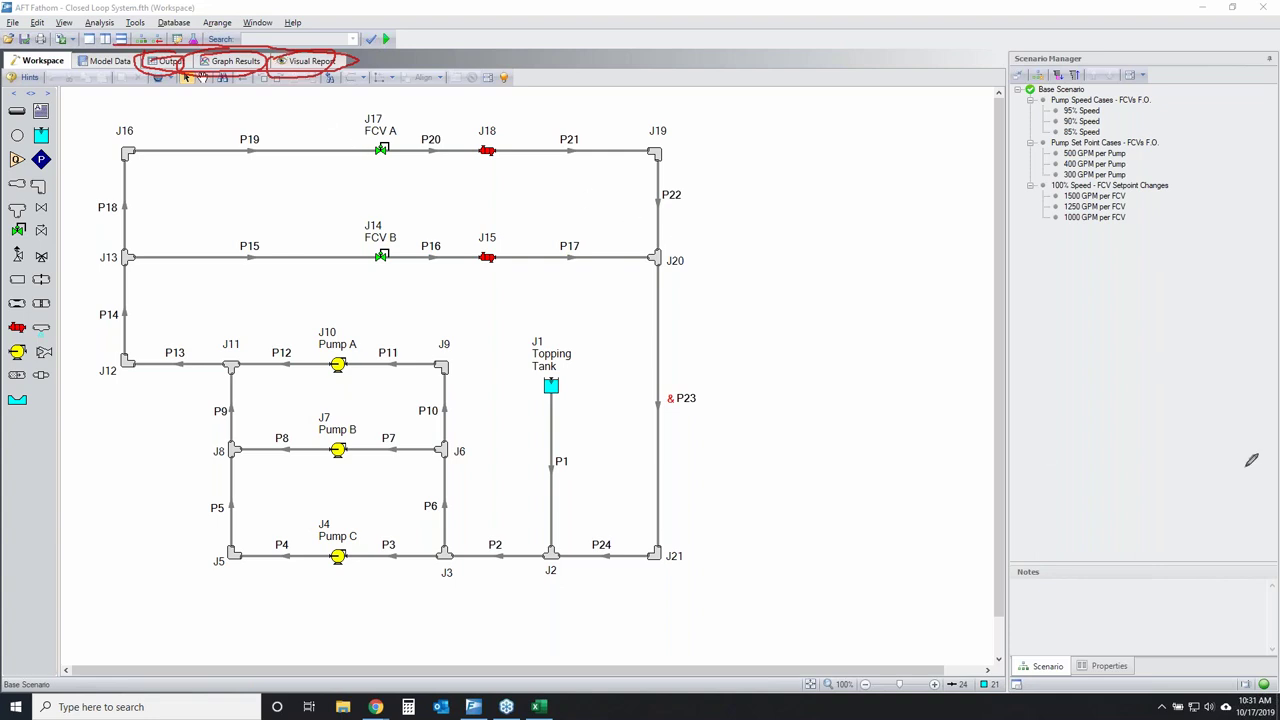
Run the Base Scenario and open its Output showing the FCV A and B warnings.
key(Escape)
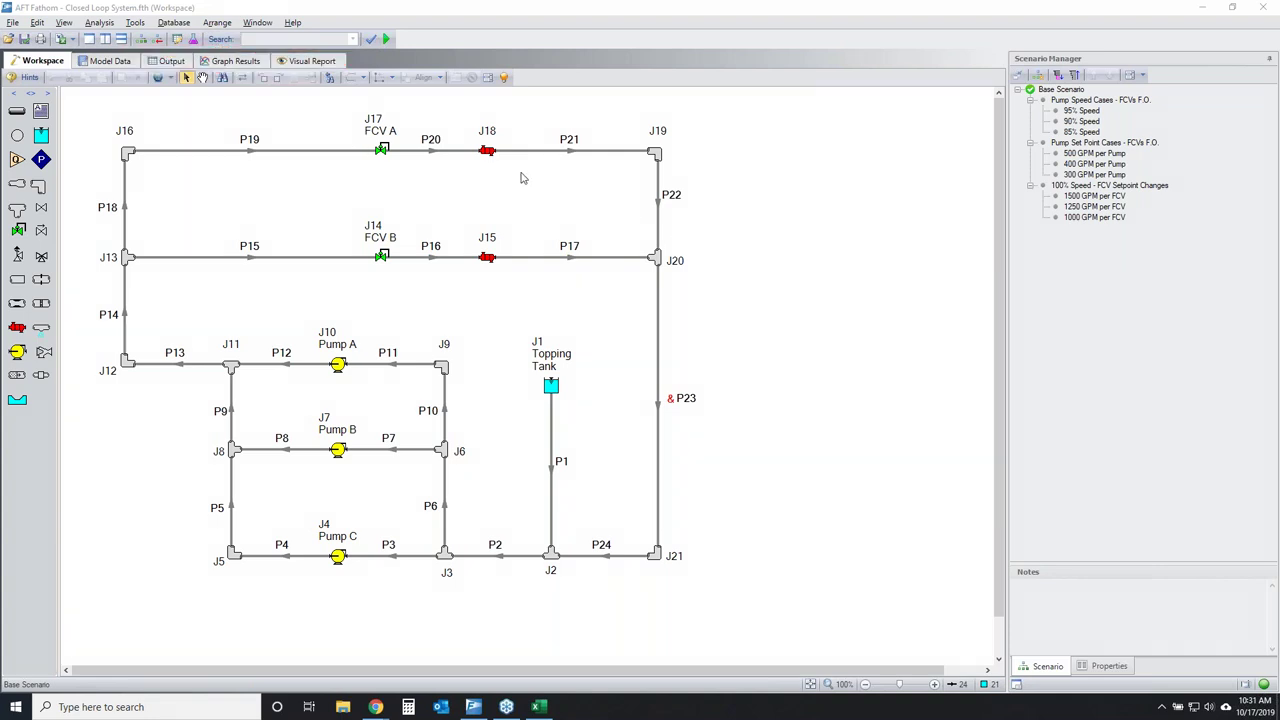
click(387, 39)
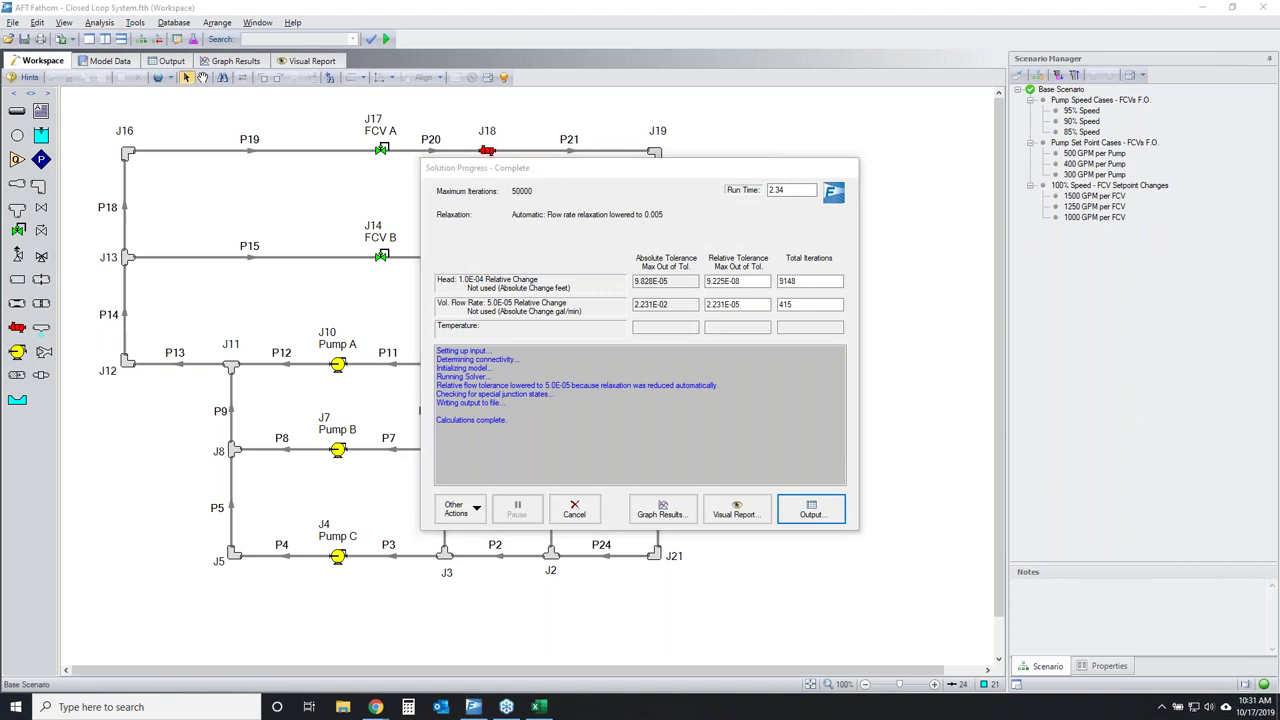
mouse_move(860, 478)
mouse_down()
mouse_move(842, 527)
mouse_move(597, 535)
mouse_move(607, 494)
mouse_move(705, 474)
mouse_up()
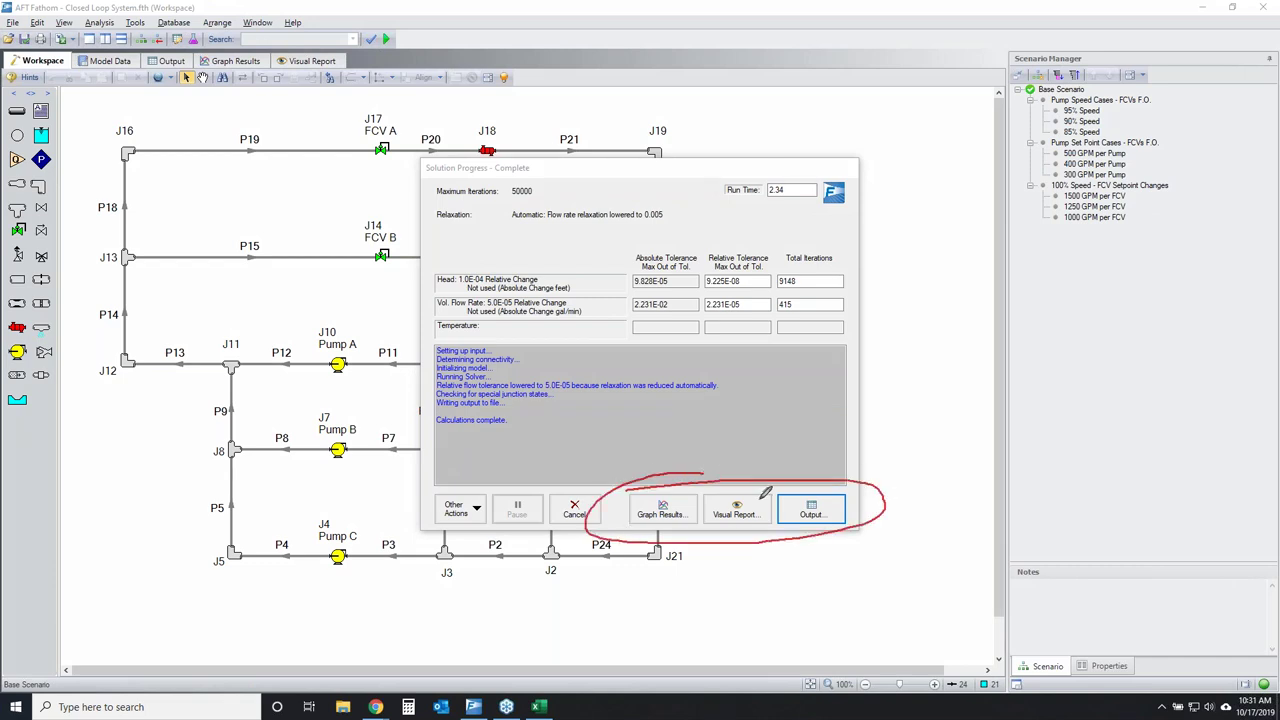
mouse_move(676, 478)
mouse_down()
mouse_move(704, 512)
mouse_move(618, 510)
mouse_move(644, 484)
mouse_move(688, 476)
mouse_up()
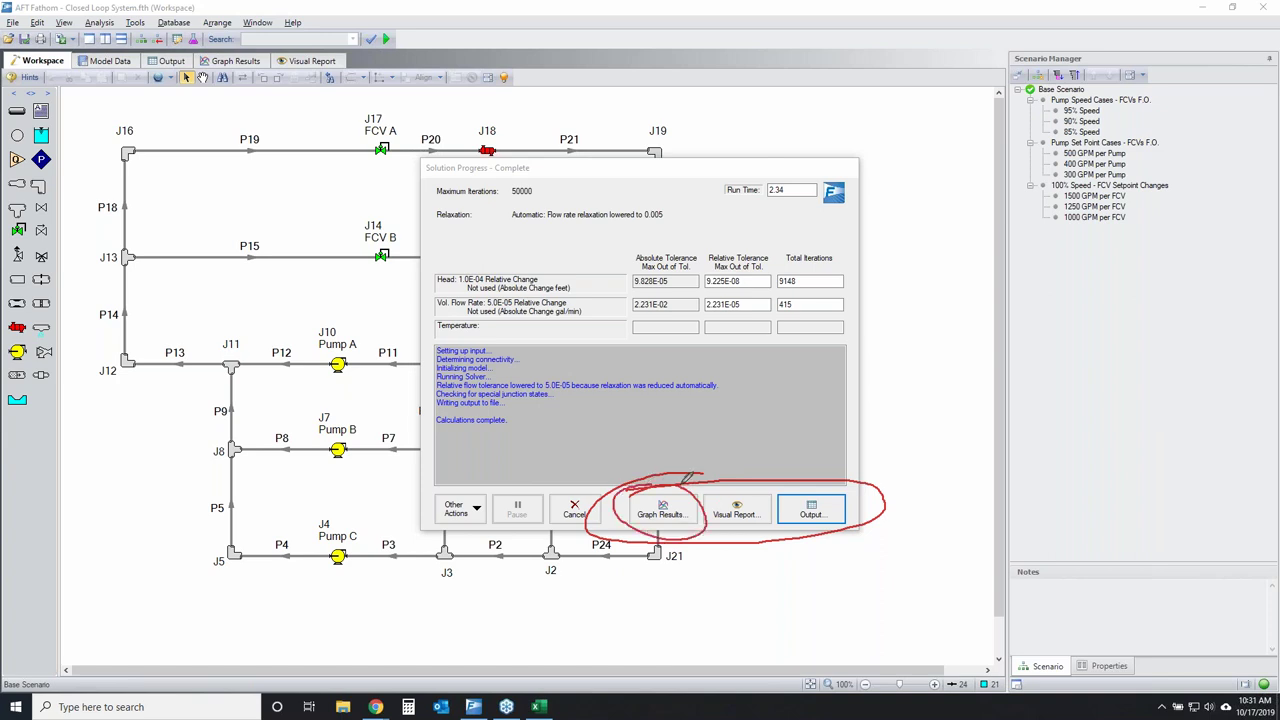
mouse_move(780, 488)
mouse_down()
mouse_move(837, 484)
mouse_move(836, 533)
mouse_move(799, 483)
mouse_up()
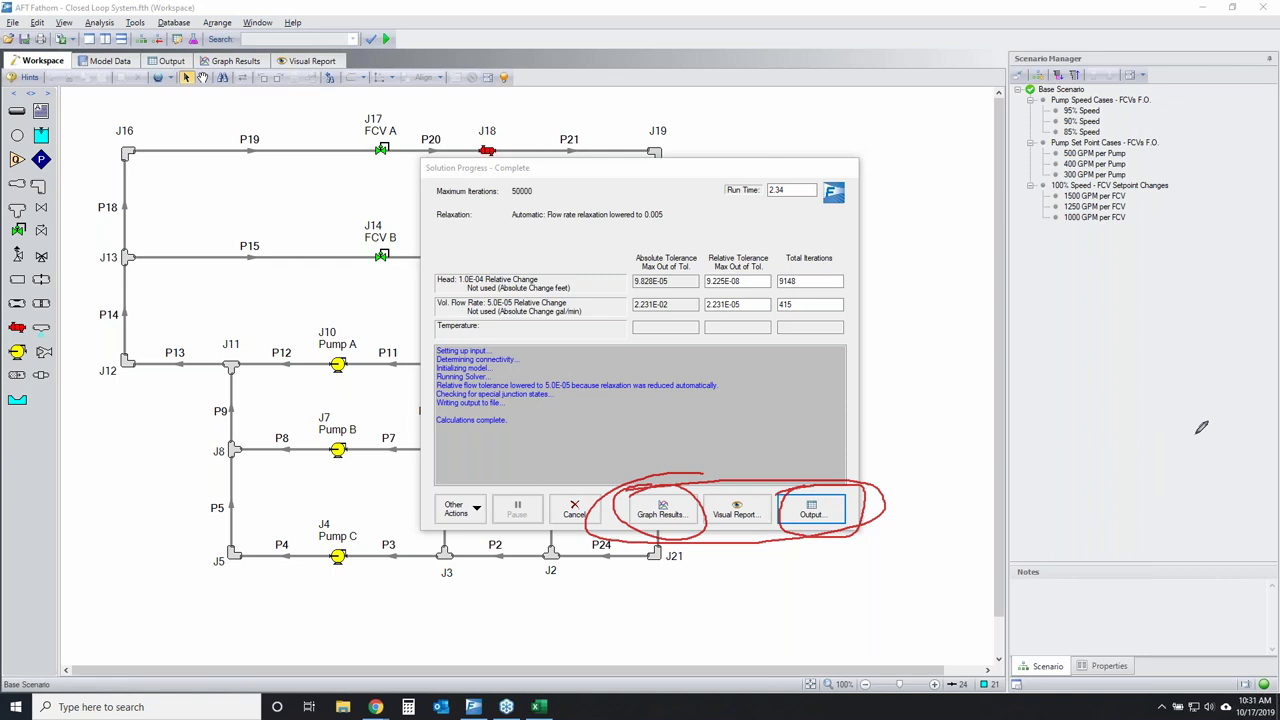
key(Escape)
click(811, 510)
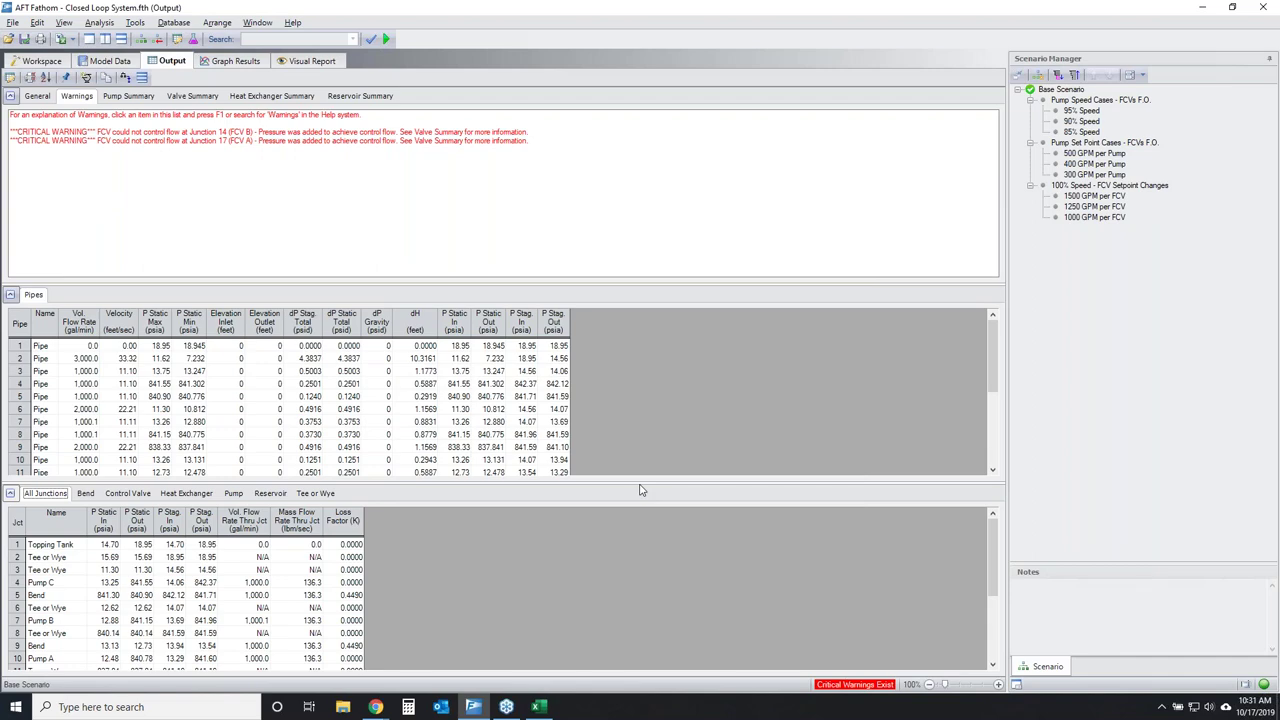
Enlarge the output tables and auto-hide the scenario panel so the tables are wider.
click(966, 686)
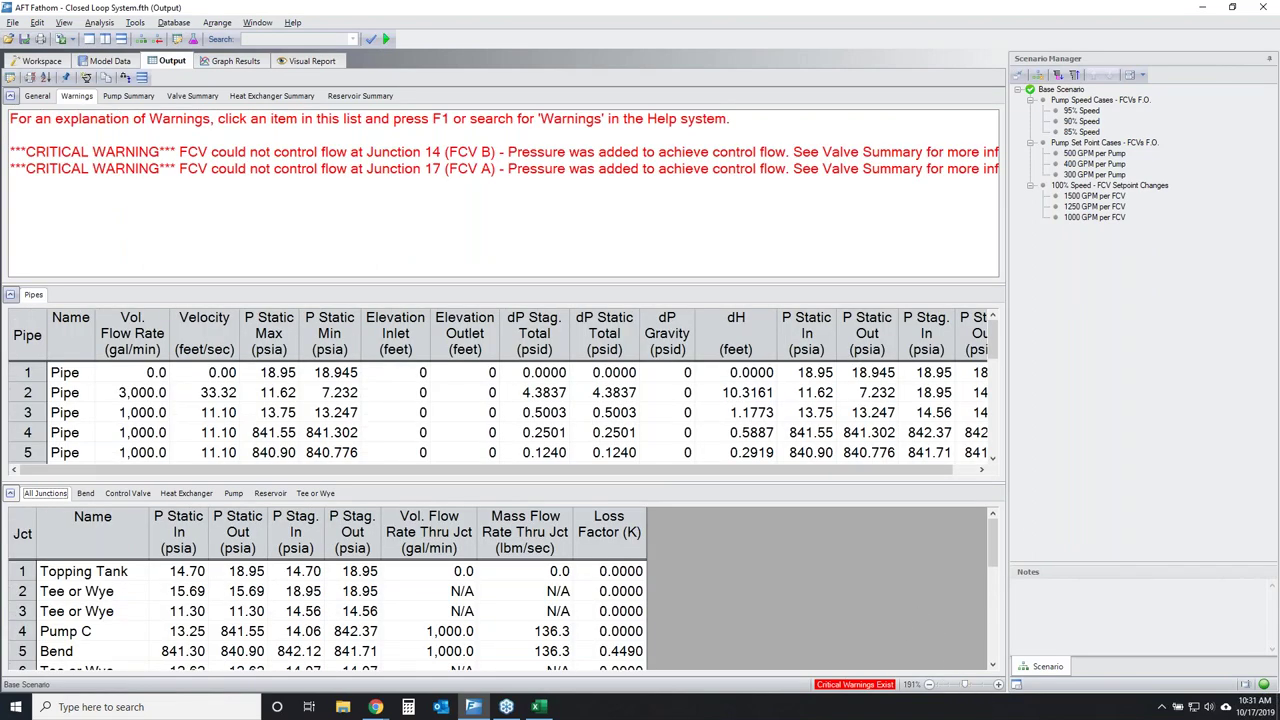
click(1271, 58)
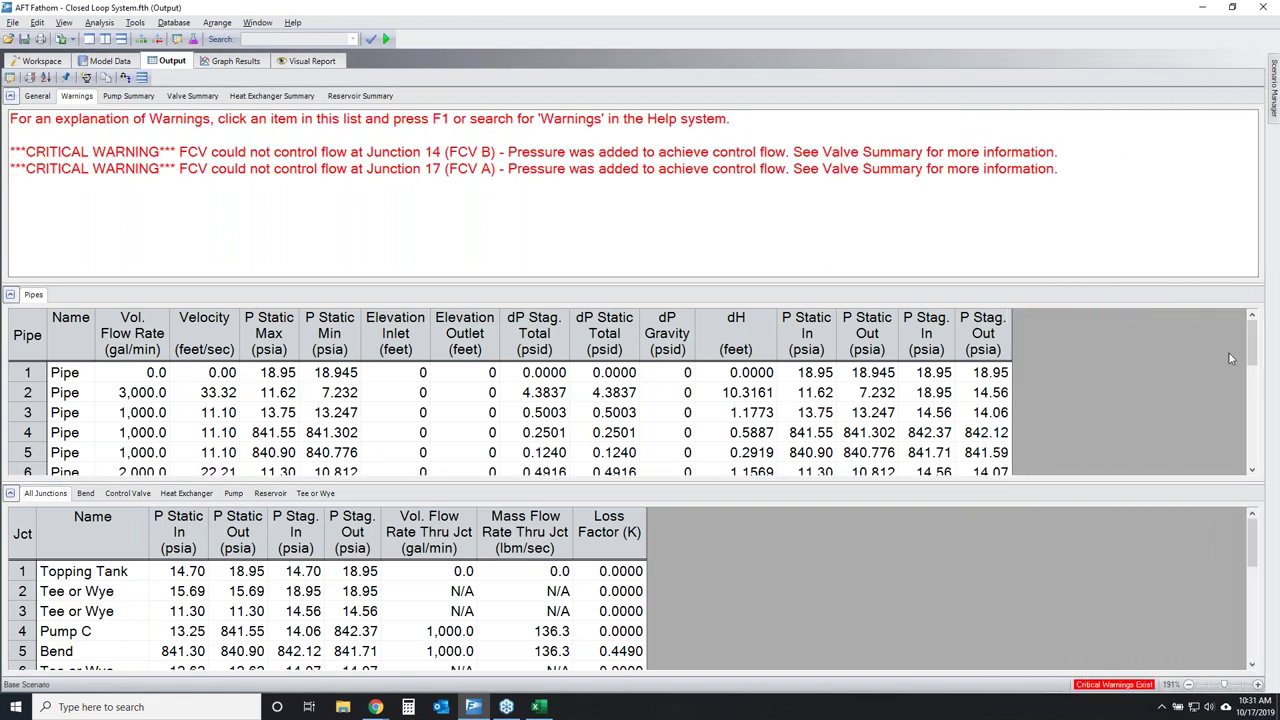
mouse_move(26, 98)
mouse_down()
mouse_move(590, 105)
mouse_move(11, 228)
mouse_move(112, 97)
mouse_up()
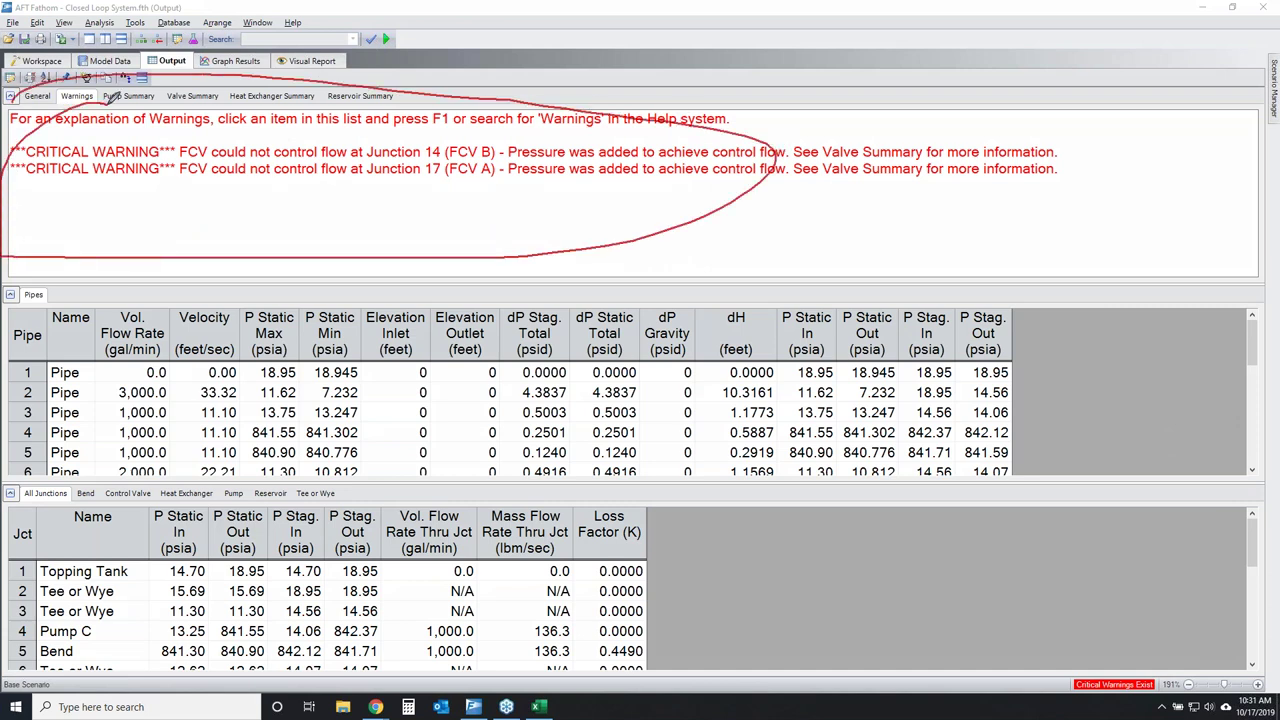
mouse_move(24, 355)
mouse_down()
mouse_move(46, 316)
mouse_move(932, 440)
mouse_move(28, 357)
mouse_up()
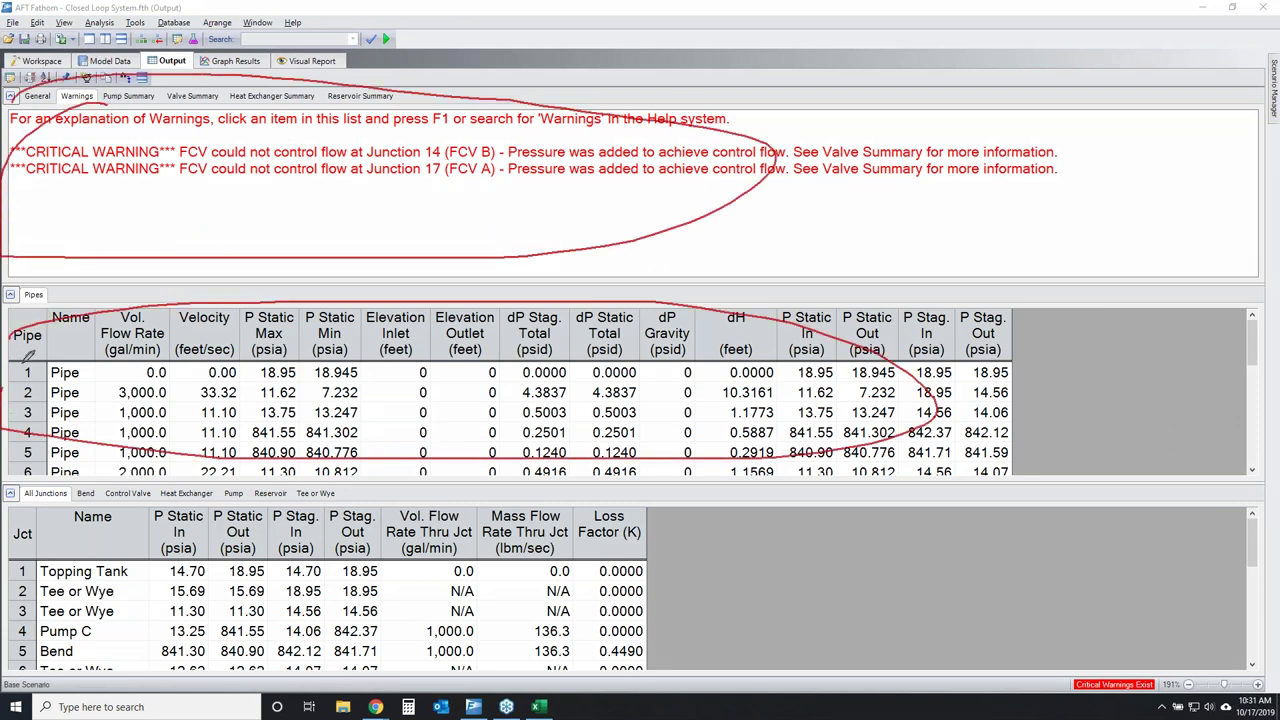
mouse_move(14, 518)
mouse_down()
mouse_move(740, 562)
mouse_move(22, 528)
mouse_up()
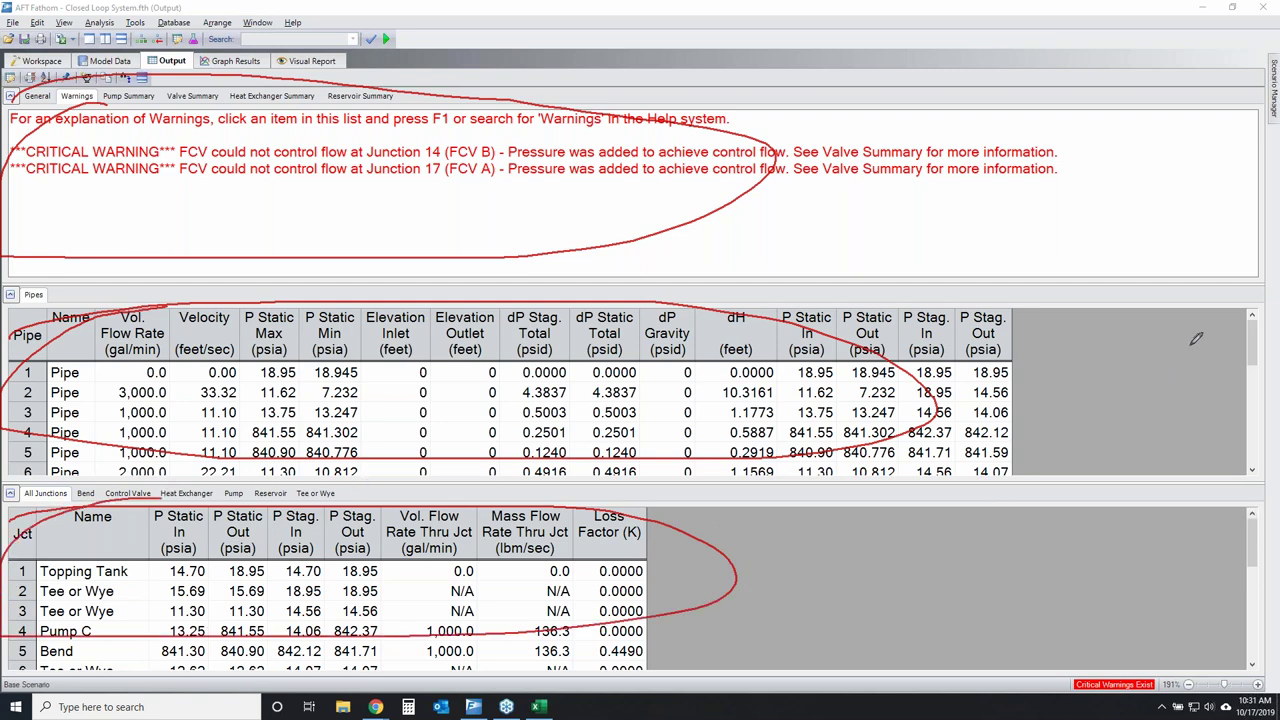
key(Escape)
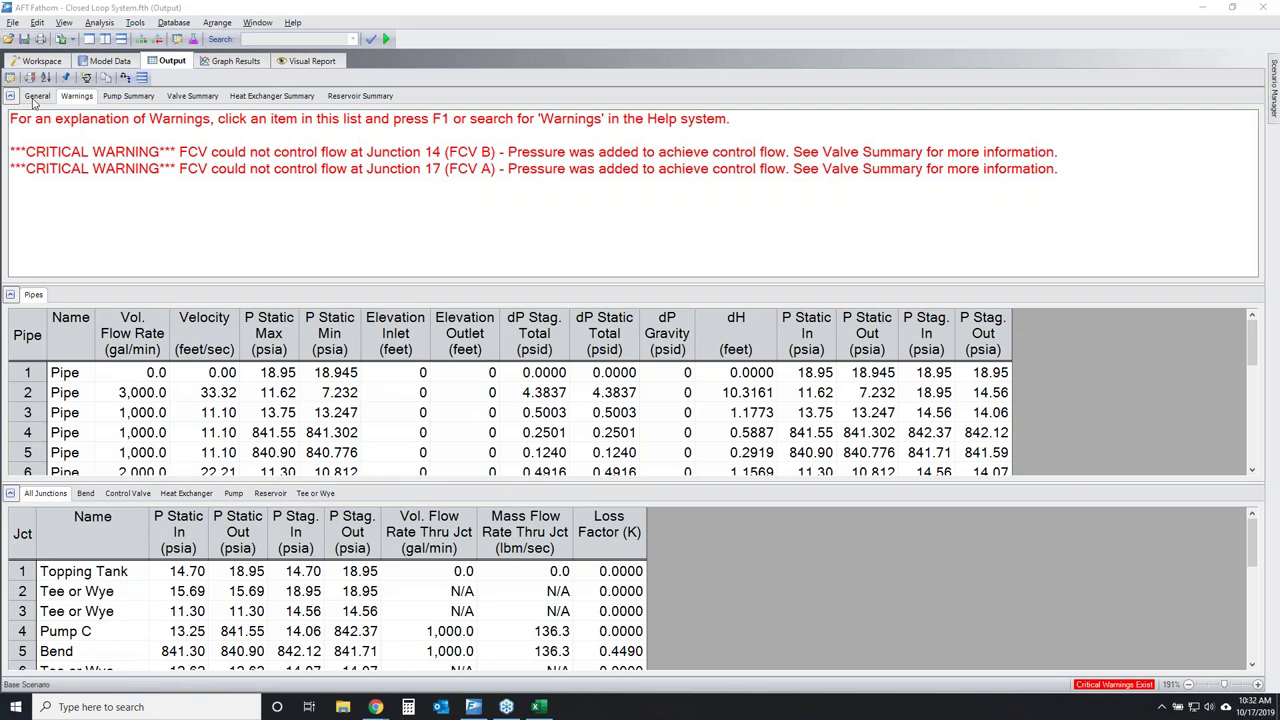
Read through the general run summary output text.
key(ctrl+shift+Tab)
click(472, 206)
scroll(487, 227, down, 7)
scroll(487, 227, down, 2)
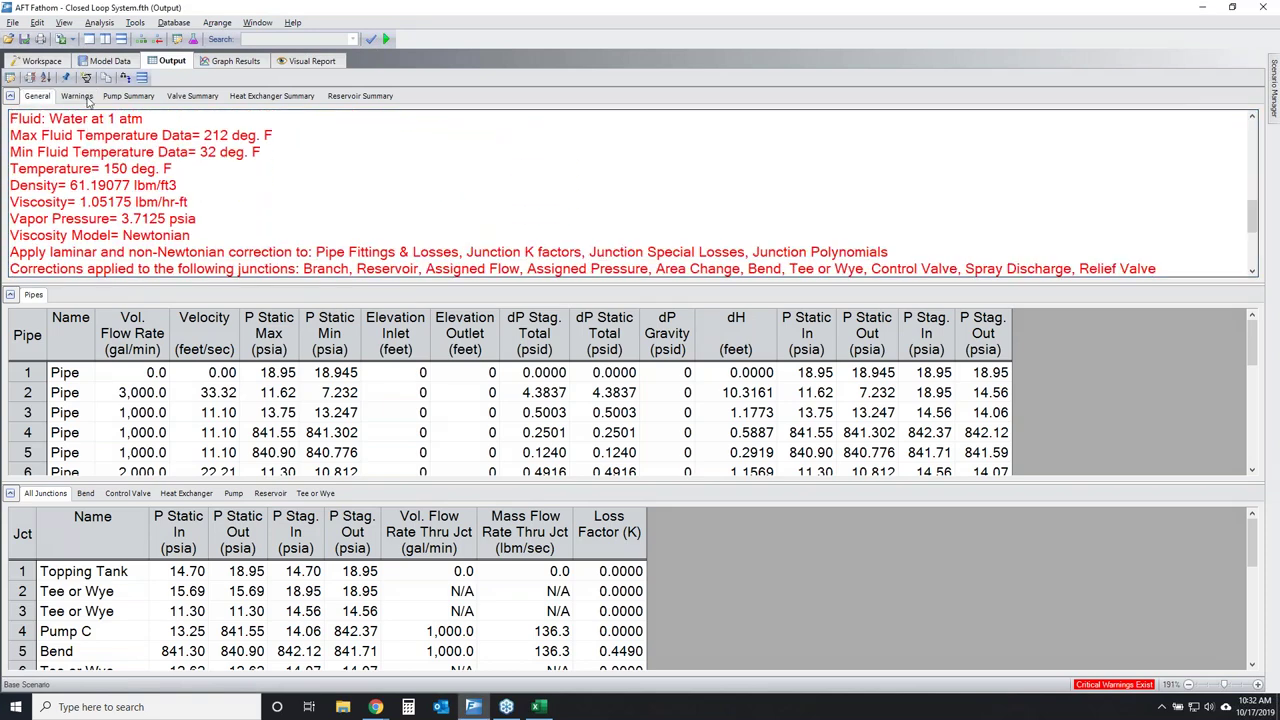
Go back to the warnings list and highlight the two critical warning lines.
key(ctrl+Tab)
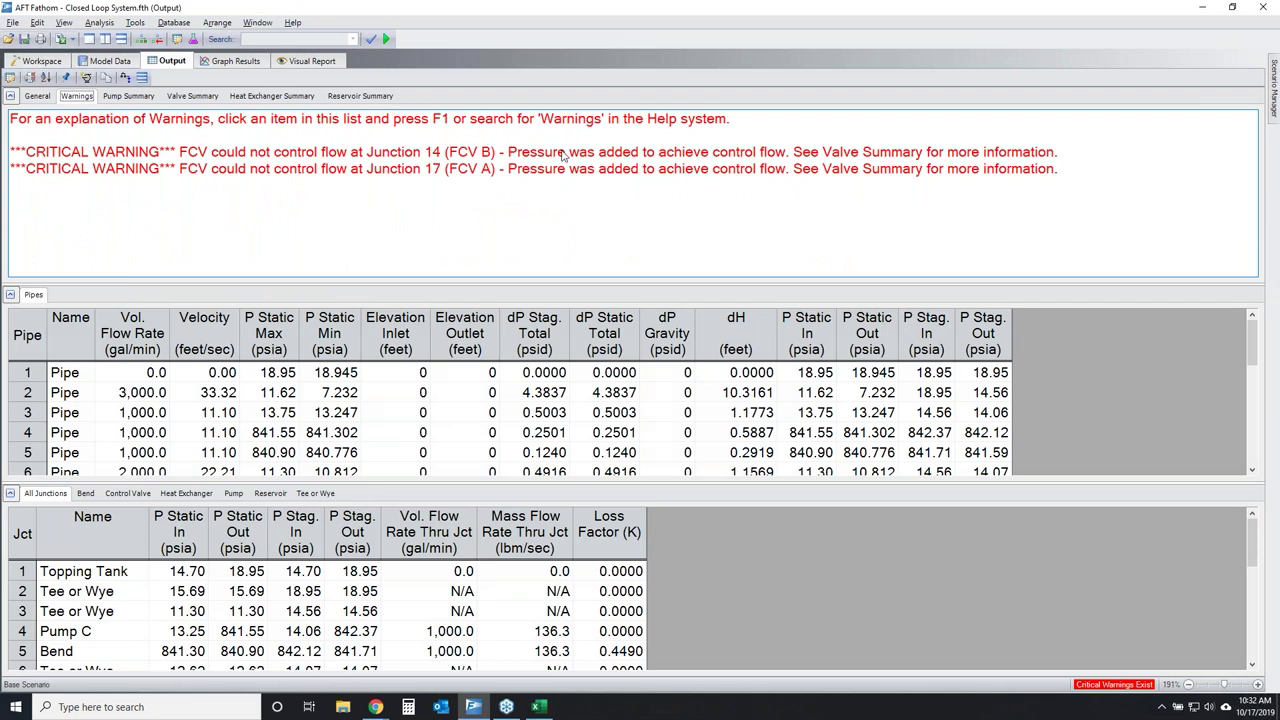
drag(563, 155, 563, 188)
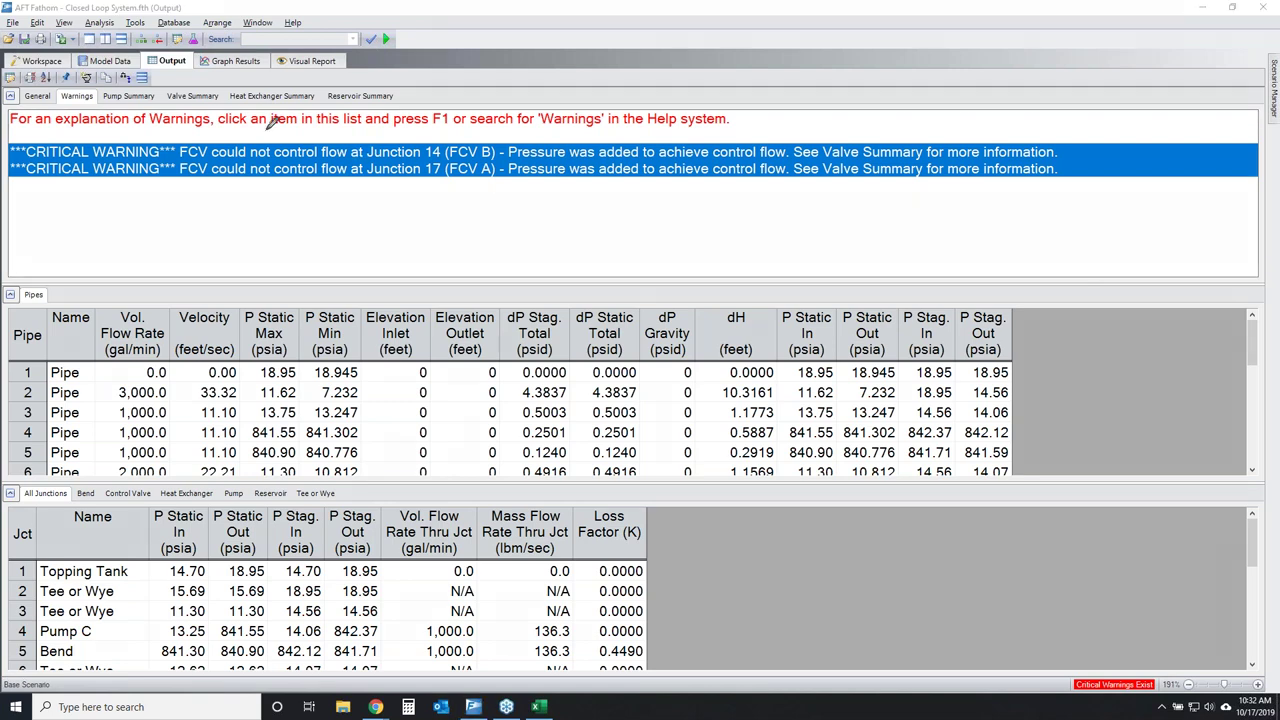
mouse_move(104, 84)
mouse_down()
mouse_move(393, 93)
mouse_move(115, 104)
mouse_move(102, 88)
mouse_move(202, 104)
mouse_move(210, 88)
mouse_move(270, 76)
mouse_up()
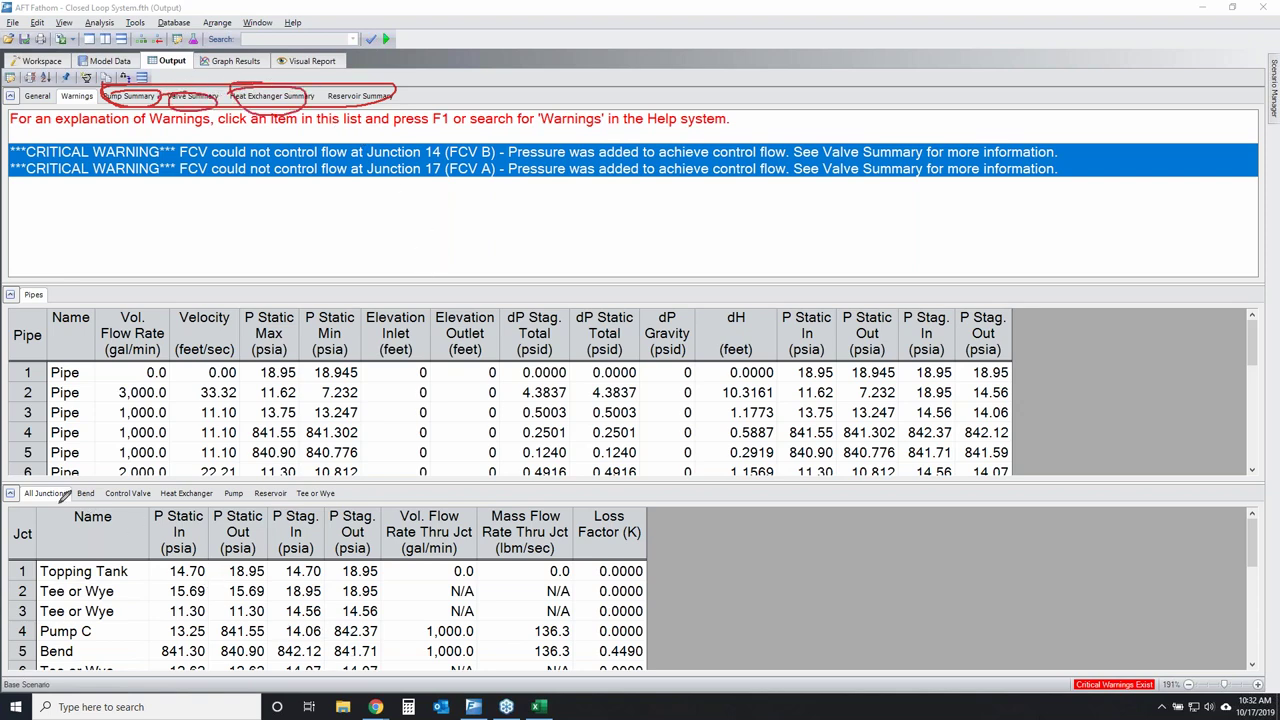
mouse_move(20, 490)
mouse_down()
mouse_move(364, 483)
mouse_move(7, 536)
mouse_move(28, 485)
mouse_up()
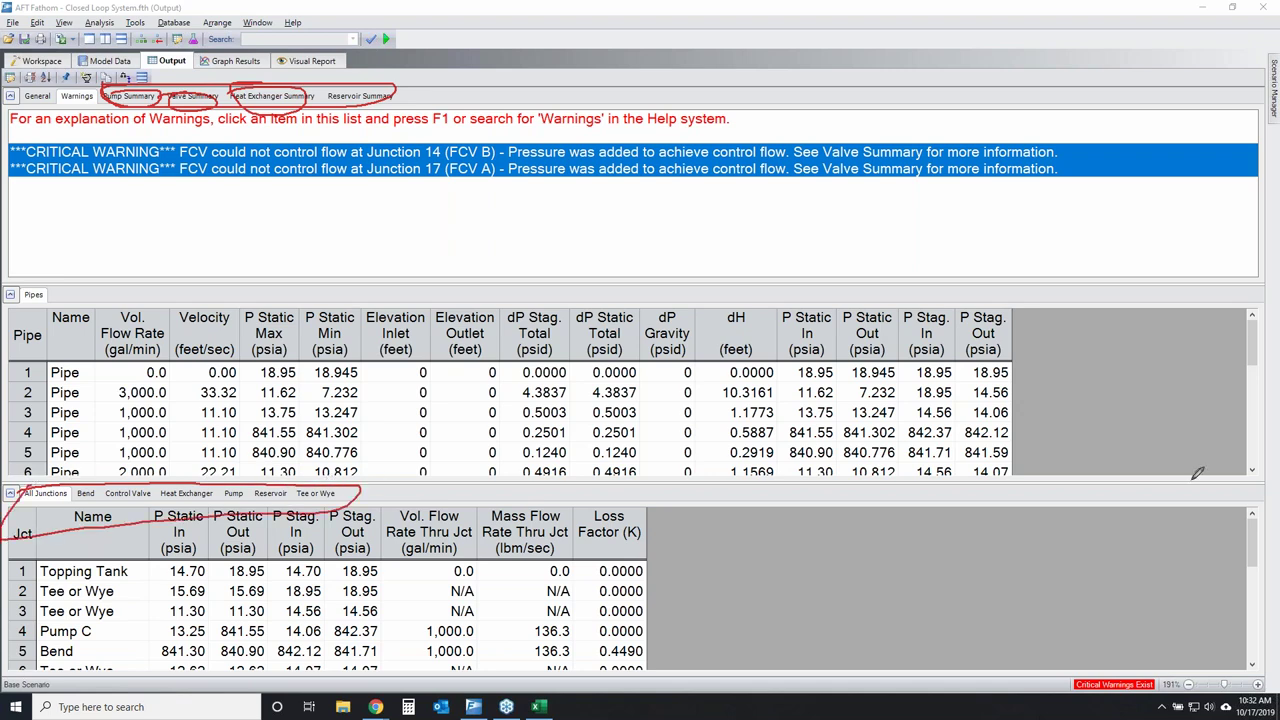
key(Escape)
Show the Pump Summary with pipe results collapsed and only the pump junction rows listed.
click(130, 96)
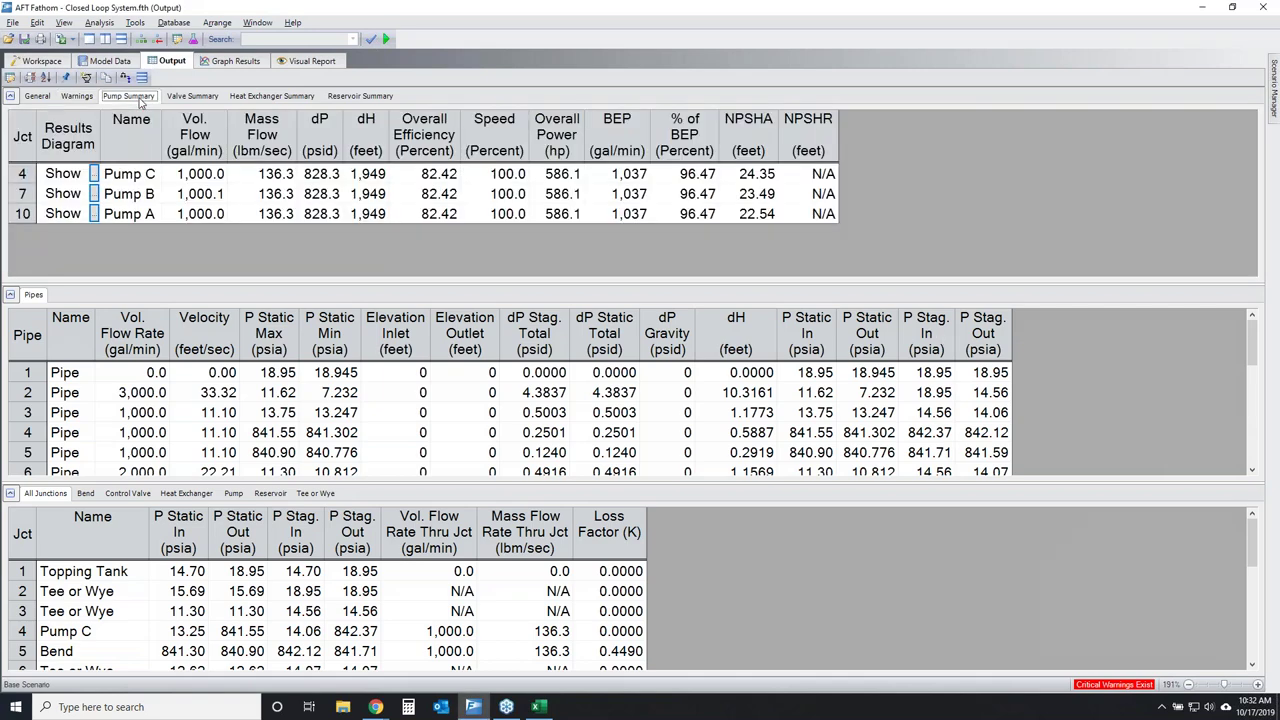
click(10, 294)
click(234, 315)
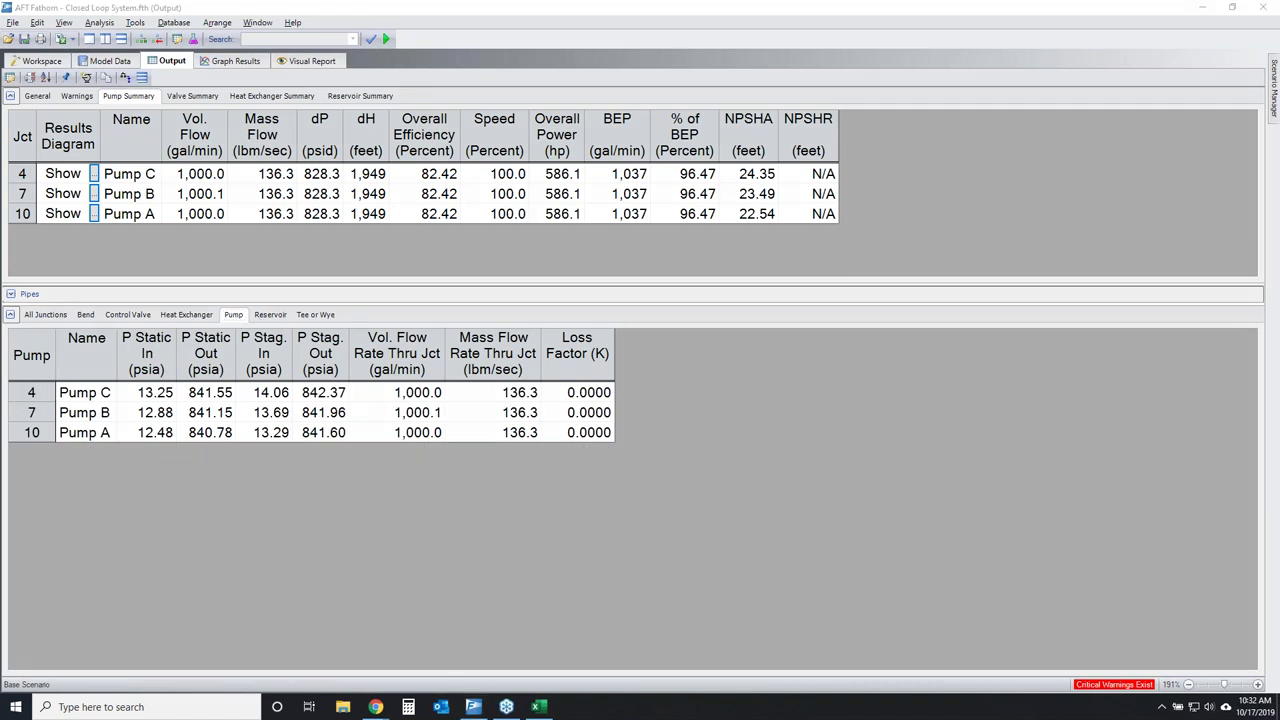
mouse_move(12, 134)
mouse_down()
mouse_move(875, 122)
mouse_move(187, 118)
mouse_up()
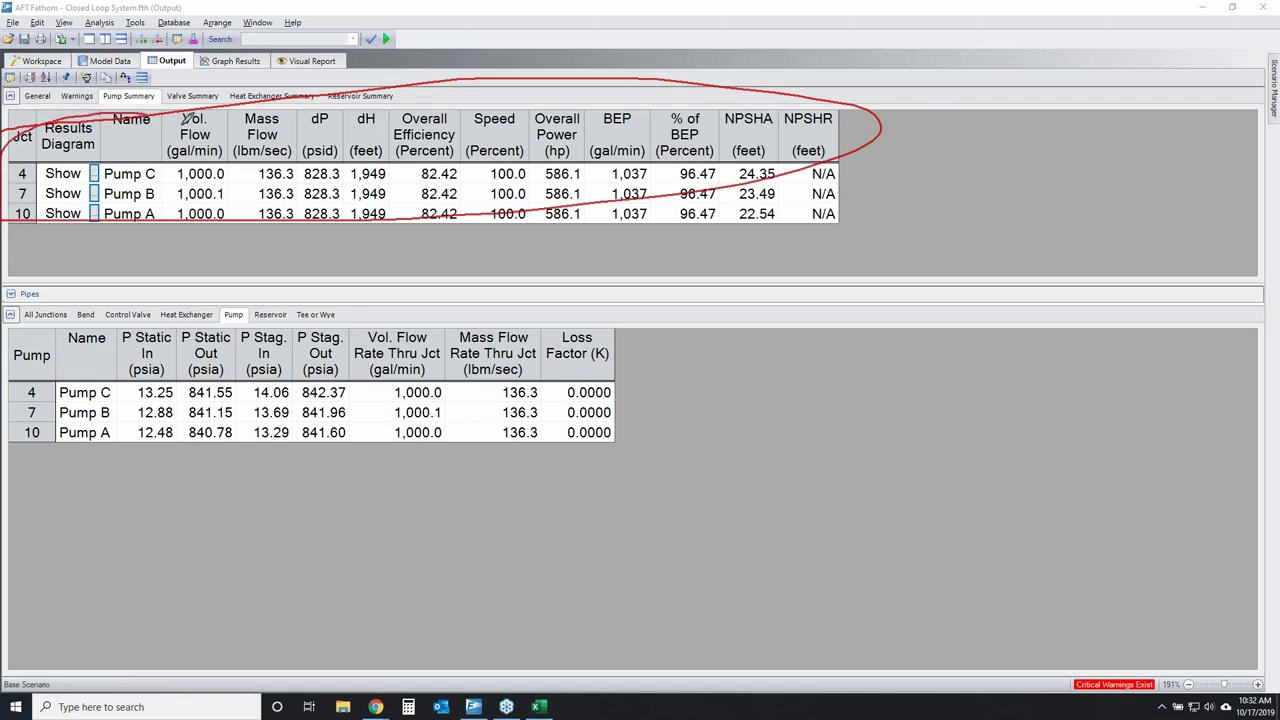
mouse_move(11, 348)
mouse_down()
mouse_move(384, 344)
mouse_move(11, 384)
mouse_move(187, 354)
mouse_up()
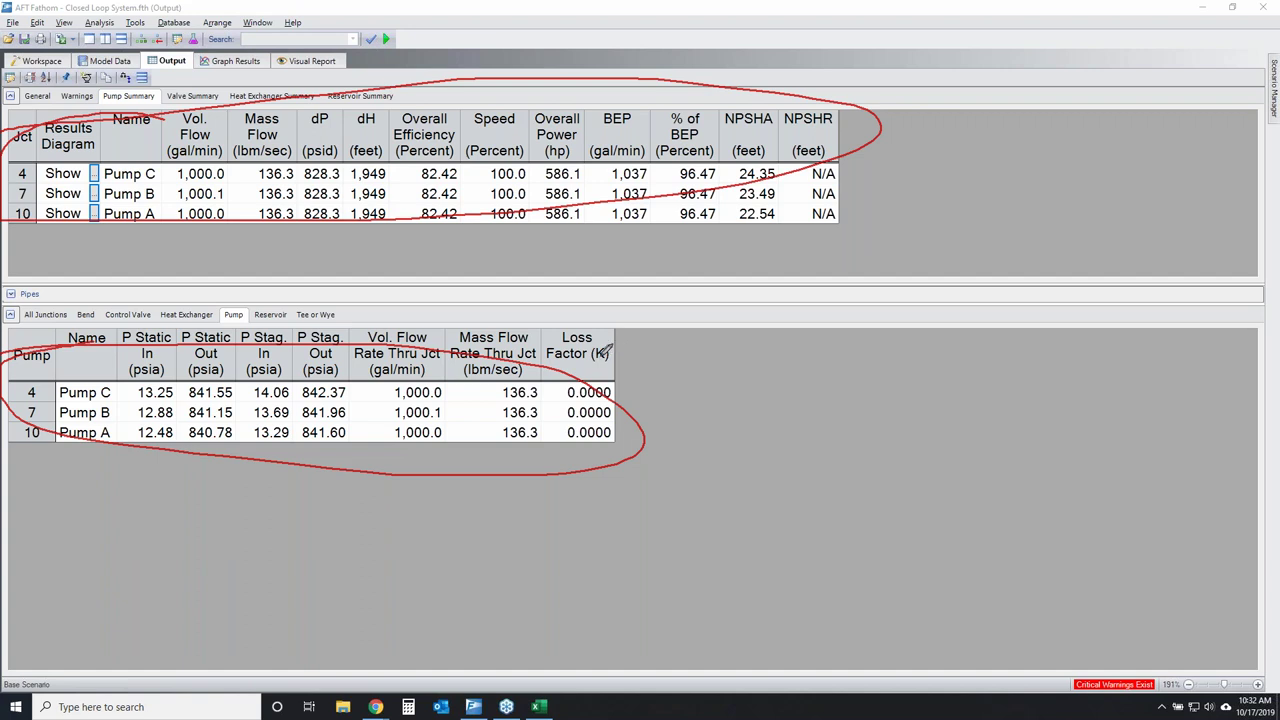
mouse_move(104, 78)
mouse_down()
mouse_move(410, 84)
mouse_move(315, 104)
mouse_move(90, 99)
mouse_move(124, 76)
mouse_up()
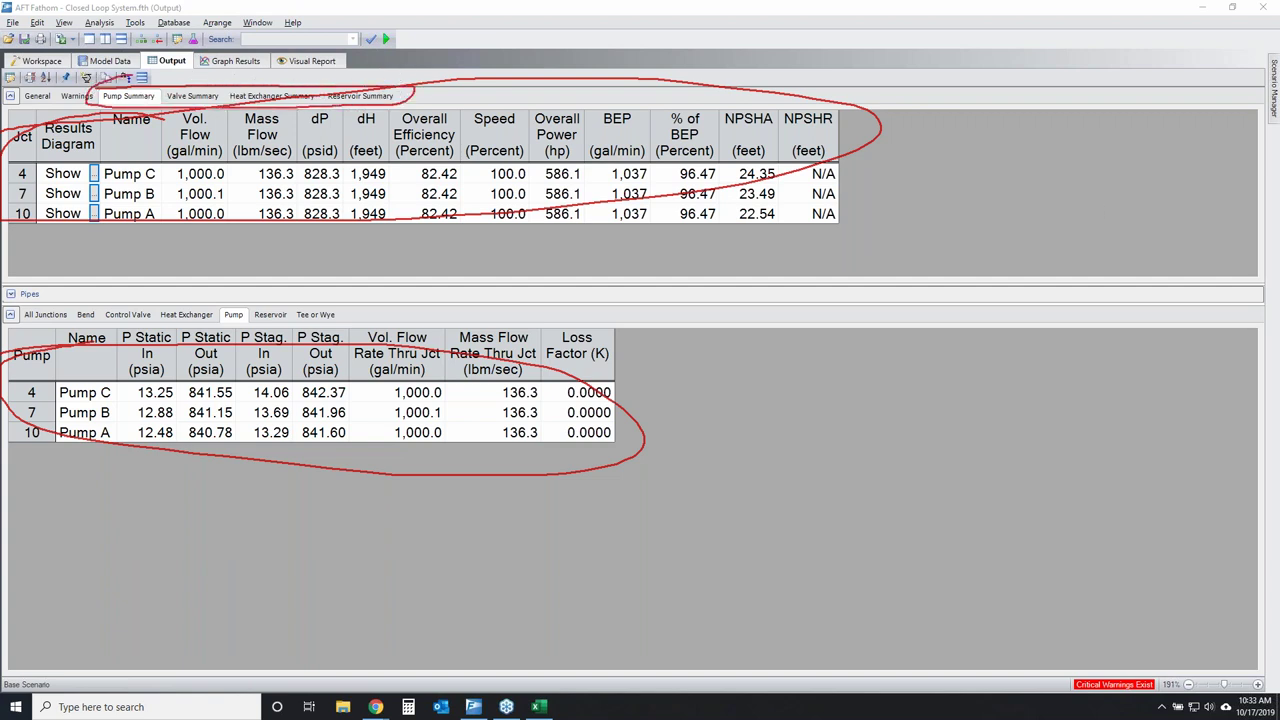
key(Escape)
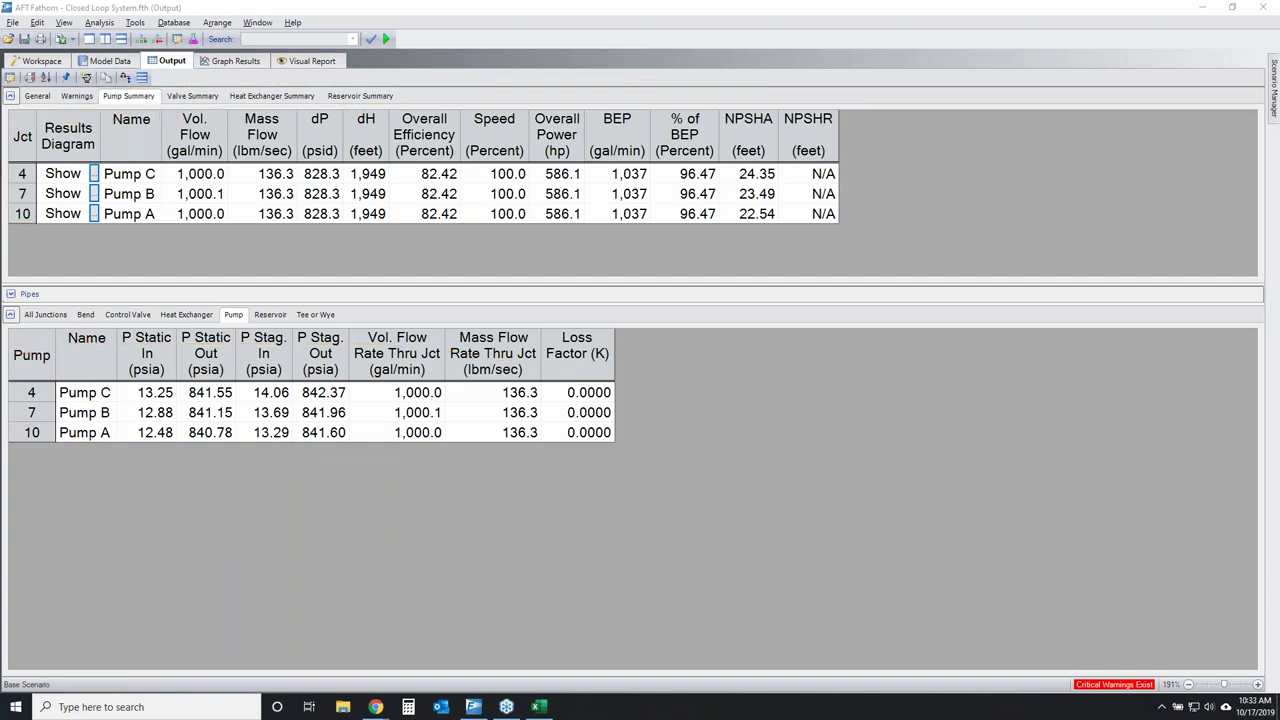
mouse_move(295, 88)
mouse_down()
mouse_move(414, 80)
mouse_move(316, 98)
mouse_move(122, 100)
mouse_move(94, 84)
mouse_up()
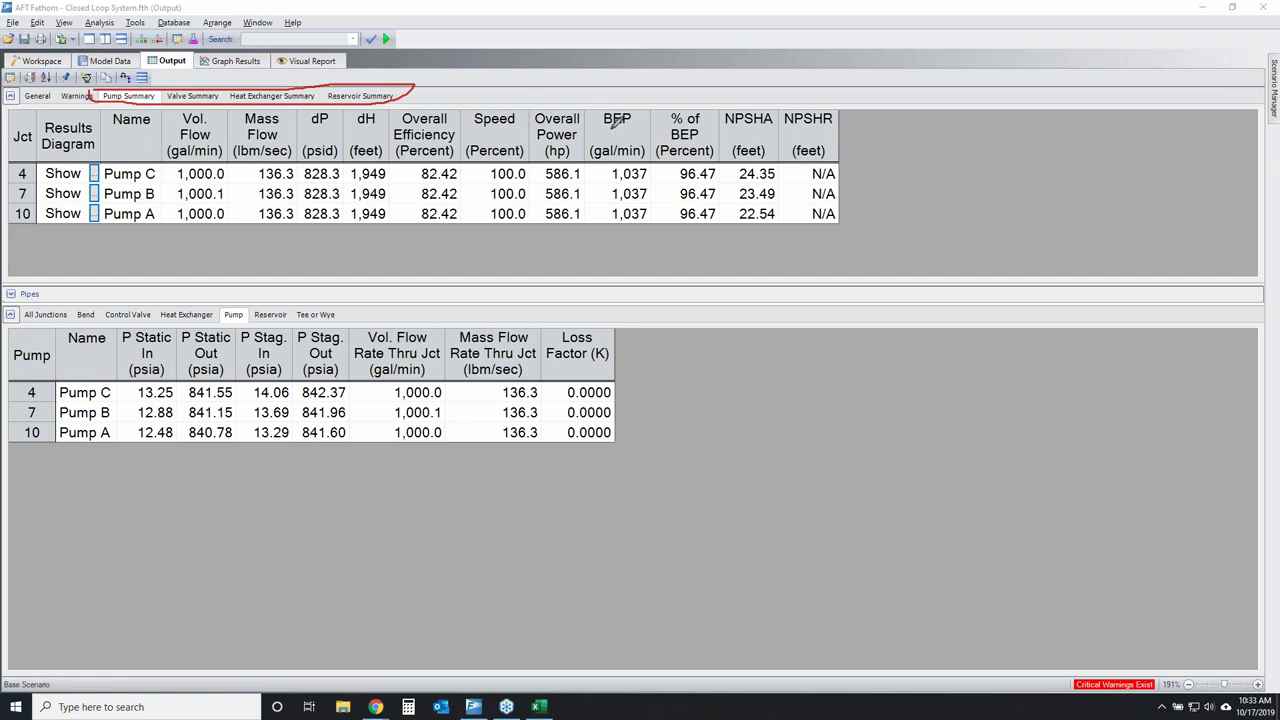
mouse_move(650, 118)
mouse_down()
mouse_move(582, 167)
mouse_move(653, 157)
mouse_move(652, 106)
mouse_up()
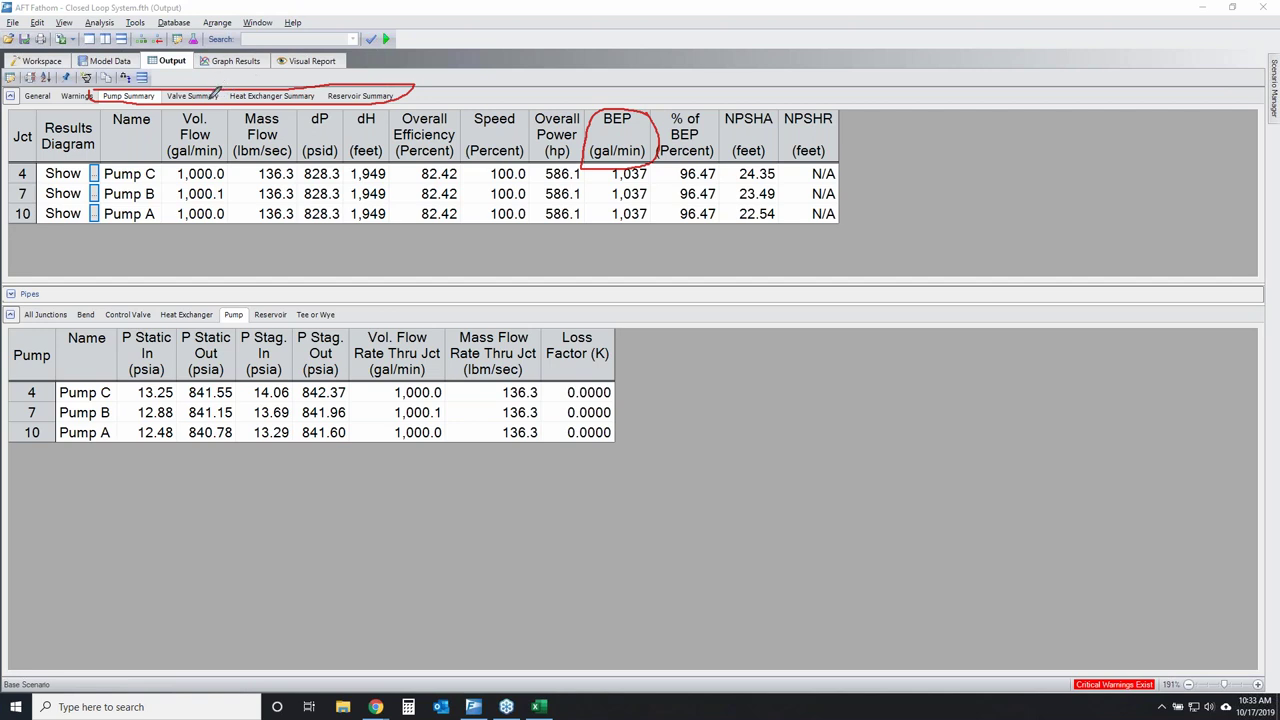
mouse_move(210, 80)
mouse_down()
mouse_move(174, 113)
mouse_move(248, 124)
mouse_up()
mouse_move(299, 72)
mouse_down()
mouse_move(282, 97)
mouse_move(322, 112)
mouse_up()
mouse_move(384, 68)
mouse_down()
mouse_move(358, 99)
mouse_move(391, 104)
mouse_up()
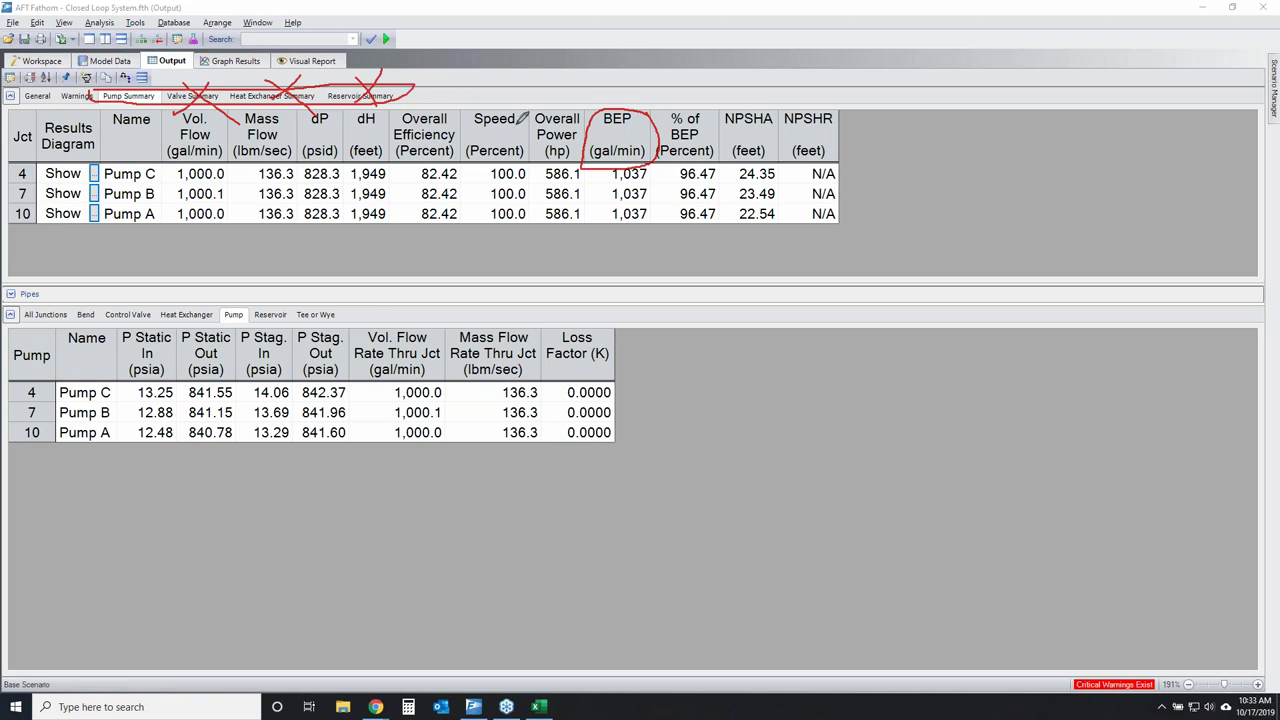
mouse_move(112, 86)
mouse_down()
mouse_move(151, 85)
mouse_move(84, 115)
mouse_move(116, 84)
mouse_up()
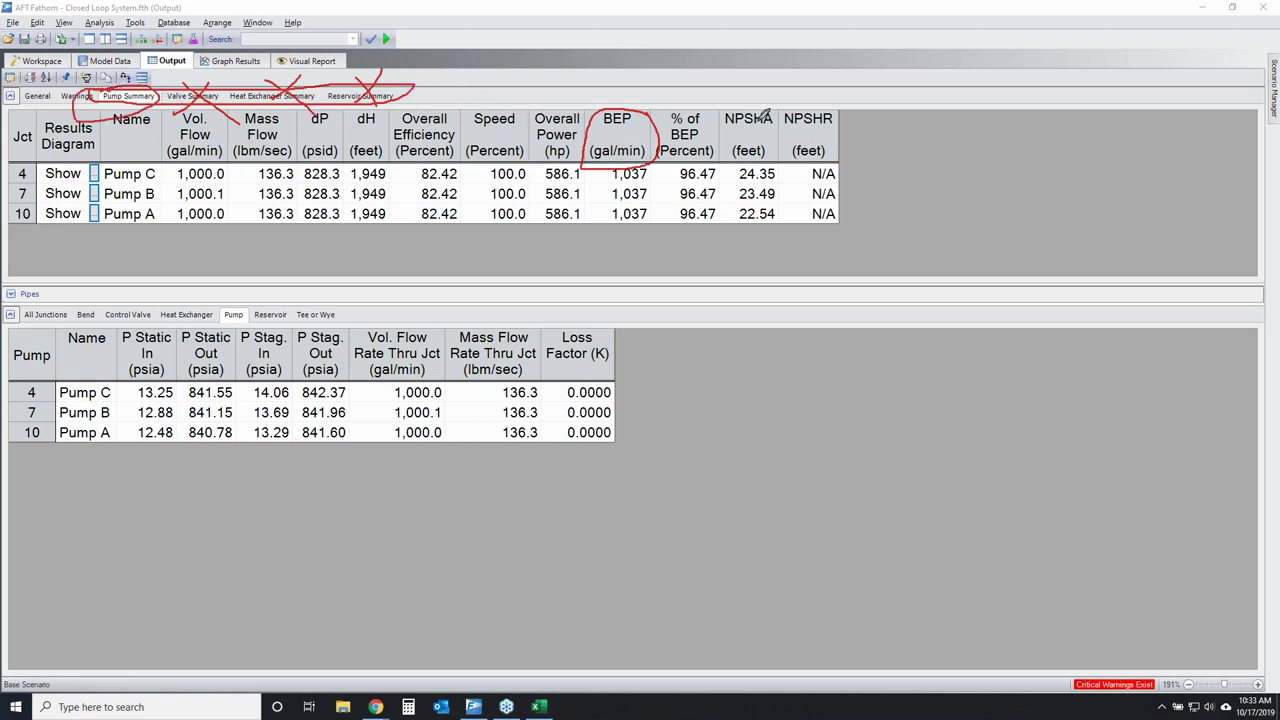
mouse_move(800, 112)
mouse_down()
mouse_move(747, 103)
mouse_move(718, 178)
mouse_move(720, 232)
mouse_move(830, 232)
mouse_move(866, 207)
mouse_move(863, 106)
mouse_move(768, 112)
mouse_up()
mouse_move(112, 86)
mouse_down()
mouse_move(120, 106)
mouse_move(130, 96)
mouse_move(92, 100)
mouse_move(100, 88)
mouse_up()
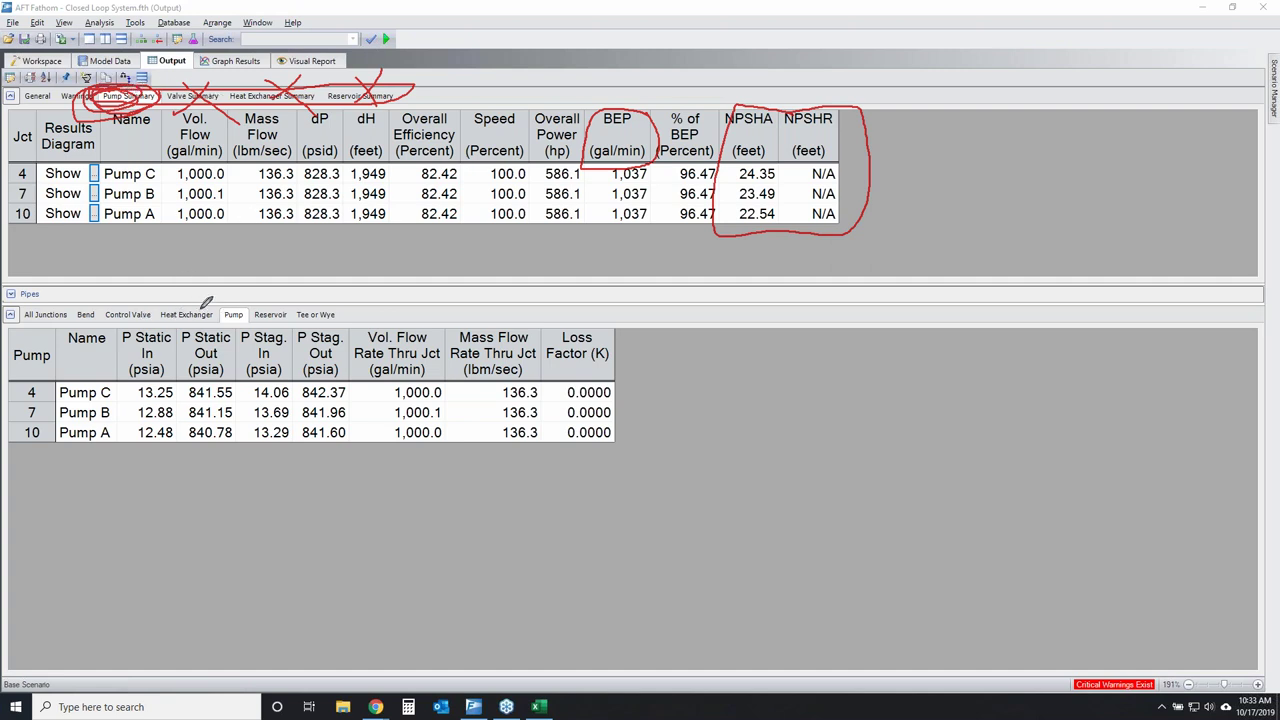
mouse_move(60, 299)
mouse_down()
mouse_move(480, 276)
mouse_move(436, 466)
mouse_move(11, 385)
mouse_move(40, 290)
mouse_move(278, 328)
mouse_move(336, 296)
mouse_move(108, 302)
mouse_move(14, 326)
mouse_up()
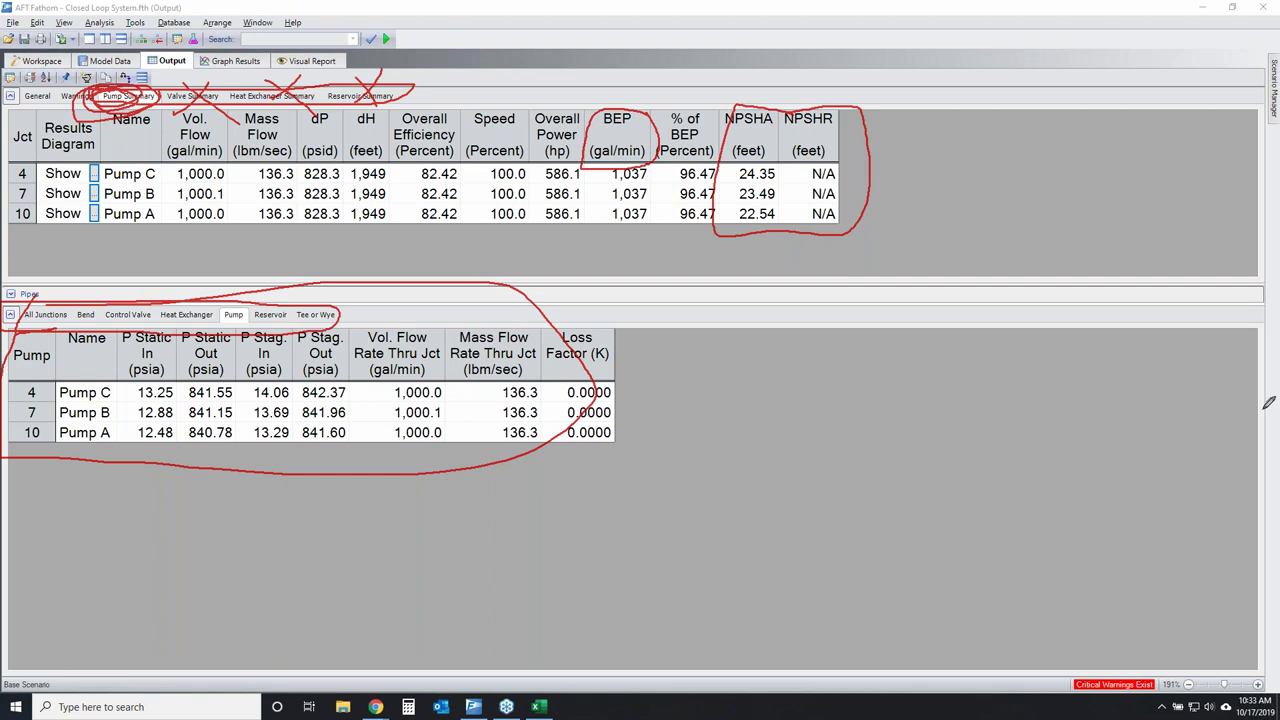
key(Escape)
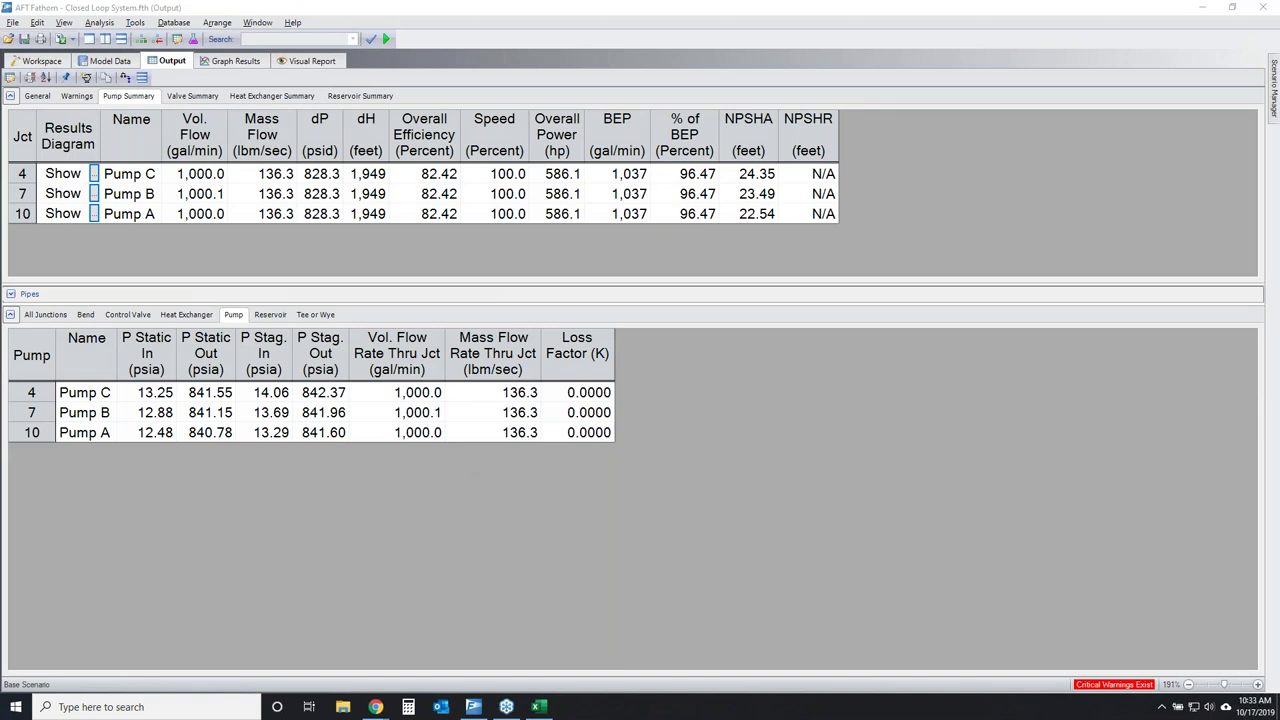
mouse_move(100, 96)
mouse_down()
mouse_move(415, 92)
mouse_move(130, 88)
mouse_up()
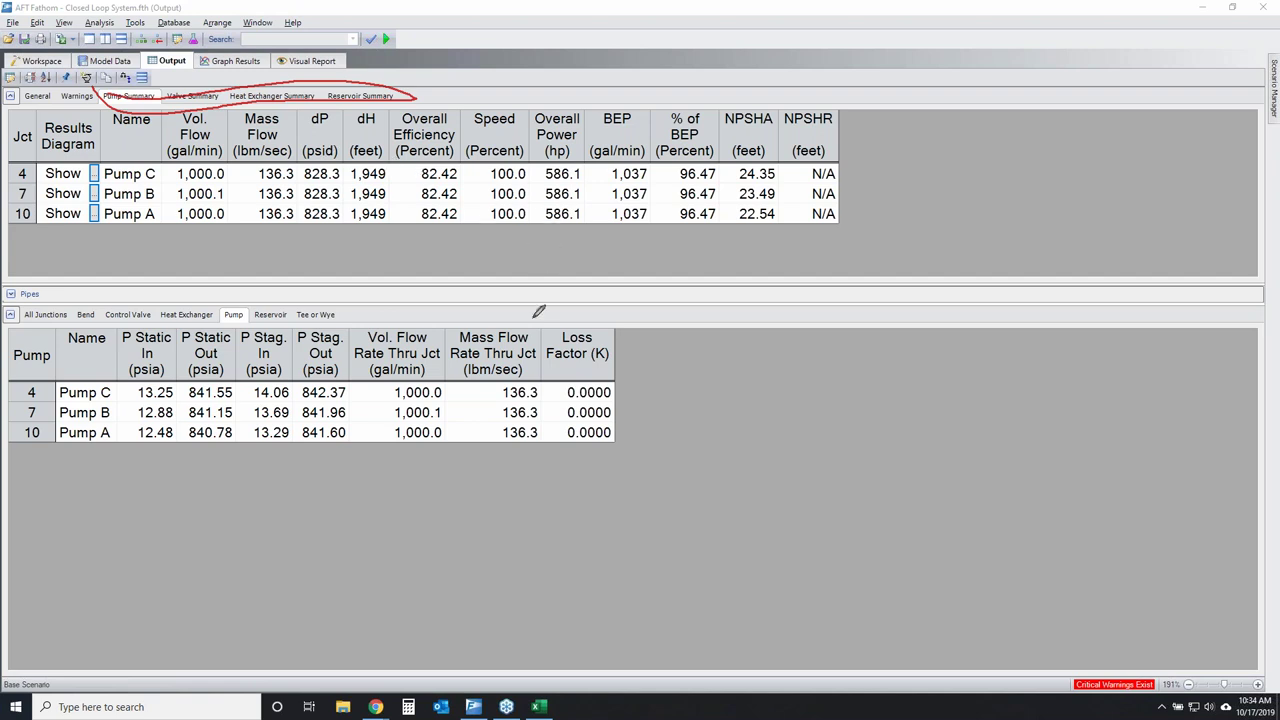
mouse_move(360, 314)
mouse_down()
mouse_move(5, 305)
mouse_move(191, 323)
mouse_move(395, 314)
mouse_up()
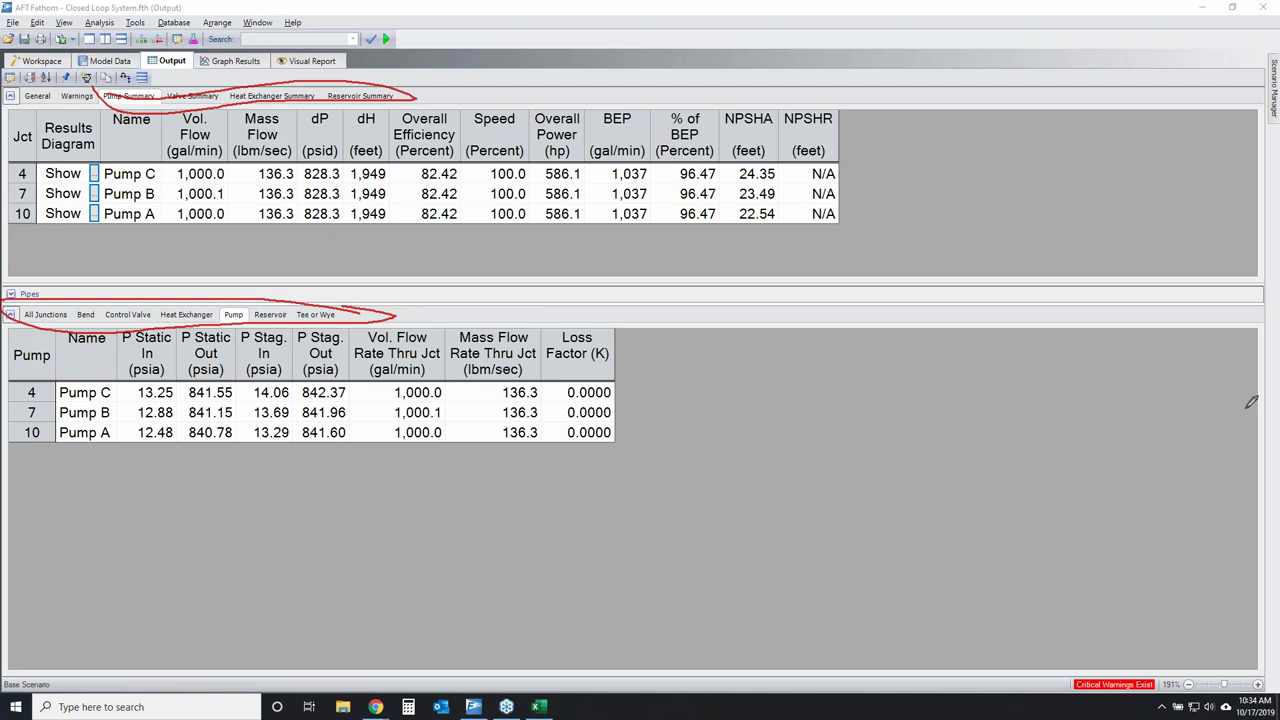
key(Escape)
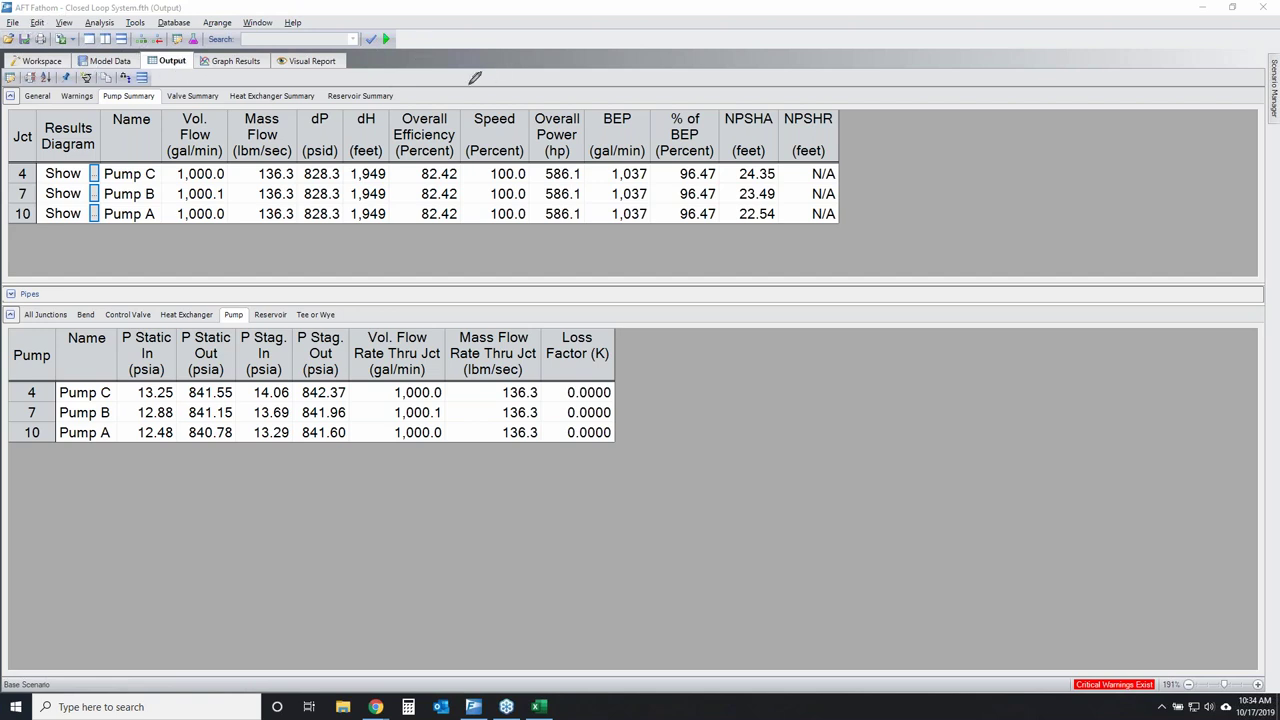
mouse_move(21, 70)
mouse_down()
mouse_move(4, 74)
mouse_move(24, 84)
mouse_move(22, 62)
mouse_up()
mouse_move(200, 40)
mouse_down()
mouse_move(168, 28)
mouse_move(188, 46)
mouse_move(198, 34)
mouse_up()
Open Output Control and walk through the available and currently displayed pipe parameter lists.
click(12, 77)
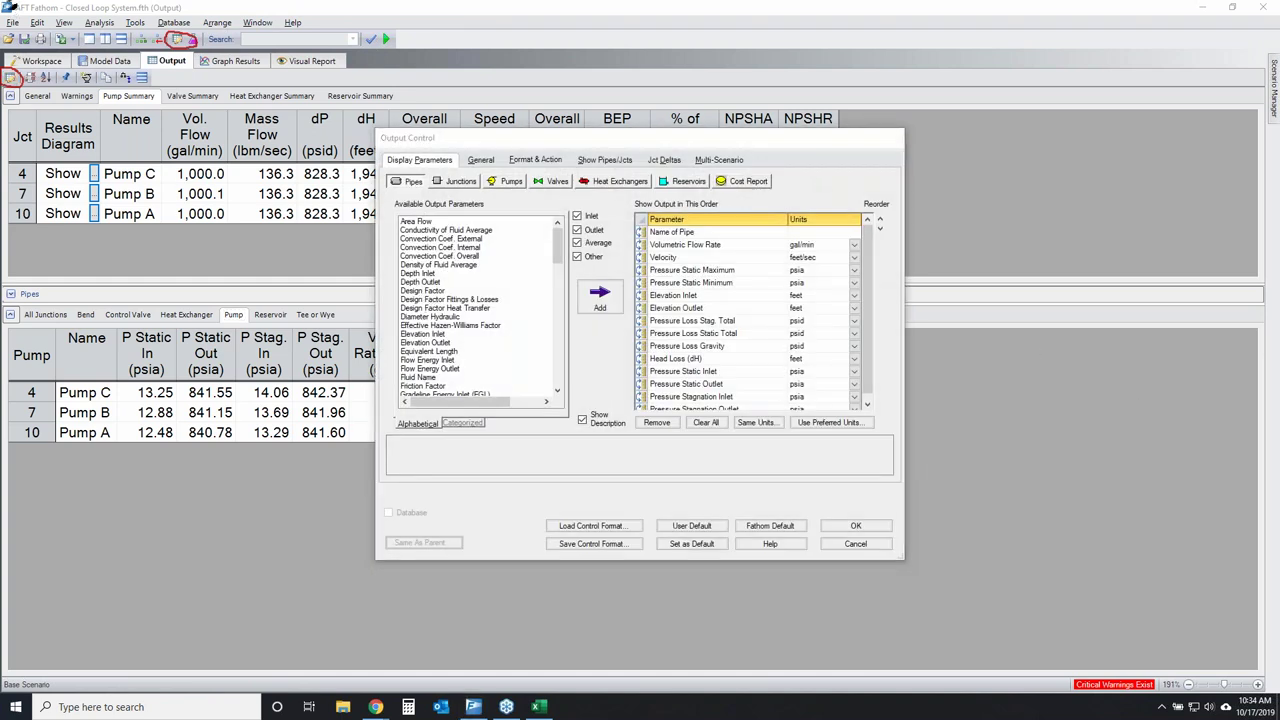
mouse_move(183, 48)
mouse_down()
mouse_move(152, 68)
mouse_move(182, 50)
mouse_up()
mouse_move(462, 152)
mouse_down()
mouse_move(384, 146)
mouse_move(429, 166)
mouse_move(464, 146)
mouse_up()
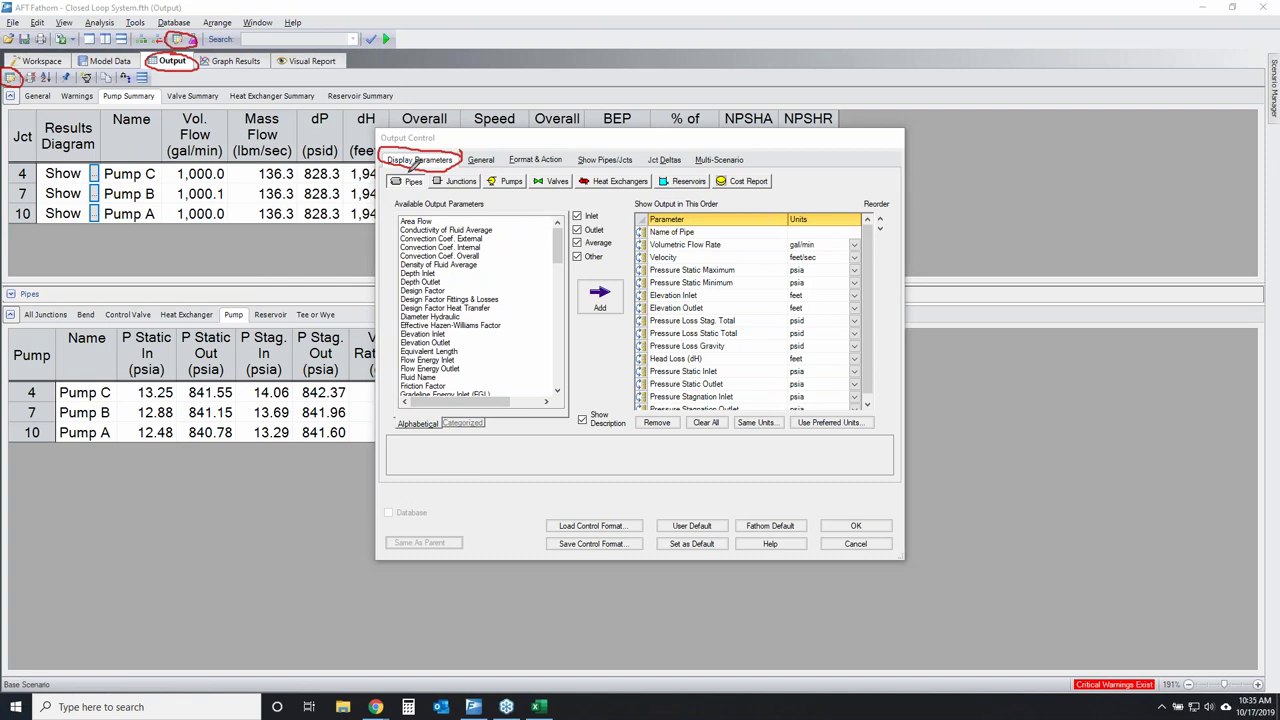
mouse_move(410, 171)
mouse_down()
mouse_move(392, 186)
mouse_move(427, 180)
mouse_up()
mouse_move(528, 220)
mouse_down()
mouse_move(451, 213)
mouse_move(392, 231)
mouse_move(391, 370)
mouse_move(417, 427)
mouse_move(521, 412)
mouse_move(553, 382)
mouse_move(550, 214)
mouse_up()
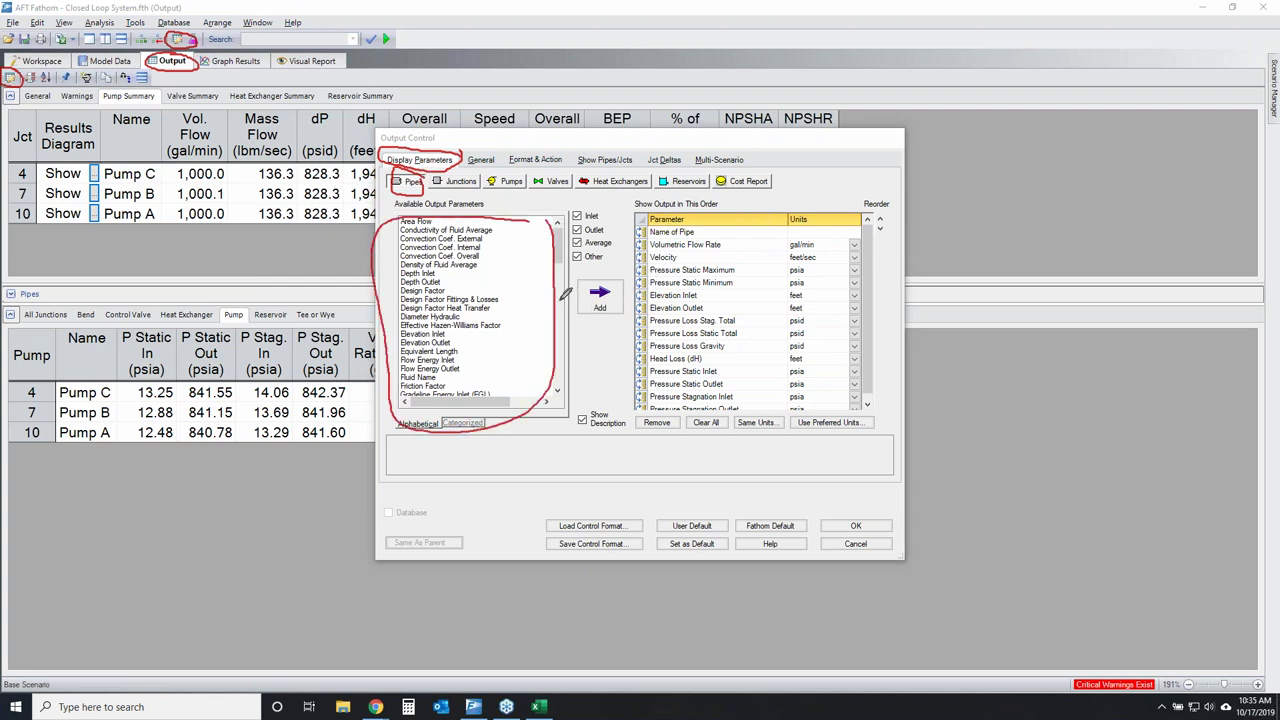
drag(556, 297, 633, 284)
mouse_move(862, 224)
mouse_down()
mouse_move(652, 218)
mouse_move(635, 297)
mouse_move(650, 410)
mouse_move(780, 407)
mouse_move(866, 362)
mouse_move(884, 264)
mouse_move(848, 218)
mouse_up()
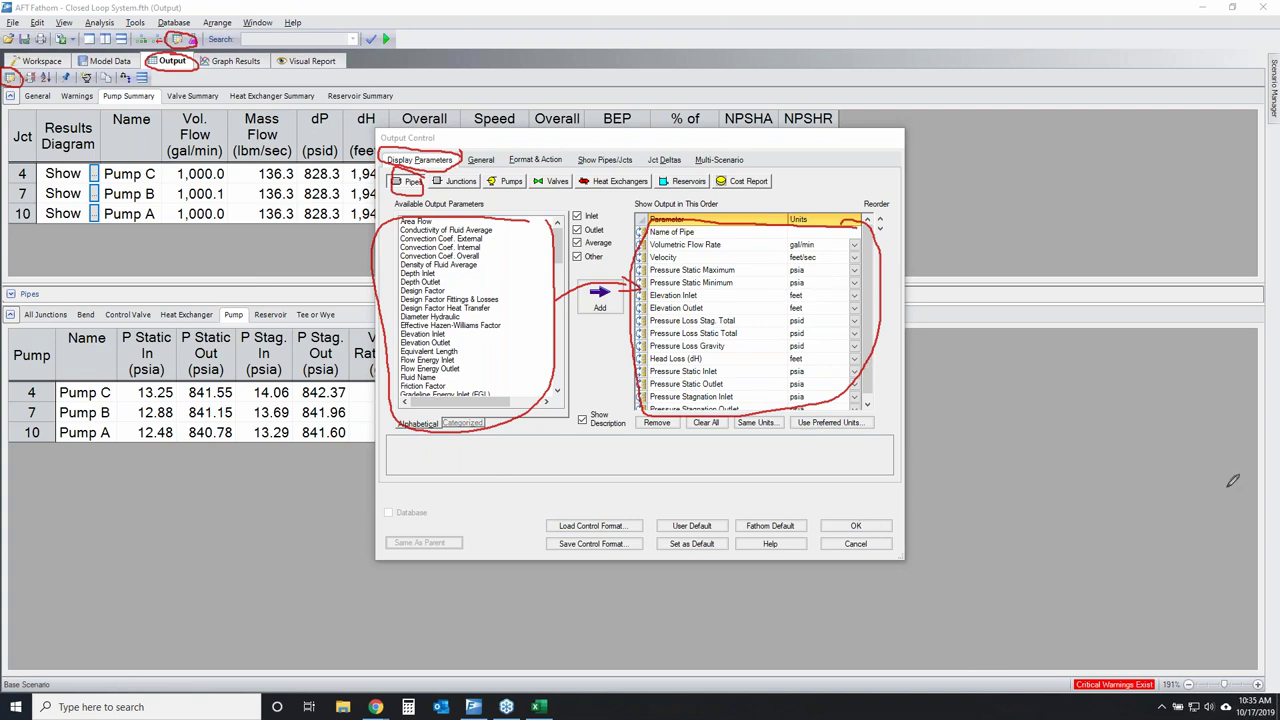
key(Escape)
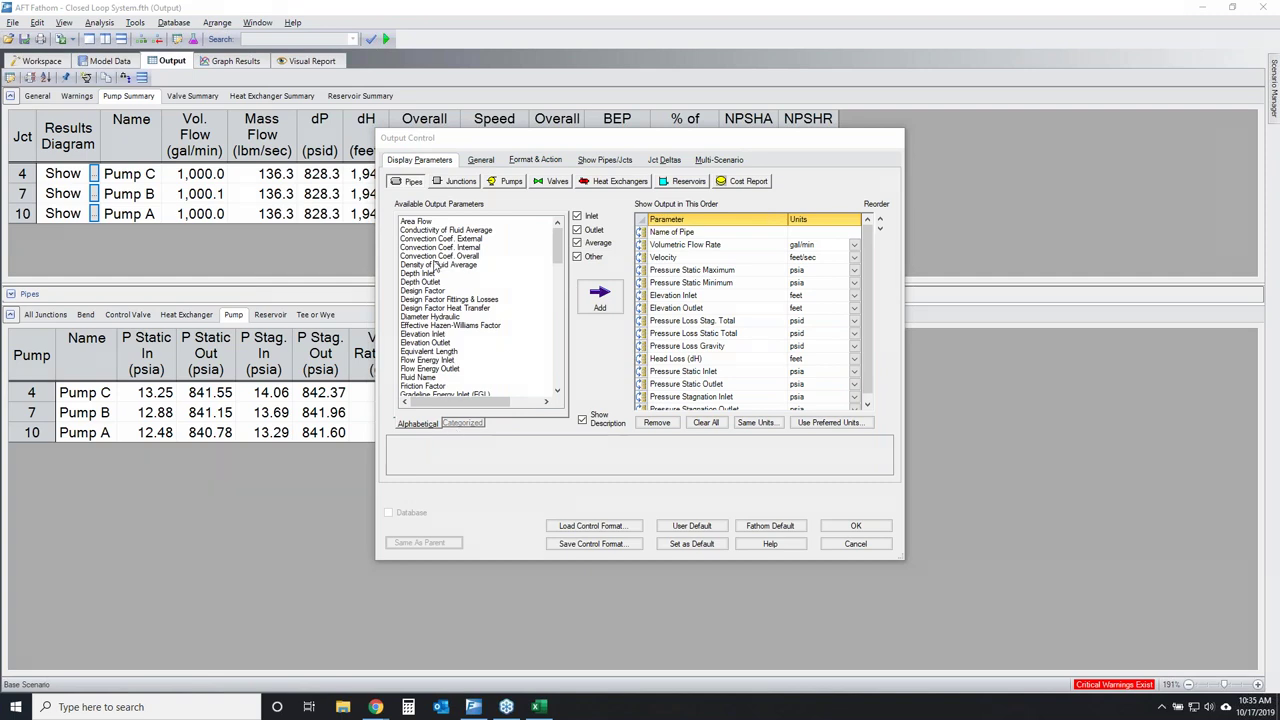
Add Area Flow, Conductivity, Convection Coef. External and Overall, and Density of Fluid Average to the pipe output.
double_click(424, 222)
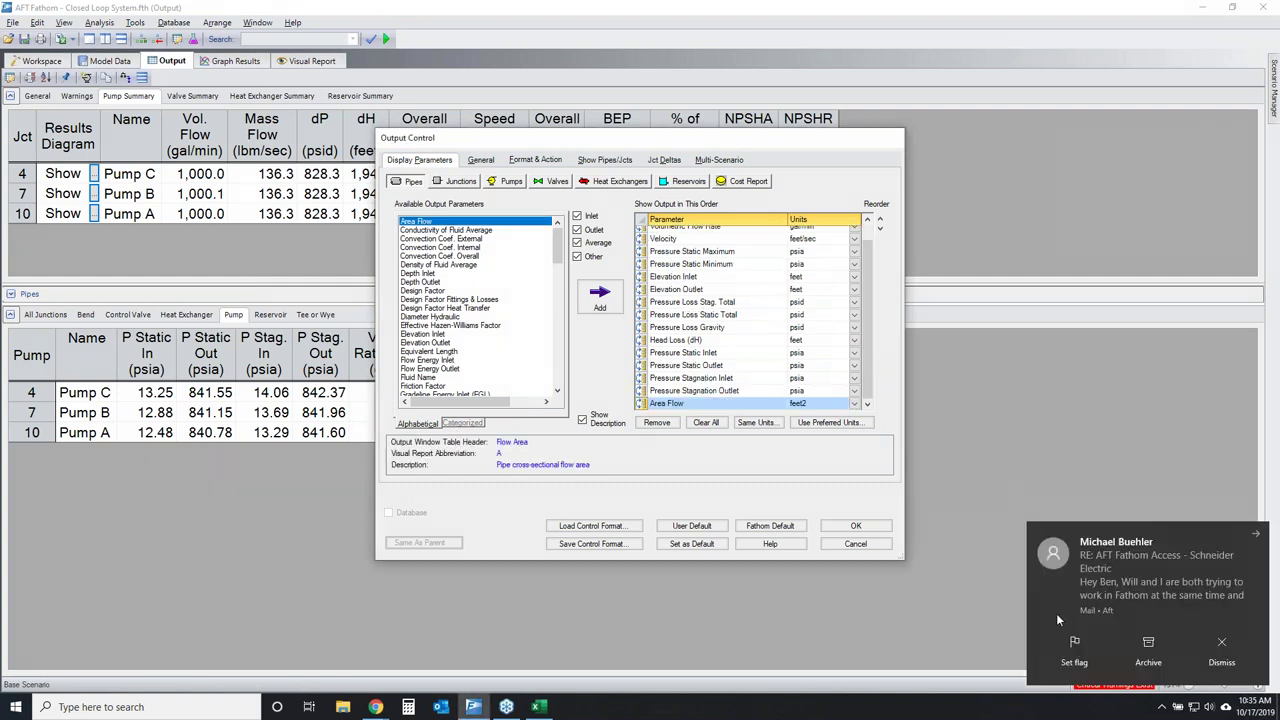
click(1222, 646)
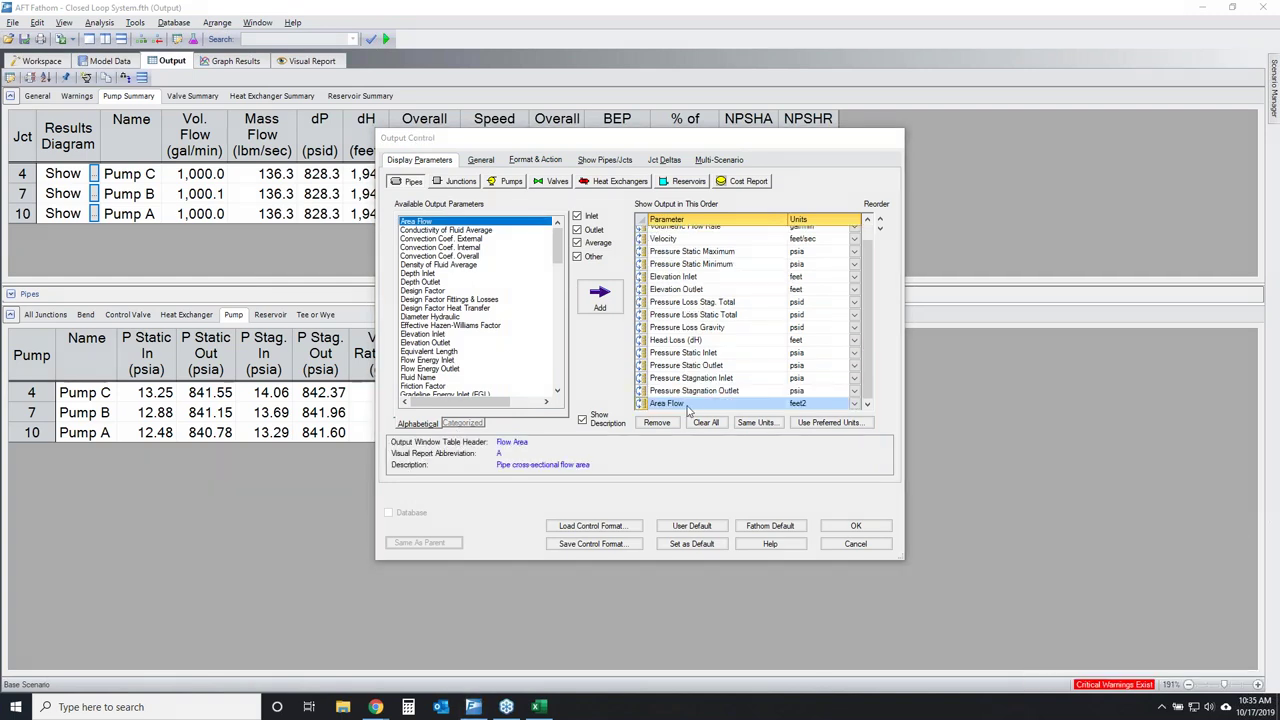
click(790, 445)
double_click(424, 230)
double_click(424, 239)
click(425, 247)
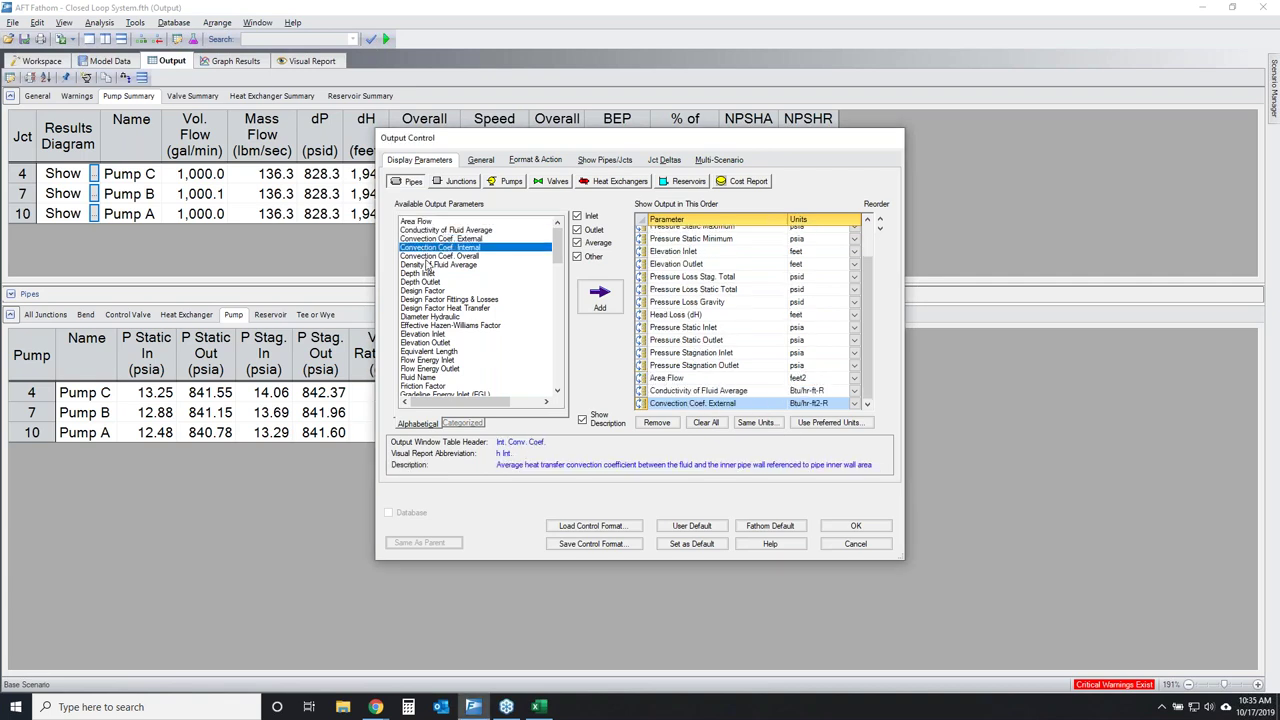
double_click(428, 256)
double_click(432, 265)
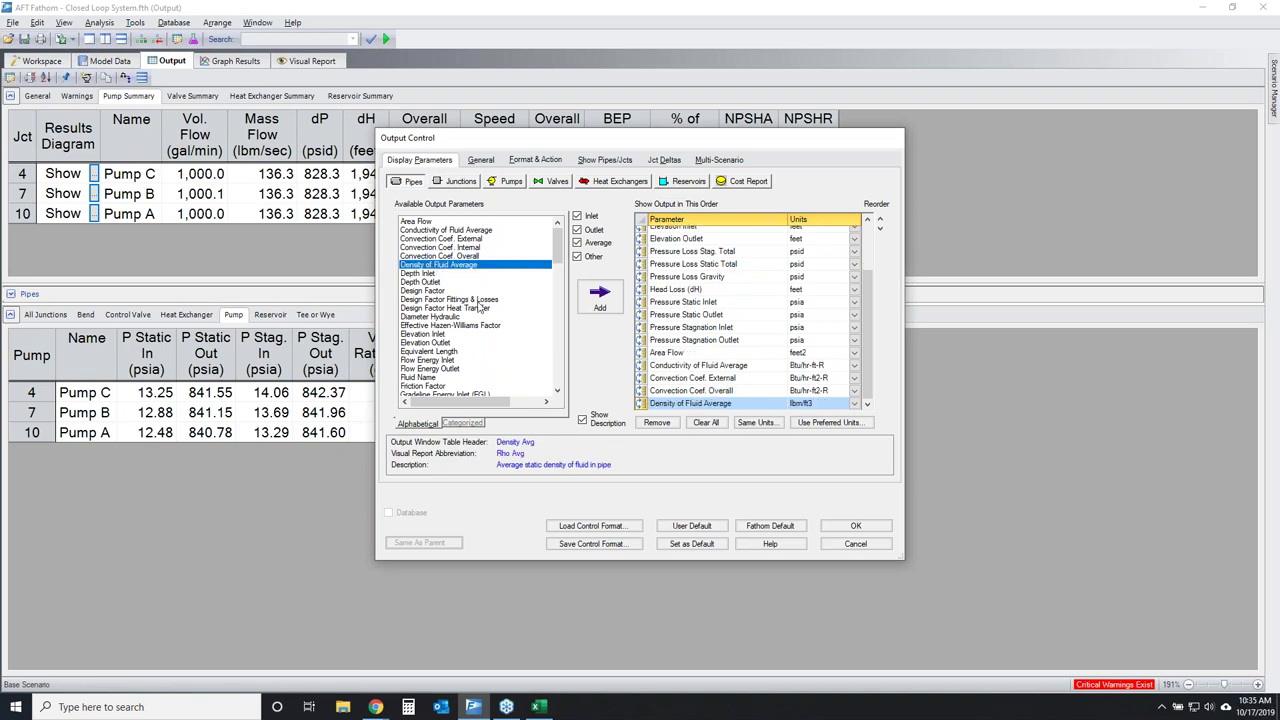
Reorder Density of Fluid Average so it sits just after Area Flow.
click(641, 404)
click(880, 222)
click(880, 229)
click(880, 220)
click(880, 229)
click(880, 220)
click(880, 220)
click(880, 220)
click(880, 220)
click(880, 220)
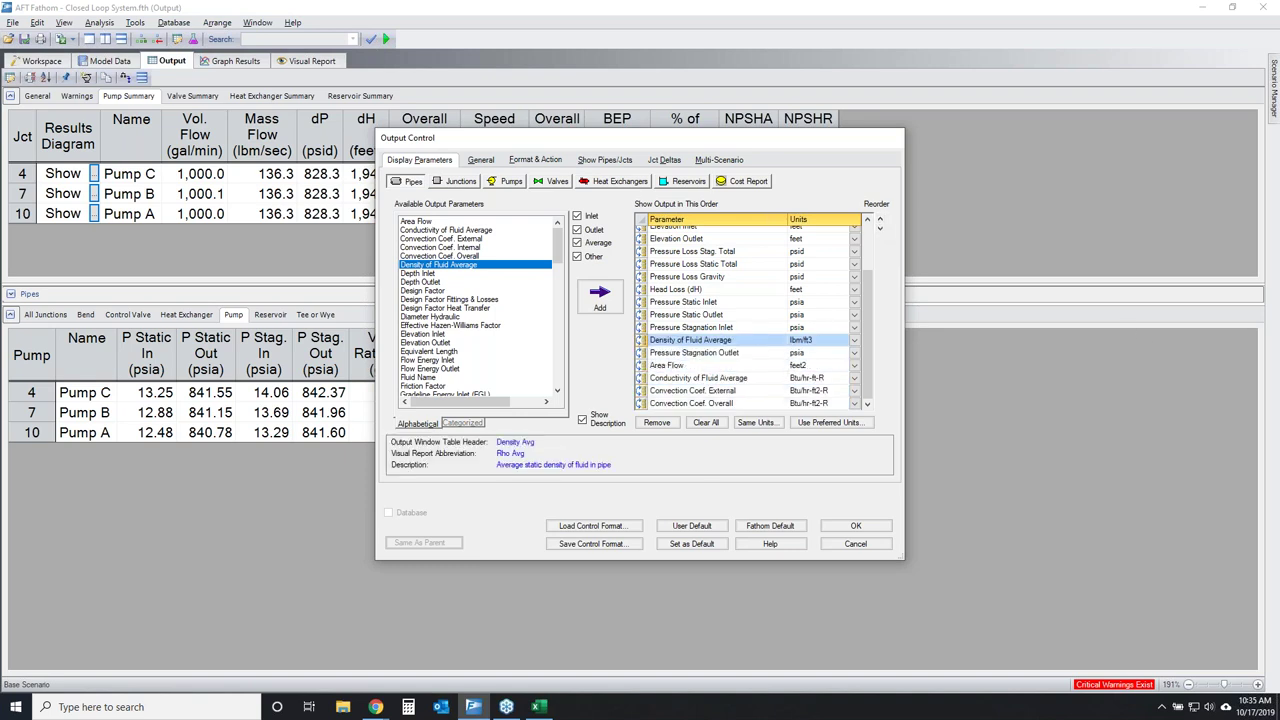
mouse_move(651, 333)
mouse_down()
mouse_move(640, 324)
mouse_move(628, 345)
mouse_move(648, 330)
mouse_up()
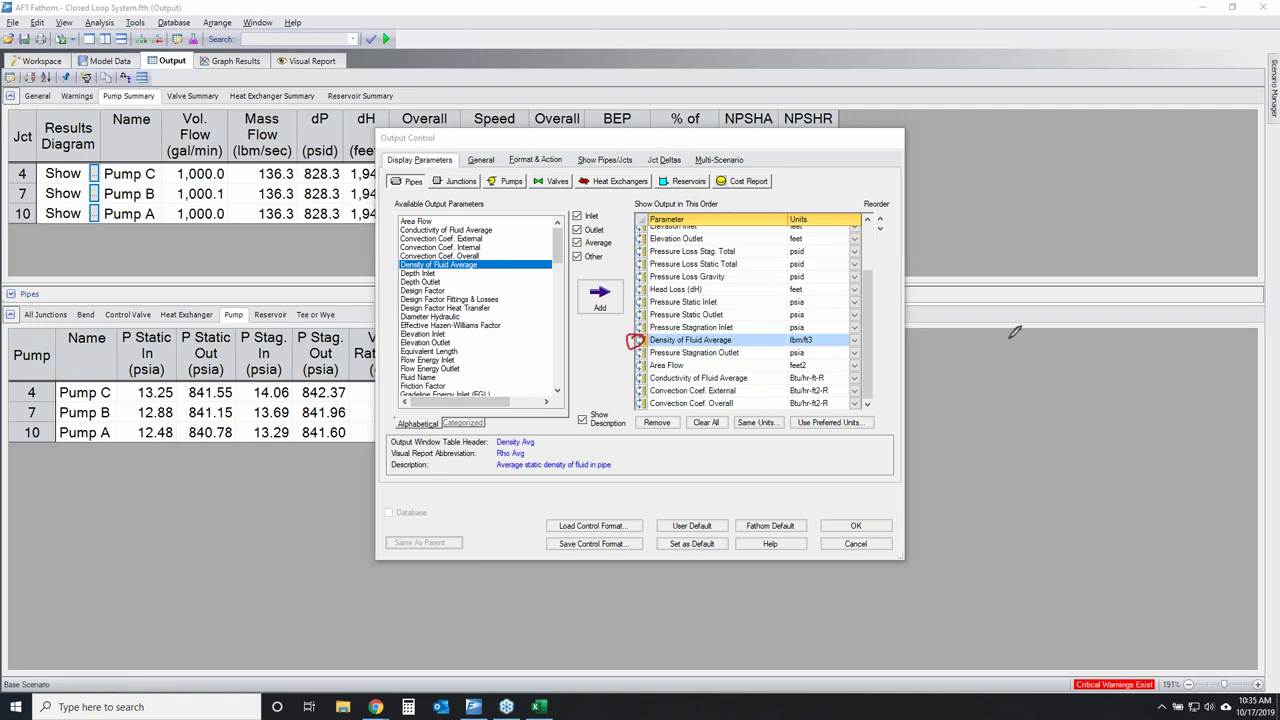
drag(640, 343, 640, 372)
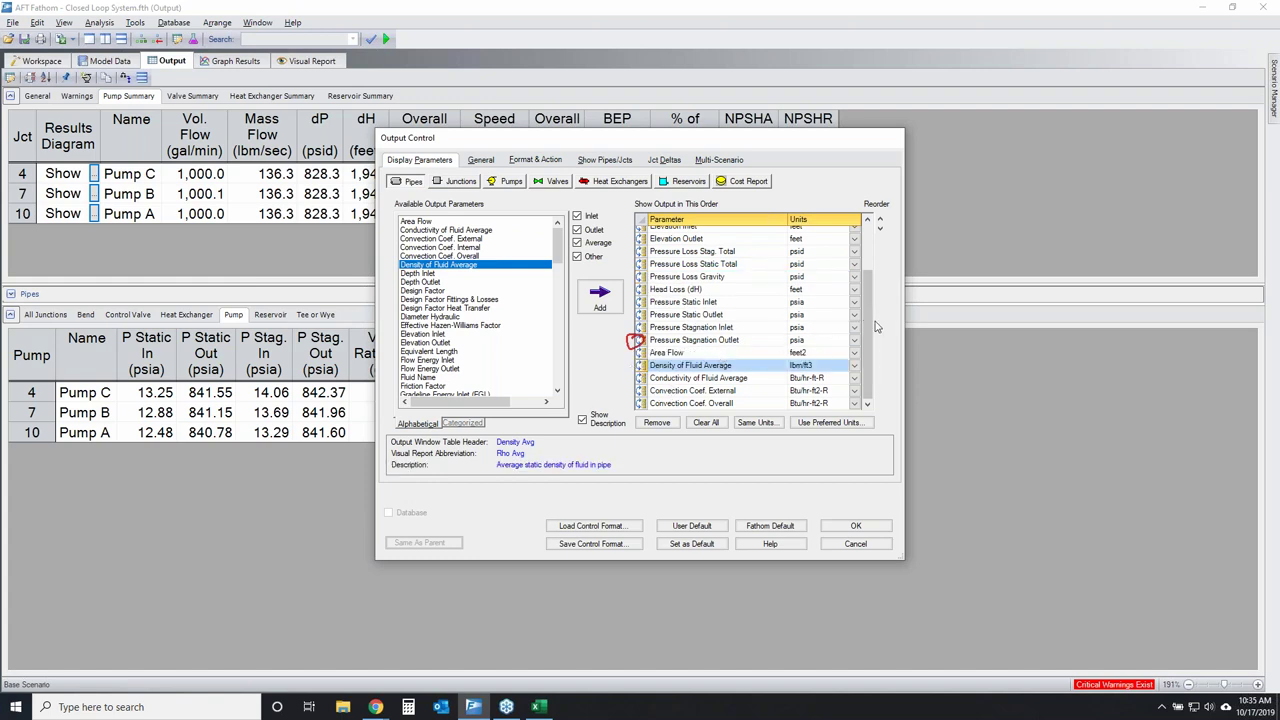
drag(866, 320, 864, 274)
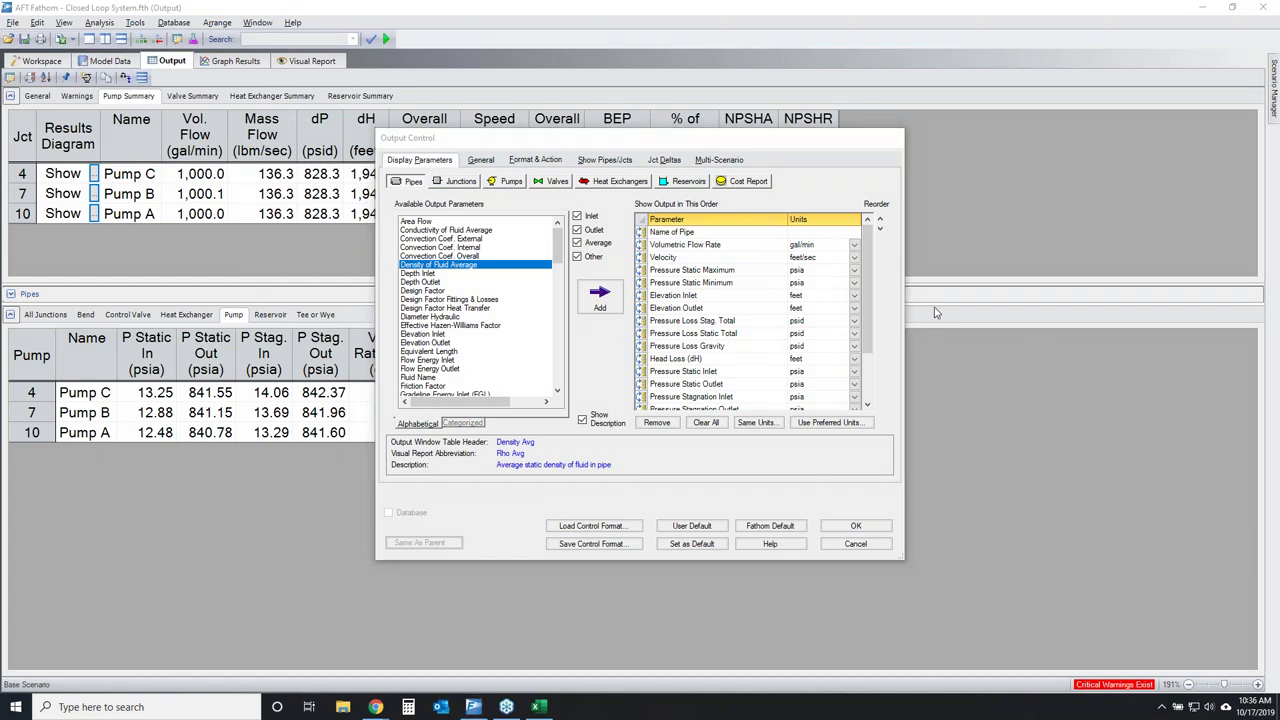
Keep gal/min for Volumetric Flow Rate, feet for Elevation Inlet and psid for Pressure Loss Gravity.
click(854, 247)
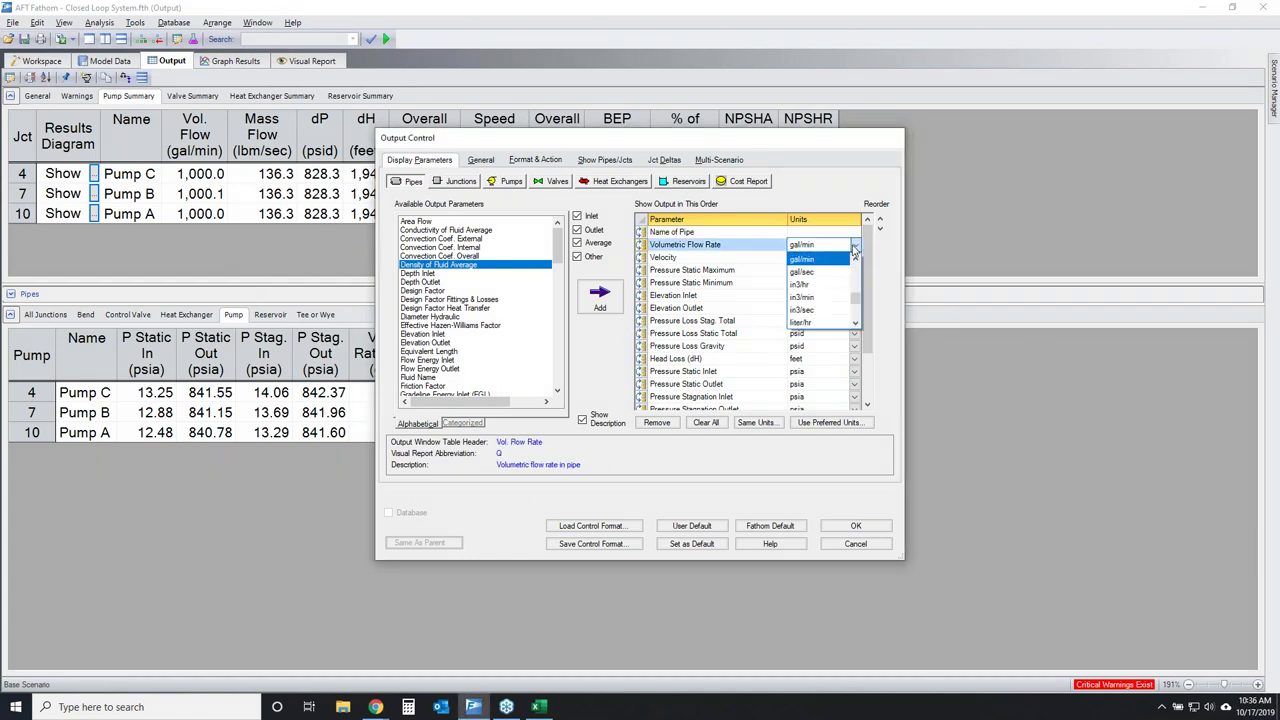
click(856, 249)
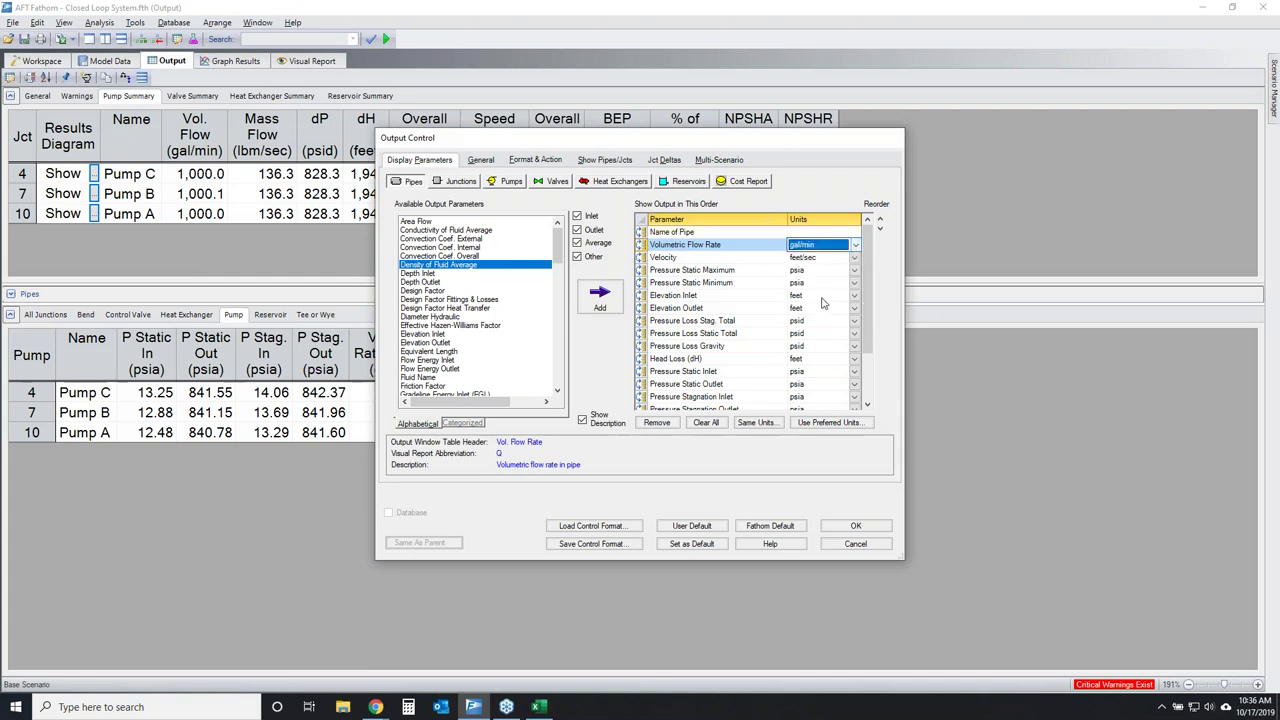
click(829, 297)
click(854, 296)
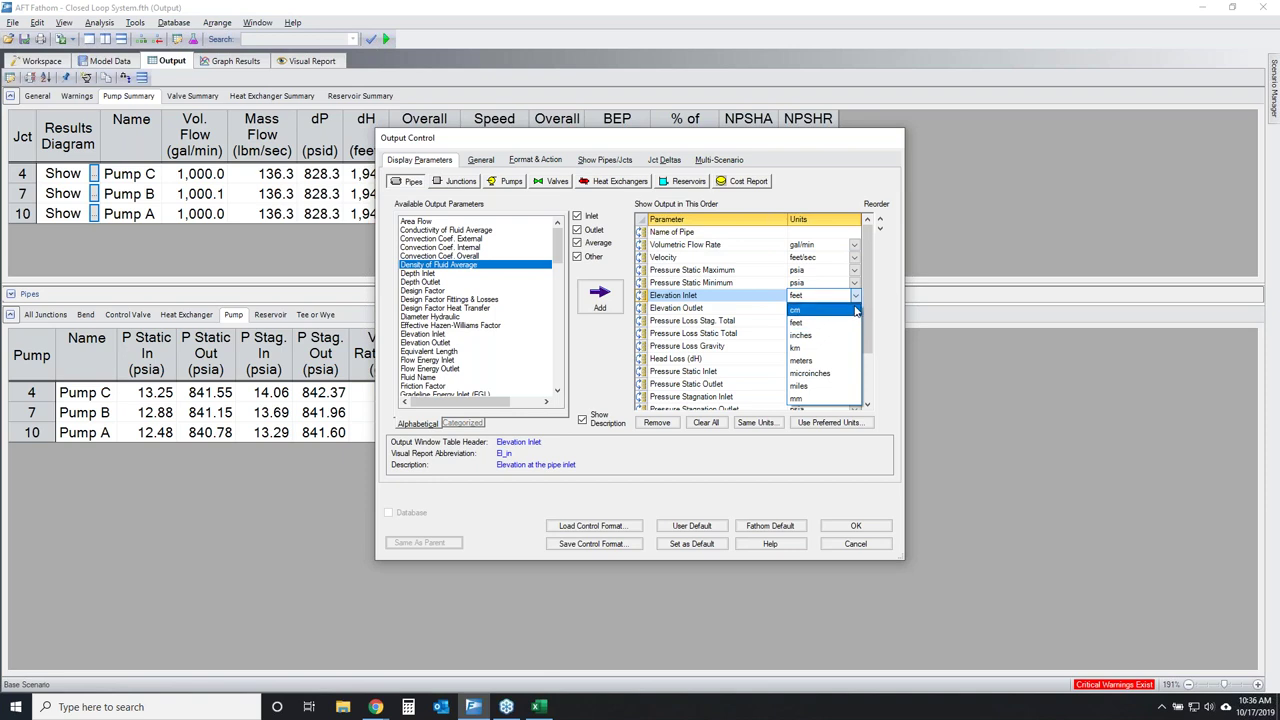
click(856, 296)
click(829, 346)
click(854, 346)
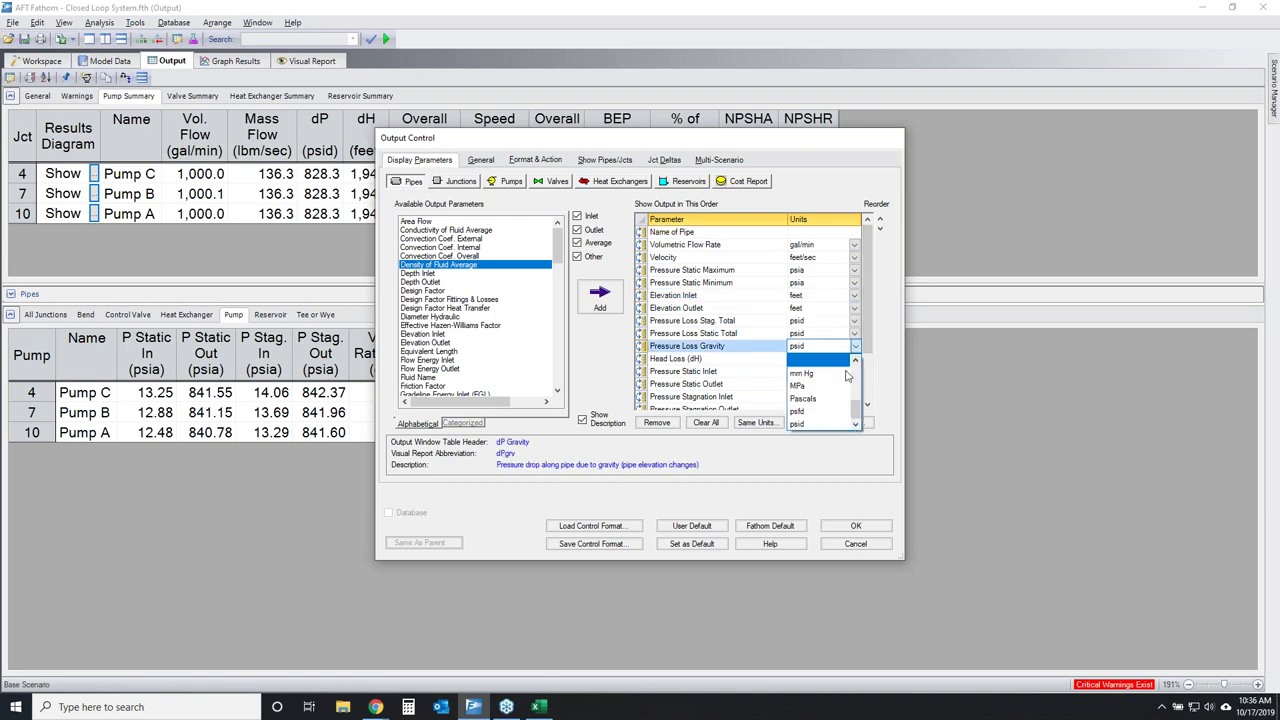
click(879, 383)
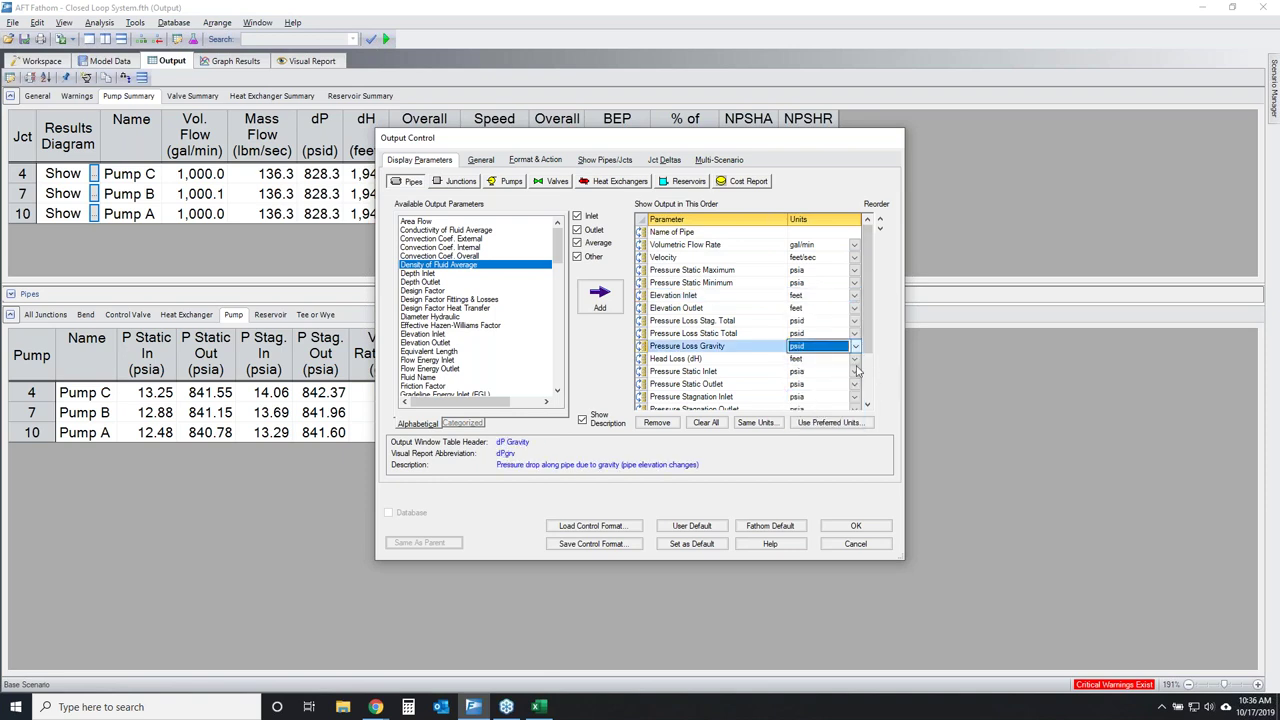
Review the descriptions of Effective Hazen-Williams Factor and Pressure Loss Stag. Total.
click(469, 326)
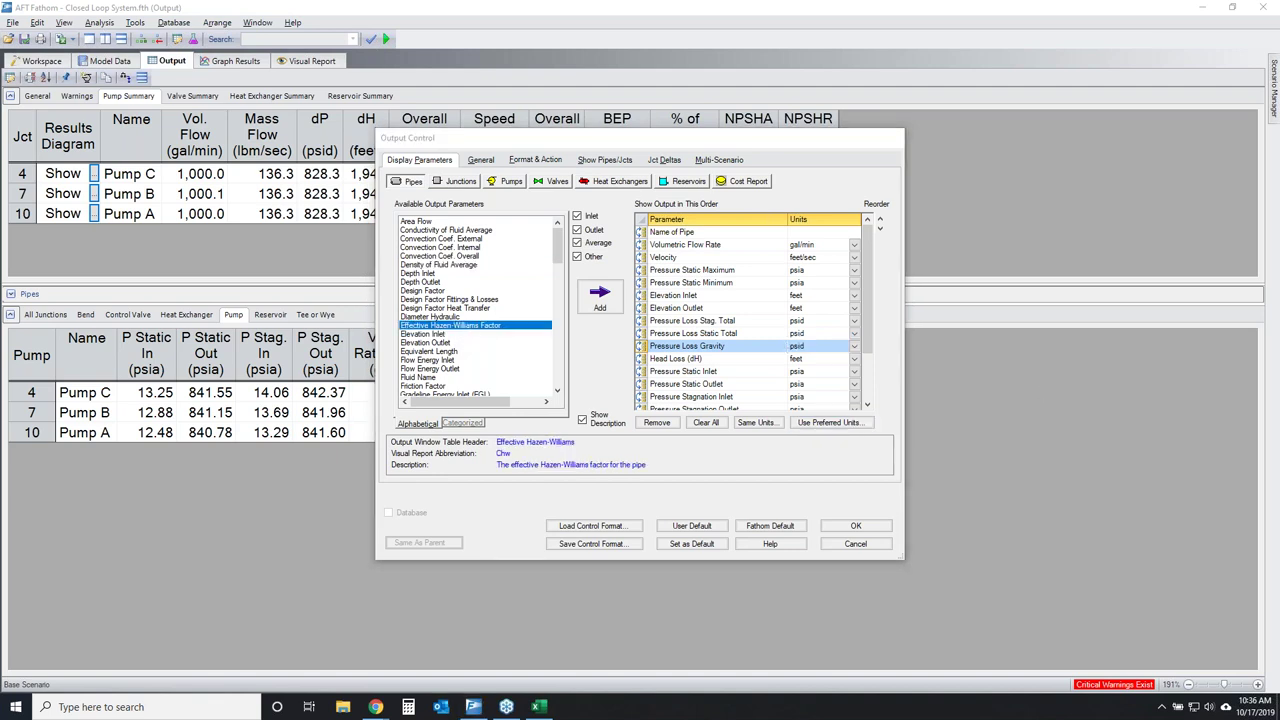
mouse_move(392, 452)
mouse_down()
mouse_move(746, 449)
mouse_move(659, 488)
mouse_move(388, 459)
mouse_move(612, 410)
mouse_up()
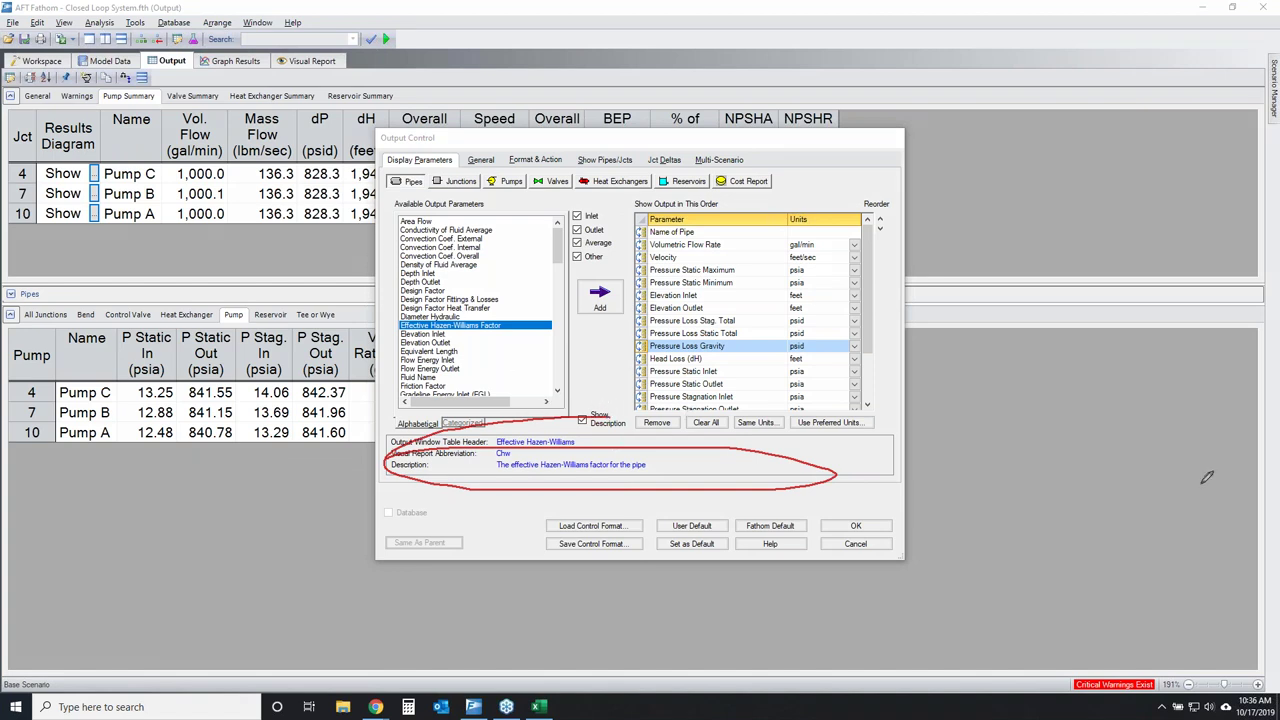
key(Escape)
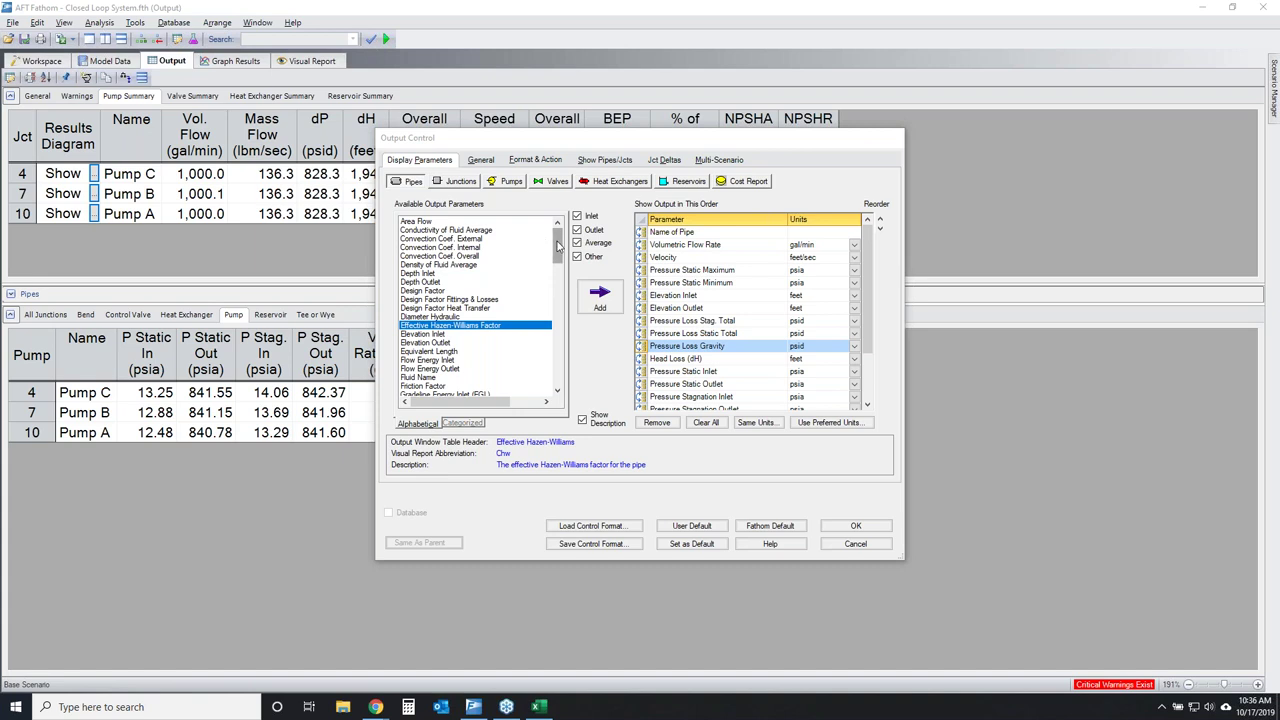
drag(559, 247, 562, 316)
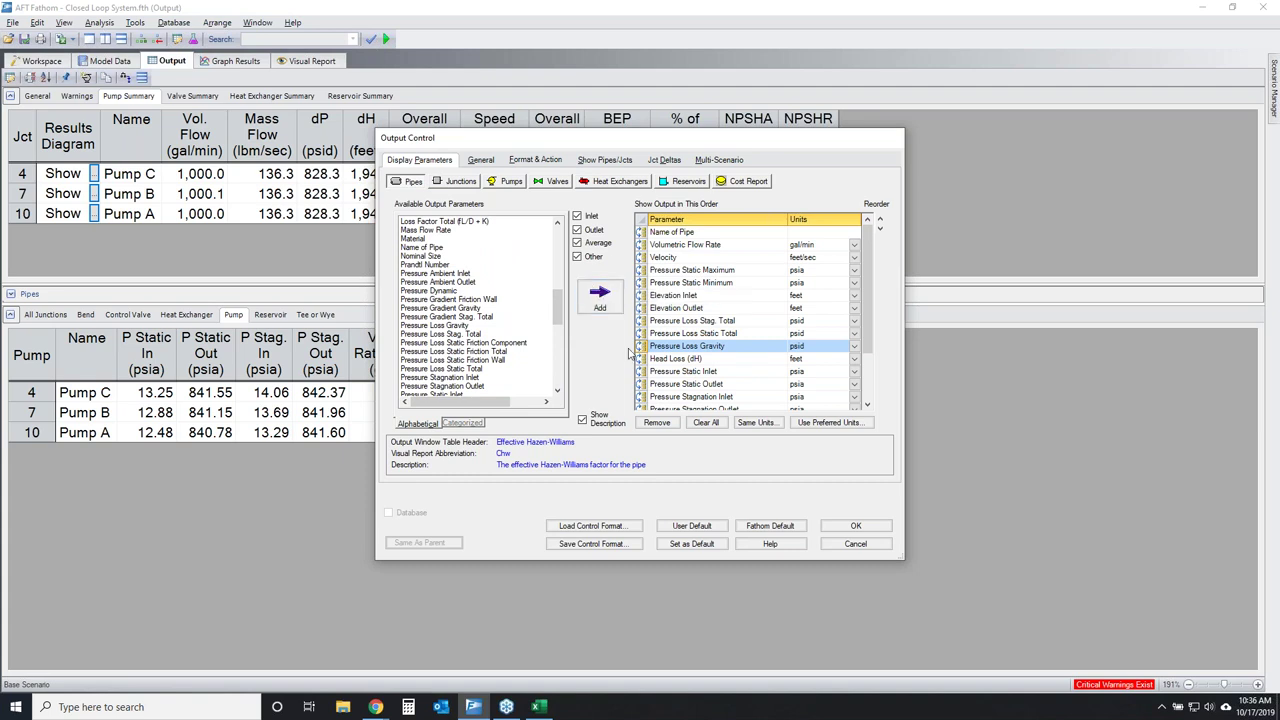
click(817, 324)
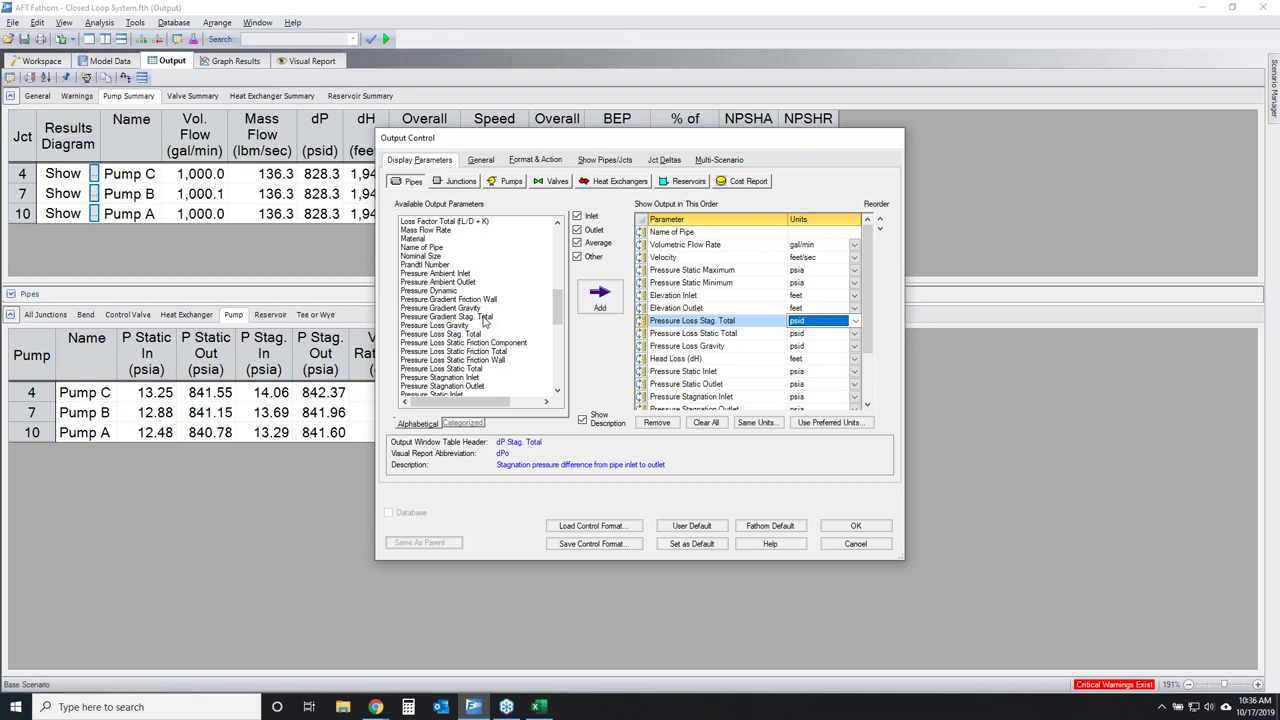
Add Pressure Gradient Stag. Total to the pipe output in psi/ft, then view junction parameters.
double_click(484, 317)
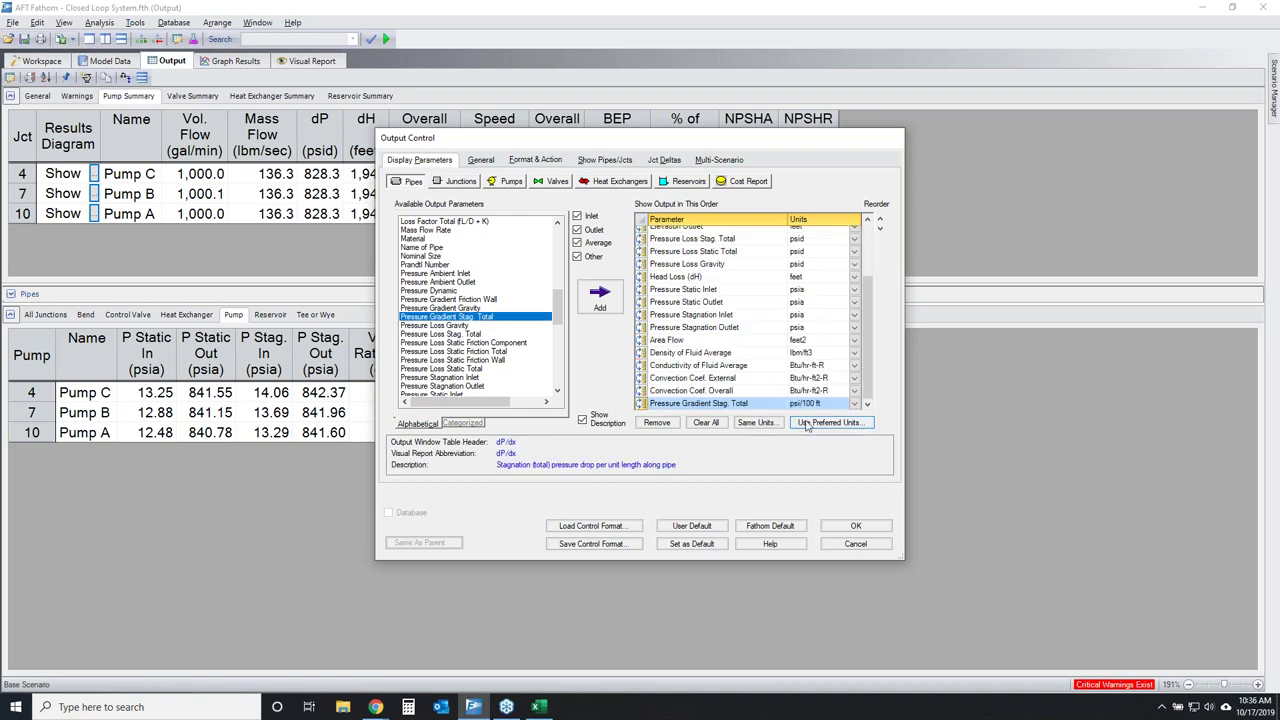
click(855, 404)
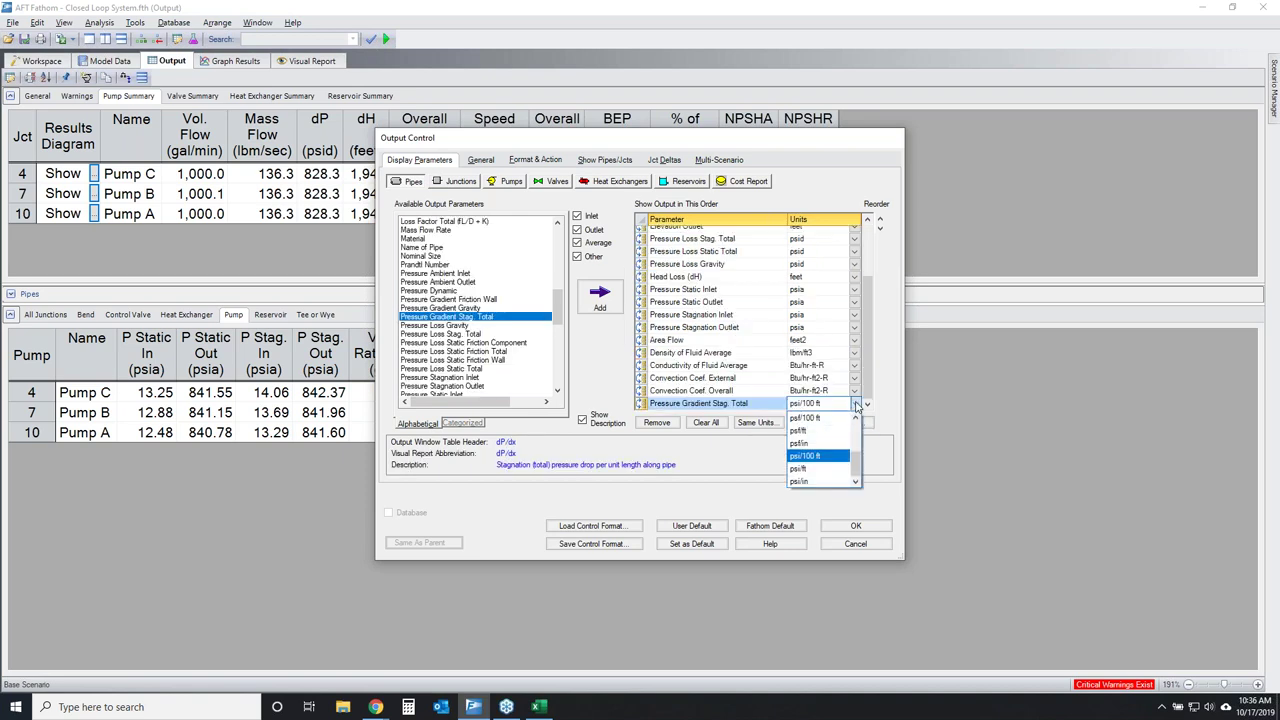
click(822, 468)
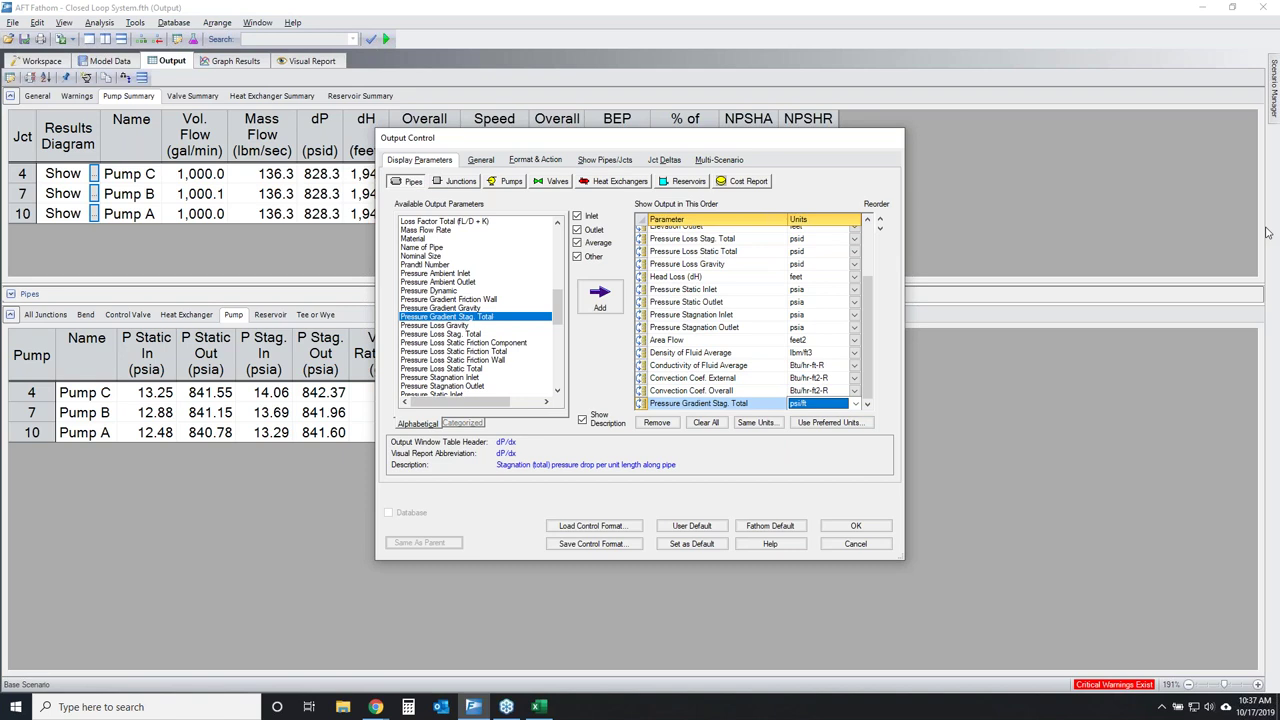
click(460, 182)
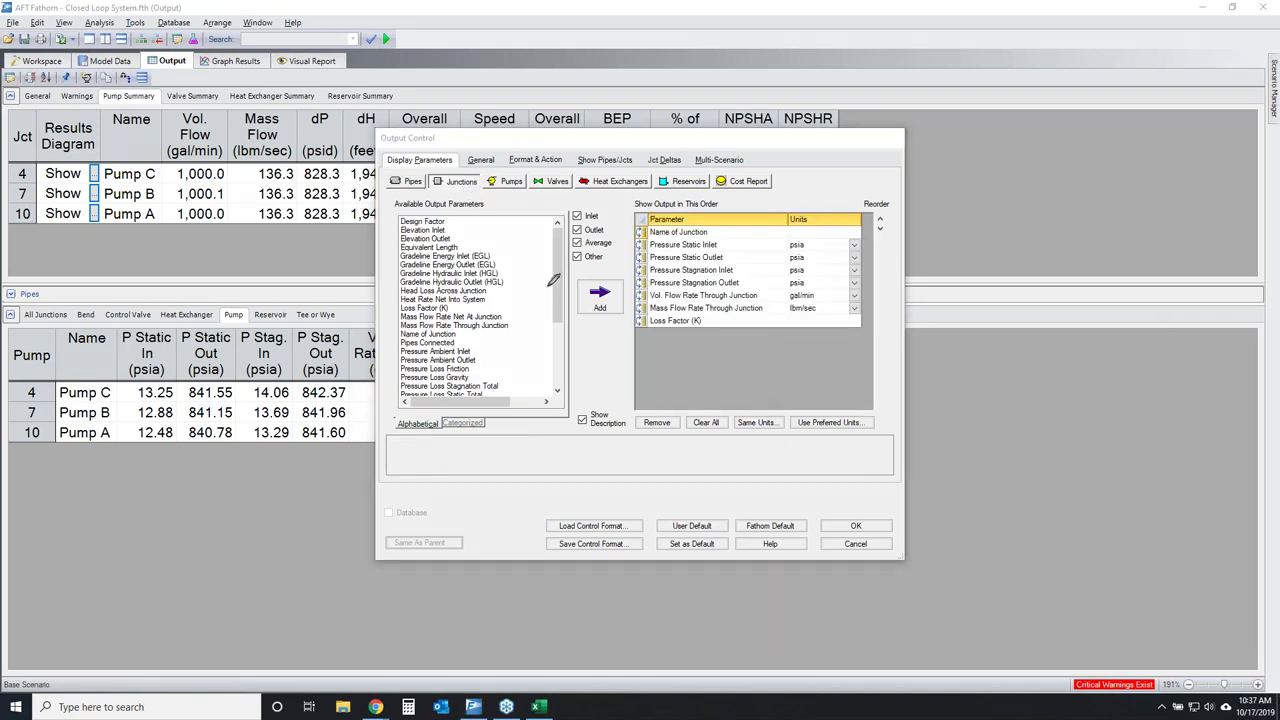
Highlight the junction parameter lists, output order and other element type categories.
mouse_move(530, 224)
mouse_down()
mouse_move(422, 211)
mouse_move(377, 362)
mouse_move(435, 465)
mouse_move(590, 348)
mouse_move(549, 214)
mouse_move(516, 219)
mouse_up()
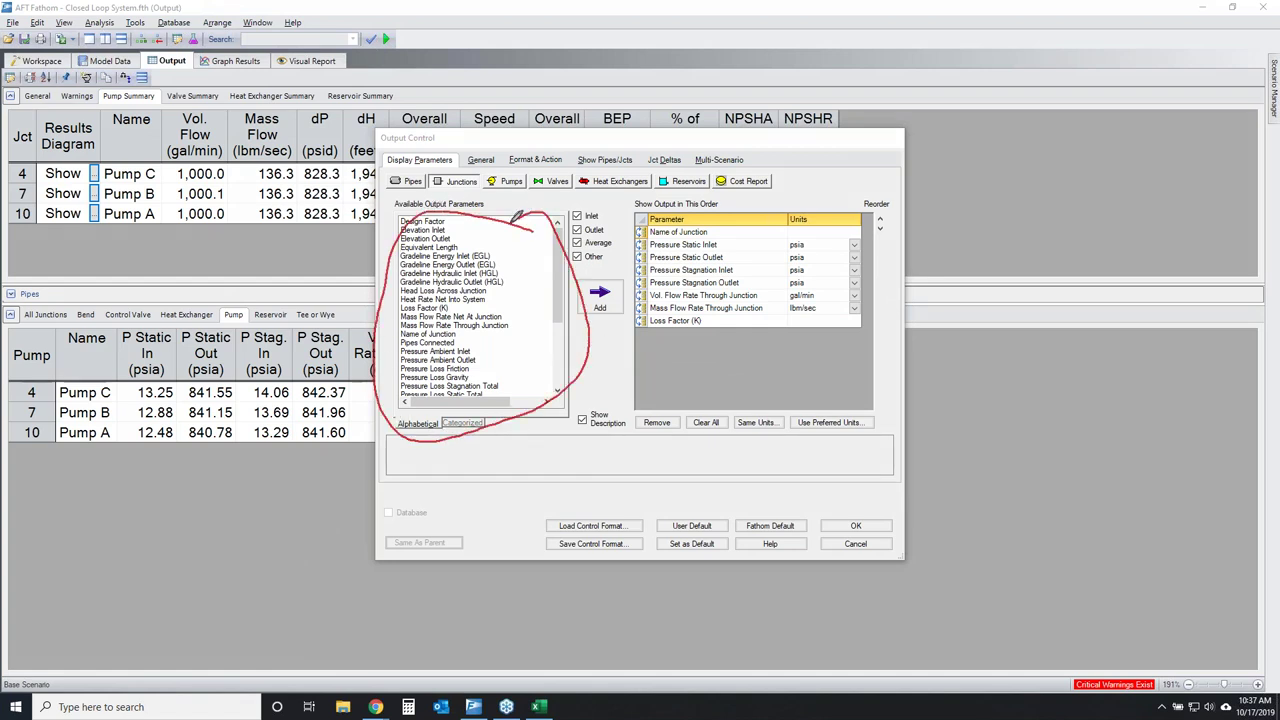
mouse_move(330, 323)
mouse_down()
mouse_move(124, 306)
mouse_move(6, 350)
mouse_move(54, 455)
mouse_move(353, 438)
mouse_move(323, 318)
mouse_move(262, 308)
mouse_up()
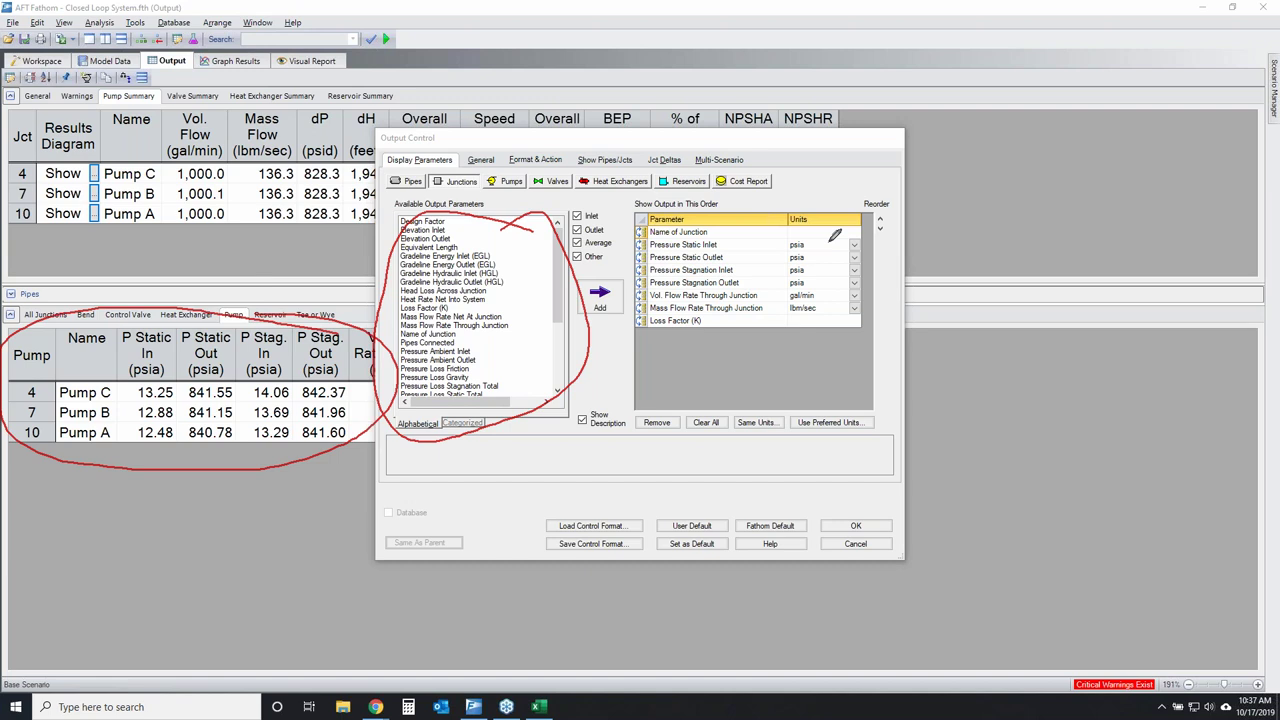
mouse_move(842, 228)
mouse_down()
mouse_move(715, 231)
mouse_move(650, 311)
mouse_move(875, 302)
mouse_move(855, 232)
mouse_up()
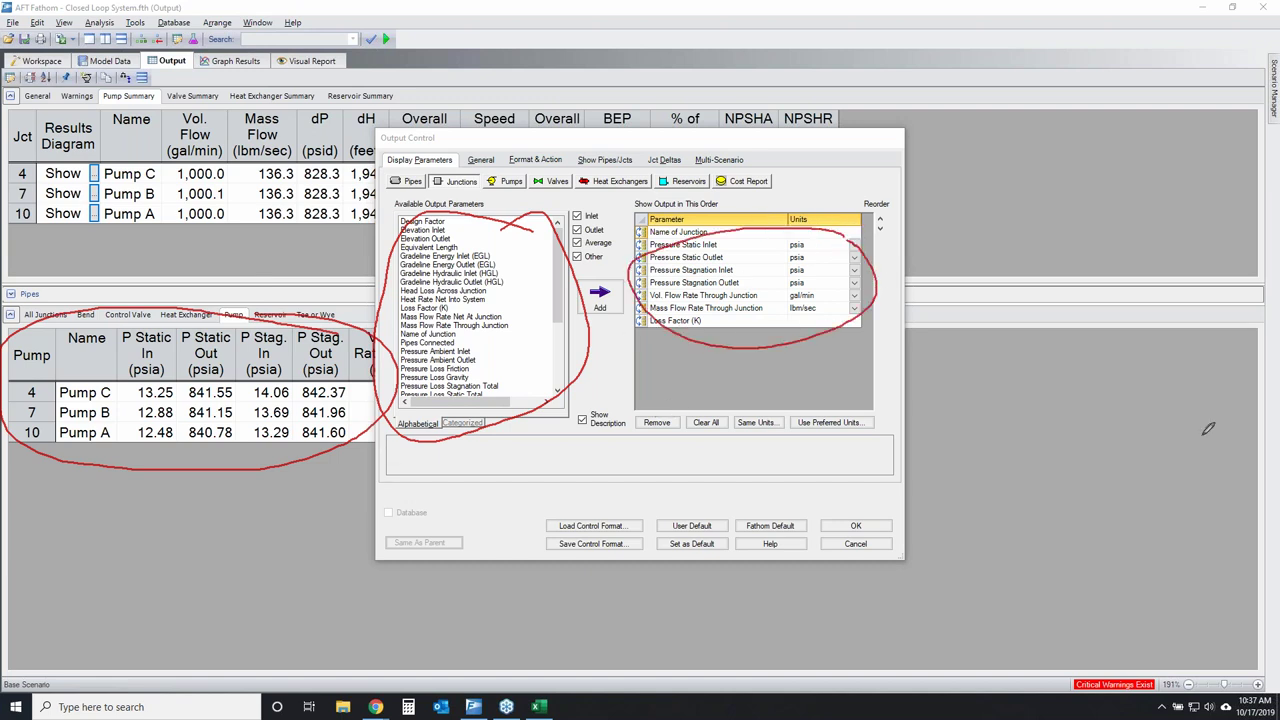
key(e)
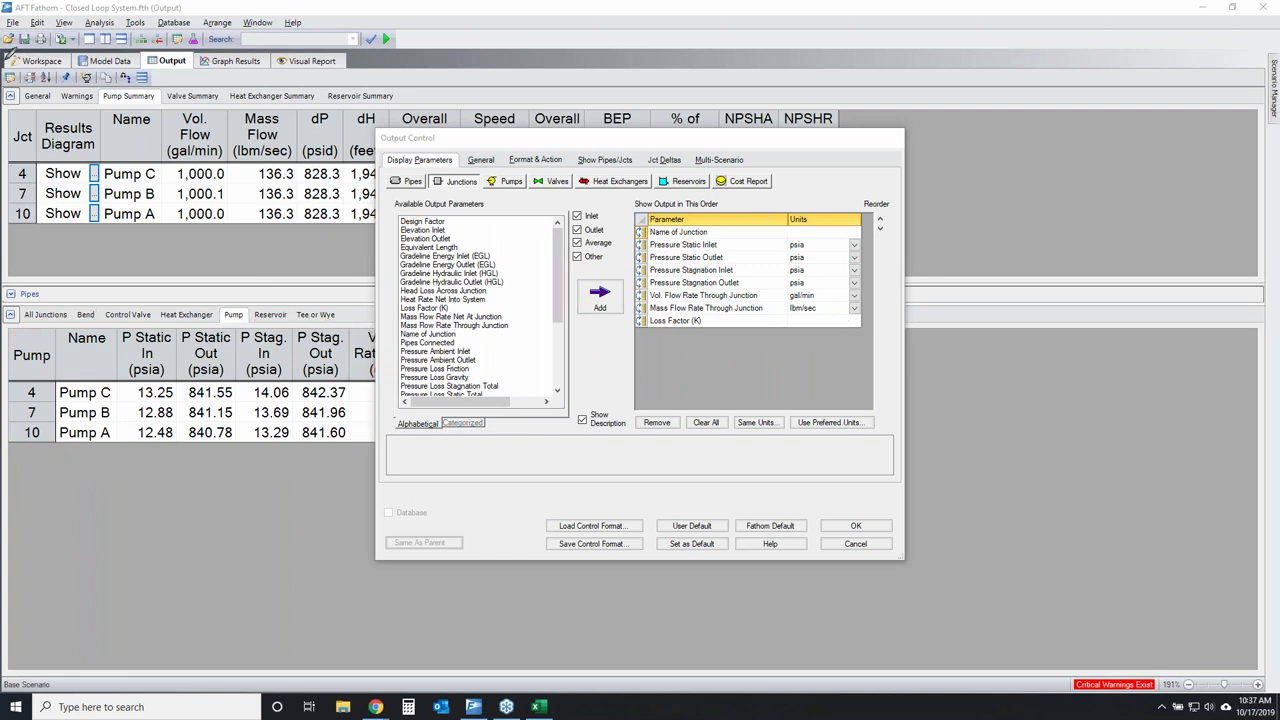
mouse_move(102, 88)
mouse_down()
mouse_move(422, 88)
mouse_move(310, 108)
mouse_move(160, 104)
mouse_move(100, 87)
mouse_up()
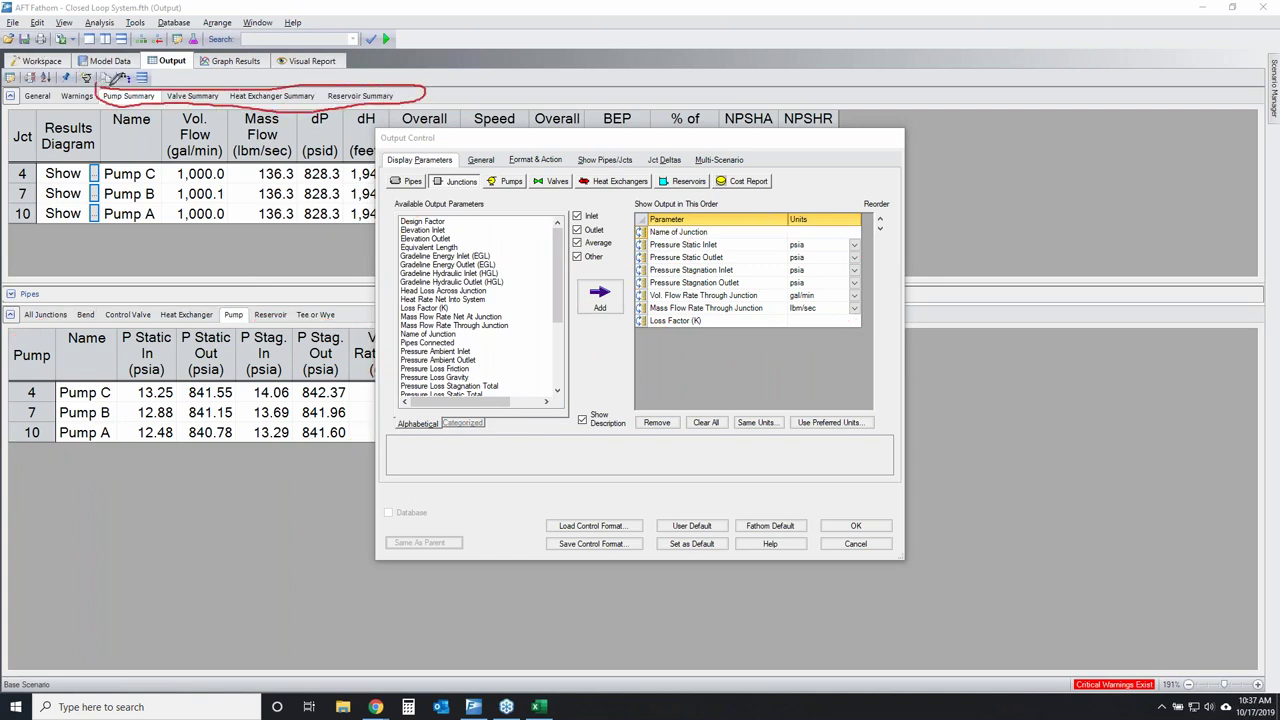
mouse_move(489, 172)
mouse_down()
mouse_move(519, 197)
mouse_move(740, 192)
mouse_move(812, 169)
mouse_move(634, 151)
mouse_move(495, 180)
mouse_up()
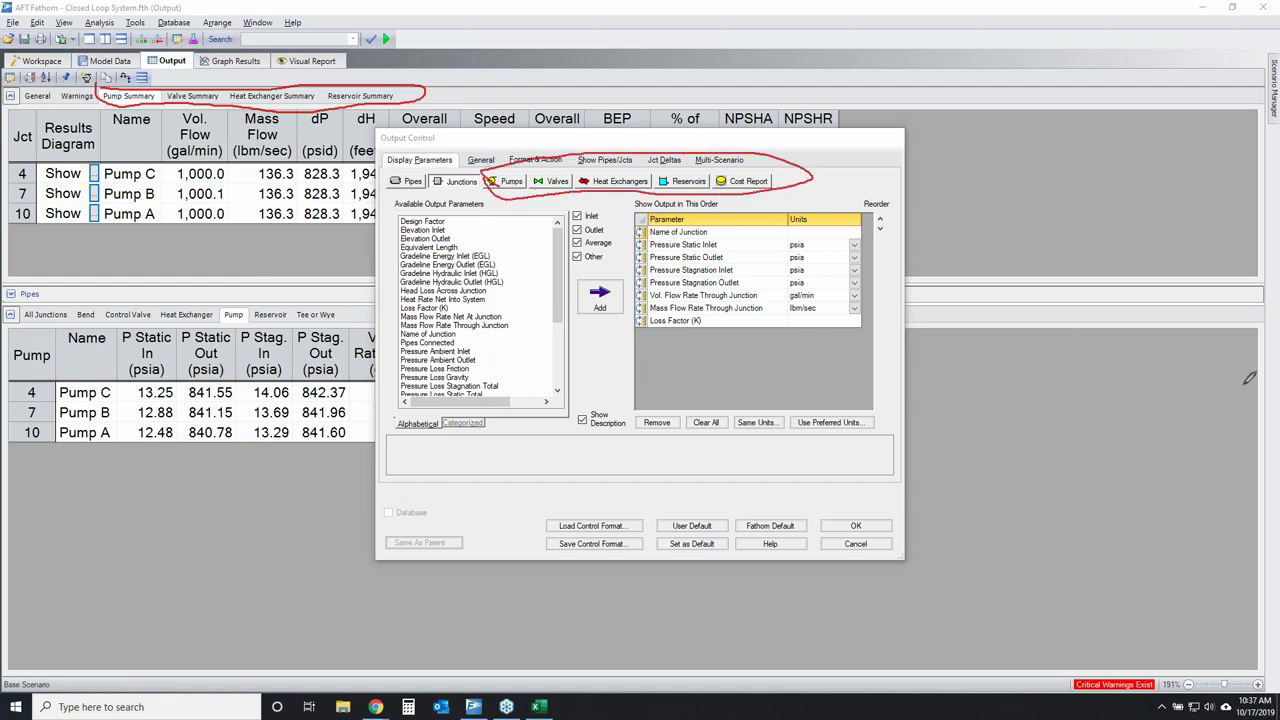
key(Escape)
Check the pump parameters and add Open Percentage to the valve output parameters.
click(507, 181)
mouse_move(558, 241)
mouse_down()
mouse_move(558, 320)
mouse_move(557, 220)
mouse_up()
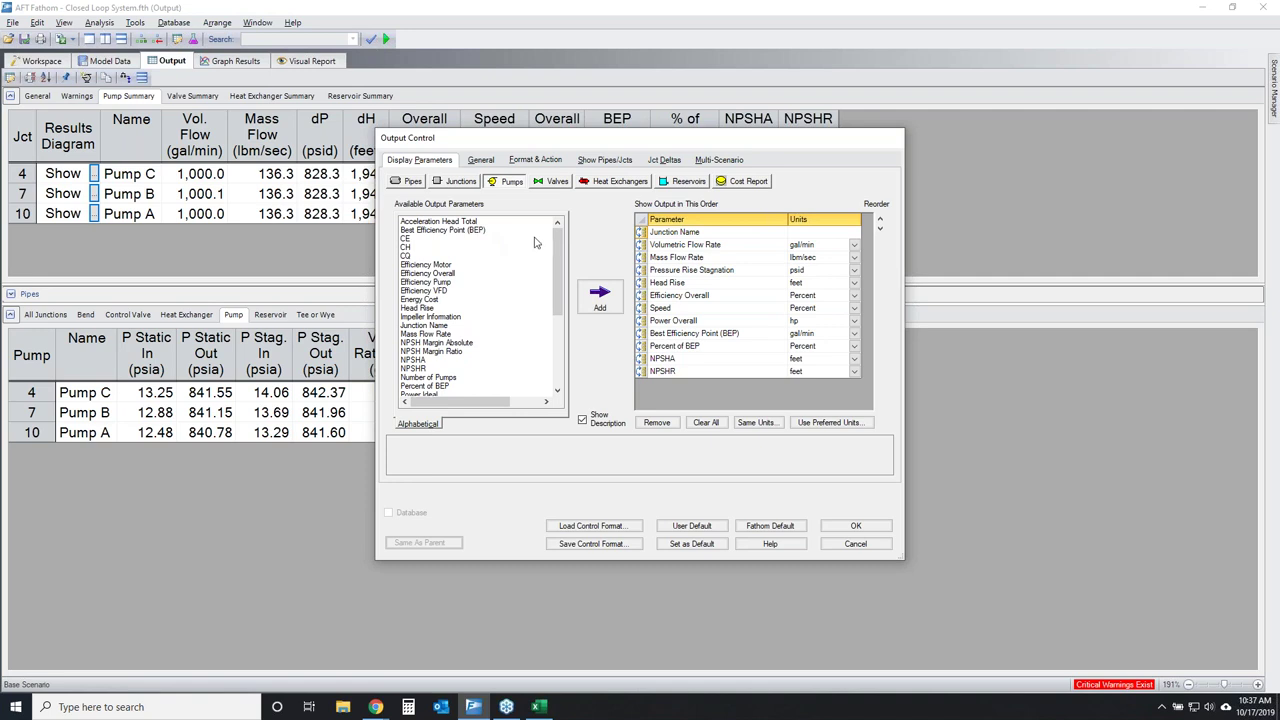
click(555, 187)
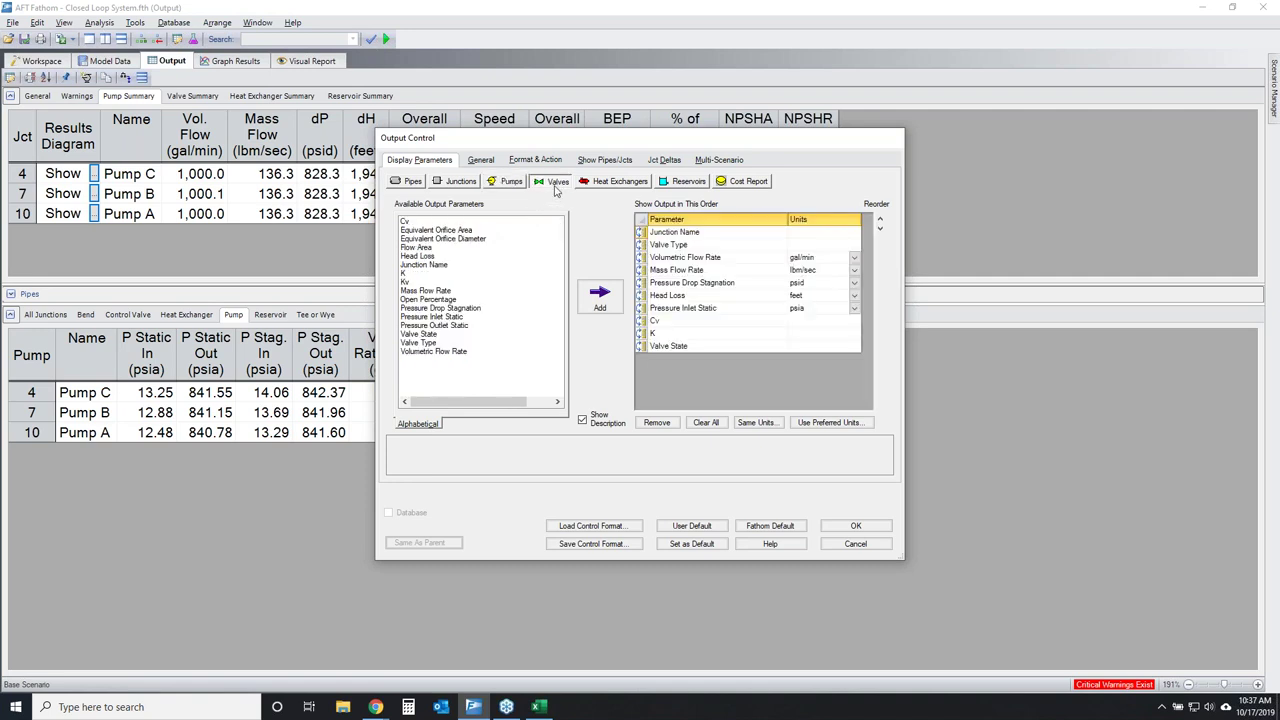
double_click(434, 300)
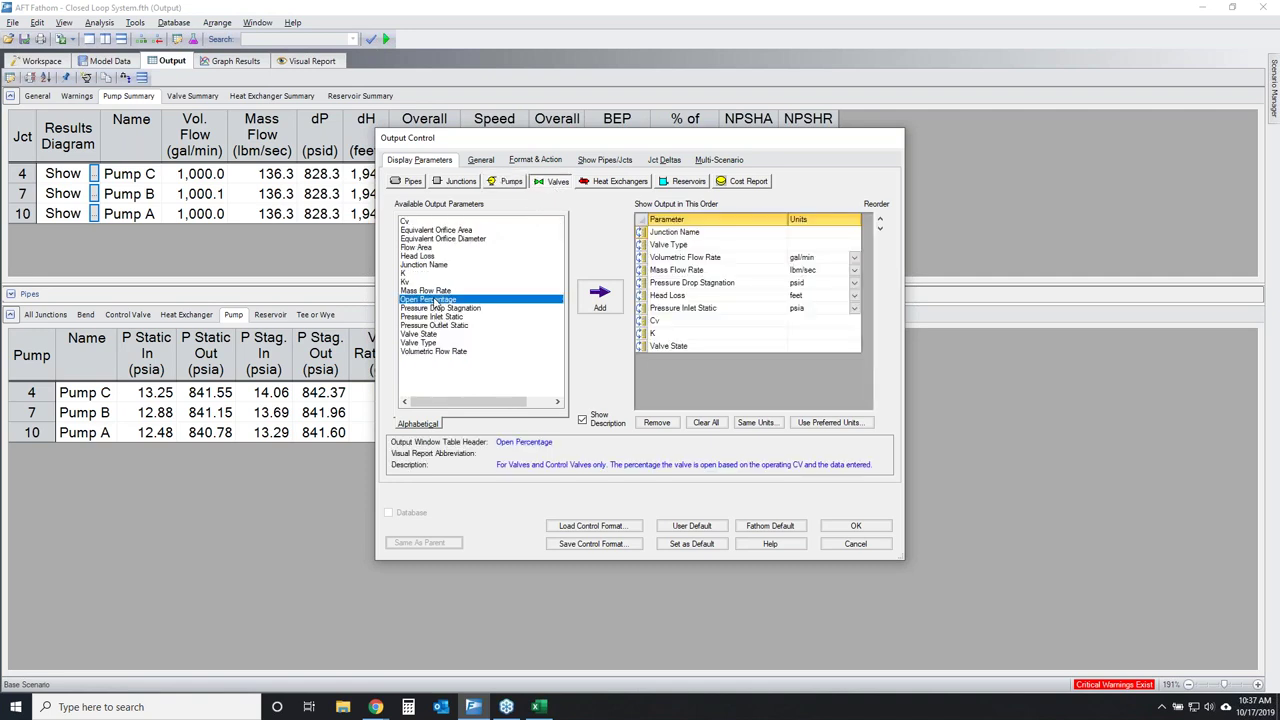
click(617, 181)
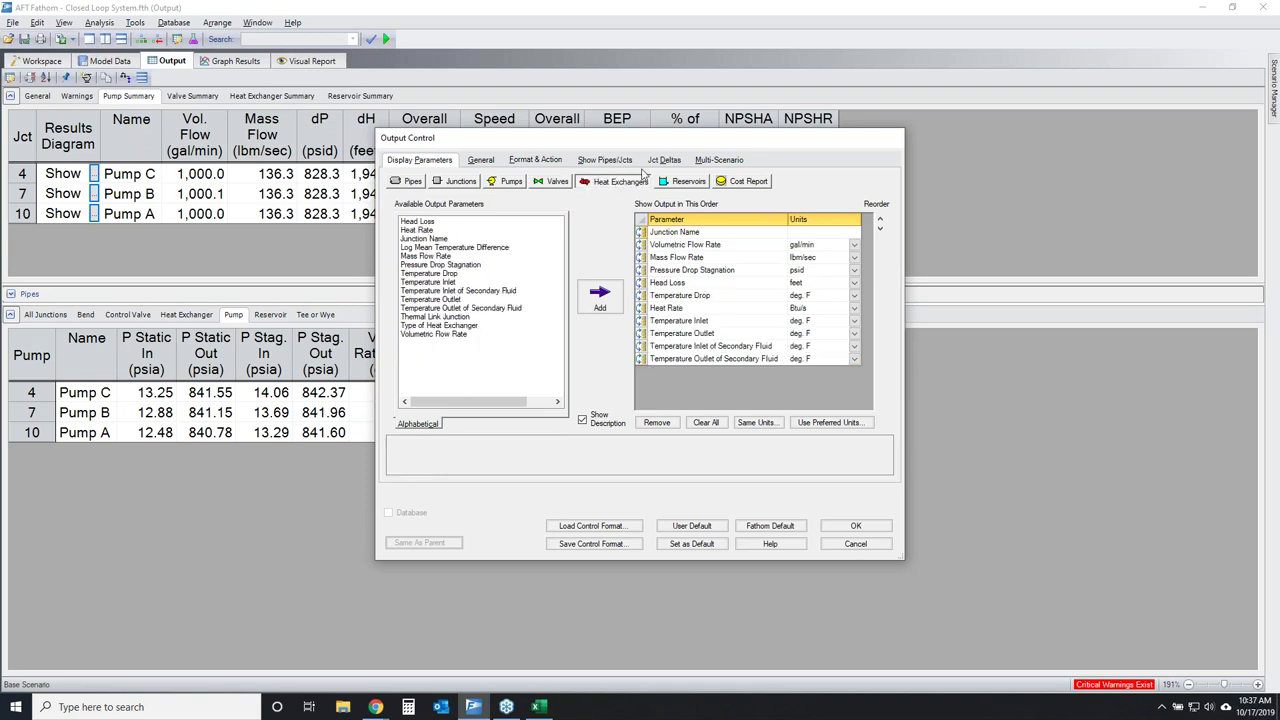
Report the pipe Pressure Static Inlet and Outlet in psig.
click(413, 182)
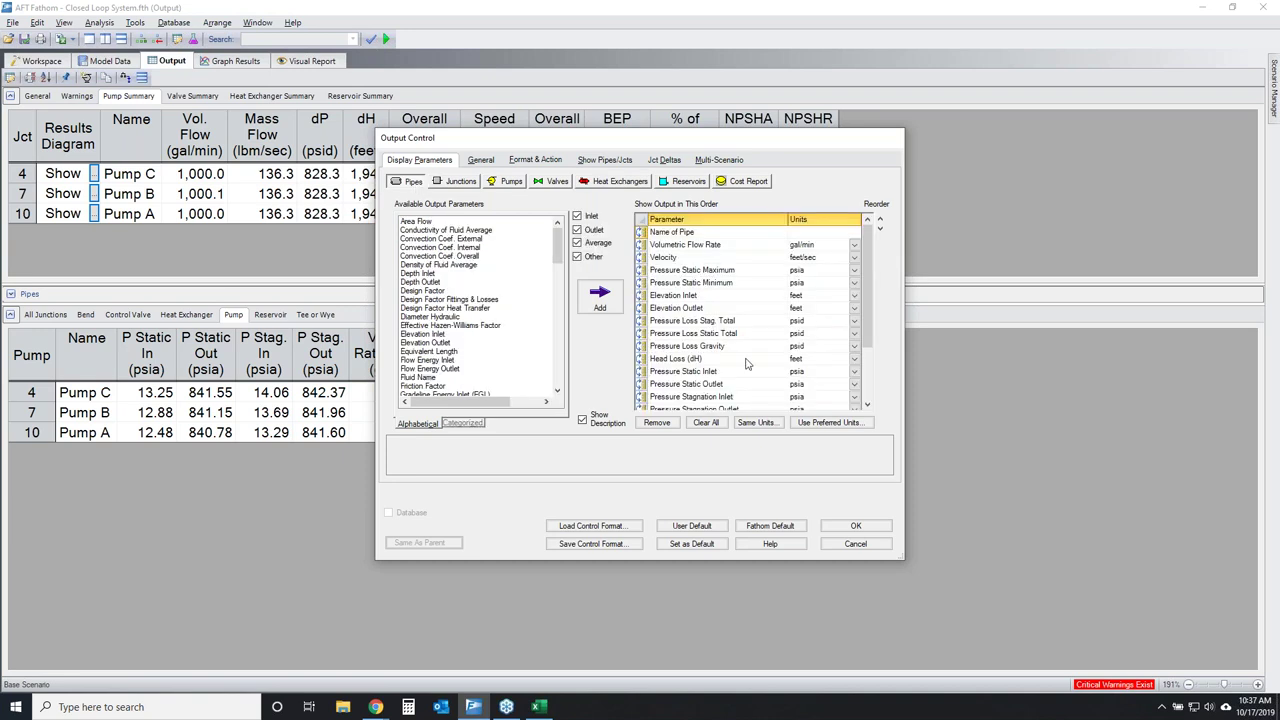
drag(866, 282, 866, 325)
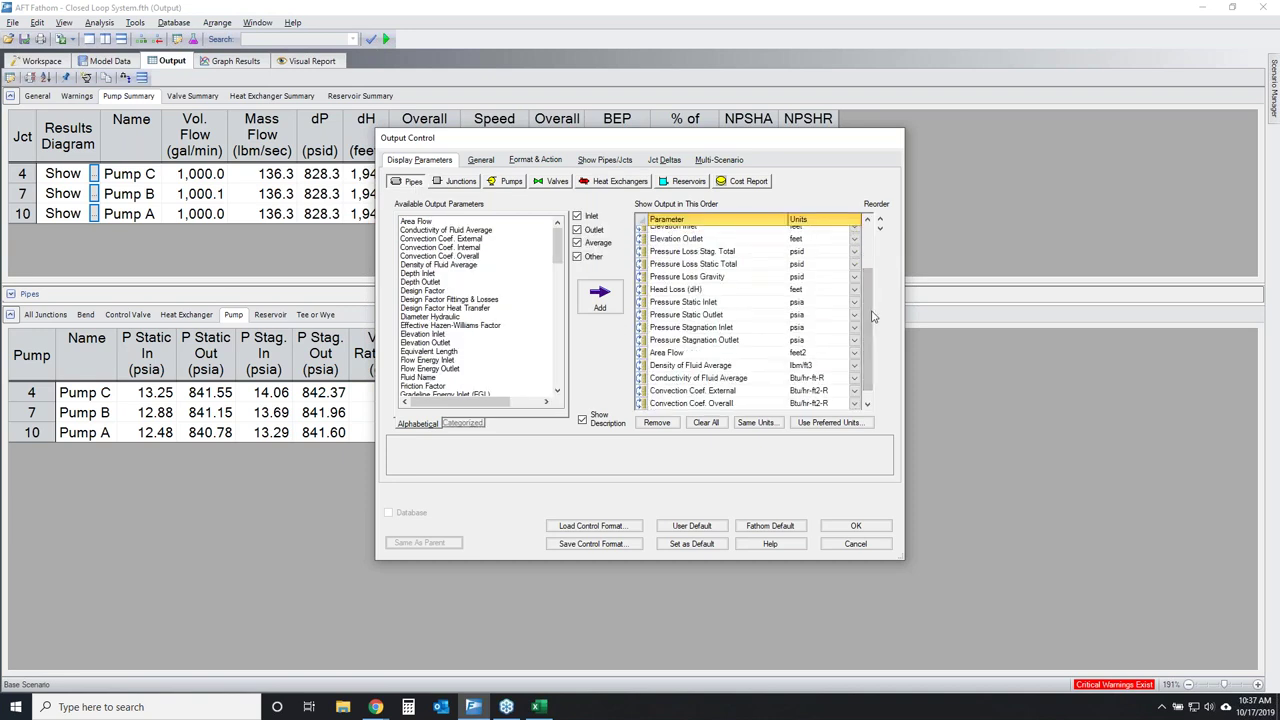
click(853, 302)
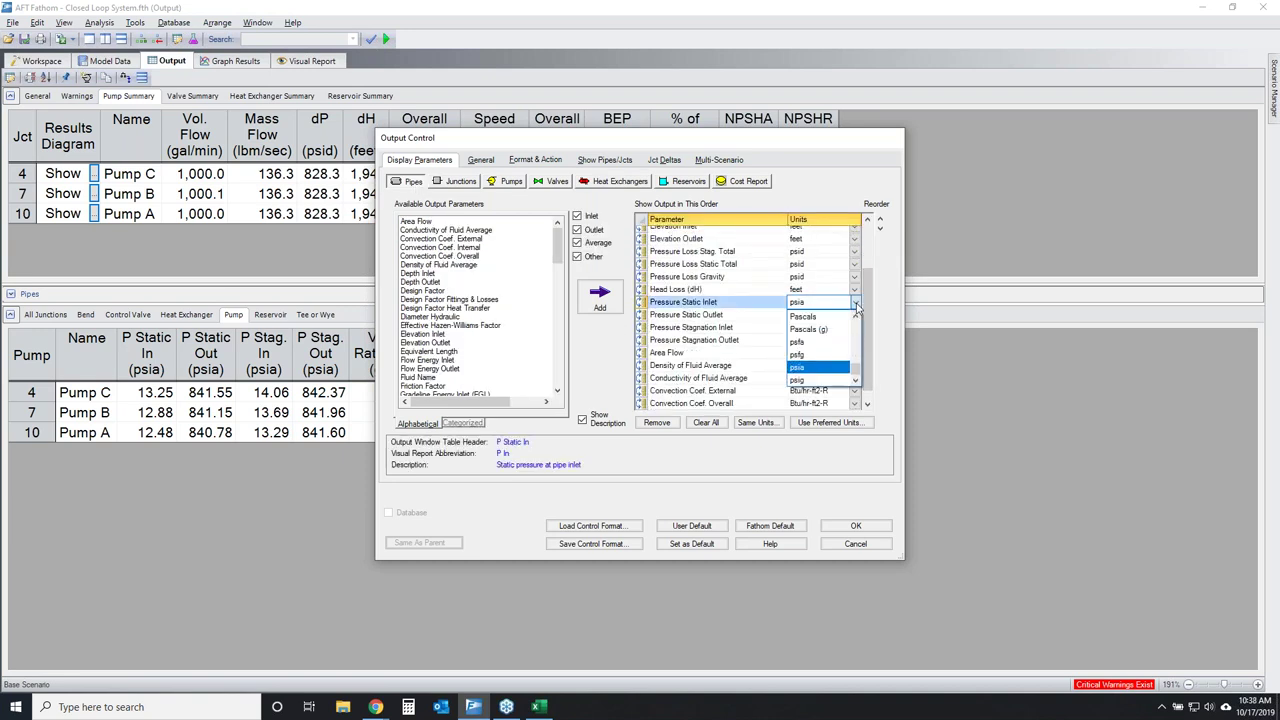
click(832, 382)
click(853, 316)
click(853, 316)
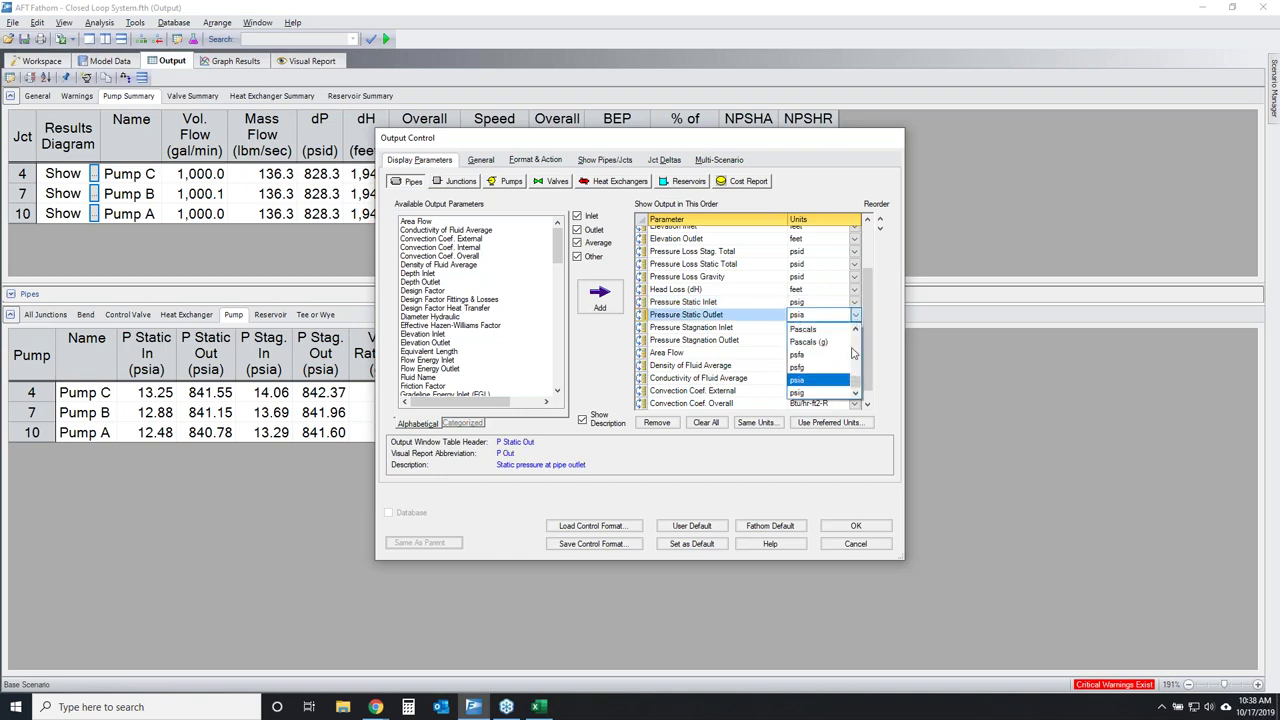
click(830, 383)
Report Pressure Stagnation Inlet and Outlet in psig and apply the output settings with OK.
click(855, 328)
click(855, 328)
click(812, 400)
click(855, 341)
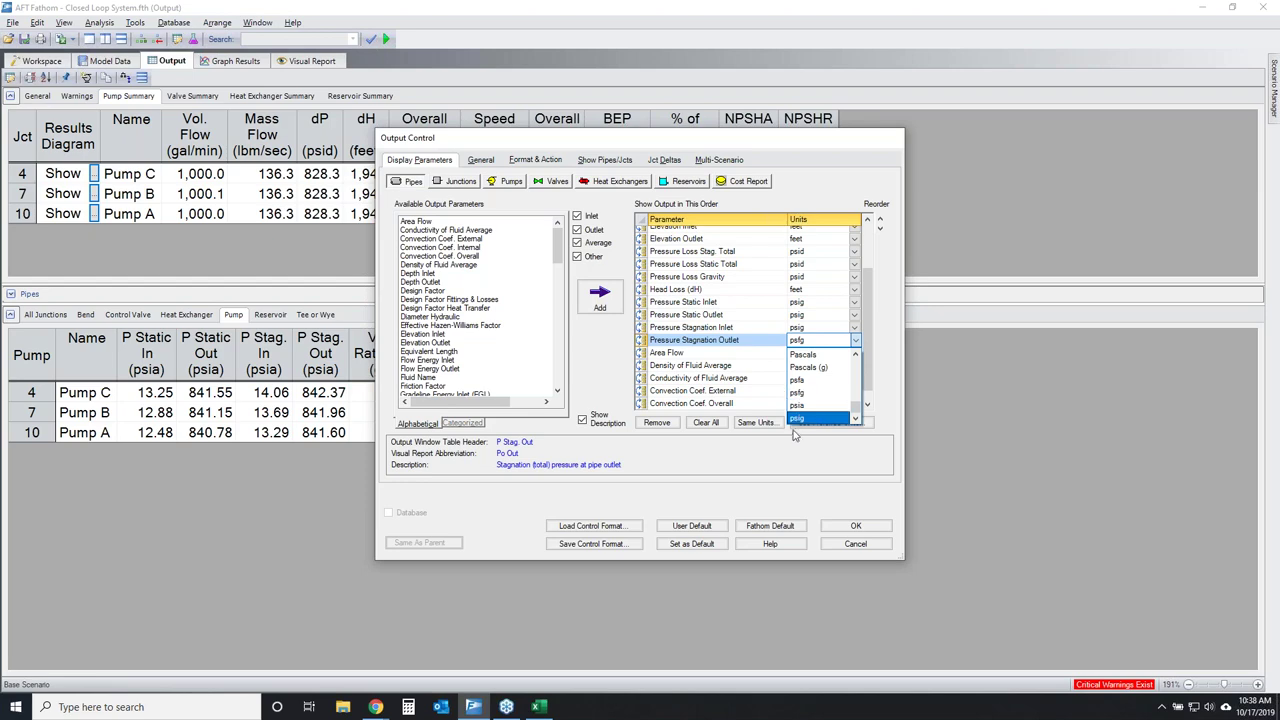
click(800, 426)
click(857, 527)
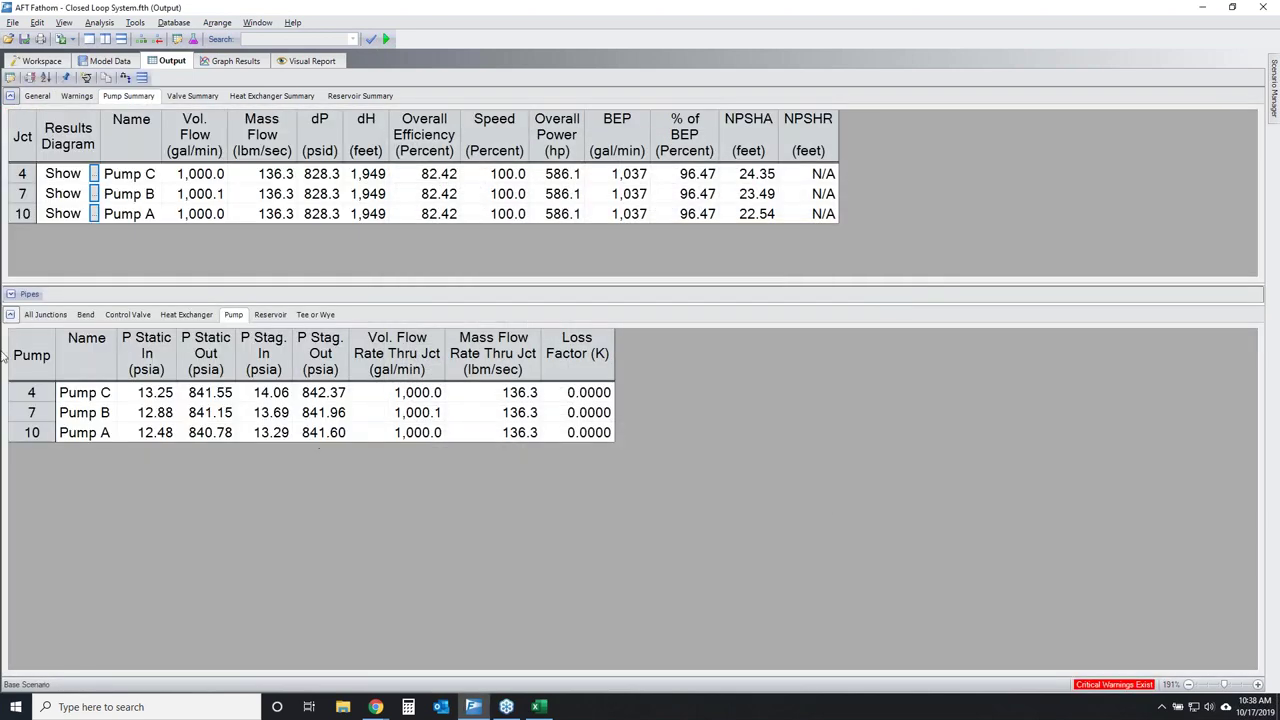
Collapse the pump sections, expand the Pipes results table and select its pressure columns.
click(10, 314)
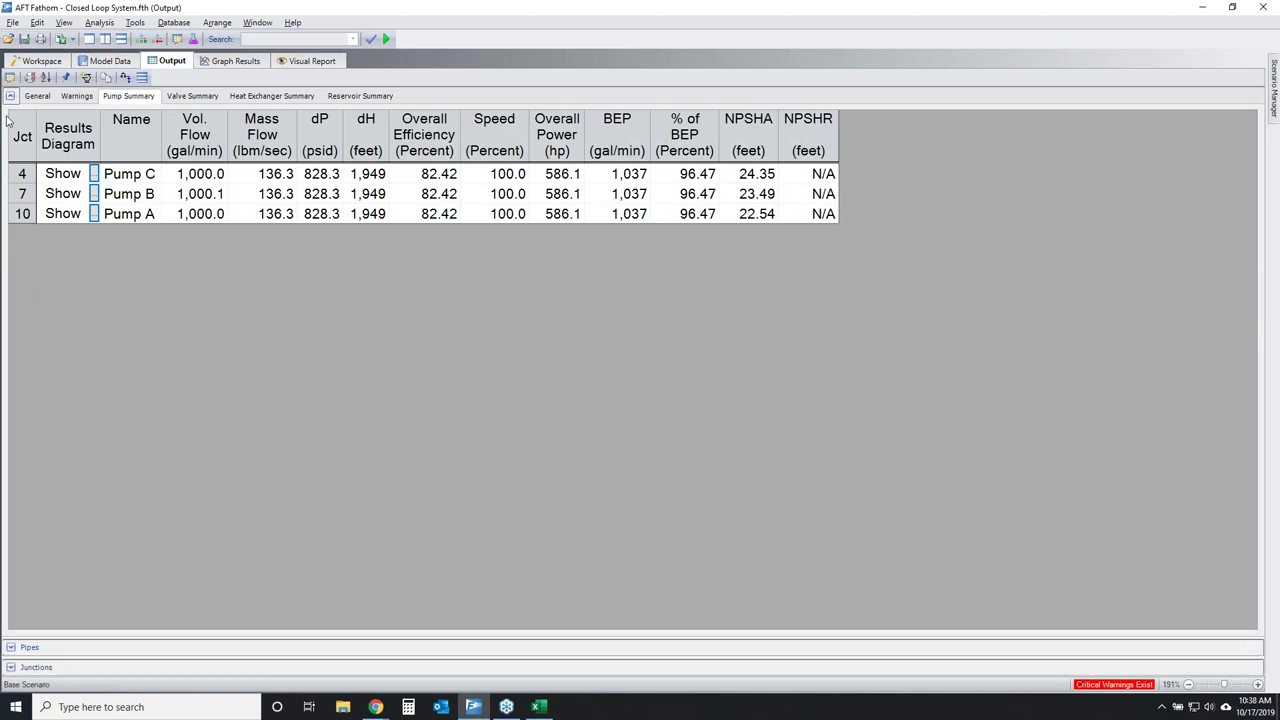
click(10, 95)
click(10, 115)
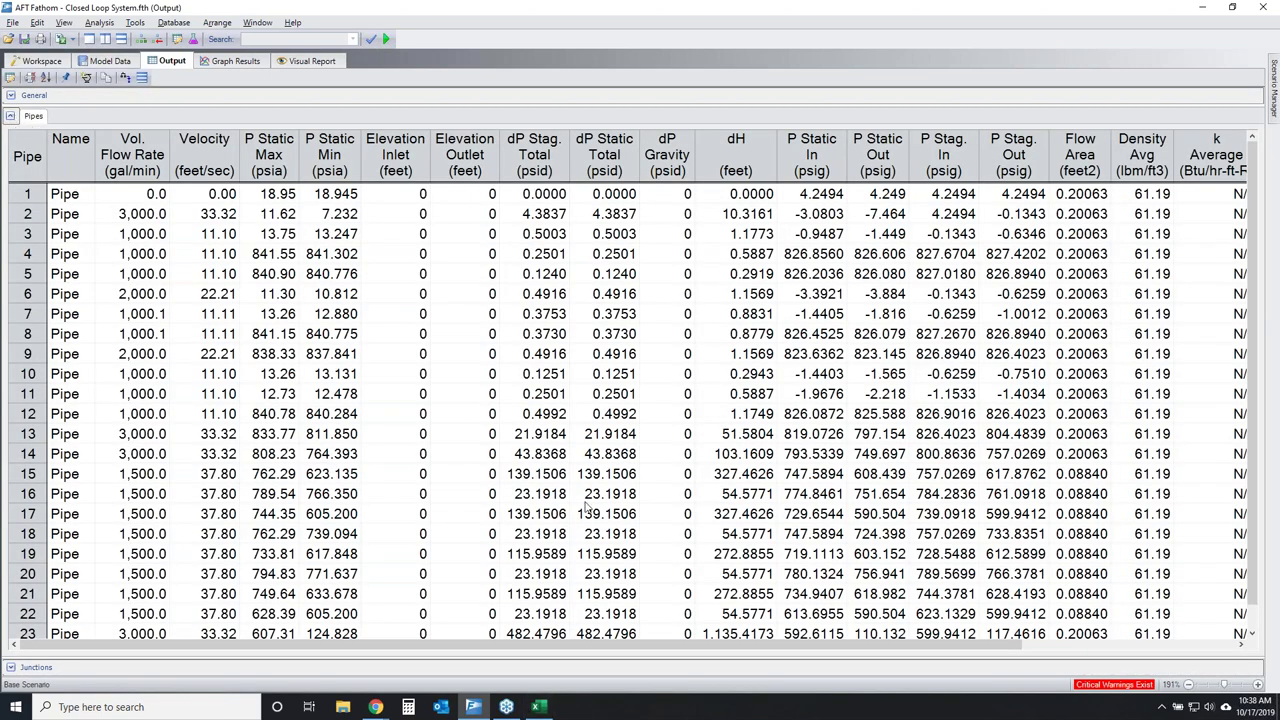
click(835, 158)
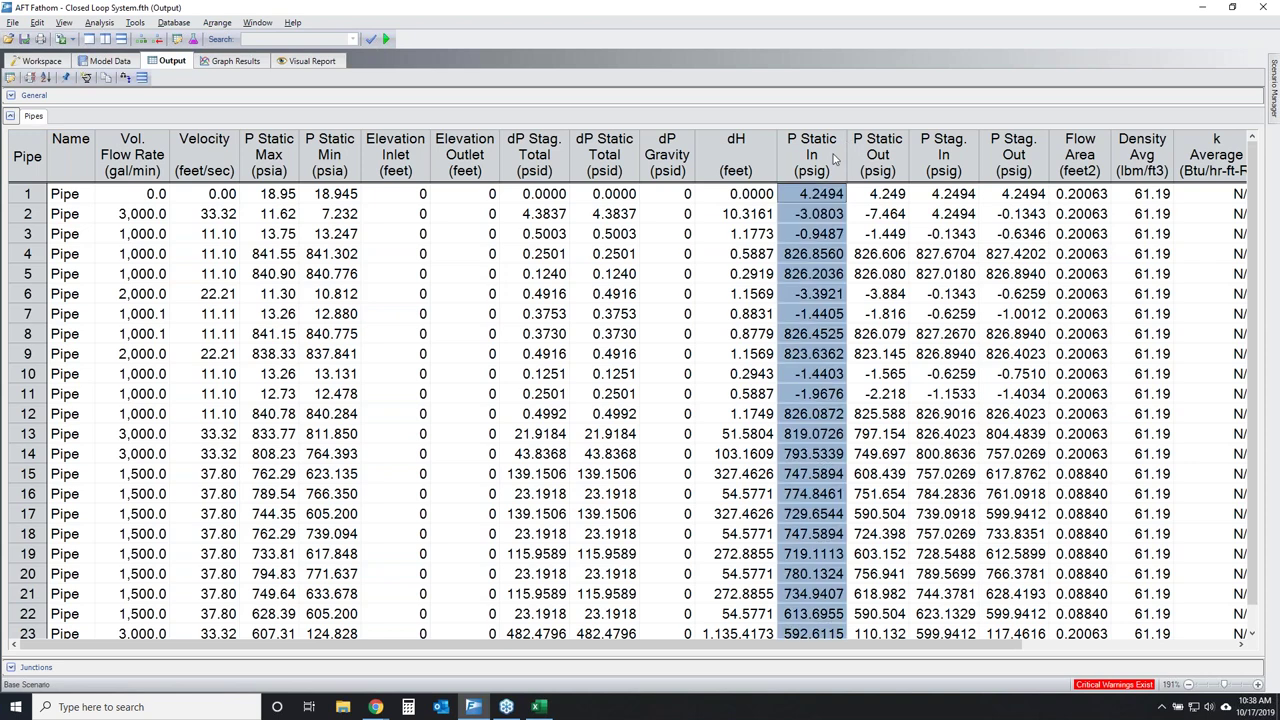
click(895, 160)
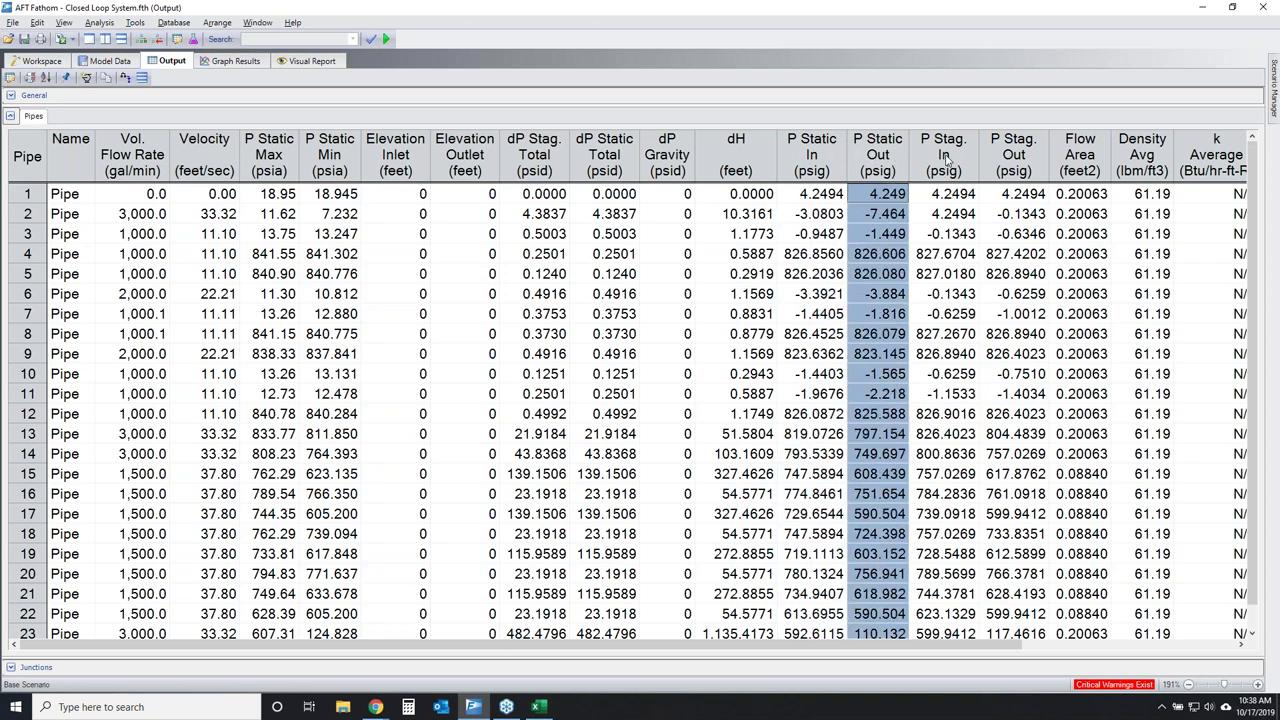
click(945, 158)
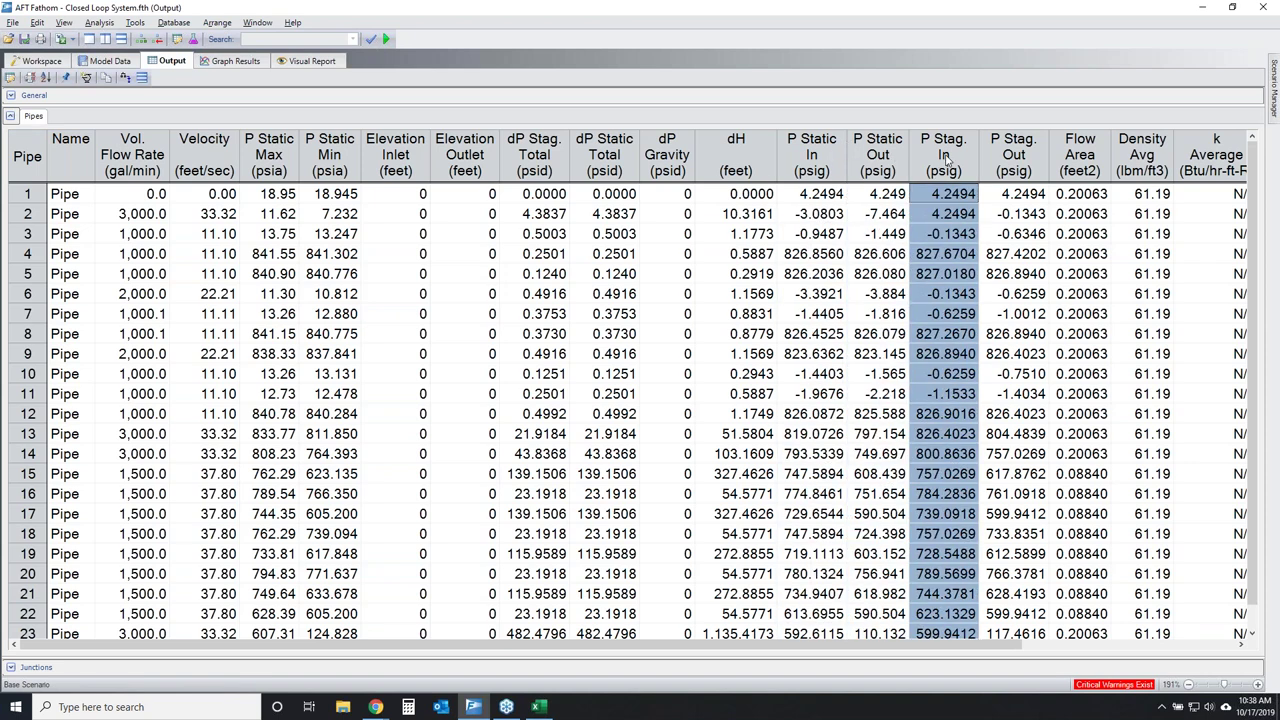
Switch the P Static In and P Static Out columns to psia.
double_click(824, 152)
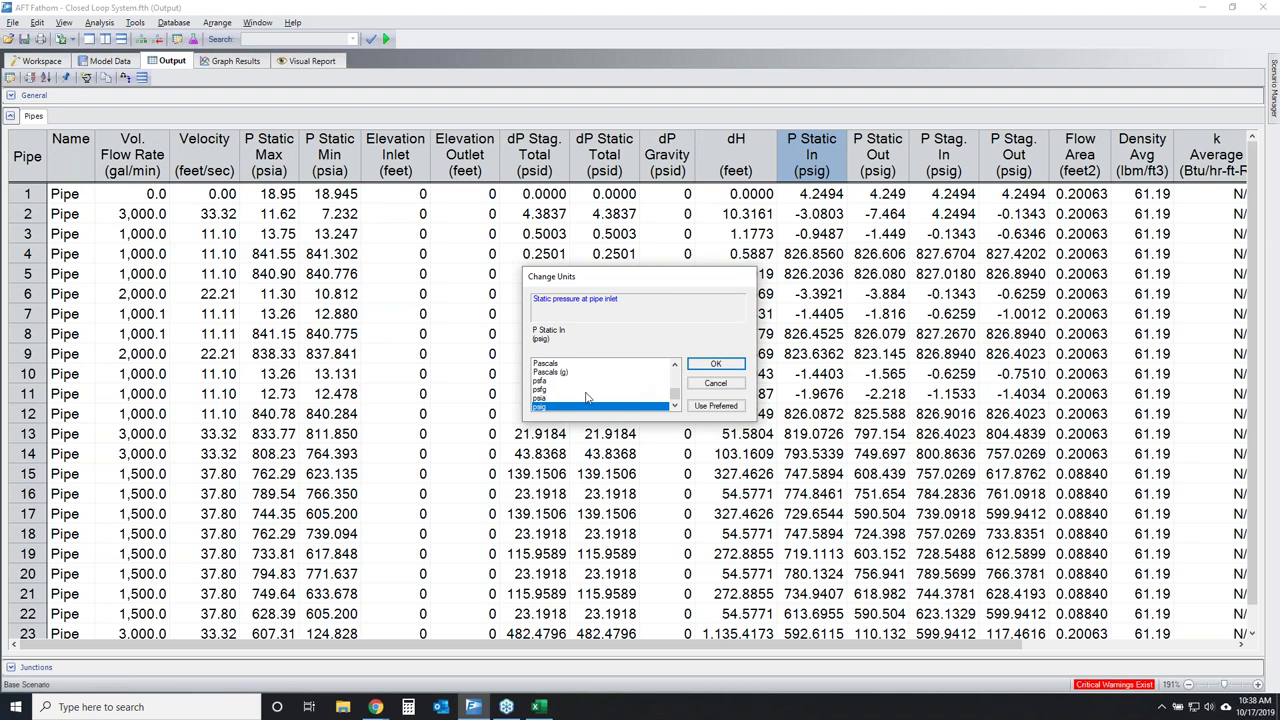
click(577, 399)
click(716, 364)
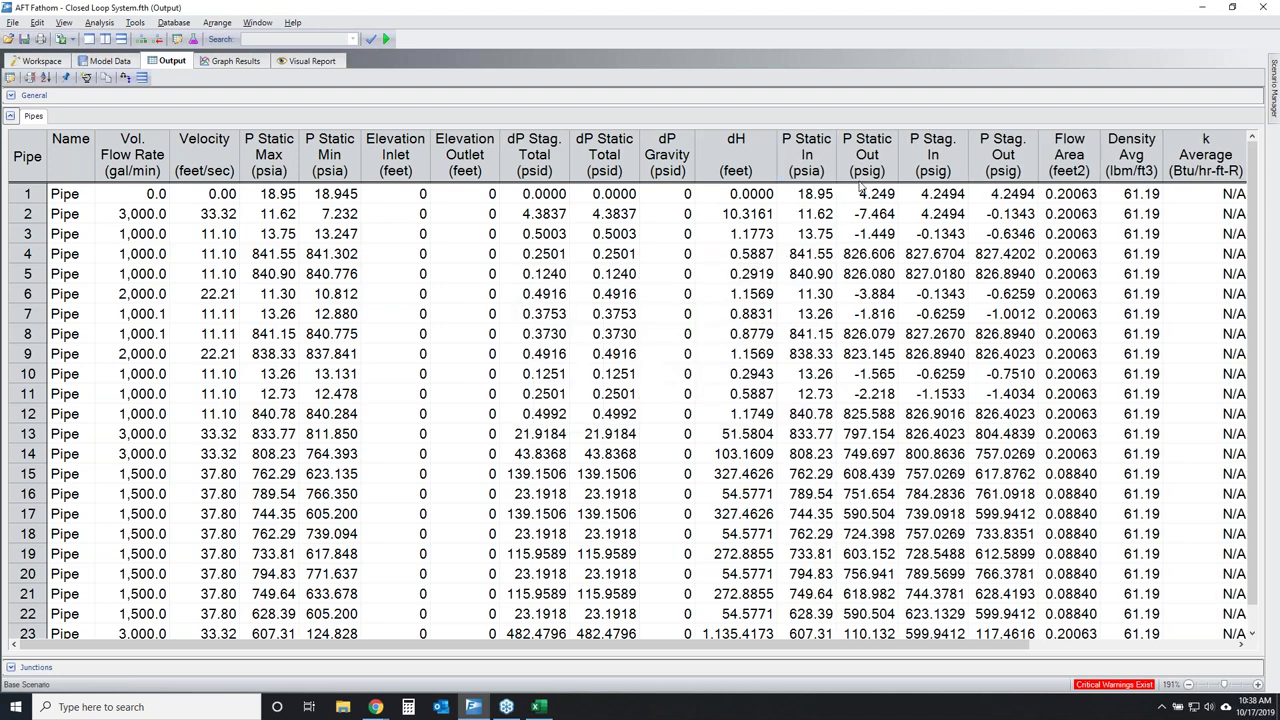
click(869, 163)
double_click(869, 163)
click(565, 398)
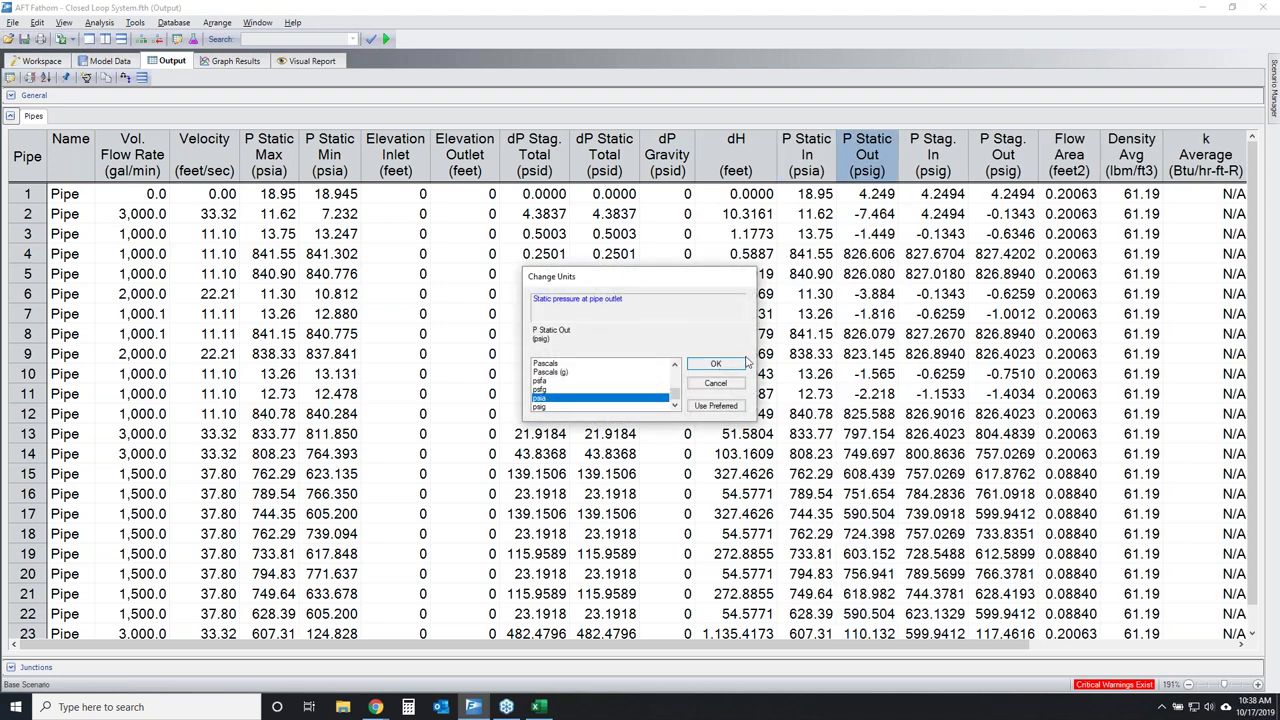
click(716, 364)
click(932, 155)
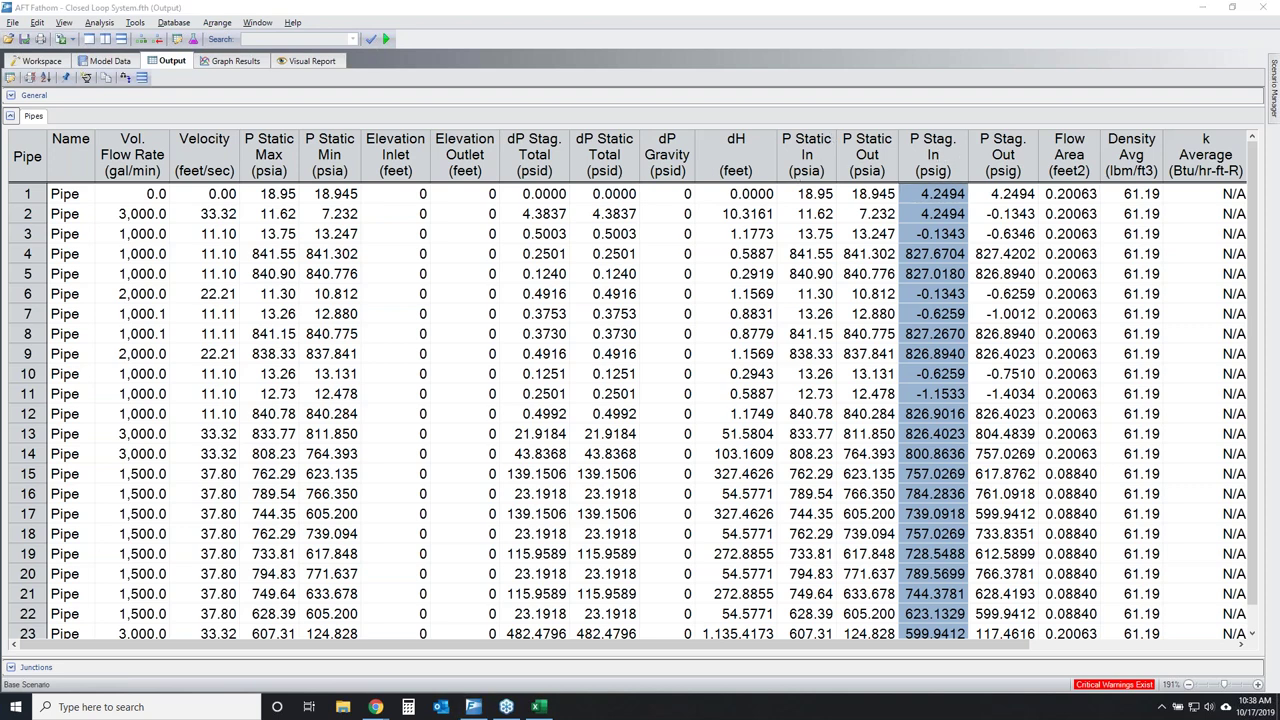
mouse_move(144, 14)
mouse_down()
mouse_move(122, 24)
mouse_move(146, 15)
mouse_up()
click(133, 22)
Apply Fathom Default in Output Control so P Stag. In and P Stag. Out also show psia.
click(133, 22)
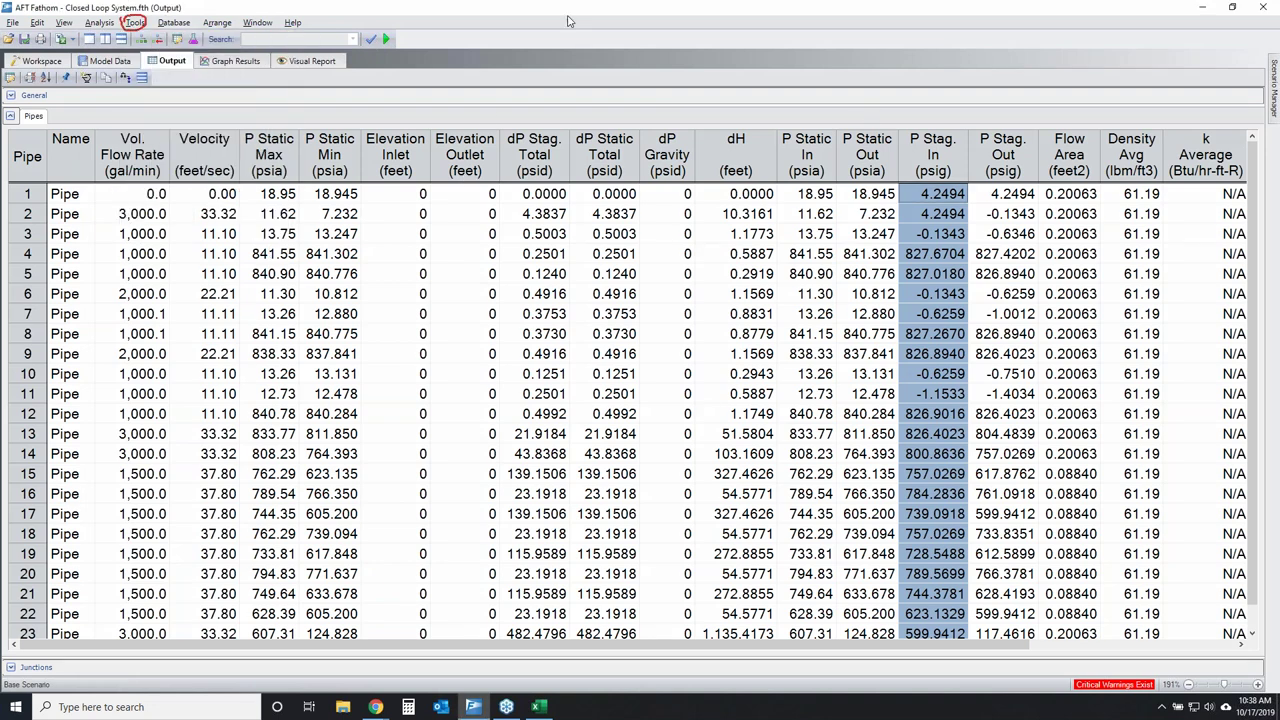
click(158, 40)
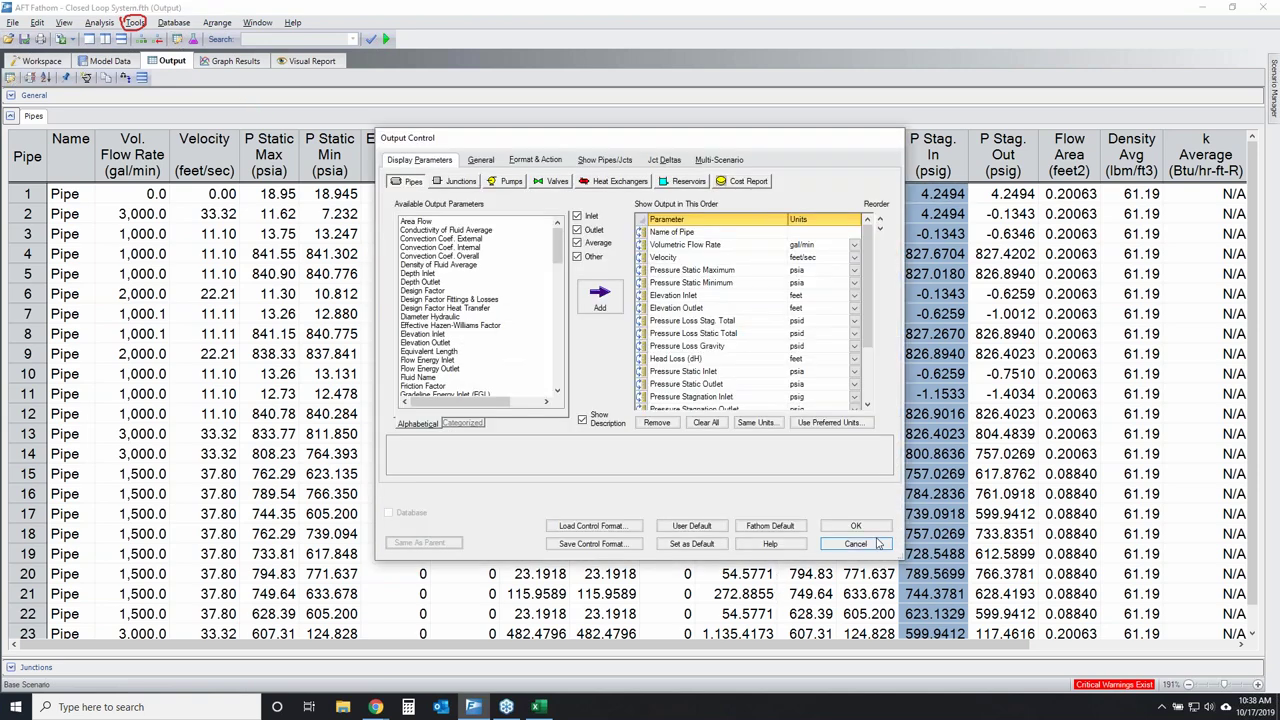
click(777, 530)
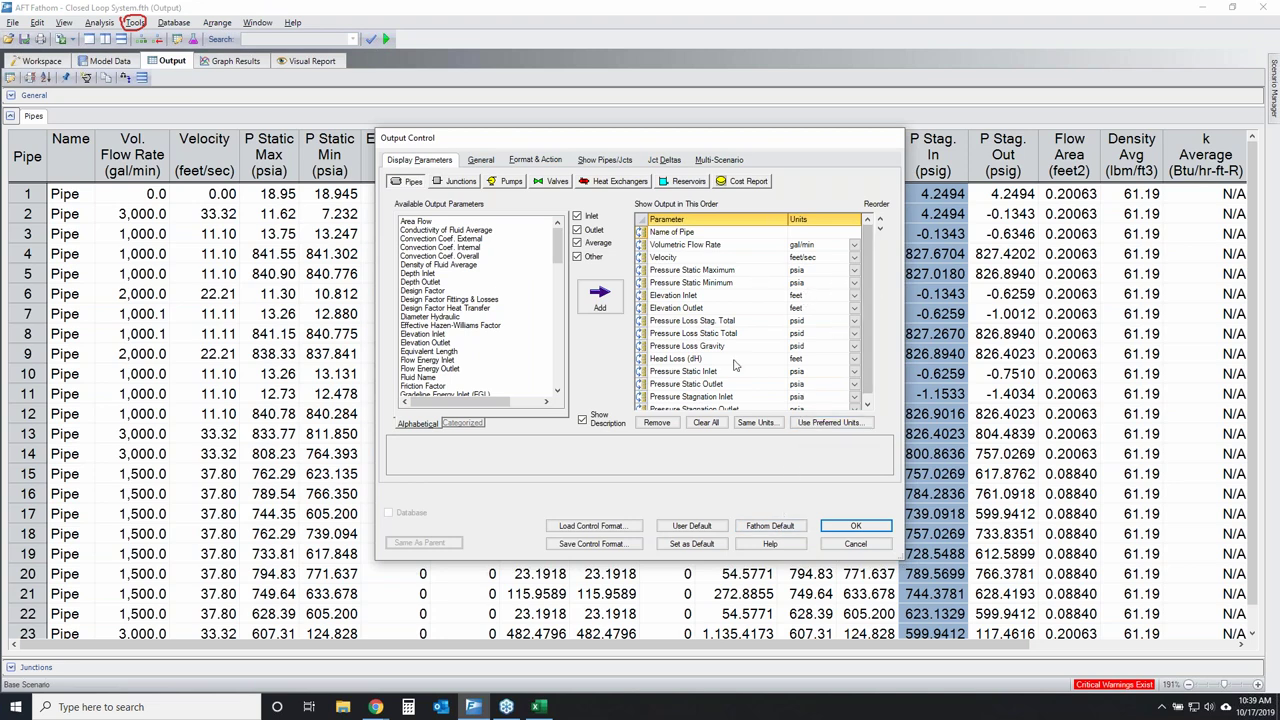
click(840, 542)
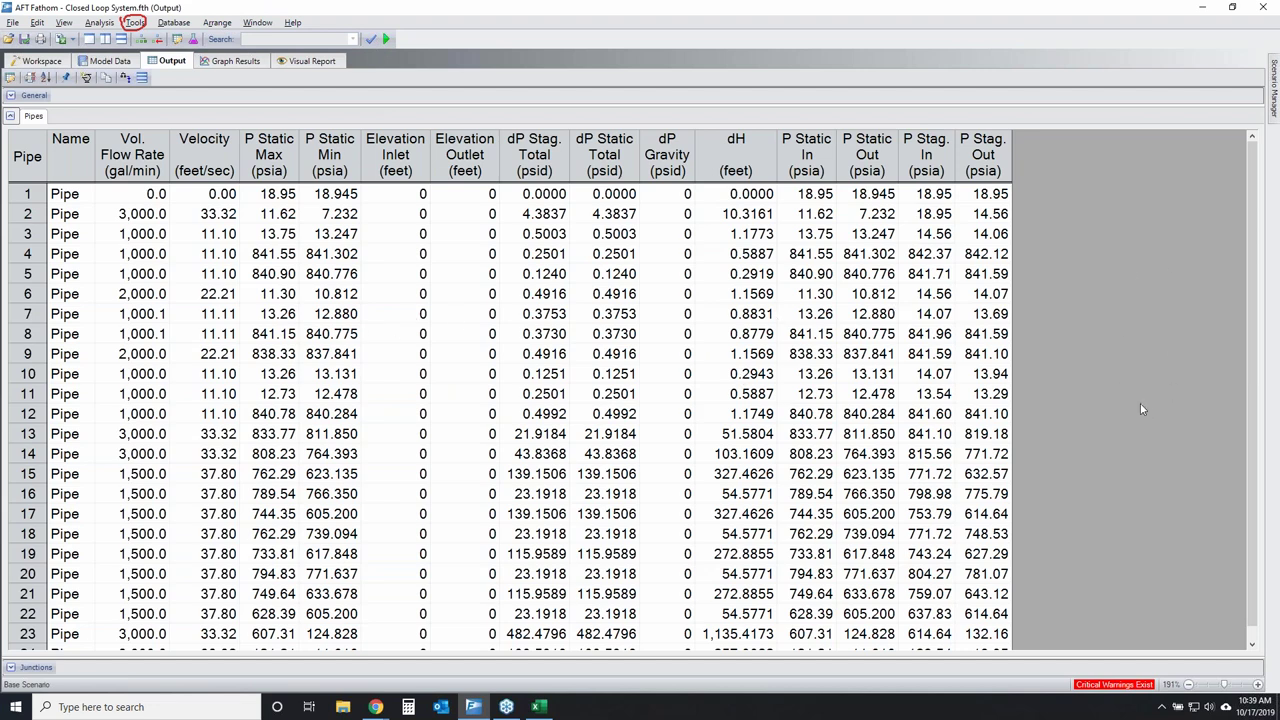
click(807, 155)
click(868, 157)
click(928, 157)
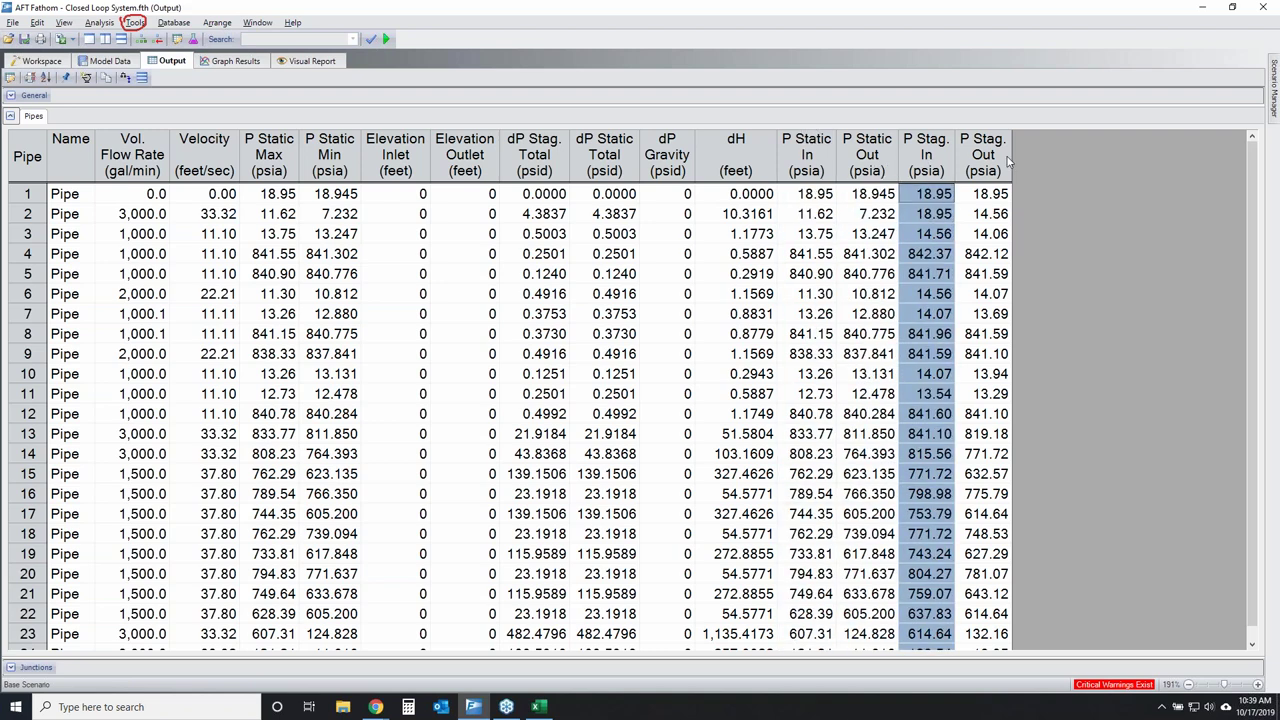
click(985, 157)
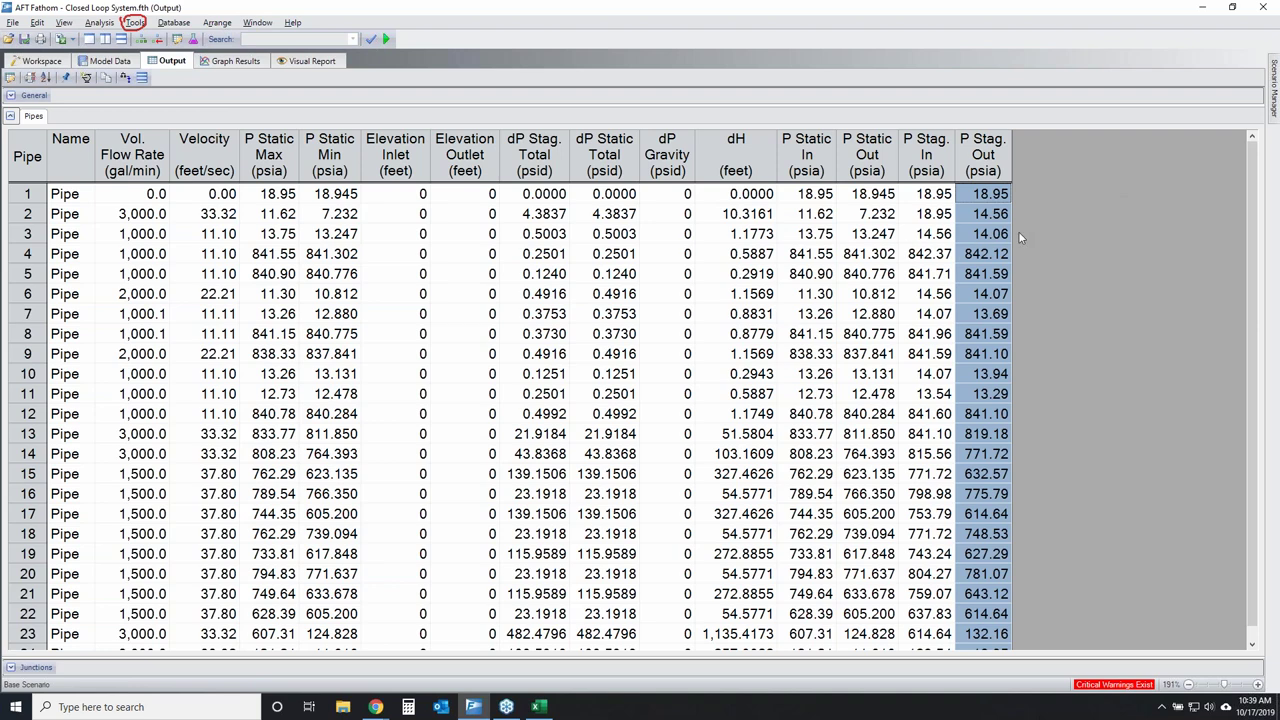
click(136, 23)
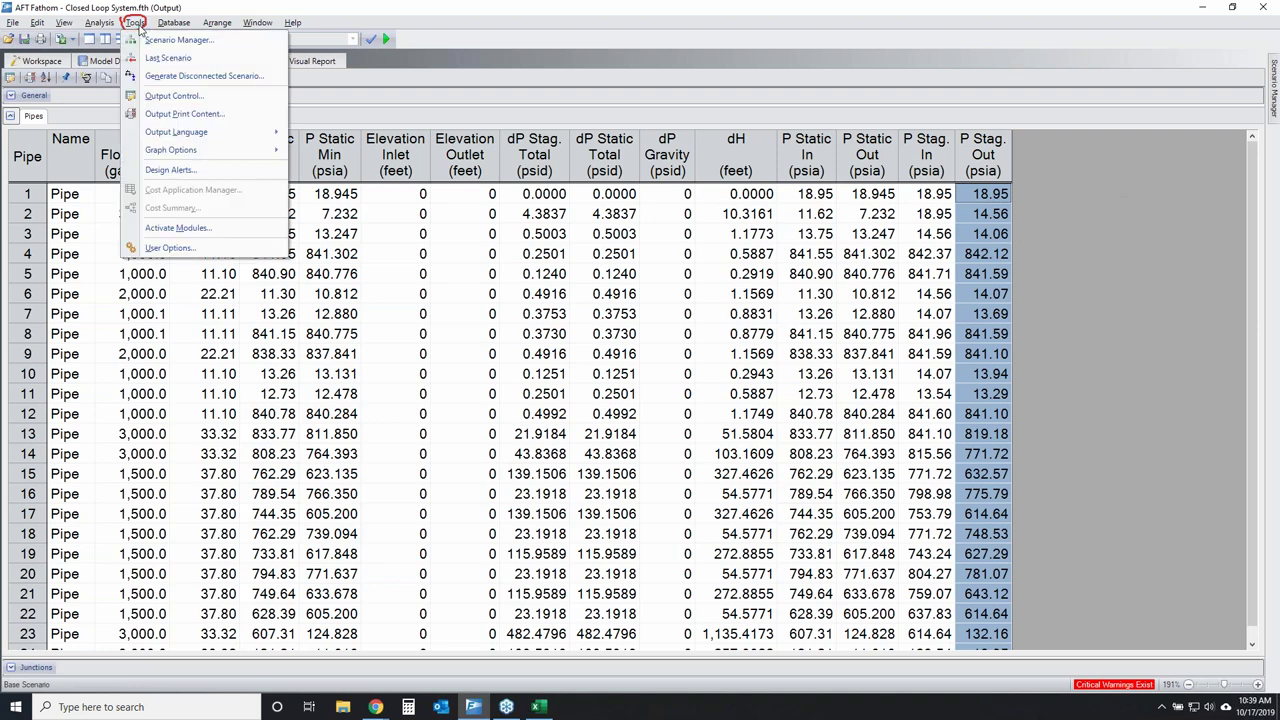
Bring up the Preferred Units settings in User Options.
click(168, 248)
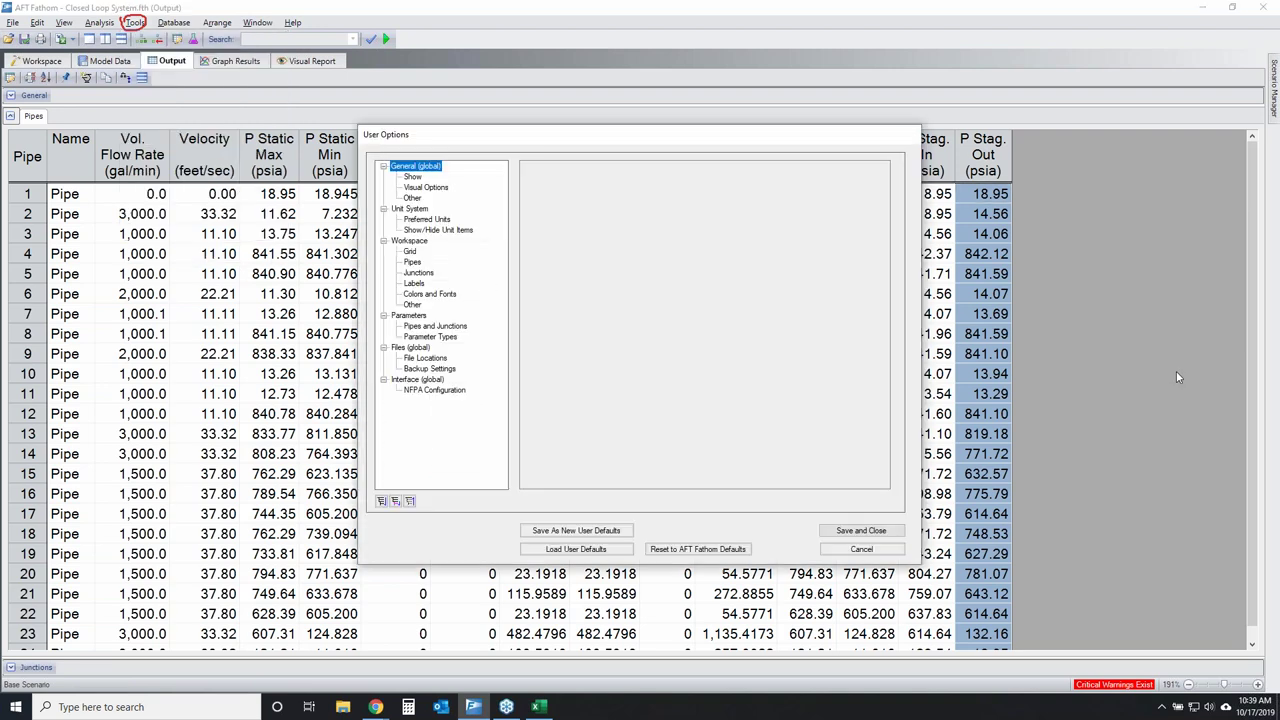
mouse_move(538, 160)
mouse_down()
mouse_move(377, 315)
mouse_move(543, 331)
mouse_move(524, 126)
mouse_up()
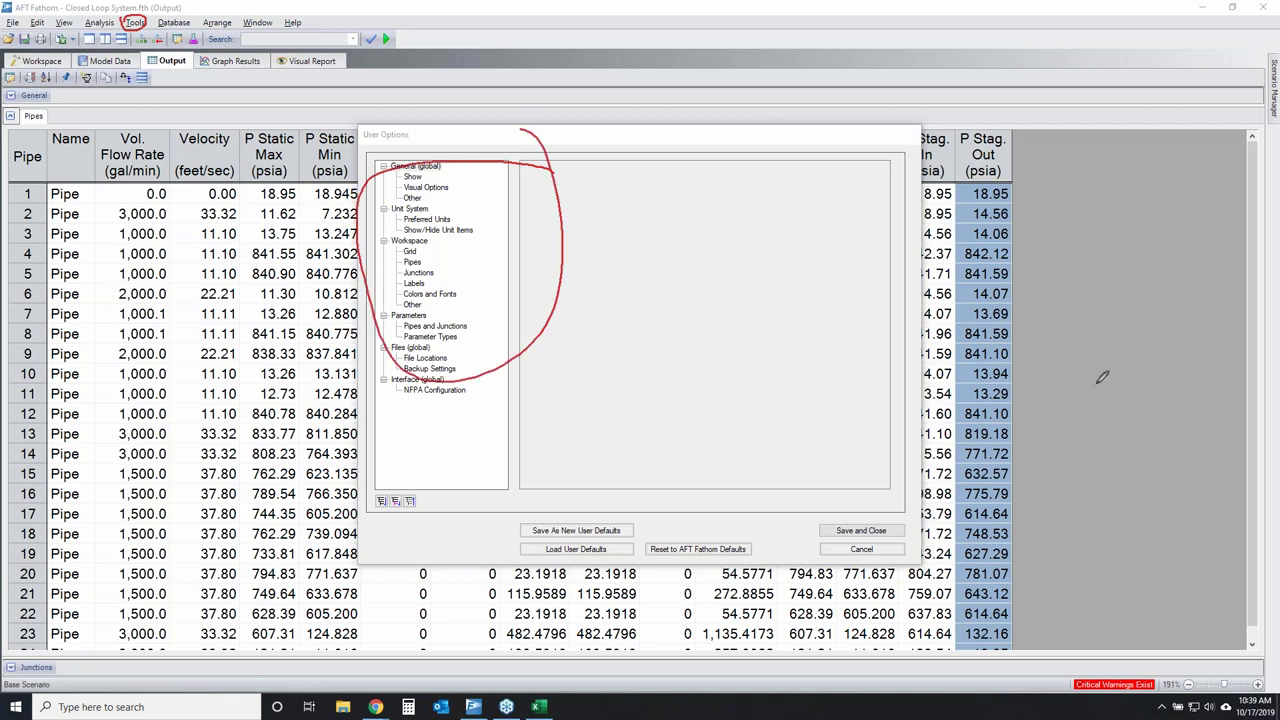
key(Escape)
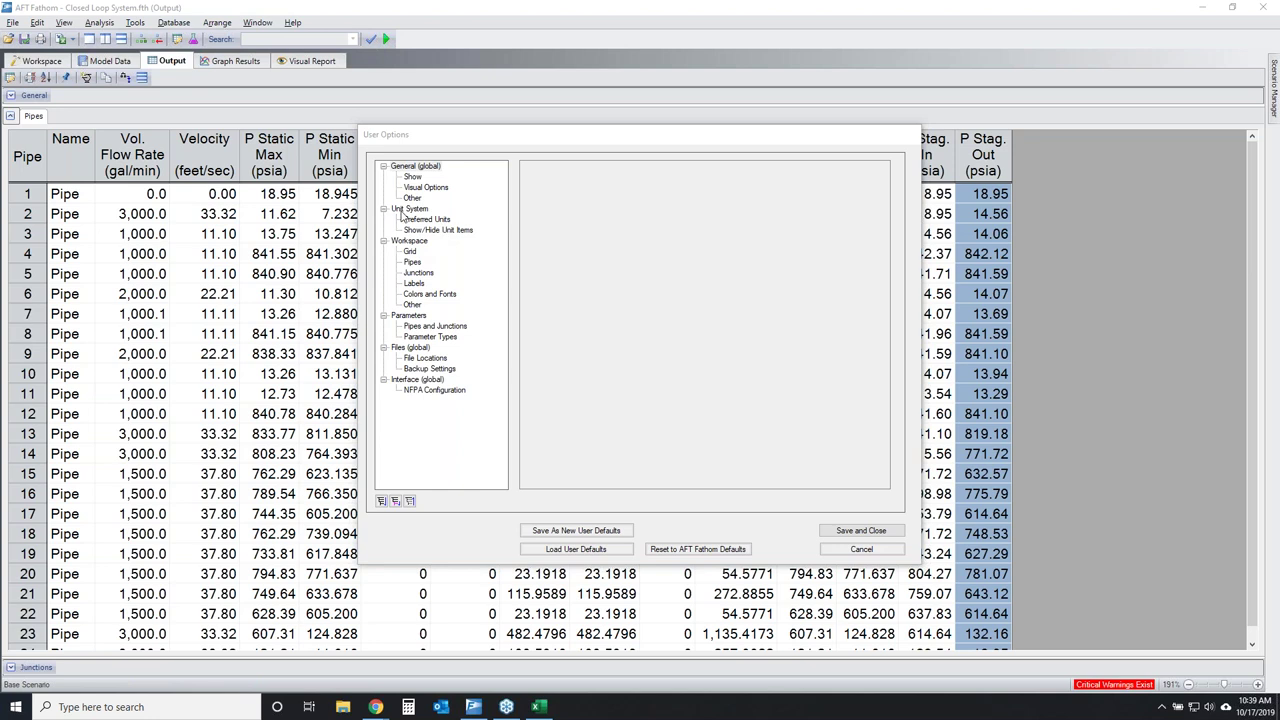
click(425, 220)
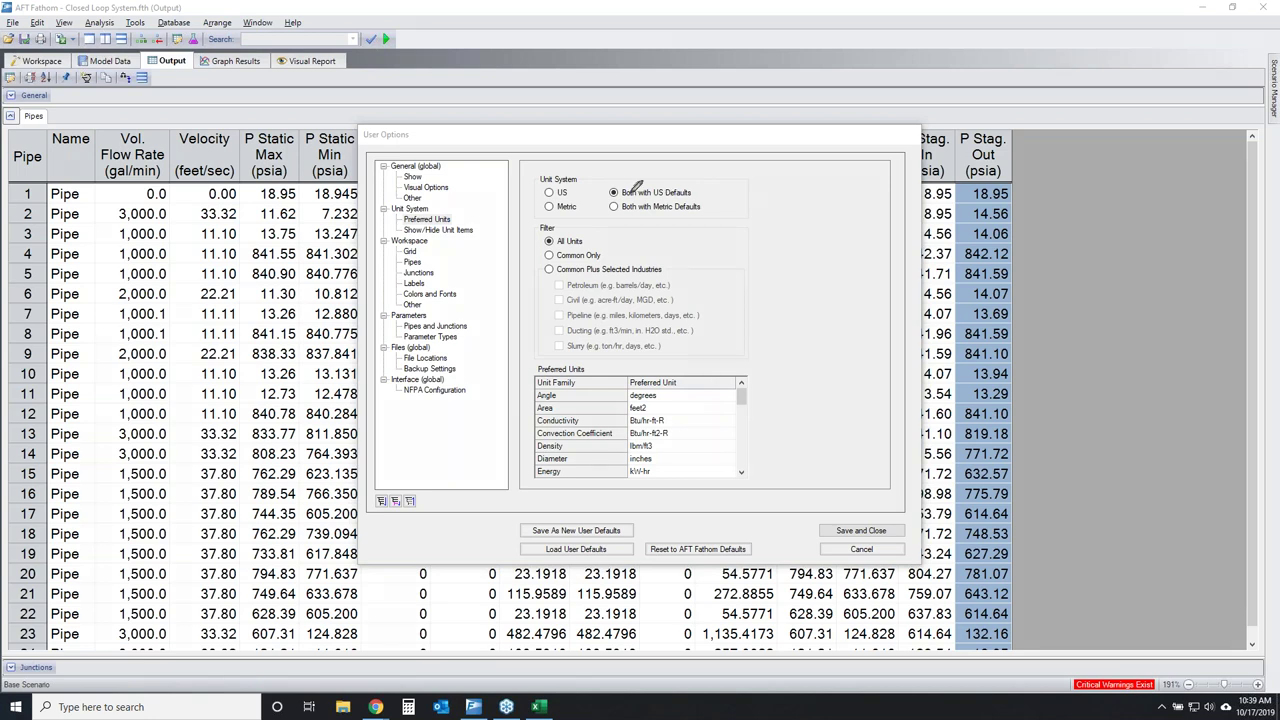
mouse_move(704, 176)
mouse_down()
mouse_move(566, 180)
mouse_move(690, 219)
mouse_move(738, 197)
mouse_move(689, 179)
mouse_move(697, 198)
mouse_move(642, 200)
mouse_move(722, 198)
mouse_up()
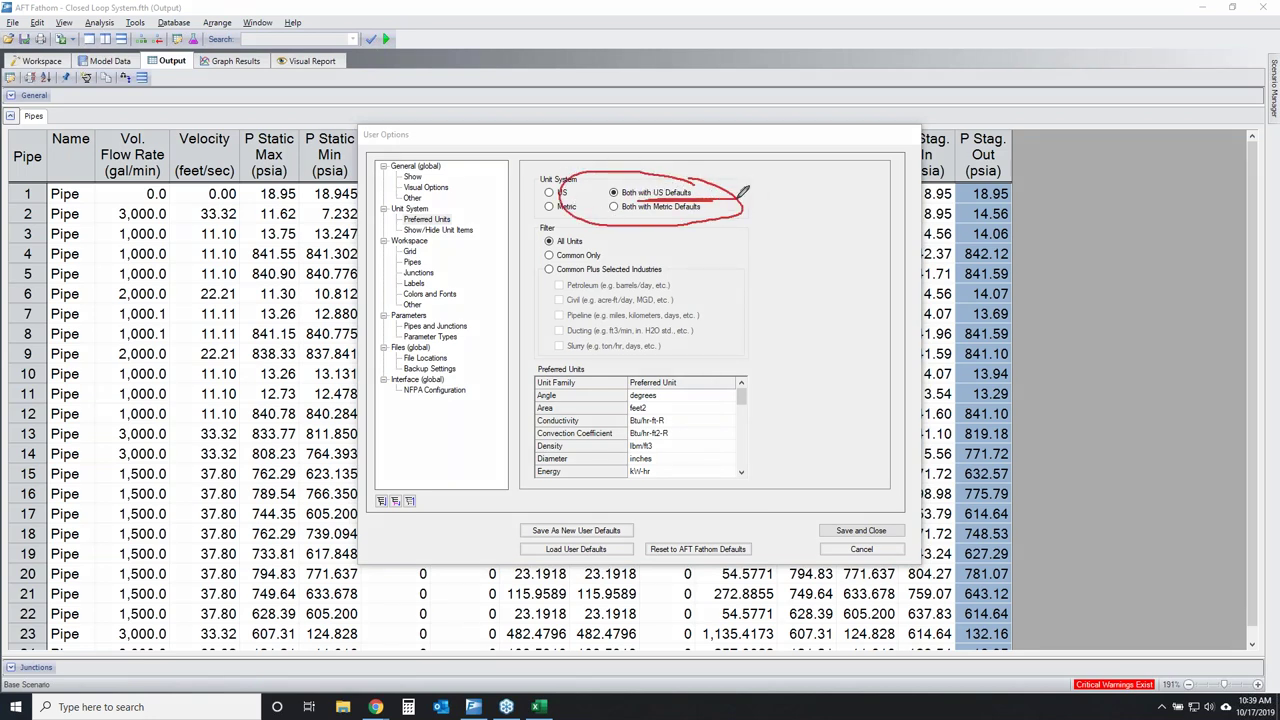
mouse_move(746, 384)
mouse_down()
mouse_move(641, 371)
mouse_move(525, 382)
mouse_move(535, 439)
mouse_move(740, 460)
mouse_move(775, 422)
mouse_move(730, 382)
mouse_up()
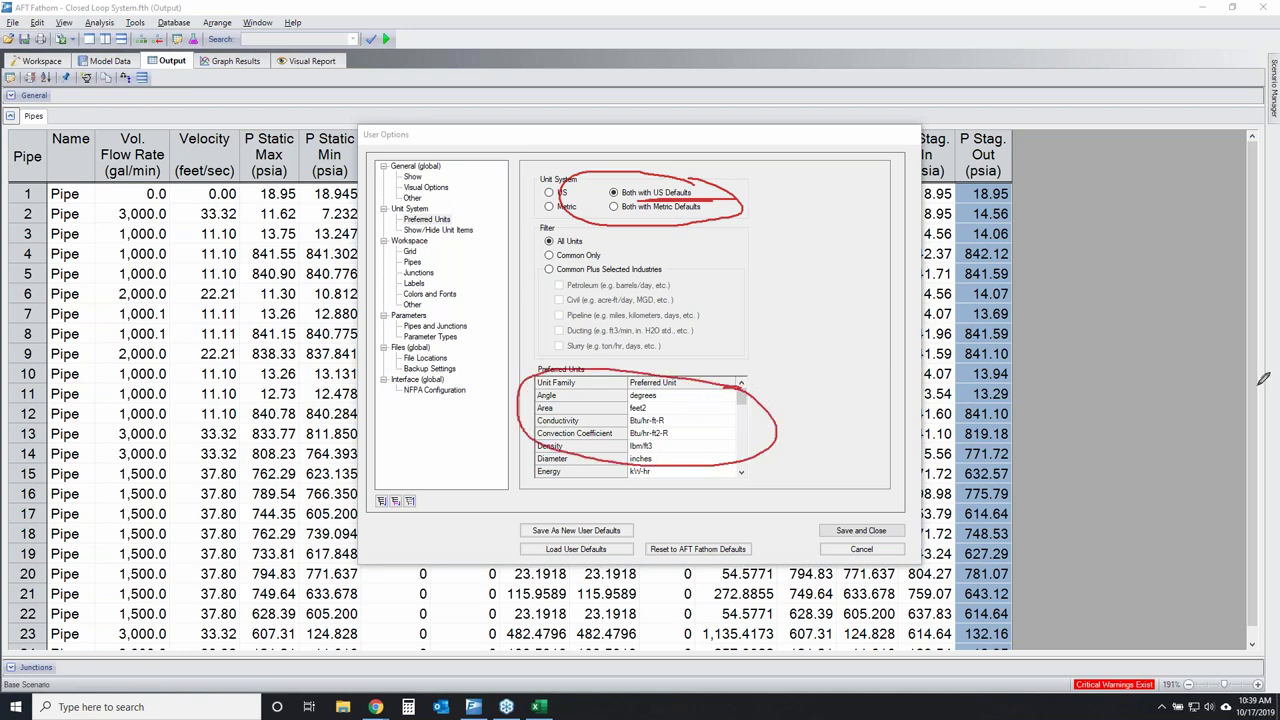
key(Escape)
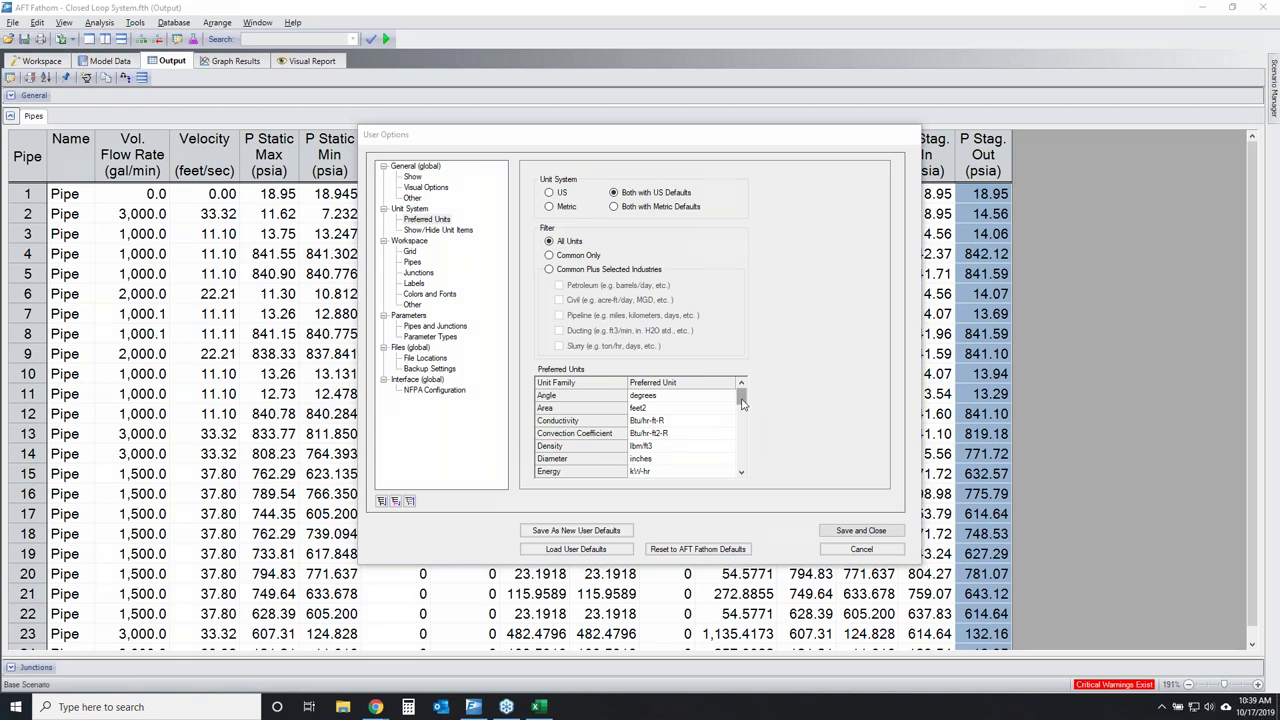
scroll(628, 440, down, 5)
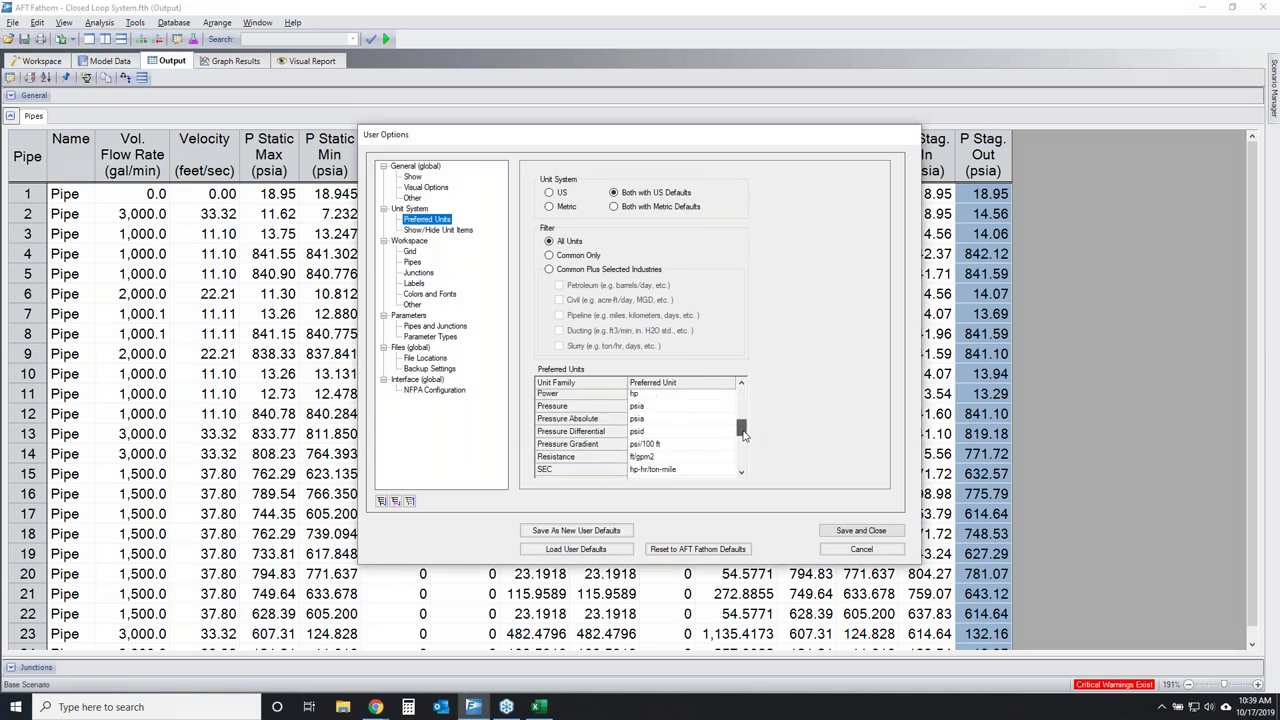
Set preferred Pressure to psig and Volumetric Flow Rate to liter/hr, then save.
click(645, 406)
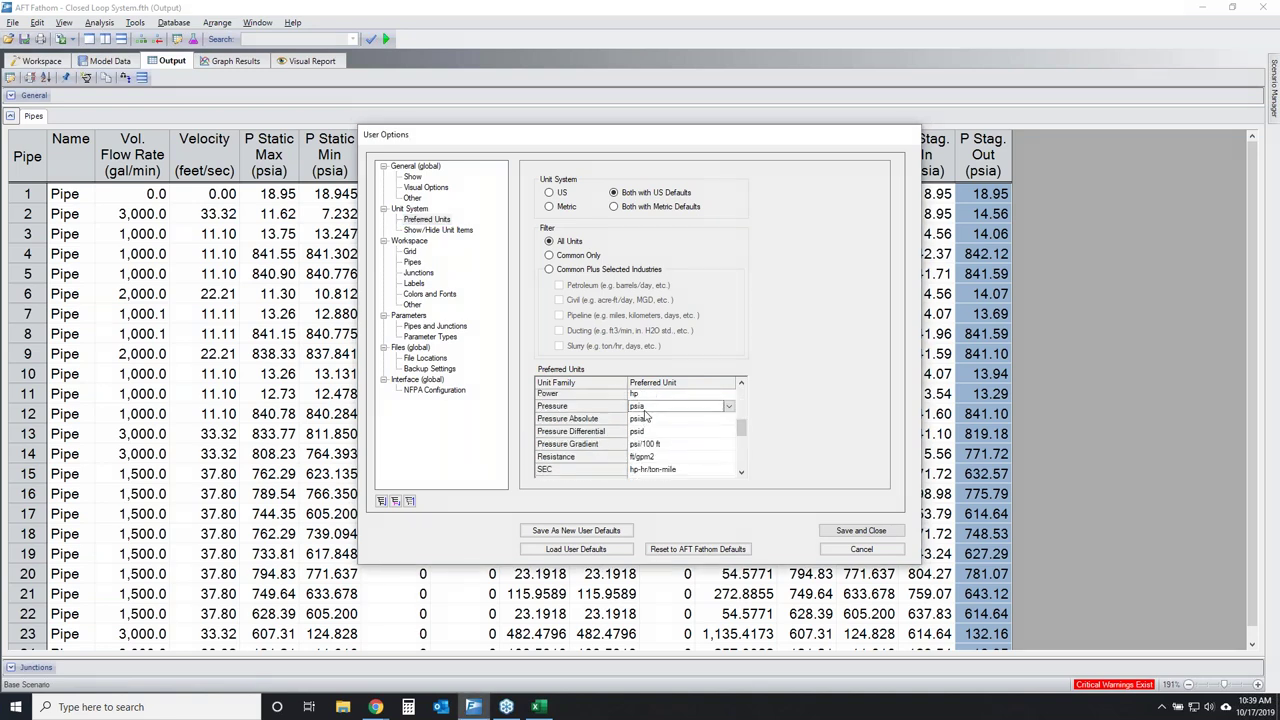
click(730, 407)
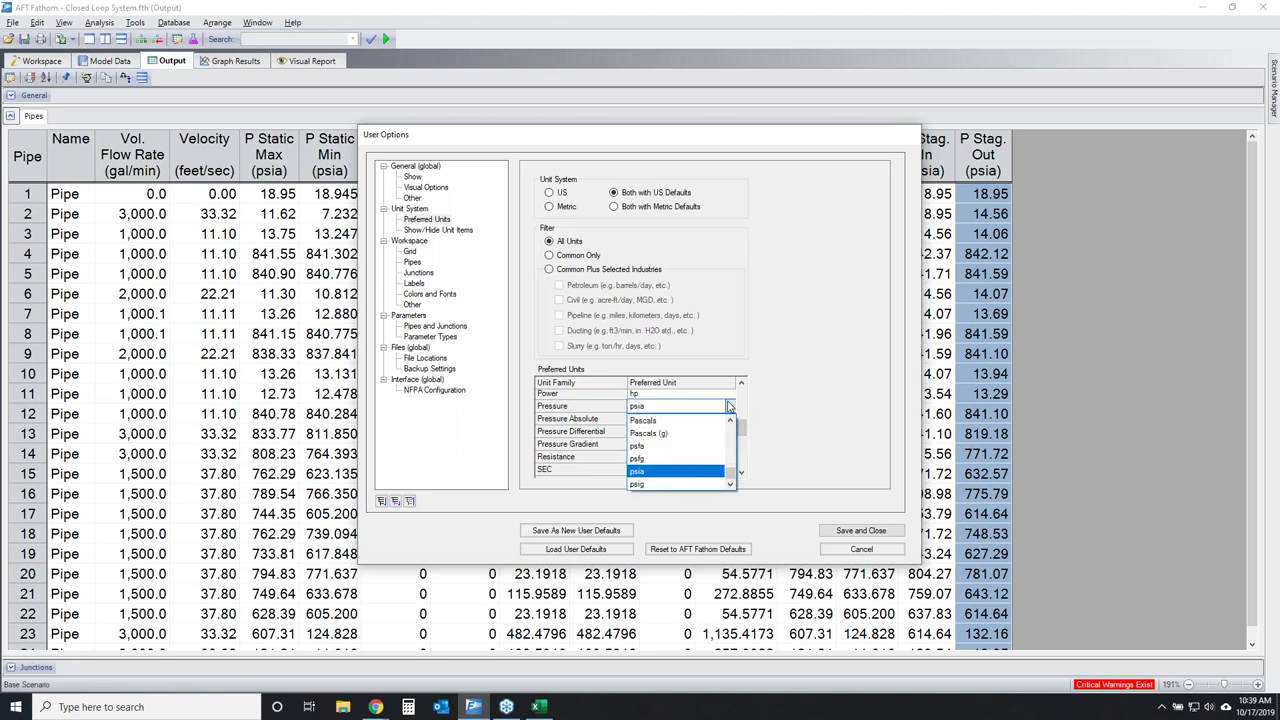
click(660, 485)
scroll(742, 432, down, 1)
drag(742, 432, 742, 463)
click(638, 460)
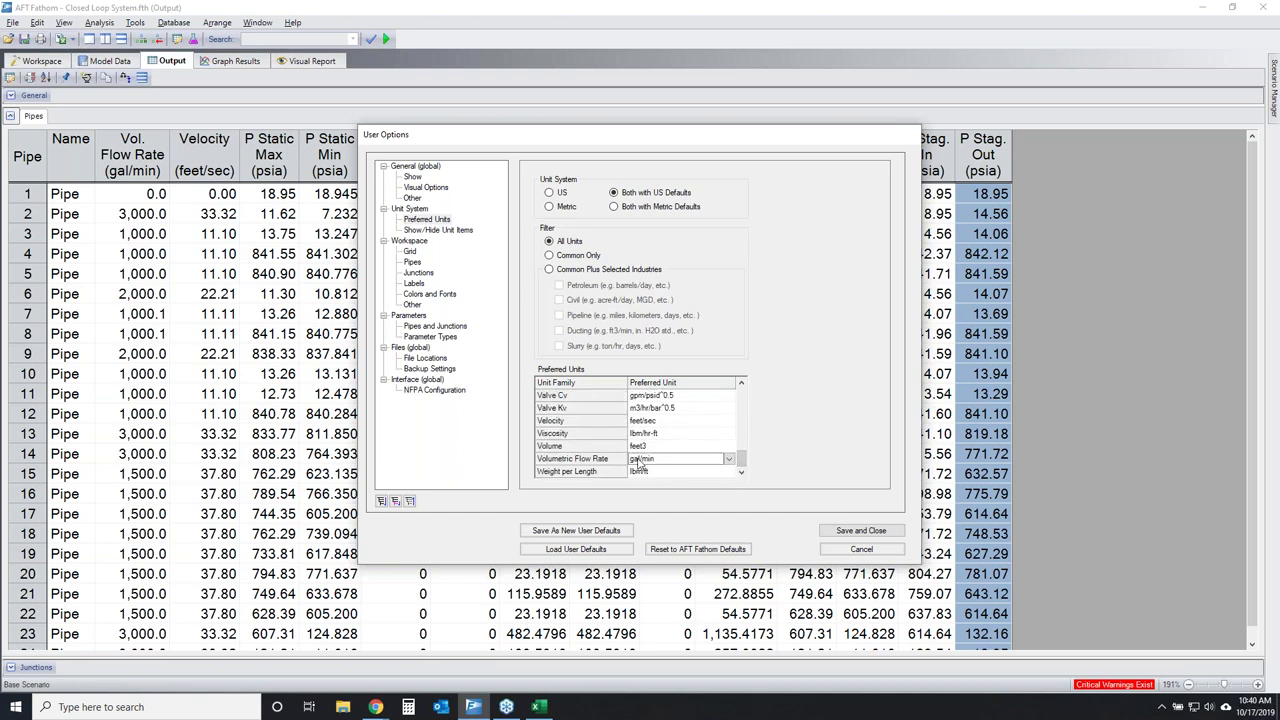
click(728, 459)
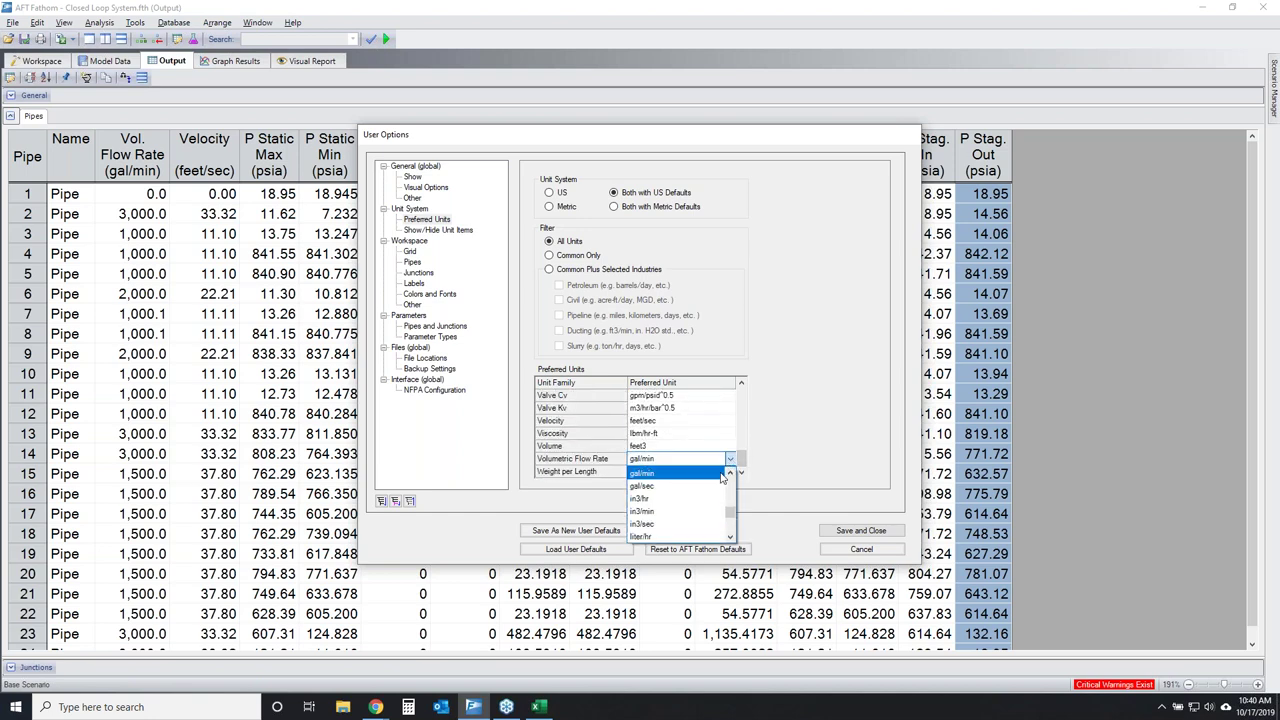
click(705, 536)
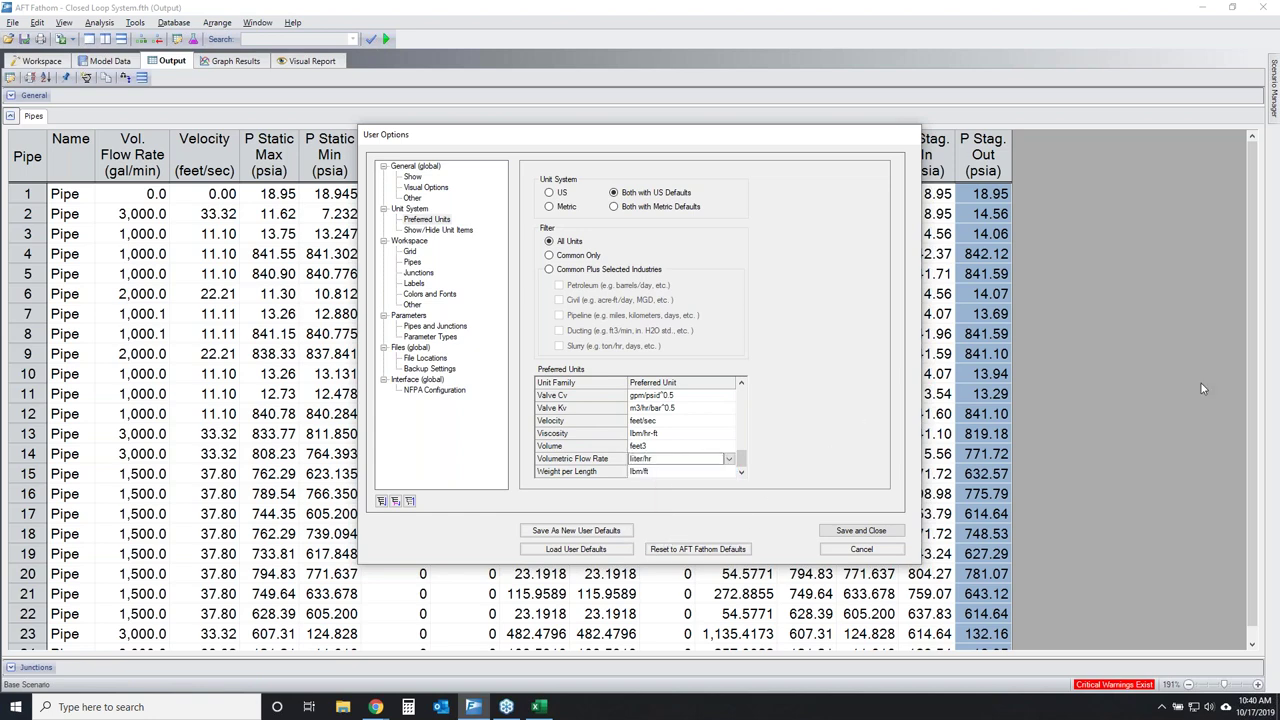
click(1268, 368)
mouse_move(830, 200)
mouse_down()
mouse_move(510, 253)
mouse_move(590, 478)
mouse_move(830, 276)
mouse_move(748, 184)
mouse_up()
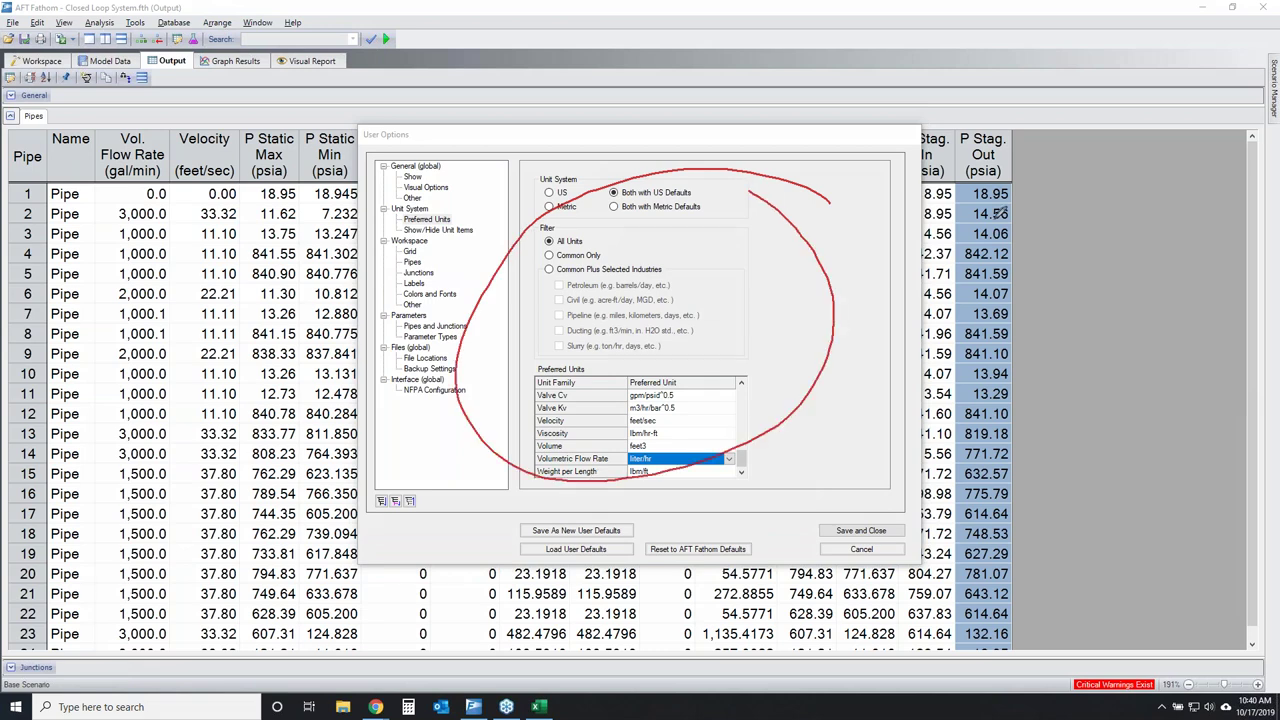
key(Escape)
click(888, 531)
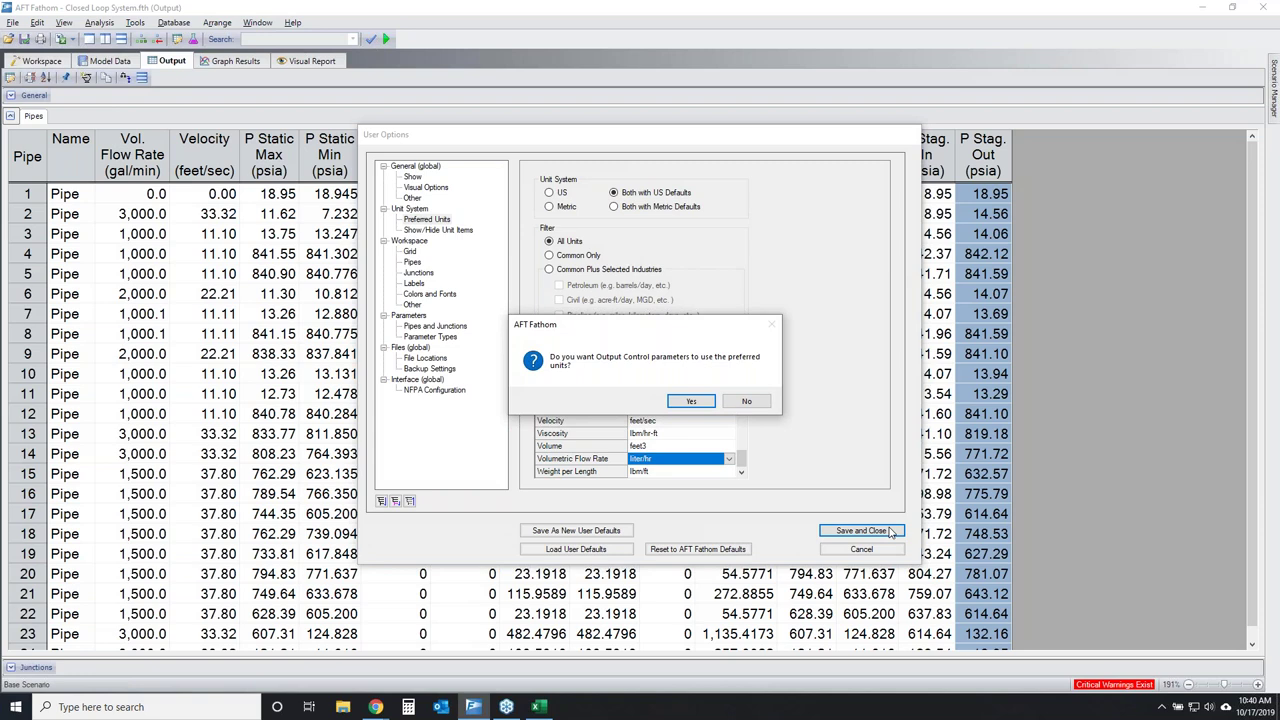
drag(628, 331, 630, 320)
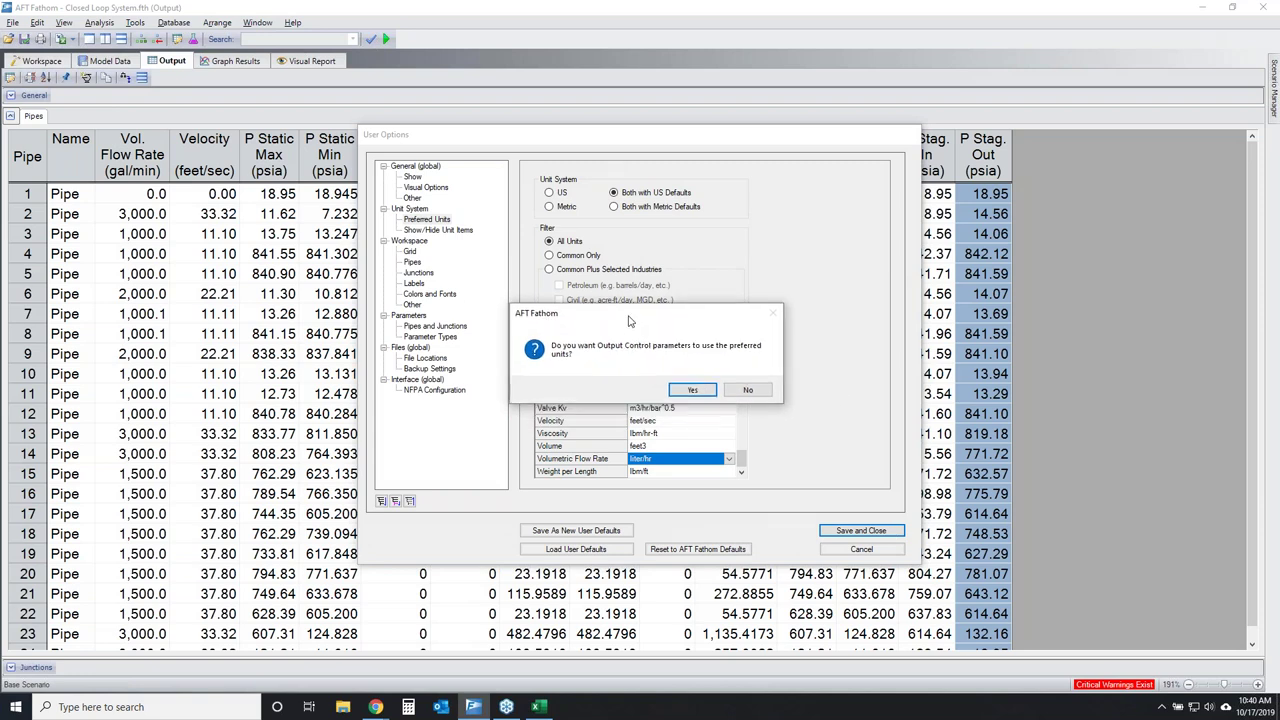
click(1228, 652)
click(697, 390)
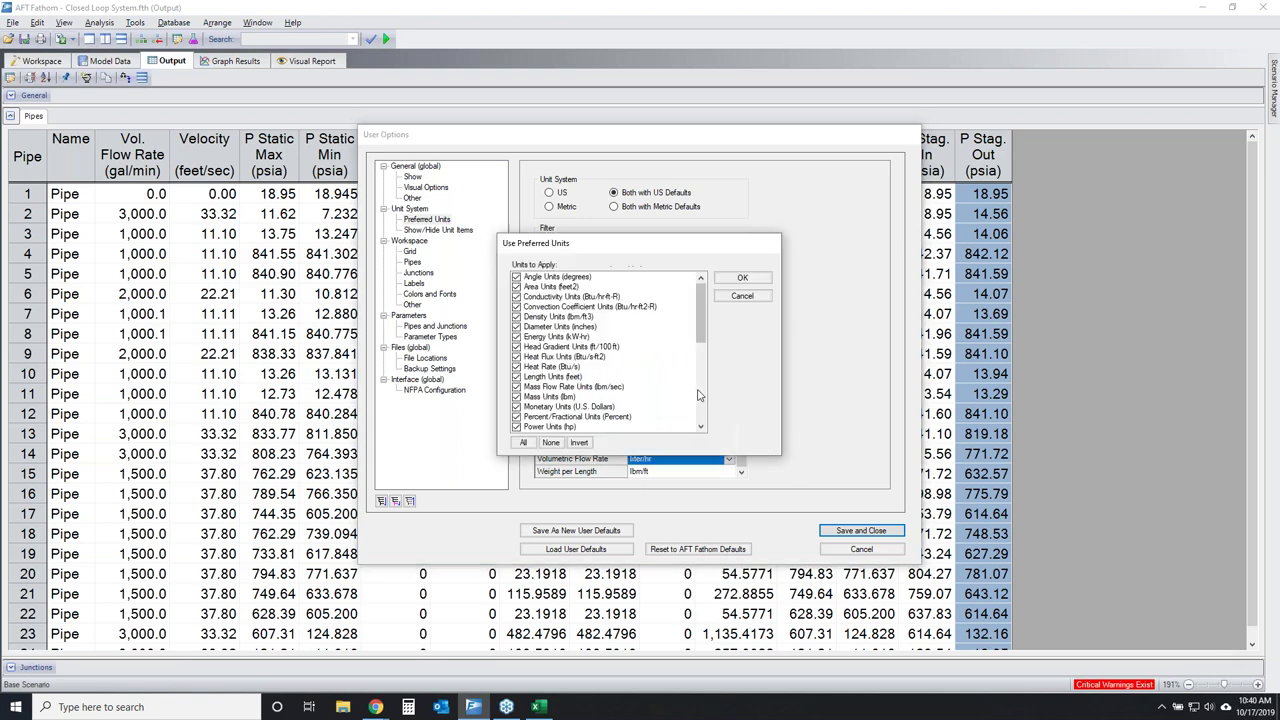
click(742, 278)
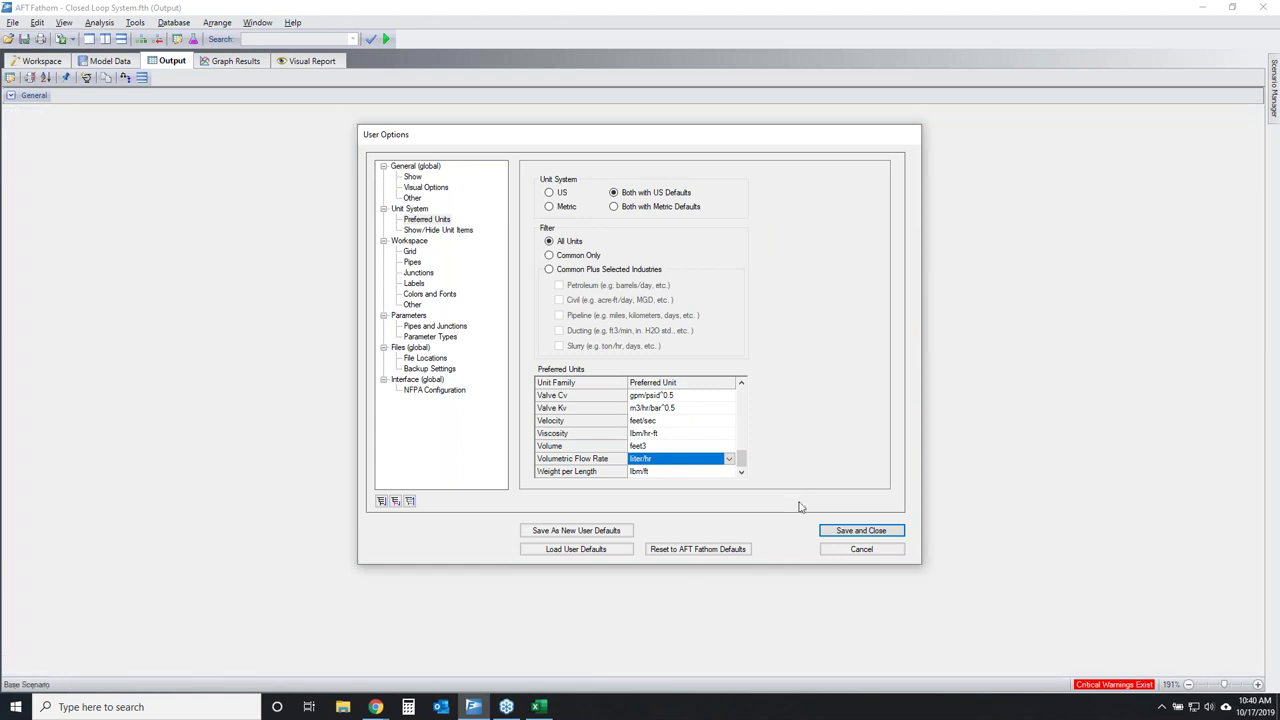
click(855, 530)
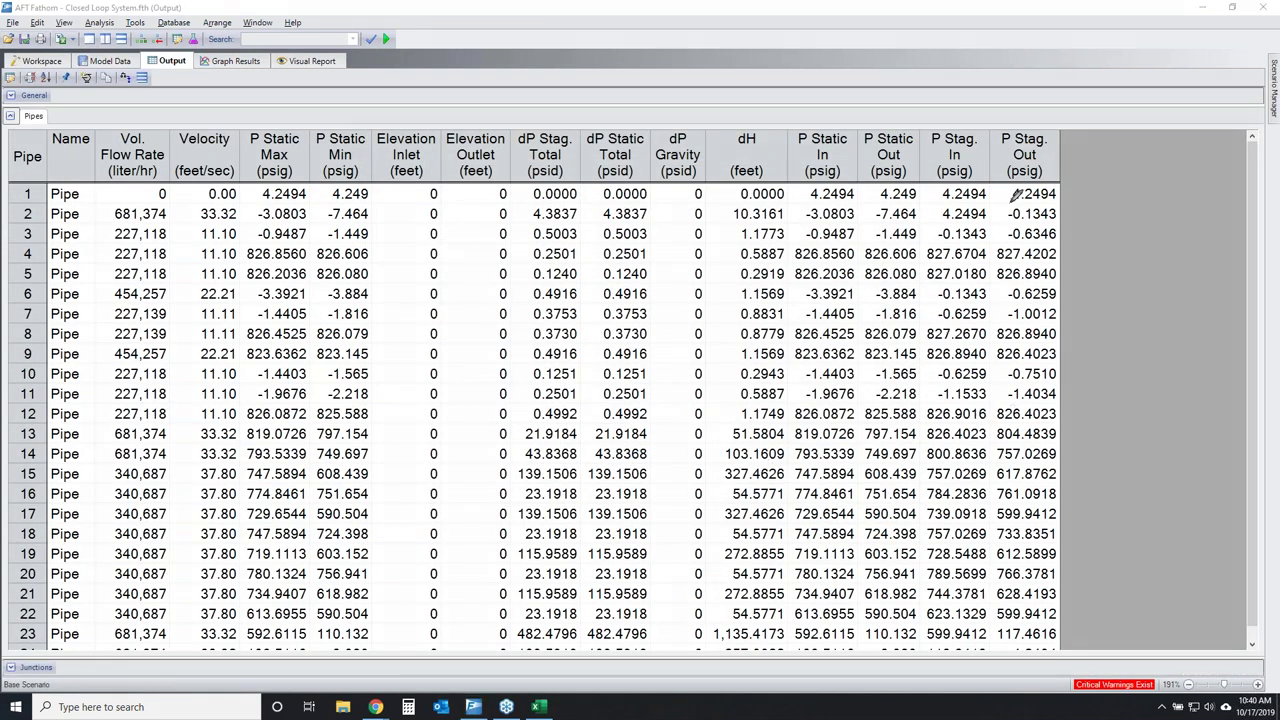
mouse_move(1052, 134)
mouse_down()
mouse_move(886, 112)
mouse_move(799, 119)
mouse_move(777, 159)
mouse_move(872, 189)
mouse_move(1088, 177)
mouse_move(1082, 144)
mouse_move(1033, 130)
mouse_up()
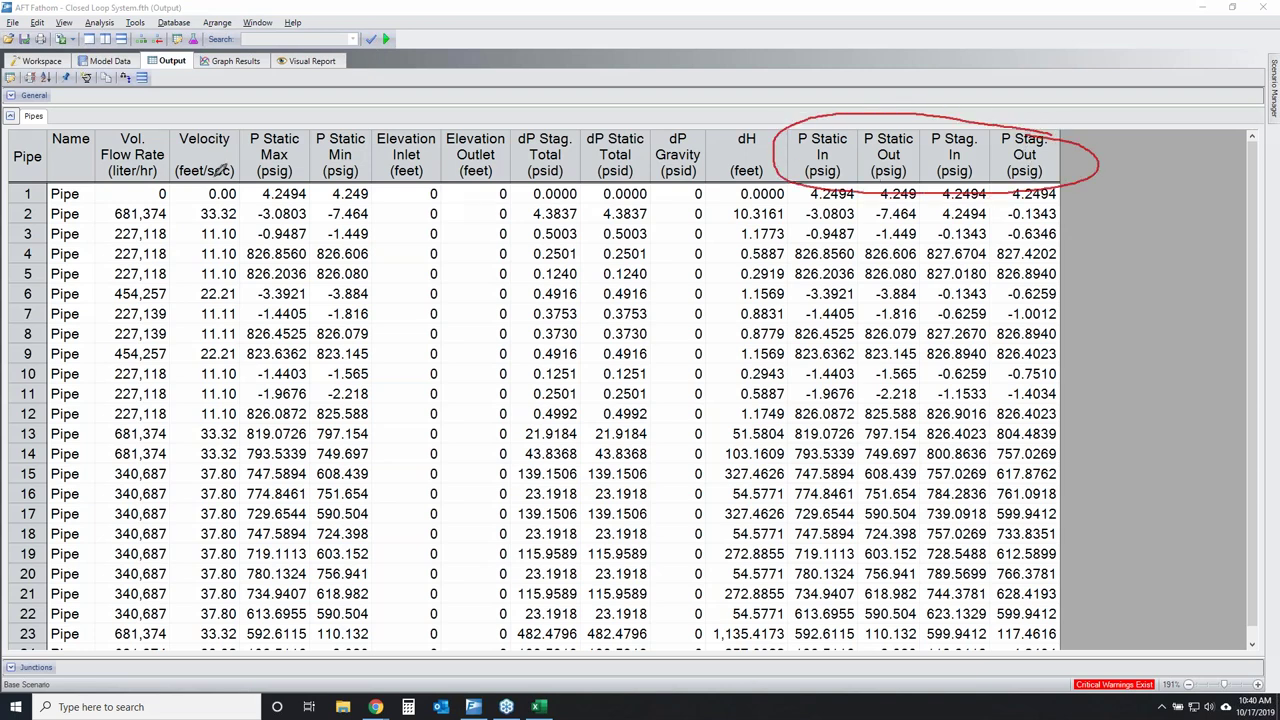
mouse_move(165, 132)
mouse_down()
mouse_move(128, 119)
mouse_move(172, 158)
mouse_move(154, 106)
mouse_up()
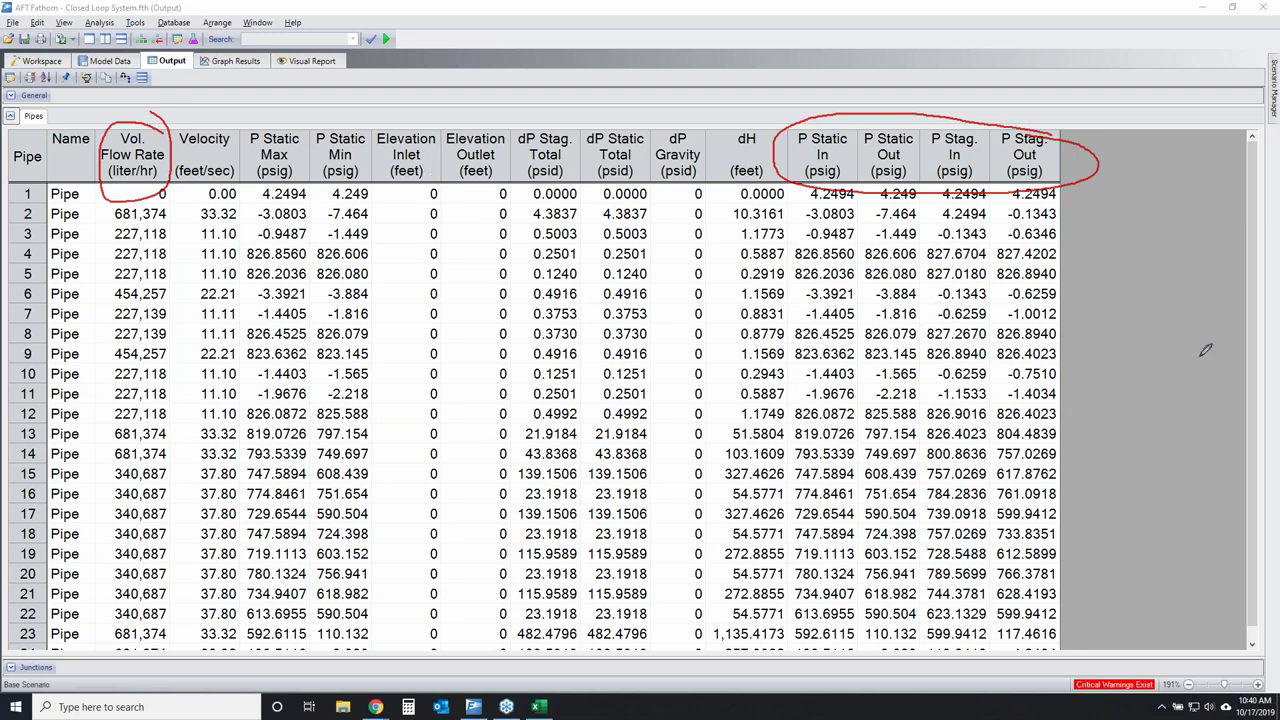
key(Escape)
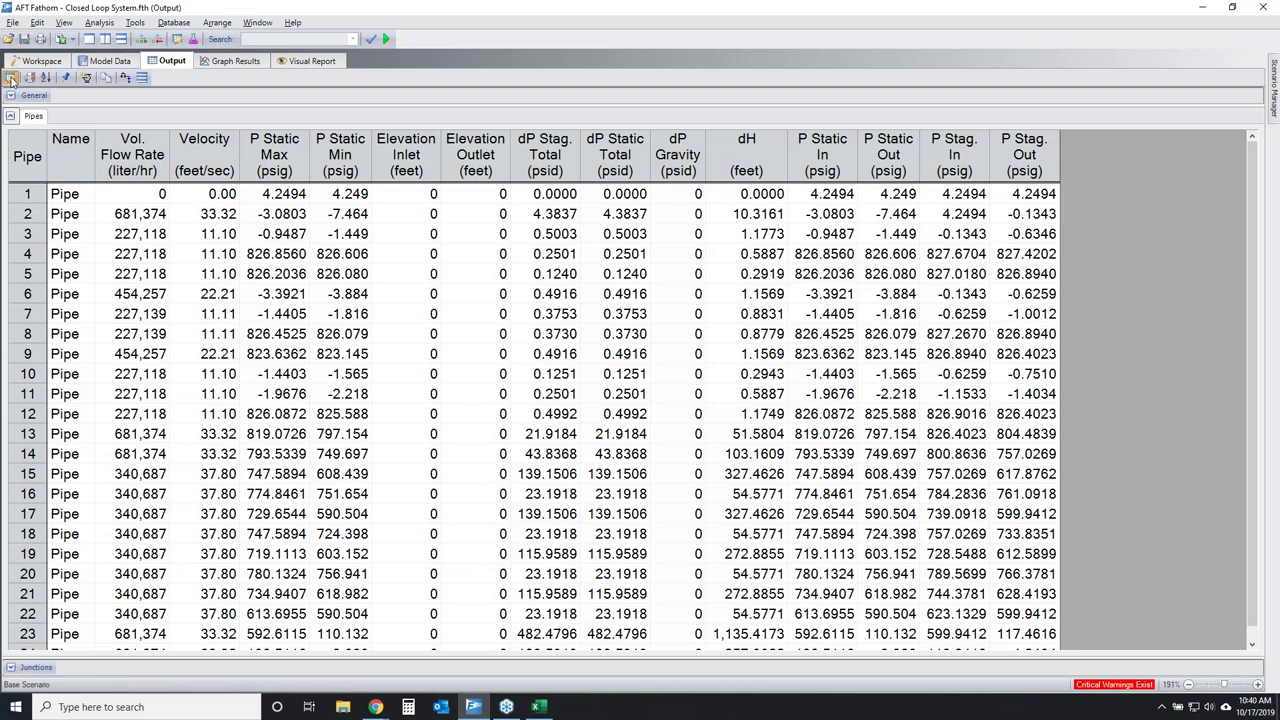
Open Output Control for pipes and keep Pressure Static Inlet in psig.
key(ctrl+t)
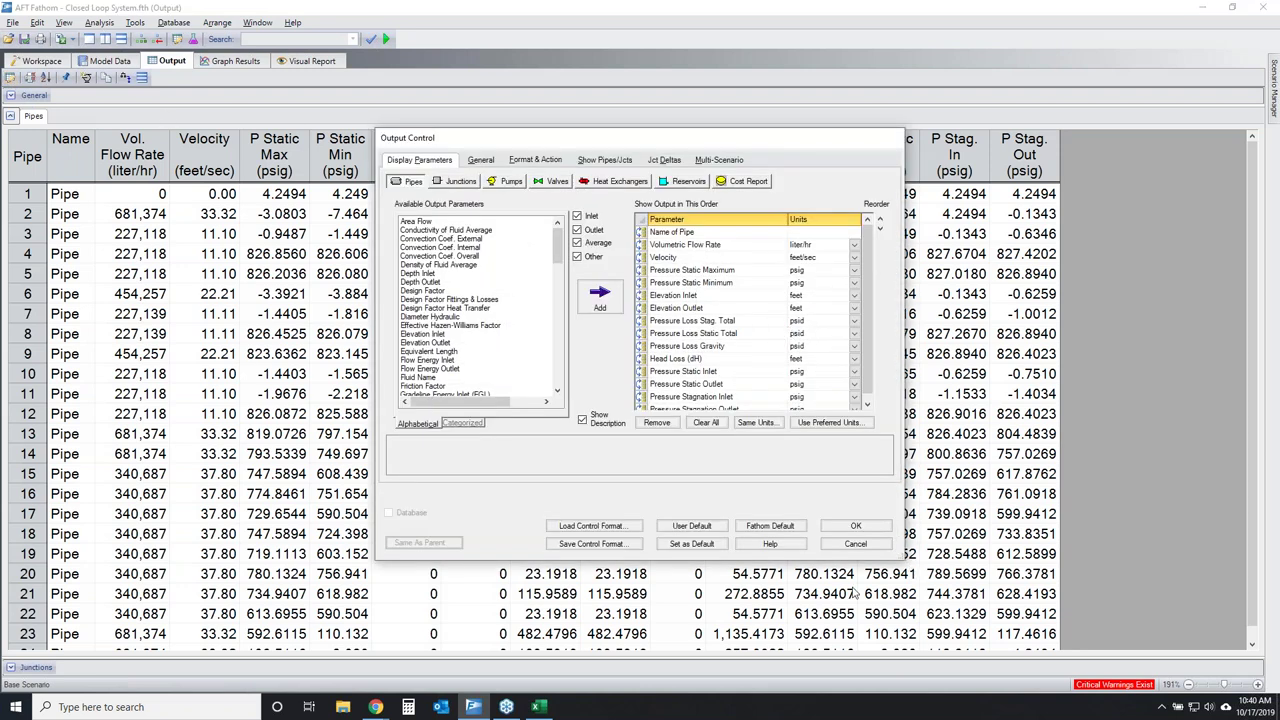
click(818, 371)
click(820, 373)
click(820, 373)
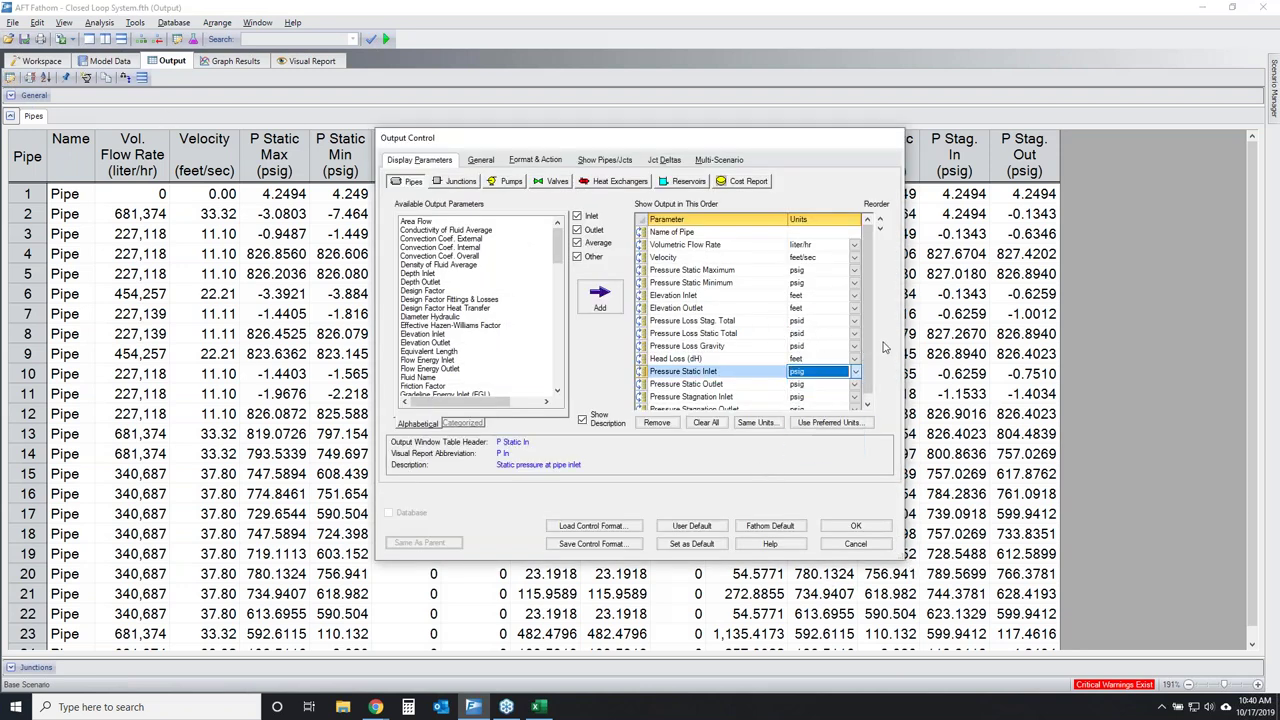
Try Fathom Default units, then reapply preferred units to restore liter/hr flow and psig pressures.
click(770, 528)
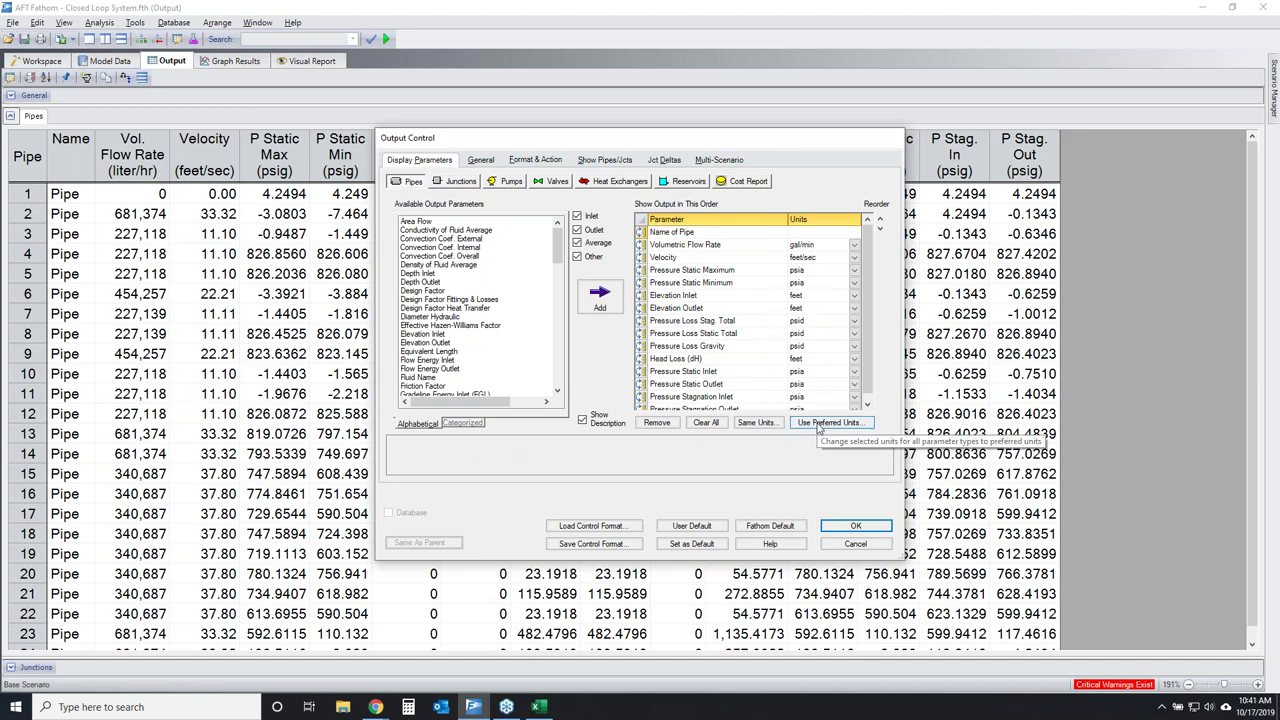
click(818, 426)
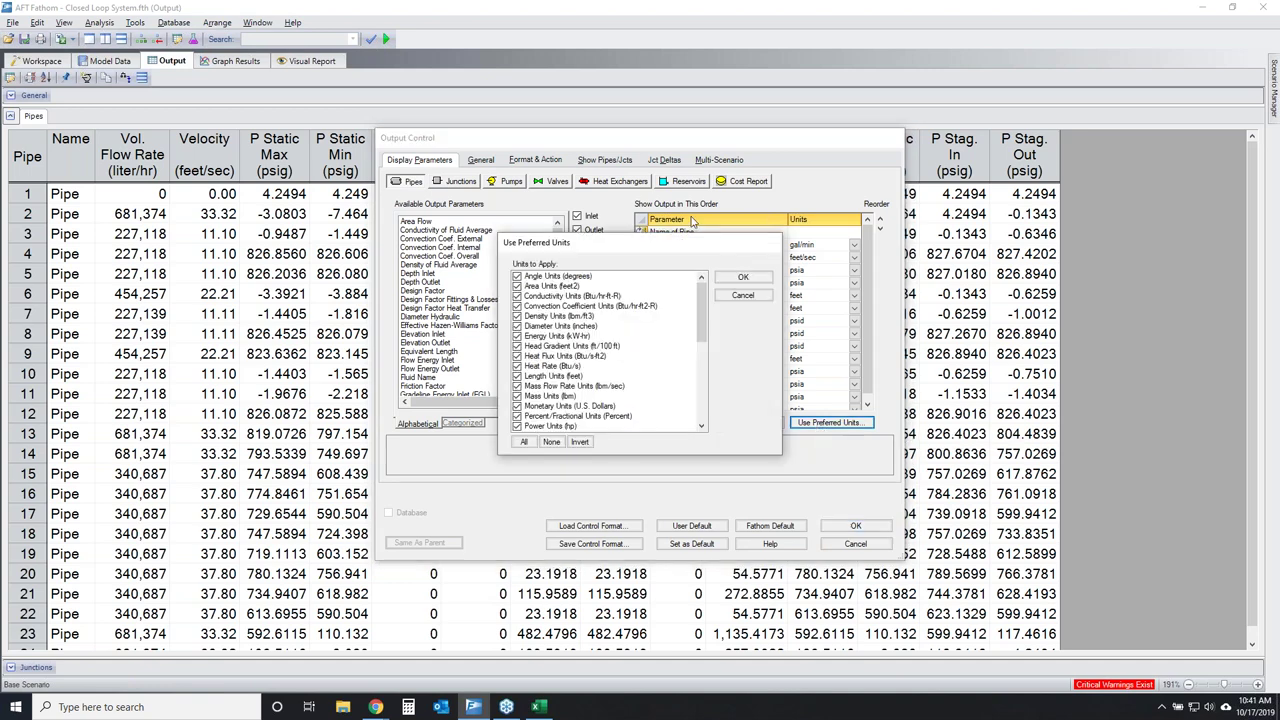
click(740, 283)
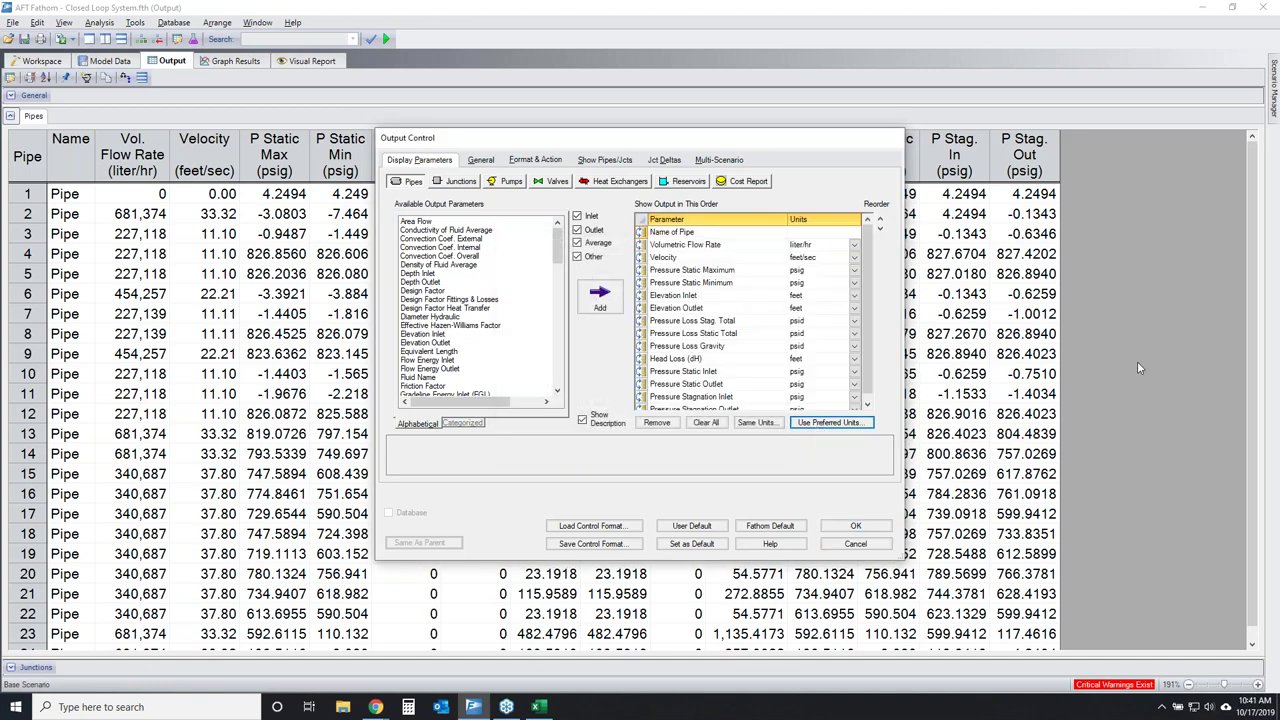
mouse_move(828, 376)
mouse_down()
mouse_move(752, 372)
mouse_move(846, 364)
mouse_up()
drag(825, 244, 860, 240)
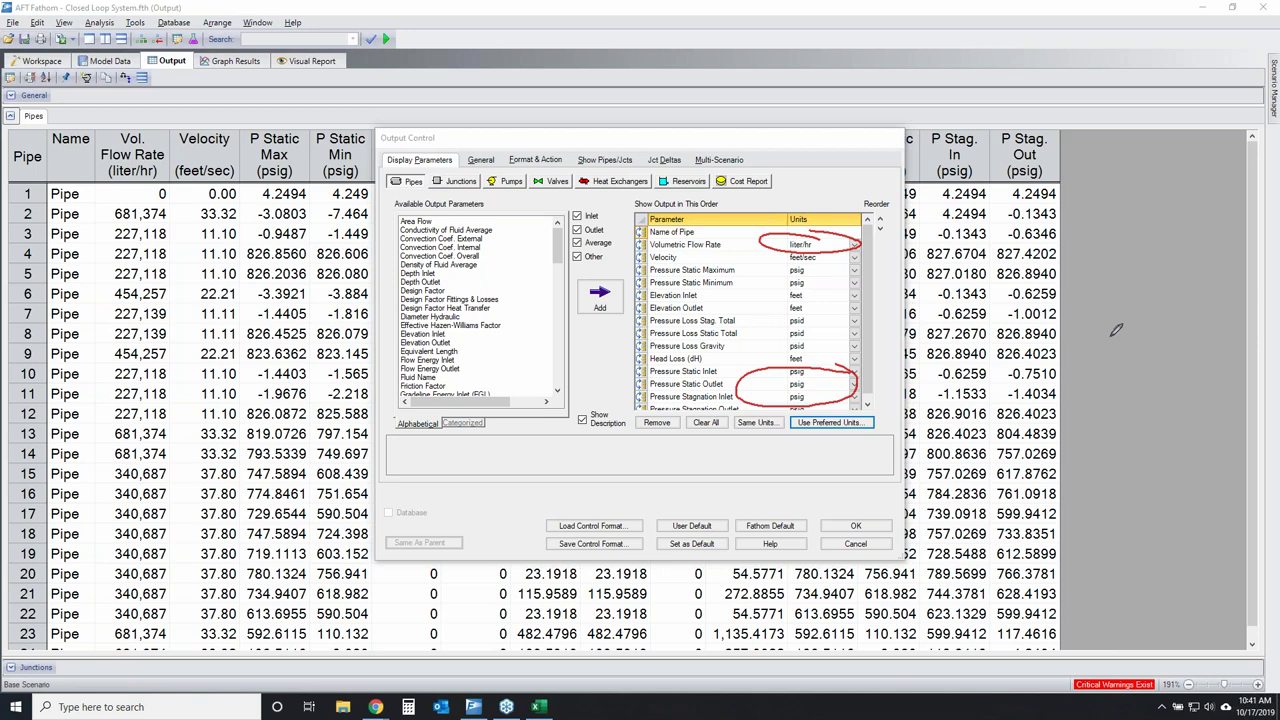
key(Escape)
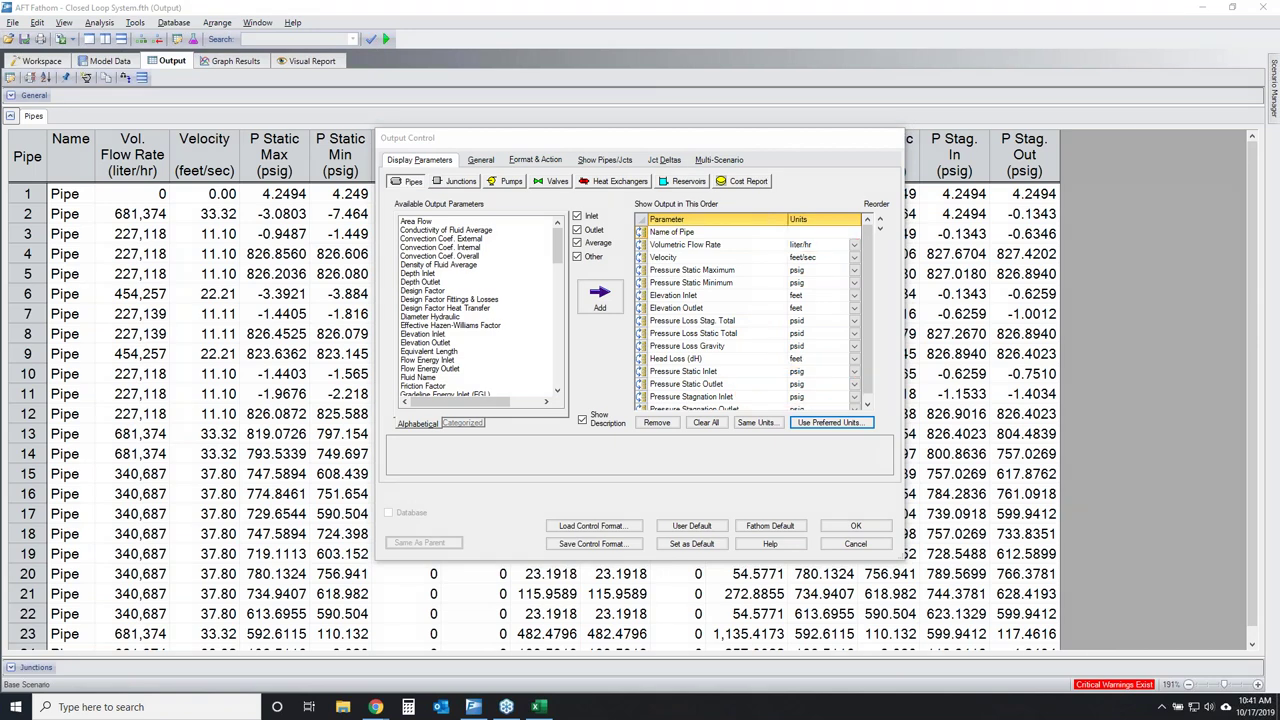
Remove Pressure Static Maximum/Minimum, Elevation Inlet/Outlet and Pressure Loss Gravity from the pipe output.
click(714, 283)
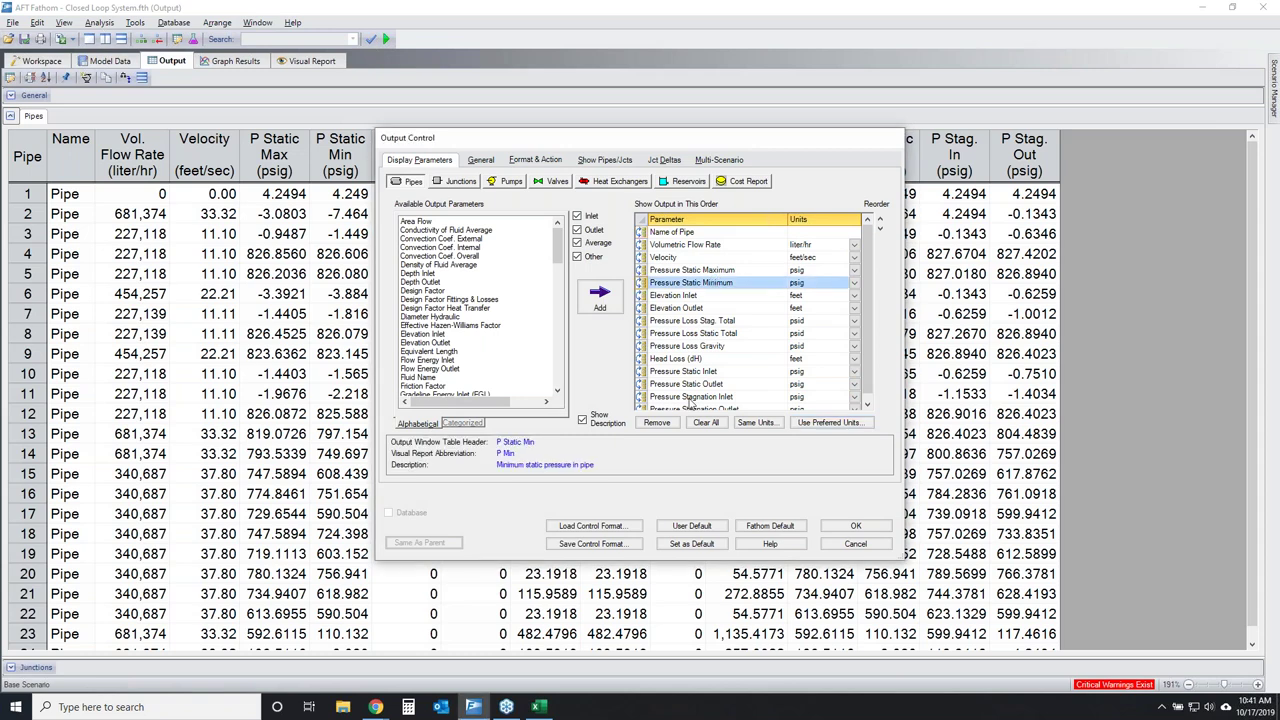
shift+click(707, 270)
click(657, 422)
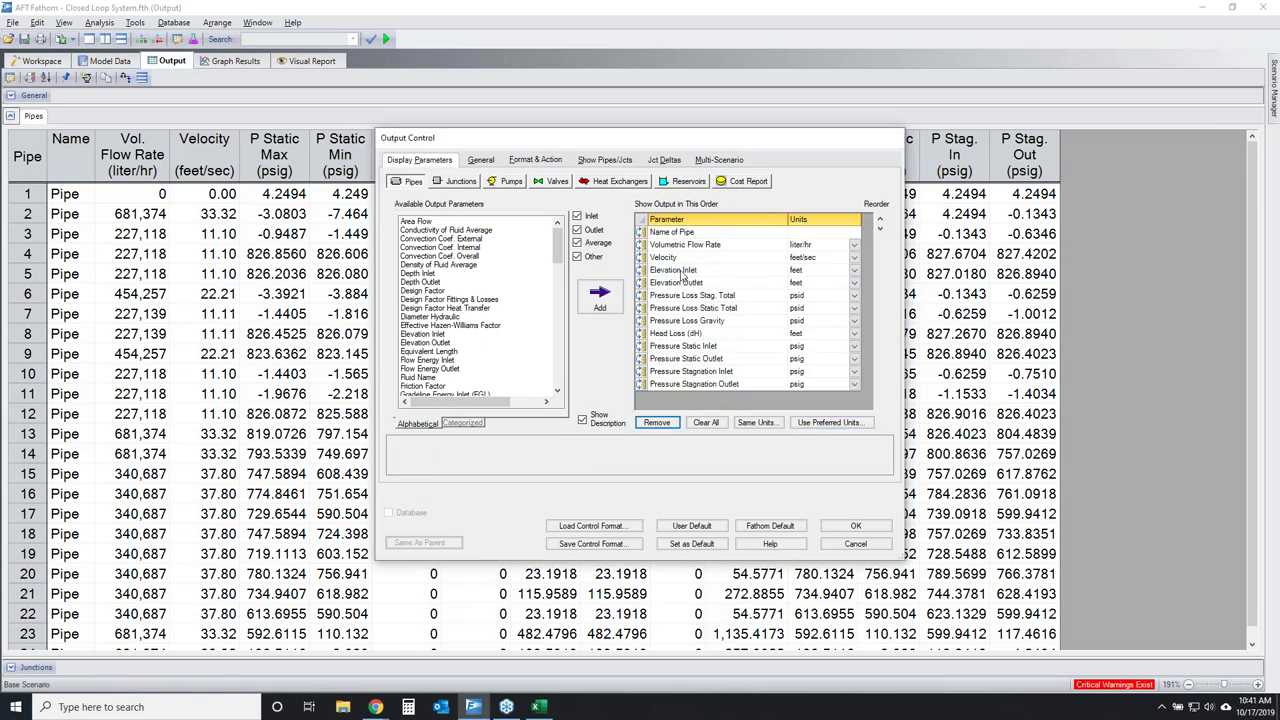
click(683, 271)
shift+click(684, 283)
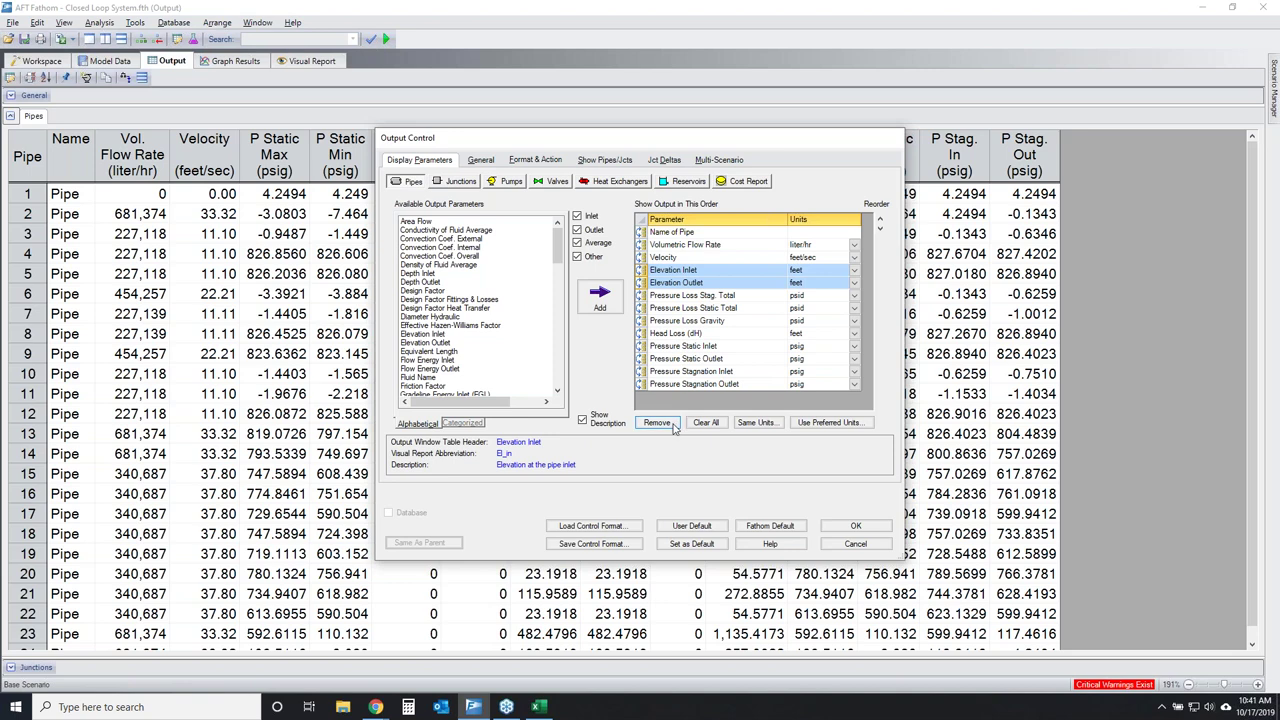
click(676, 423)
click(714, 296)
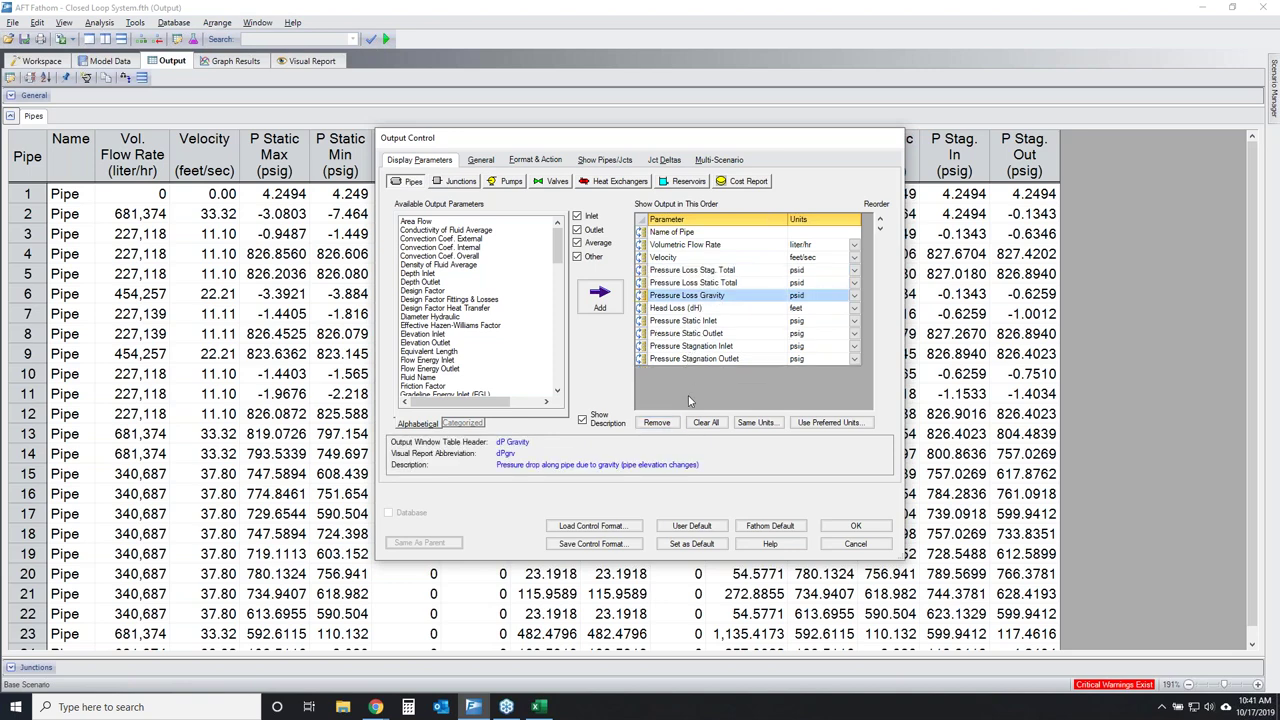
click(658, 423)
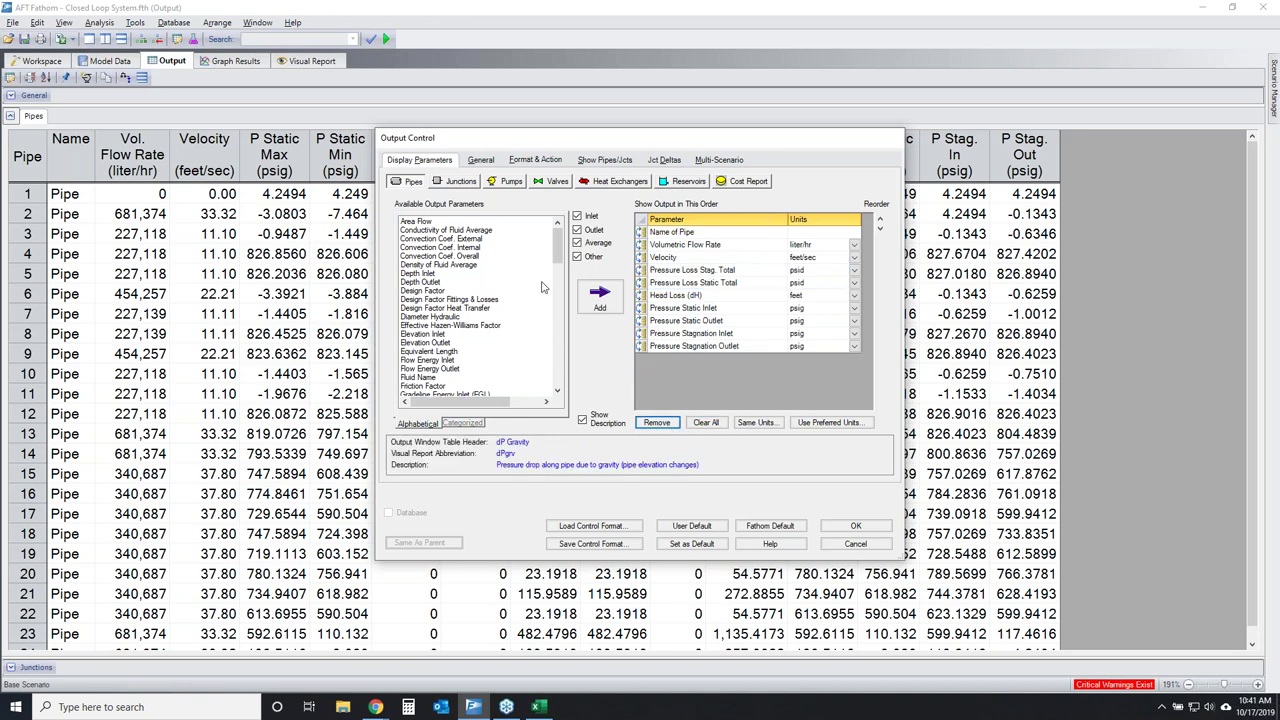
Add Friction Factor, HGL Inlet, HGL Outlet and Reynolds Number to the pipe output.
double_click(440, 385)
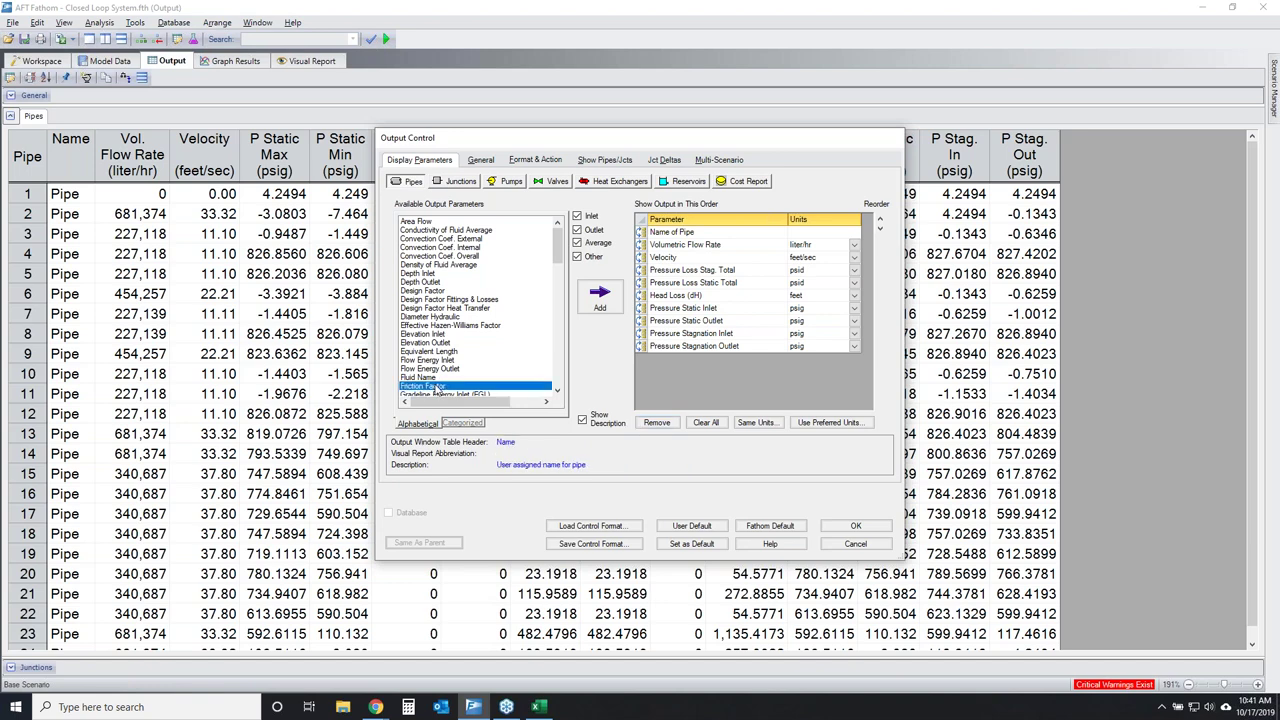
drag(557, 255, 557, 285)
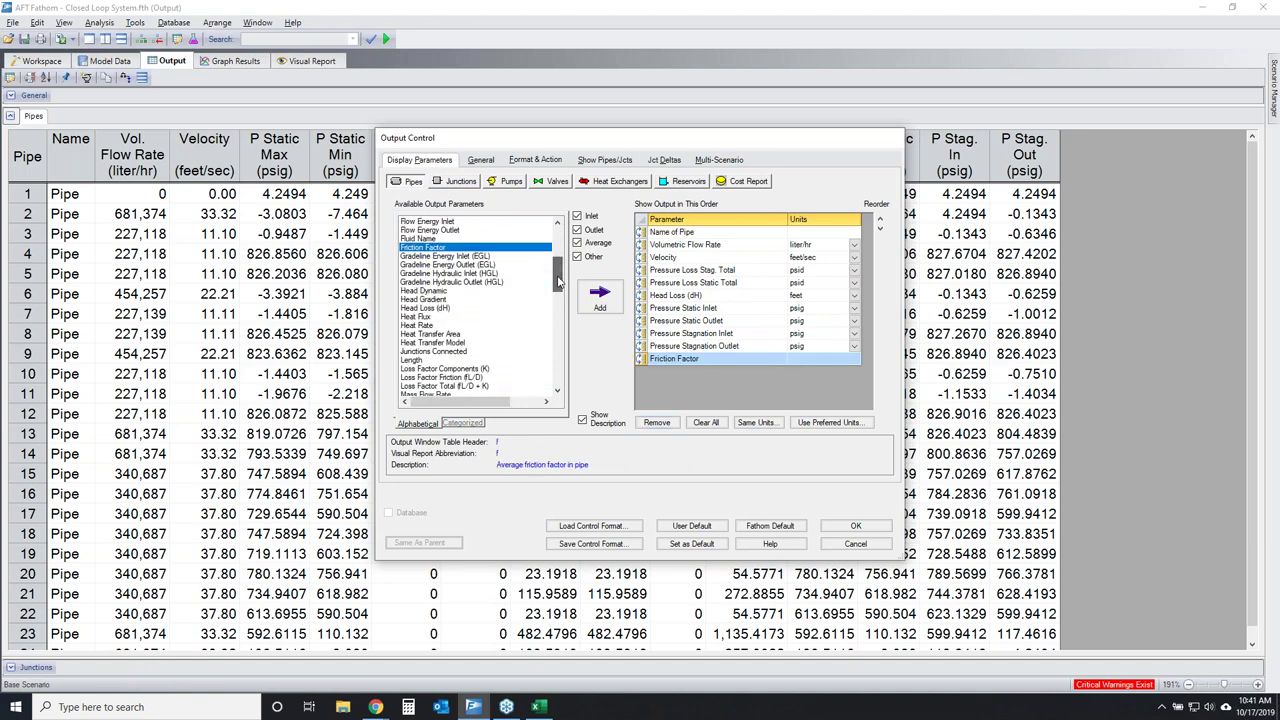
click(464, 273)
double_click(464, 273)
double_click(450, 282)
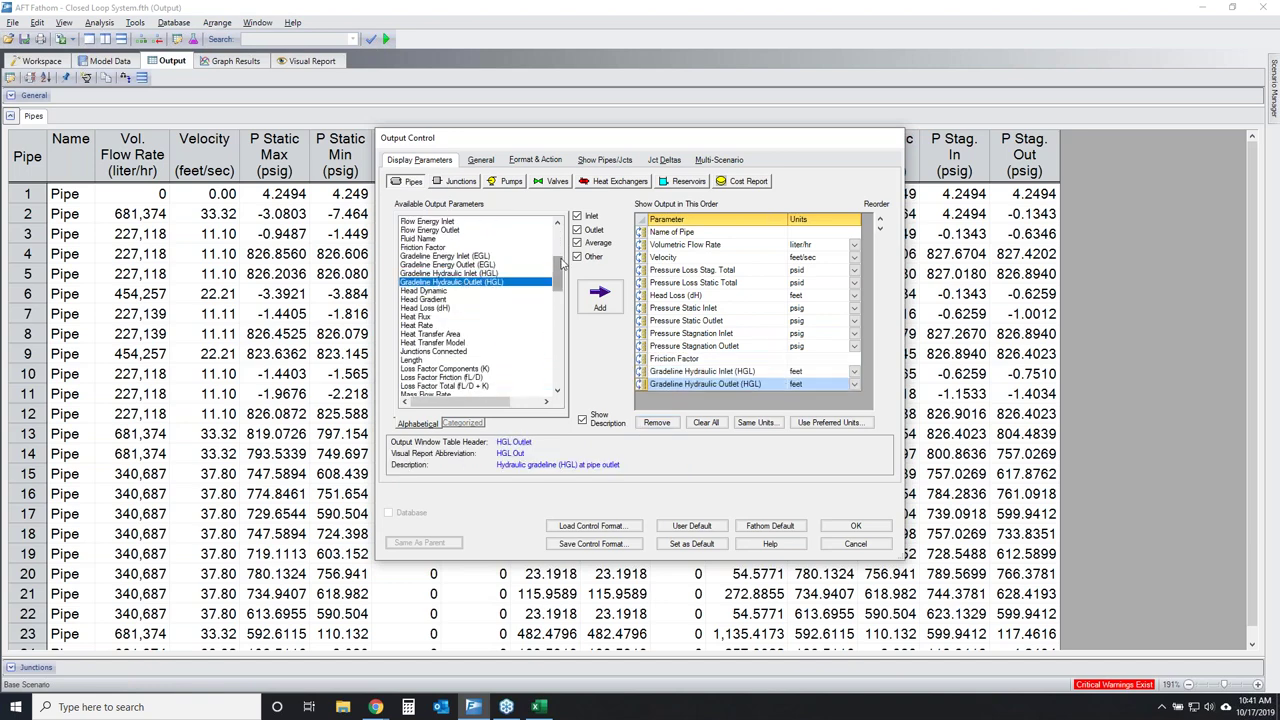
drag(562, 270, 559, 338)
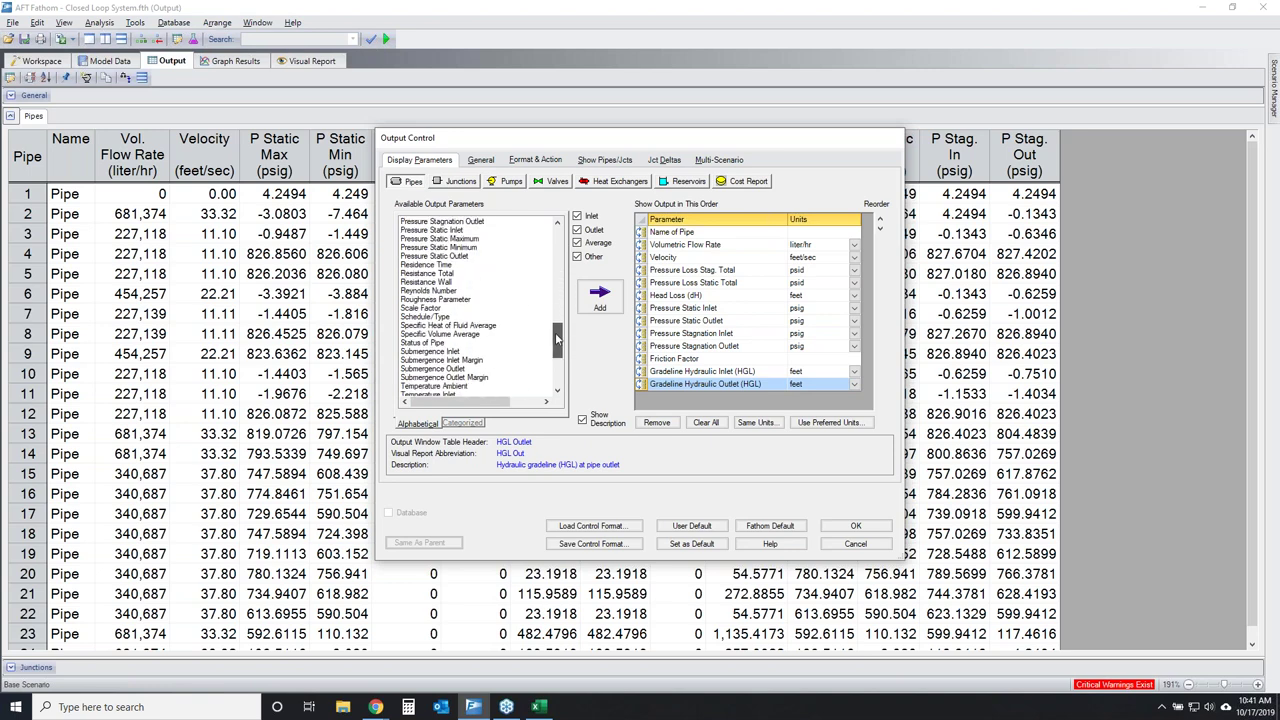
double_click(428, 290)
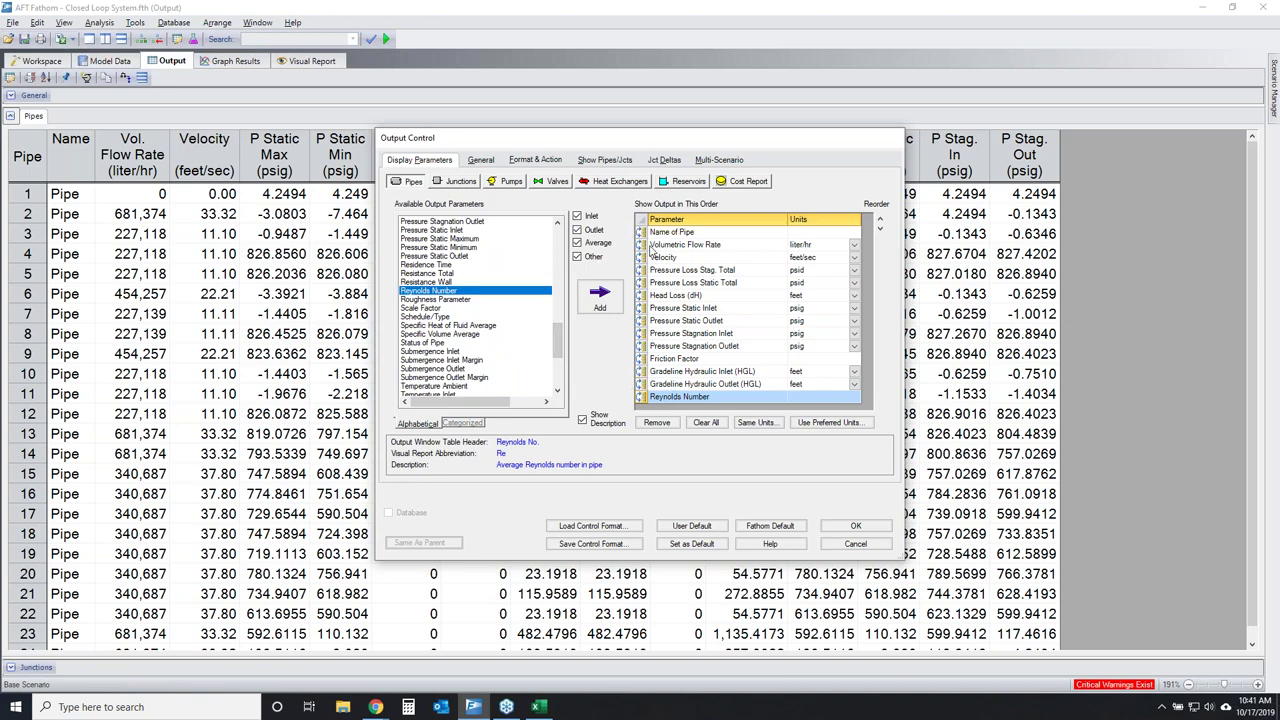
Move Volumetric Flow Rate to the top, drop Name of Pipe, and place static inlet/outlet after Velocity.
drag(651, 247, 651, 232)
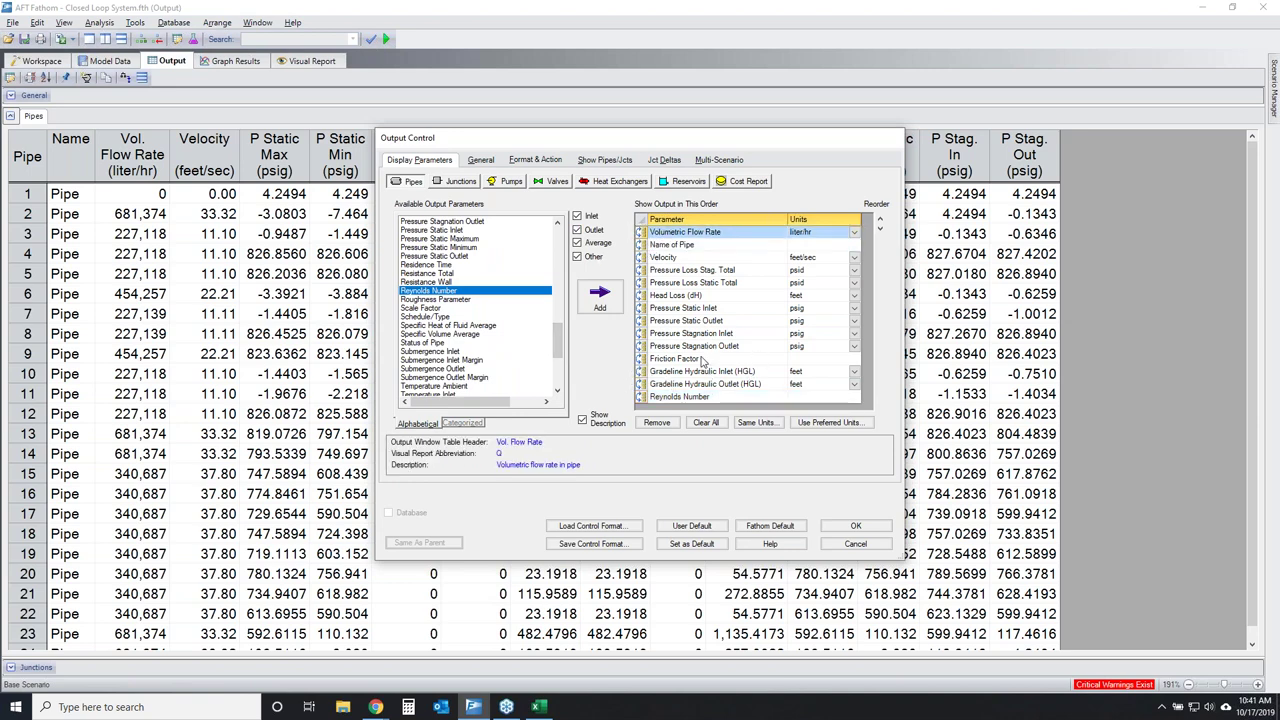
click(676, 245)
click(656, 422)
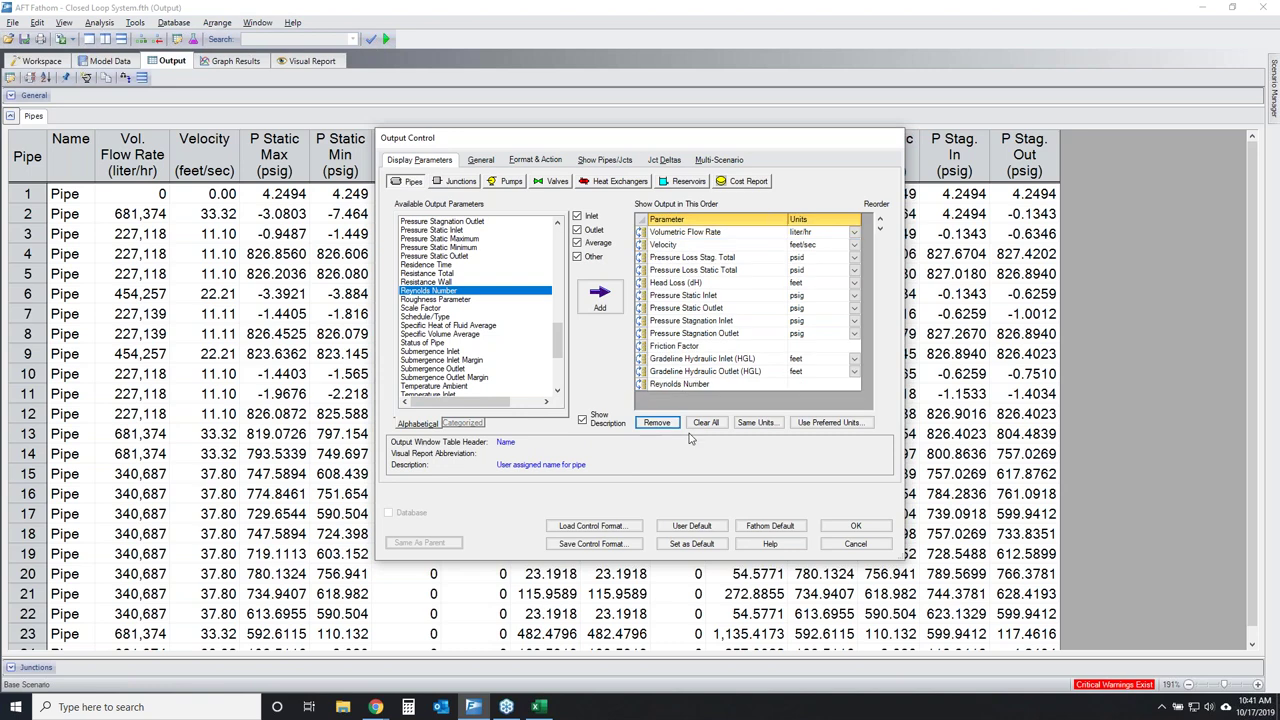
click(713, 234)
click(684, 248)
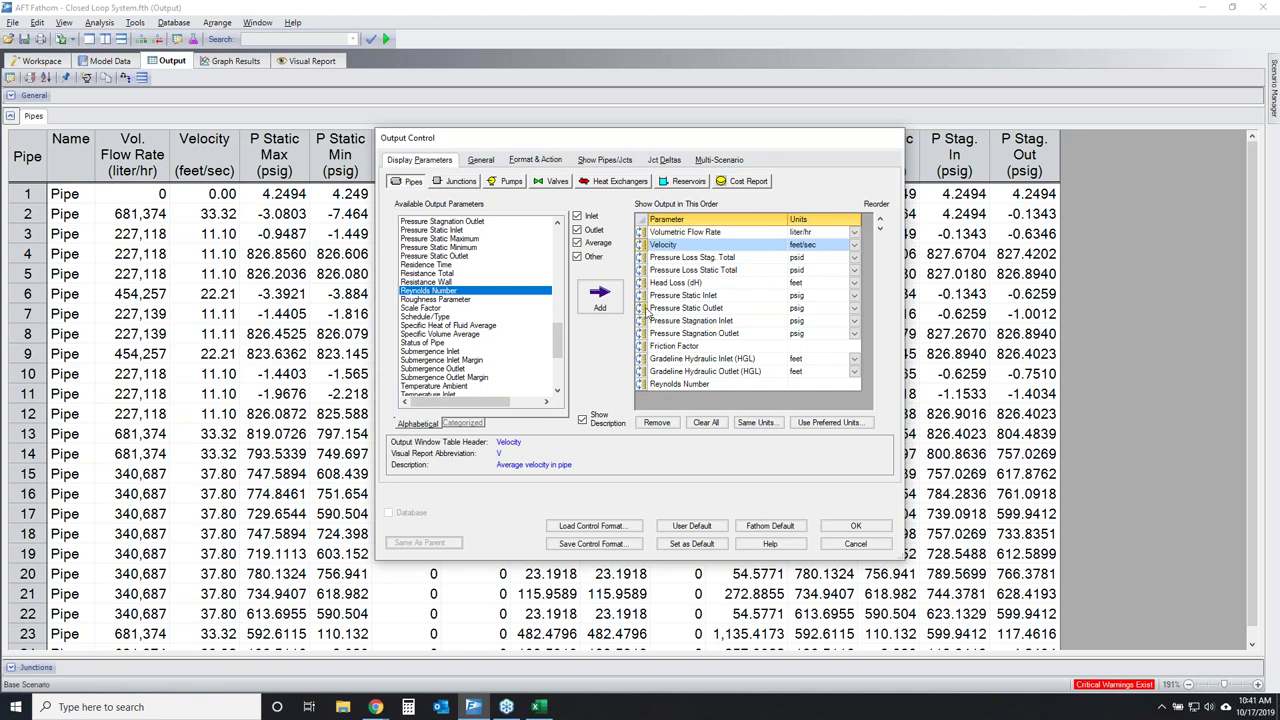
drag(642, 297, 645, 258)
drag(642, 310, 643, 272)
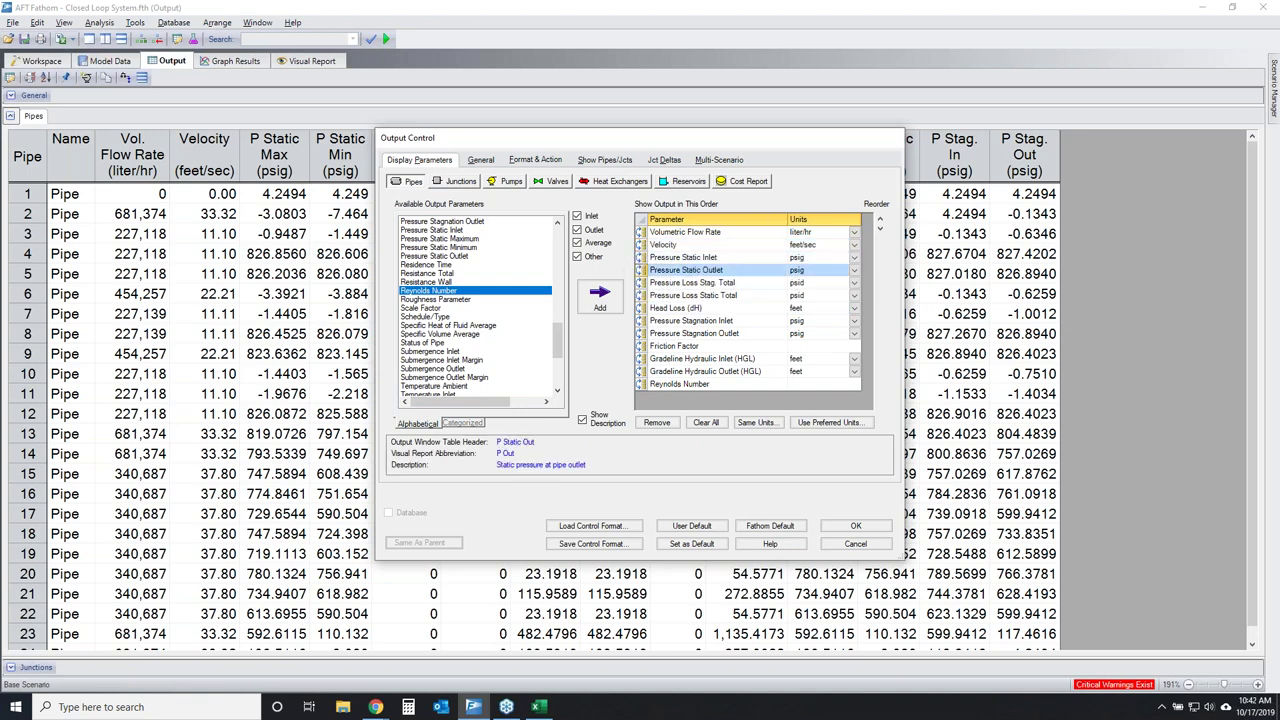
Remove both stagnation pressures and show the junction output parameters.
click(675, 322)
shift+click(688, 336)
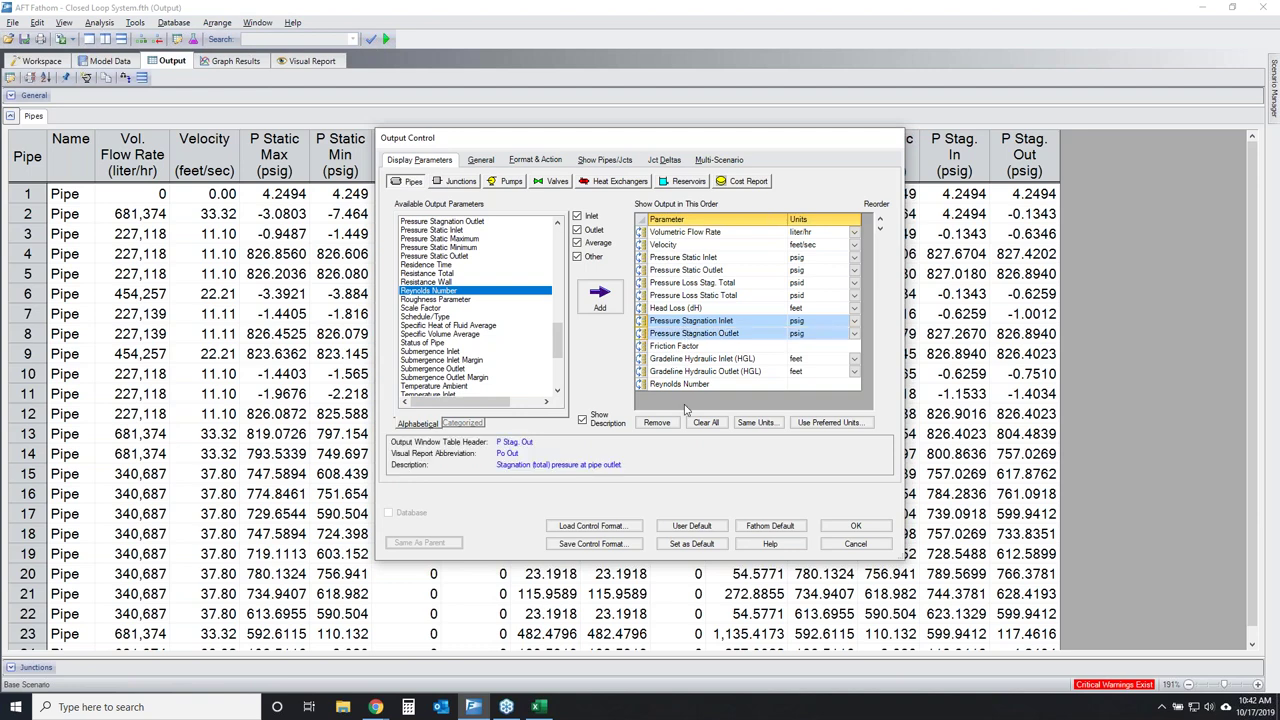
click(657, 422)
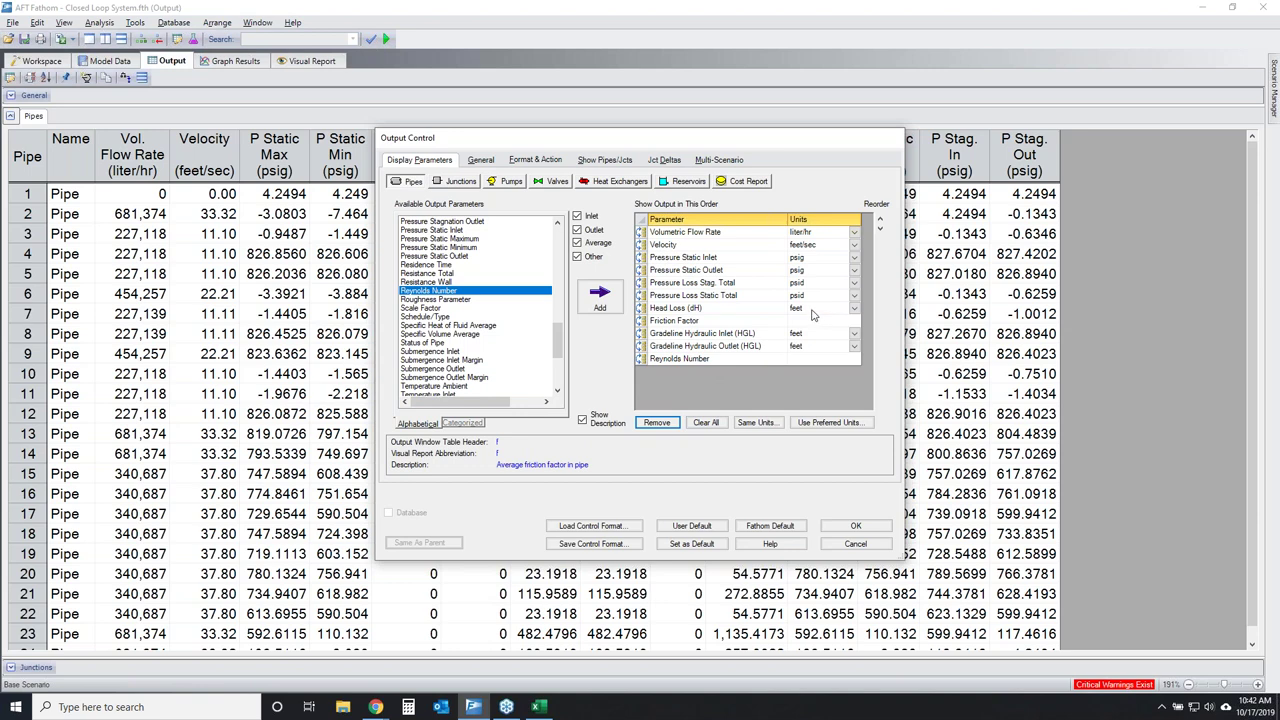
click(459, 181)
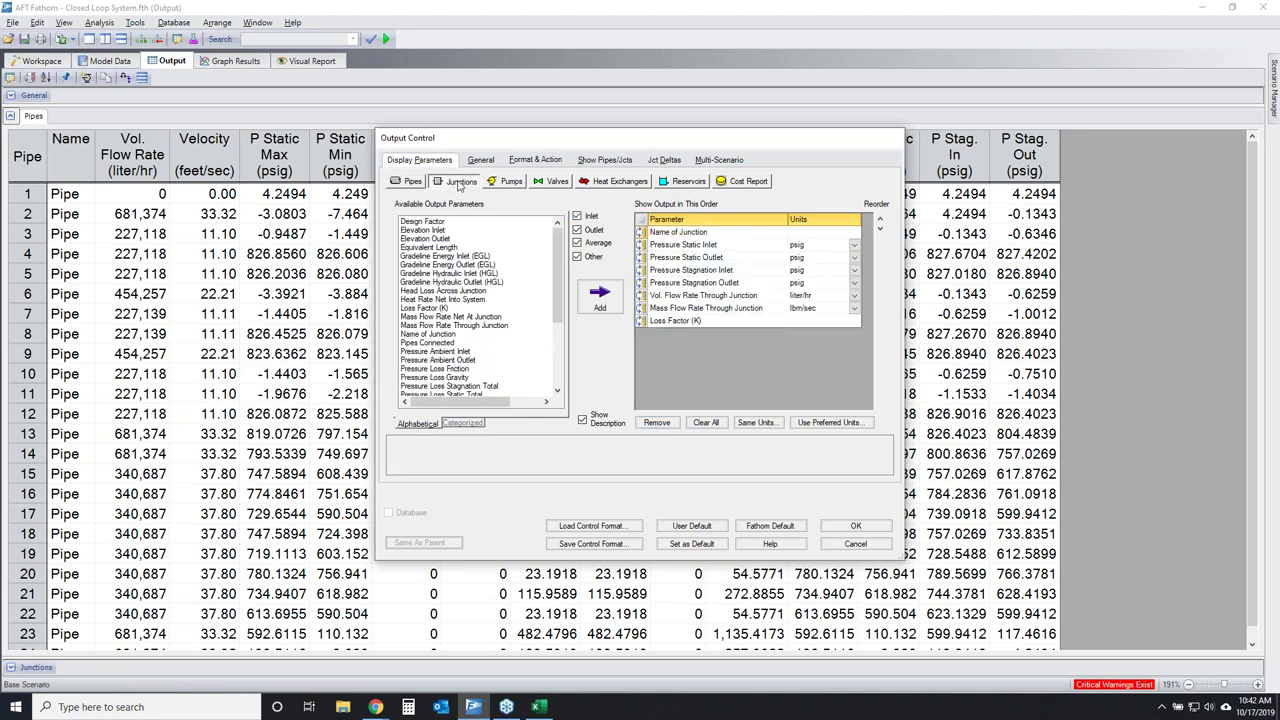
In junction output, replace Mass Flow Rate Through Junction with Pressure Loss Stagnation Total.
click(706, 234)
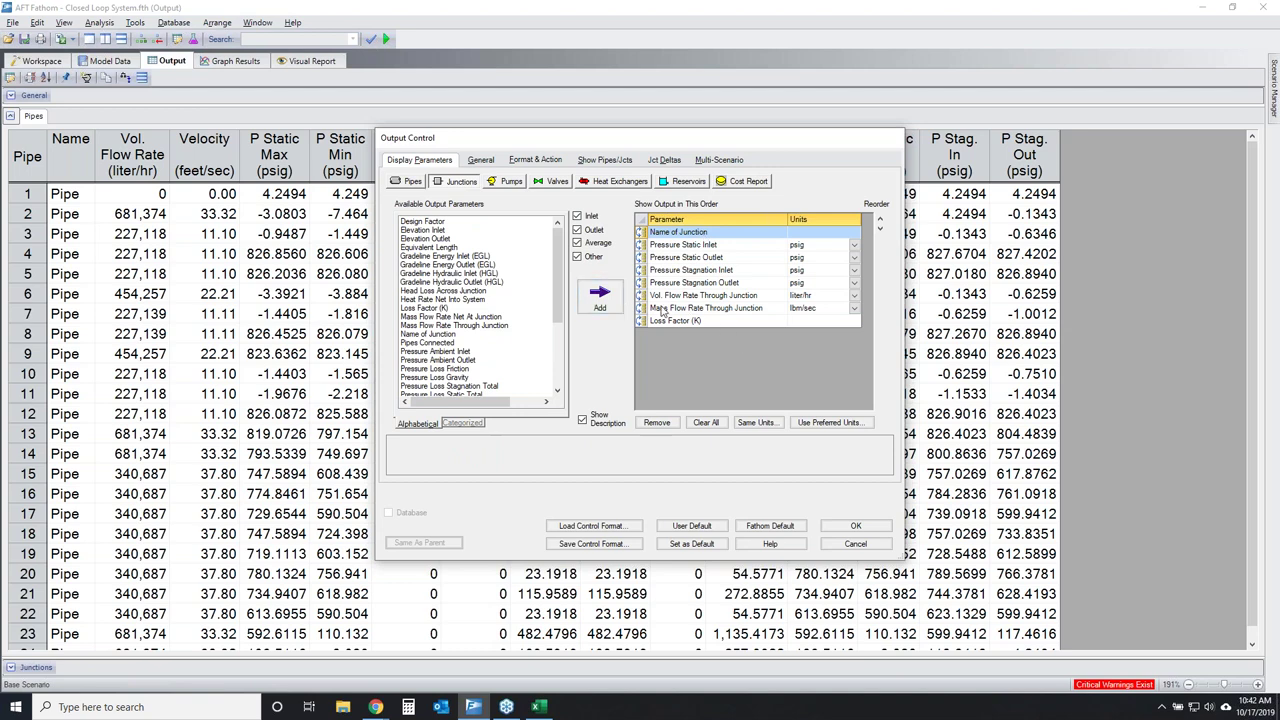
click(705, 308)
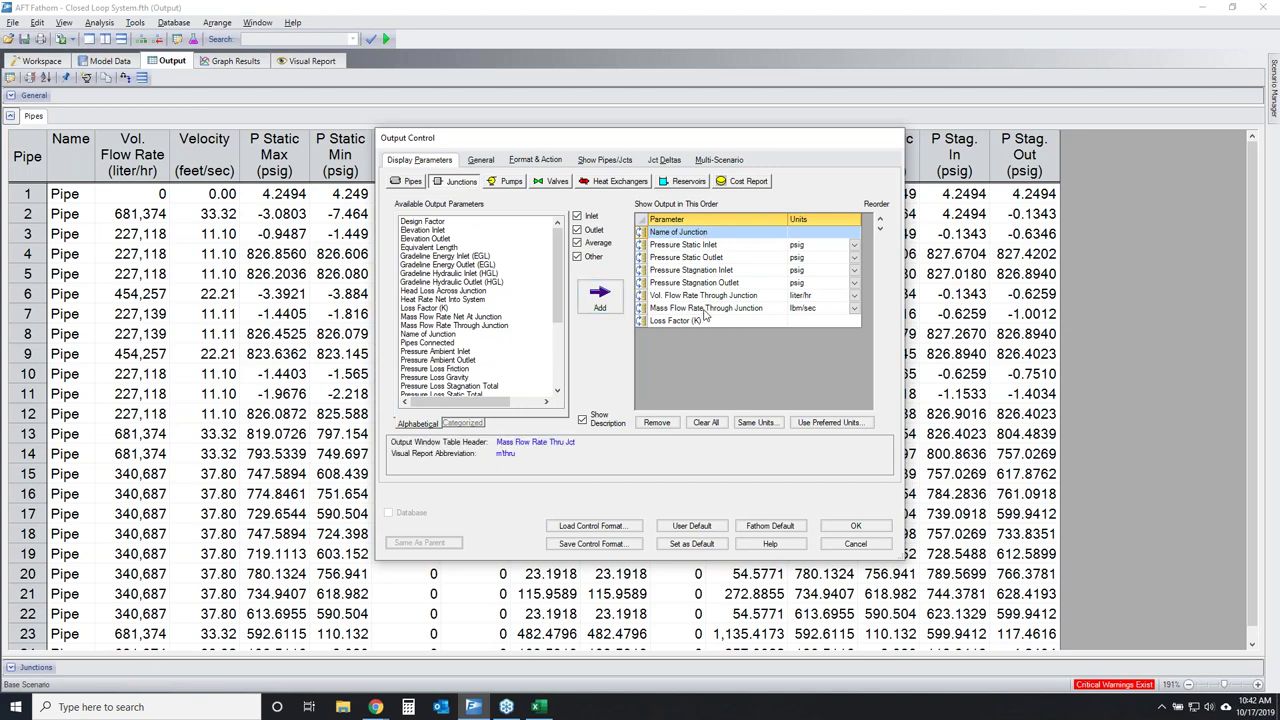
click(656, 422)
drag(557, 258, 558, 330)
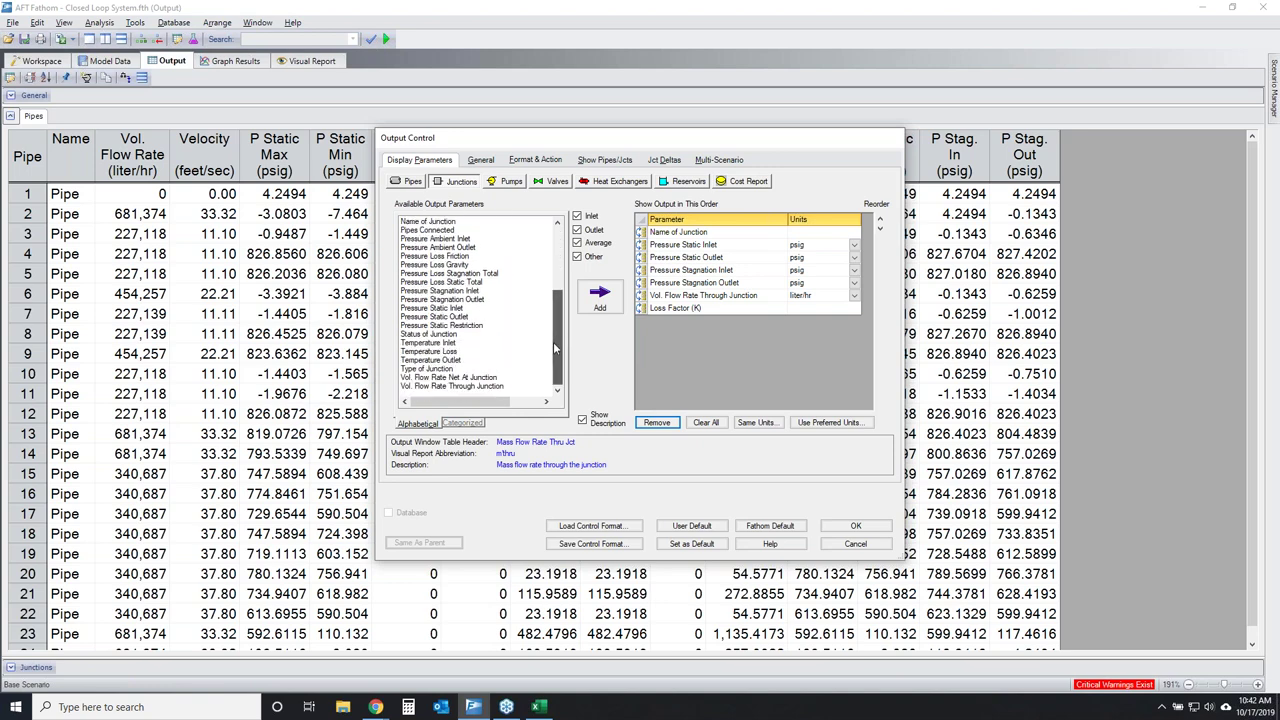
double_click(473, 276)
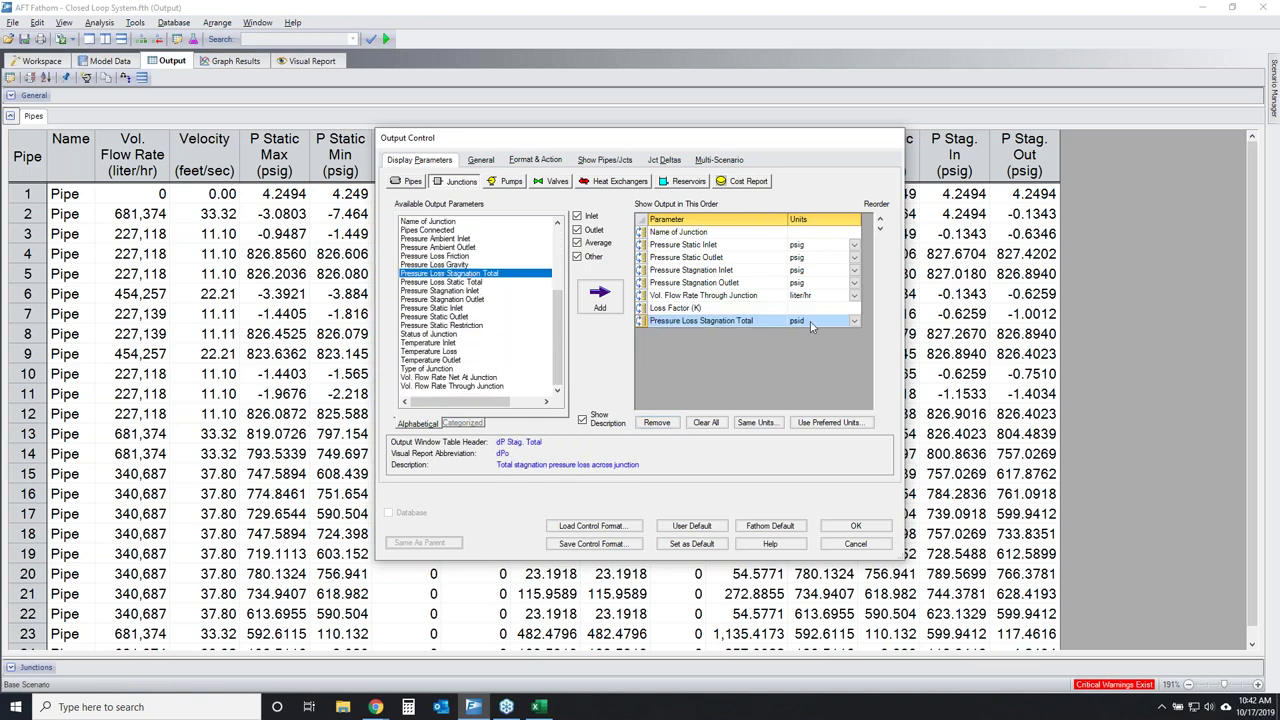
Add Impeller Information to the pump output, check the valves list, and apply with OK.
click(505, 182)
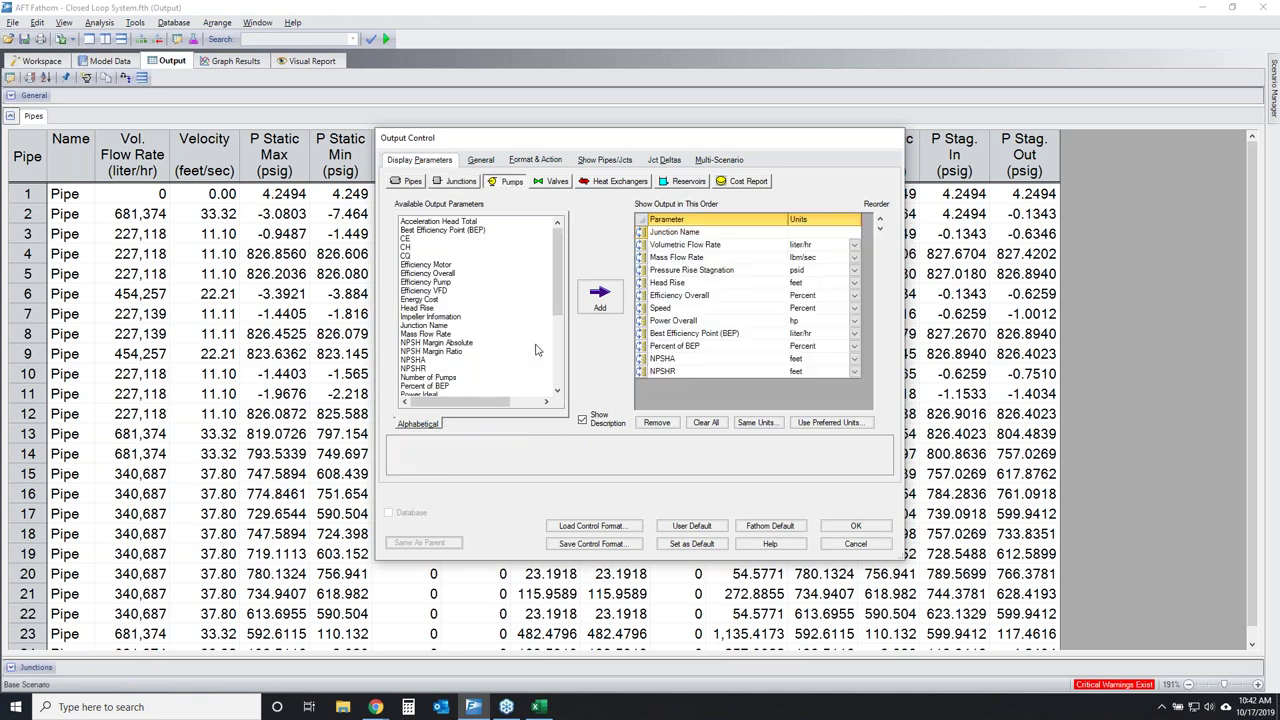
double_click(448, 317)
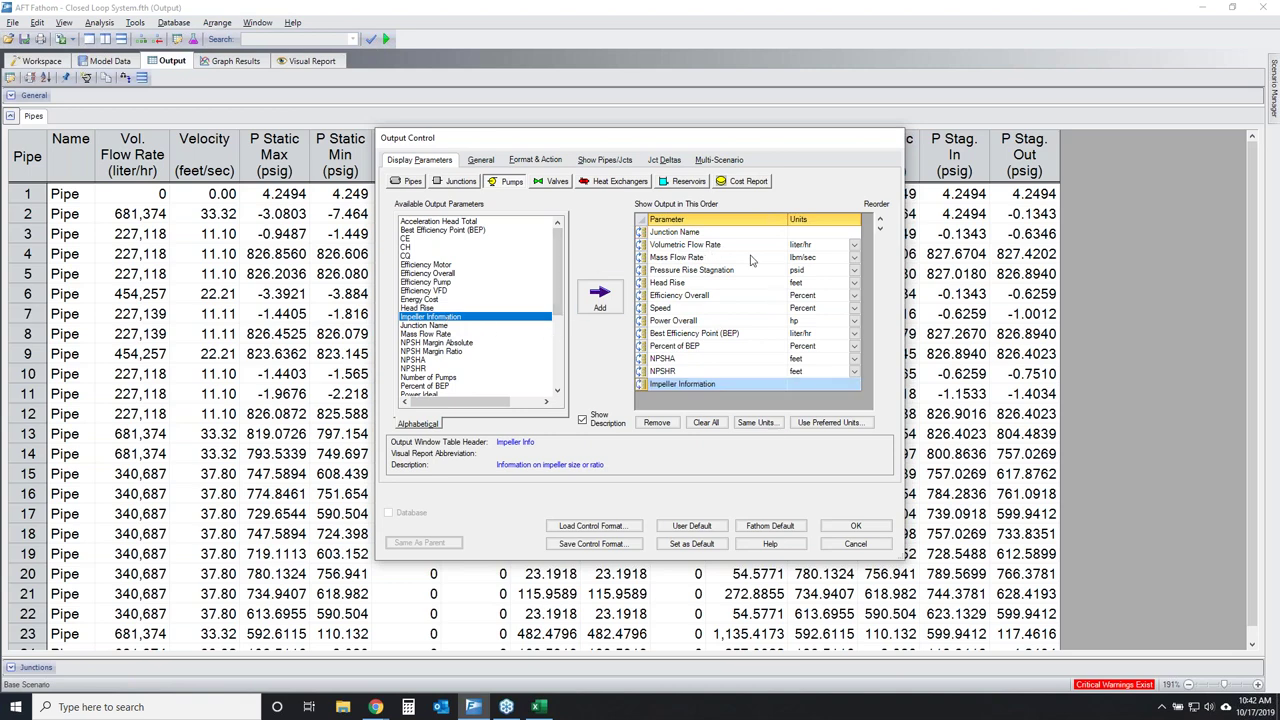
click(553, 184)
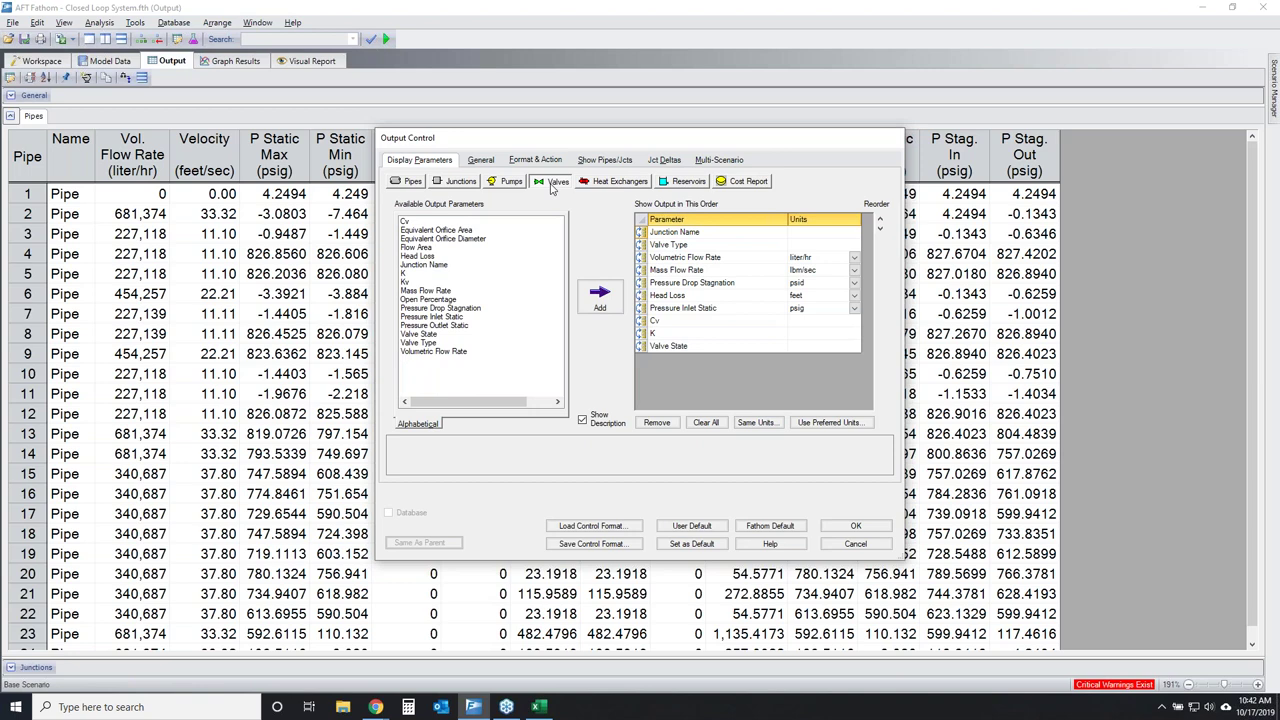
click(853, 526)
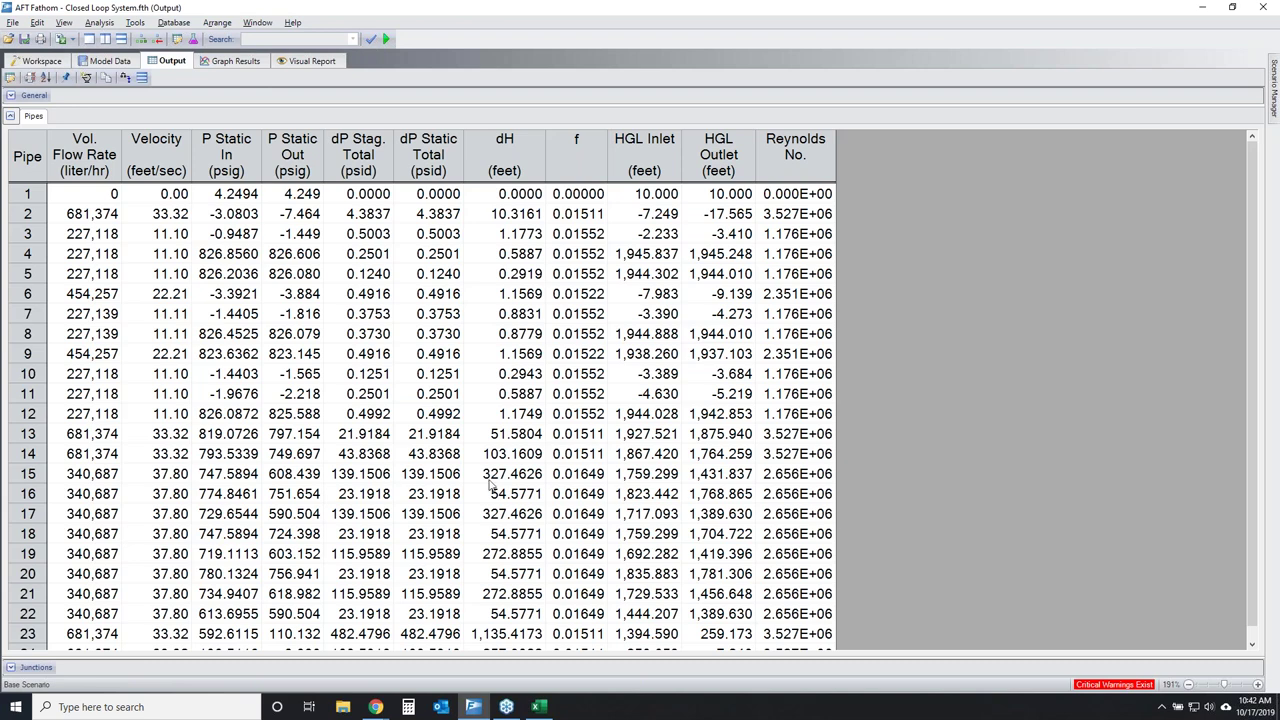
Reopen Output Control and review the Junctions, Pumps, Valves, Heat Exchangers, Reservoirs and Pipes lists.
click(10, 77)
mouse_move(557, 242)
mouse_down()
mouse_move(553, 350)
mouse_move(557, 242)
mouse_up()
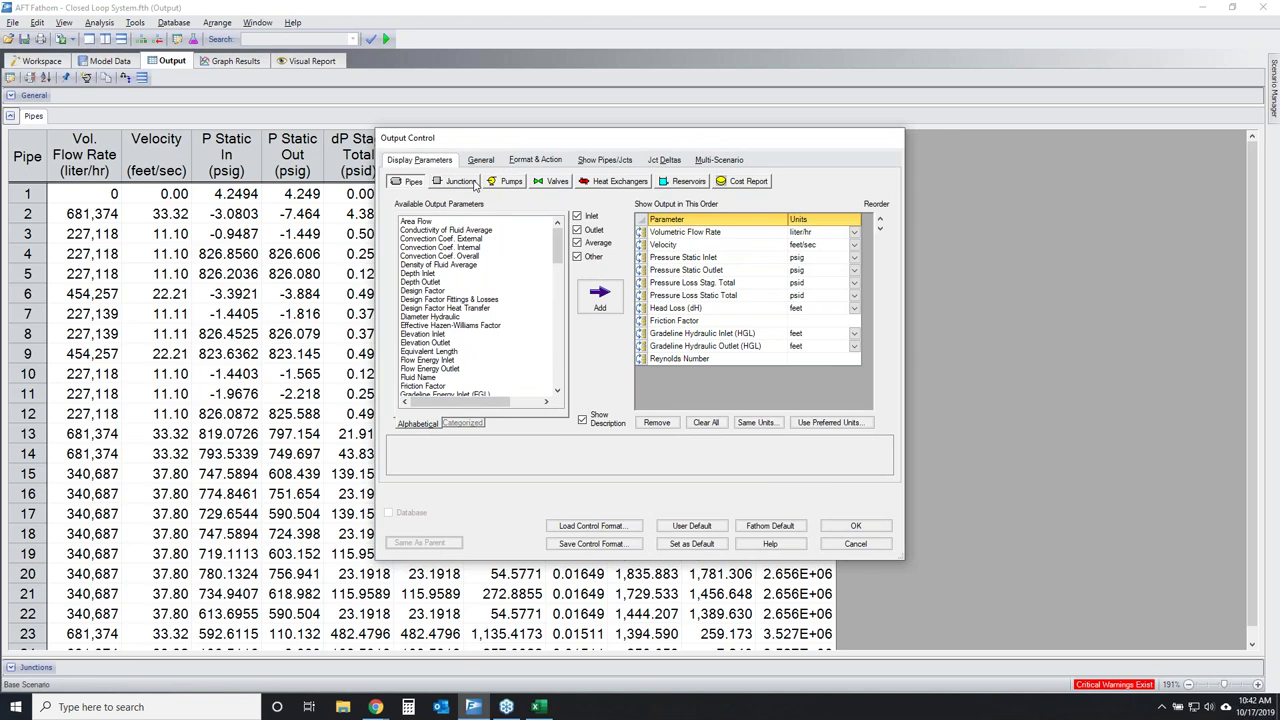
click(474, 186)
click(511, 182)
click(556, 182)
click(614, 182)
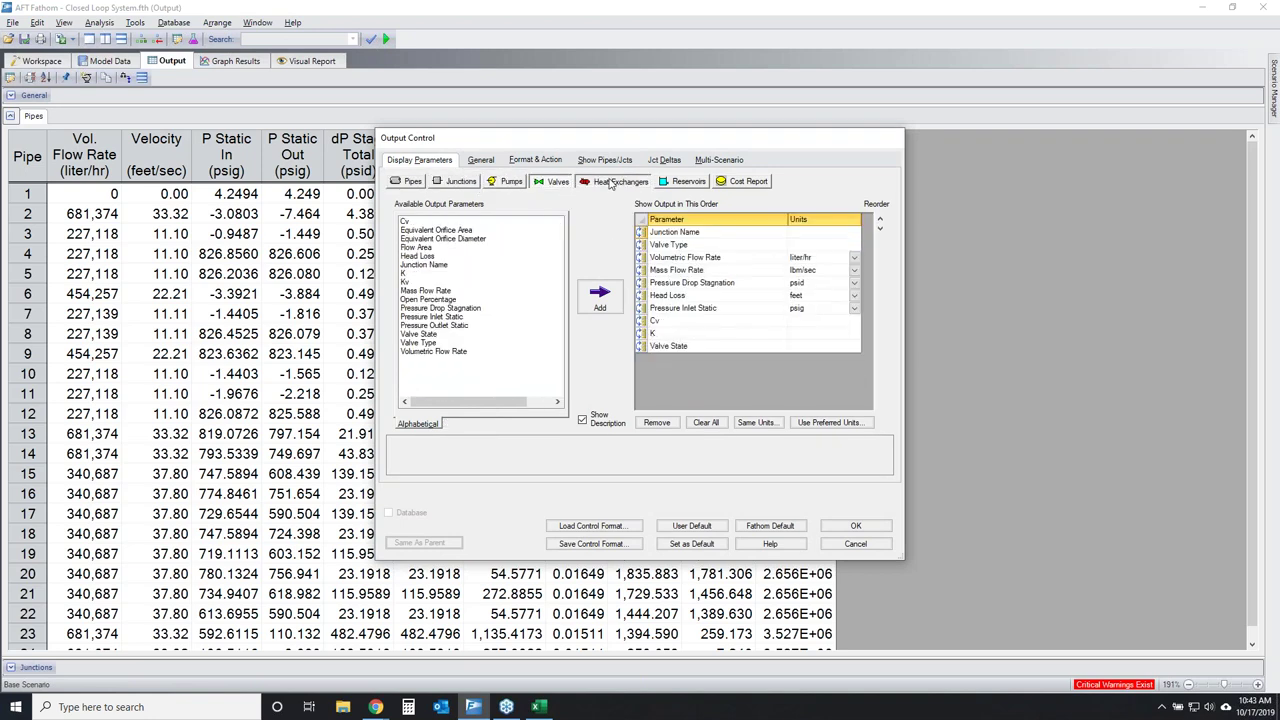
click(697, 183)
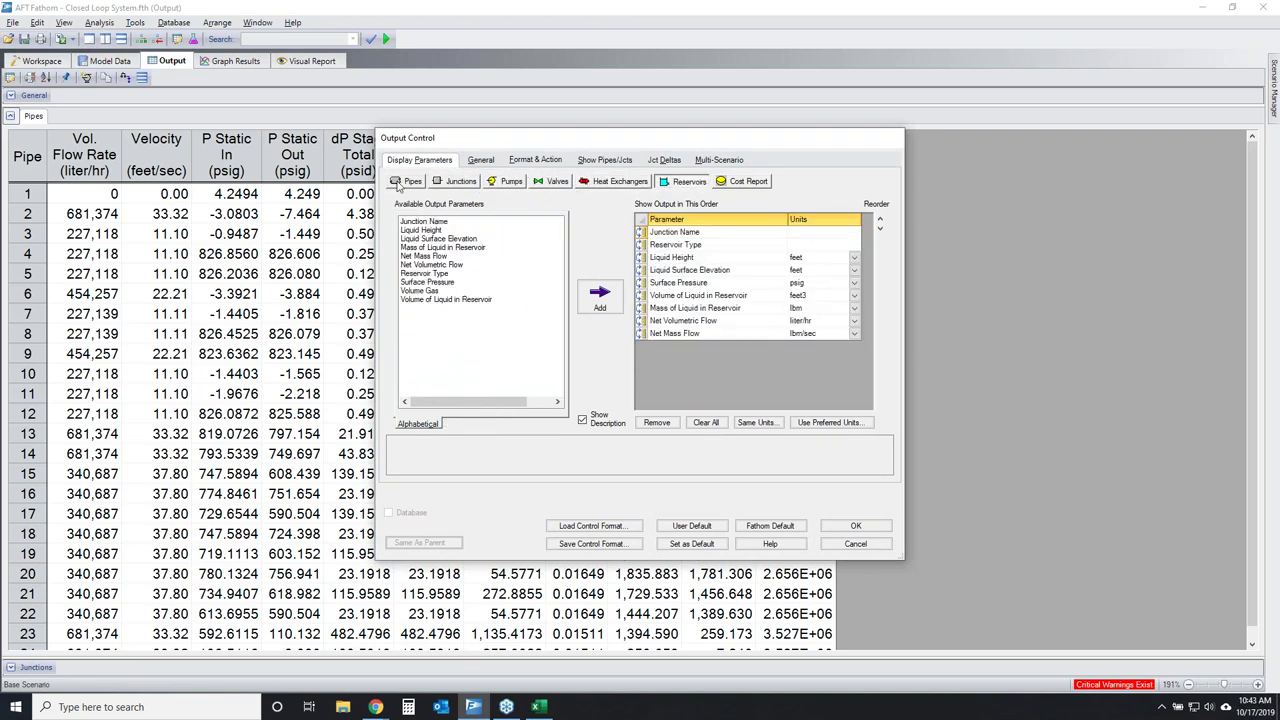
click(408, 182)
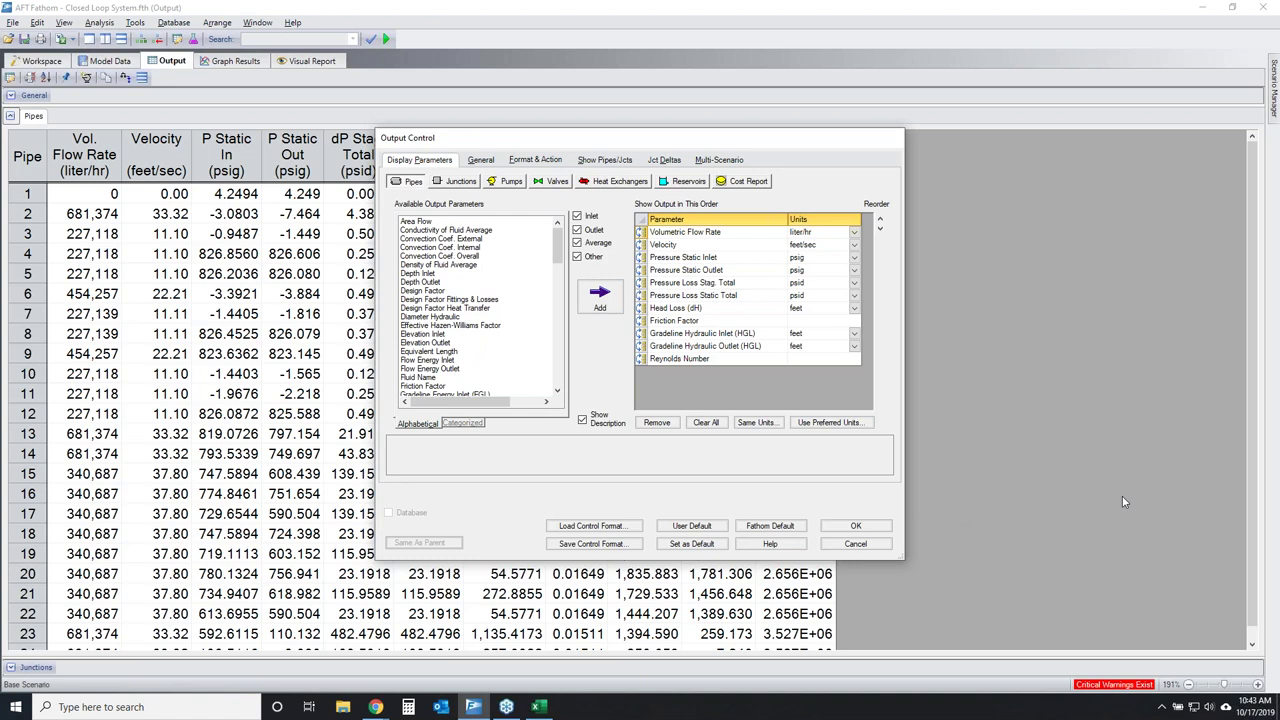
mouse_move(544, 530)
mouse_down()
mouse_move(532, 542)
mouse_move(624, 552)
mouse_move(648, 536)
mouse_move(540, 527)
mouse_move(524, 540)
mouse_up()
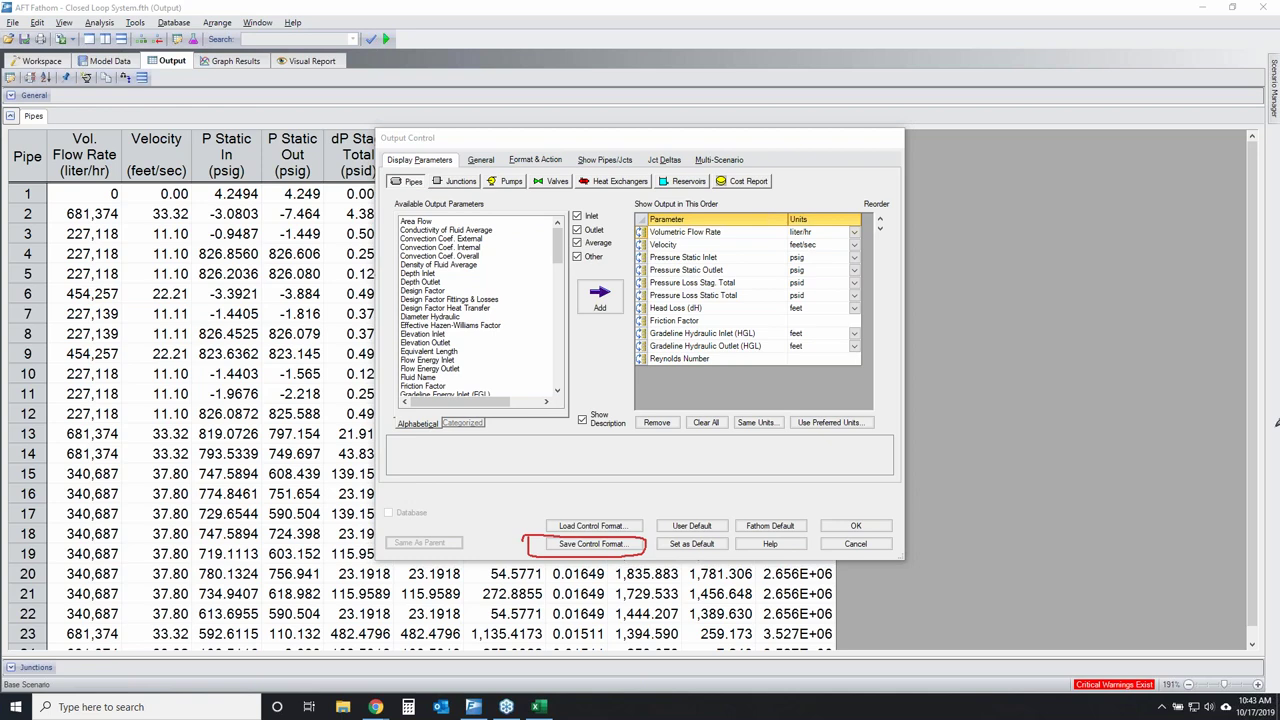
Save the settings as control format 'Output Default for Webinar' and cancel out of Output Control.
click(592, 545)
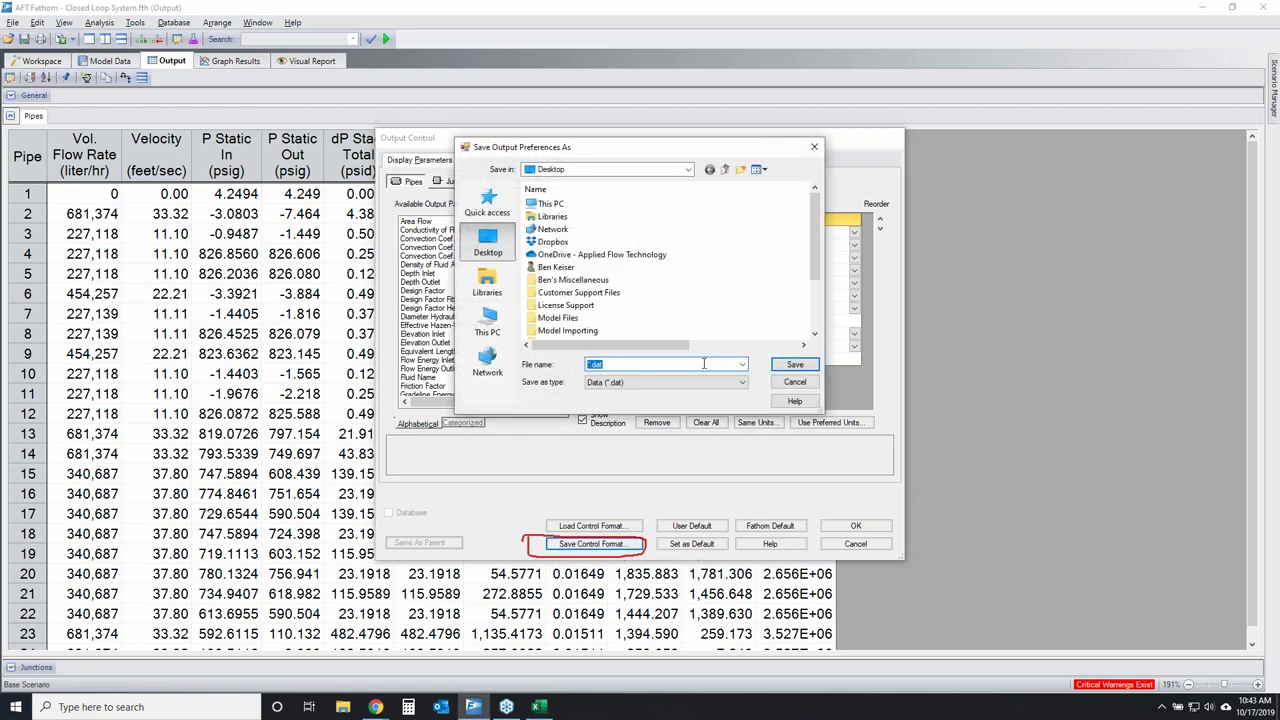
text(Output Default for Webinar)
key(Return)
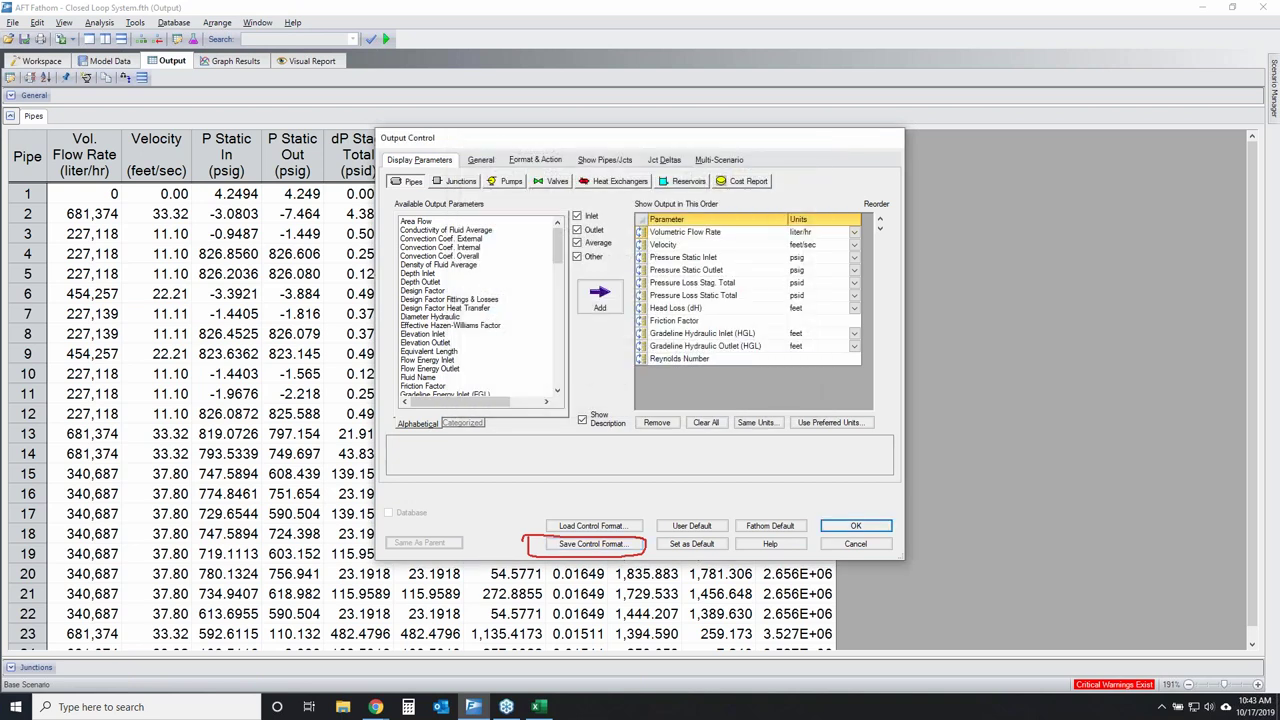
click(879, 549)
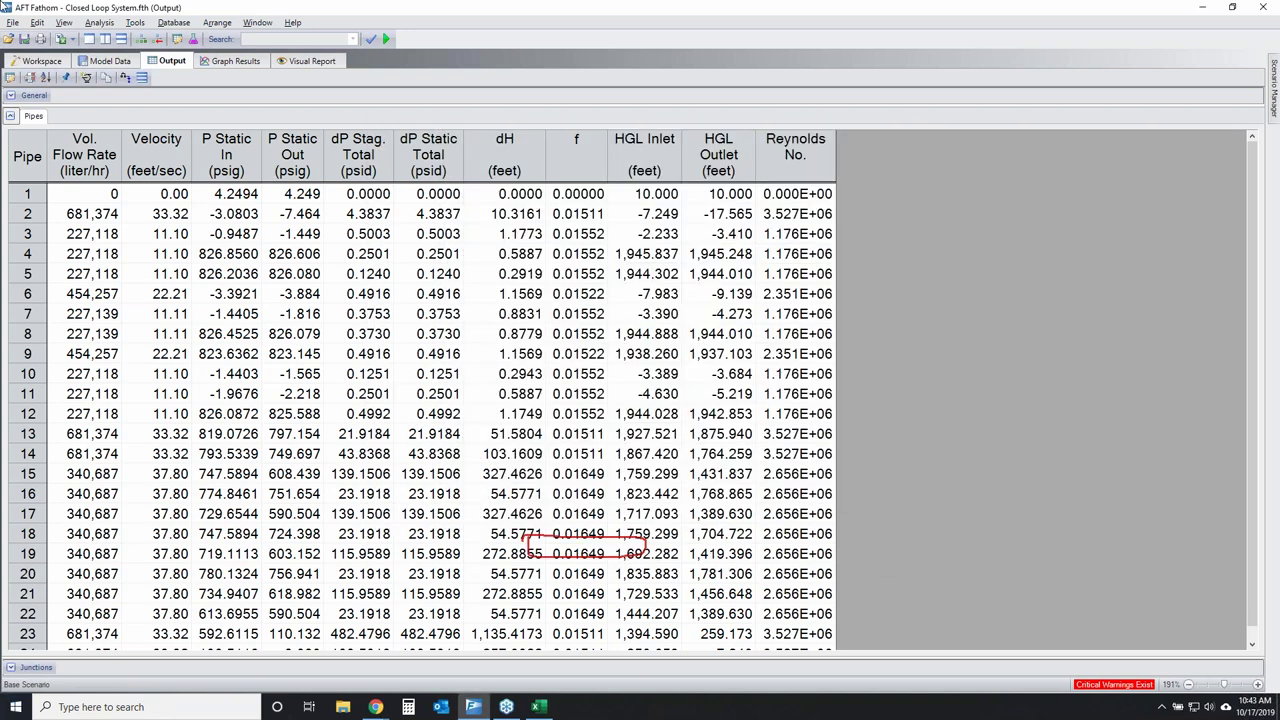
Save Closed Loop System and open Plant Model _ COMPLETED.fth, accepting the GSC module.
click(9, 39)
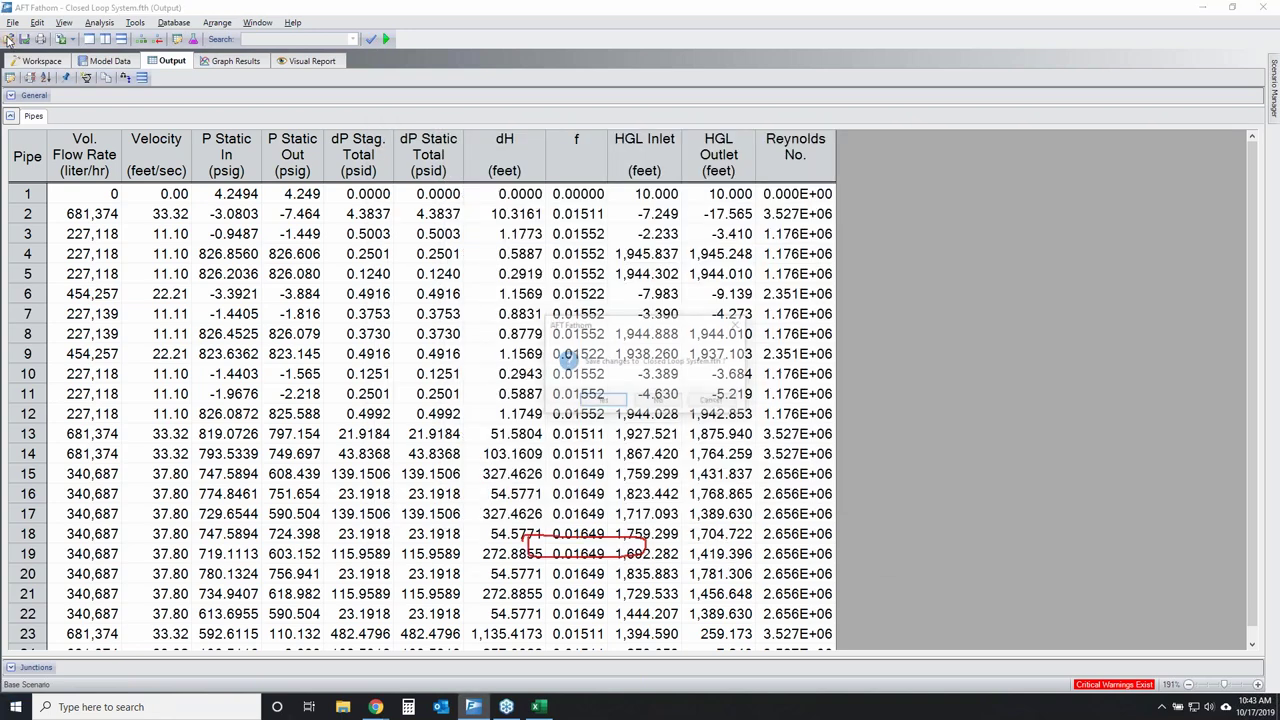
click(678, 402)
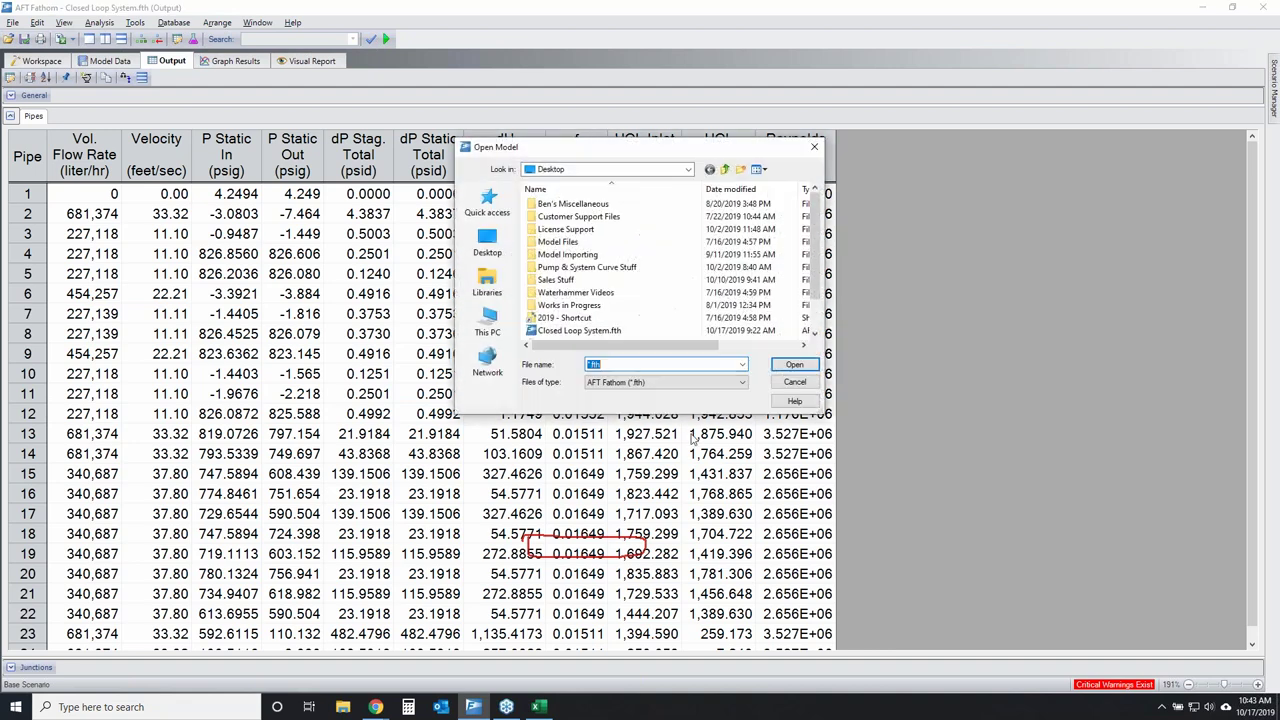
click(794, 382)
click(9, 39)
click(603, 399)
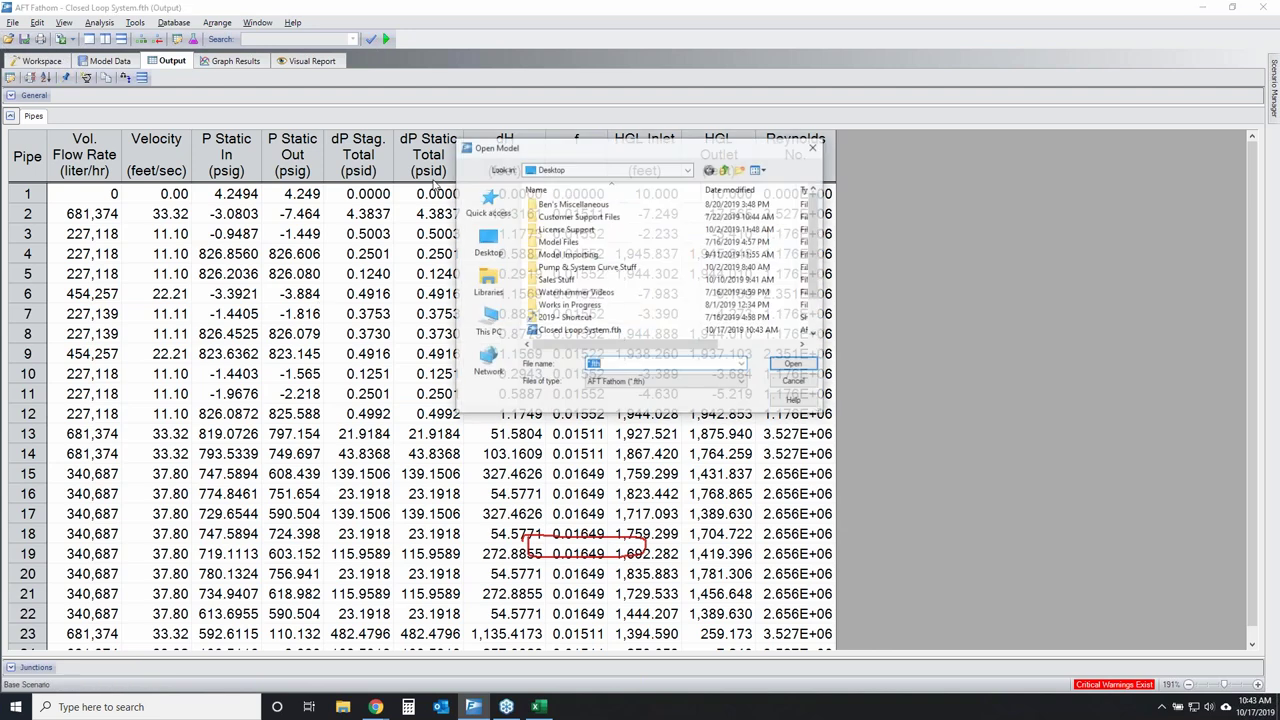
scroll(730, 322, down, 1)
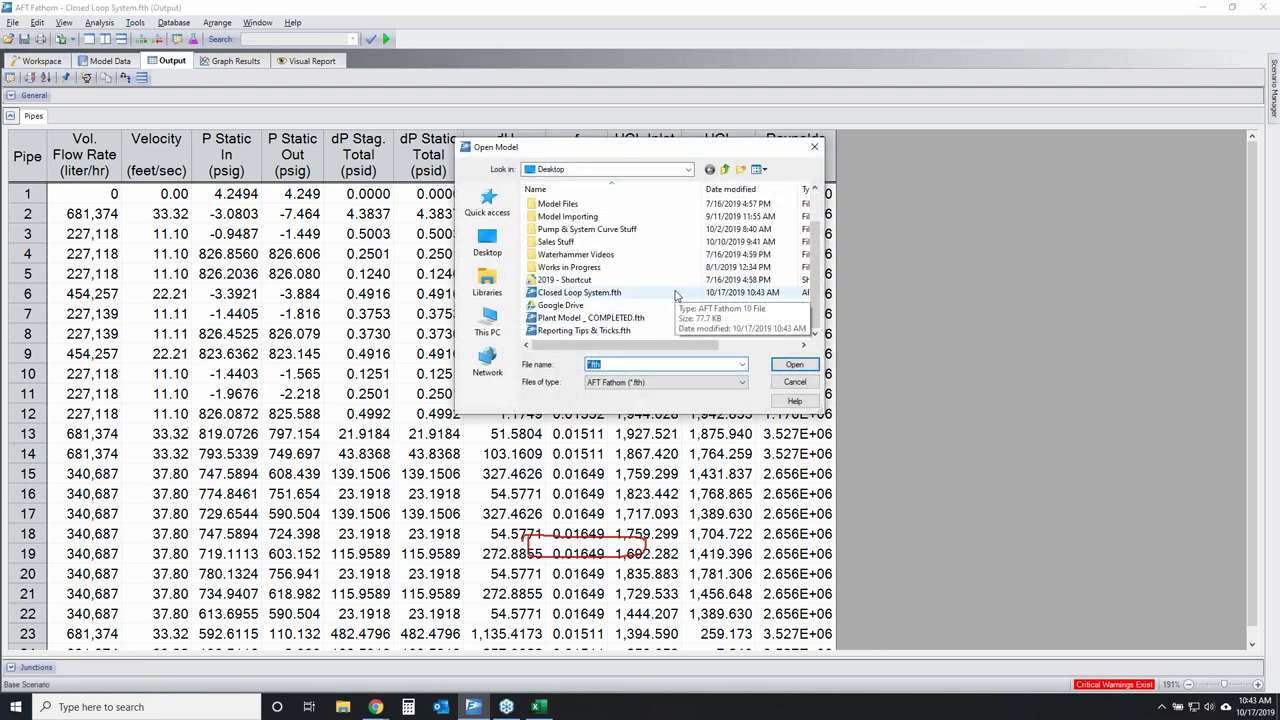
click(591, 318)
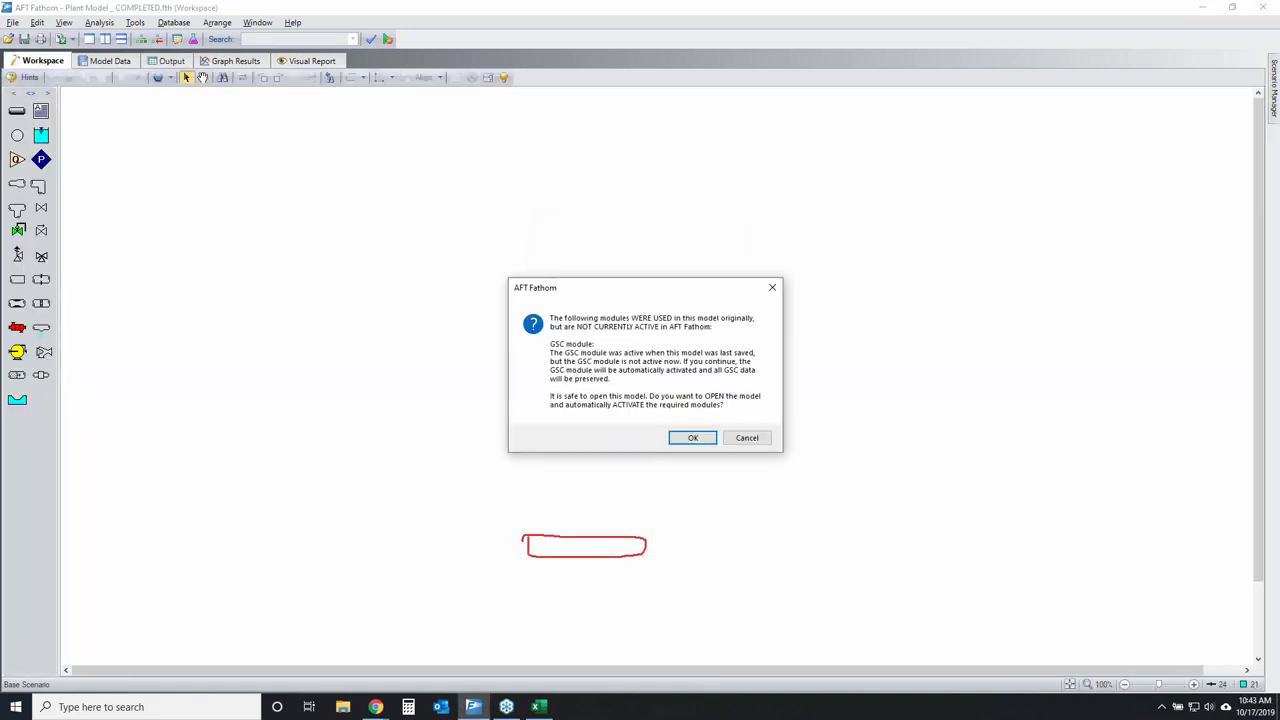
click(702, 438)
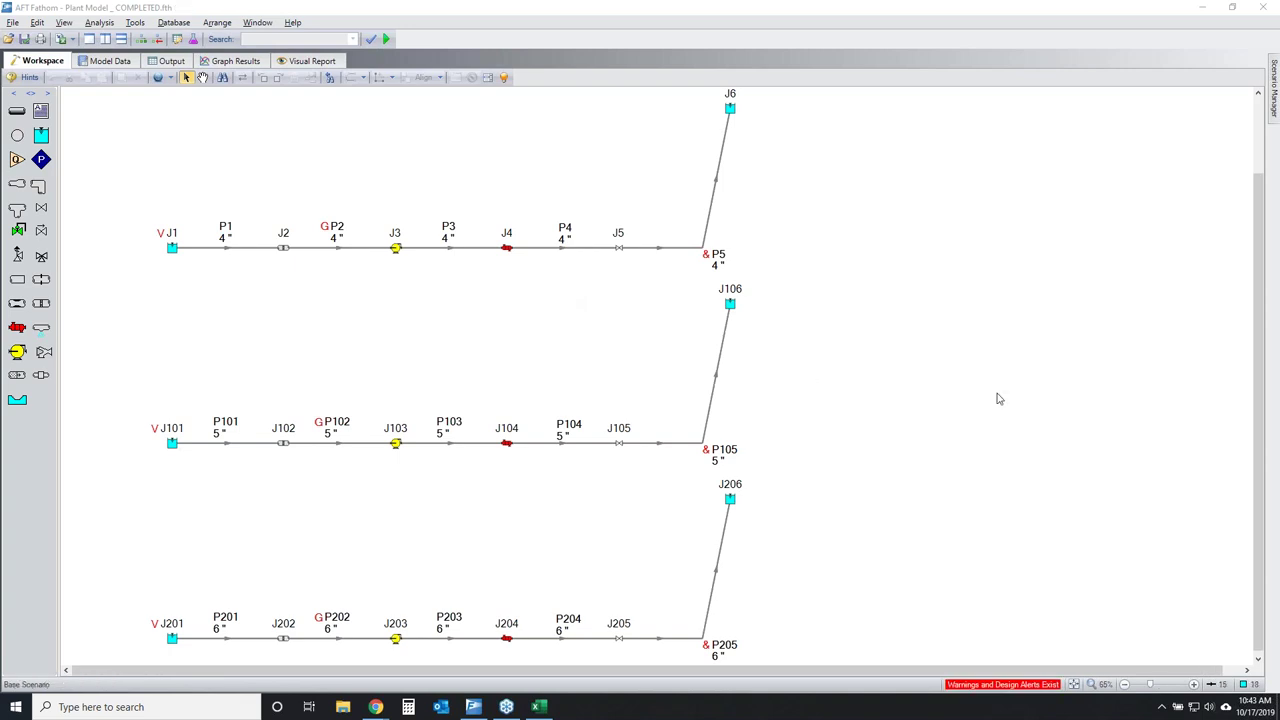
Load the Larger Filter scenario from Scenario Manager and view its output.
click(1275, 94)
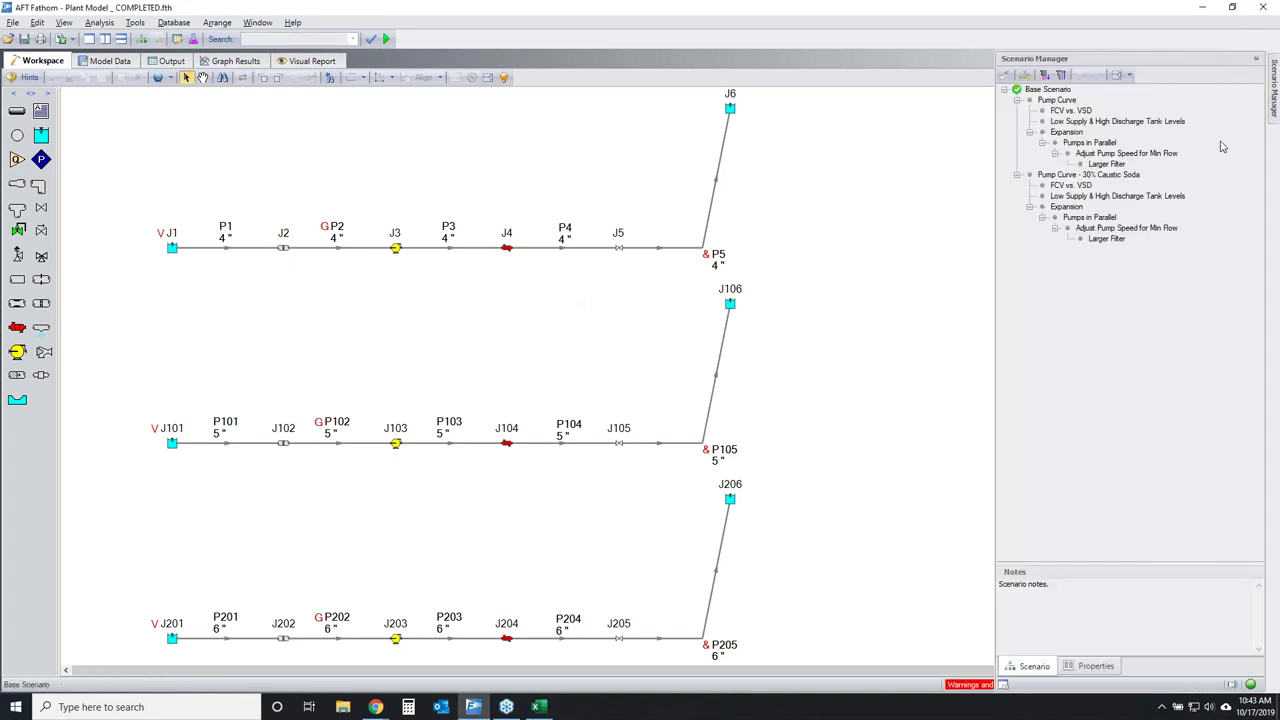
click(1116, 166)
double_click(1116, 166)
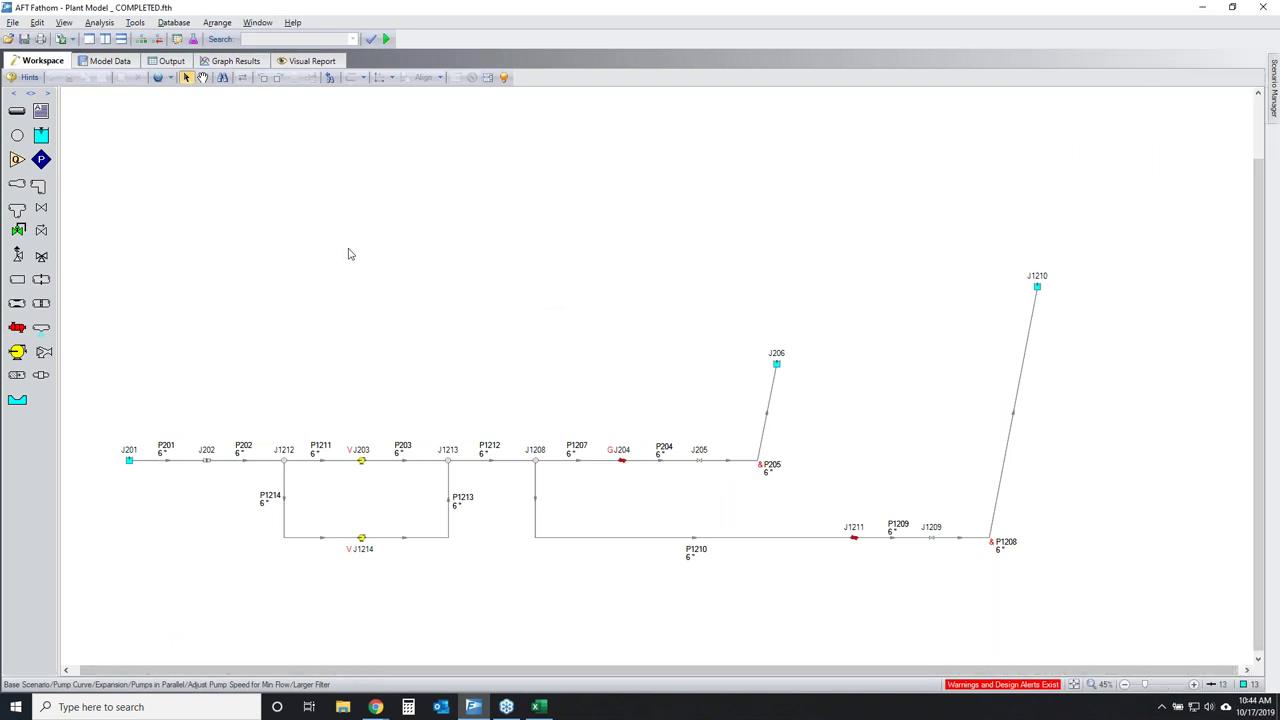
click(160, 63)
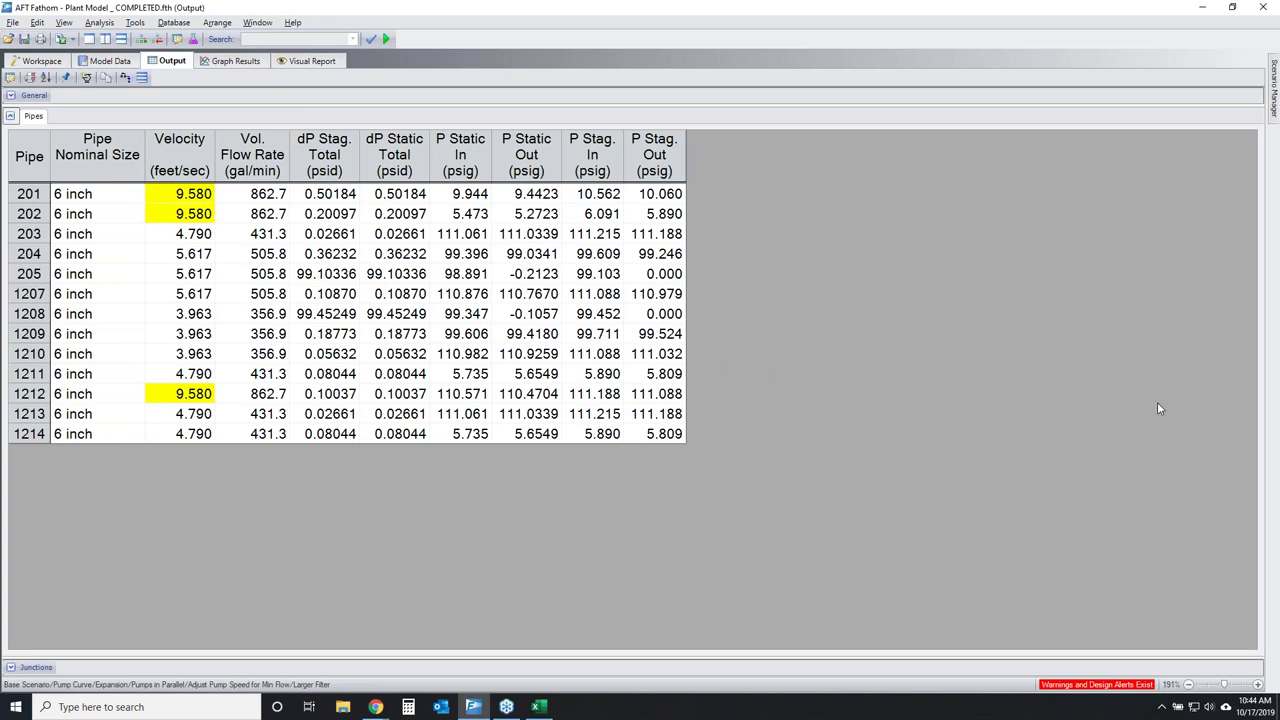
key(alt+Tab)
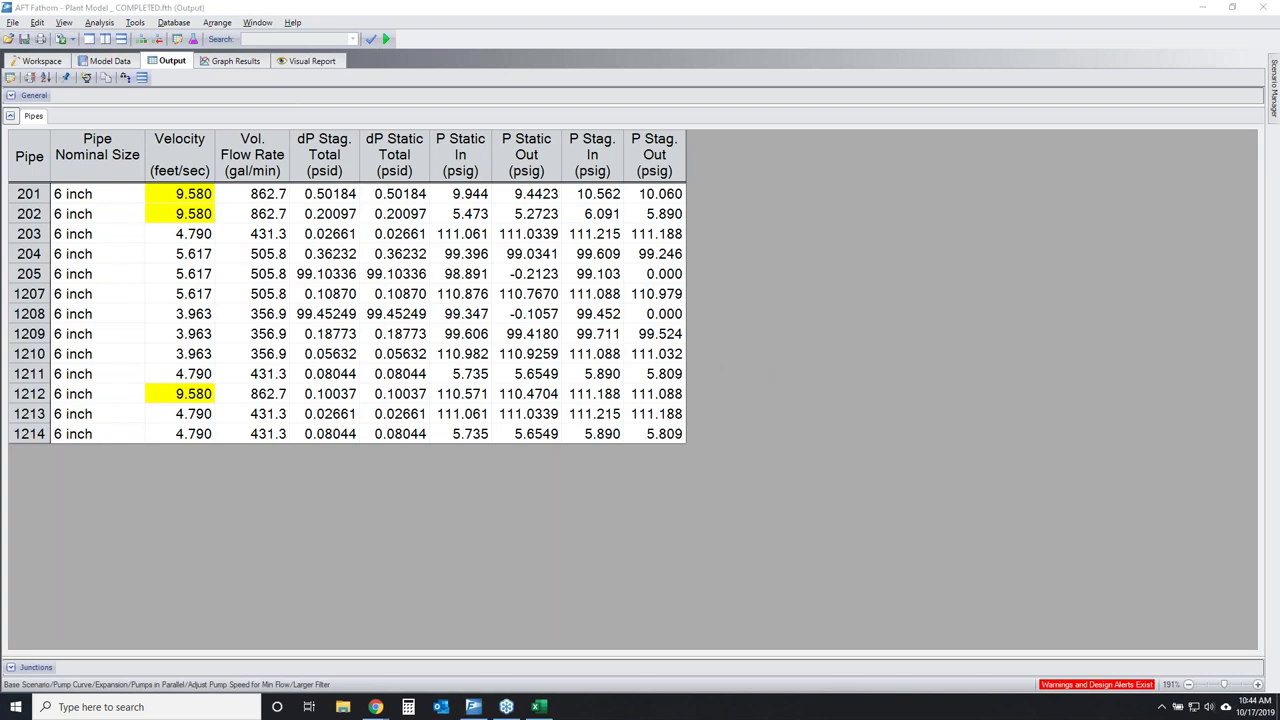
mouse_move(688, 144)
mouse_down()
mouse_move(116, 187)
mouse_move(328, 414)
mouse_move(630, 134)
mouse_up()
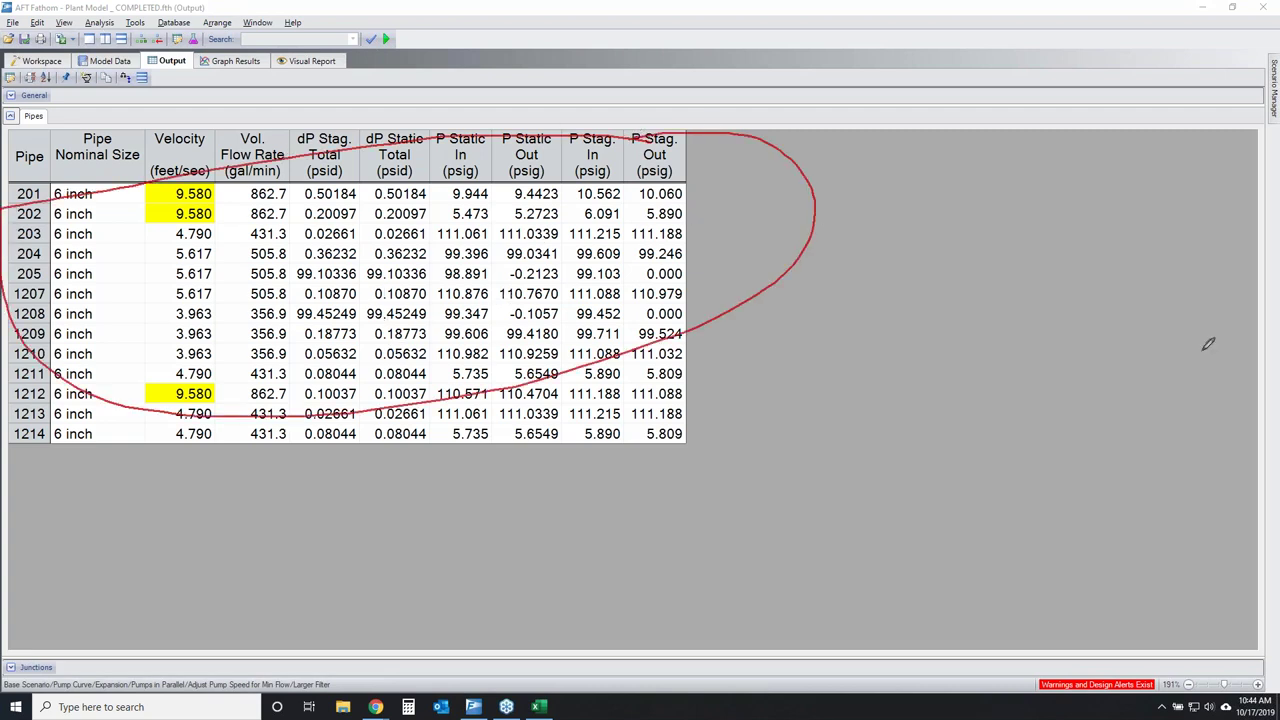
key(Escape)
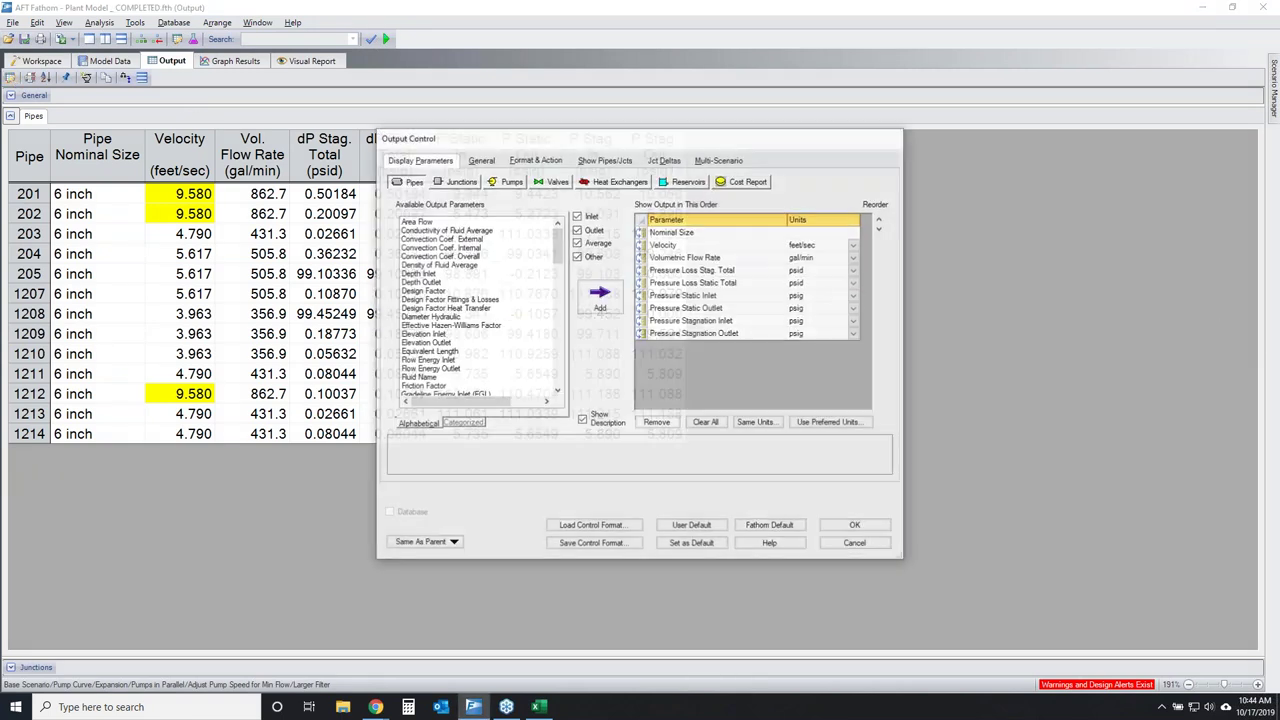
Mark up the Plant Model pipe output units (feet/sec, gal/min, psid, psig) and clear the marks.
mouse_move(845, 240)
mouse_down()
mouse_move(926, 336)
mouse_move(864, 196)
mouse_move(640, 440)
mouse_up()
drag(642, 206, 972, 478)
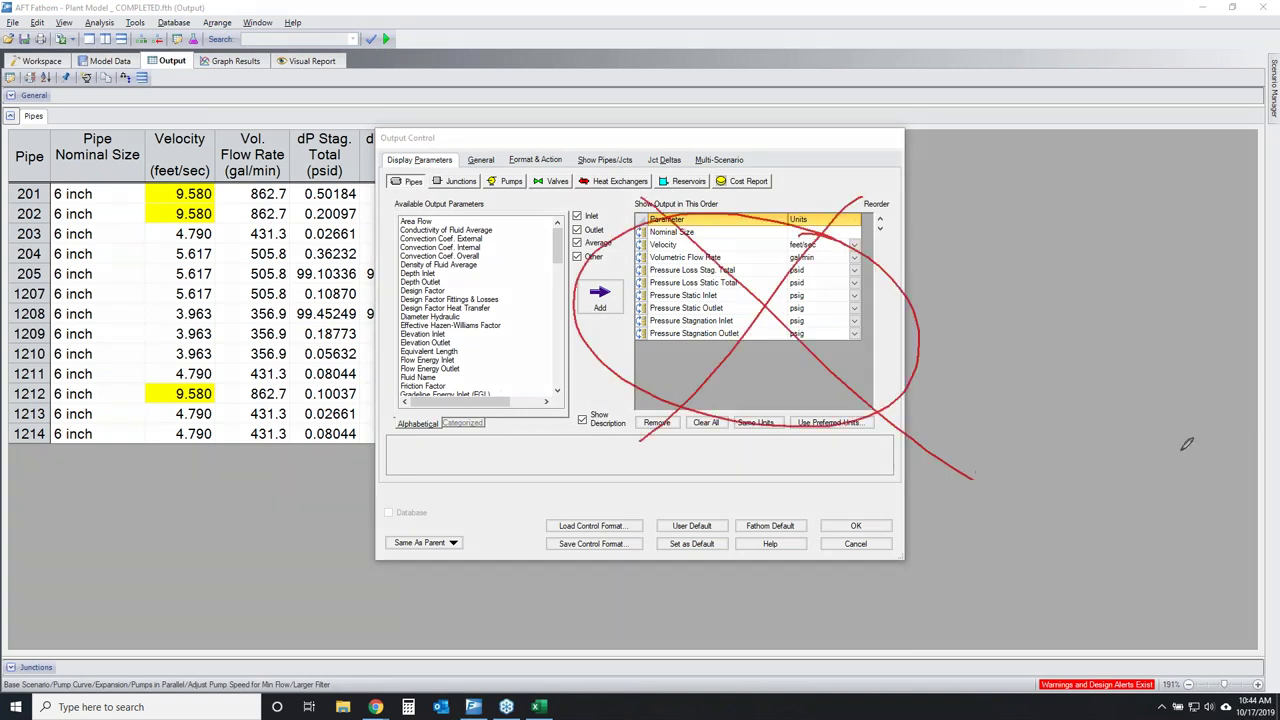
key(Escape)
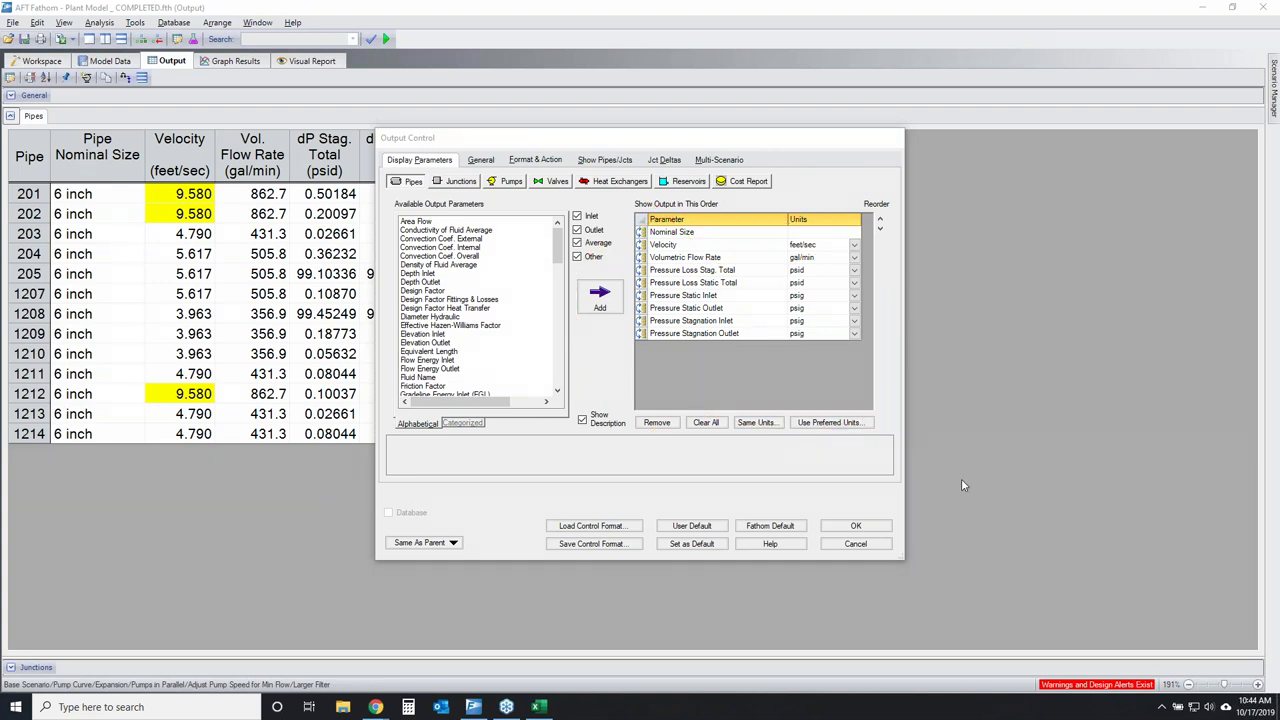
mouse_move(552, 503)
mouse_down()
mouse_move(547, 536)
mouse_move(634, 531)
mouse_move(646, 497)
mouse_move(525, 508)
mouse_up()
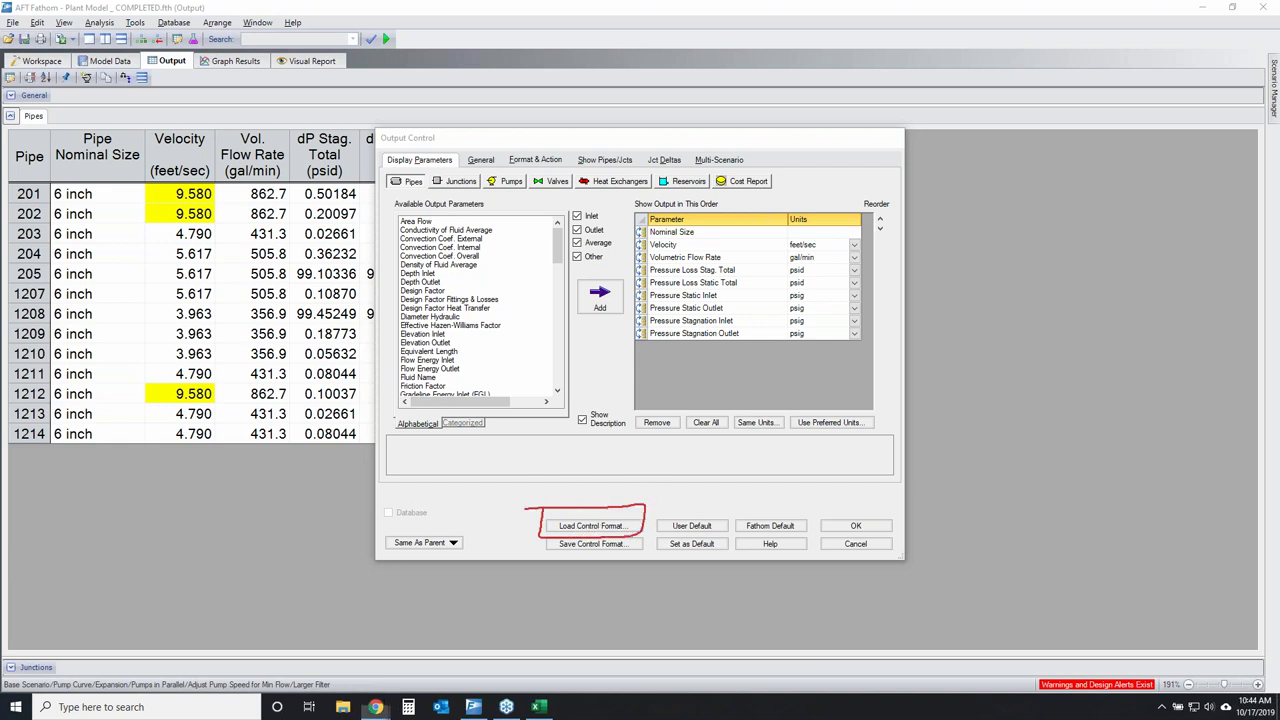
Load Output Default for Webinar.dat into Output Control and apply it to the Plant Model Pipes table.
click(613, 526)
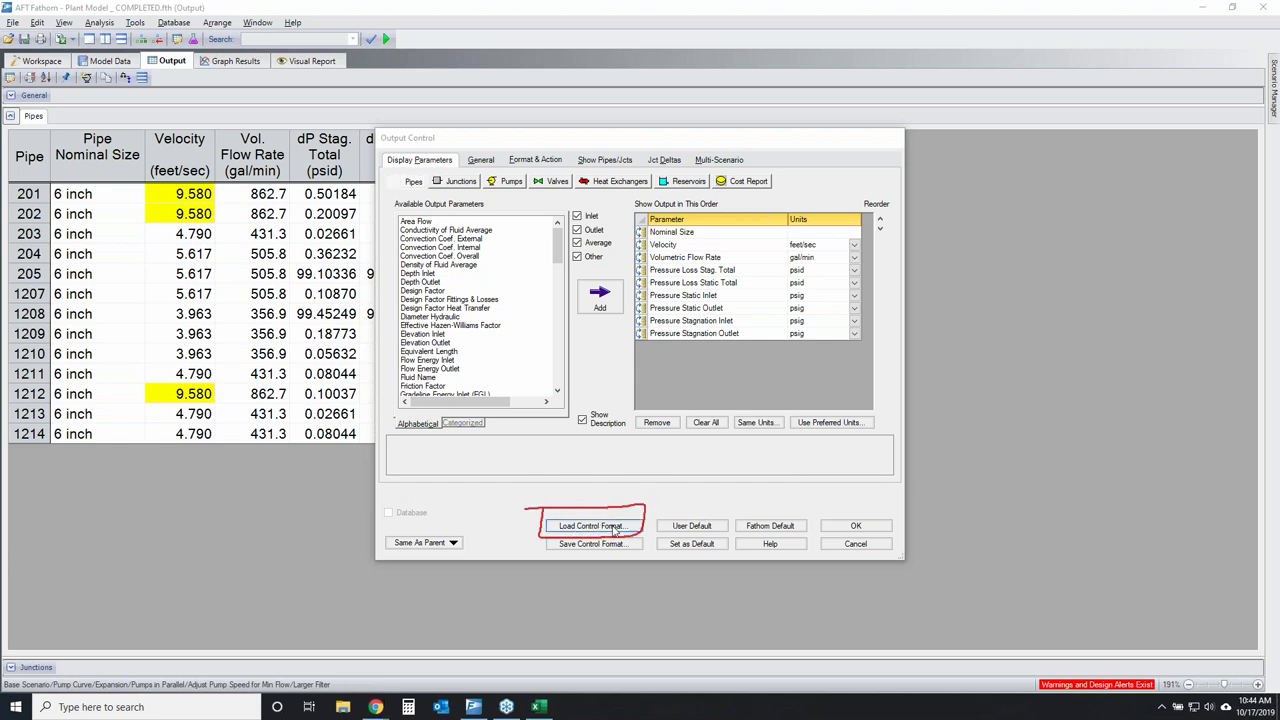
scroll(562, 318, down, 1)
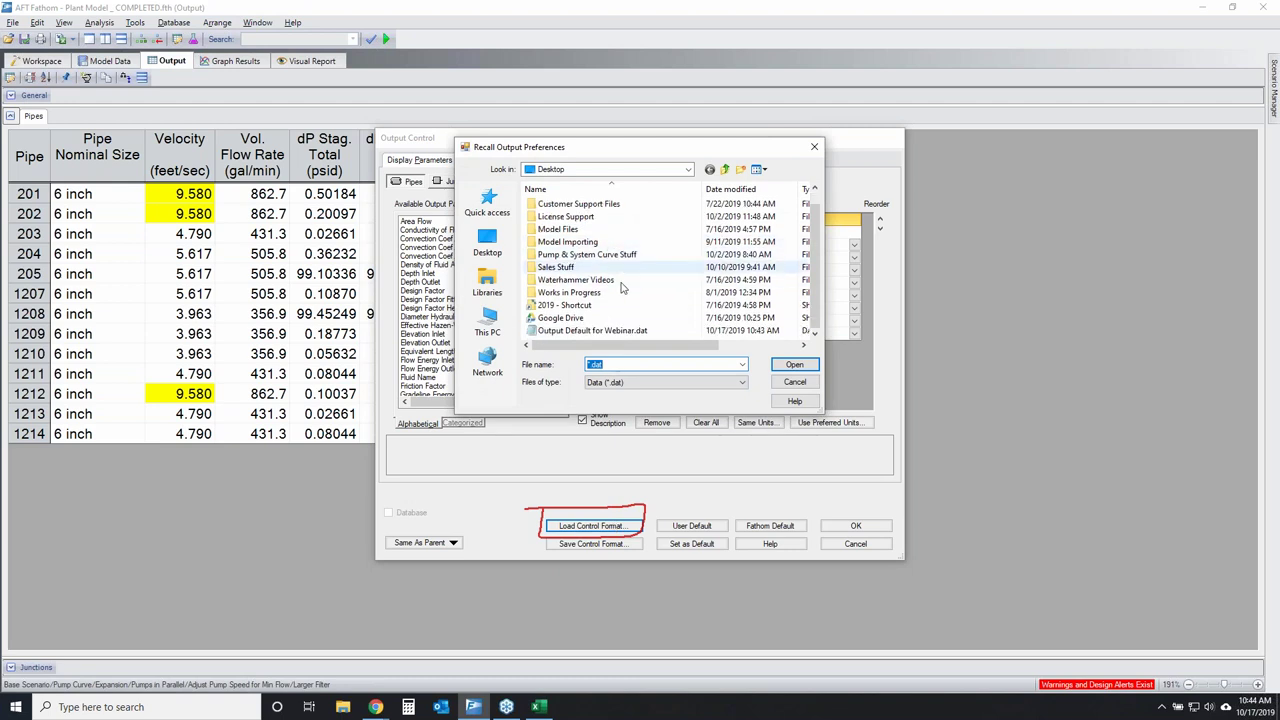
click(573, 331)
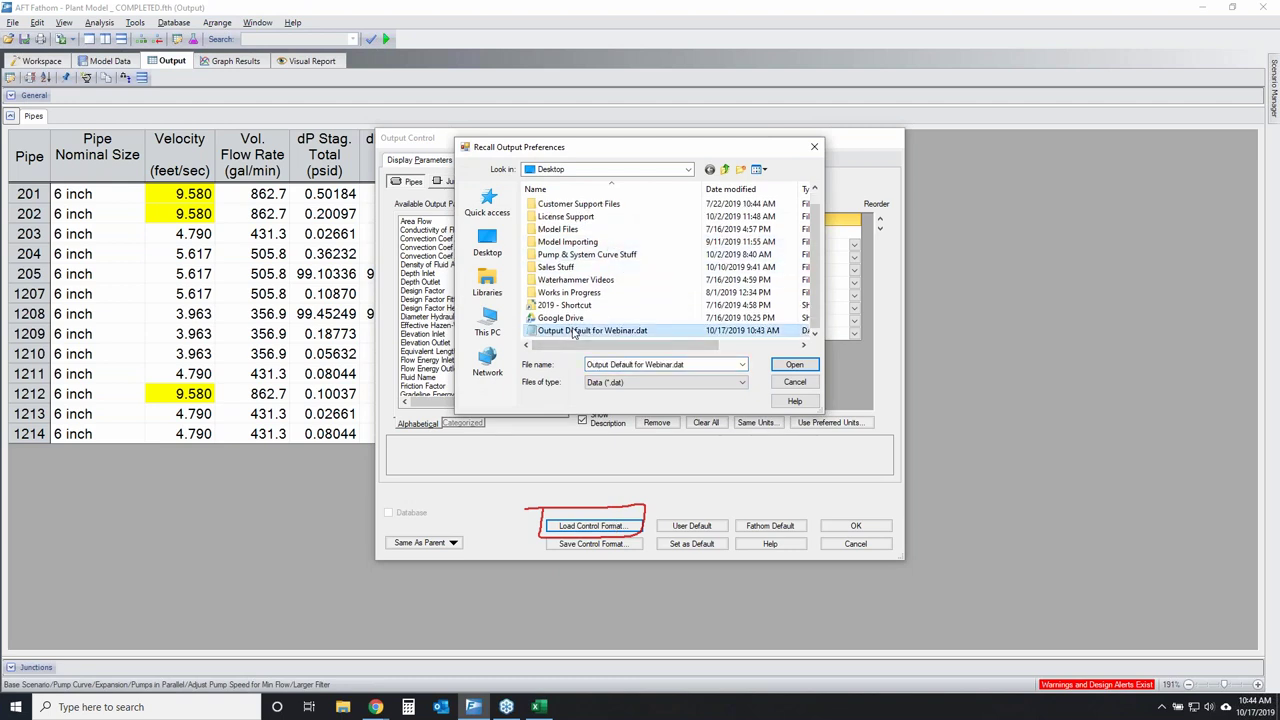
click(794, 365)
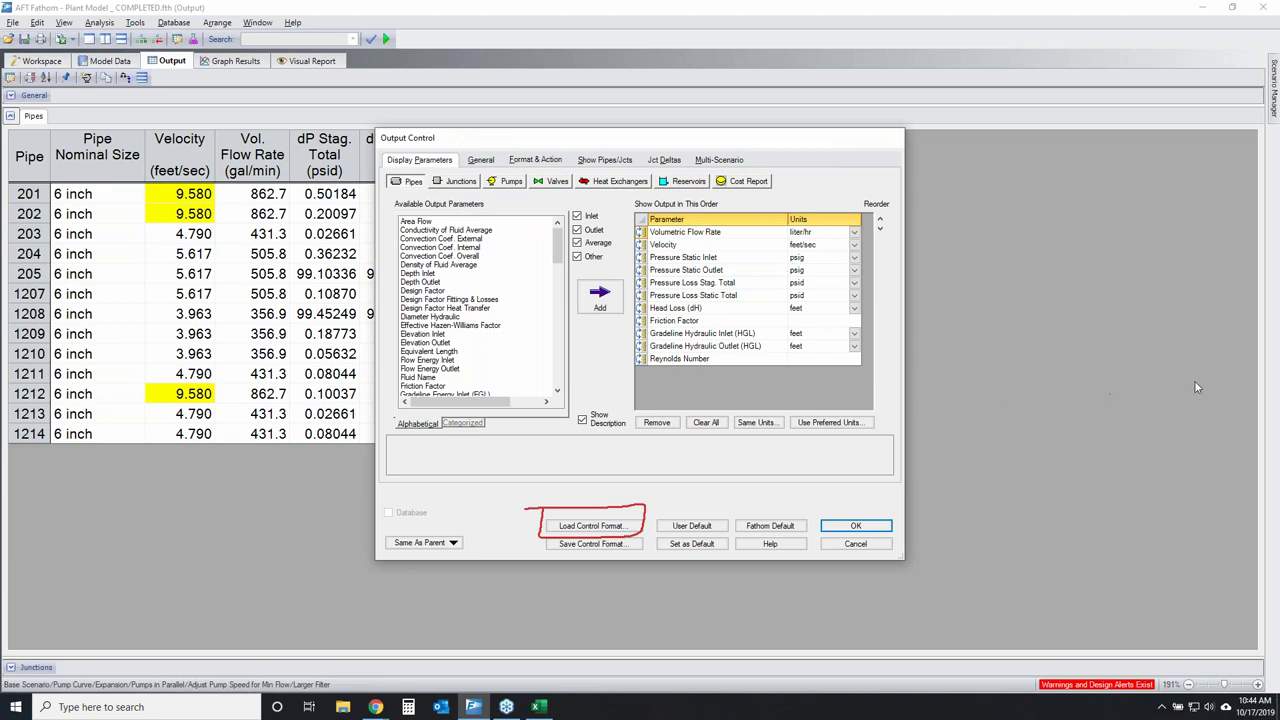
key(ctrl+2)
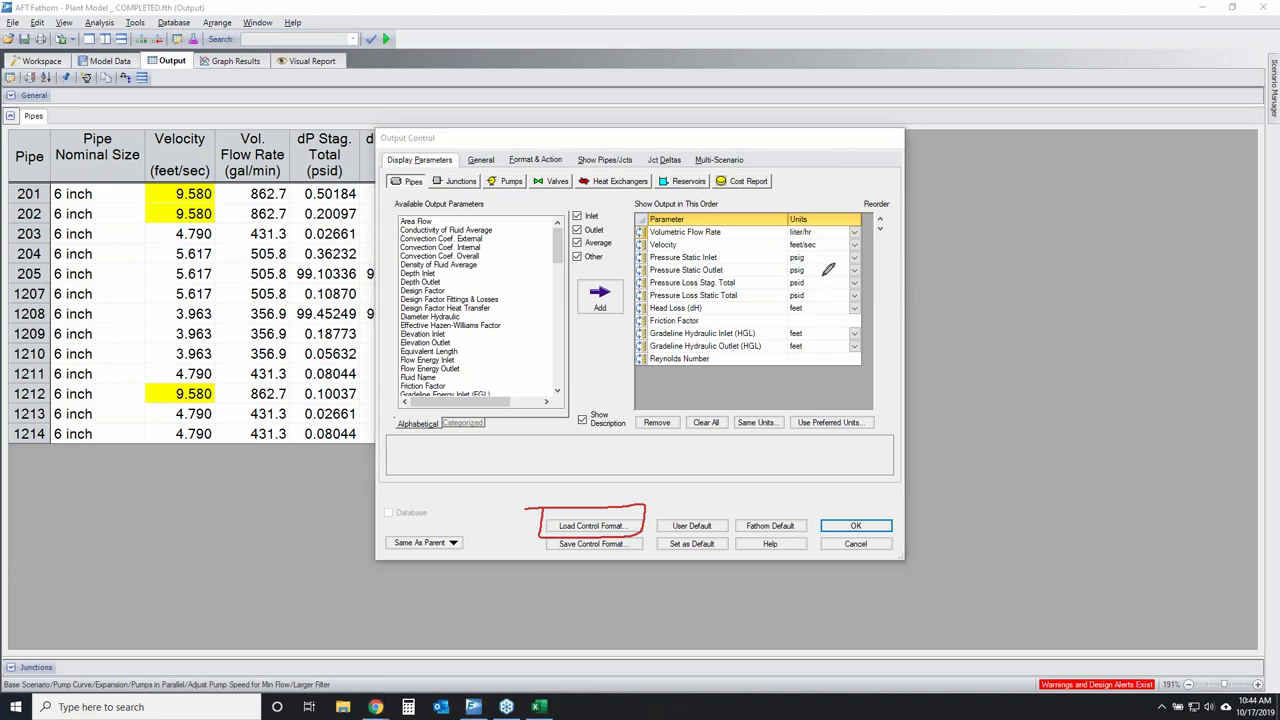
mouse_move(843, 240)
mouse_down()
mouse_move(662, 263)
mouse_move(800, 373)
mouse_move(840, 240)
mouse_move(802, 231)
mouse_up()
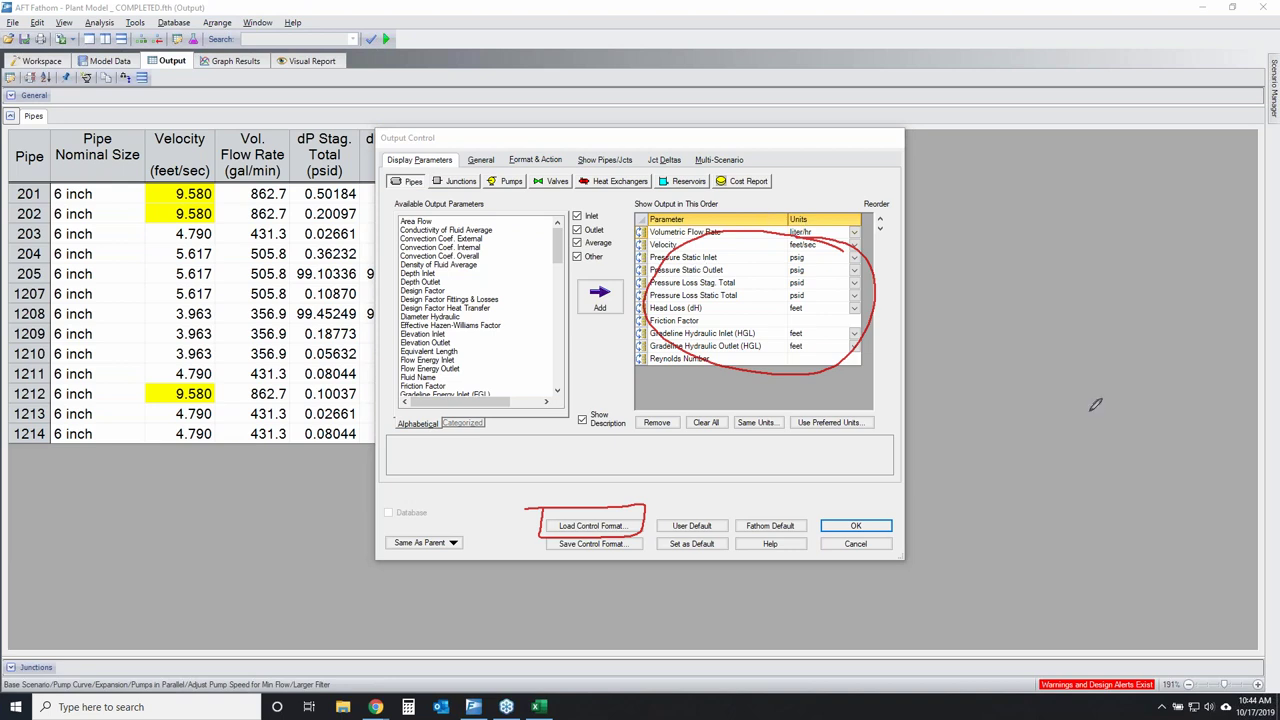
key(Escape)
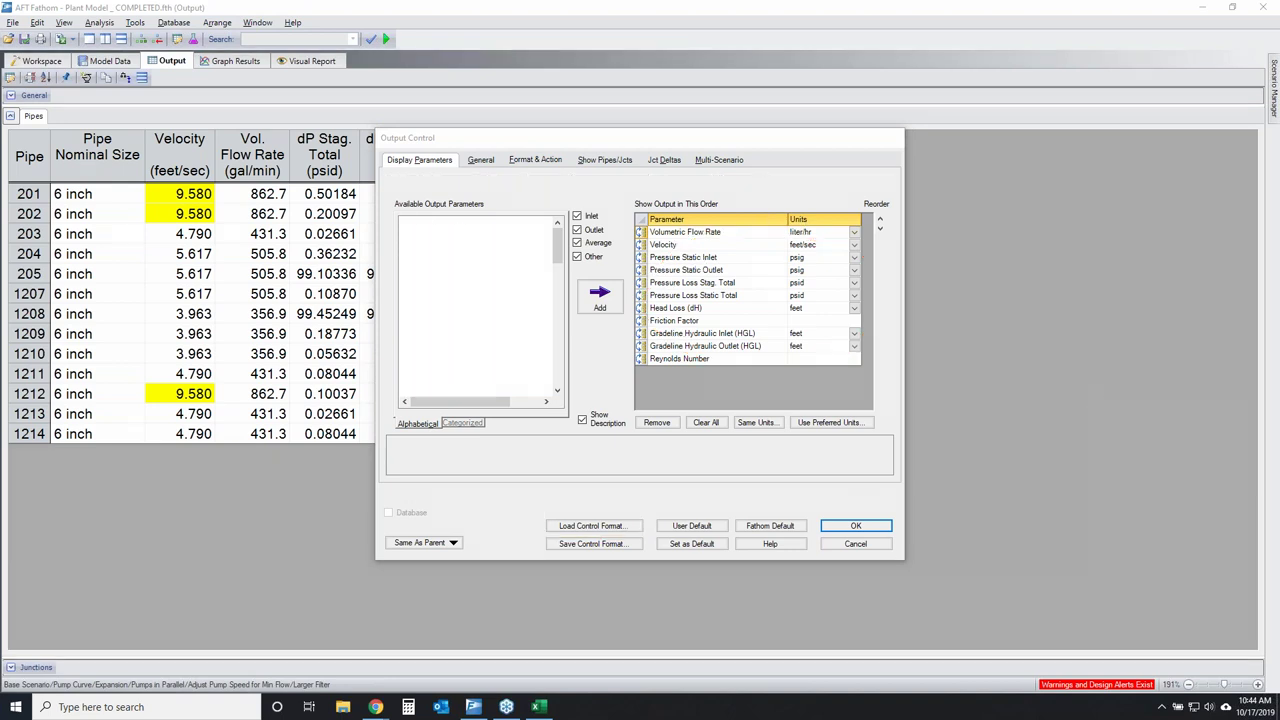
click(856, 526)
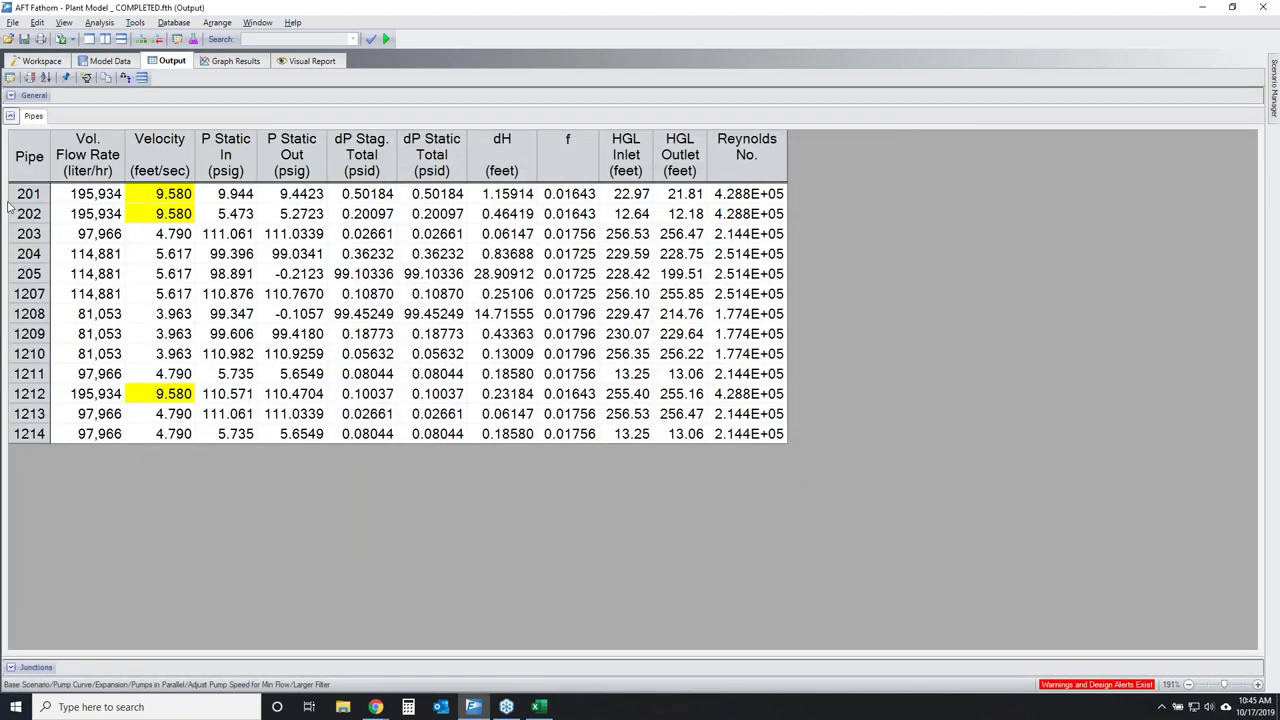
Review the Vol. Flow Rate, P Static In/Out, dP Stag. Total, Reynolds No. and f columns, then reopen Output Control.
click(110, 166)
click(240, 150)
click(294, 150)
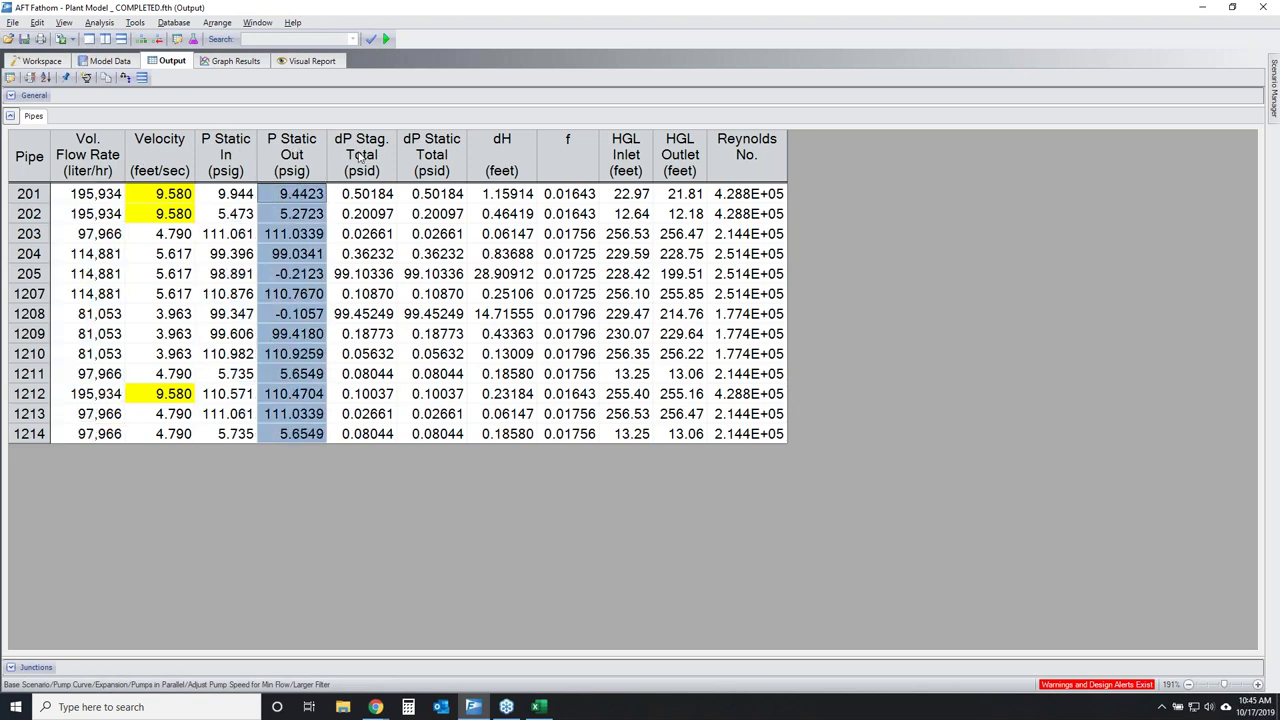
click(362, 157)
click(736, 166)
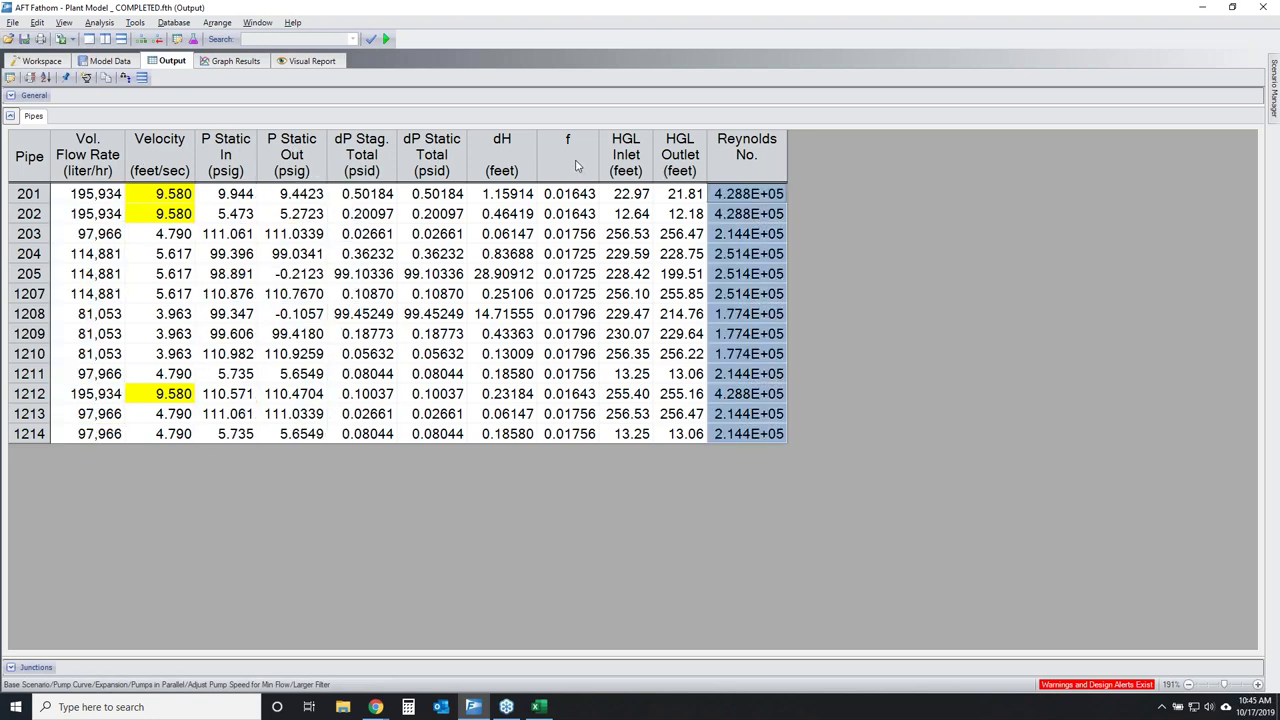
click(574, 166)
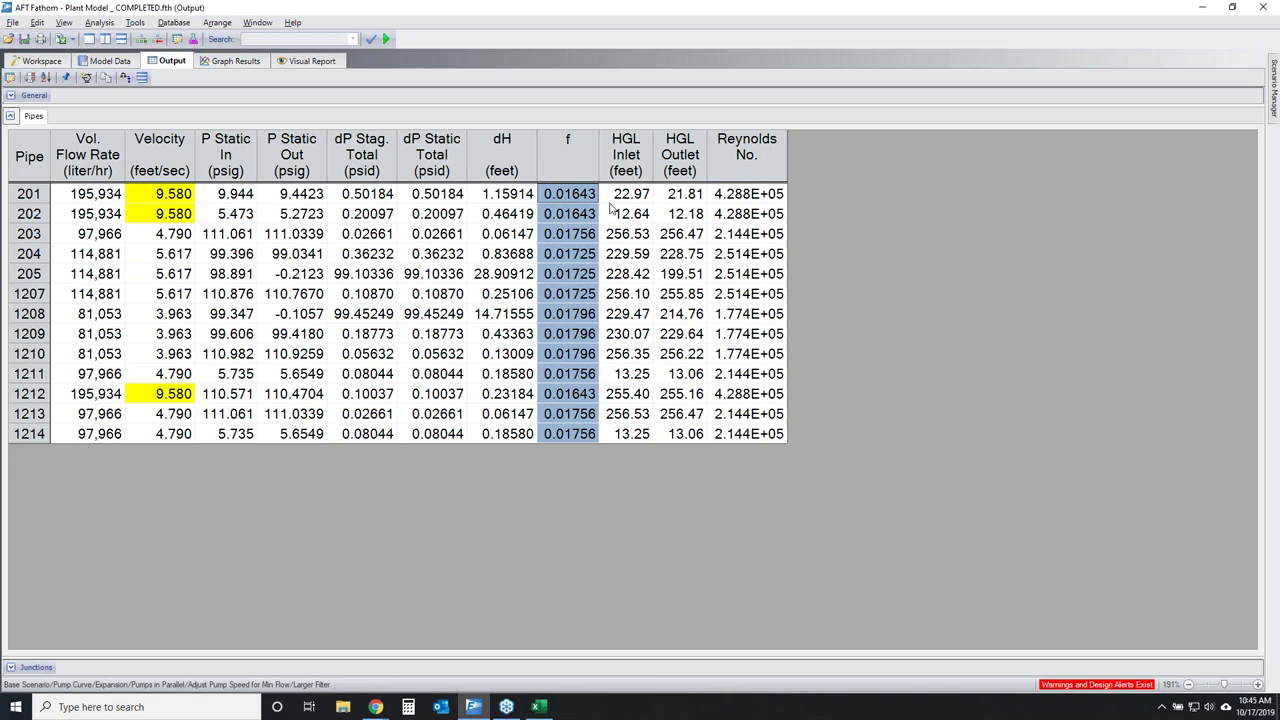
click(9, 79)
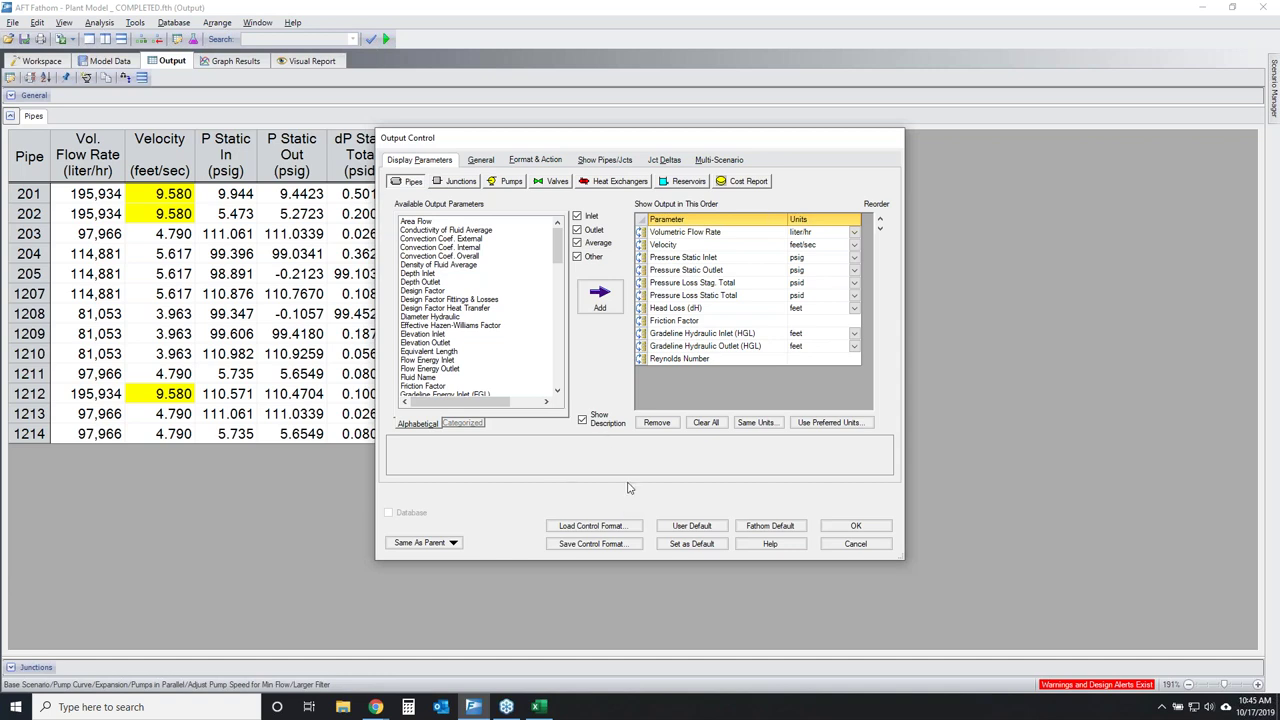
Browse the General, Format & Action, Show Pipes/Jcts and Multi-Scenario pages, then cancel without changes.
click(484, 161)
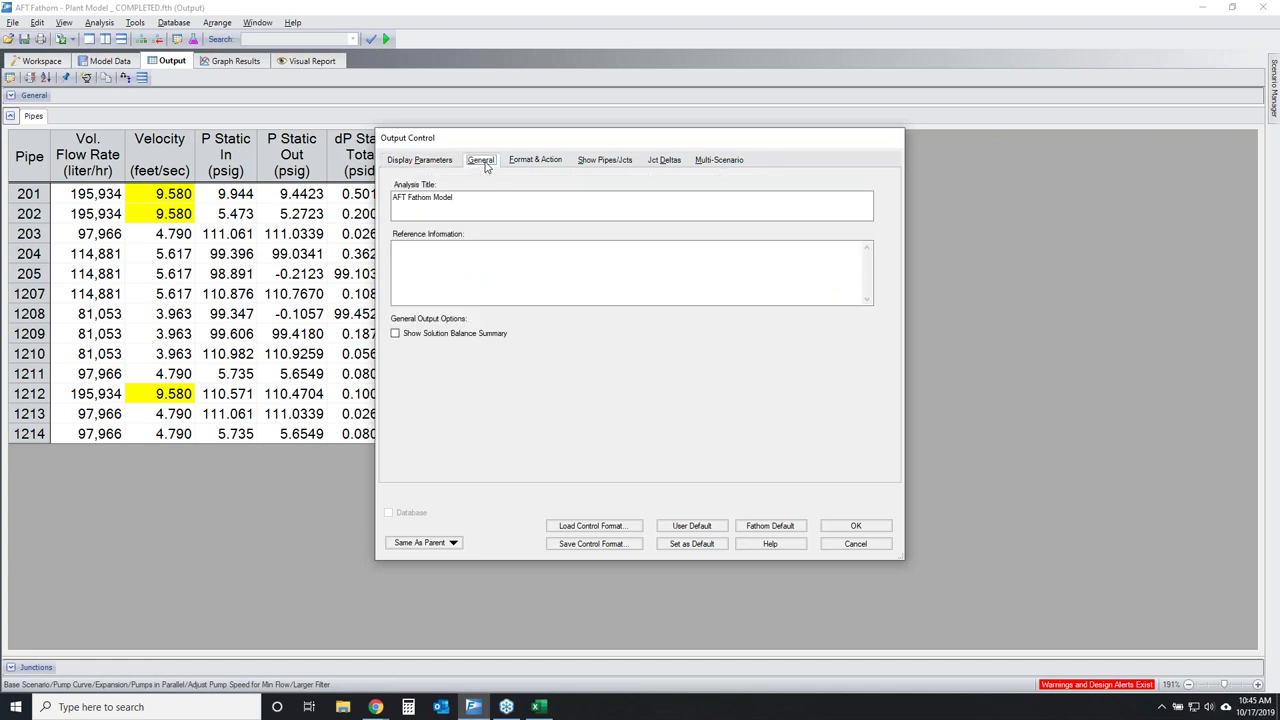
click(538, 161)
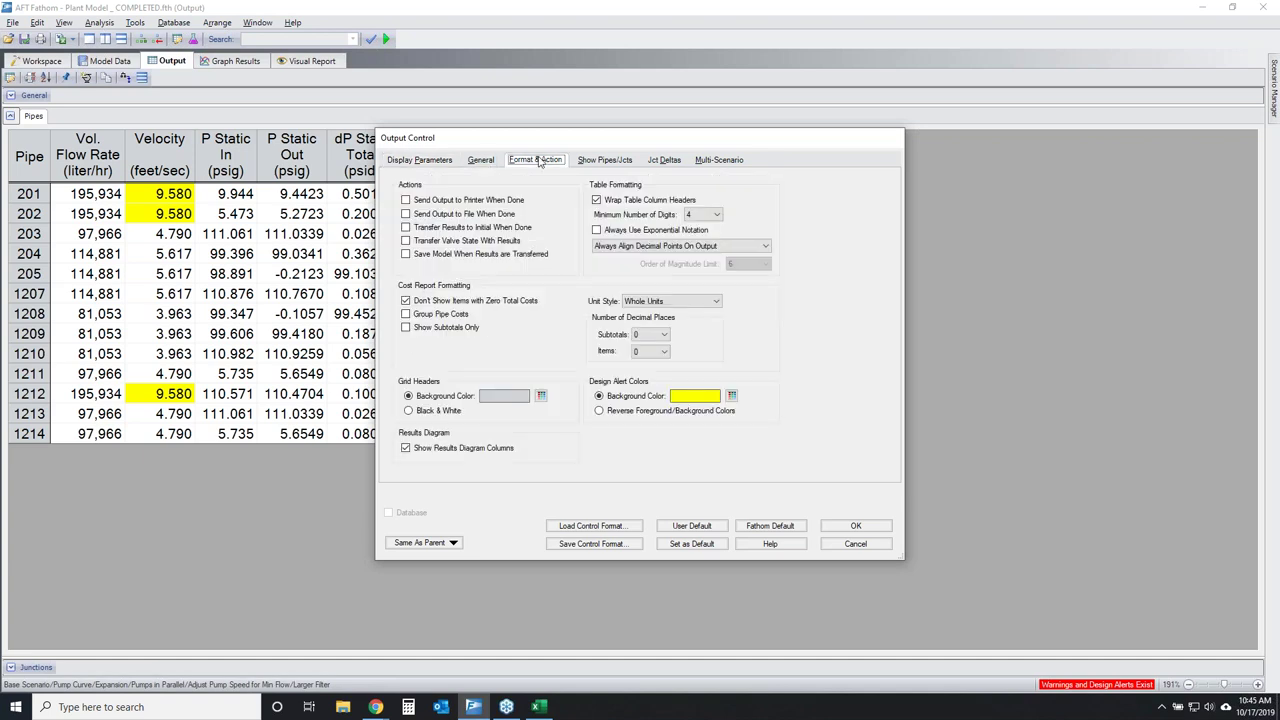
click(613, 161)
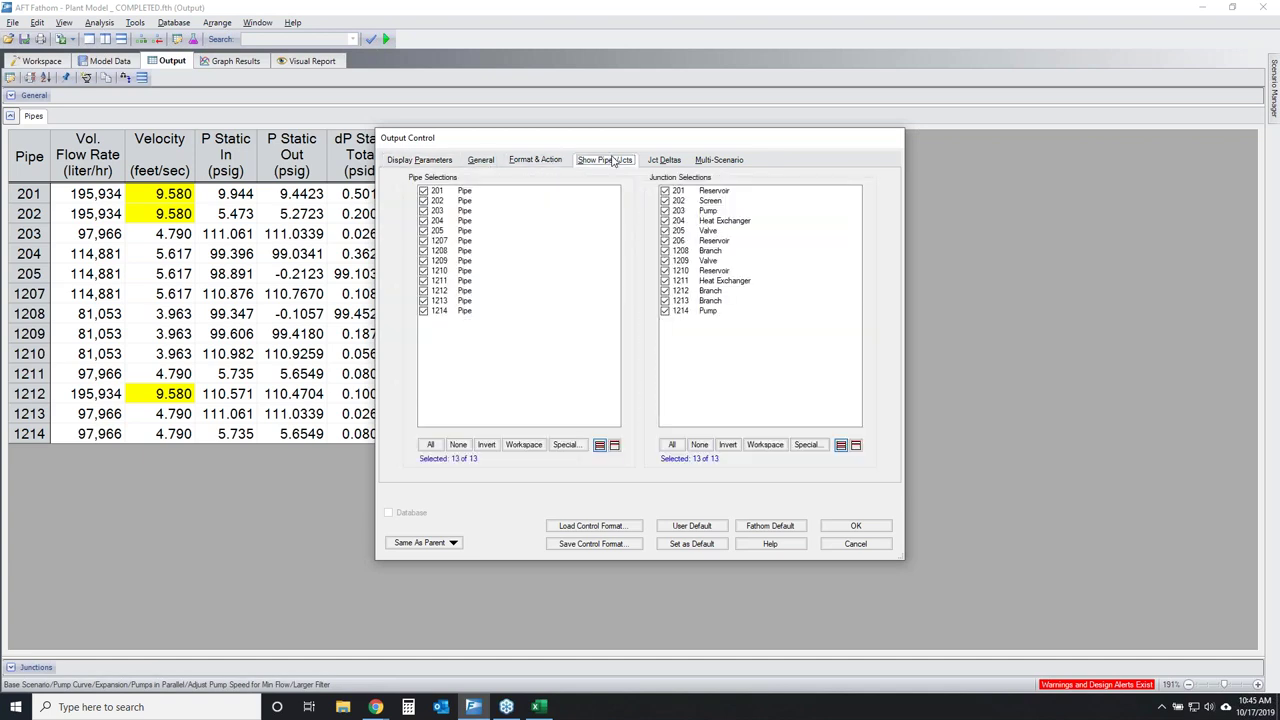
click(726, 161)
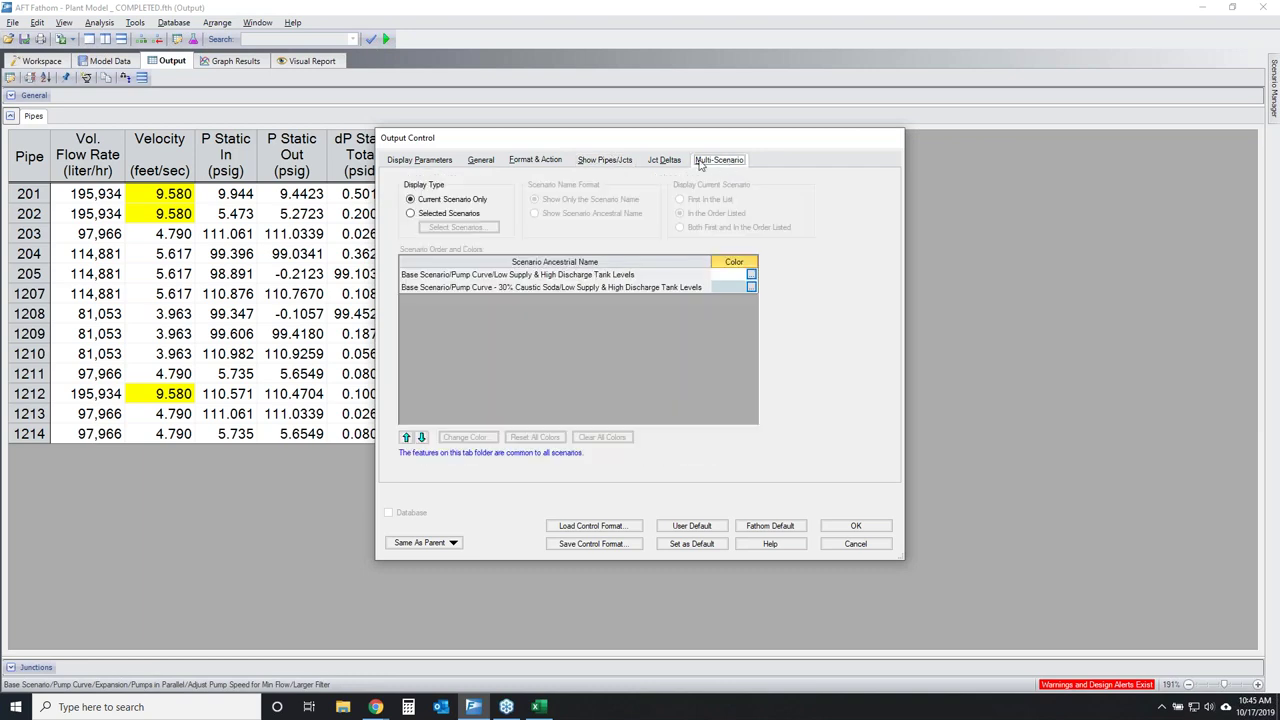
click(423, 162)
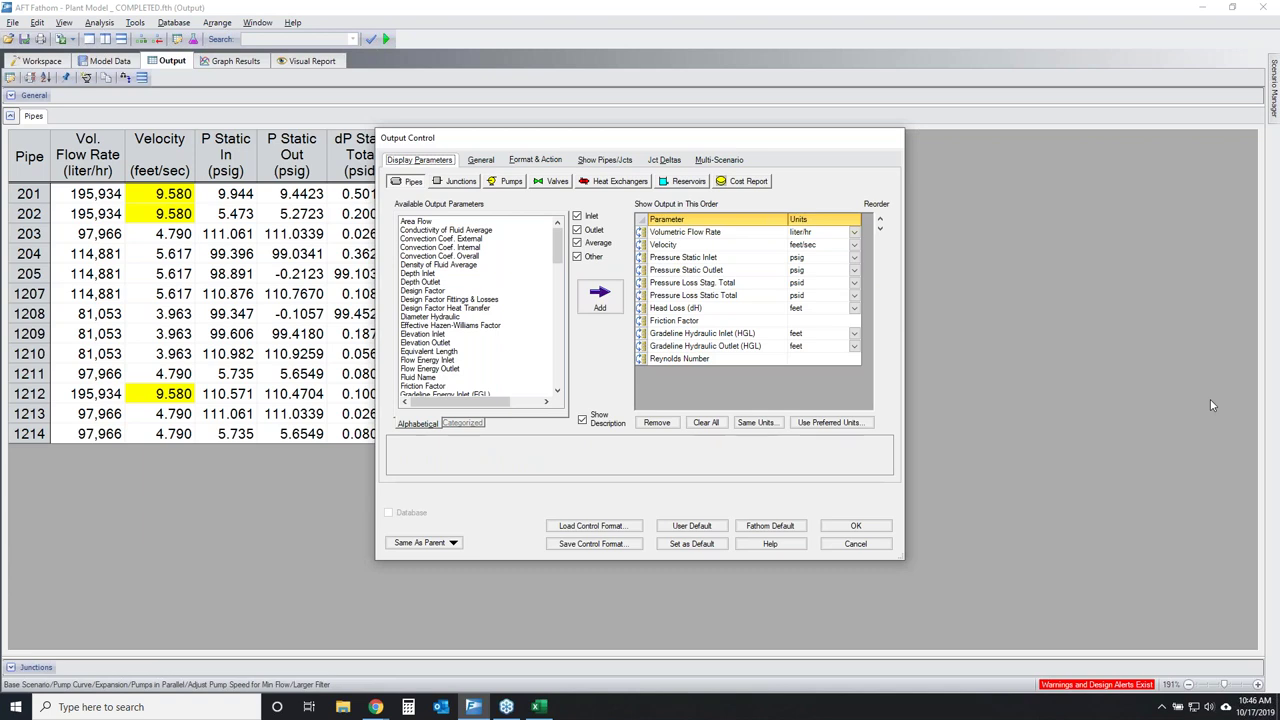
mouse_move(530, 522)
mouse_down()
mouse_move(659, 509)
mouse_move(849, 548)
mouse_move(443, 526)
mouse_move(720, 501)
mouse_up()
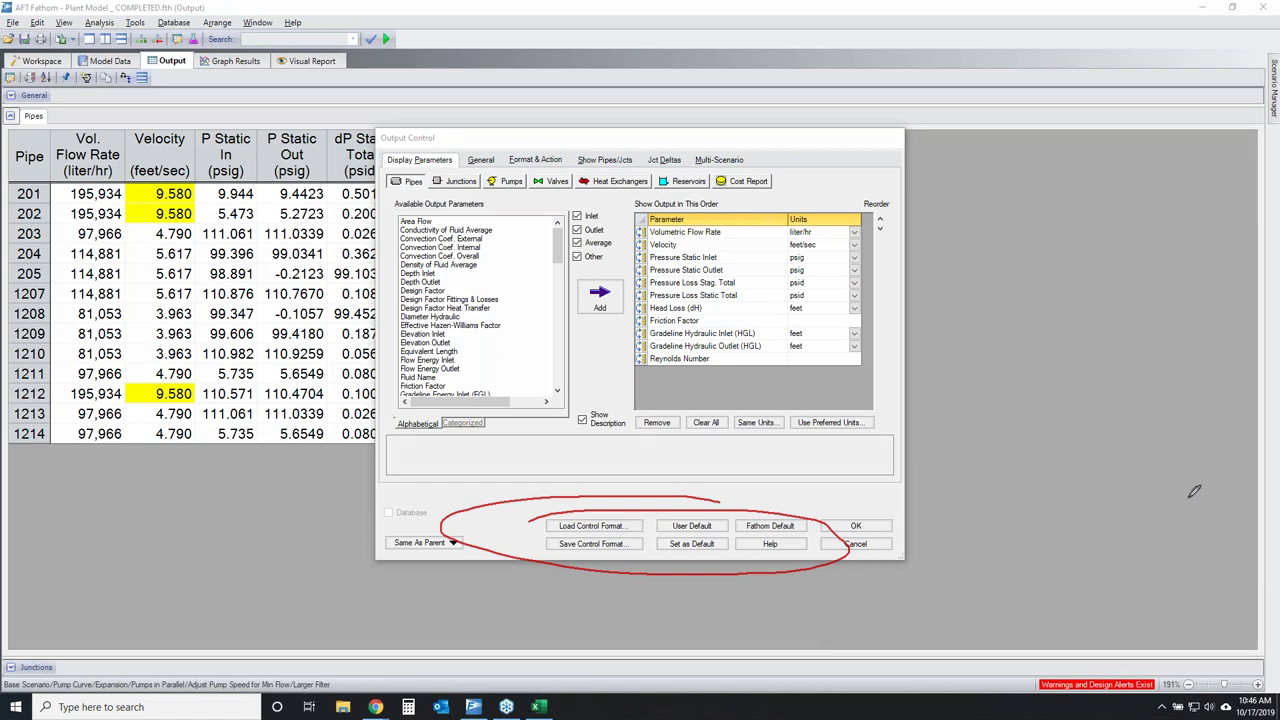
click(855, 543)
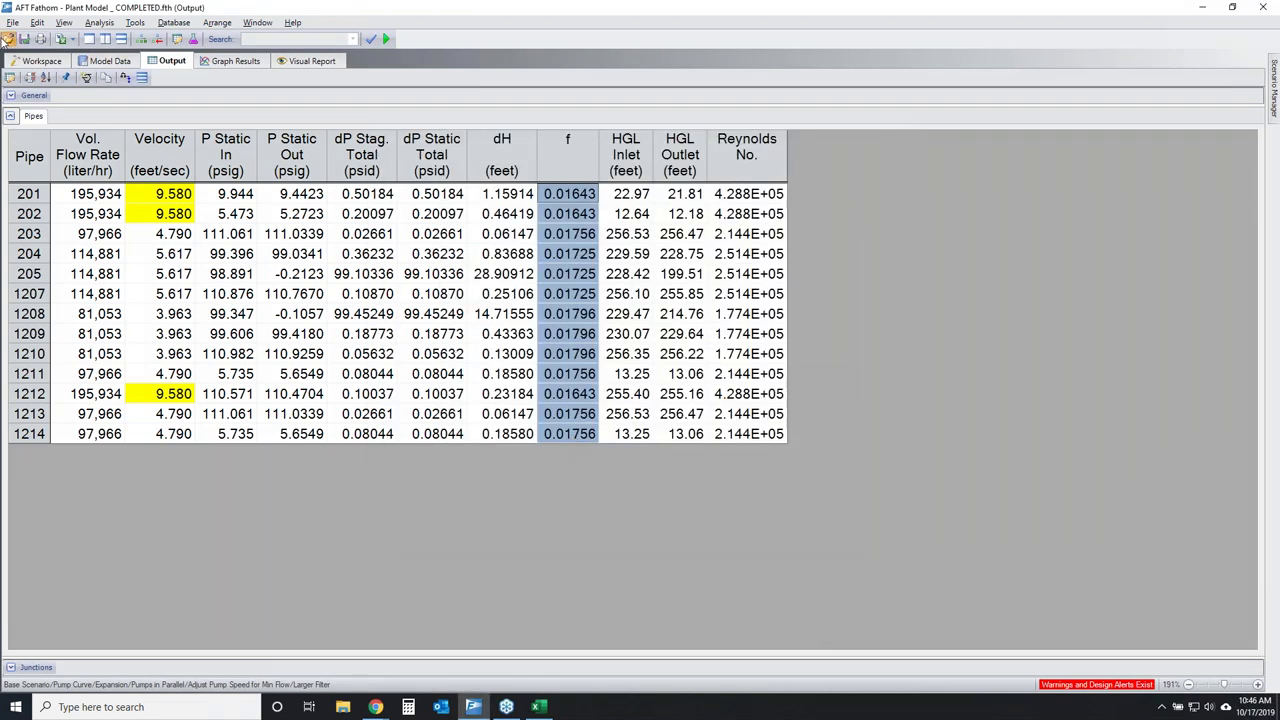
Open Closed Loop System.fth without saving Plant Model, then show its Output results.
click(8, 39)
key(n)
scroll(660, 292, down, 1)
double_click(582, 293)
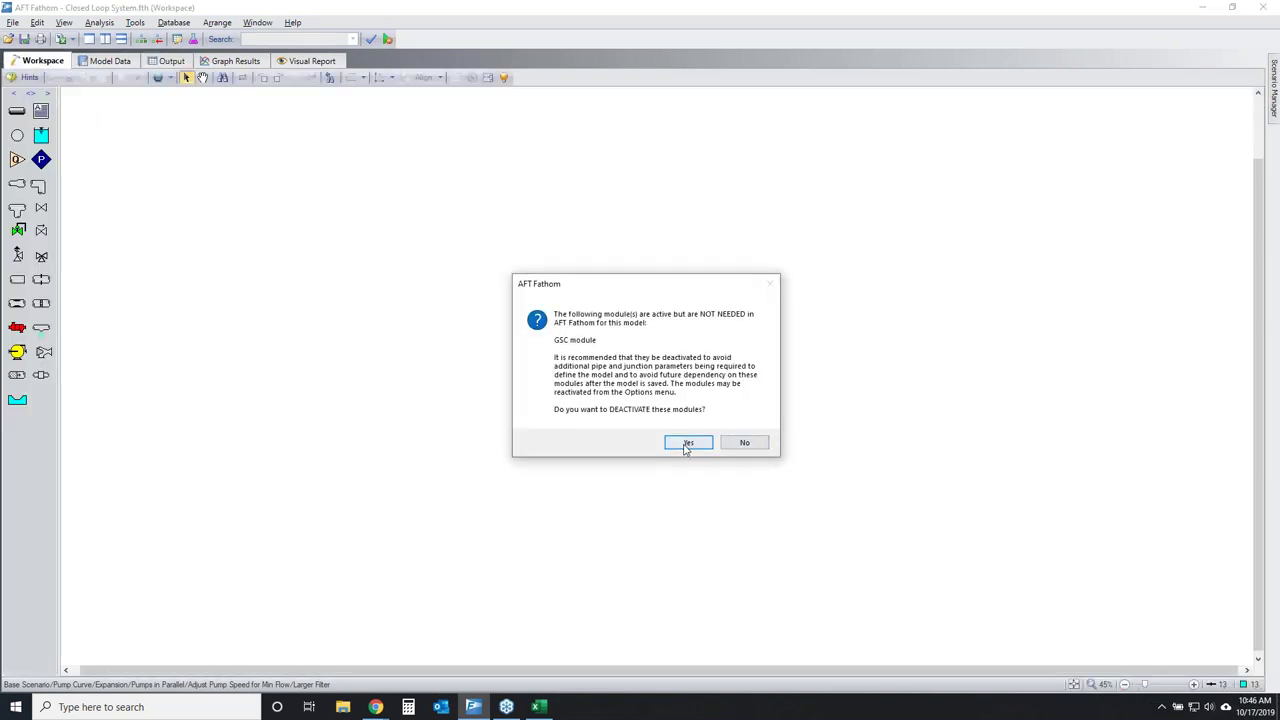
click(686, 444)
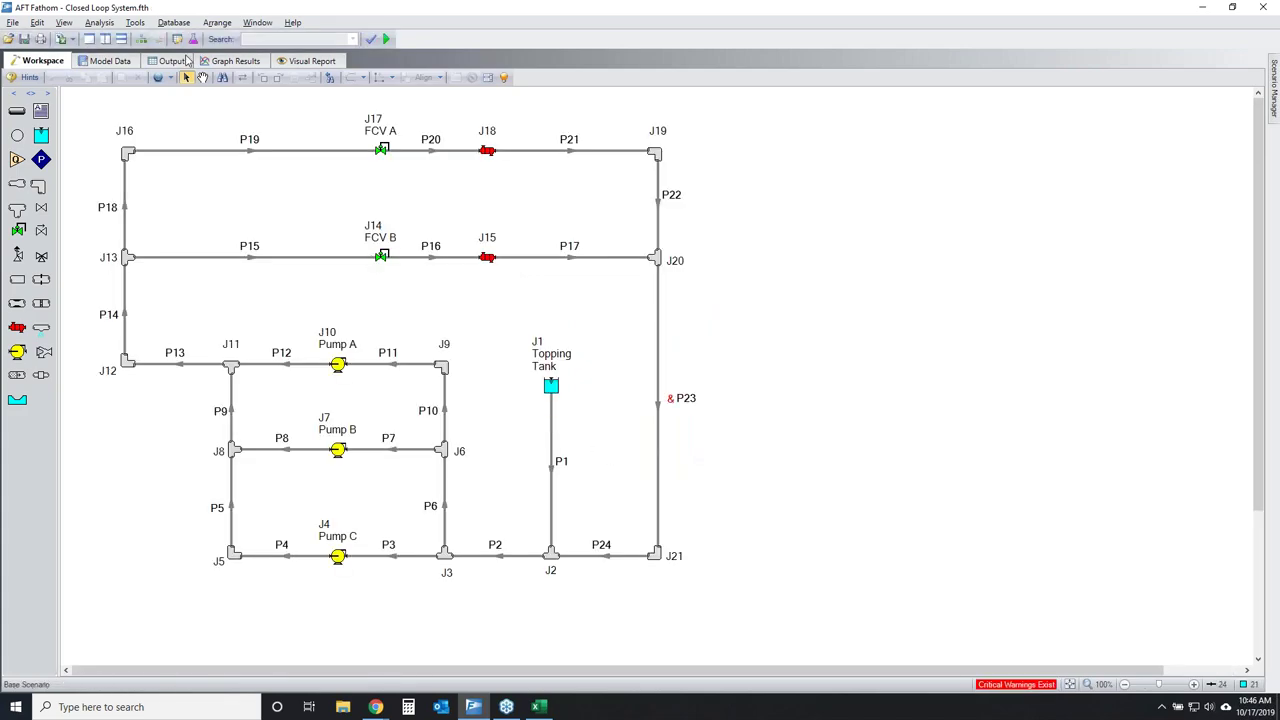
click(184, 61)
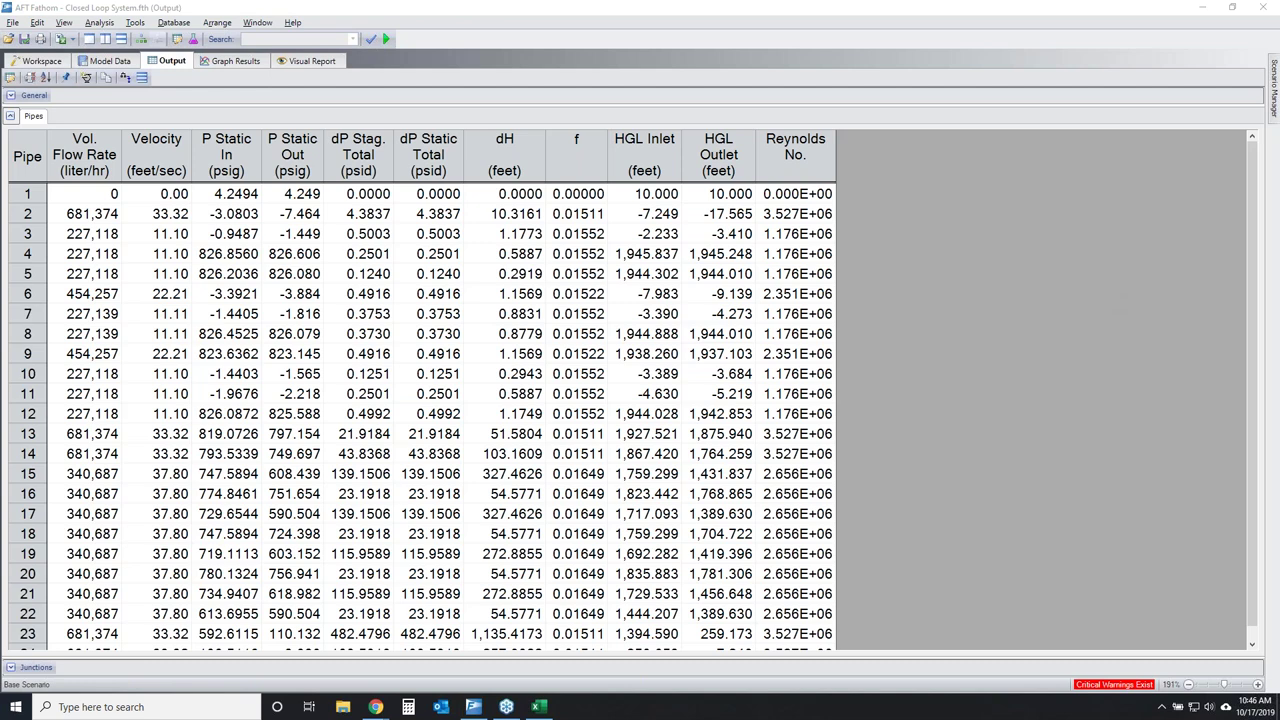
click(108, 162)
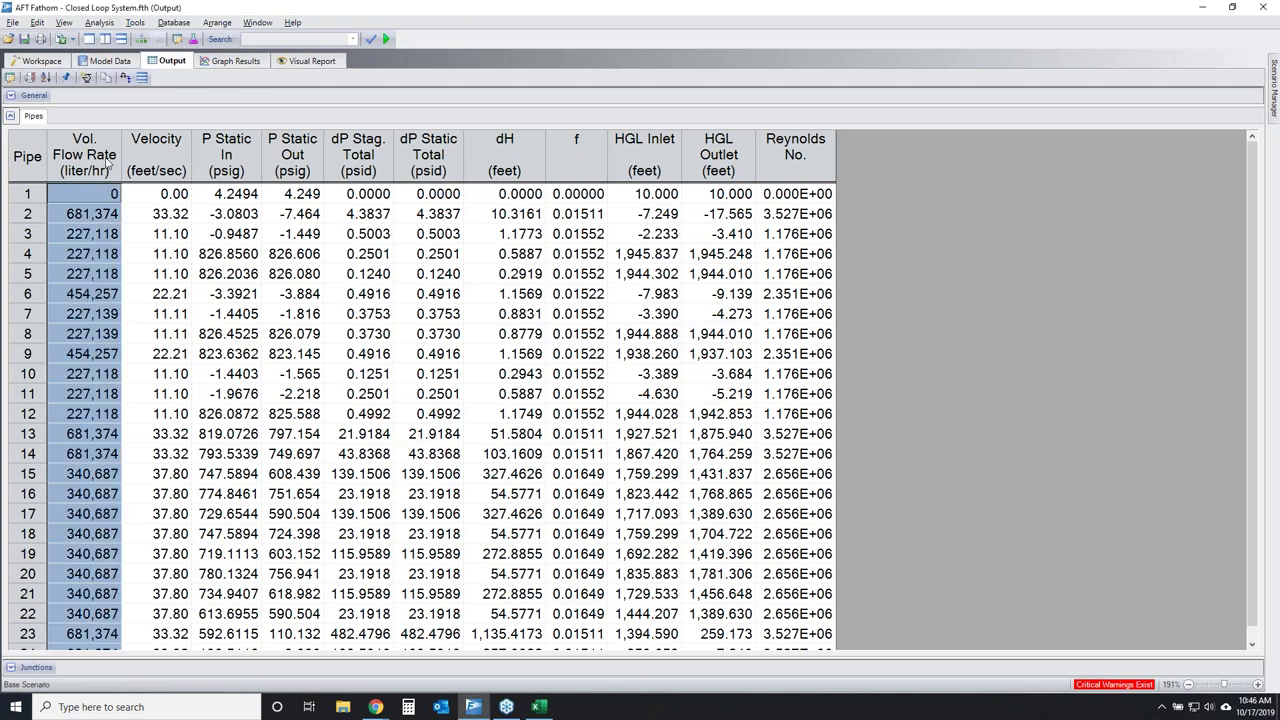
double_click(160, 165)
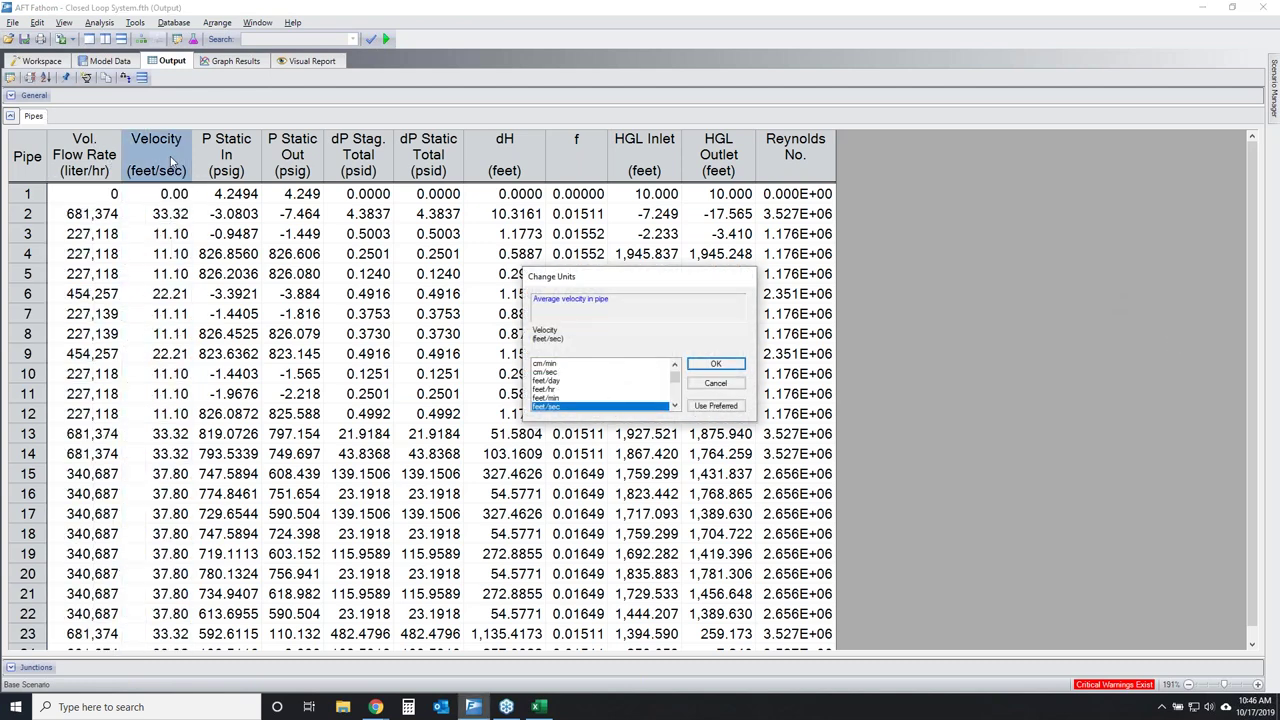
click(716, 384)
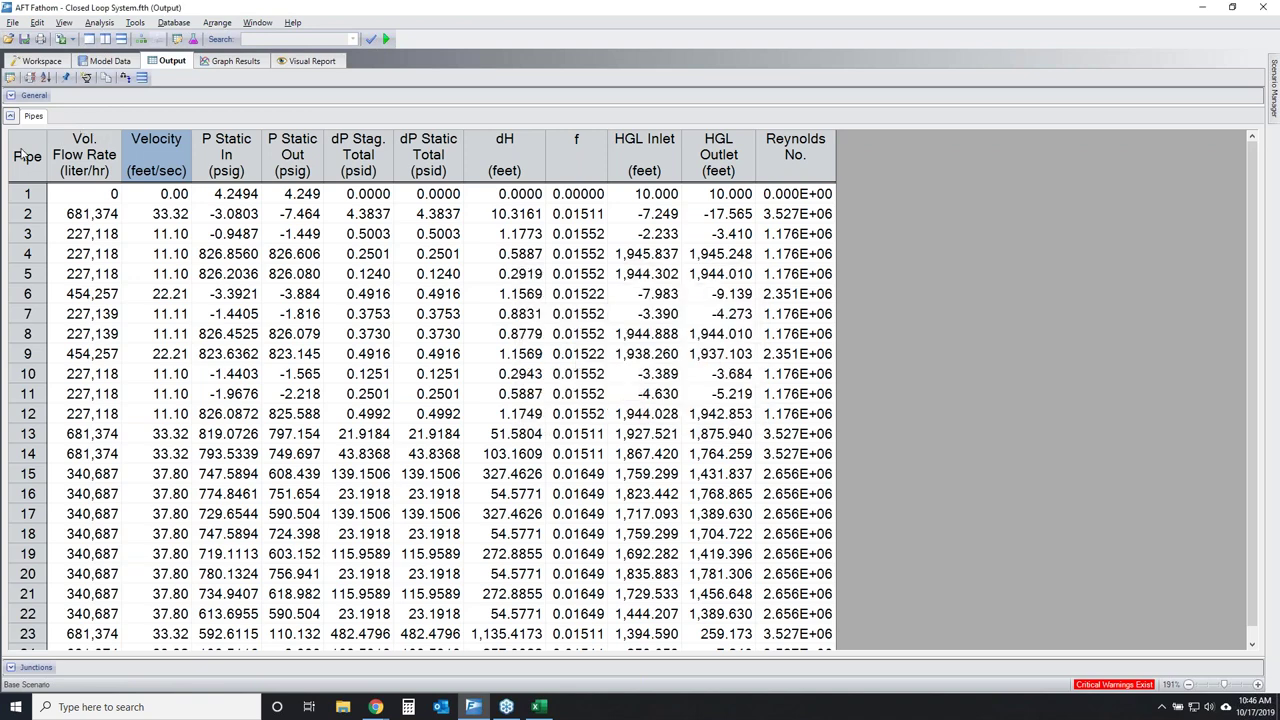
right_click(143, 153)
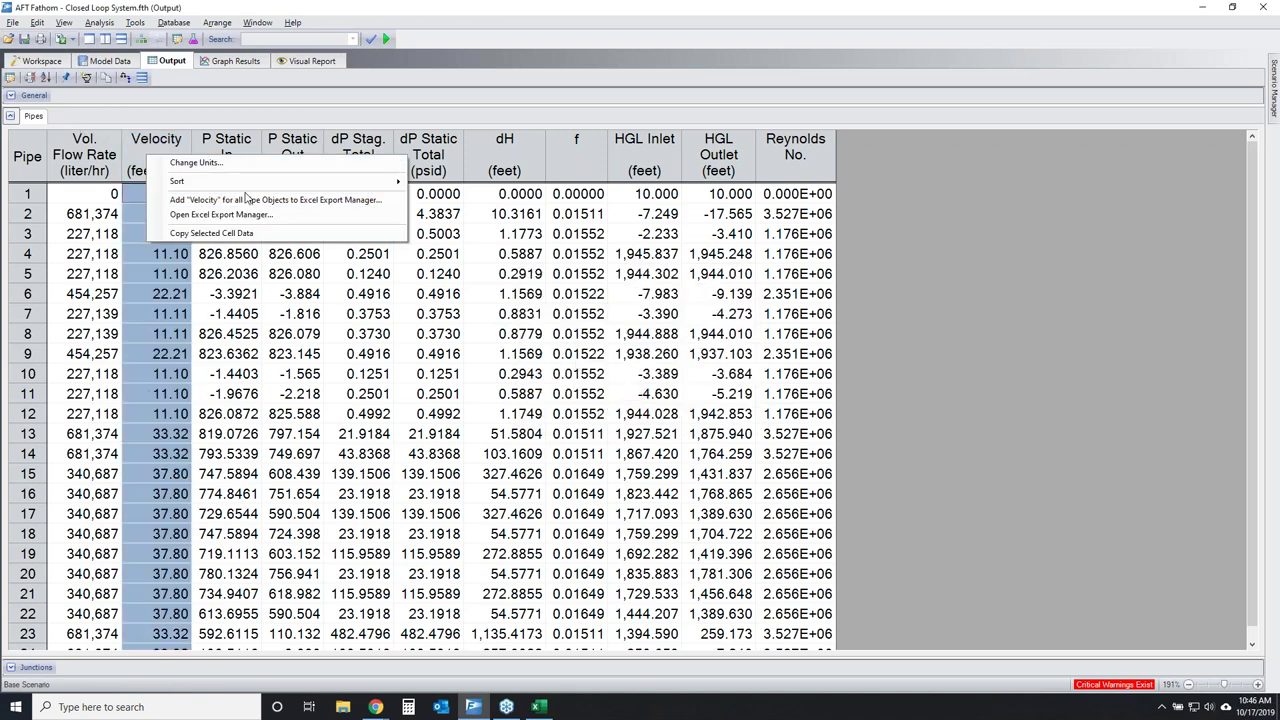
click(590, 376)
right_click(598, 377)
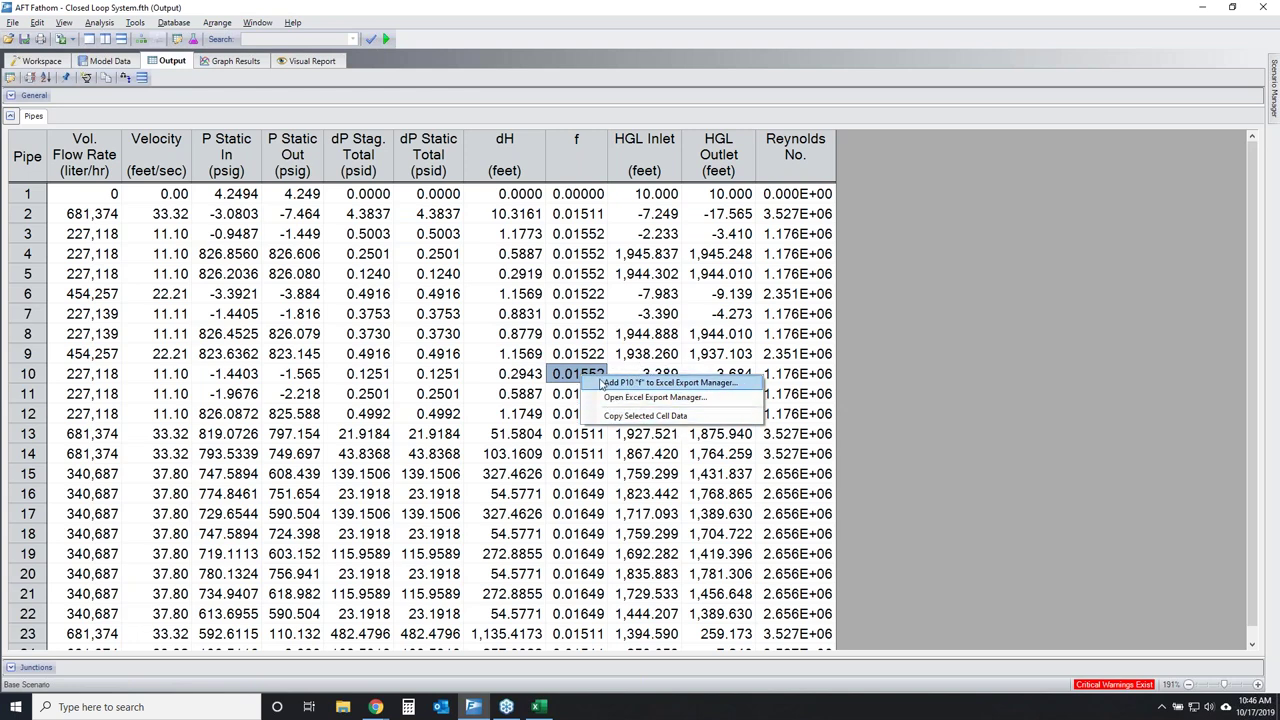
right_click(377, 152)
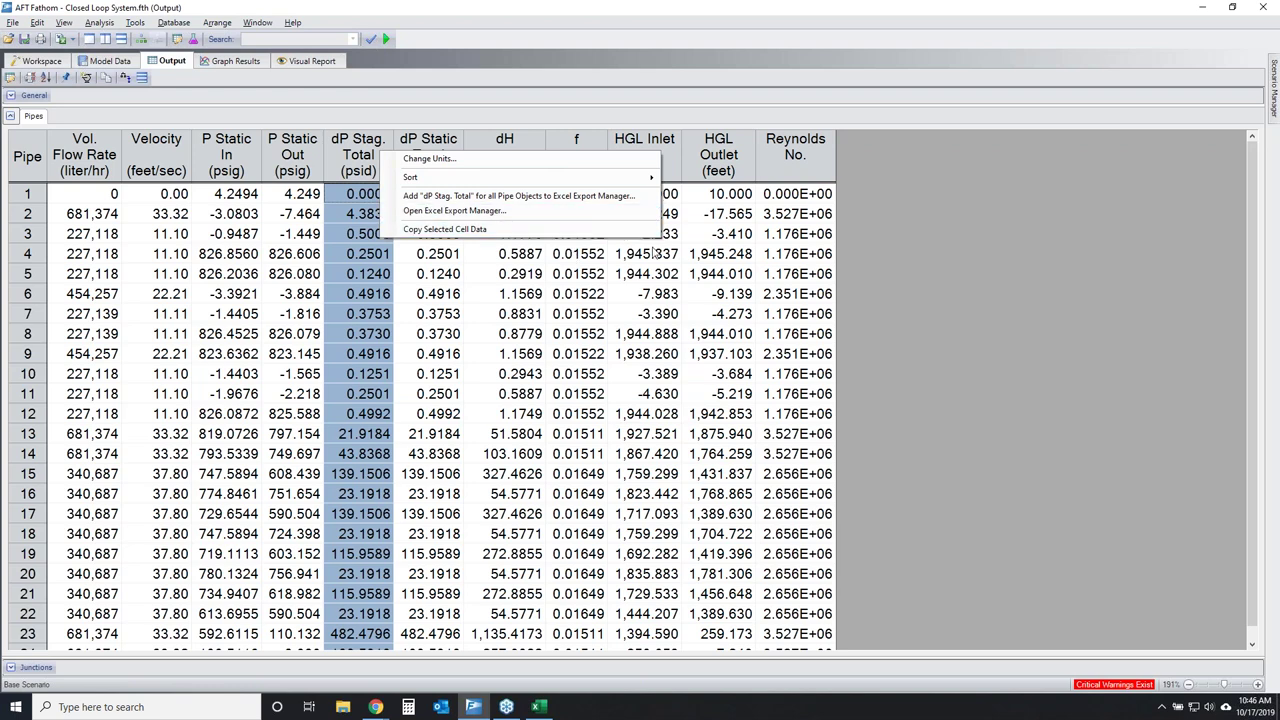
click(923, 290)
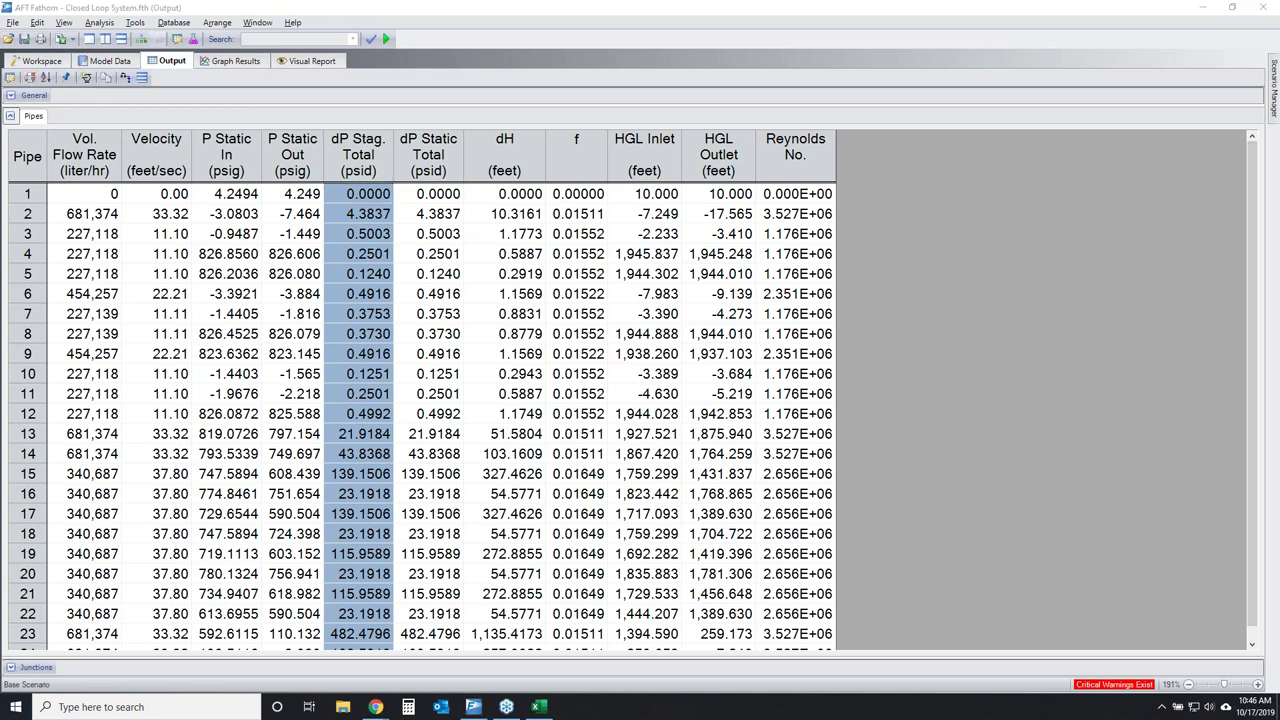
mouse_move(50, 44)
mouse_down()
mouse_move(28, 70)
mouse_move(40, 86)
mouse_move(38, 64)
mouse_up()
Show the General Warnings and select the critical FCV warnings for Junctions 14 and 17.
click(33, 80)
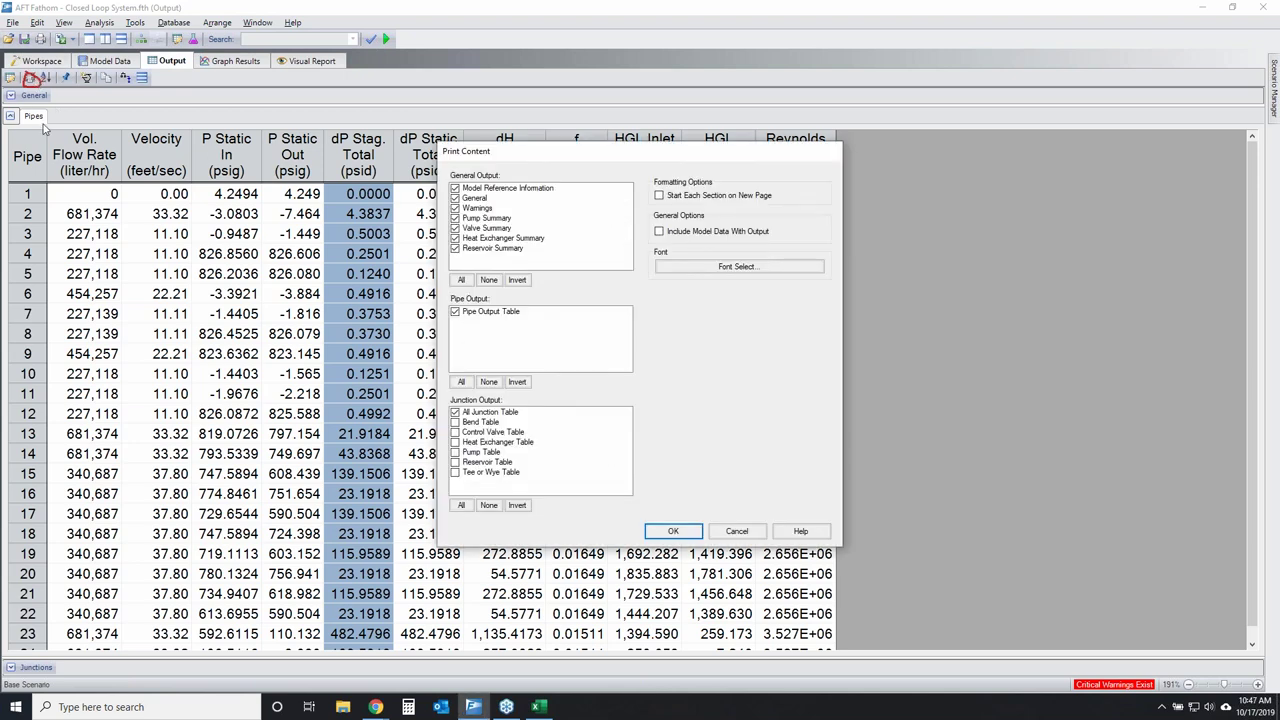
click(737, 531)
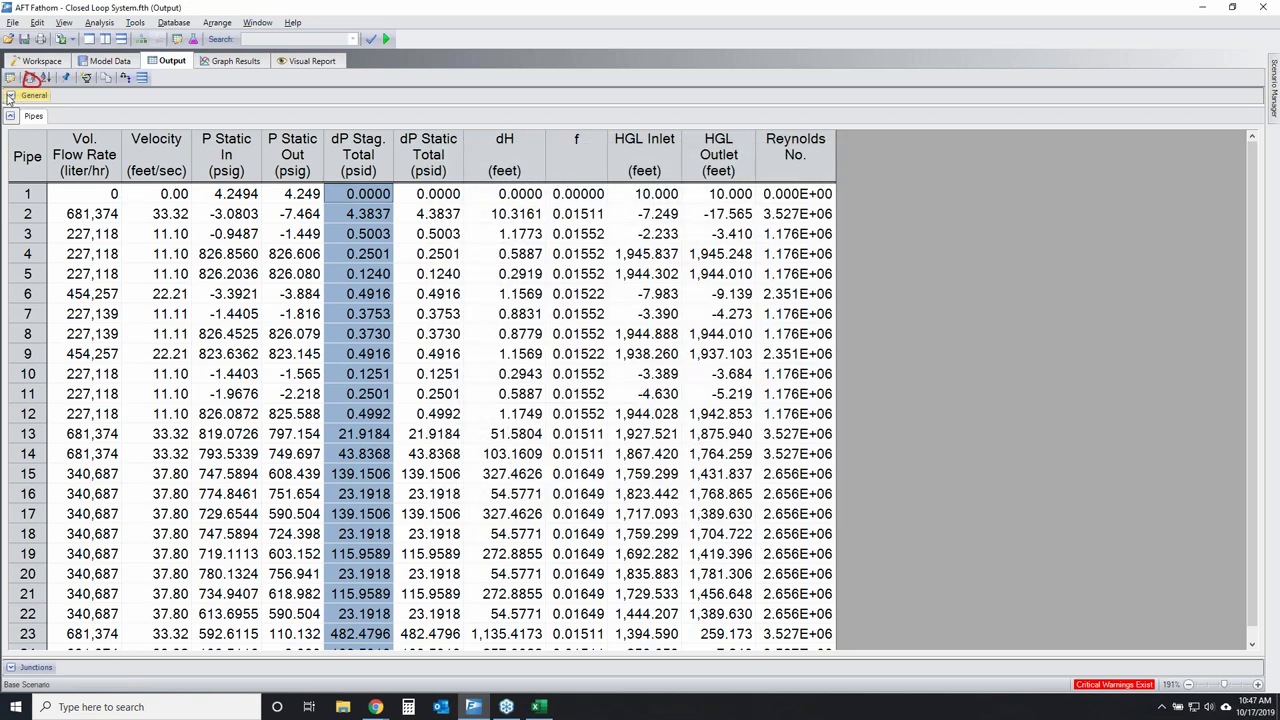
click(10, 95)
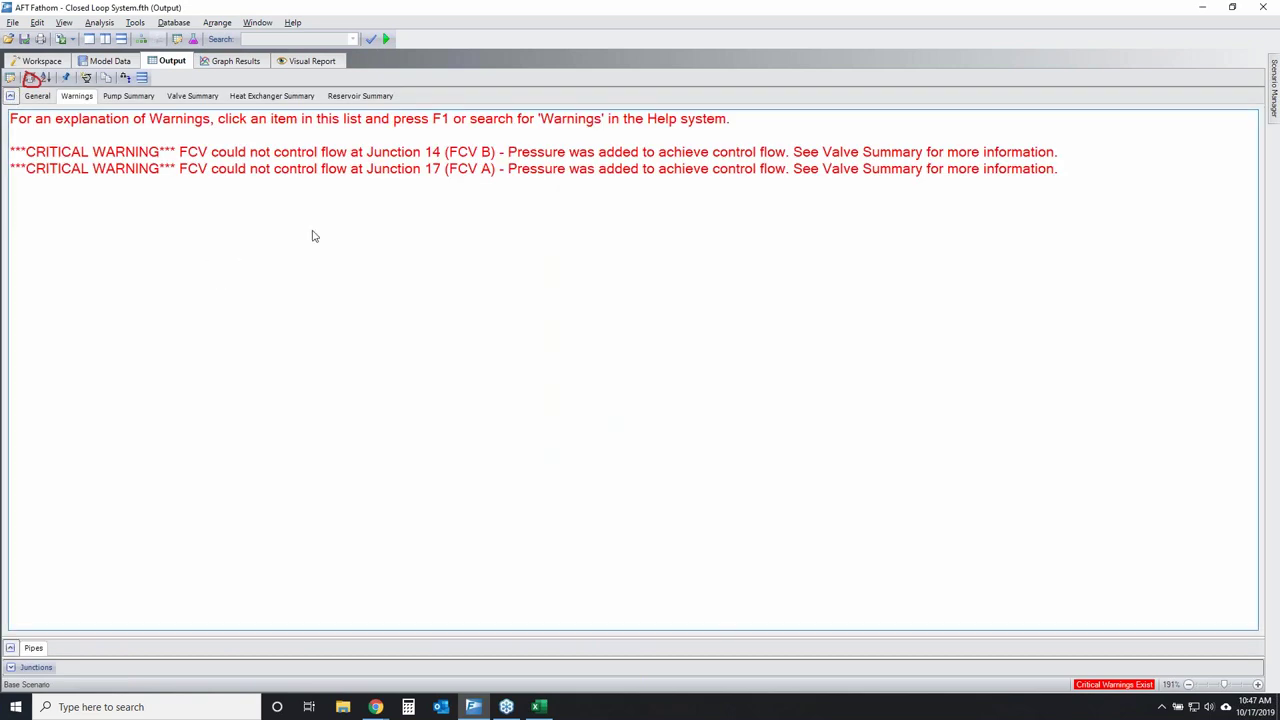
drag(672, 153, 676, 172)
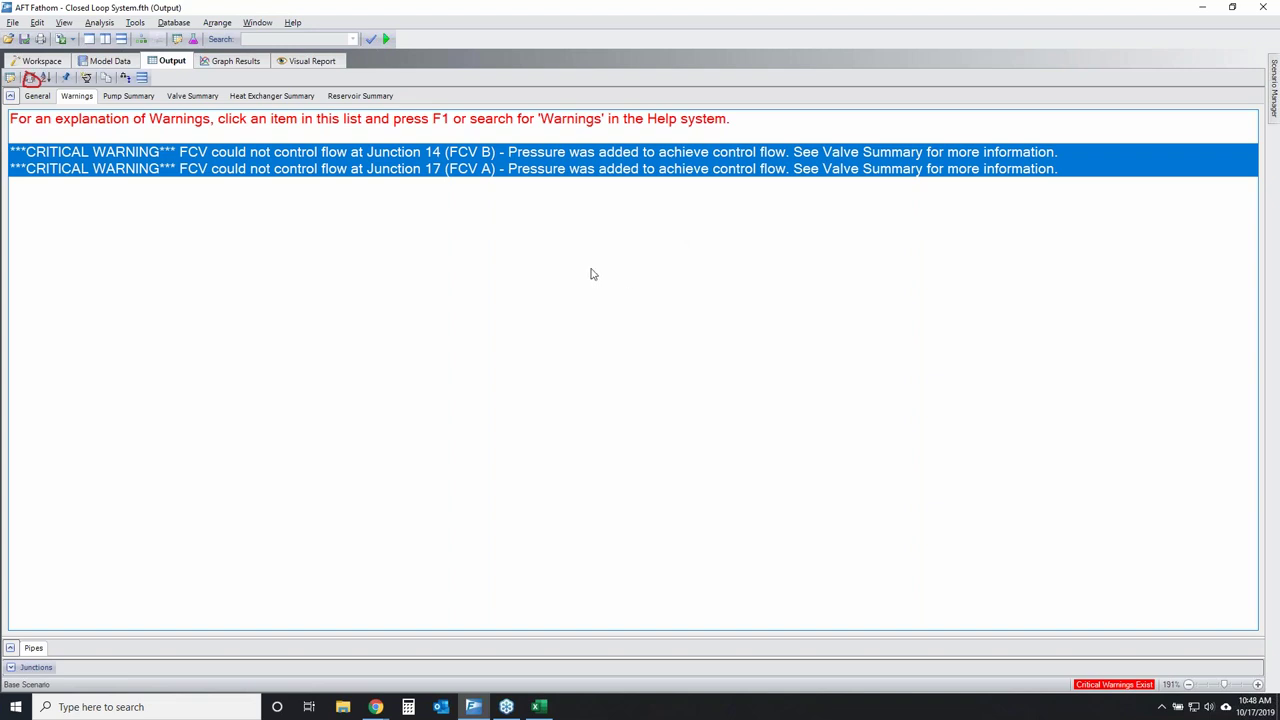
Drop Warnings, Model Reference Information and the All Junction Table from print content; include model data with output.
click(30, 79)
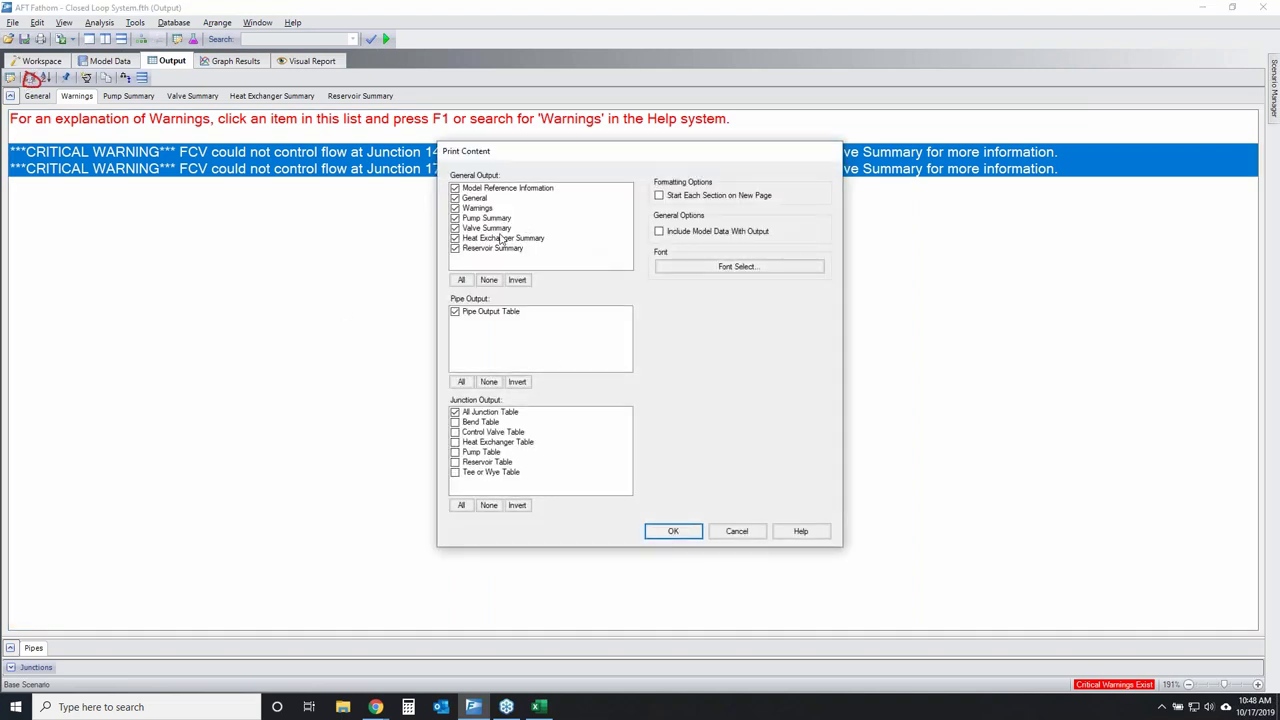
click(456, 208)
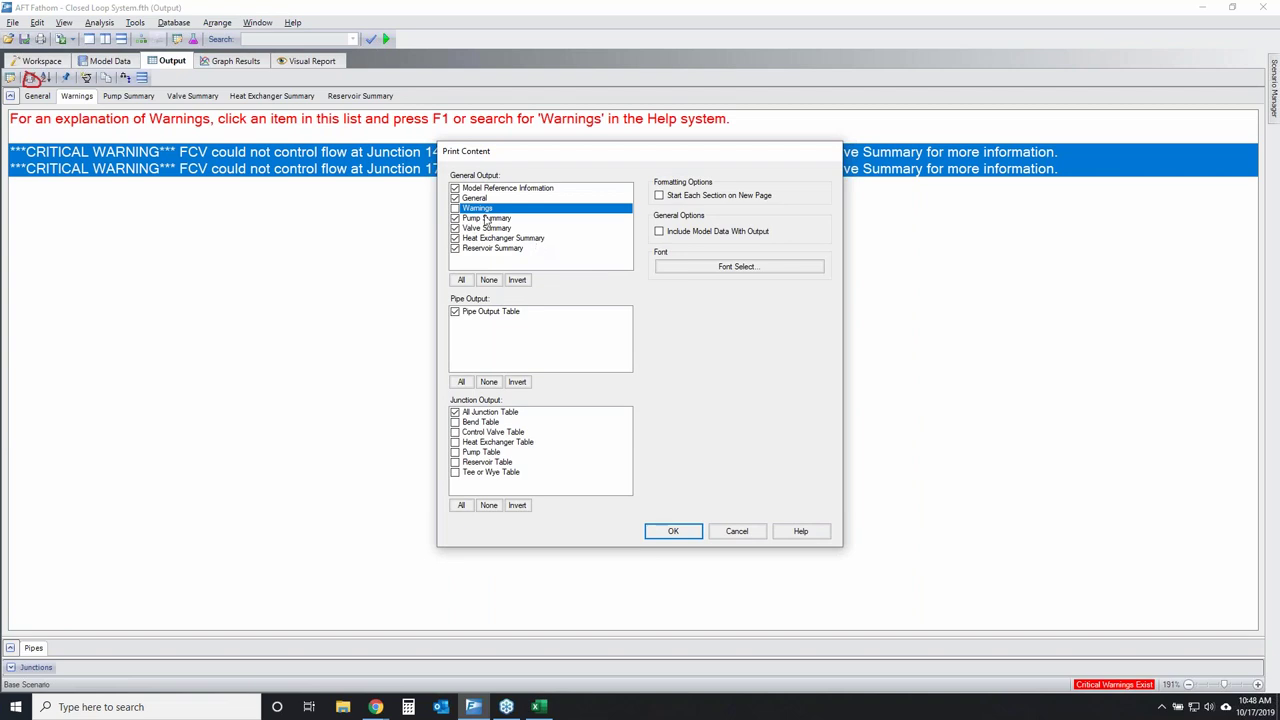
click(455, 188)
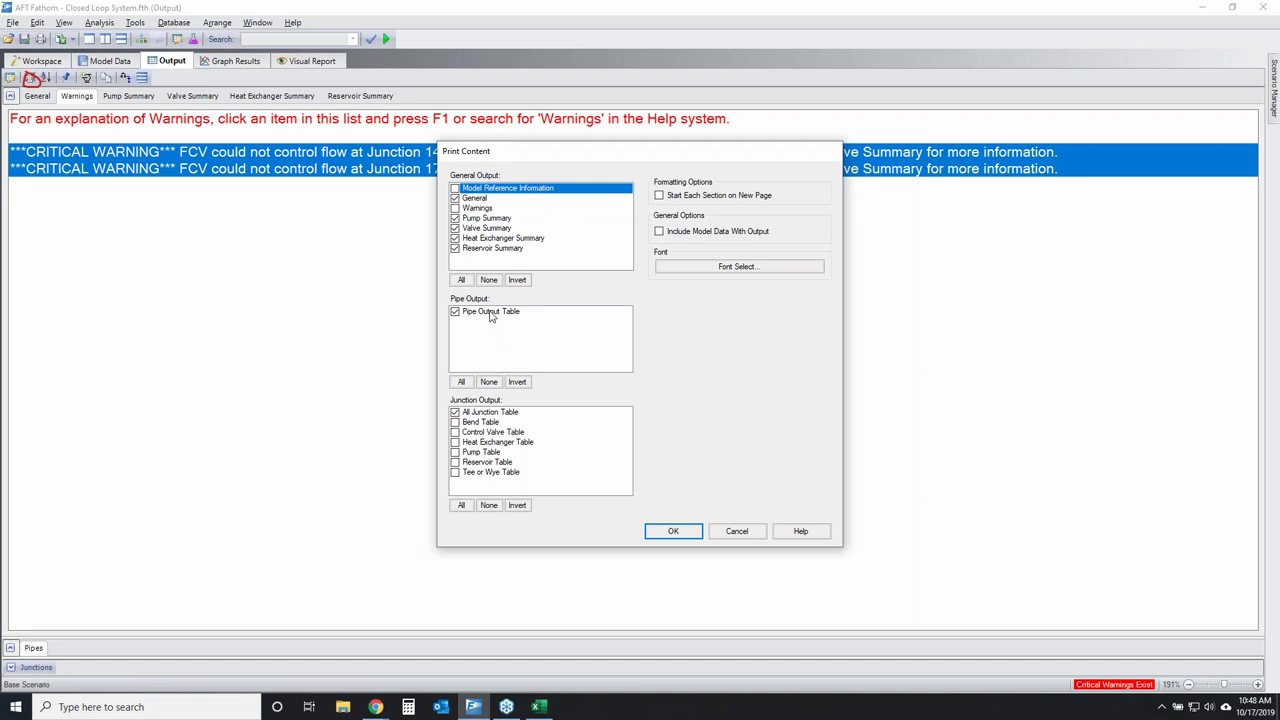
click(455, 412)
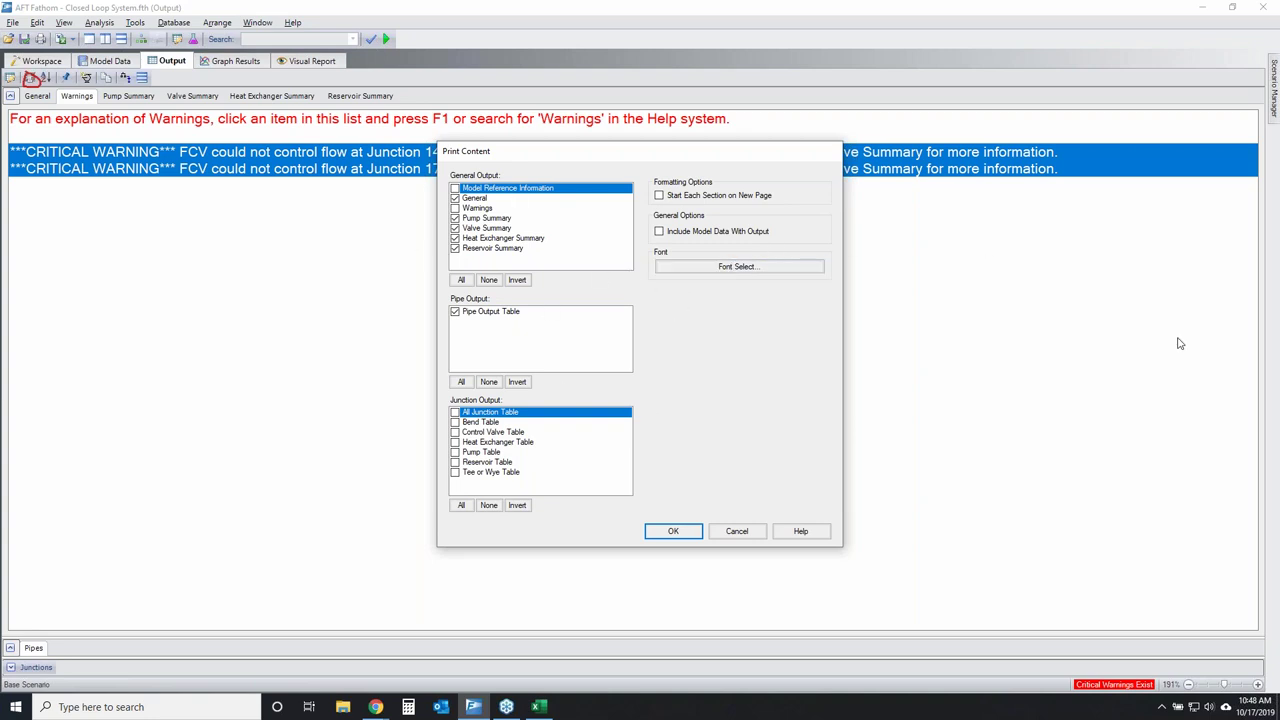
mouse_move(655, 216)
mouse_down()
mouse_move(717, 210)
mouse_move(623, 211)
mouse_move(718, 214)
mouse_up()
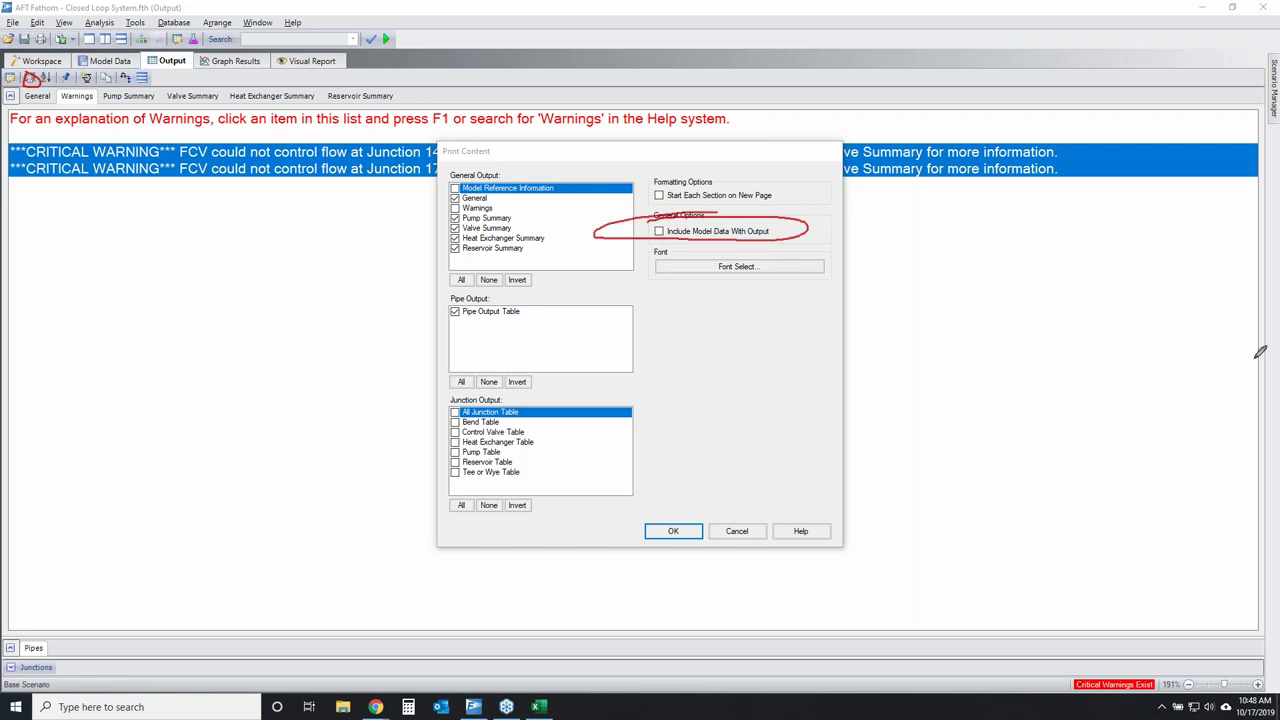
click(659, 231)
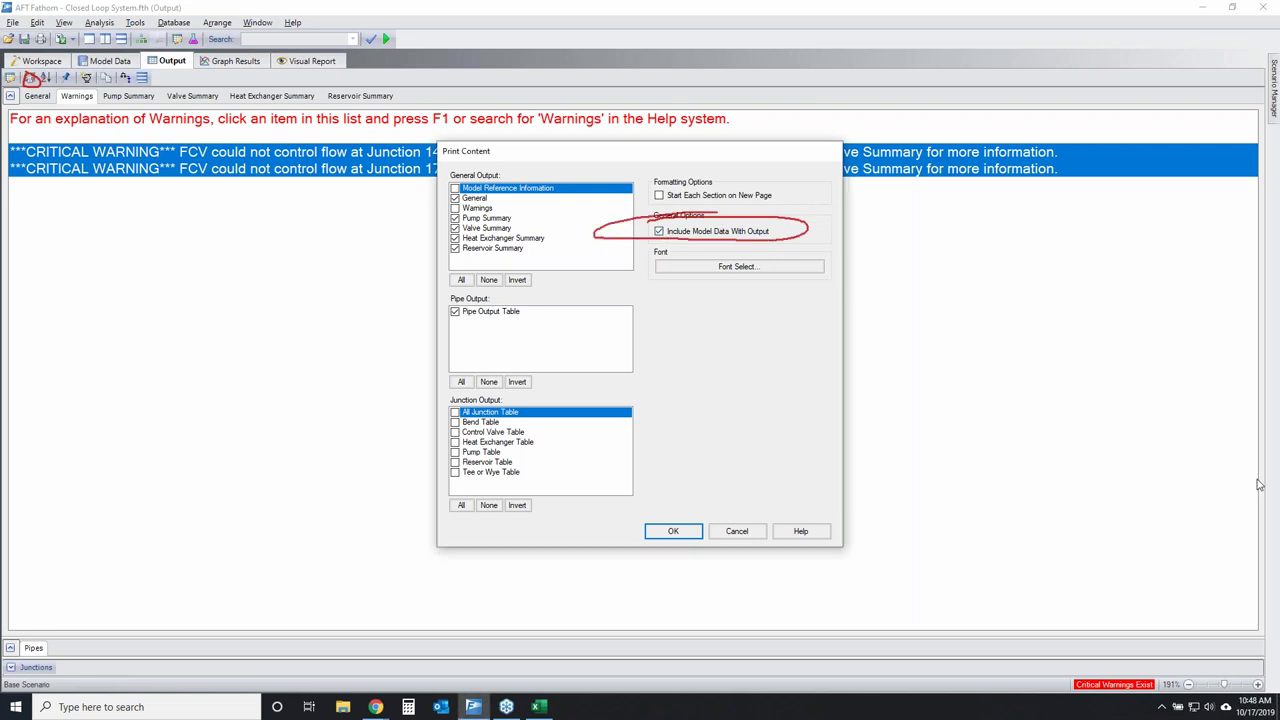
mouse_move(92, 50)
mouse_down()
mouse_move(82, 62)
mouse_move(146, 40)
mouse_move(100, 64)
mouse_move(90, 54)
mouse_up()
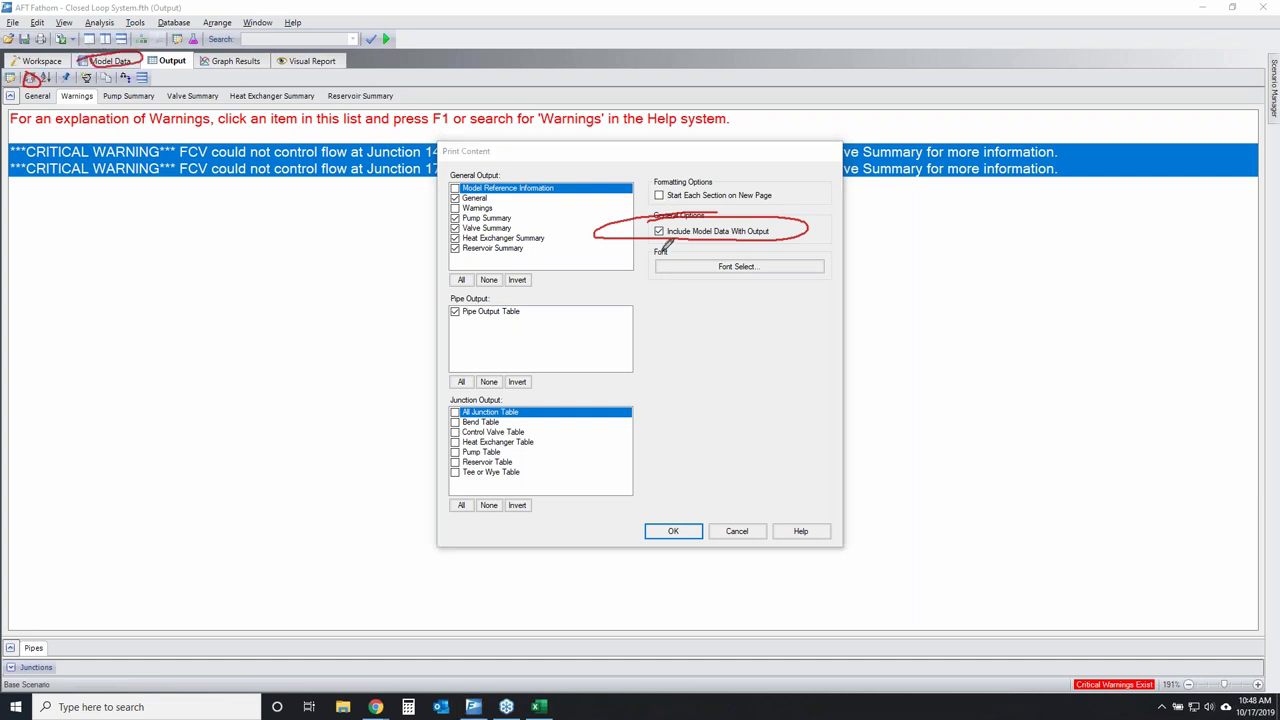
mouse_move(650, 216)
mouse_down()
mouse_move(813, 216)
mouse_move(655, 240)
mouse_move(561, 204)
mouse_move(771, 232)
mouse_move(702, 216)
mouse_up()
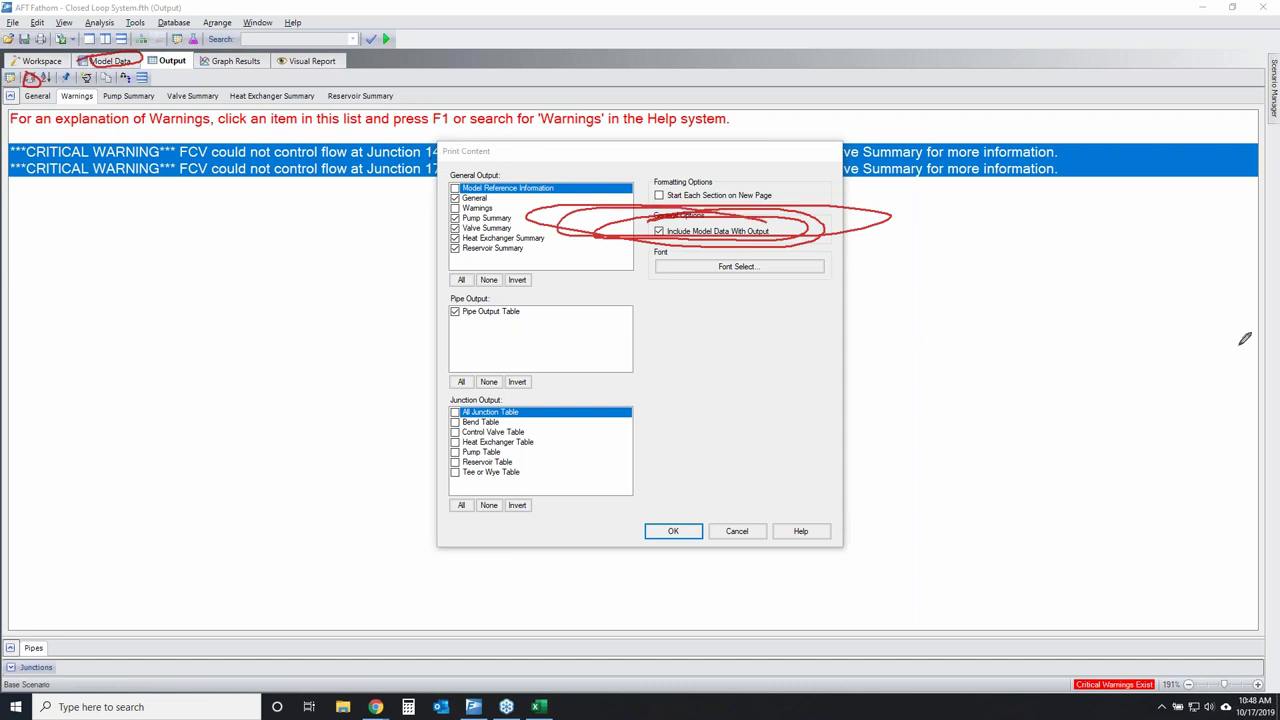
key(Escape)
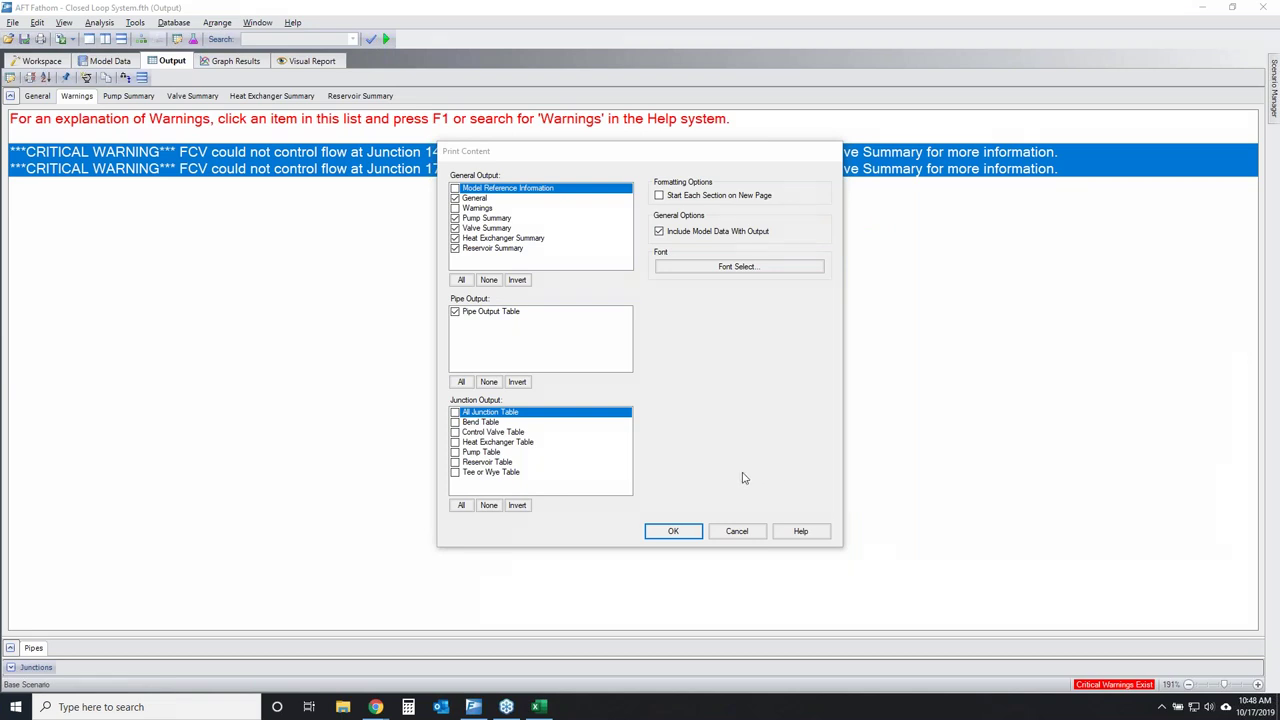
click(672, 531)
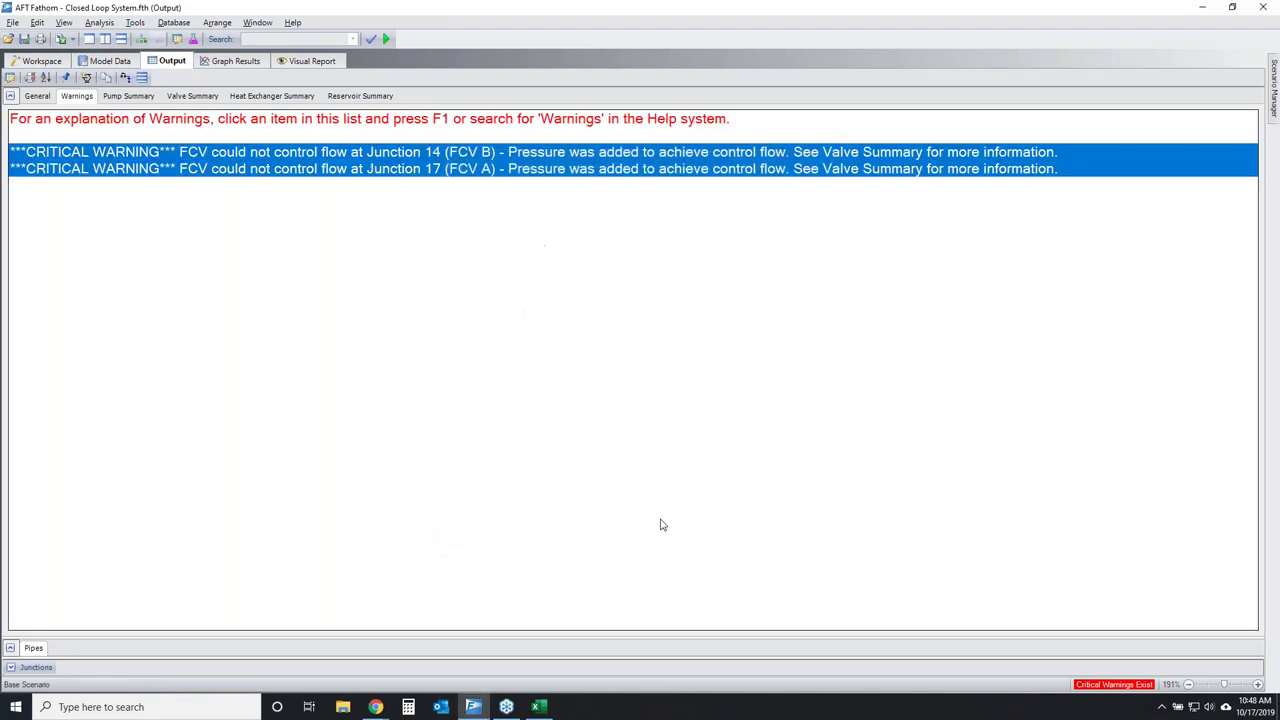
click(13, 23)
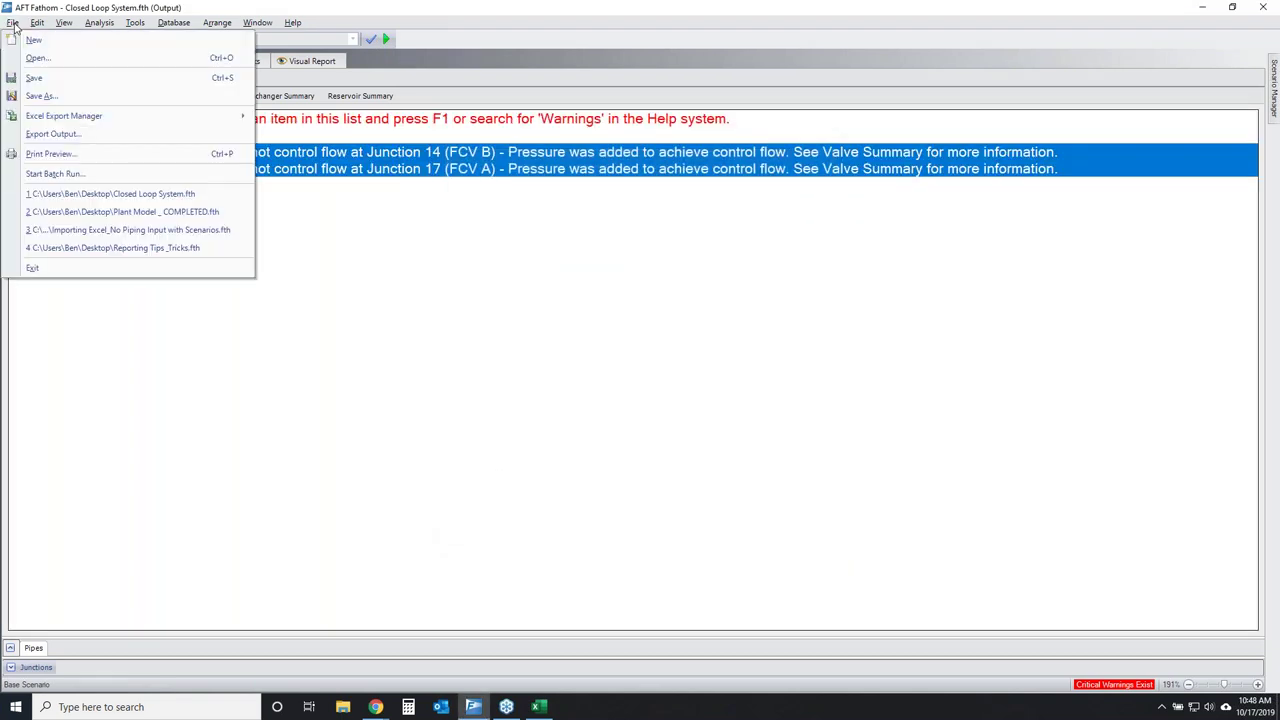
click(52, 155)
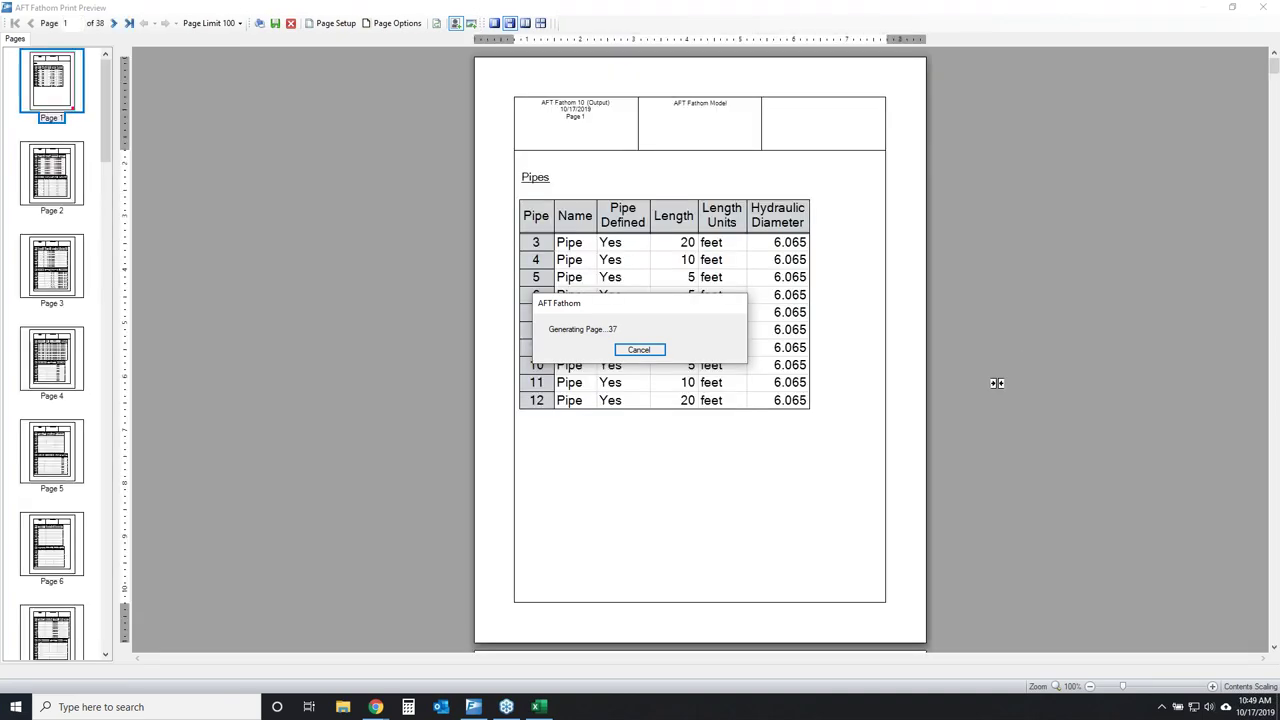
click(63, 177)
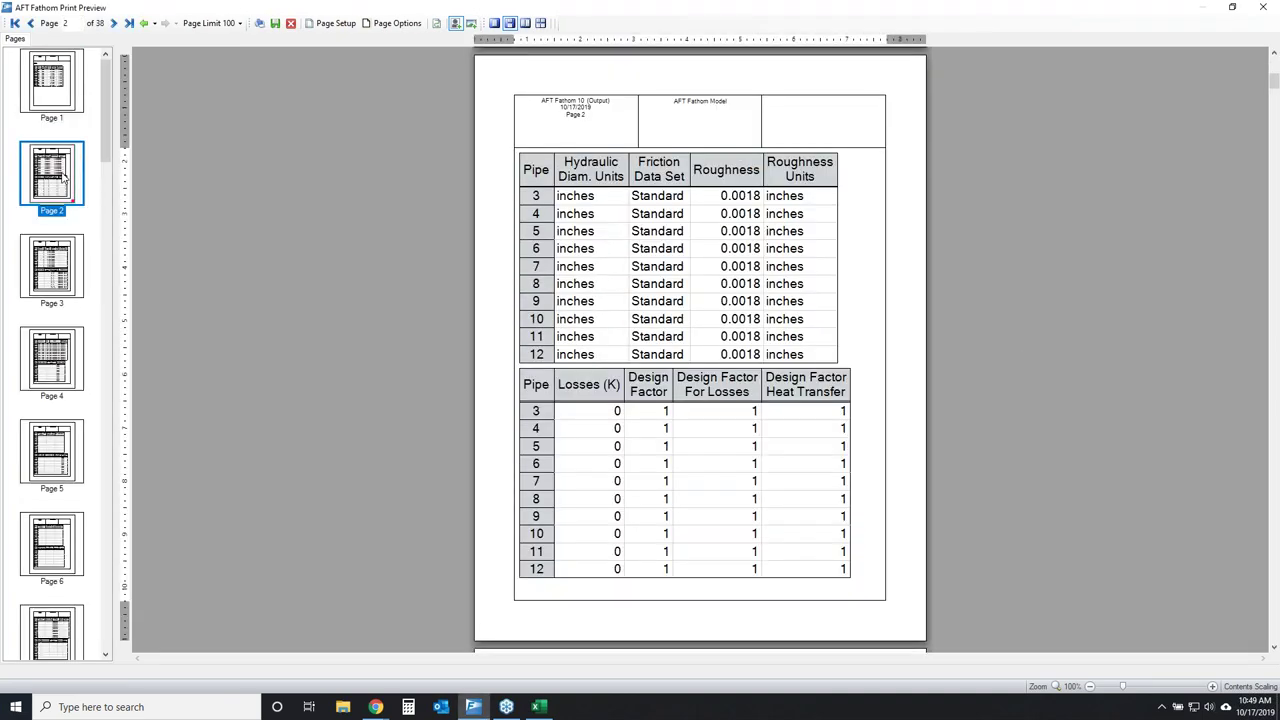
click(51, 247)
click(63, 345)
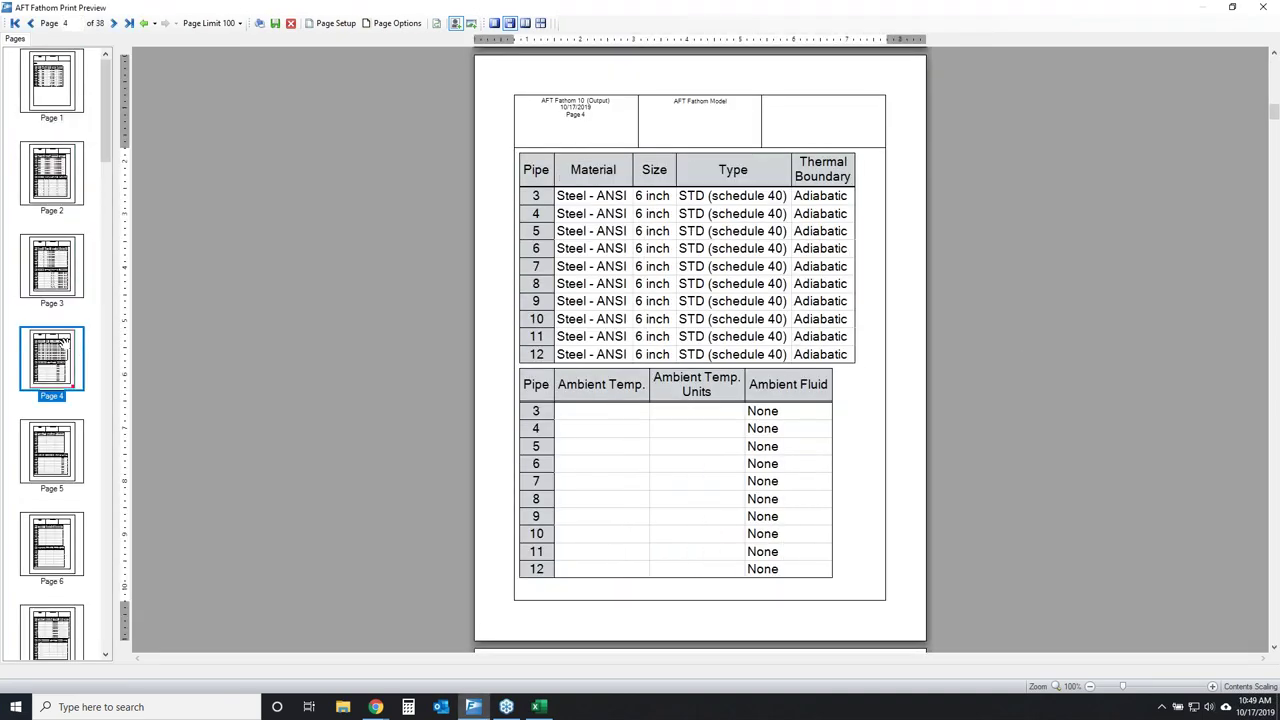
click(74, 437)
click(70, 535)
scroll(79, 550, down, 5)
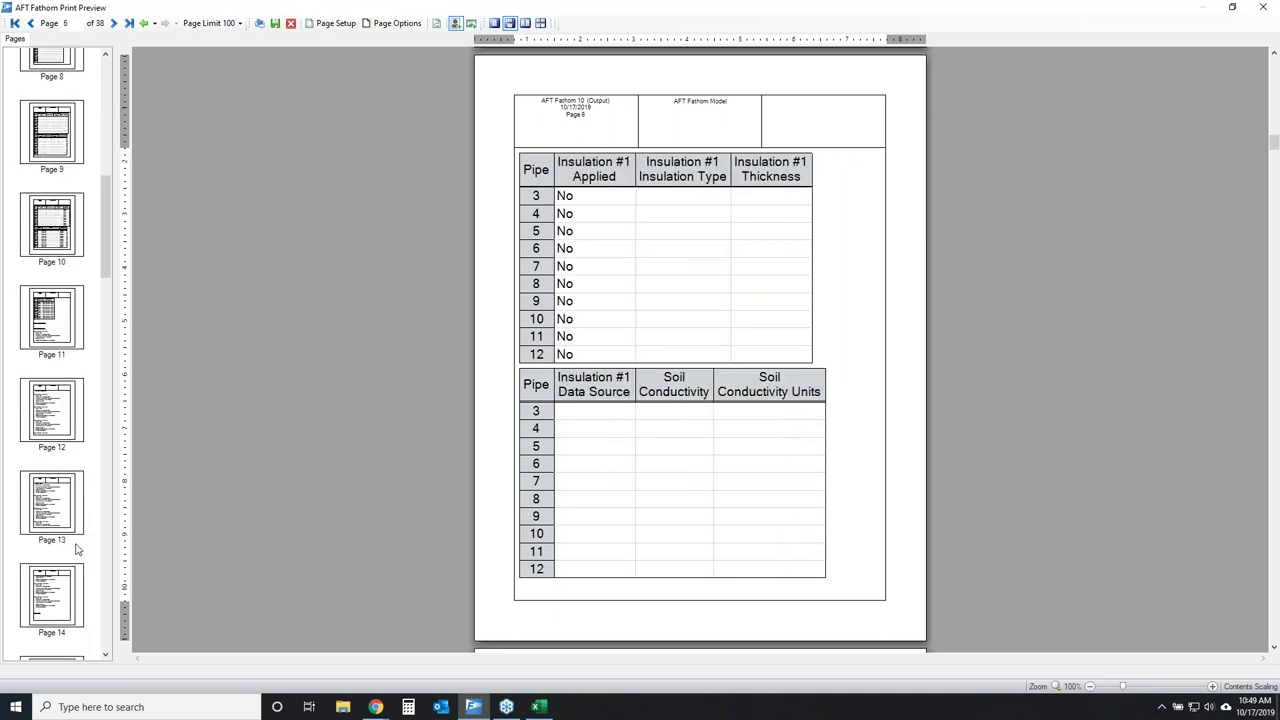
click(58, 356)
click(63, 398)
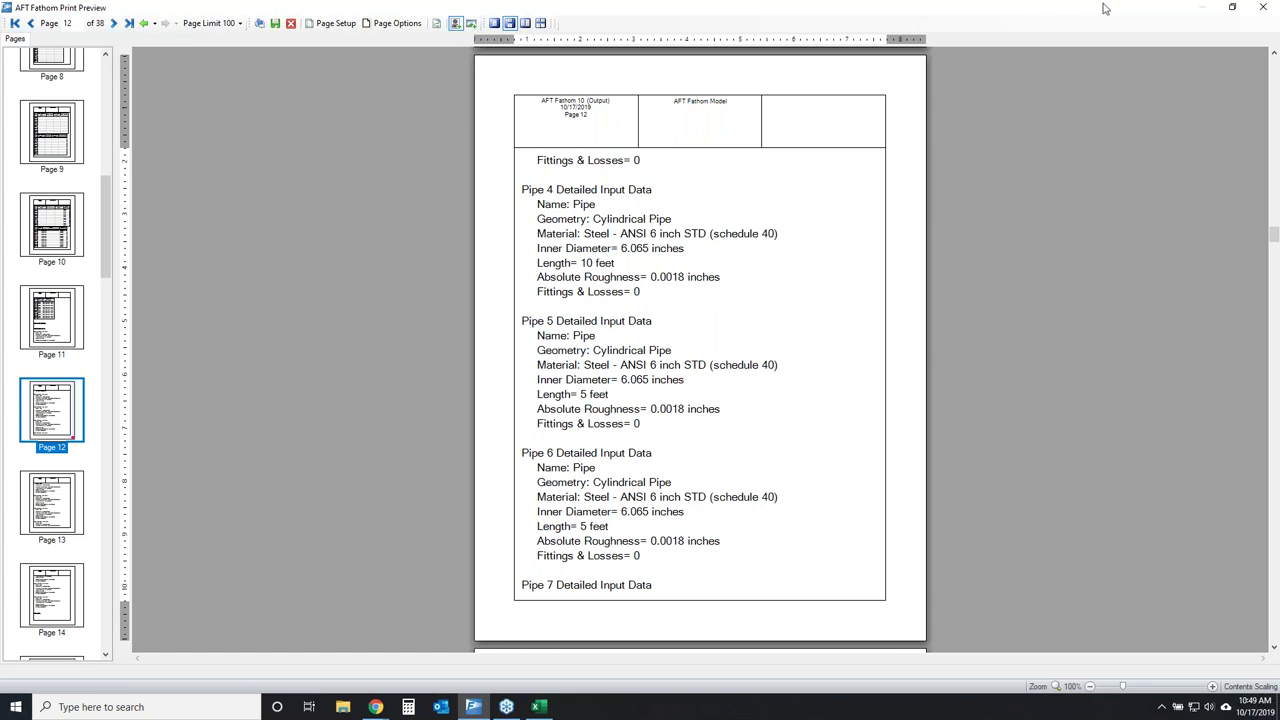
click(1263, 7)
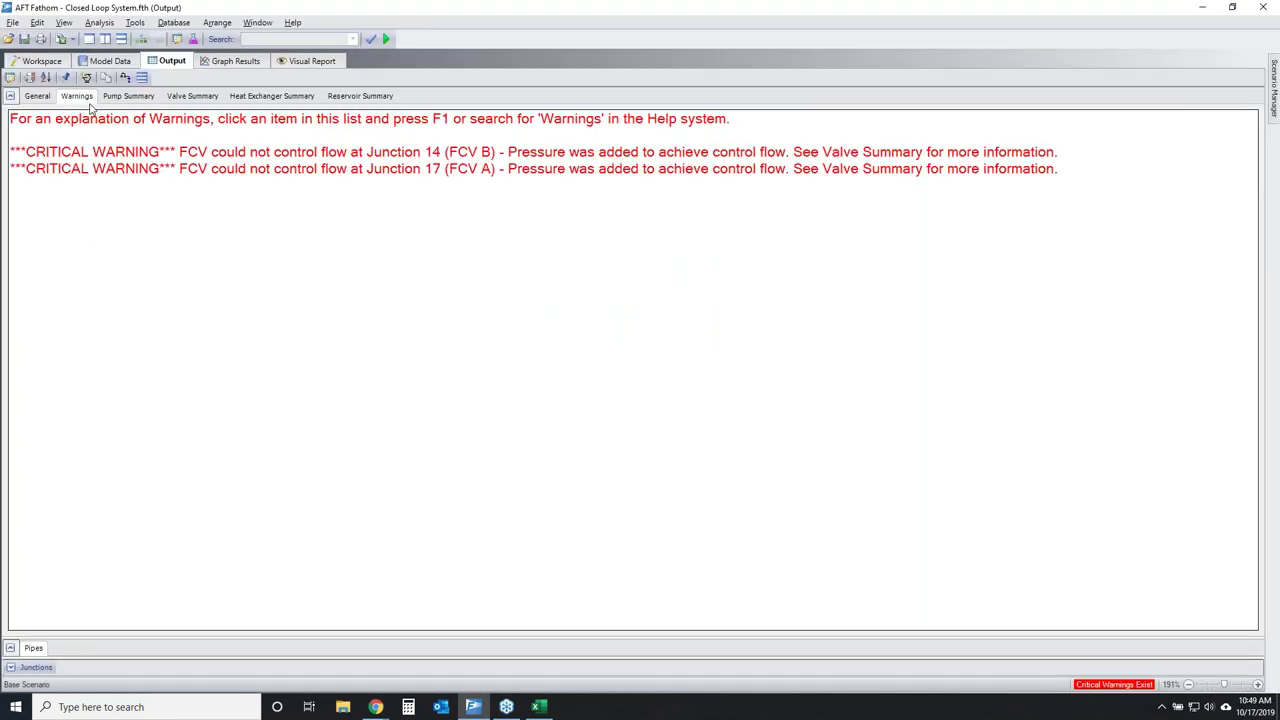
Sort the Pipes results table by Velocity in ascending order.
click(11, 96)
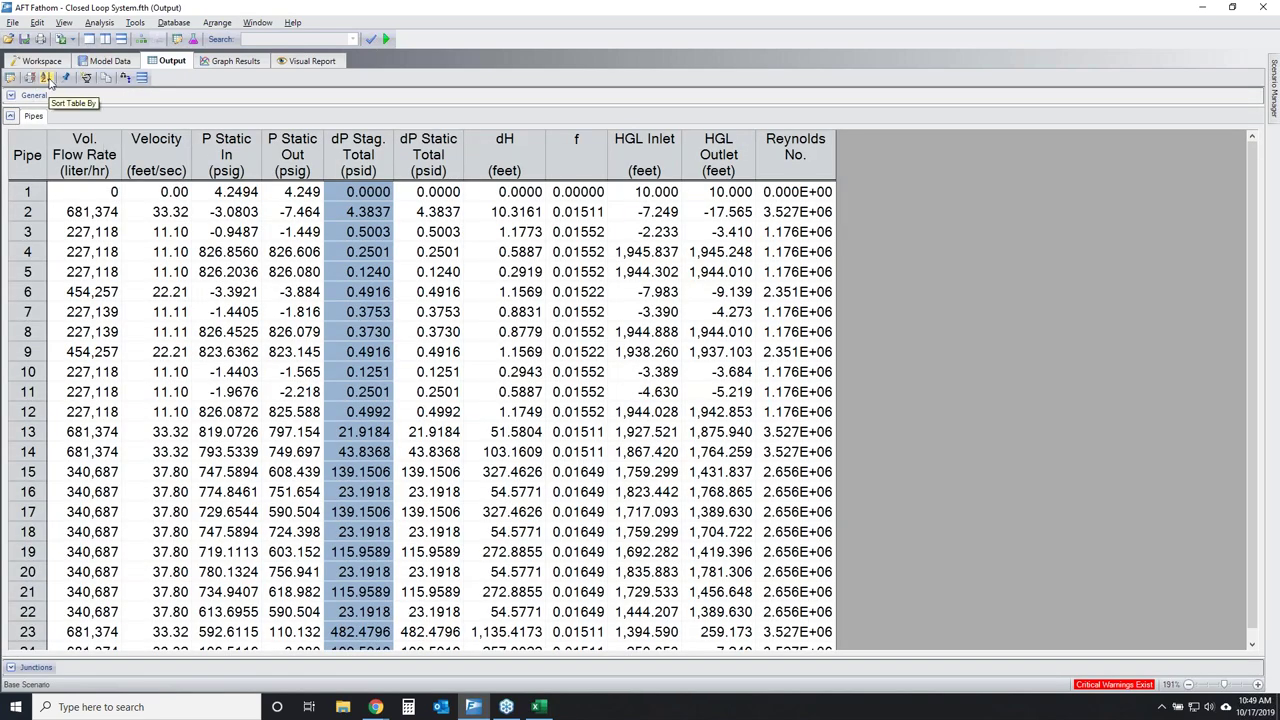
click(46, 79)
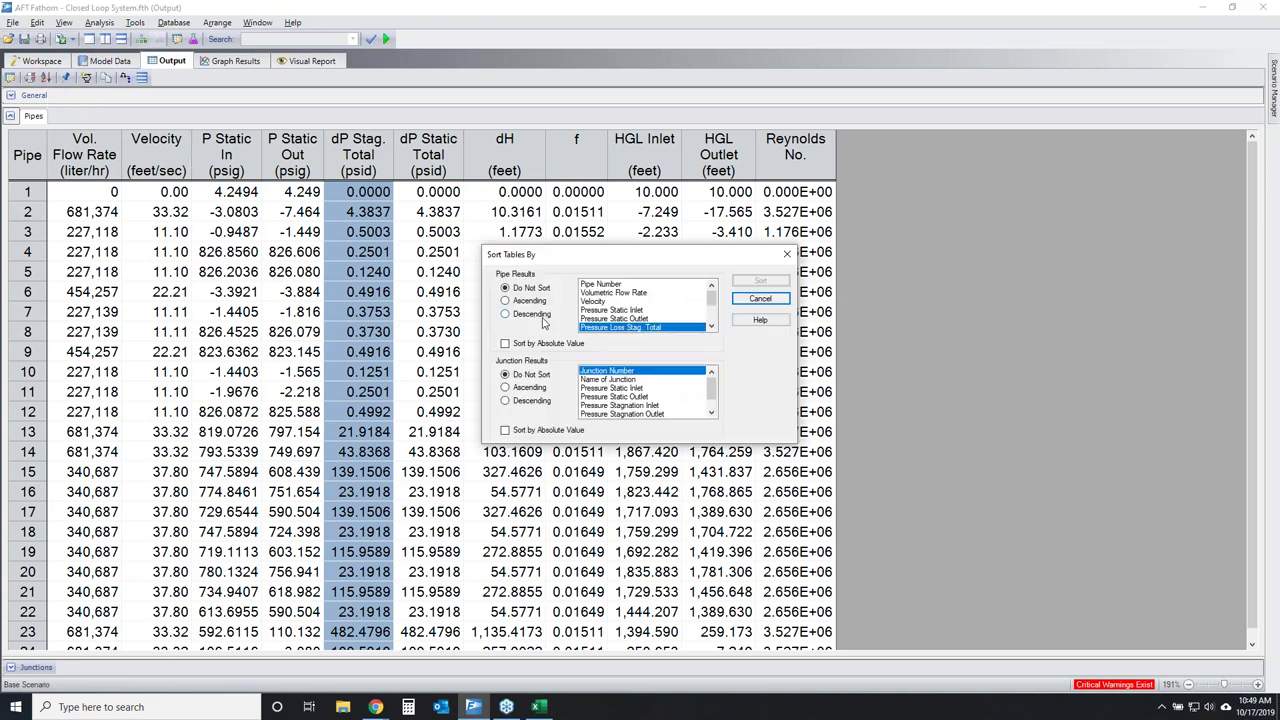
click(762, 300)
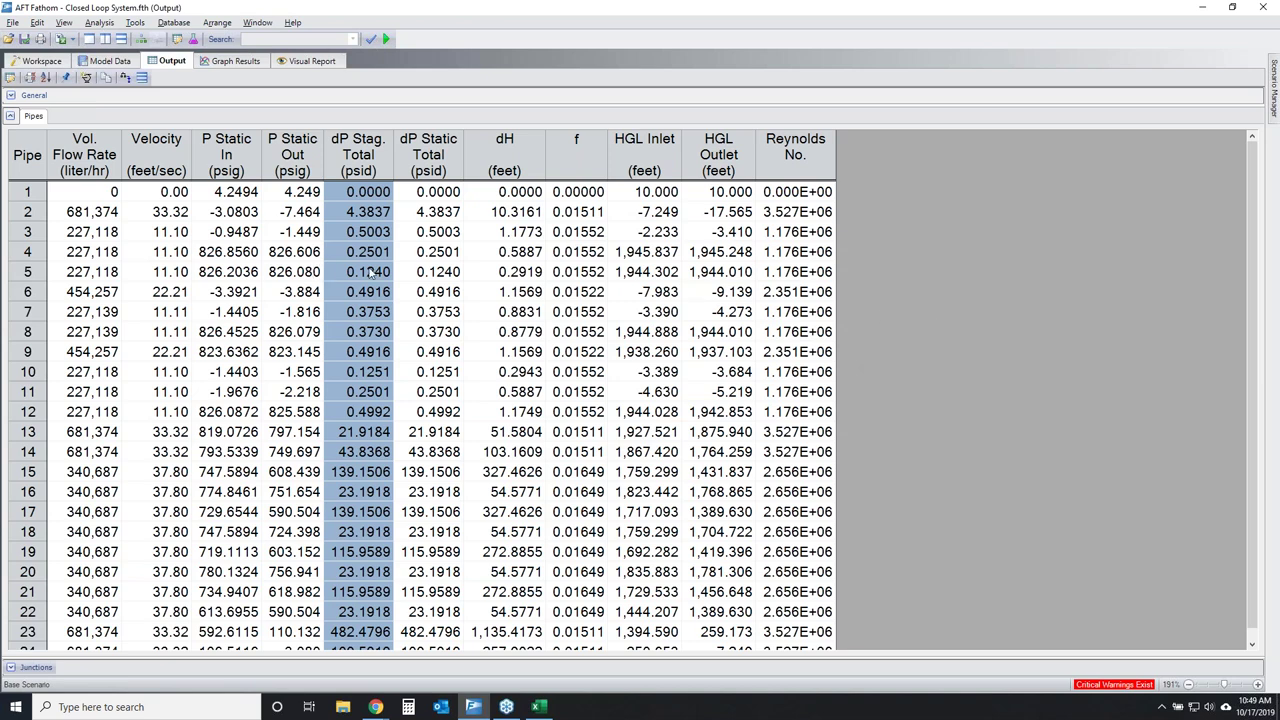
click(149, 154)
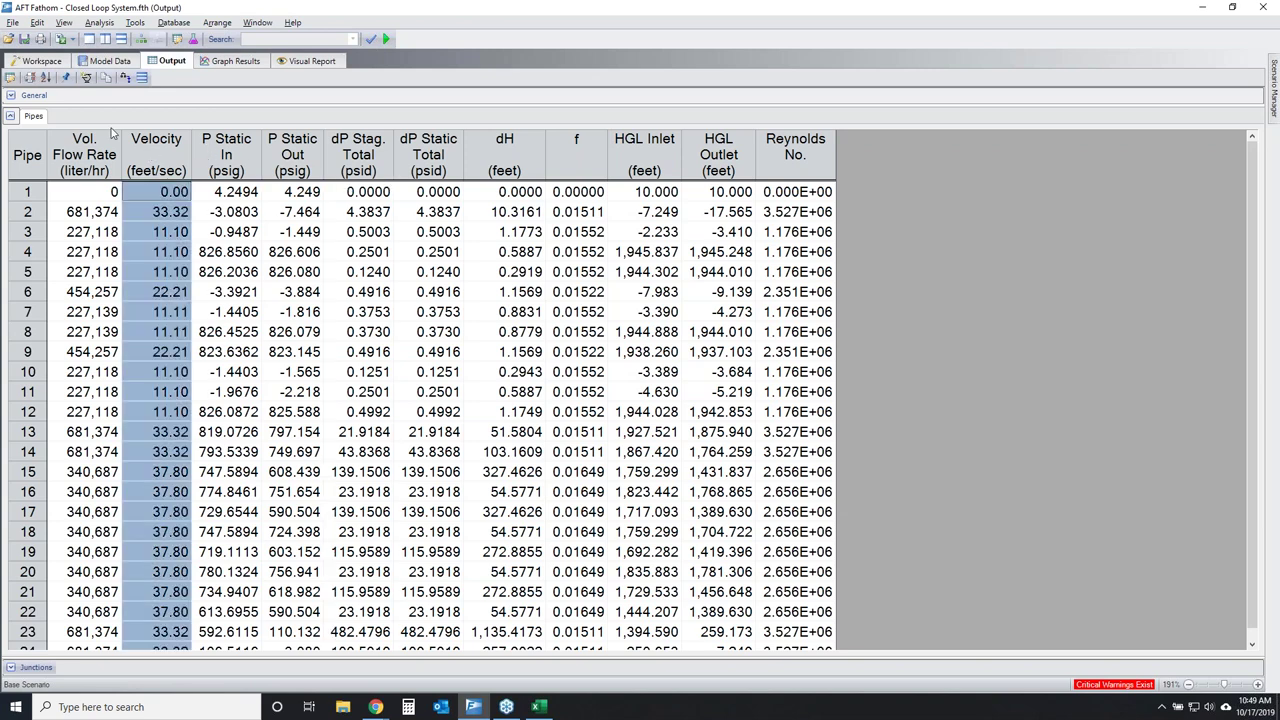
click(45, 77)
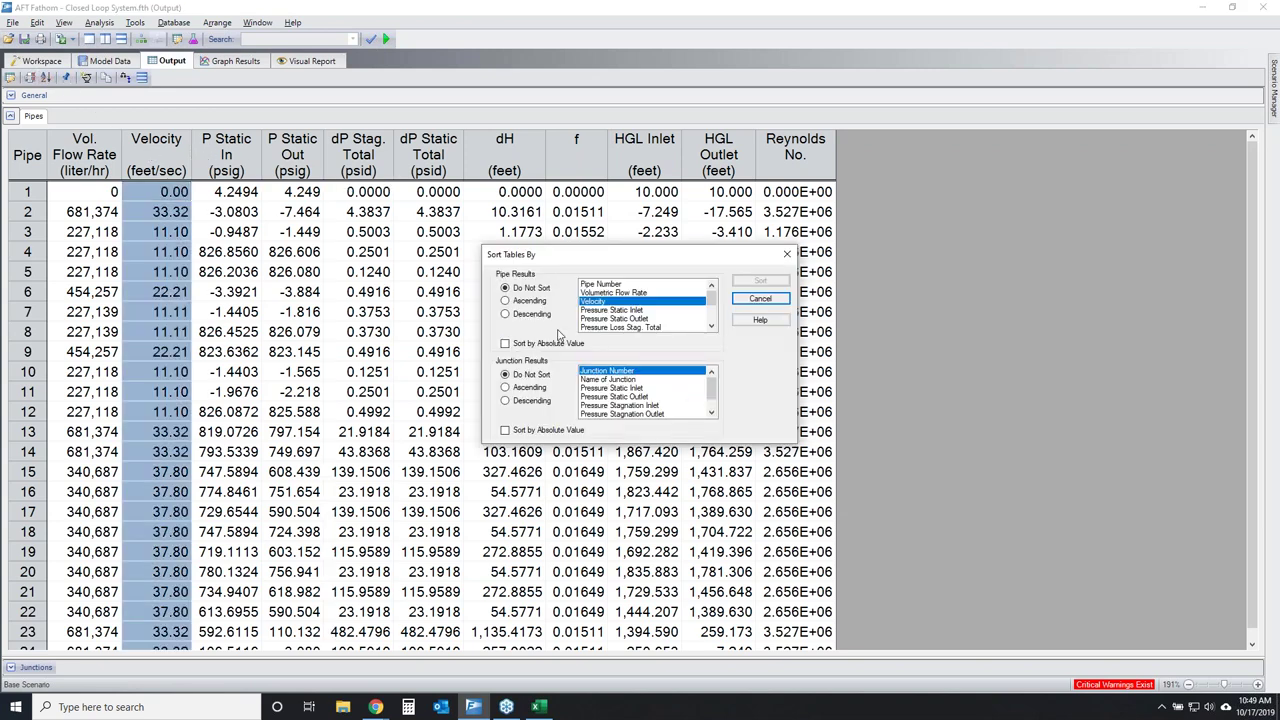
click(524, 301)
click(758, 282)
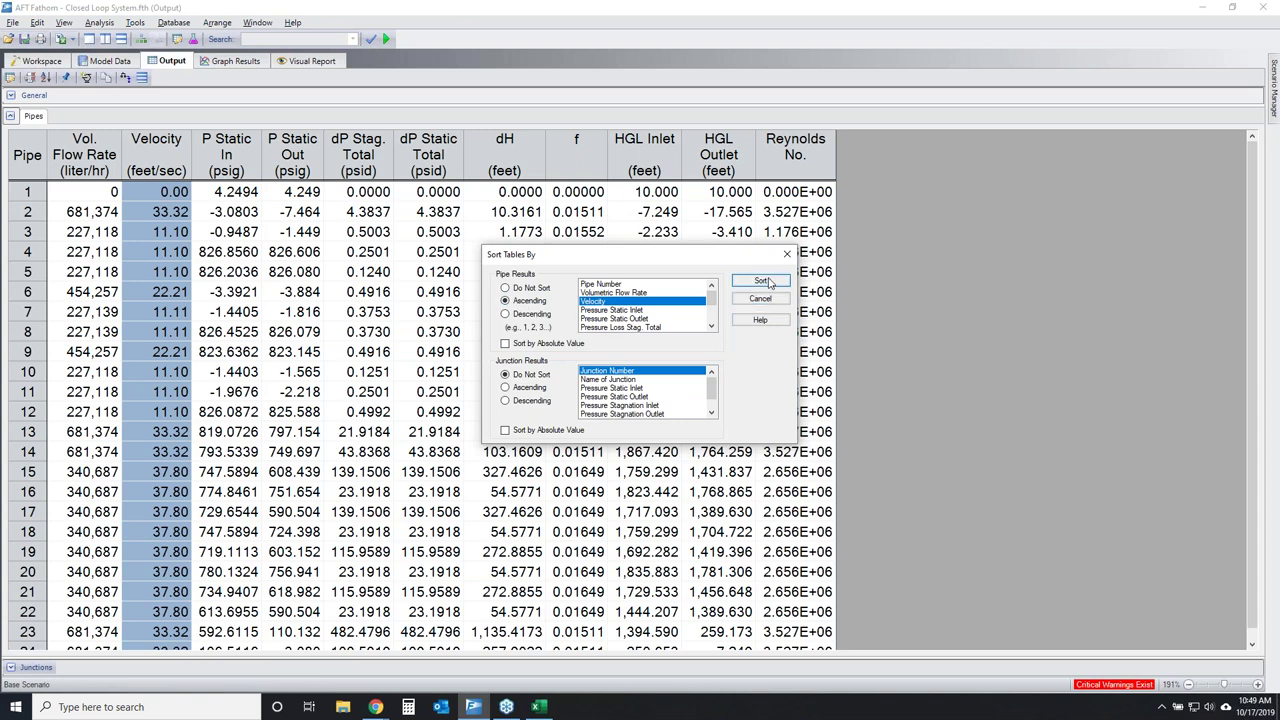
scroll(200, 340, up, 1)
scroll(195, 395, down, 1)
Save the current results as the new initial guesses.
click(160, 644)
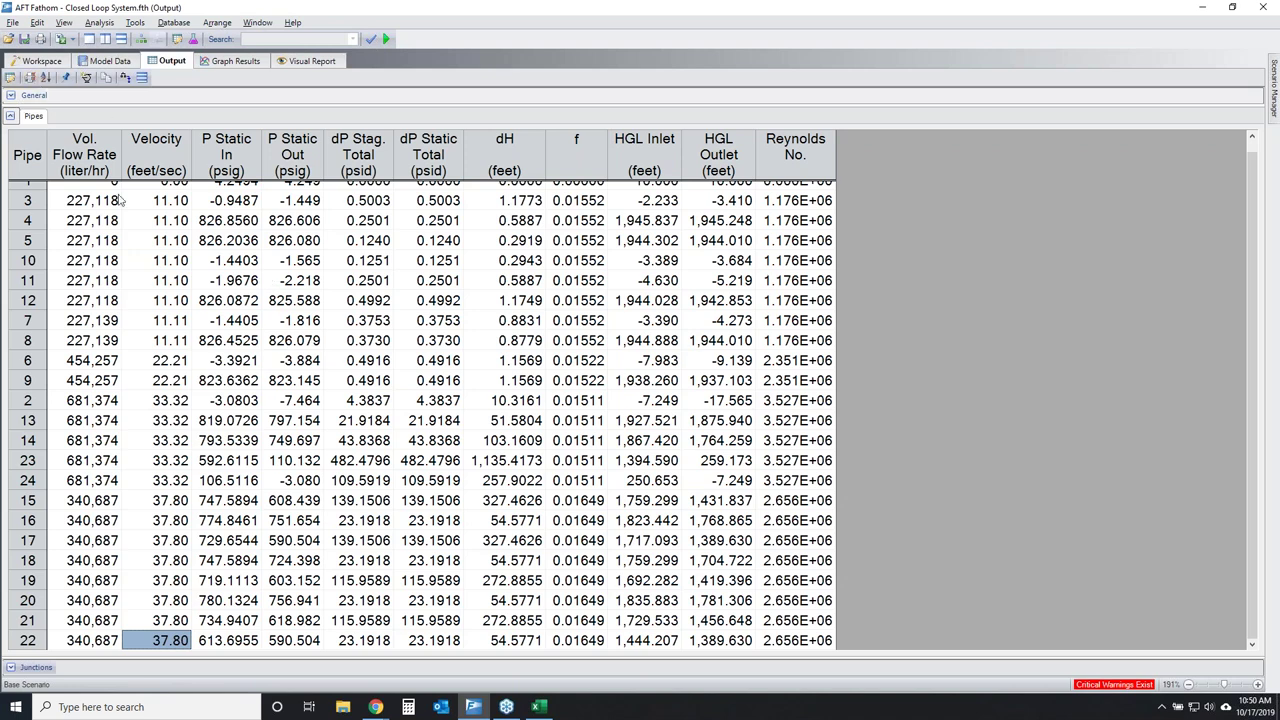
click(66, 78)
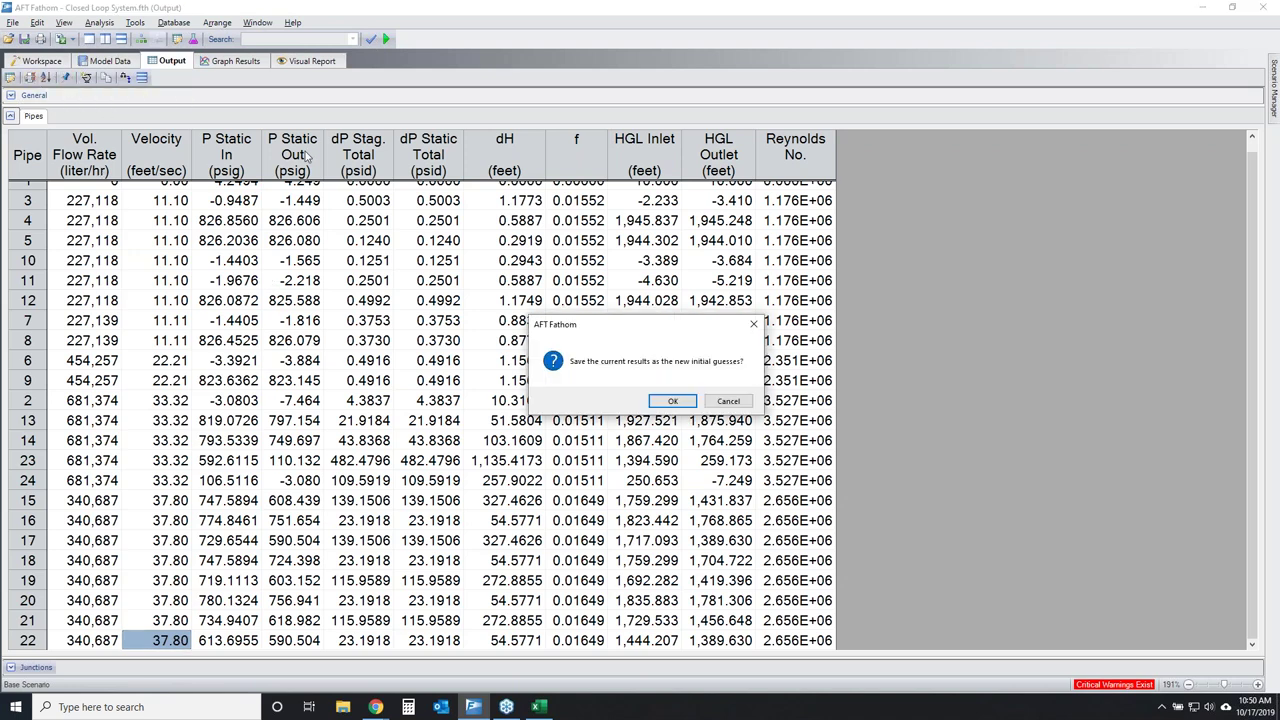
click(672, 401)
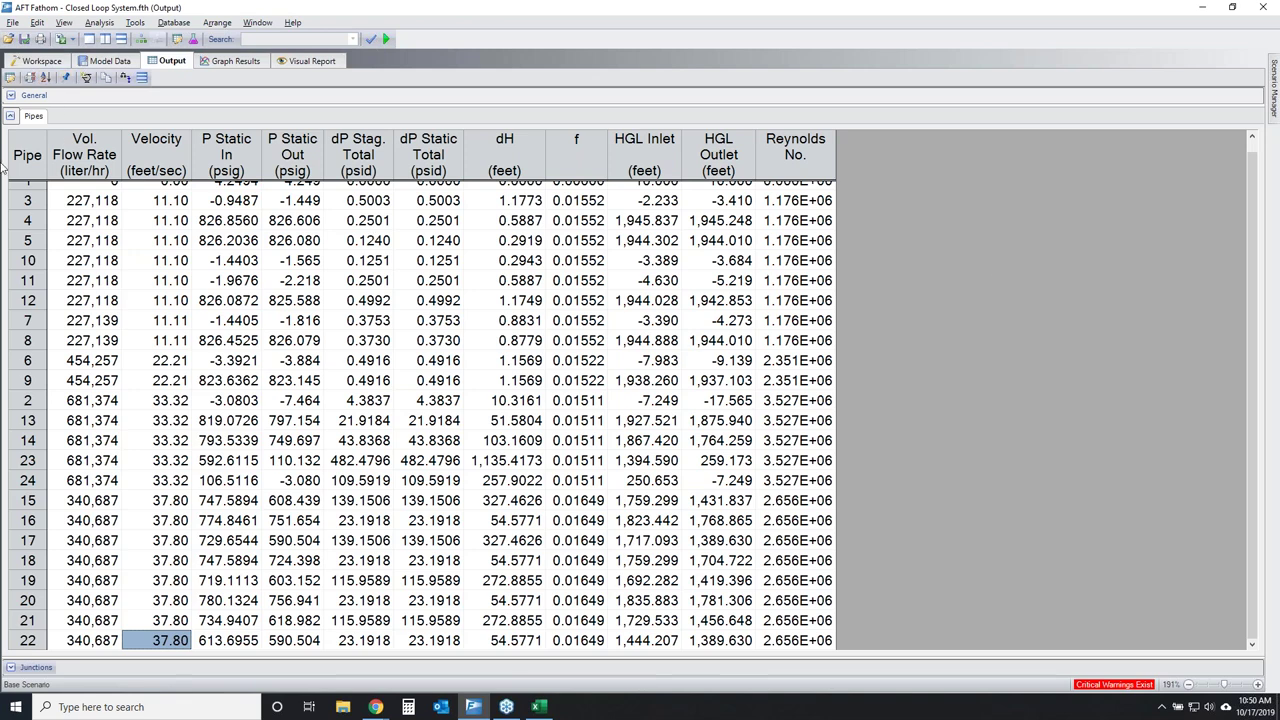
Change the Pump Summary's Vol. Flow column from liter/hr to gal/min.
click(10, 116)
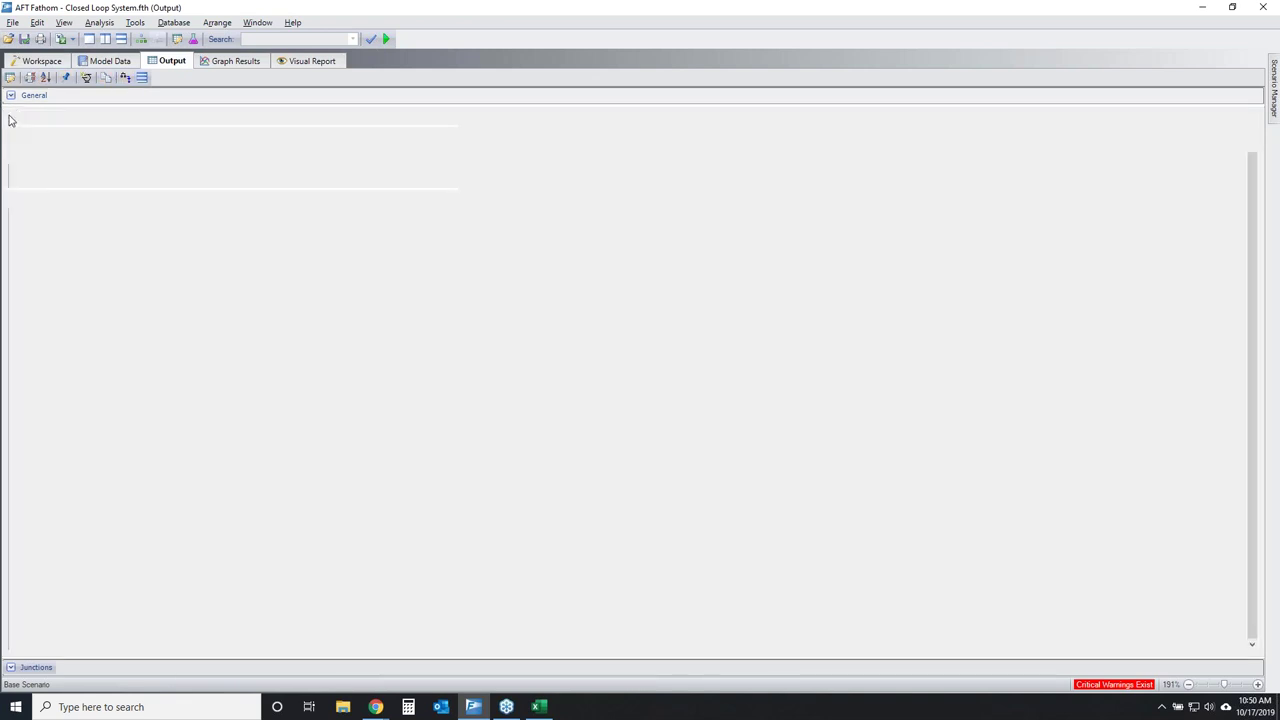
click(11, 96)
click(118, 97)
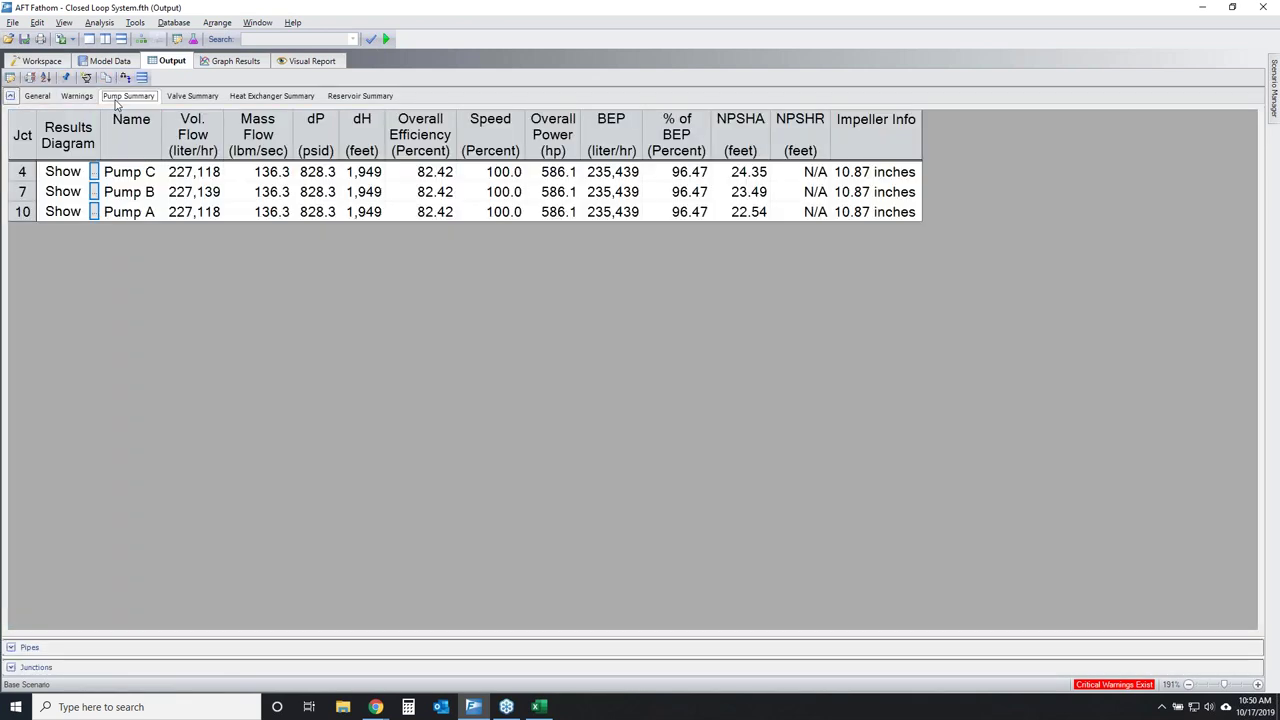
double_click(201, 158)
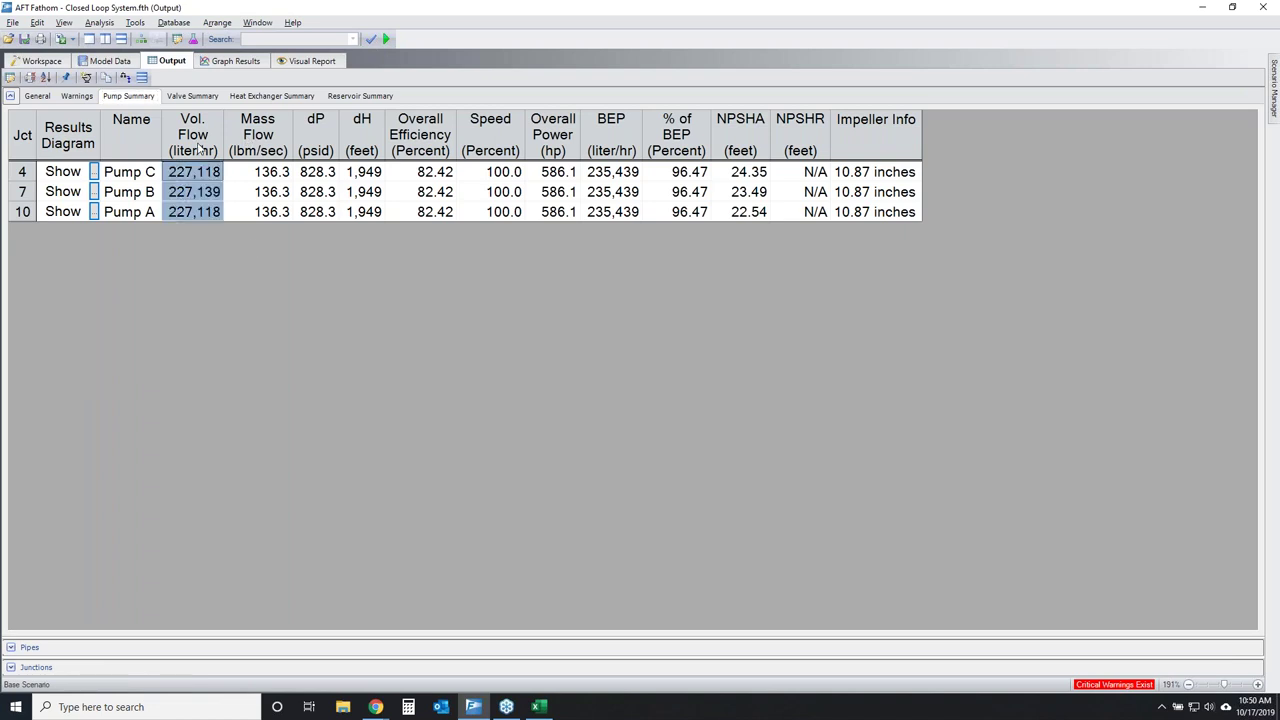
drag(675, 388, 675, 378)
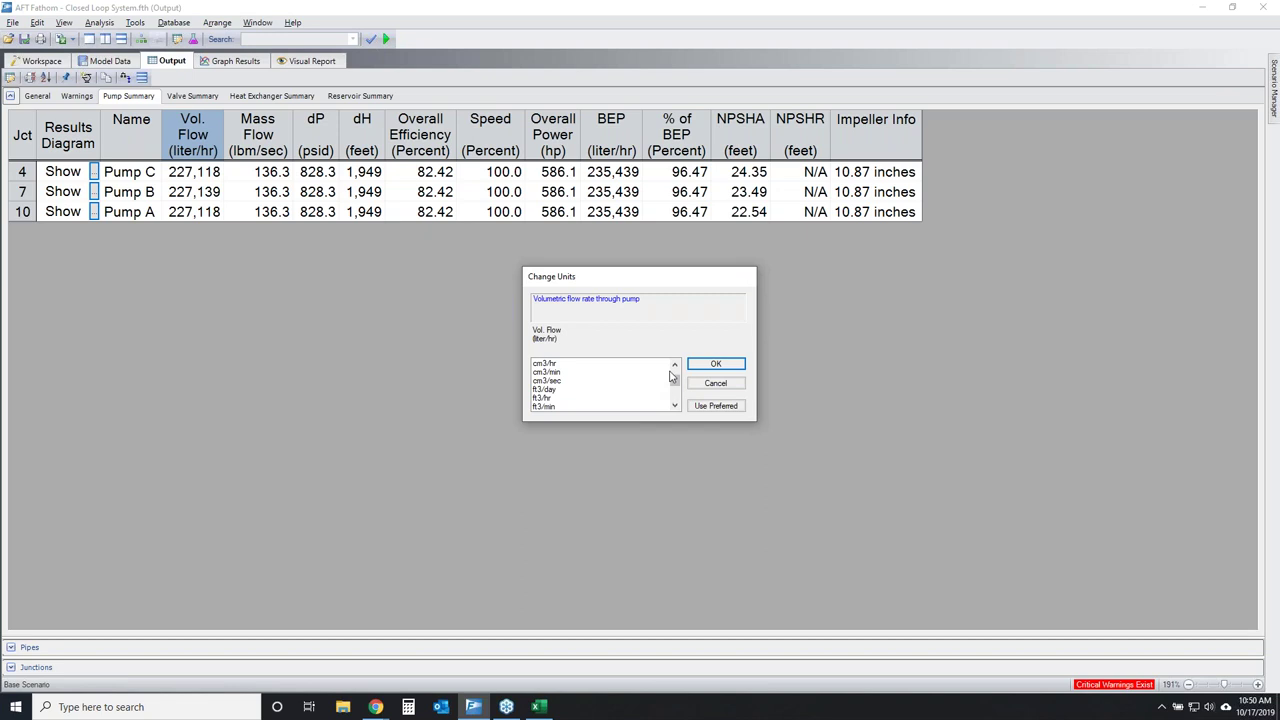
click(676, 406)
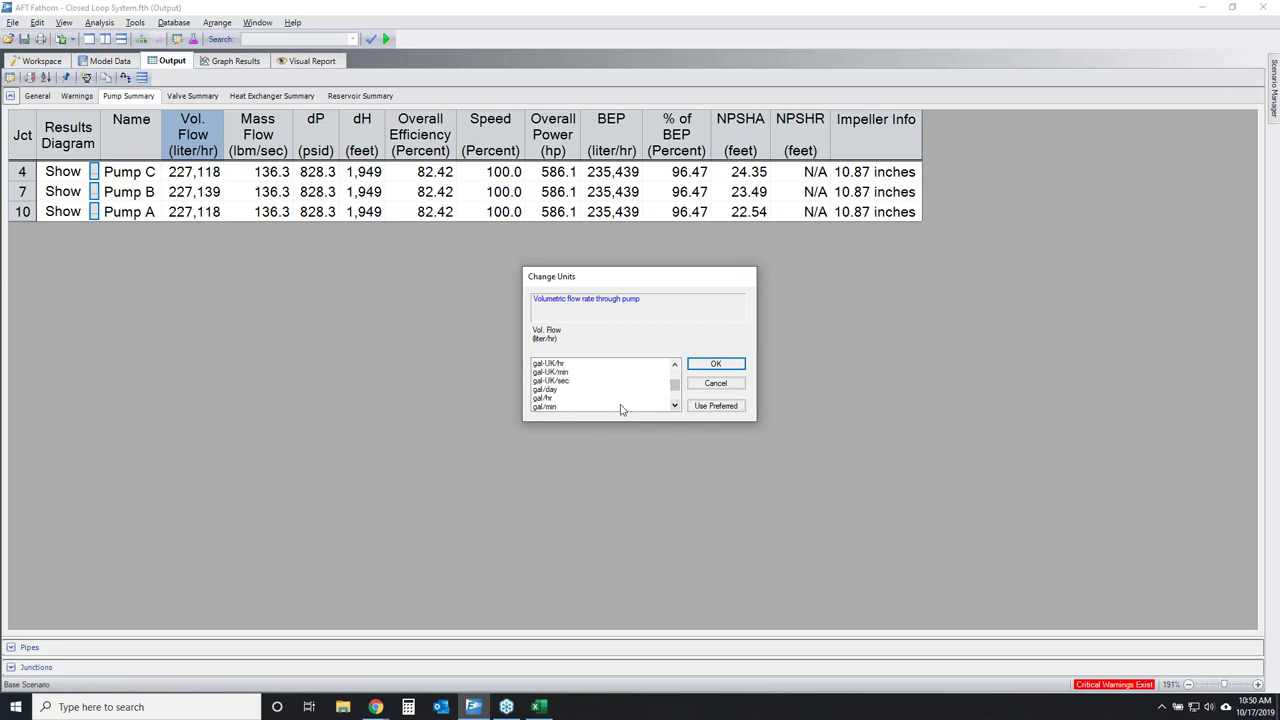
click(556, 407)
click(715, 364)
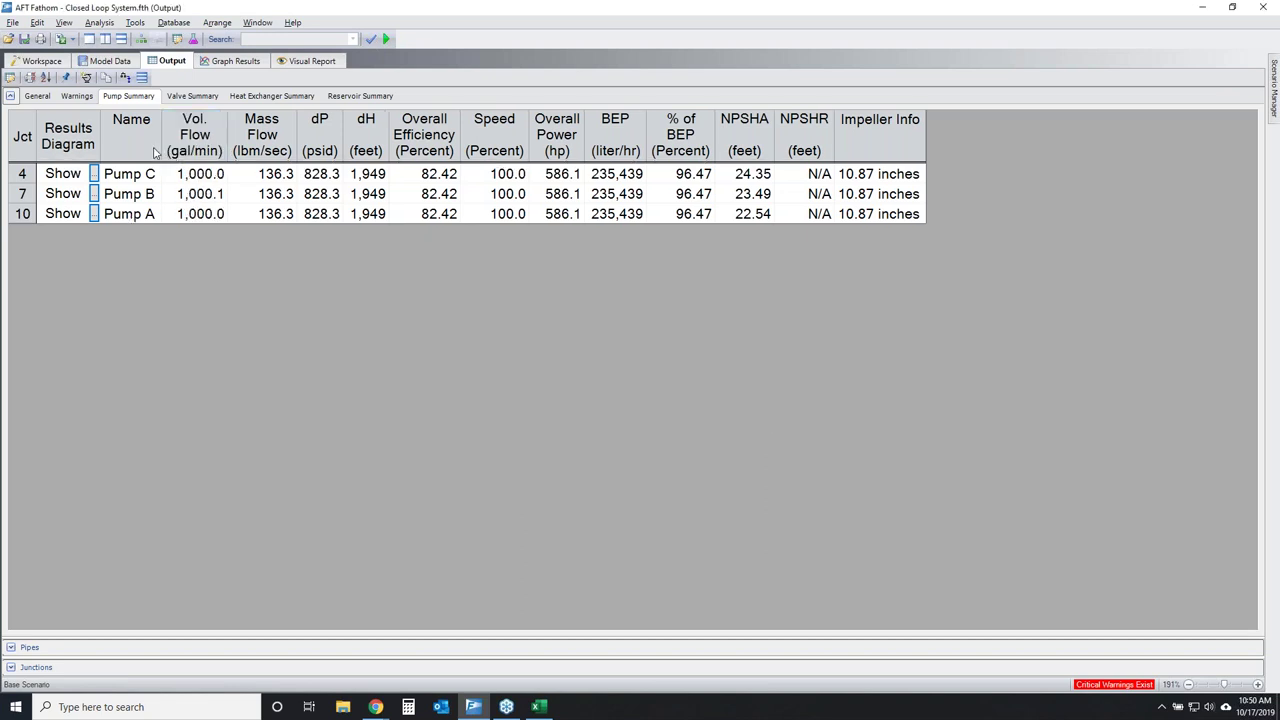
click(208, 137)
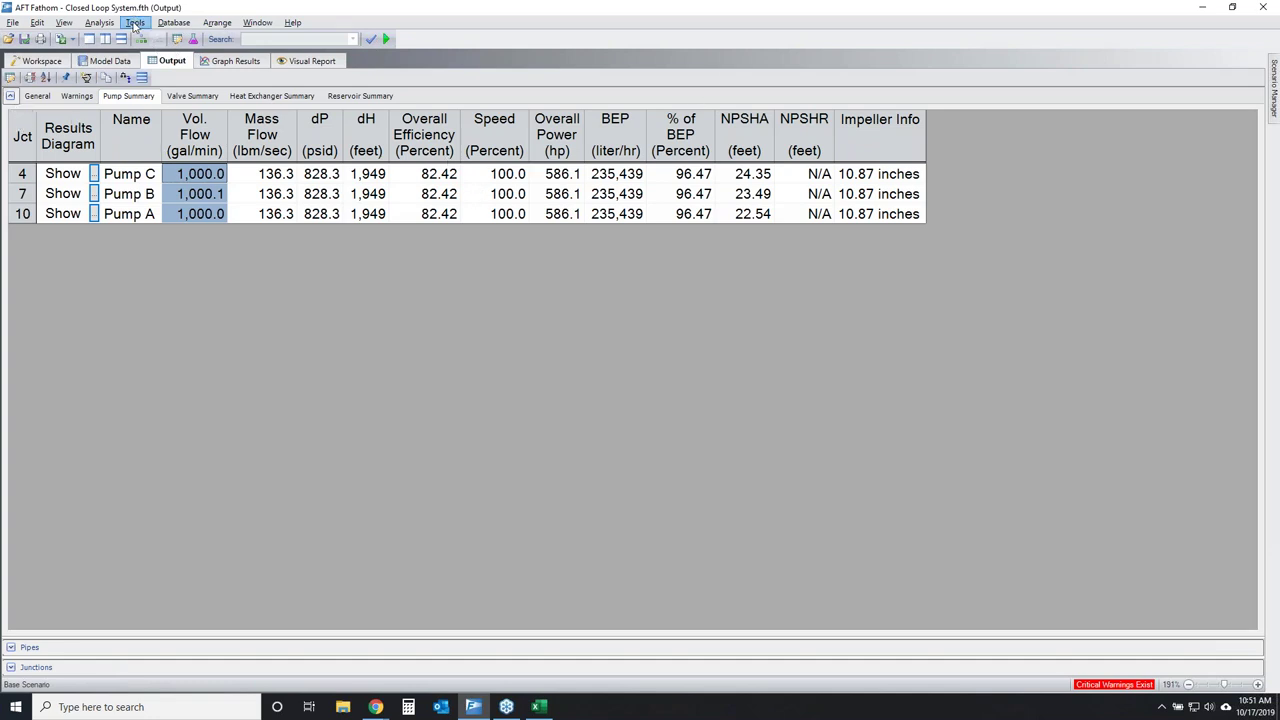
Reset User Options to AFT Fathom defaults, apply preferred units to all output families, and expand the Pipes table.
click(134, 23)
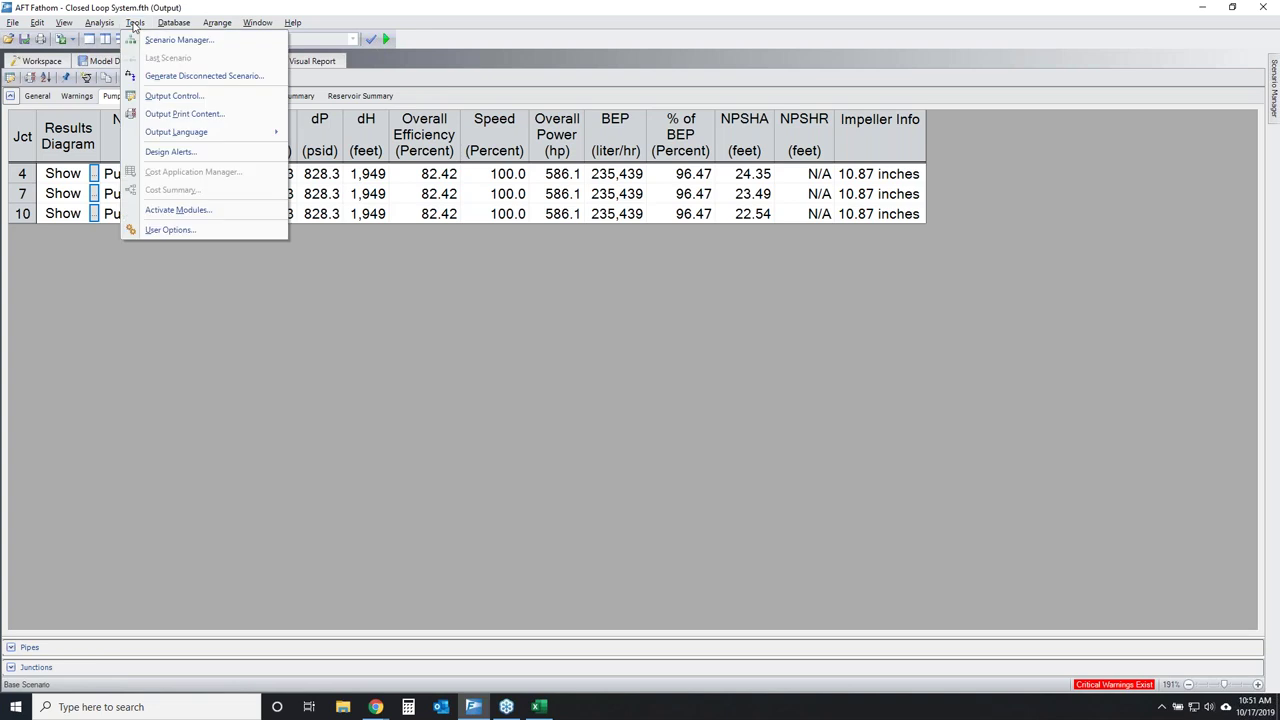
click(170, 230)
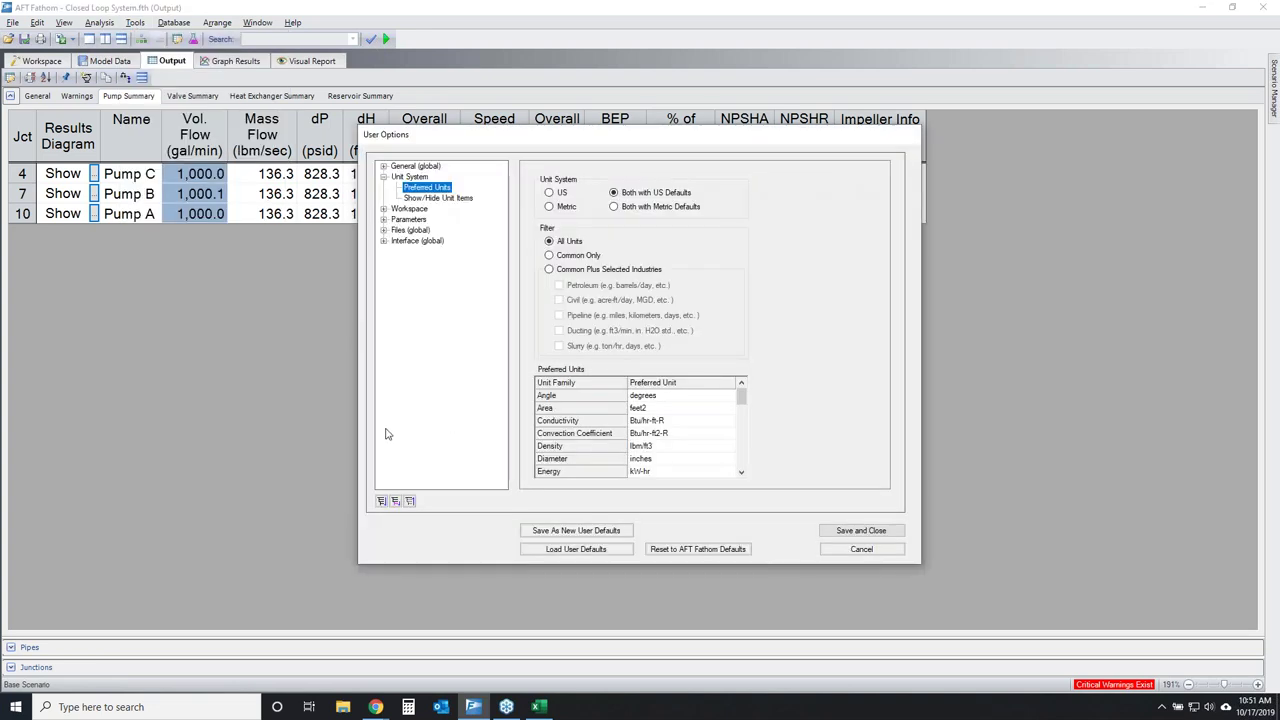
click(685, 555)
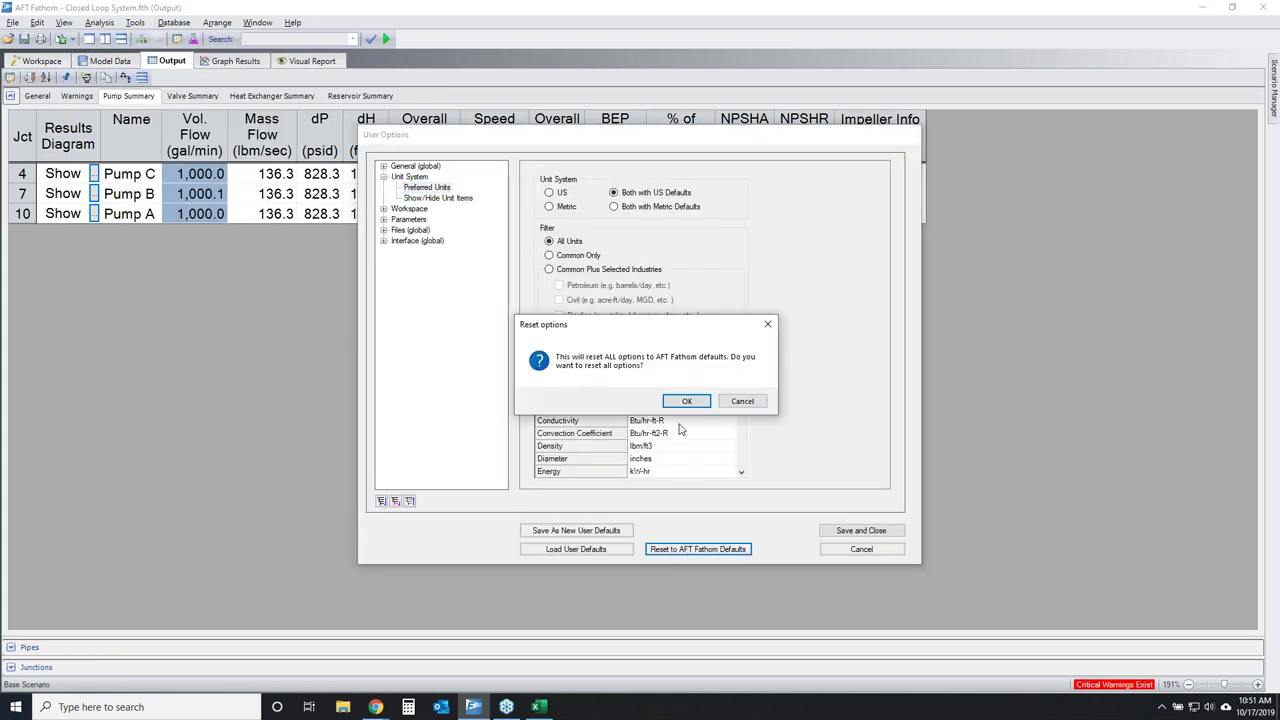
click(686, 401)
click(861, 530)
click(692, 401)
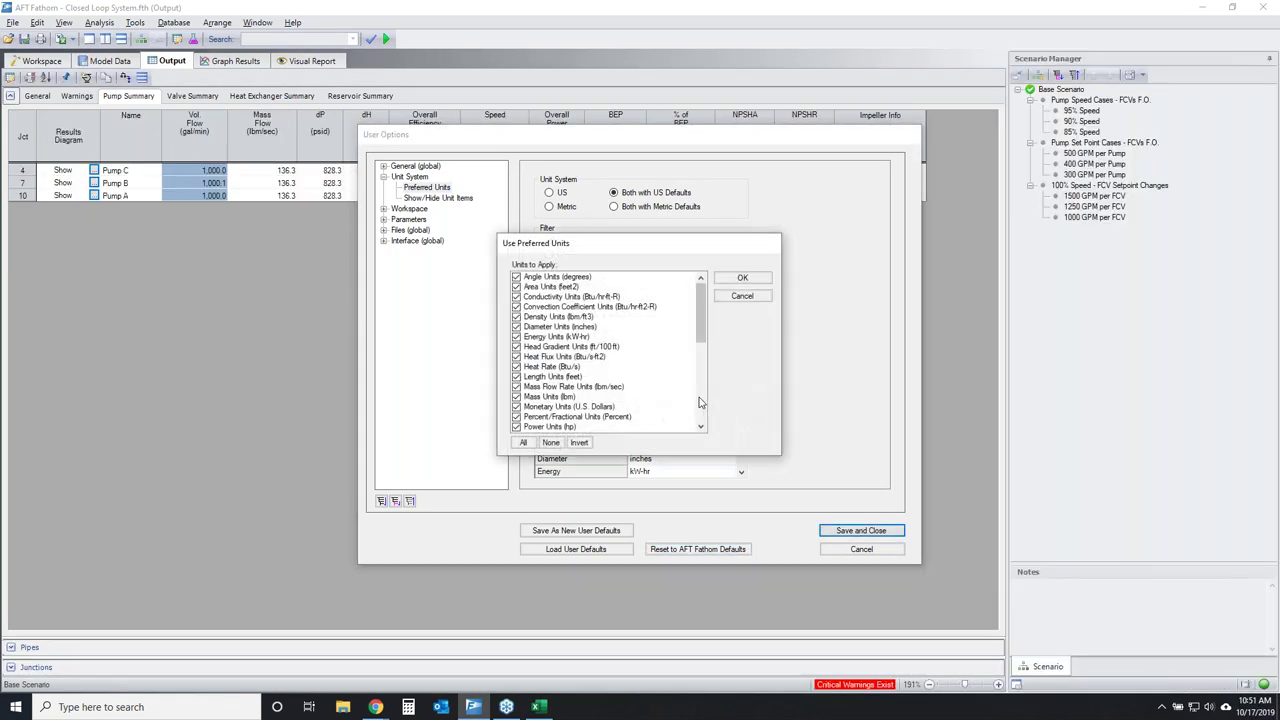
click(742, 277)
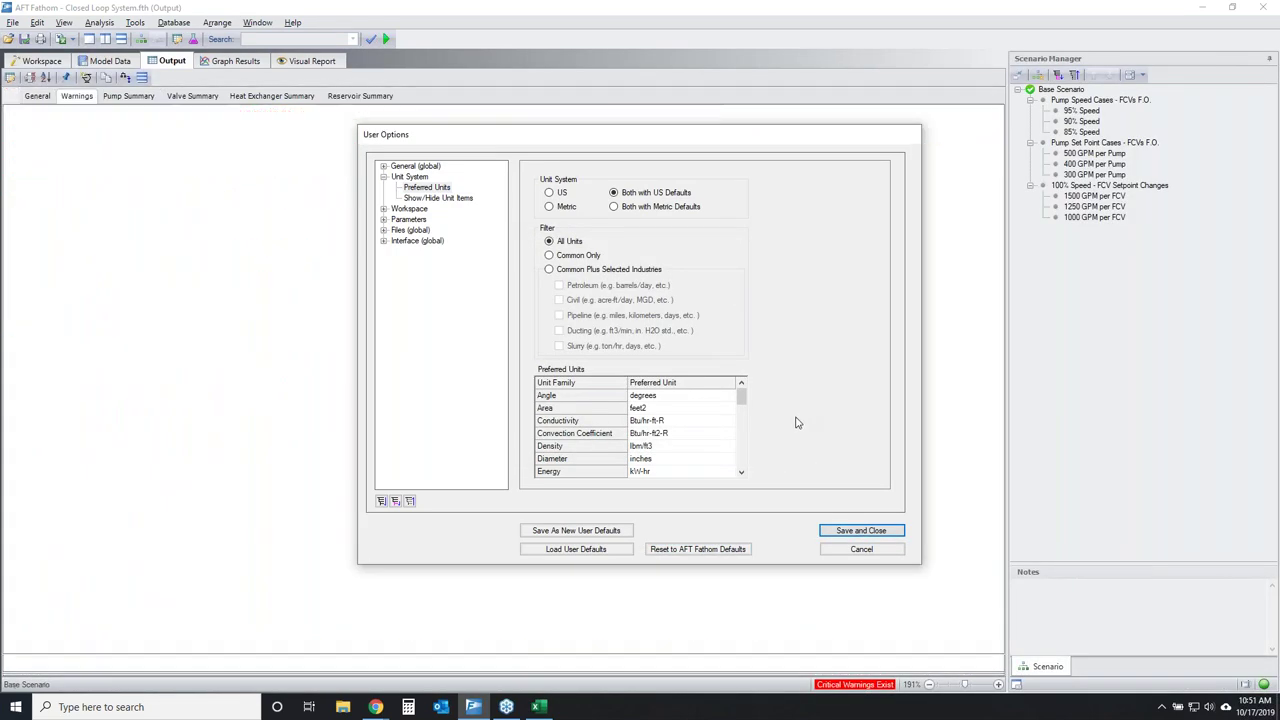
click(10, 96)
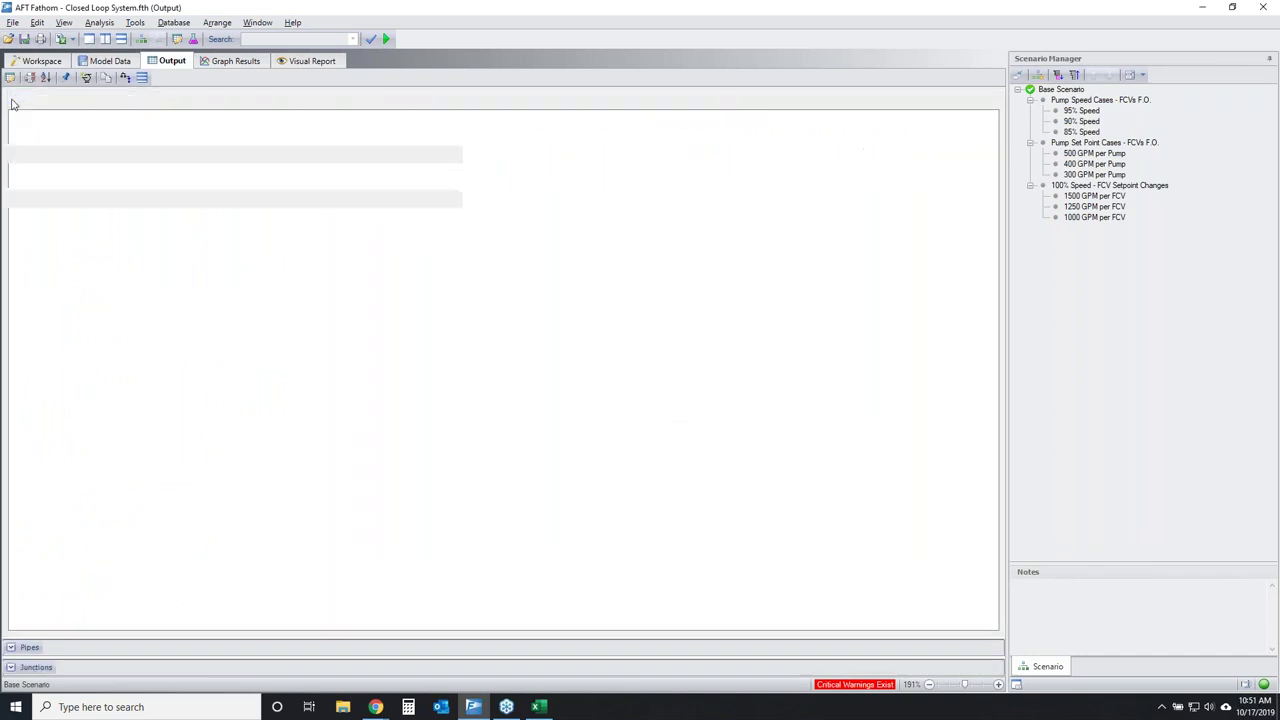
click(10, 117)
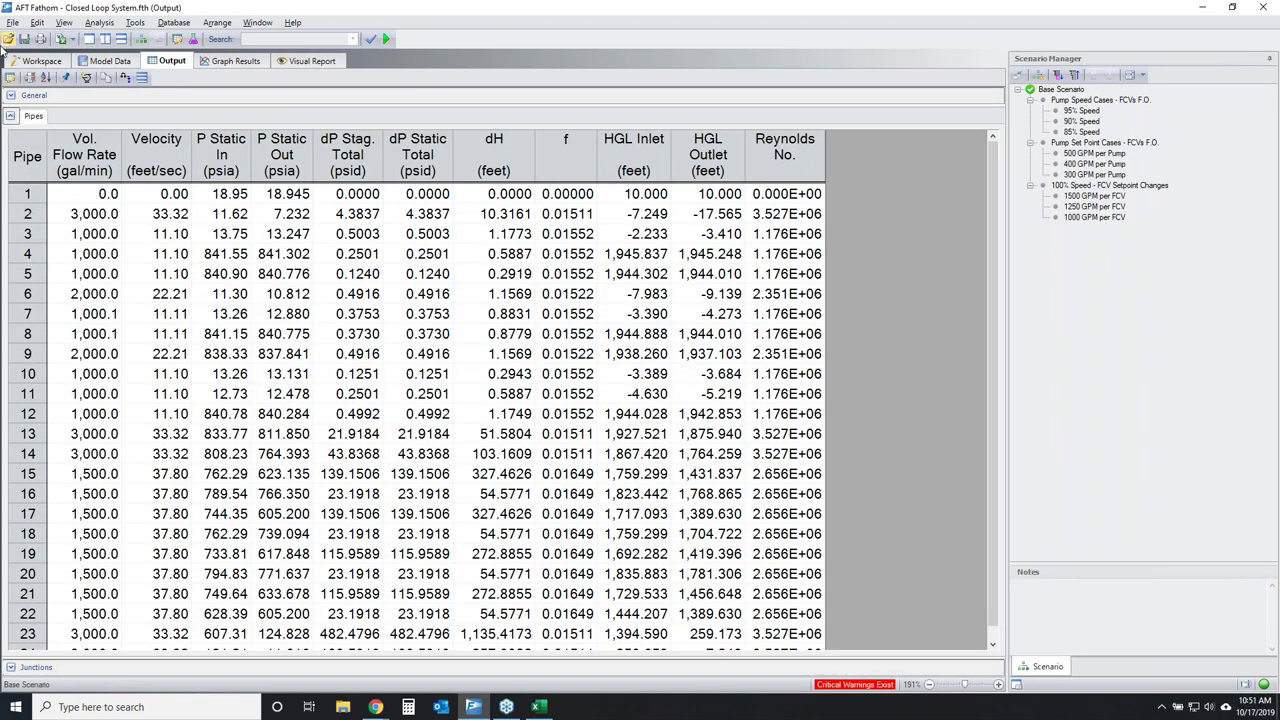
Restore the Fathom default output parameters, then go to the Graph Results window.
click(10, 77)
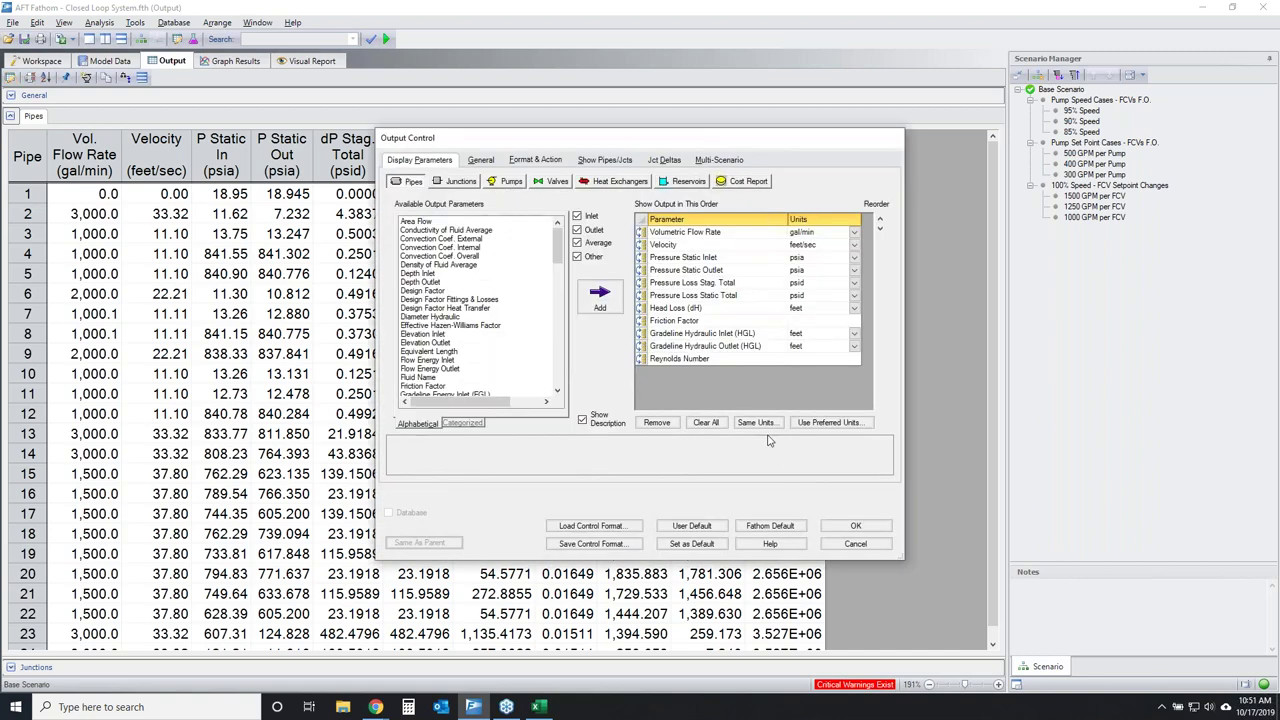
click(770, 525)
click(855, 525)
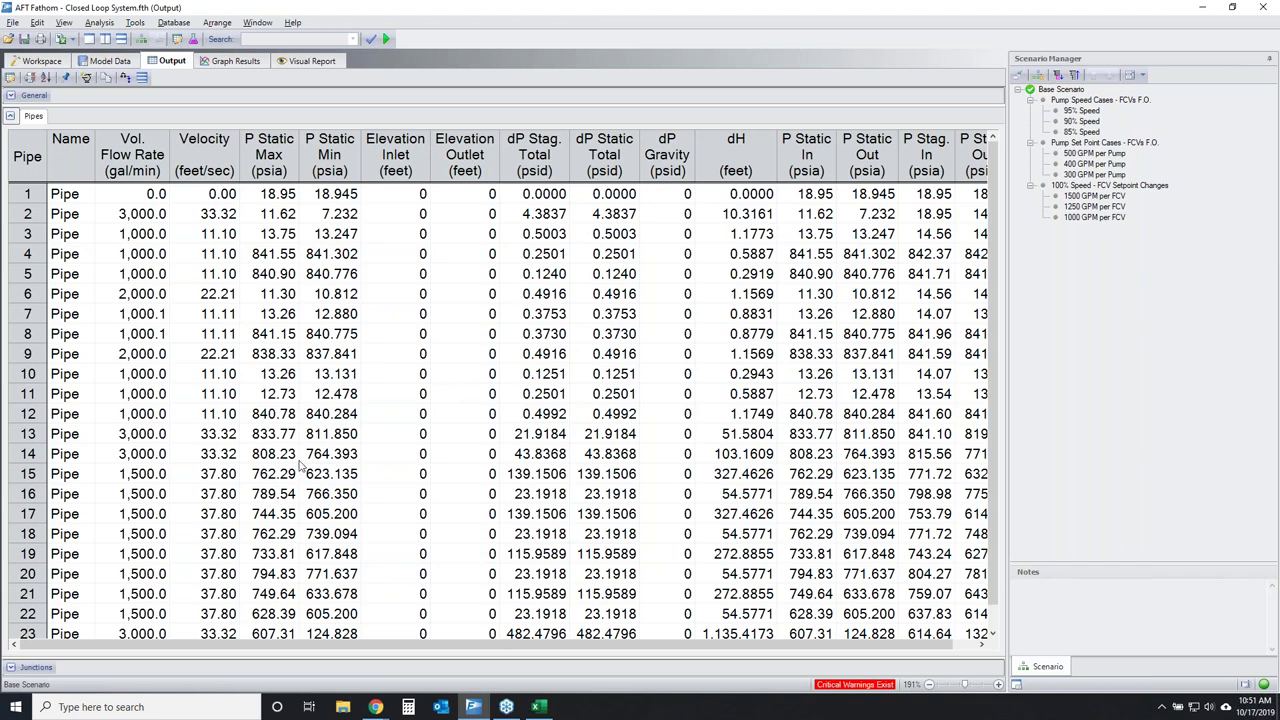
click(40, 62)
click(233, 63)
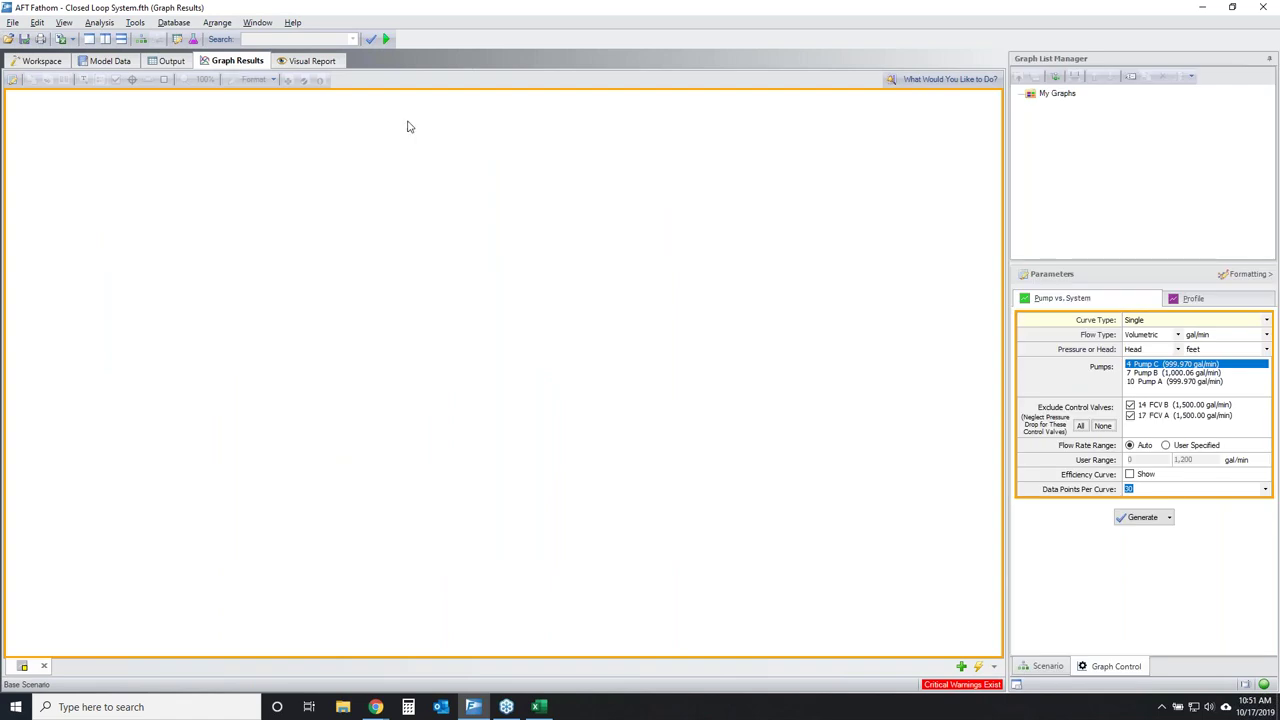
click(1224, 298)
click(1068, 300)
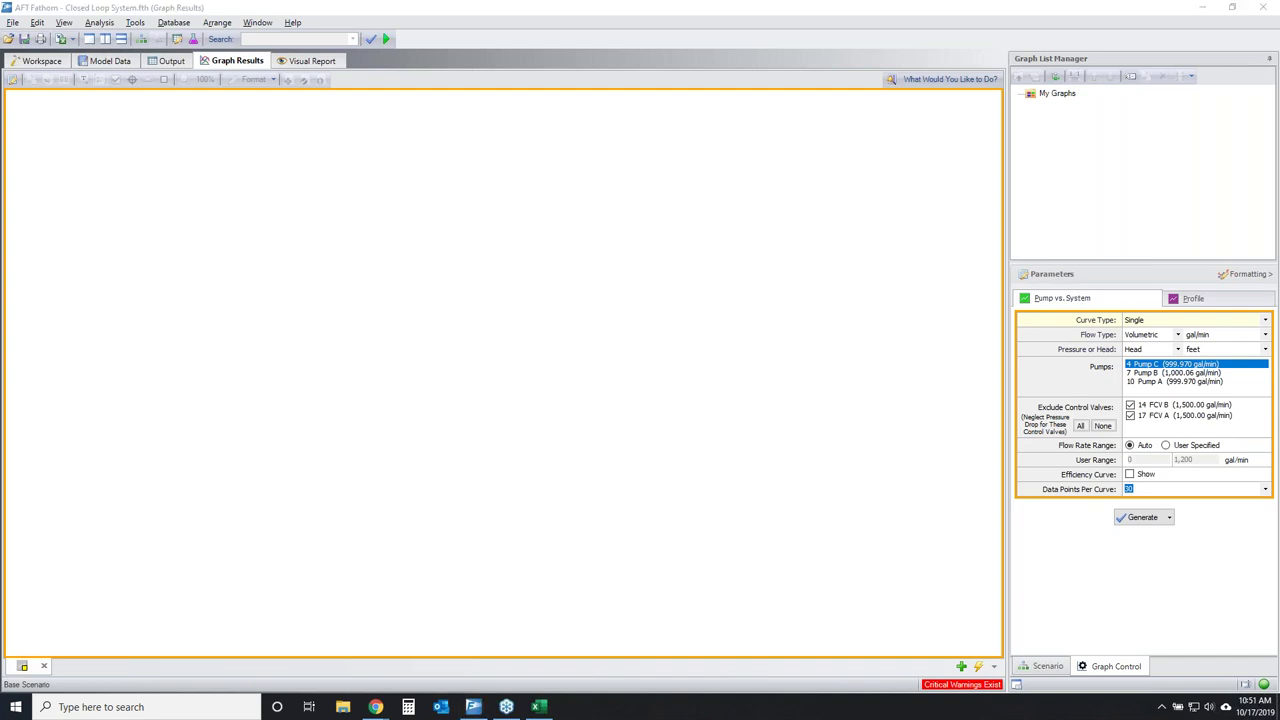
mouse_move(1110, 358)
mouse_down()
mouse_move(1220, 359)
mouse_move(1098, 364)
mouse_move(1161, 355)
mouse_up()
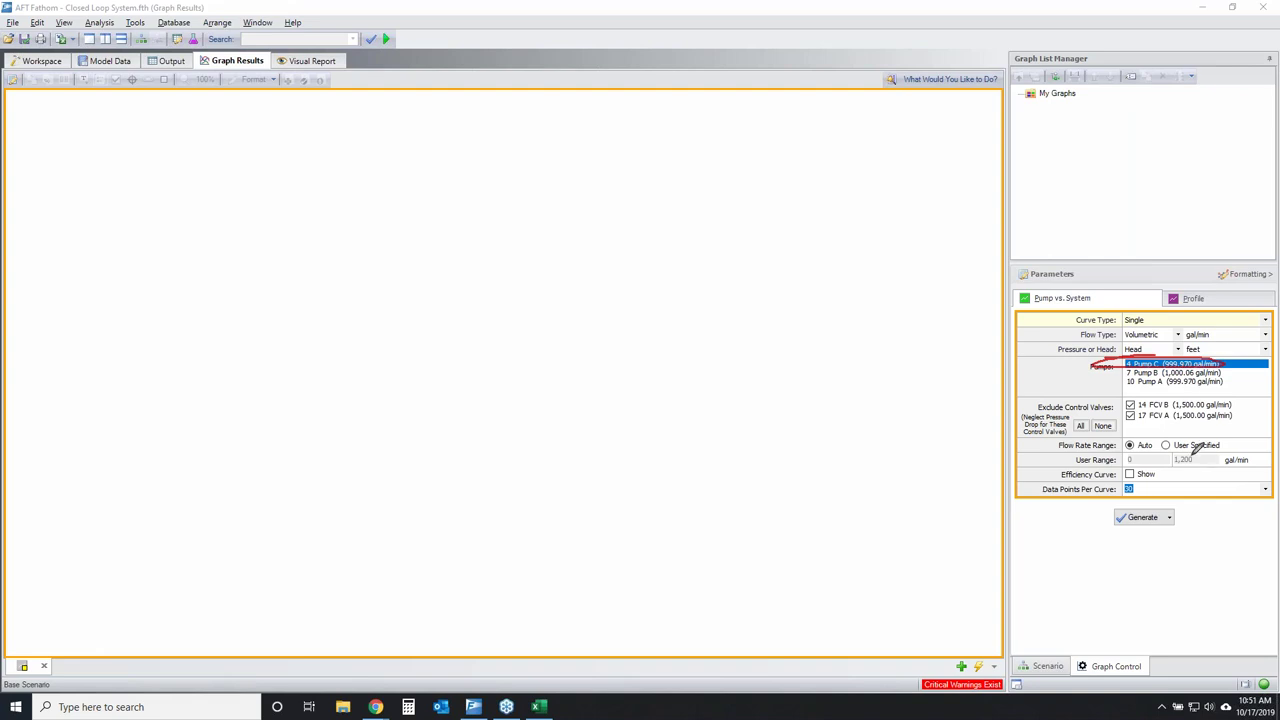
mouse_move(1110, 434)
mouse_down()
mouse_move(1150, 432)
mouse_move(1100, 478)
mouse_move(1160, 432)
mouse_up()
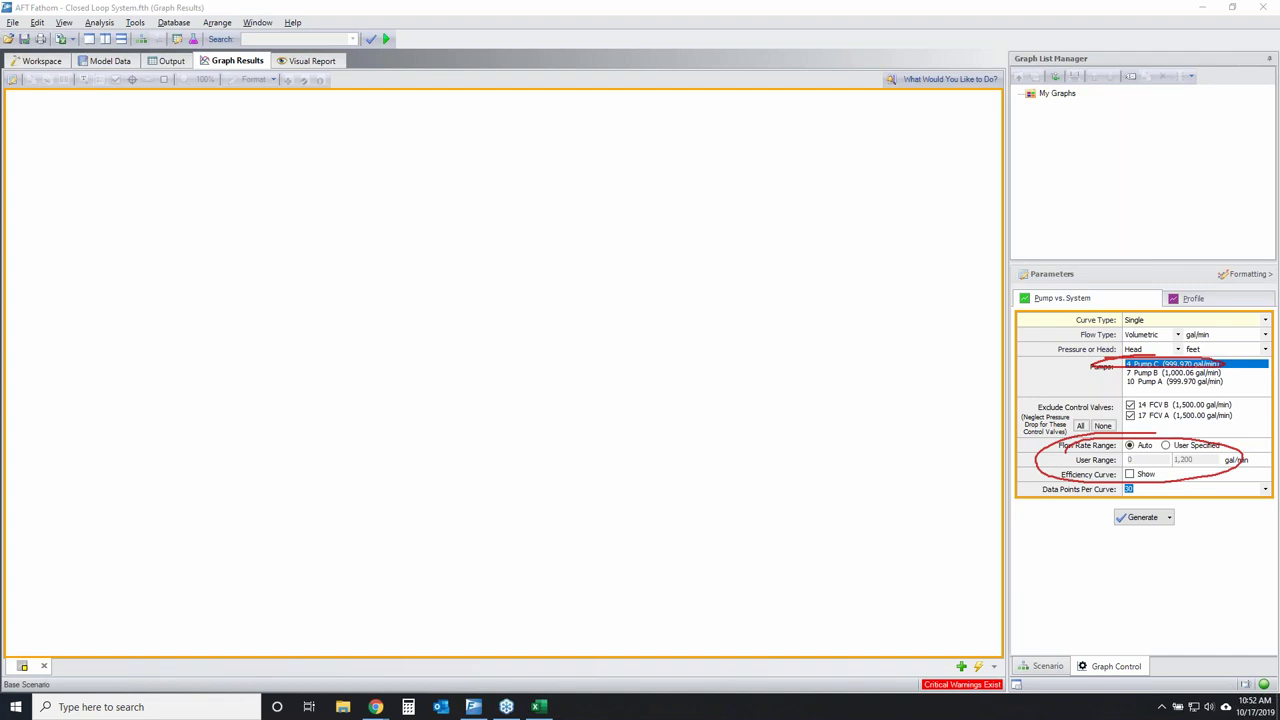
key(Escape)
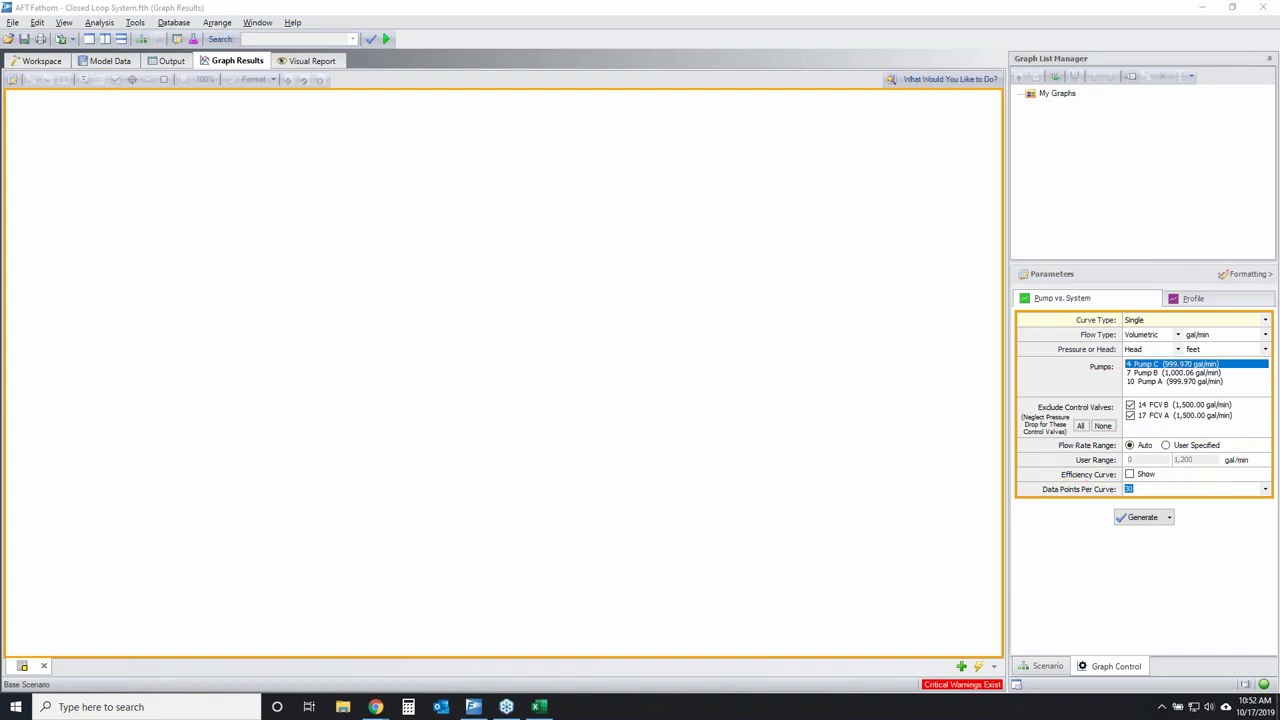
click(58, 63)
drag(337, 368, 395, 630)
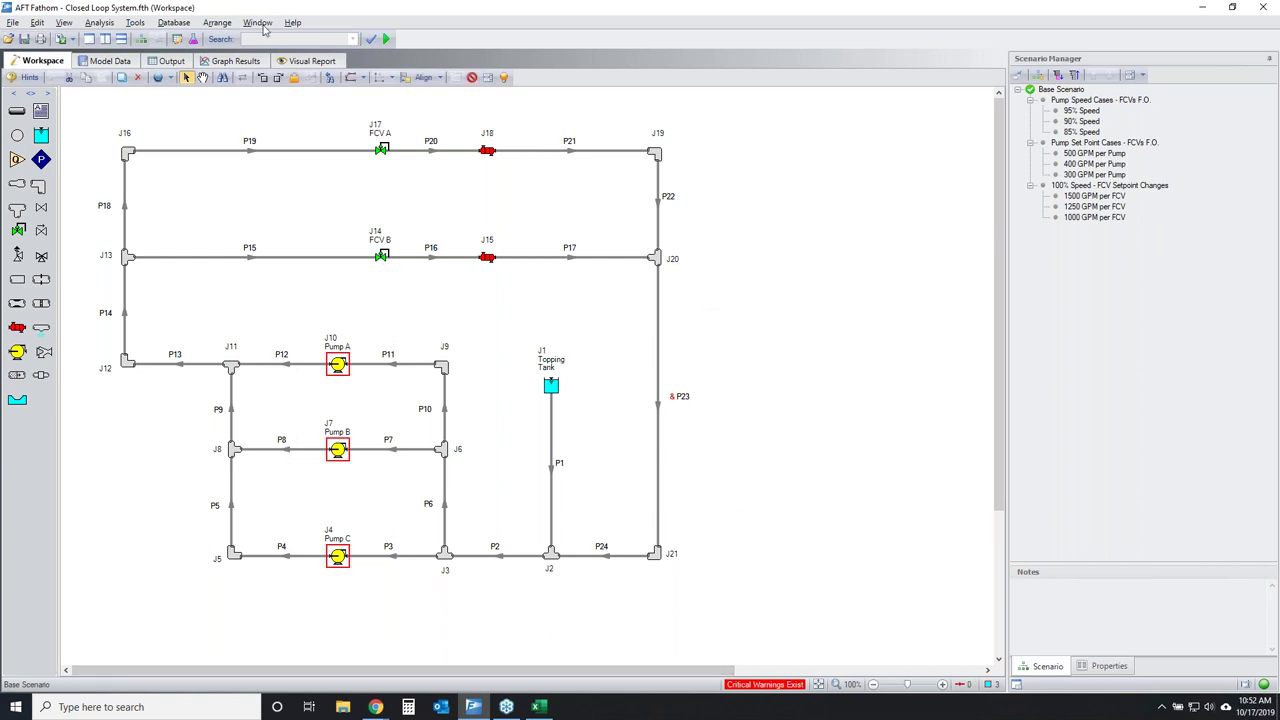
click(238, 62)
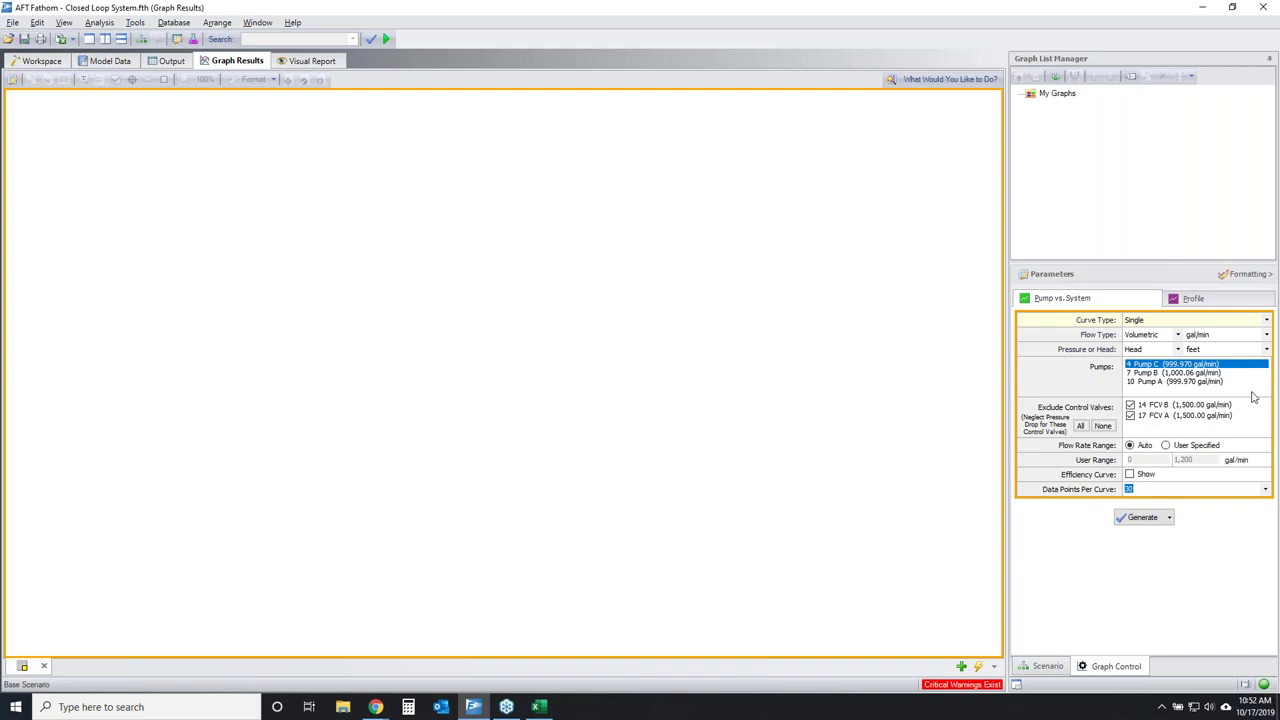
drag(1112, 326, 1066, 313)
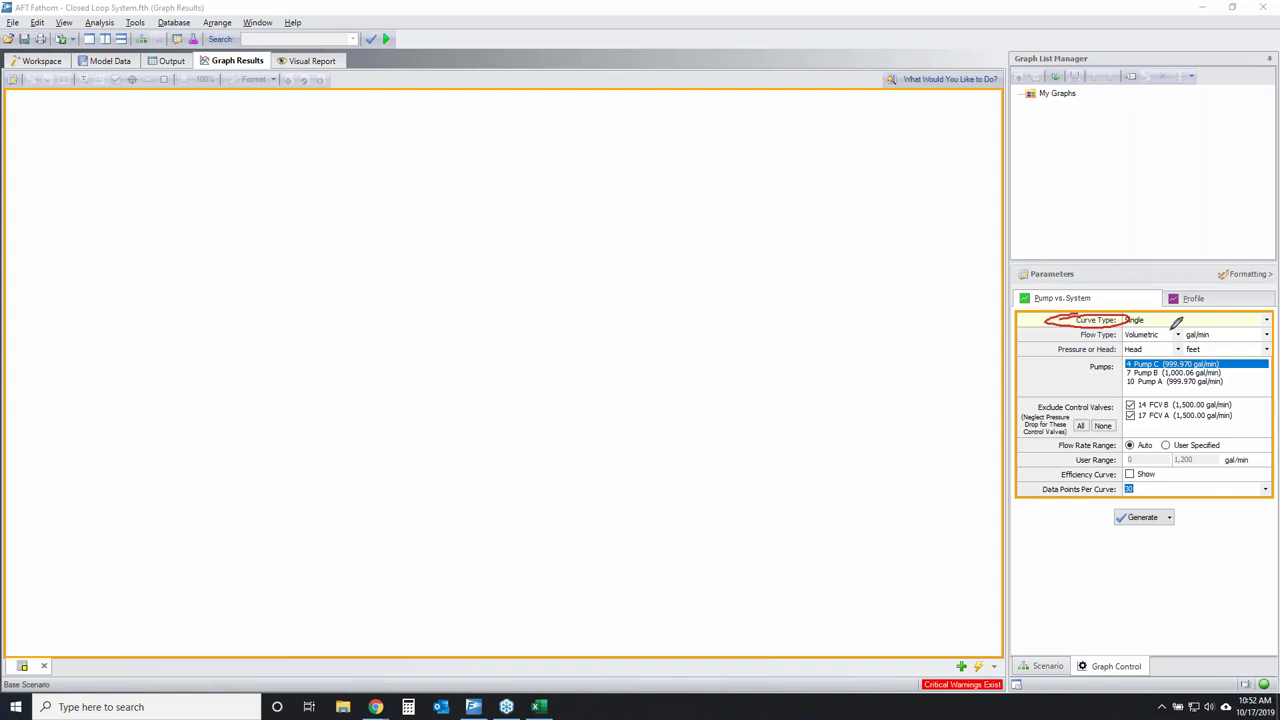
Set Curve Type to Parallel (Composite), include all pumps, and show the efficiency curve.
click(1267, 322)
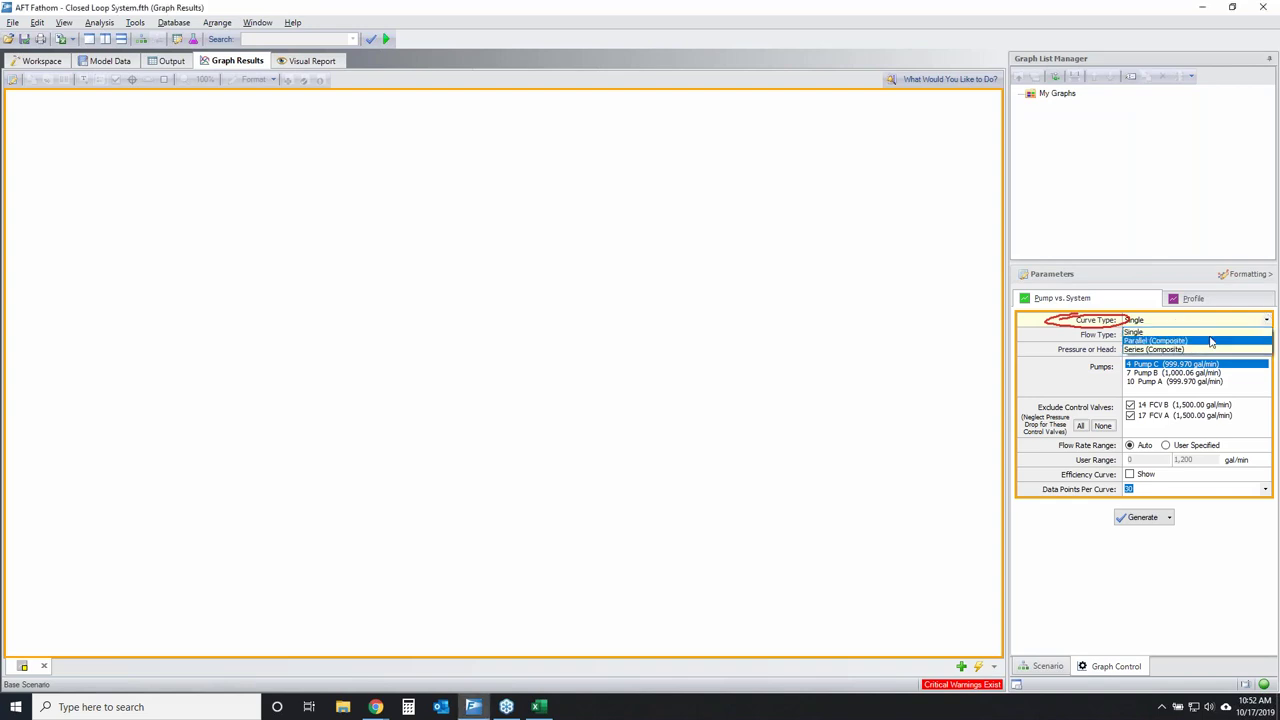
click(1205, 341)
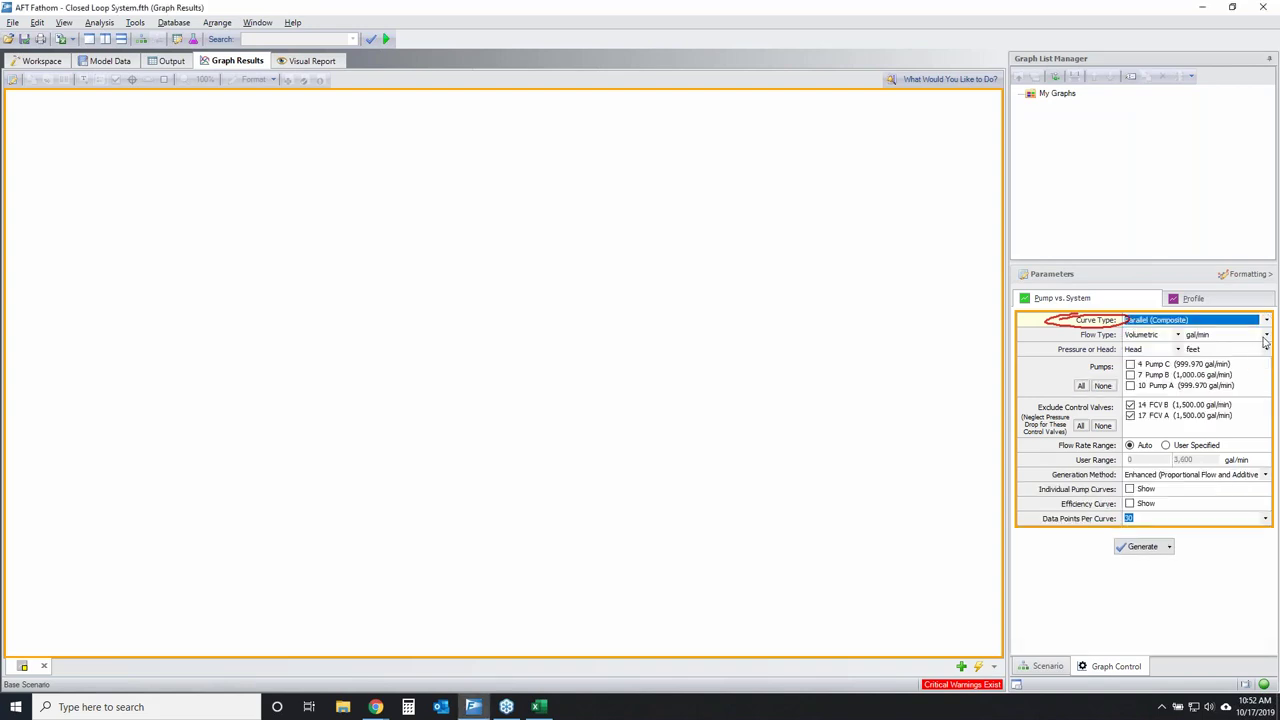
key(Escape)
click(1080, 385)
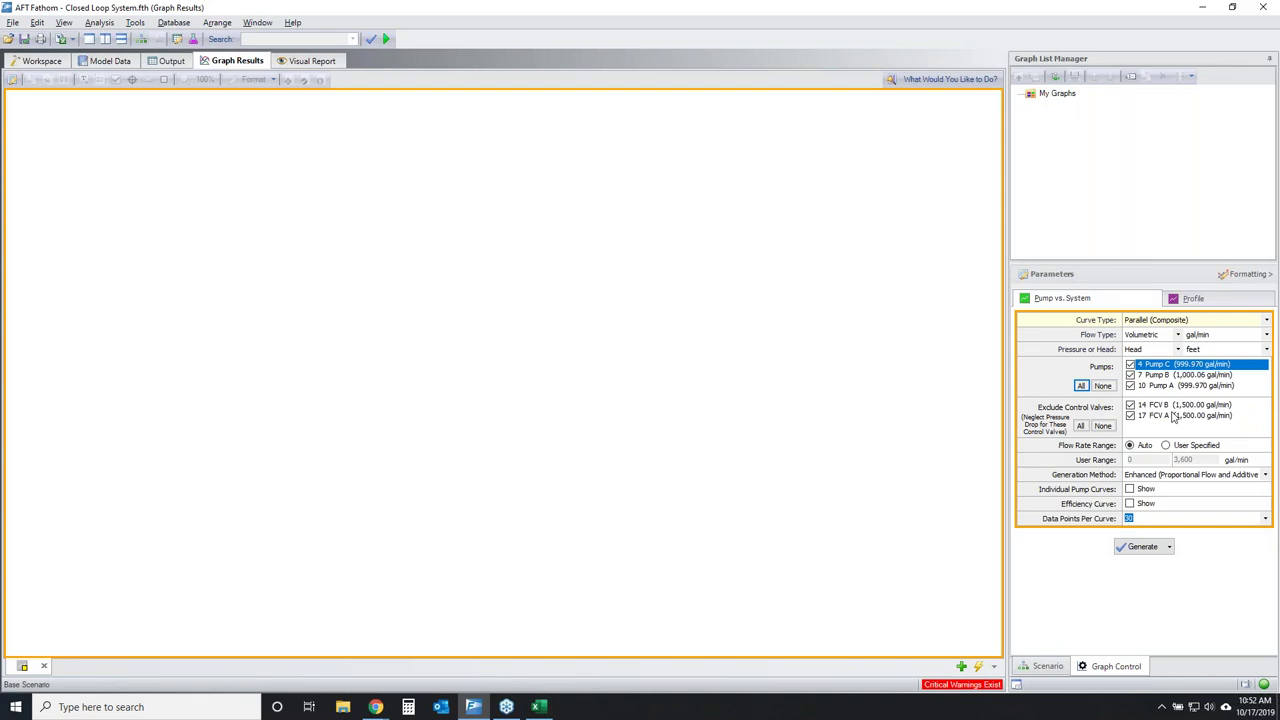
mouse_move(1008, 398)
mouse_down()
mouse_move(1152, 395)
mouse_move(1243, 437)
mouse_move(1007, 427)
mouse_move(998, 420)
mouse_move(1030, 392)
mouse_up()
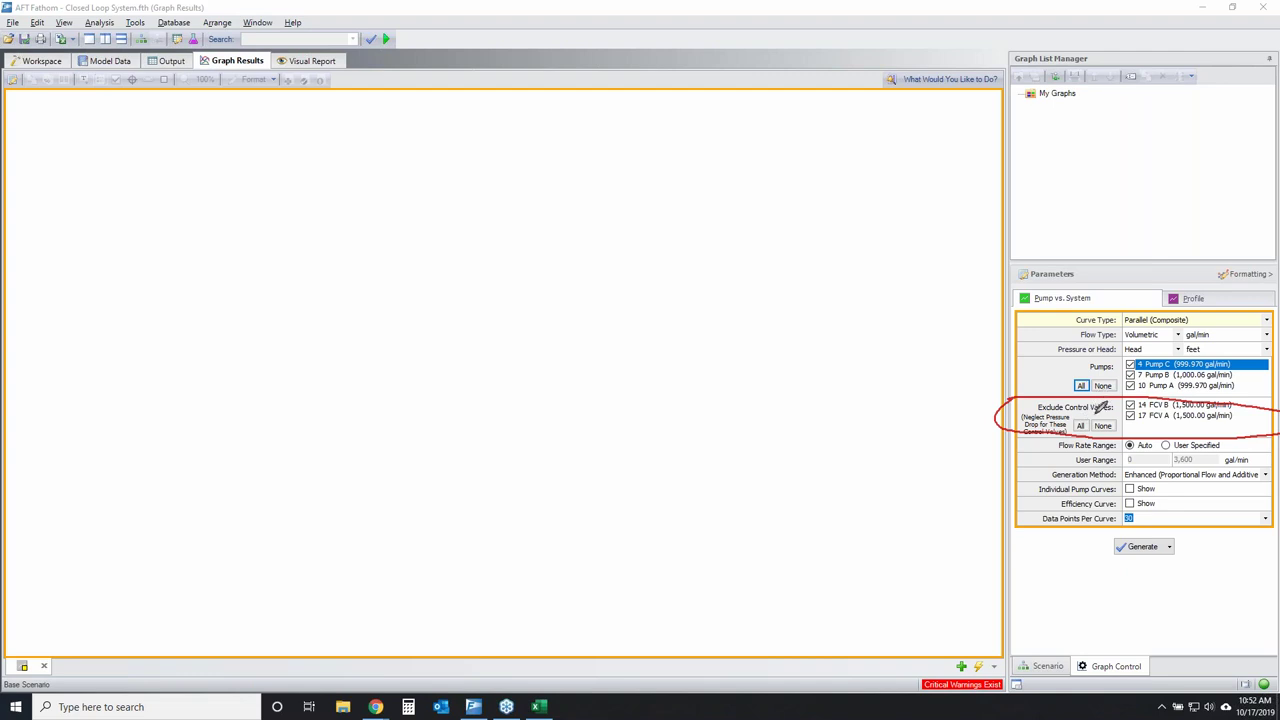
mouse_move(1112, 492)
mouse_down()
mouse_move(1136, 512)
mouse_move(1114, 496)
mouse_up()
key(Escape)
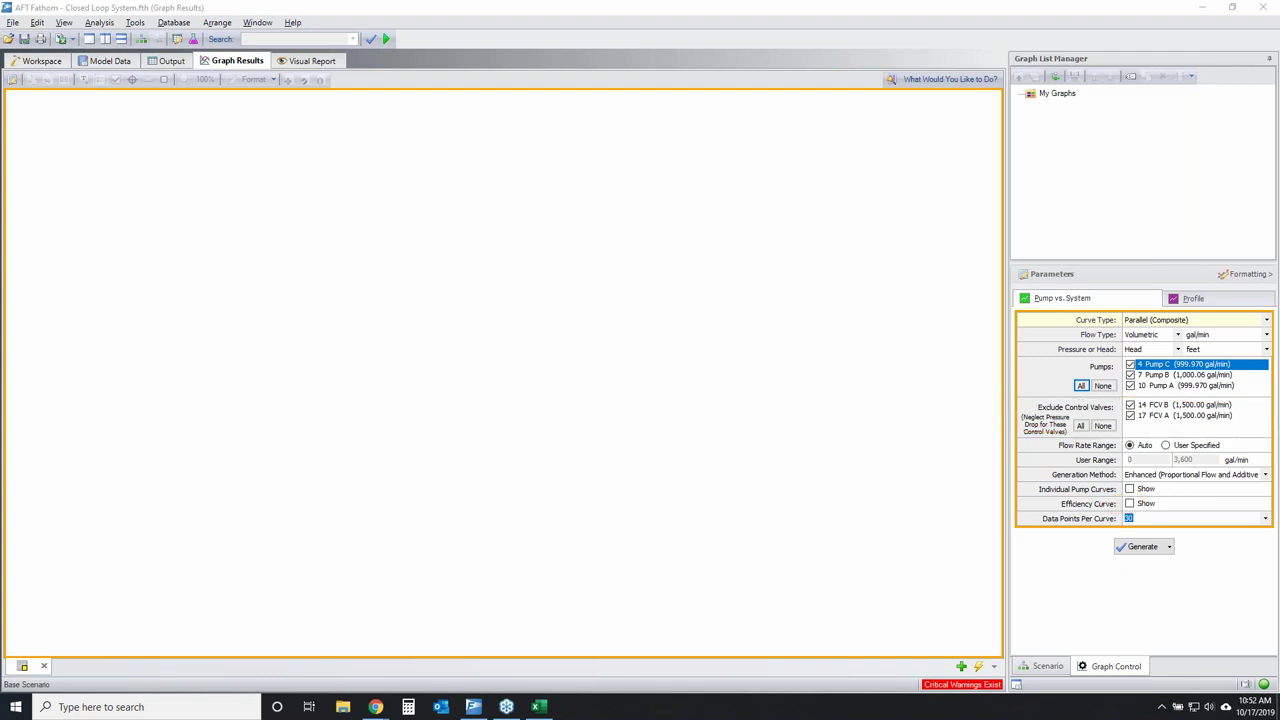
click(1129, 503)
click(1135, 546)
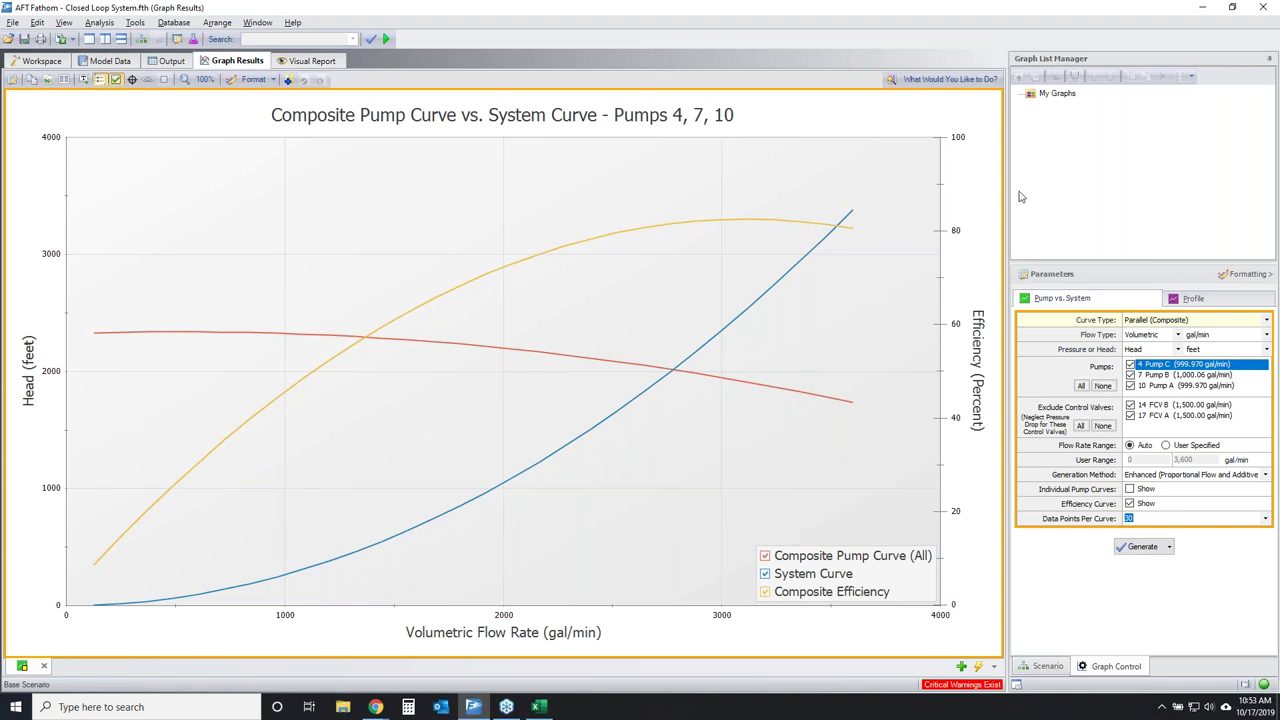
click(1045, 666)
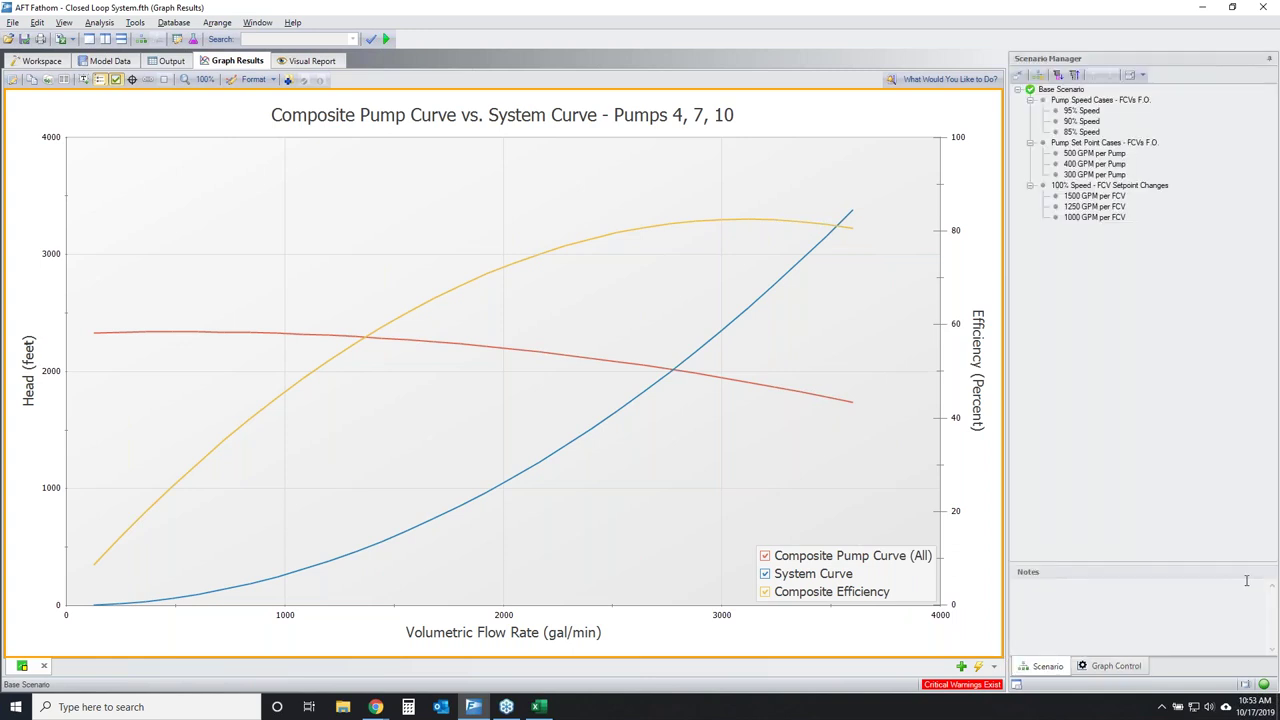
mouse_move(1186, 104)
mouse_down()
mouse_move(1106, 91)
mouse_move(1047, 205)
mouse_move(1211, 173)
mouse_move(1181, 107)
mouse_up()
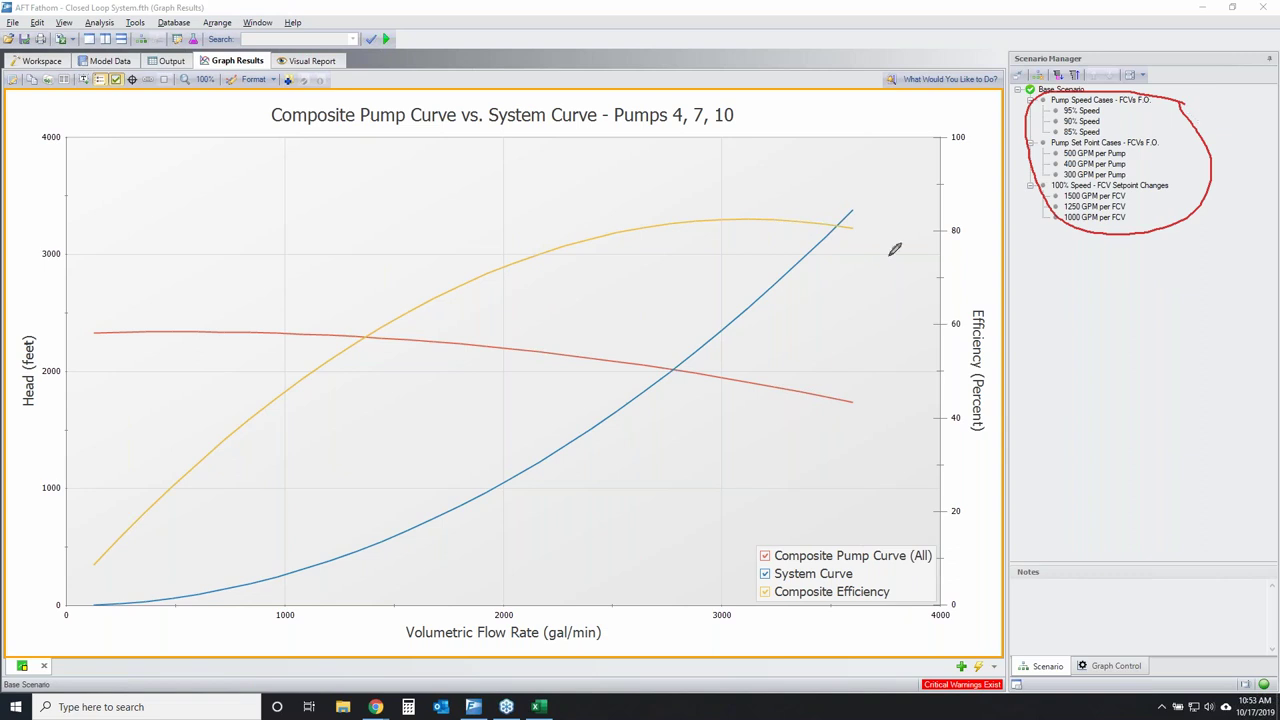
mouse_move(914, 183)
mouse_down()
mouse_move(600, 155)
mouse_move(321, 233)
mouse_move(366, 438)
mouse_move(792, 449)
mouse_move(904, 228)
mouse_move(871, 175)
mouse_up()
mouse_move(926, 257)
mouse_down()
mouse_move(1045, 194)
mouse_move(1051, 228)
mouse_up()
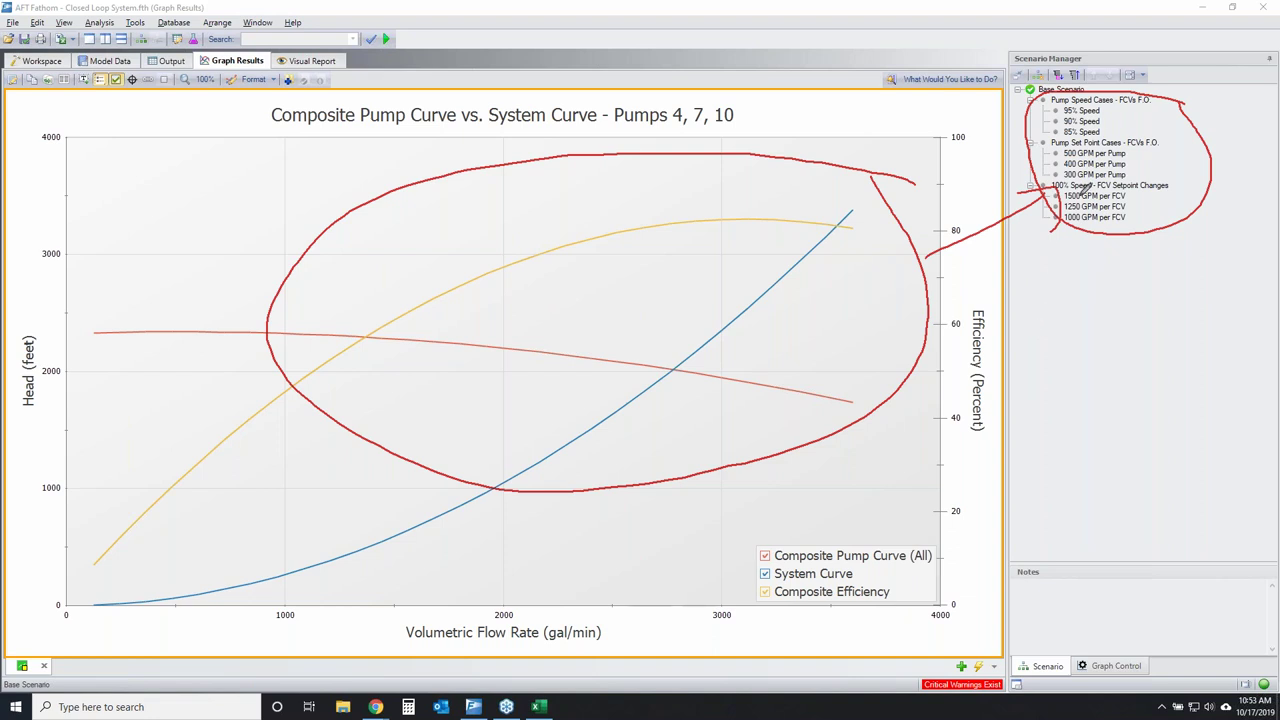
mouse_move(1144, 90)
mouse_down()
mouse_move(1103, 229)
mouse_move(1190, 118)
mouse_move(1160, 88)
mouse_up()
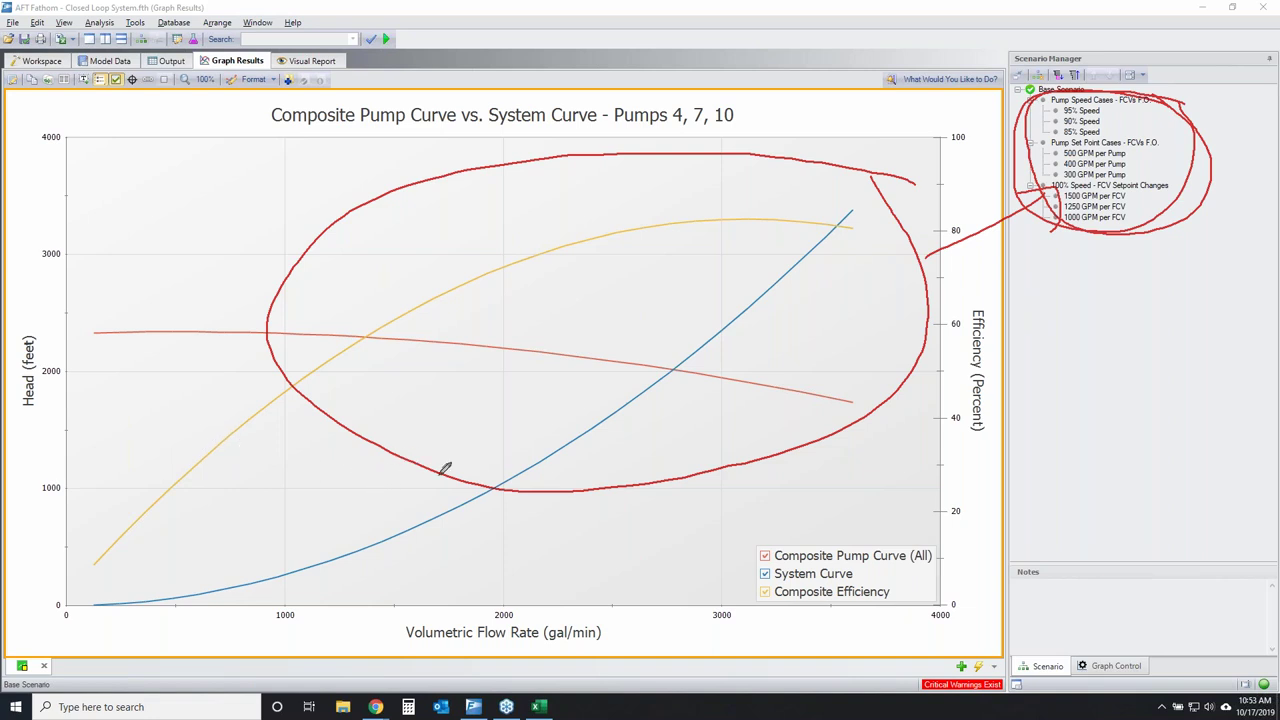
drag(1141, 205, 1155, 121)
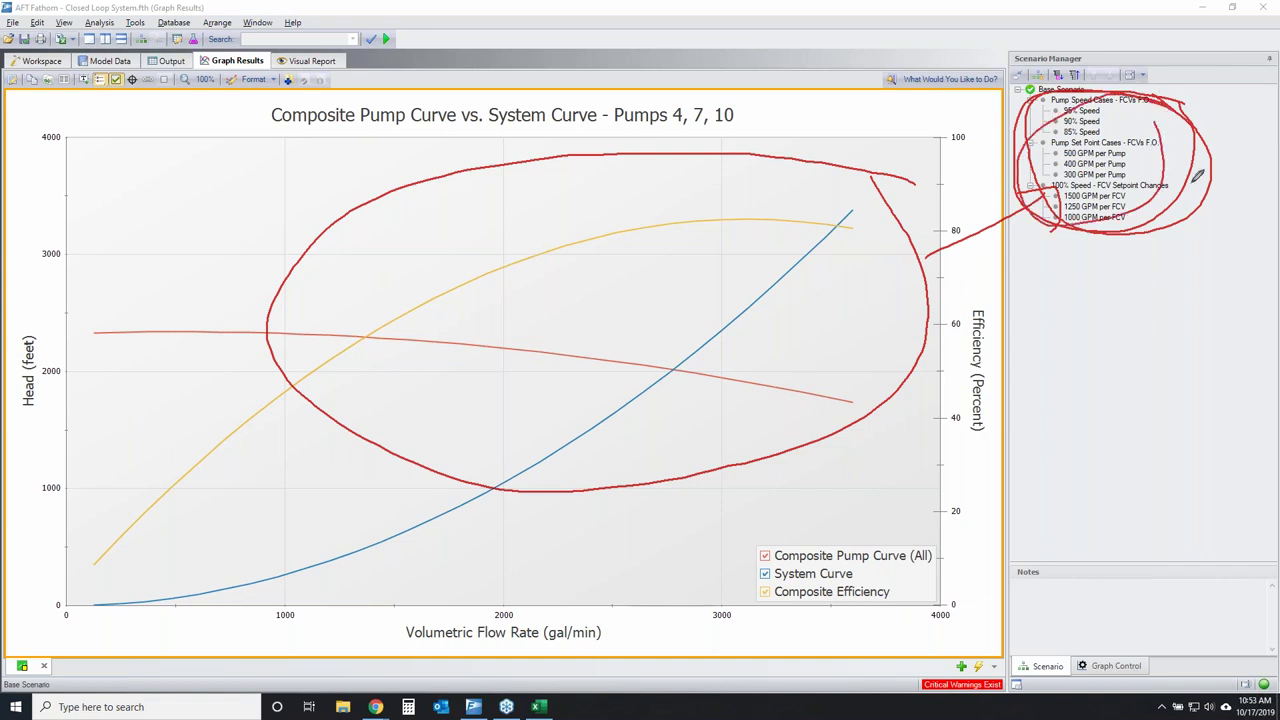
key(Escape)
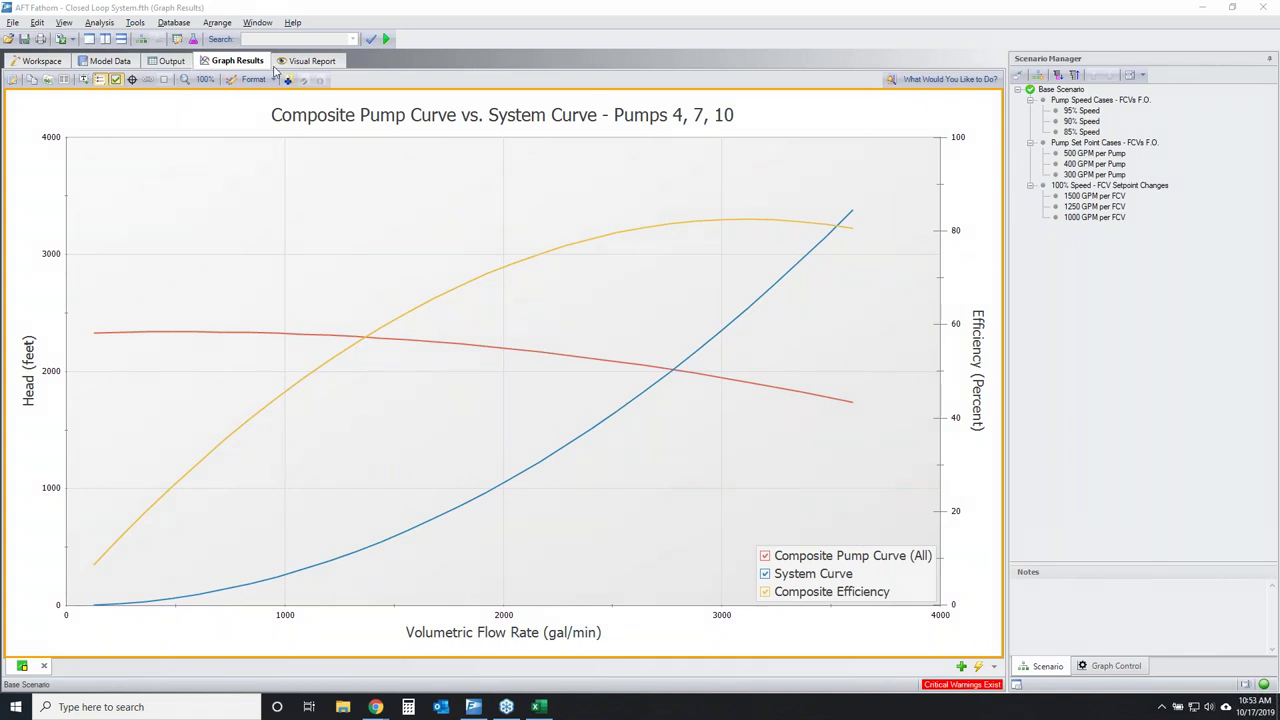
Increase the curve line thickness under Graph Control's Plot Line Style/Colors formatting.
click(1115, 666)
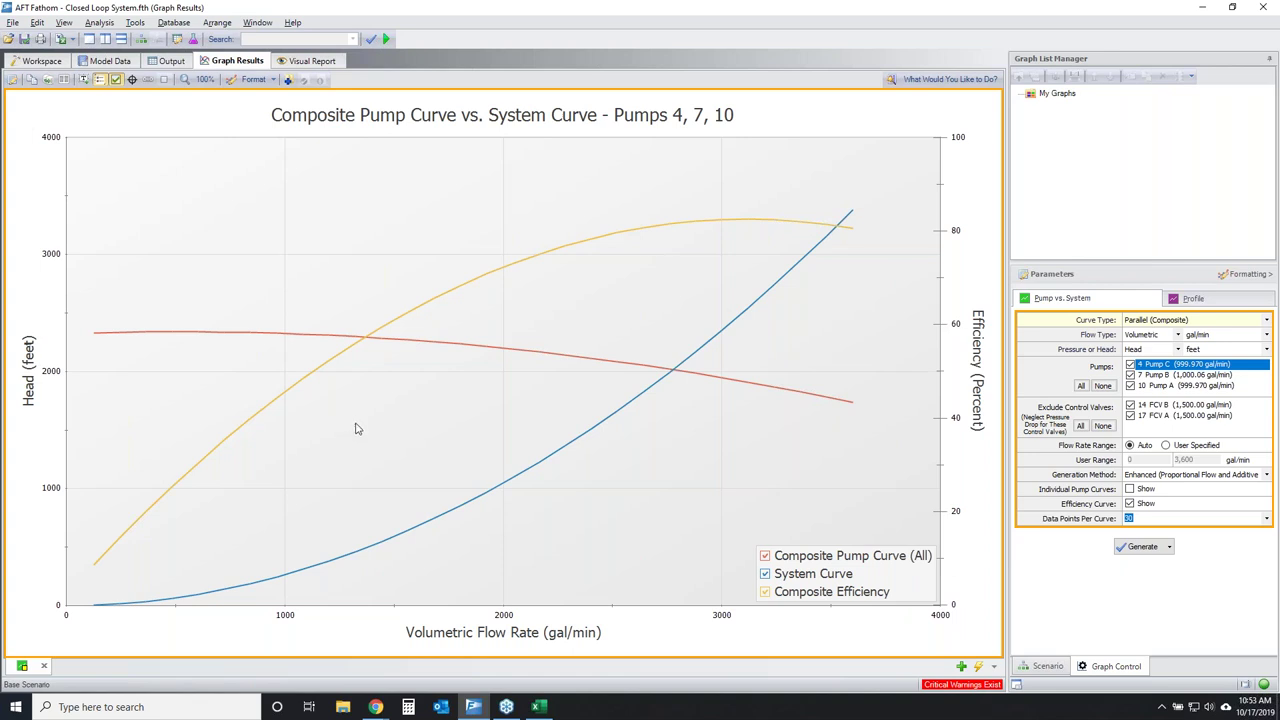
click(1249, 281)
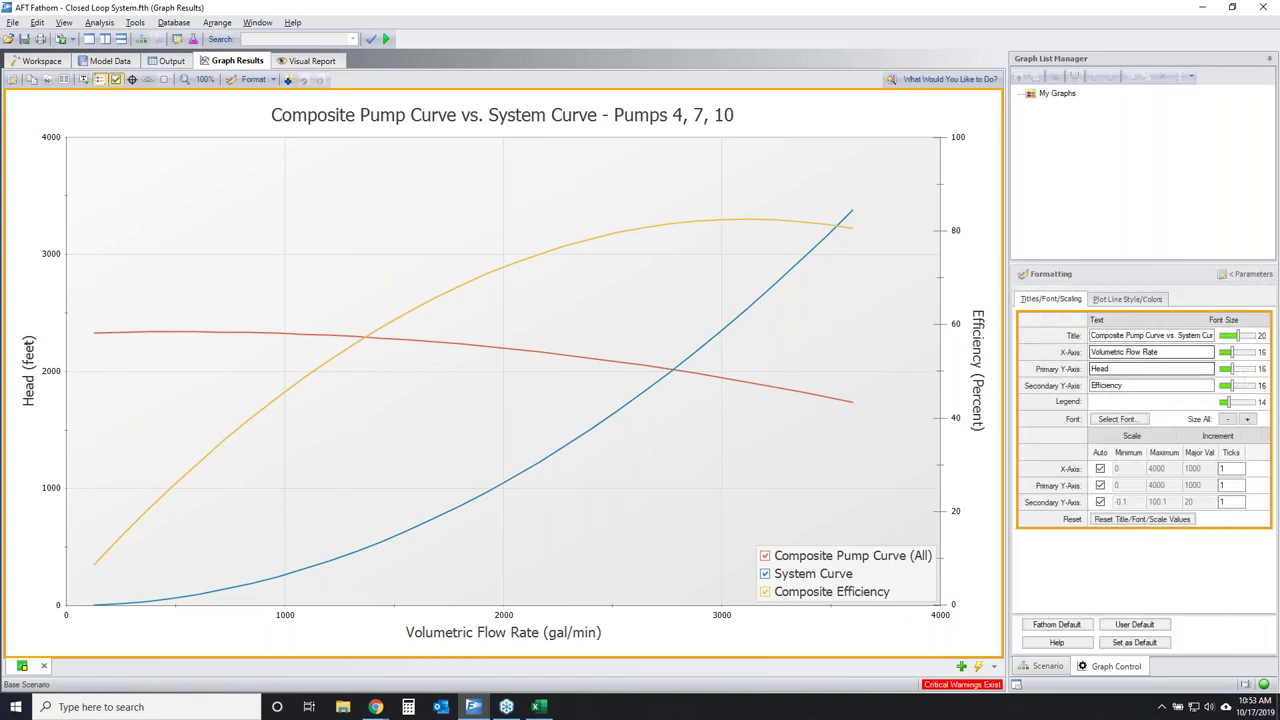
click(1122, 302)
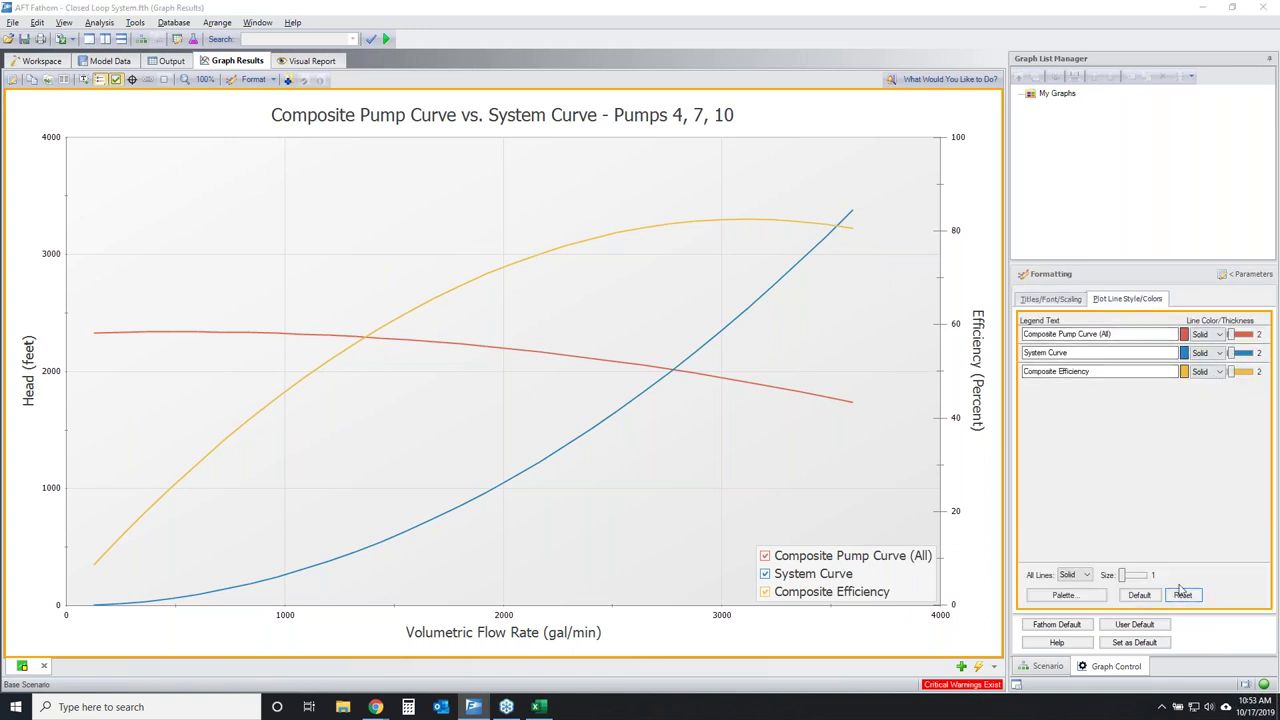
drag(1233, 336, 1238, 371)
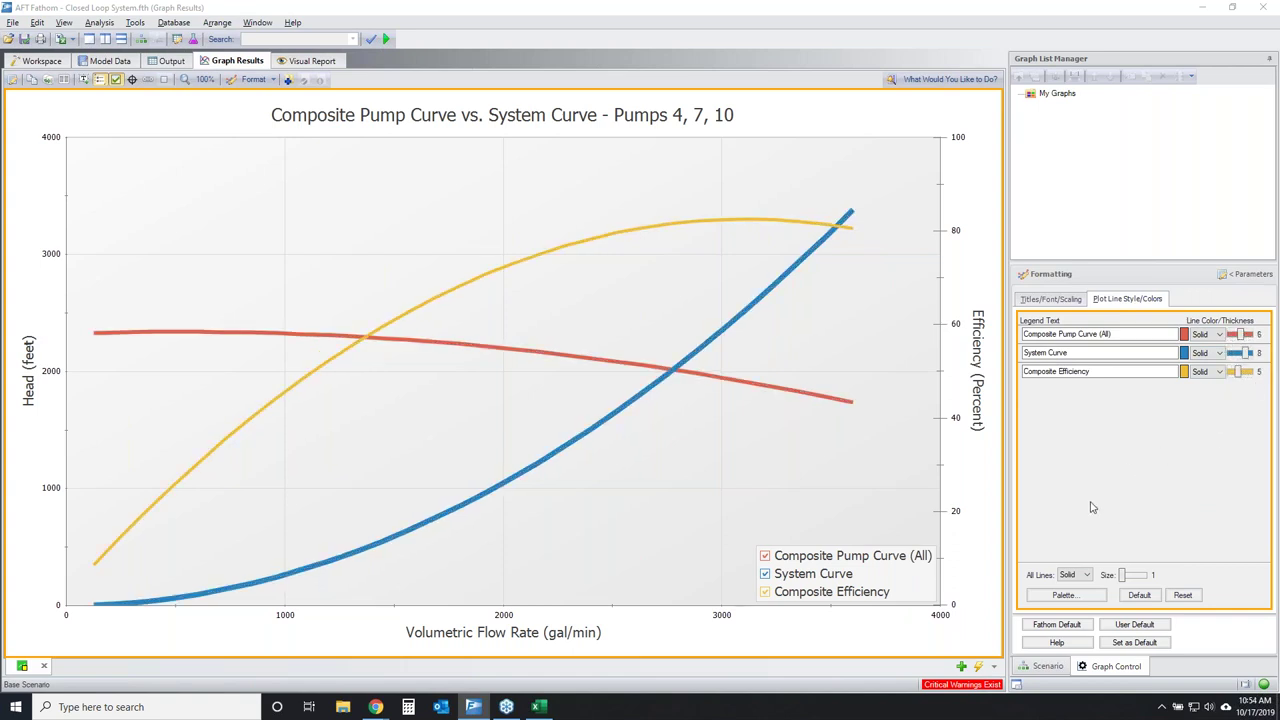
click(1246, 274)
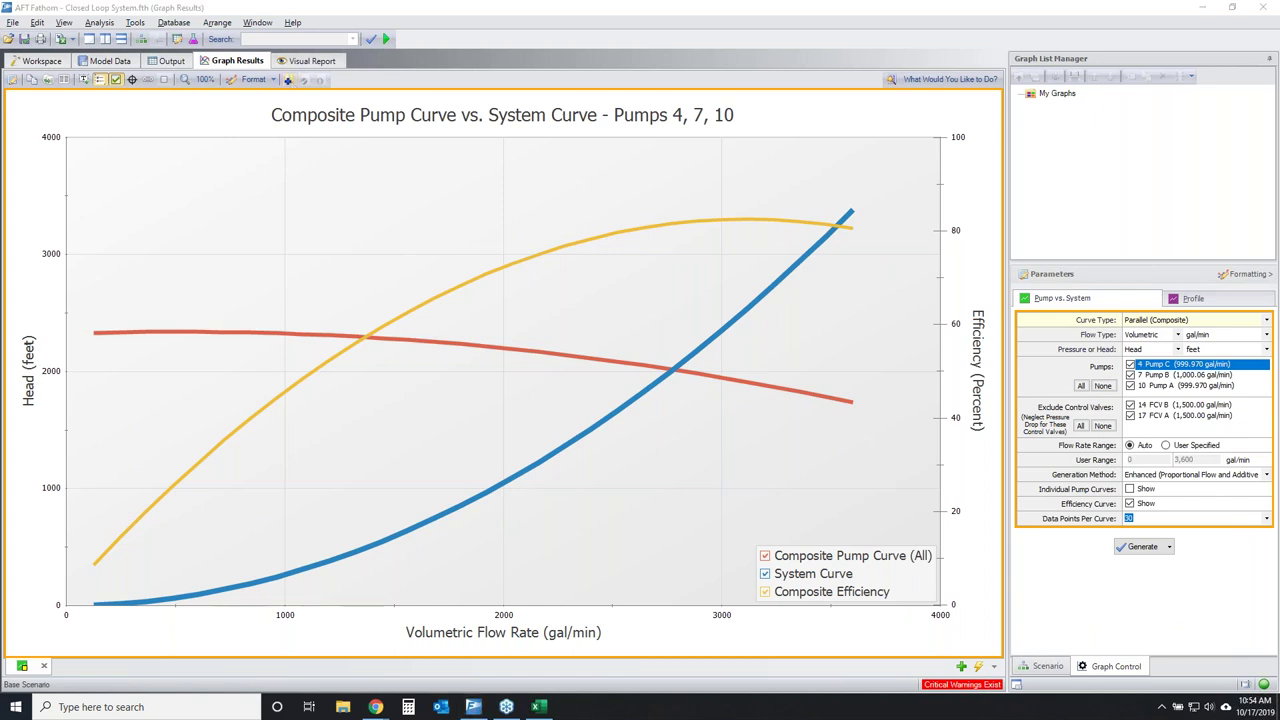
mouse_move(290, 70)
mouse_down()
mouse_move(305, 84)
mouse_move(284, 72)
mouse_up()
Add the graph to the graph list as 'Parallel Pump & System Curve' and return to the Workspace.
click(291, 80)
text(Parallel Pump & System)
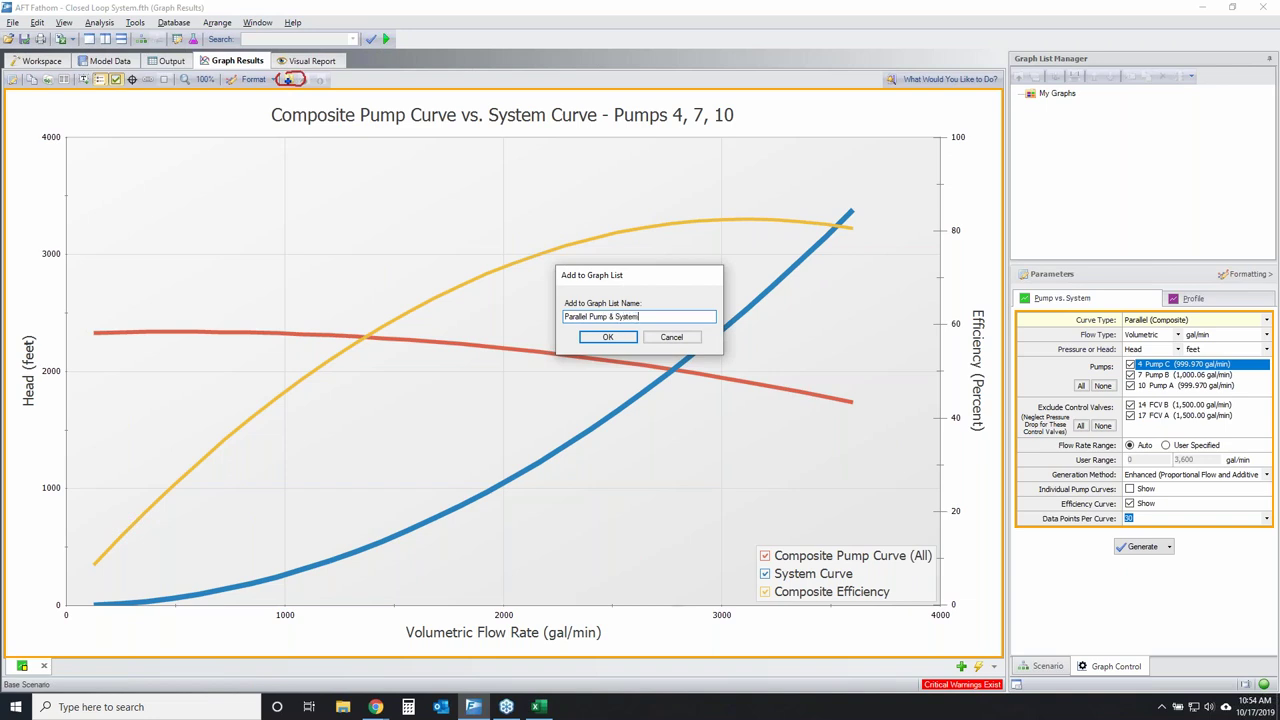
text( Curve)
key(Return)
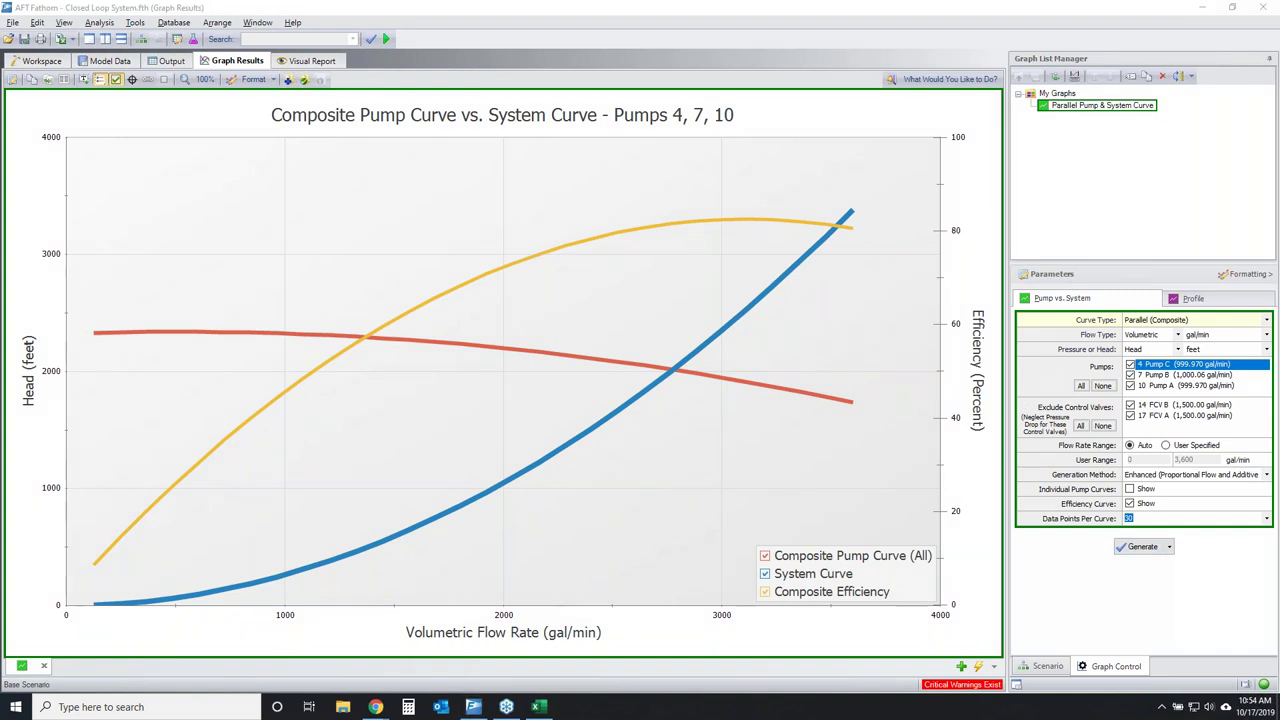
click(37, 60)
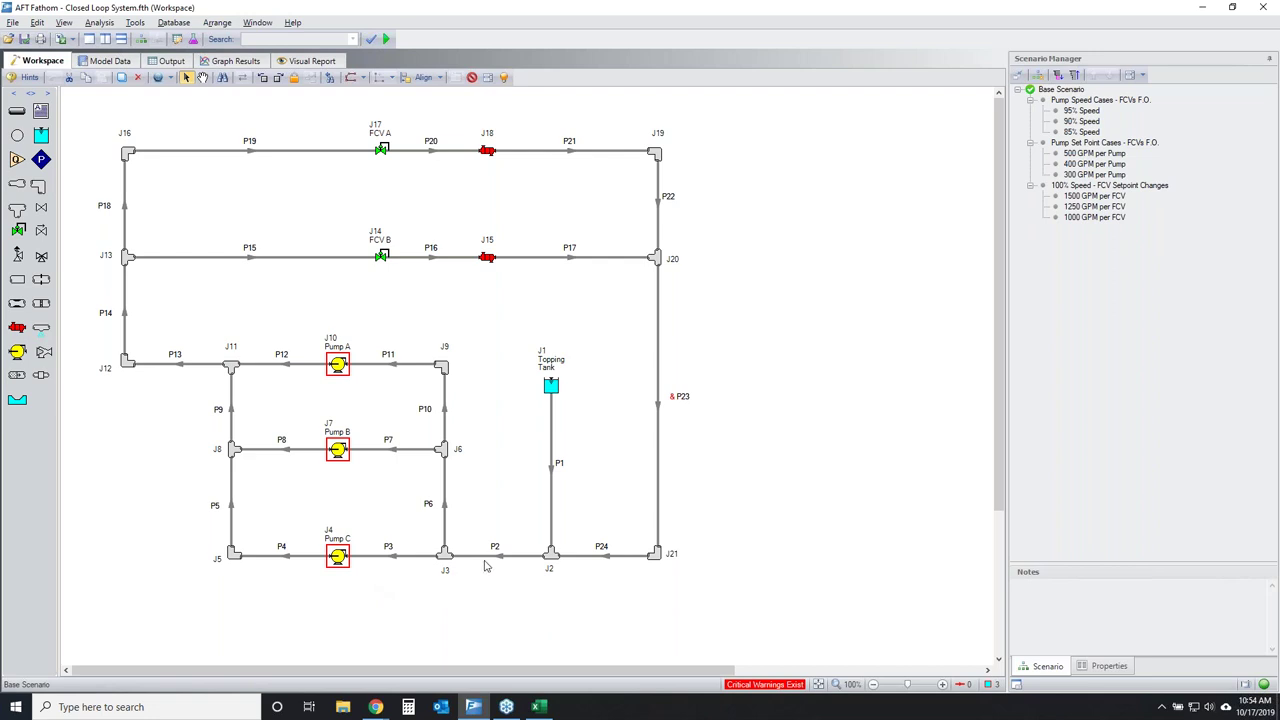
Box-select the flow path pipes and junctions through Pump A, the top loop and J21.
drag(526, 583, 492, 523)
drag(413, 313, 479, 624)
drag(375, 400, 242, 342)
drag(171, 412, 106, 320)
drag(716, 208, 70, 88)
drag(708, 604, 640, 494)
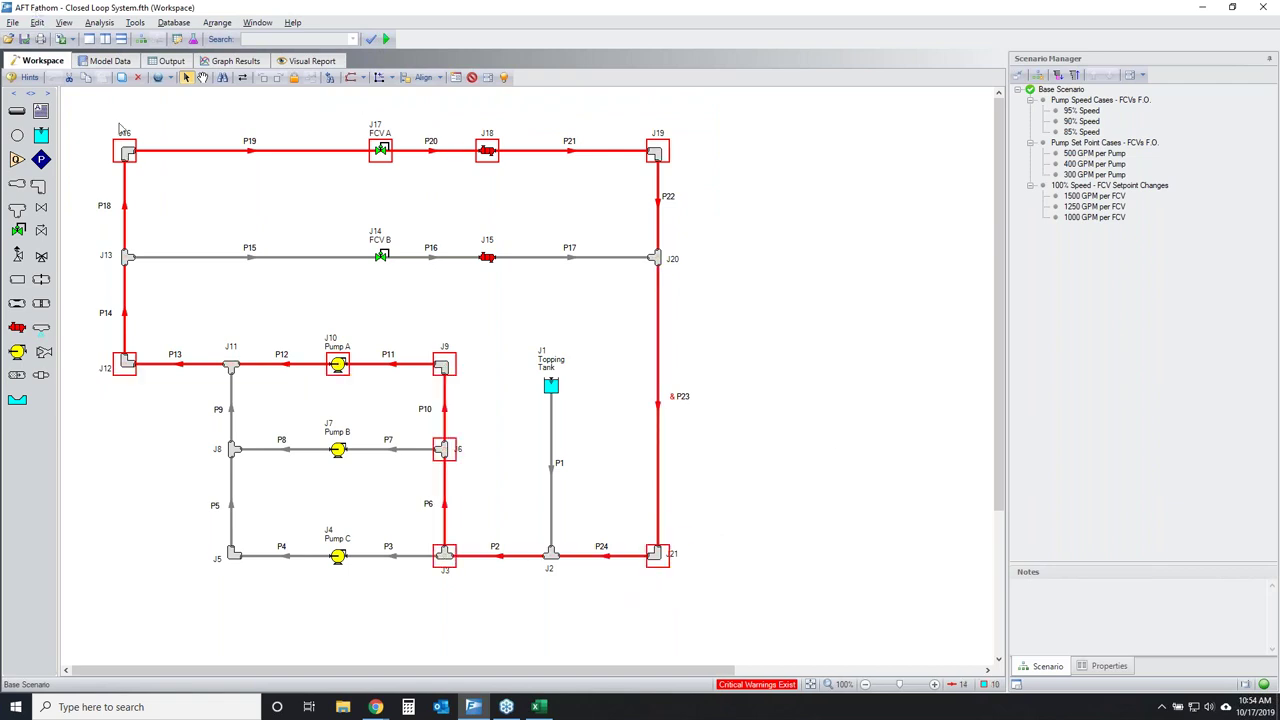
Create group 'Path #1' from the selection, then select the middle FCV B branch path.
click(37, 22)
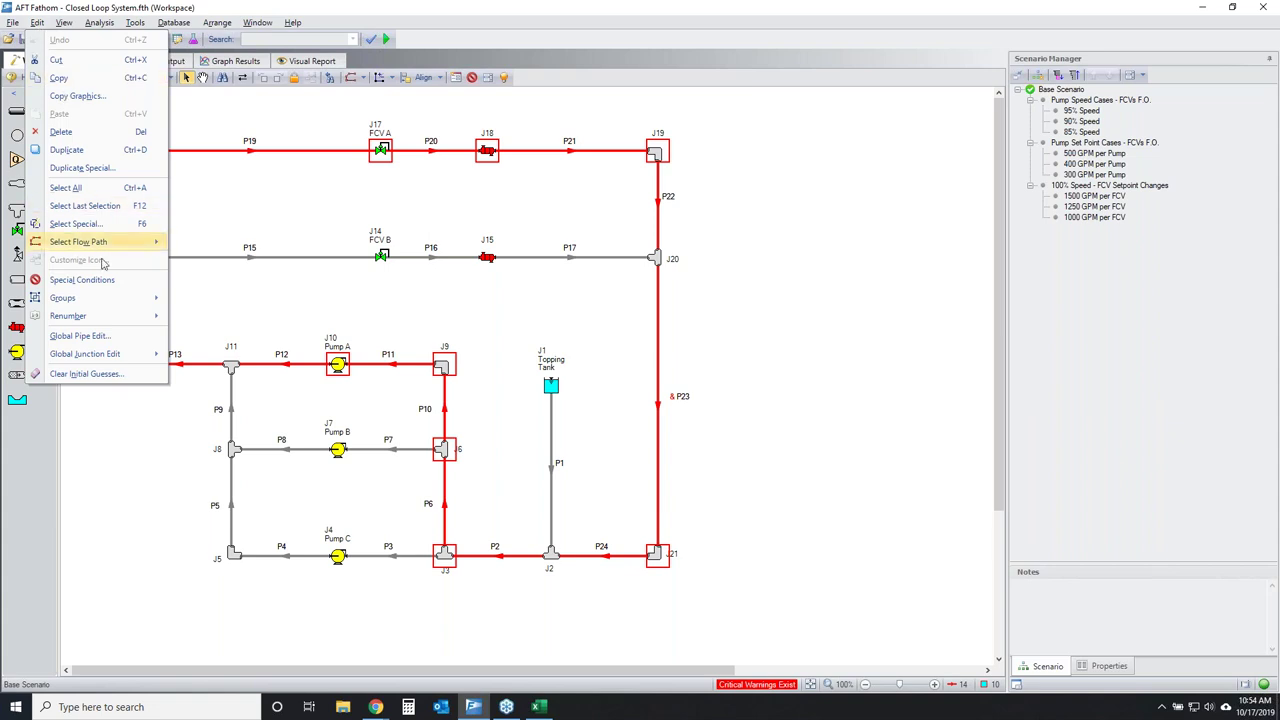
mouse_move(91, 300)
click(201, 318)
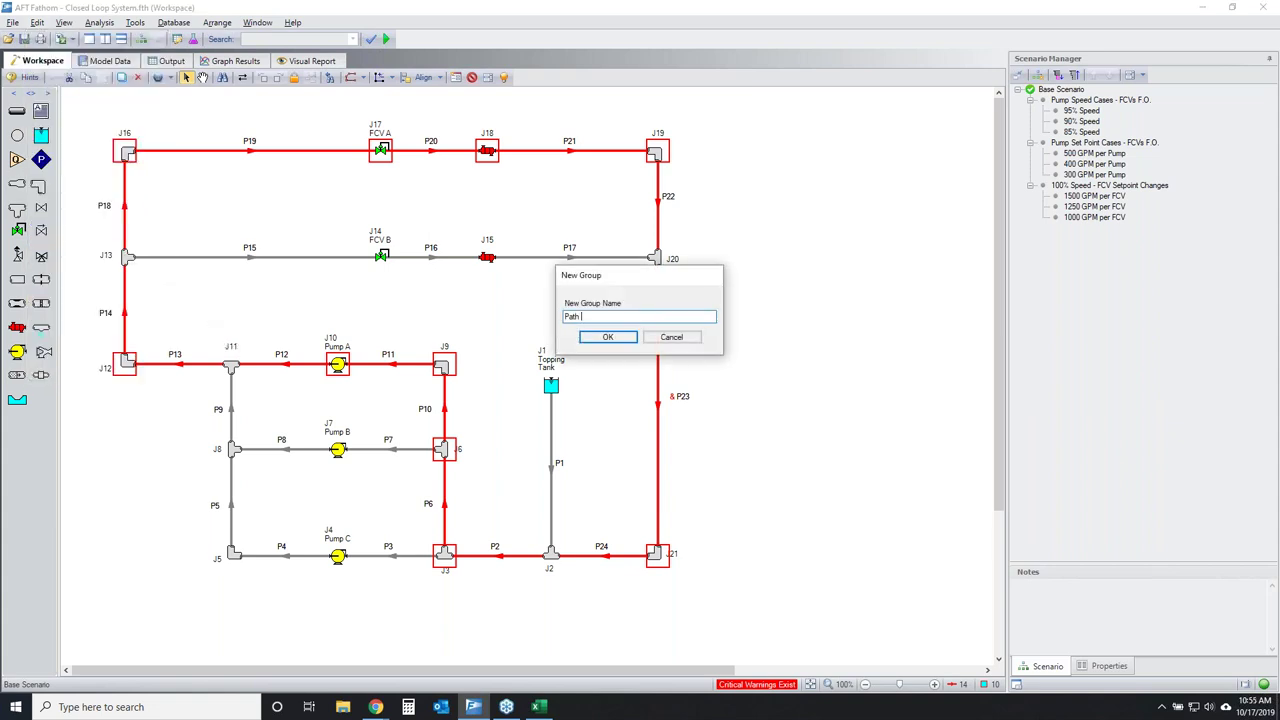
key(Return)
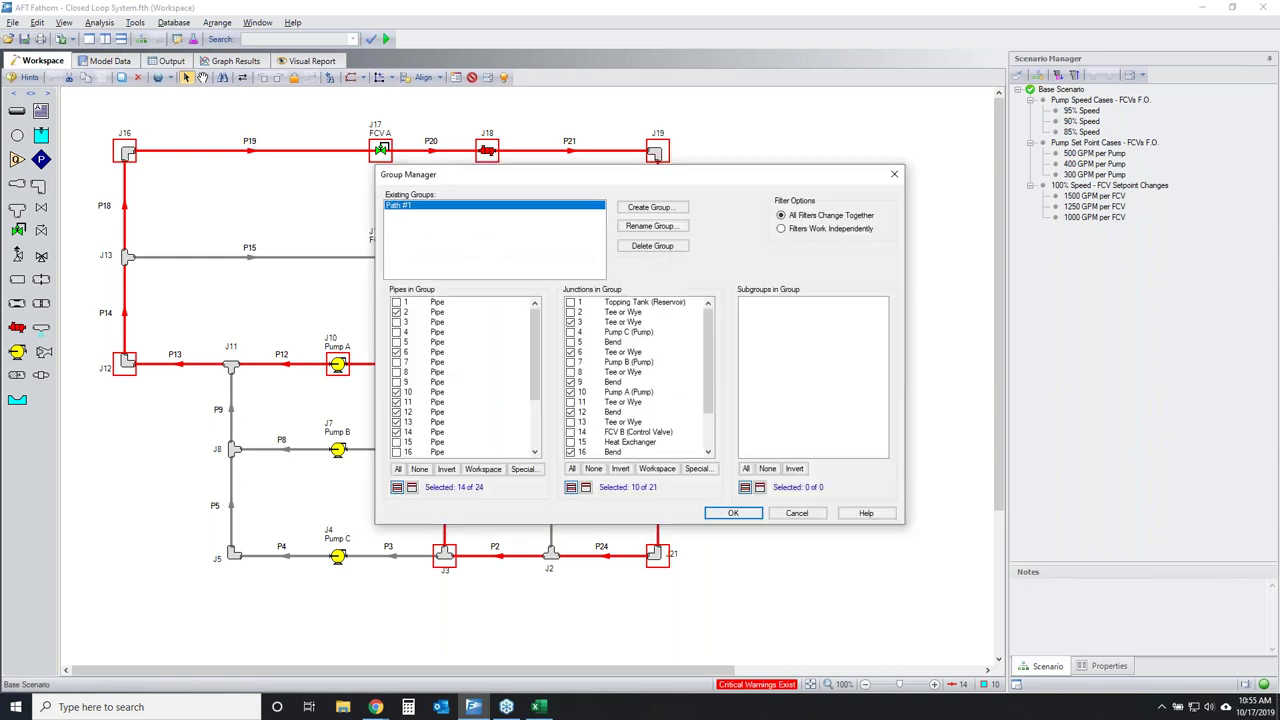
key(Return)
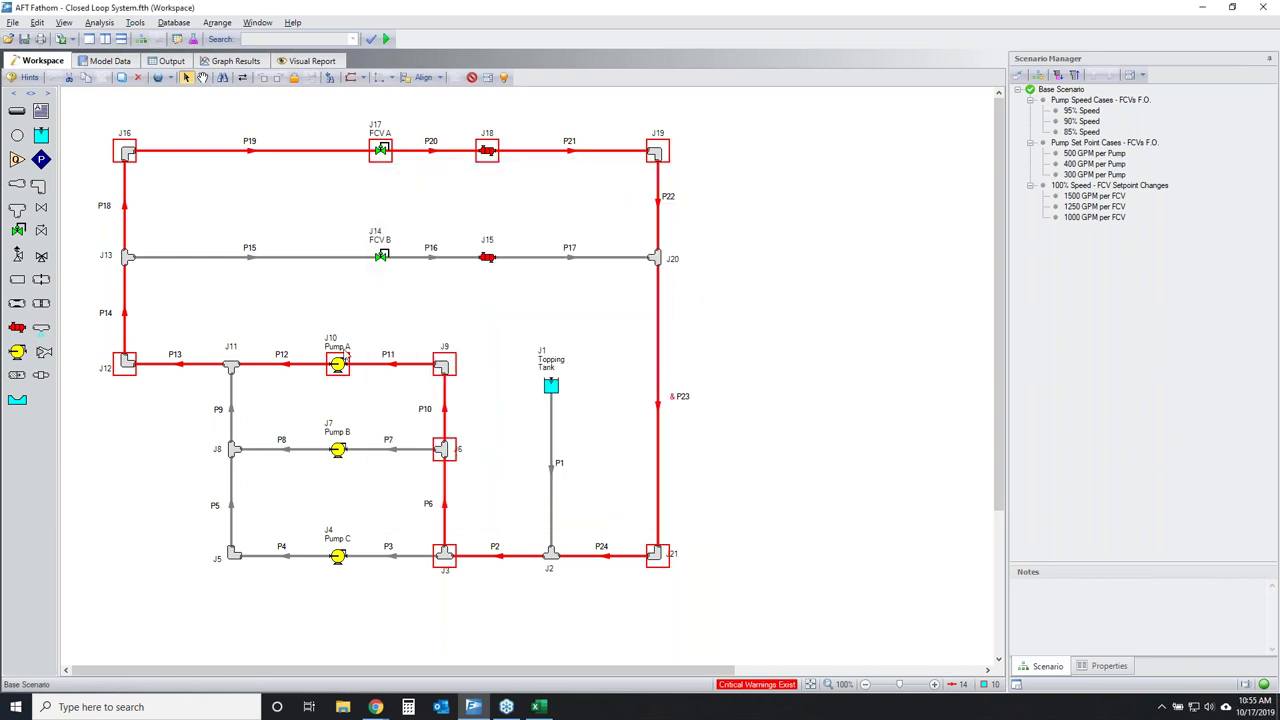
drag(740, 213, 84, 123)
drag(588, 288, 300, 240)
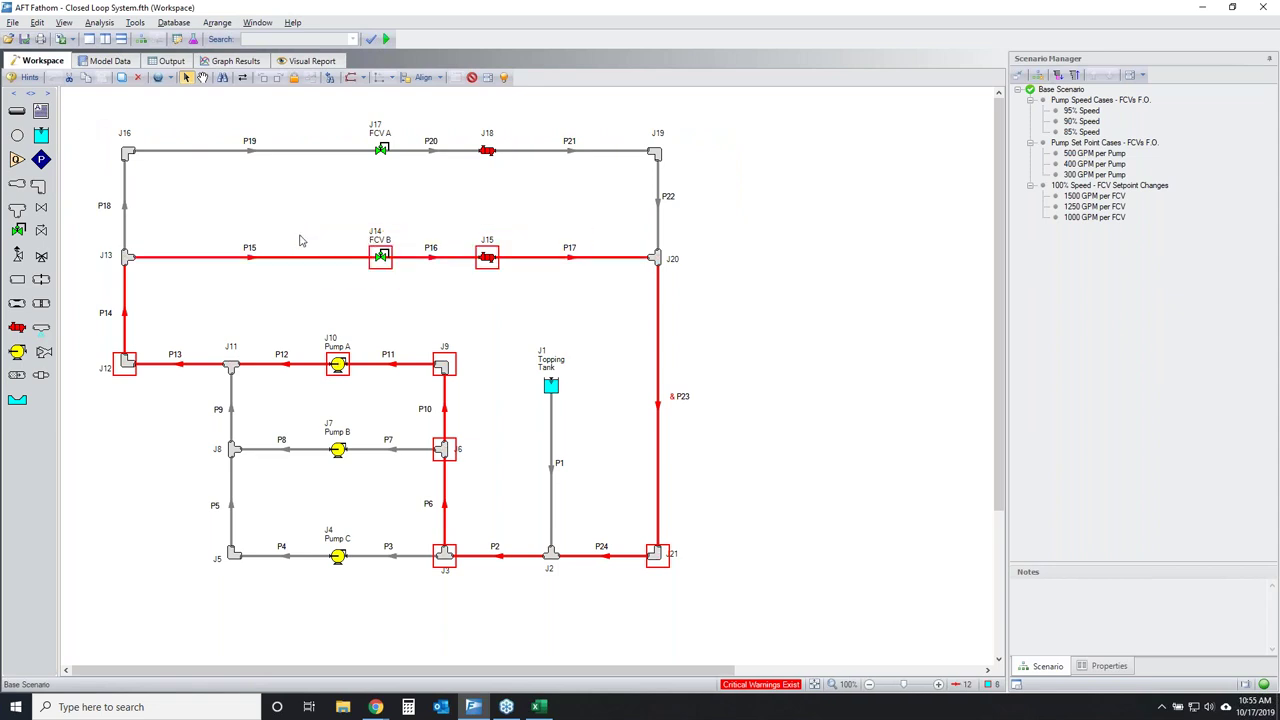
Create group 'Path #2' from the selected middle FCV B branch path.
click(36, 22)
mouse_move(97, 300)
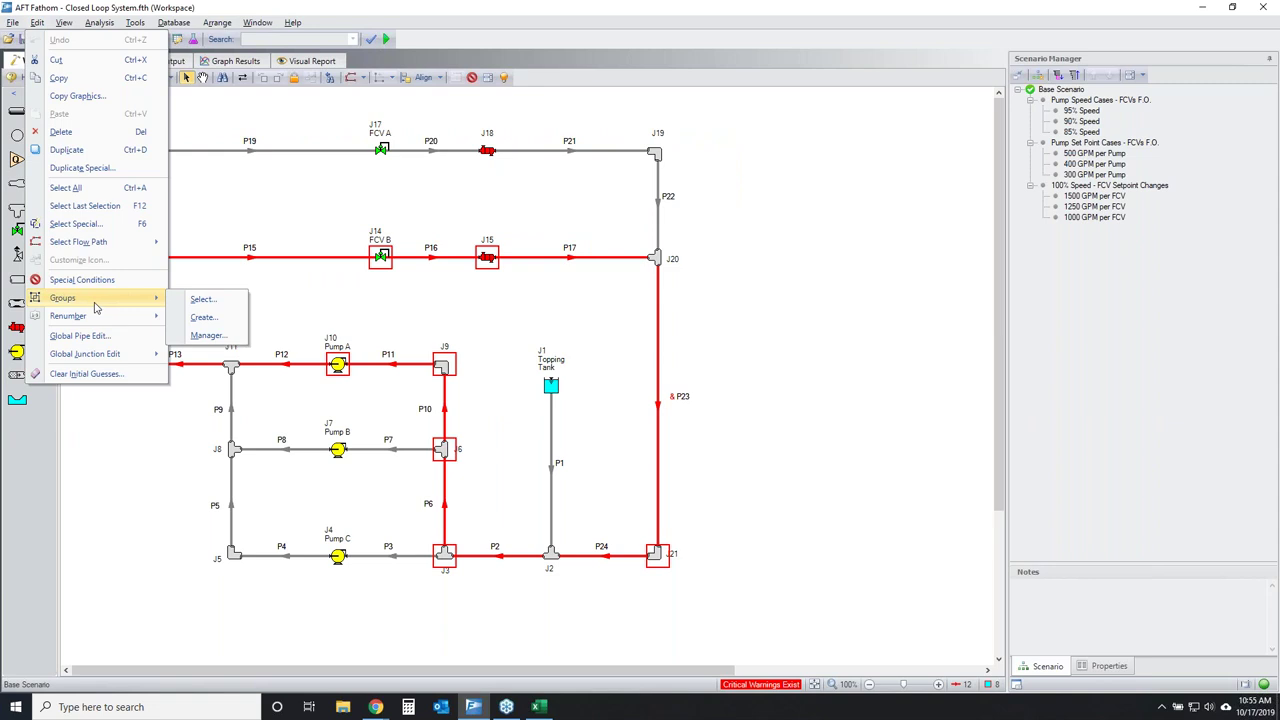
click(214, 320)
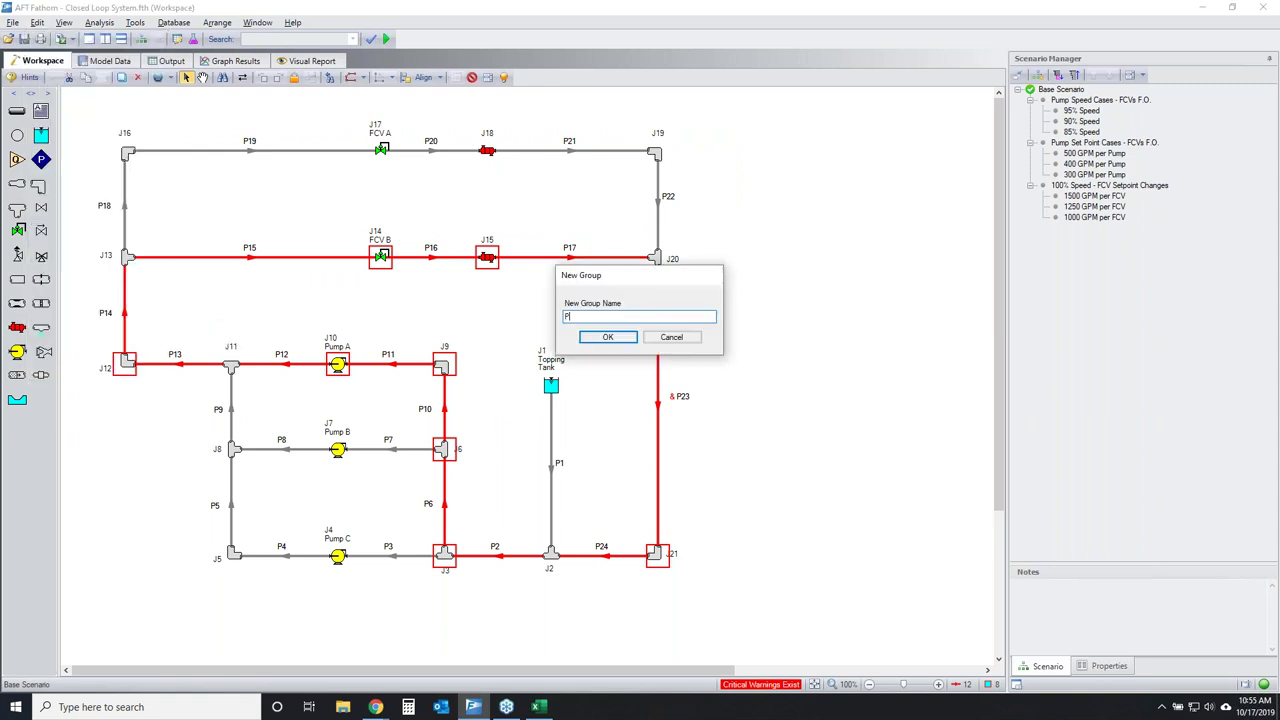
text(Path #2)
key(Return)
key(Return)
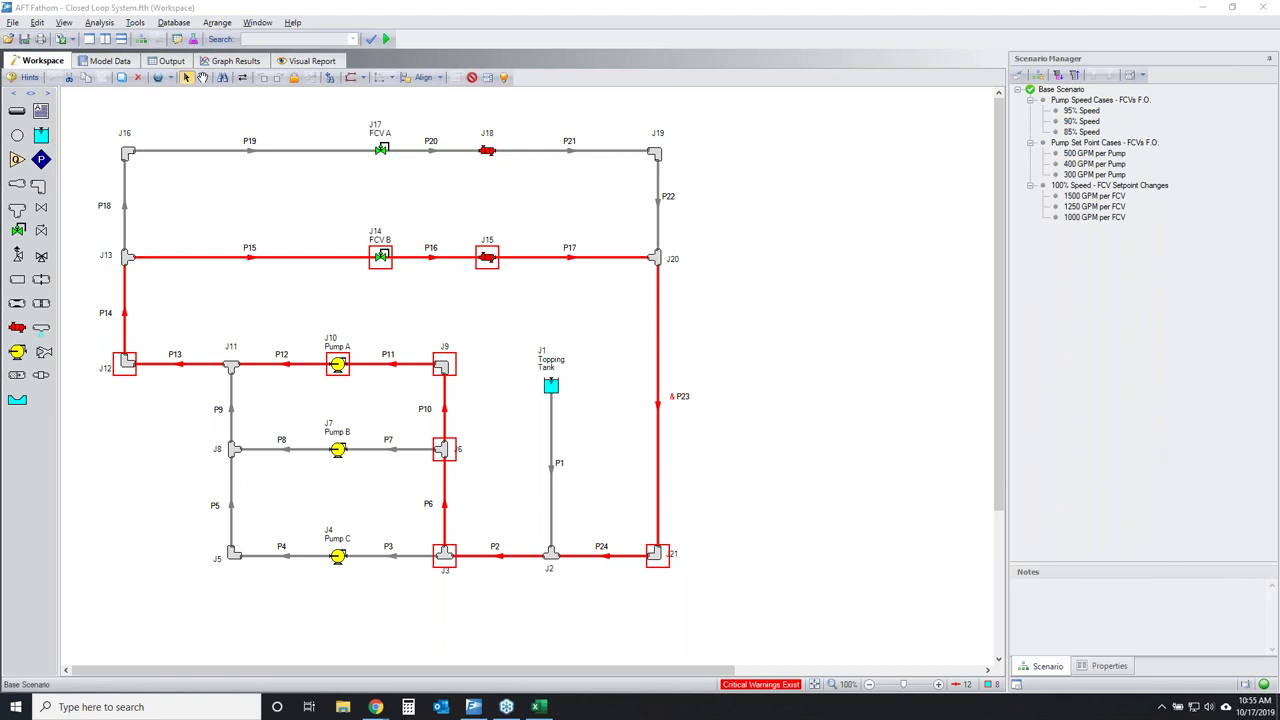
mouse_move(180, 437)
mouse_down()
mouse_move(253, 414)
mouse_move(366, 631)
mouse_move(88, 495)
mouse_move(216, 419)
mouse_up()
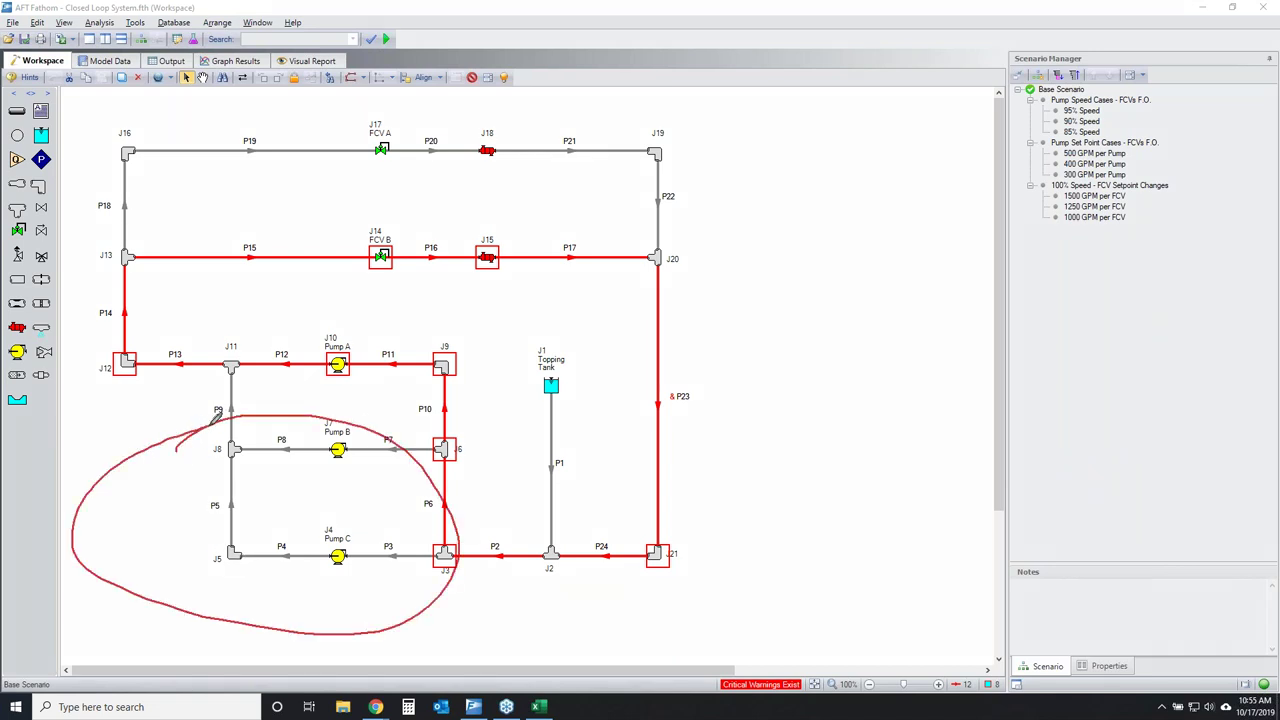
mouse_move(91, 157)
mouse_down()
mouse_move(313, 106)
mouse_move(563, 570)
mouse_move(108, 308)
mouse_up()
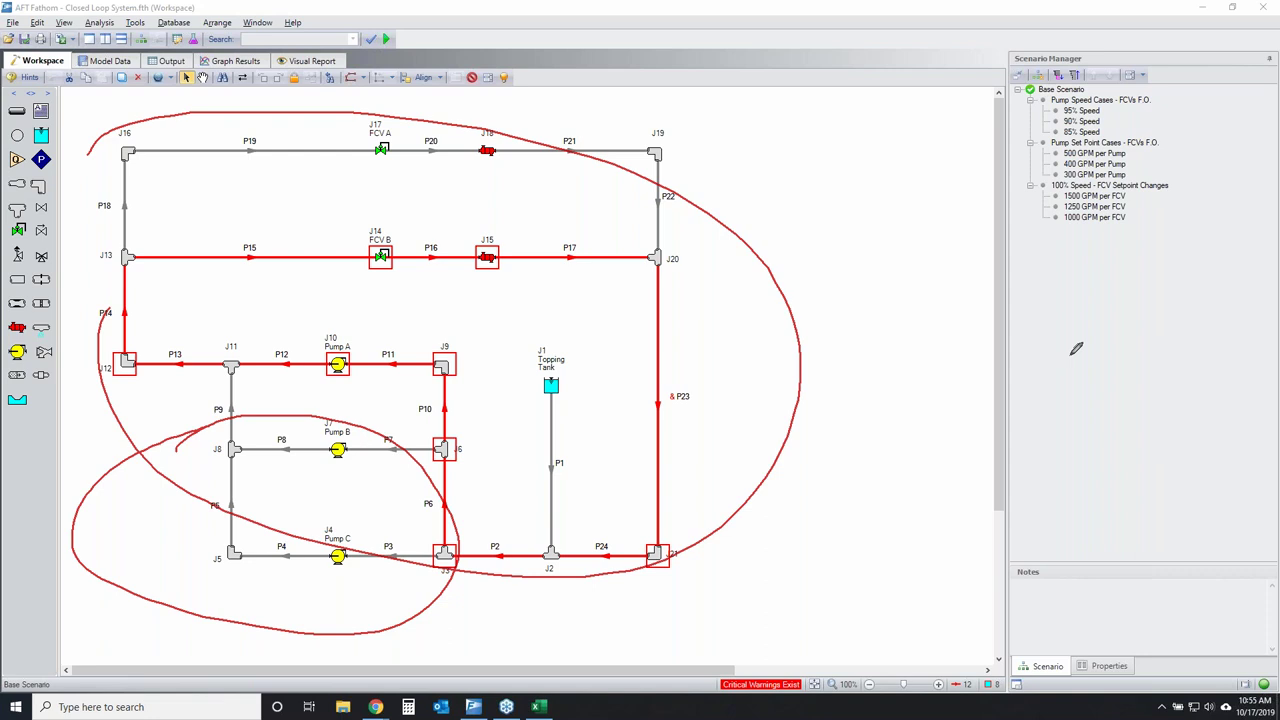
key(Escape)
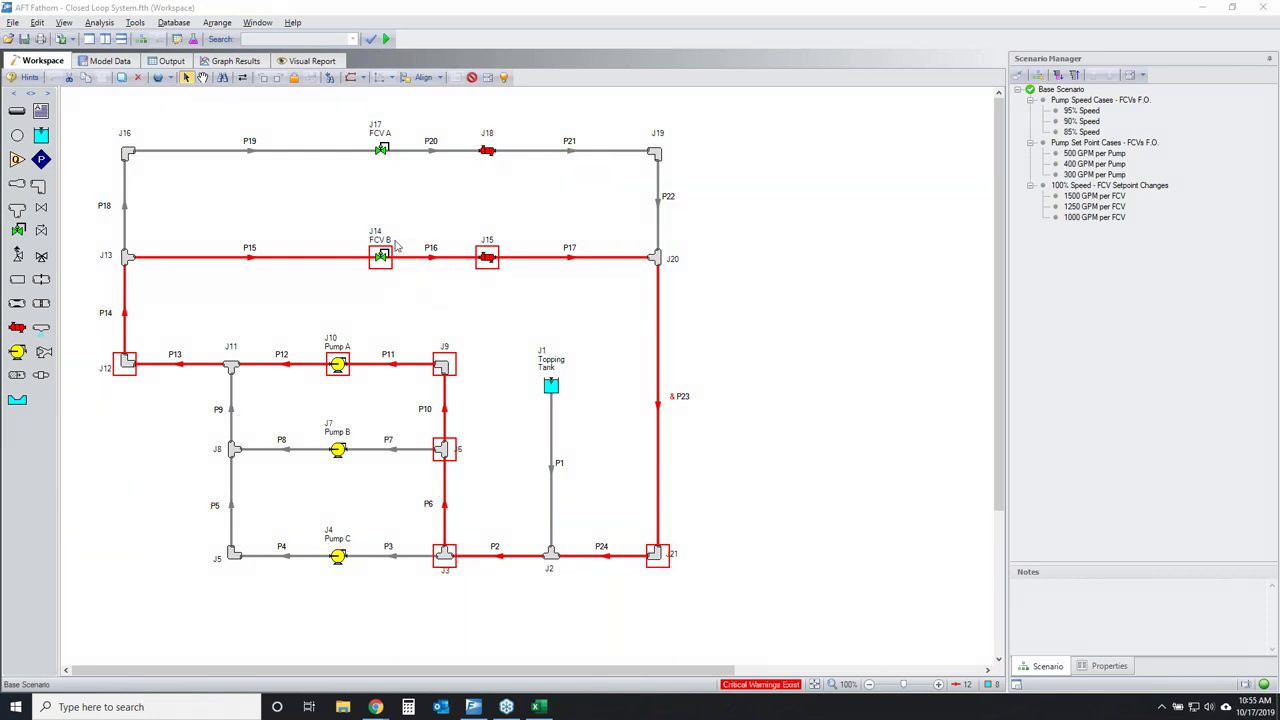
Start a new profile graph and base its pipe list on the pipes selected in the workspace.
click(240, 62)
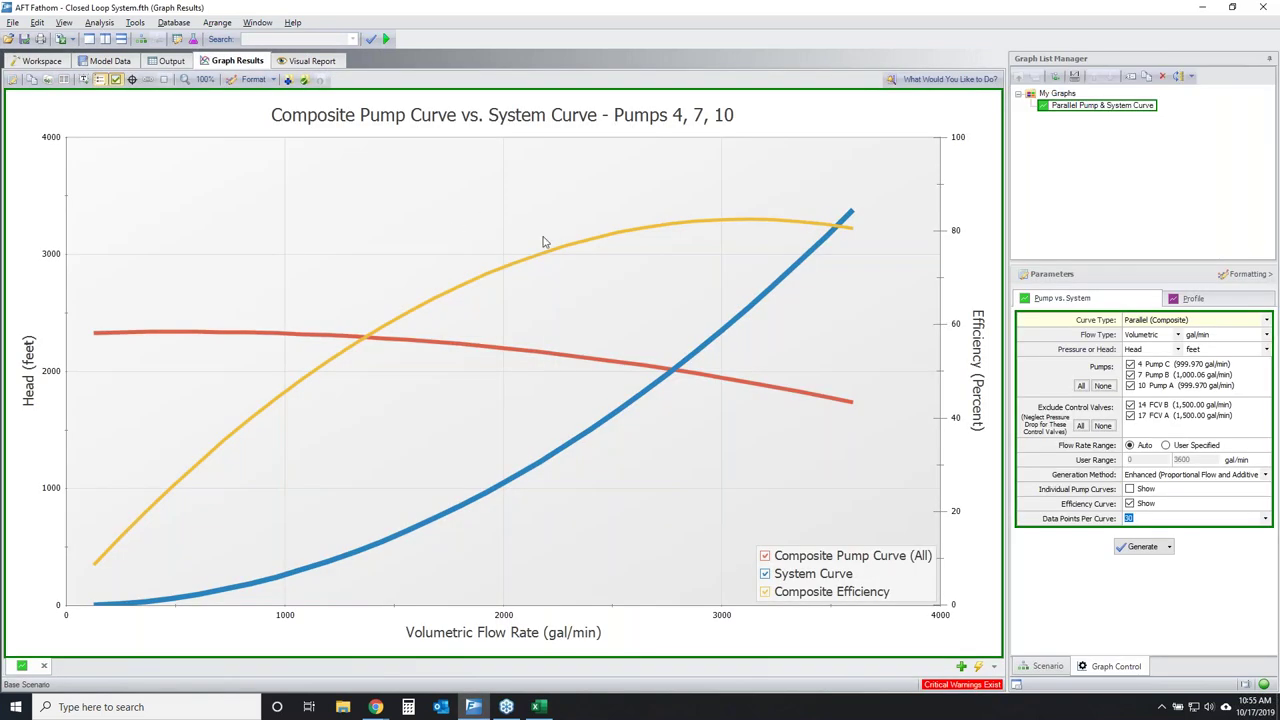
click(959, 667)
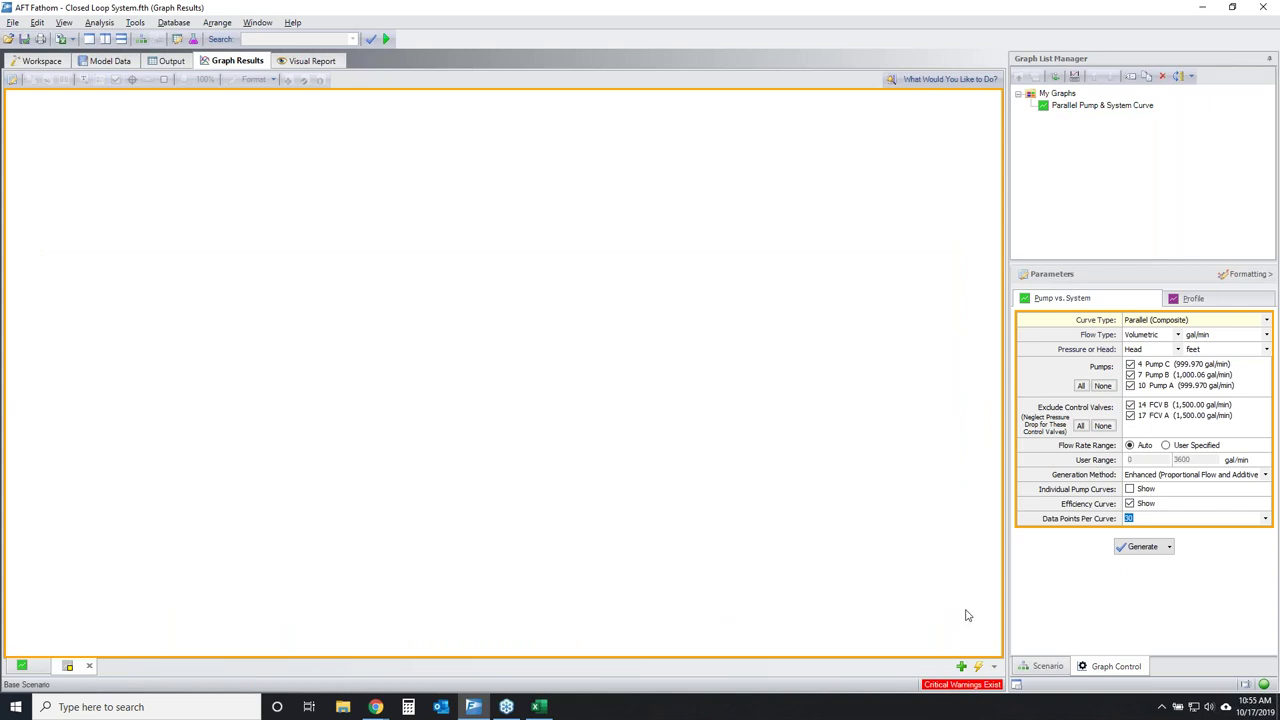
click(1218, 306)
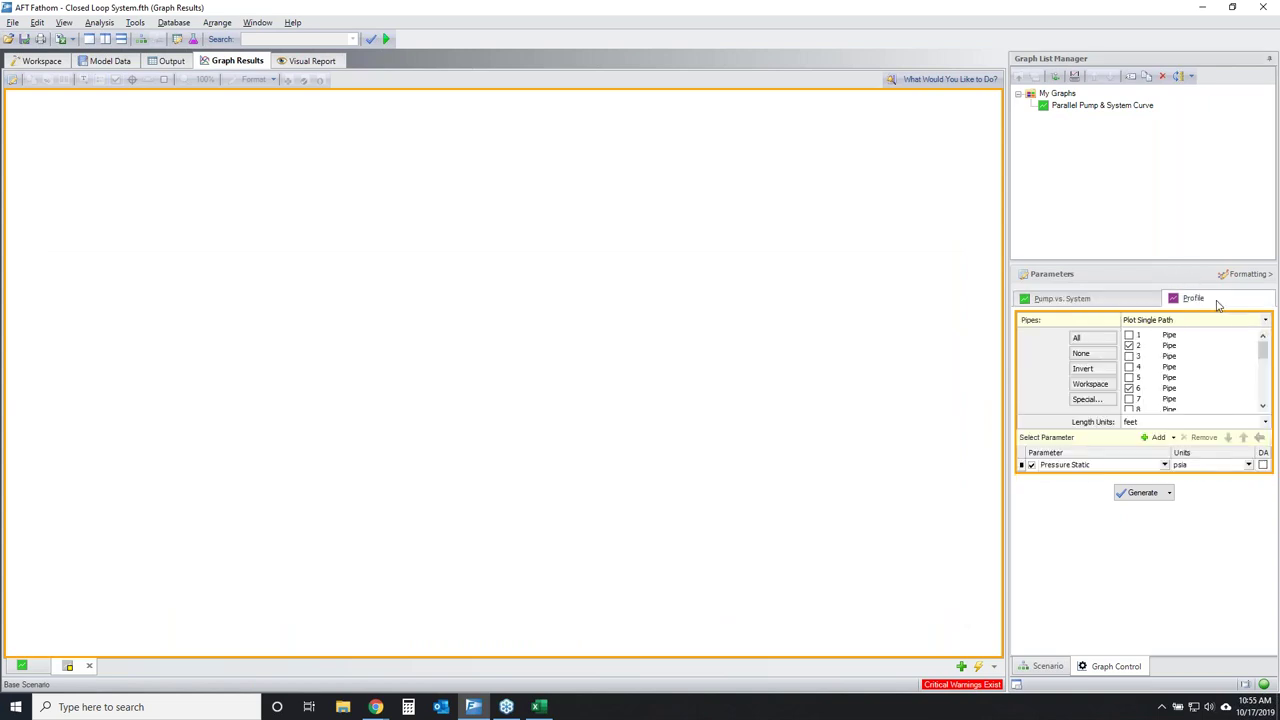
click(1082, 353)
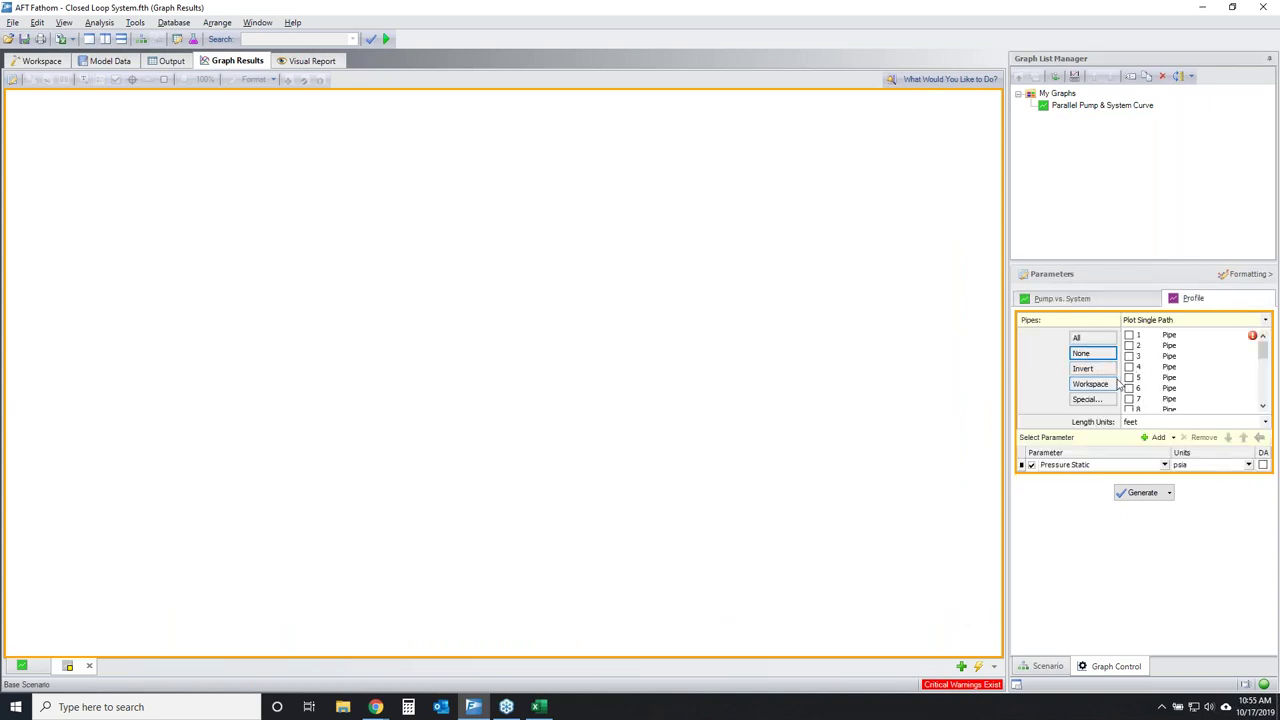
click(1091, 384)
mouse_move(1263, 358)
mouse_down()
mouse_move(1262, 407)
mouse_move(1249, 353)
mouse_up()
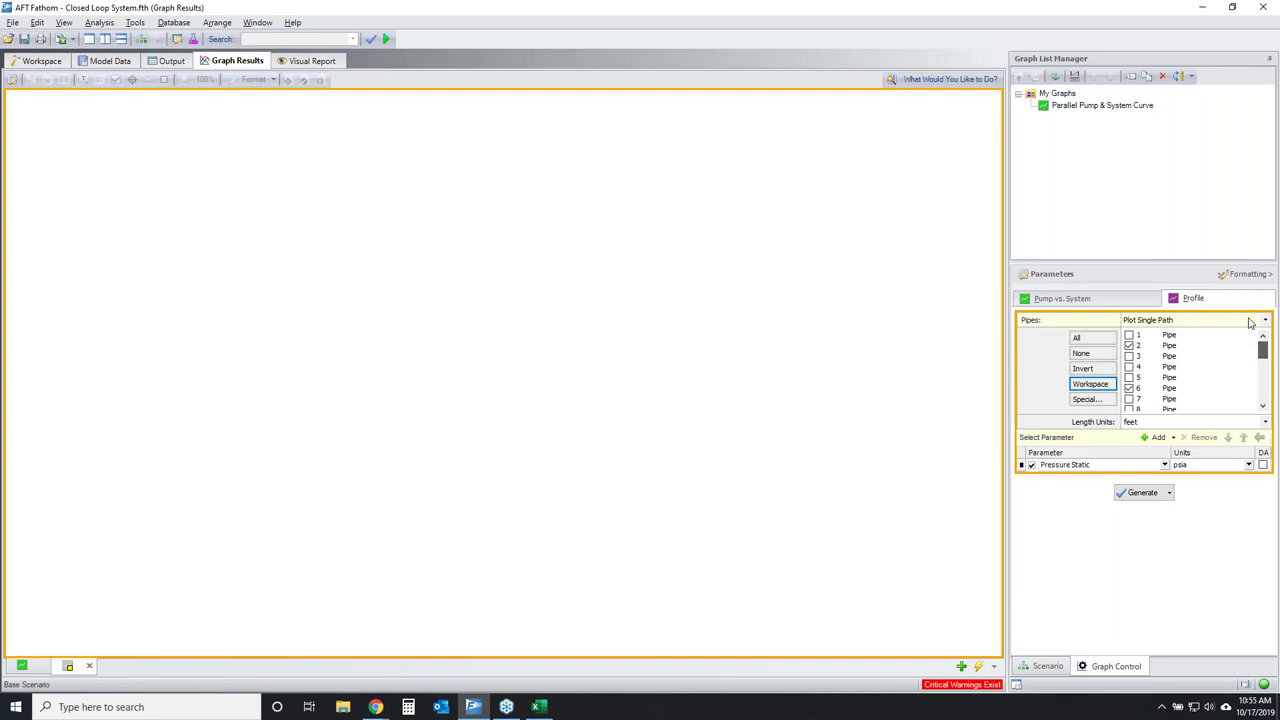
Check the selected path in the network, then generate the Pressure Static vs. Flow Length profile.
click(47, 65)
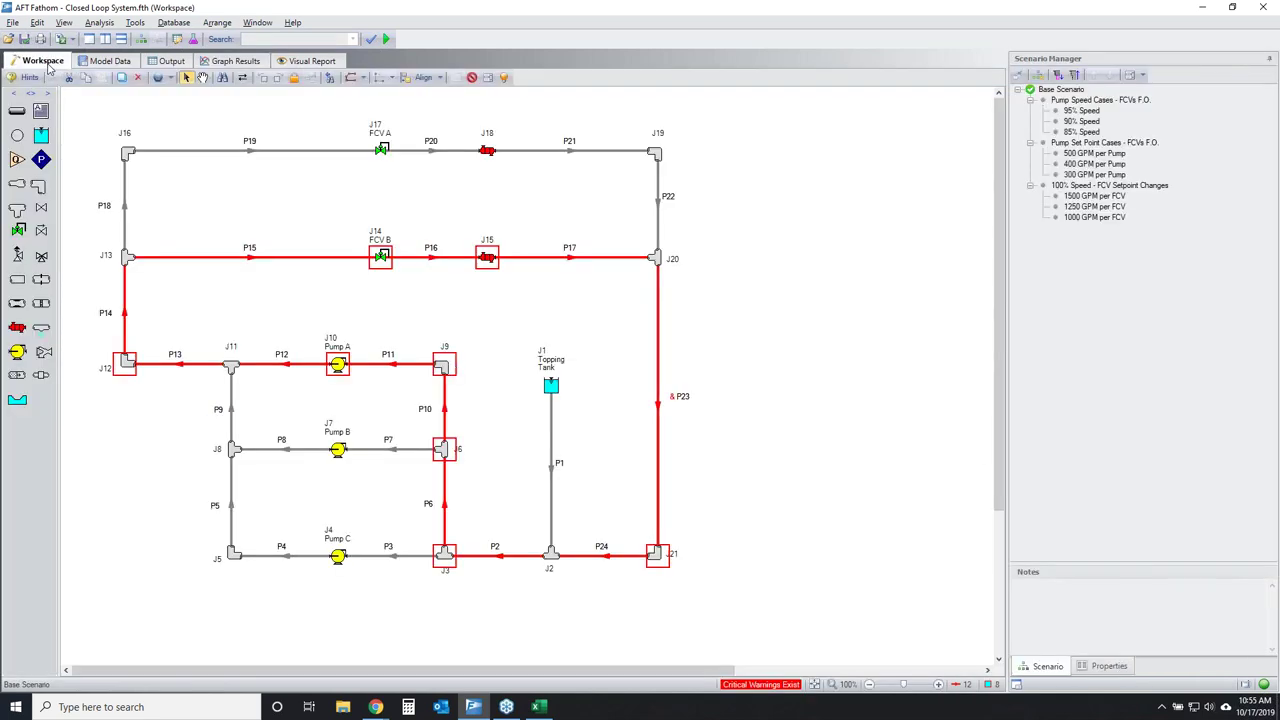
click(248, 61)
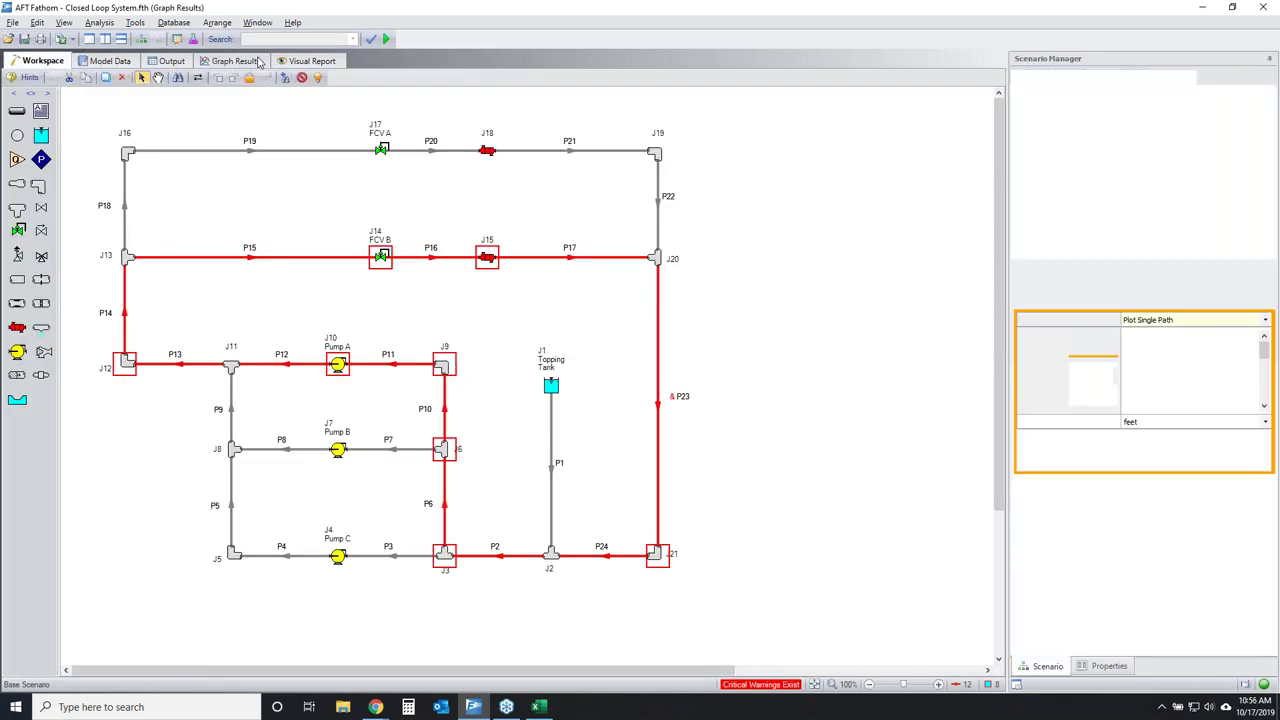
click(1138, 493)
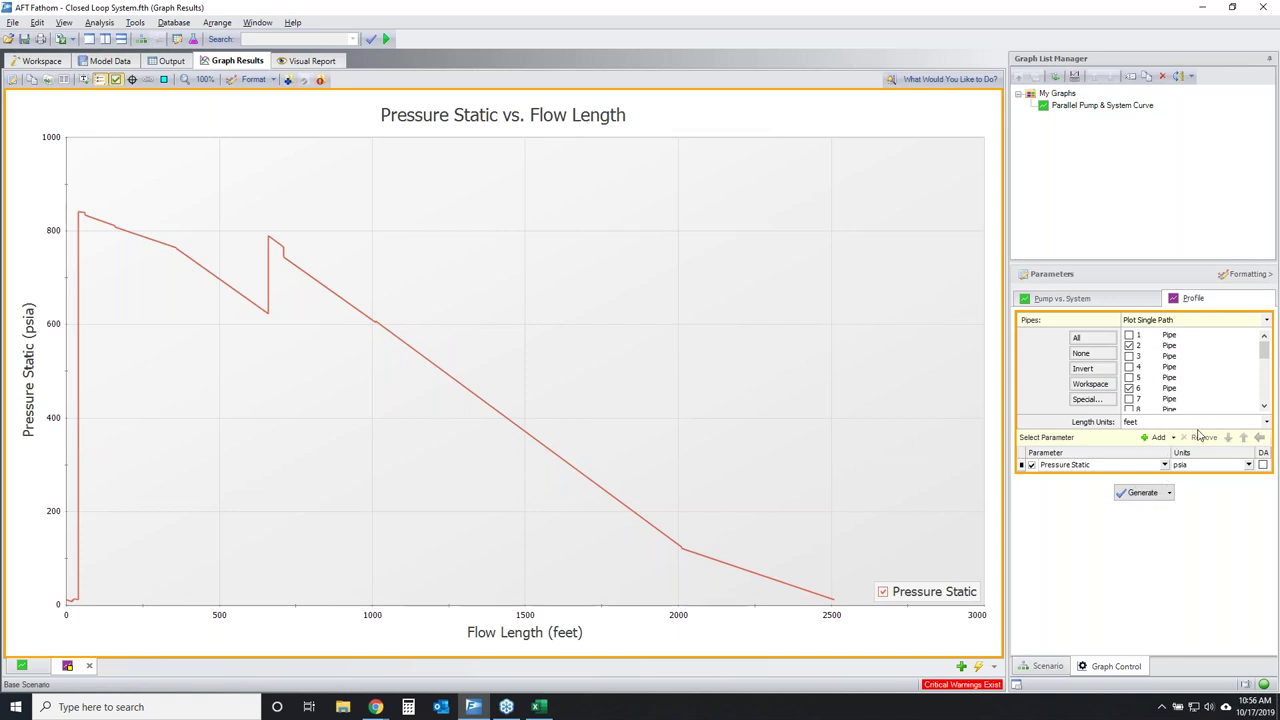
mouse_move(1120, 311)
mouse_down()
mouse_move(1273, 308)
mouse_move(1272, 323)
mouse_move(1227, 328)
mouse_move(1121, 312)
mouse_up()
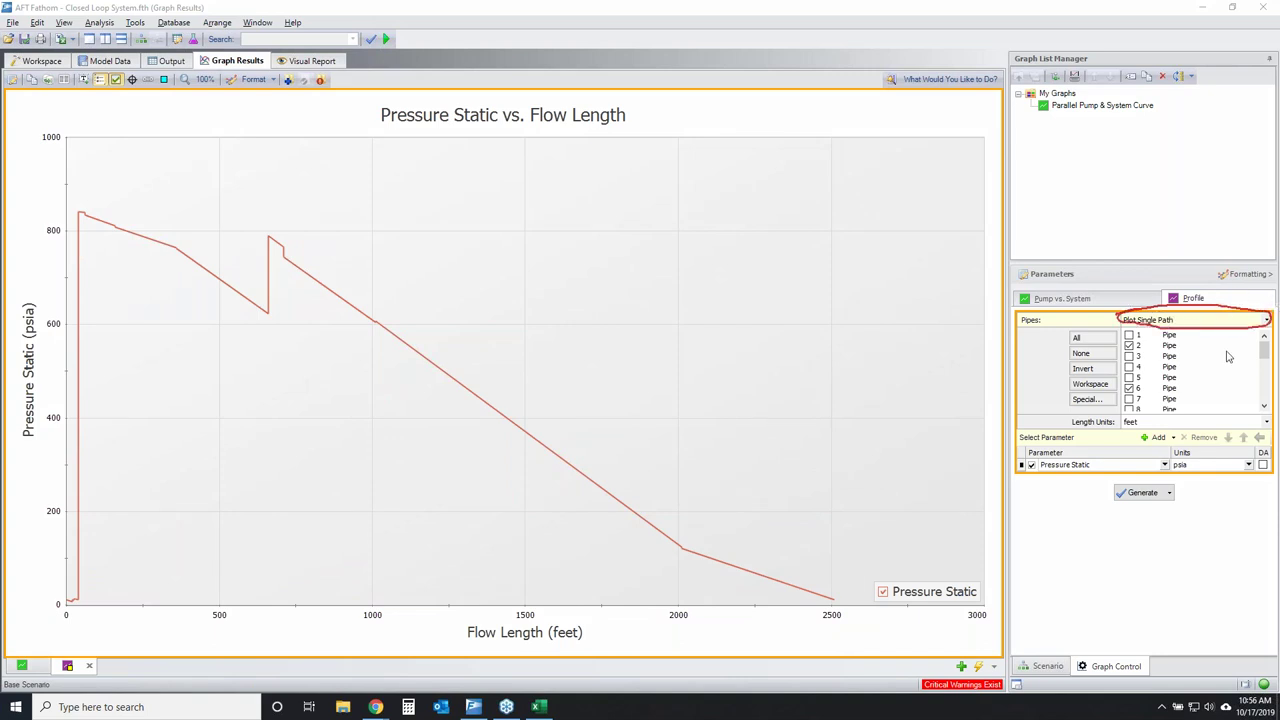
click(1266, 319)
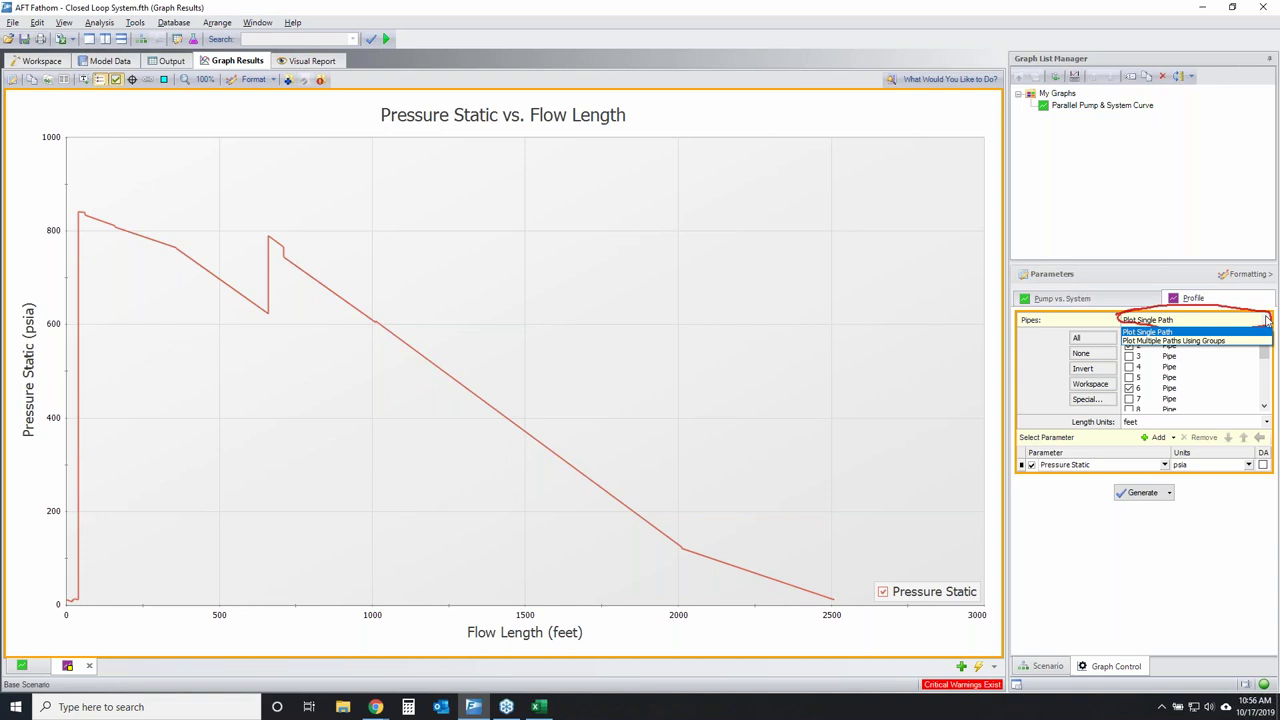
Plot multiple paths including Path #1, adding a second Pressure Static row in psig.
click(1217, 342)
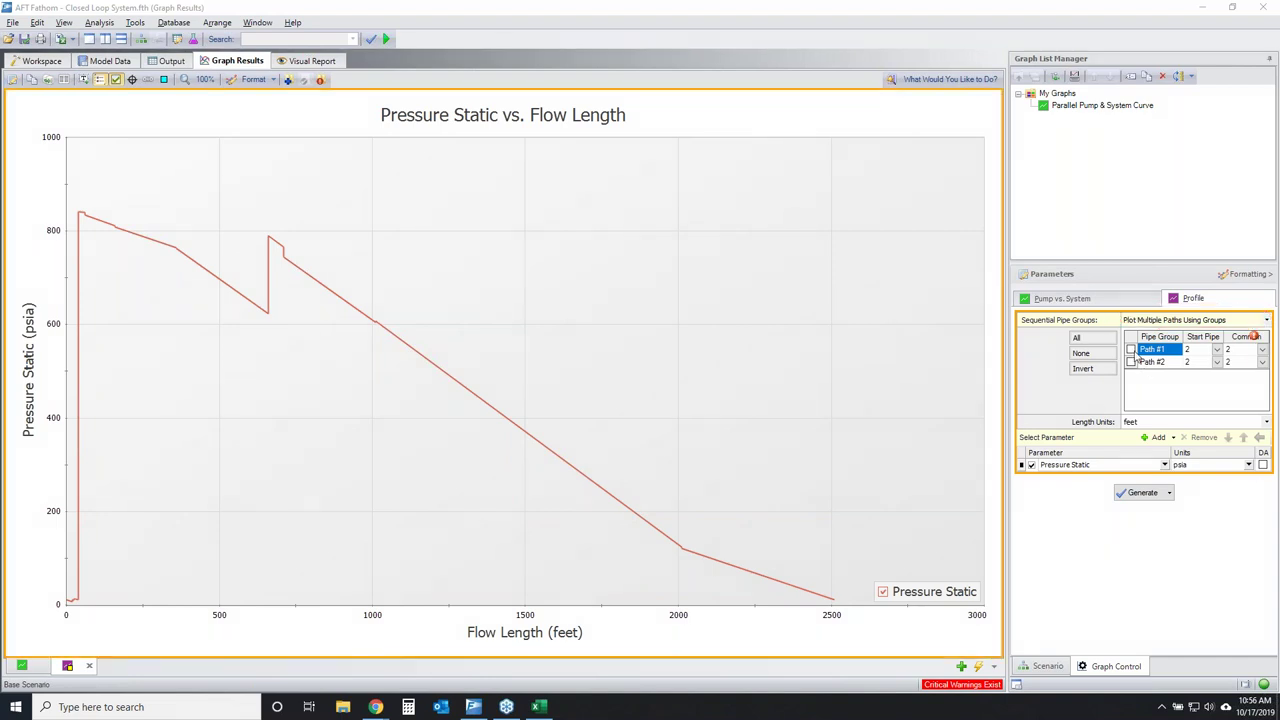
click(1131, 350)
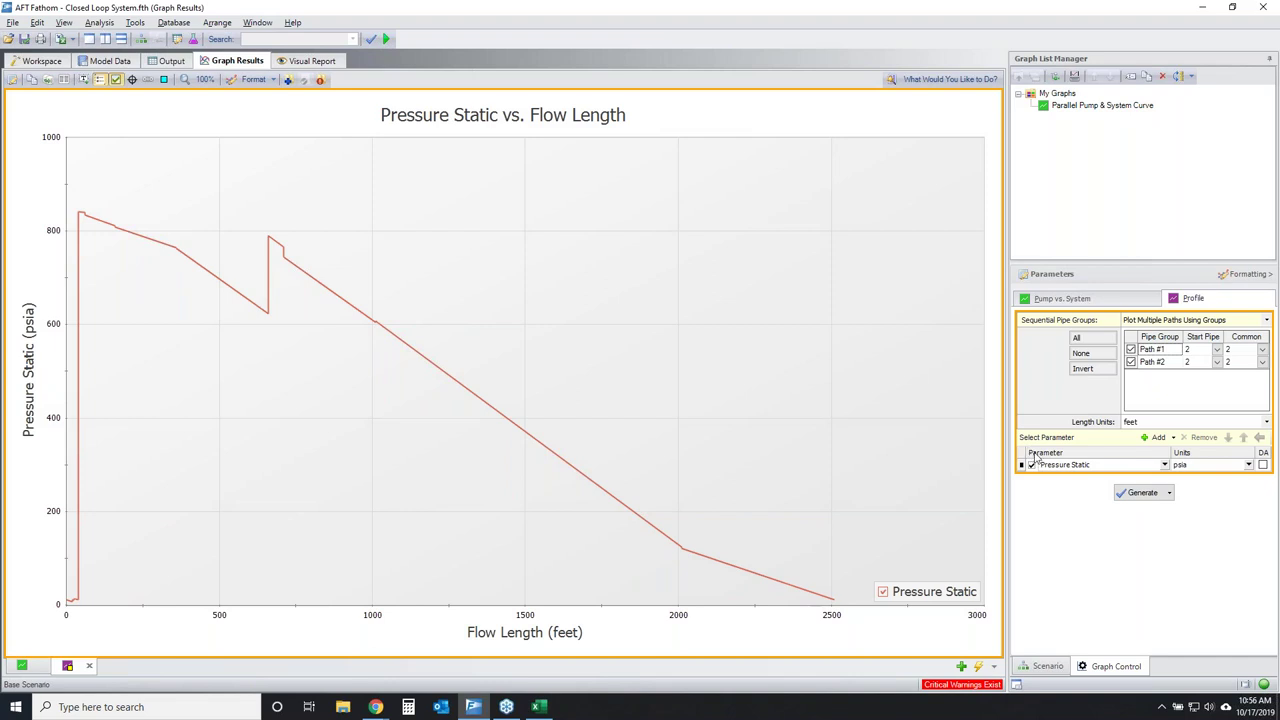
click(1157, 438)
click(1018, 477)
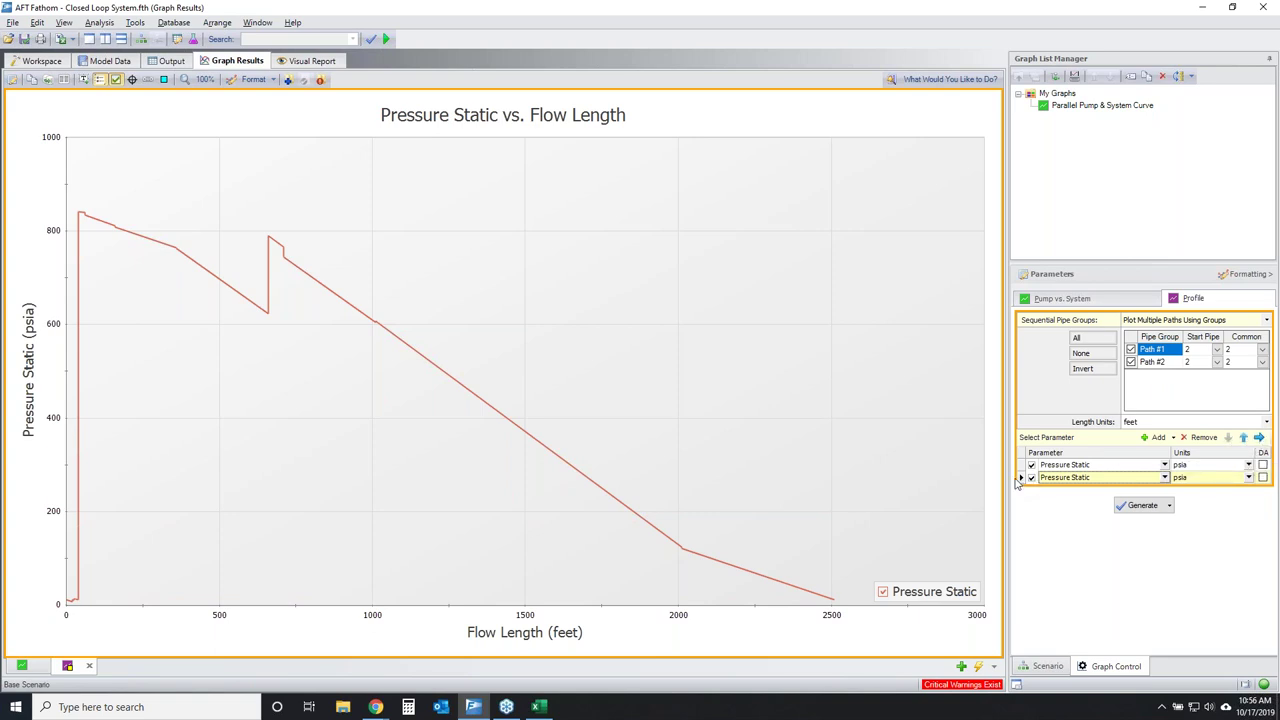
click(1259, 438)
click(1248, 478)
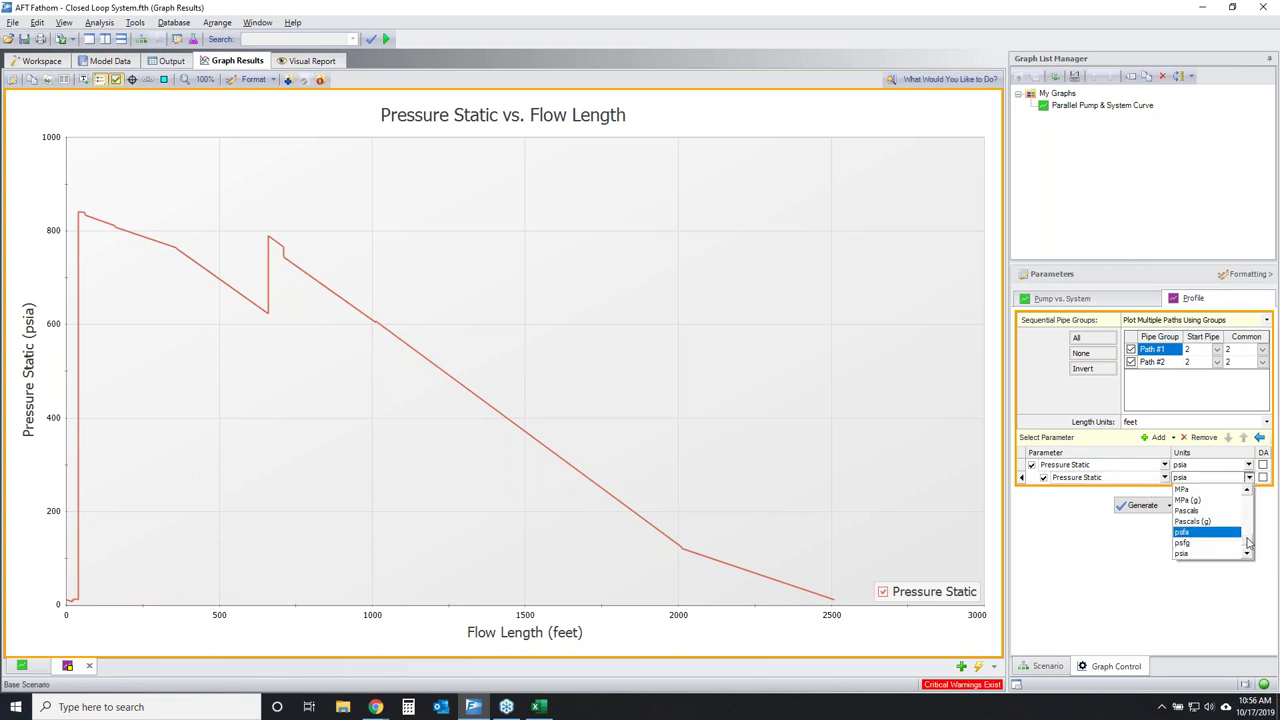
click(1205, 555)
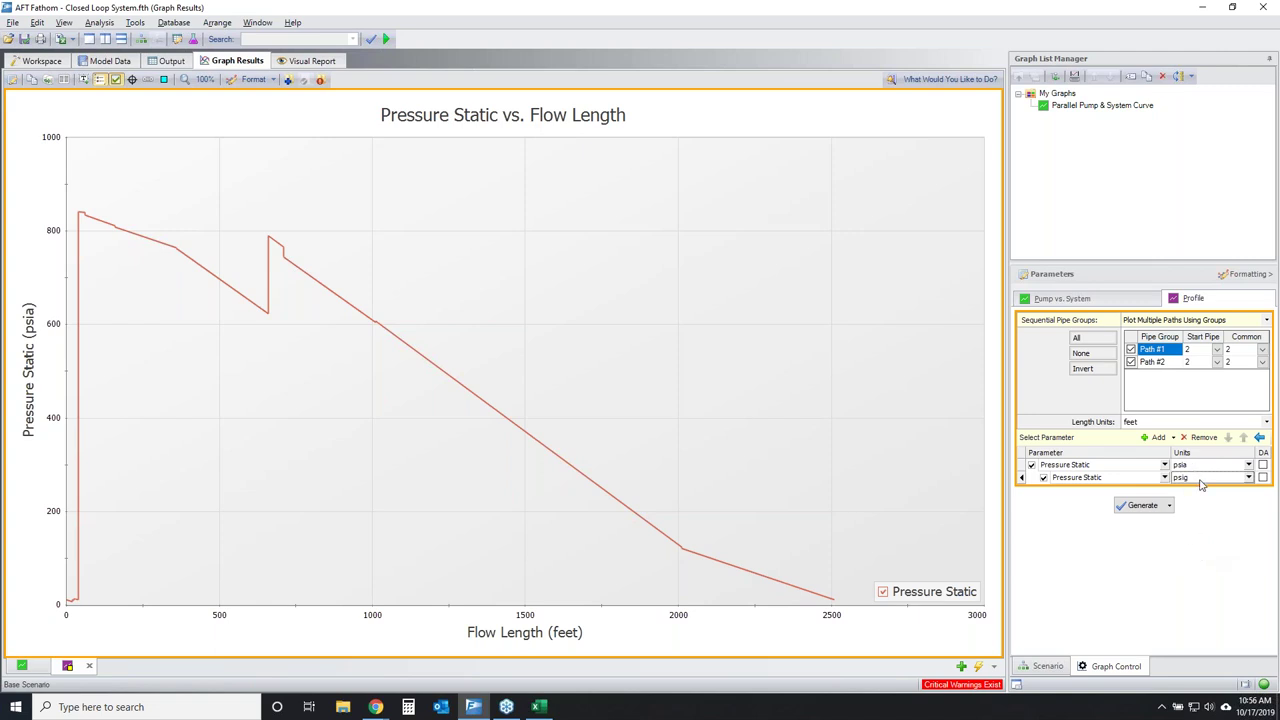
Add Hydraulic Gradeline as a third parameter and regenerate the two-path profile graph.
click(1155, 437)
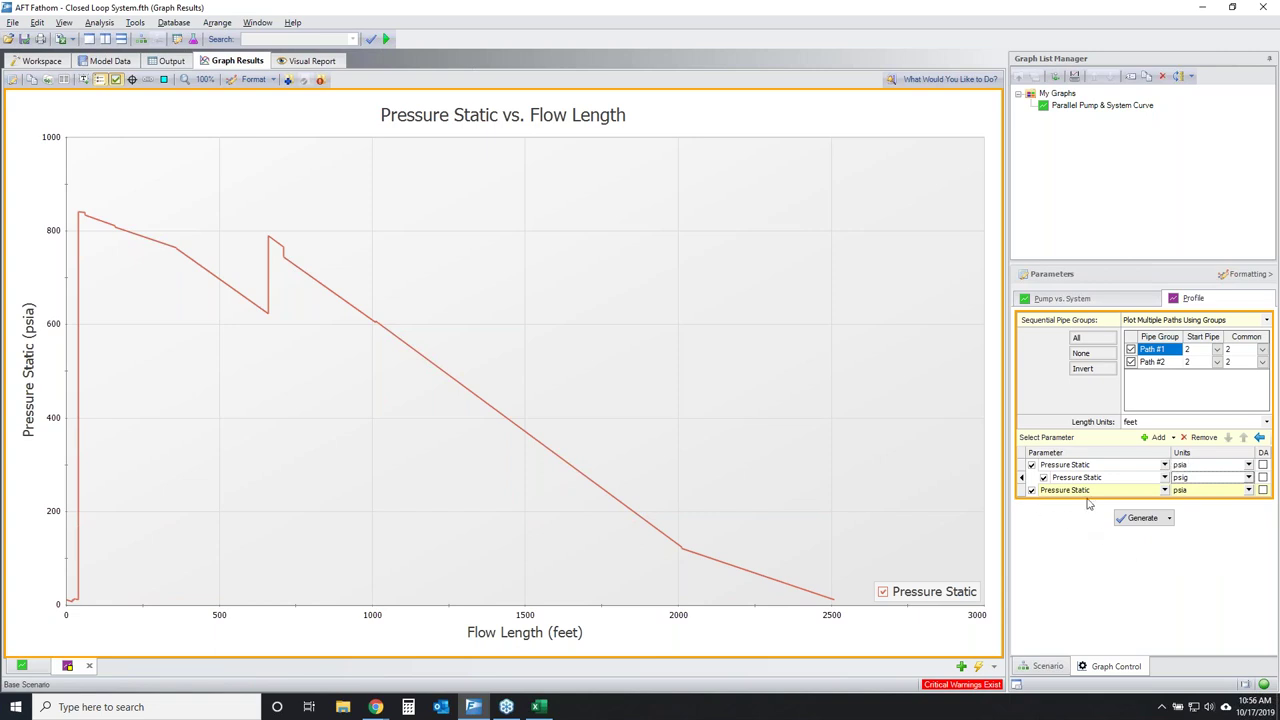
click(1165, 491)
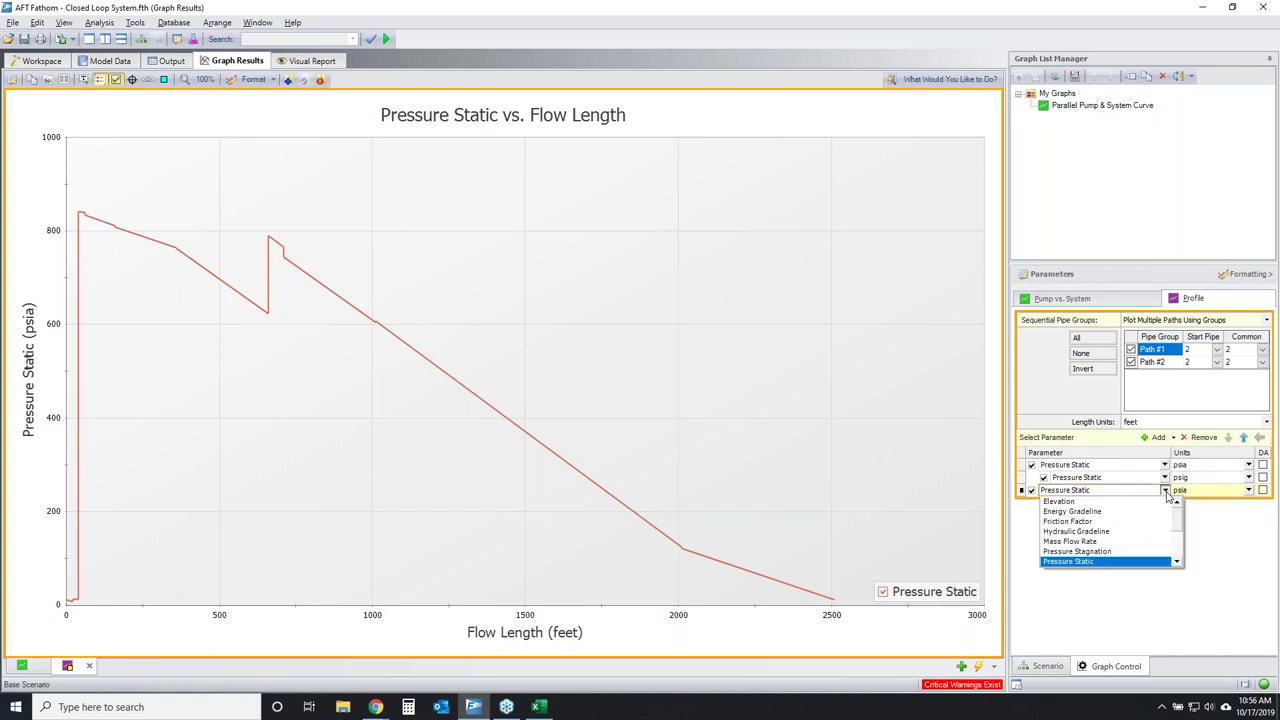
click(1107, 532)
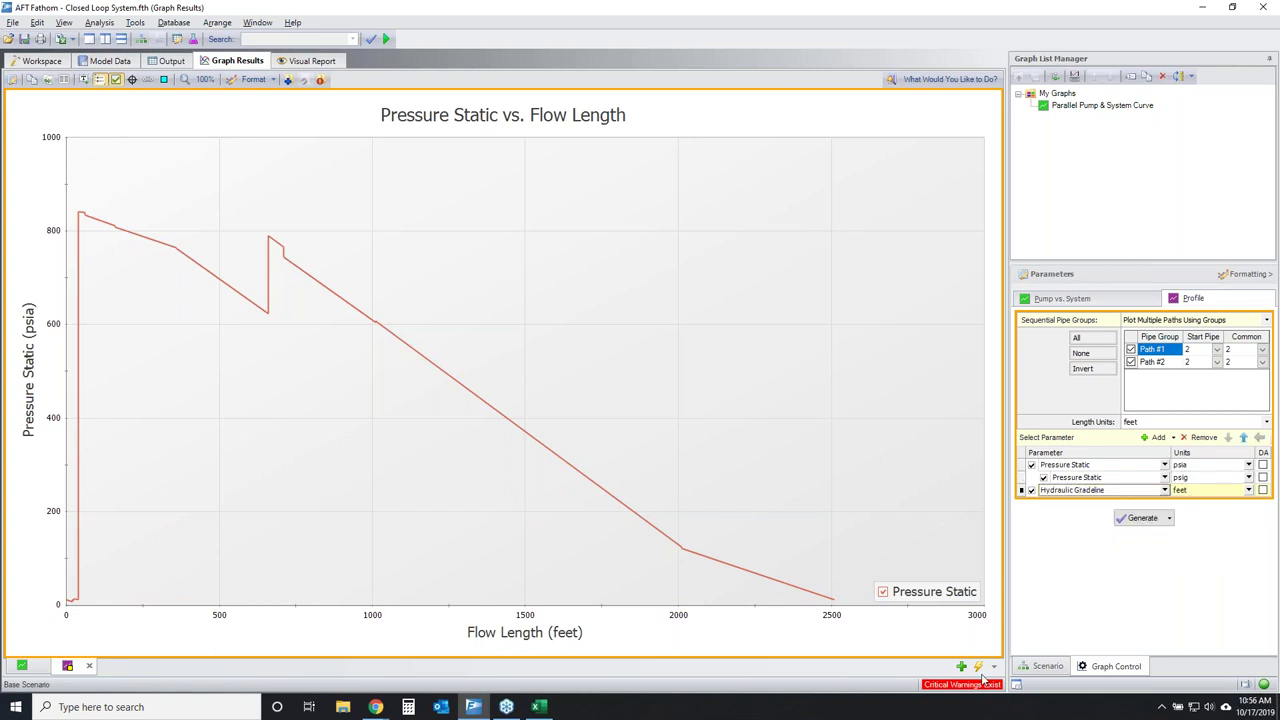
click(1143, 517)
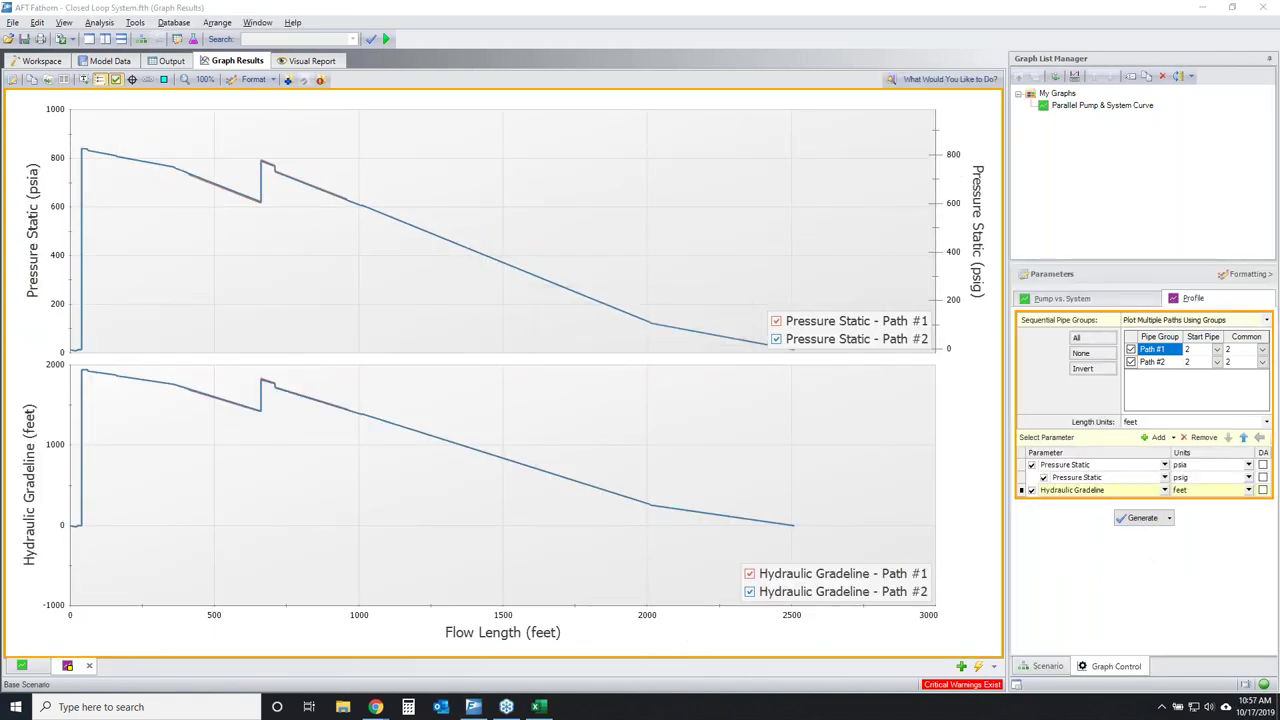
Turn on junction markers so J2–J21 appear as labelled lines on both profile plots.
drag(168, 82, 163, 73)
click(162, 80)
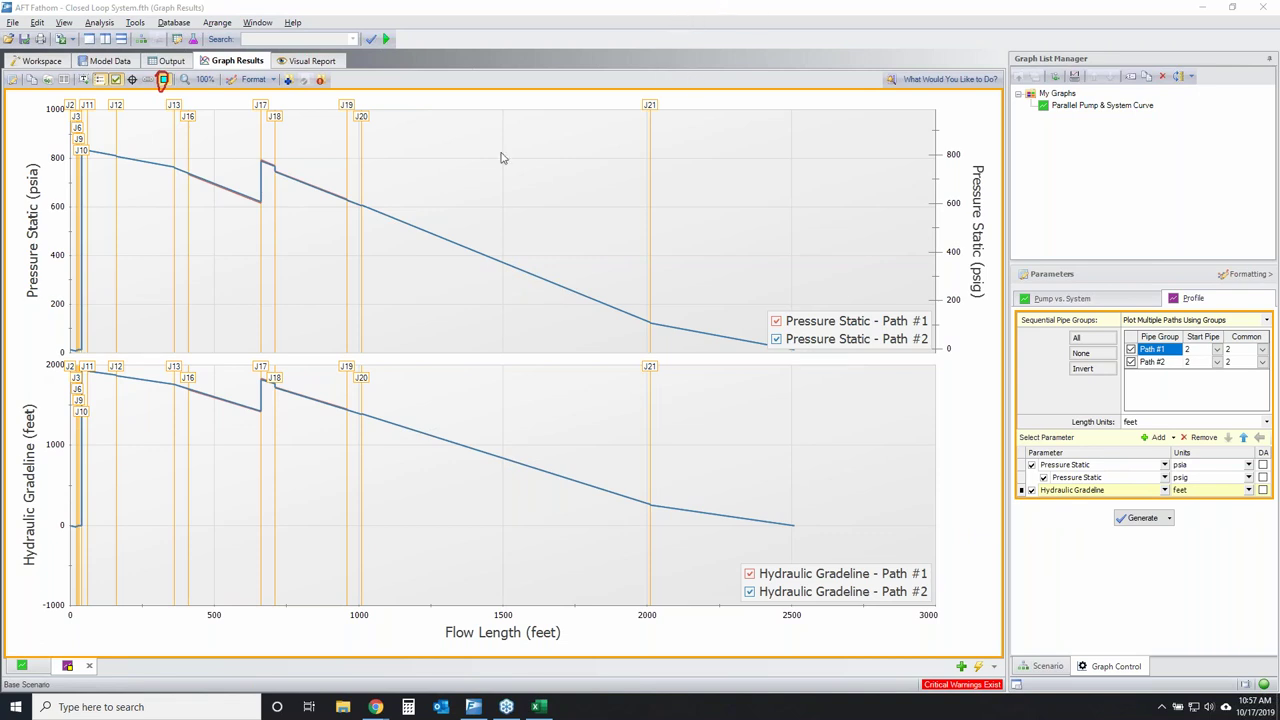
Add the graph to the graph list as 'Two Path Profile Plot' and close its tab.
click(288, 82)
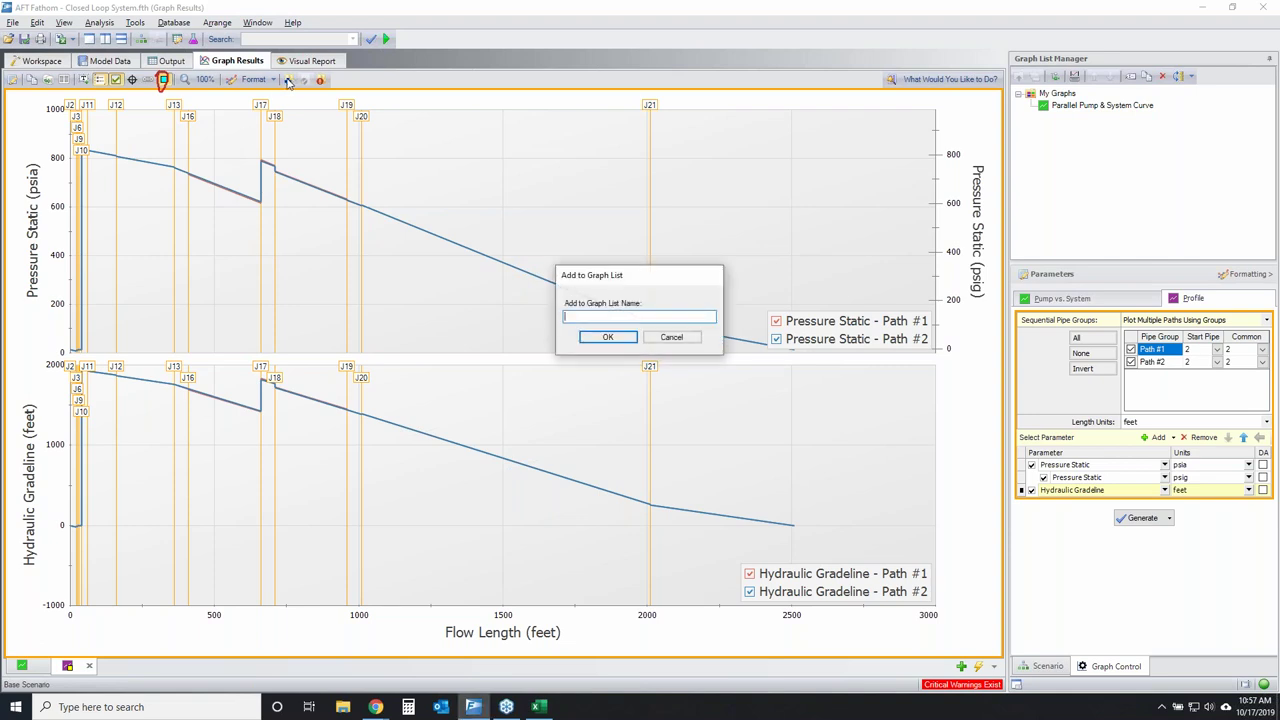
text(Two Path Profile Plot)
key(Return)
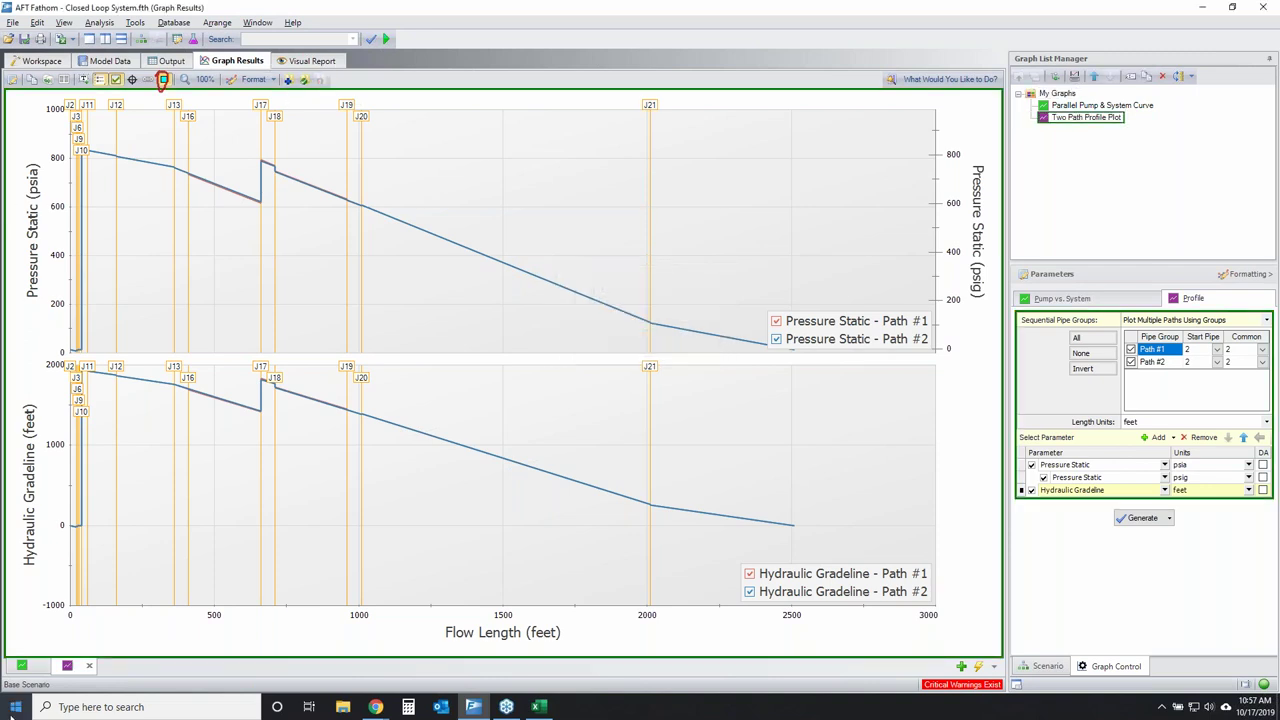
click(44, 667)
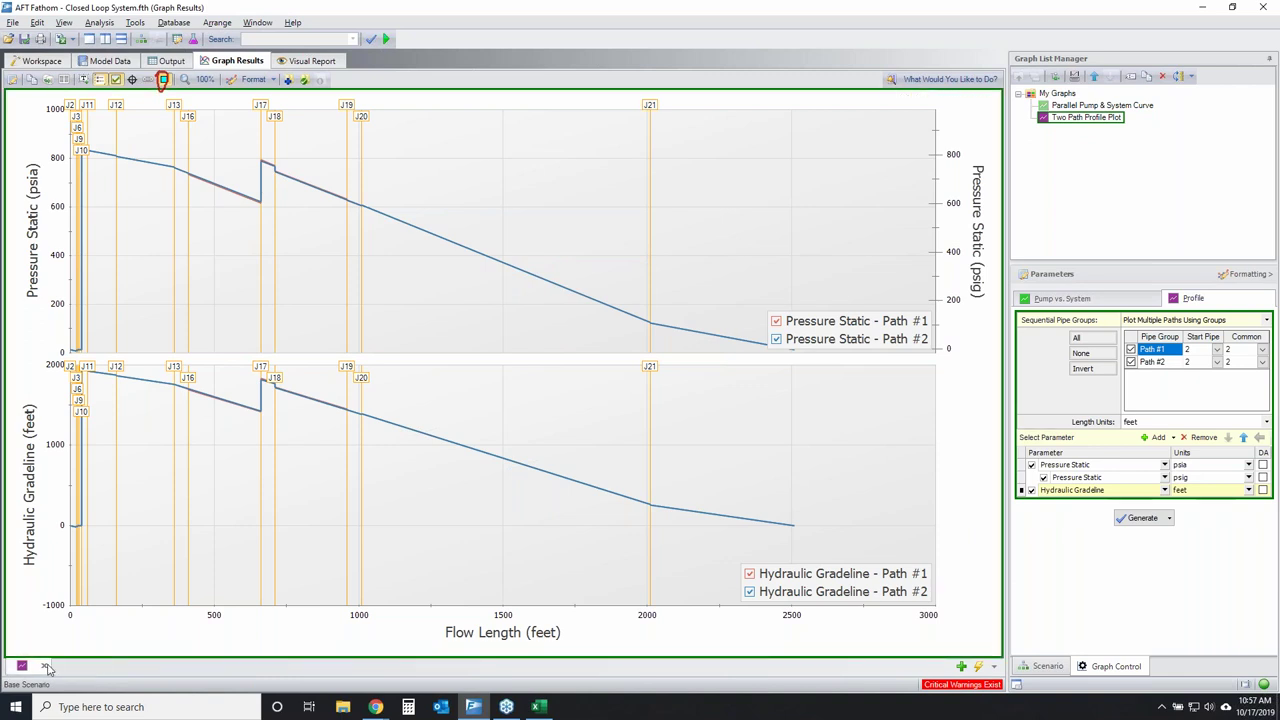
Make 90% Speed the current scenario, solve it with Ctrl+R, and return to Graph Results.
click(42, 62)
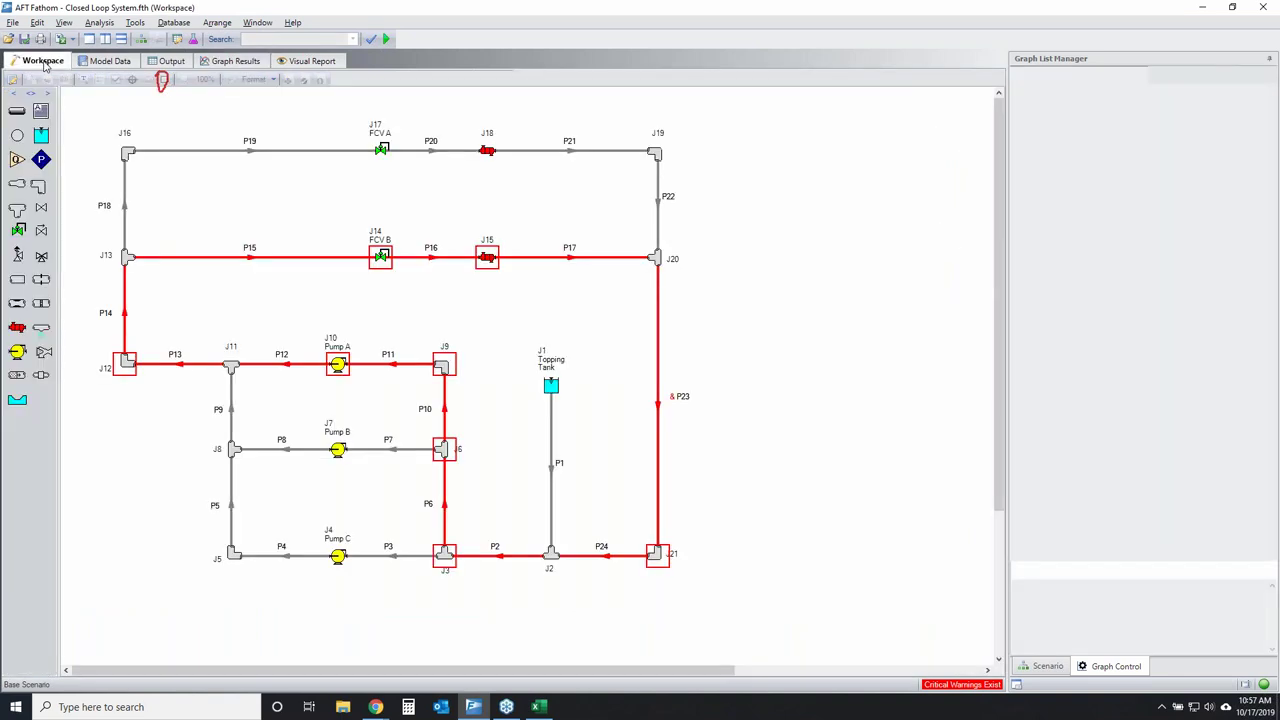
double_click(1090, 121)
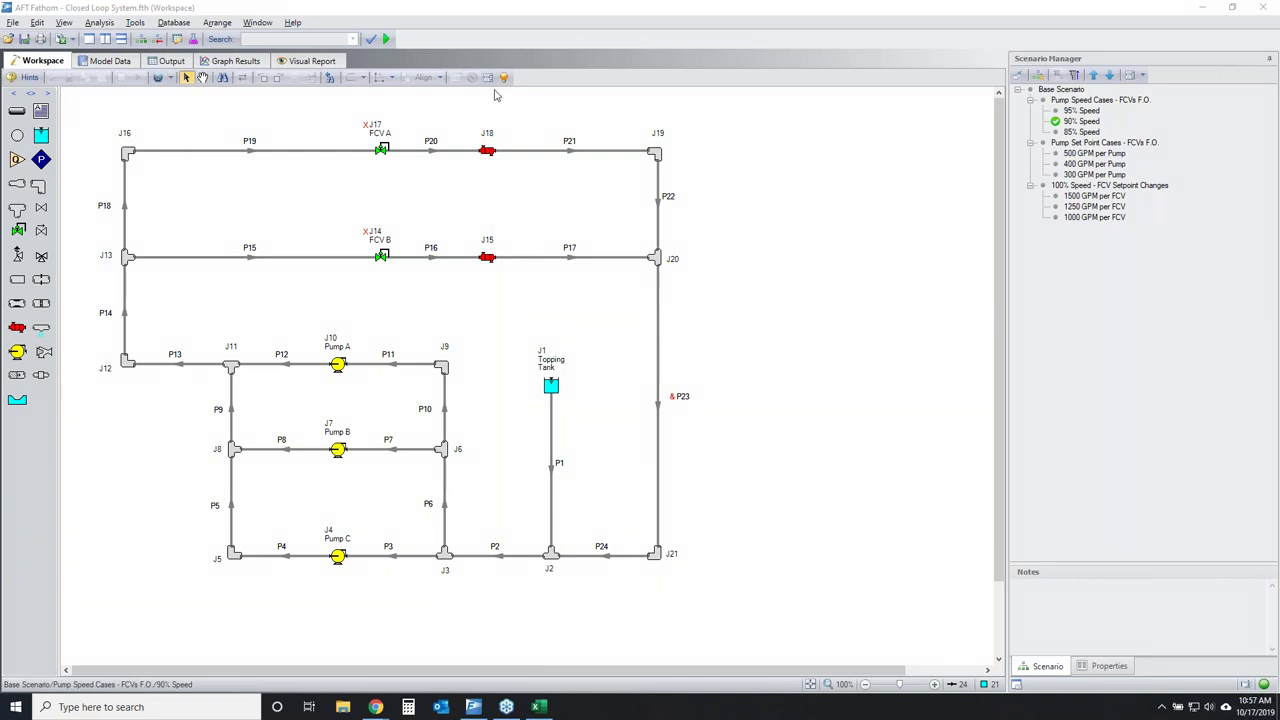
key(Escape)
key(ctrl+r)
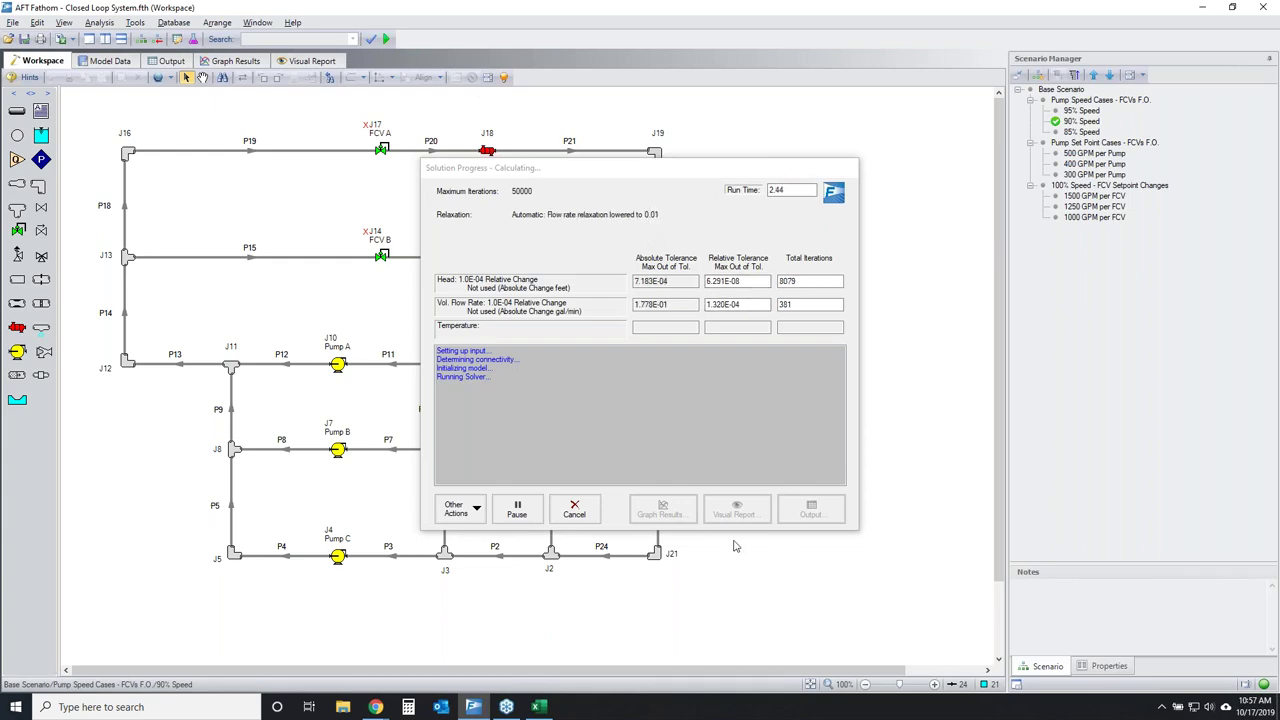
click(811, 508)
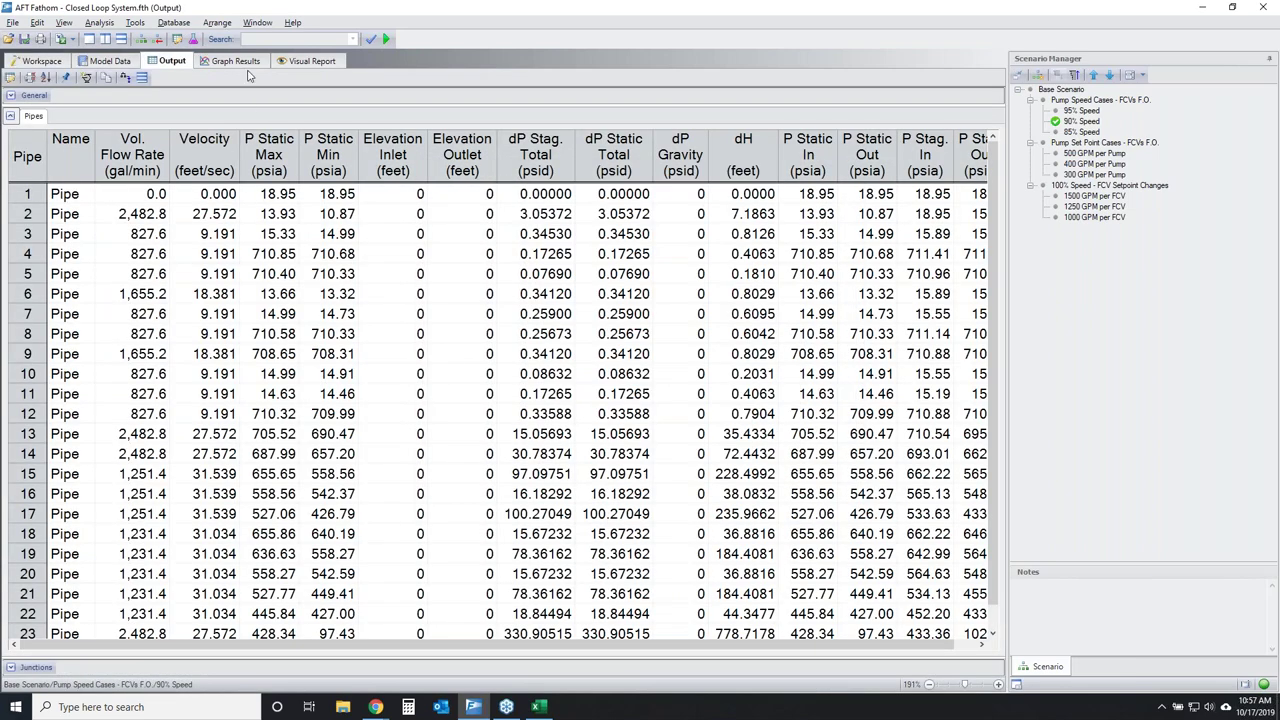
click(245, 63)
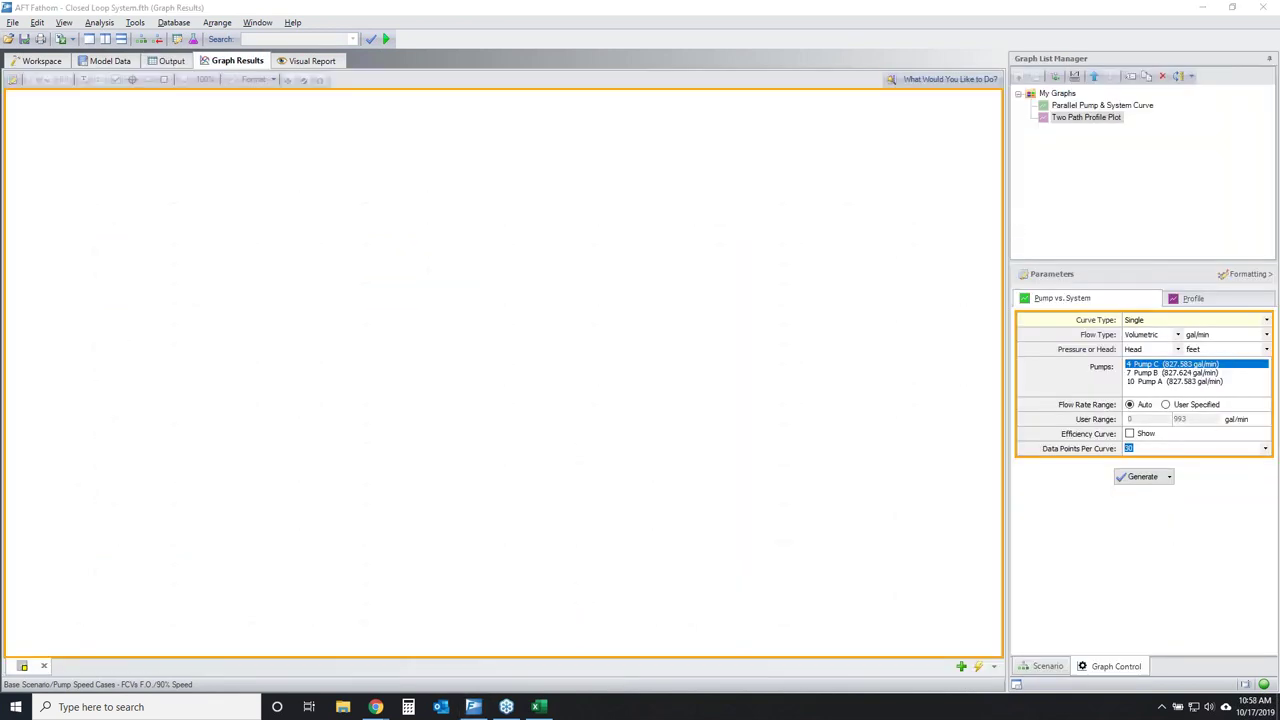
Load all My Graphs items into separate tabs and view the composite pump versus system curve.
drag(1230, 300, 1013, 440)
mouse_move(1075, 294)
mouse_down()
mouse_move(1112, 354)
mouse_move(1276, 510)
mouse_up()
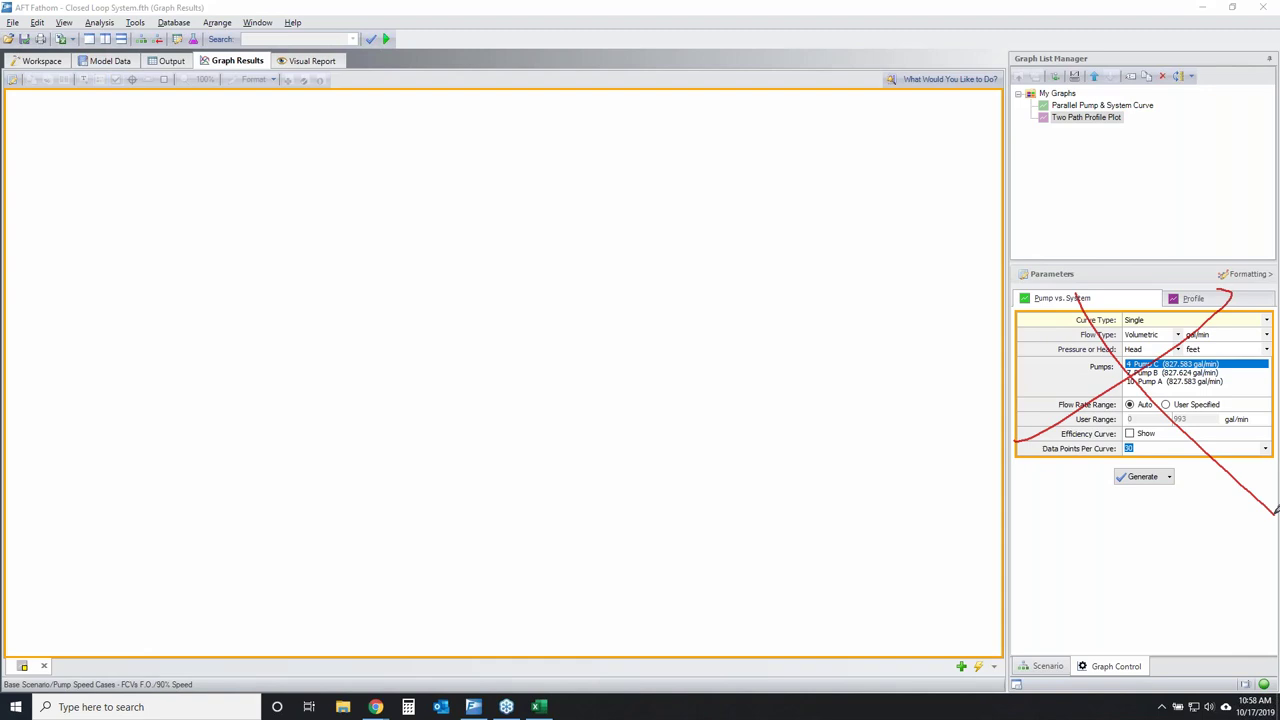
key(Escape)
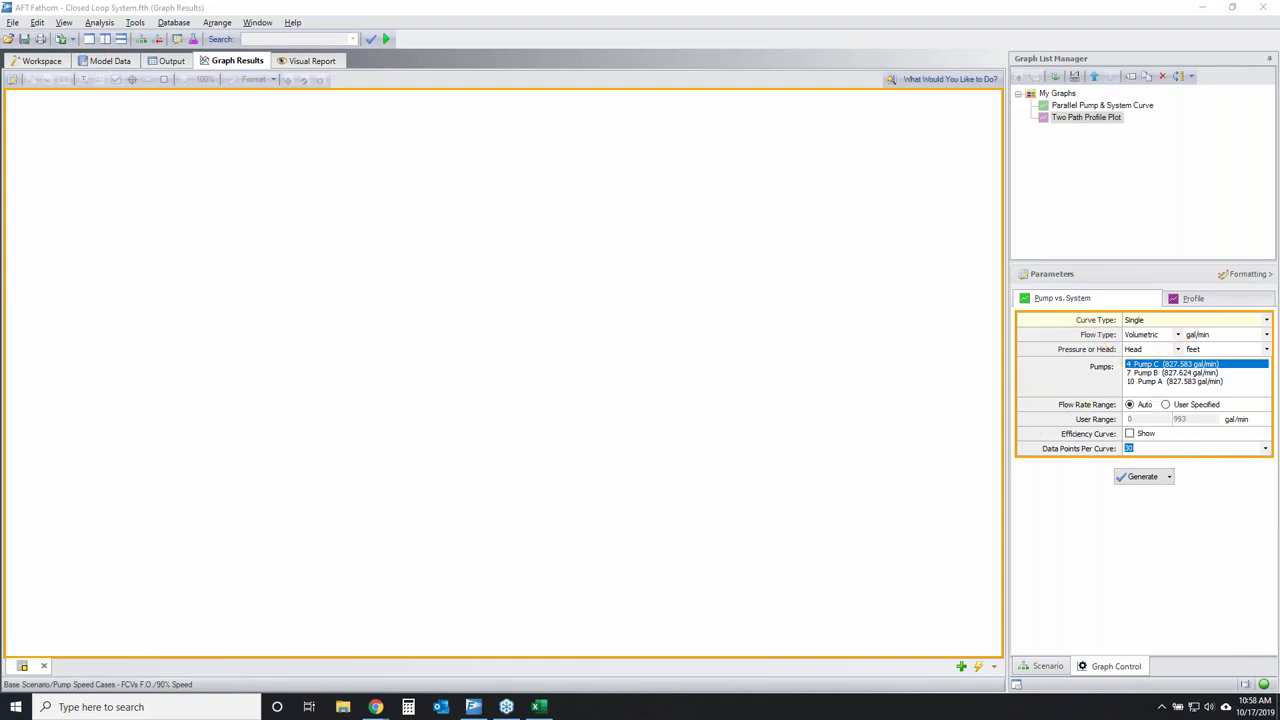
right_click(1062, 94)
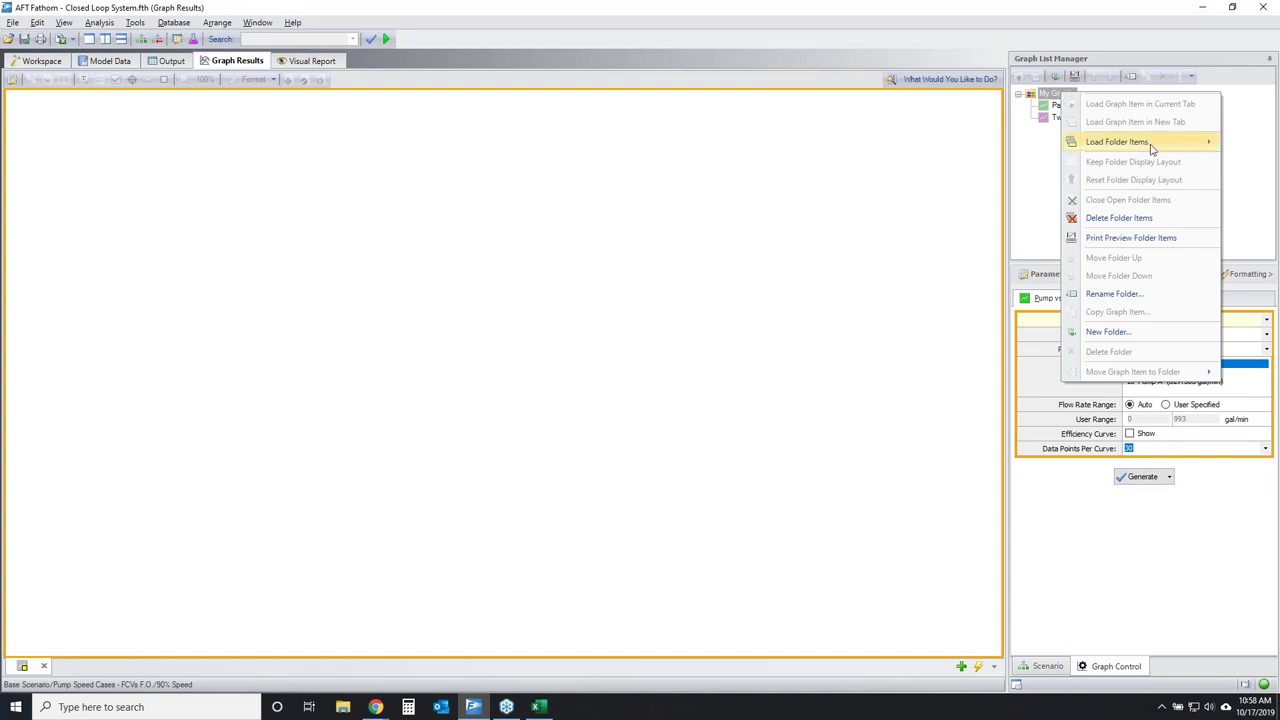
mouse_move(1152, 148)
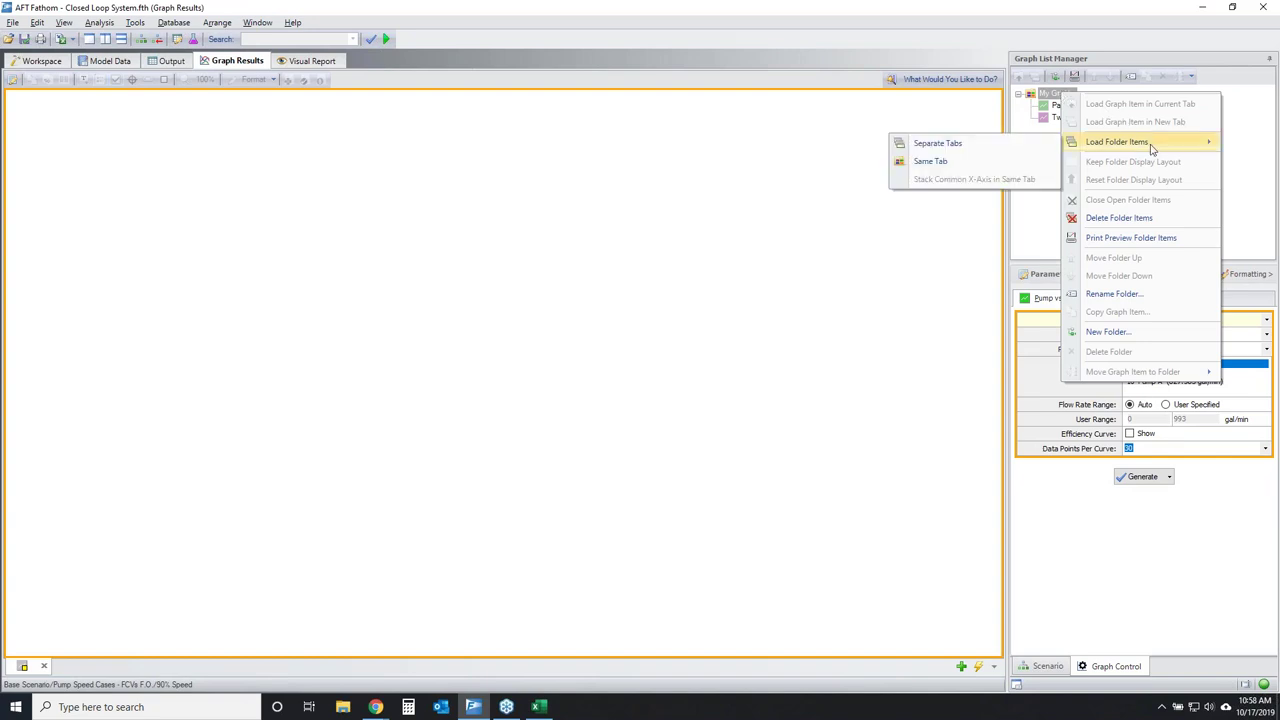
click(970, 147)
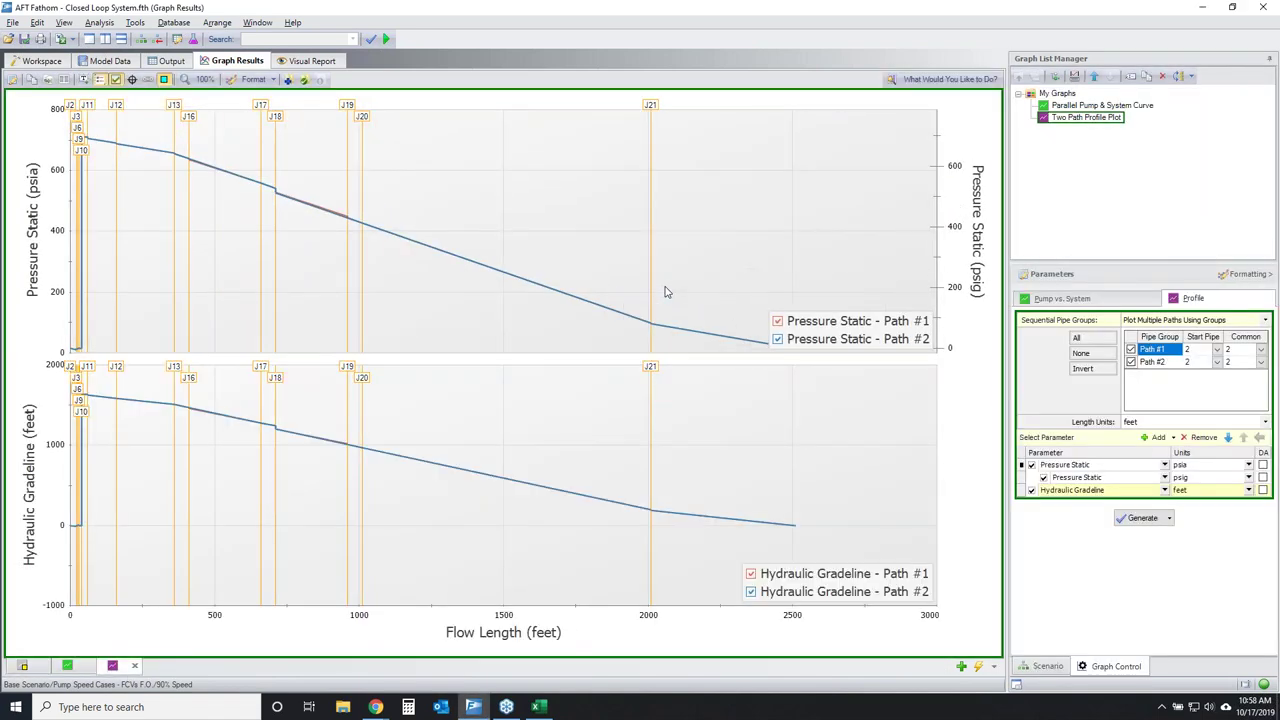
click(67, 665)
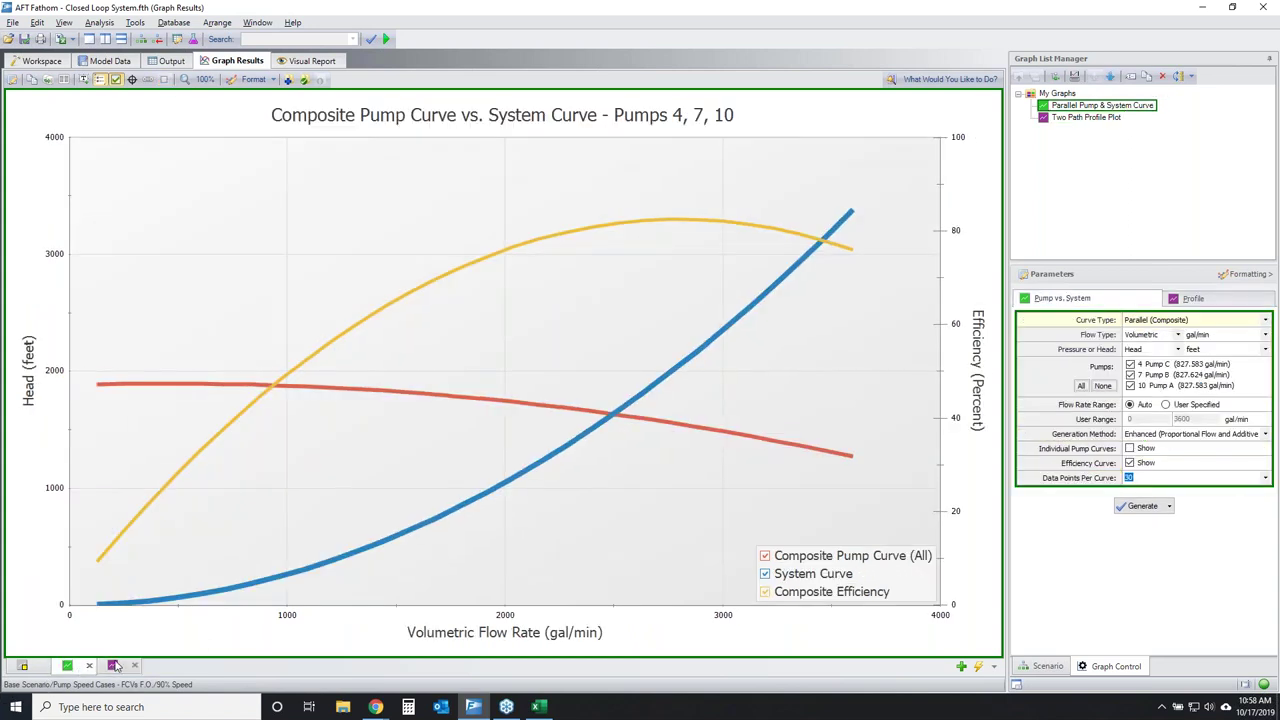
Switch to the Two Path Profile Plot tab and bring up the 'What Would You Like to Do?' guide.
click(113, 666)
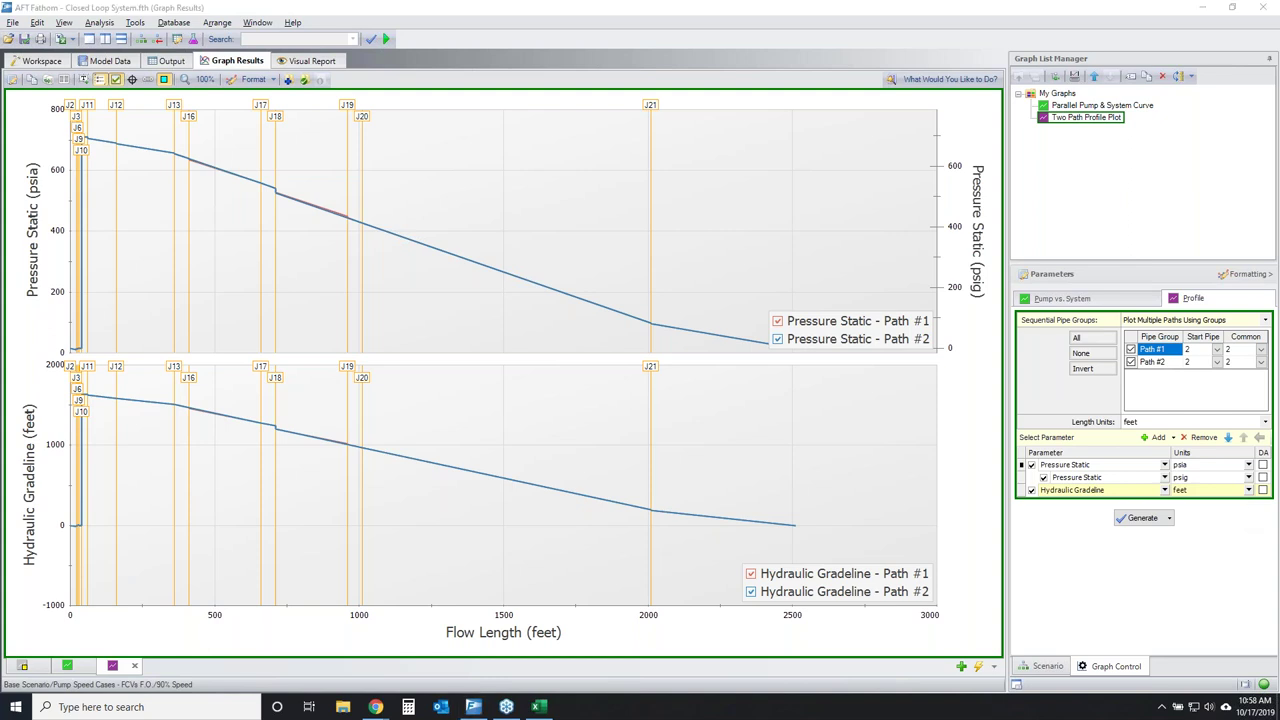
mouse_move(8, 72)
mouse_down()
mouse_move(346, 70)
mouse_move(258, 90)
mouse_move(52, 94)
mouse_move(10, 78)
mouse_up()
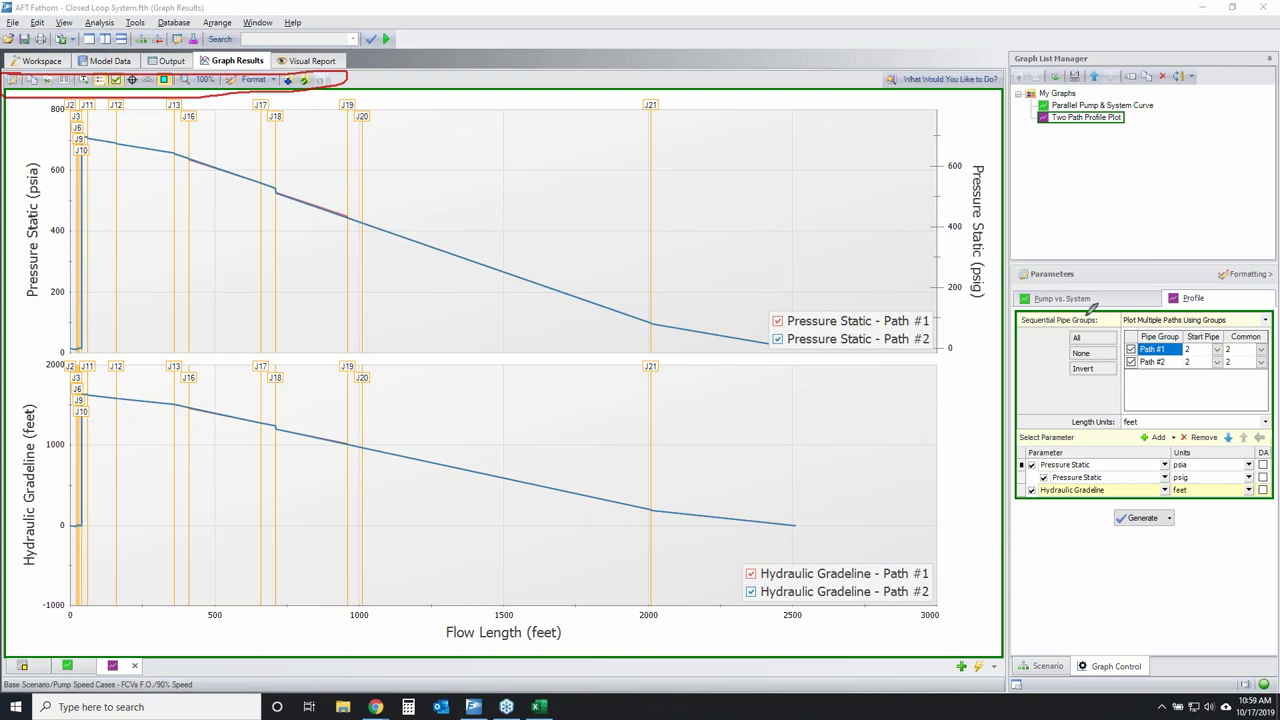
mouse_move(880, 62)
mouse_down()
mouse_move(979, 64)
mouse_move(1007, 97)
mouse_move(882, 67)
mouse_move(936, 60)
mouse_up()
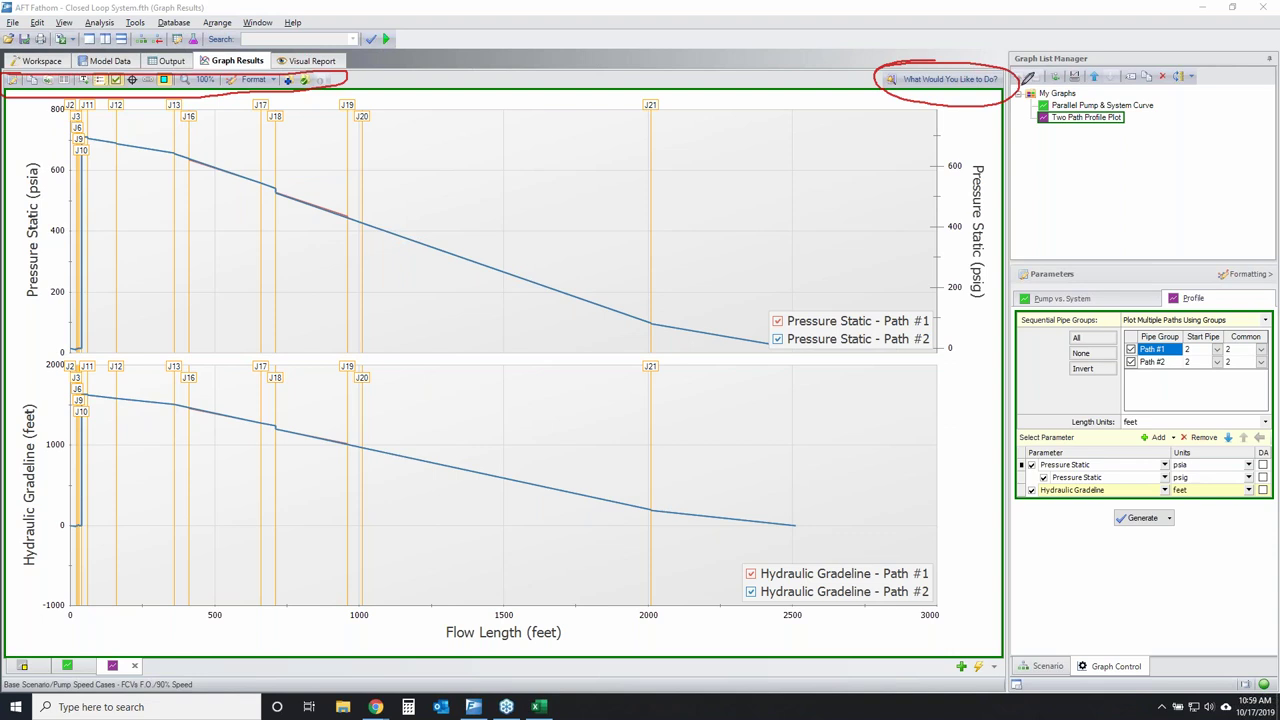
click(958, 80)
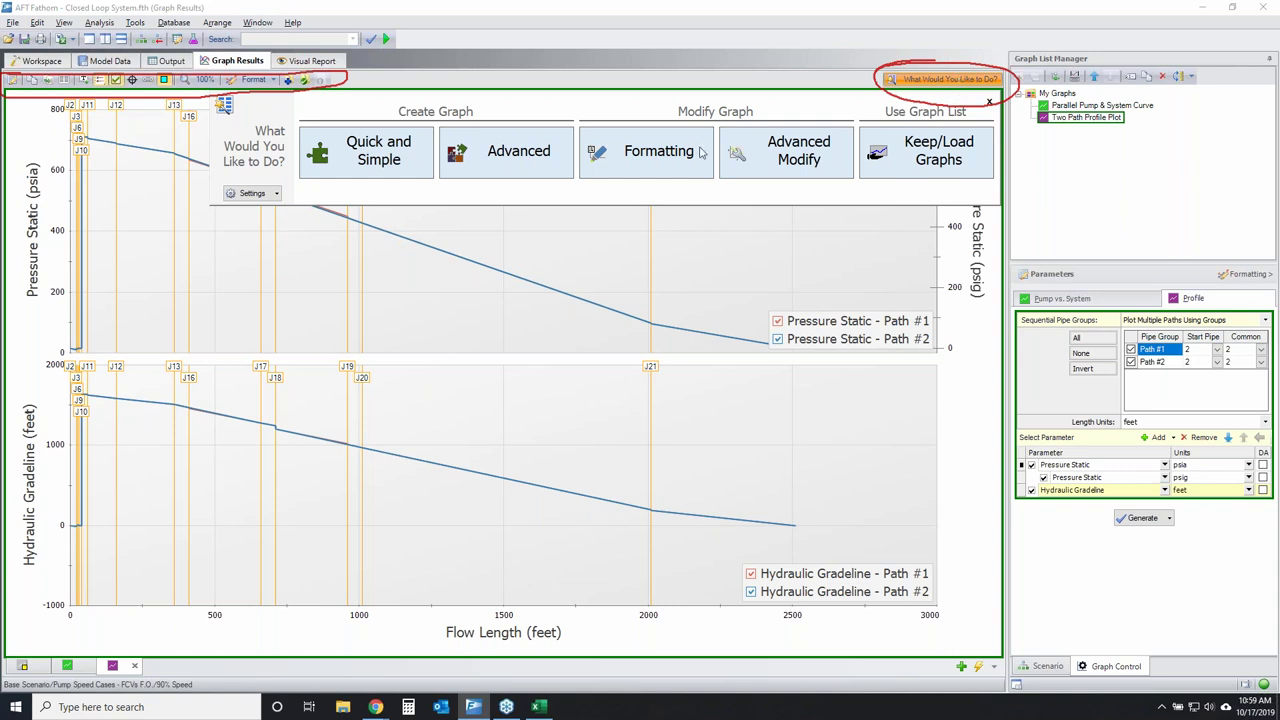
Review the guide's quick and advanced profile graph options, then close the guide.
click(374, 164)
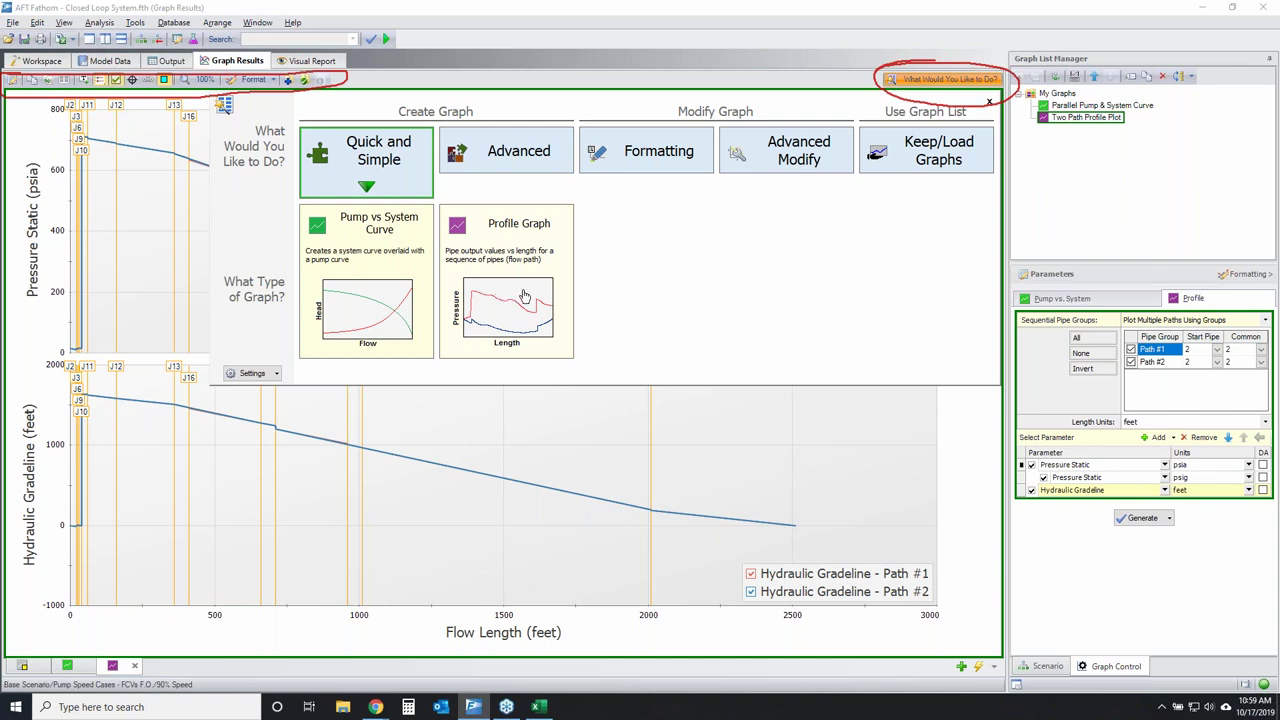
click(565, 286)
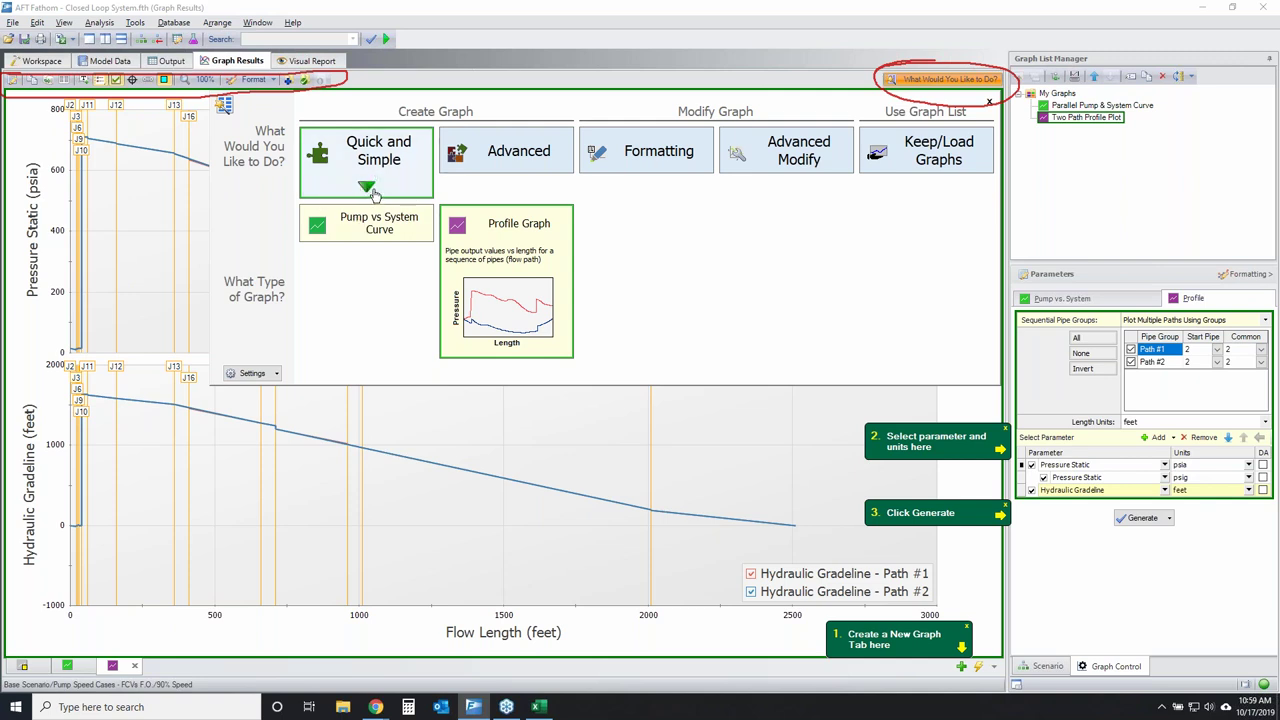
click(525, 152)
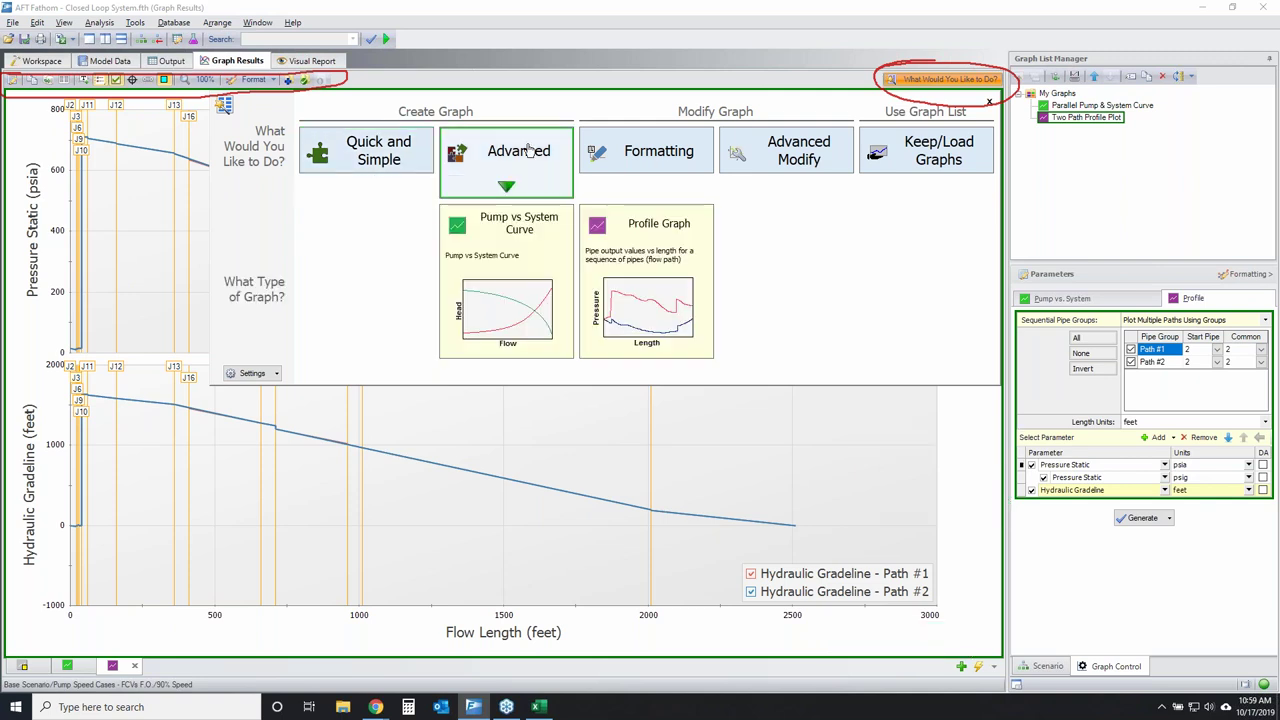
click(628, 282)
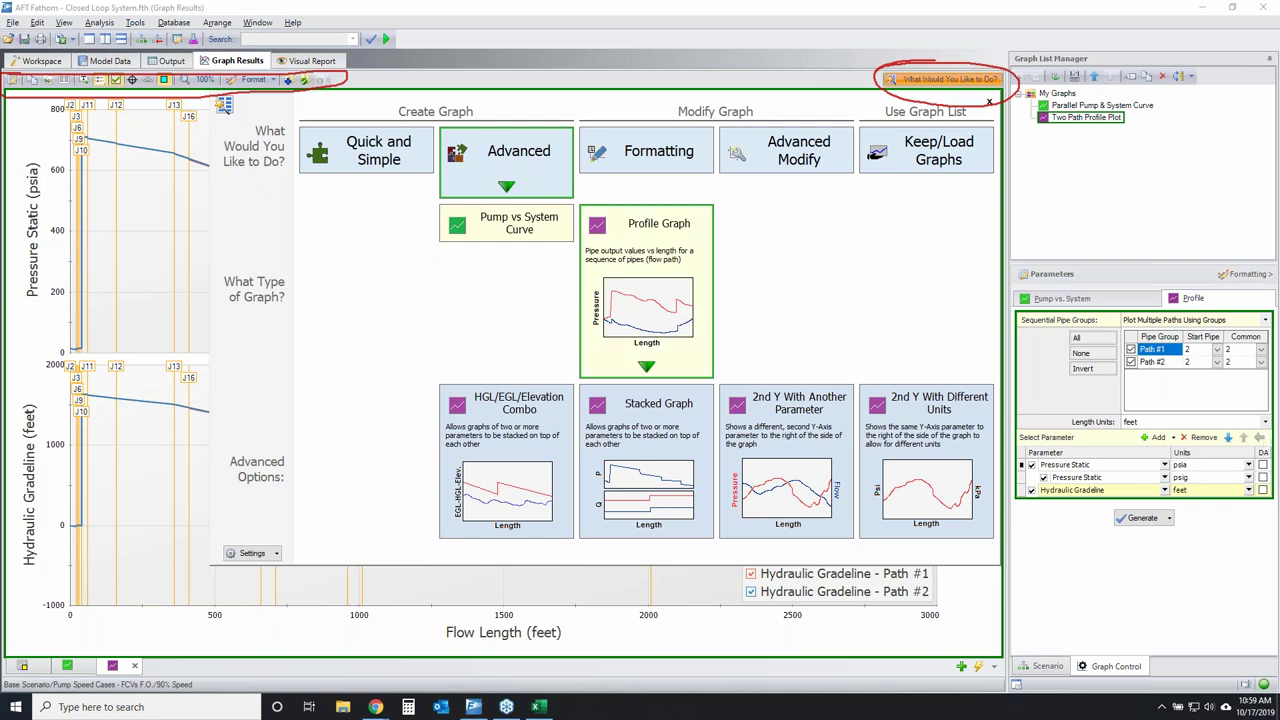
mouse_move(452, 404)
mouse_down()
mouse_move(830, 401)
mouse_move(1033, 449)
mouse_move(437, 519)
mouse_move(442, 418)
mouse_move(622, 404)
mouse_up()
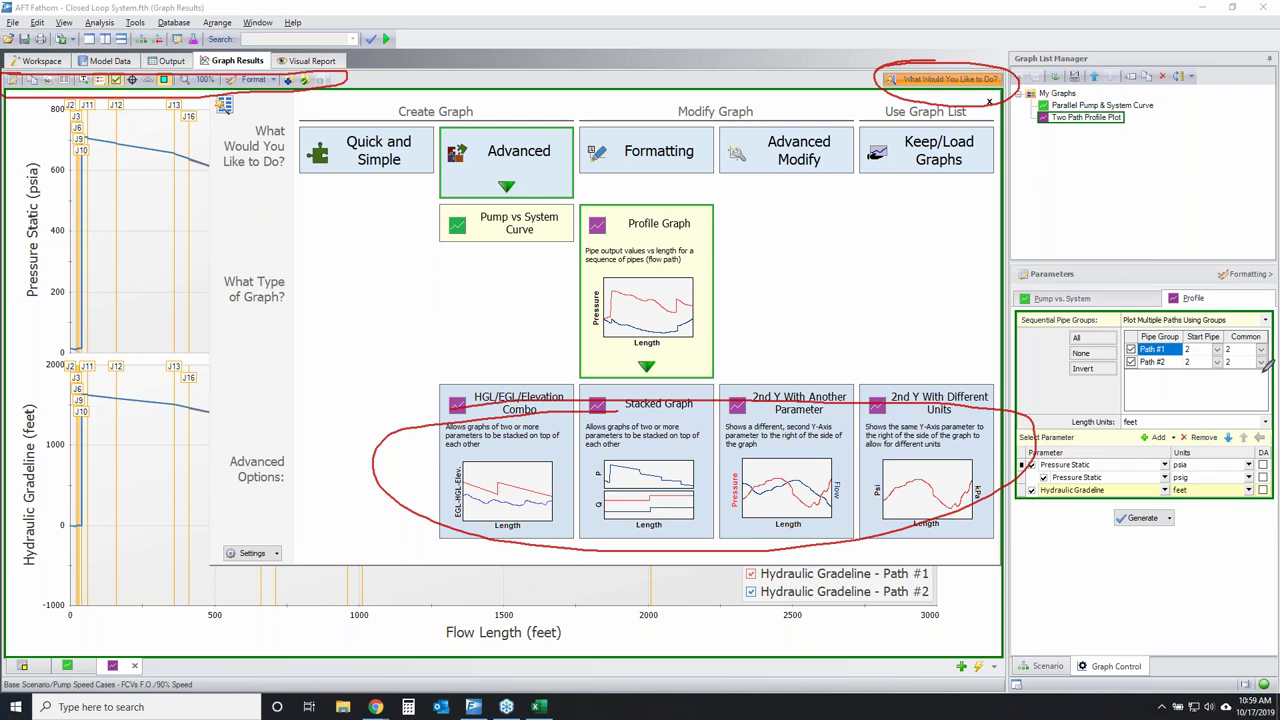
key(Escape)
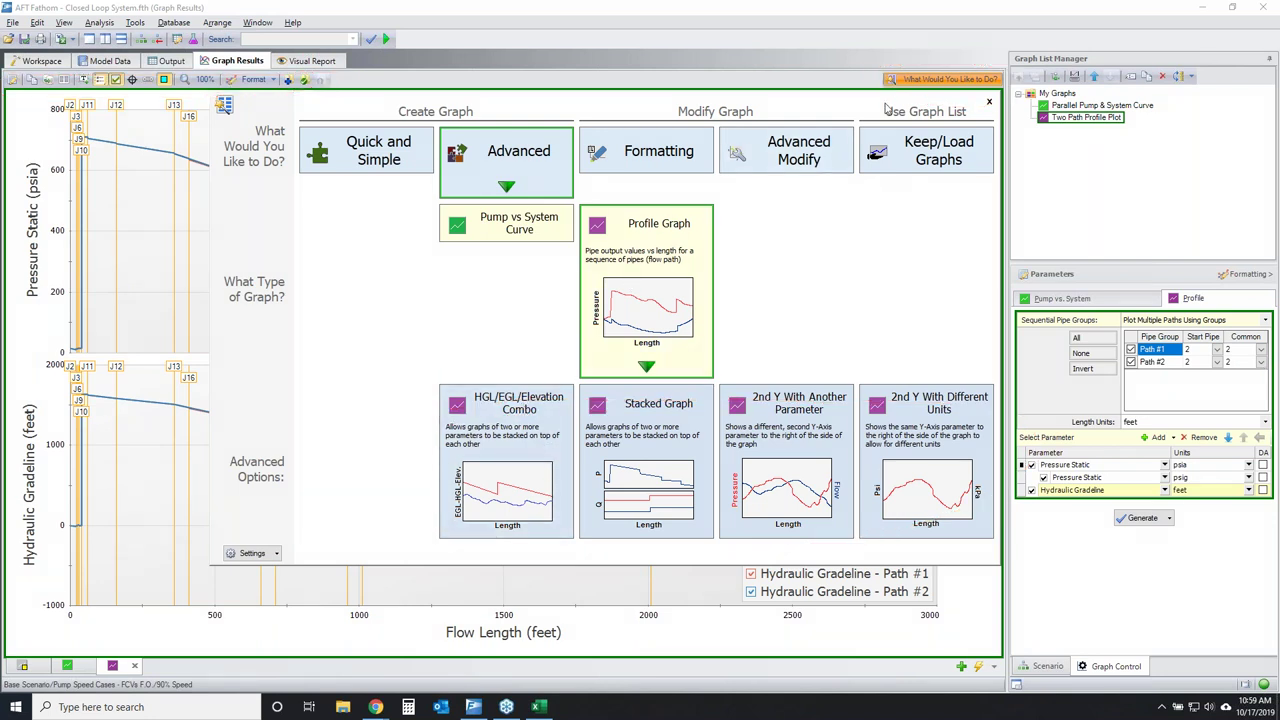
click(940, 80)
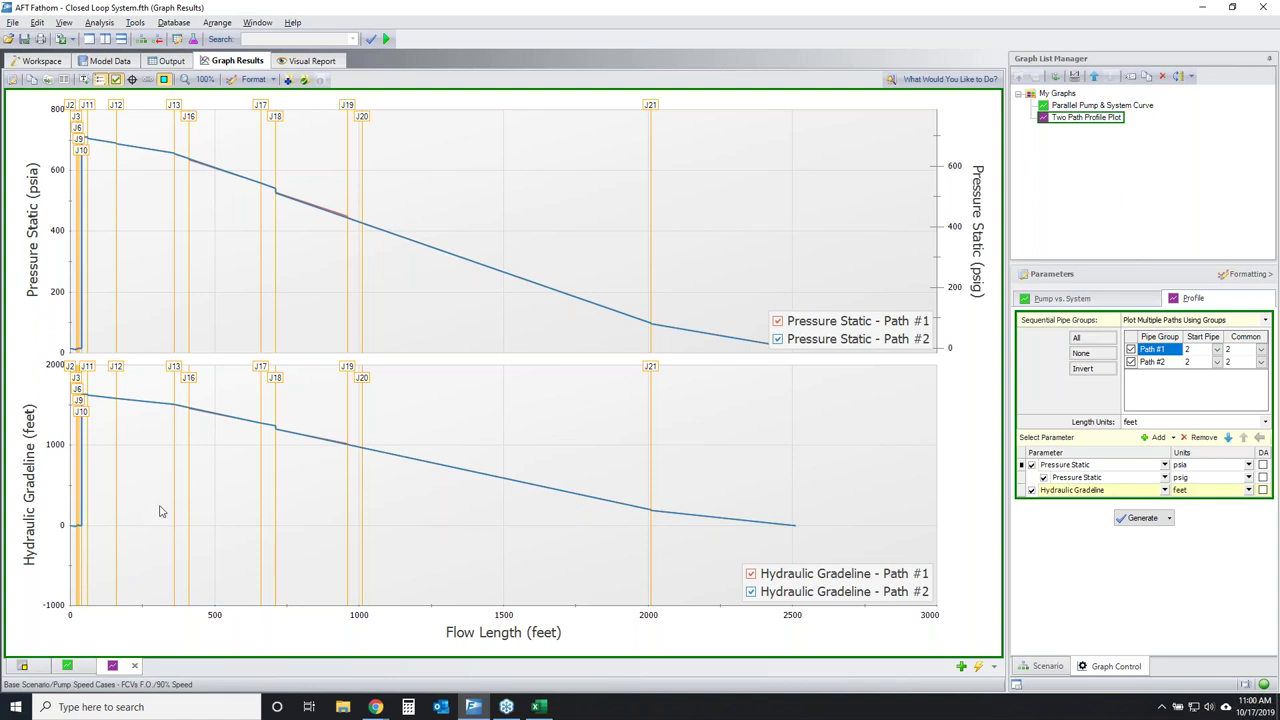
Open Visual Report Control and review its pipe and junction parameter lists and filter choices.
click(314, 62)
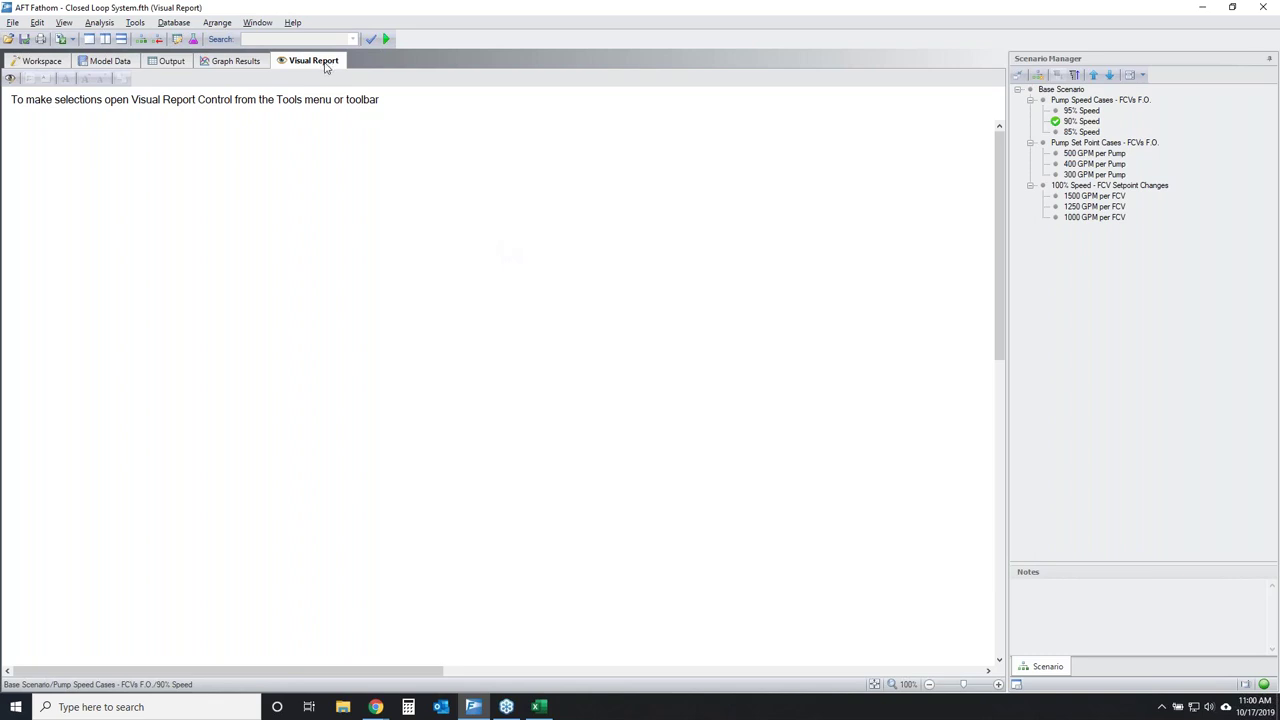
click(12, 80)
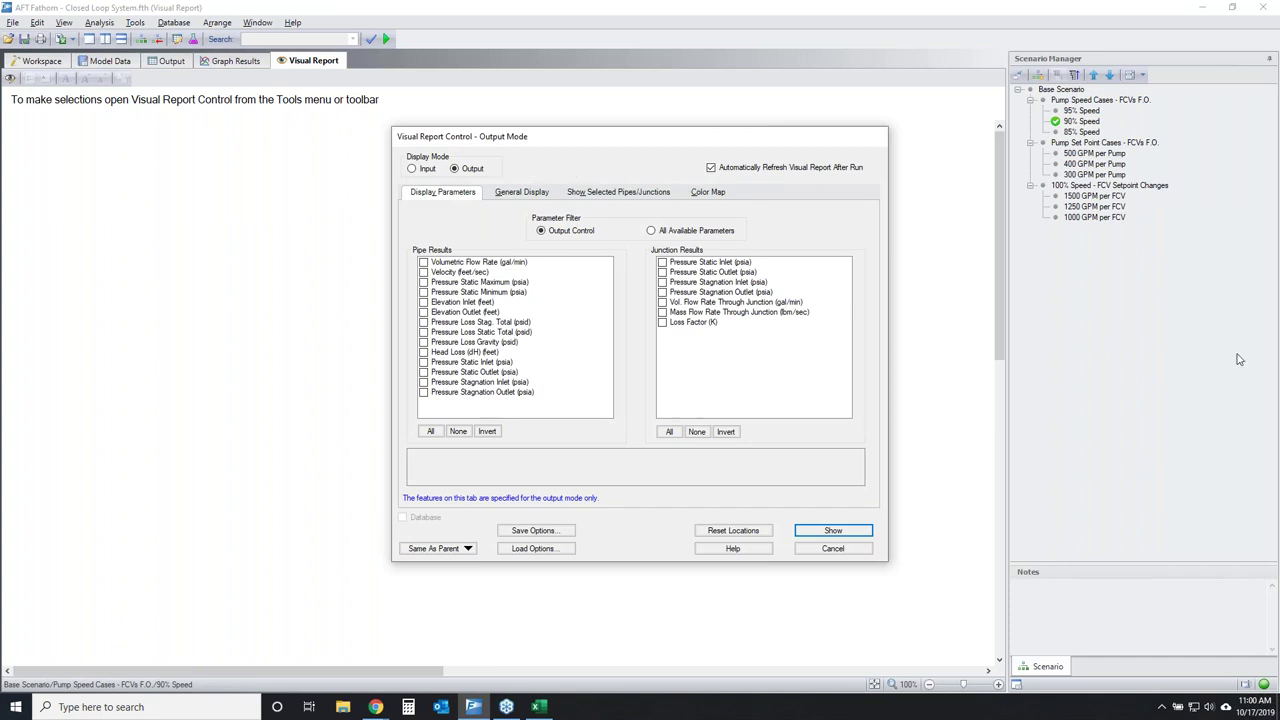
mouse_move(540, 256)
mouse_down()
mouse_move(481, 402)
mouse_move(548, 256)
mouse_up()
mouse_move(744, 264)
mouse_down()
mouse_move(655, 333)
mouse_move(786, 249)
mouse_move(745, 240)
mouse_up()
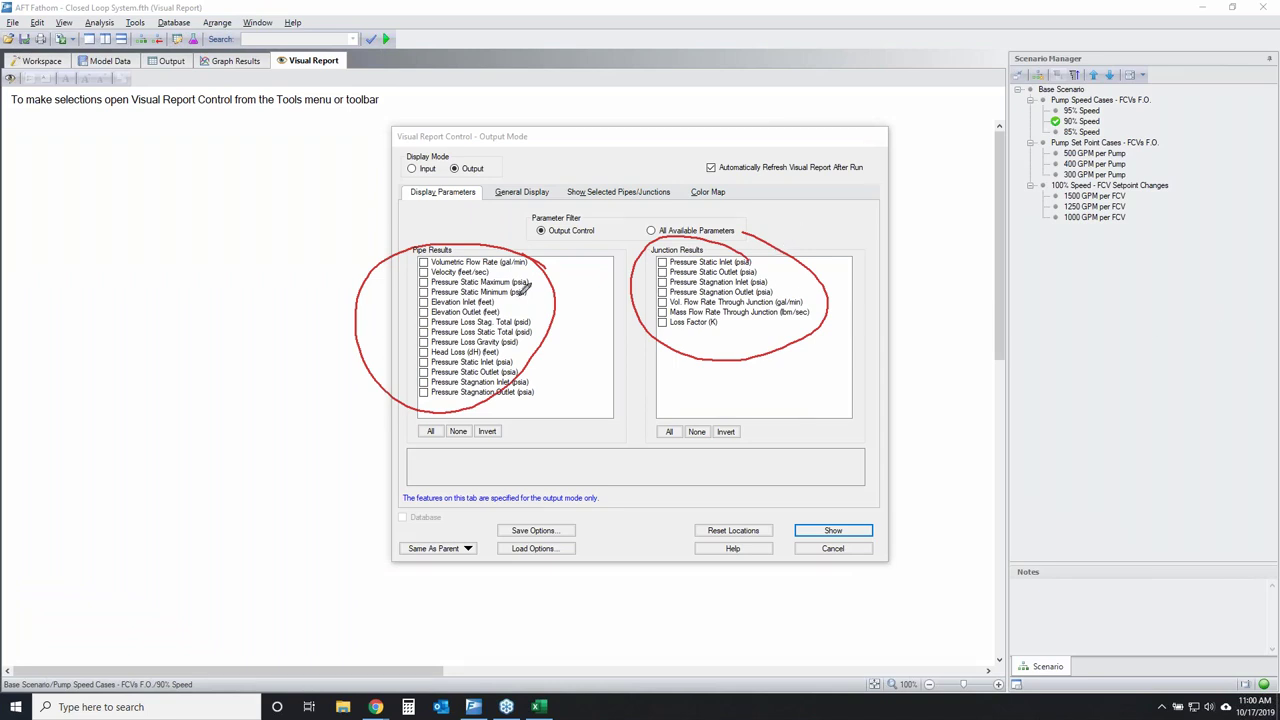
mouse_move(520, 210)
mouse_down()
mouse_move(615, 245)
mouse_move(749, 244)
mouse_move(747, 212)
mouse_move(522, 204)
mouse_up()
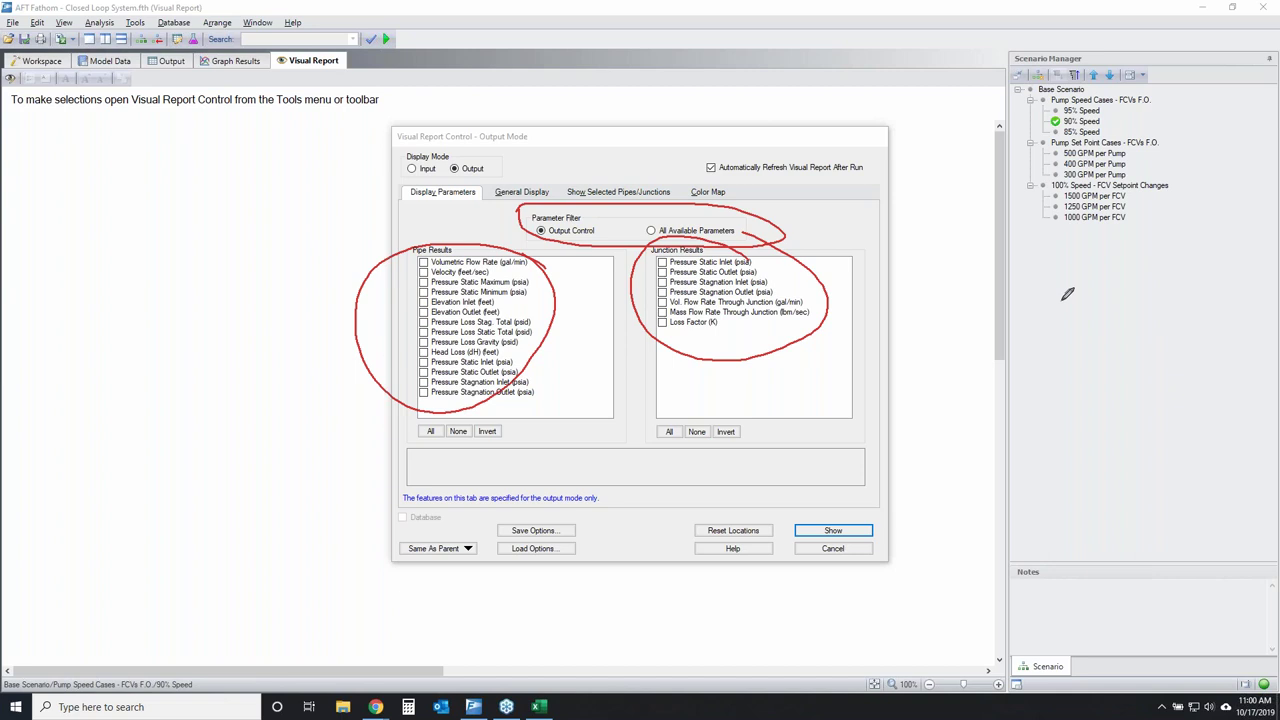
key(Escape)
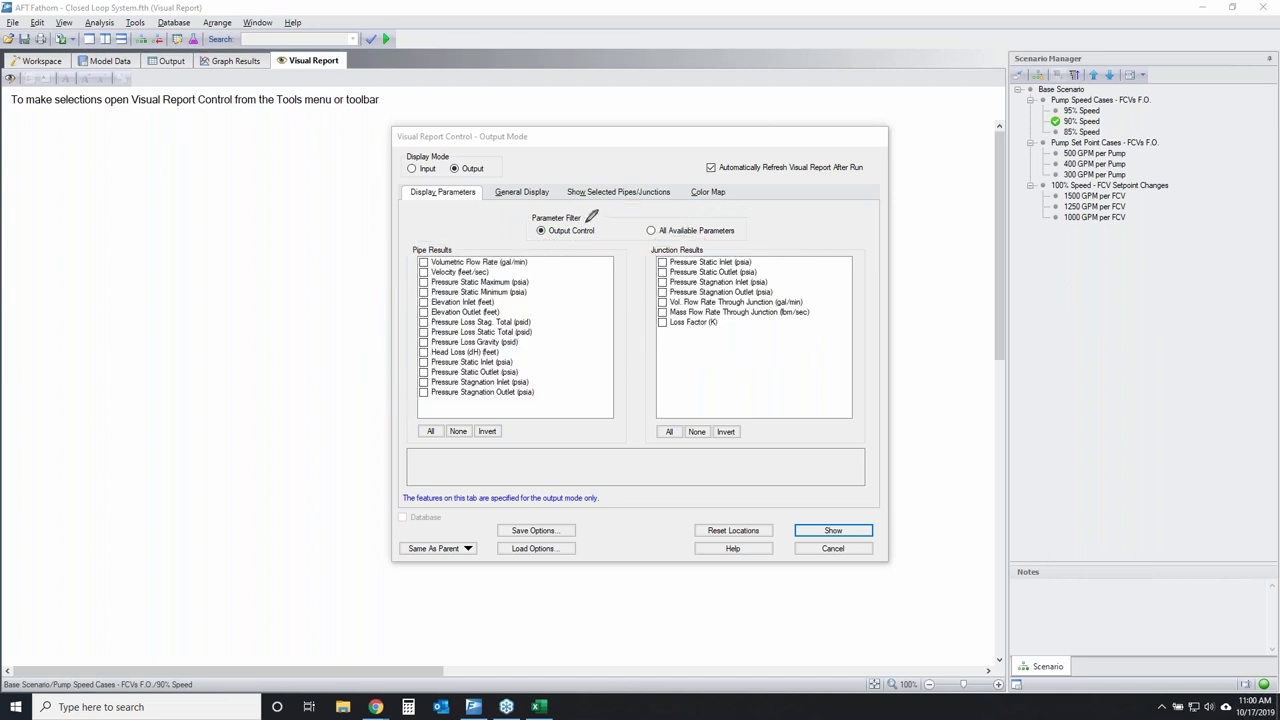
mouse_move(588, 214)
mouse_down()
mouse_move(522, 238)
mouse_move(606, 228)
mouse_up()
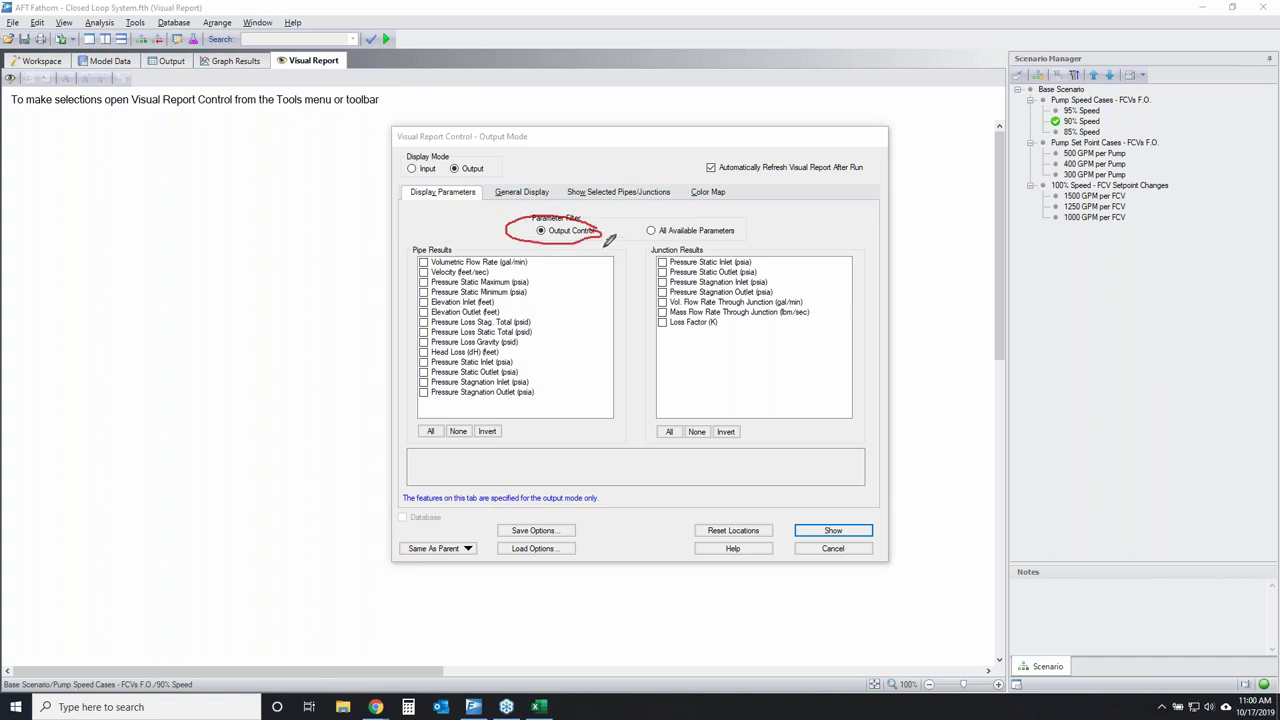
mouse_move(752, 210)
mouse_down()
mouse_move(656, 213)
mouse_move(630, 234)
mouse_move(733, 200)
mouse_up()
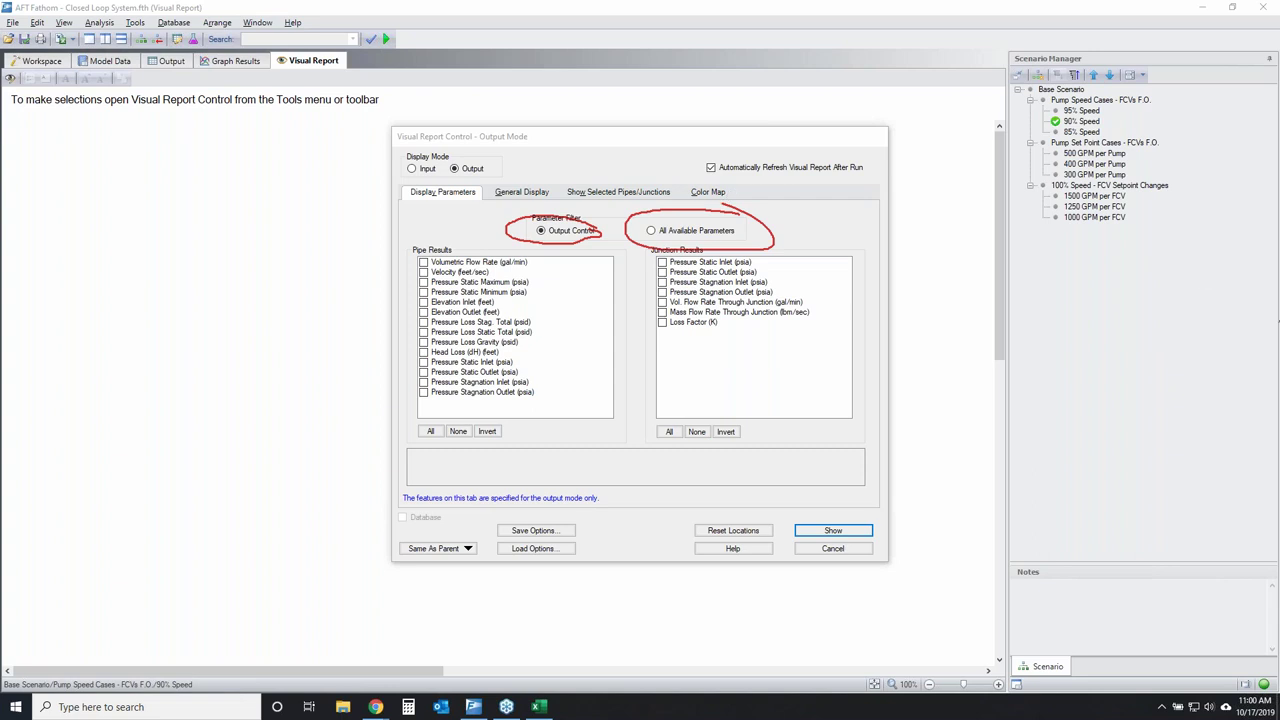
key(Escape)
List all available parameters and check Pressure Static Inlet, Outlet and Pressure Loss Stagnation Total.
click(660, 237)
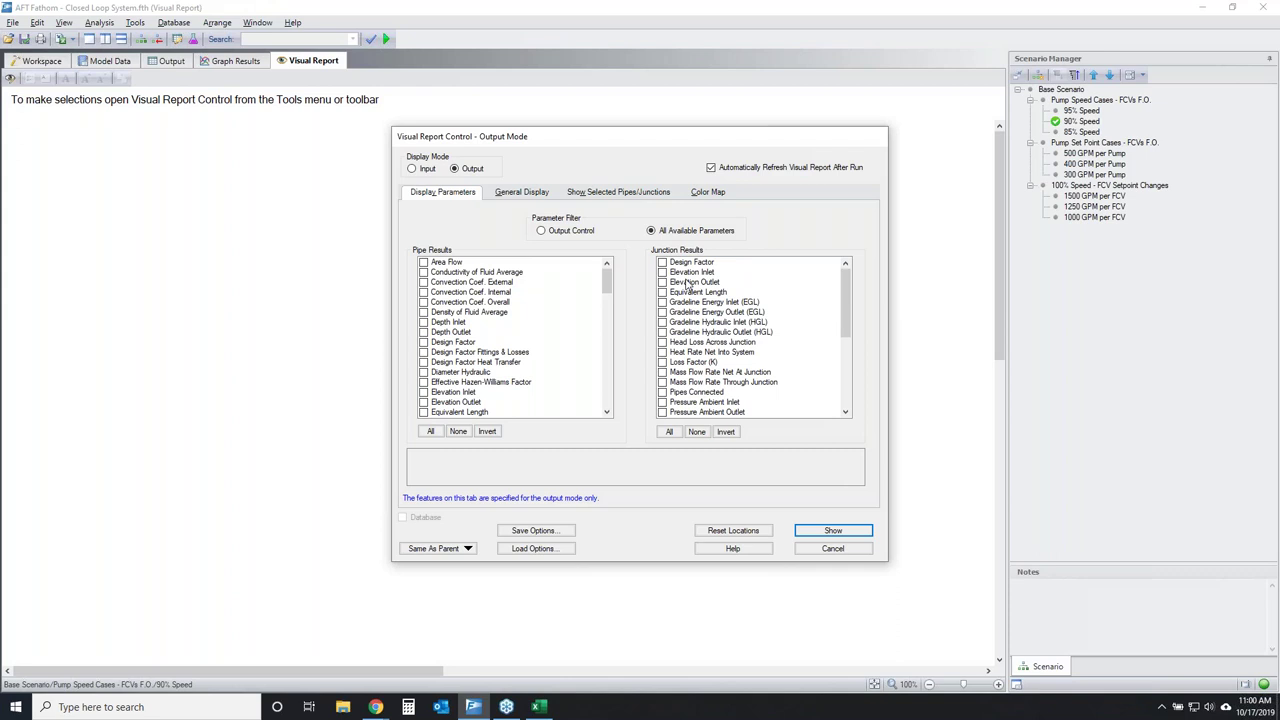
scroll(470, 315, down, 2)
scroll(470, 315, down, 4)
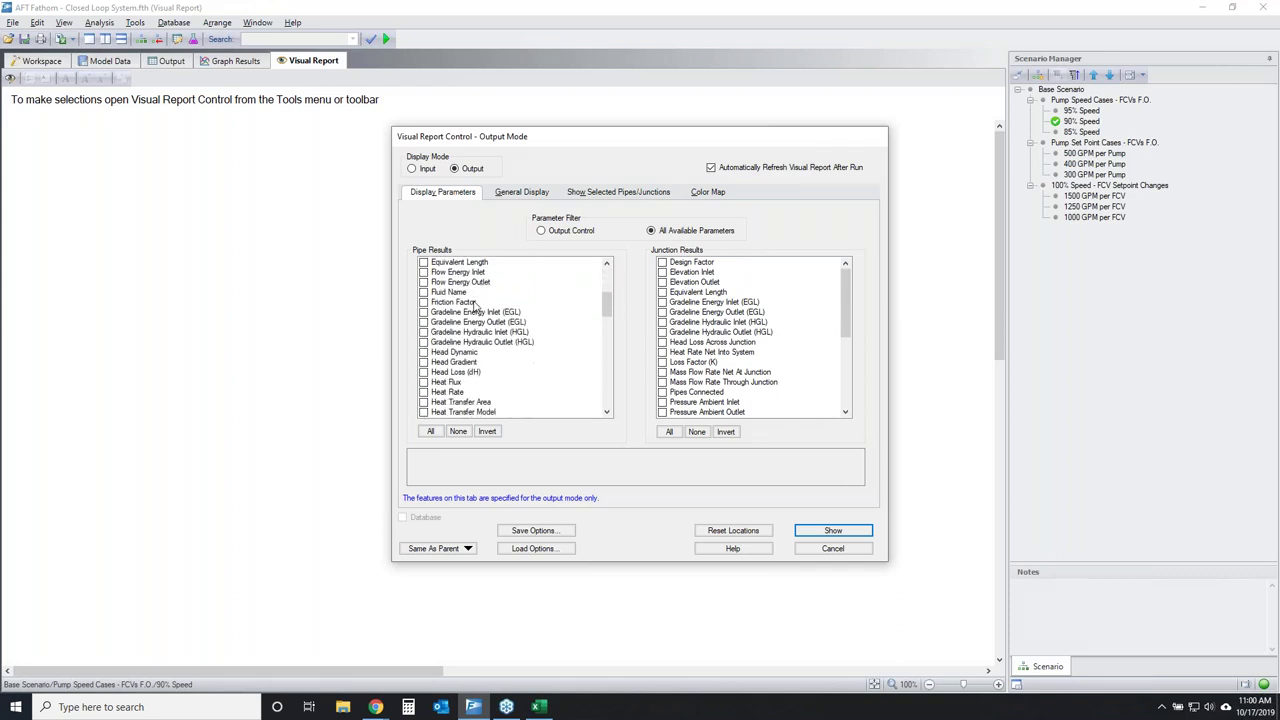
scroll(475, 307, down, 12)
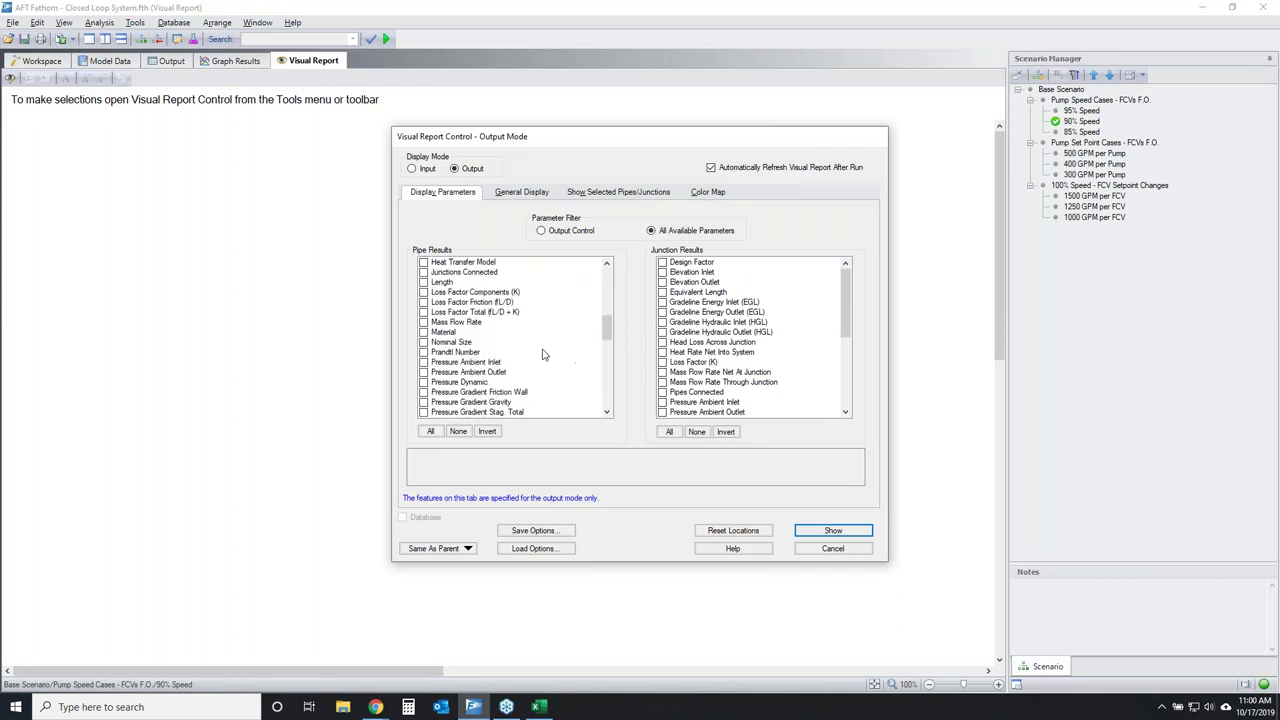
scroll(543, 353, down, 10)
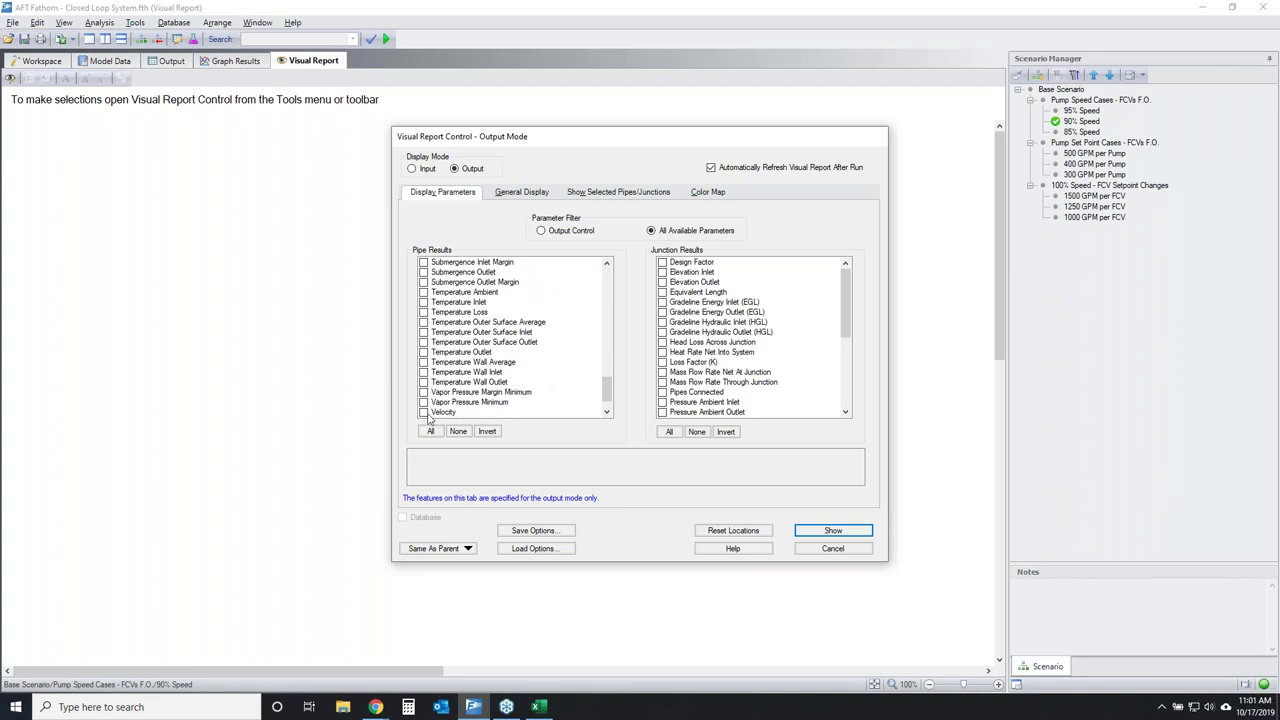
scroll(450, 400, down, 1)
click(421, 416)
scroll(512, 367, up, 8)
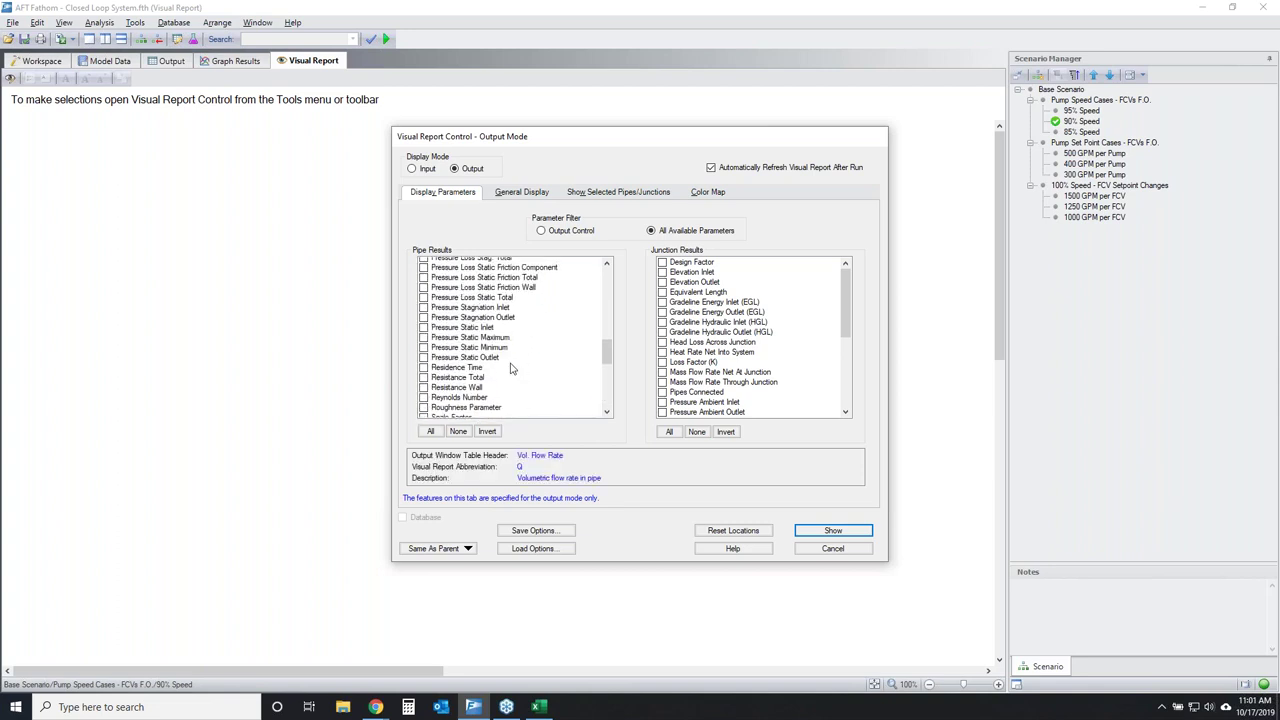
scroll(510, 369, up, 2)
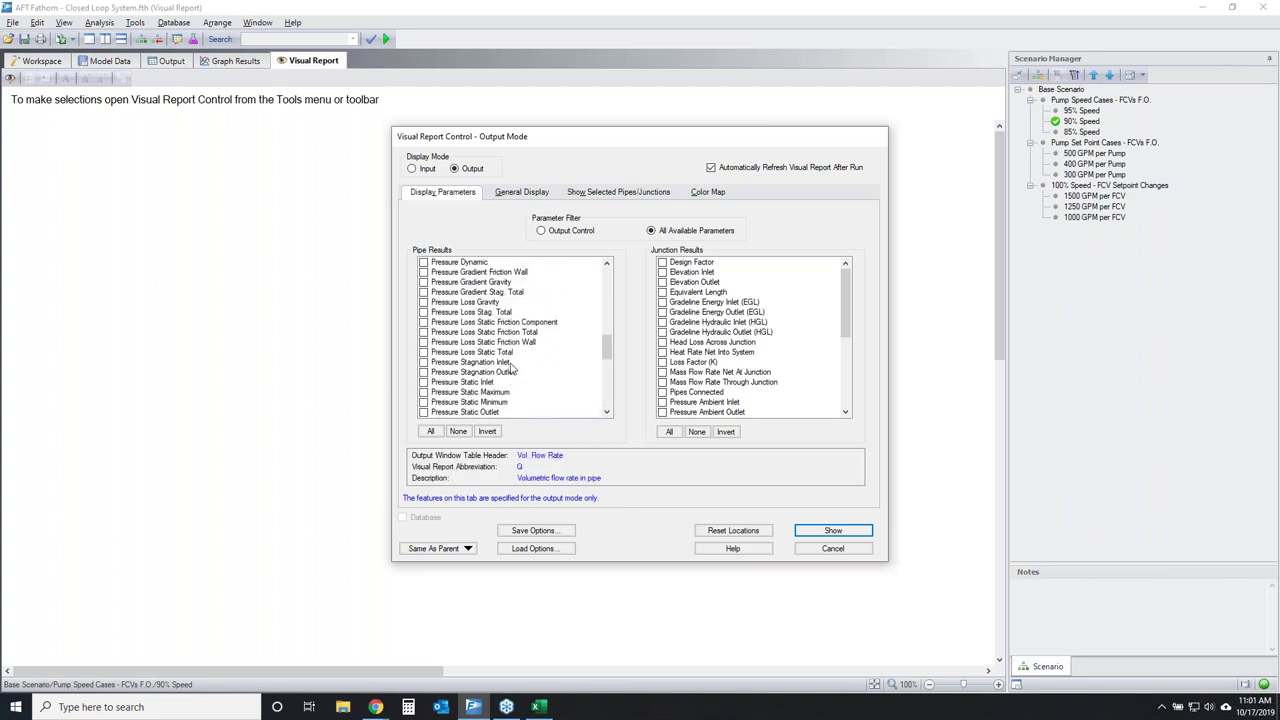
click(423, 383)
click(423, 413)
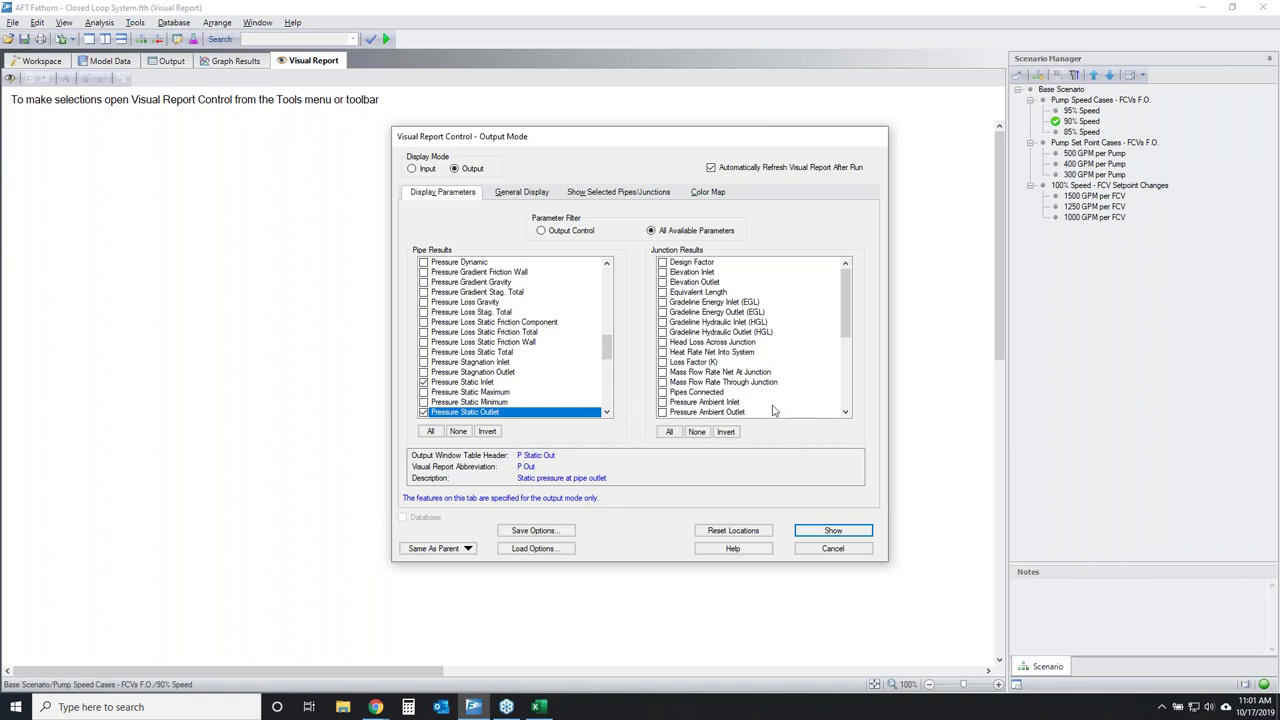
click(670, 362)
scroll(740, 360, down, 4)
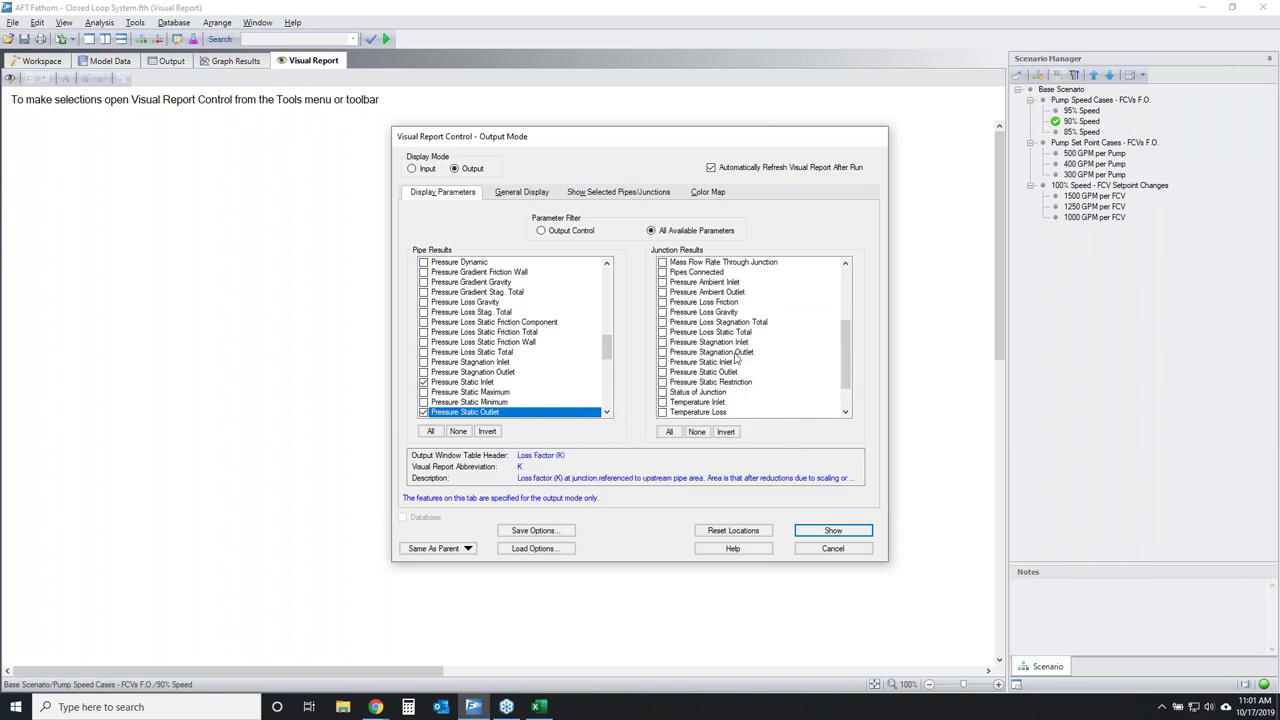
click(662, 323)
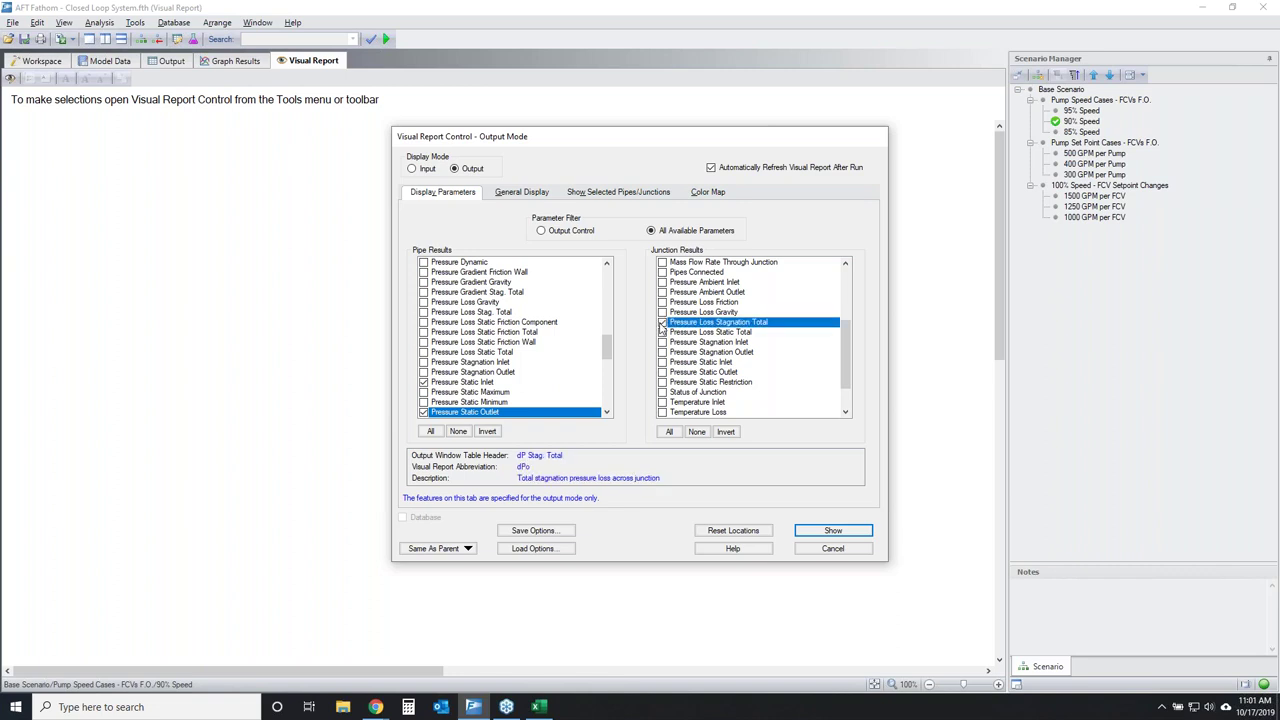
Review the parameter descriptions, report abbreviations, display mode settings and the save-settings option.
click(966, 401)
mouse_move(616, 448)
mouse_down()
mouse_move(649, 444)
mouse_move(761, 510)
mouse_move(344, 452)
mouse_move(590, 446)
mouse_up()
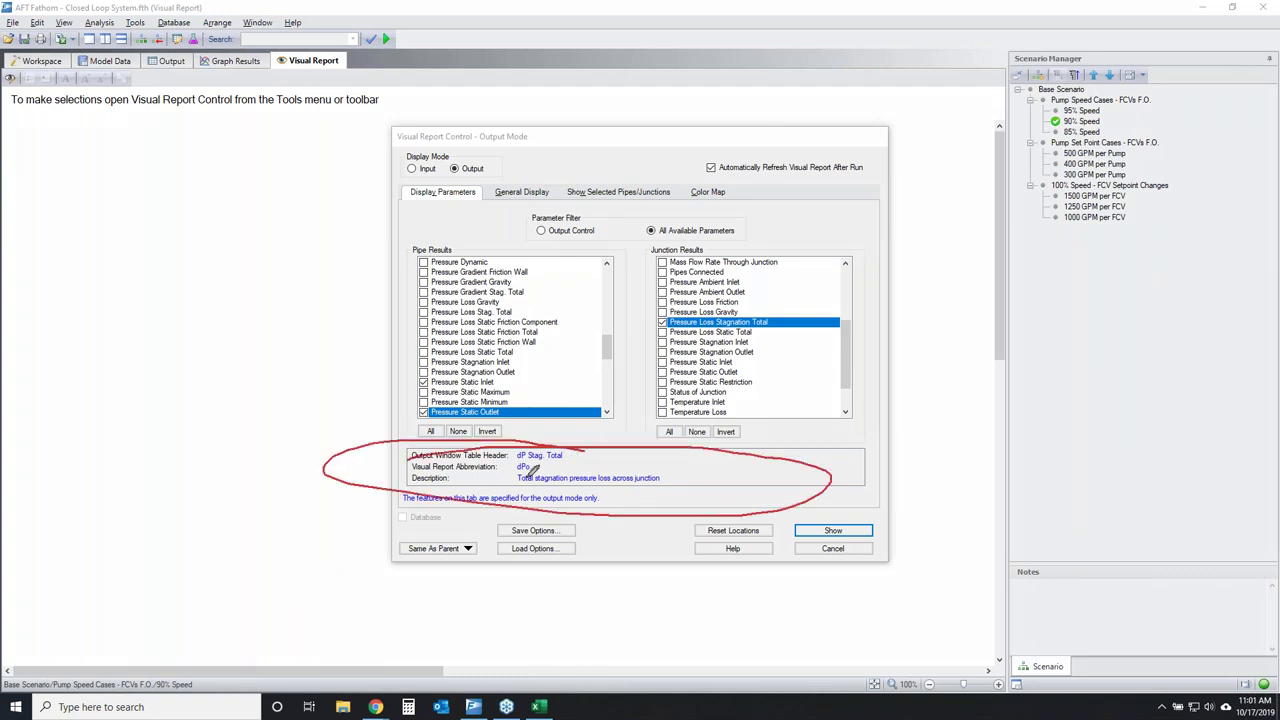
mouse_move(410, 469)
mouse_down()
mouse_move(555, 470)
mouse_move(490, 452)
mouse_move(410, 456)
mouse_up()
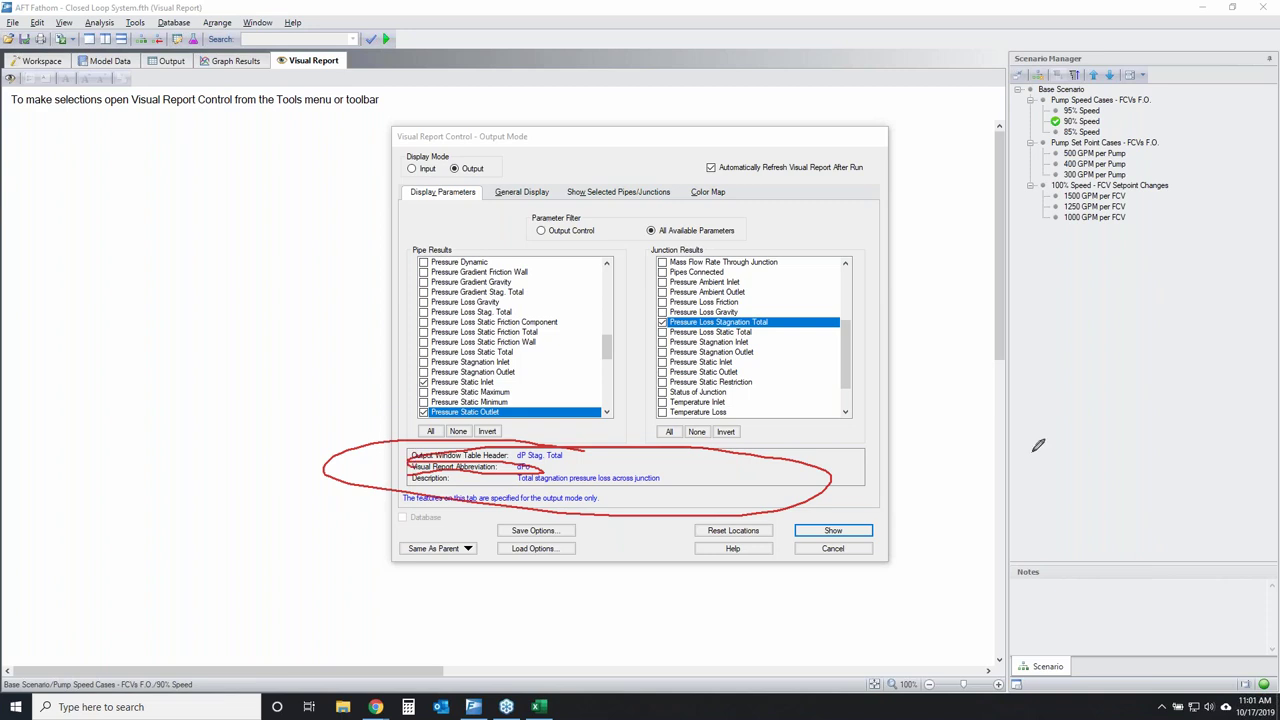
key(Escape)
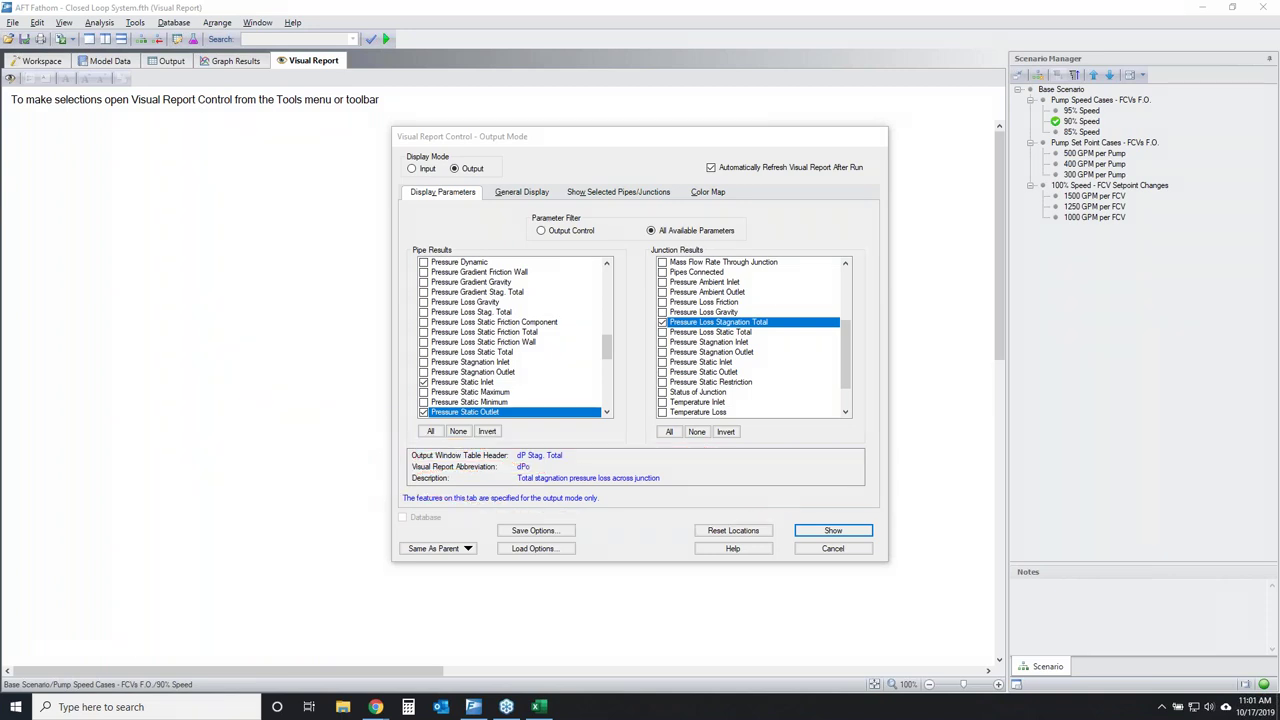
mouse_move(743, 191)
mouse_down()
mouse_move(352, 200)
mouse_move(692, 194)
mouse_up()
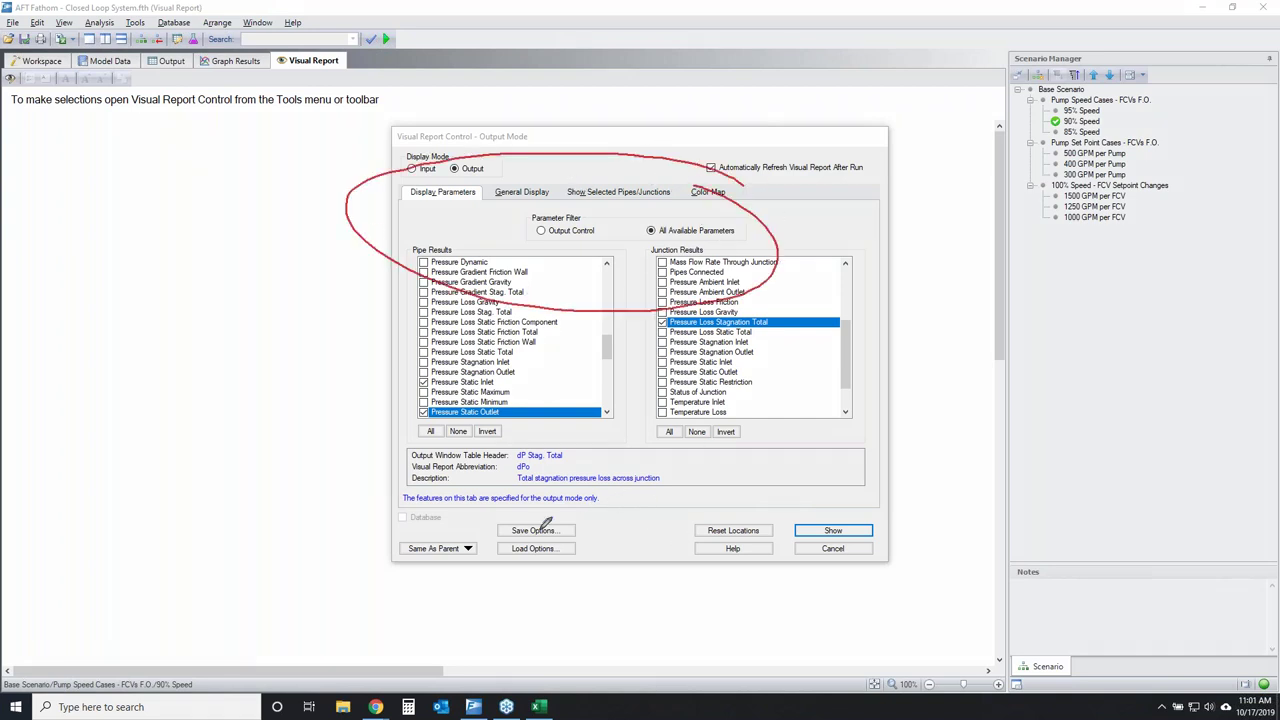
mouse_move(595, 519)
mouse_down()
mouse_move(505, 515)
mouse_move(598, 522)
mouse_move(590, 506)
mouse_up()
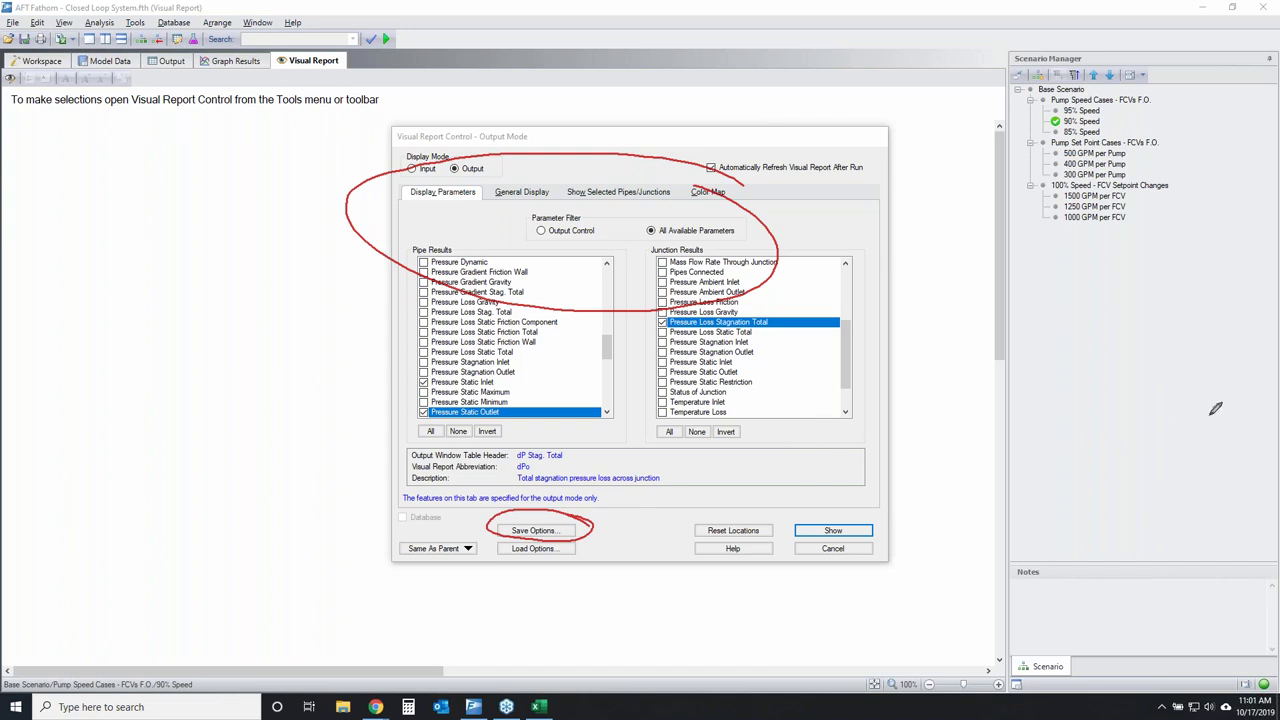
key(Escape)
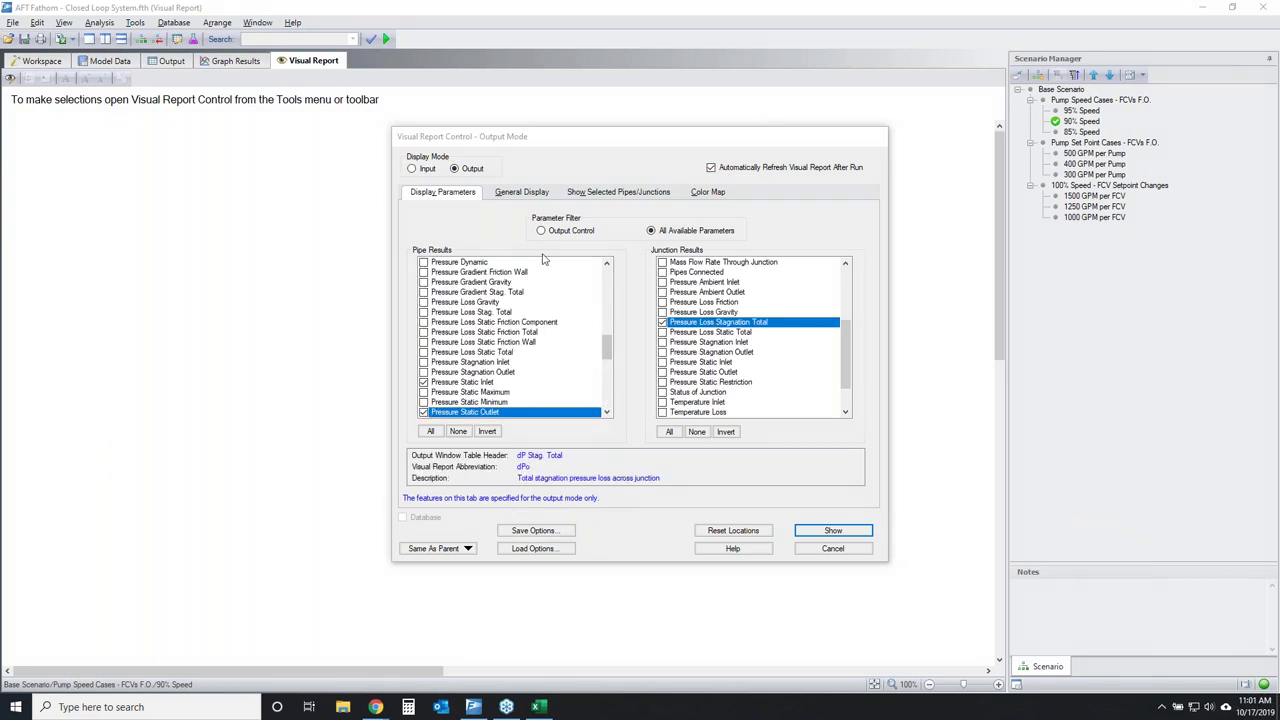
On General Display, set both the Data/Text and Legend fonts to size 16.
click(524, 192)
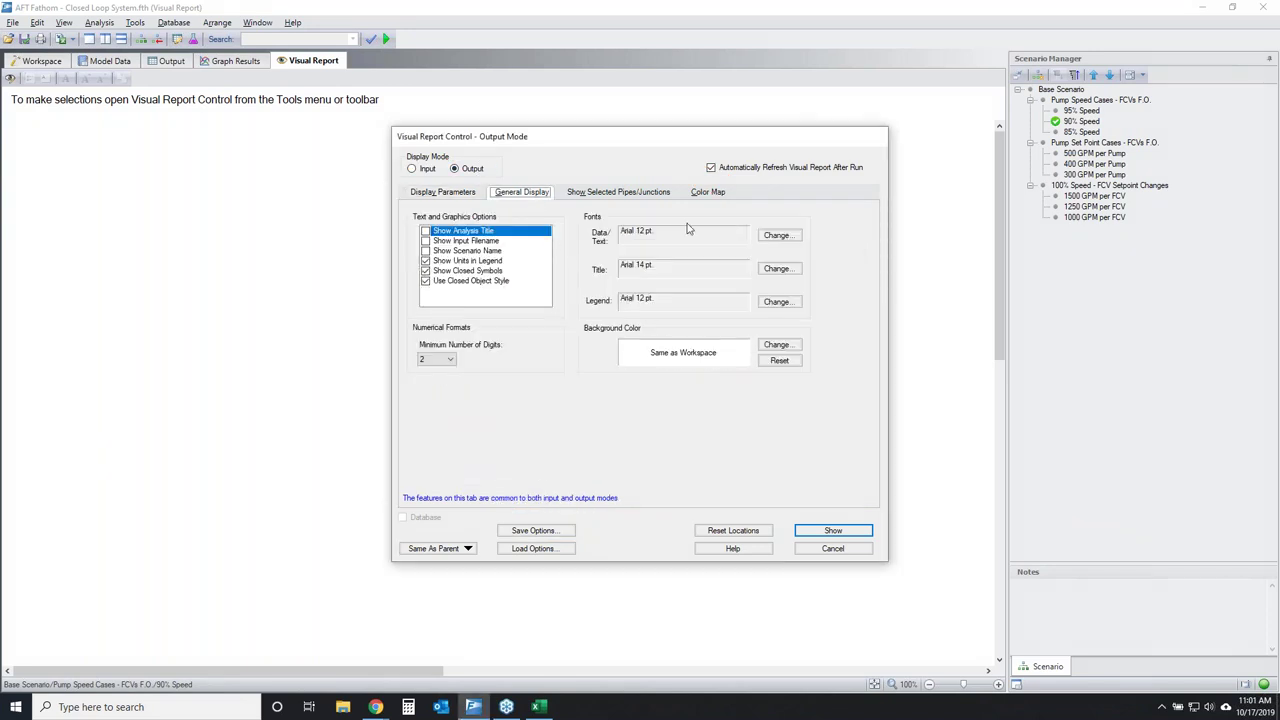
click(778, 235)
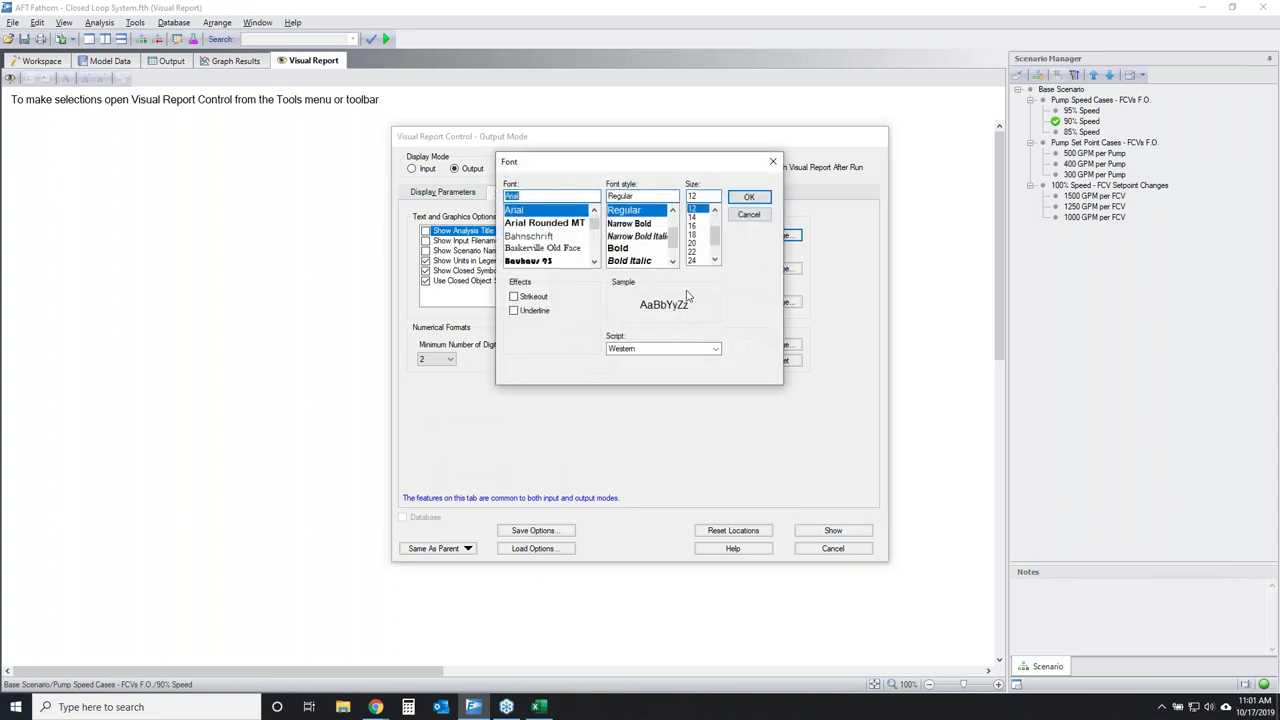
click(697, 226)
click(749, 197)
click(779, 305)
click(697, 226)
click(749, 197)
Set Minimum Number of Digits to 4 and show the per-pipe/junction display options.
click(443, 361)
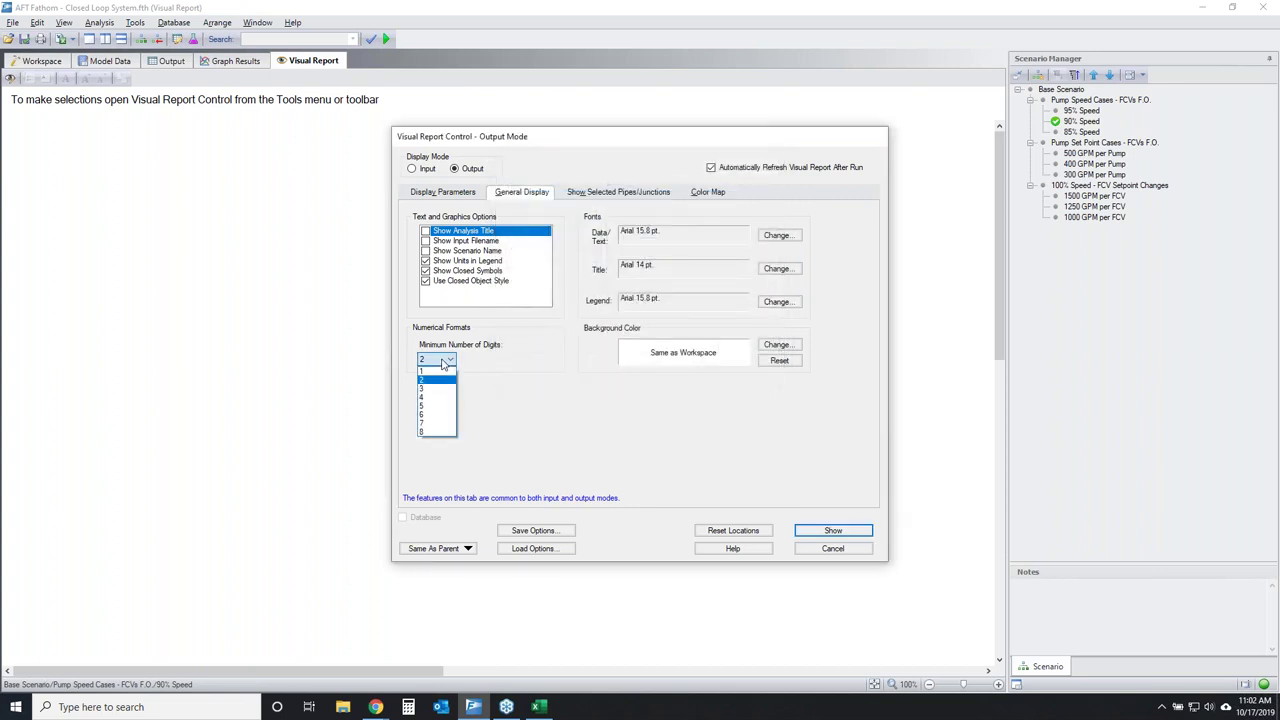
click(427, 400)
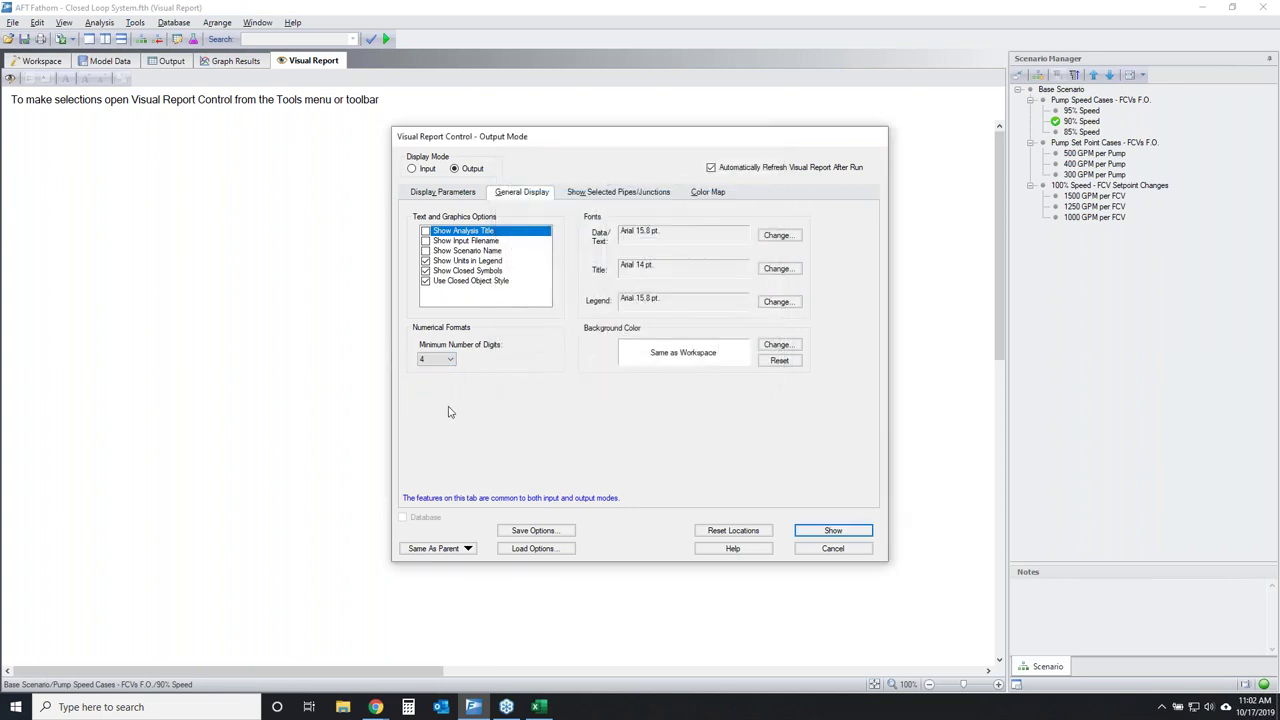
click(627, 194)
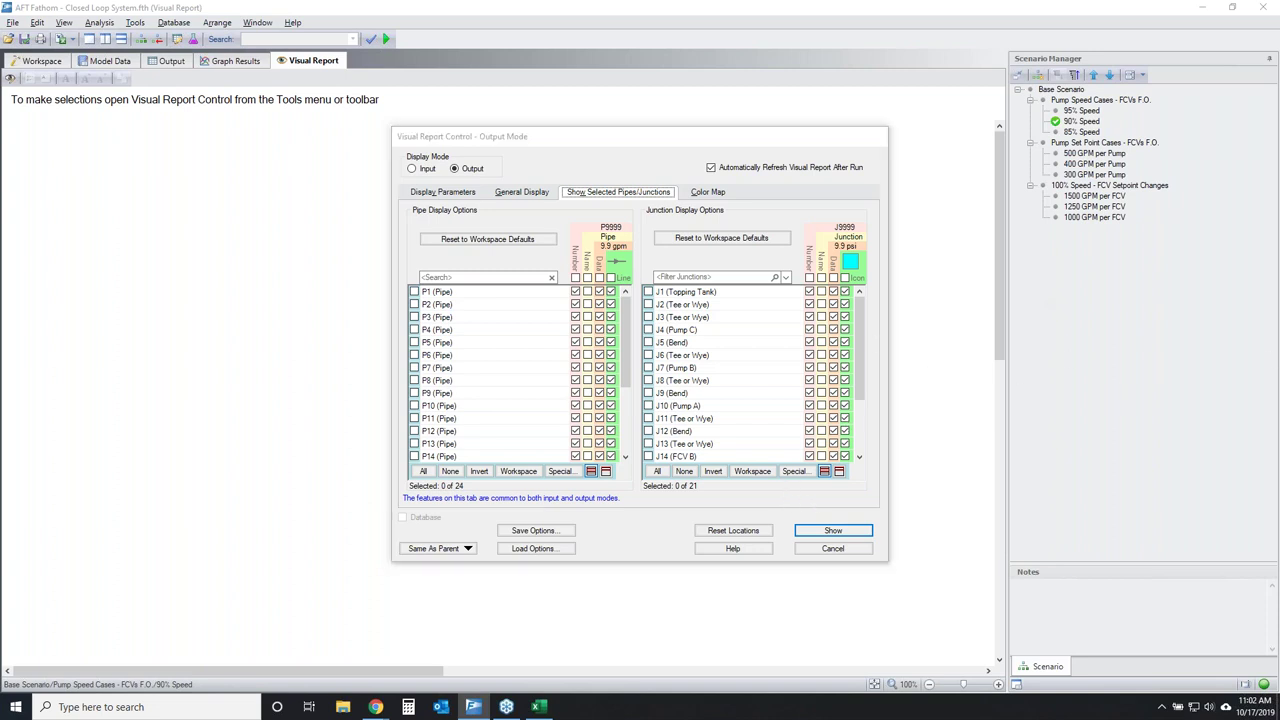
In Special selection, choose junctions by Junction Type, starting with the Pump type.
mouse_move(815, 457)
mouse_down()
mouse_move(810, 478)
mouse_move(823, 461)
mouse_up()
mouse_move(833, 267)
mouse_down()
mouse_move(823, 442)
mouse_move(835, 284)
mouse_up()
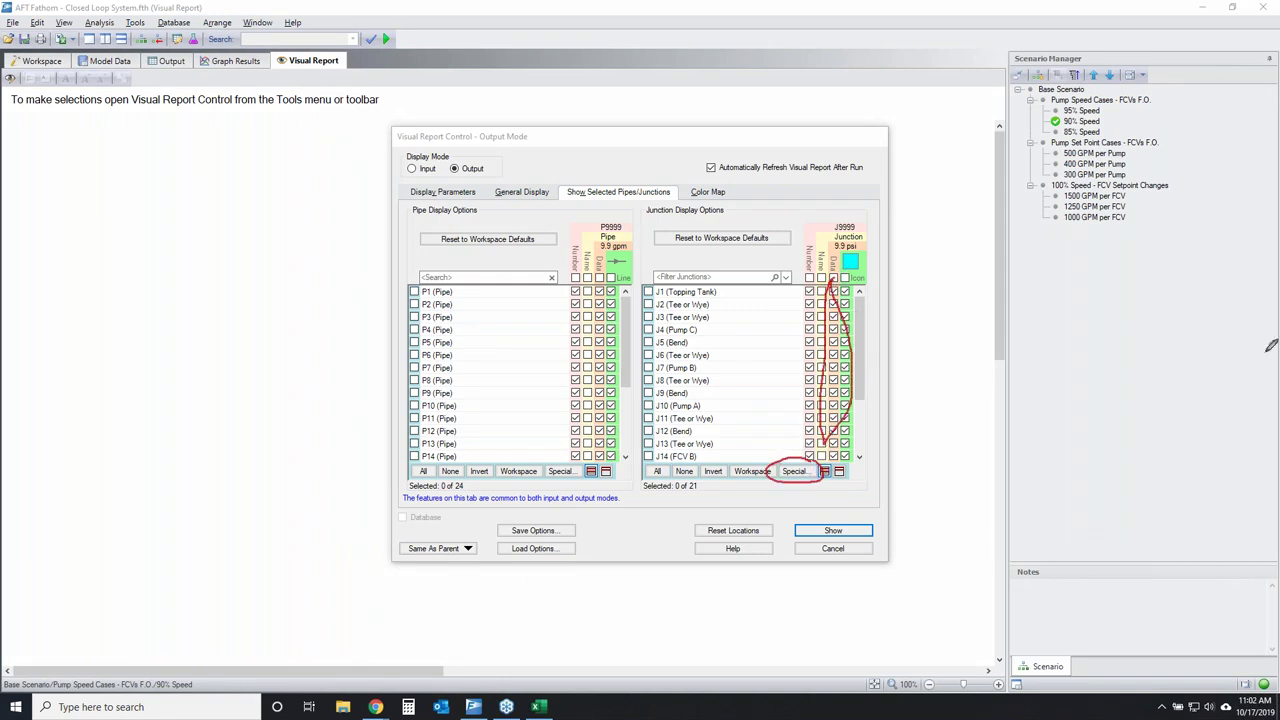
key(Escape)
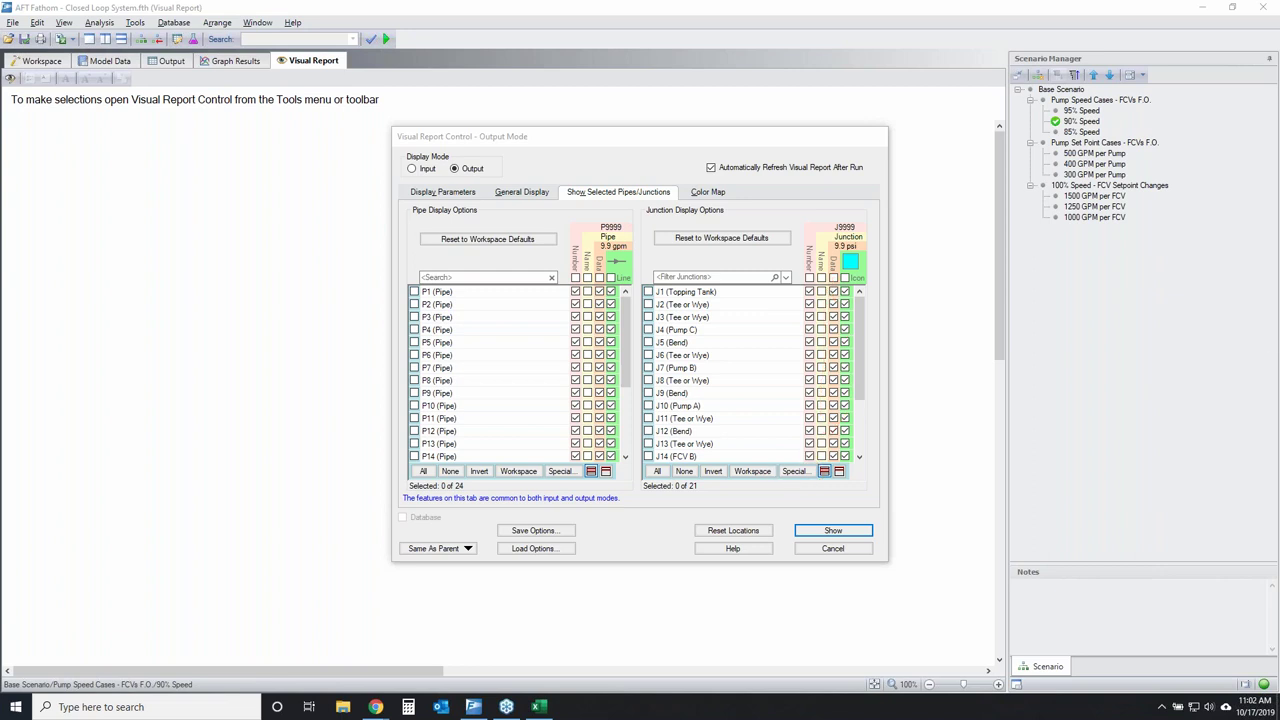
click(796, 471)
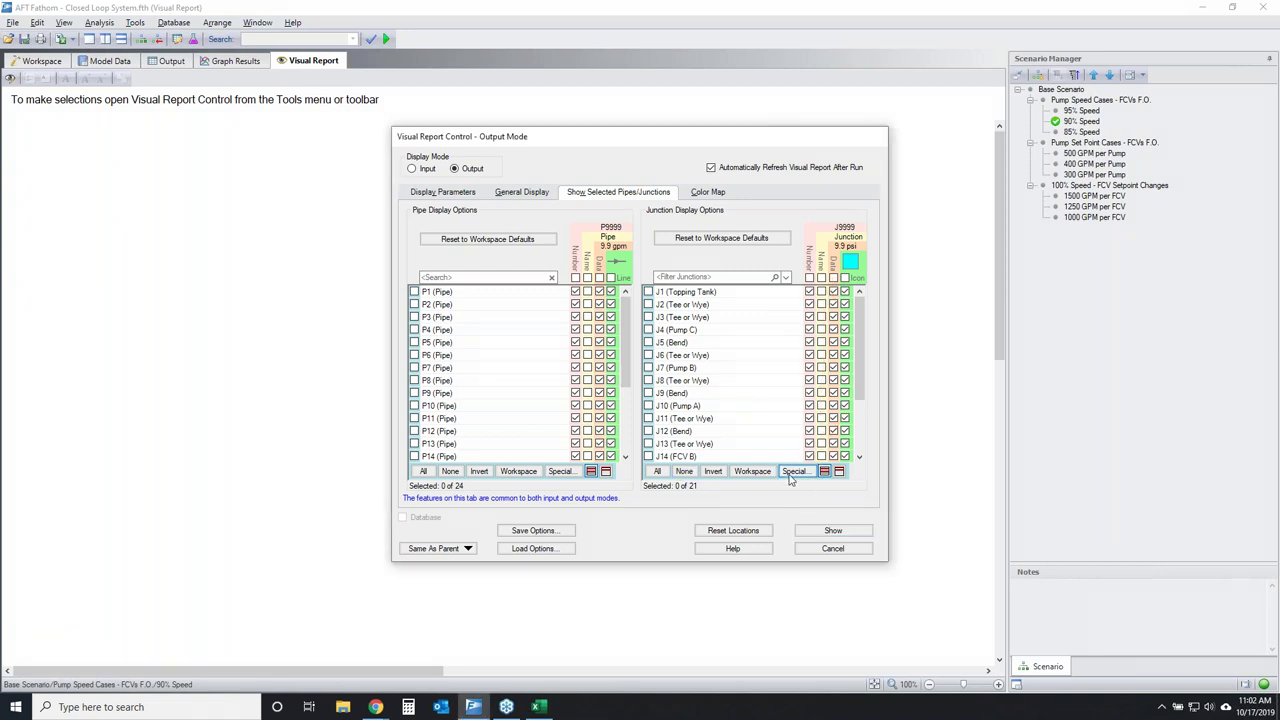
click(595, 214)
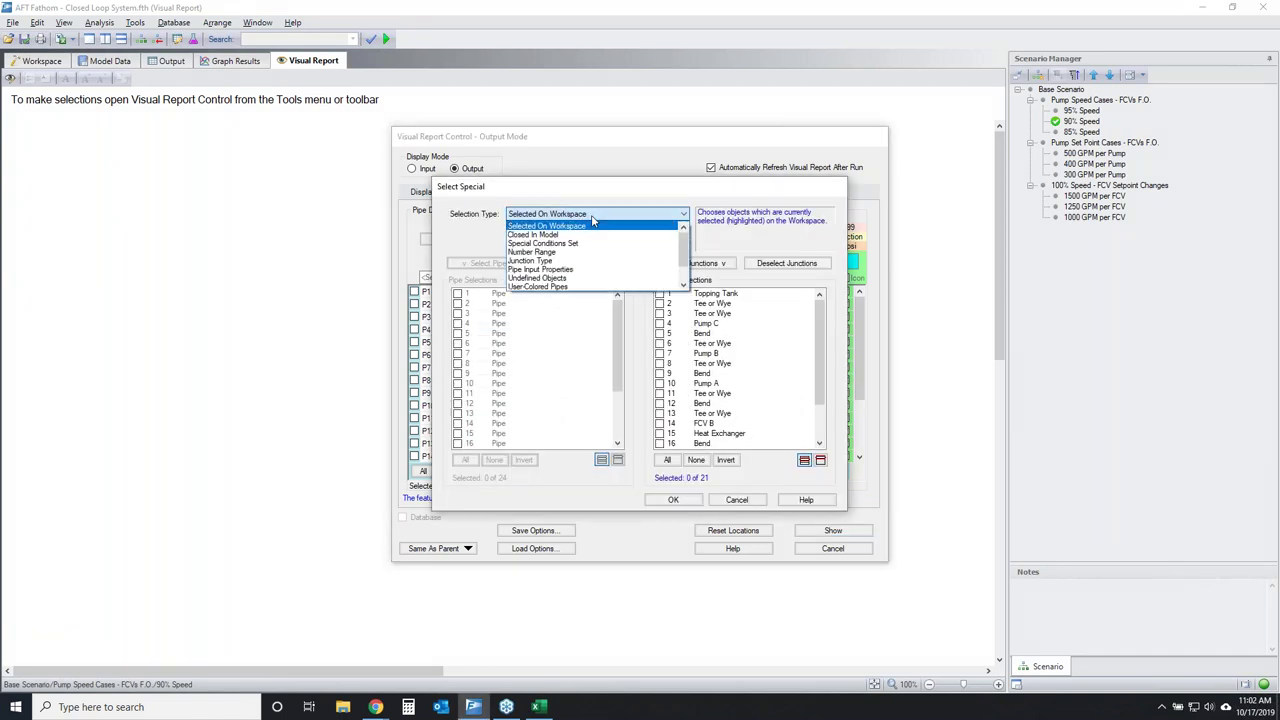
click(543, 262)
click(576, 232)
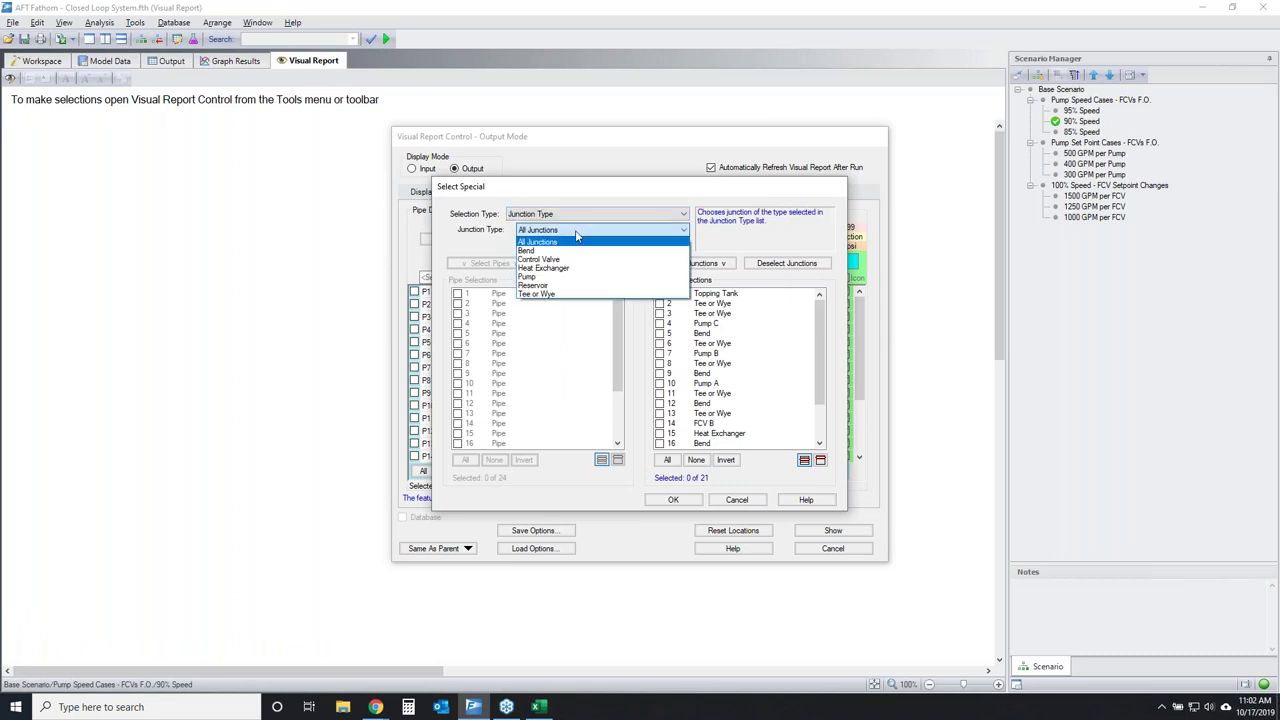
click(555, 277)
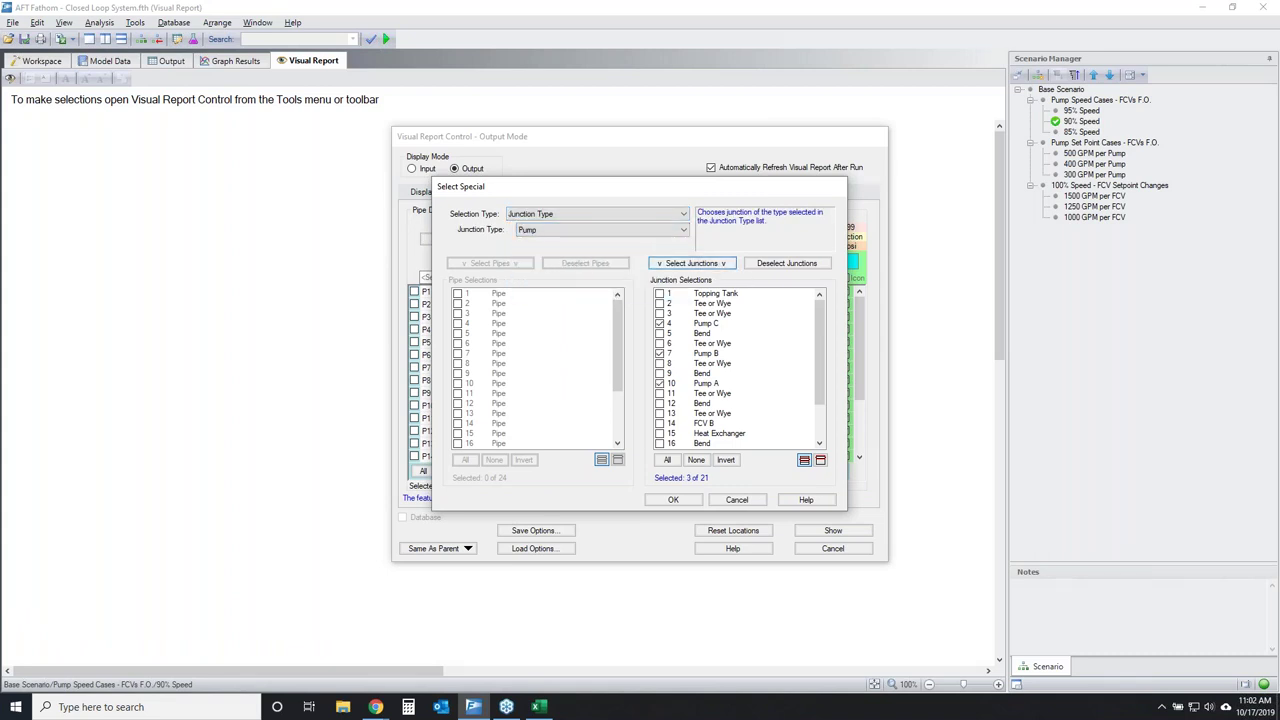
Add the Topping Tank reservoir and Tee or Wye junctions, confirming 11 of 21 marked.
click(597, 232)
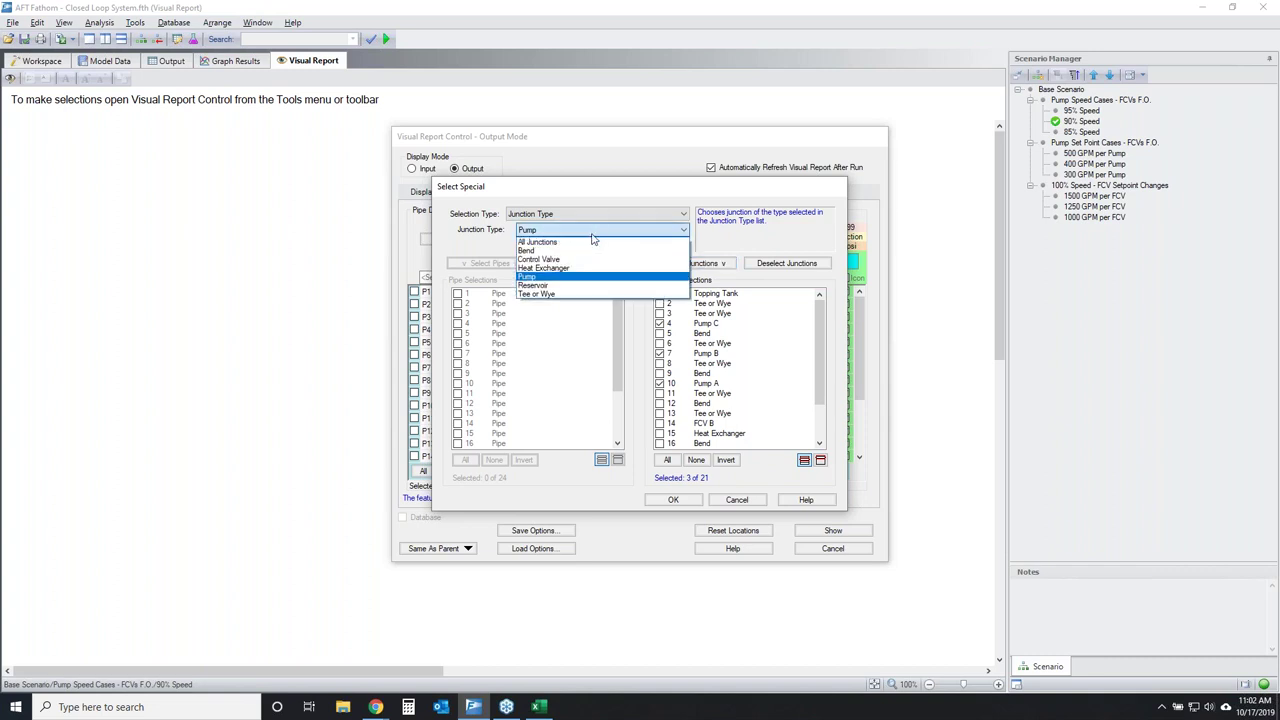
click(535, 286)
click(692, 264)
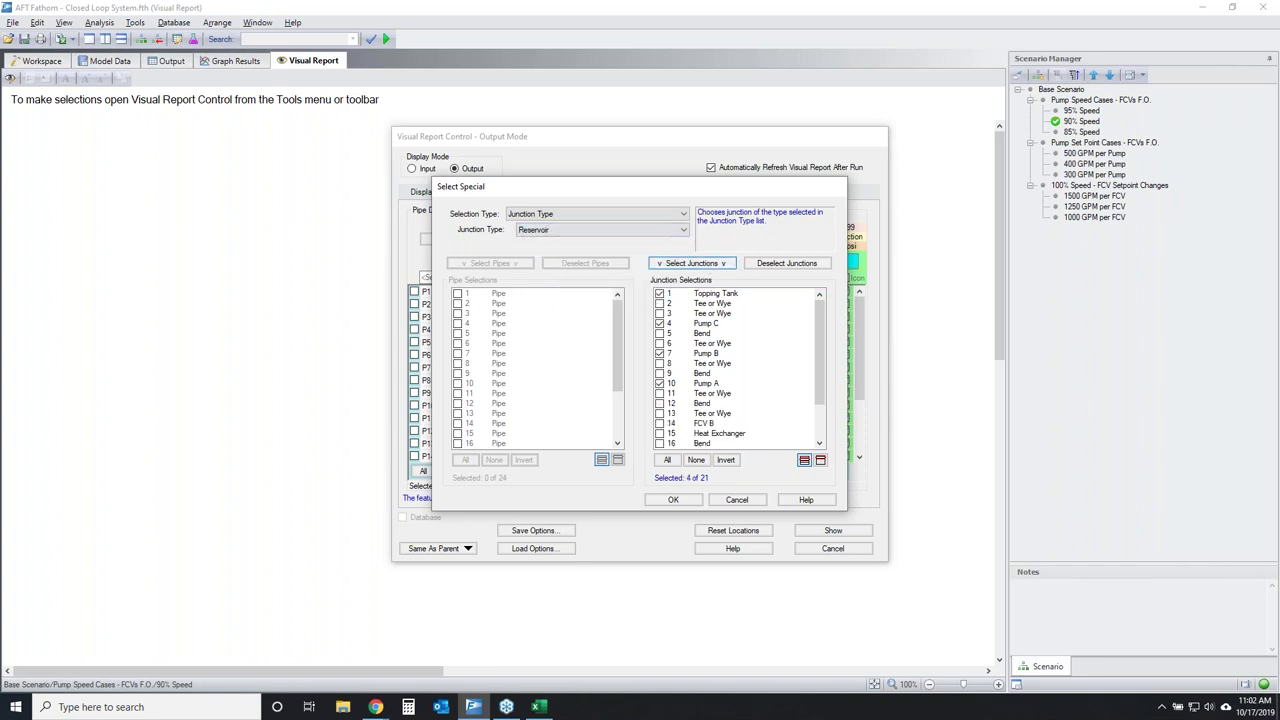
click(613, 236)
click(568, 300)
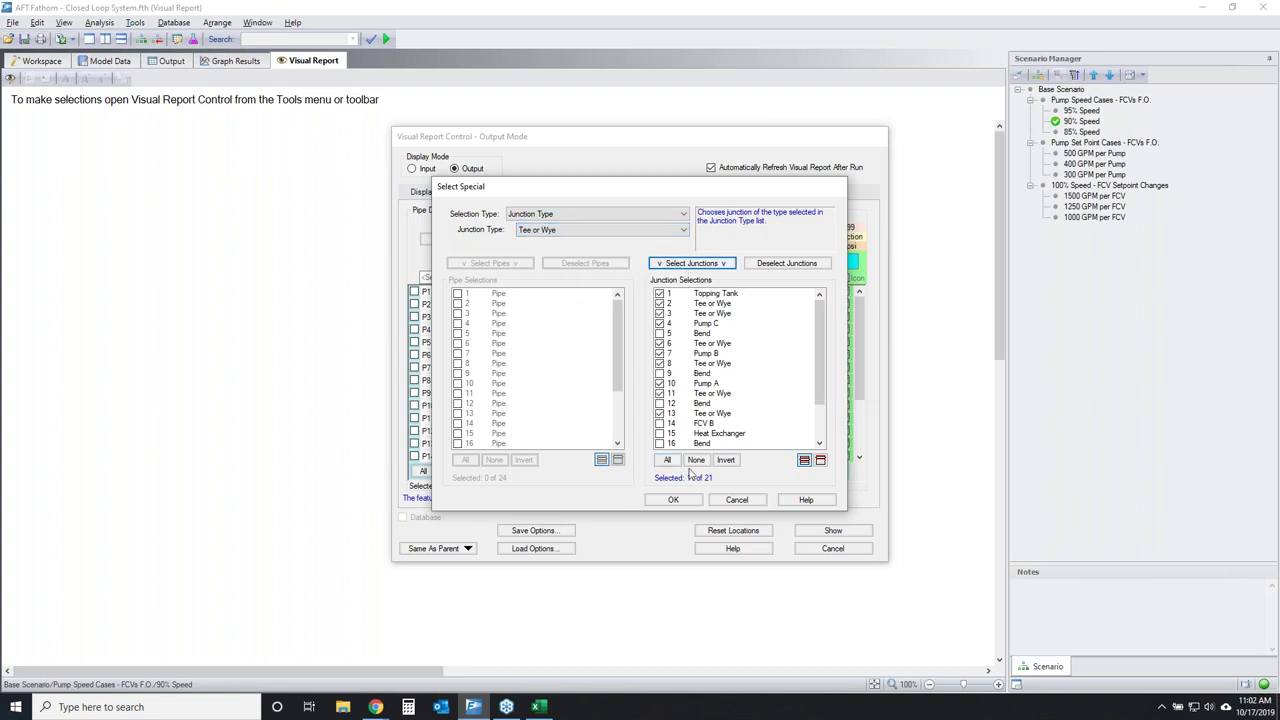
click(673, 499)
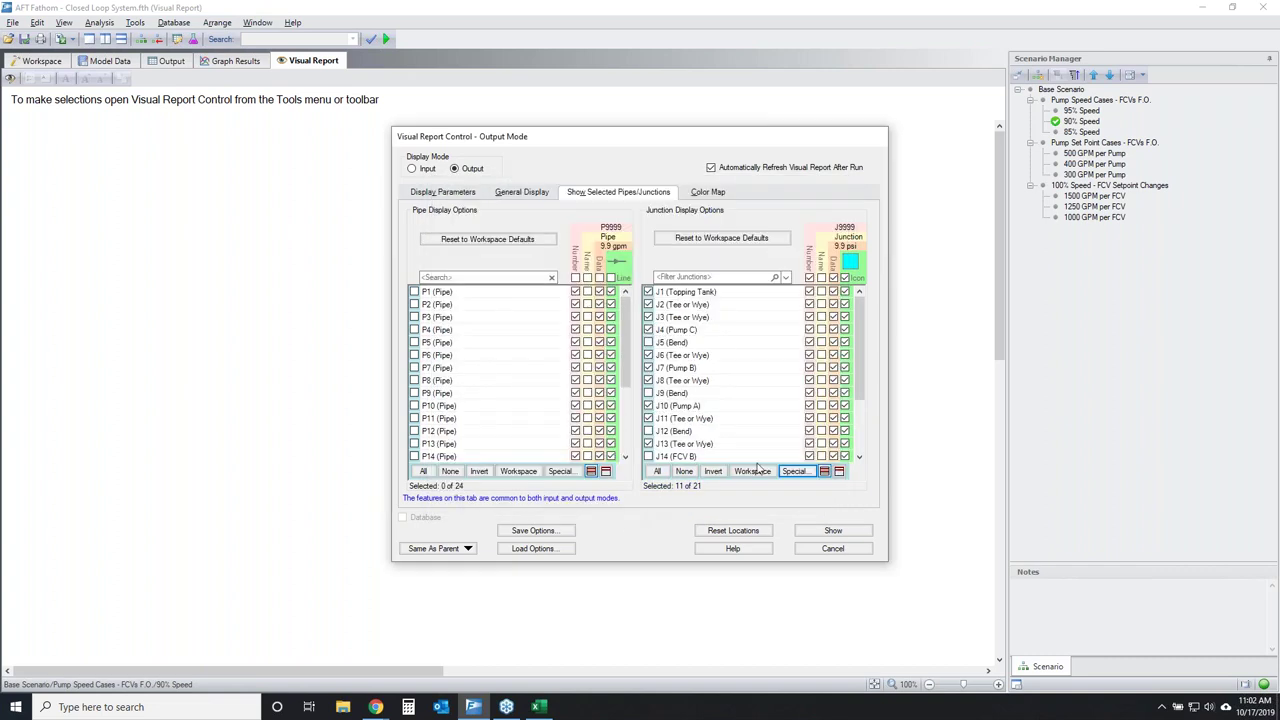
Turn off a label column for the selected junctions.
click(1245, 340)
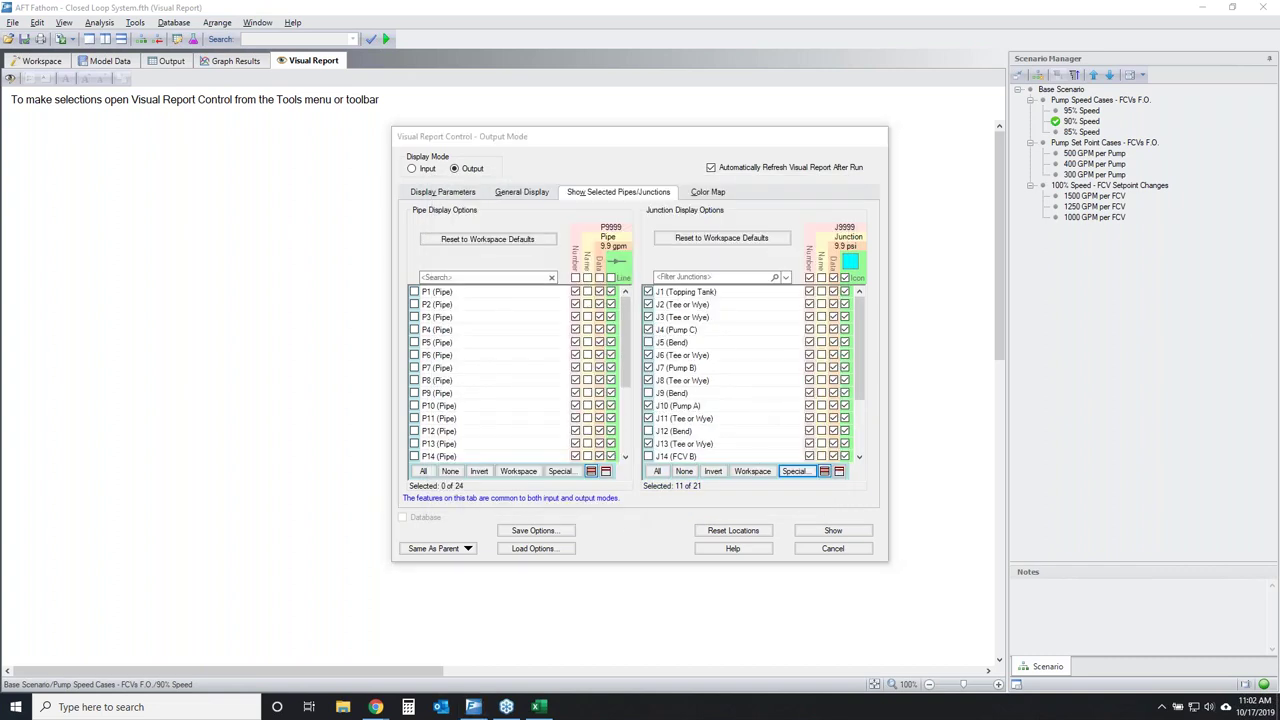
mouse_move(672, 320)
mouse_down()
mouse_move(649, 488)
mouse_move(698, 364)
mouse_move(668, 316)
mouse_up()
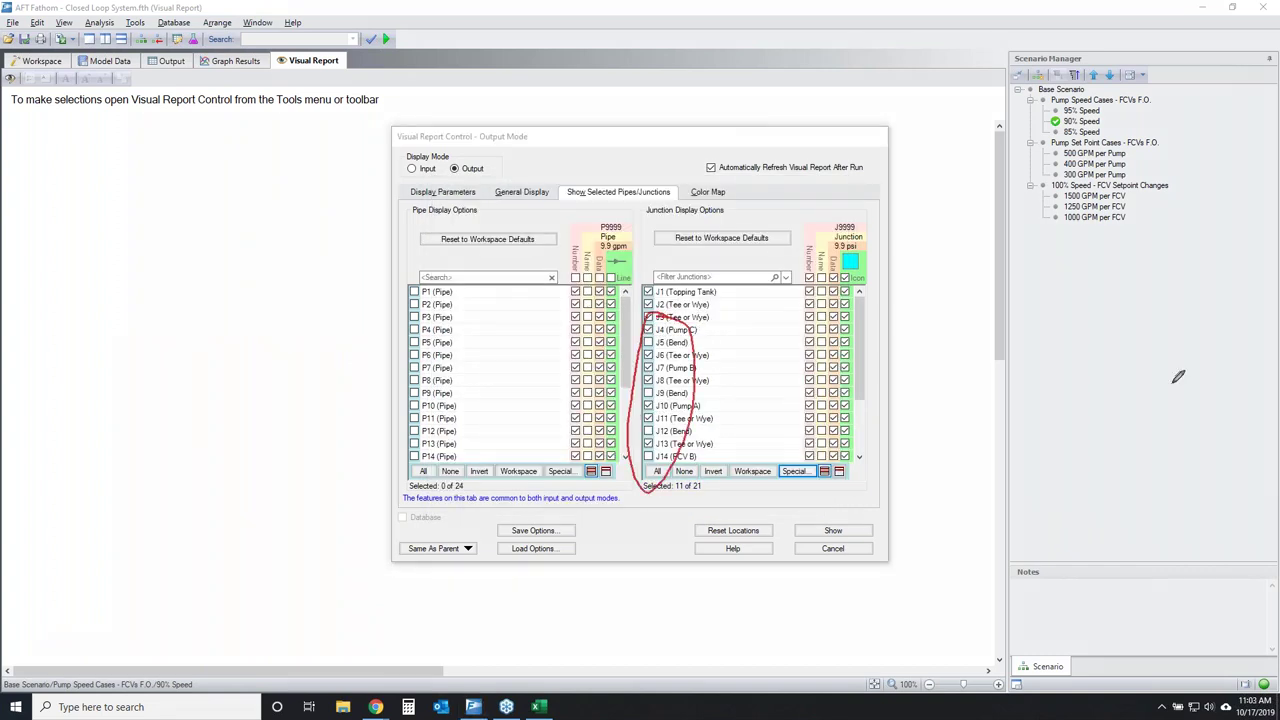
key(Escape)
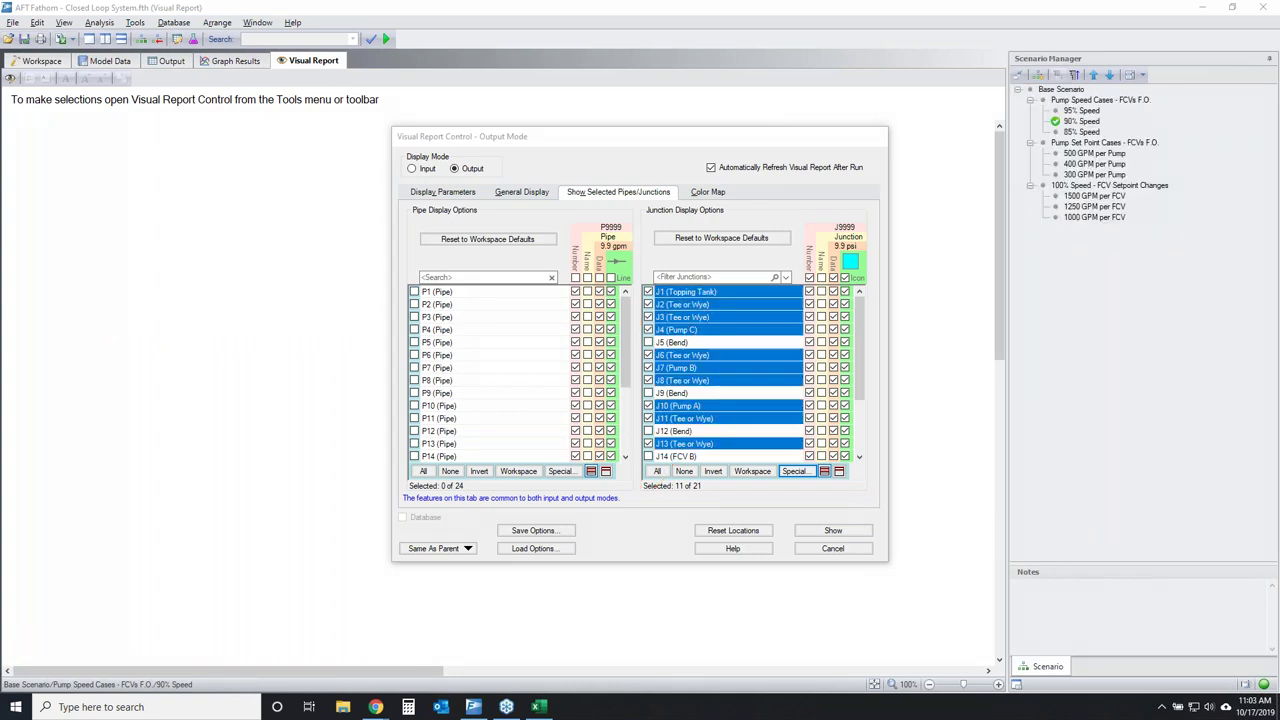
click(833, 277)
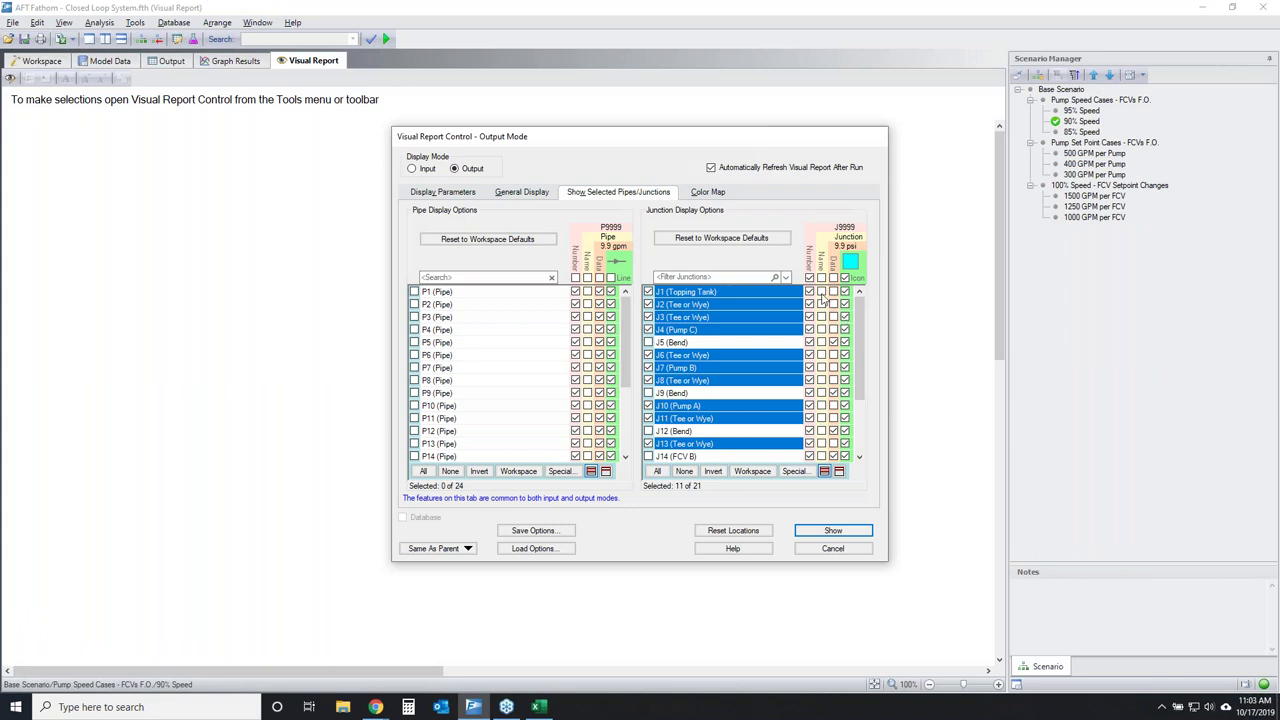
Colour pipes by Pressure Loss Stag. Total in psid with 5 generated bands, then show the report.
click(708, 192)
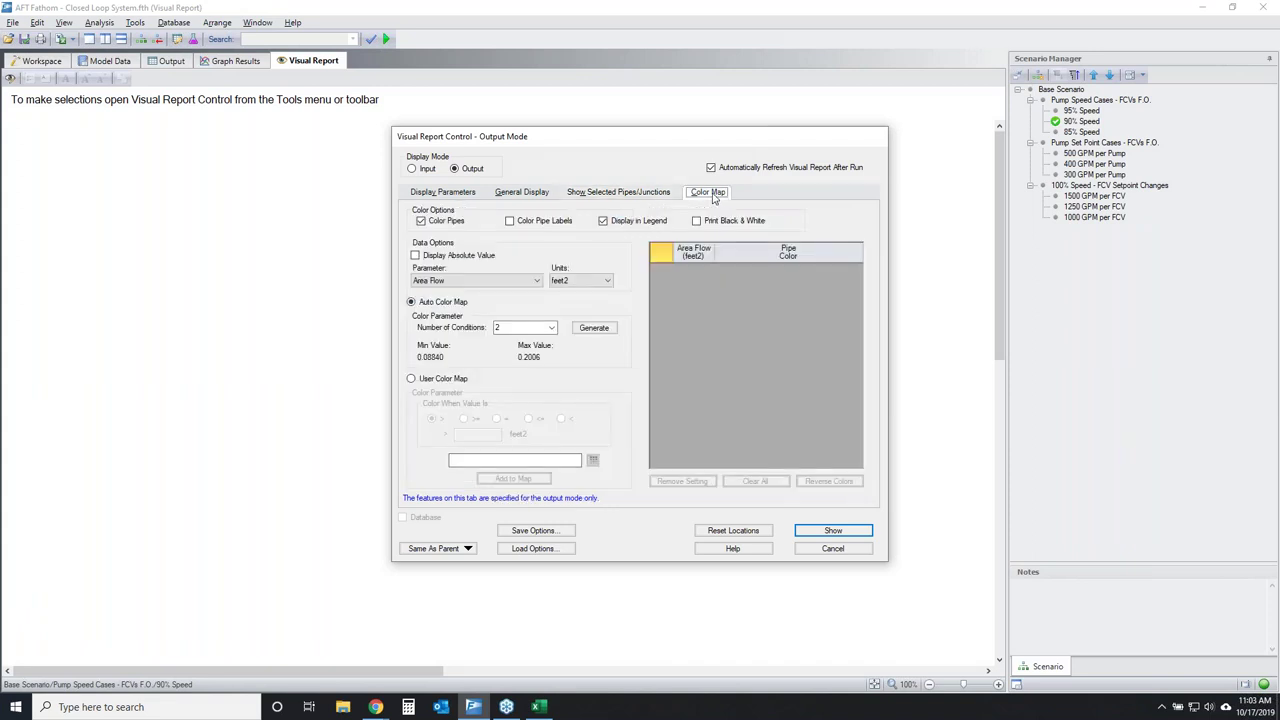
click(478, 281)
scroll(478, 318, down, 2)
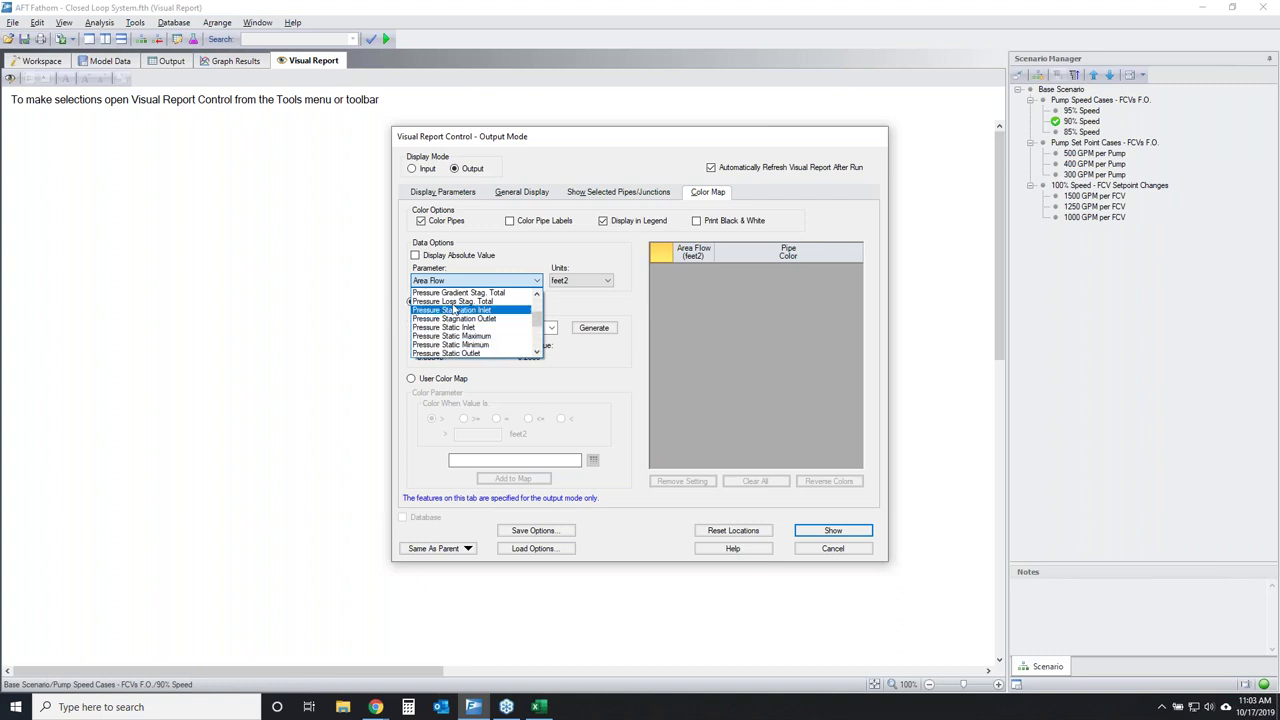
click(465, 301)
click(587, 284)
click(587, 286)
click(551, 329)
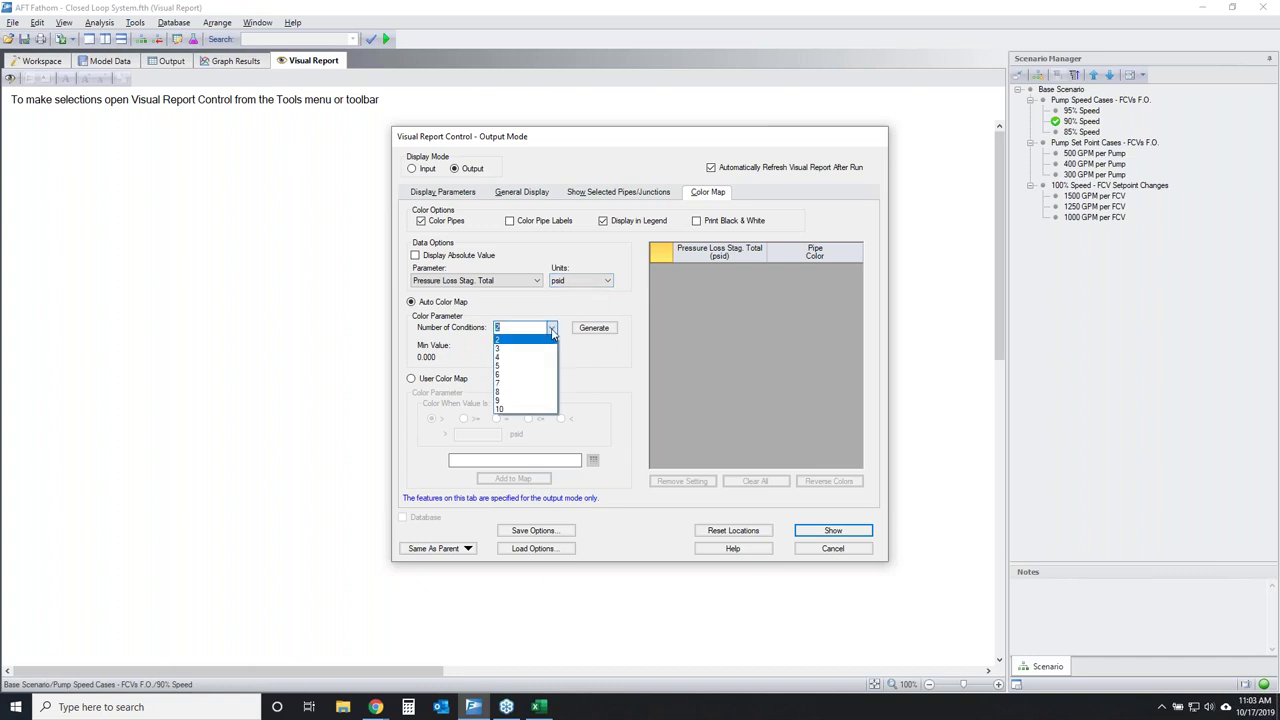
click(512, 365)
click(594, 328)
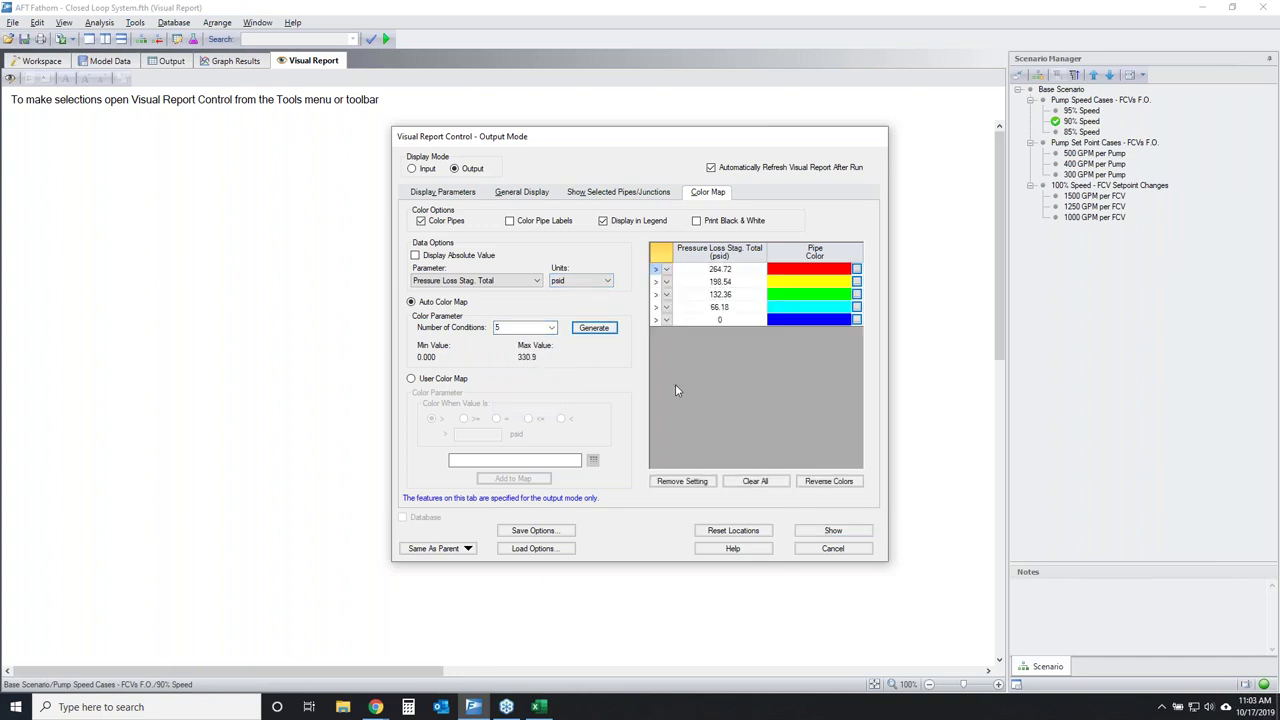
click(838, 531)
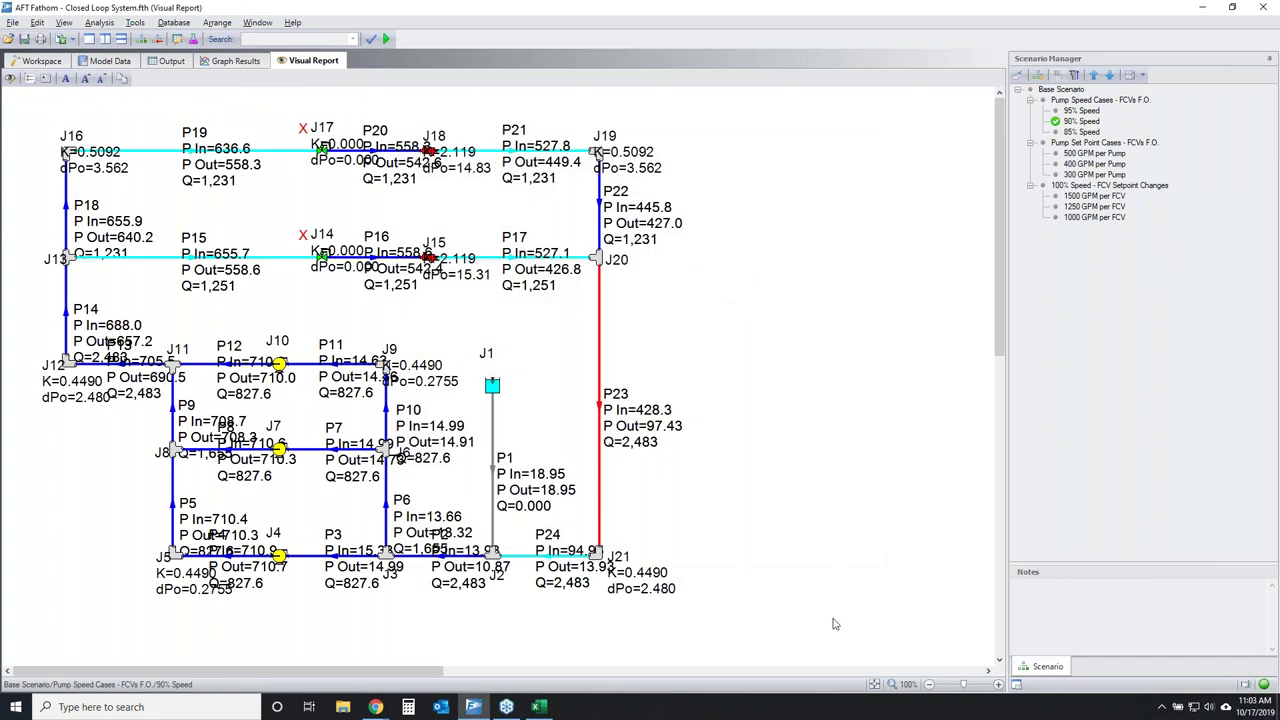
Place the colour legend beside the network, then restore the diagram to 100% zoom.
click(875, 684)
drag(966, 572, 448, 262)
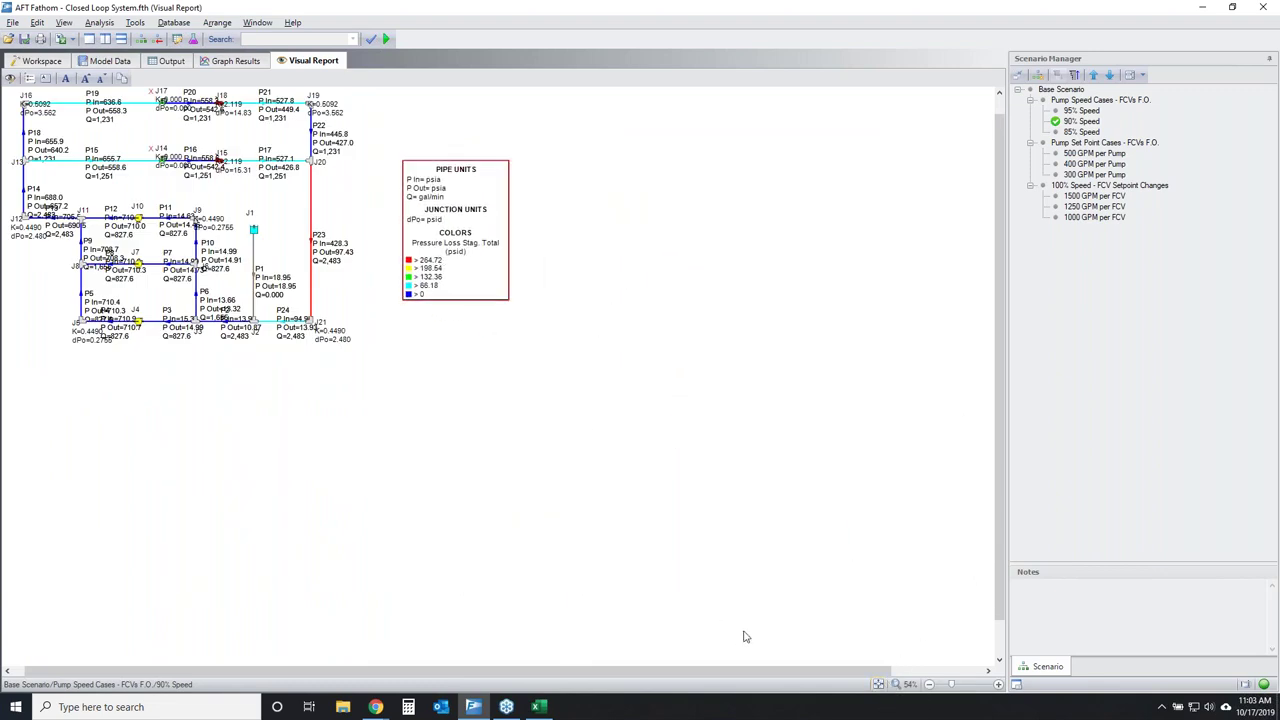
click(877, 684)
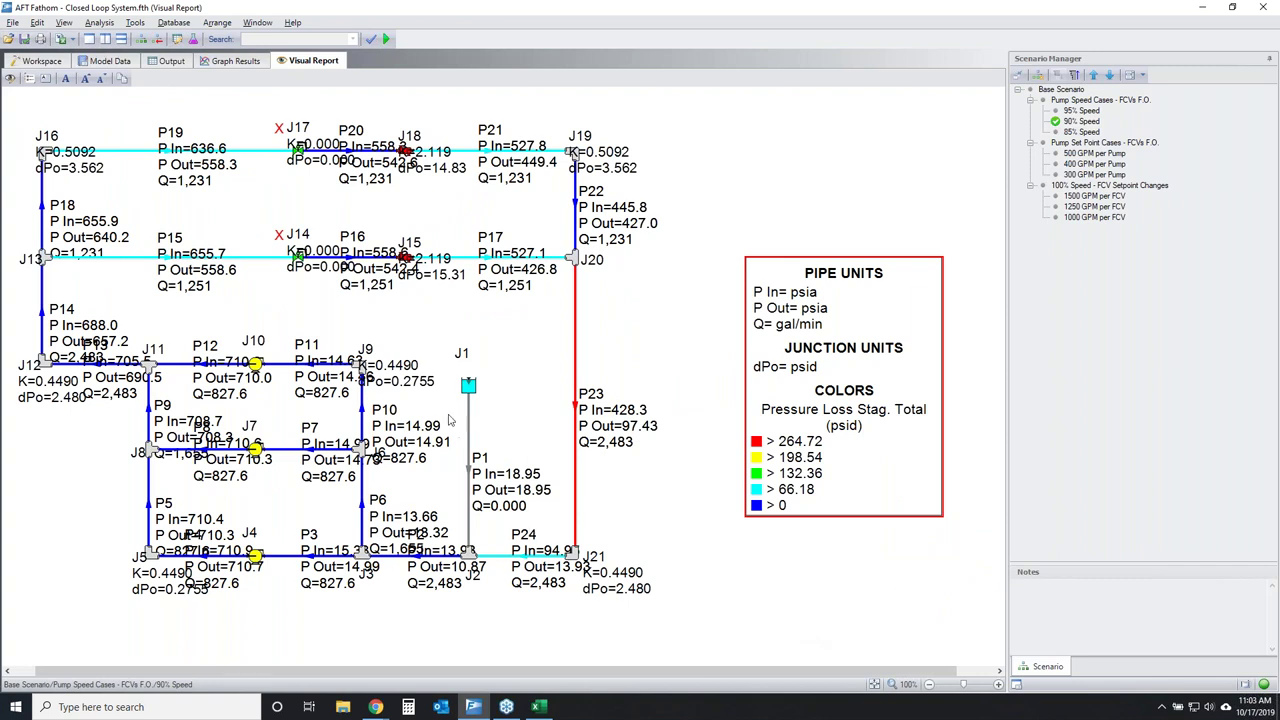
Move the P18, J16, P19, J17 and J18 labels clear of their pipes, then return to Workspace.
drag(87, 238, 108, 220)
drag(72, 162, 40, 136)
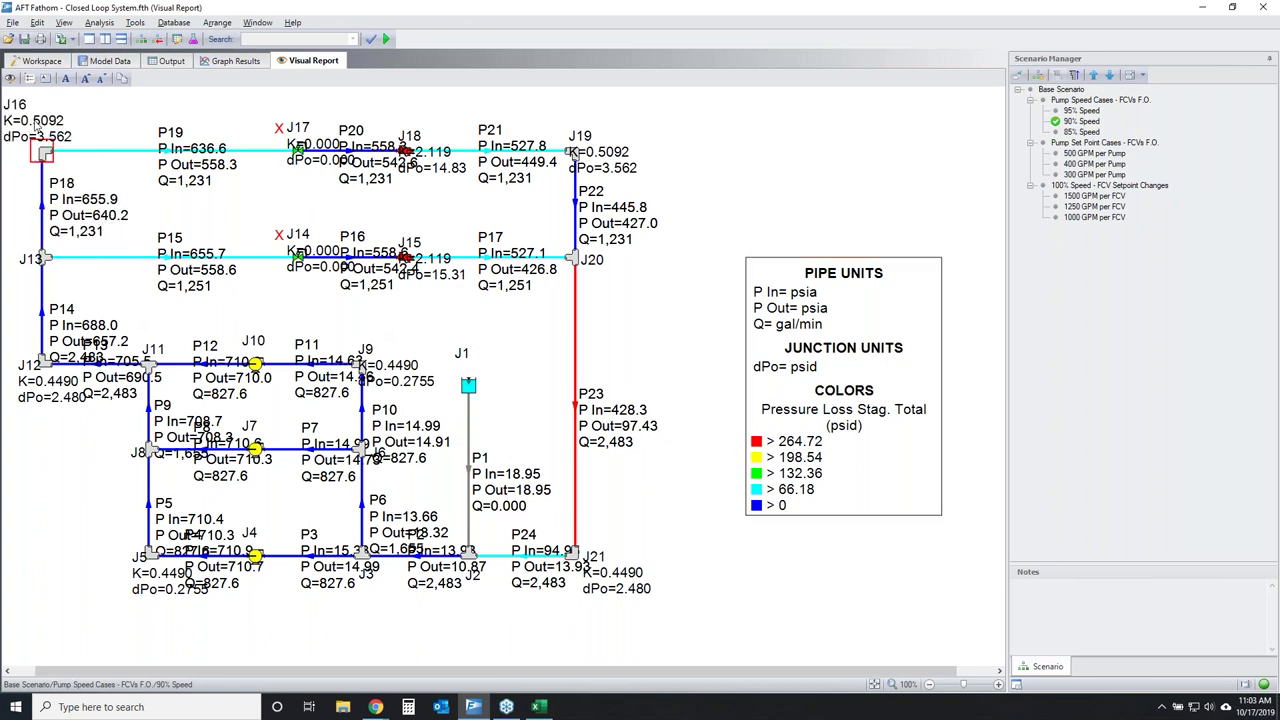
drag(183, 173, 167, 144)
drag(317, 156, 293, 132)
drag(387, 165, 385, 202)
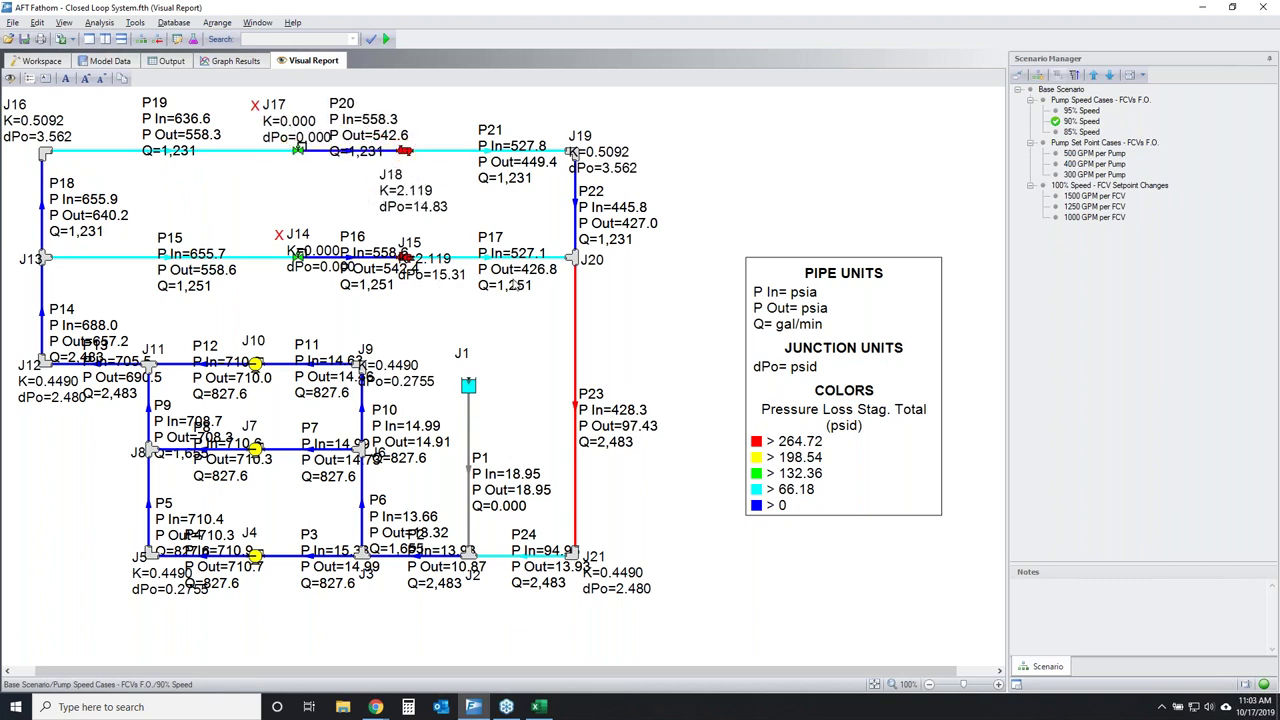
click(38, 61)
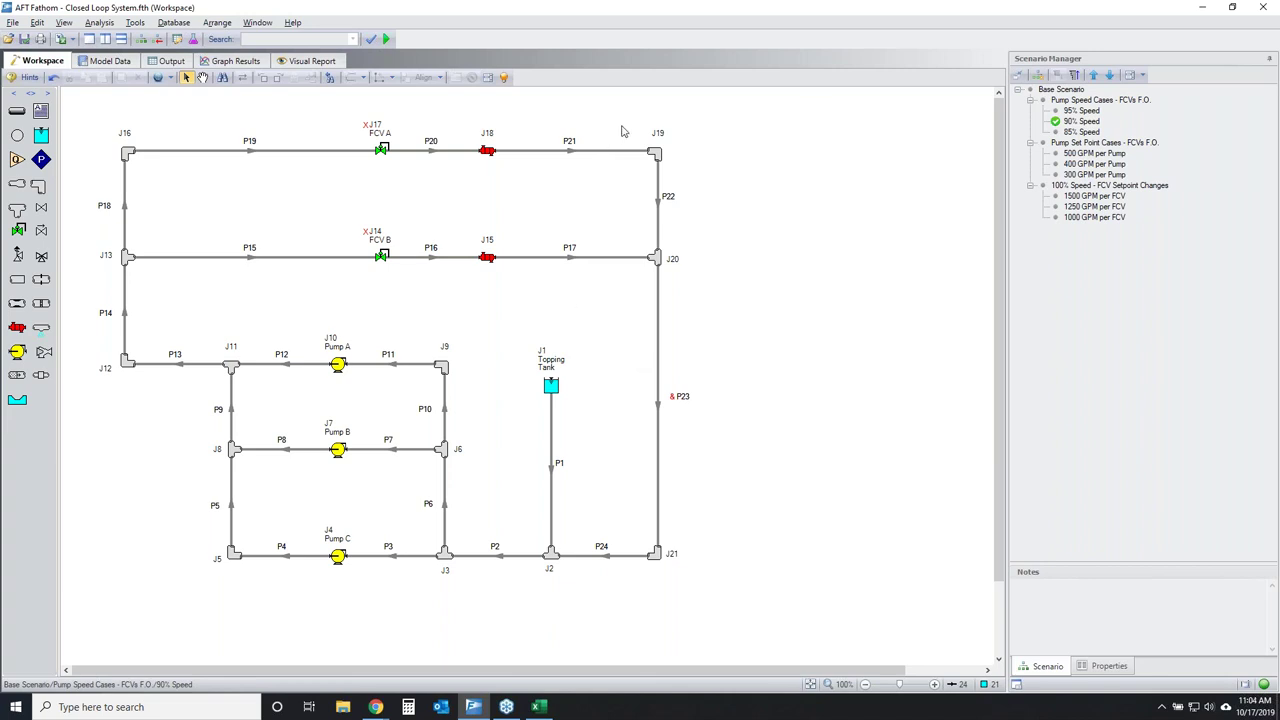
Load the Base Scenario, scale all workspace objects to 200%, and run the model.
double_click(1074, 92)
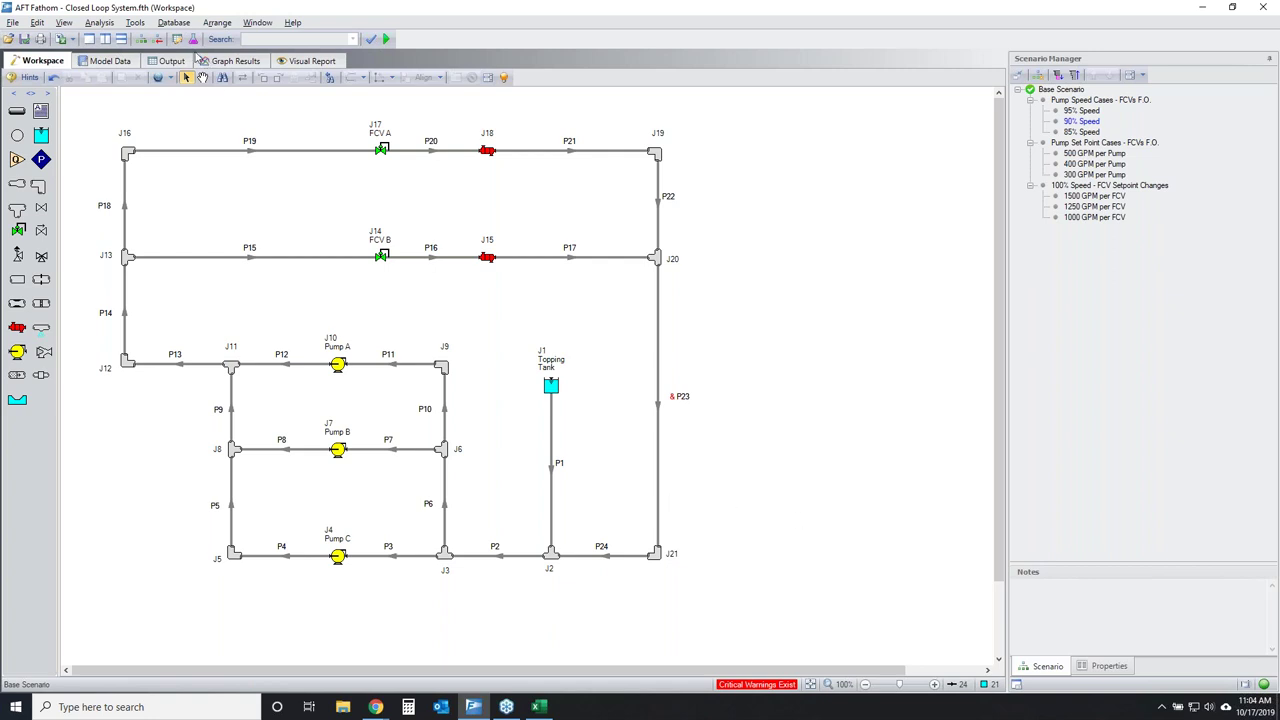
click(217, 22)
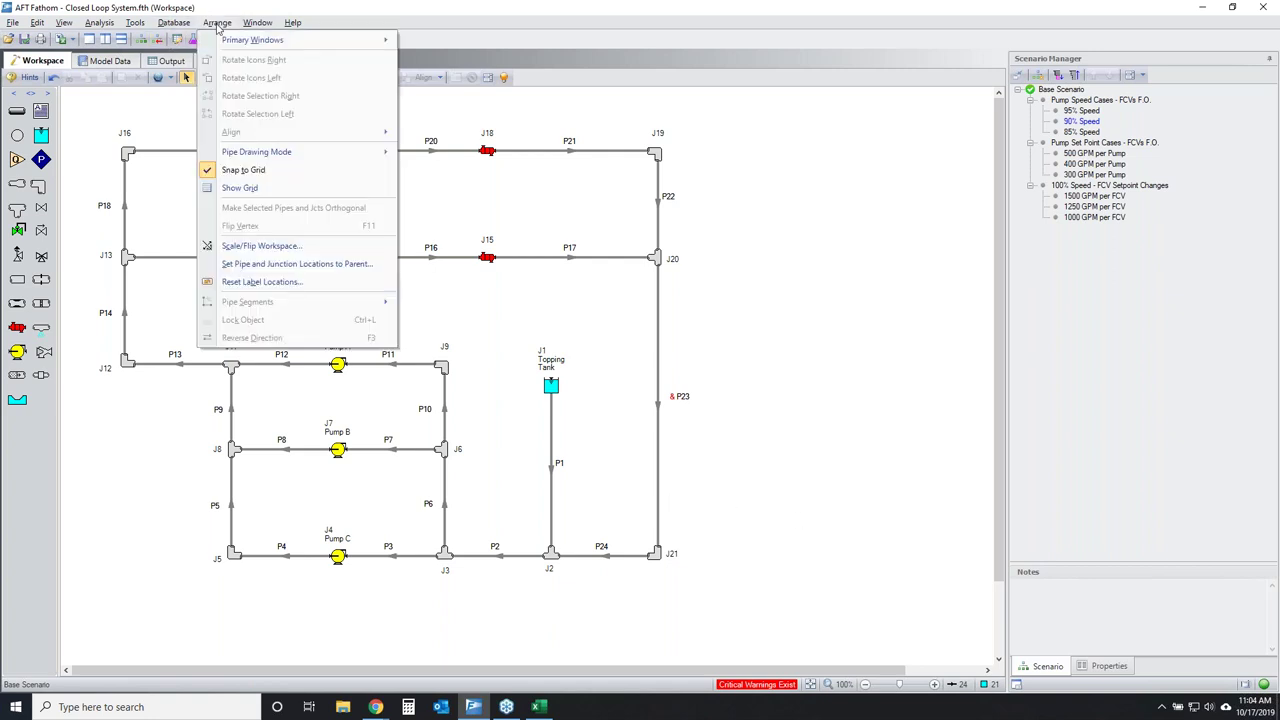
click(258, 246)
click(558, 324)
drag(640, 401, 683, 401)
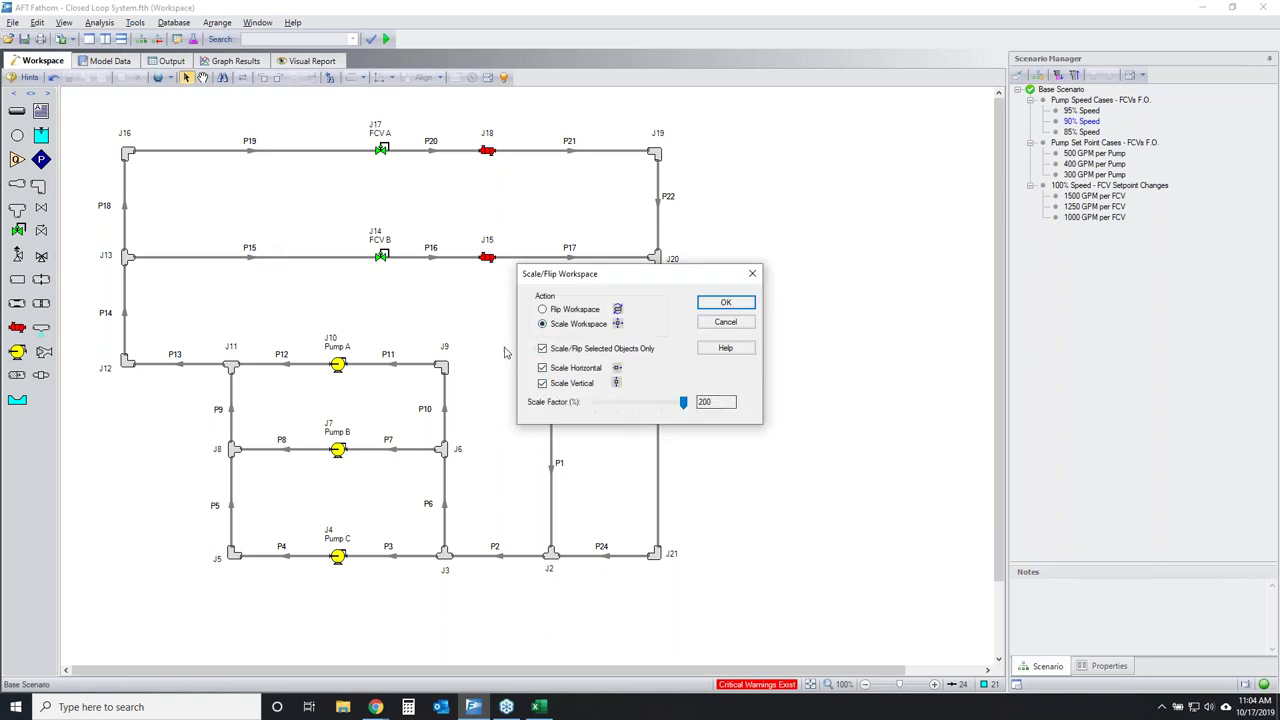
click(542, 348)
click(726, 302)
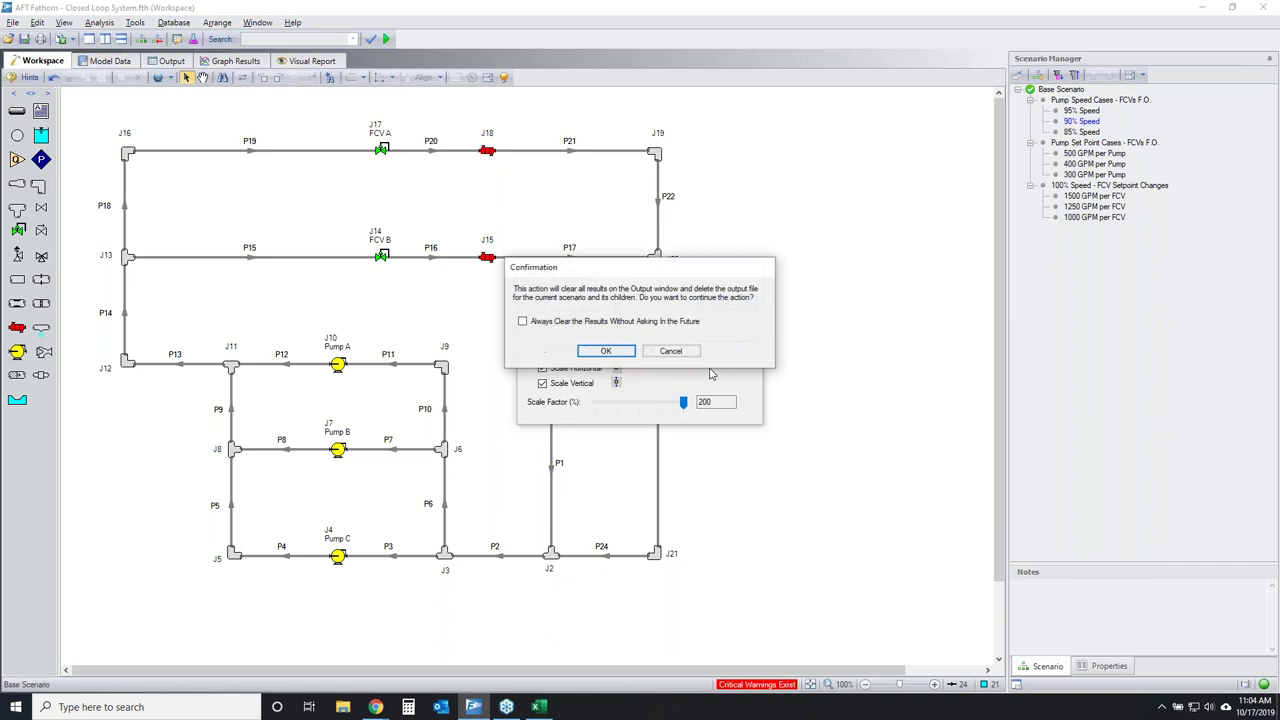
click(606, 351)
click(811, 684)
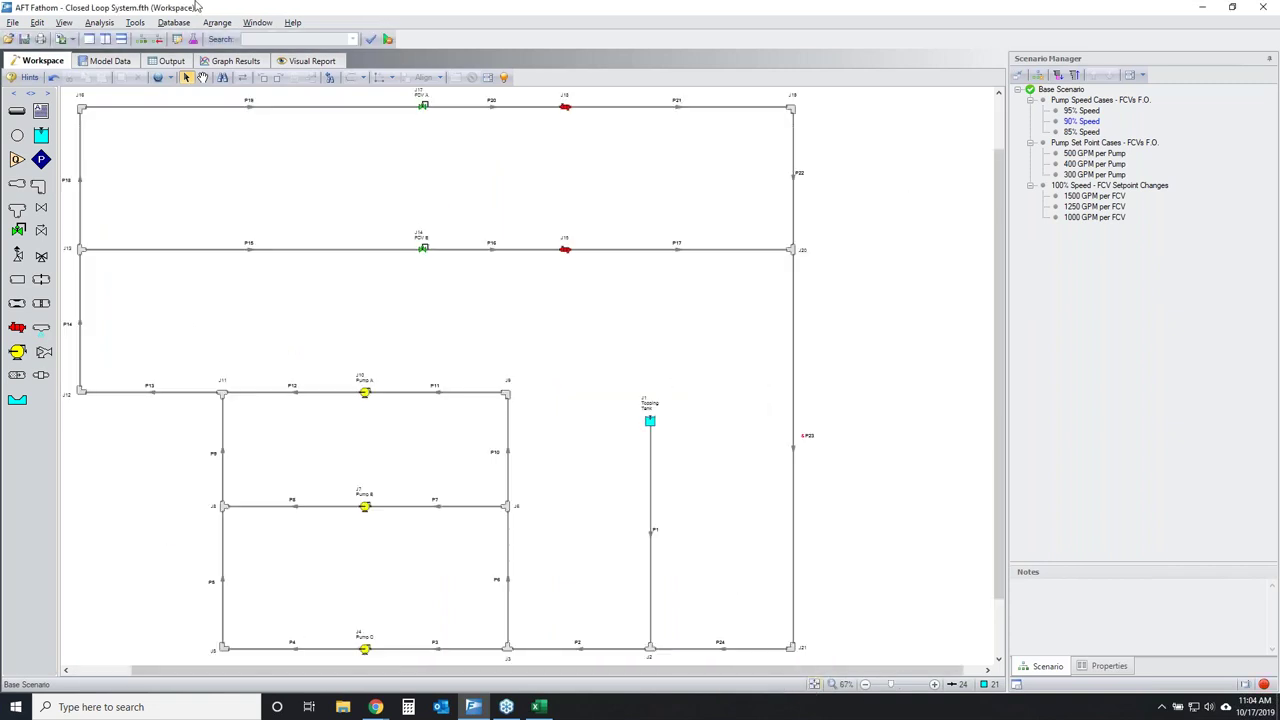
click(387, 39)
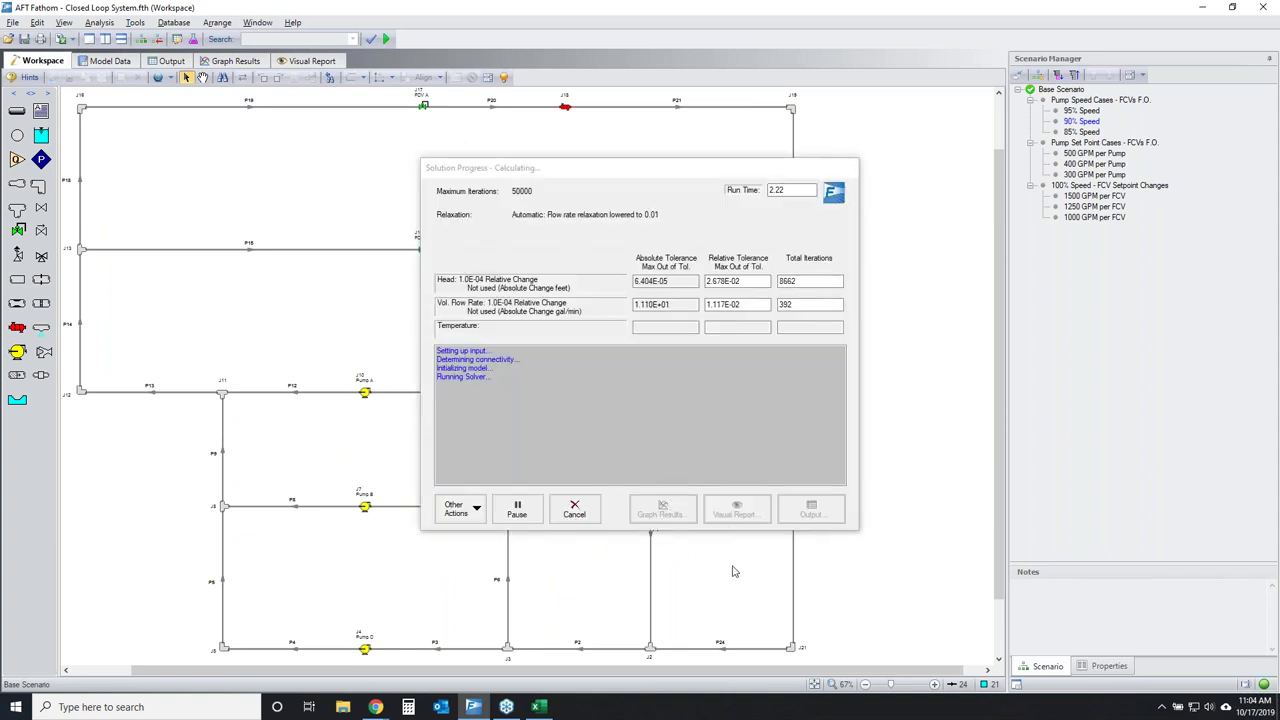
Show pipe Volumetric Flow Rate, Static Inlet and Outlet Pressure, and junction Loss Factor (K).
click(729, 511)
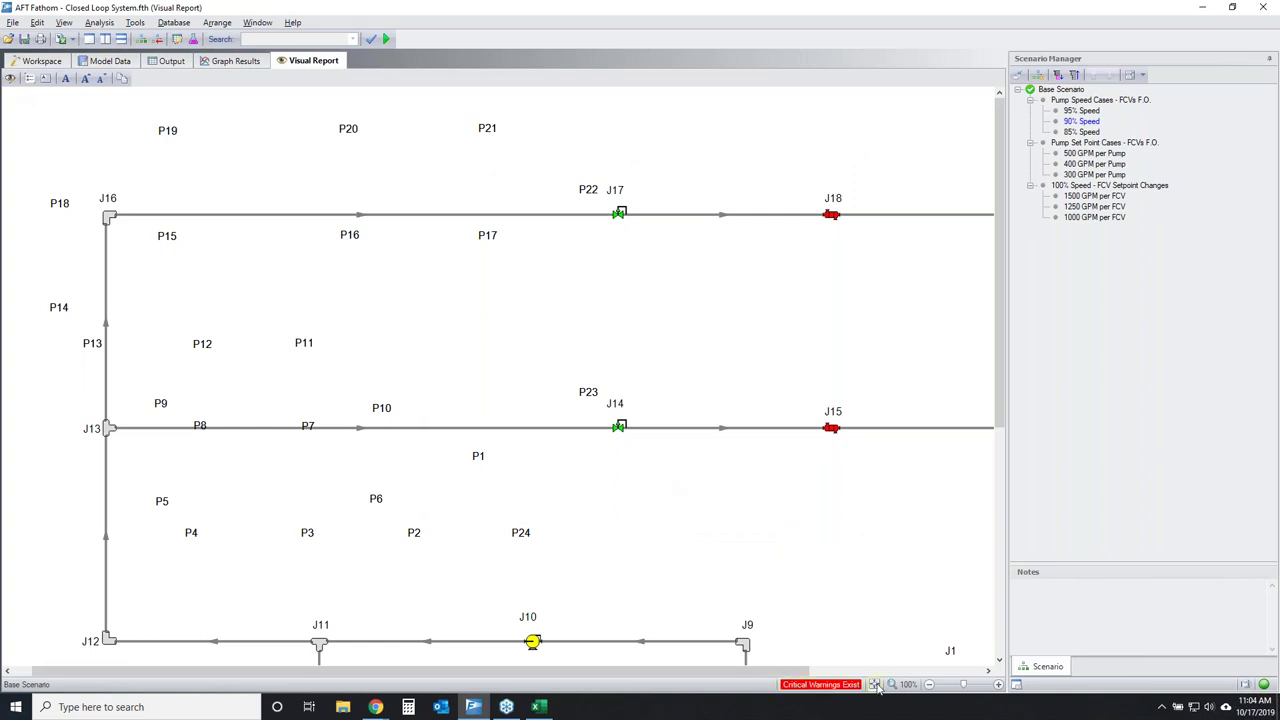
click(875, 685)
click(10, 78)
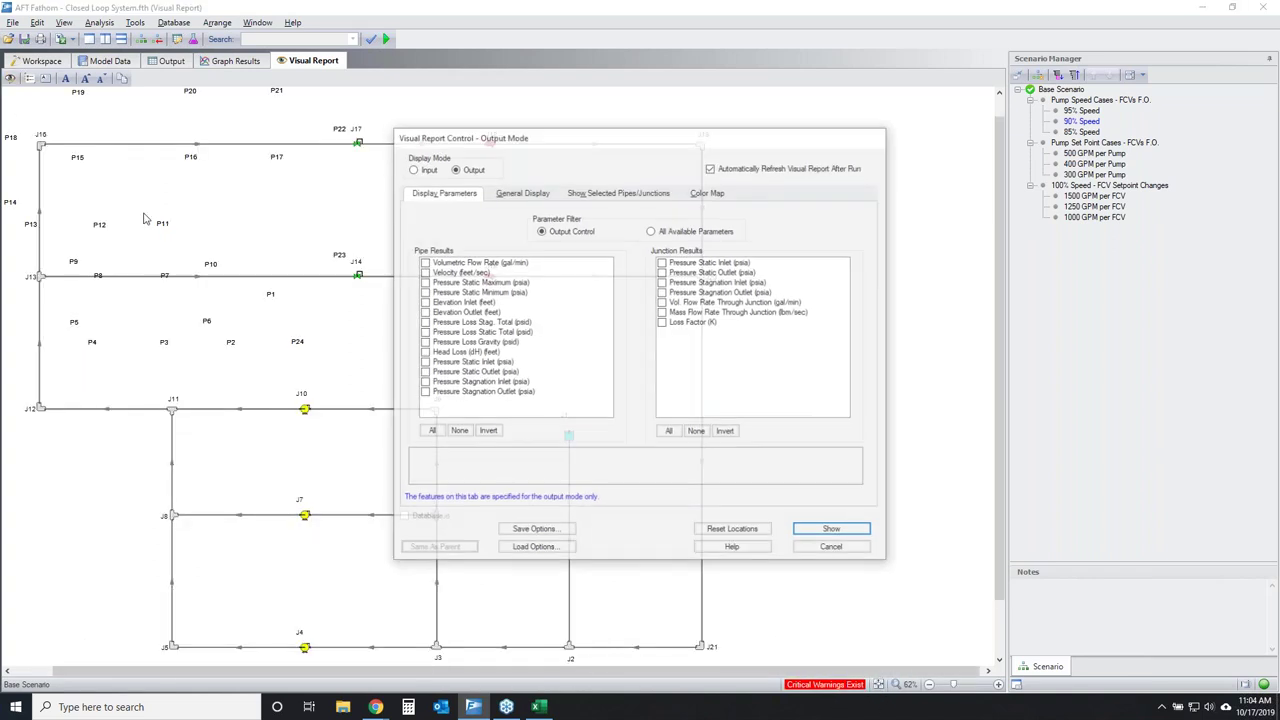
click(423, 262)
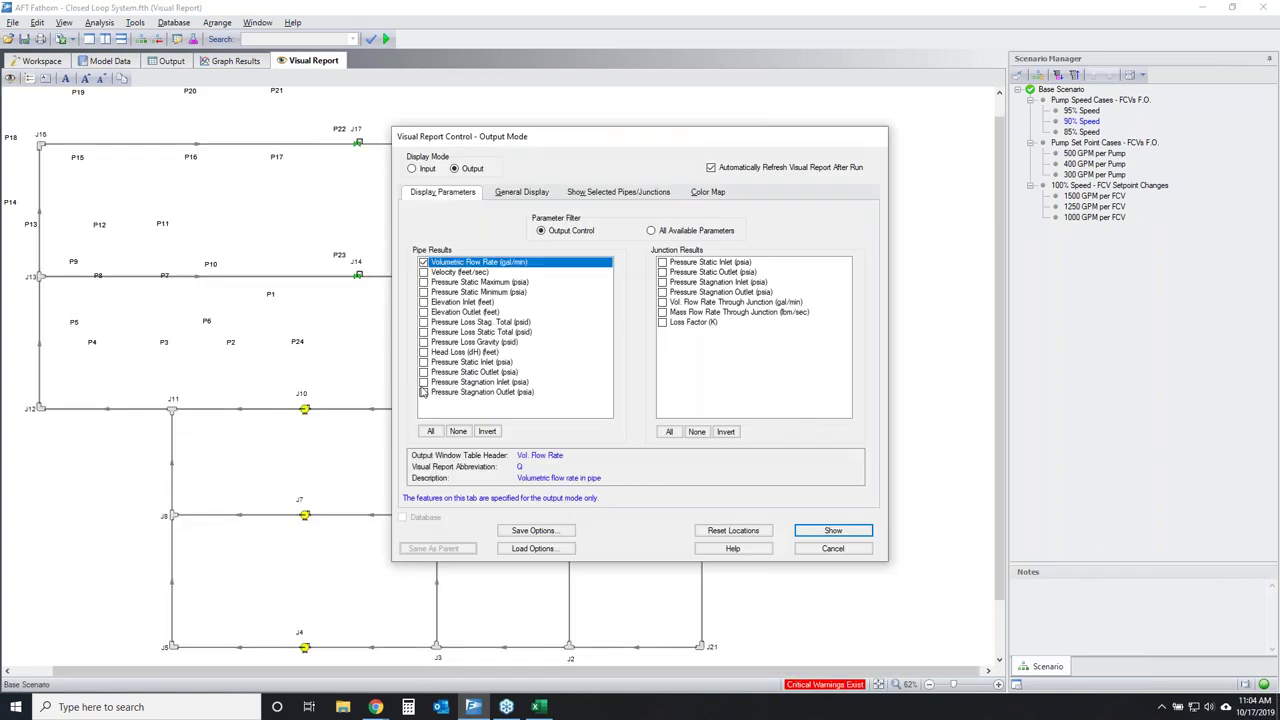
click(423, 362)
click(423, 372)
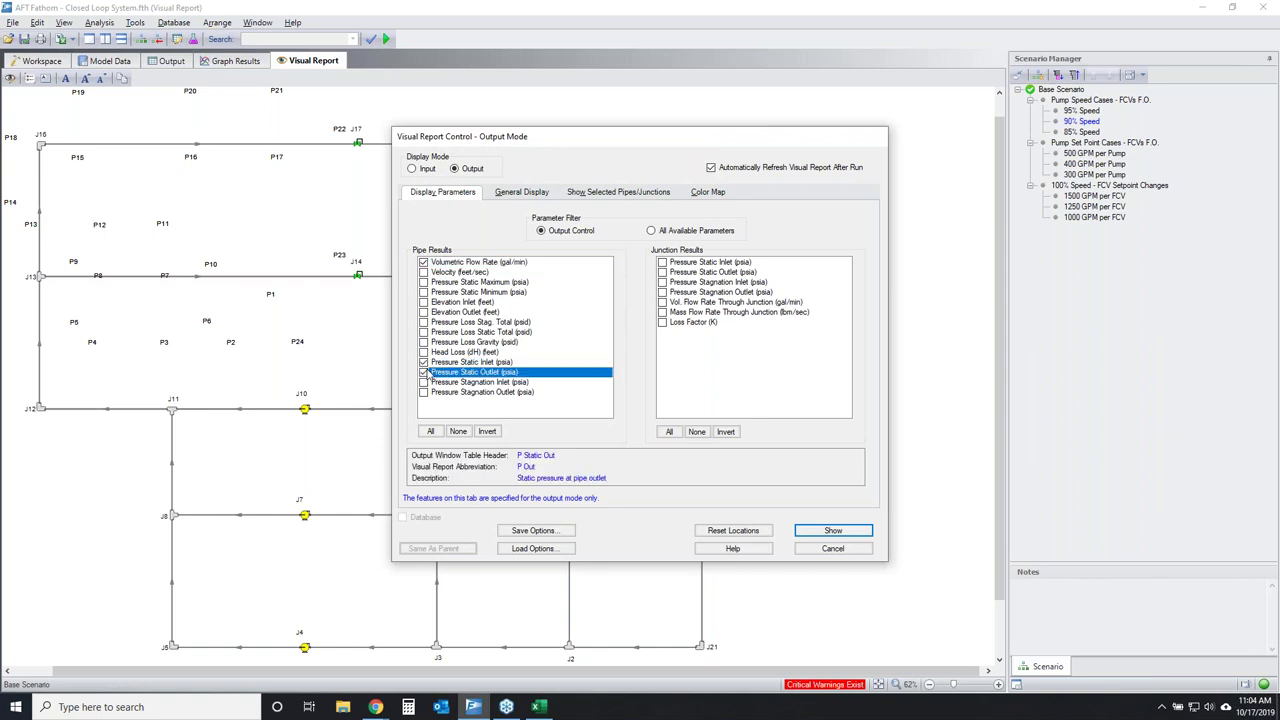
click(661, 322)
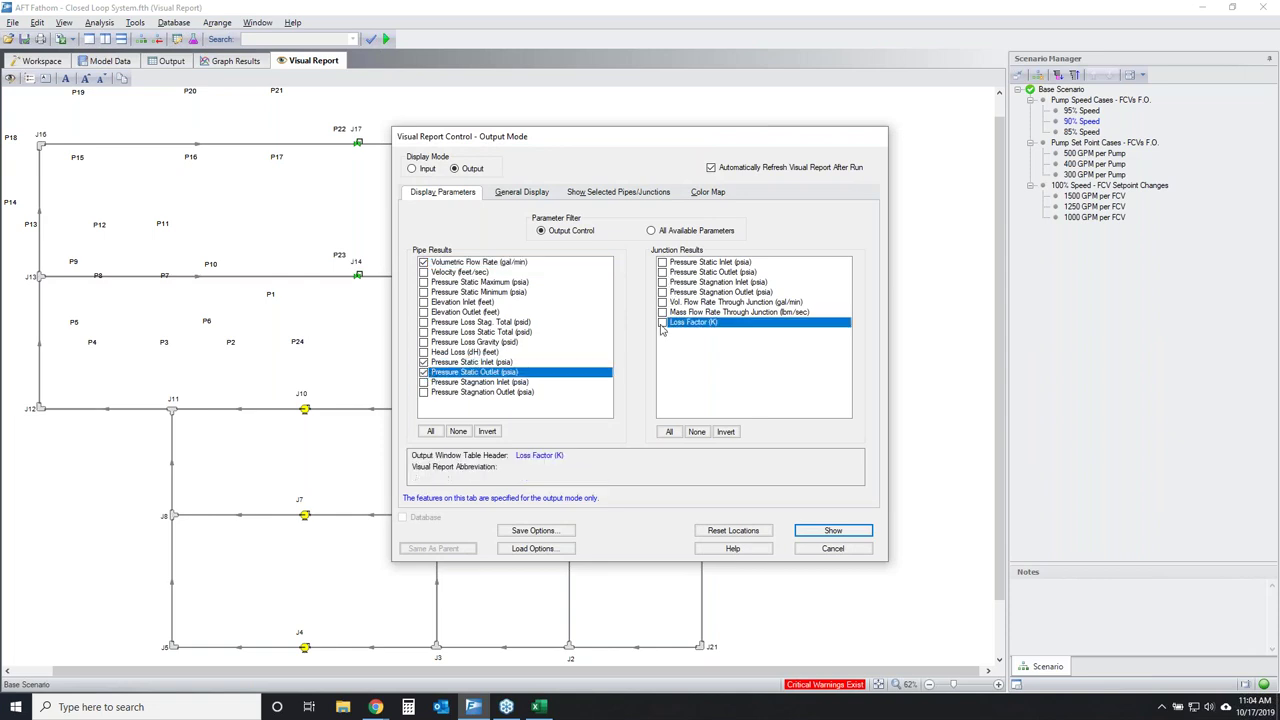
List All Available Parameters, pick one more, and go to General Display font settings.
click(694, 231)
scroll(687, 367, down, 4)
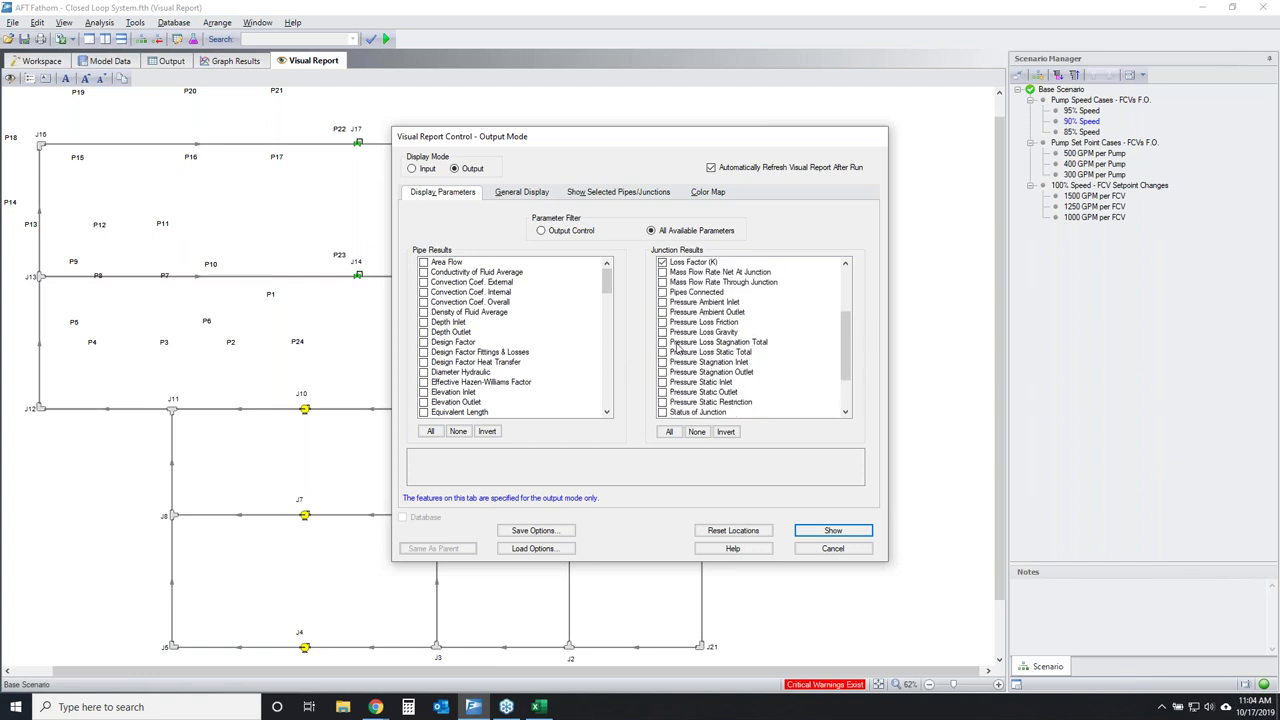
click(670, 344)
click(521, 191)
click(775, 238)
Set the legend font size to 16 and the minimum number of digits to 4.
click(696, 226)
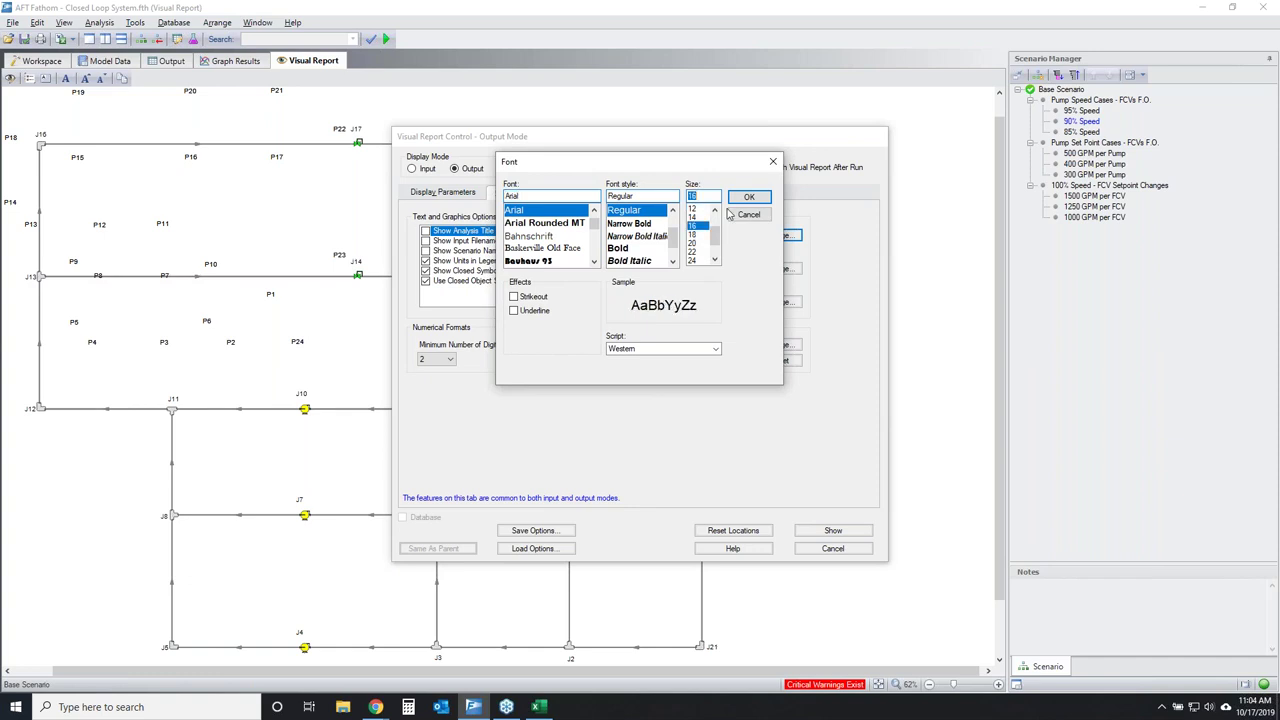
click(731, 214)
click(764, 302)
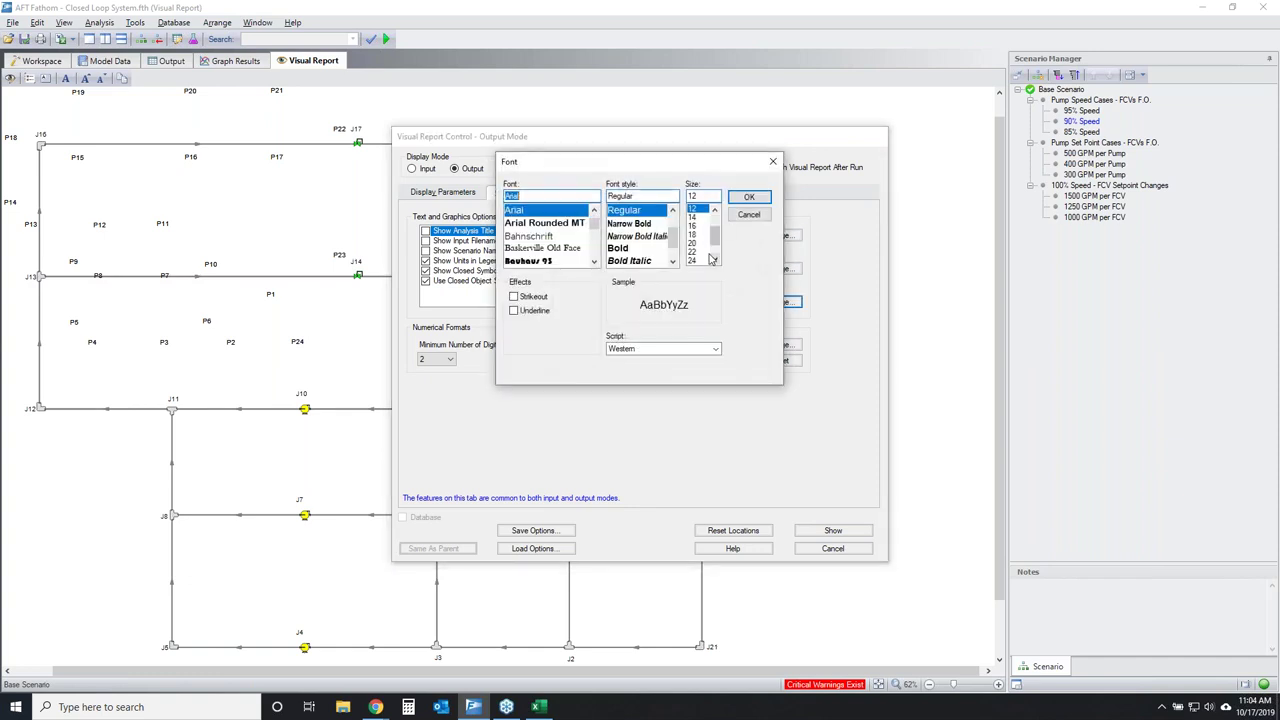
click(696, 226)
click(749, 197)
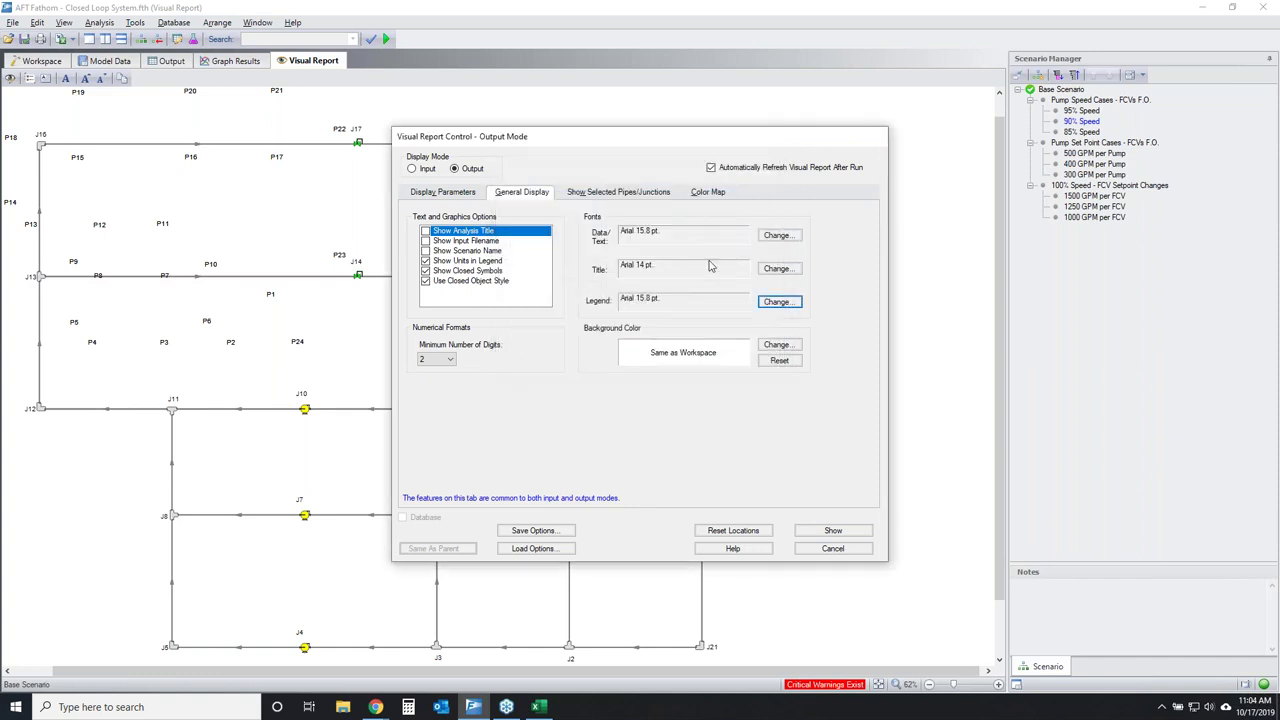
click(436, 359)
click(437, 400)
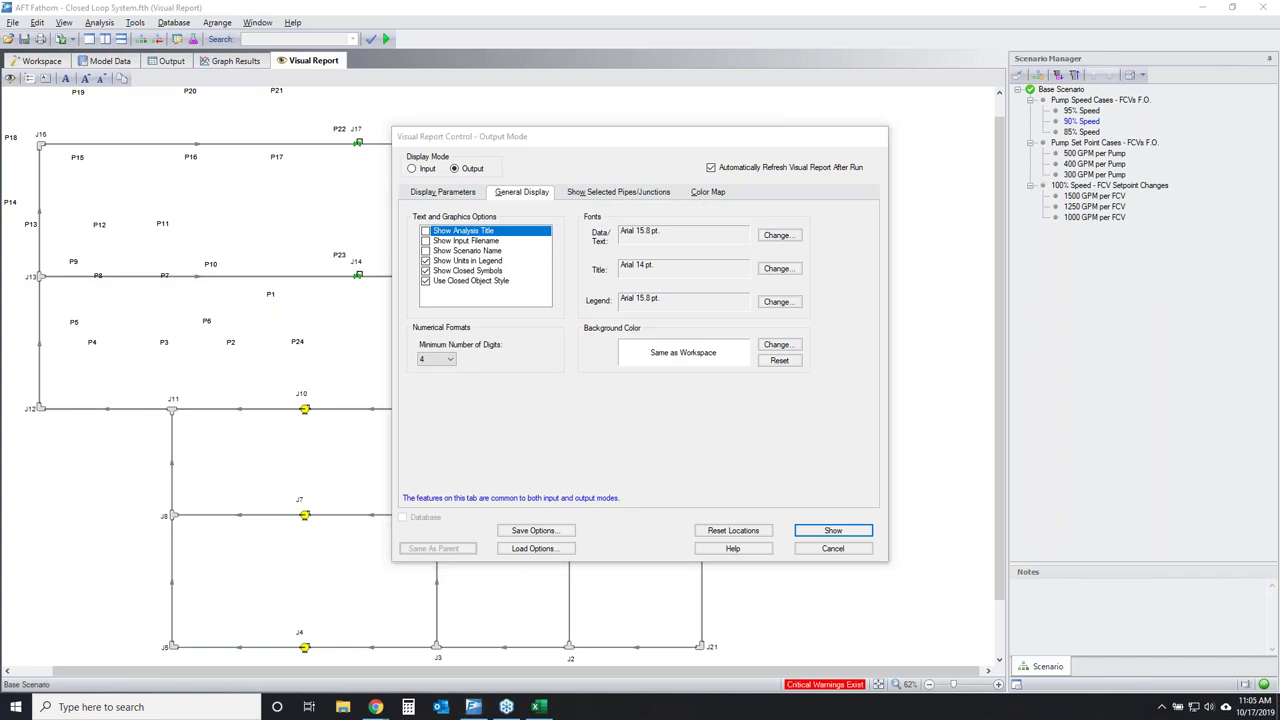
mouse_move(1126, 72)
mouse_down()
mouse_move(1030, 80)
mouse_move(1128, 80)
mouse_up()
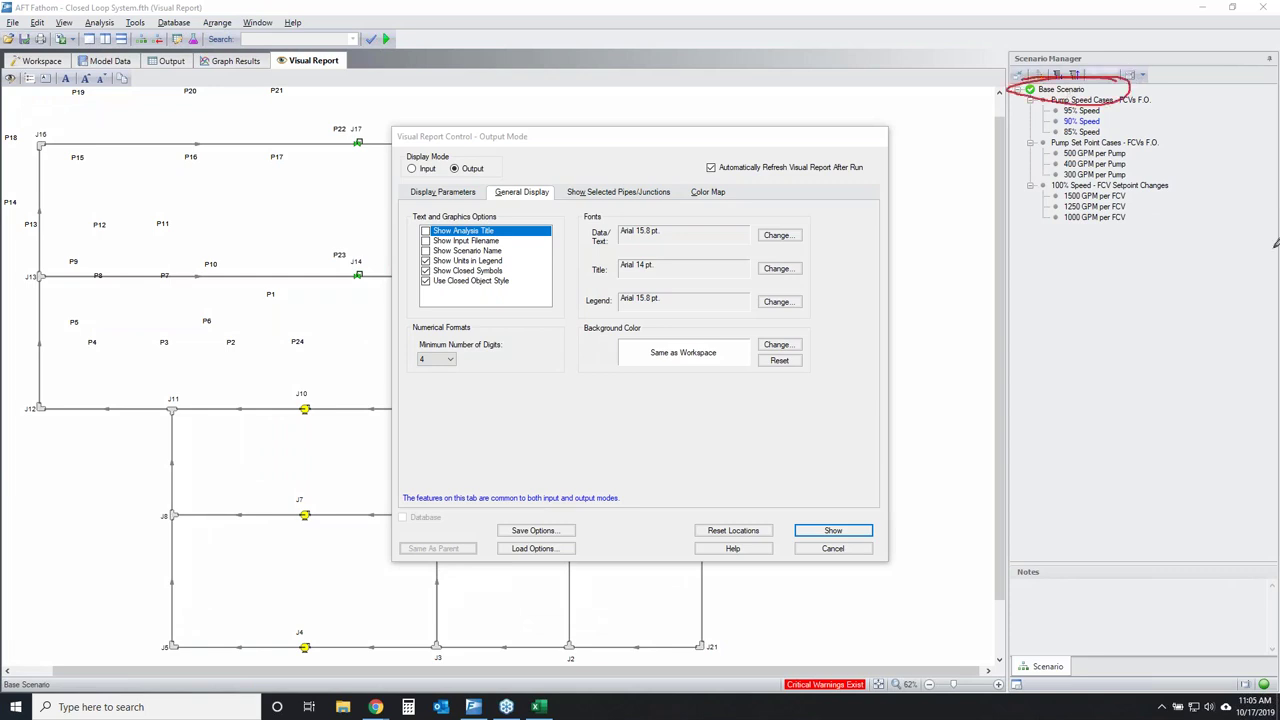
key(Escape)
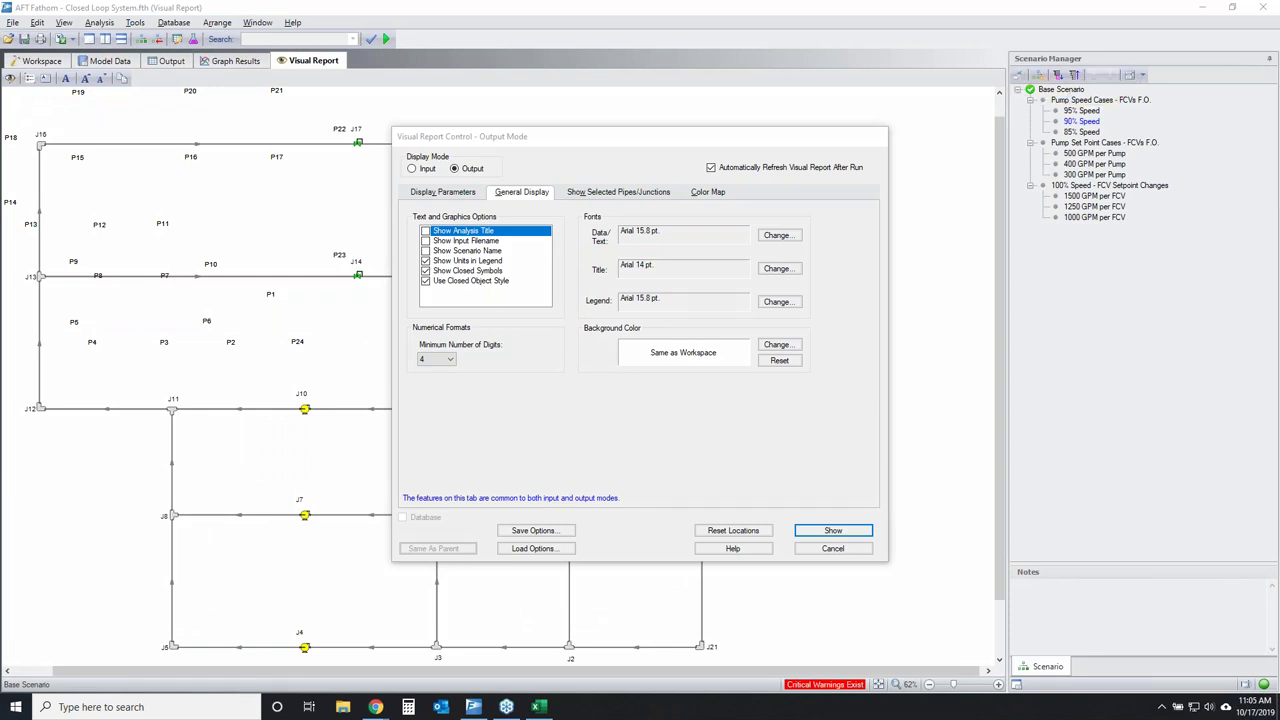
Use Special selection by Junction Type to select all Pump junctions.
click(637, 192)
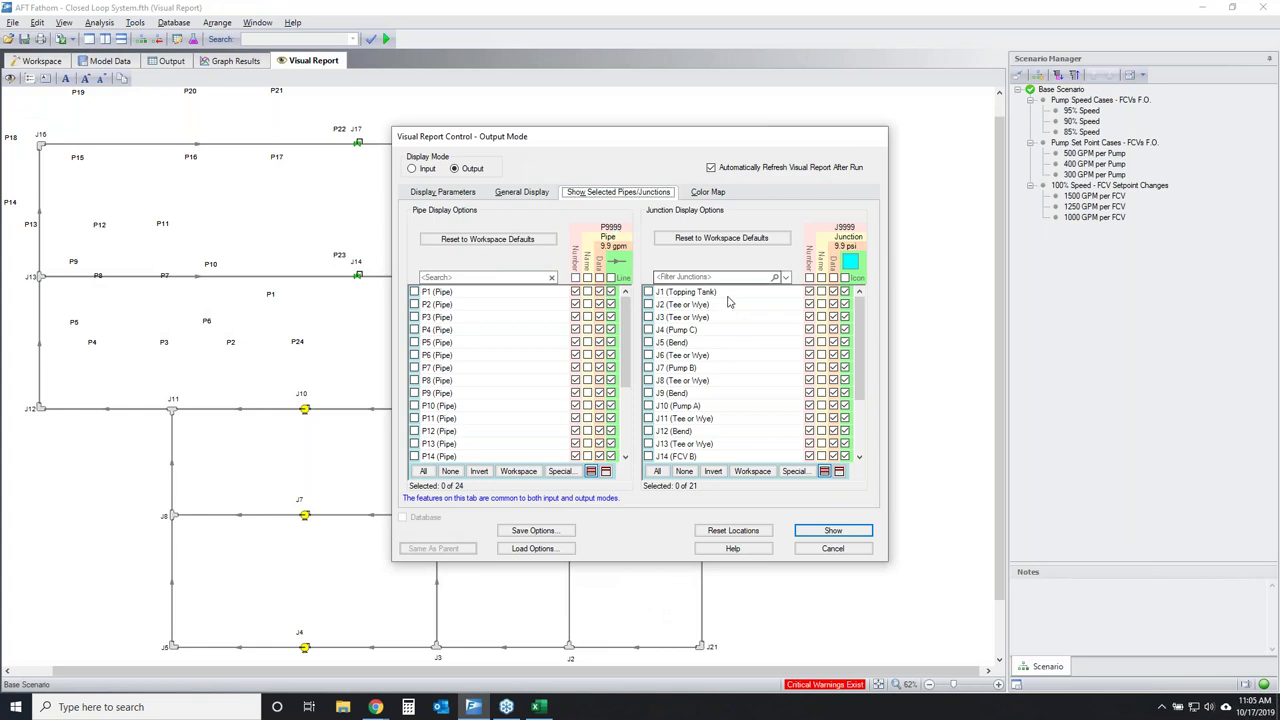
click(794, 471)
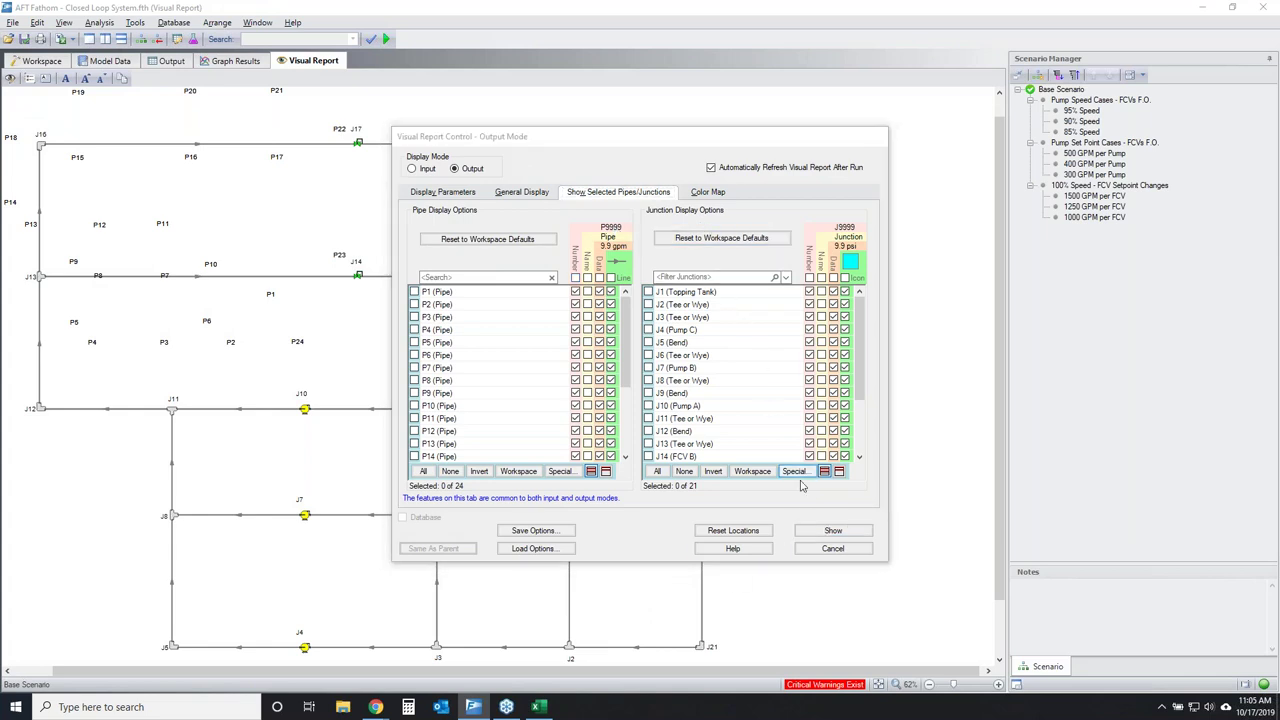
click(561, 216)
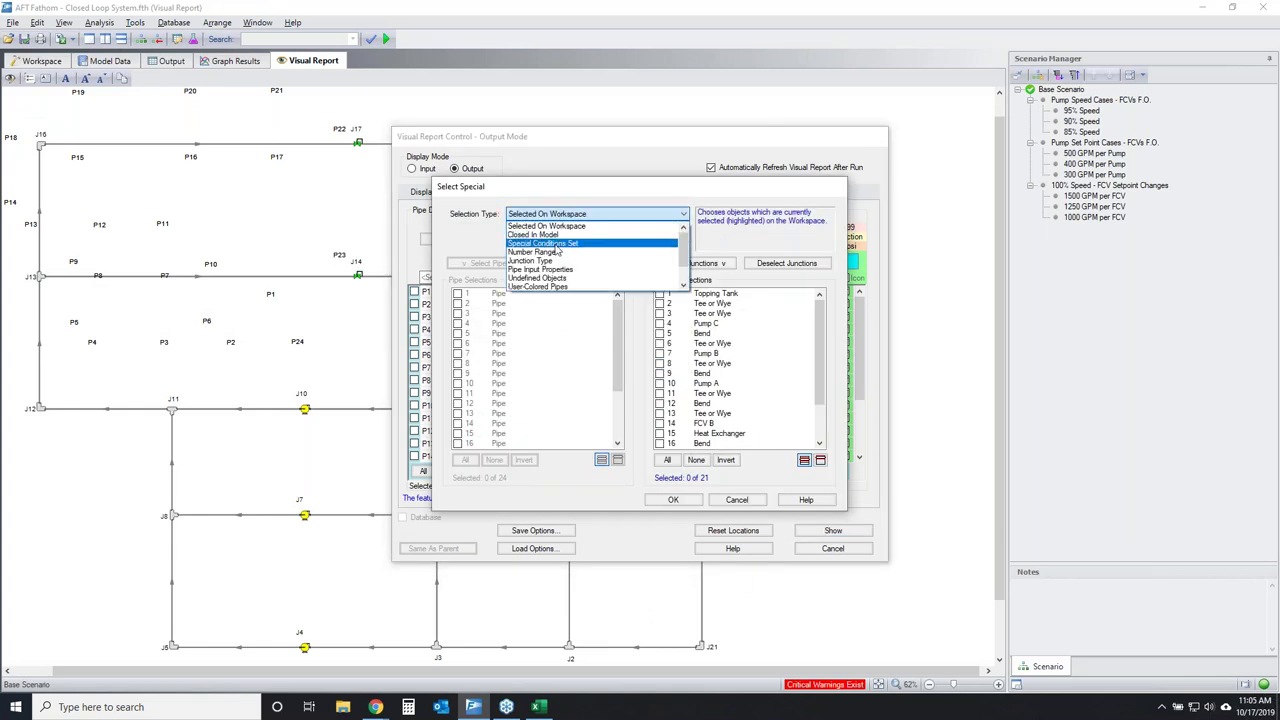
click(552, 260)
click(559, 233)
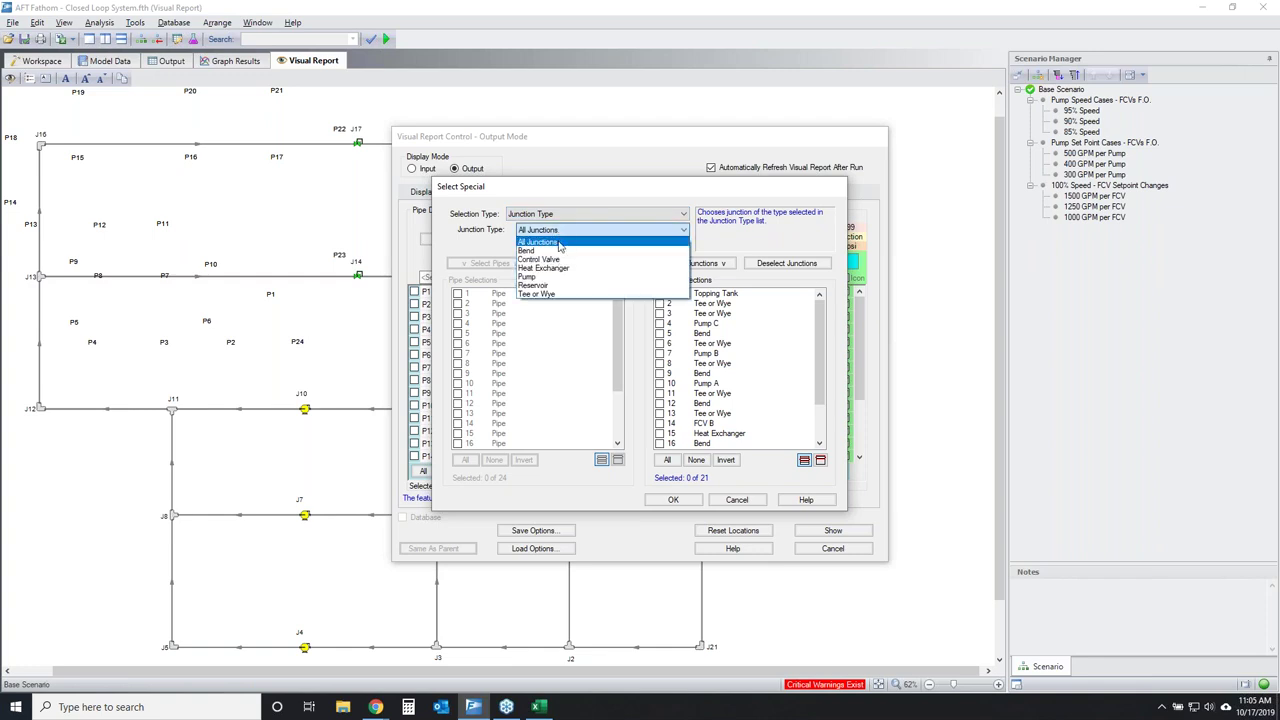
click(548, 281)
click(690, 263)
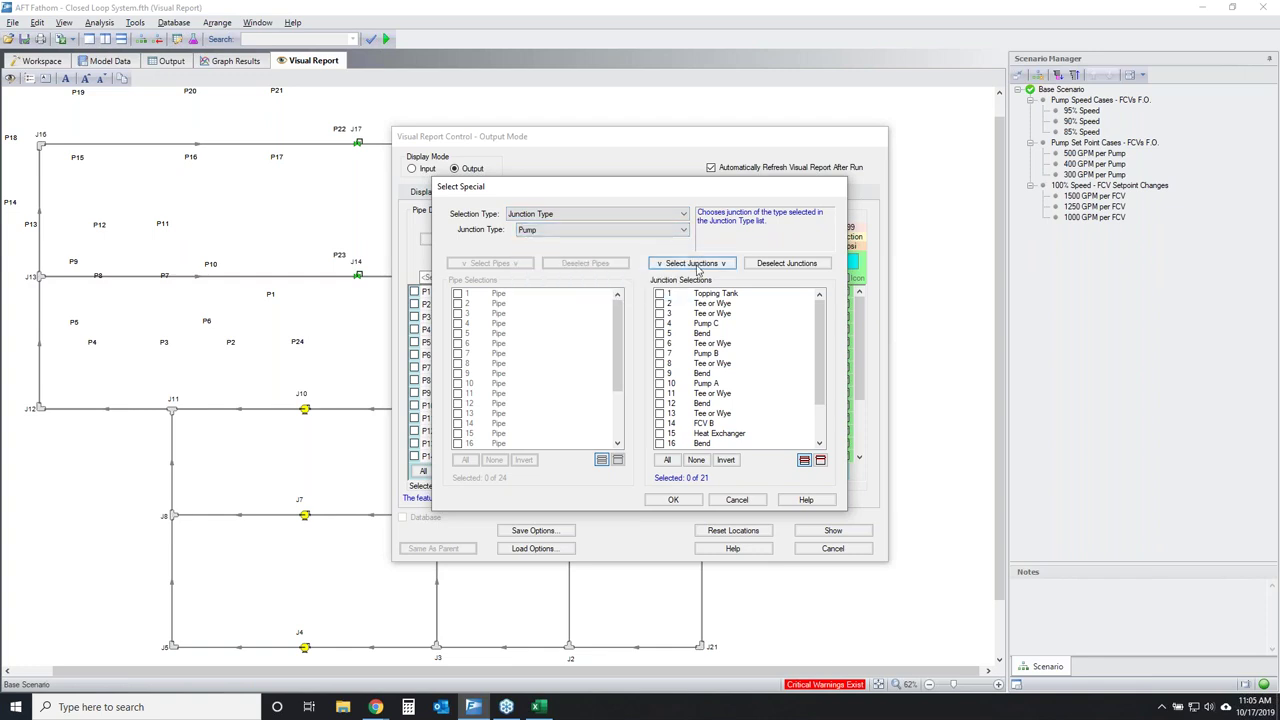
Add the Reservoir and all Tee or Wye junctions and confirm, marking 11 of 21.
click(575, 230)
click(538, 287)
click(690, 263)
click(575, 230)
click(551, 295)
click(690, 263)
click(674, 499)
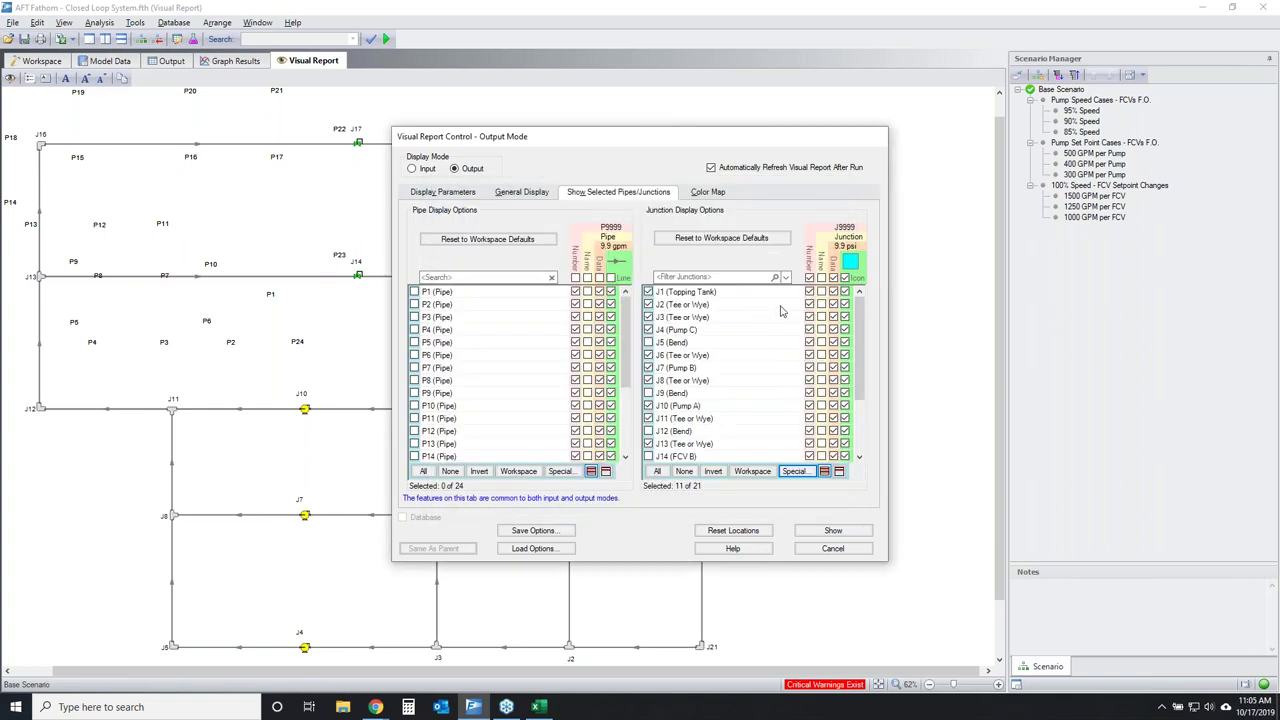
Colour pipes by Pressure Loss Stag. Total in five generated bands and show the report.
click(708, 192)
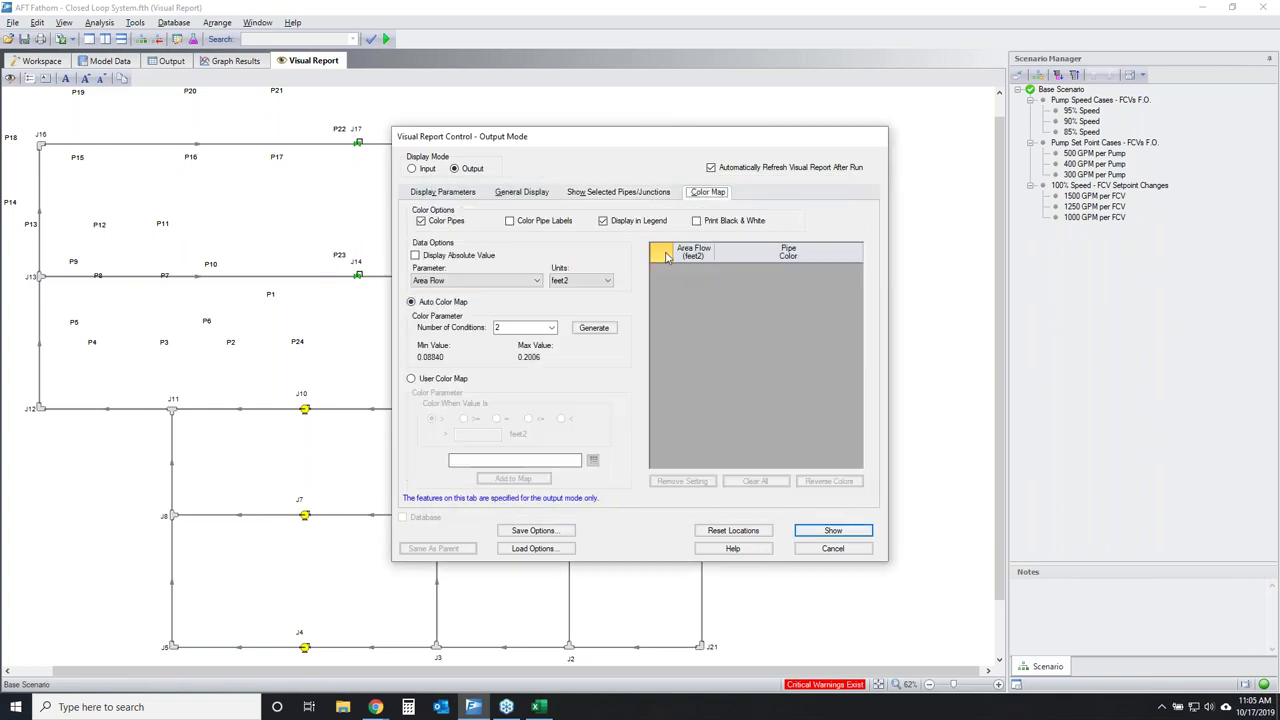
click(503, 281)
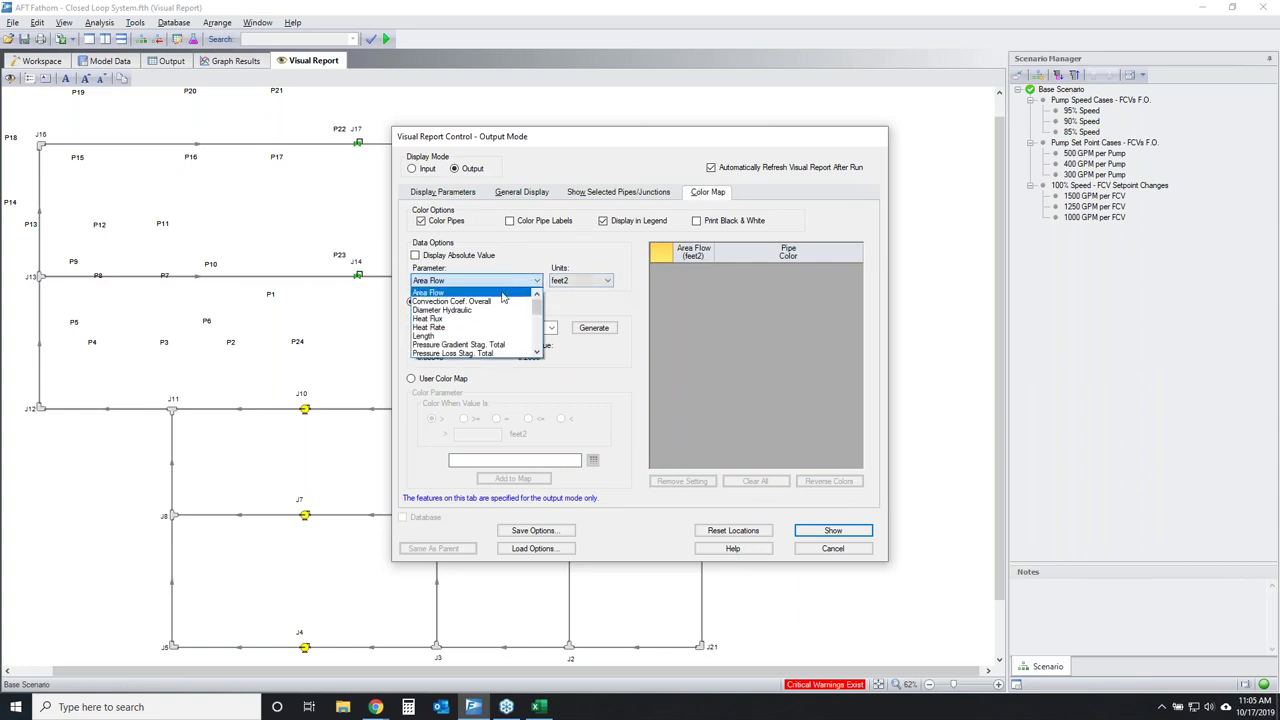
click(465, 353)
click(551, 328)
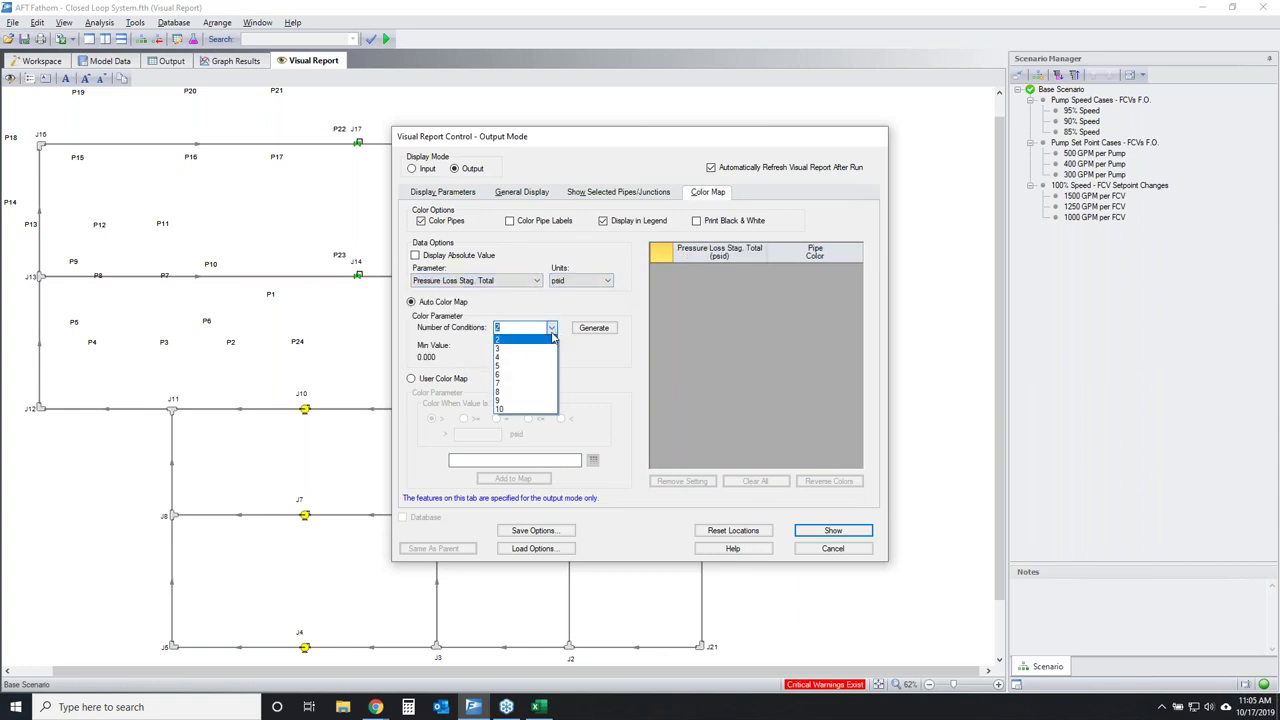
click(520, 371)
click(604, 329)
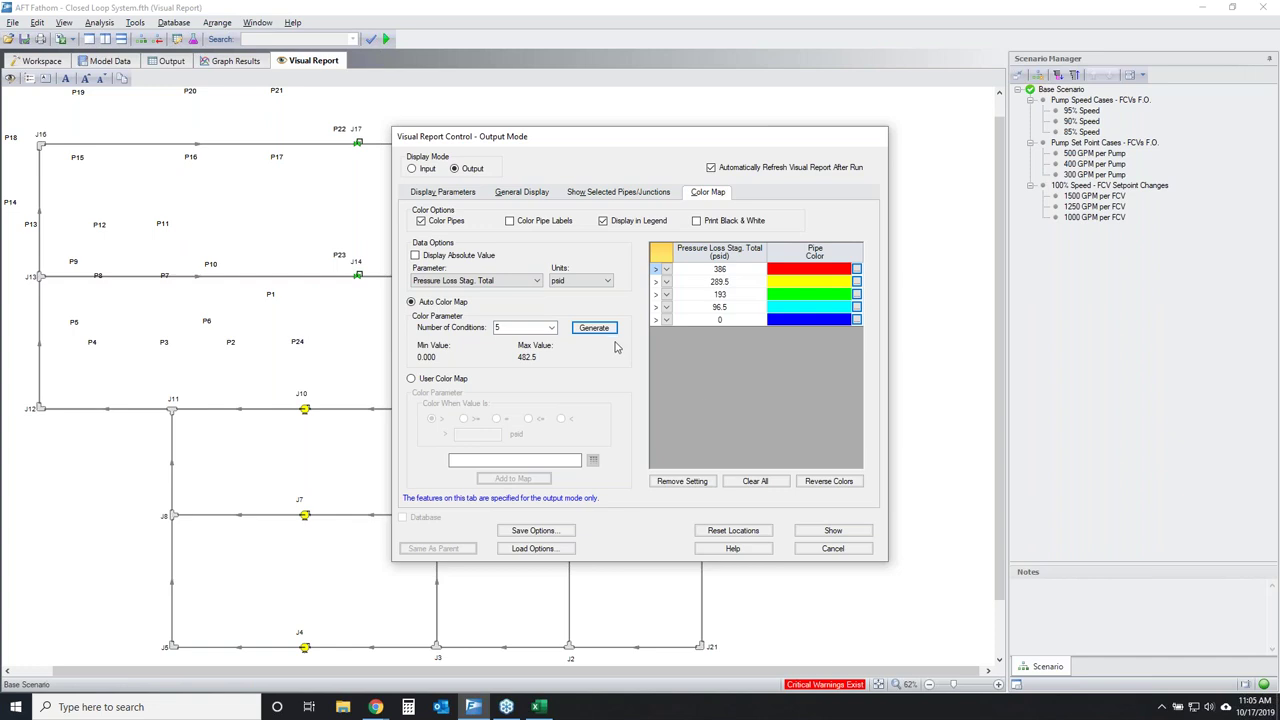
click(834, 537)
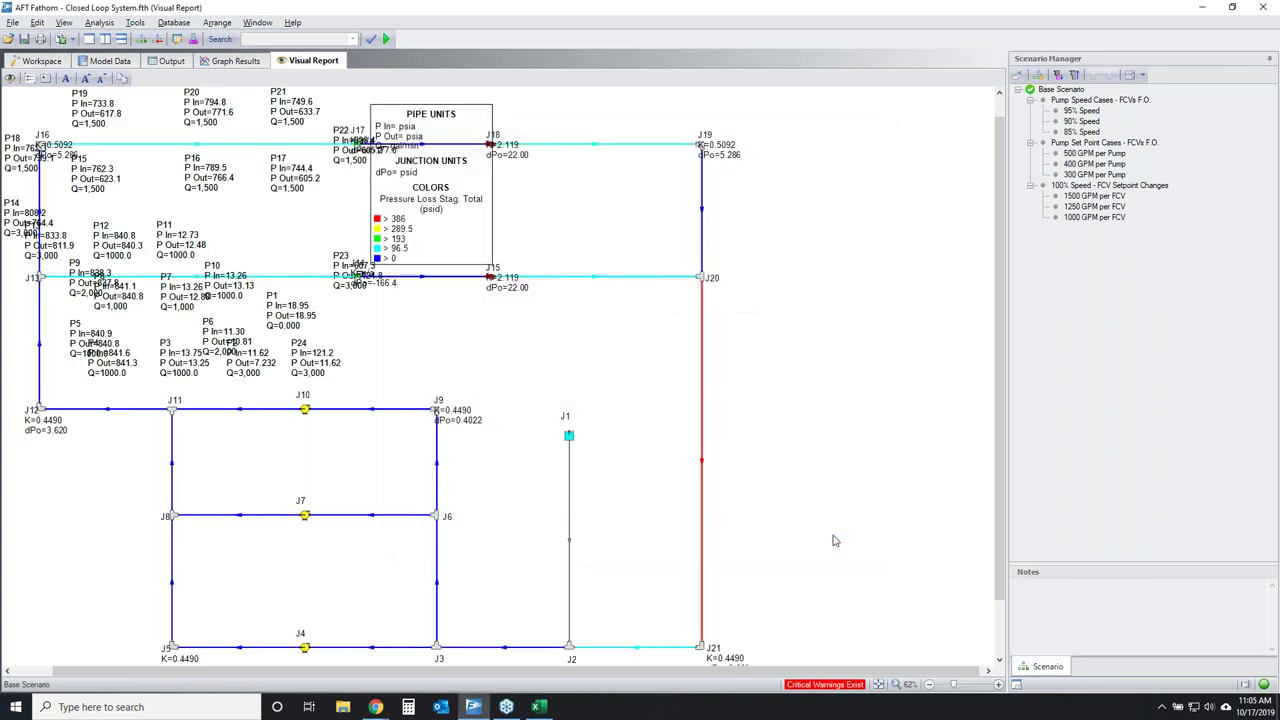
Reset all label locations and move the legend box beside pipe P23.
double_click(531, 437)
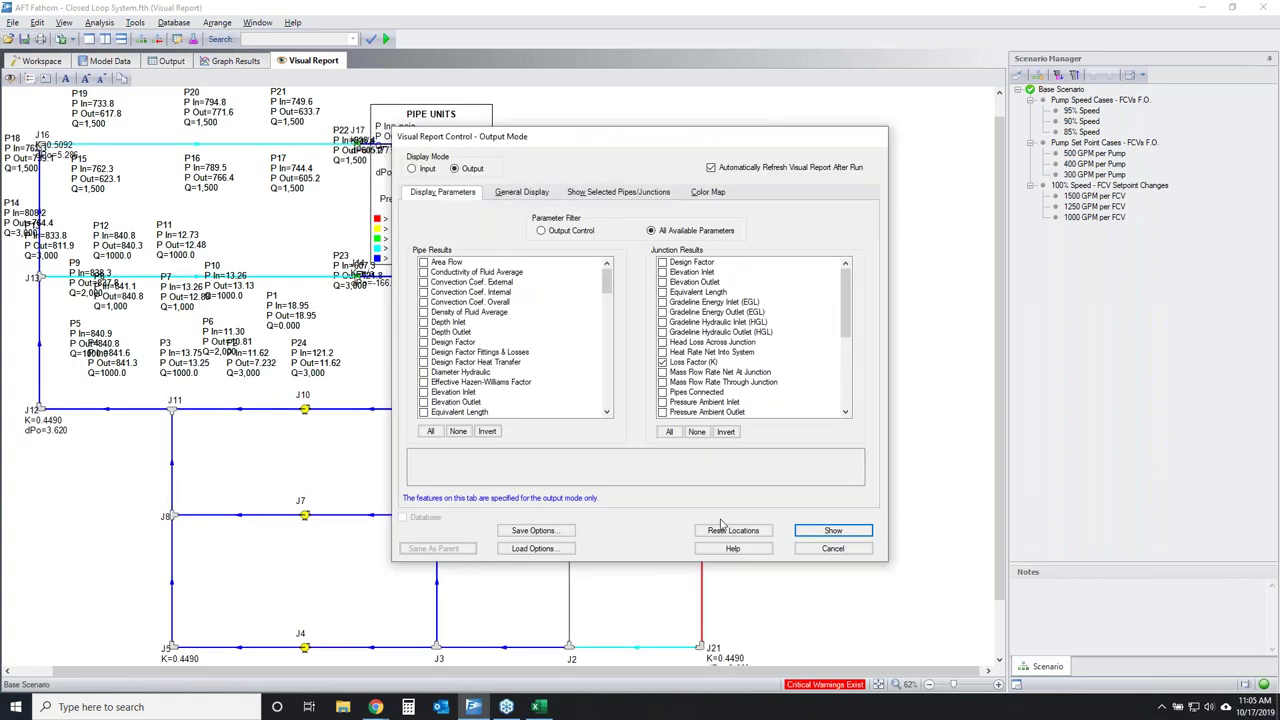
click(743, 531)
click(688, 402)
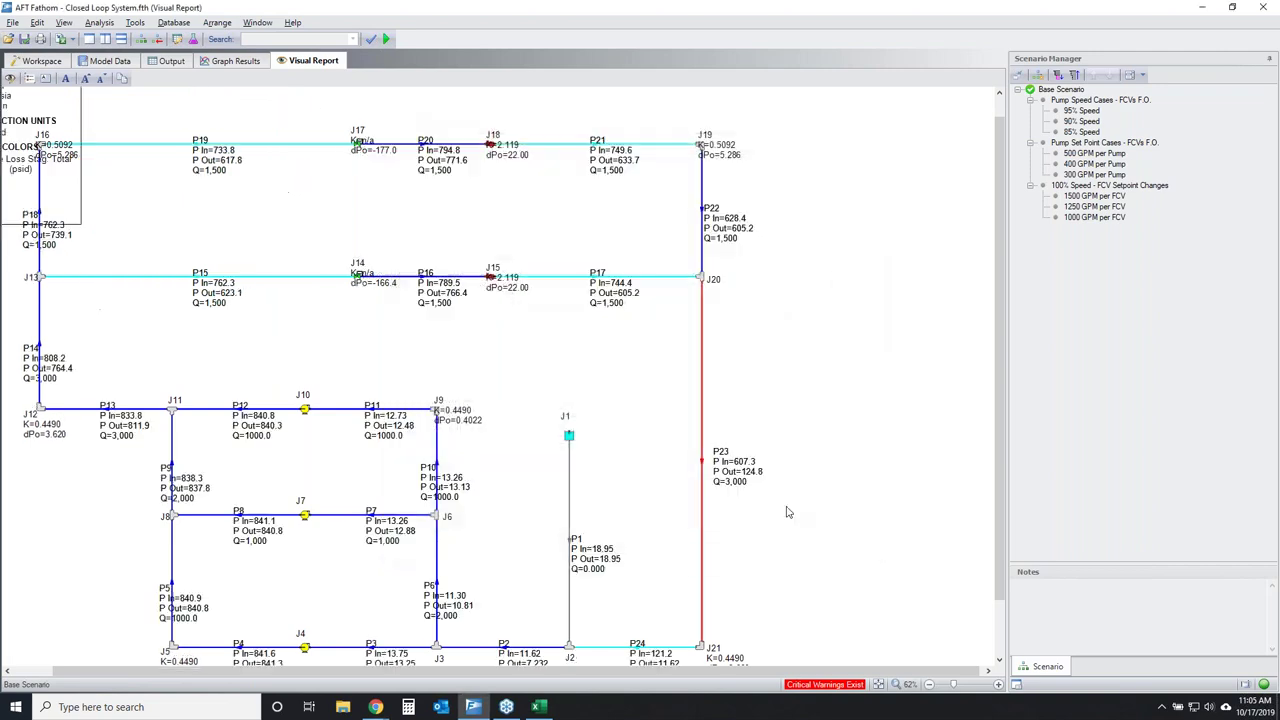
drag(40, 160, 835, 372)
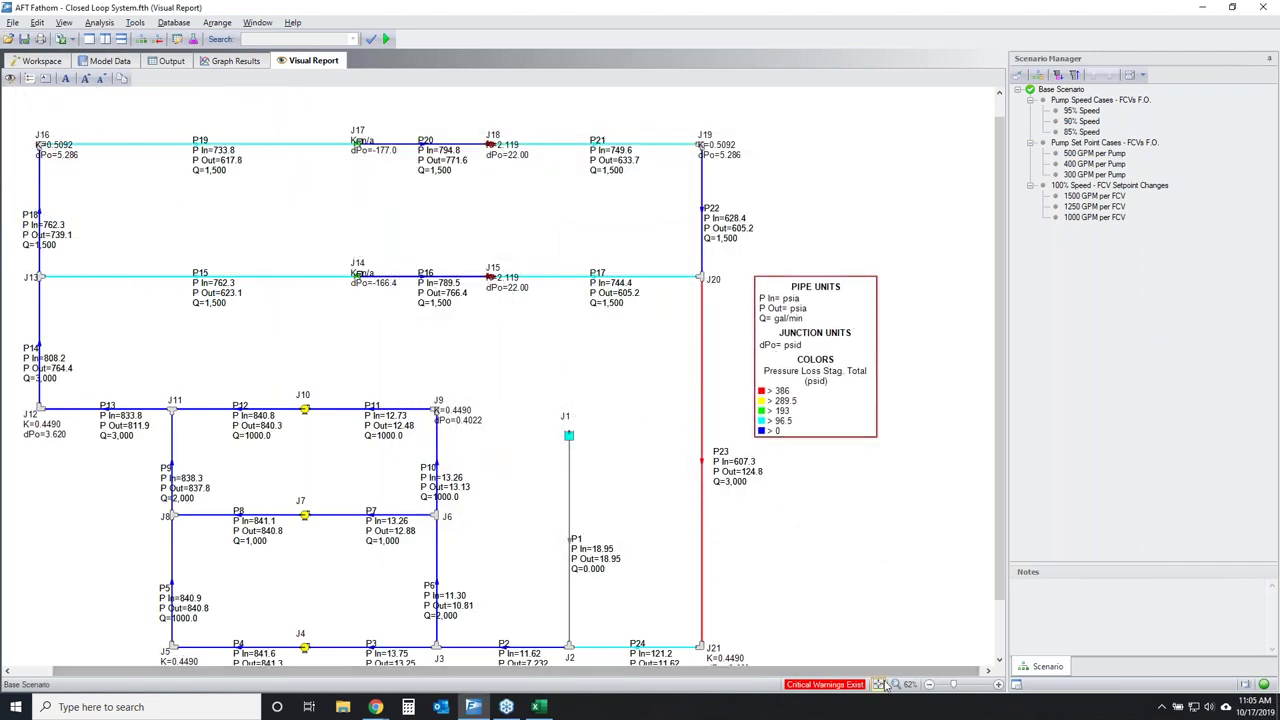
scroll(815, 667, up, 1)
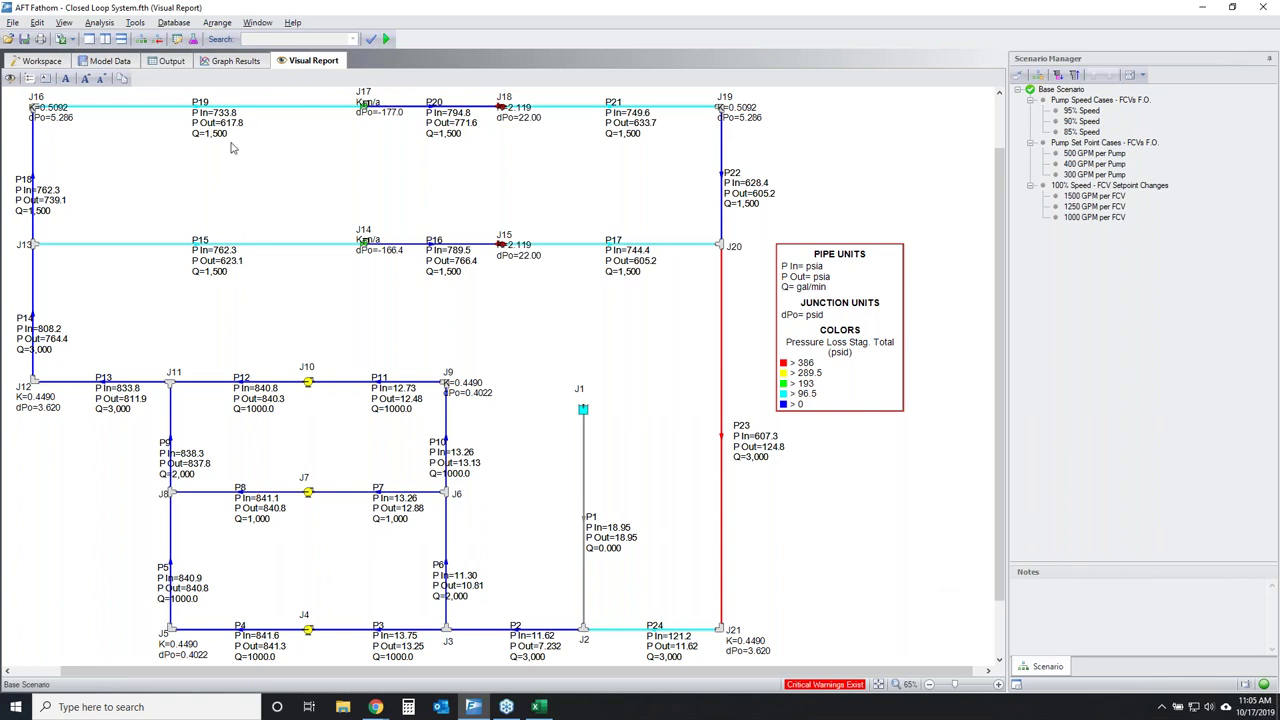
Move the J16, P18, P19, P15, P14, P13 and P12 labels clear of their pipes.
drag(62, 122, 44, 94)
drag(36, 236, 58, 222)
drag(194, 156, 184, 171)
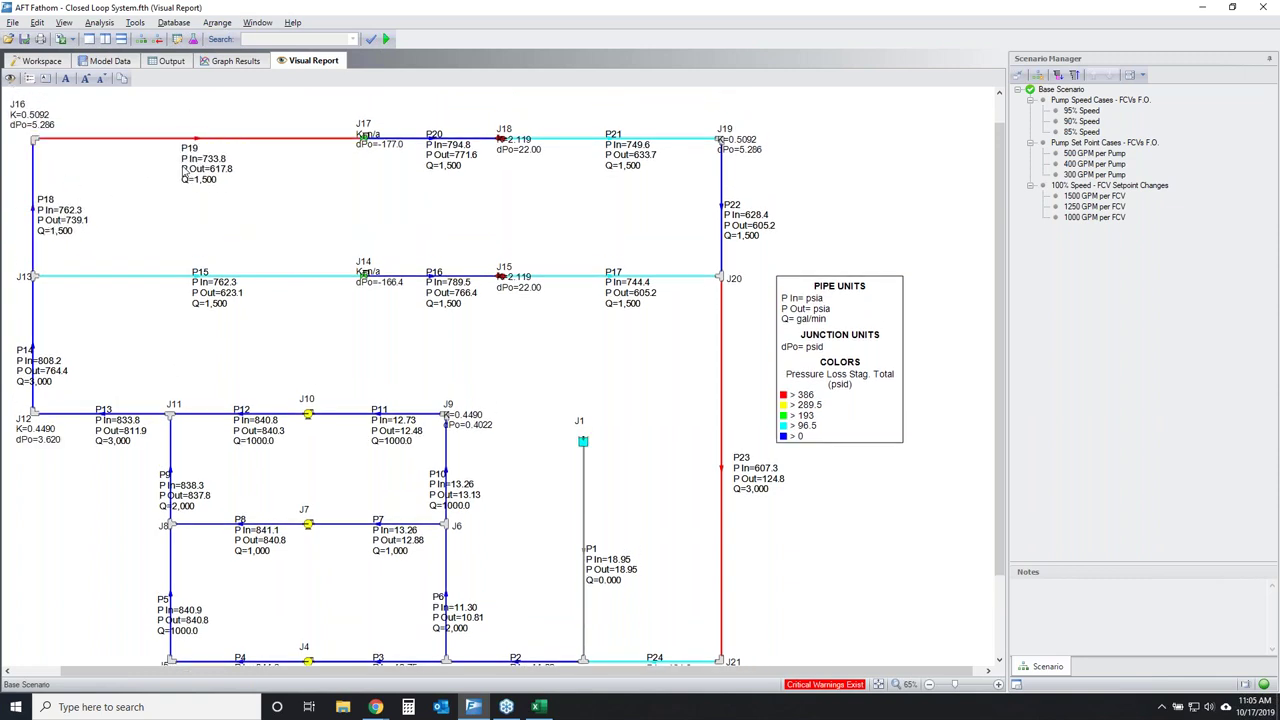
drag(190, 269, 210, 309)
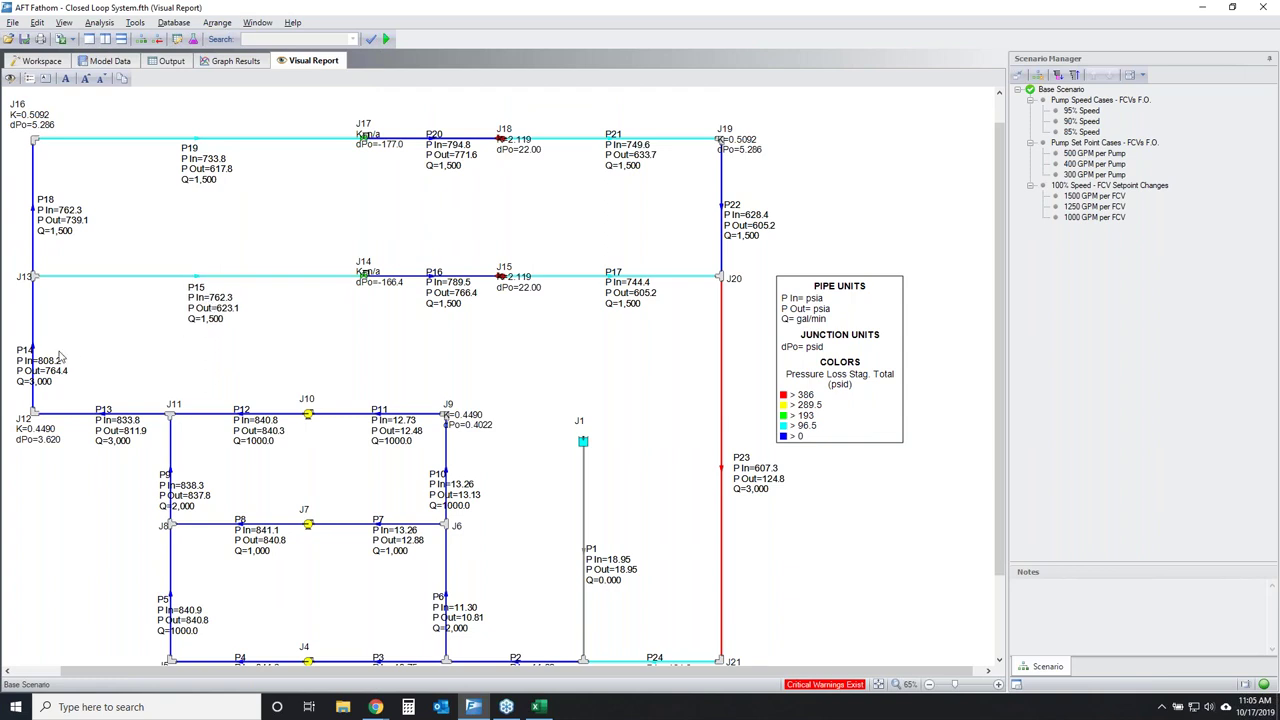
drag(29, 370, 51, 350)
drag(107, 430, 22, 432)
mouse_move(256, 440)
mouse_down()
mouse_move(252, 410)
mouse_move(240, 458)
mouse_up()
Move the P11, P9, P5, P8, P7, J9, P10 and P6 labels off their pipes.
drag(387, 443, 377, 456)
drag(165, 493, 124, 489)
drag(173, 617, 133, 613)
drag(245, 537, 241, 549)
drag(393, 548, 374, 559)
drag(472, 428, 482, 407)
drag(477, 487, 497, 470)
drag(472, 621, 491, 603)
Reposition the J14, J17, P20, P16, J18, J15, P21, P17, J19 and P22 labels.
drag(381, 288, 367, 271)
drag(373, 143, 360, 127)
drag(434, 157, 430, 170)
drag(455, 287, 451, 301)
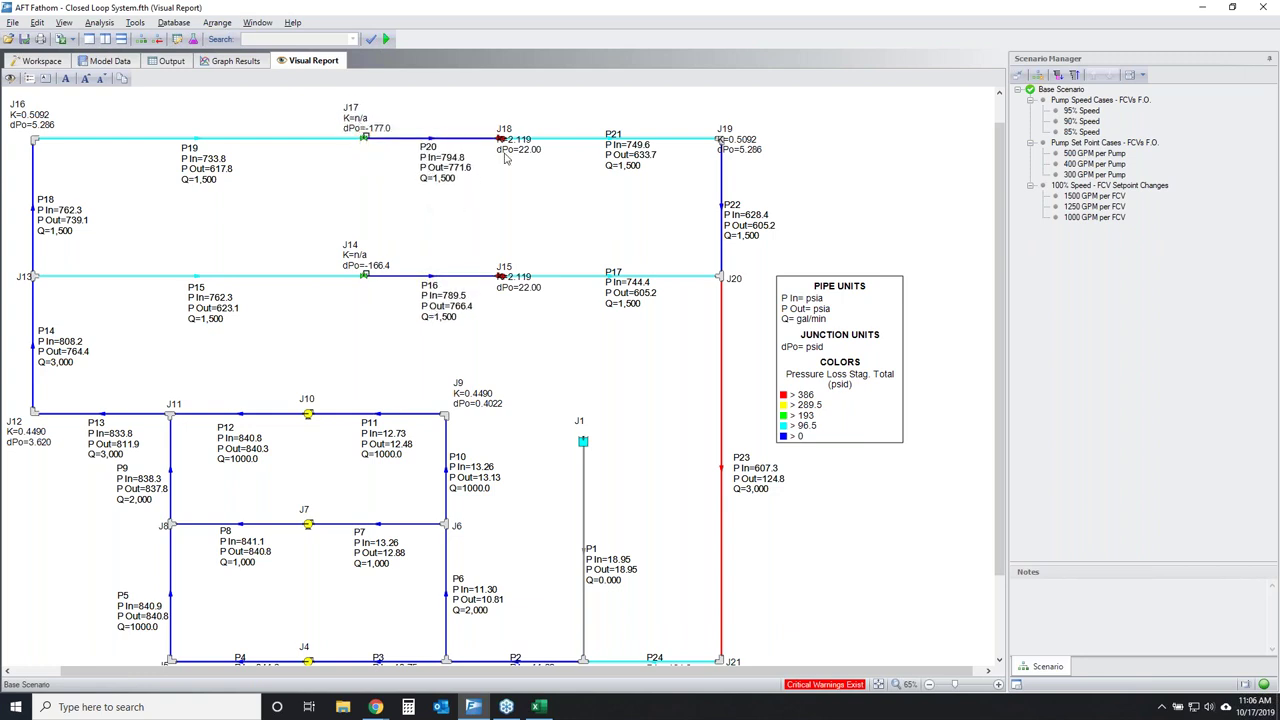
drag(510, 143, 499, 119)
drag(513, 287, 496, 266)
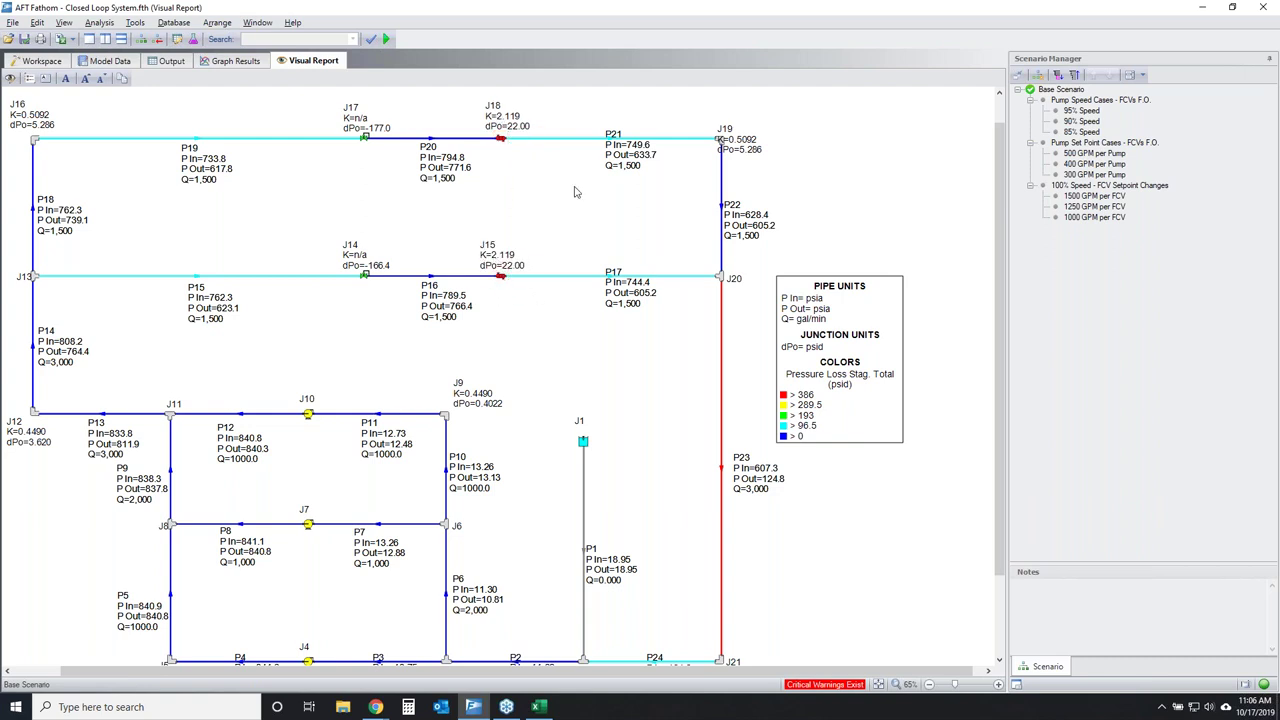
drag(620, 157, 612, 170)
drag(632, 292, 622, 304)
drag(739, 148, 748, 131)
drag(751, 235, 751, 227)
Move the legend up-right, shift J5, P4, P3, P2 and P24 labels, and fit the network.
drag(850, 352, 905, 311)
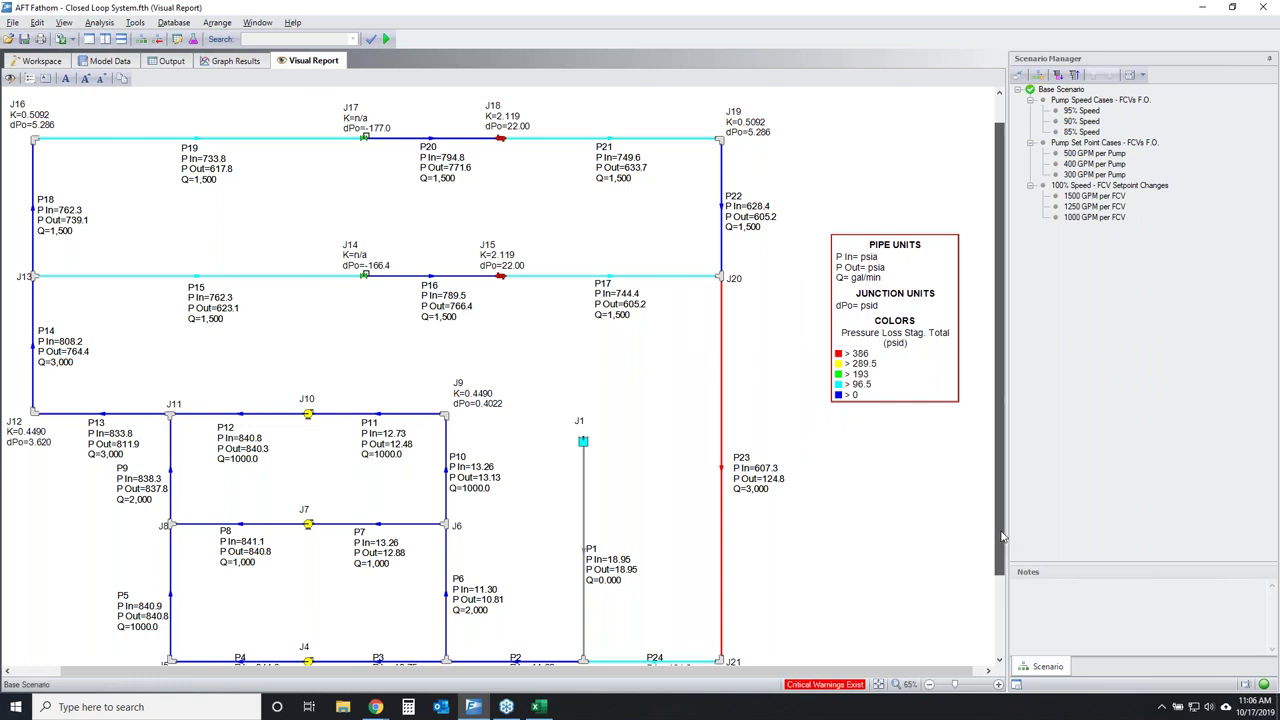
scroll(1000, 560, down, 3)
drag(174, 619, 170, 615)
drag(246, 605, 237, 620)
drag(393, 610, 379, 624)
drag(526, 616, 512, 631)
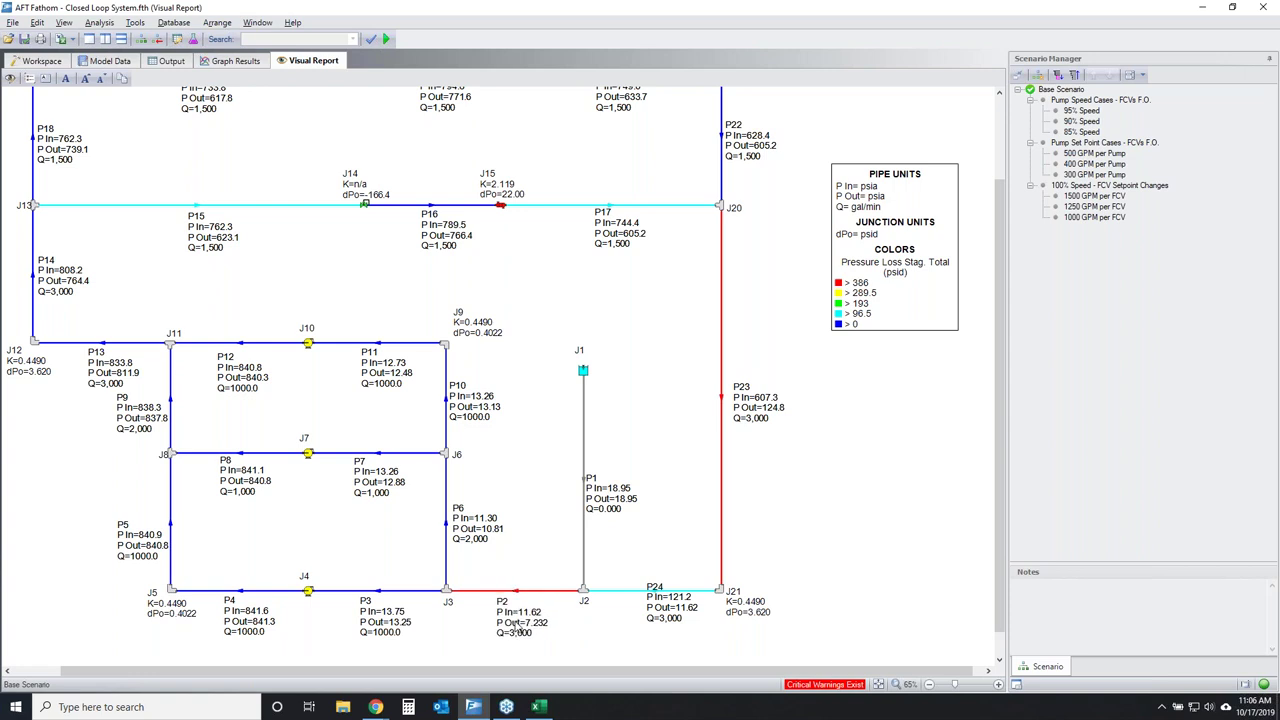
drag(661, 606, 652, 622)
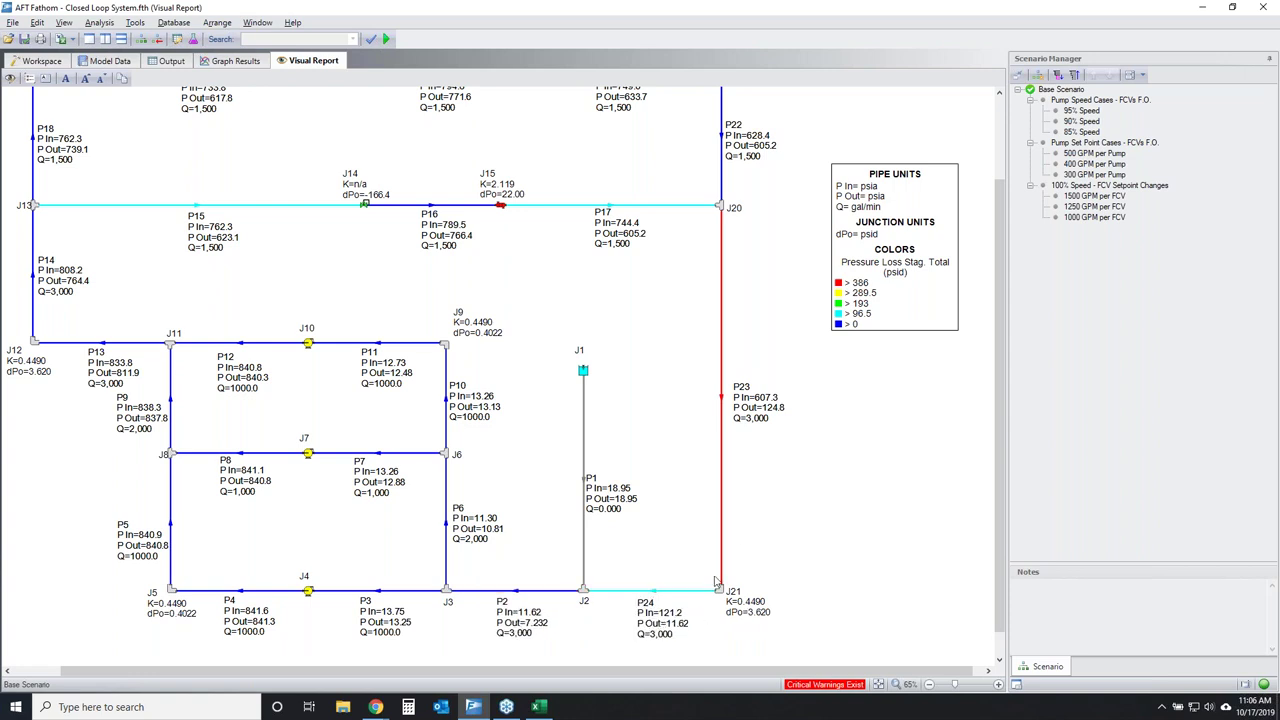
click(878, 685)
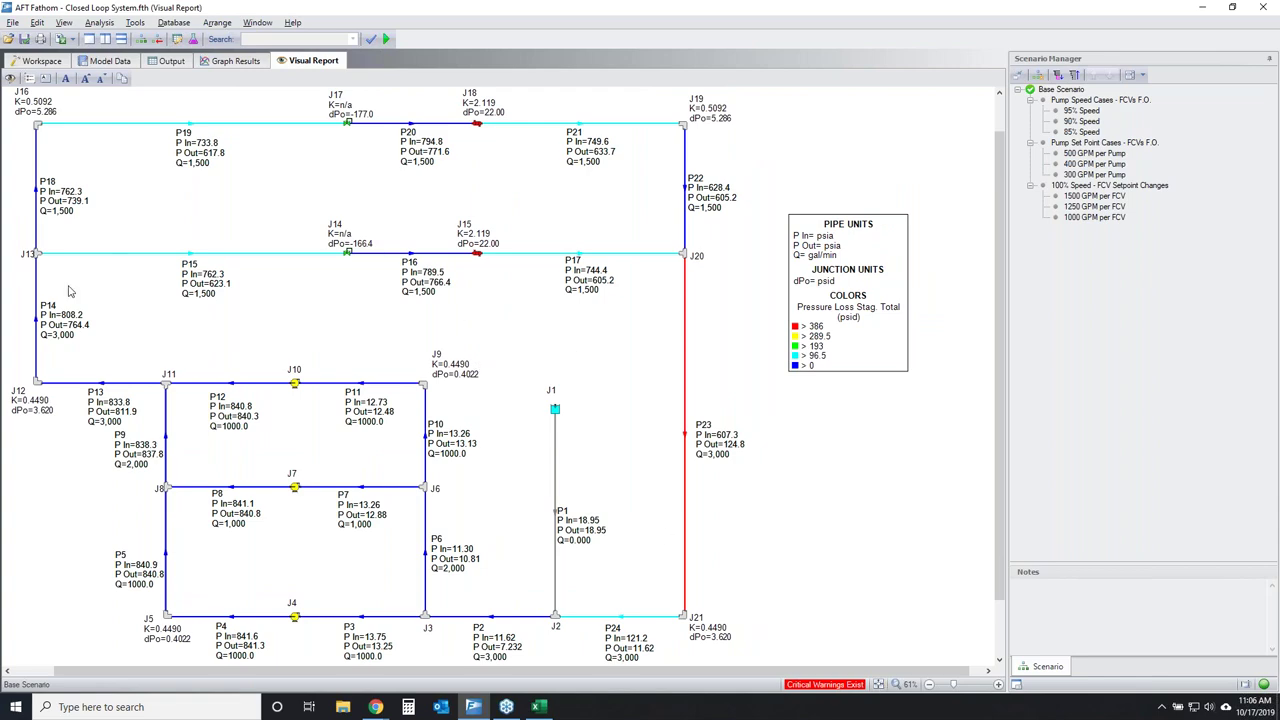
Review Warnings, Pump, Valve and Heat Exchanger Summaries in Output, then return to Visual Report.
click(173, 61)
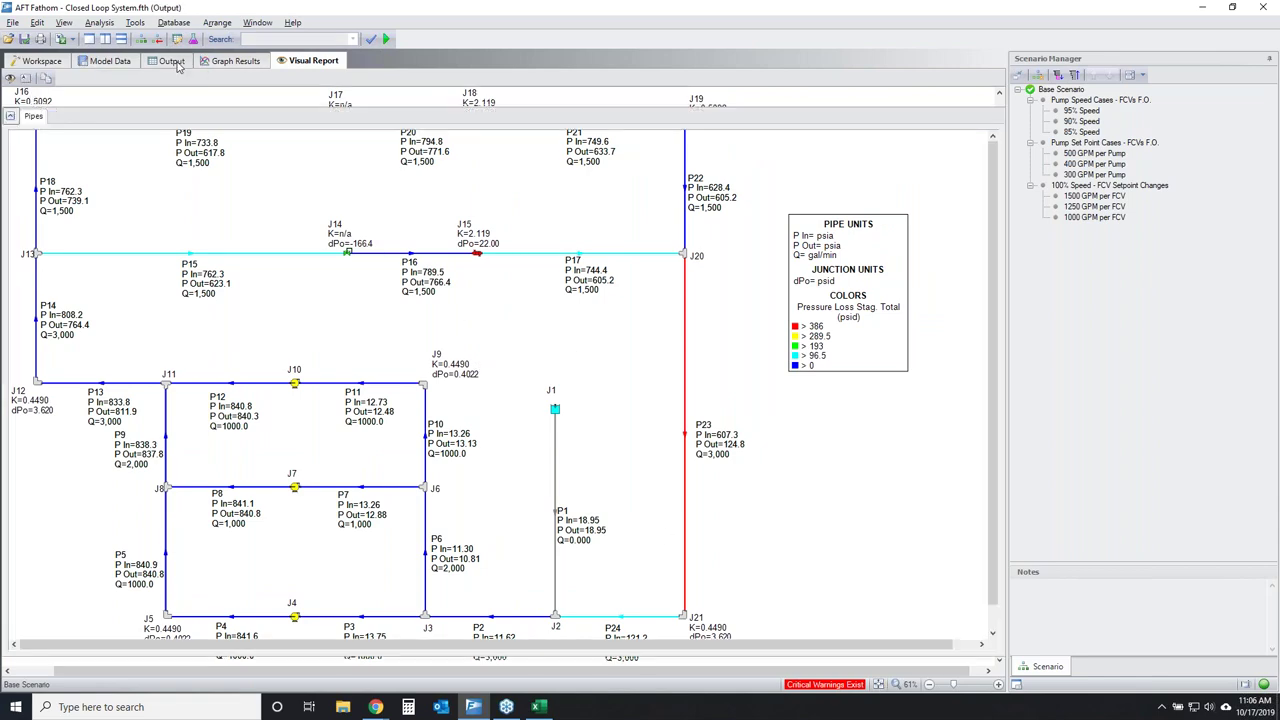
click(10, 116)
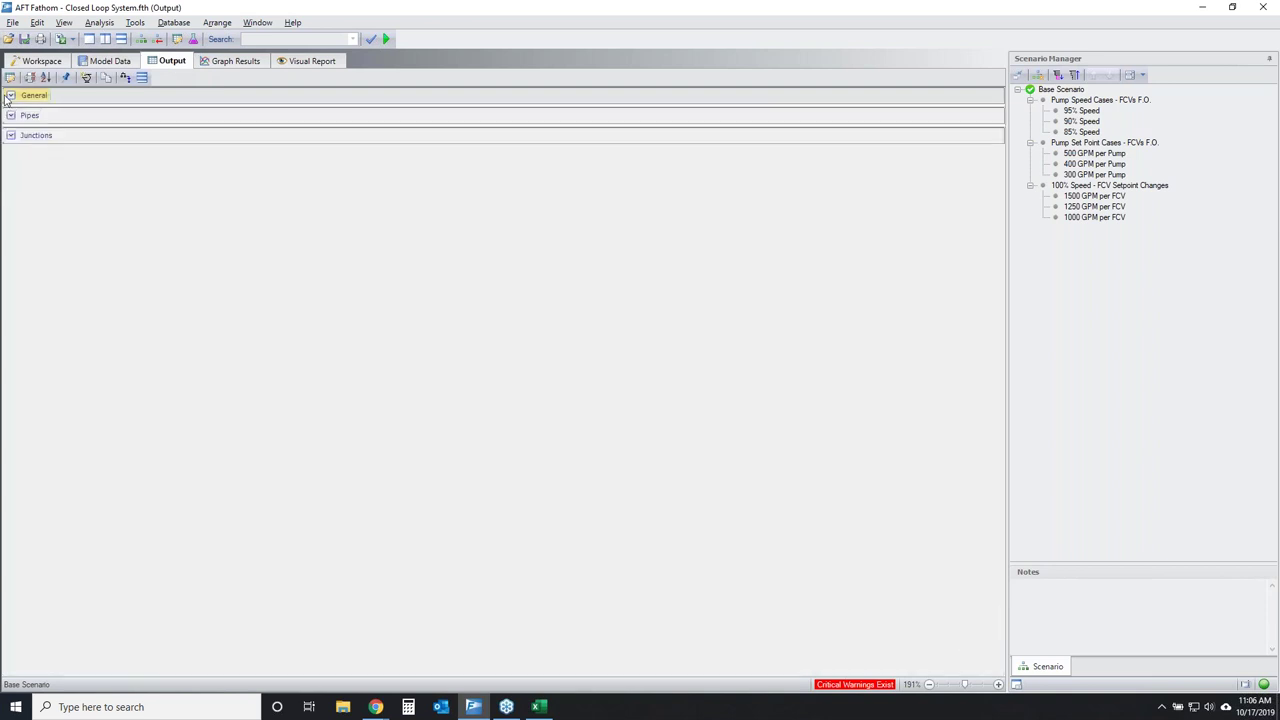
click(10, 96)
click(130, 96)
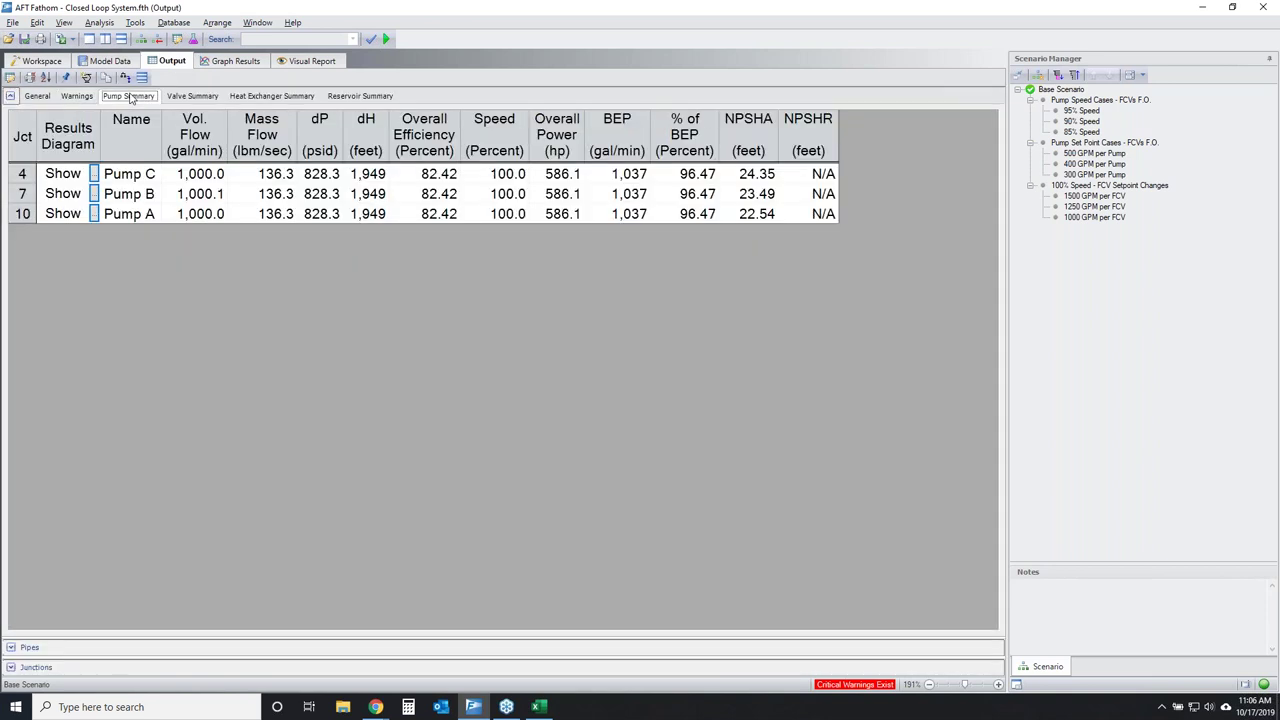
click(196, 97)
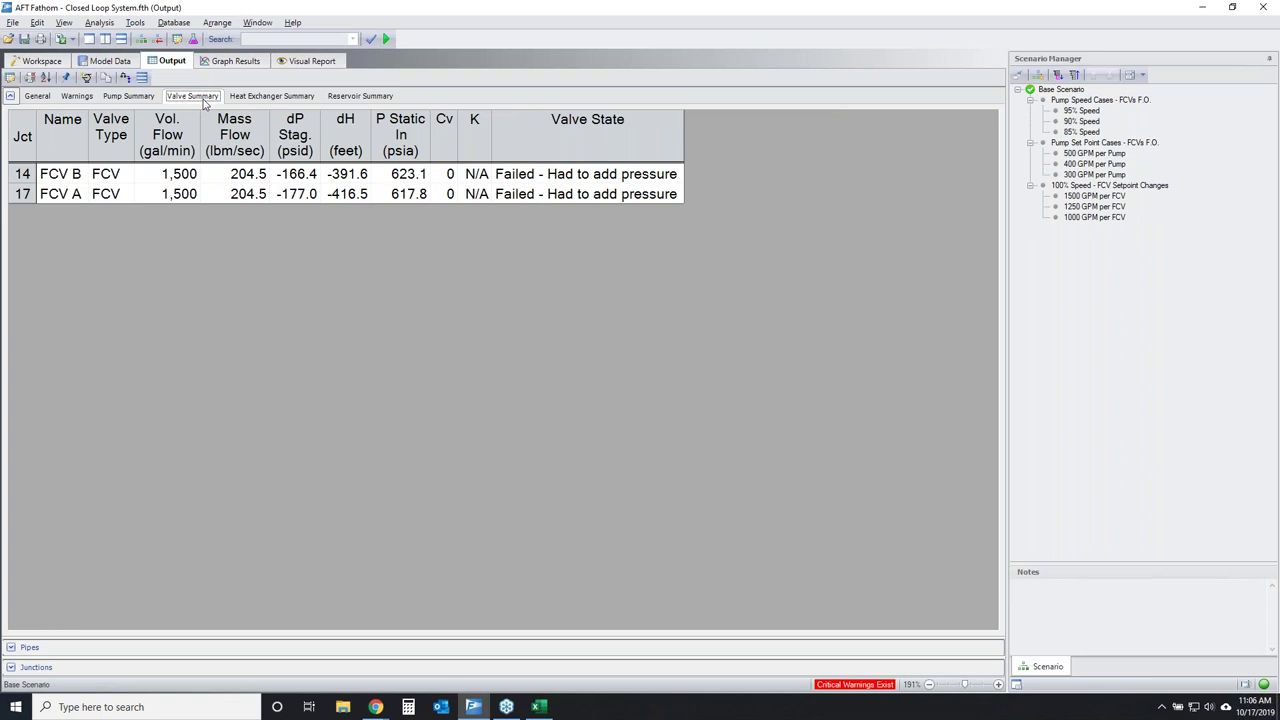
click(270, 97)
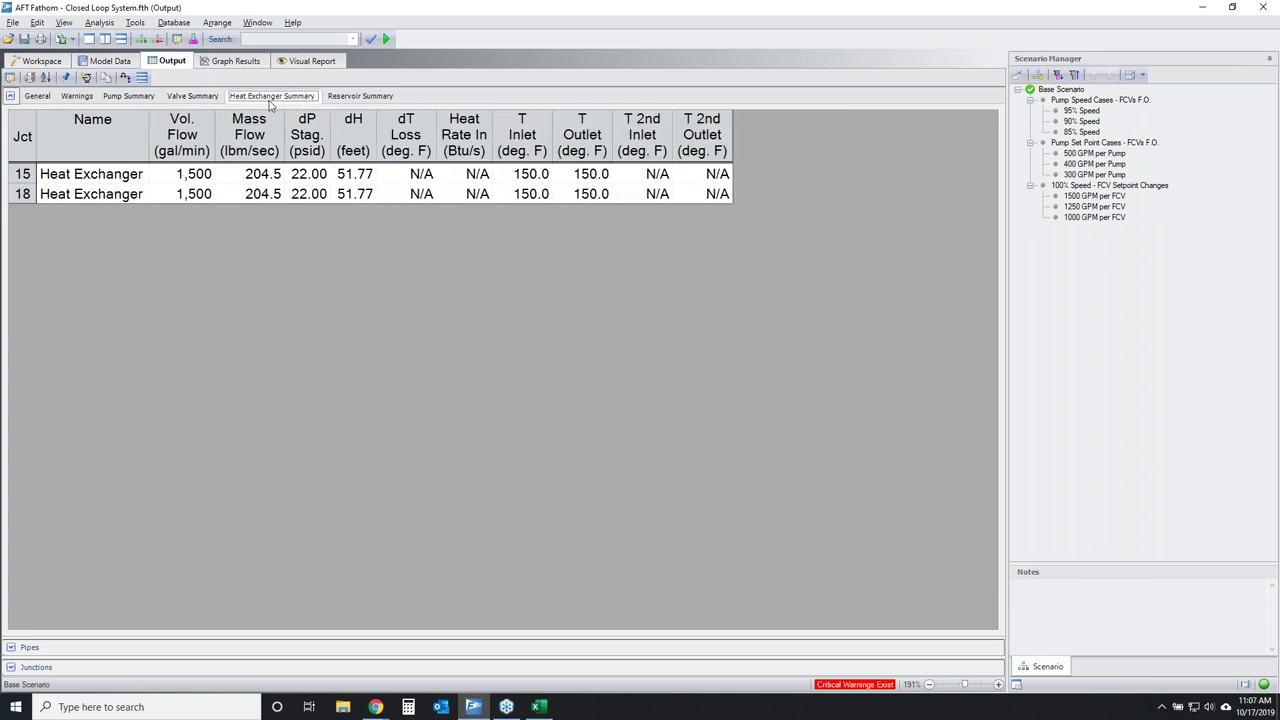
click(306, 61)
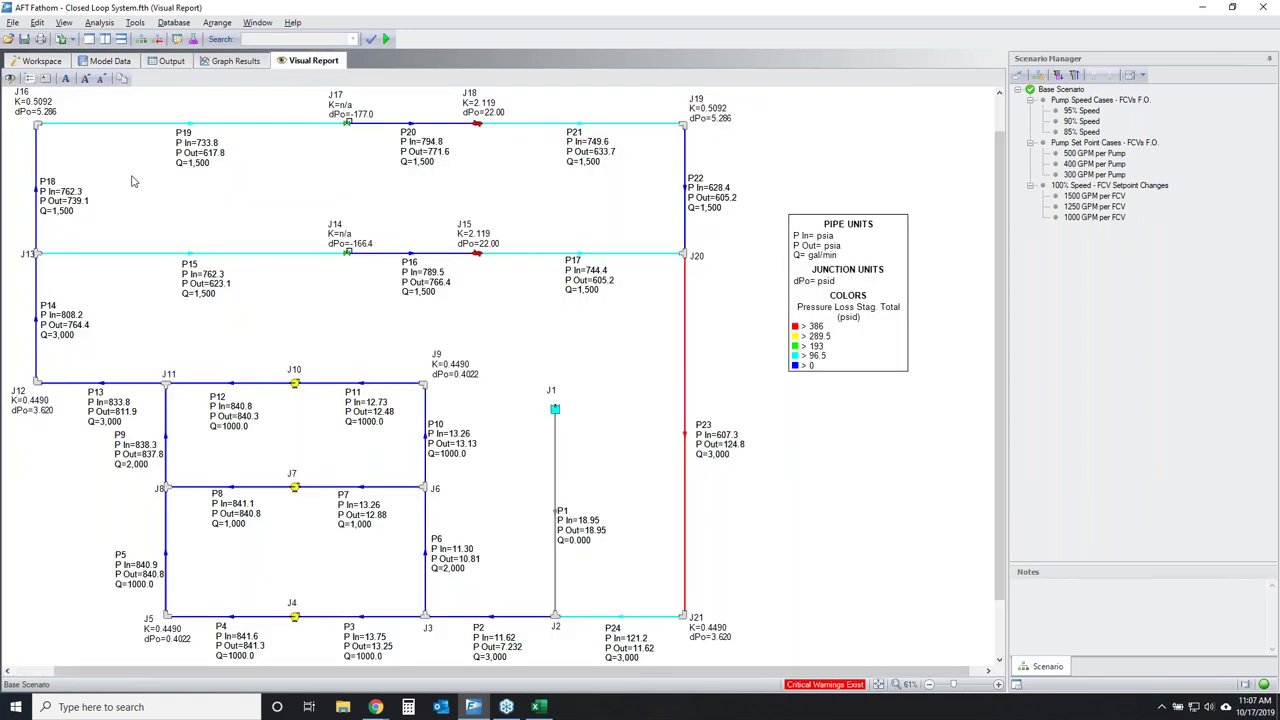
Dismiss the Visual Report Control unchanged and return to the Workspace network schematic.
click(10, 78)
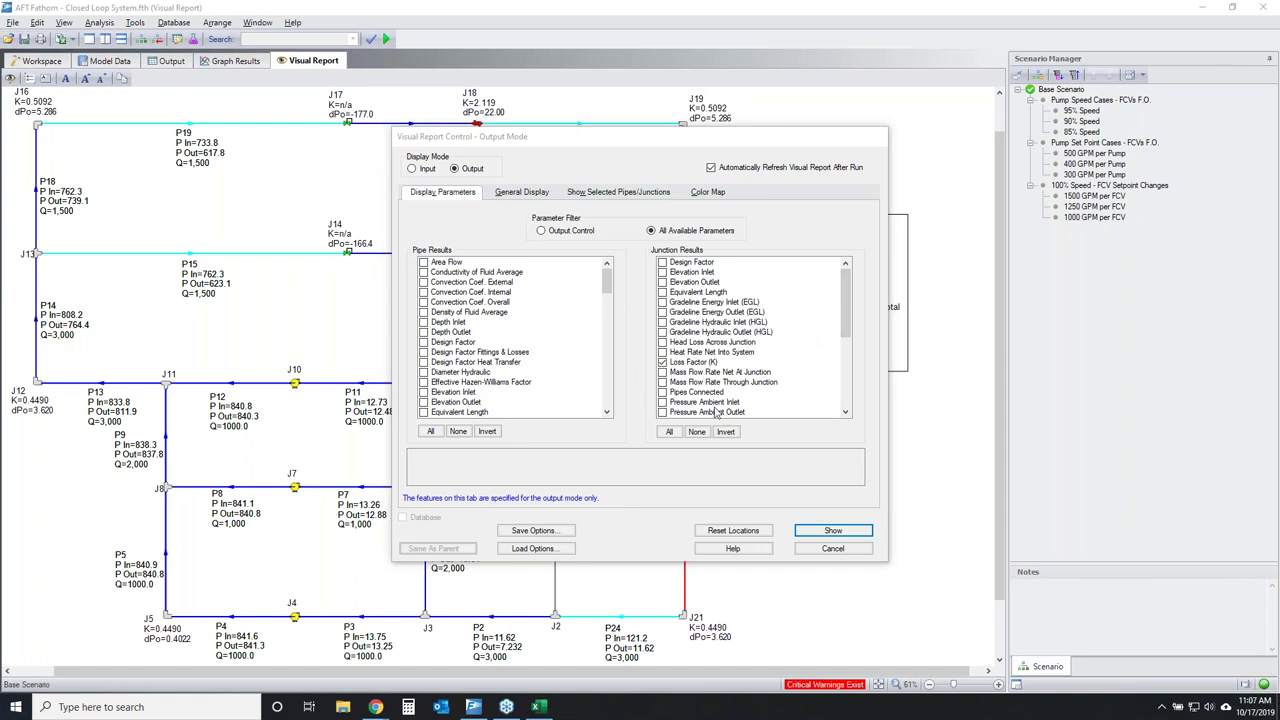
click(831, 549)
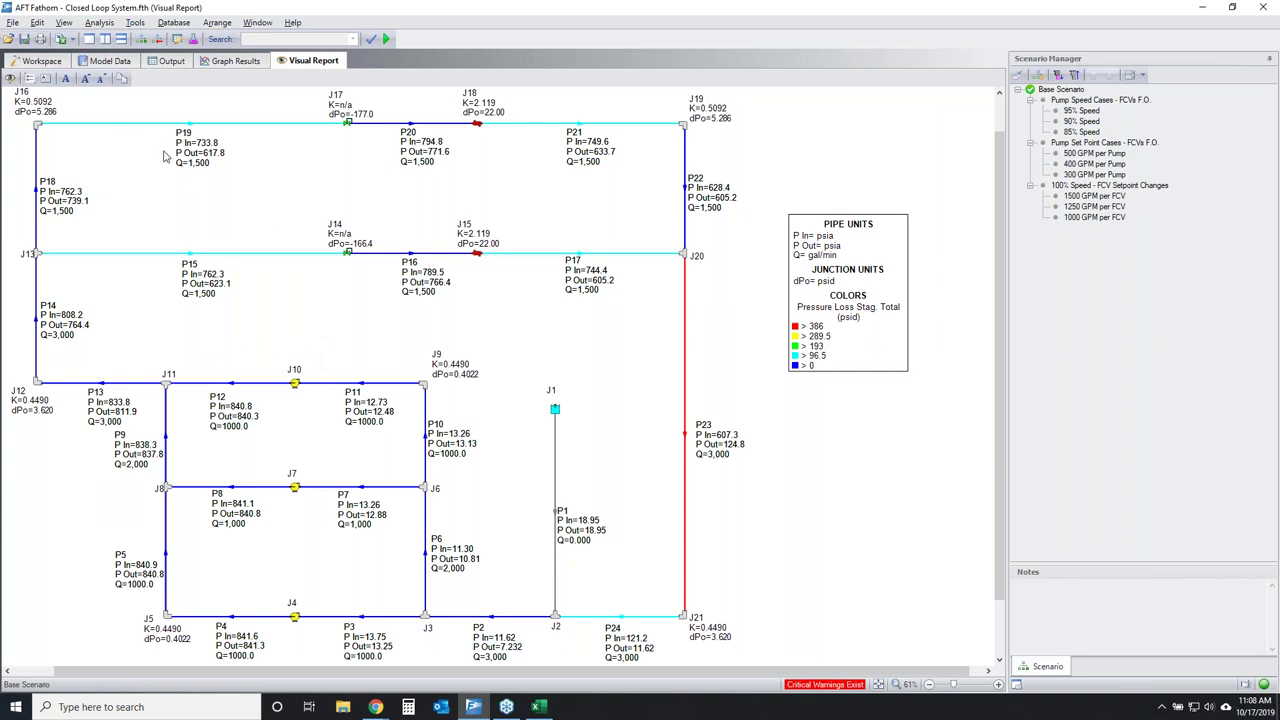
click(40, 61)
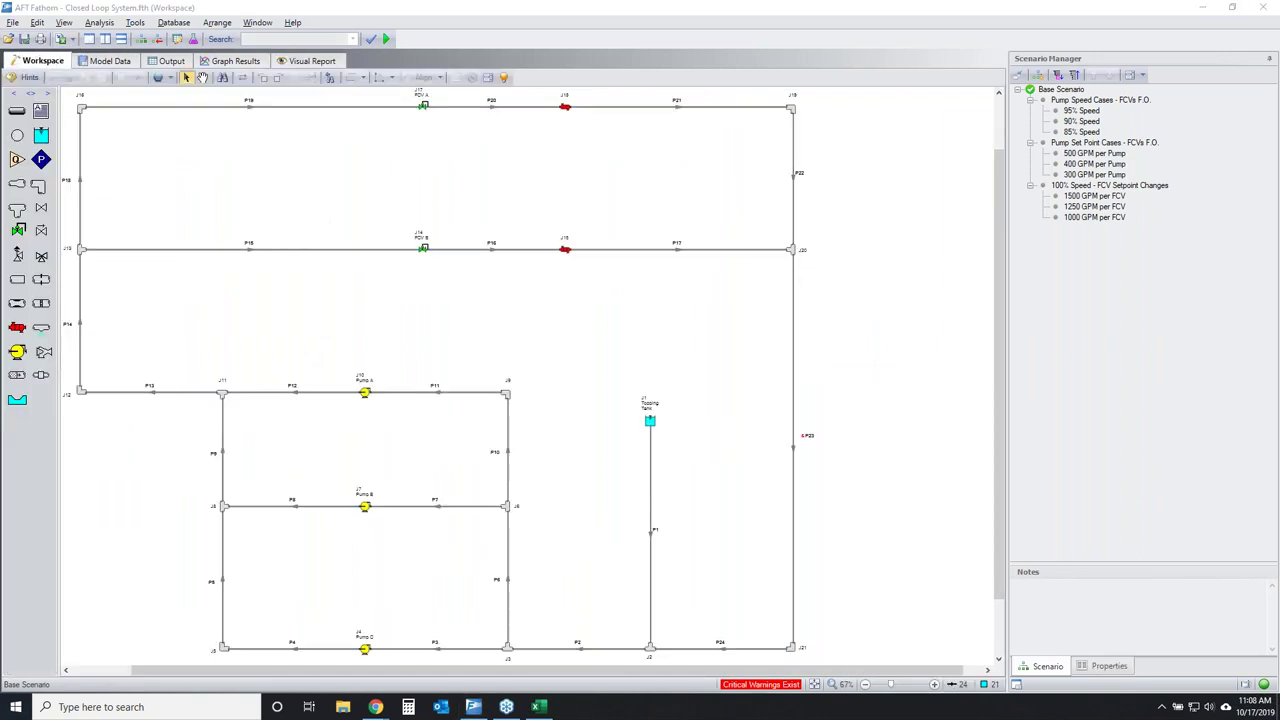
In the Excel Export Manager, add a first Table export row for the Pump Summary.
mouse_move(52, 36)
mouse_down()
mouse_move(78, 32)
mouse_move(54, 38)
mouse_up()
click(72, 40)
click(80, 58)
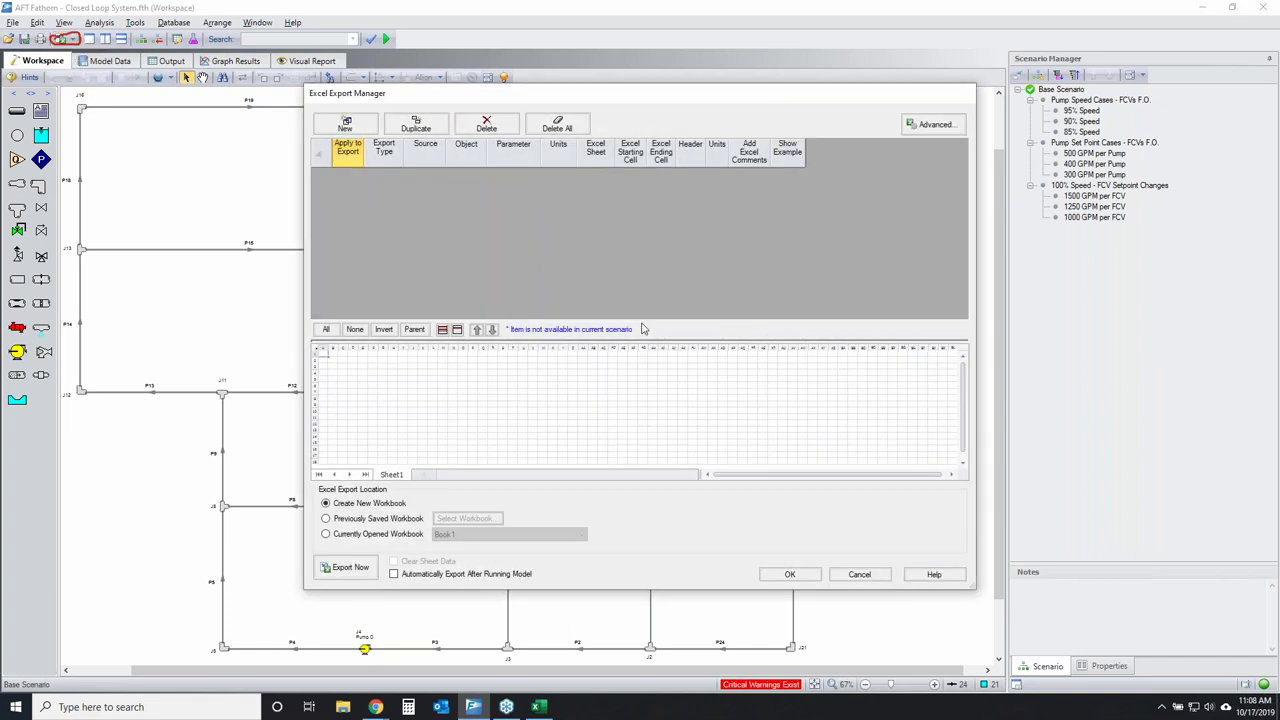
click(344, 127)
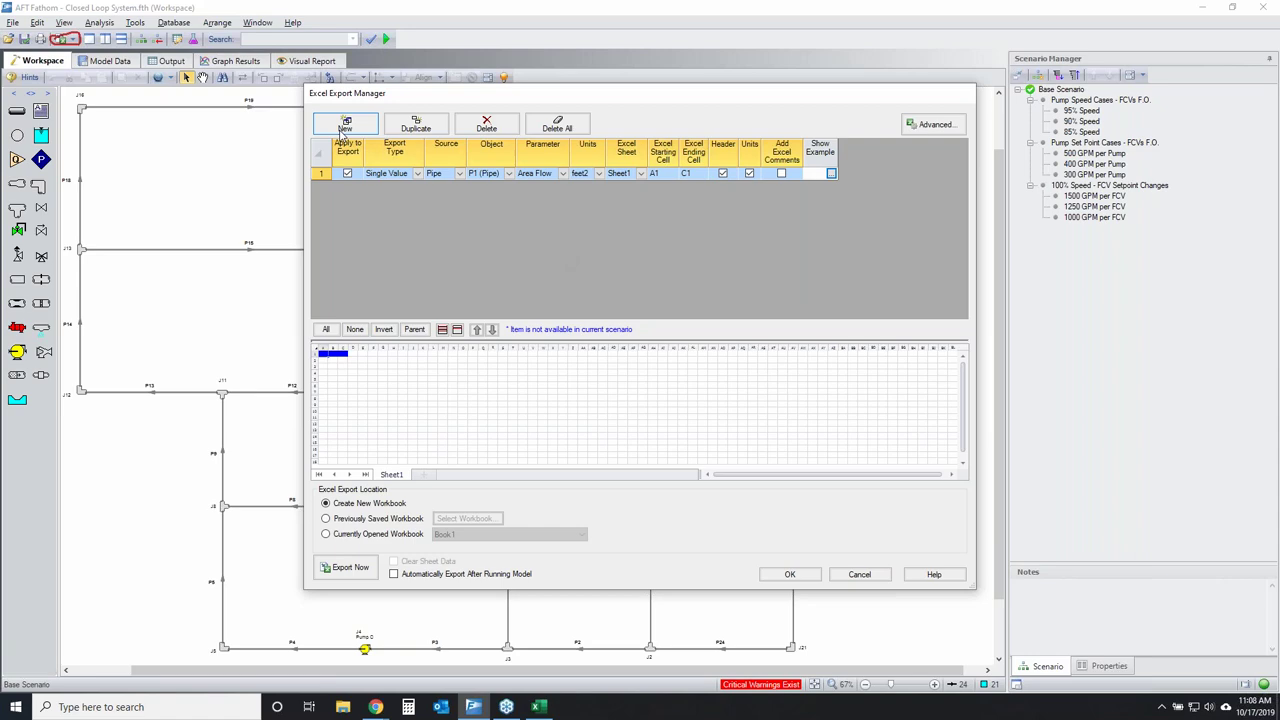
click(418, 174)
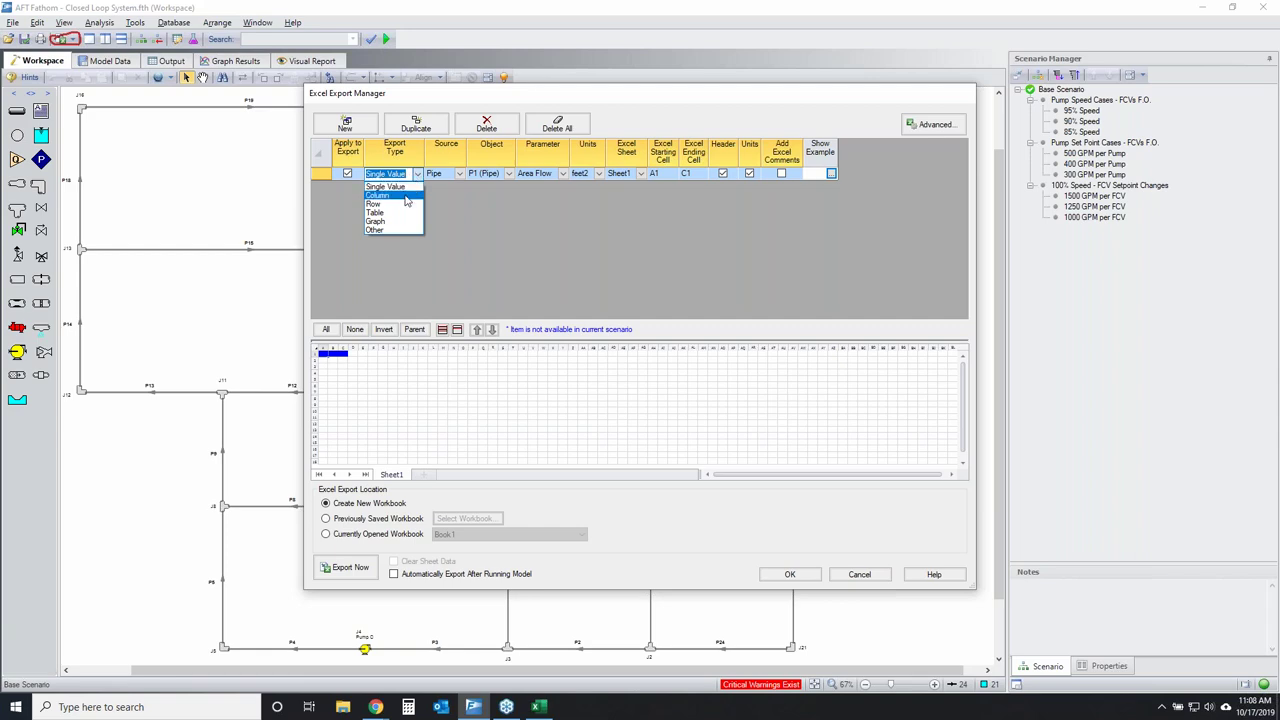
click(374, 212)
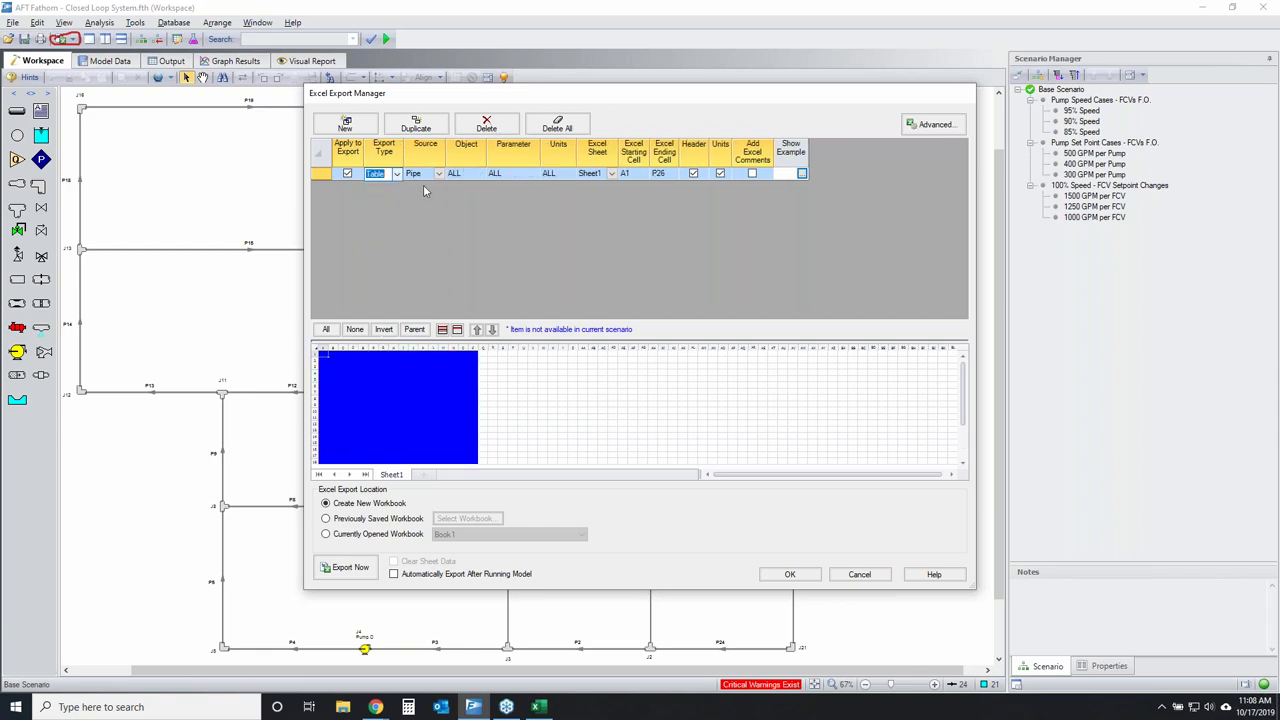
click(438, 174)
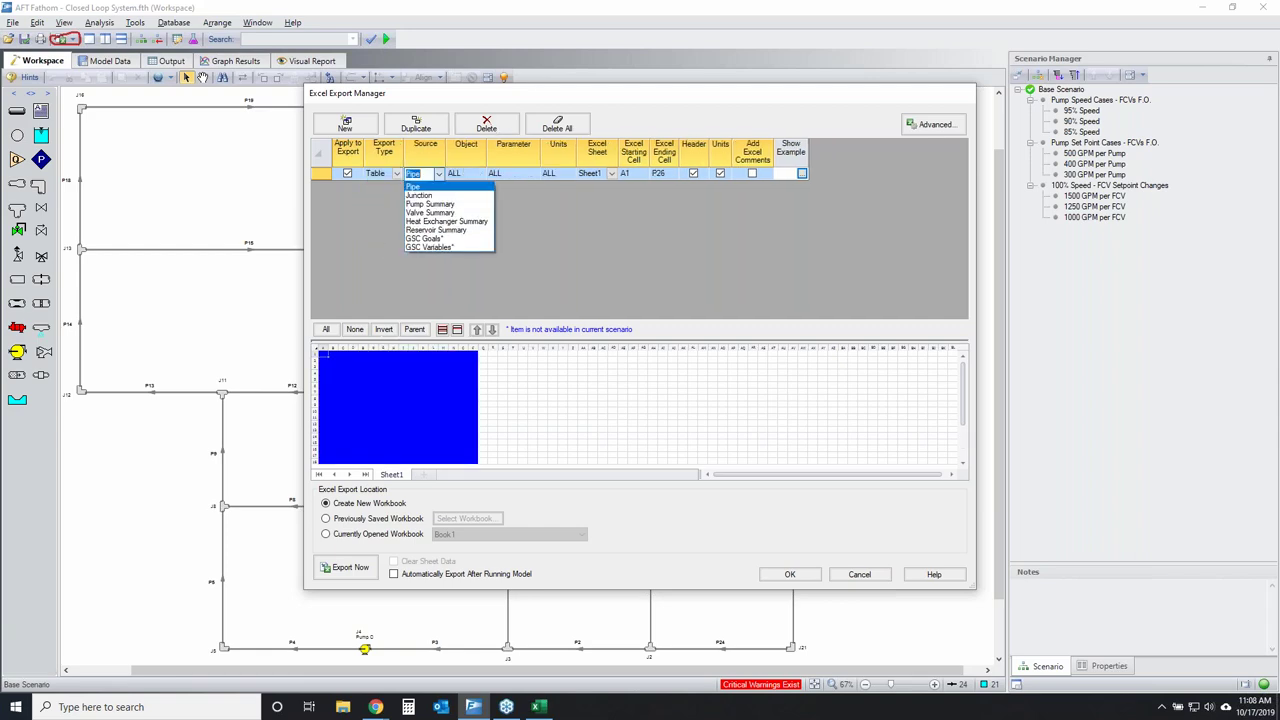
click(441, 205)
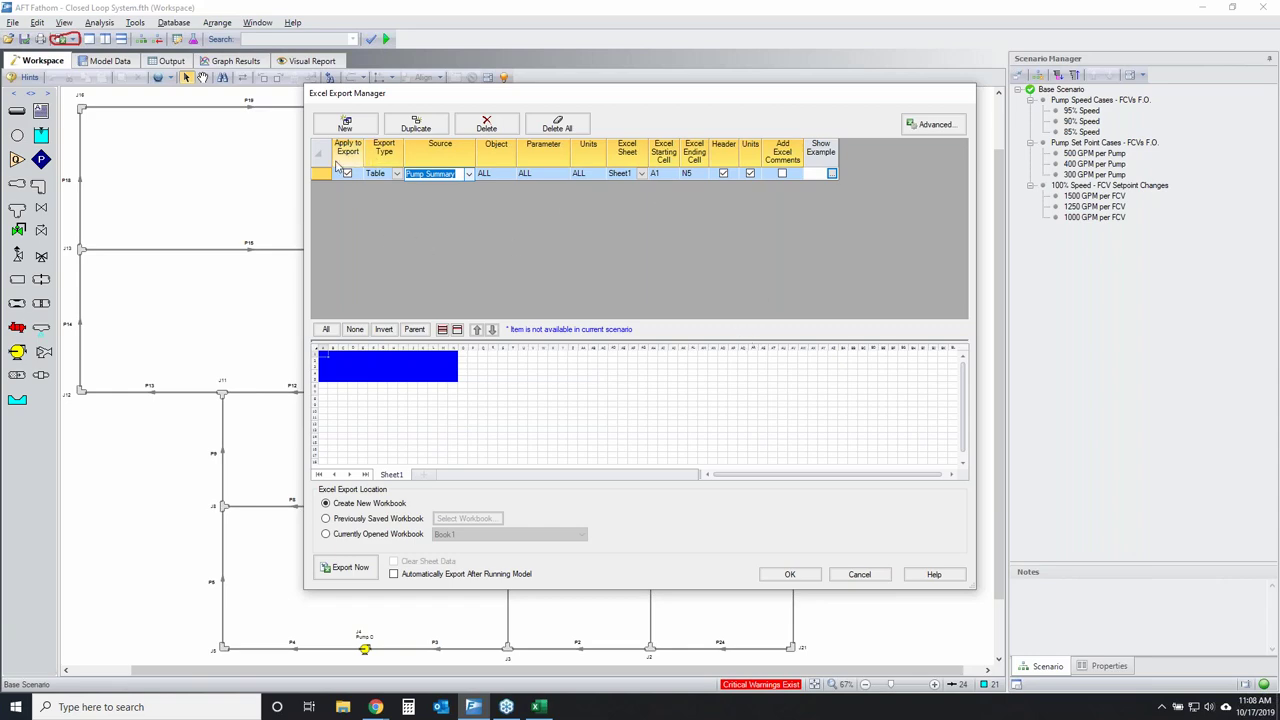
Add a second Table row exporting the Pipe table from cell A10, then a third row.
click(349, 125)
click(349, 125)
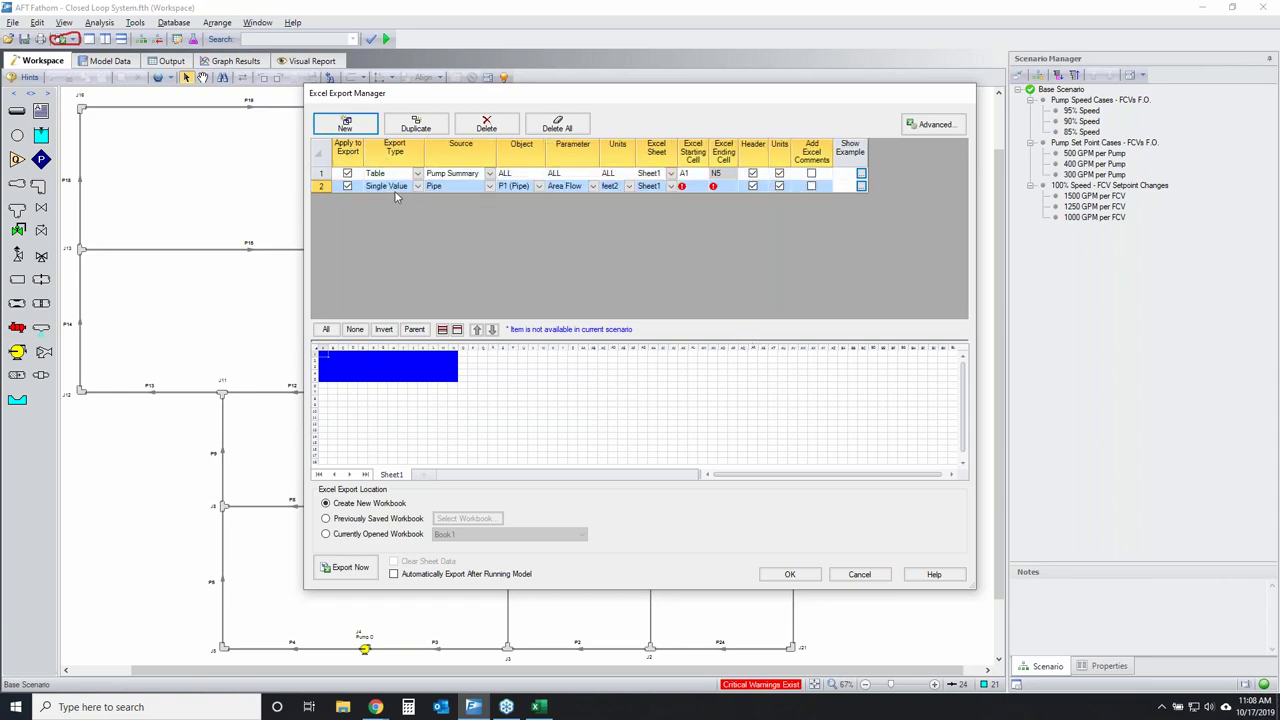
click(418, 189)
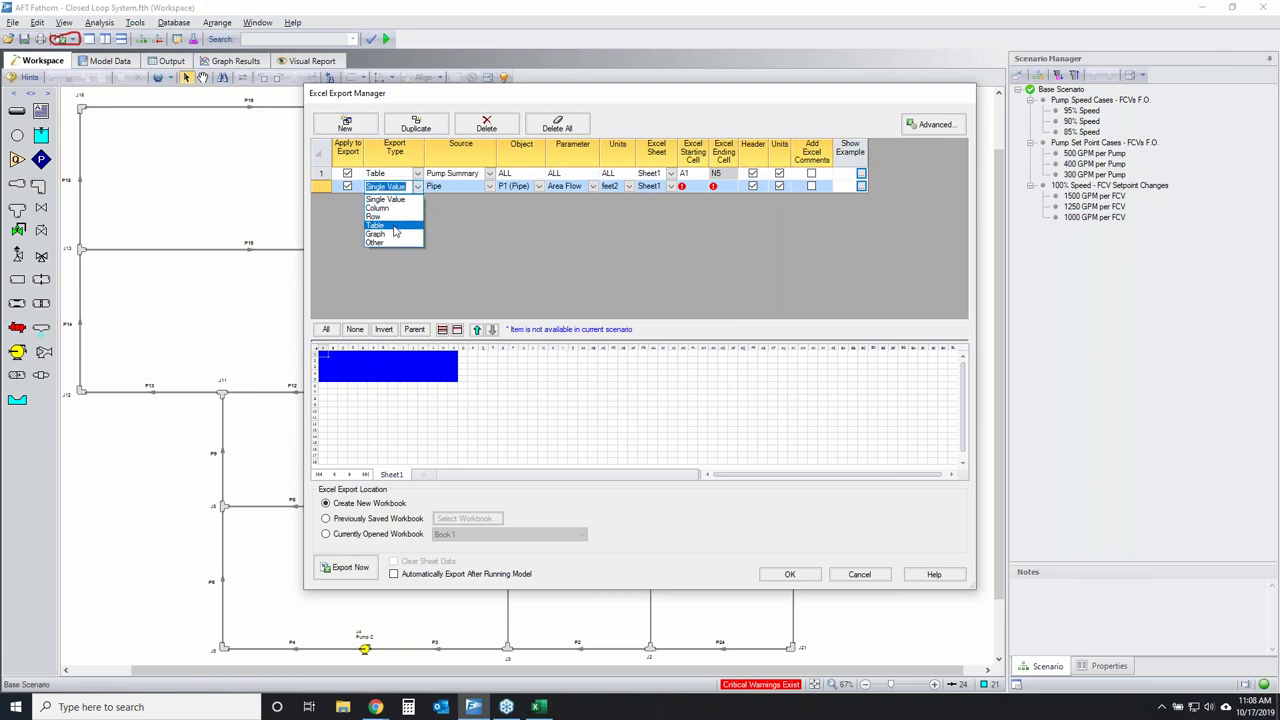
click(395, 228)
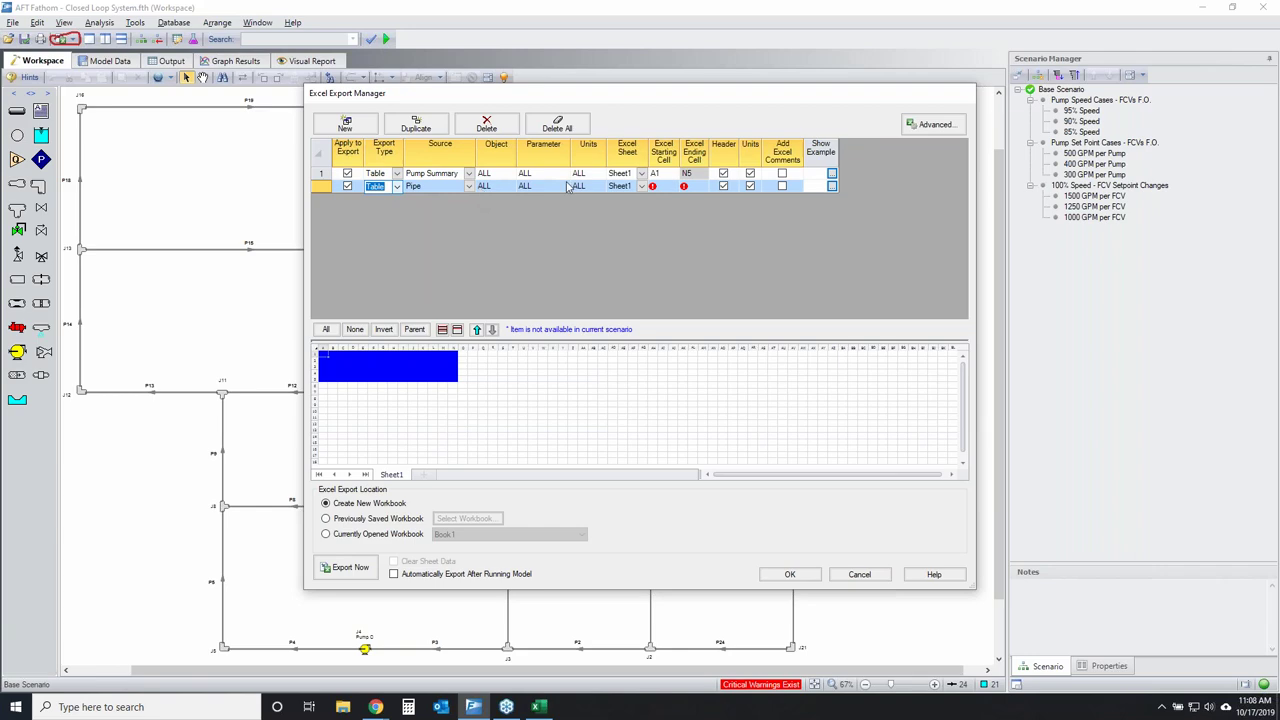
click(668, 188)
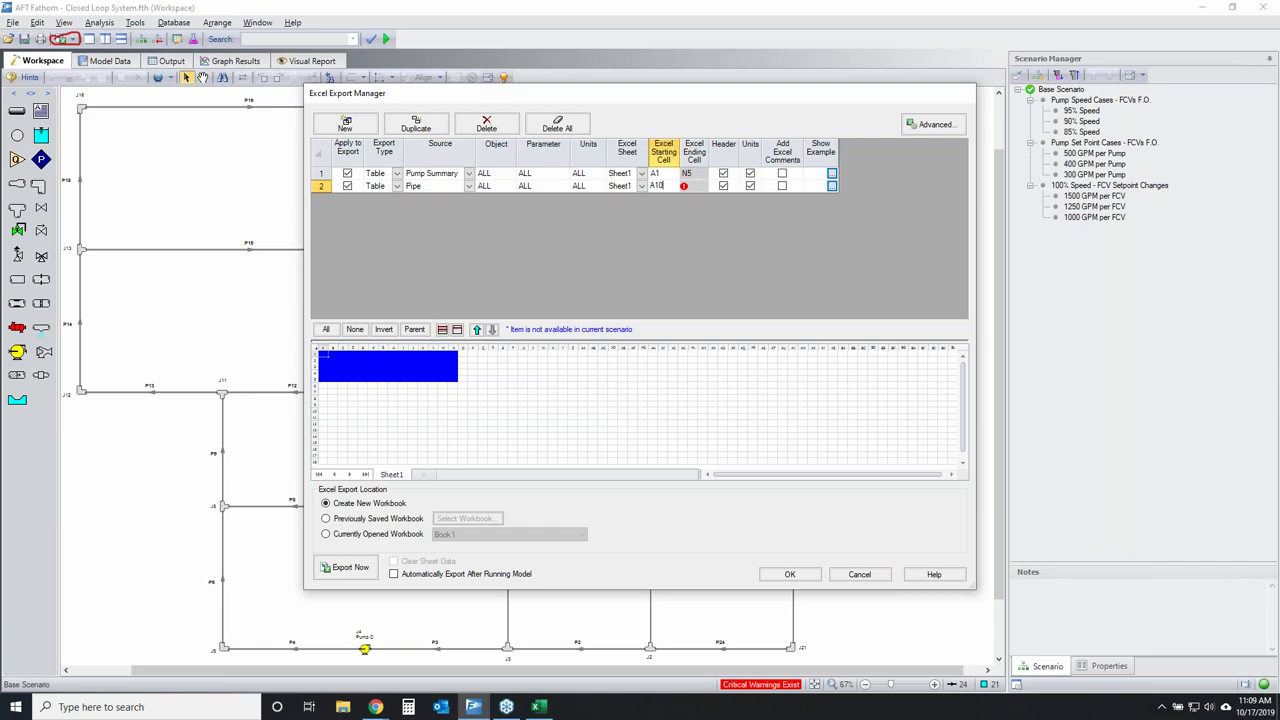
click(703, 192)
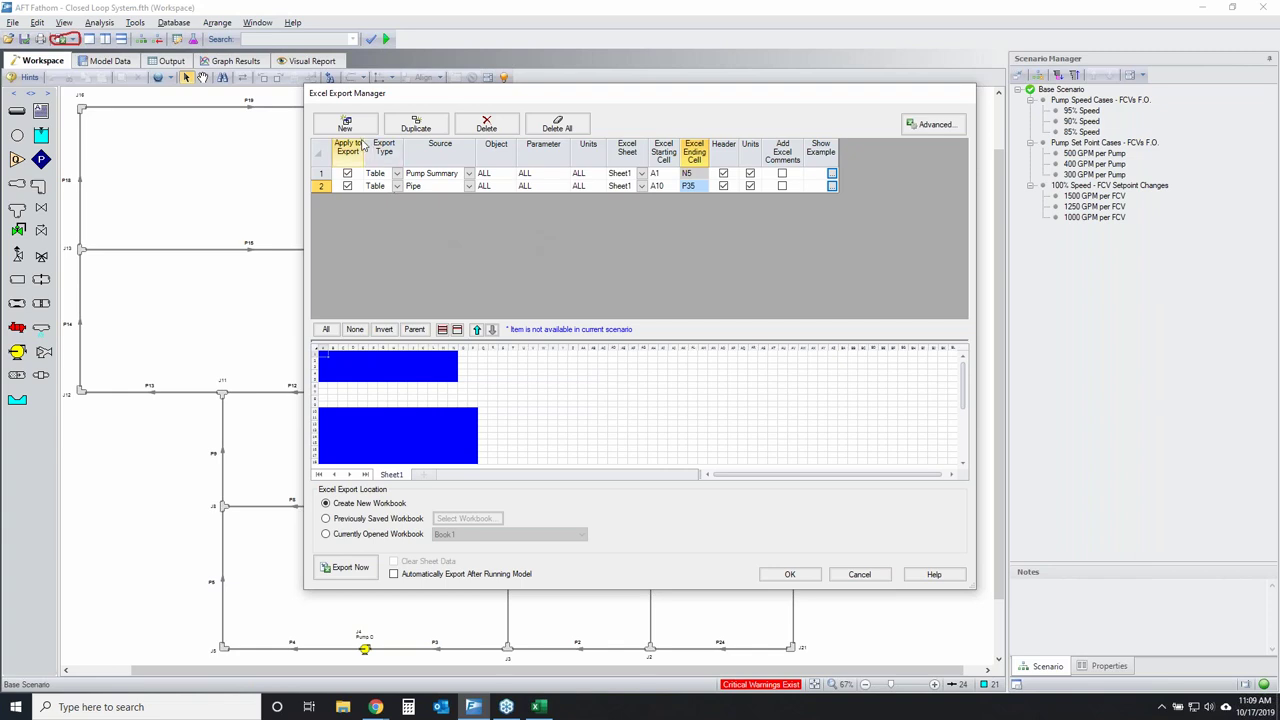
key(alt+n)
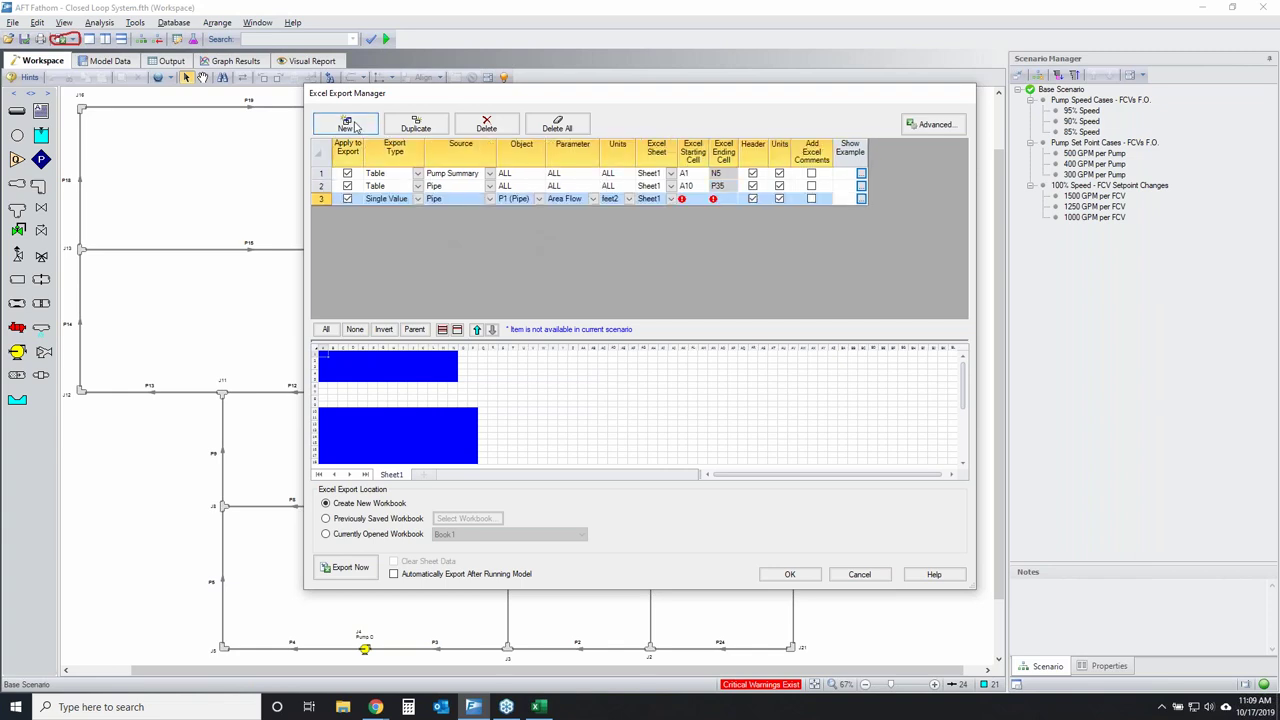
Set row 3 to export the Pump System Curve graph at cell T1 and save the setup.
click(417, 199)
click(395, 249)
click(468, 199)
click(462, 220)
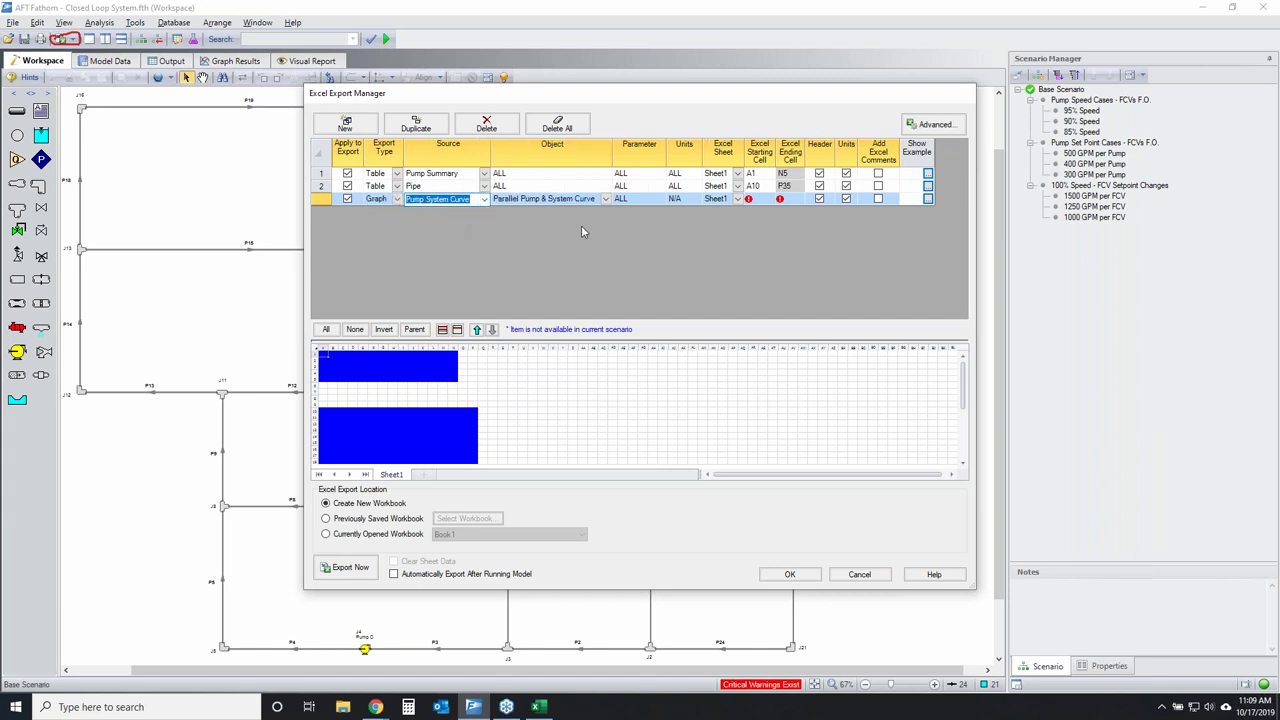
click(762, 199)
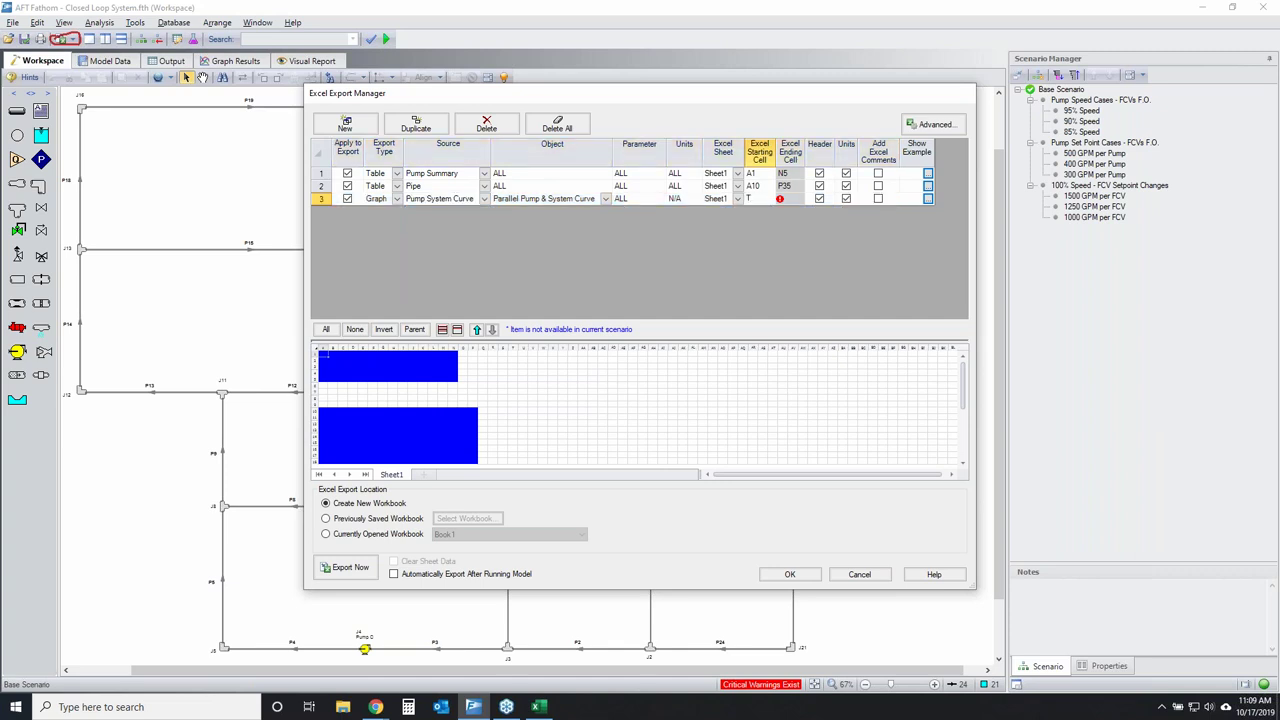
text(T1)
key(Tab)
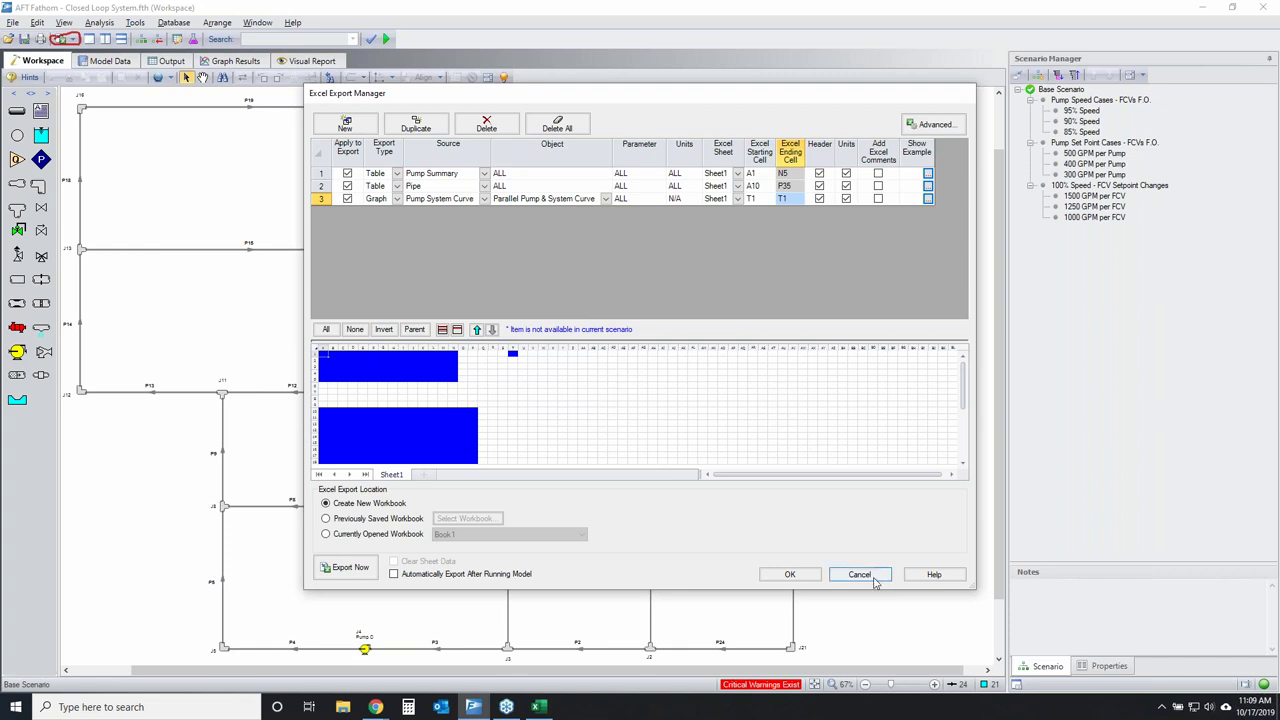
click(792, 577)
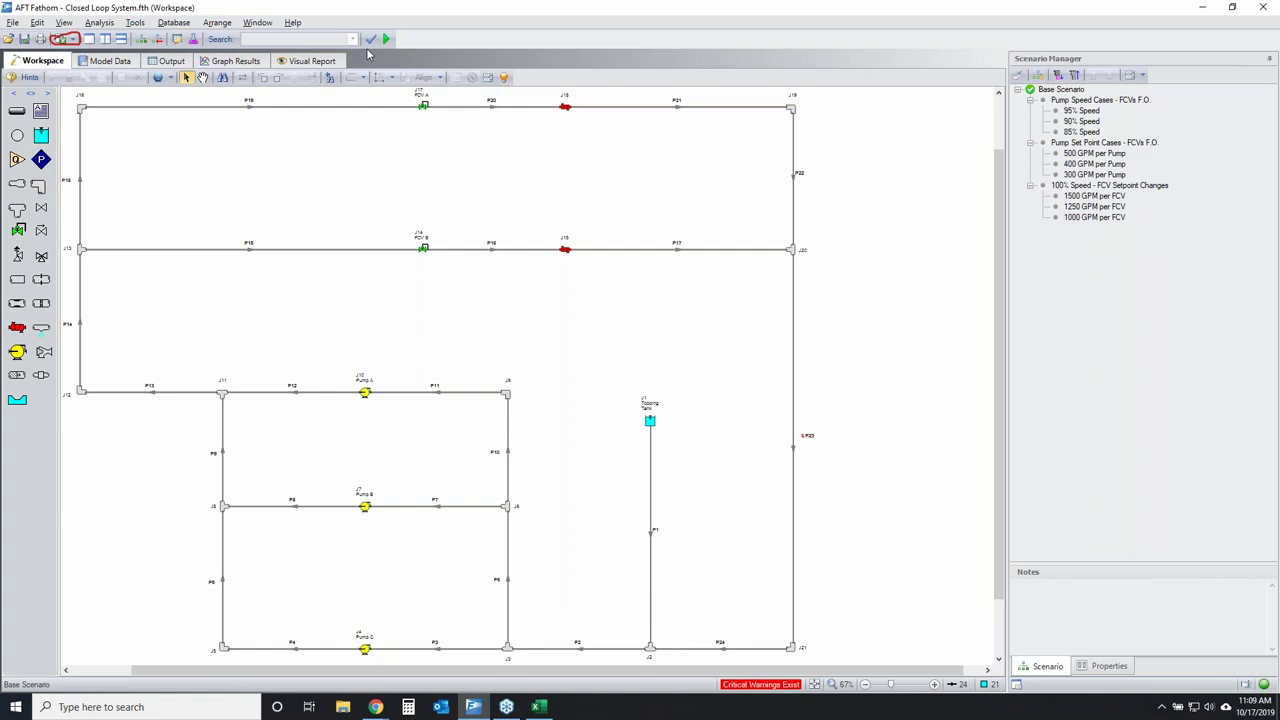
Run the model, open the Output, and use Export Now to send results to Excel.
click(386, 39)
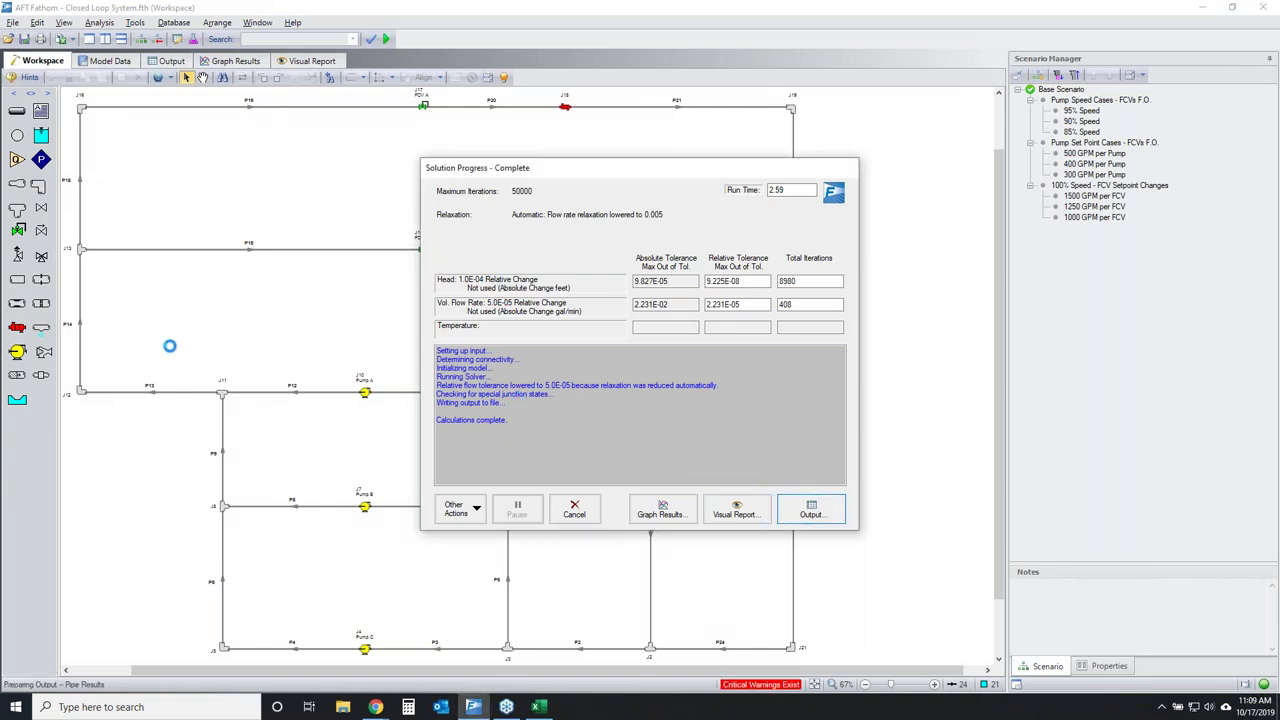
key(Return)
click(68, 39)
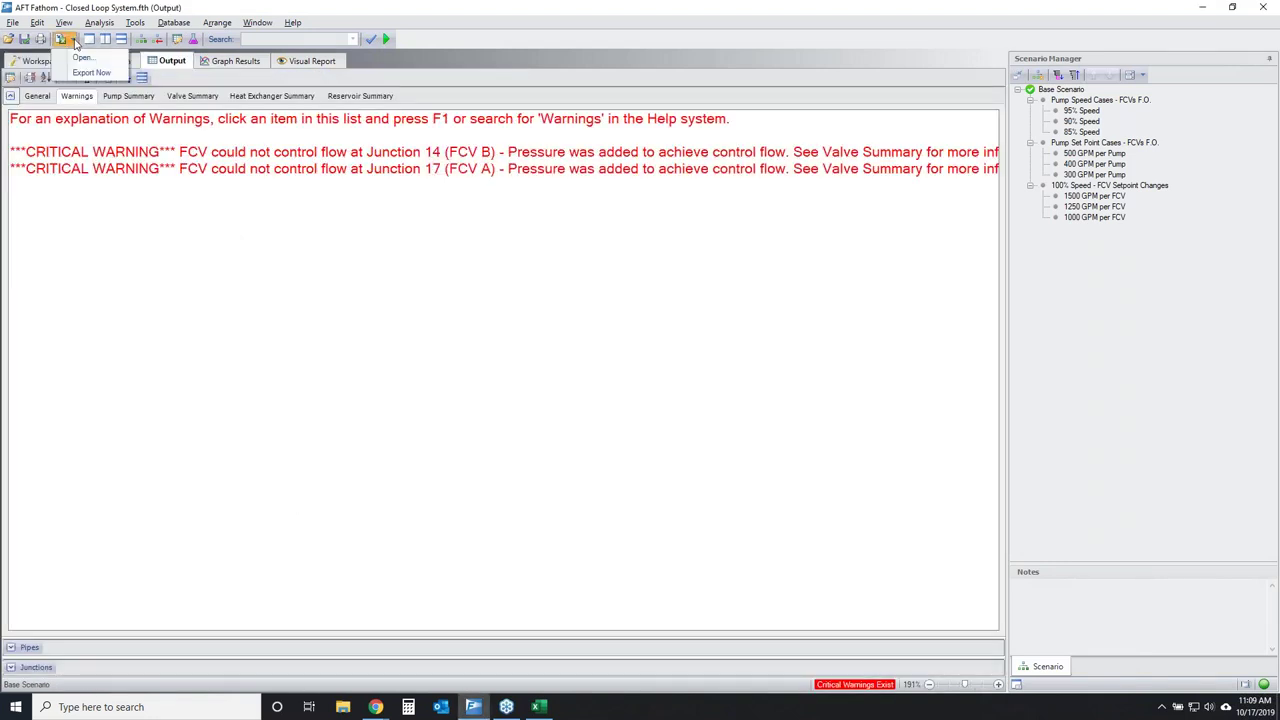
click(90, 73)
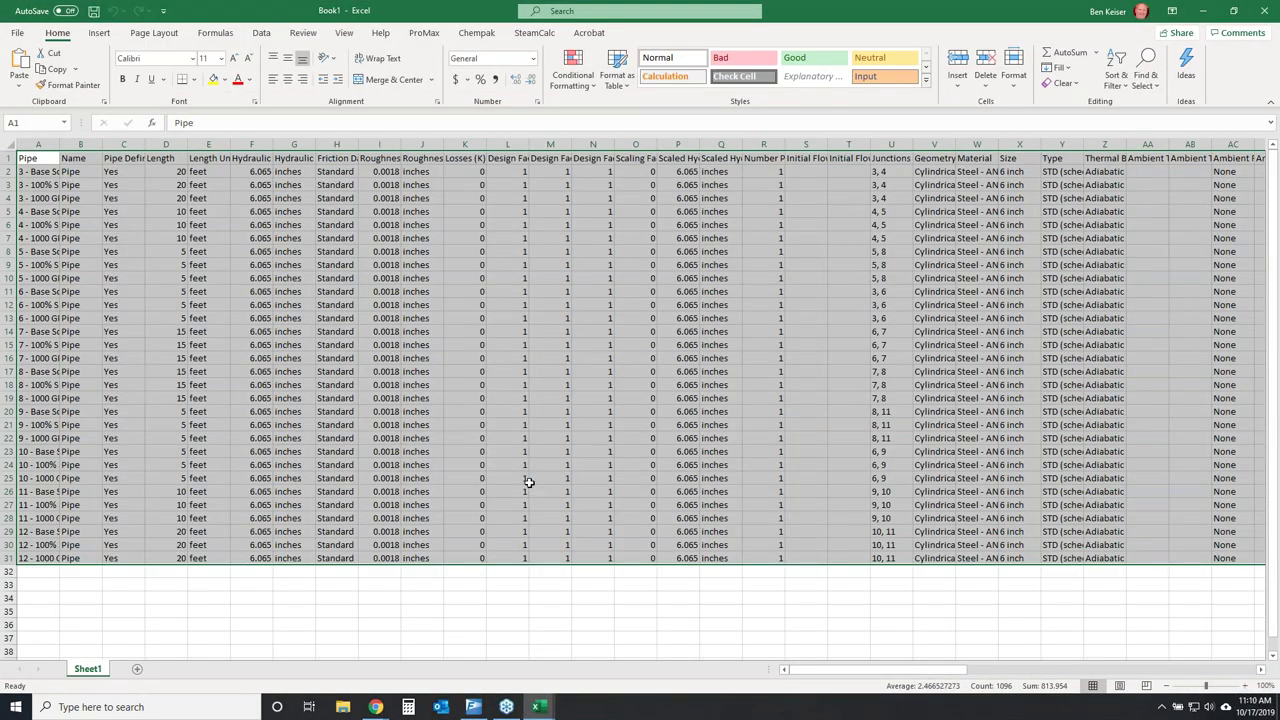
Review the exported A1:AC31 data in Book1, then close Book1 choosing Don't Save.
click(497, 398)
click(40, 160)
drag(40, 160, 1240, 560)
scroll(1152, 600, down, 6)
scroll(1152, 600, up, 6)
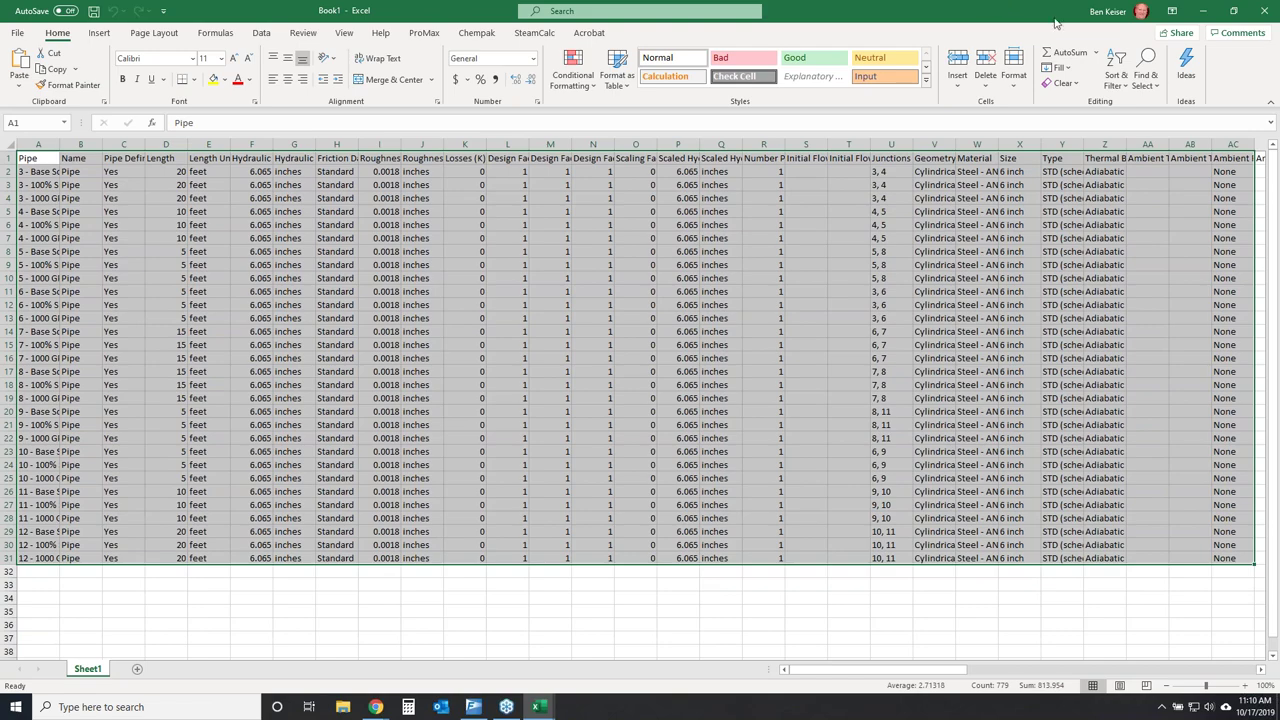
click(1264, 10)
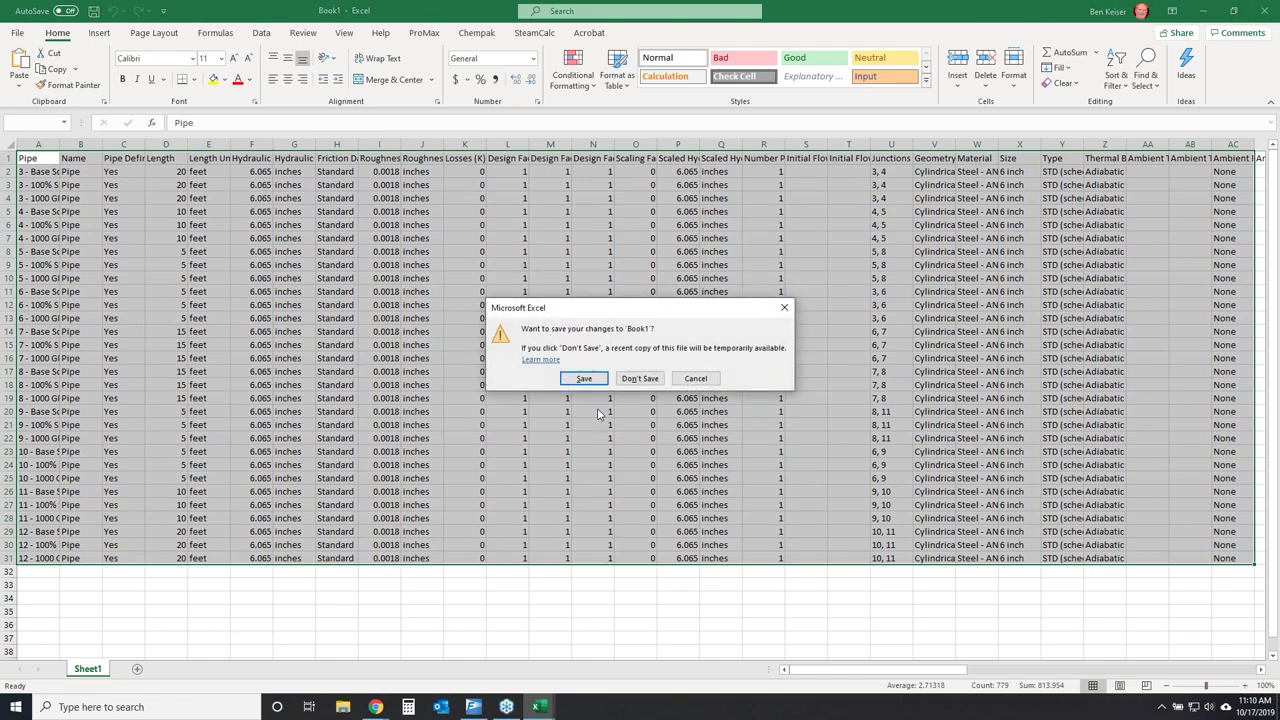
click(641, 379)
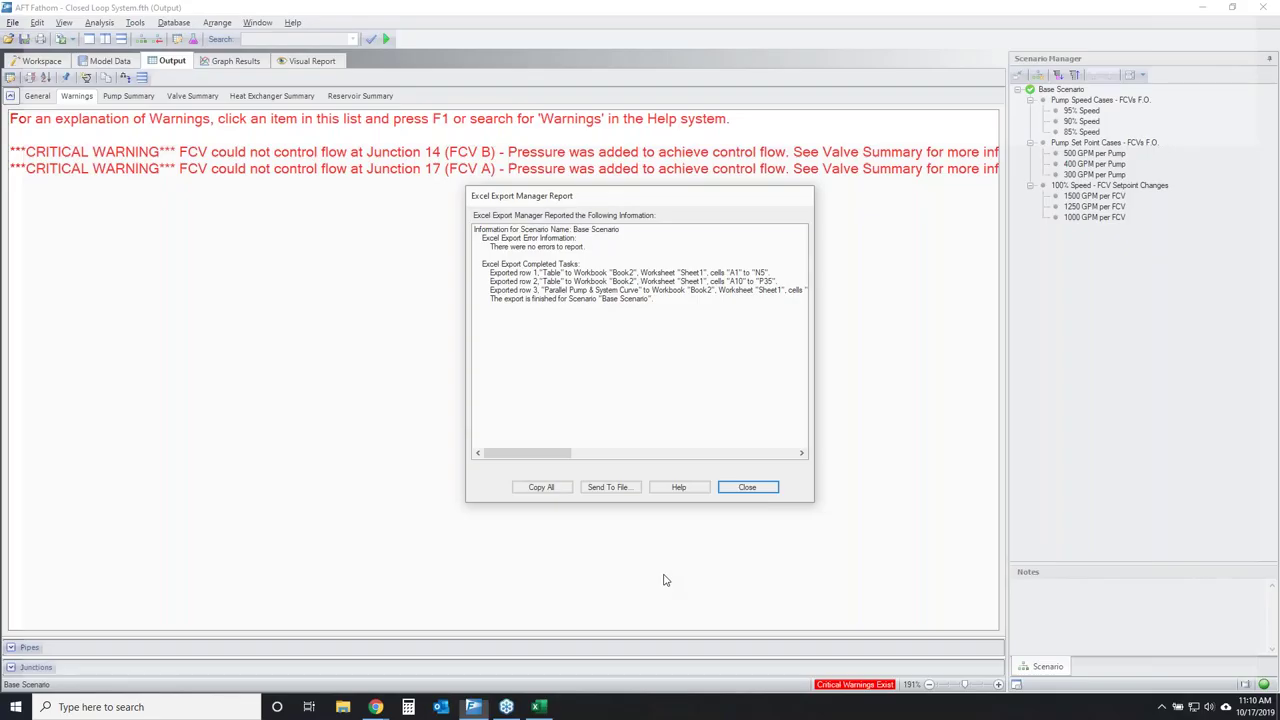
Close the Excel Export Manager Report and bring Book2's Export Guide sheet forward.
click(757, 490)
click(539, 707)
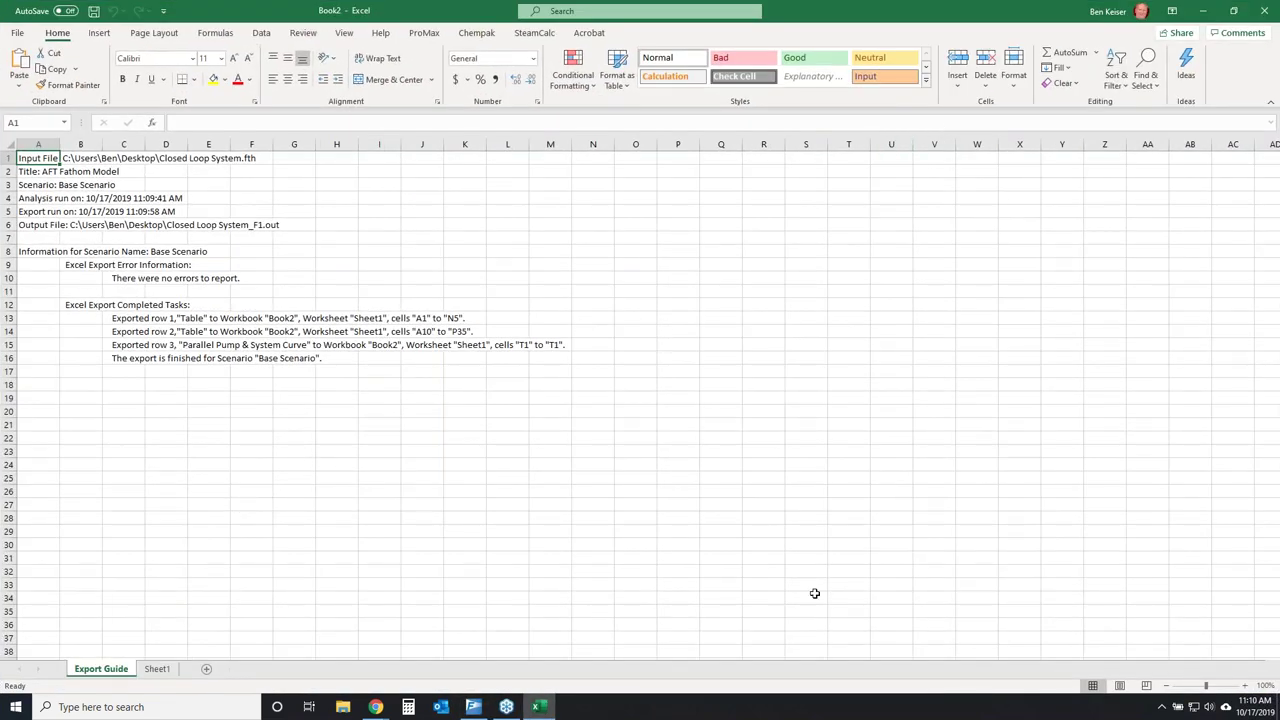
On Sheet1, highlight the pump summary A1:M5, pipe table A10:P35 and pump curve T1:W33.
click(157, 668)
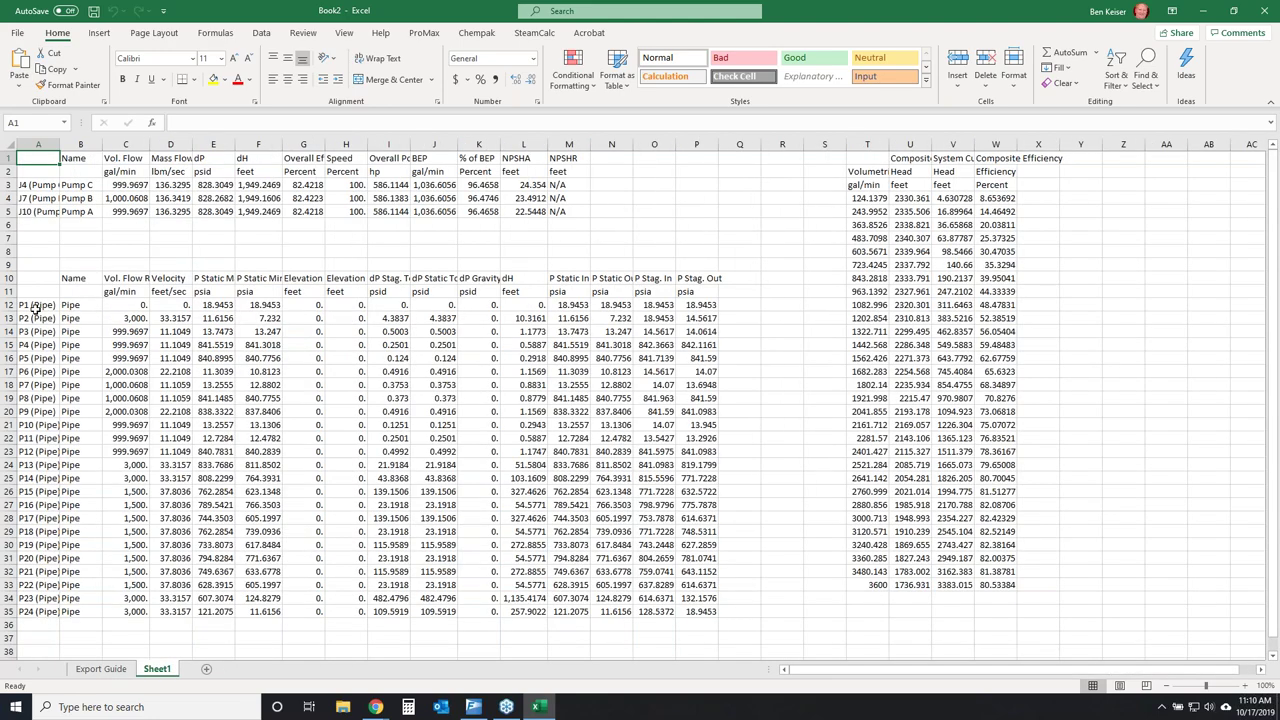
drag(38, 158, 571, 213)
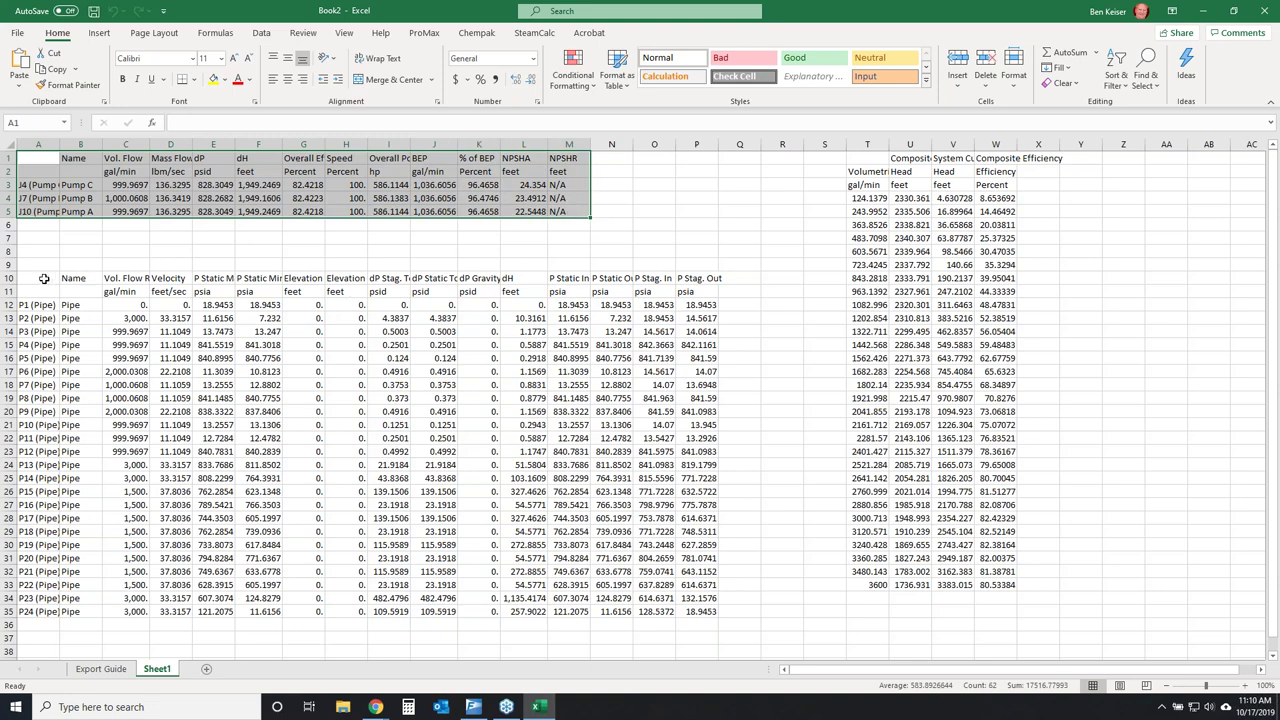
drag(44, 278, 702, 611)
drag(872, 160, 1000, 585)
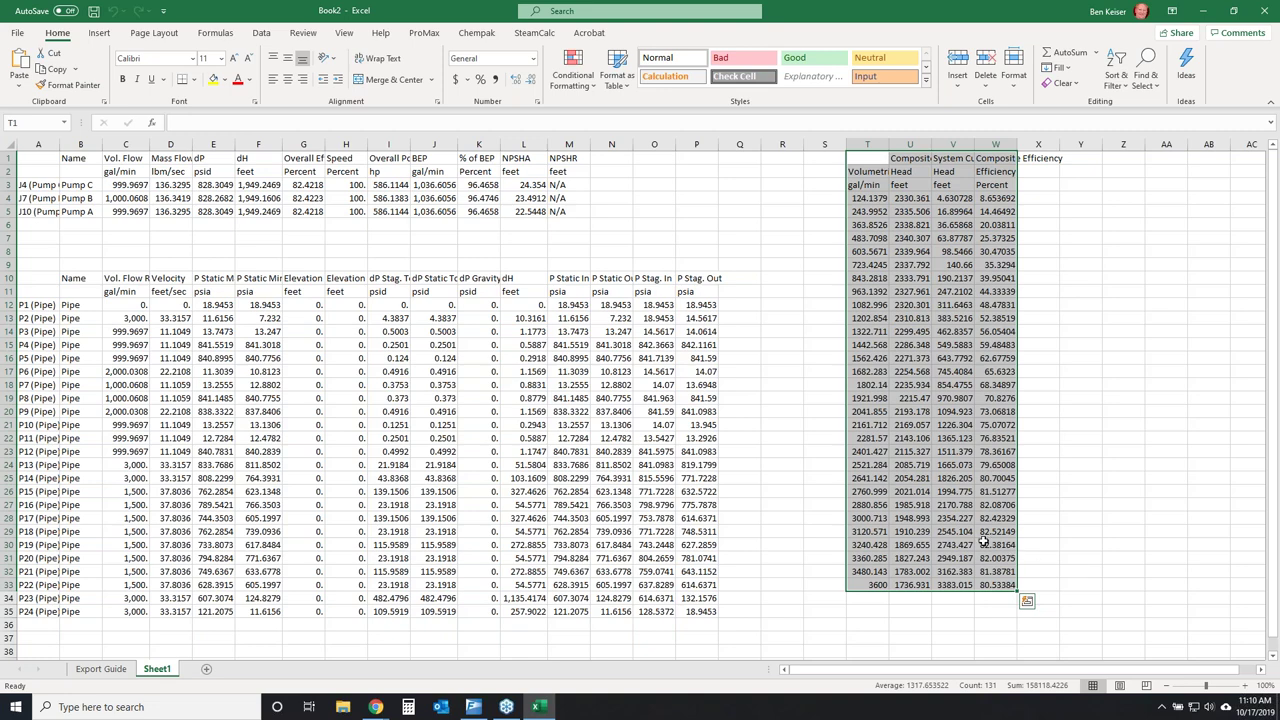
Switch back to AFT Fathom and reopen the Excel Export Manager.
click(473, 707)
click(70, 40)
click(78, 59)
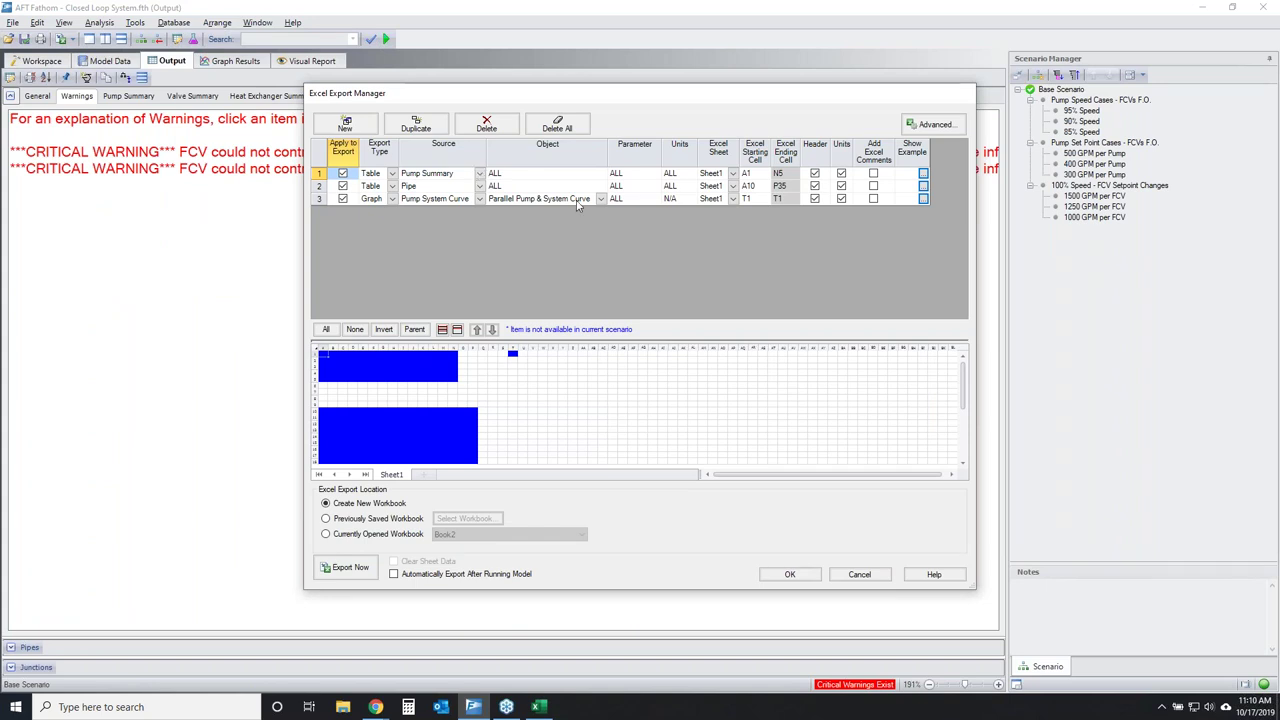
Close the Excel Export Manager with OK and return to the Workspace network beside the scenario tree.
click(790, 572)
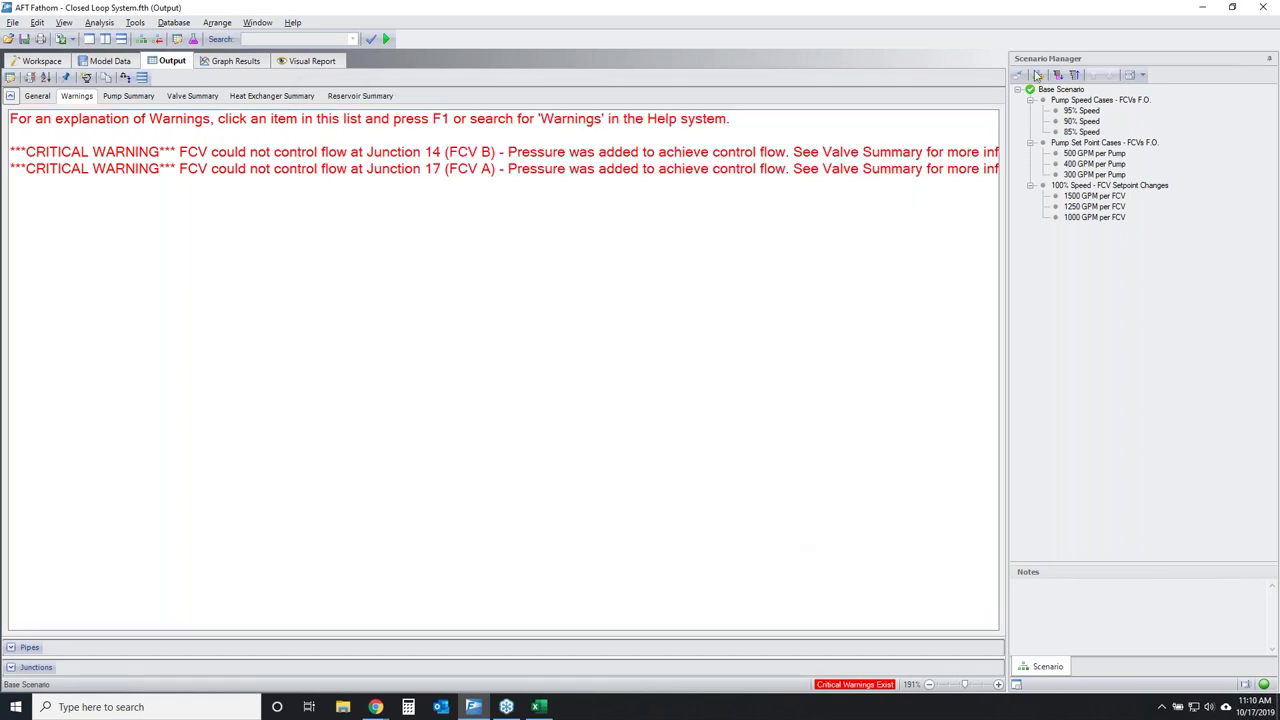
click(18, 64)
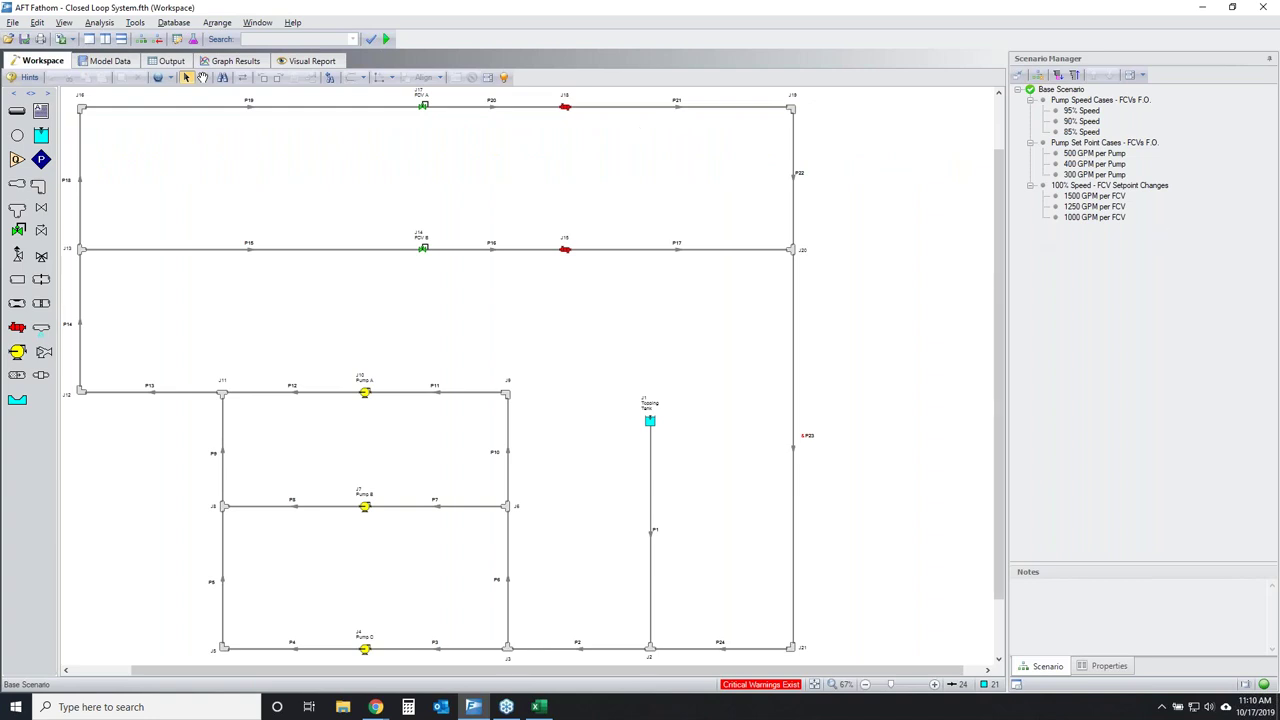
mouse_move(1214, 94)
mouse_down()
mouse_move(1048, 61)
mouse_move(970, 226)
mouse_move(1214, 219)
mouse_move(1204, 99)
mouse_up()
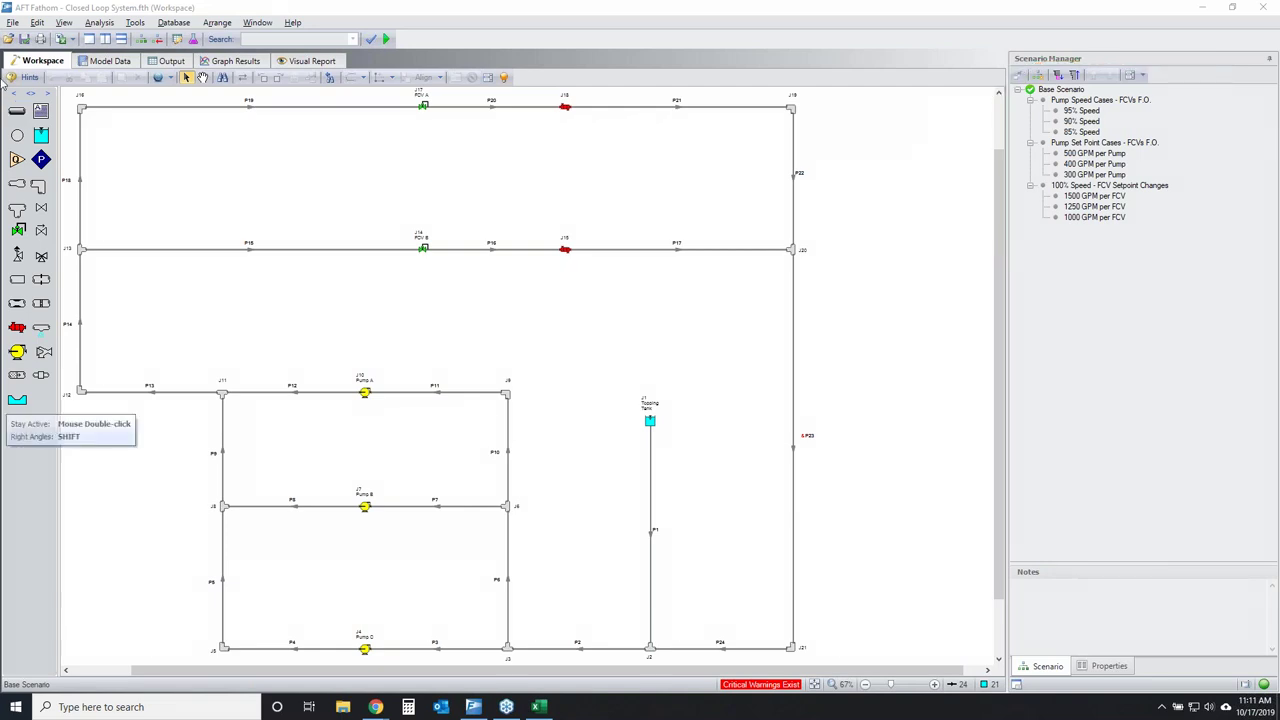
Set up a batch run of the nine child scenarios, excluding the Base Scenario.
click(14, 23)
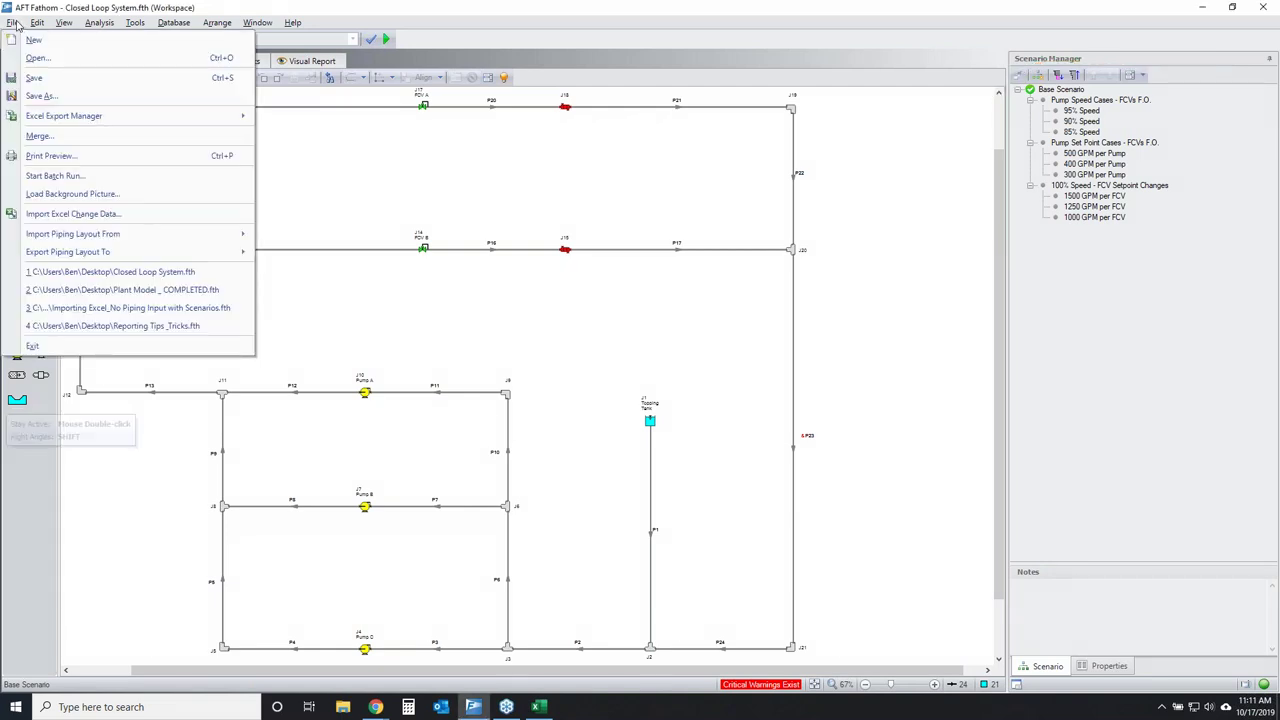
click(68, 178)
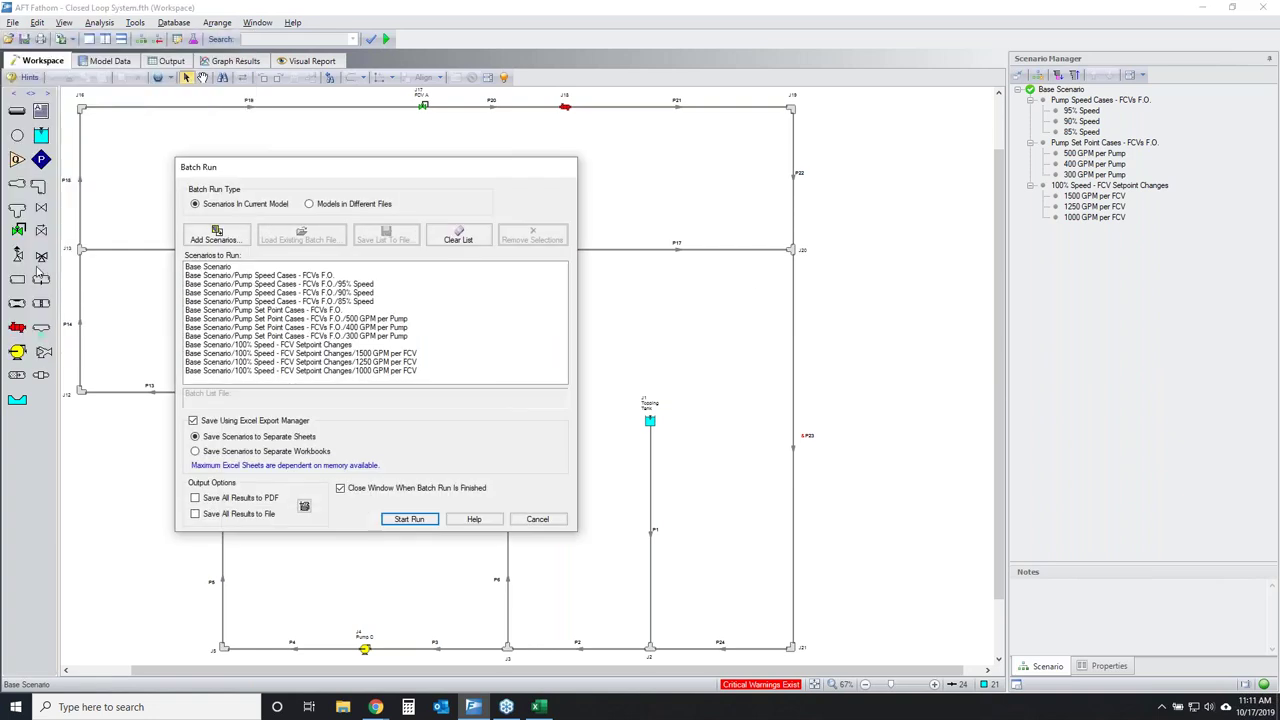
click(213, 235)
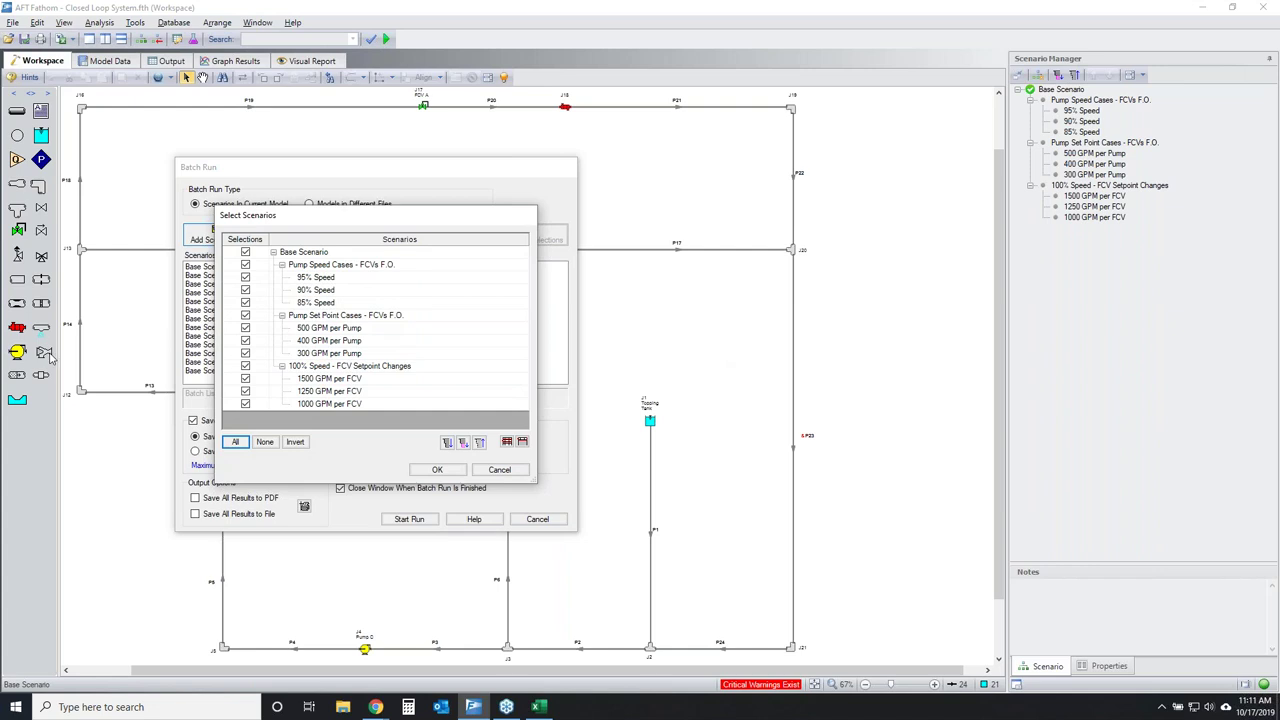
click(245, 252)
click(436, 470)
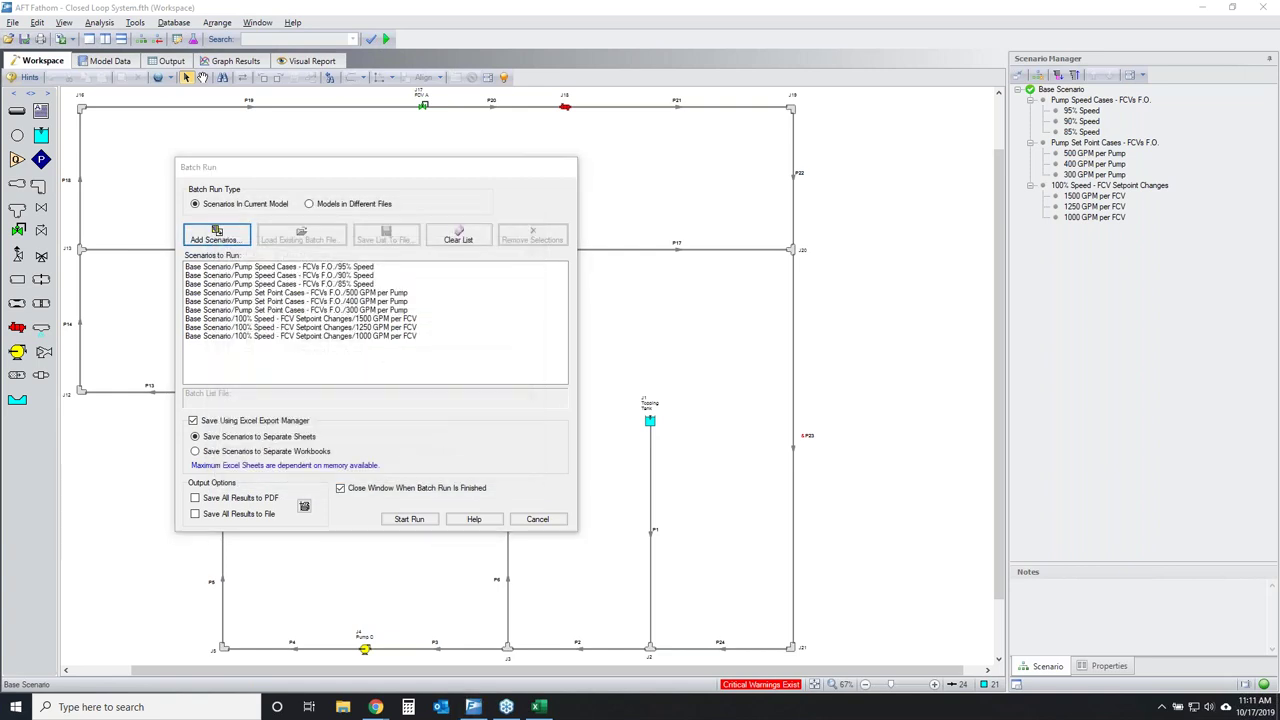
mouse_move(326, 412)
mouse_down()
mouse_move(182, 404)
mouse_move(155, 431)
mouse_move(243, 464)
mouse_move(341, 452)
mouse_move(322, 411)
mouse_up()
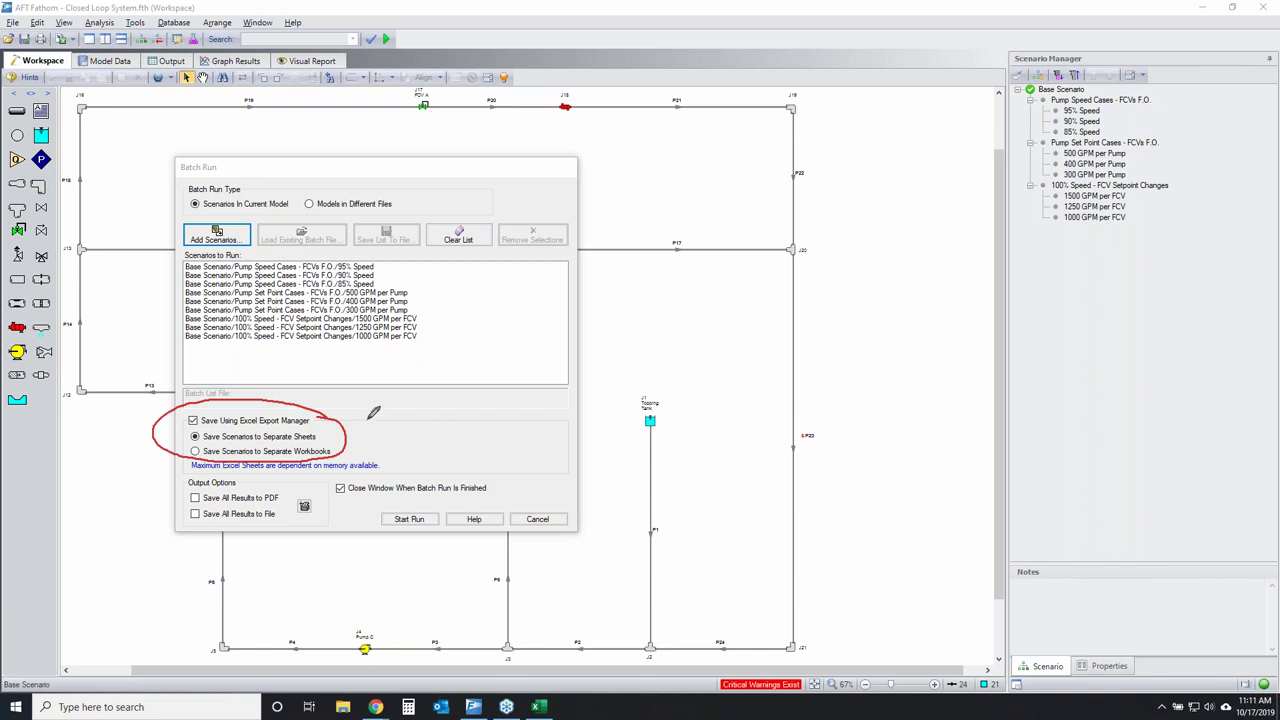
mouse_move(193, 425)
mouse_down()
mouse_move(263, 426)
mouse_move(335, 440)
mouse_move(202, 442)
mouse_move(188, 422)
mouse_move(325, 437)
mouse_move(181, 463)
mouse_move(248, 428)
mouse_up()
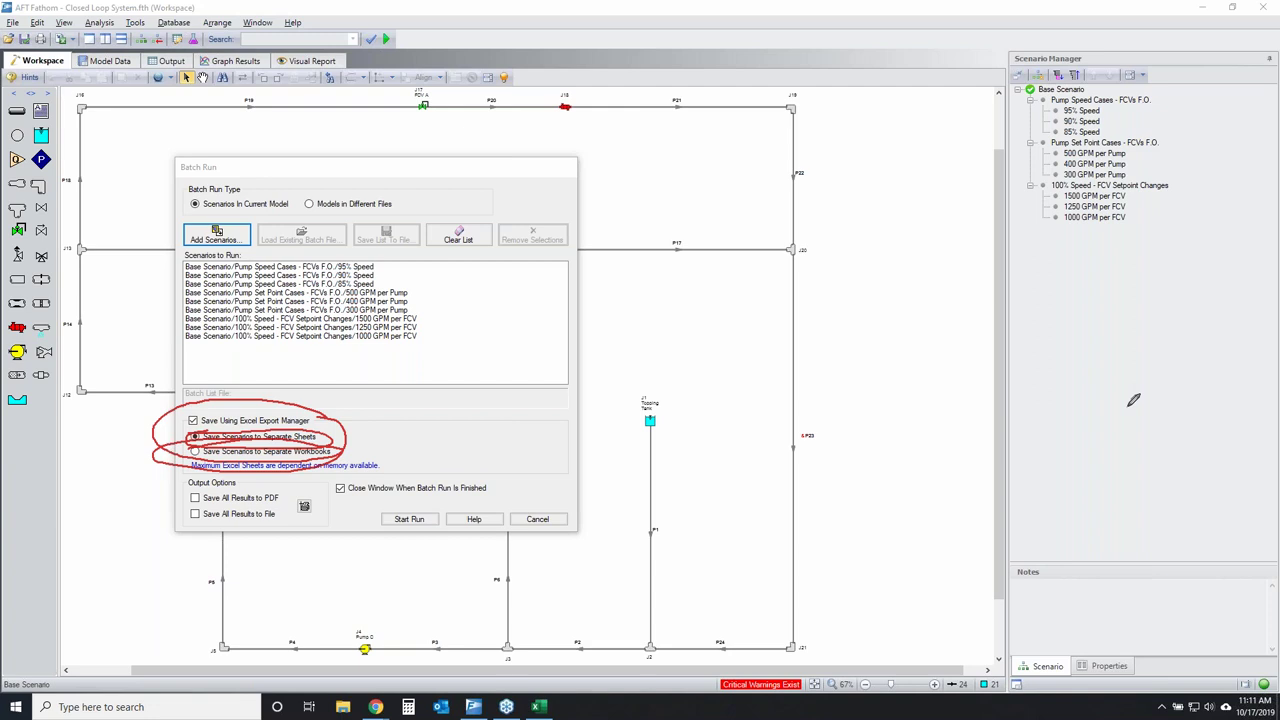
key(Escape)
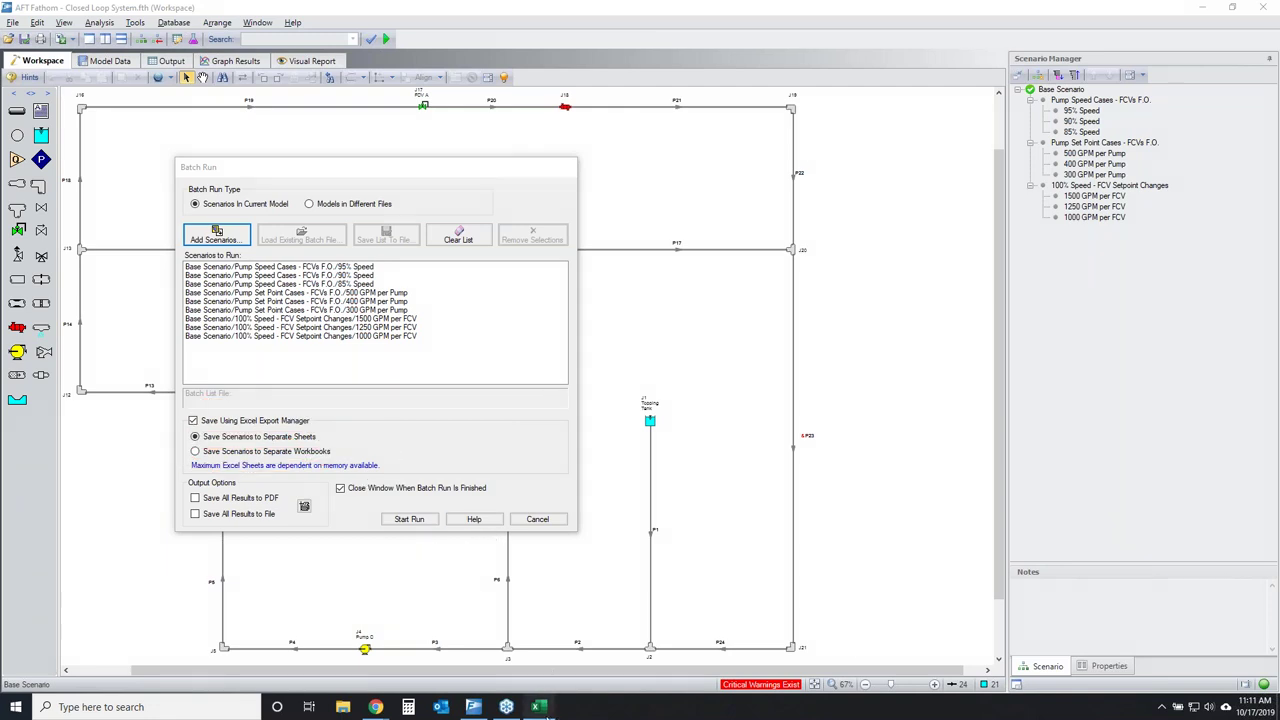
Close Book2 in Excel with Don't Save and cancel the Batch Run dialog.
click(538, 707)
click(1259, 10)
click(638, 379)
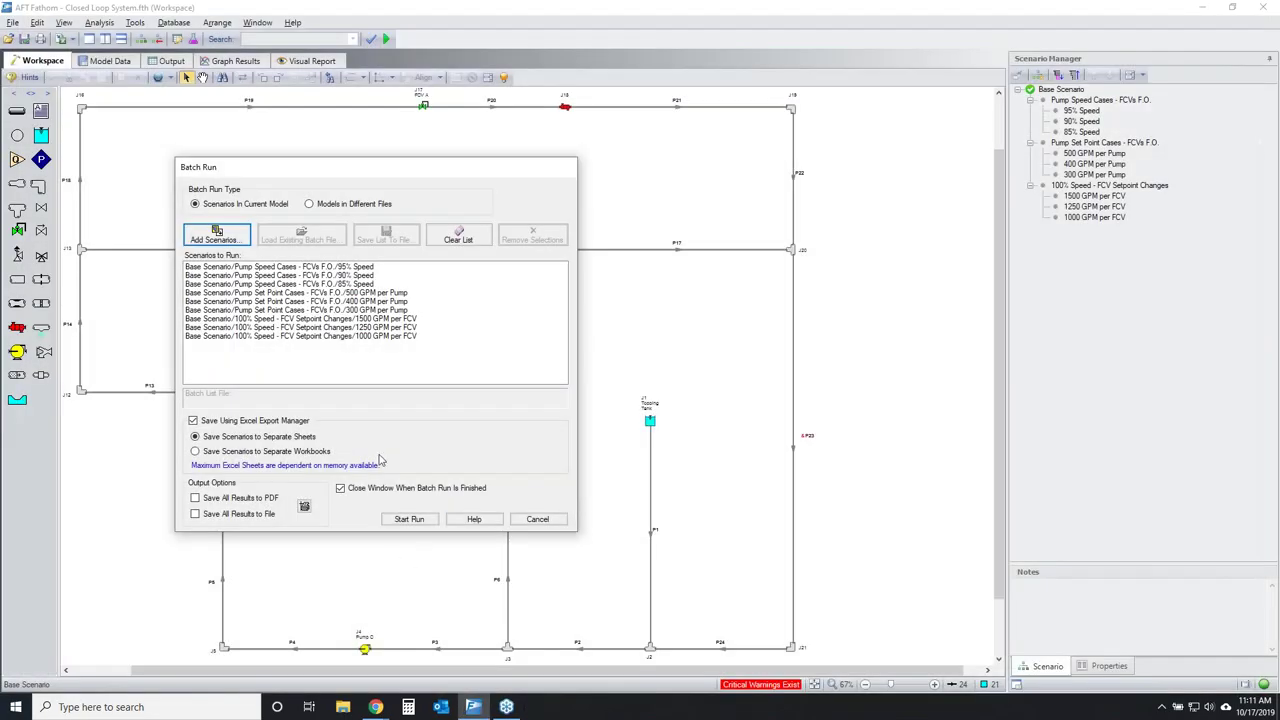
click(545, 523)
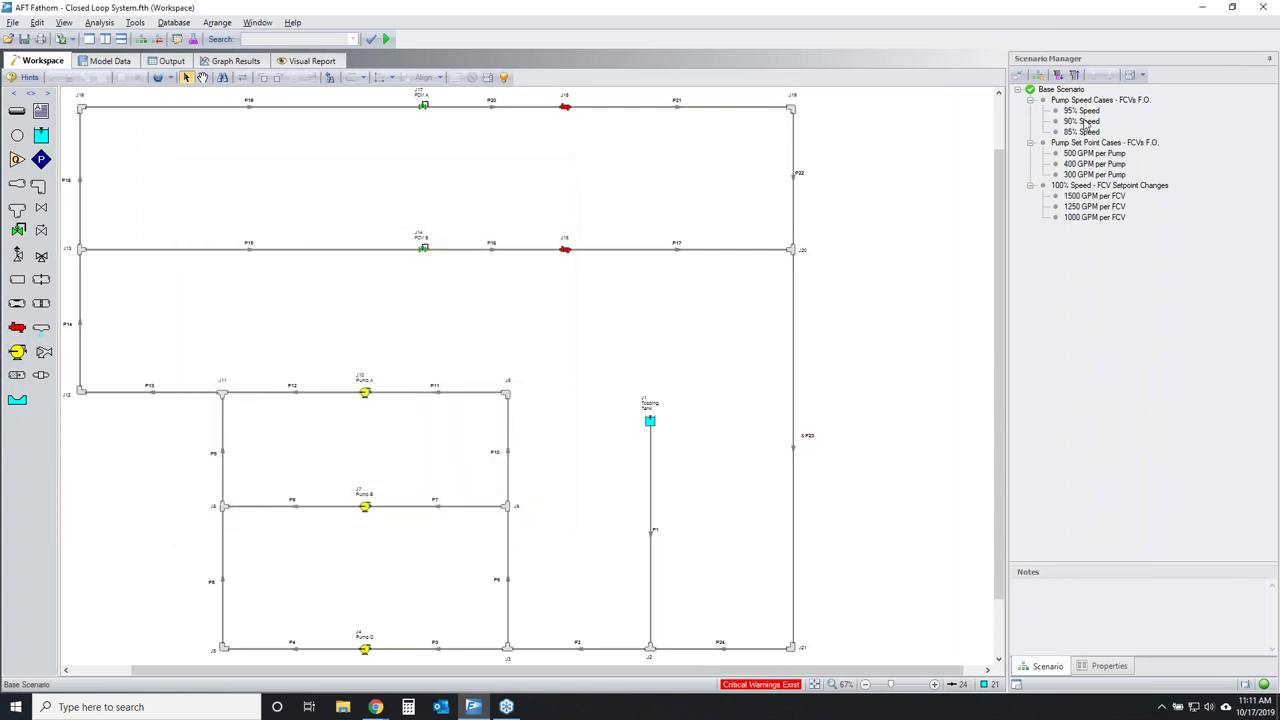
Load the 90% Speed scenario to check its Excel Export Manager, then reload the Base Scenario.
double_click(1081, 121)
click(70, 39)
click(78, 59)
click(857, 576)
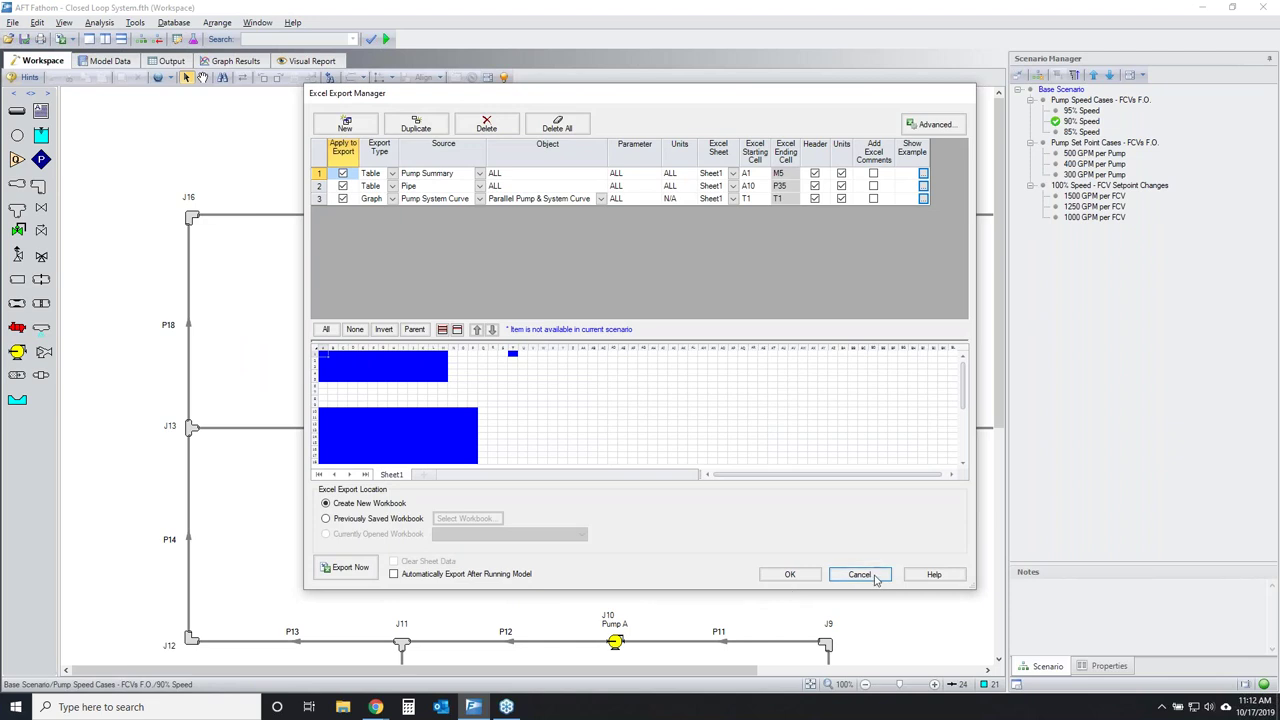
double_click(1071, 90)
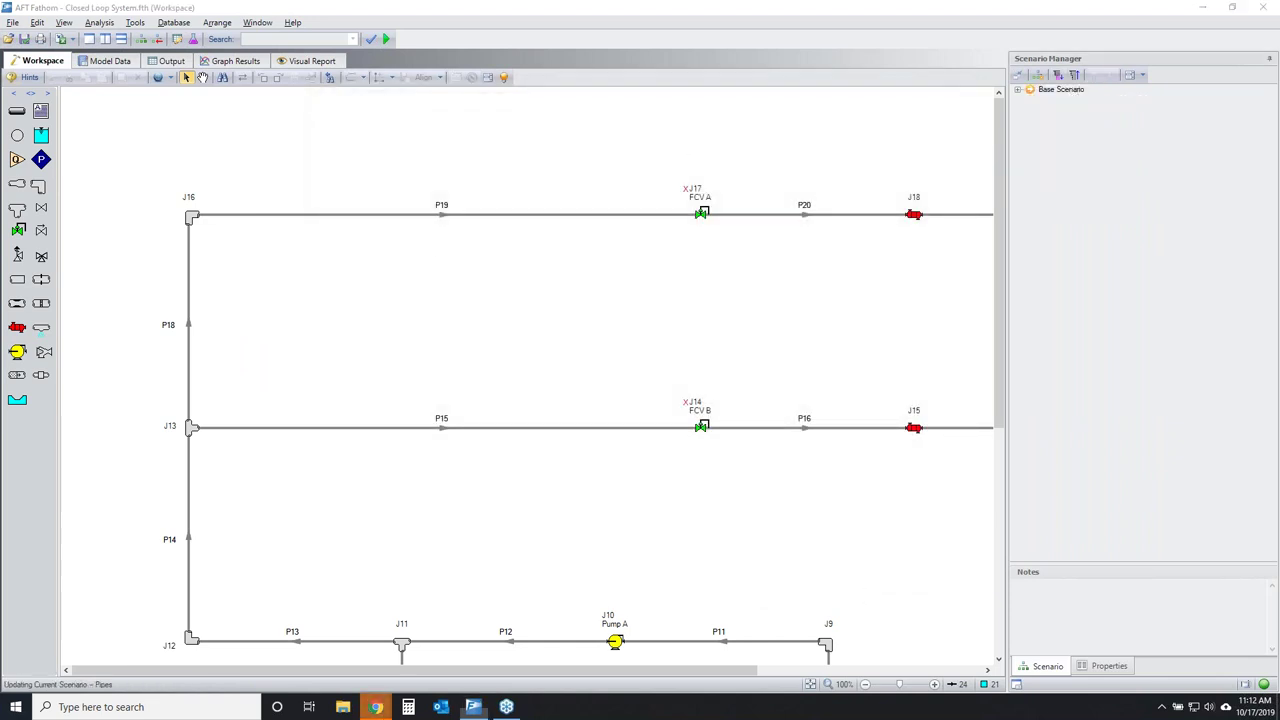
Start the batch run from File > Start Batch Run so each scenario exports to Excel.
click(12, 22)
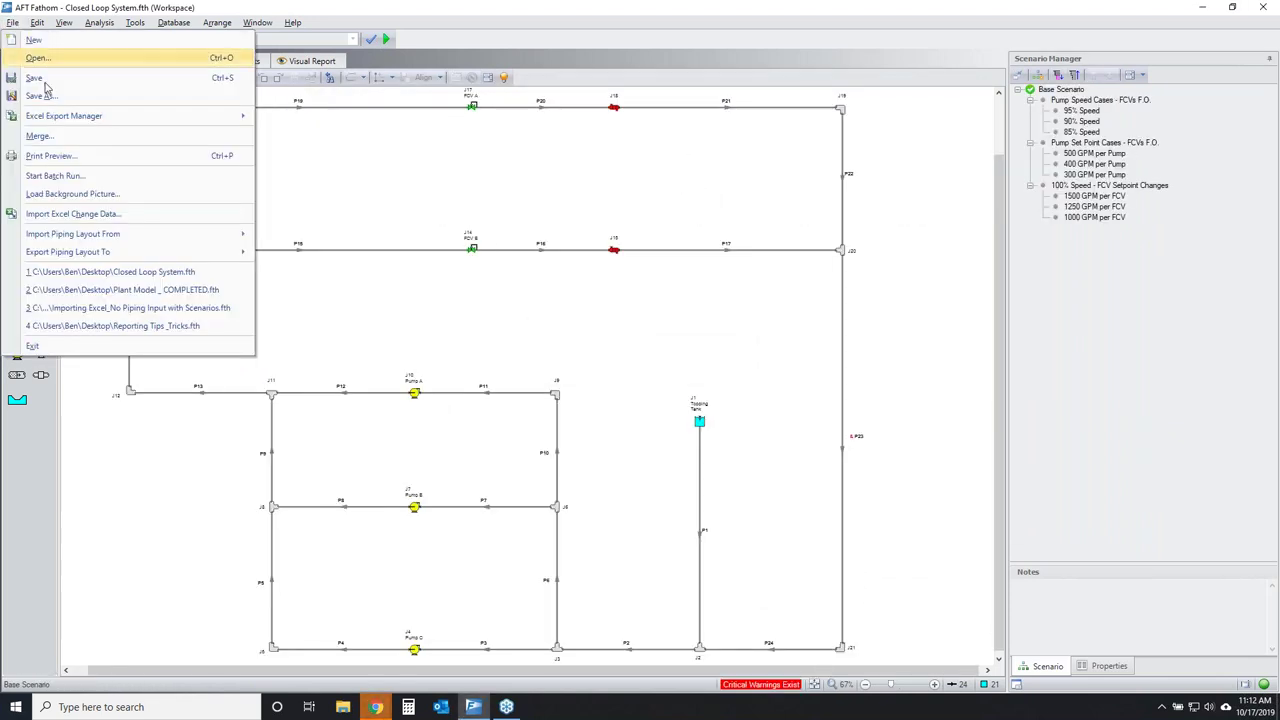
click(100, 180)
click(409, 519)
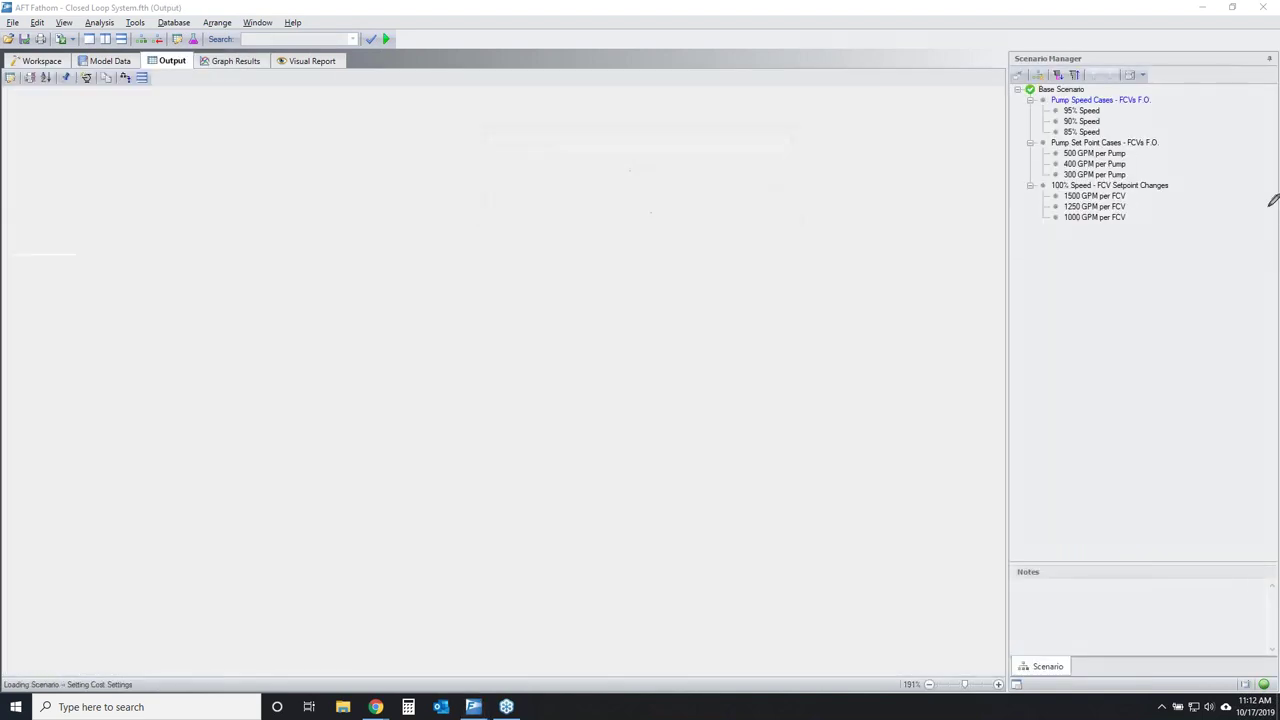
mouse_move(1192, 90)
mouse_down()
mouse_move(1120, 72)
mouse_move(1011, 74)
mouse_move(1019, 216)
mouse_move(1138, 240)
mouse_move(1194, 82)
mouse_move(1174, 75)
mouse_move(1220, 112)
mouse_up()
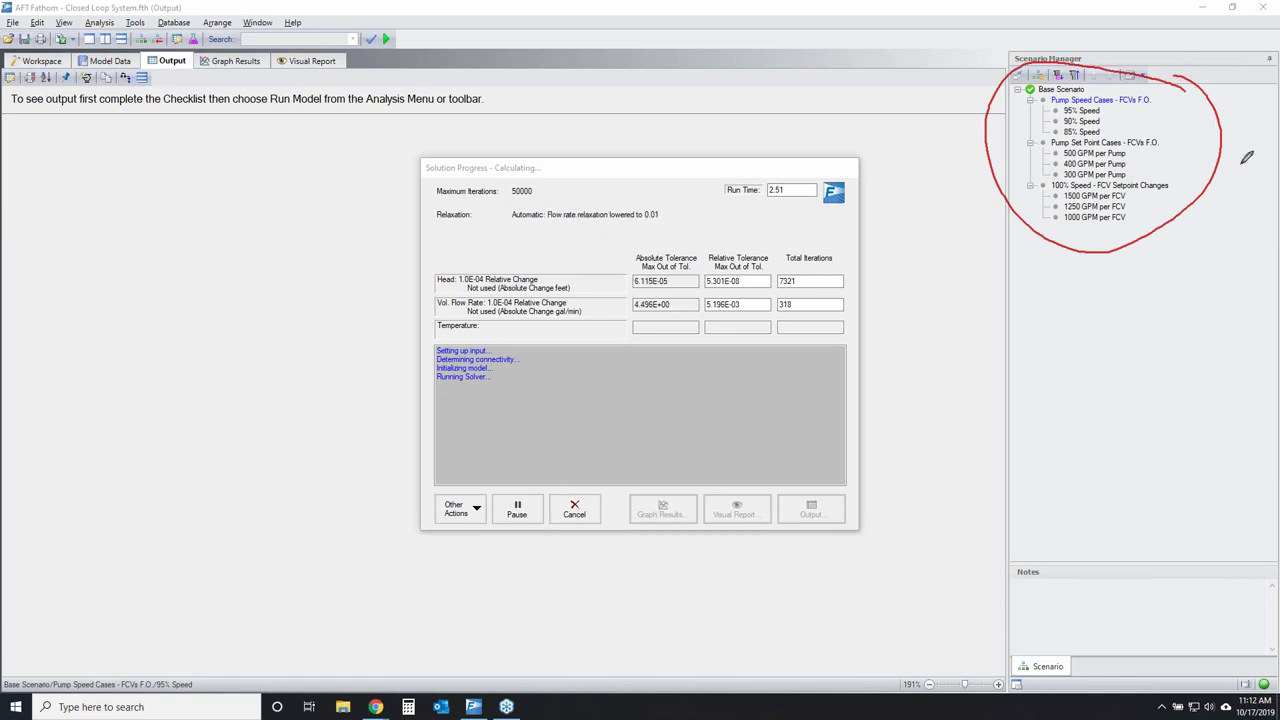
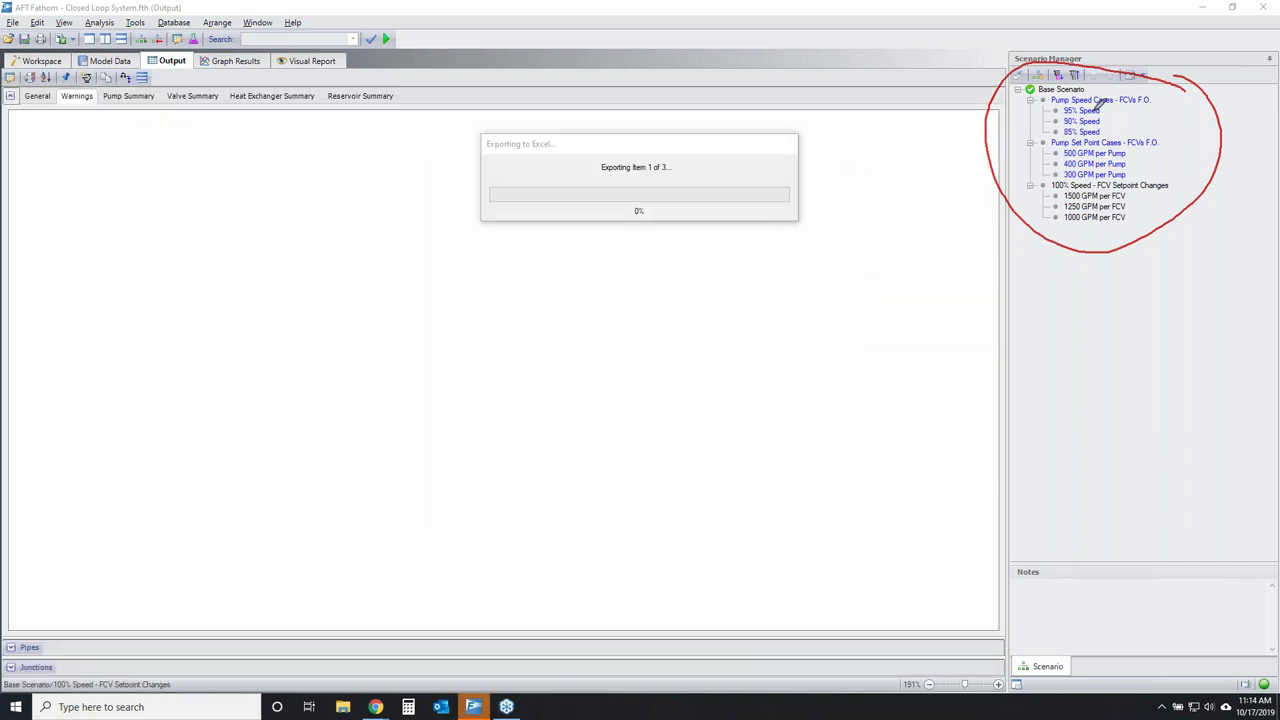
Once the Excel export finishes, close the Batch Run Status messages.
mouse_move(1094, 100)
mouse_down()
mouse_move(1041, 118)
mouse_move(1100, 133)
mouse_up()
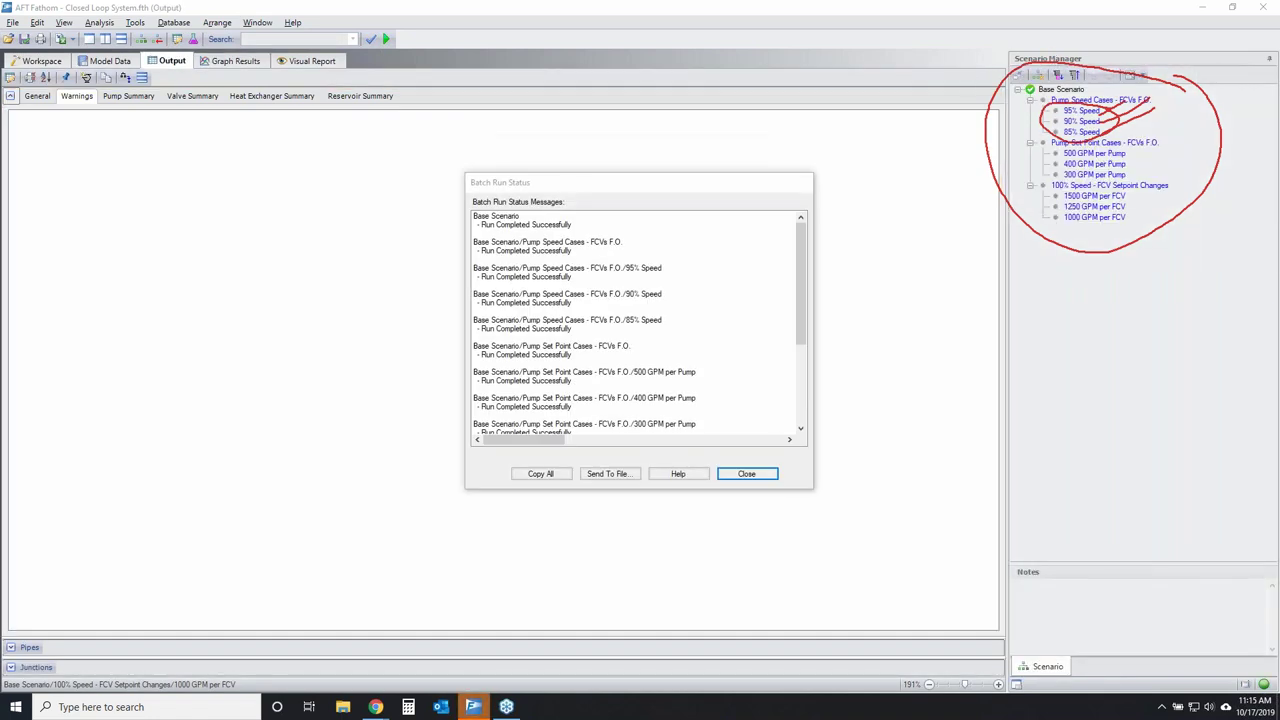
click(746, 474)
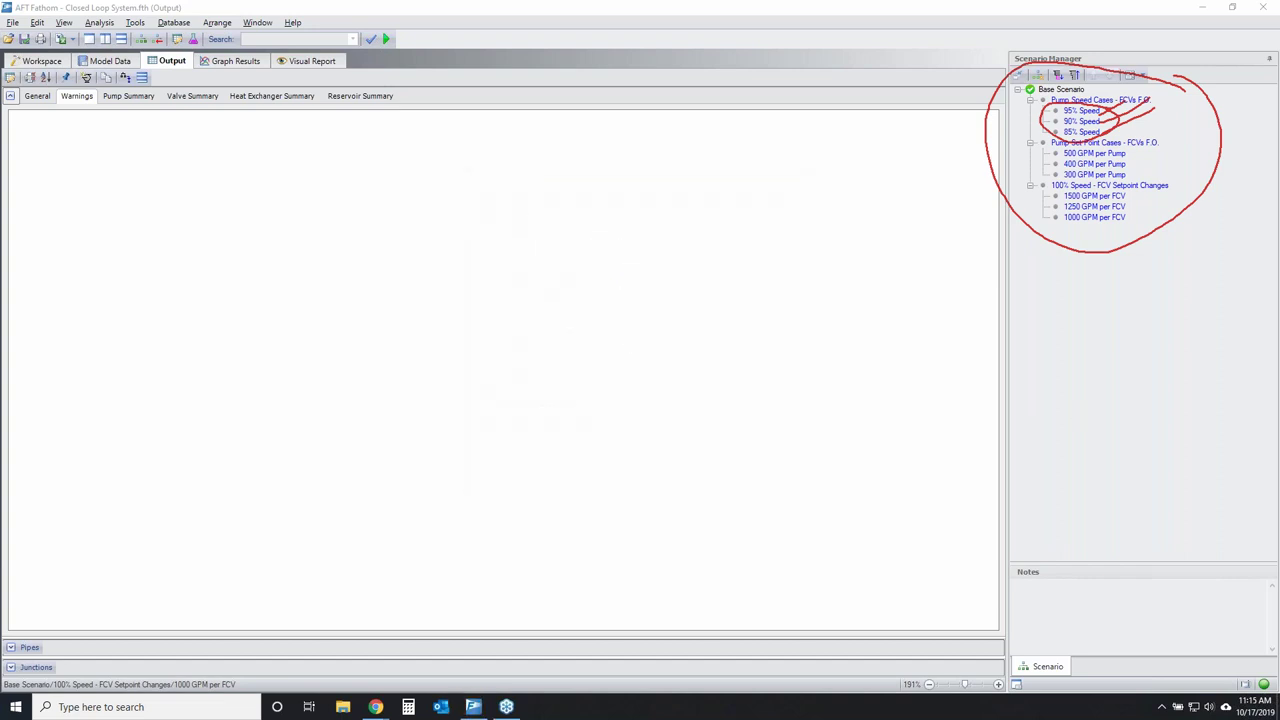
Dismiss the export report and bring the exported Excel workbook up full screen.
click(740, 489)
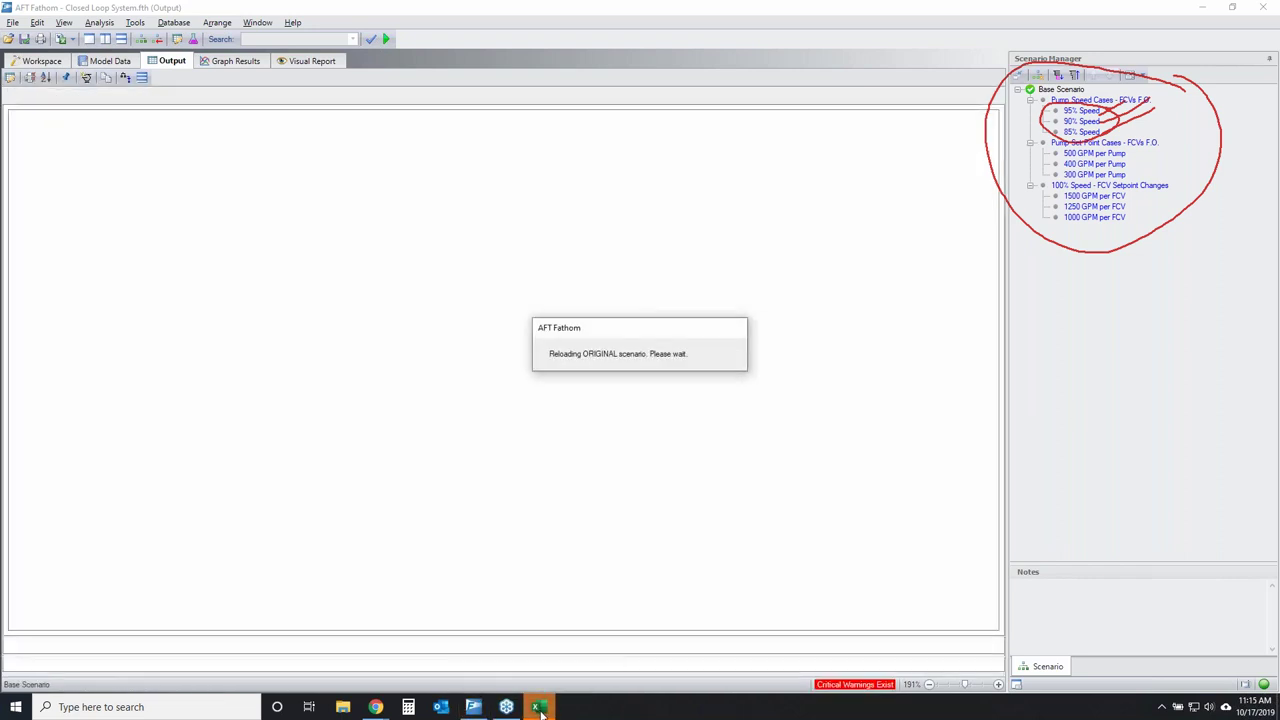
click(539, 707)
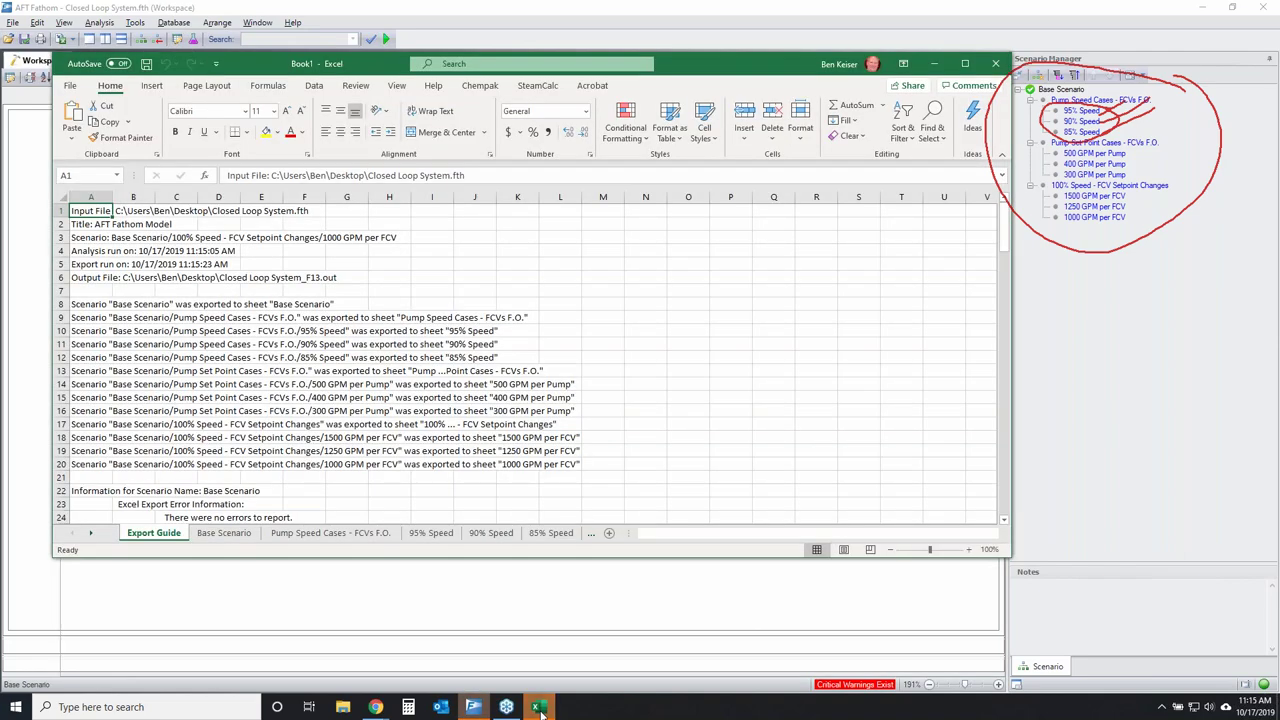
click(964, 63)
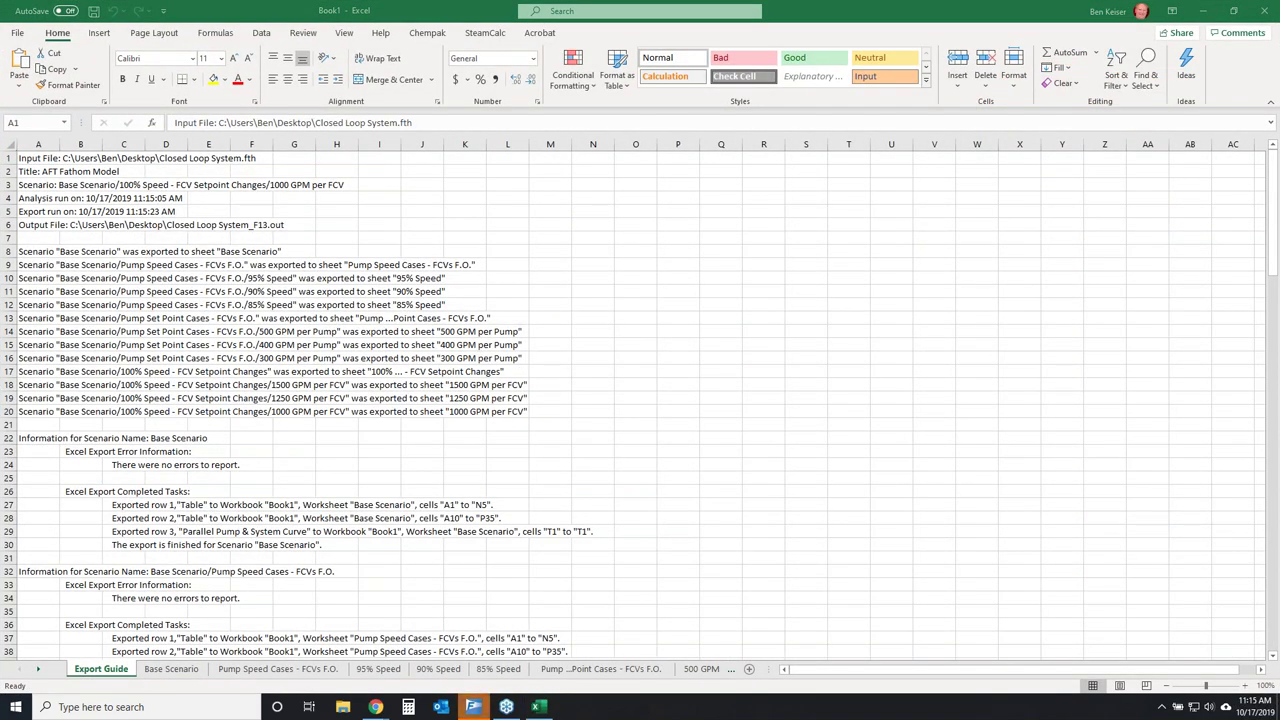
click(161, 675)
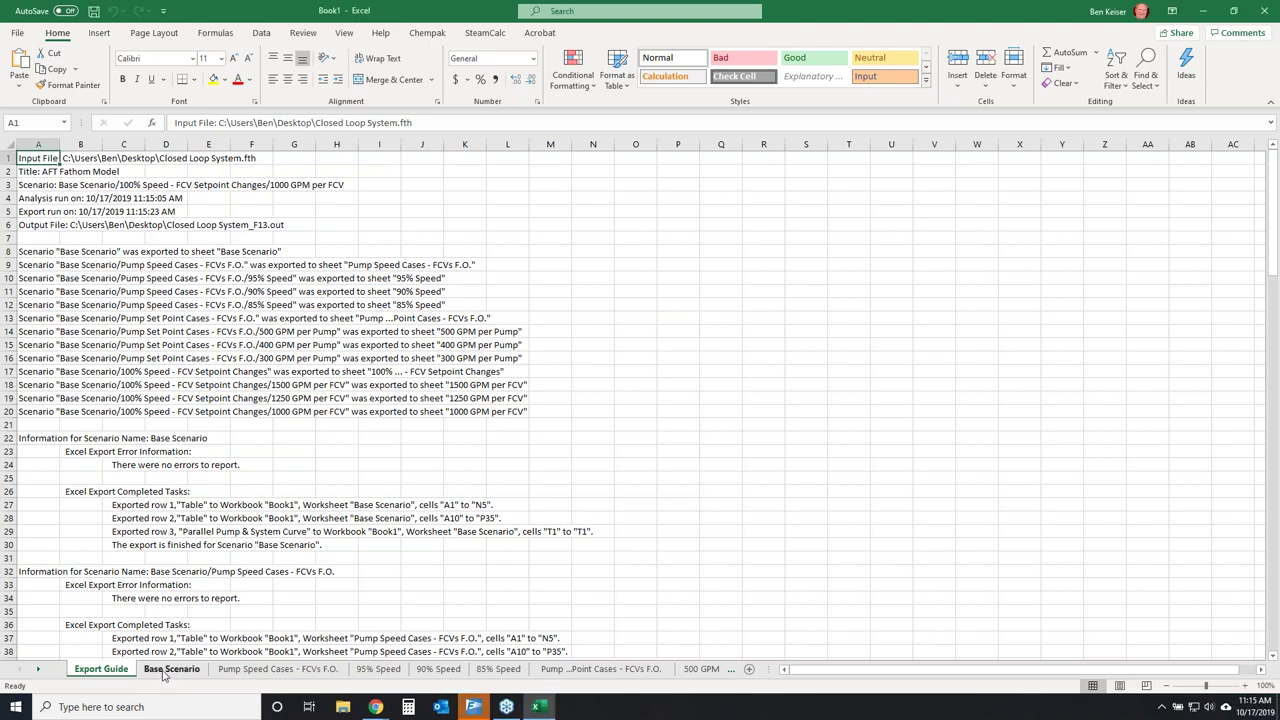
Review the Base Scenario, Pump Speed Cases - FCVs F.O., 95%, 90% and 85% Speed sheets.
click(165, 676)
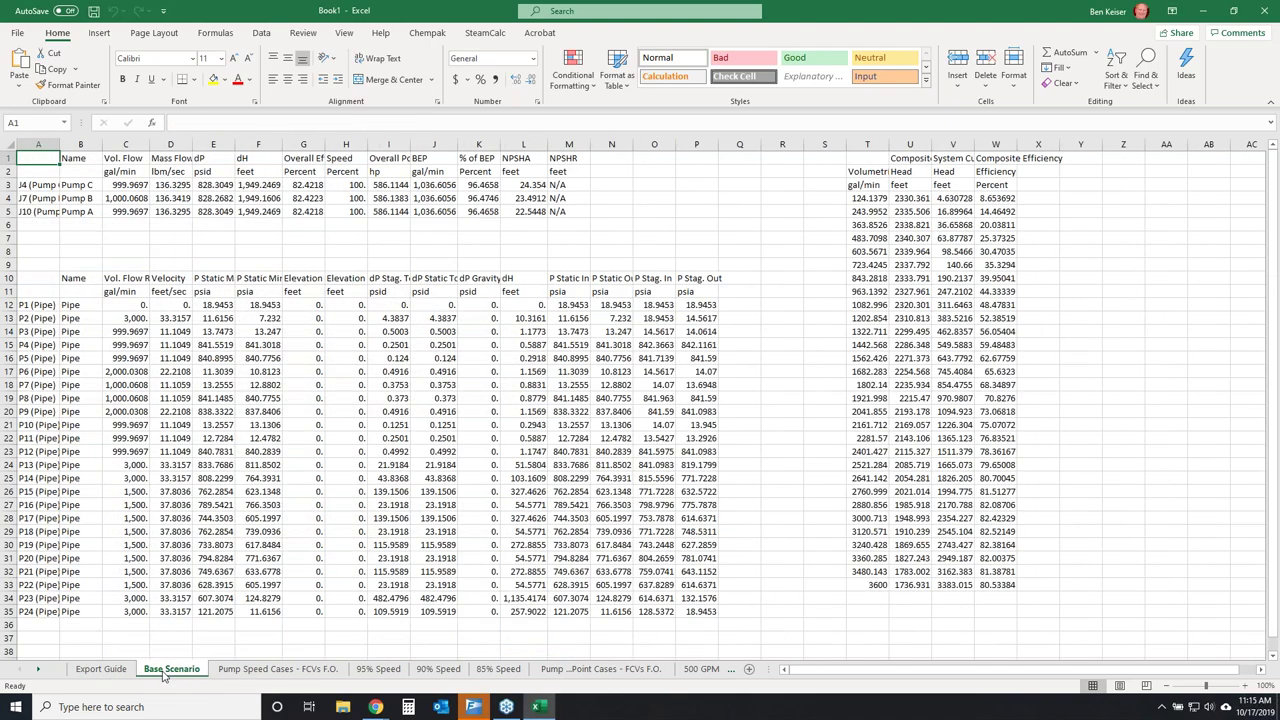
click(250, 670)
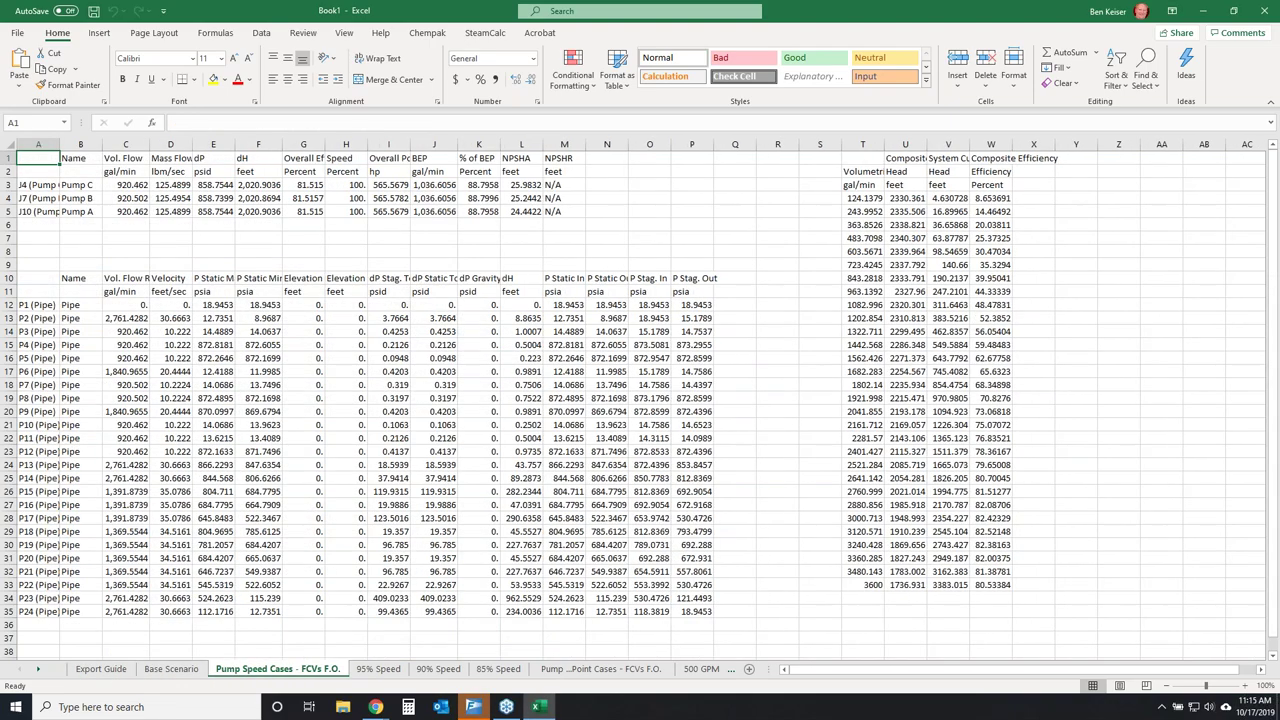
click(383, 670)
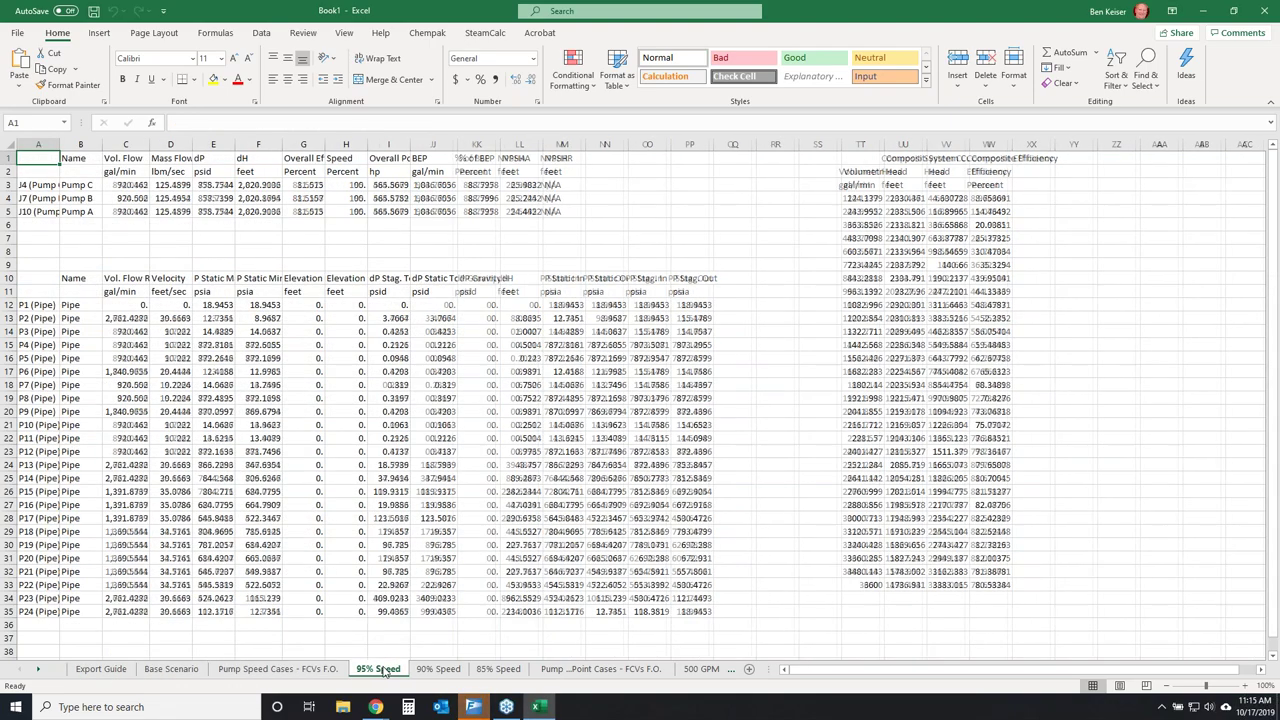
click(440, 670)
click(497, 670)
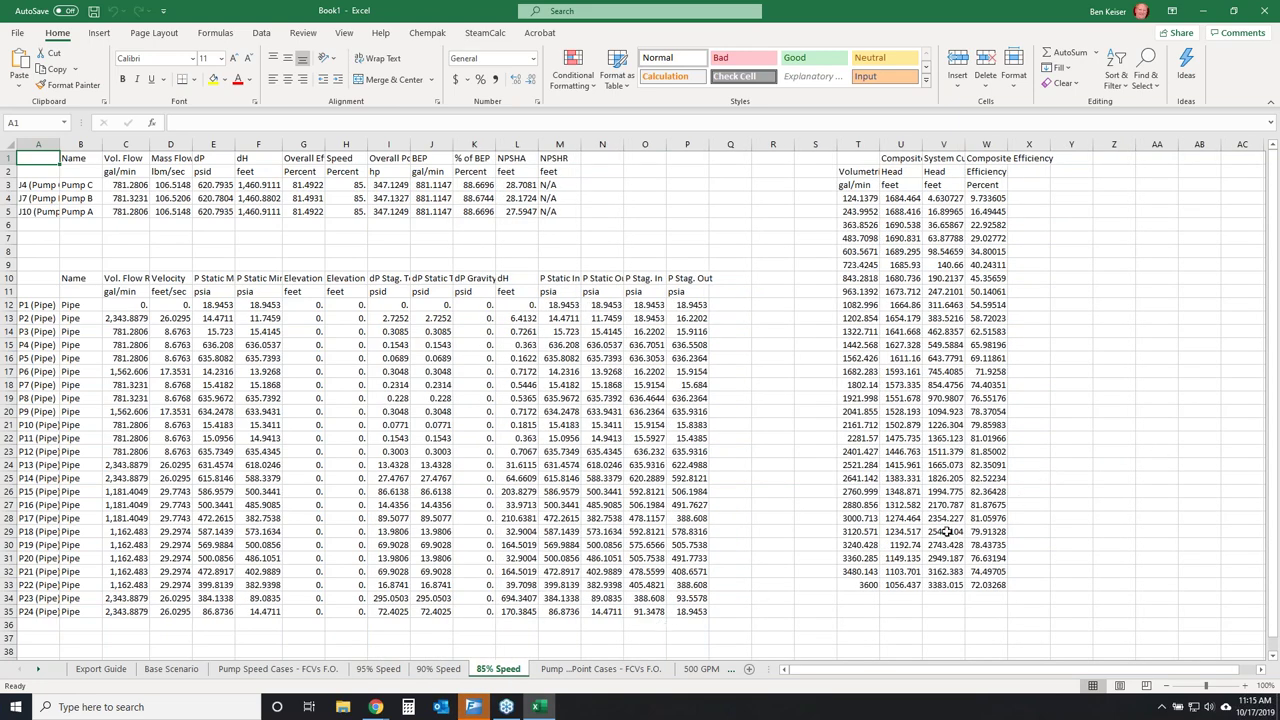
Add a new blank worksheet after Pump Speed Cases - FCVs F.O. and name it 'Pump Speed Cases'.
right_click(330, 668)
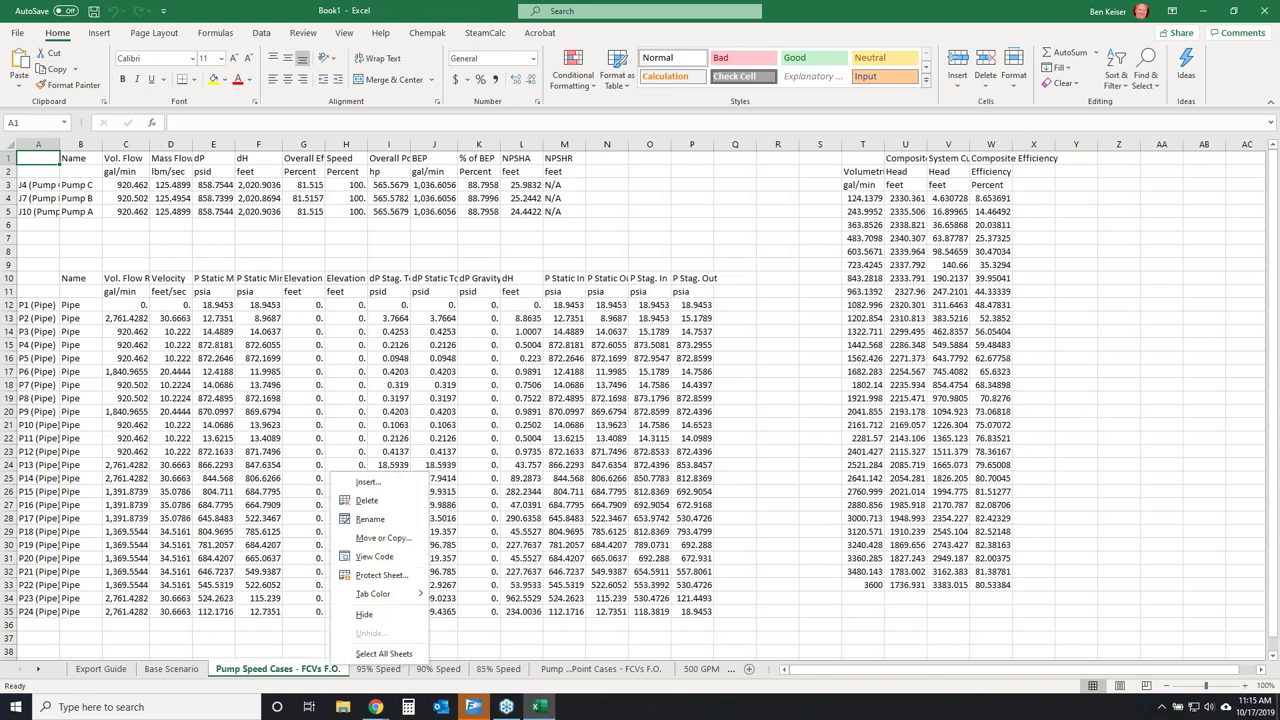
click(370, 481)
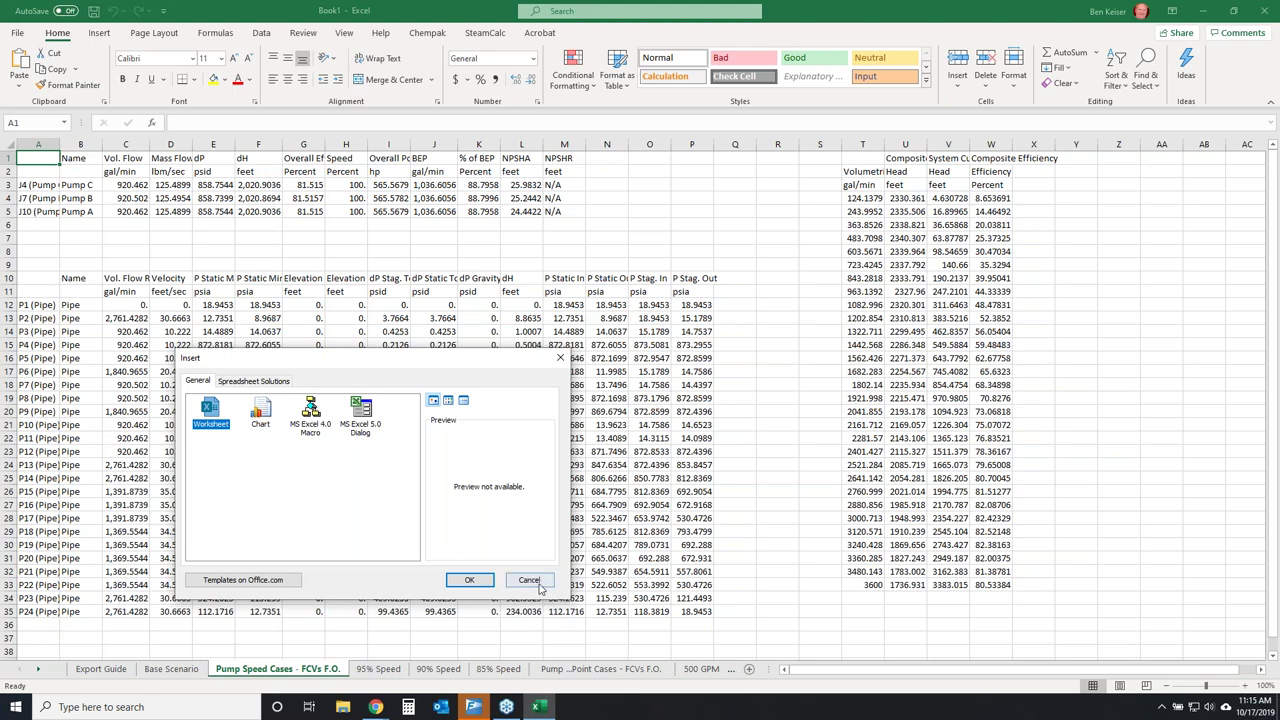
click(530, 581)
click(751, 669)
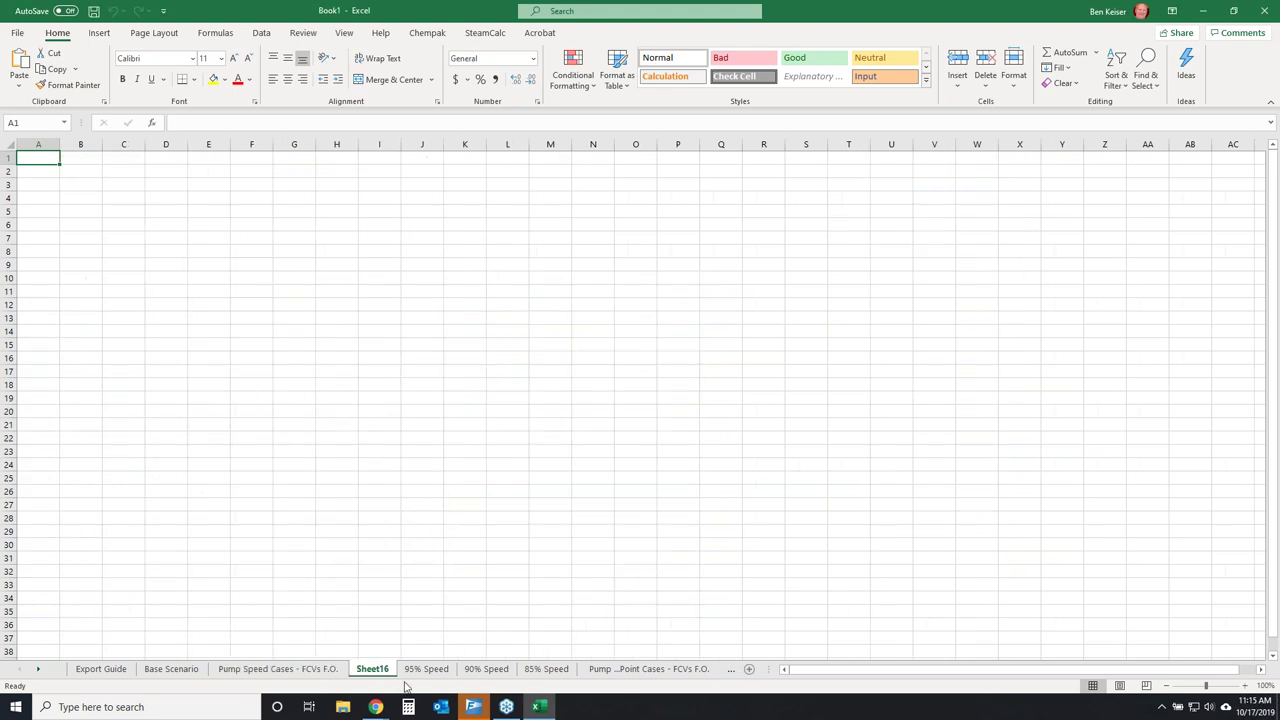
double_click(373, 669)
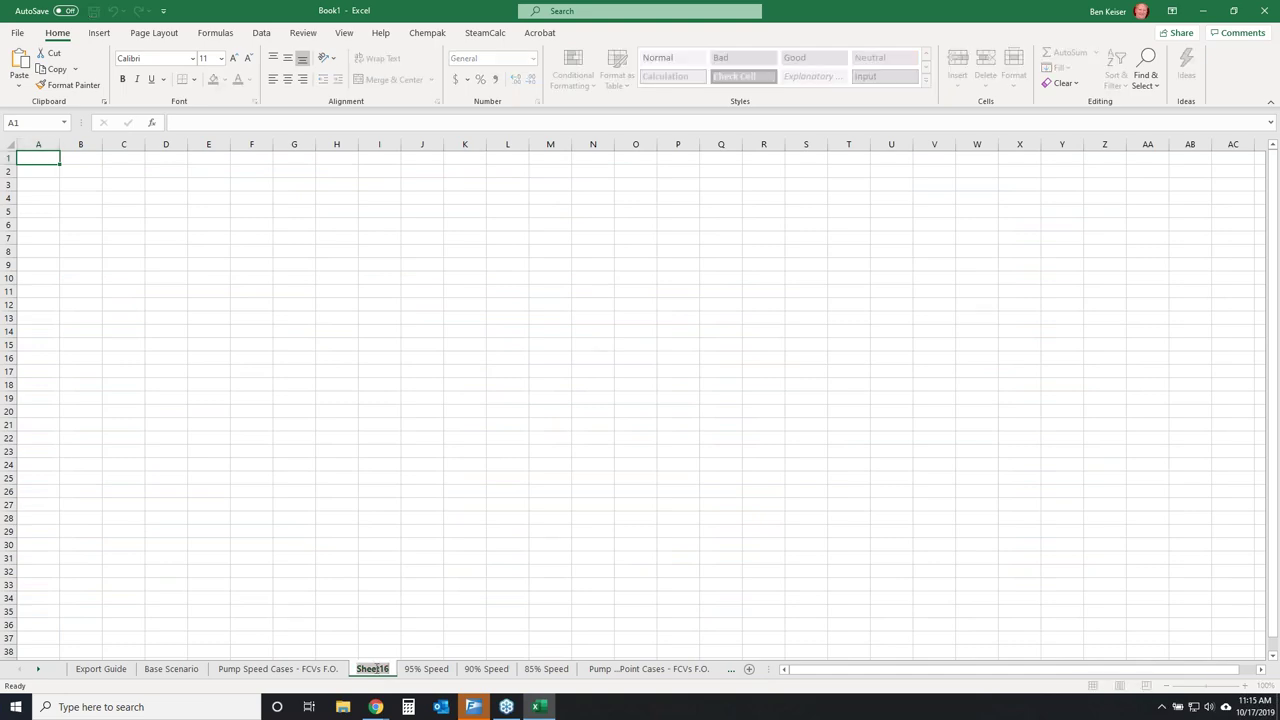
text(Pump S)
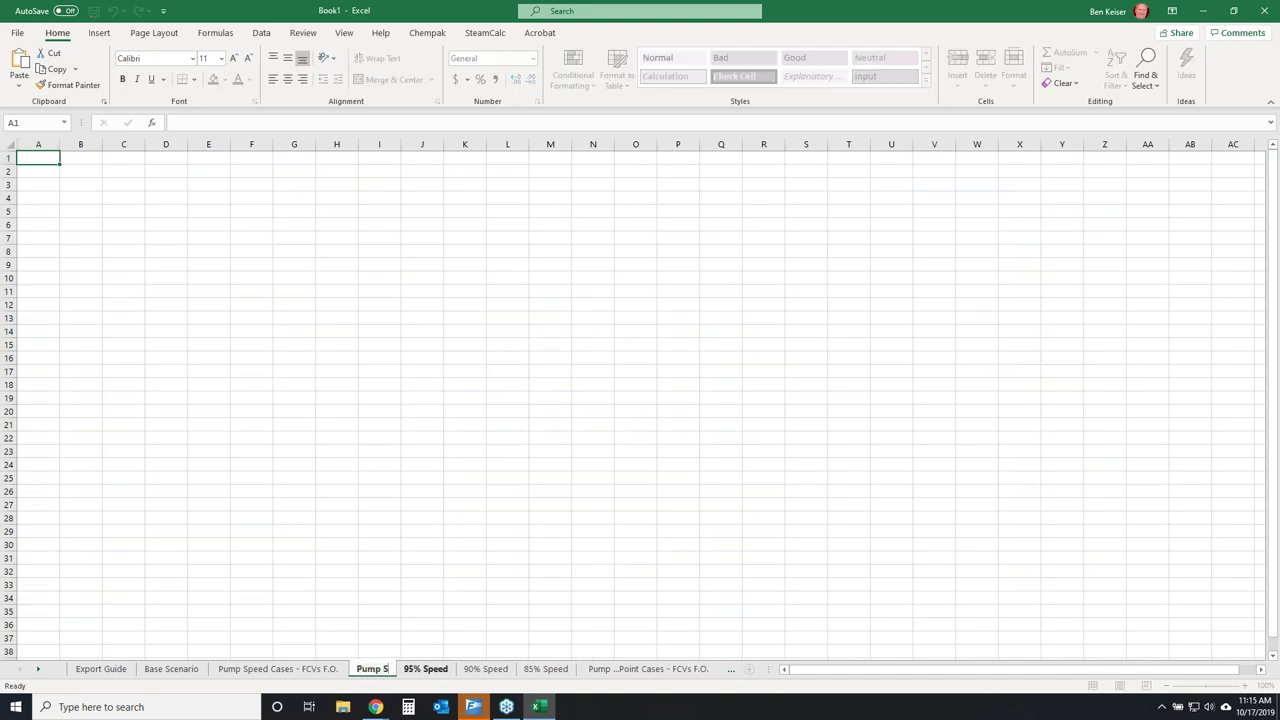
text(peed Cases)
key(Return)
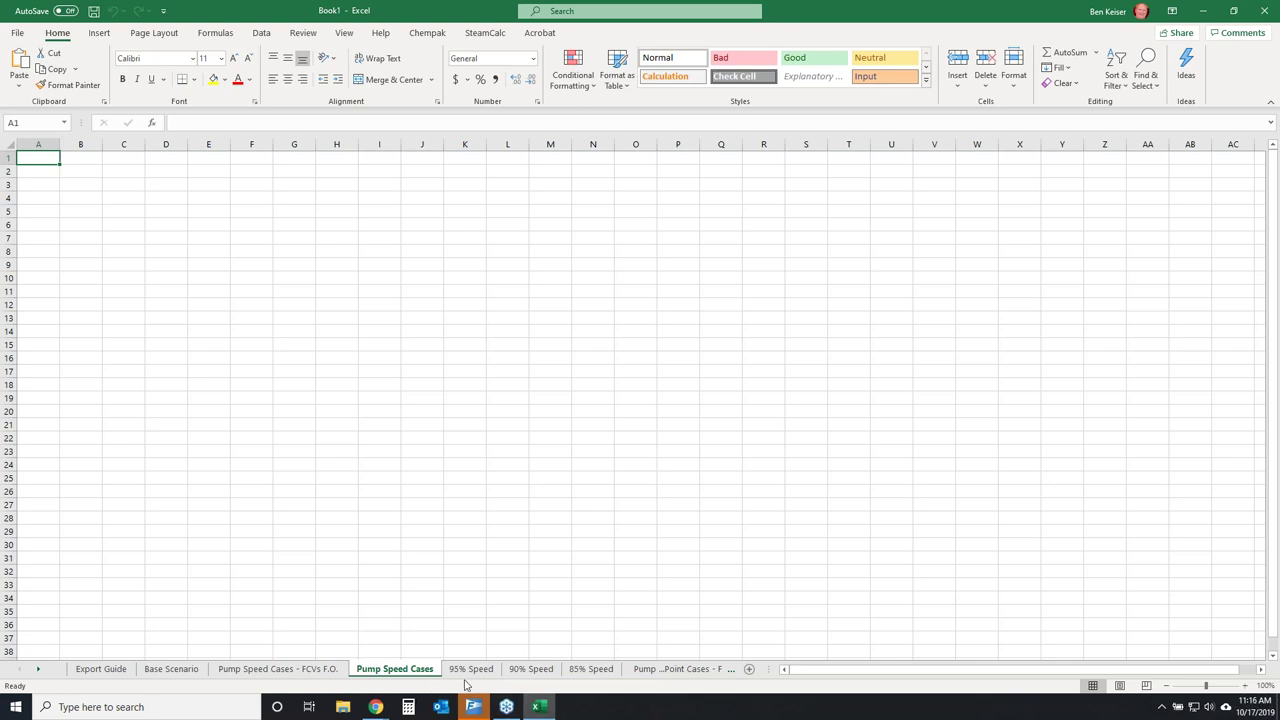
Insert an empty scatter chart on the Pump Speed Cases sheet, keeping its current placement.
click(99, 33)
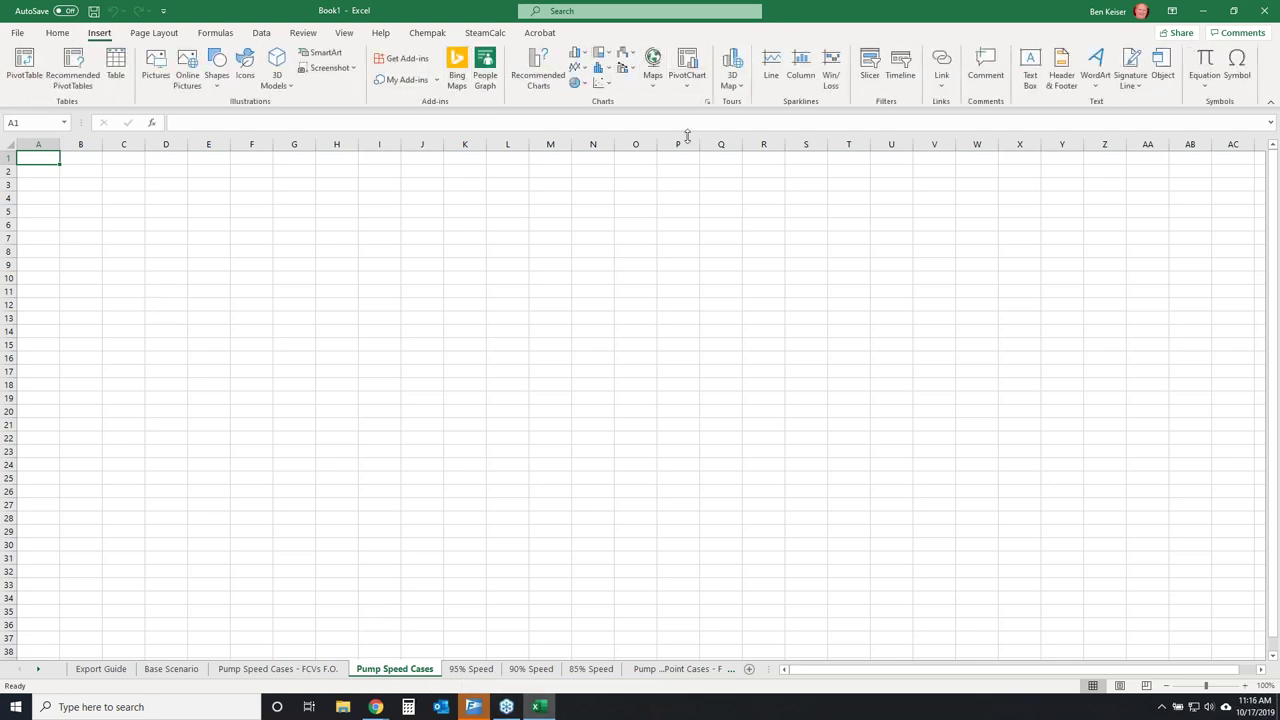
click(608, 84)
click(648, 129)
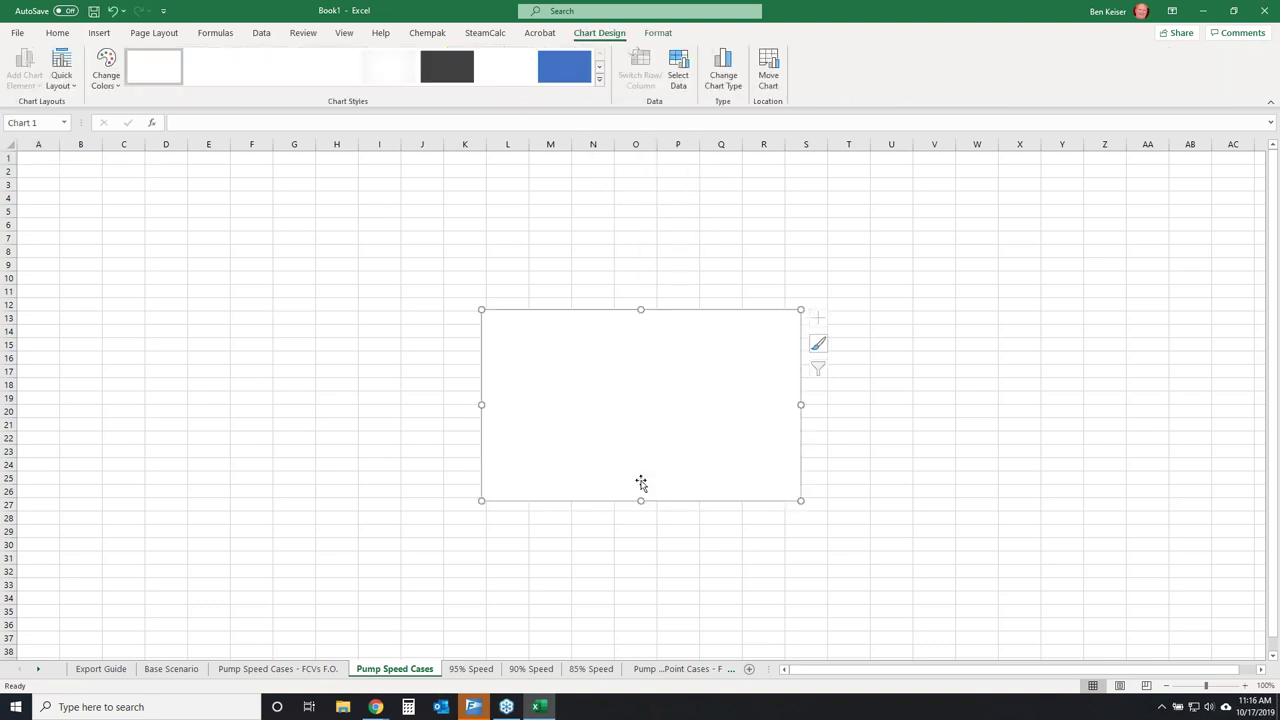
right_click(570, 476)
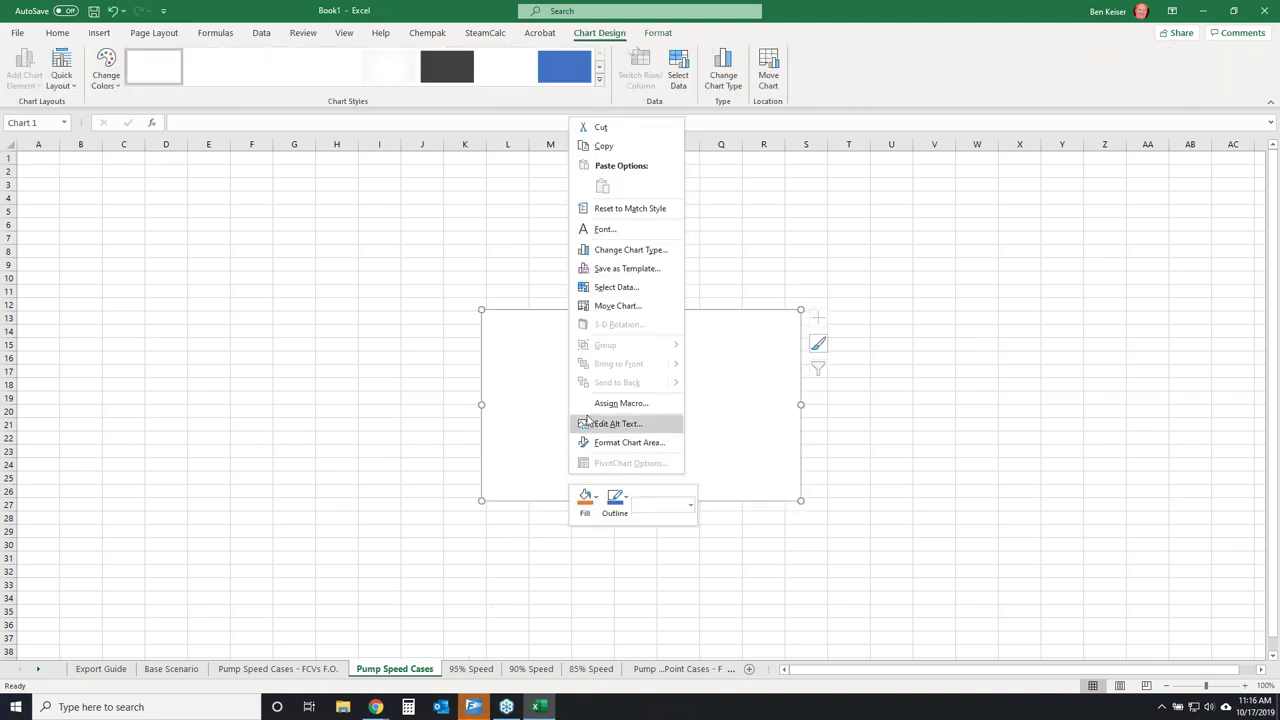
click(598, 301)
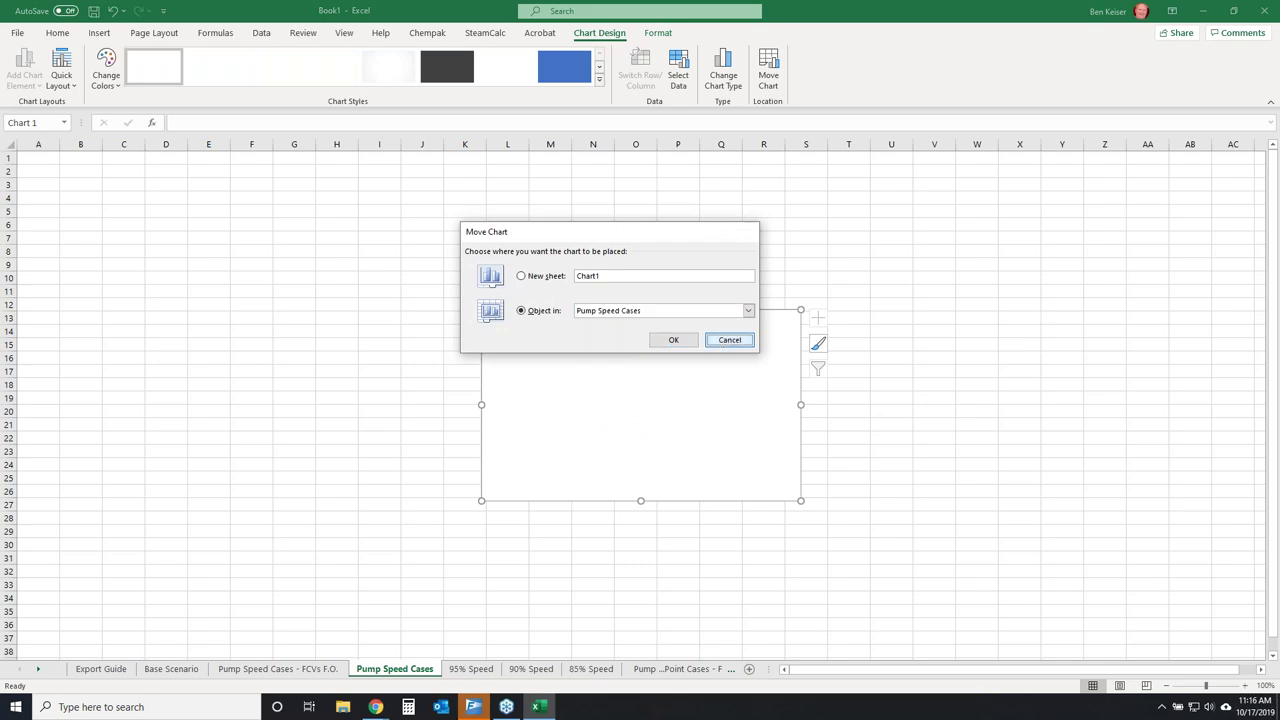
click(728, 339)
Add a series from the 95% Speed sheet with X values T4:T33 and Y values U4:U33.
right_click(630, 390)
click(662, 196)
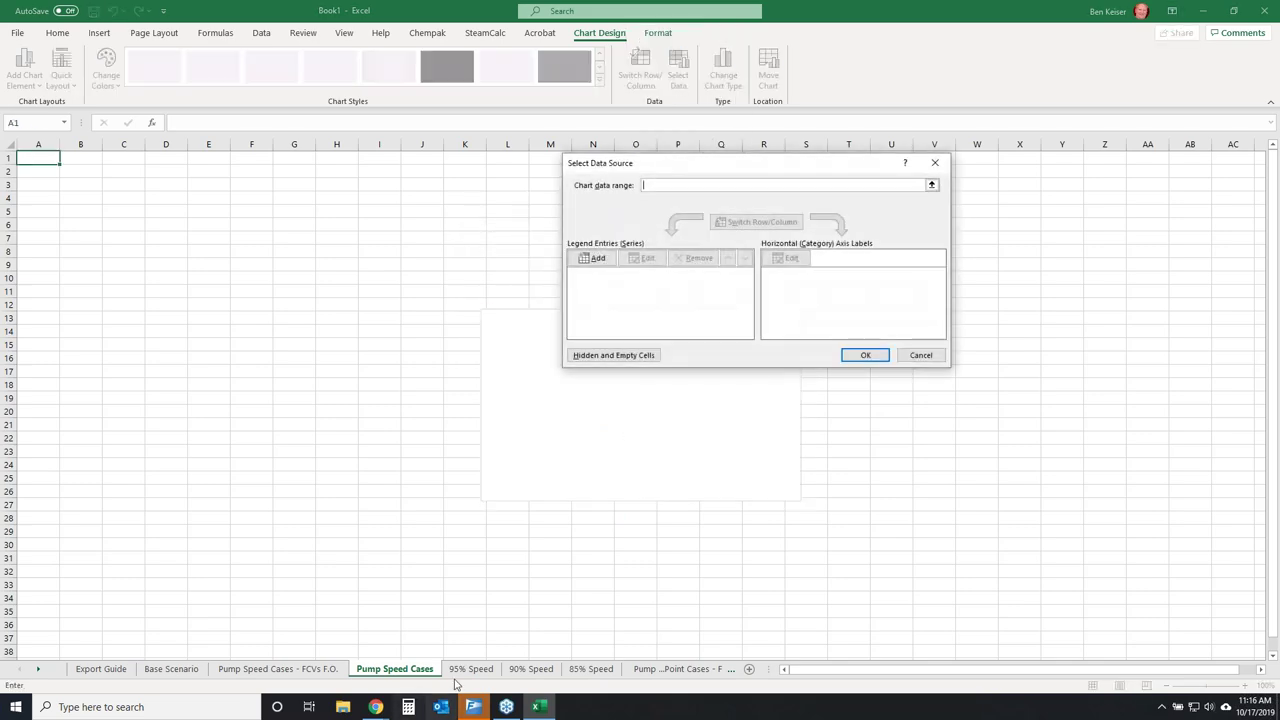
click(594, 259)
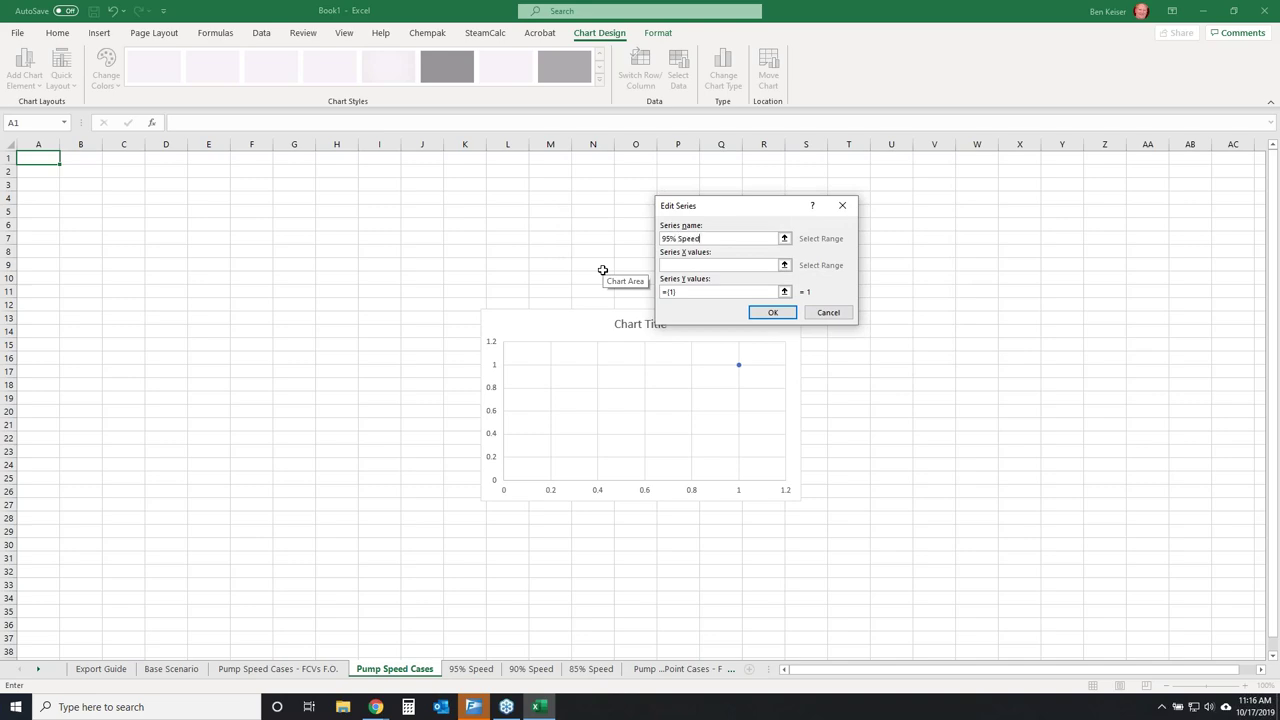
click(784, 265)
click(474, 668)
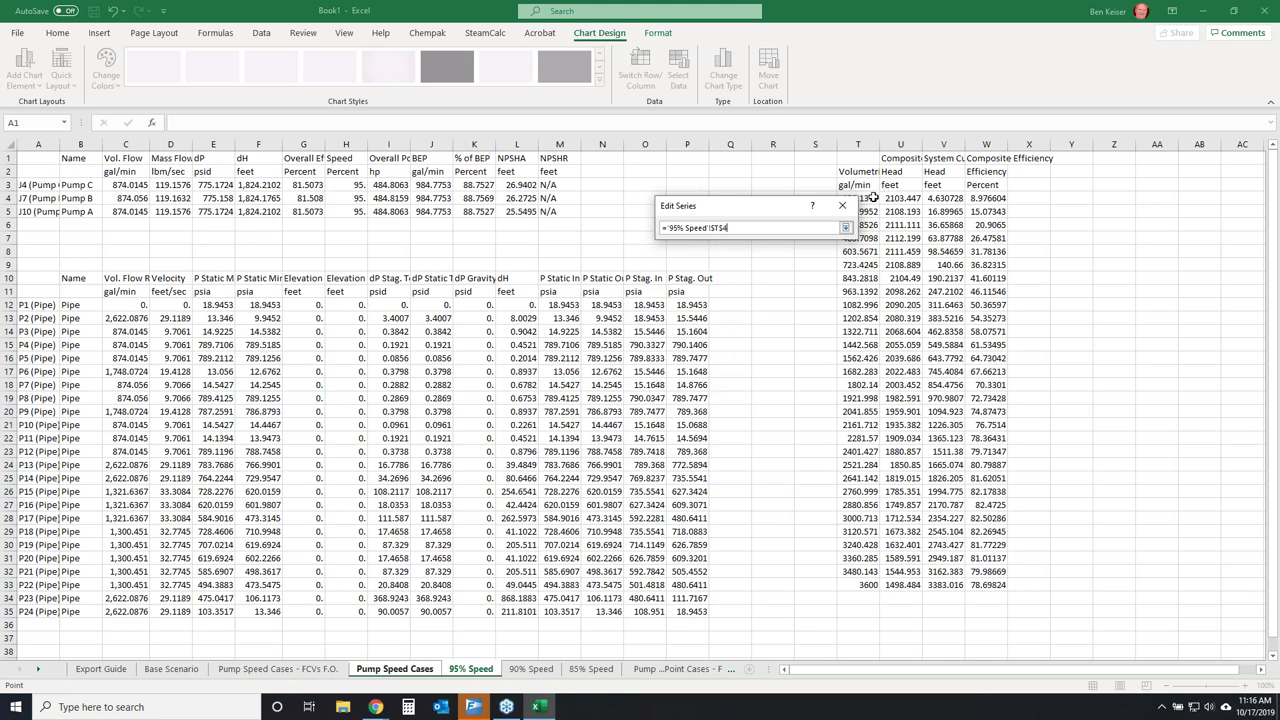
key(ctrl+shift+Down)
key(Return)
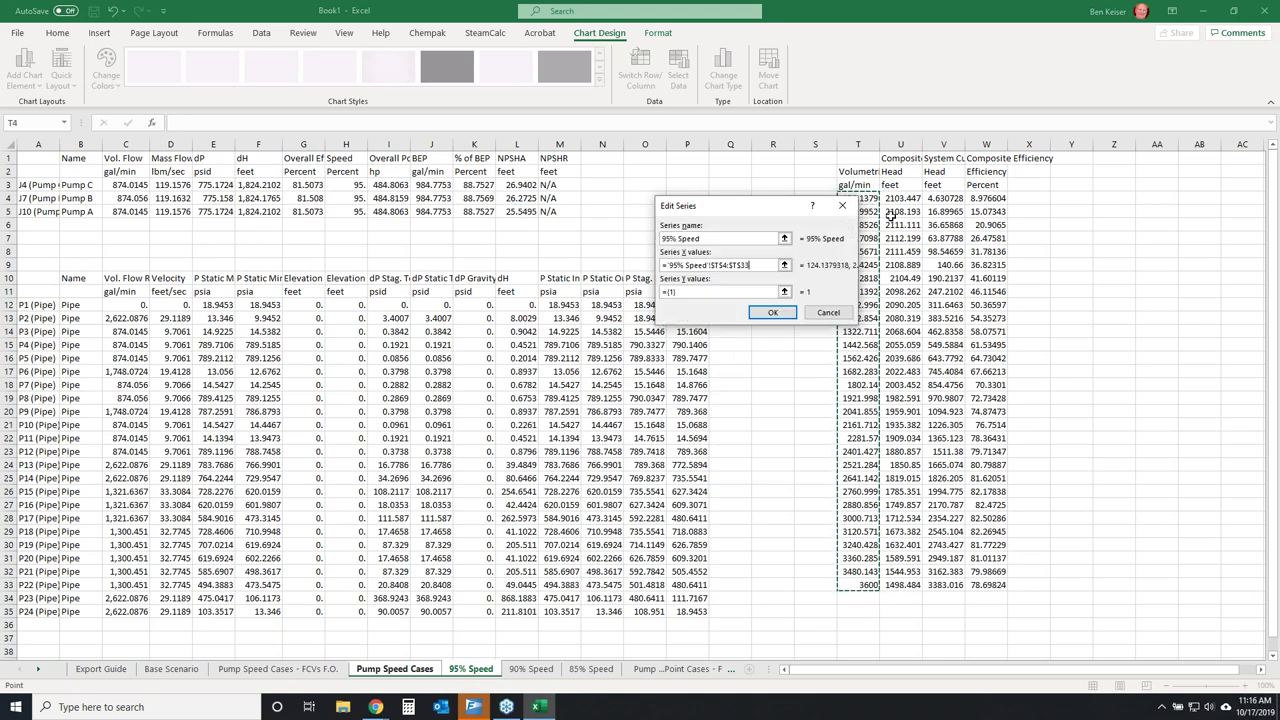
click(784, 291)
click(903, 198)
key(ctrl+shift+Down)
key(Return)
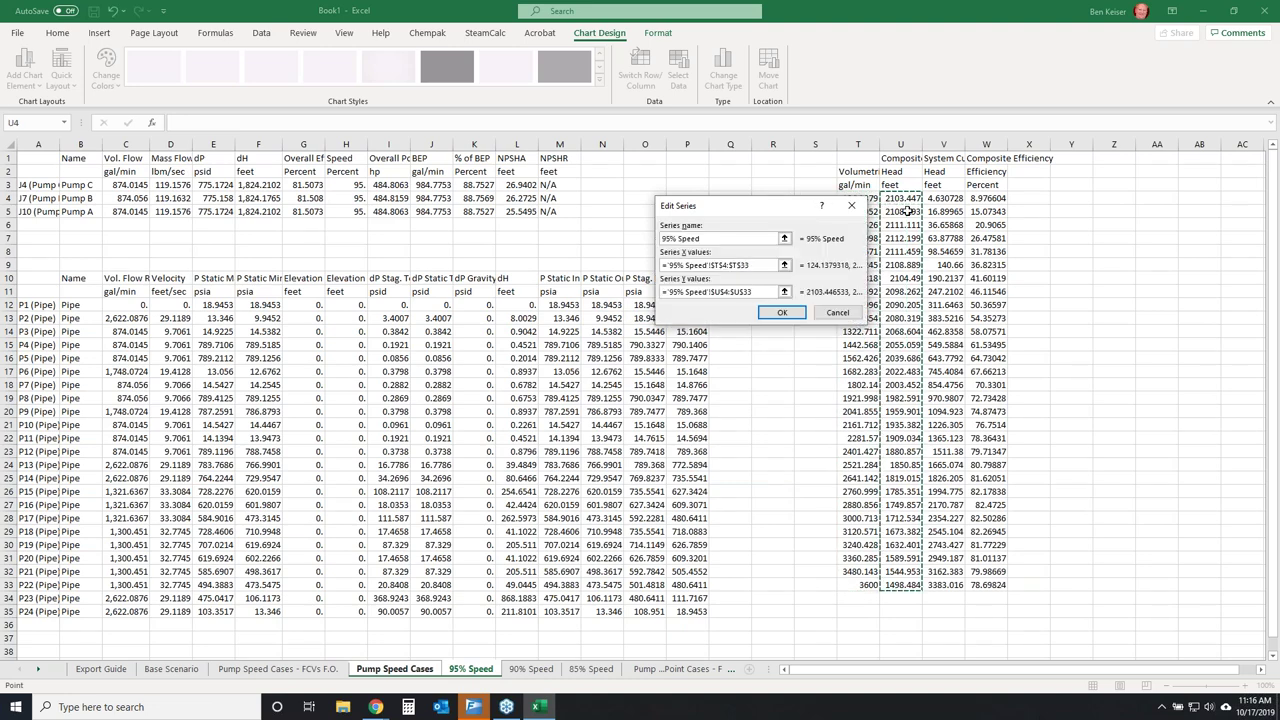
key(Return)
Add a series from the 90% Speed sheet using T4:T33 and U4:U33, then apply it to the chart.
key(alt+a)
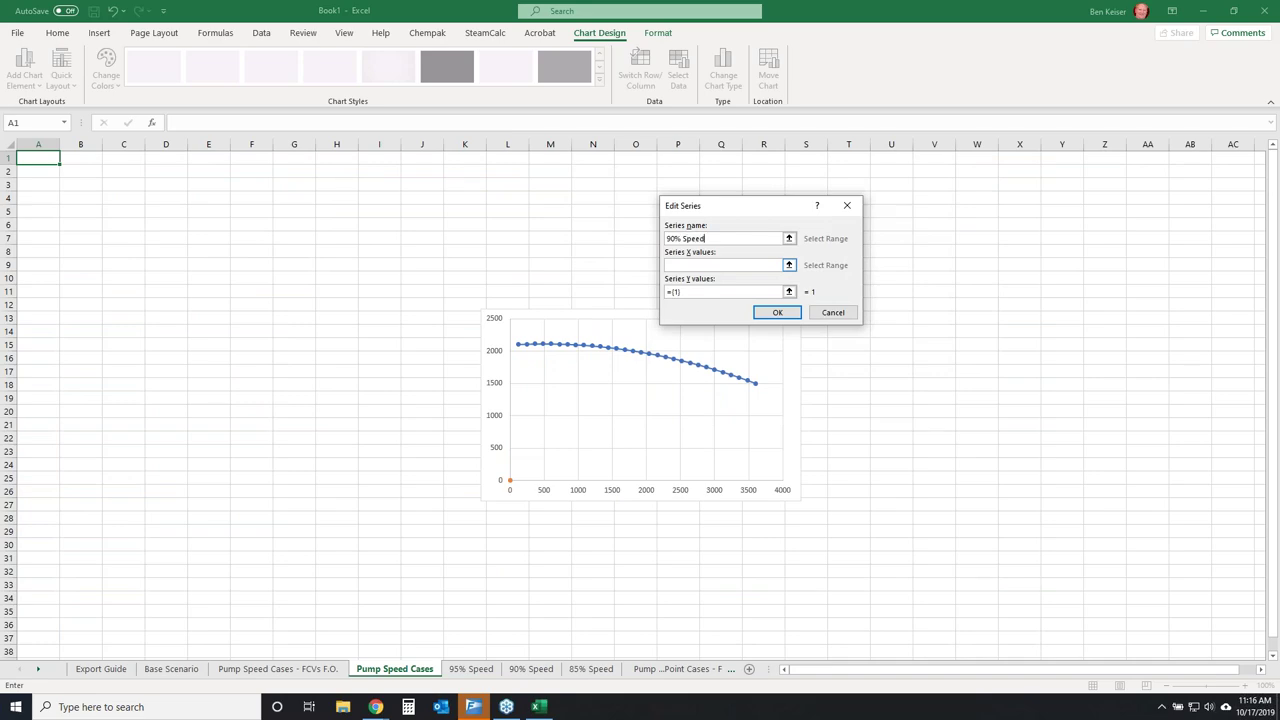
click(788, 265)
click(531, 668)
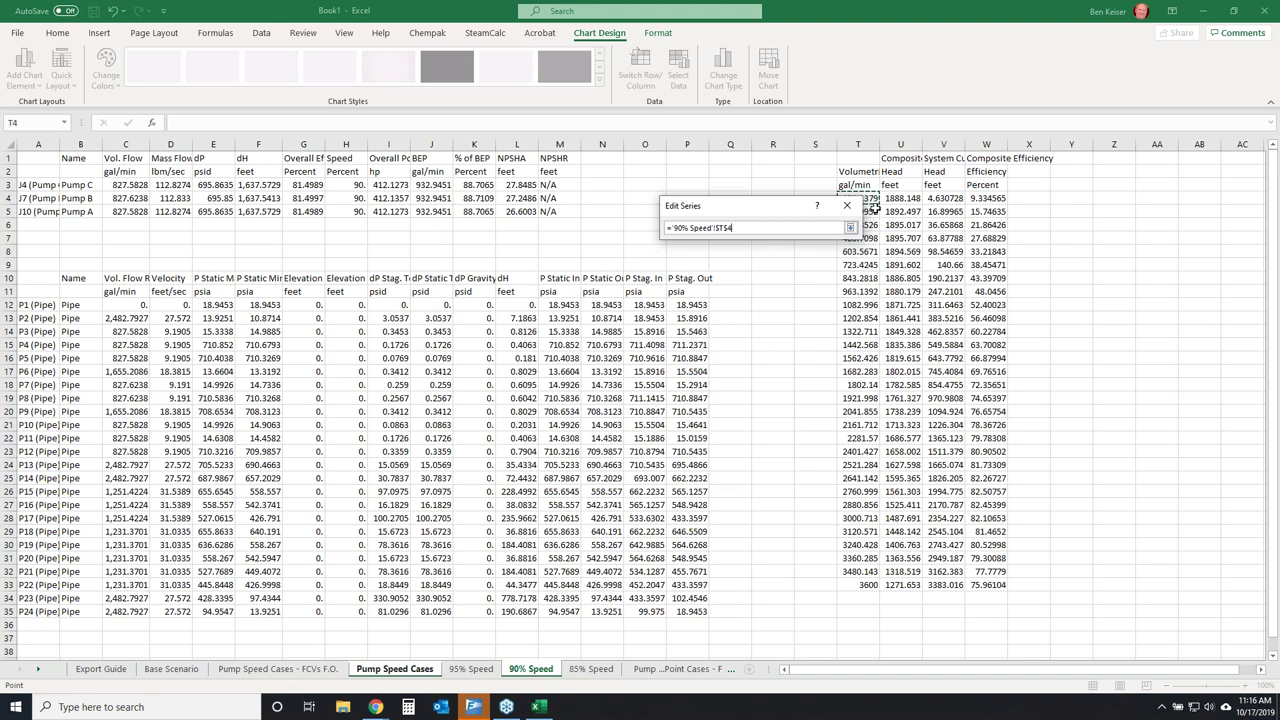
key(ctrl+shift+Down)
key(Return)
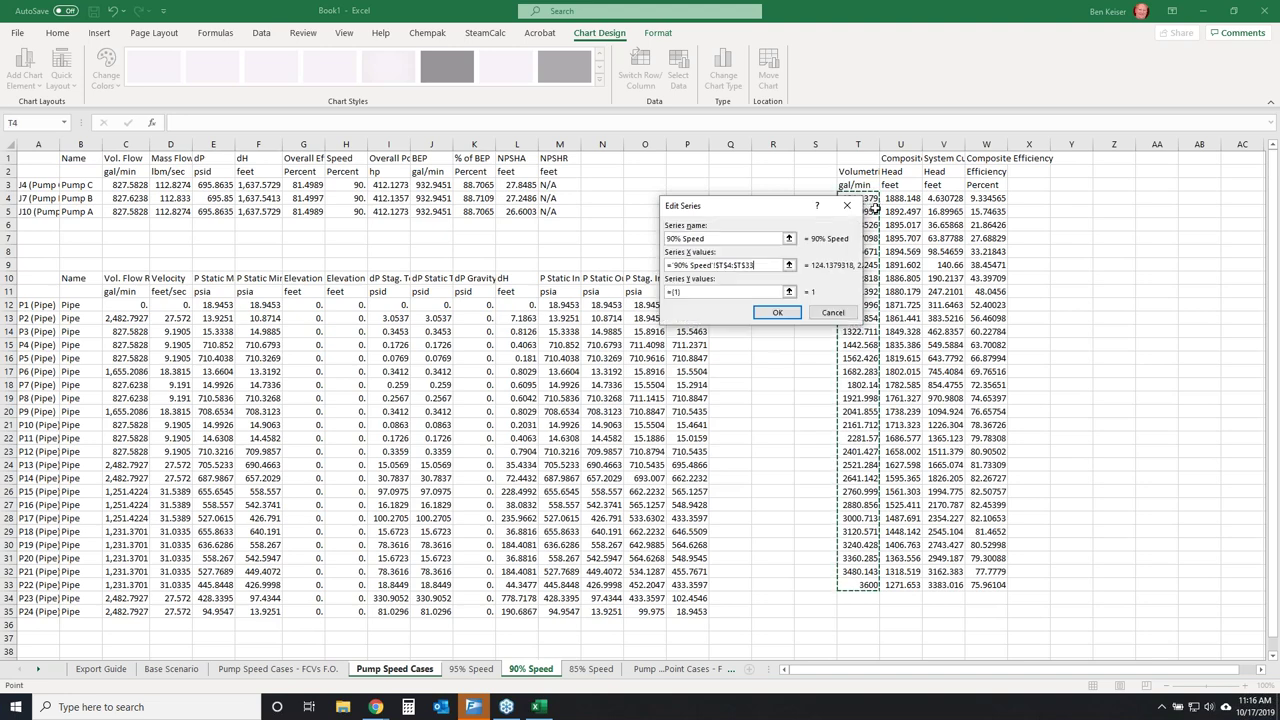
click(788, 291)
click(903, 199)
key(ctrl+shift+Down)
key(Return)
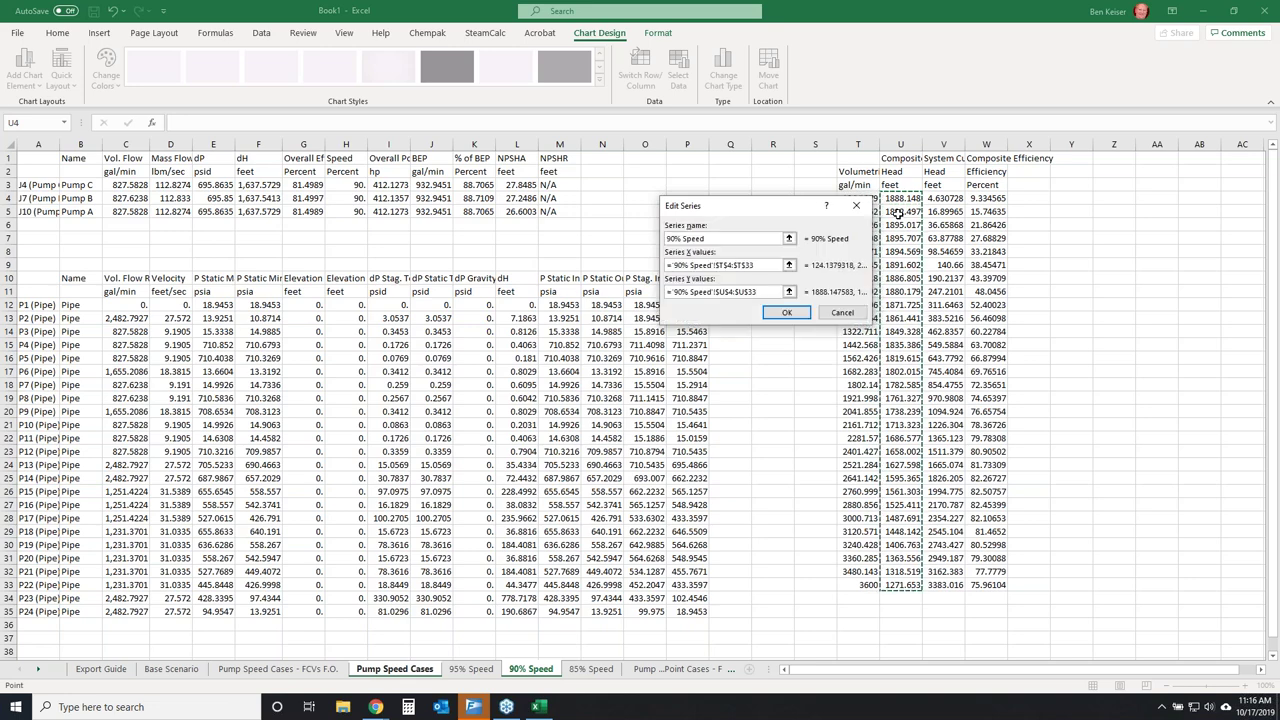
key(Return)
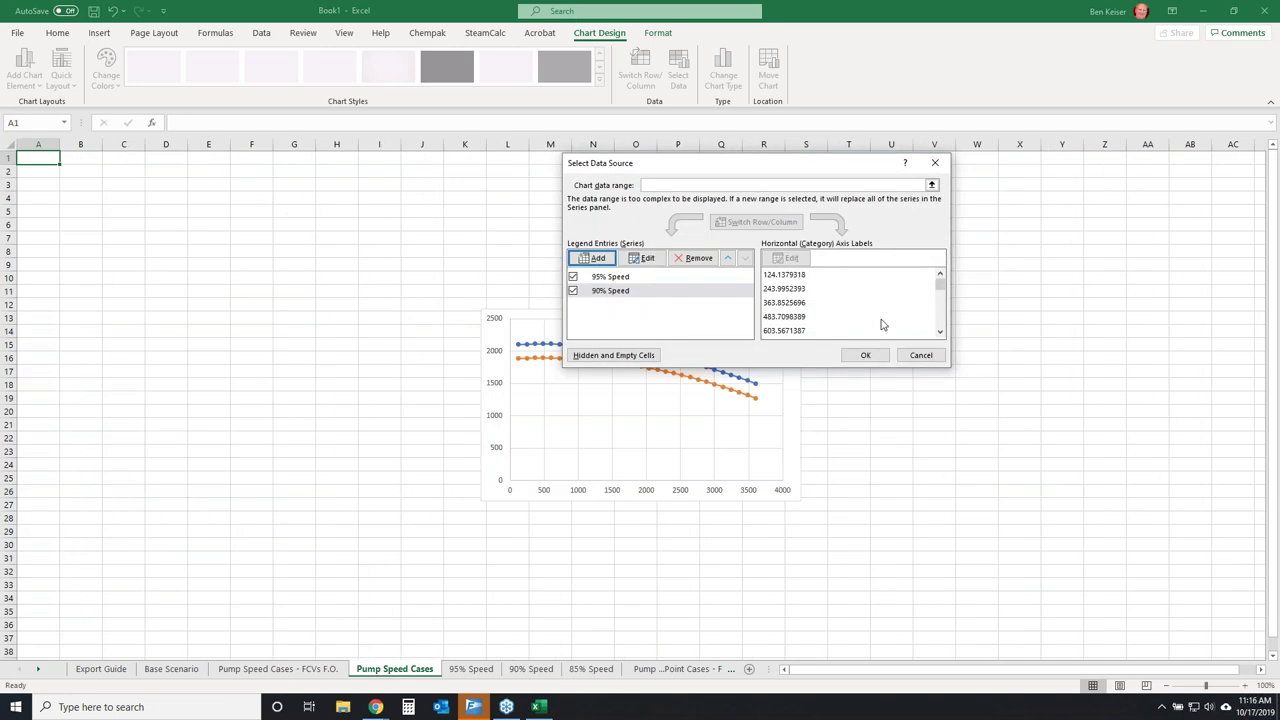
click(866, 355)
click(1024, 531)
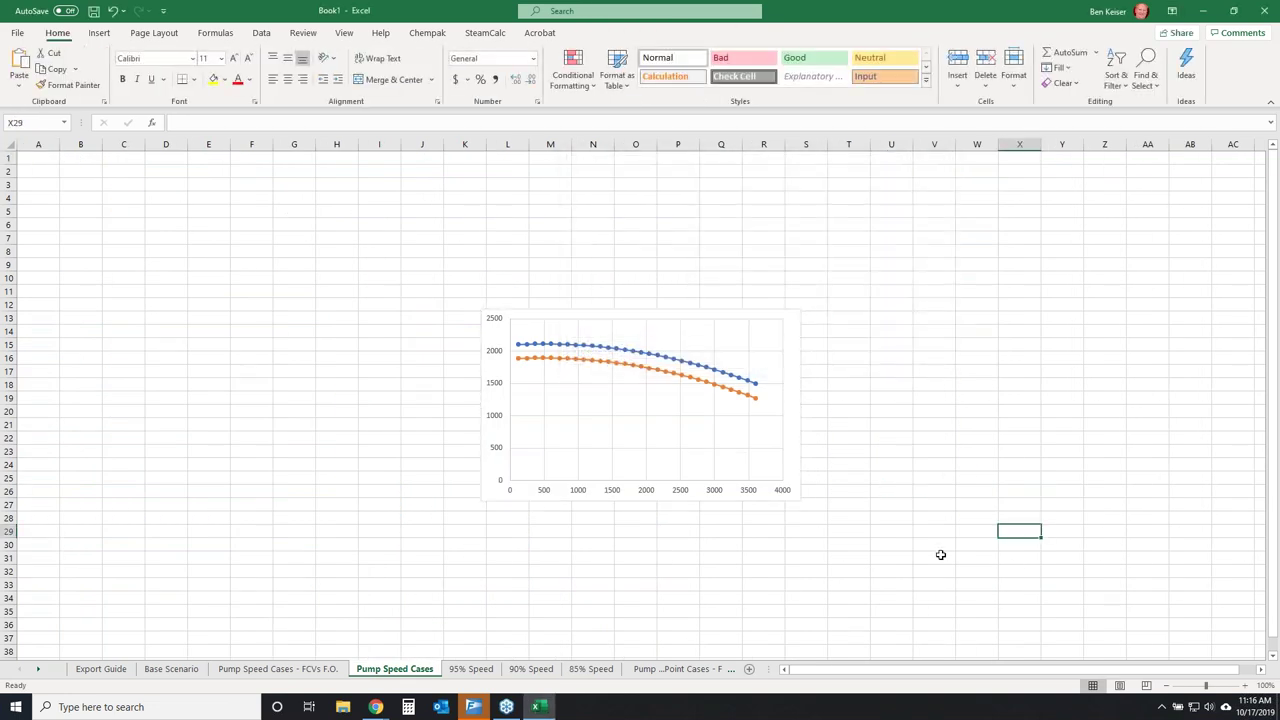
Show Fathom's Start Batch Run settings, mark the save-to-separate-sheets option, then return to Excel.
click(473, 707)
click(15, 22)
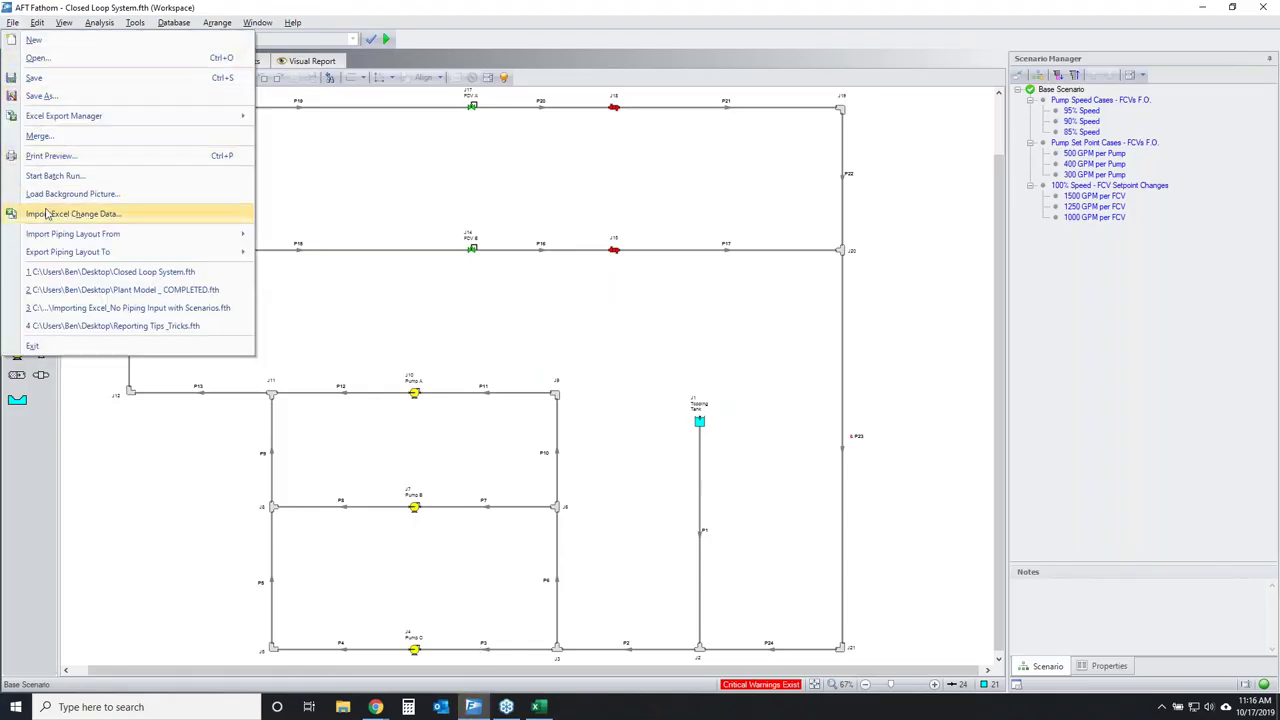
click(169, 220)
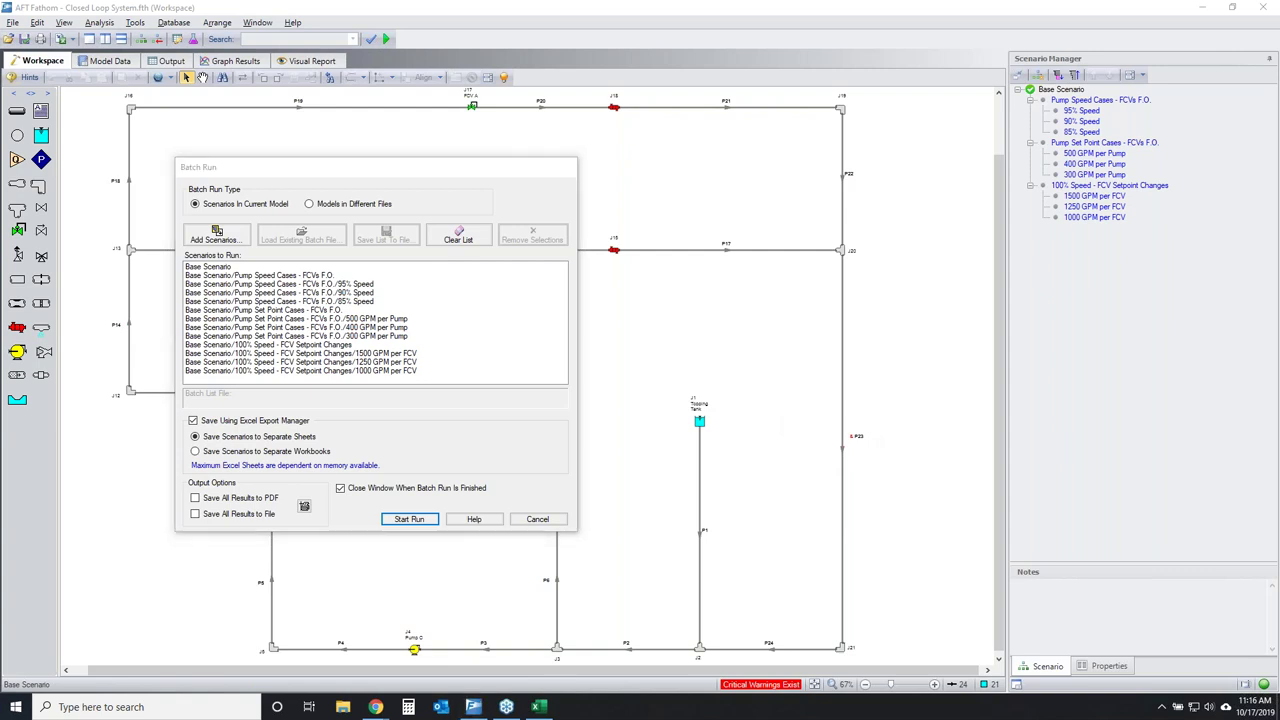
drag(205, 440, 318, 431)
click(537, 707)
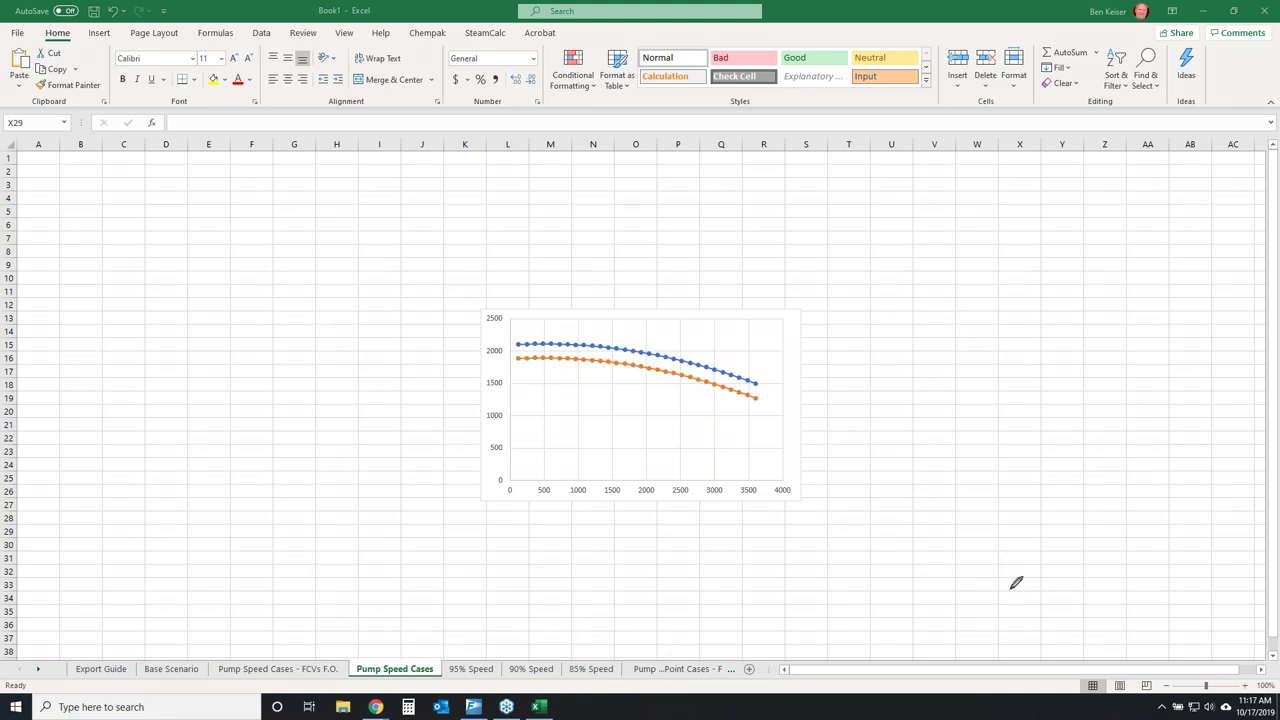
Annotate the 95%, 90% and 85% Speed tabs, the chart and the workbook title, then switch to Fathom.
mouse_move(454, 660)
mouse_down()
mouse_move(542, 651)
mouse_move(632, 661)
mouse_move(505, 683)
mouse_move(453, 671)
mouse_move(547, 637)
mouse_up()
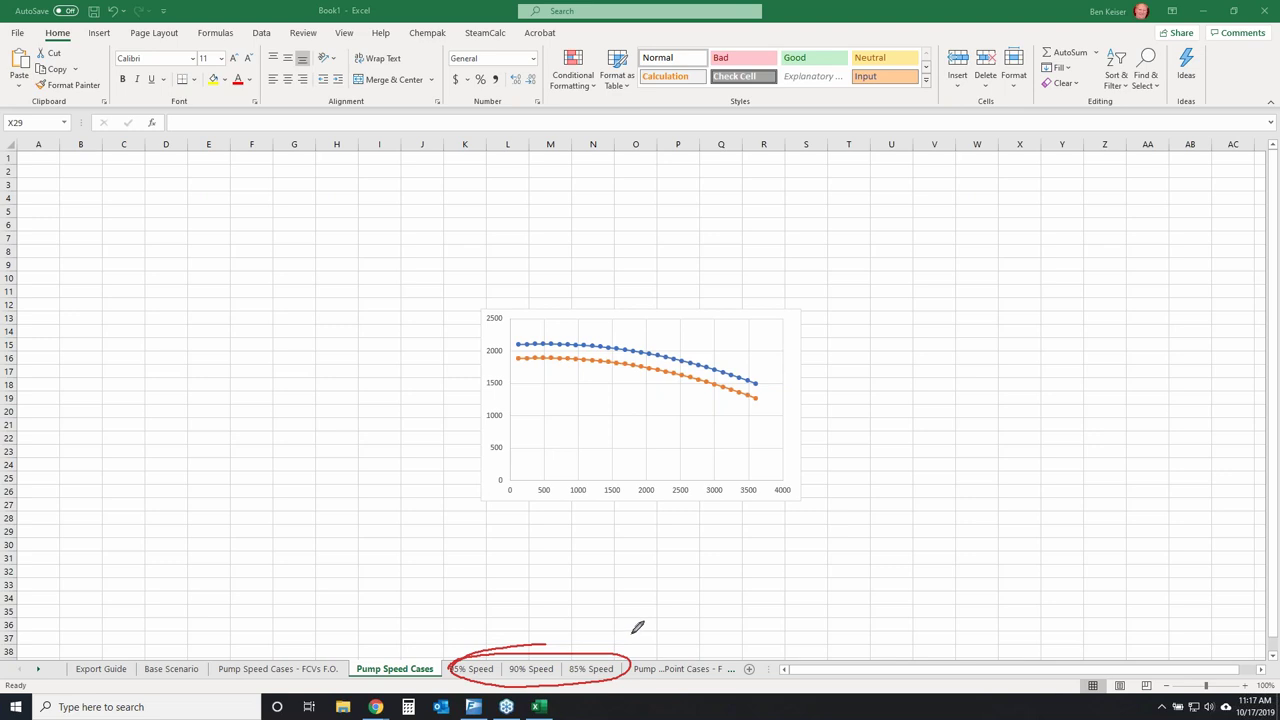
mouse_move(458, 286)
mouse_down()
mouse_move(799, 292)
mouse_move(498, 540)
mouse_move(517, 317)
mouse_up()
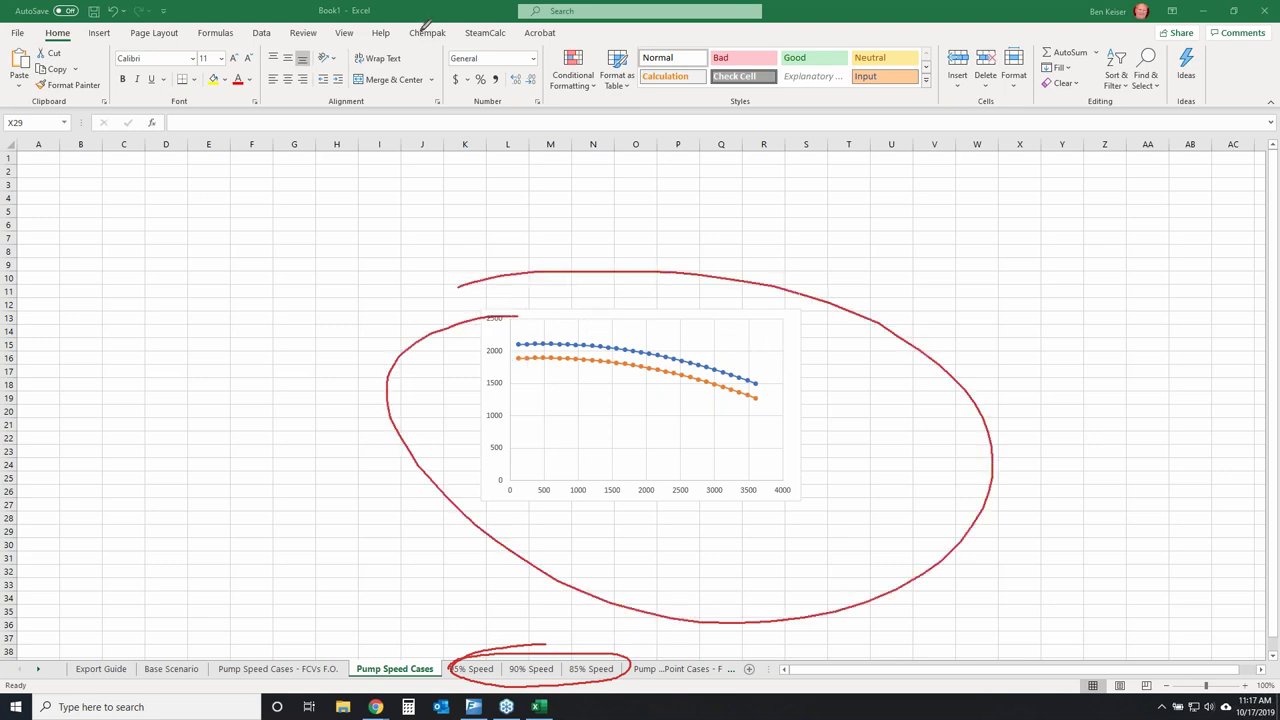
drag(322, 6, 313, 12)
key(Escape)
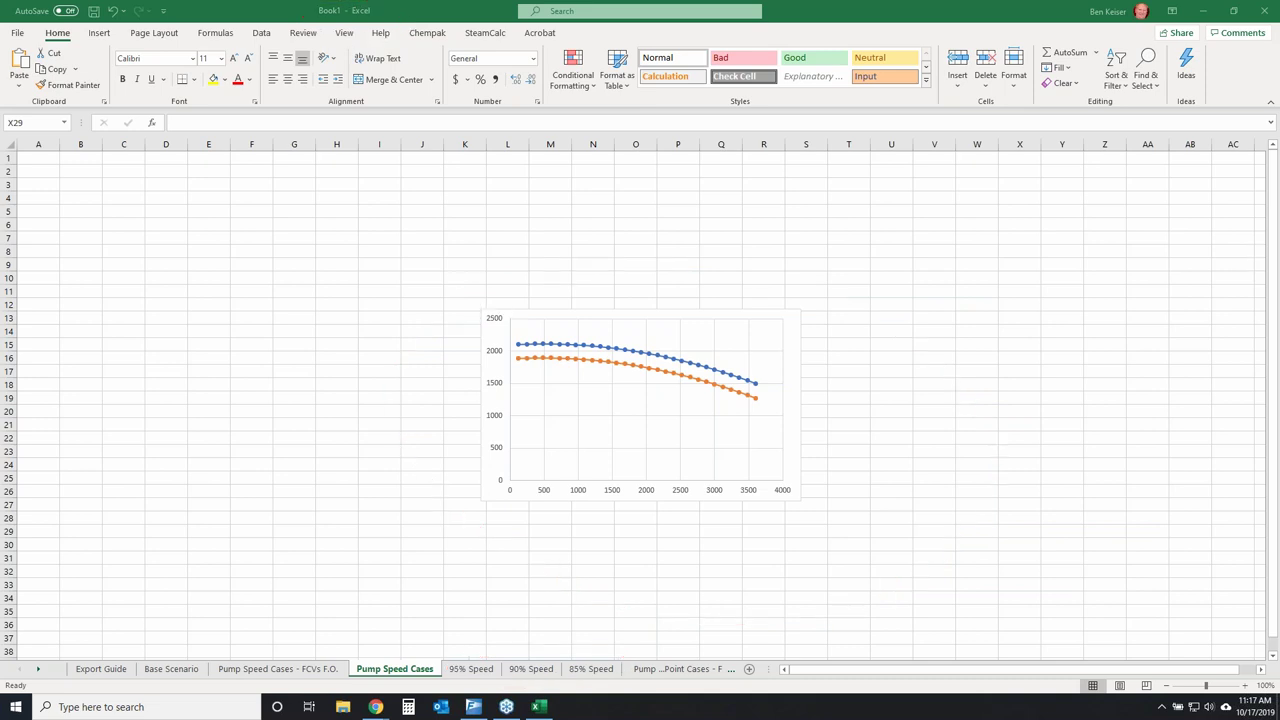
click(473, 707)
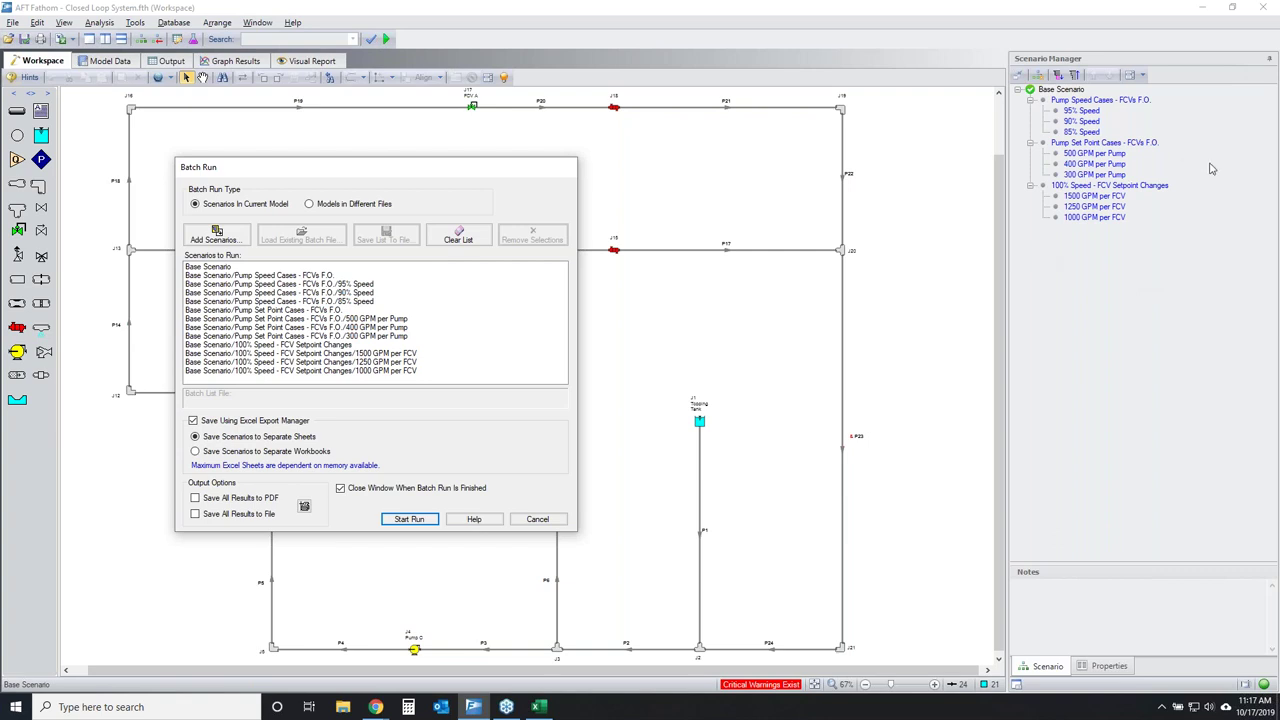
Return to the Excel workbook and mark an X over the Pump Speed Cases sheet tab.
click(538, 707)
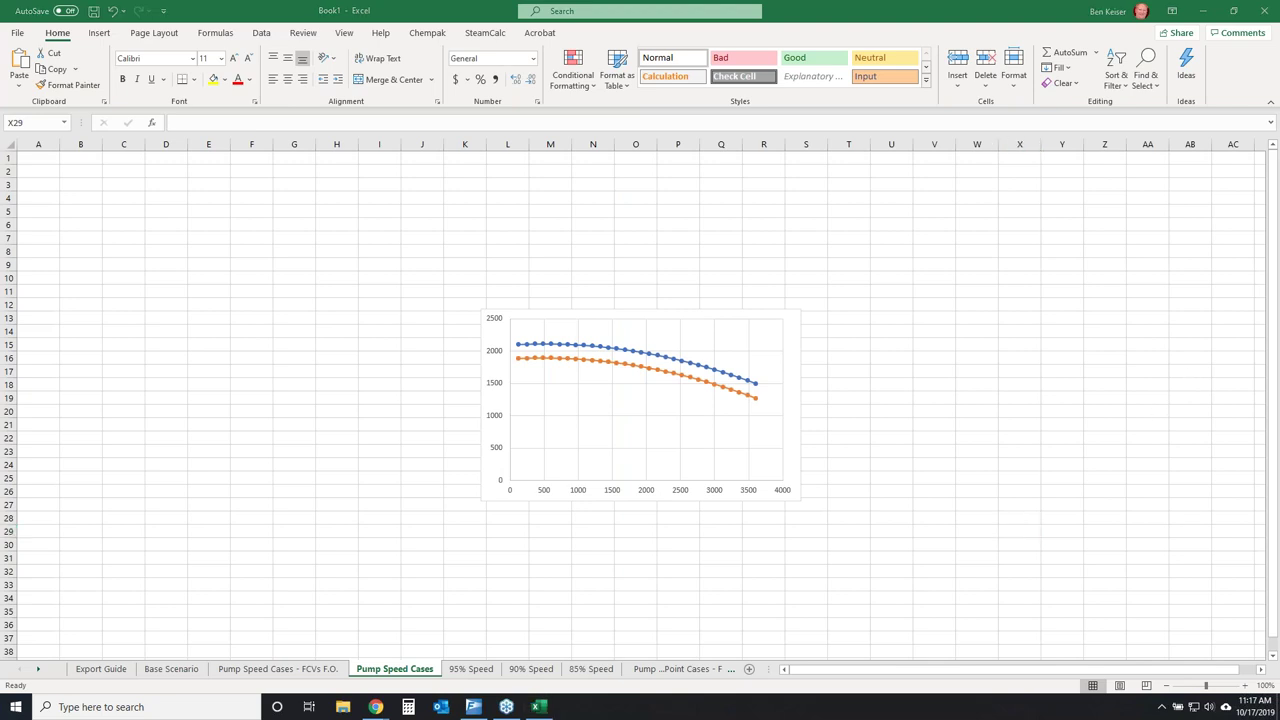
drag(462, 616, 327, 689)
drag(343, 626, 437, 693)
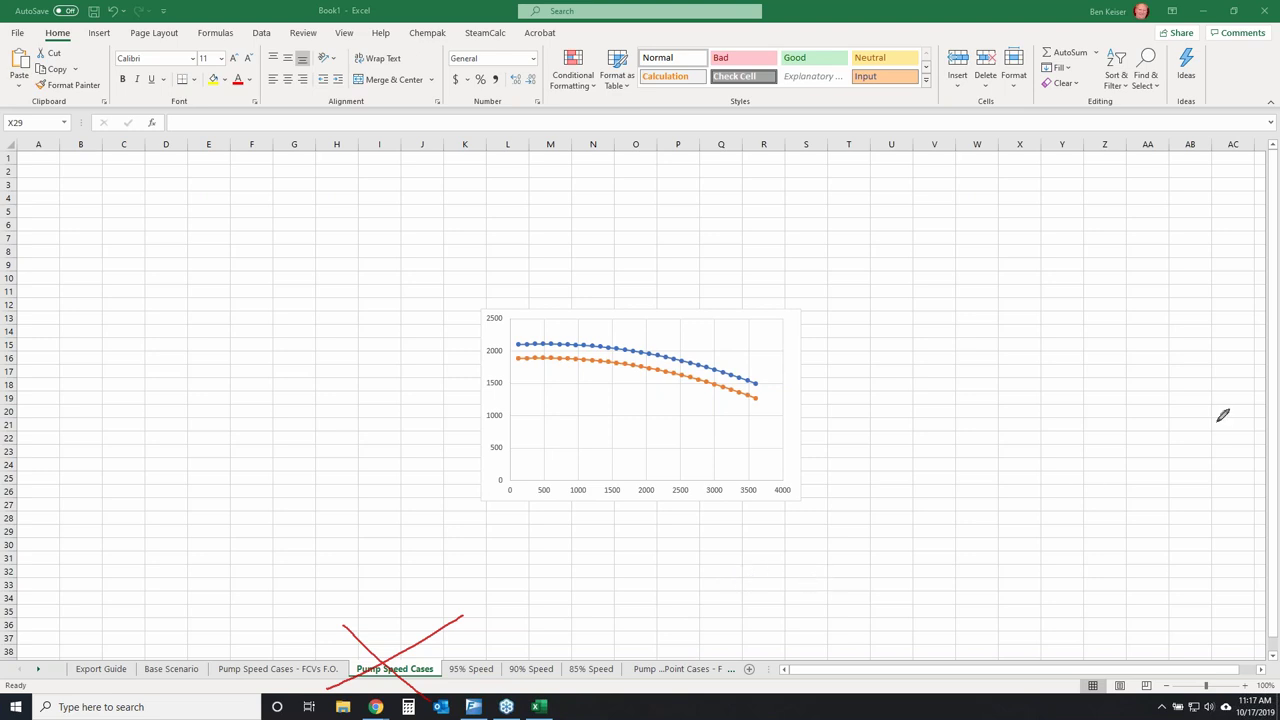
key(Escape)
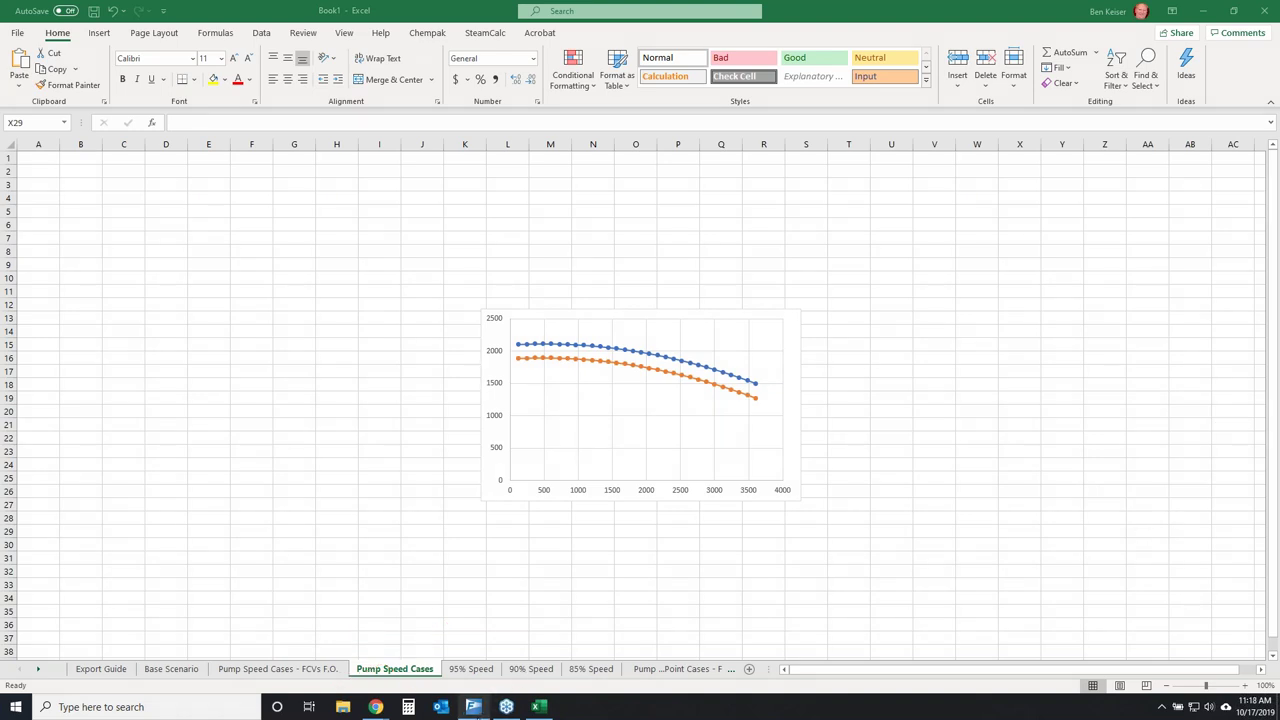
Set the Batch Run to Save Scenarios to Separate Workbooks, highlighting the scenario list and example file names.
click(473, 707)
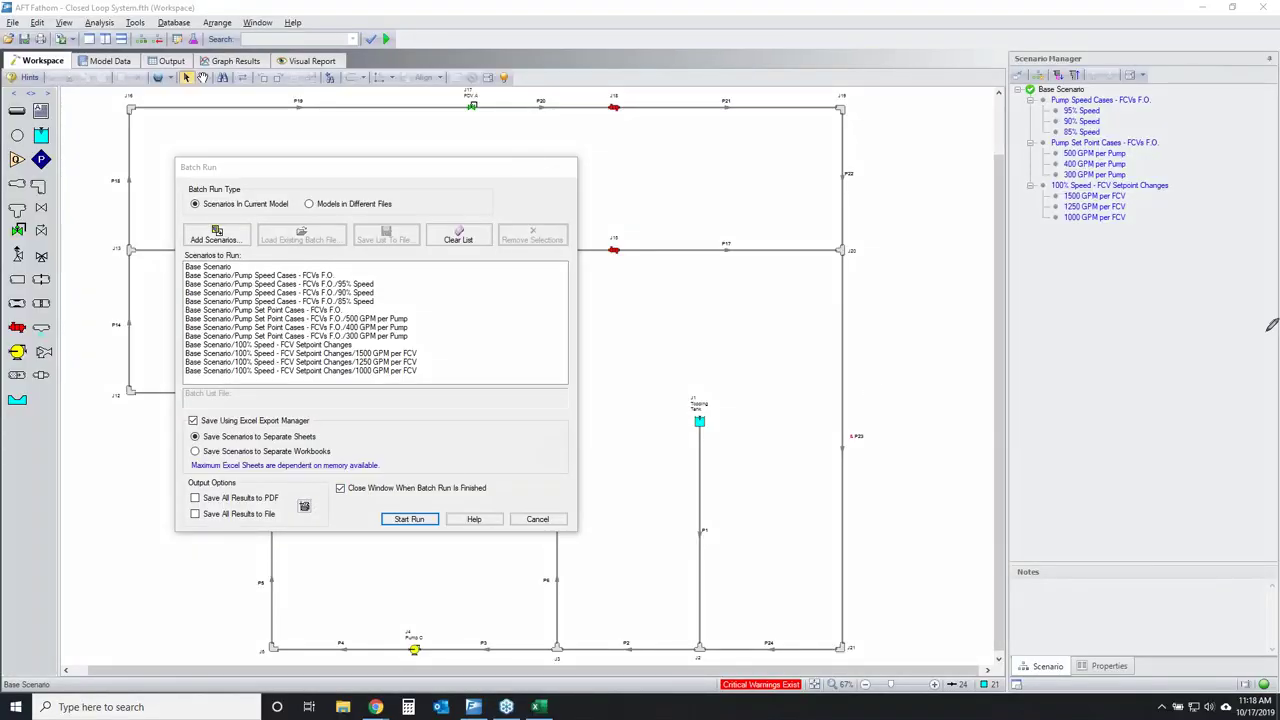
mouse_move(200, 445)
mouse_down()
mouse_move(334, 447)
mouse_move(167, 461)
mouse_move(206, 436)
mouse_up()
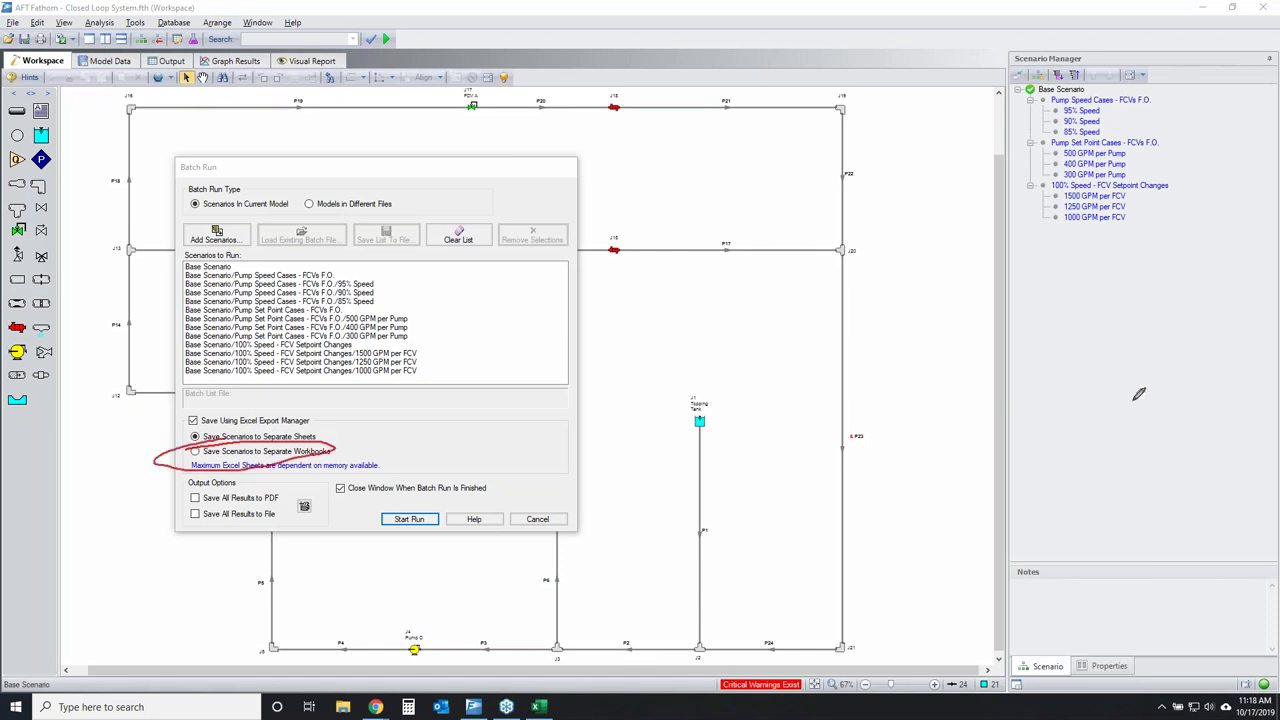
click(240, 452)
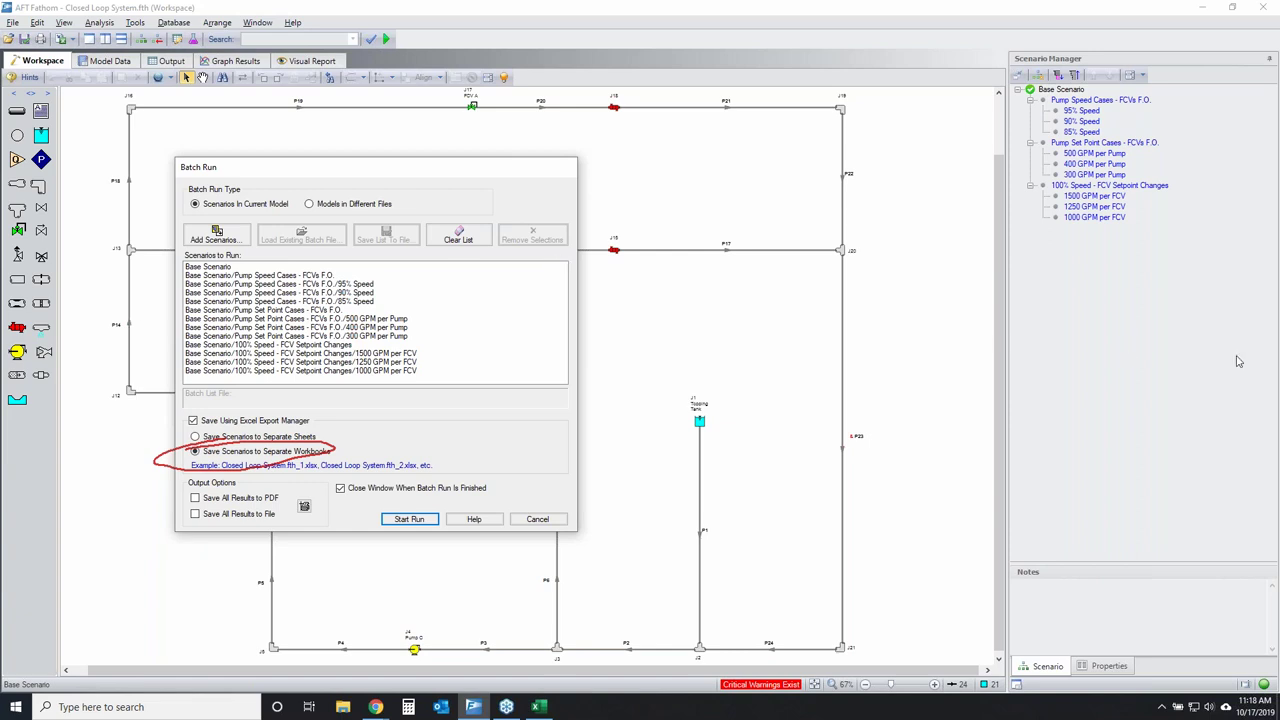
mouse_move(164, 266)
mouse_down()
mouse_move(247, 255)
mouse_move(125, 207)
mouse_move(312, 204)
mouse_up()
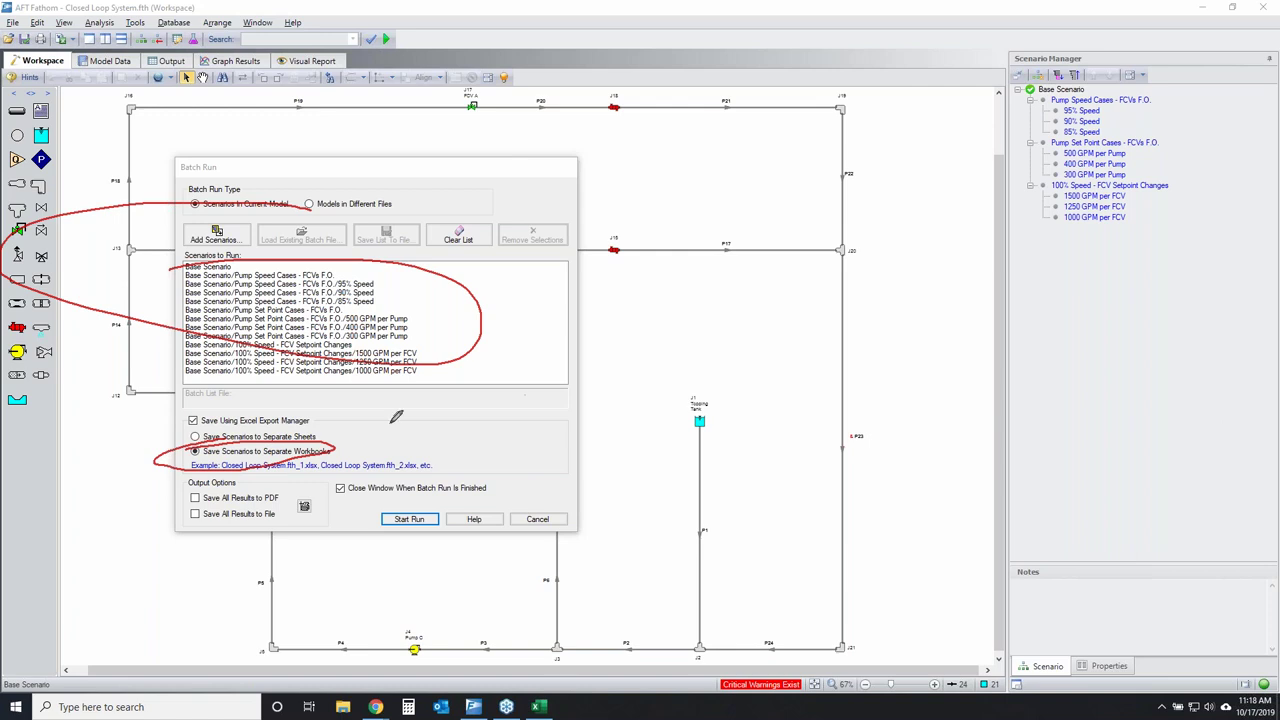
mouse_move(232, 442)
mouse_down()
mouse_move(404, 450)
mouse_move(182, 476)
mouse_move(172, 449)
mouse_up()
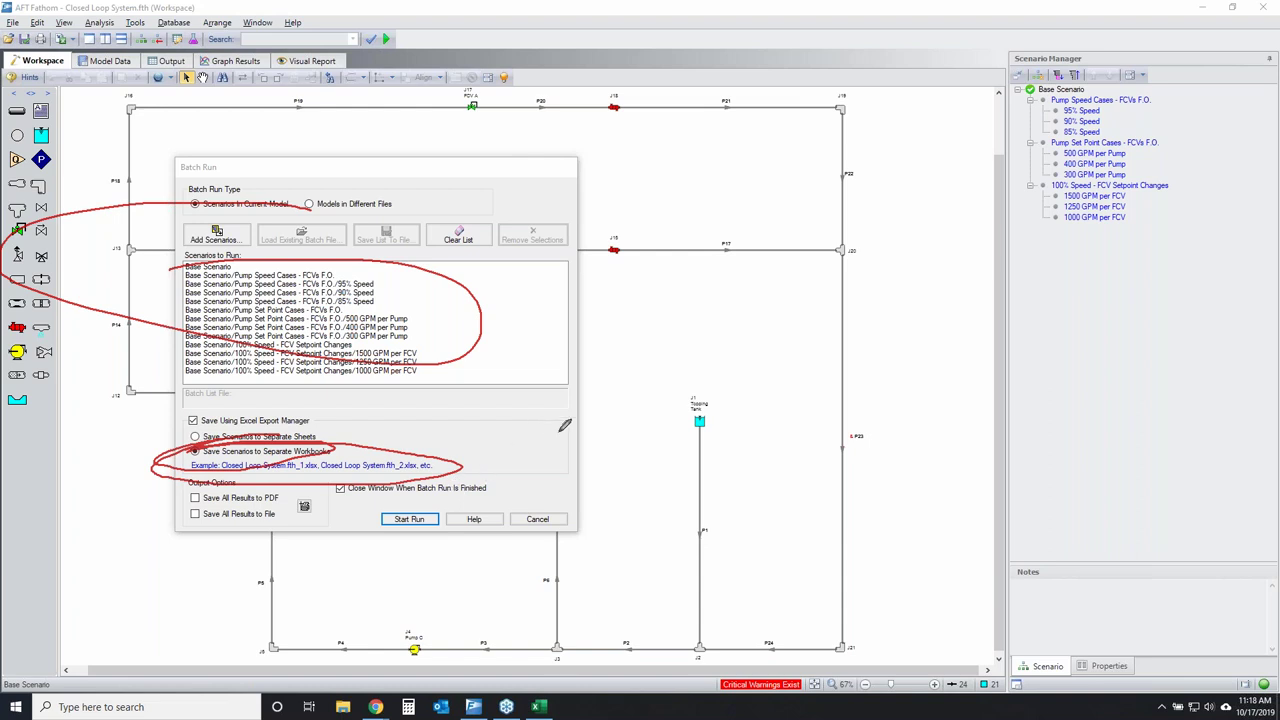
mouse_move(1070, 78)
mouse_down()
mouse_move(1229, 166)
mouse_move(971, 212)
mouse_move(987, 101)
mouse_move(1088, 75)
mouse_up()
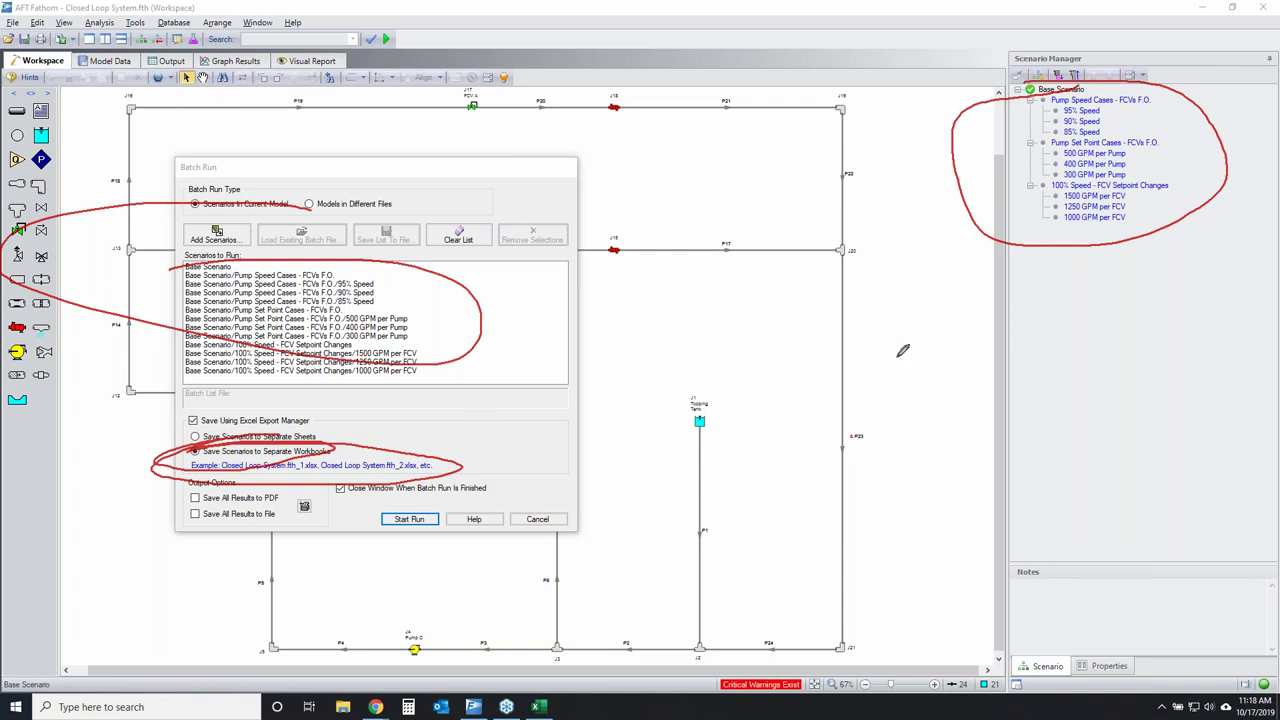
key(Escape)
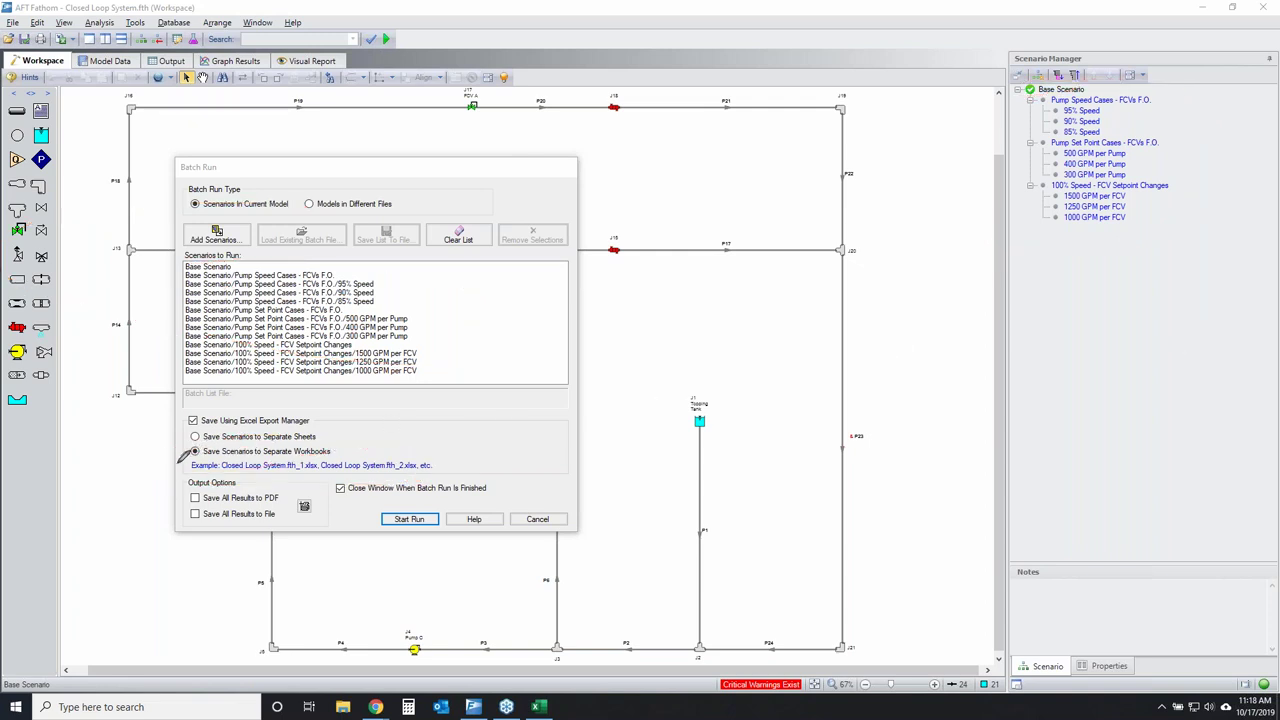
mouse_move(185, 458)
mouse_down()
mouse_move(448, 457)
mouse_move(374, 472)
mouse_move(176, 458)
mouse_up()
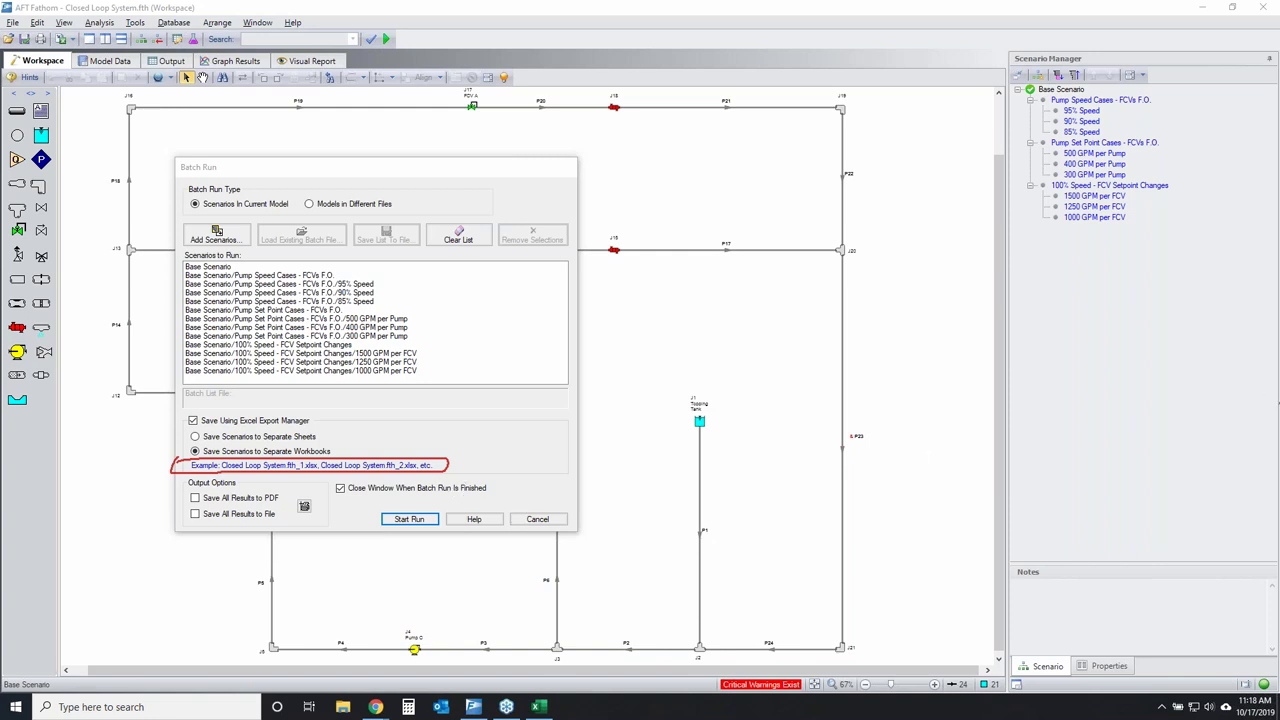
key(Escape)
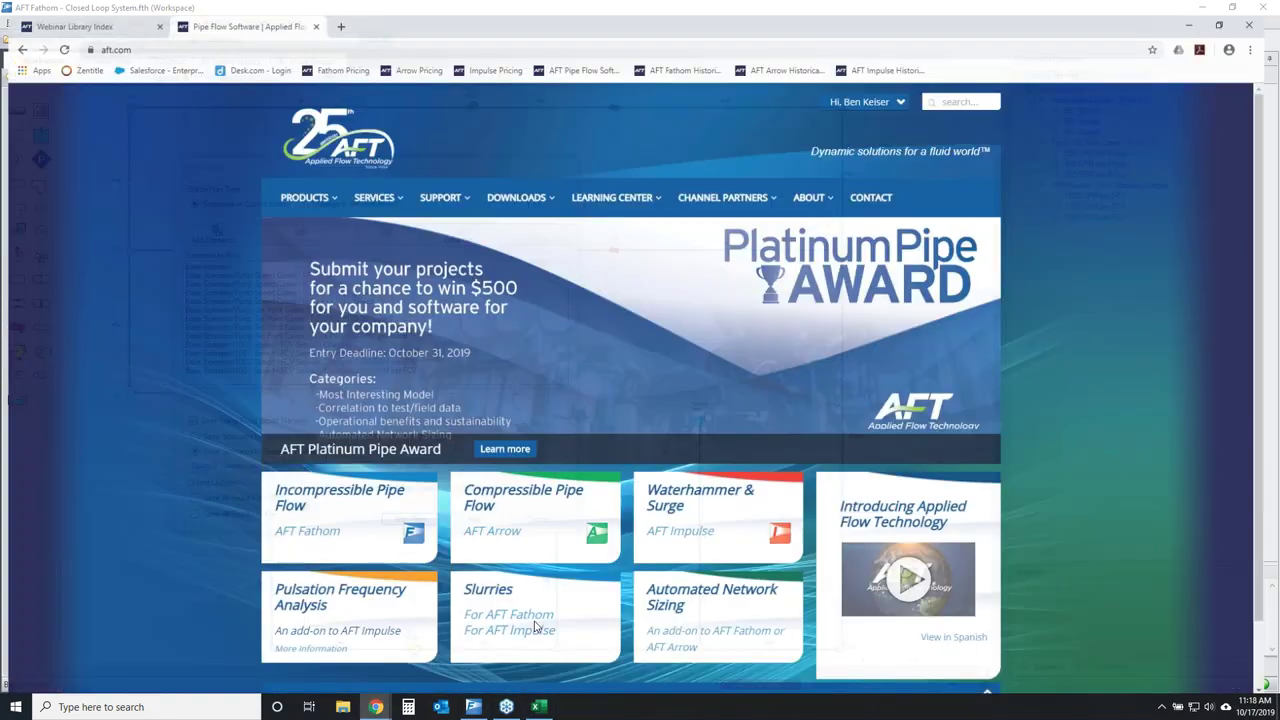
Open the 'You Should Combine Your Pipes' post from AFT's Tips and Tricks blog.
mouse_move(624, 187)
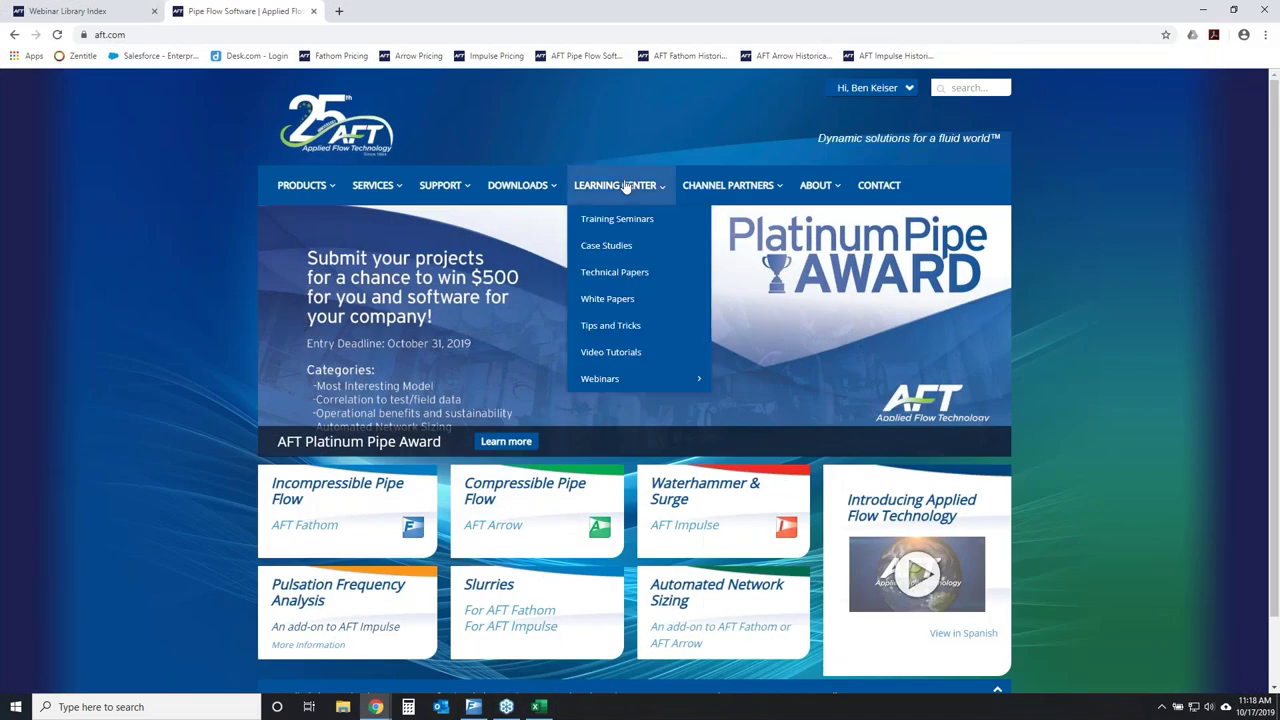
click(633, 333)
scroll(530, 470, down, 20)
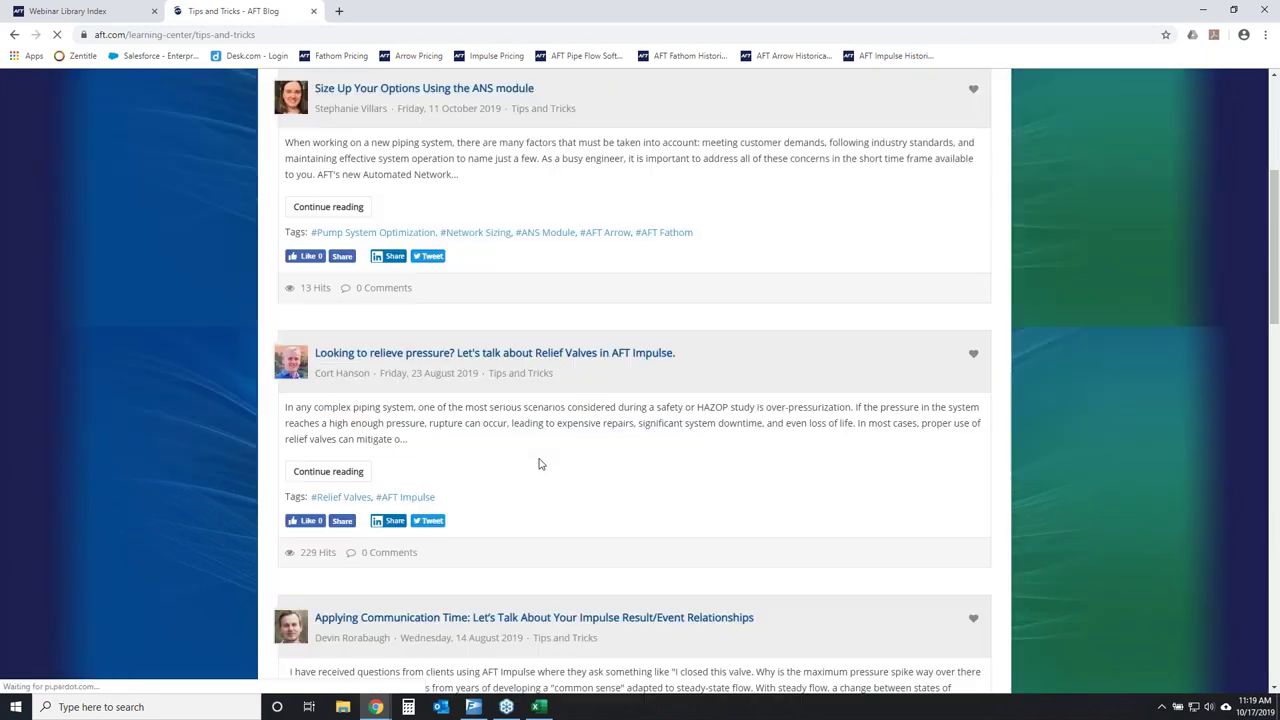
click(393, 276)
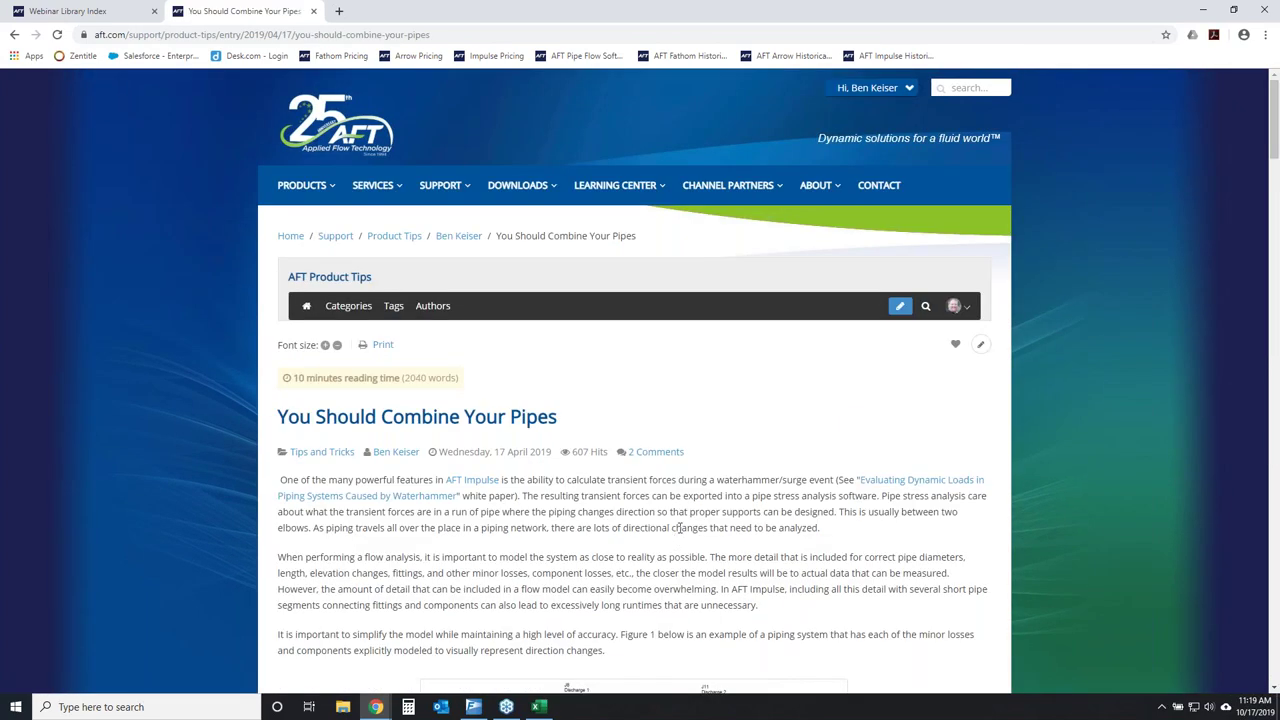
Scroll through the post and its embedded PDF comparing scenario results.
scroll(683, 524, down, 4)
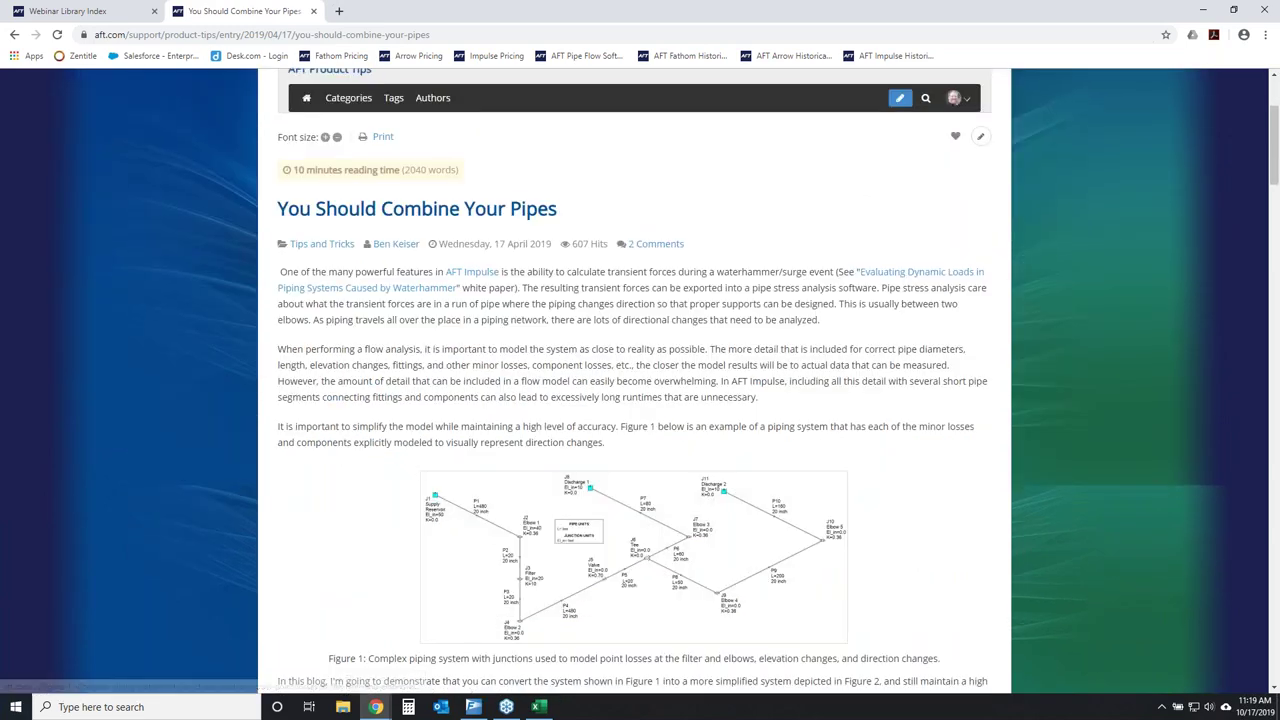
scroll(727, 412, down, 6)
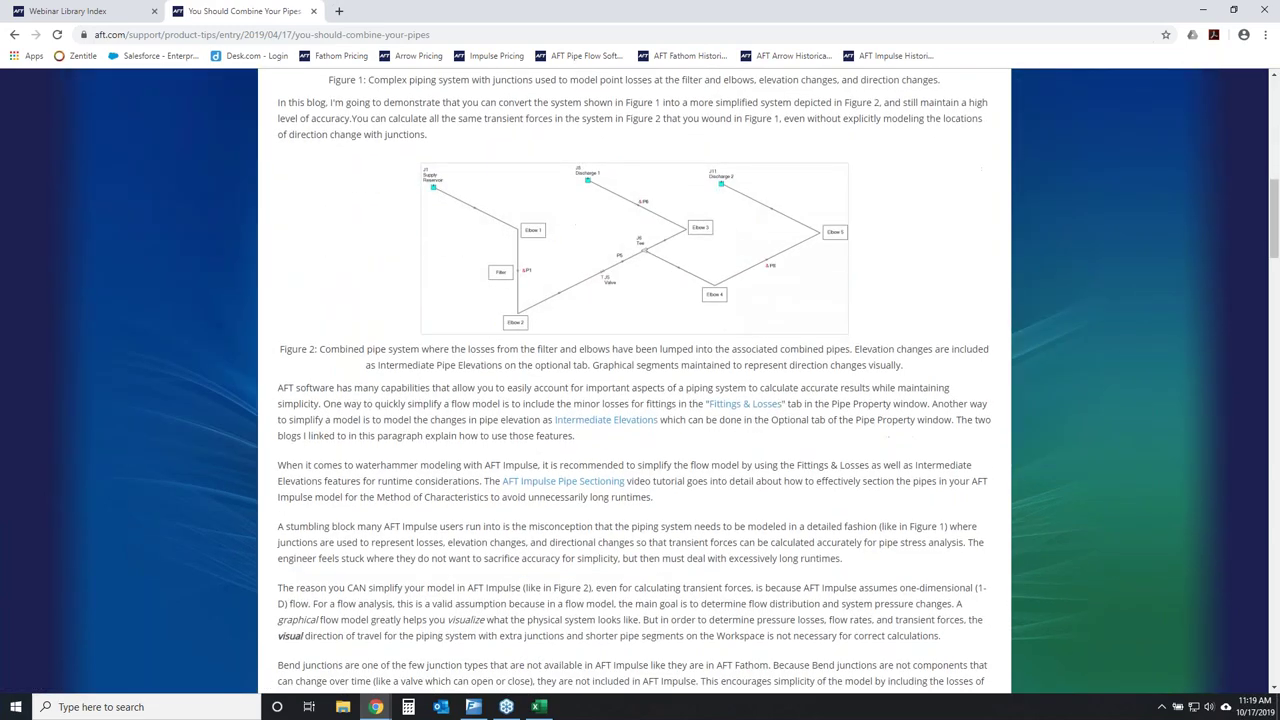
scroll(727, 412, down, 15)
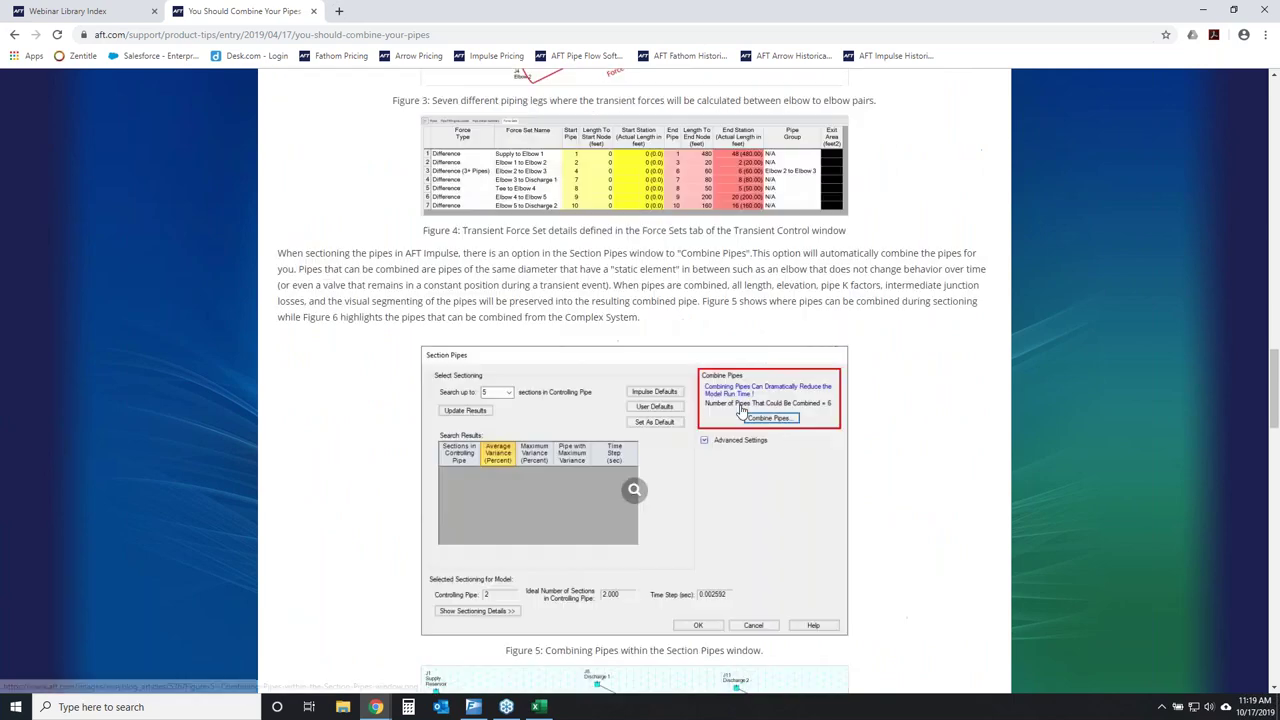
scroll(590, 150, down, 3)
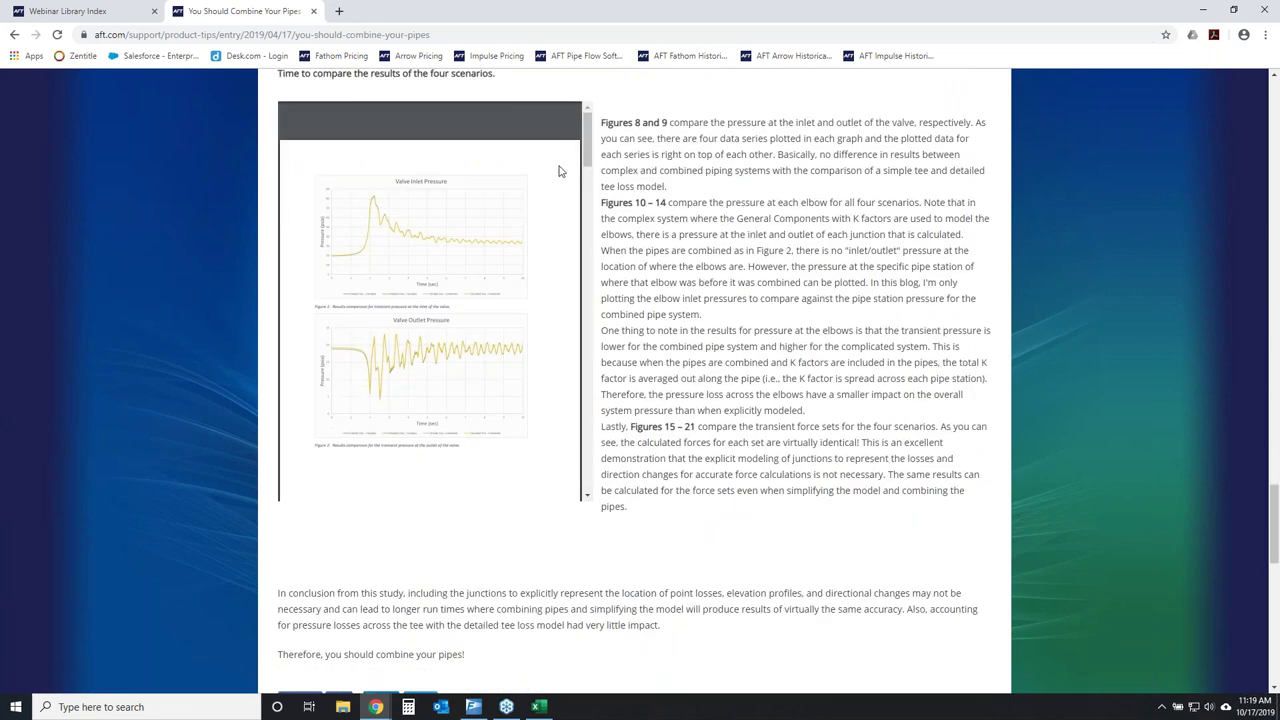
drag(590, 150, 587, 380)
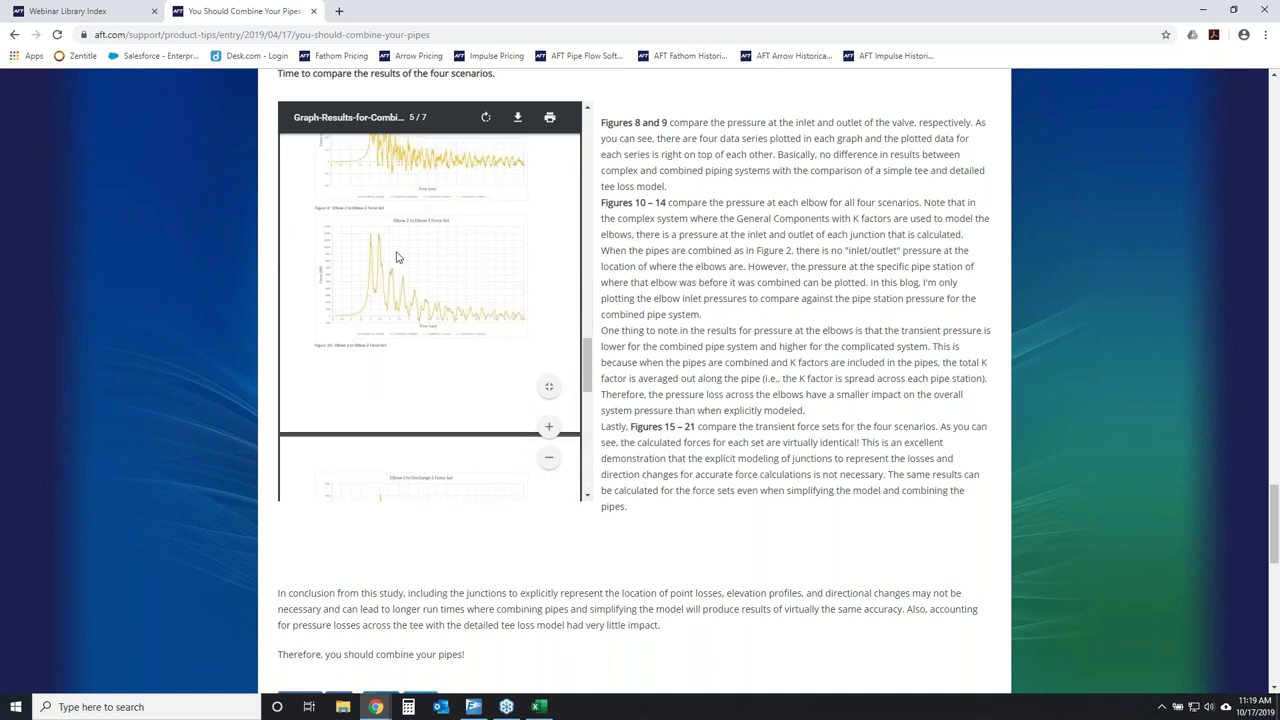
drag(591, 378, 590, 272)
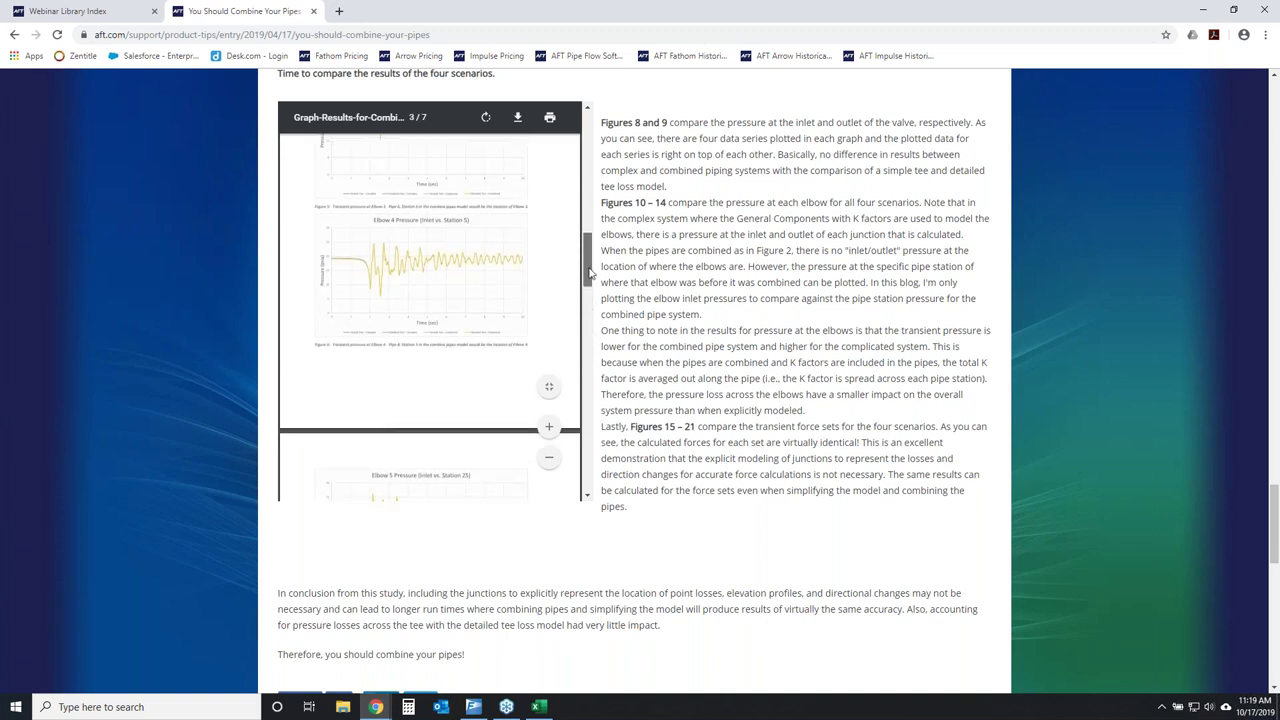
scroll(532, 396, up, 3)
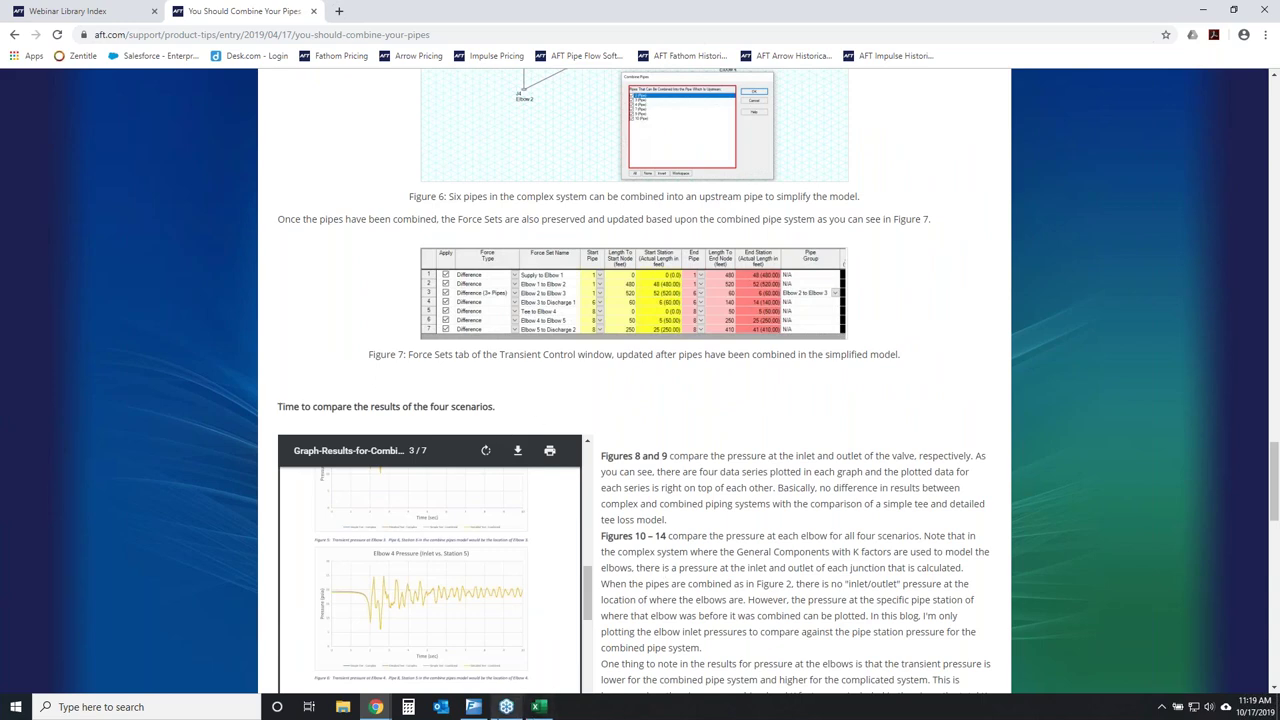
In Fathom, highlight the separate-workbooks option and example file names, then cancel the Batch Run.
click(473, 707)
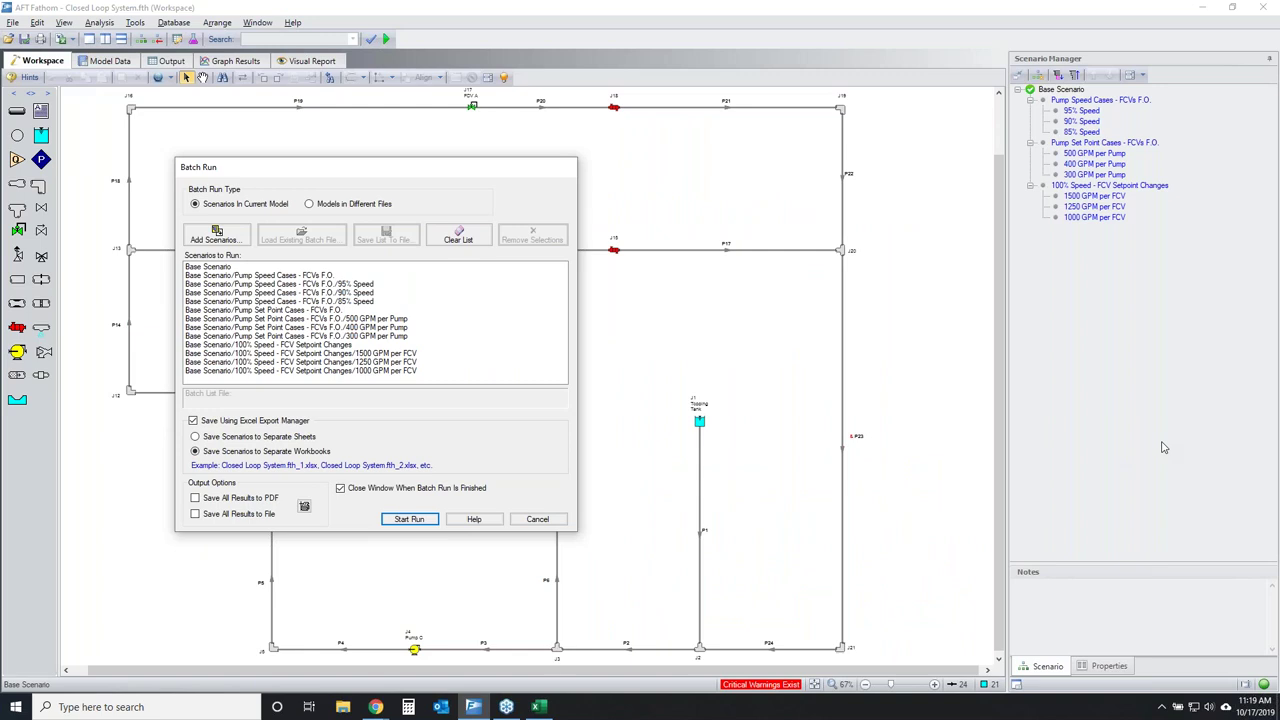
mouse_move(196, 442)
mouse_down()
mouse_move(303, 430)
mouse_move(374, 450)
mouse_move(160, 457)
mouse_move(219, 440)
mouse_up()
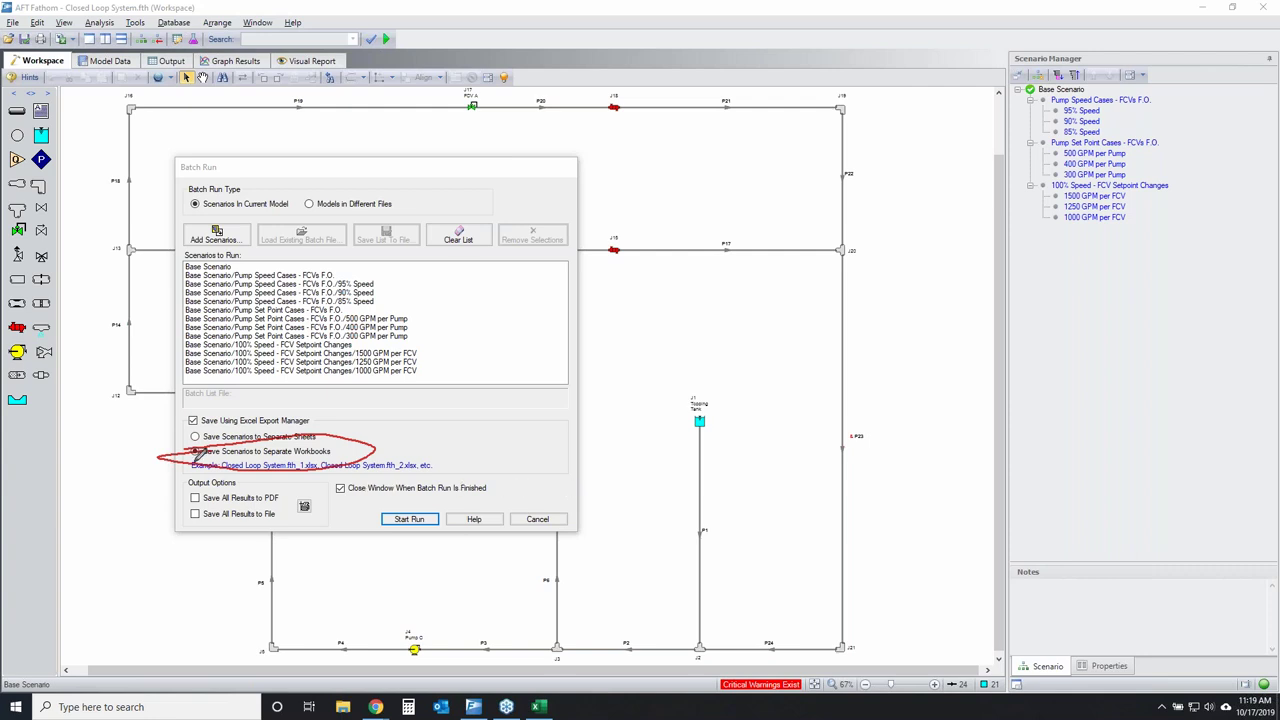
mouse_move(180, 451)
mouse_down()
mouse_move(474, 457)
mouse_move(197, 503)
mouse_move(182, 455)
mouse_up()
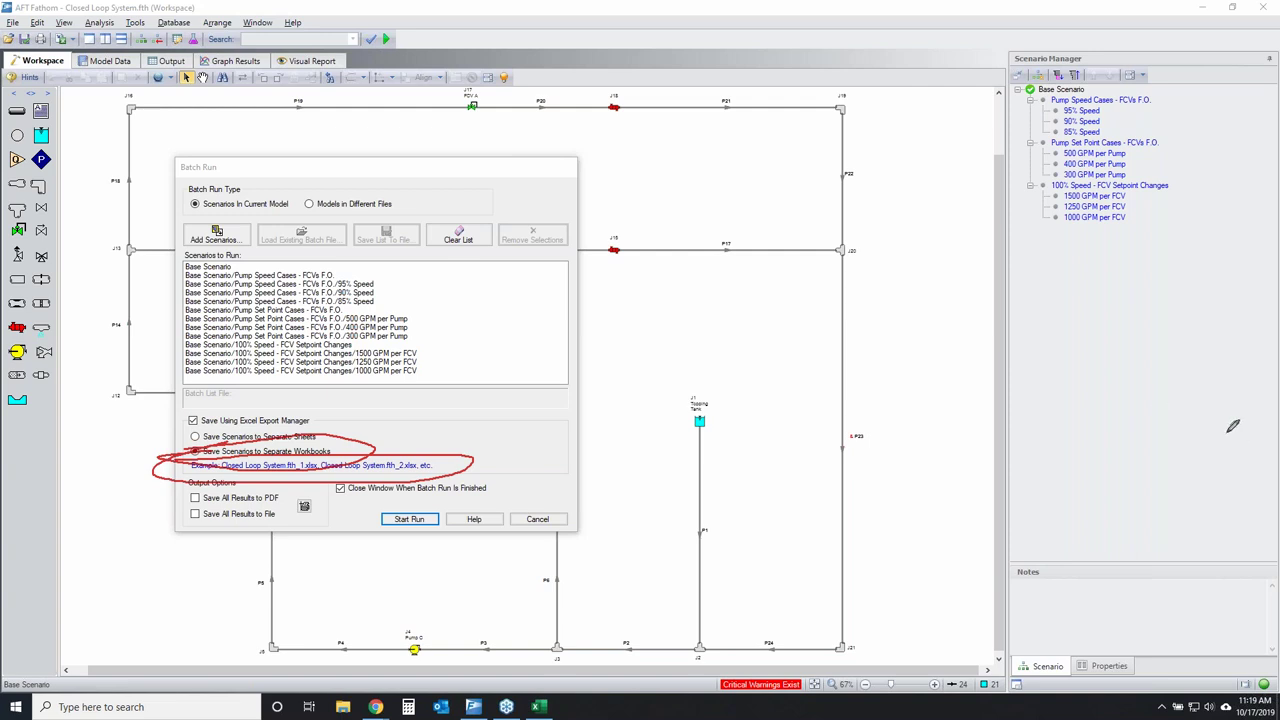
key(Escape)
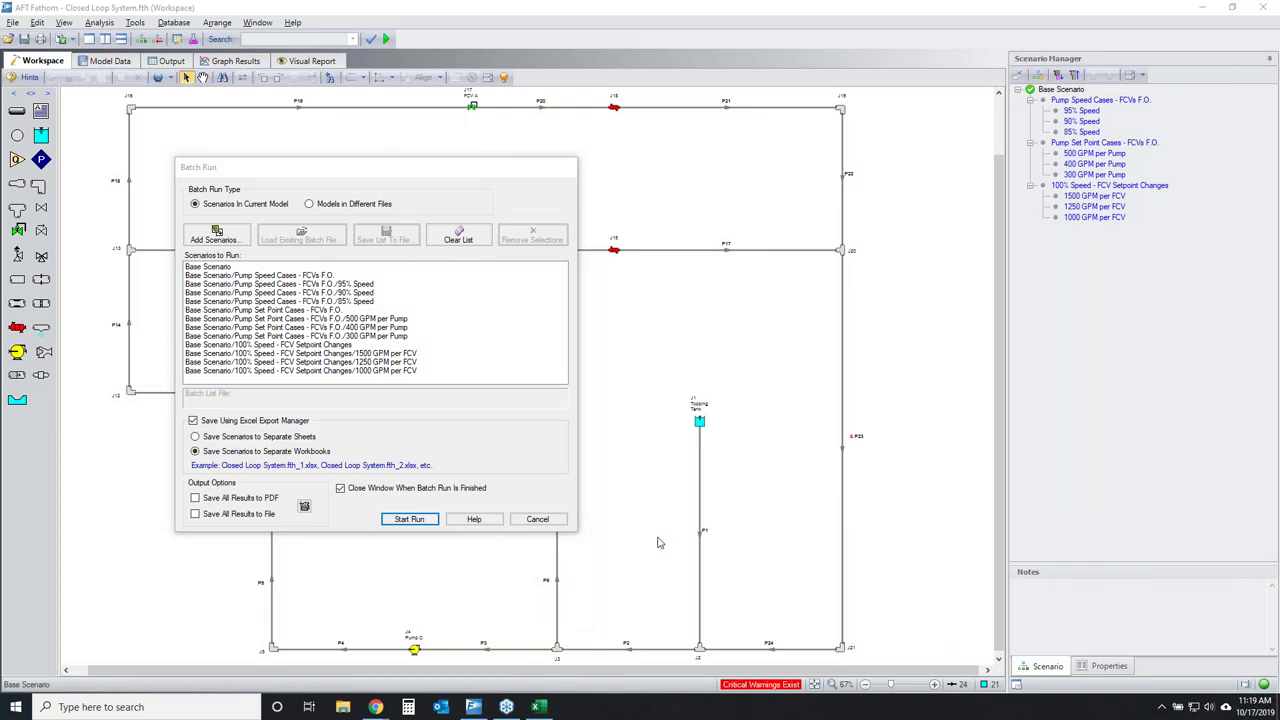
click(572, 517)
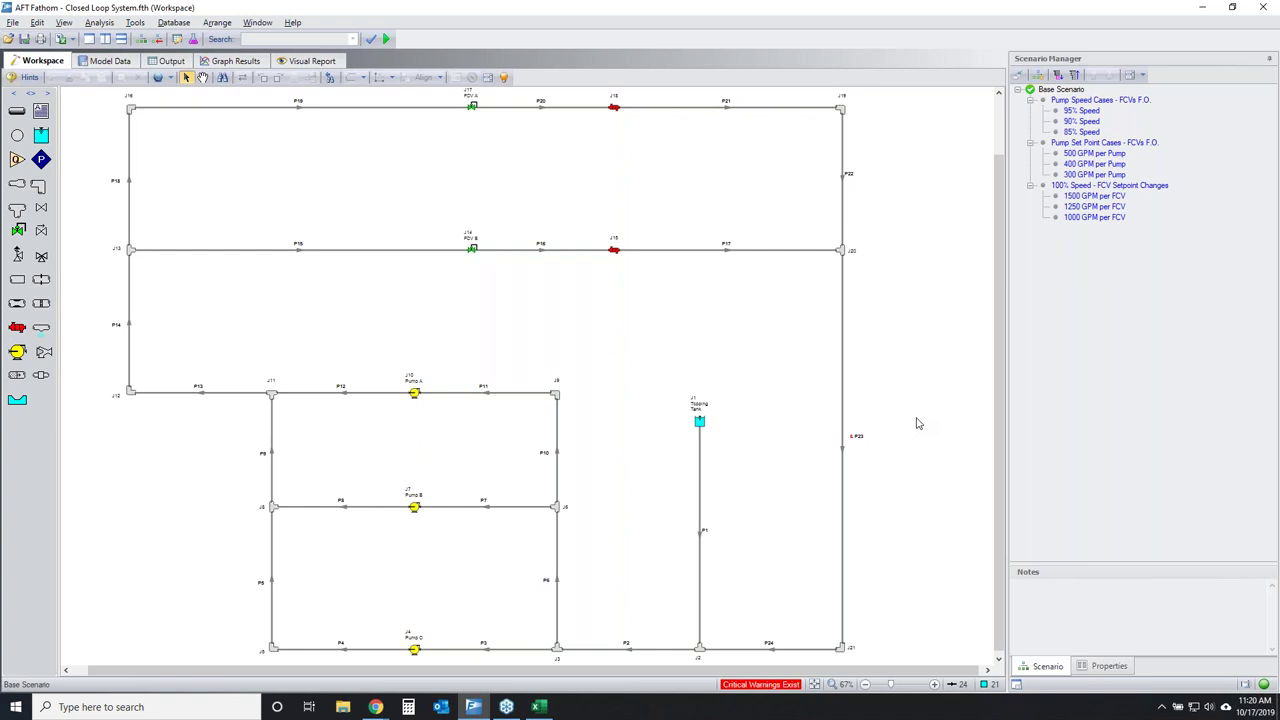
Look over the pipe input data, output warnings, graph results and Visual Report pressures and flows.
click(138, 60)
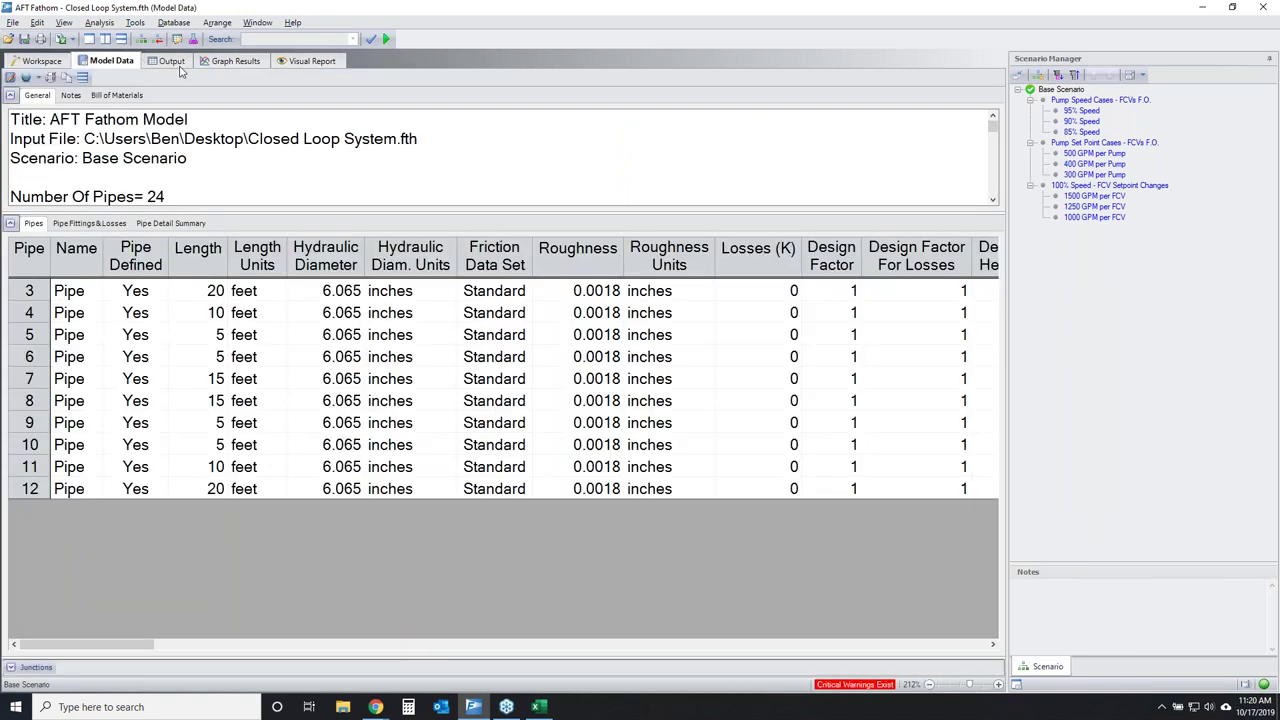
click(172, 61)
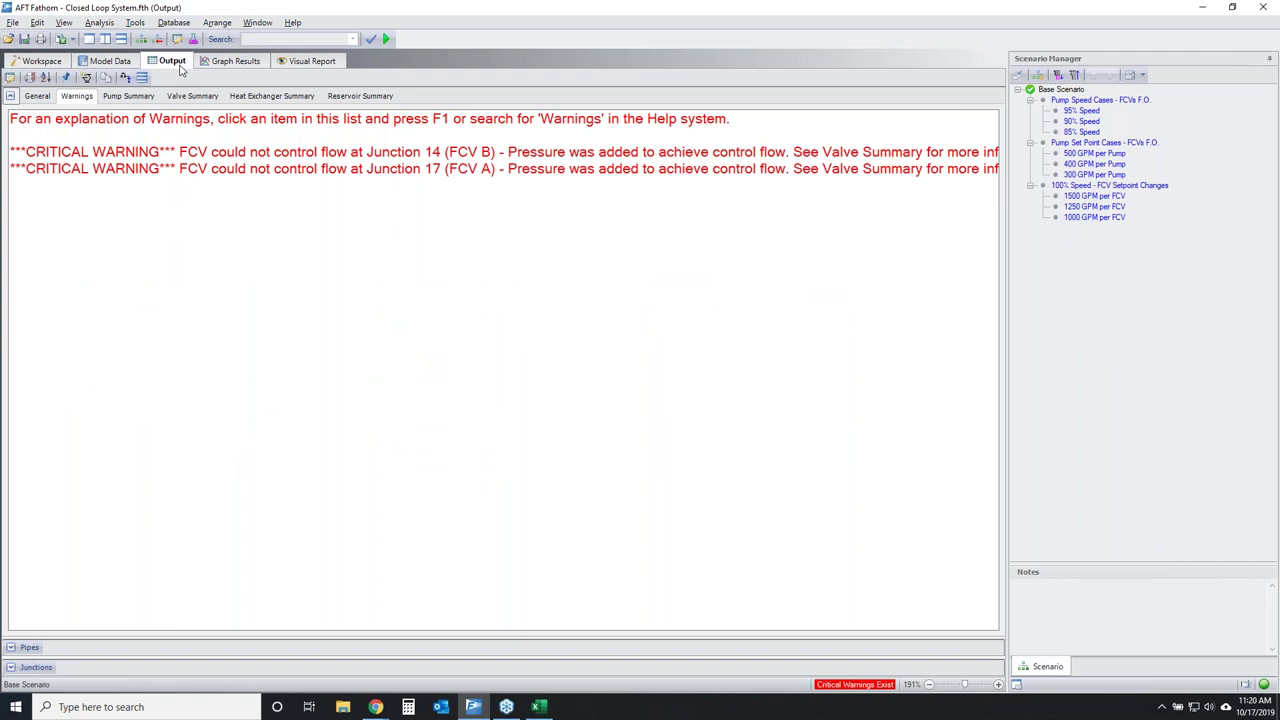
click(250, 62)
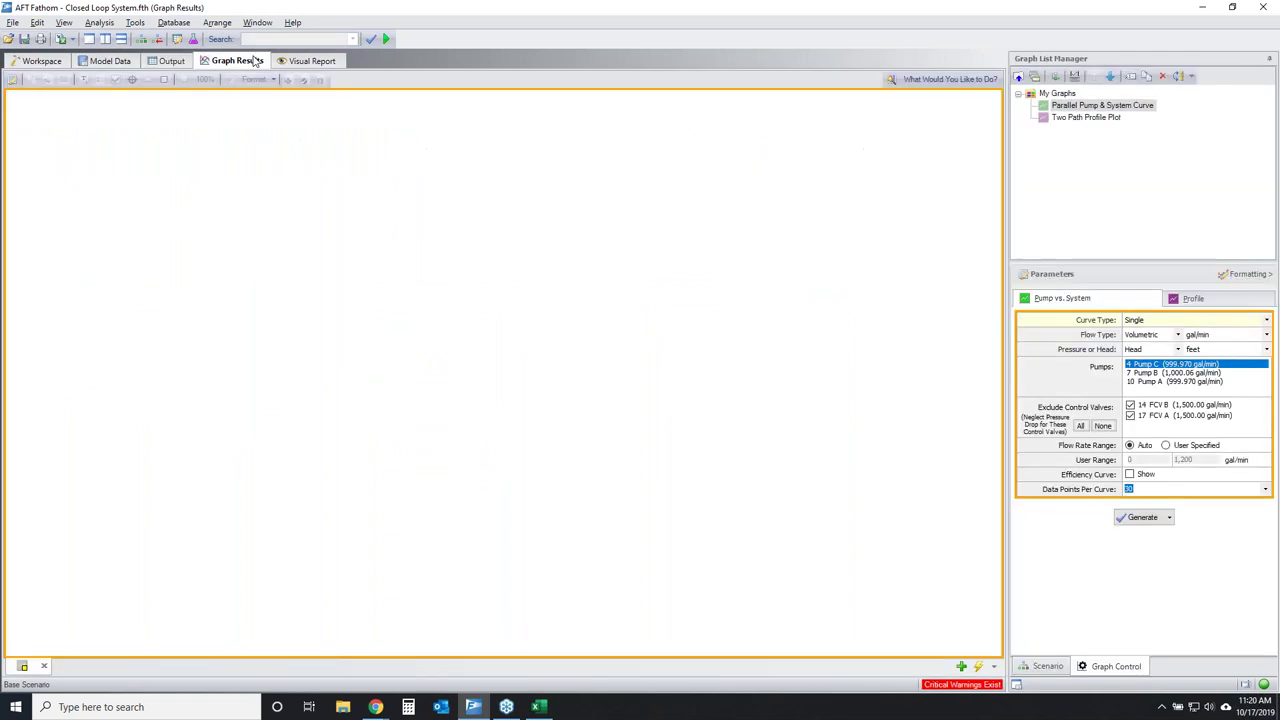
click(302, 64)
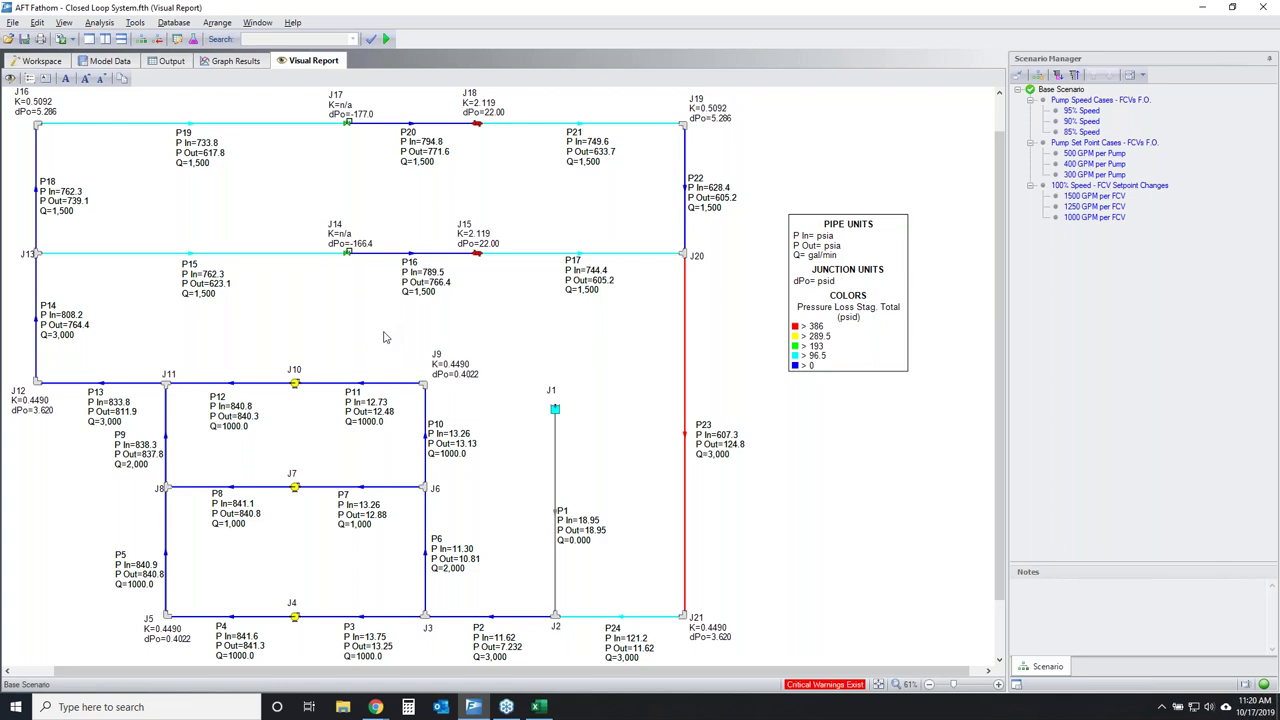
Open and cancel Output Control, recheck graphs, then return to the FCV A/FCV B critical warnings.
click(162, 64)
key(ctrl+t)
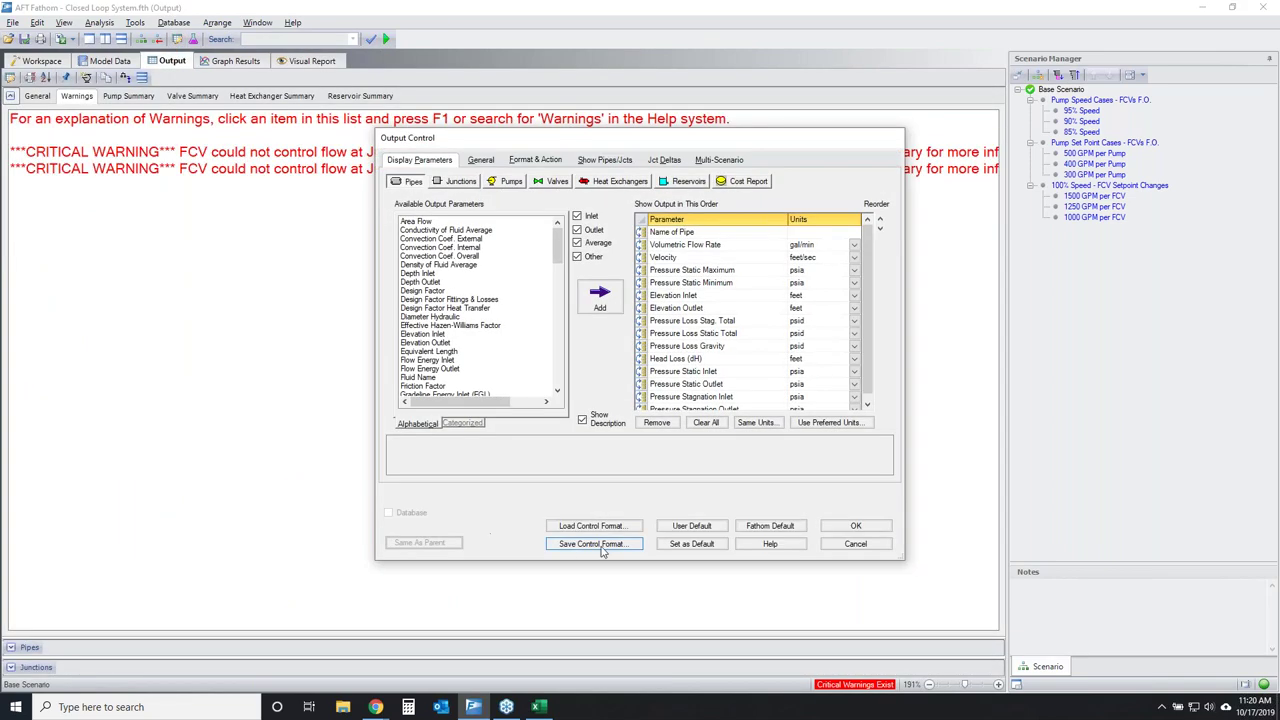
click(851, 545)
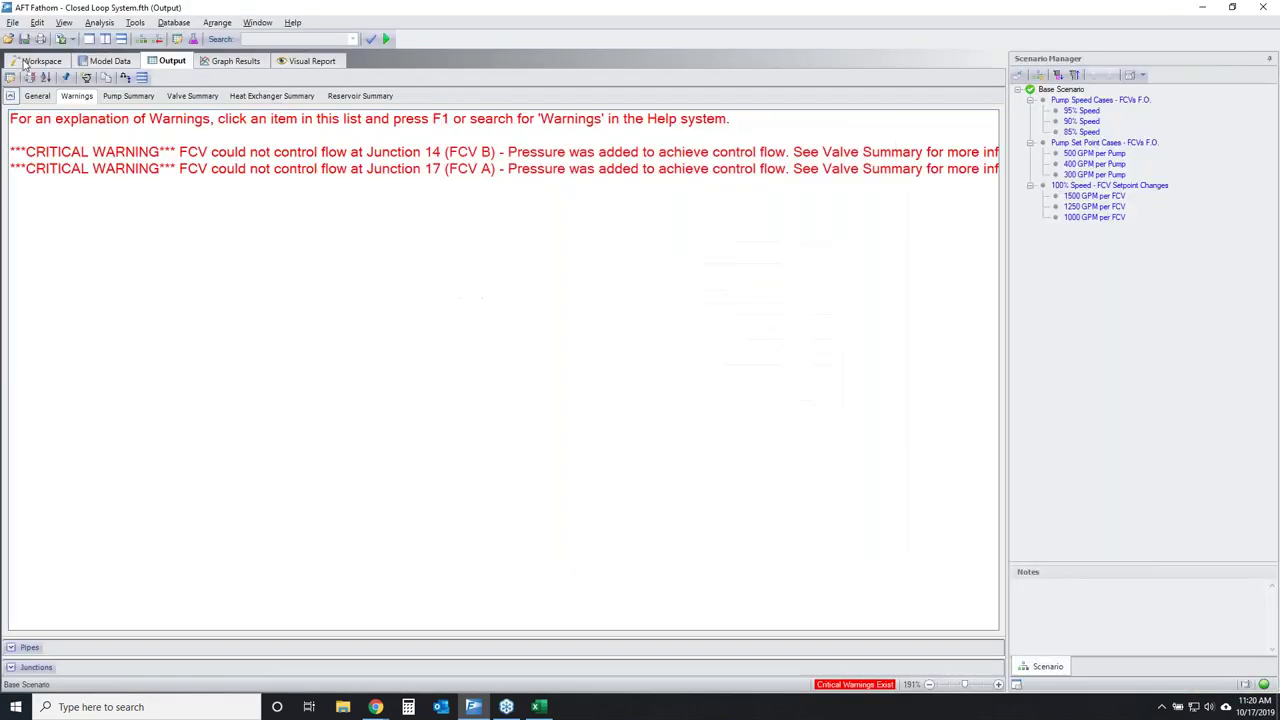
click(240, 62)
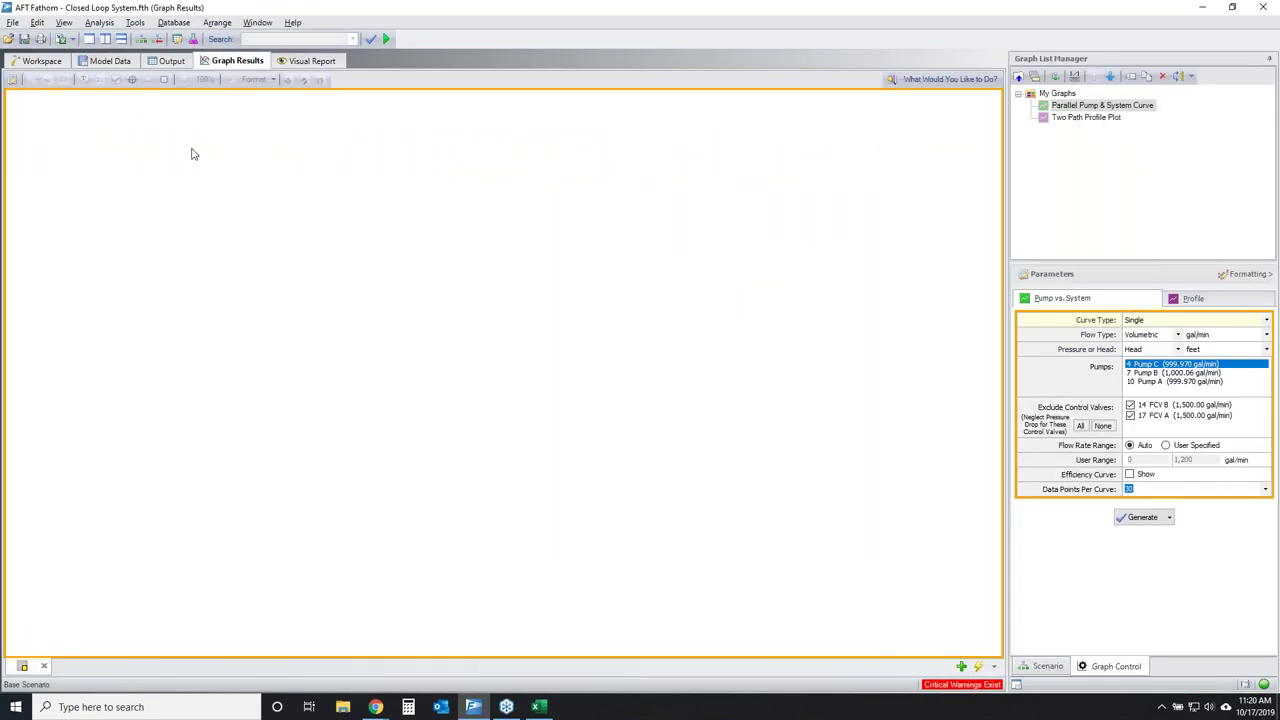
click(42, 61)
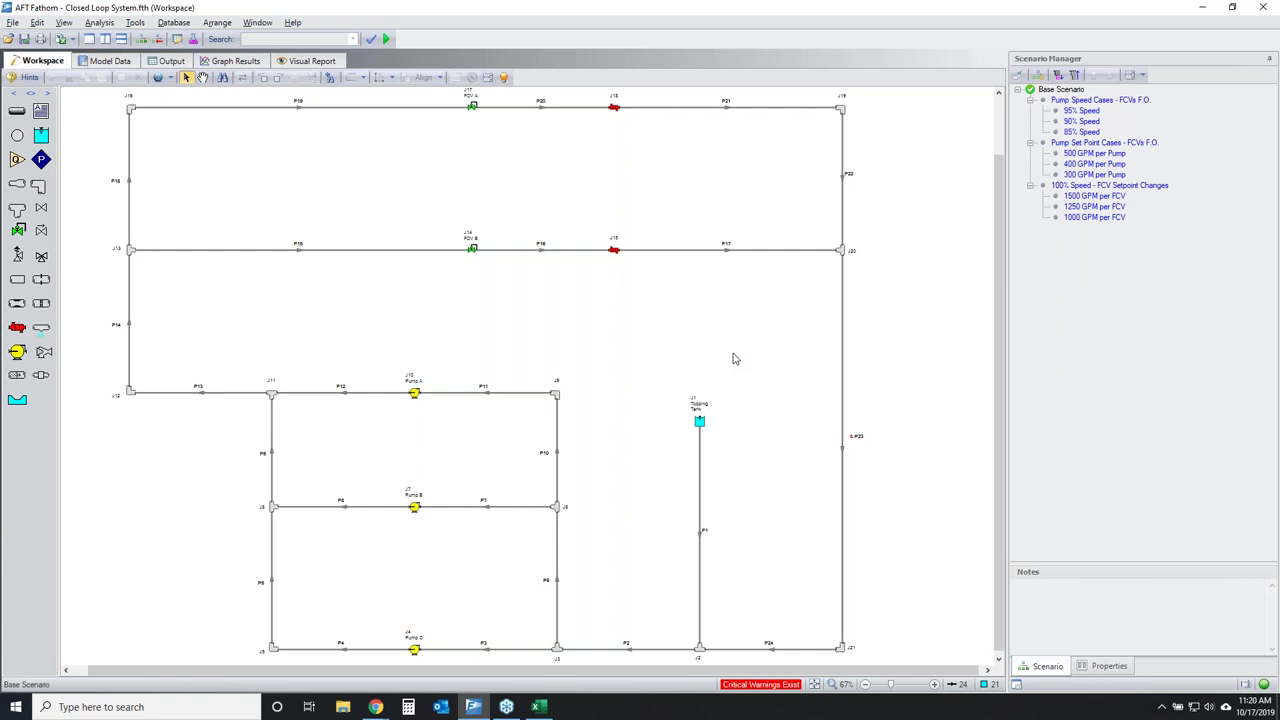
click(172, 61)
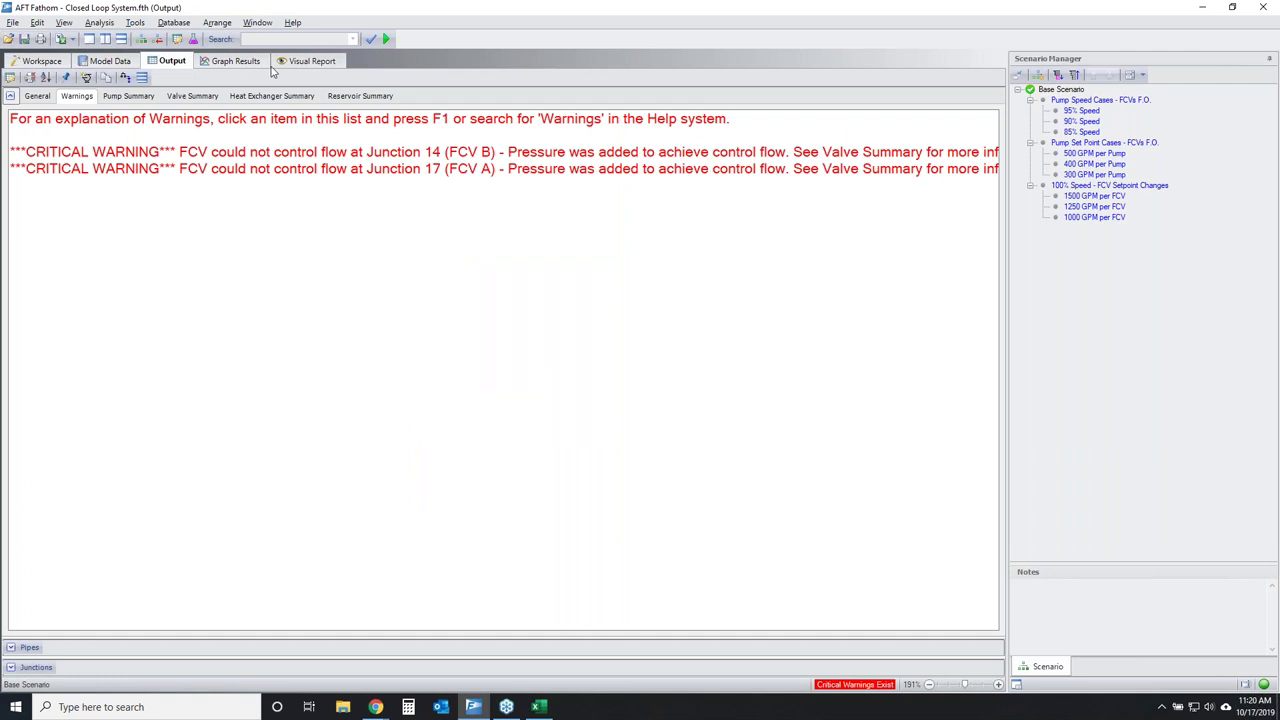